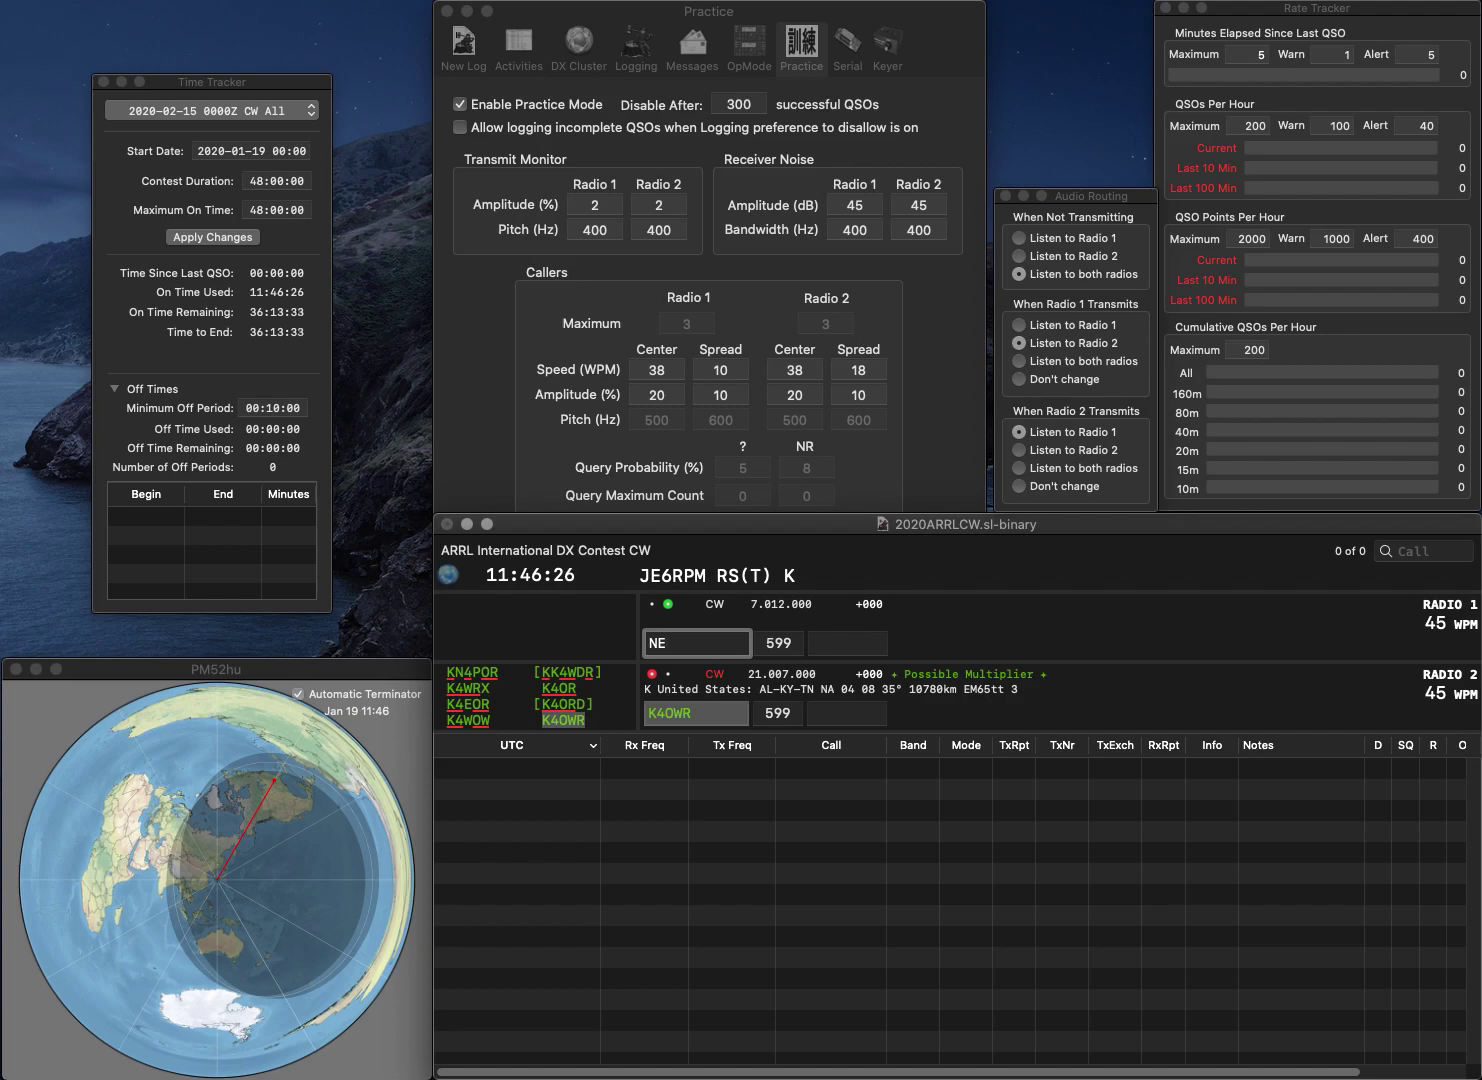
type("M")
key("Left")
type("KE8")
key("Return")
type("KY")
key("Return")
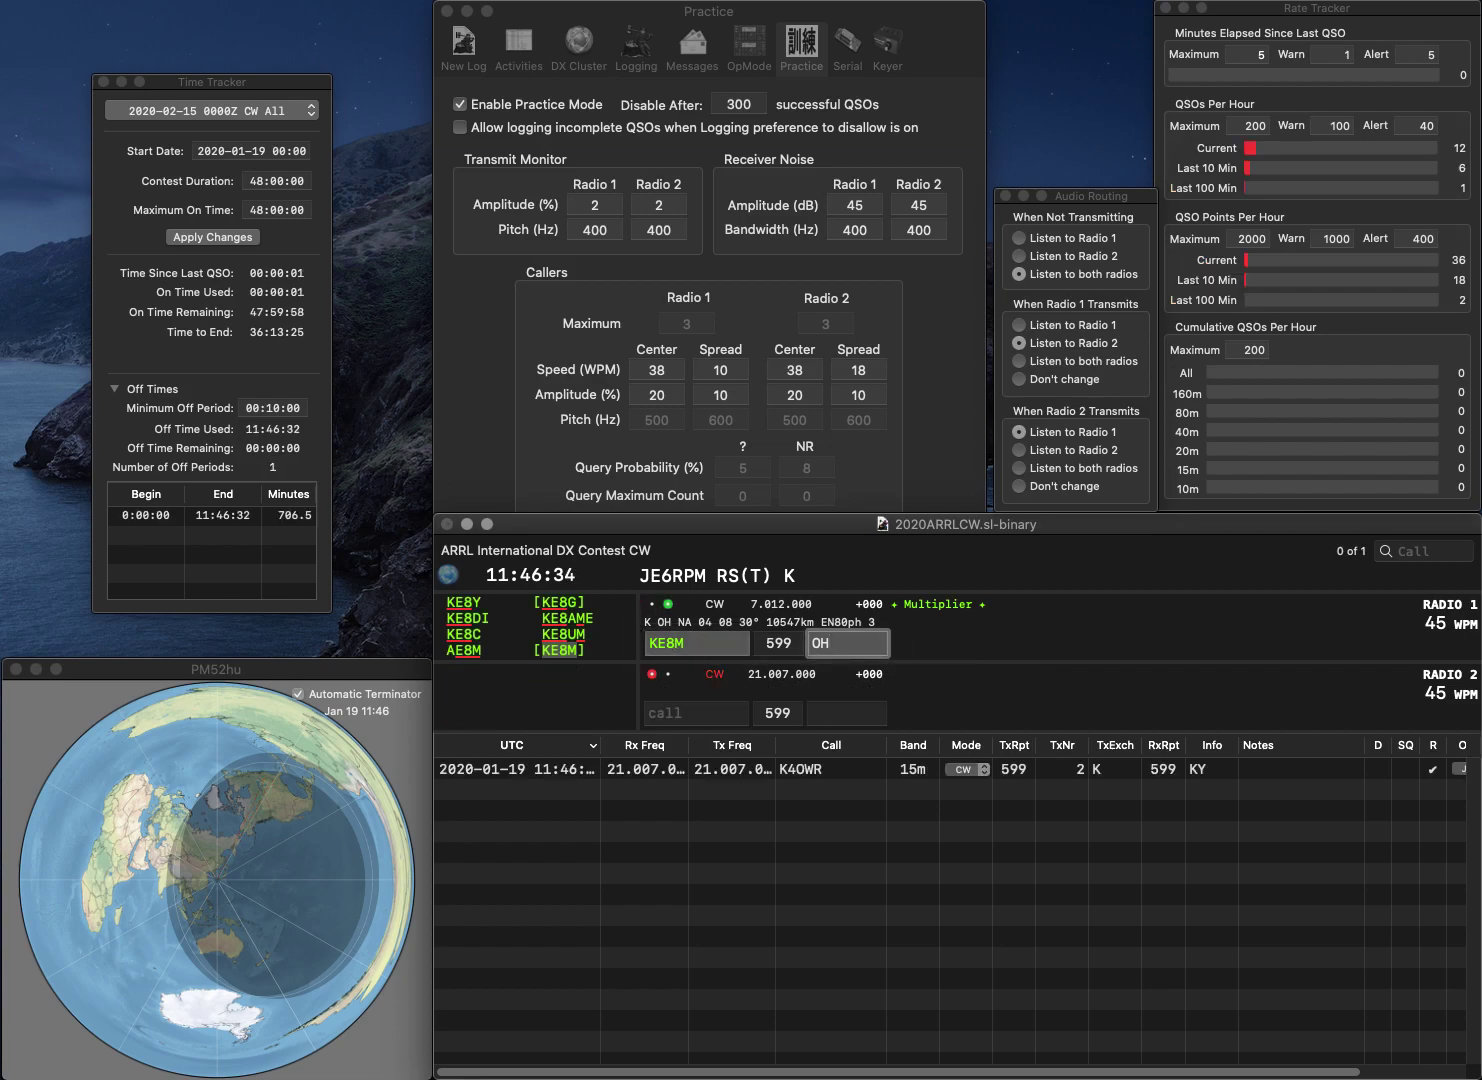
key("Return")
type("WB7")
key("BackSpace")
key("BackSpace")
type("6ZX")
key("Return")
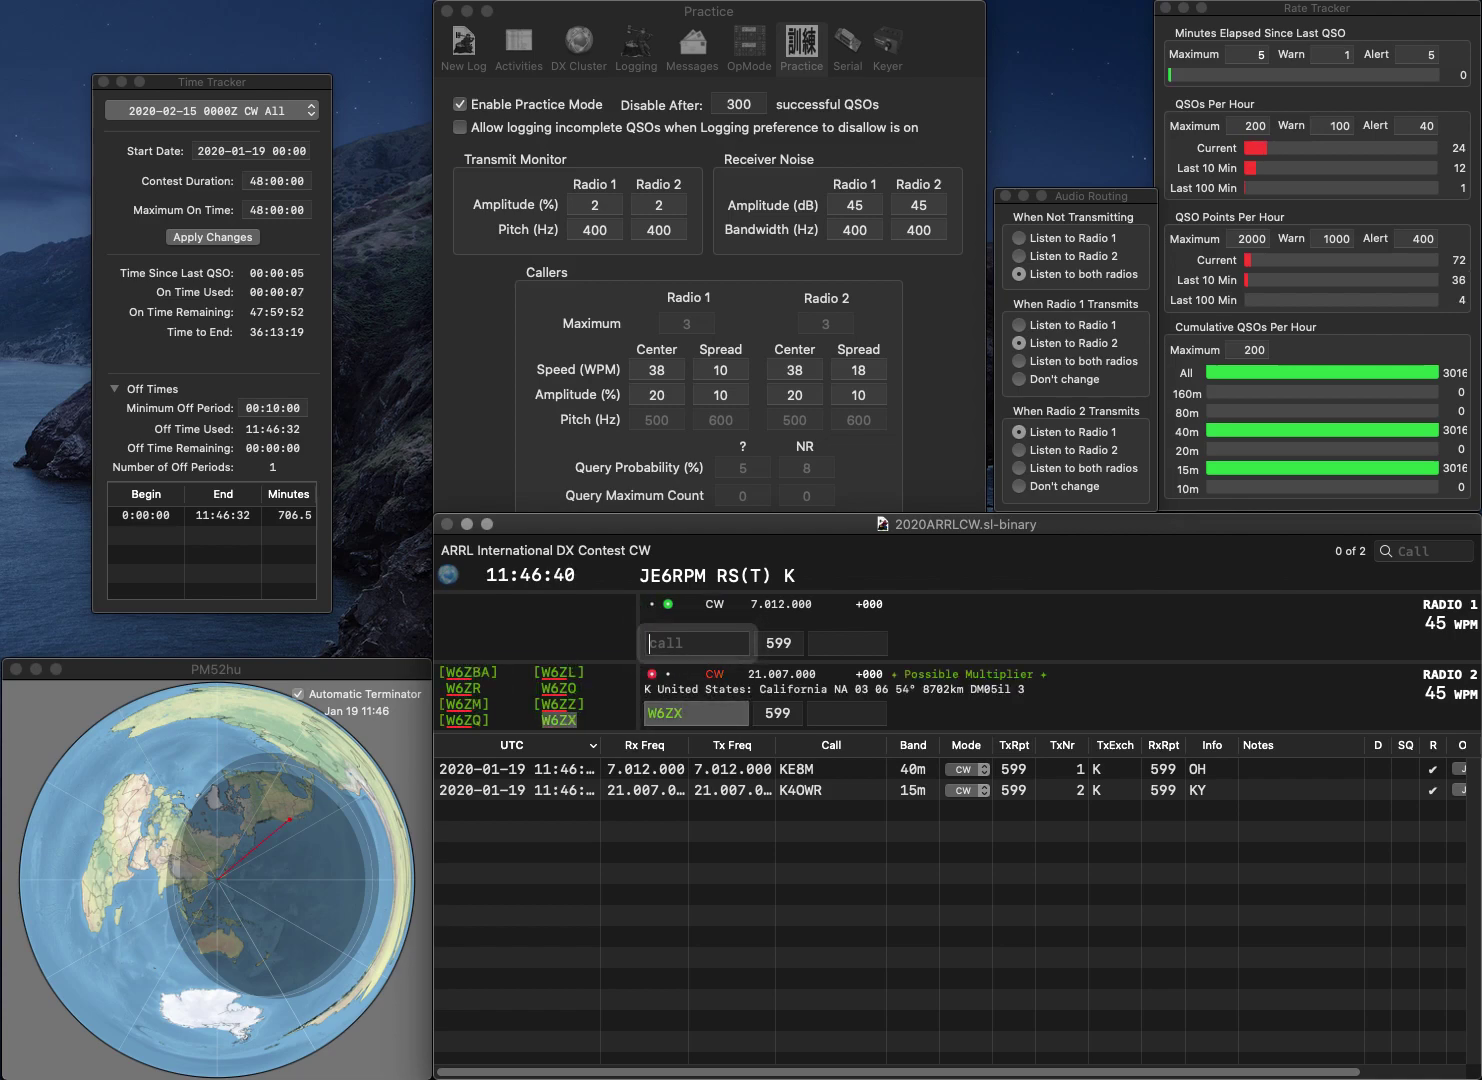
type("AI5SF")
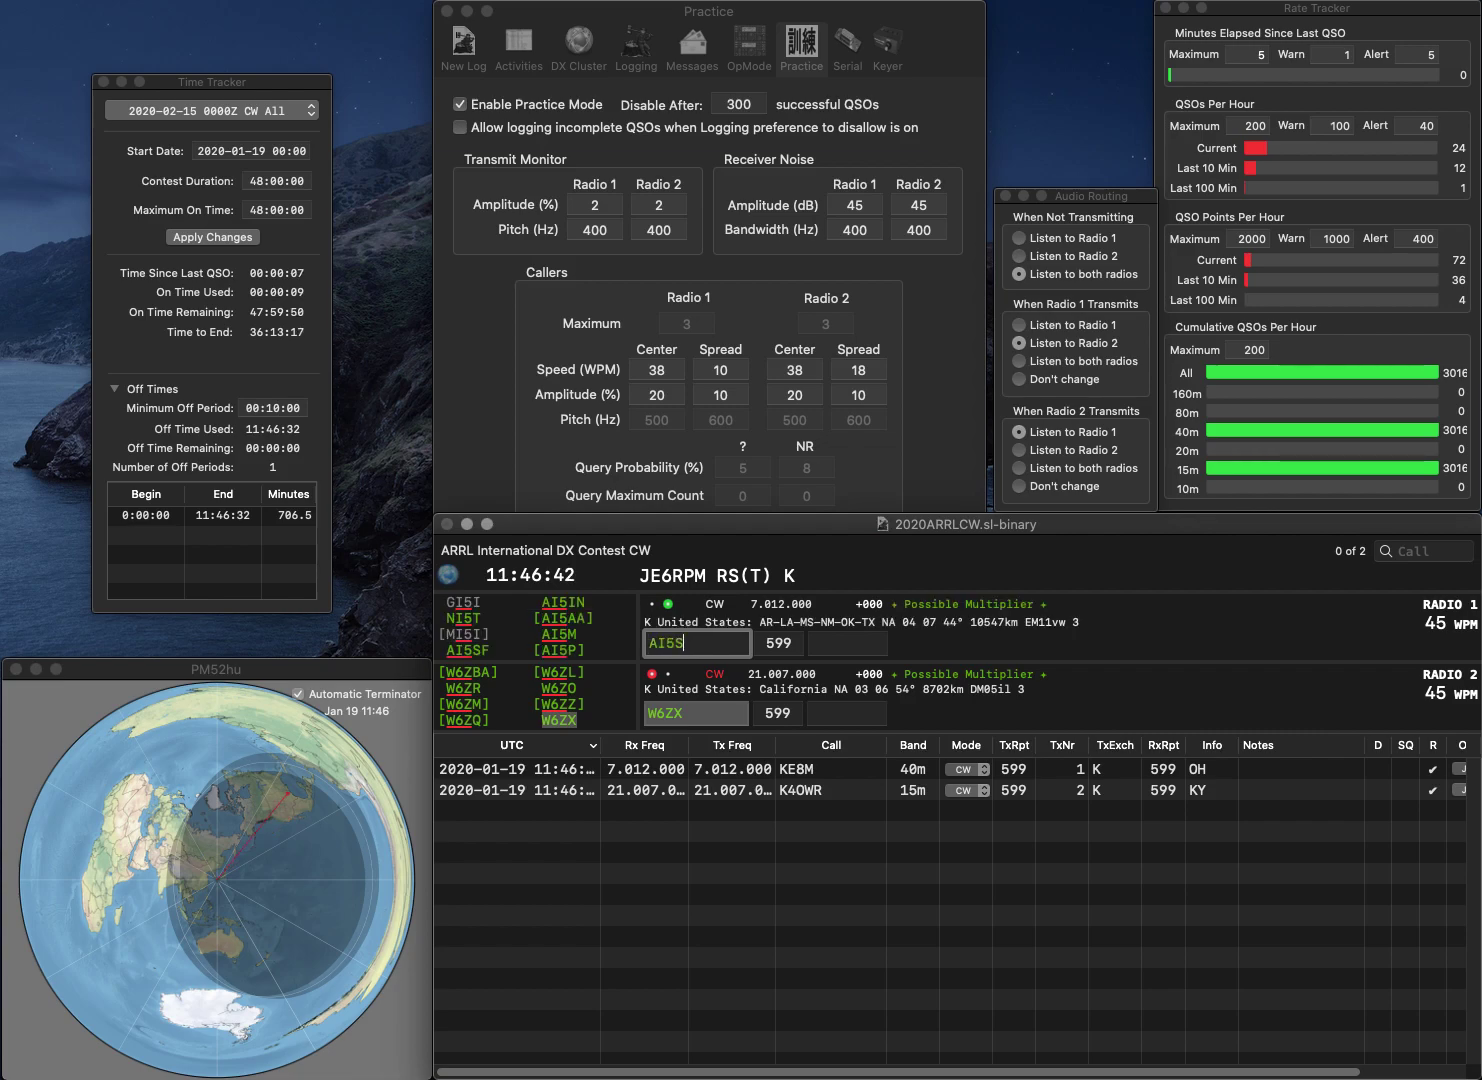
key("Return")
type("CA")
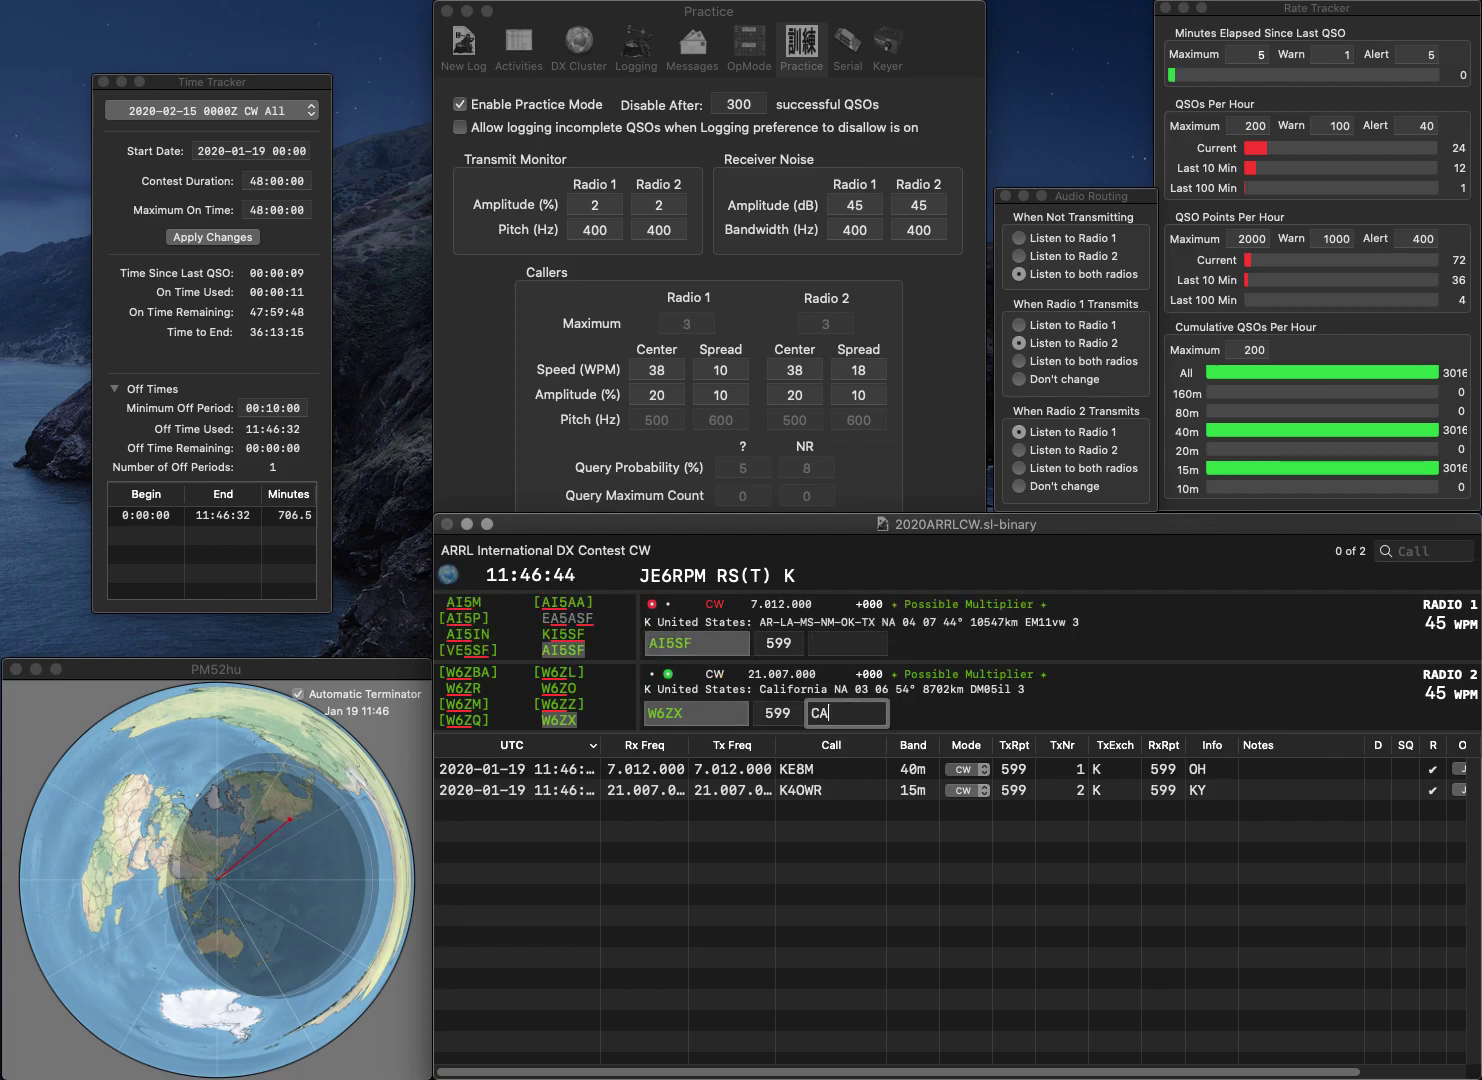
key("Return")
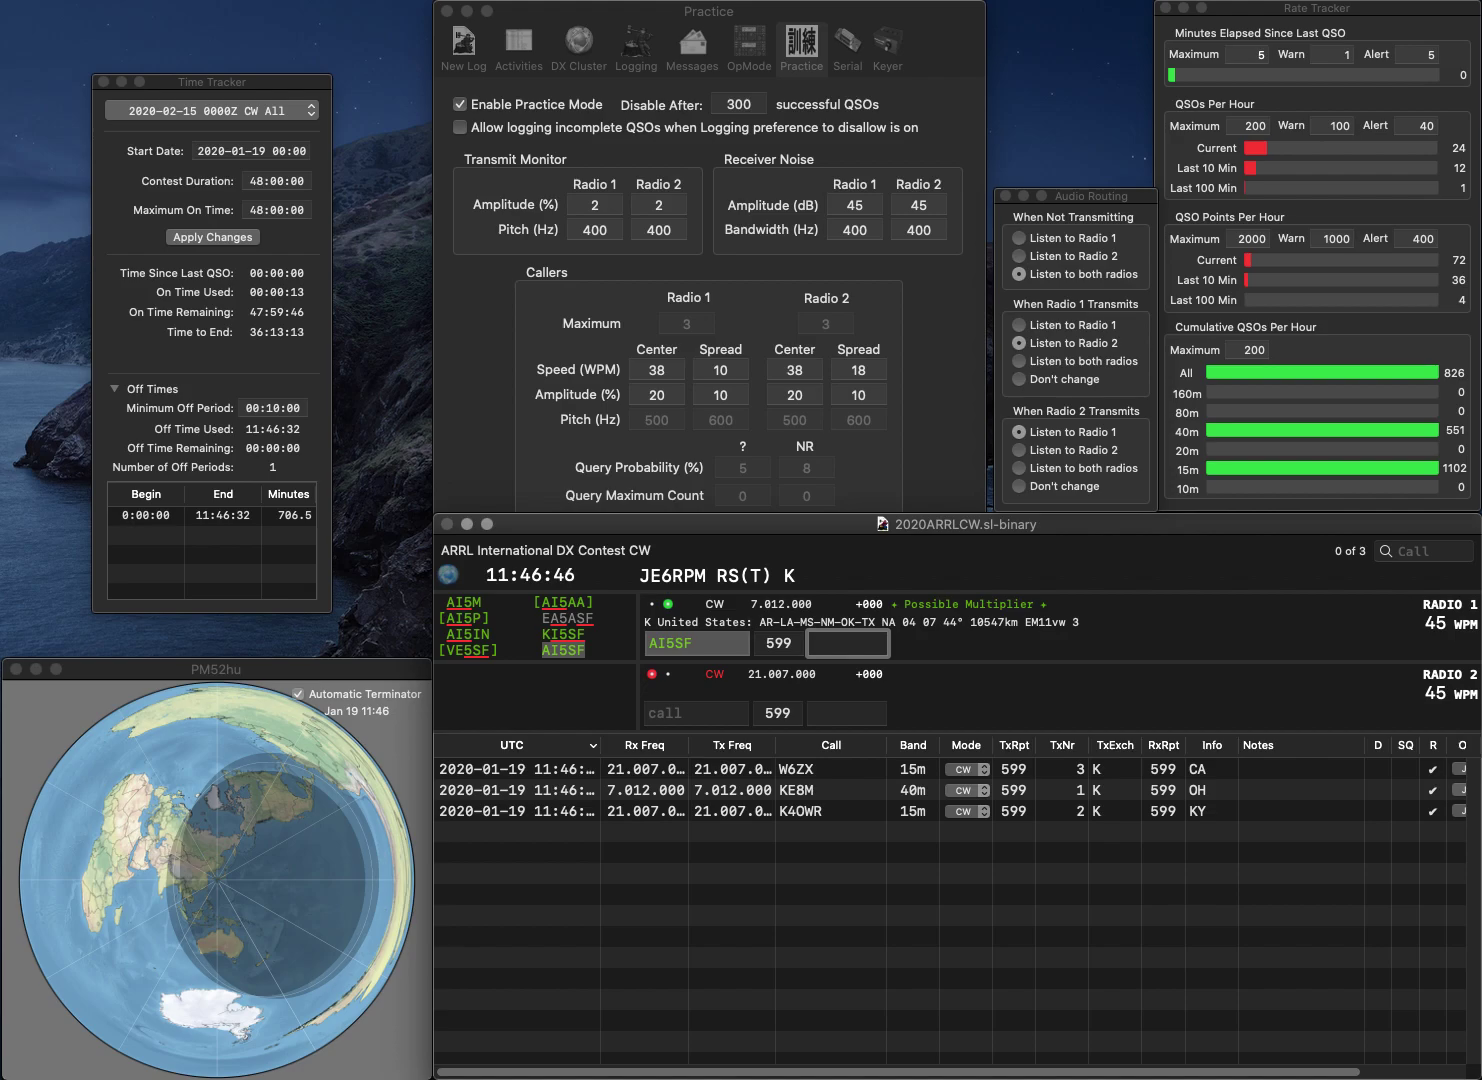
- Log AI5SF on Radio 1 with exchange TX and answer caller N3GGT on Radio 2
type("TX")
key("Return")
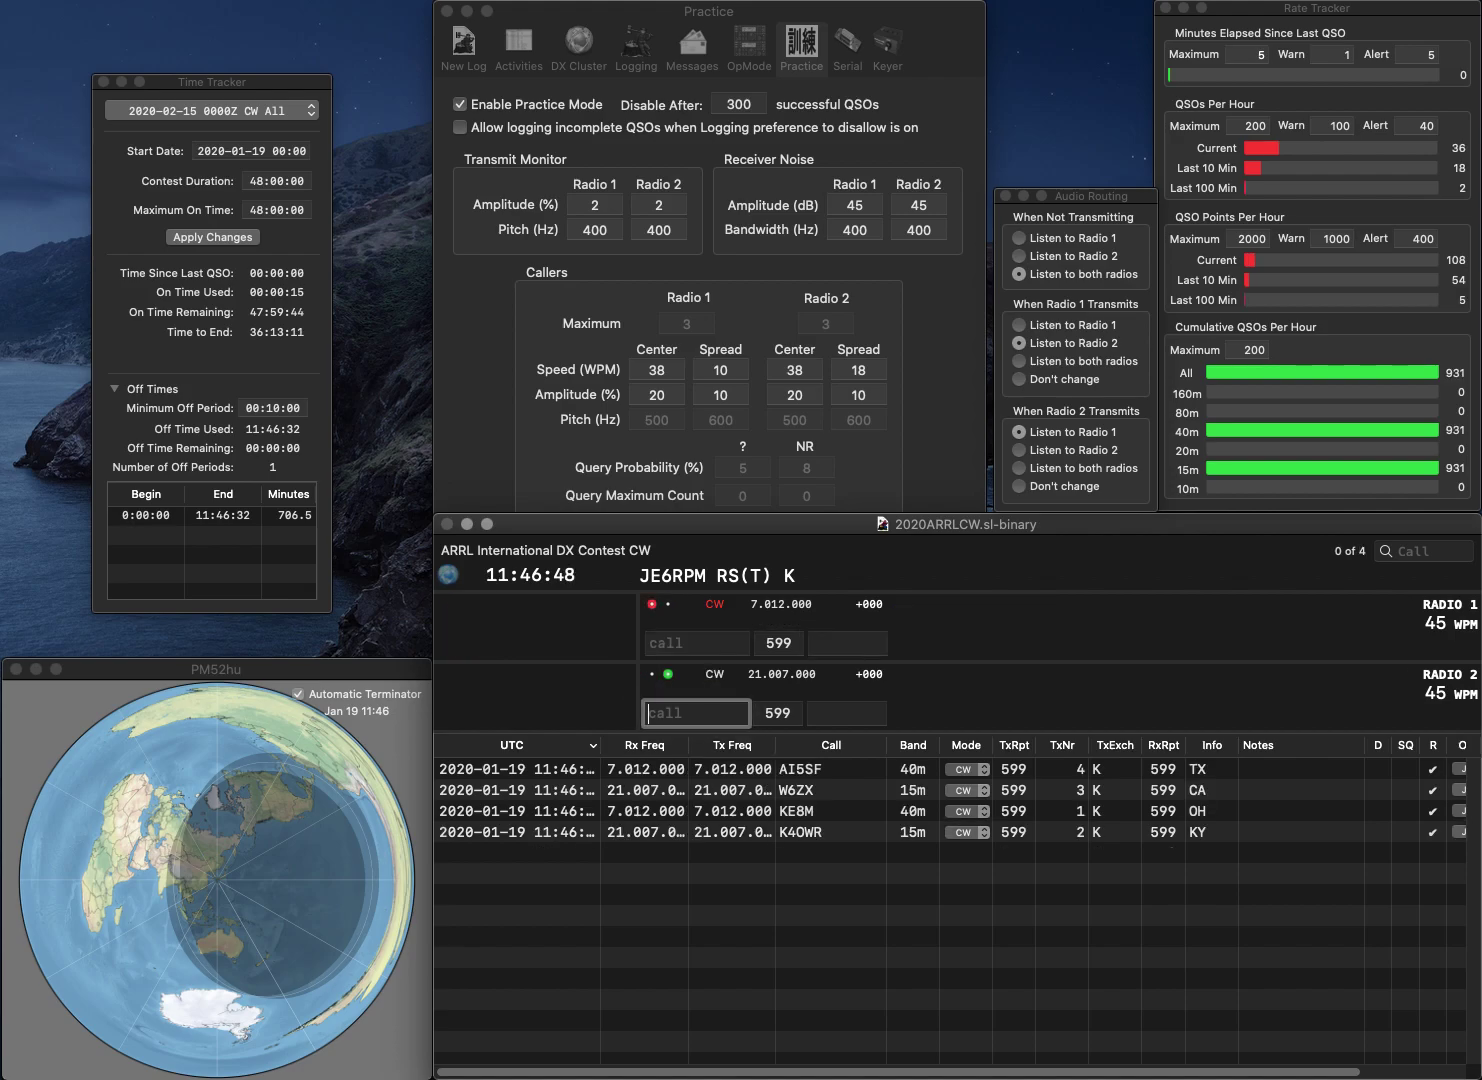
type("N3GGT")
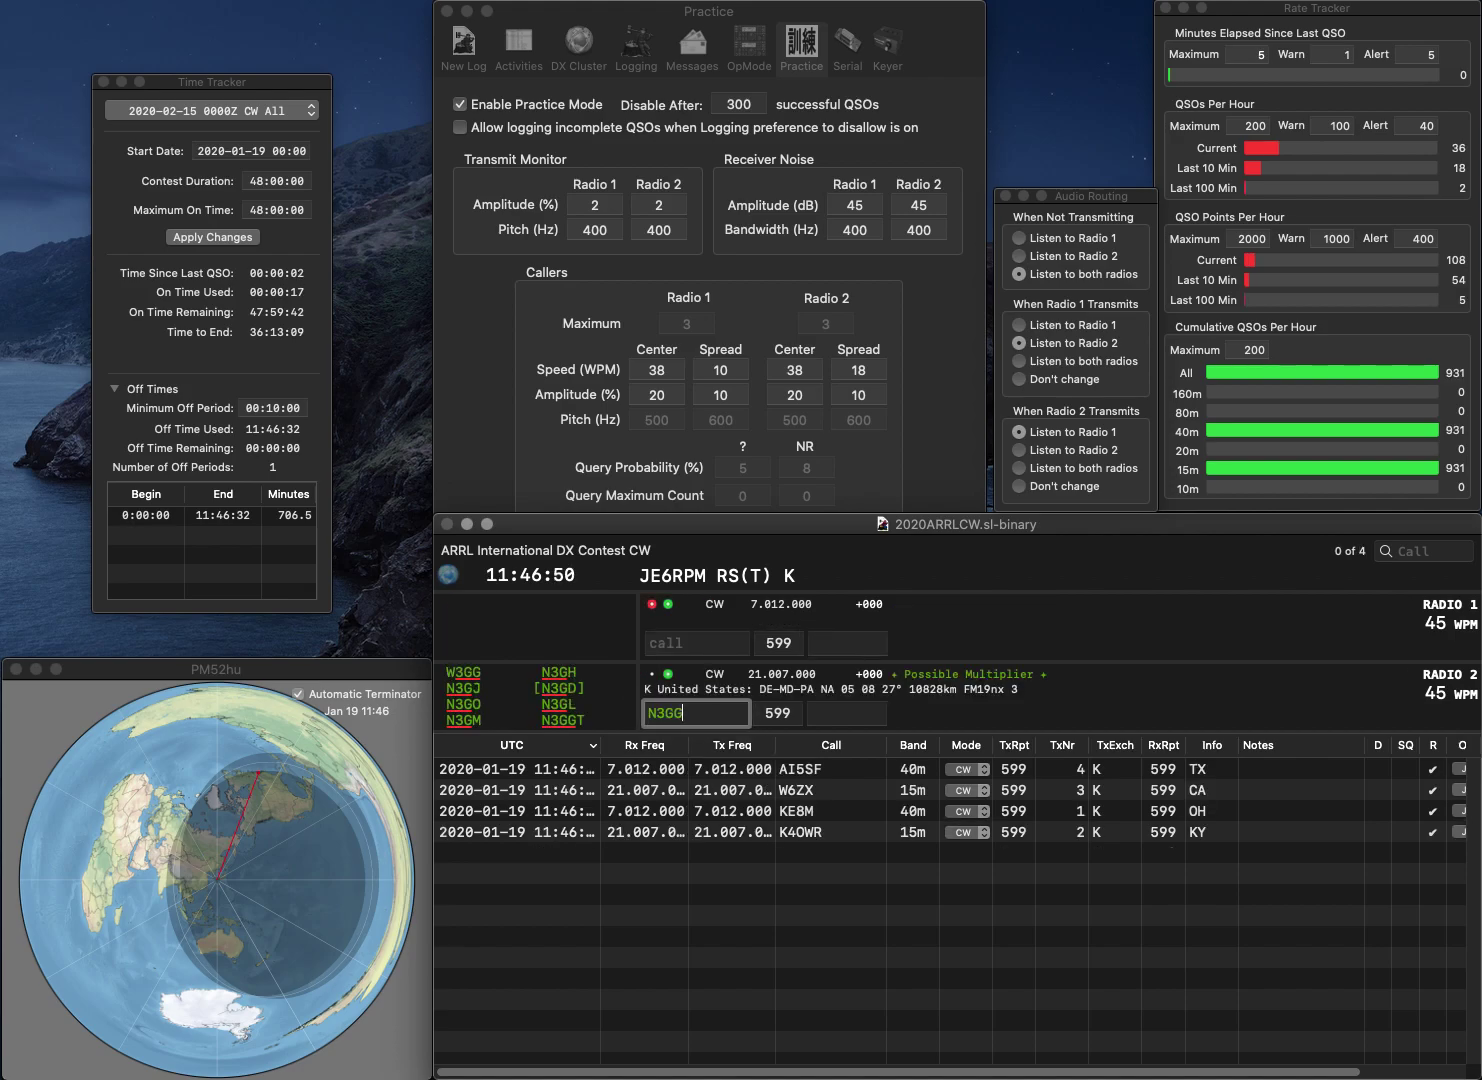
key("Return")
type("VE6/KE65")
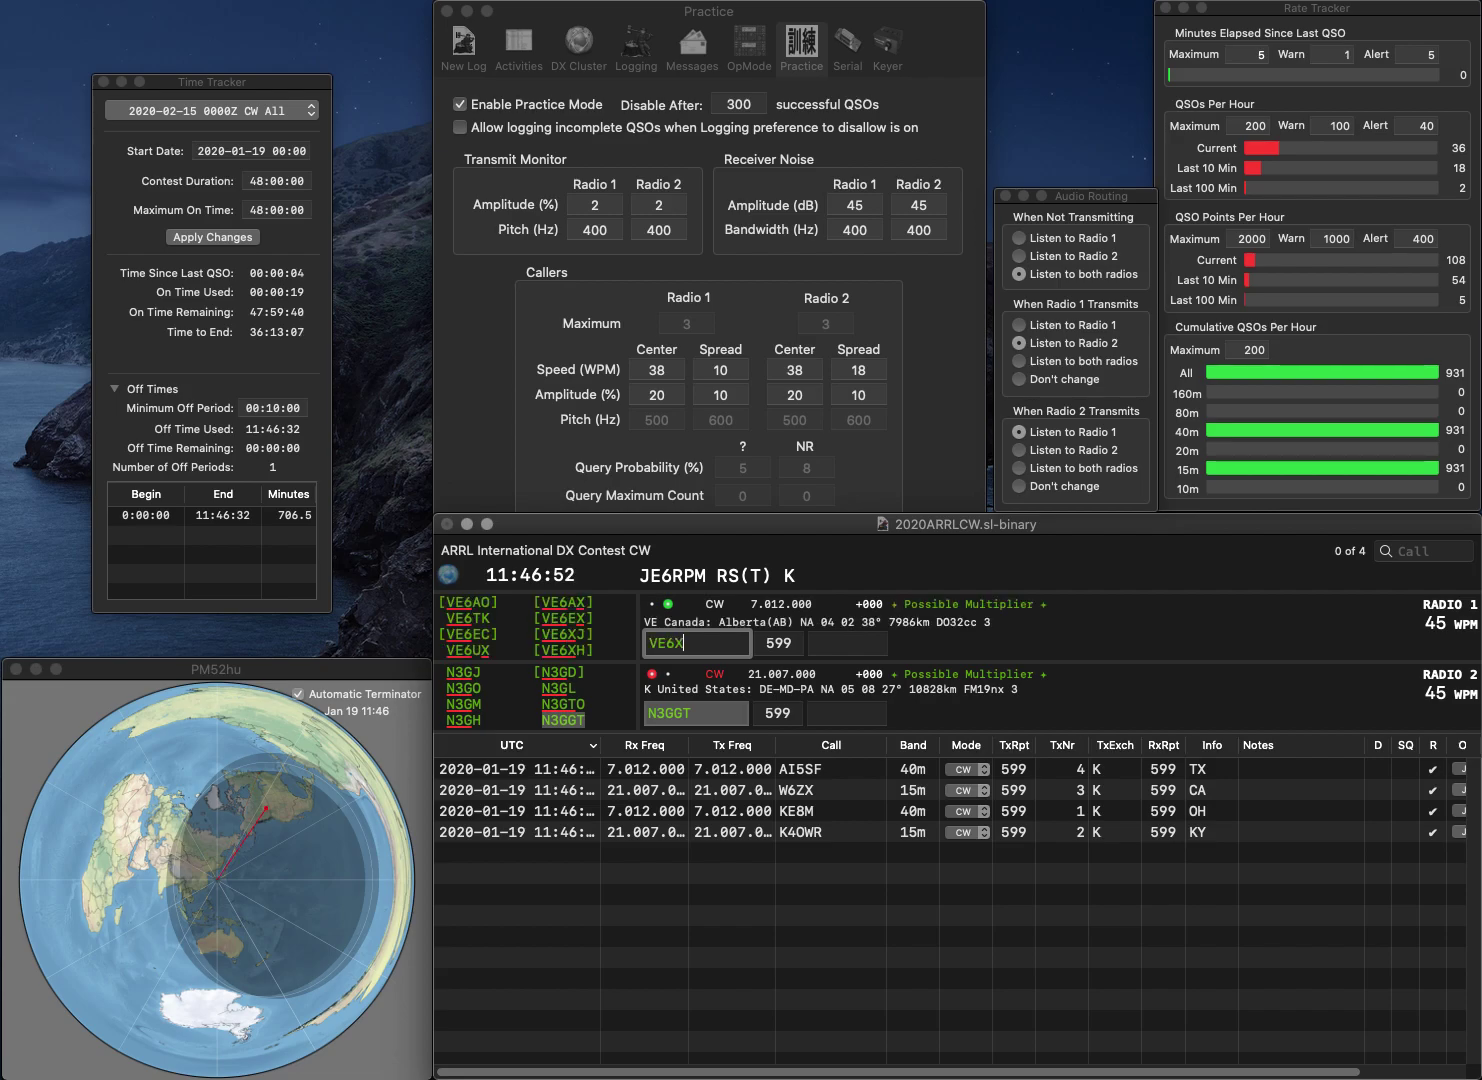
key("BackSpace")
type("JA")
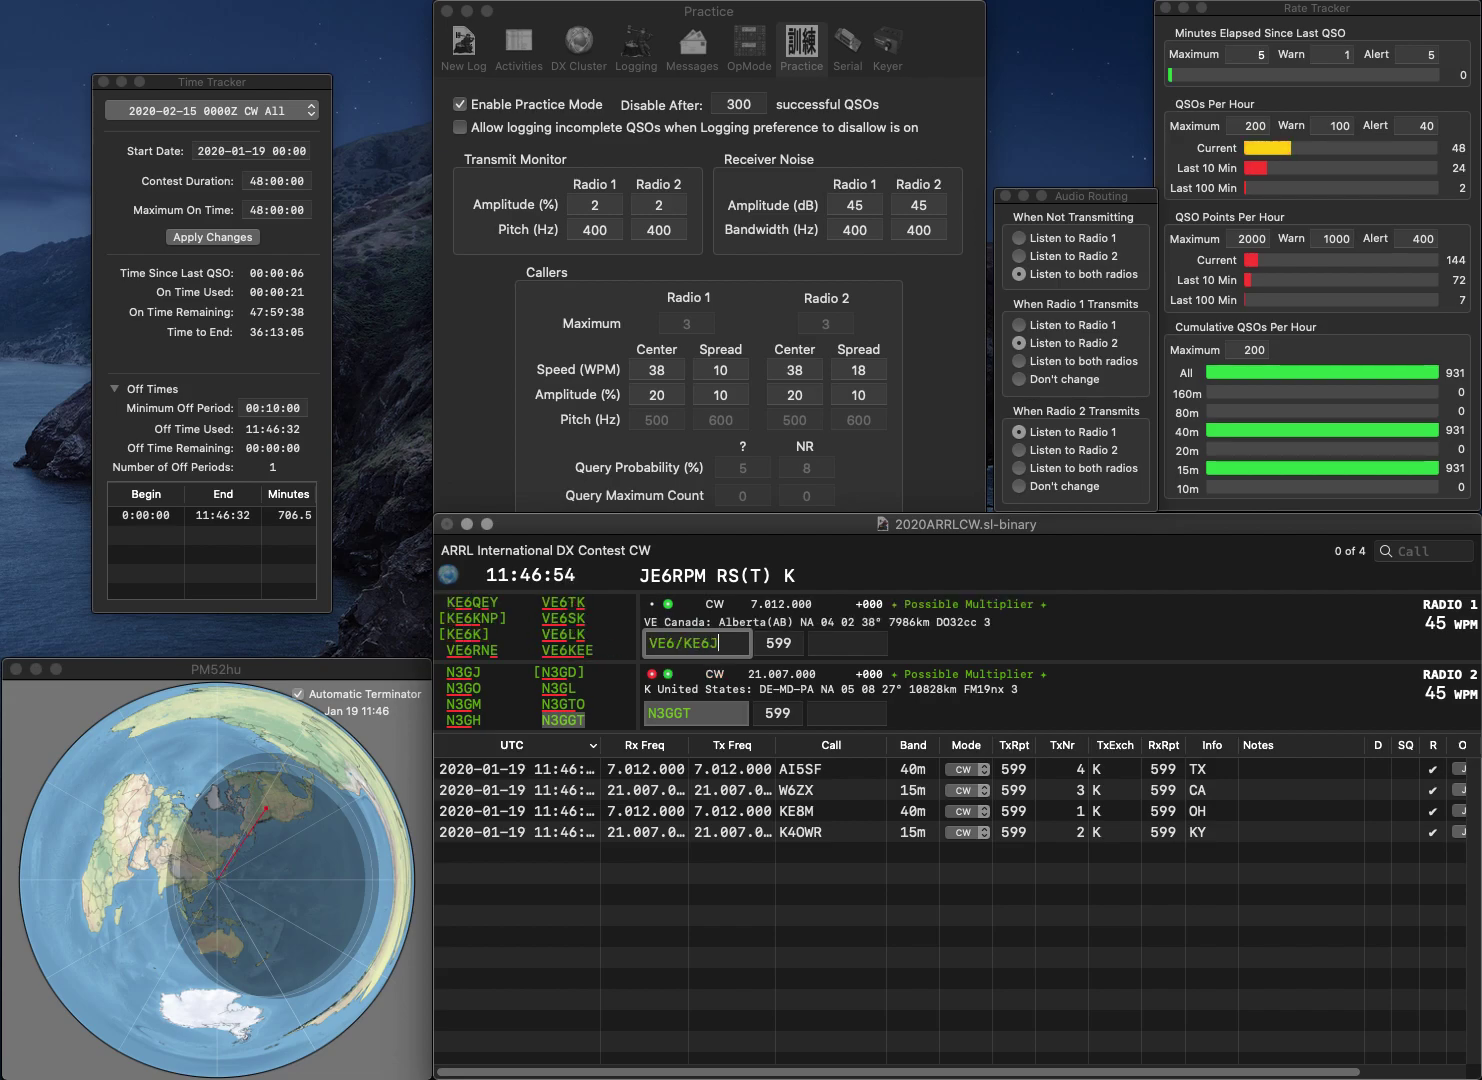
key("Return")
key("Return")
type("MD")
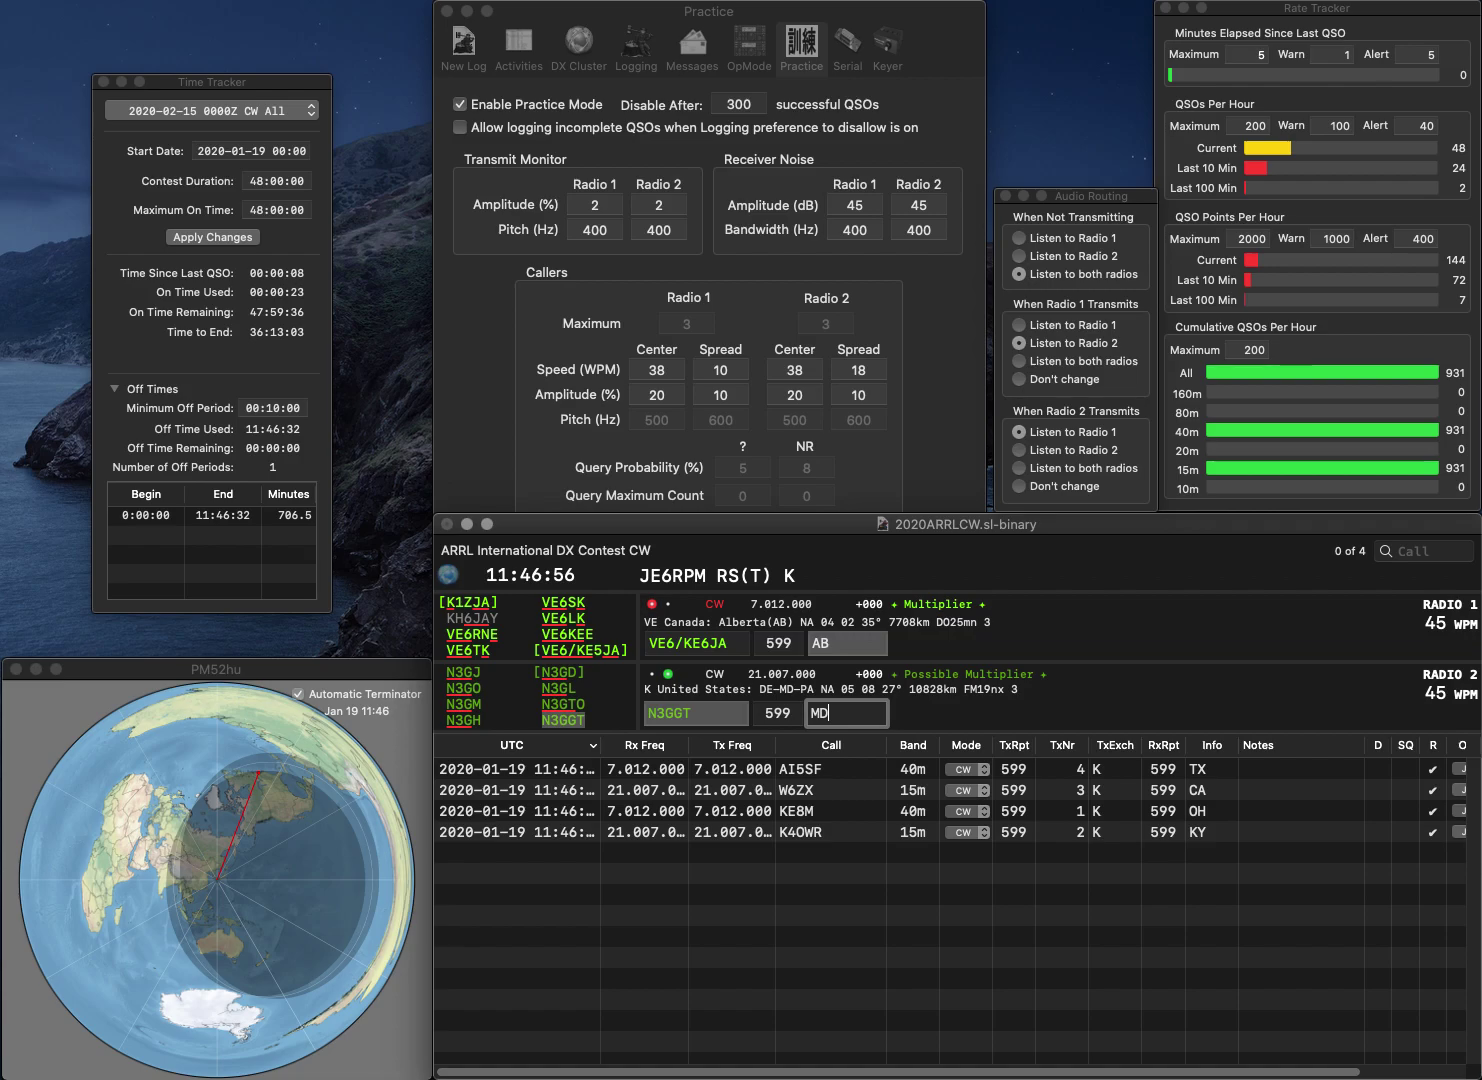
key("Return")
key("space")
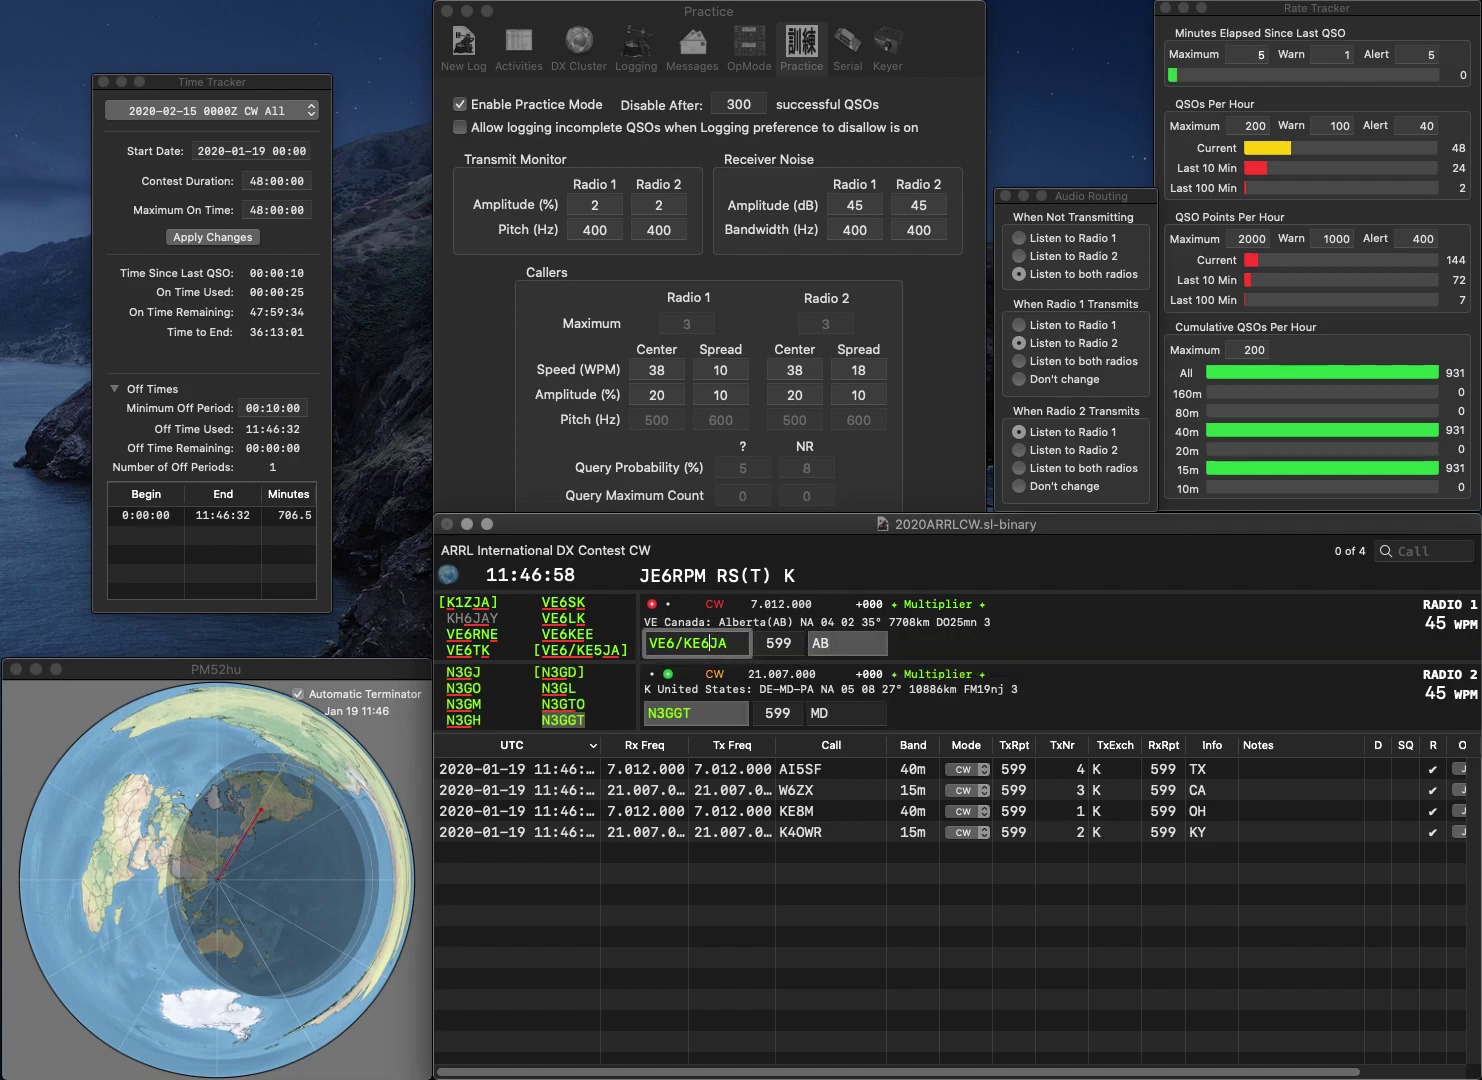
key("Left")
key("Left")
key("BackSpace")
type("5")
key("Return")
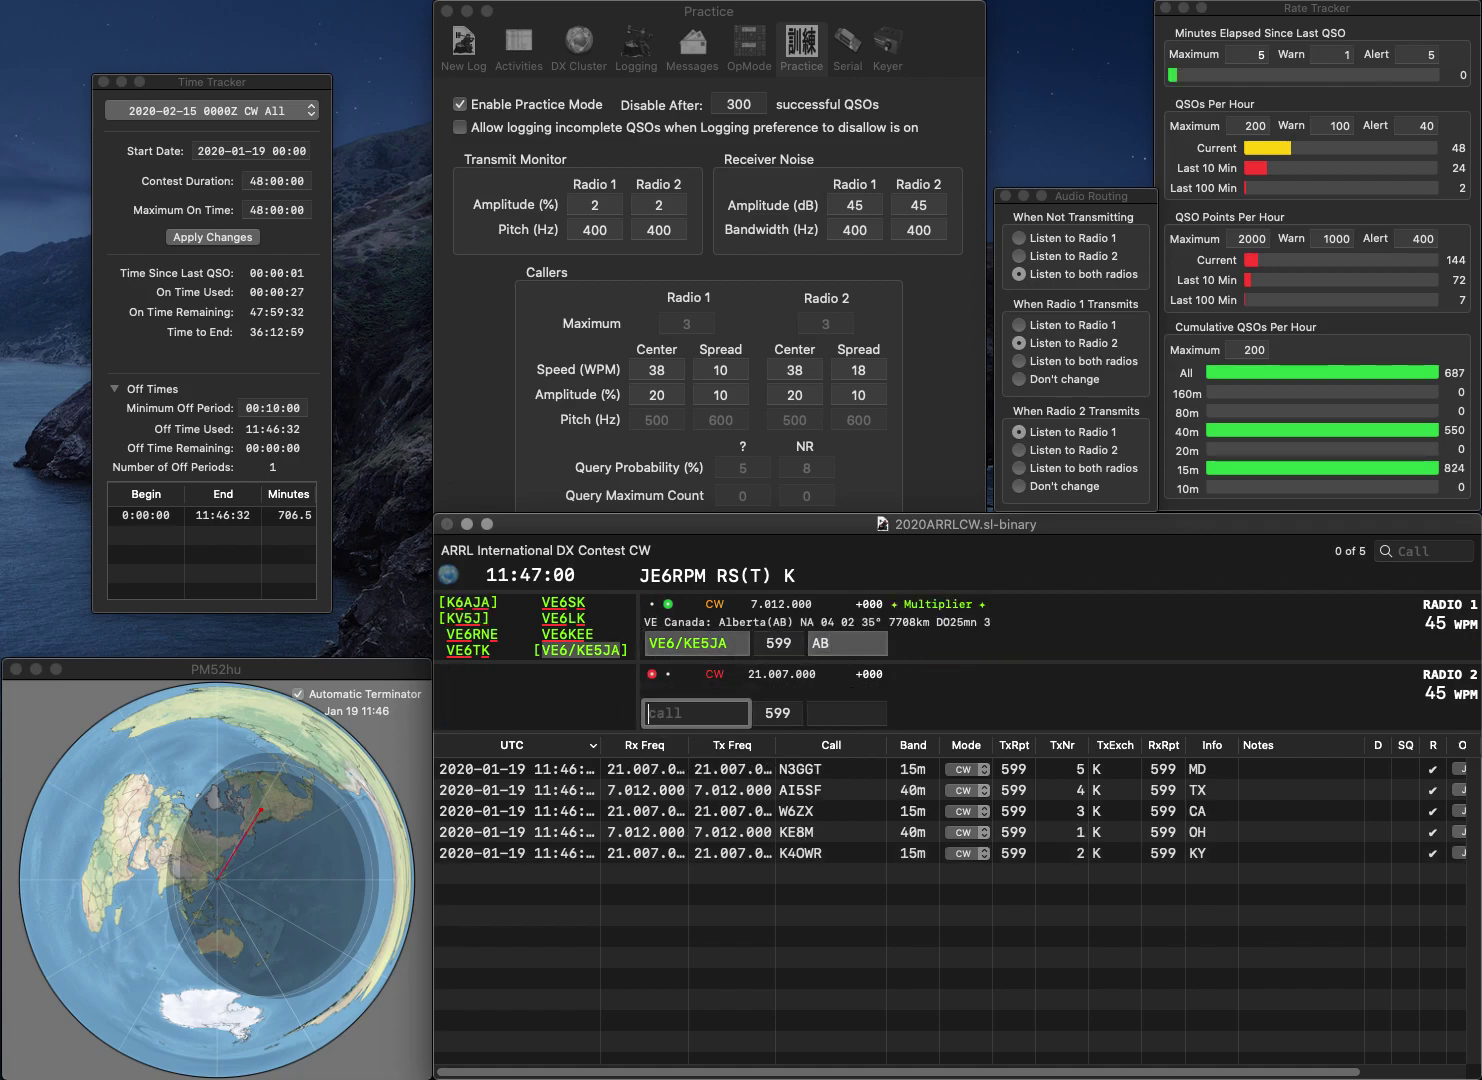
- Answer caller KB1OY on Radio 2 and log VE6/KE5JA on Radio 1 with exchange AB
type("KB1OY")
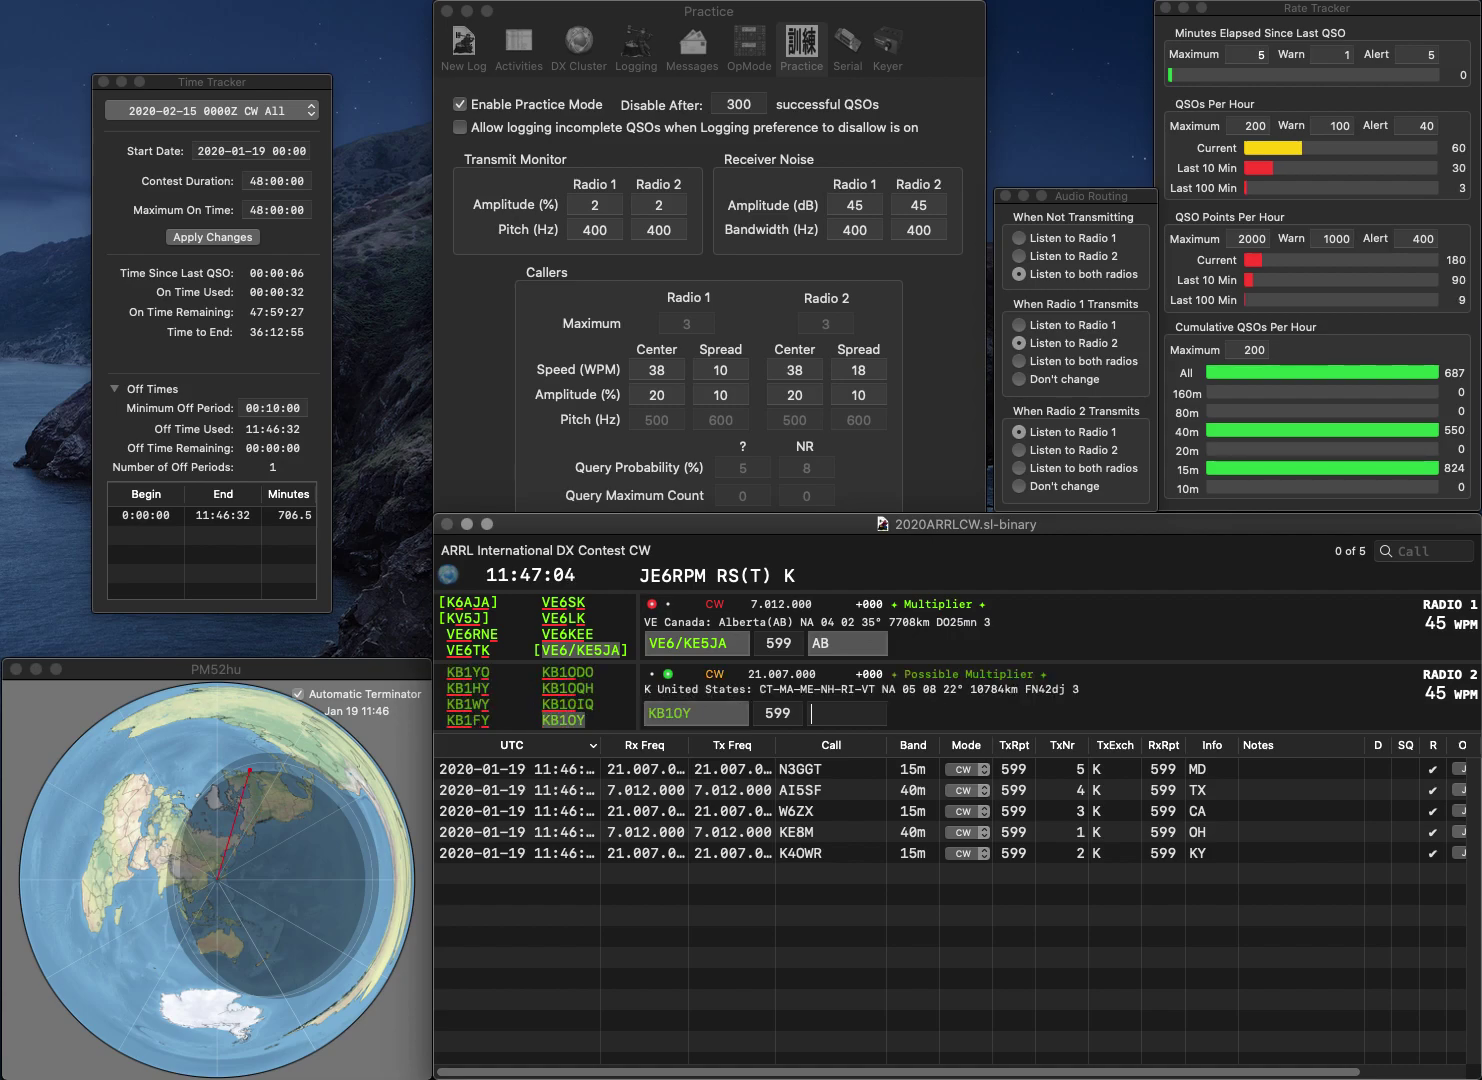
key("Return")
key("Return")
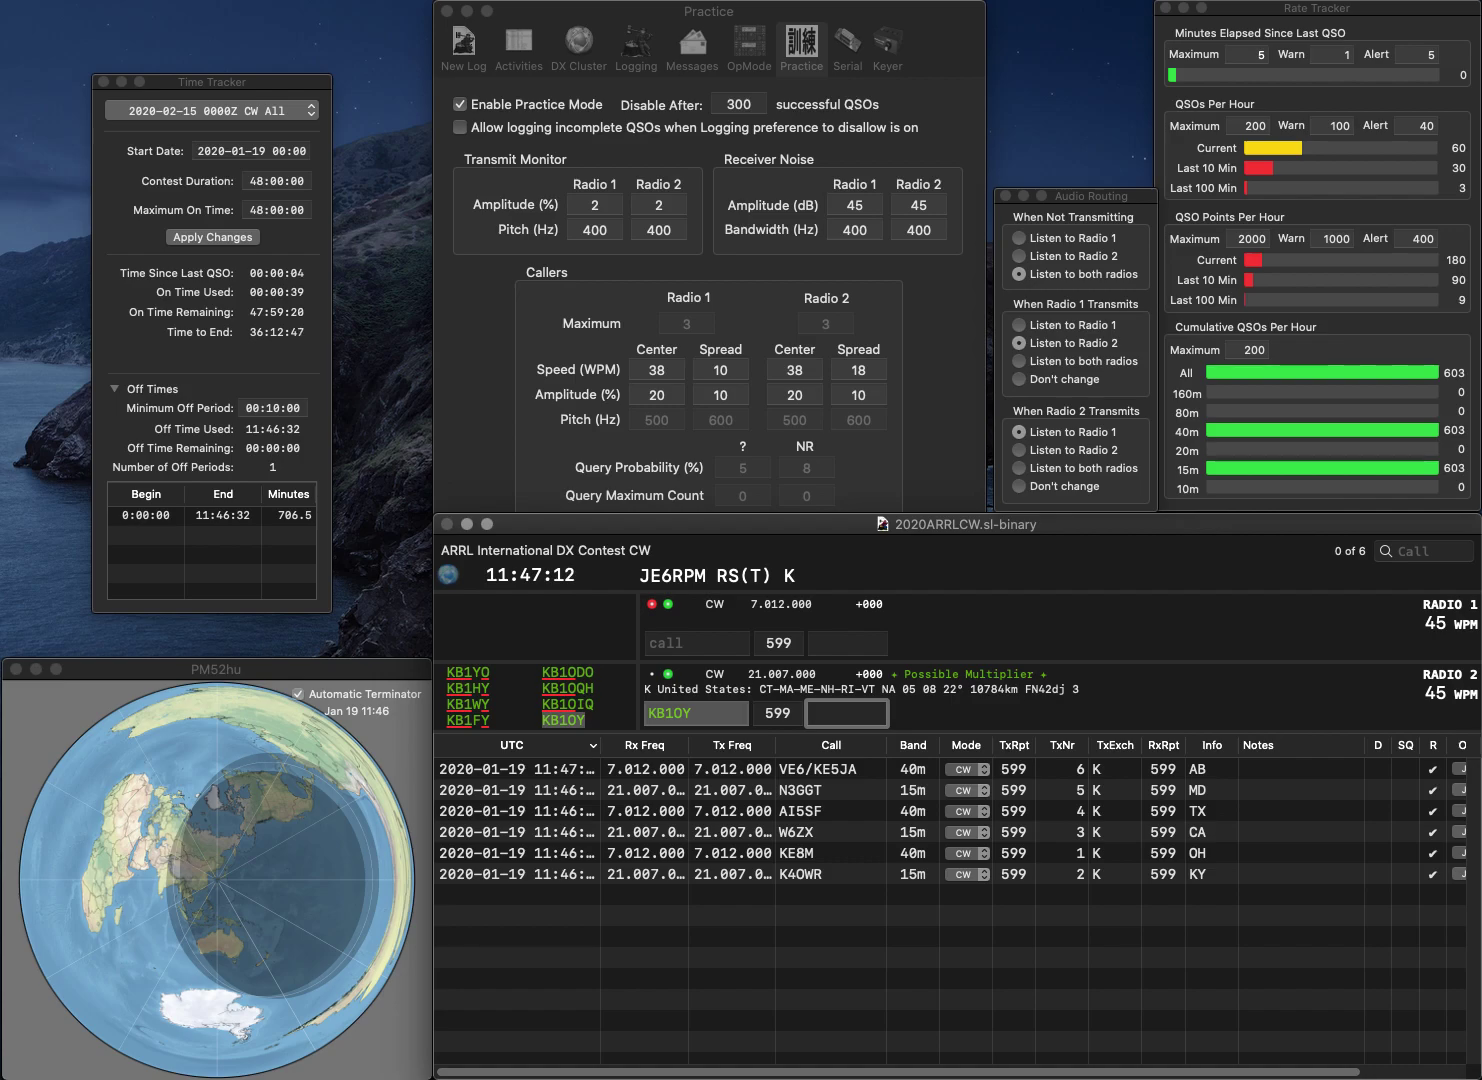
type("NH")
key("Return")
type("W7ZC")
key("Return")
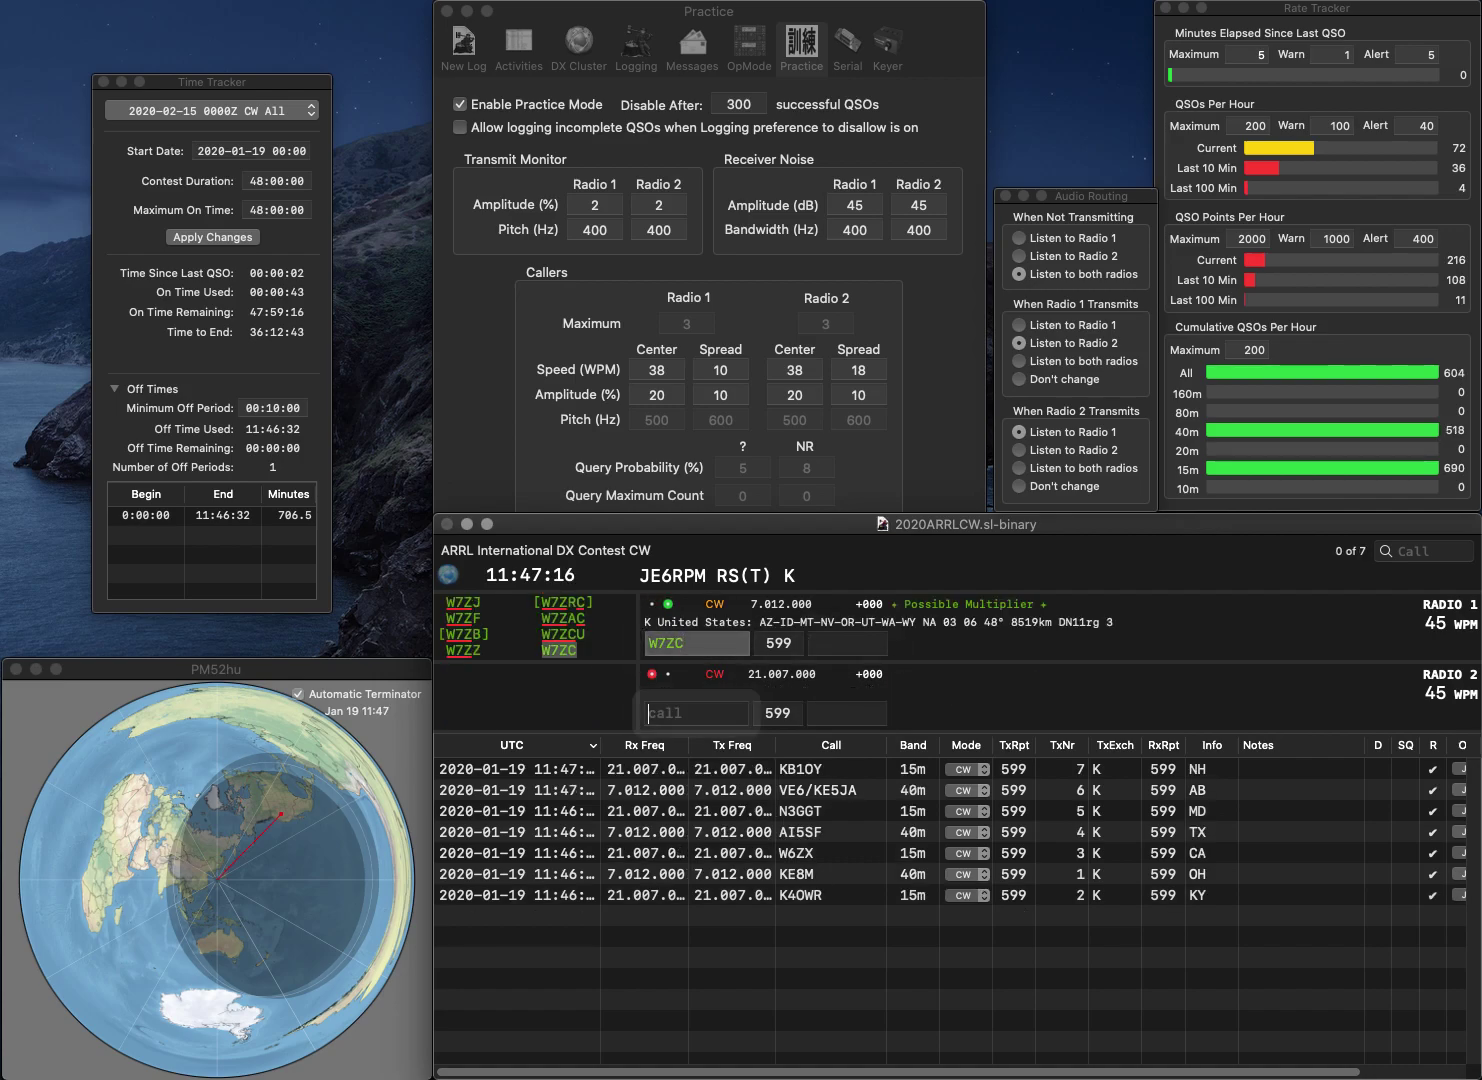
type("KN4")
key("Return")
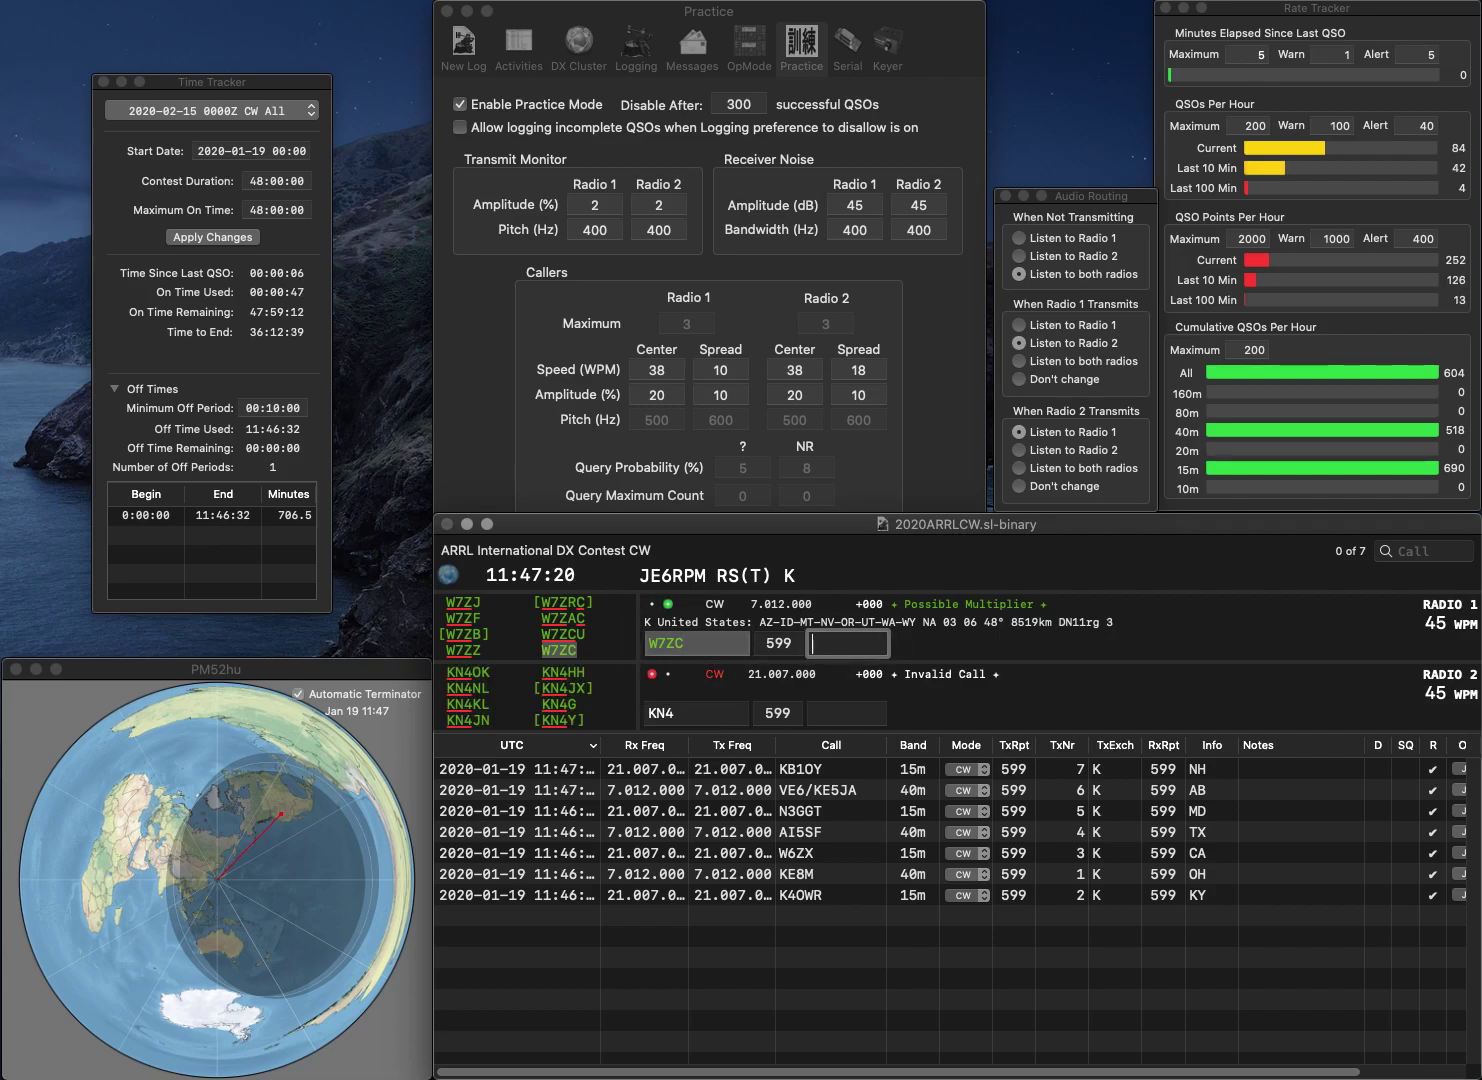
type("AZ")
key("Return")
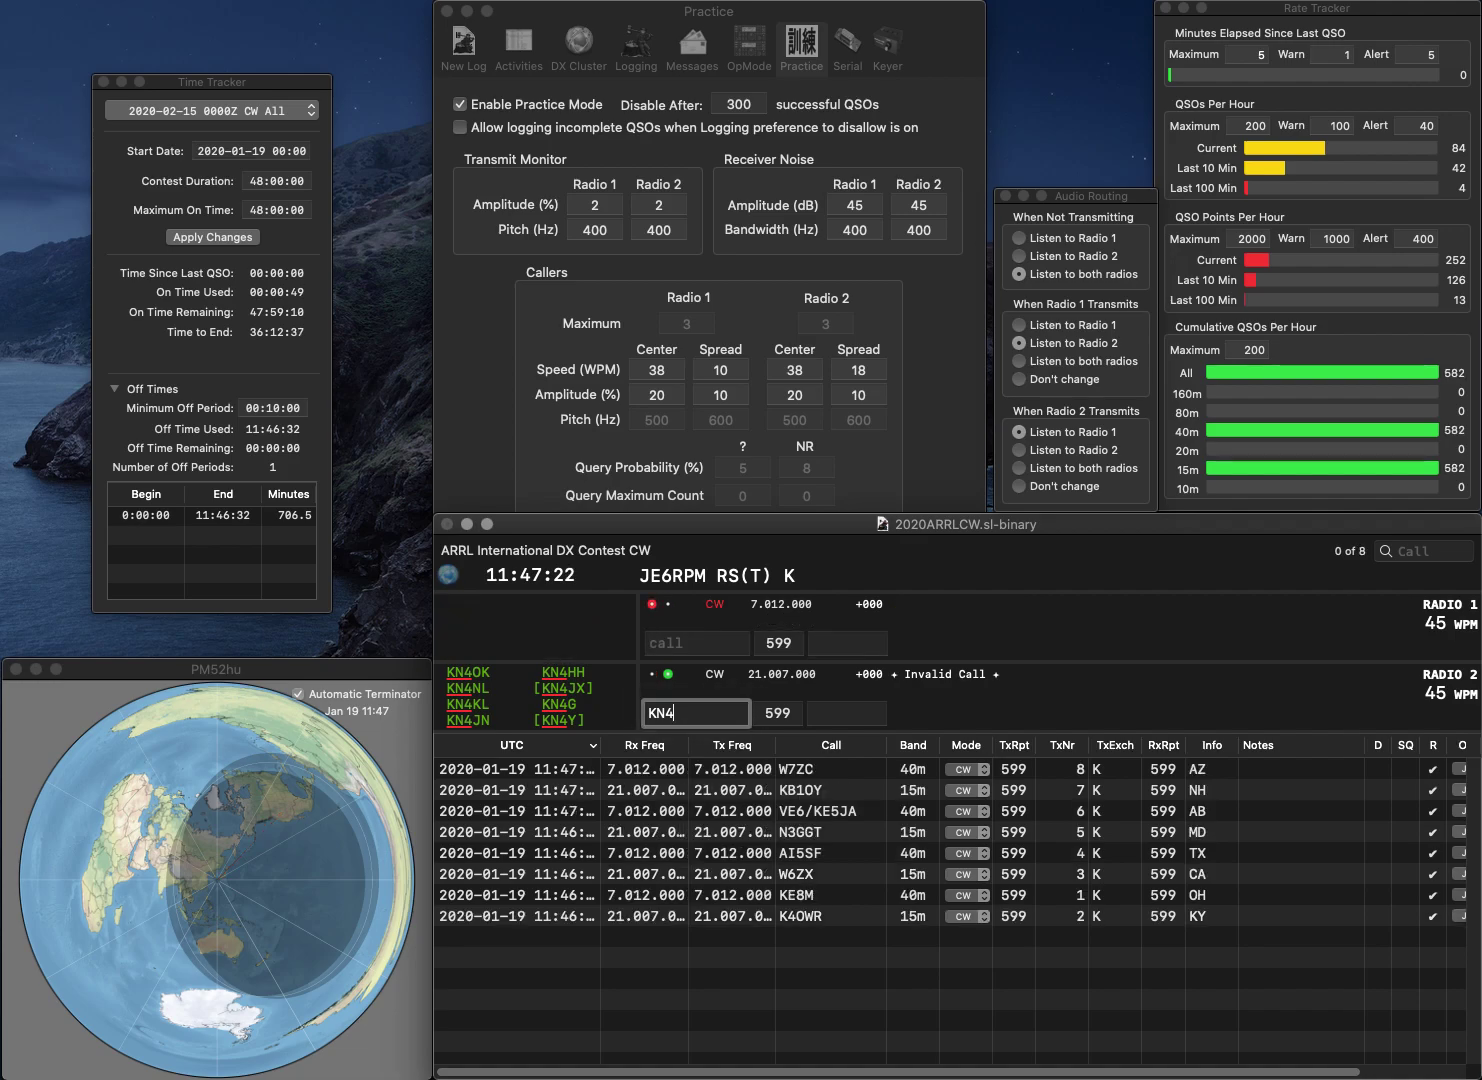
type("BPO")
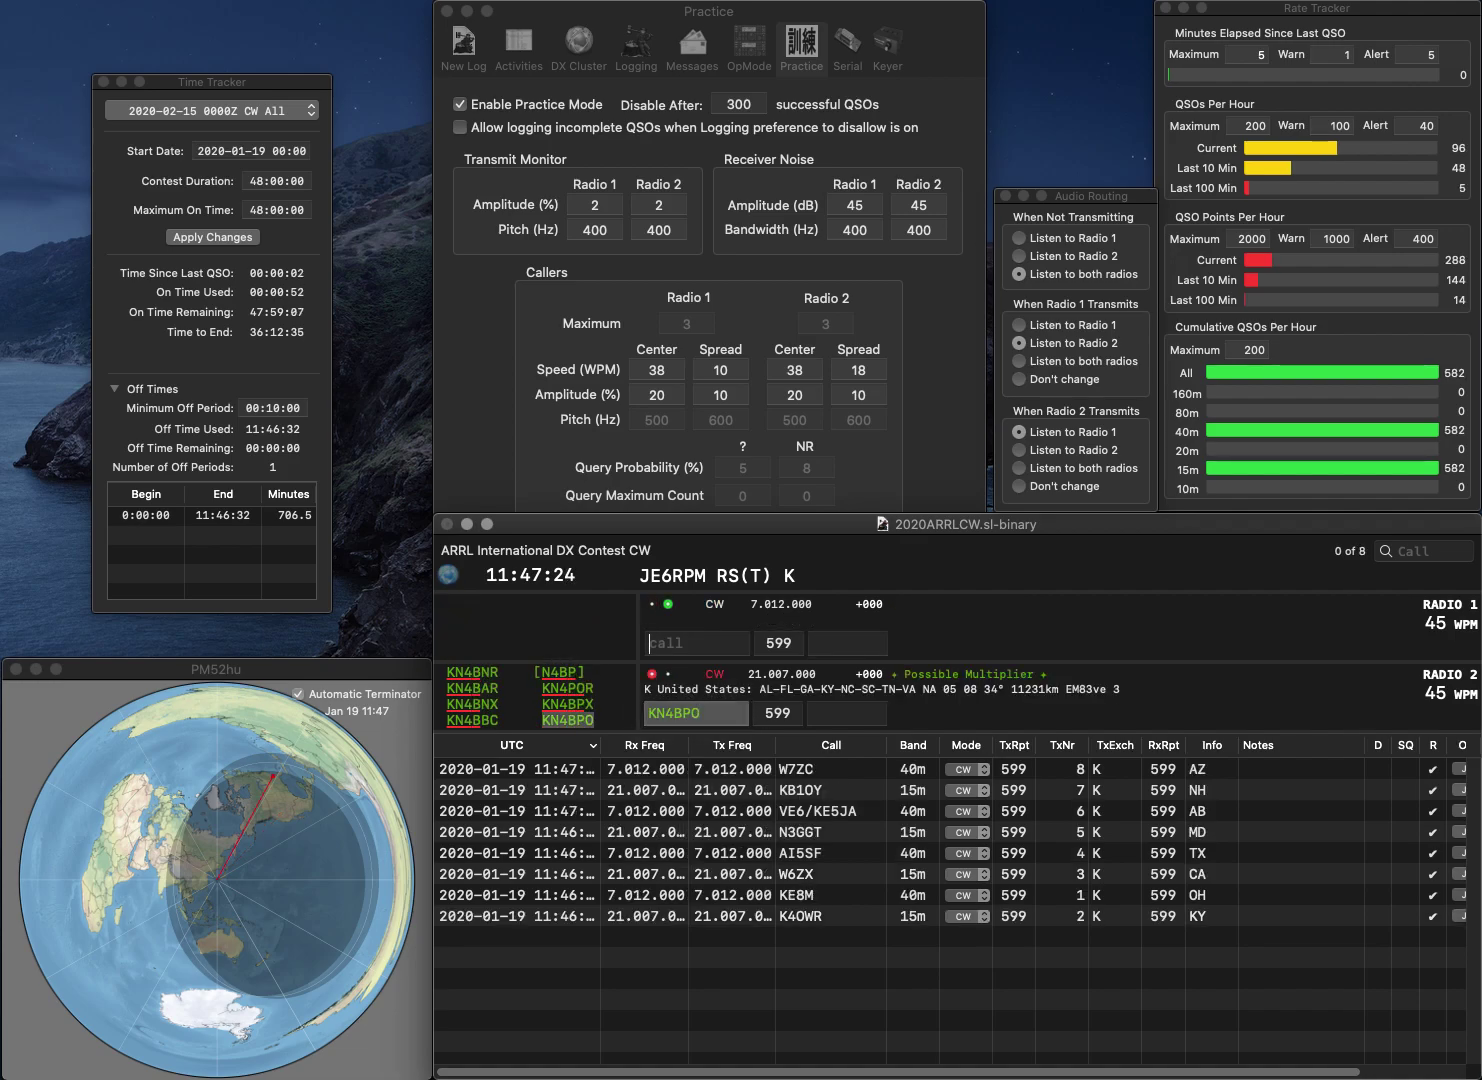
key("Return")
type("W2")
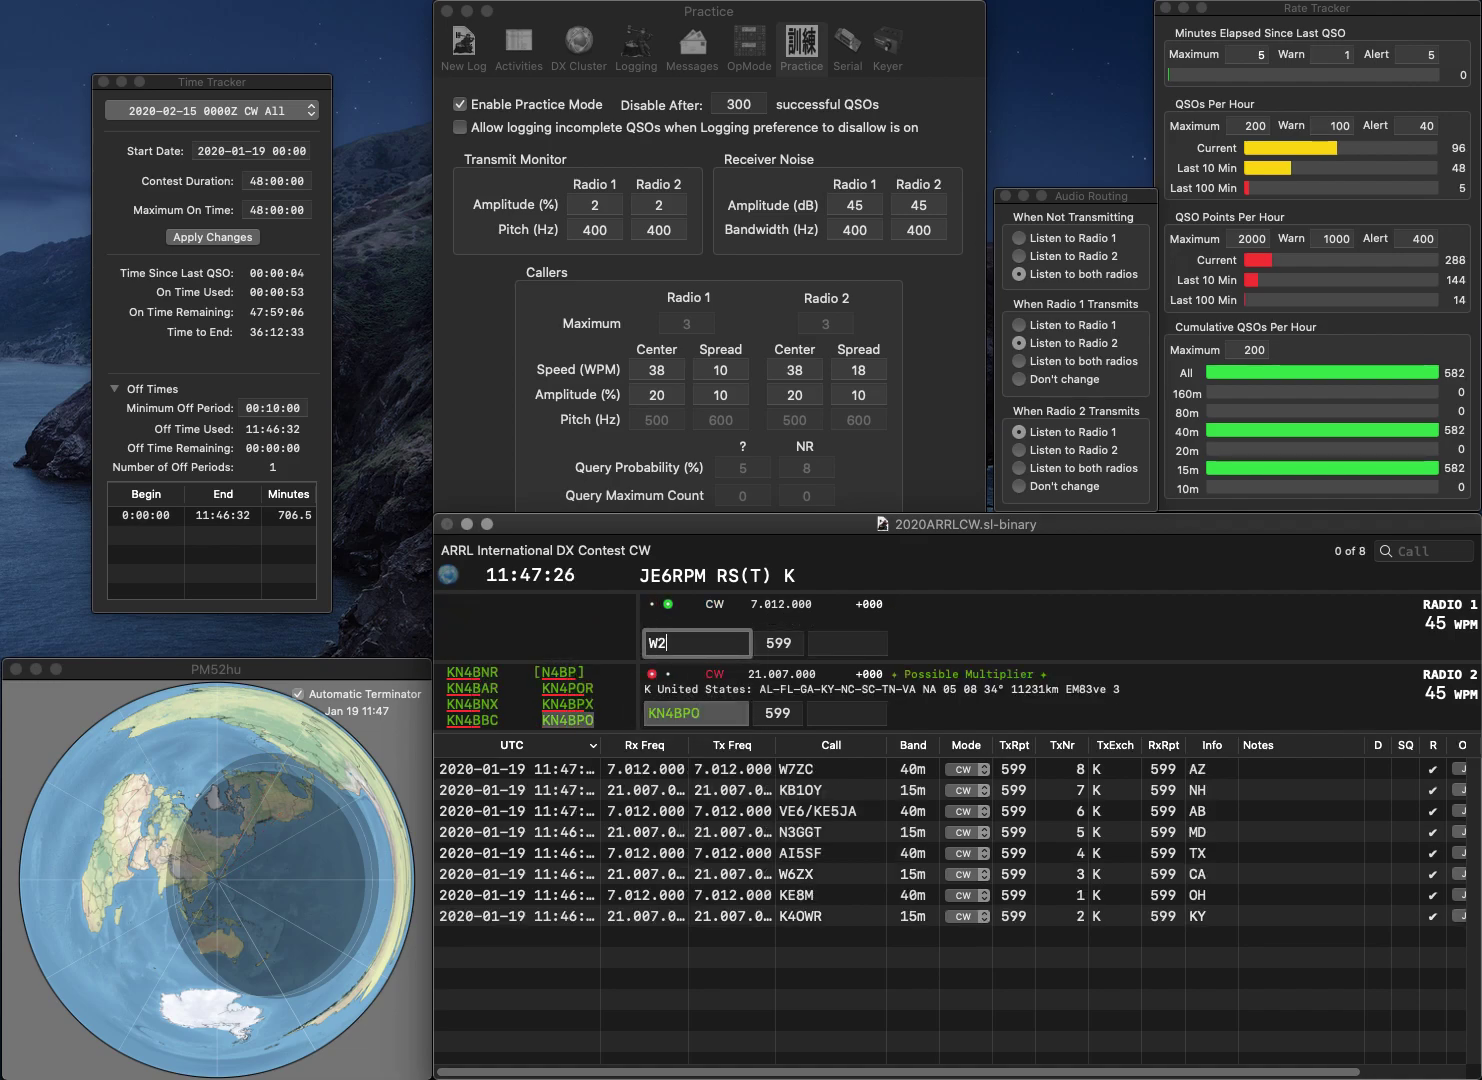
type("IY")
key("space")
- Log KN4BPO on Radio 2 with exchange KY and W2IY on Radio 1 with exchange NJ
key("Down")
key("space")
type("KY")
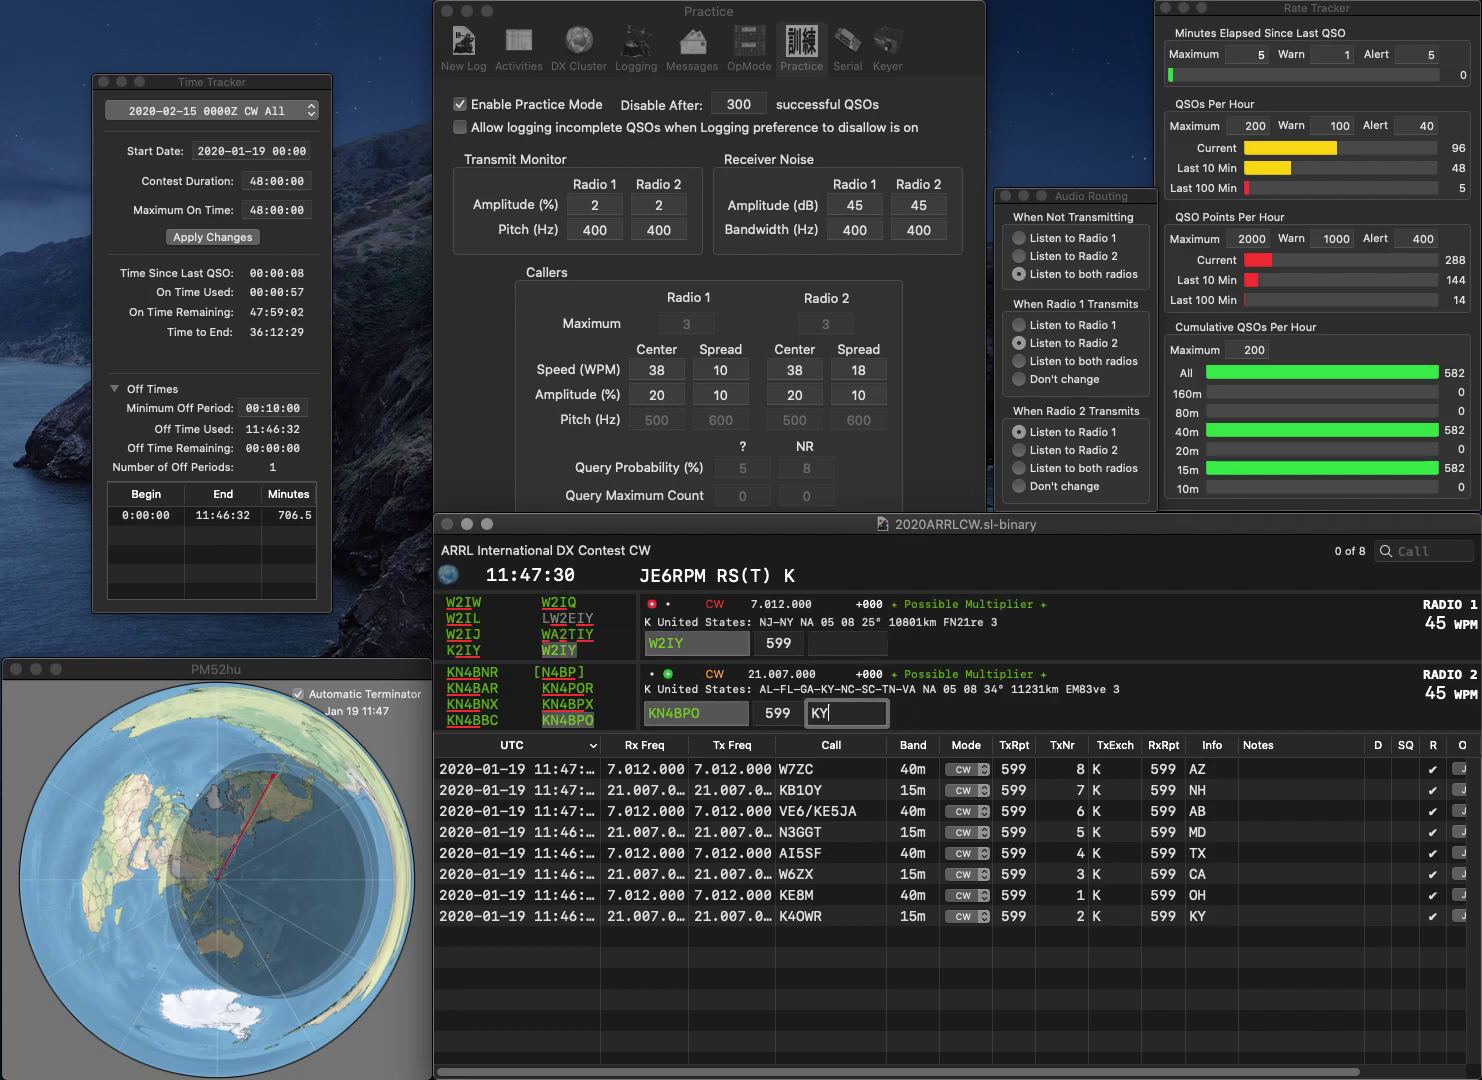
key("Return")
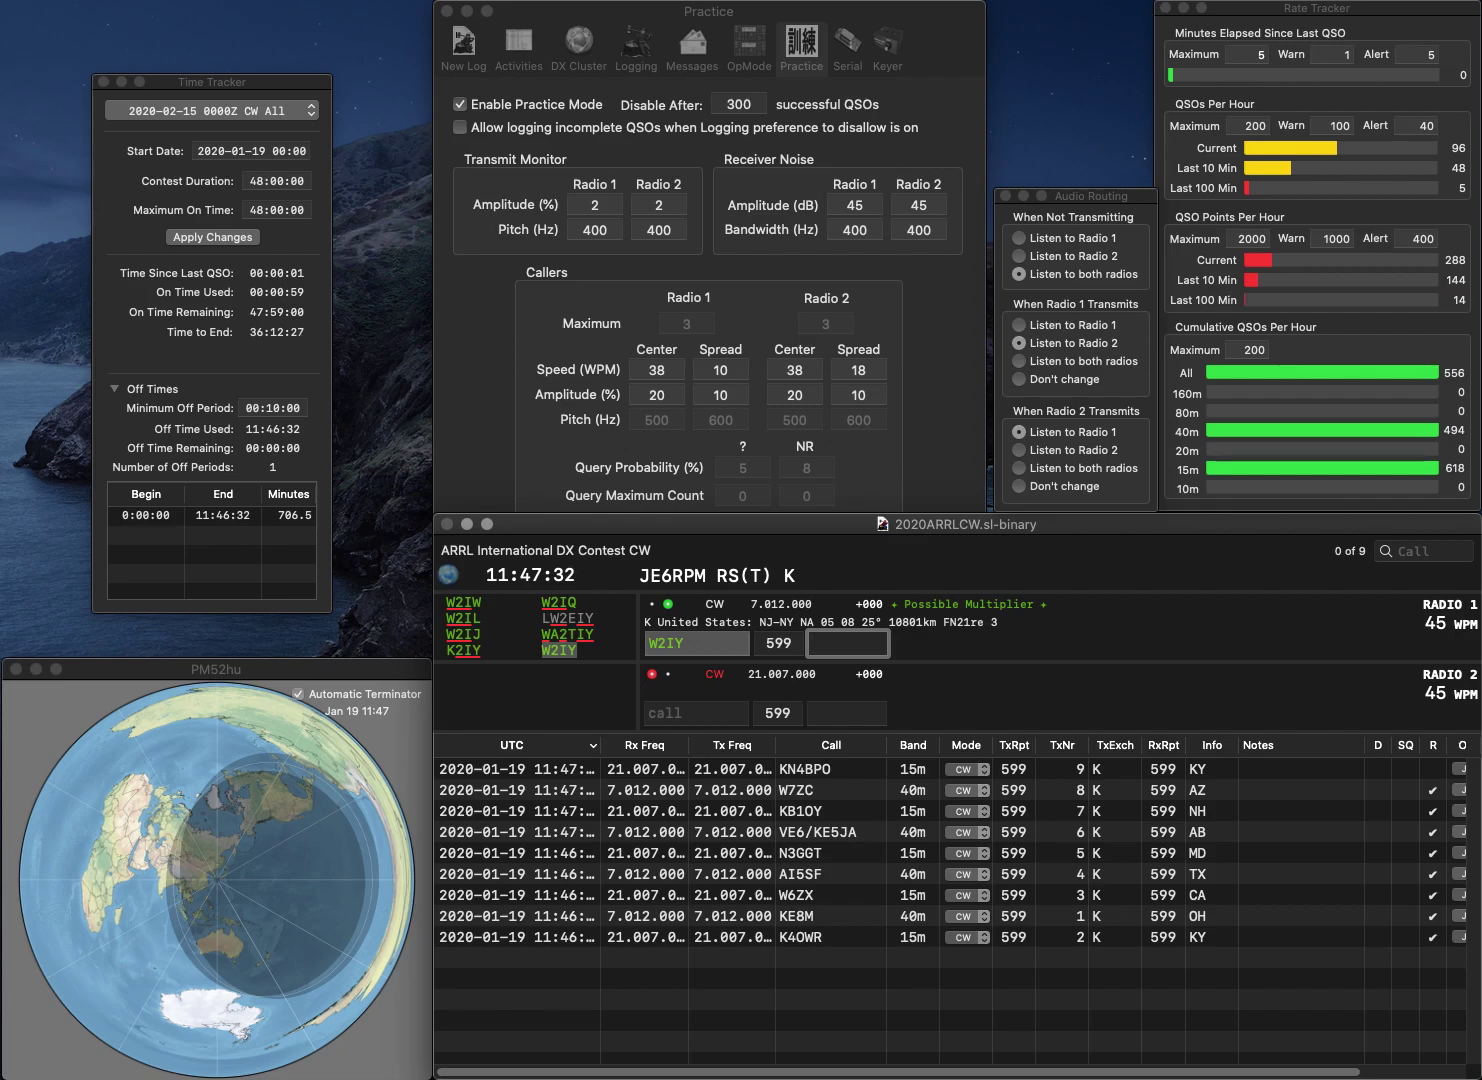
type("NJ")
key("Return")
type("K")
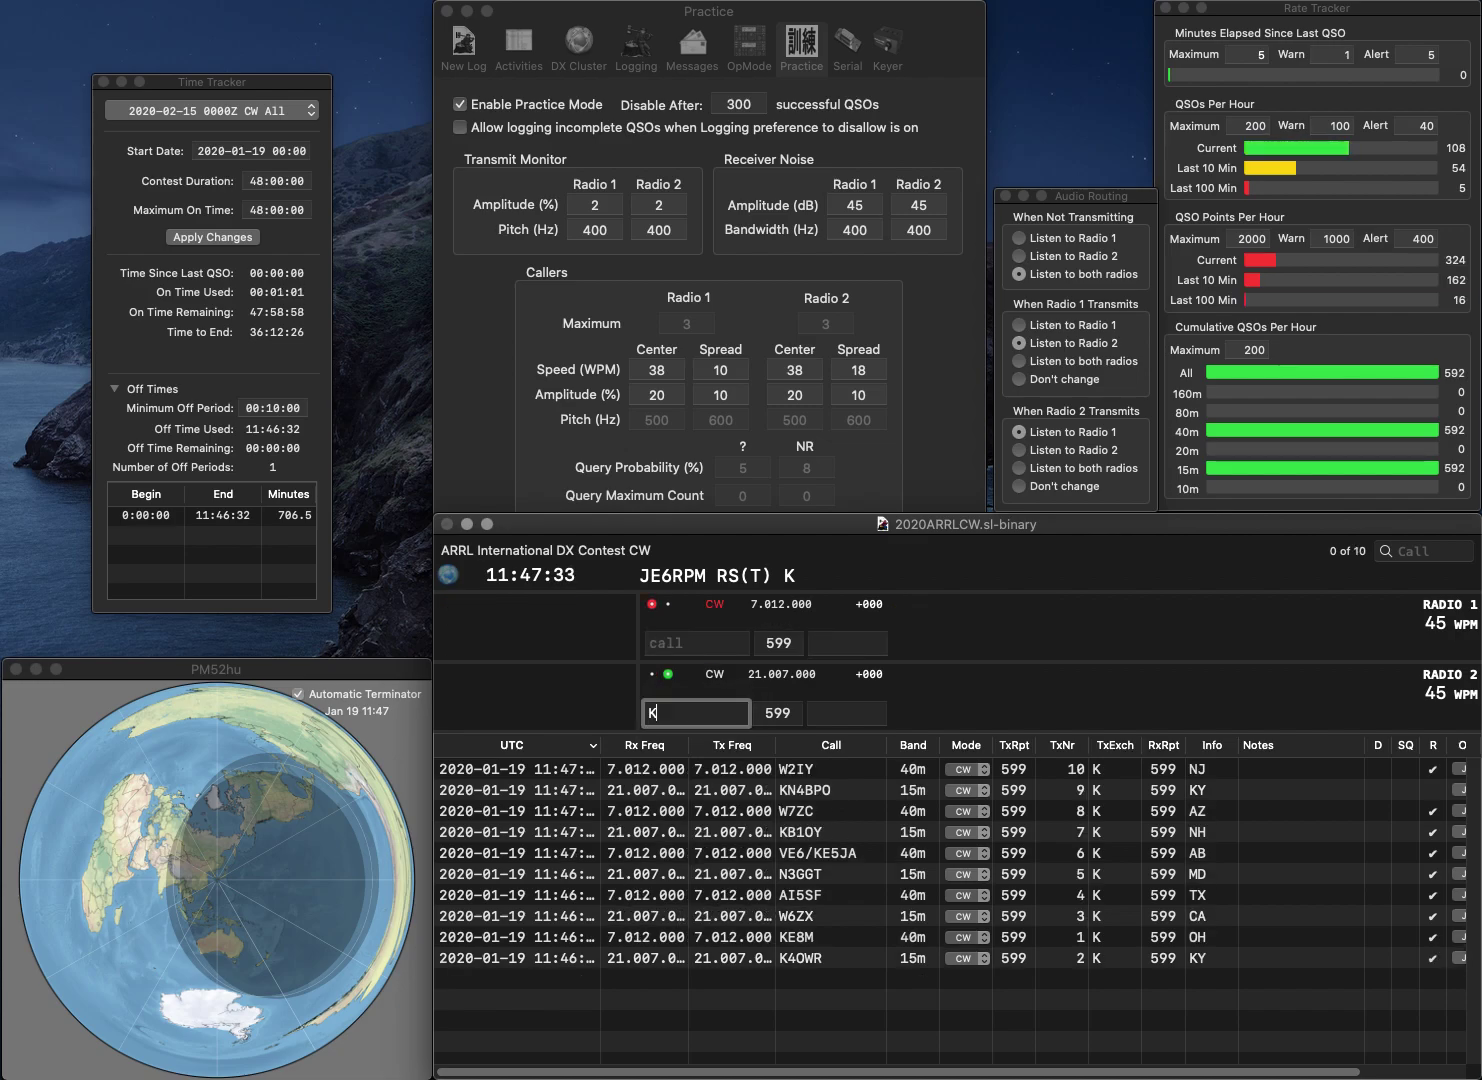
type("K4KM")
key("Return")
type("KA1VGM")
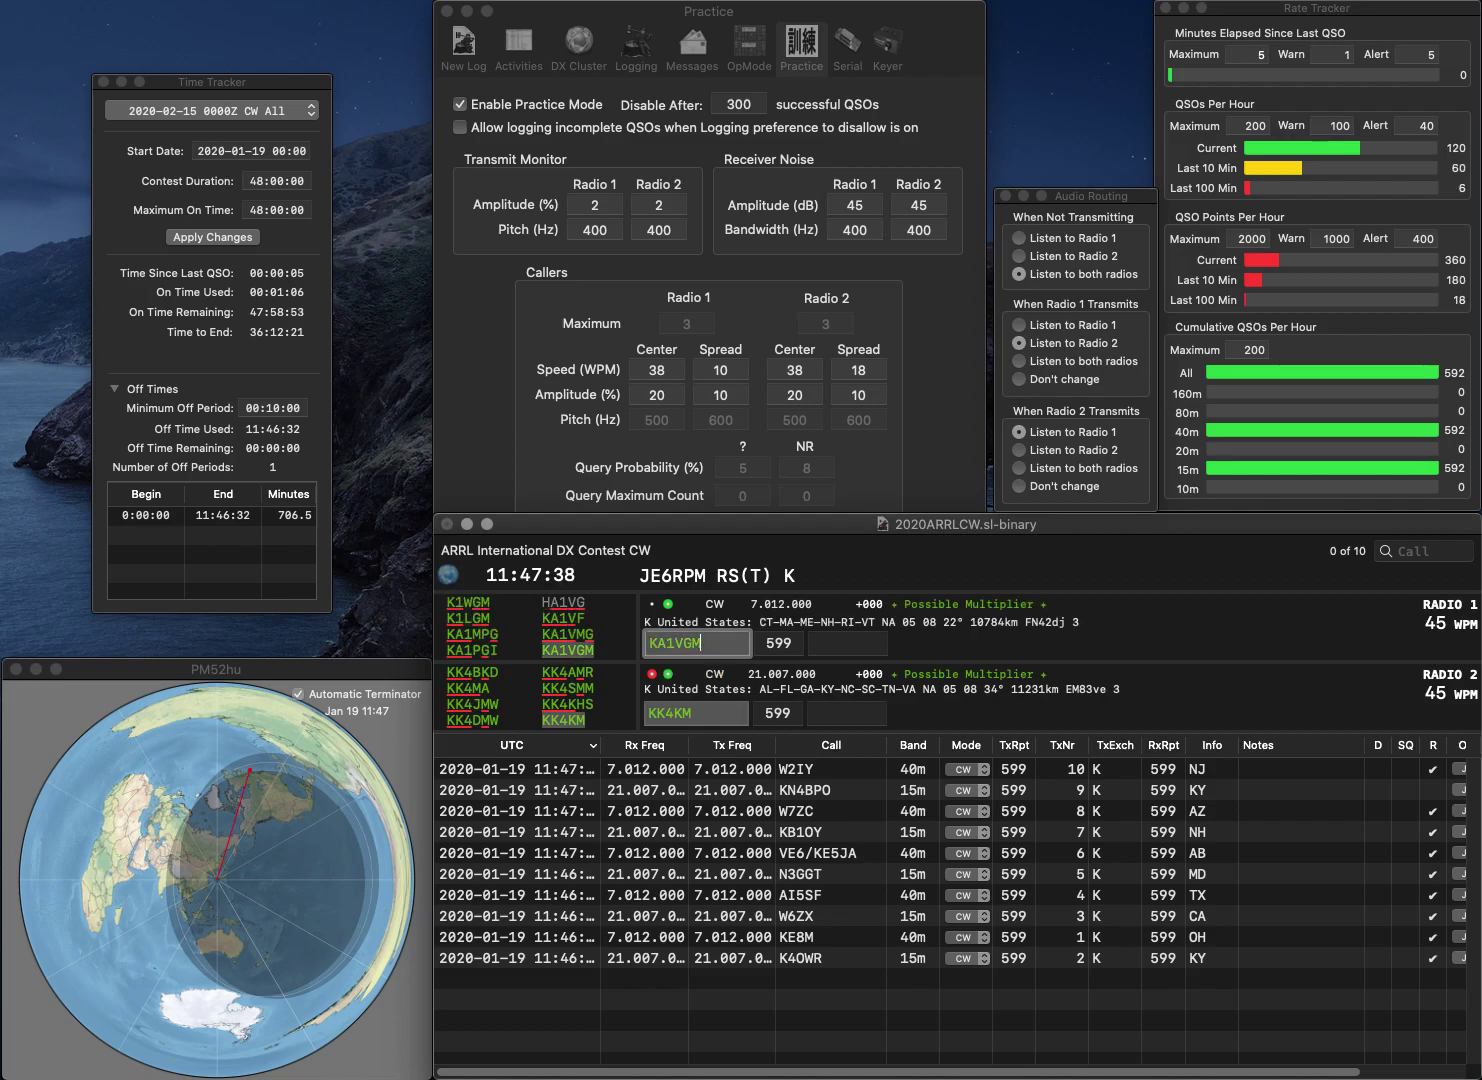
key("Return")
type("VT")
key("Return")
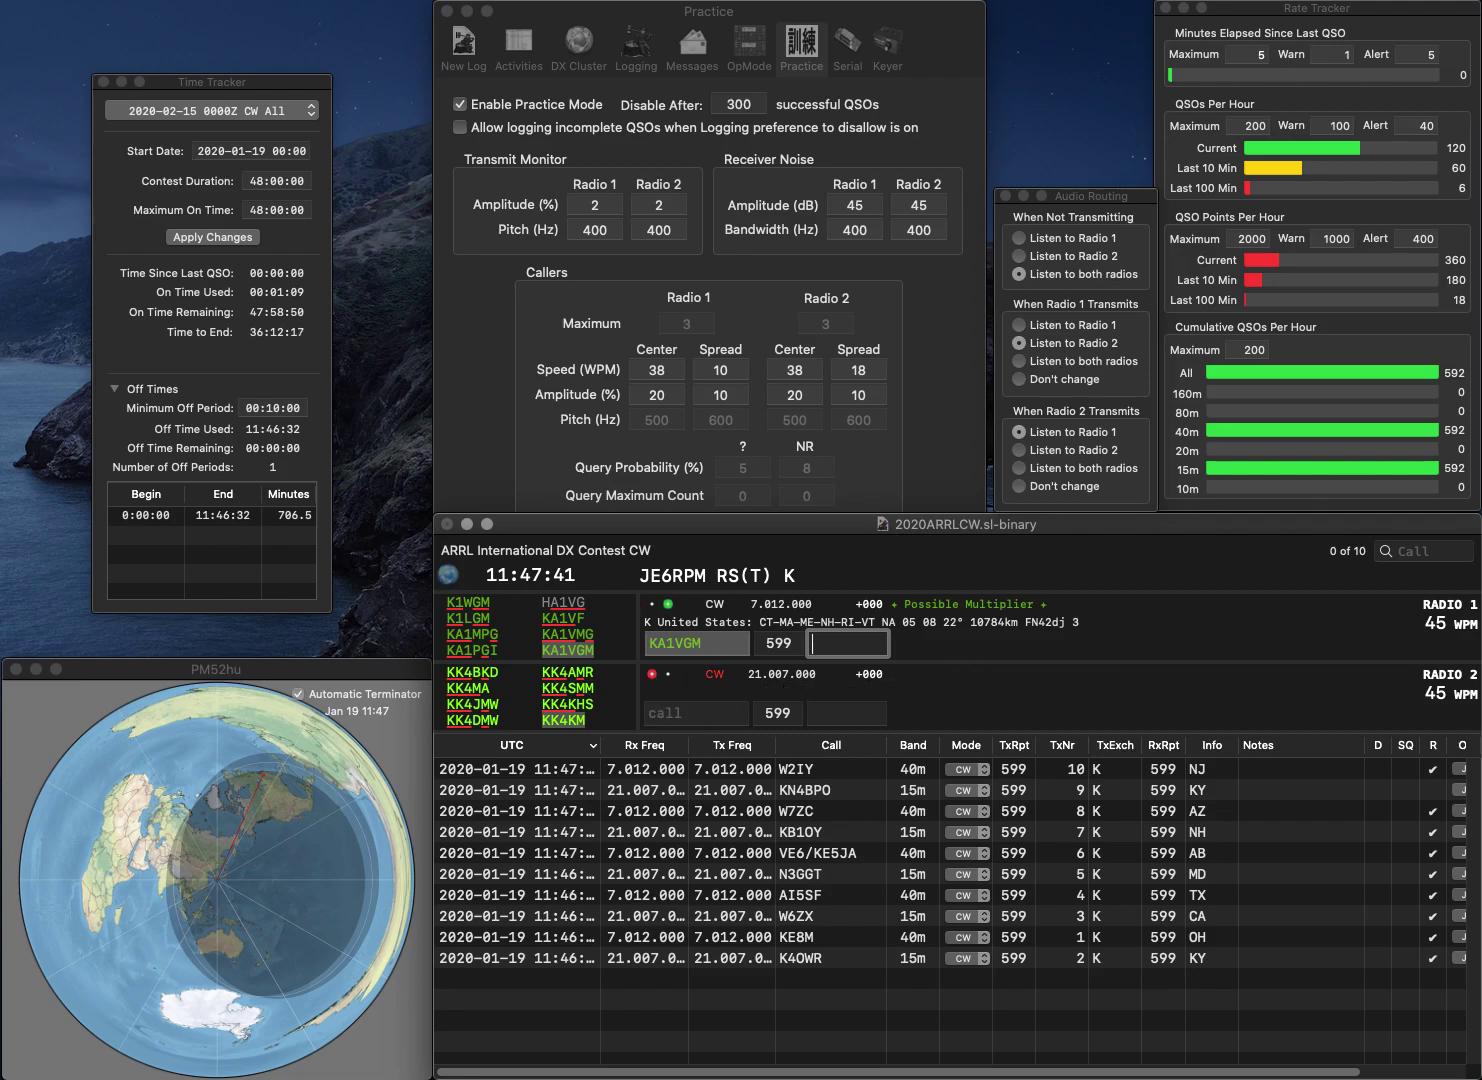
type("M")
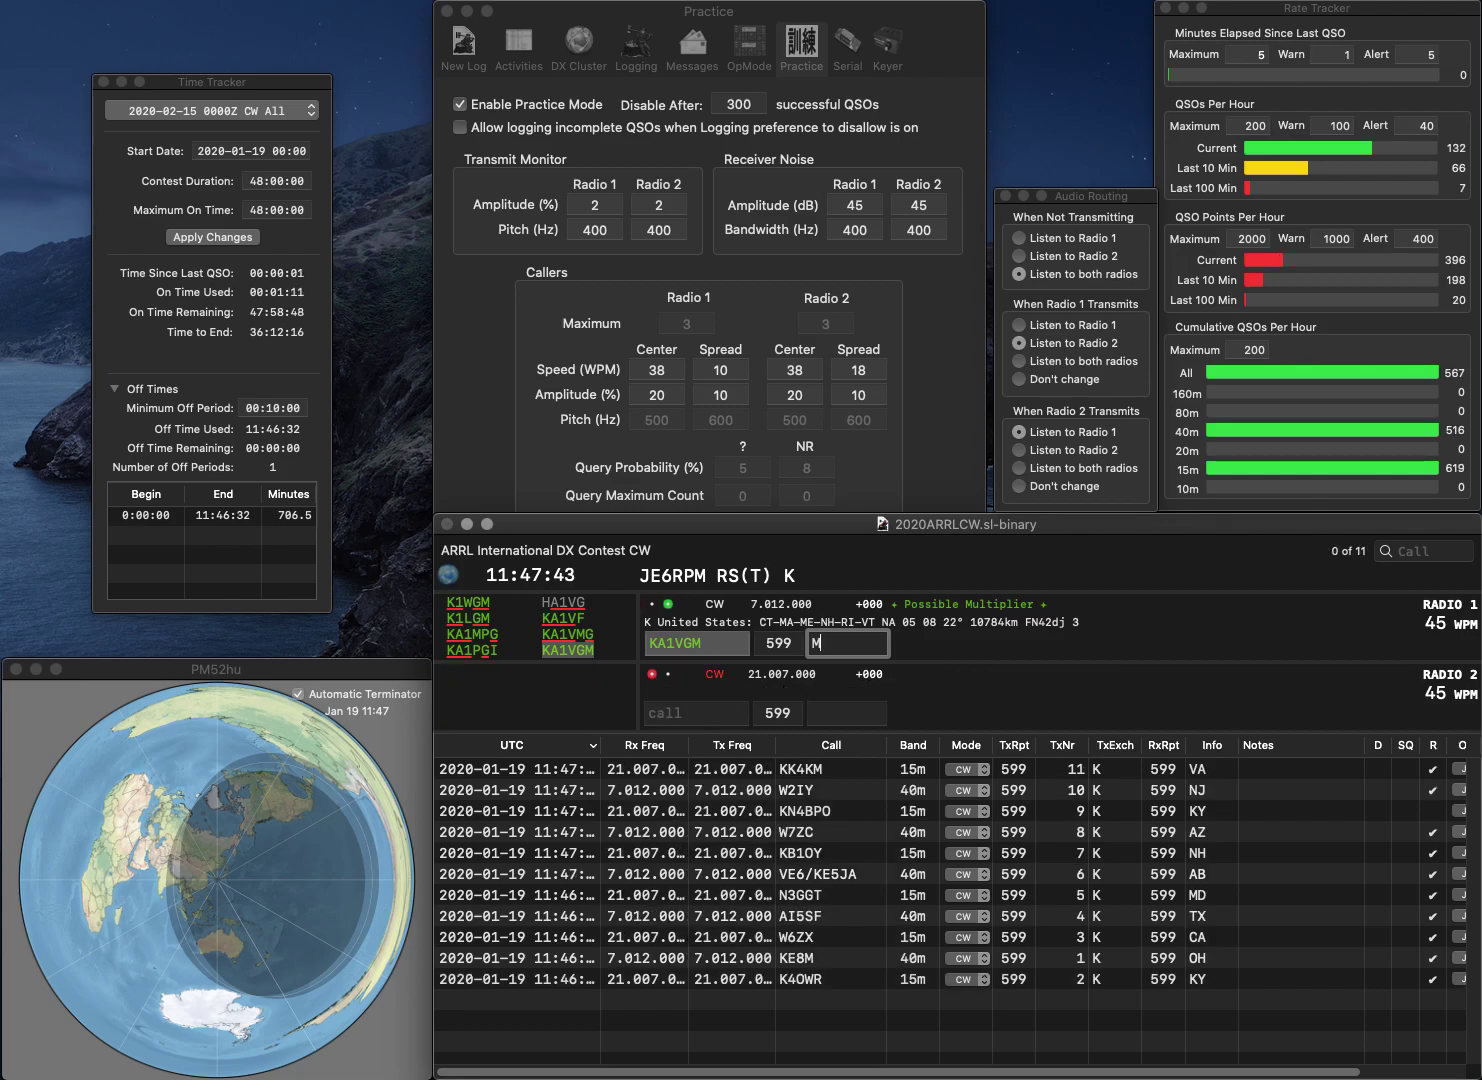
type("A")
key("Return")
type("W")
key("BackSpace")
type("N4UA")
key("Return")
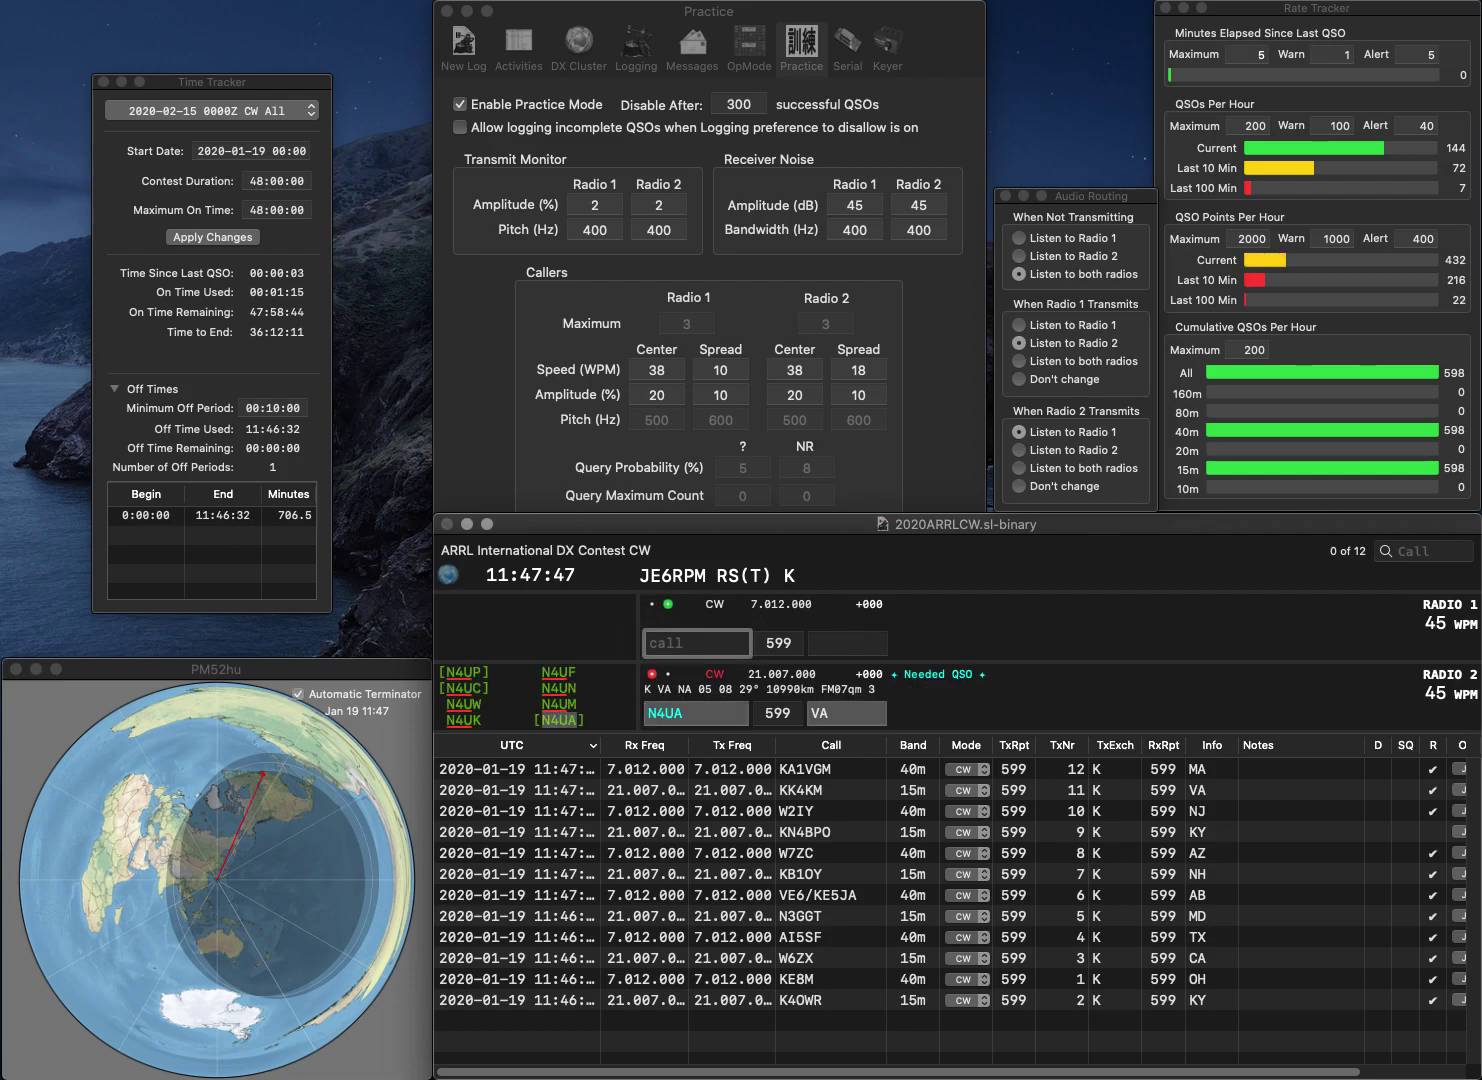
type("4F")
key("Return")
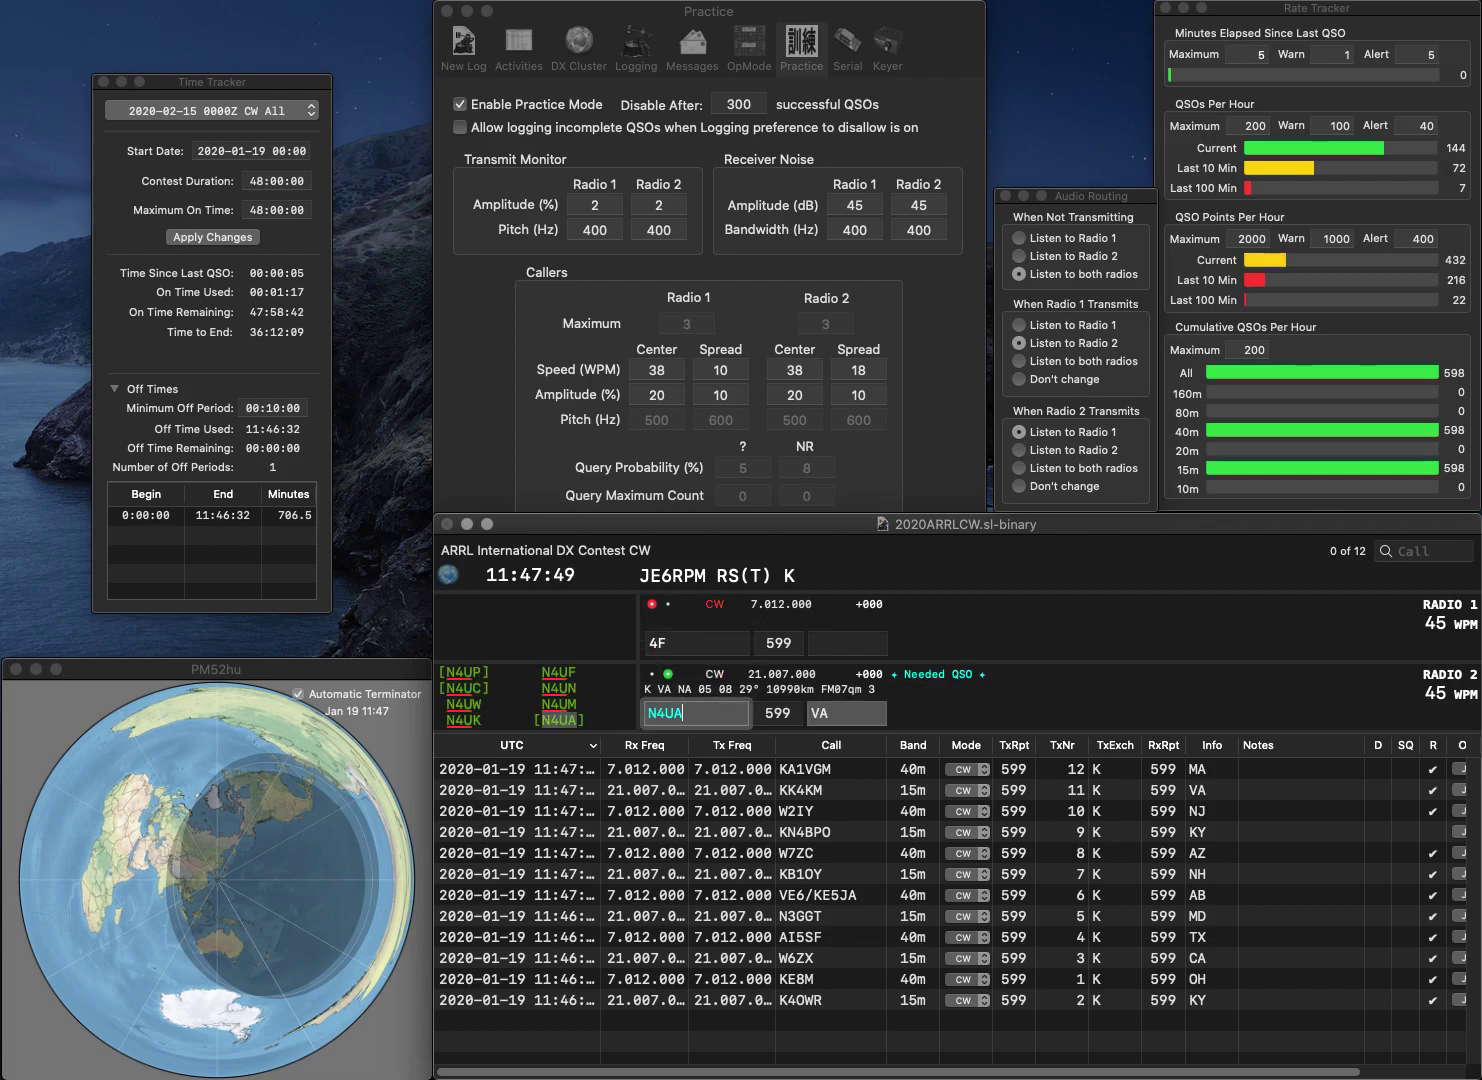
key("Return")
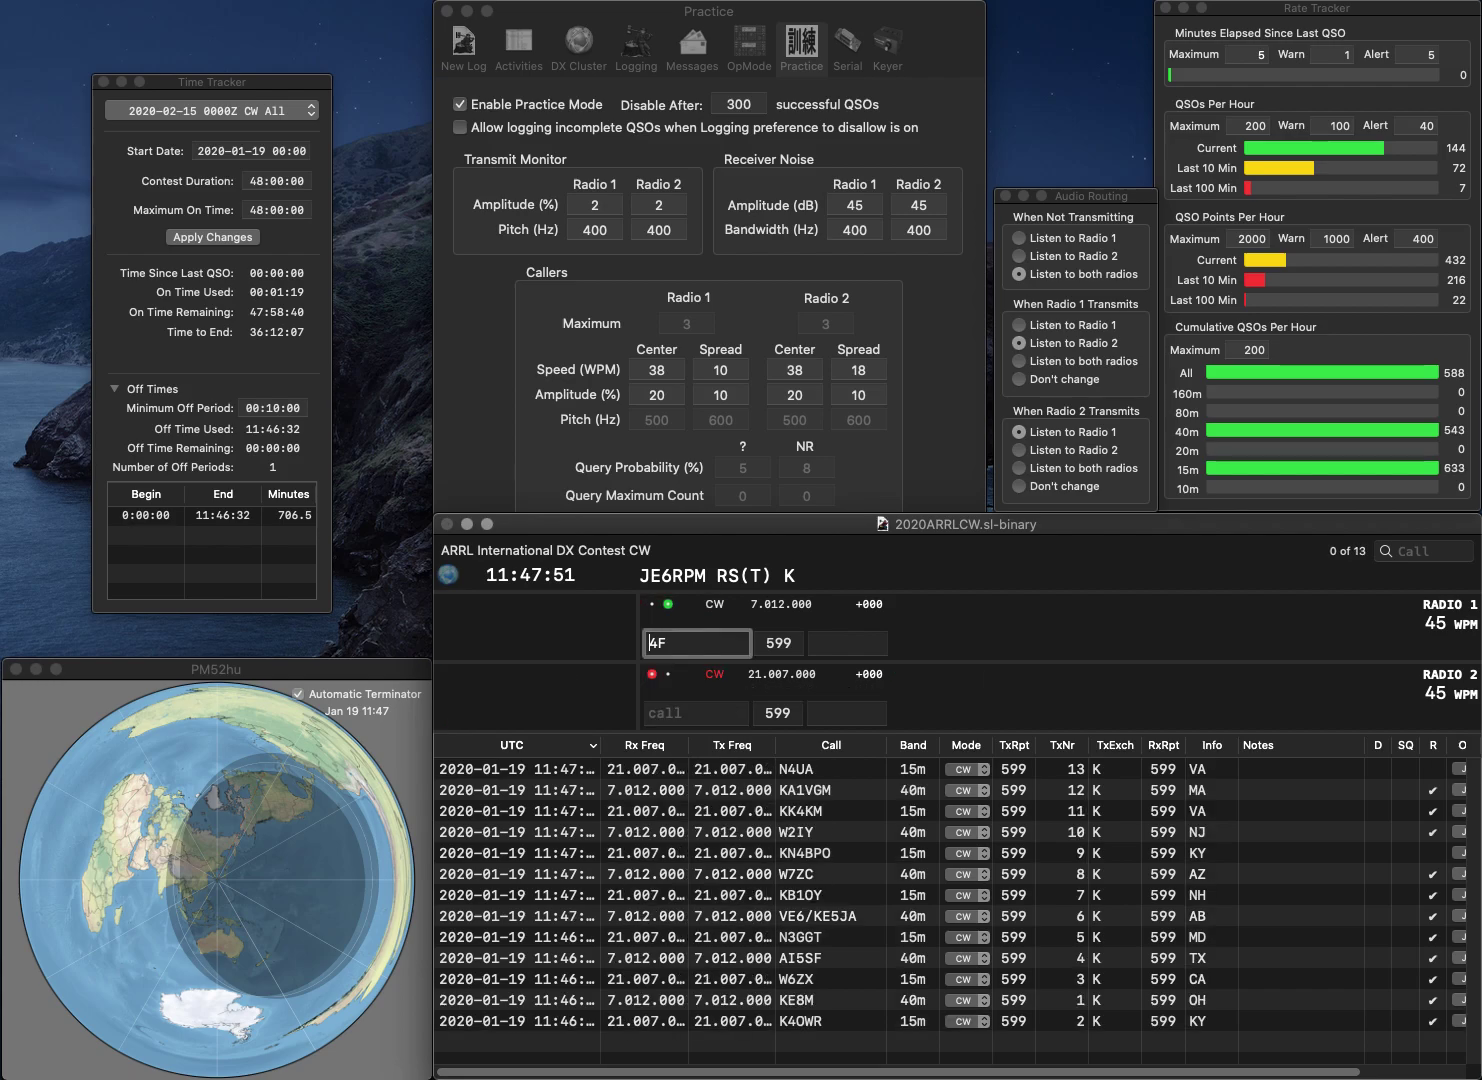
- Complete the Radio 1 call as AJ4F and answer caller W8PLP on Radio 2
type("AJ")
key("Return")
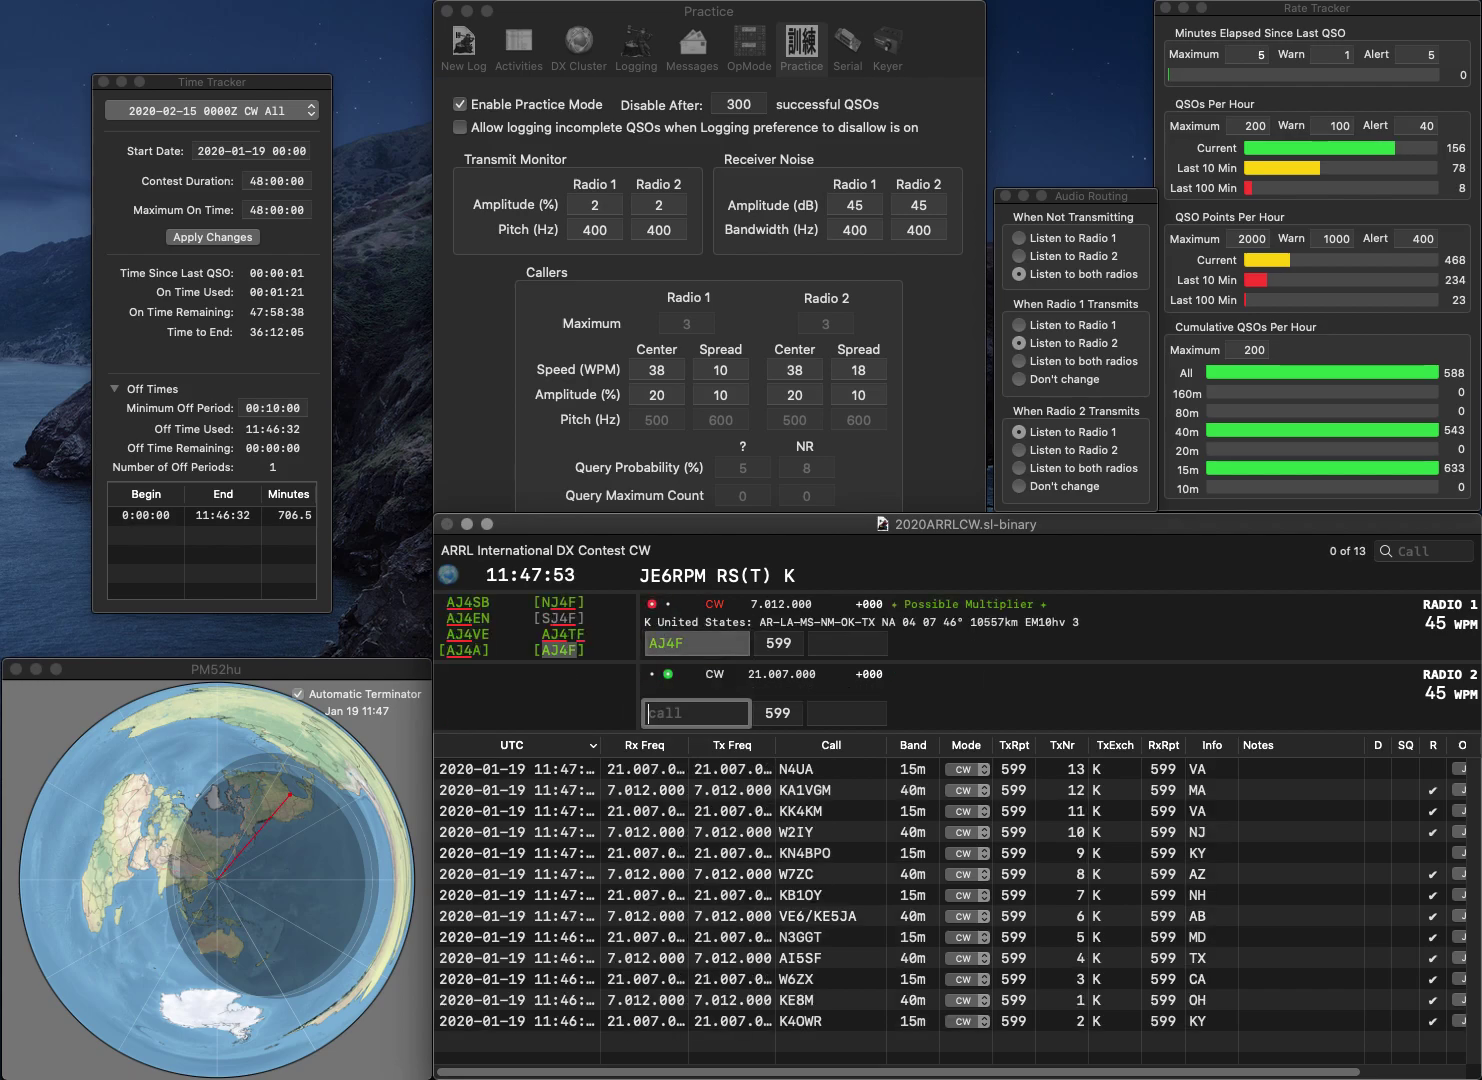
type("A")
key("BackSpace")
type("W8PLP")
key("Return")
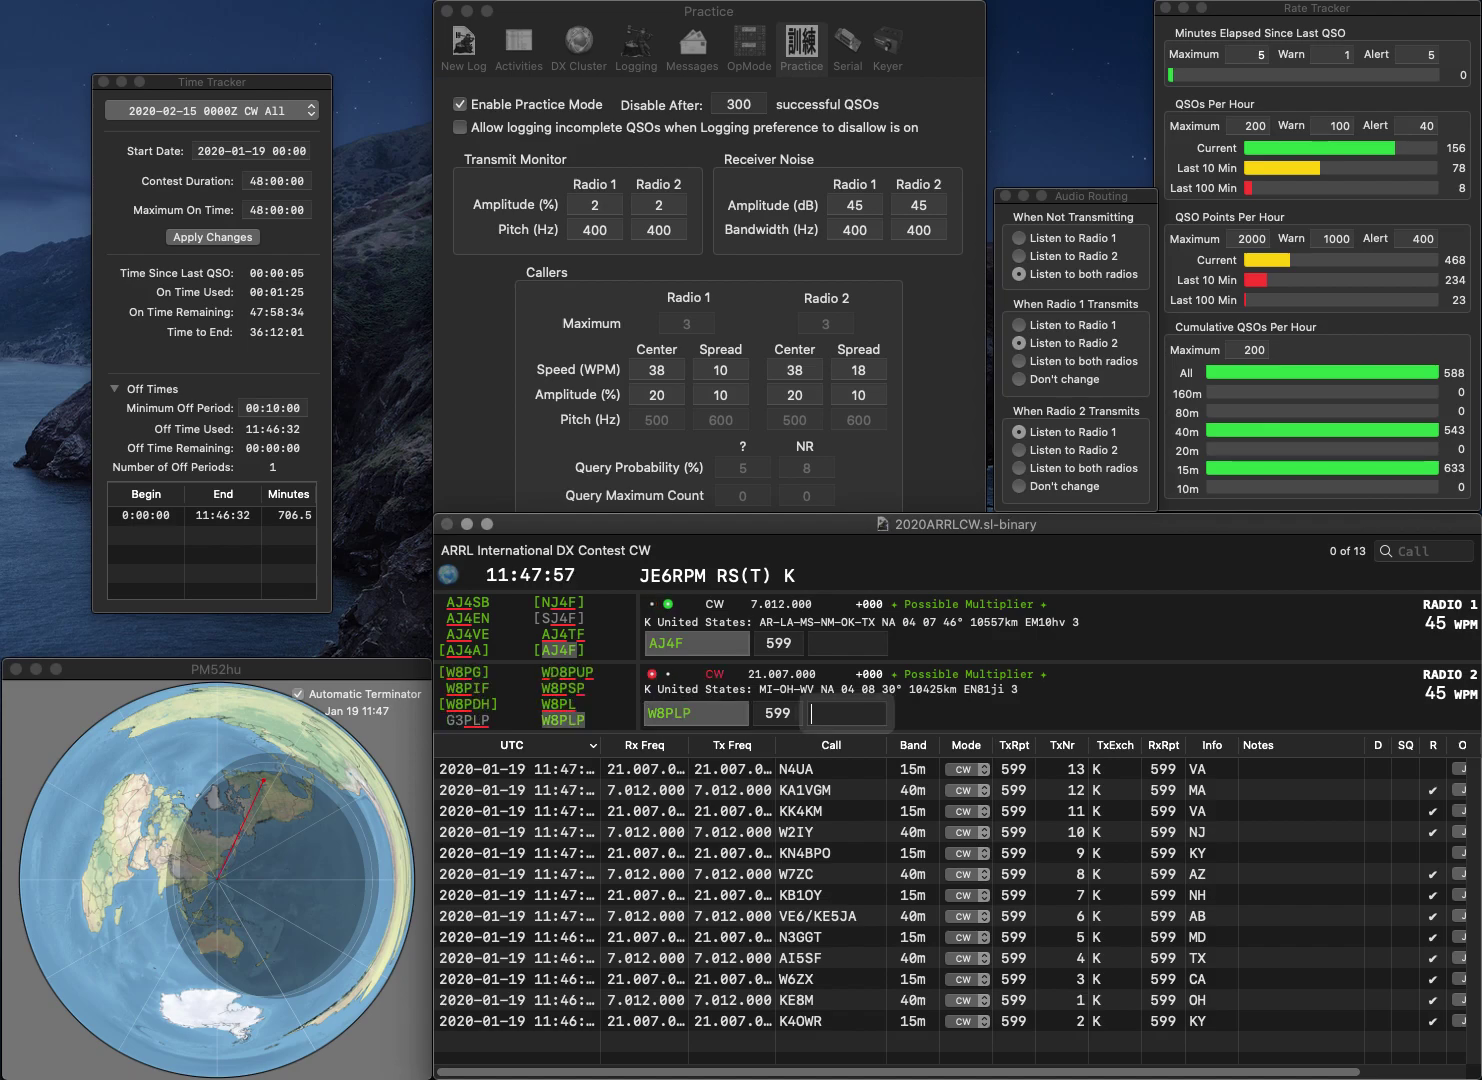
key("space")
type("OK")
key("Return")
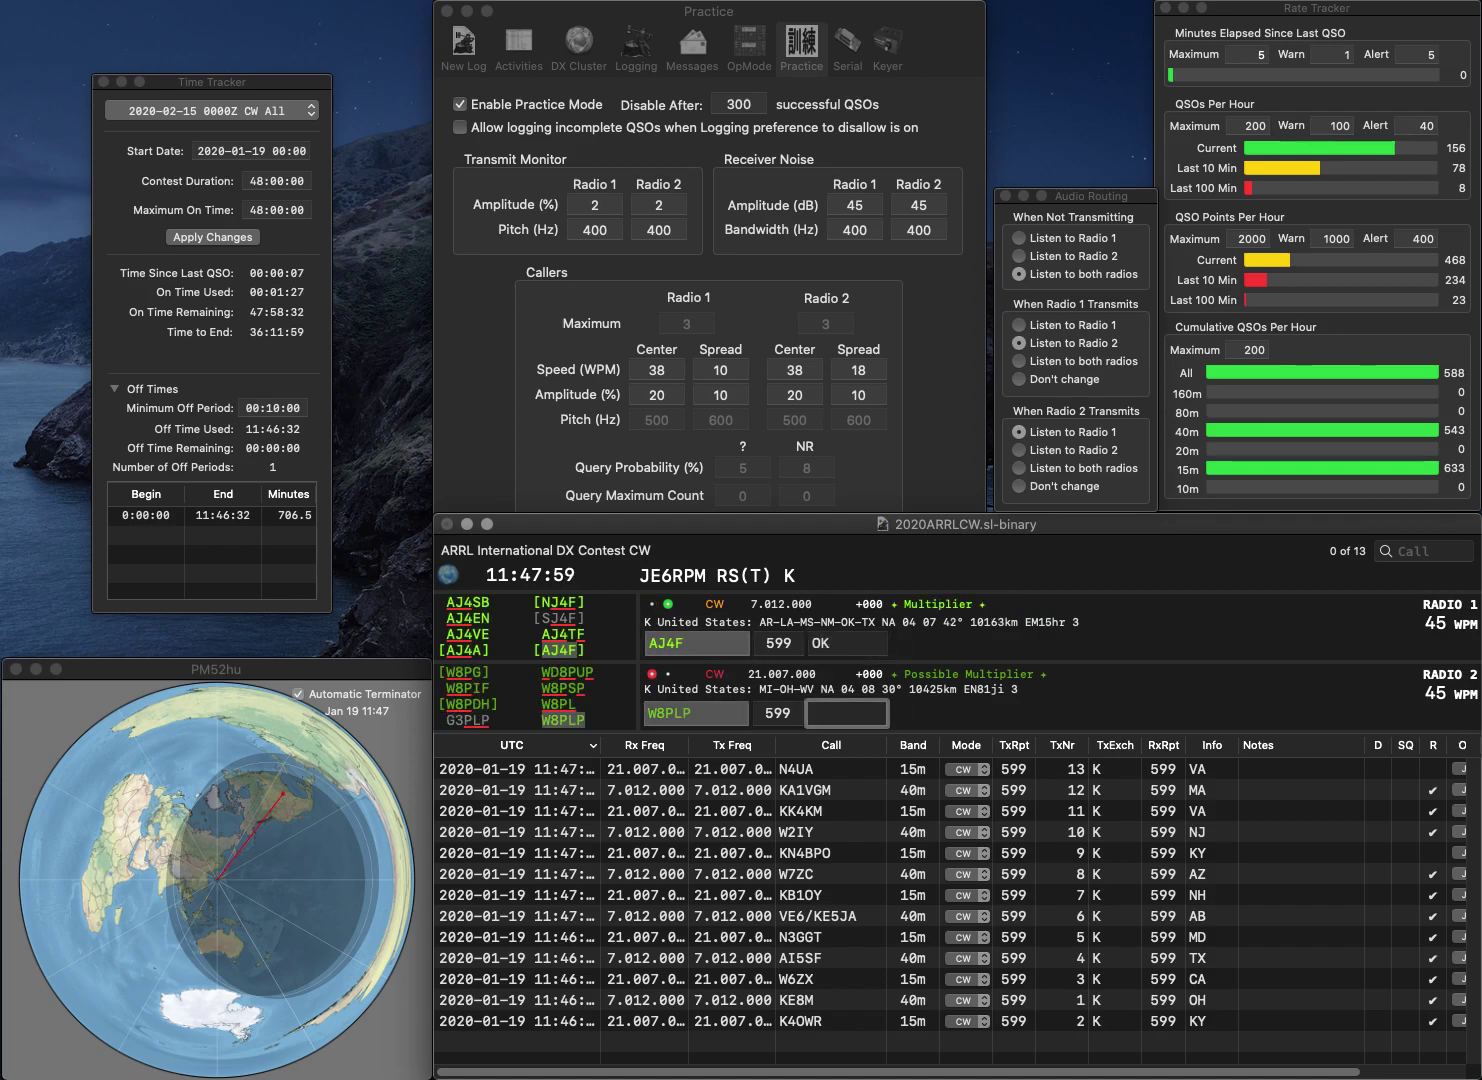
key("Return")
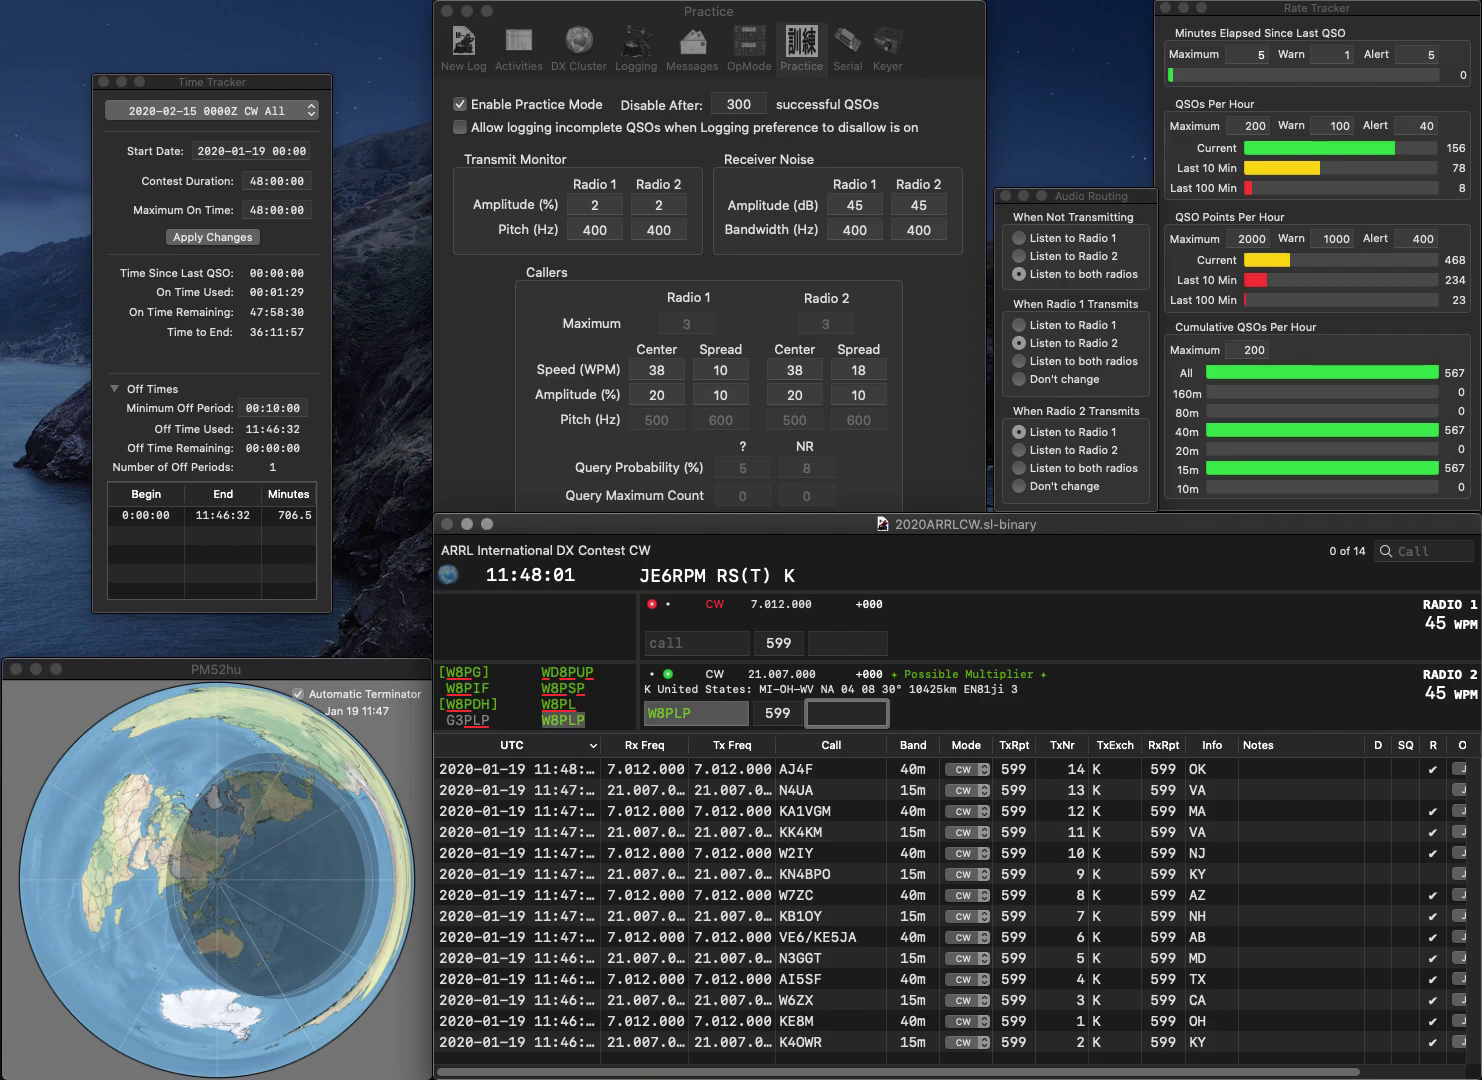
type("WV")
key("Return")
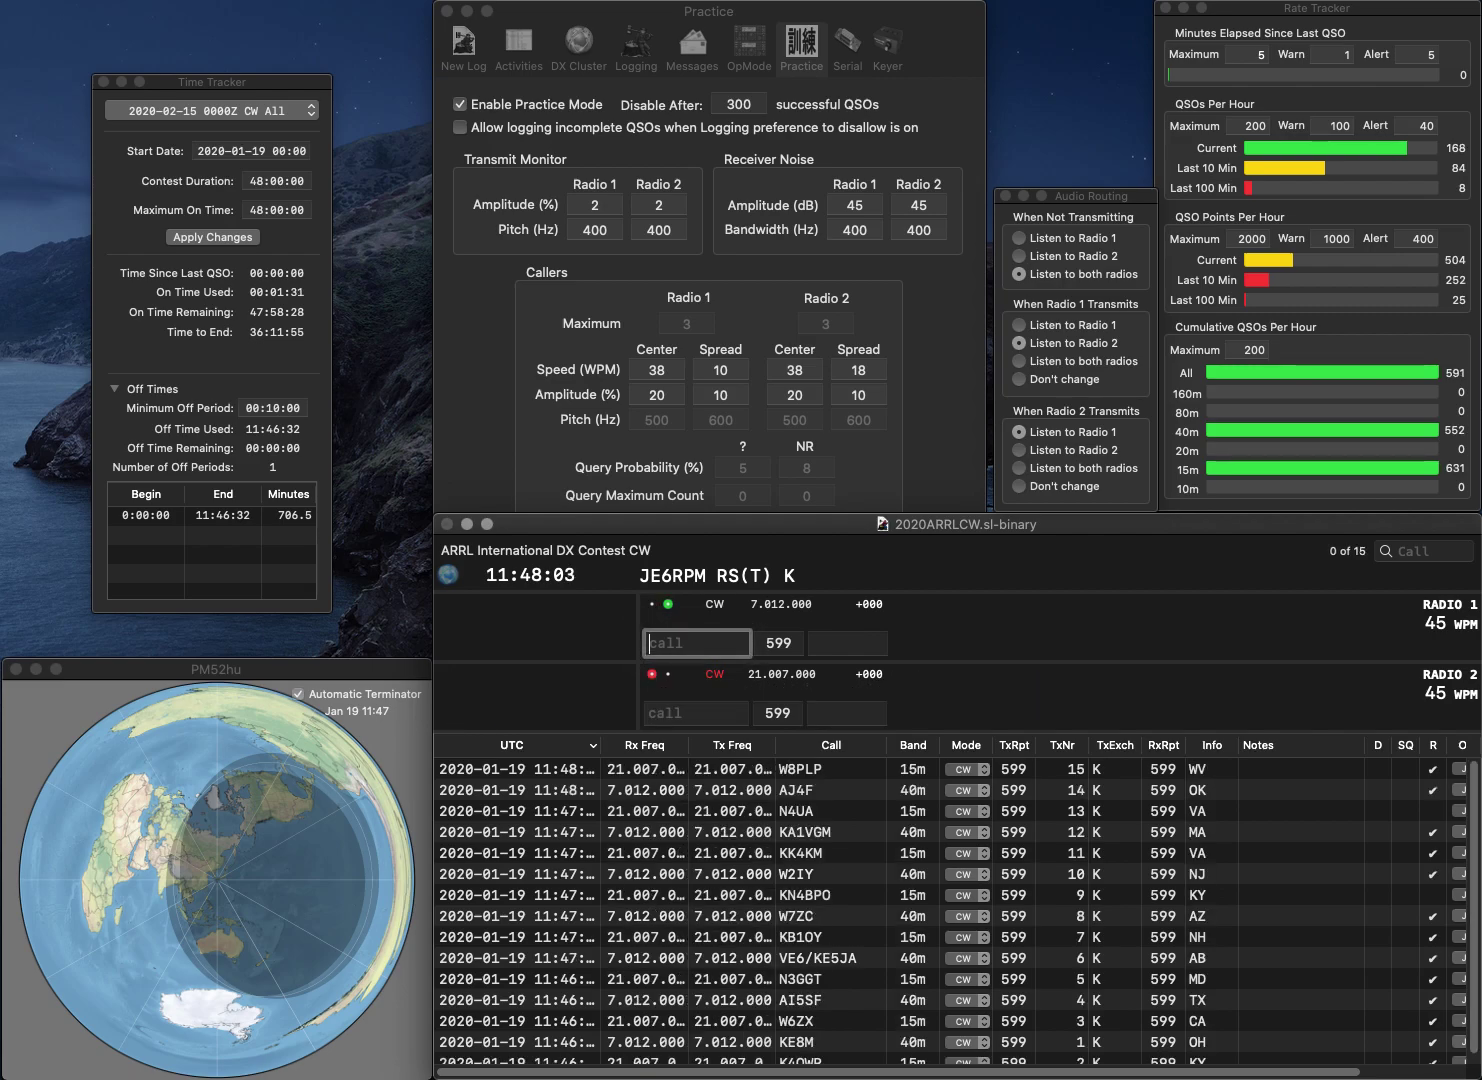
- Answer caller KA3PCX on Radio 1 and caller KC3INR on Radio 2
type("KA3PCX")
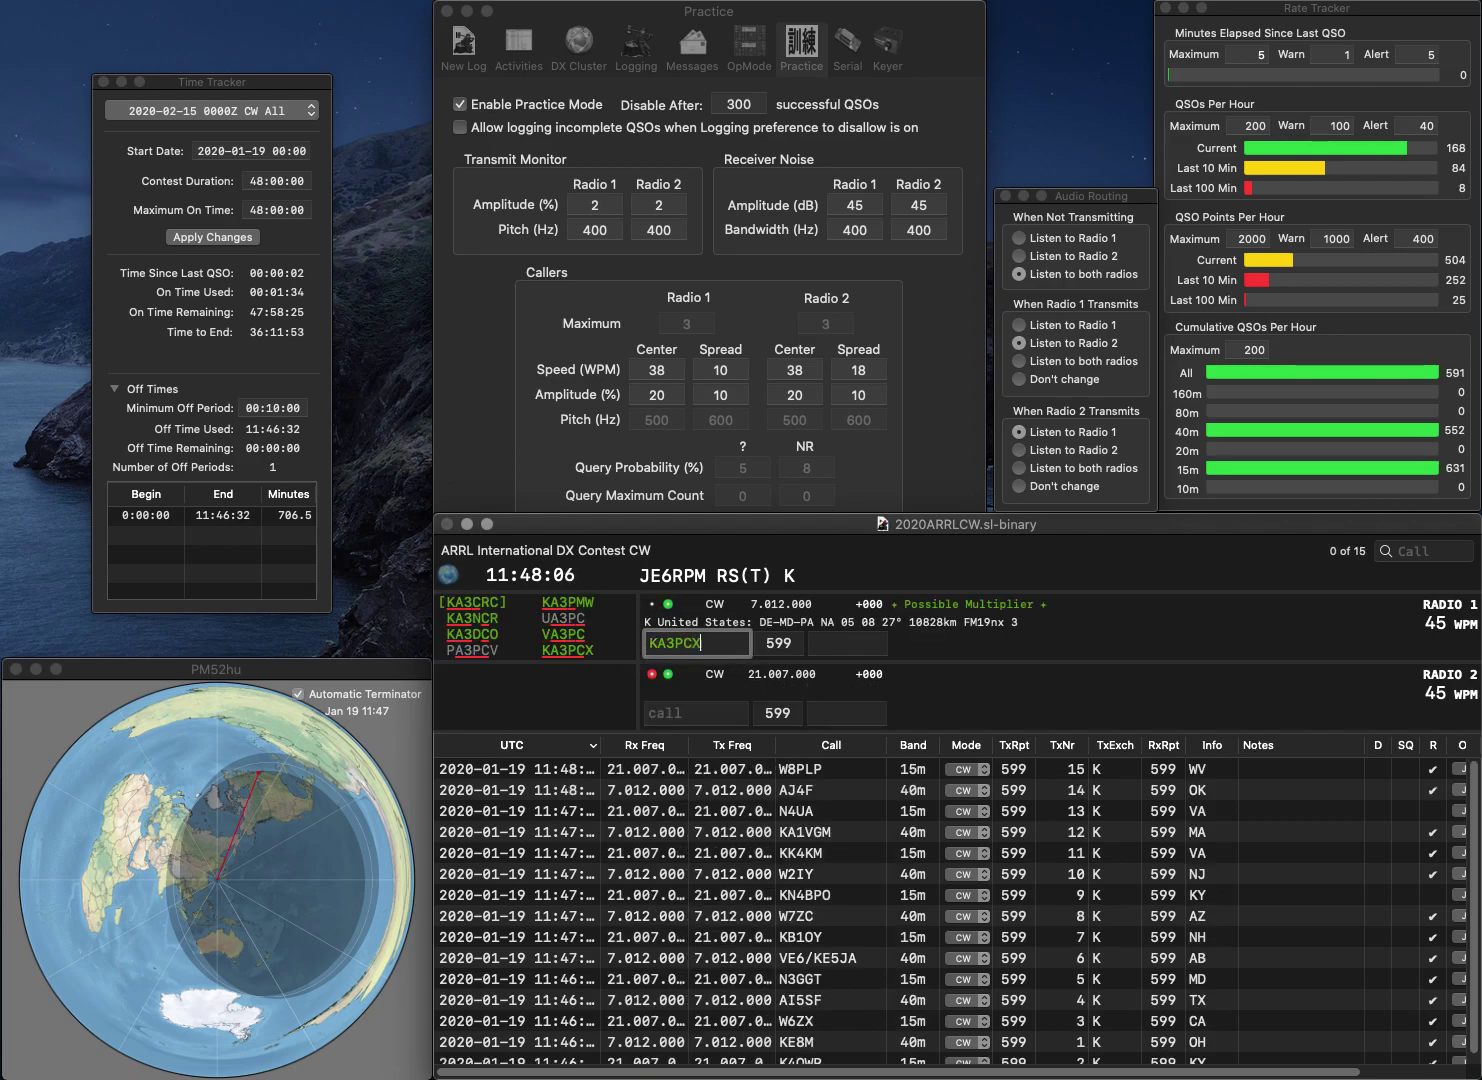
key("Return")
type("C3")
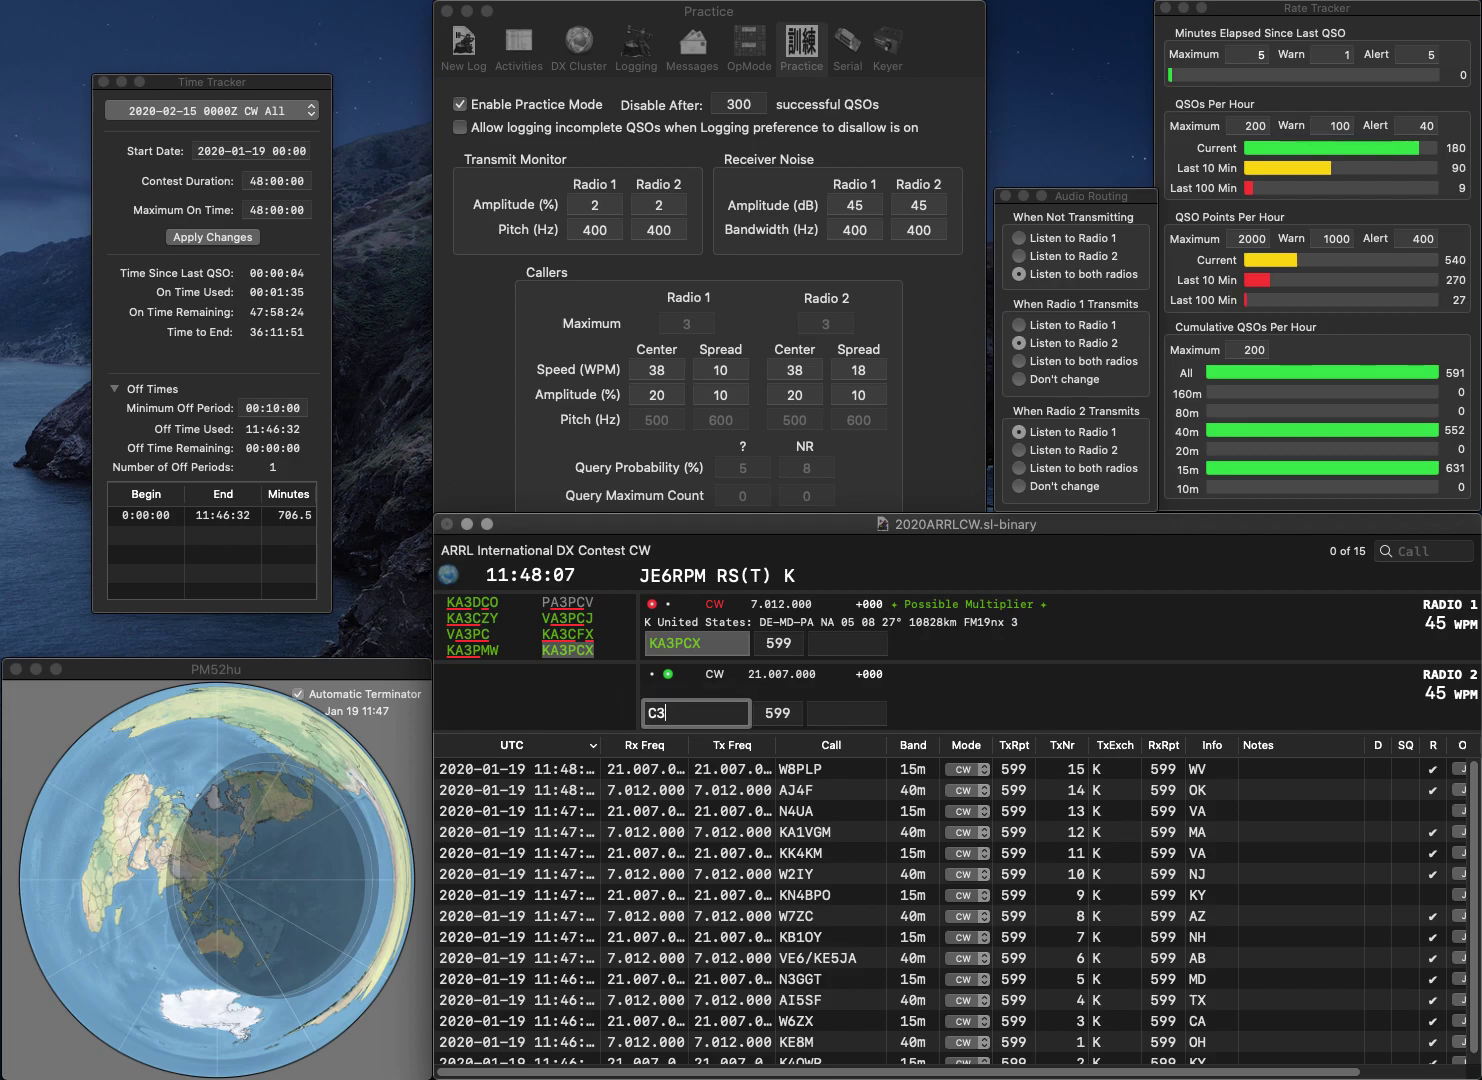
type("INRK")
key("Return")
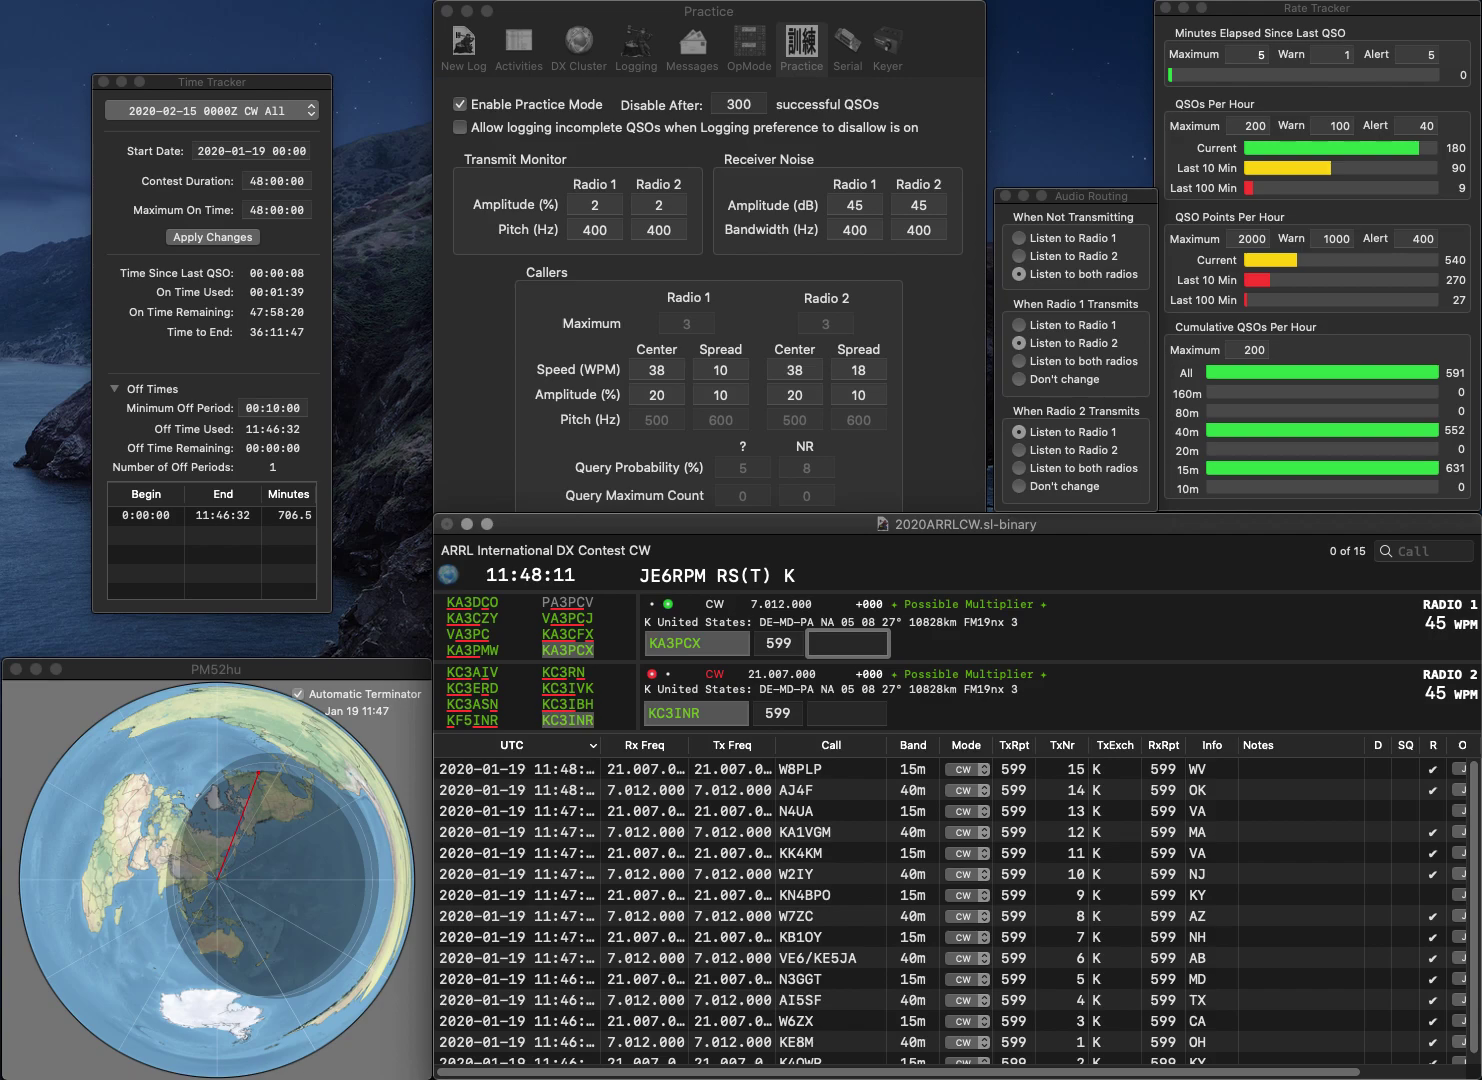
type("DE")
key("Return")
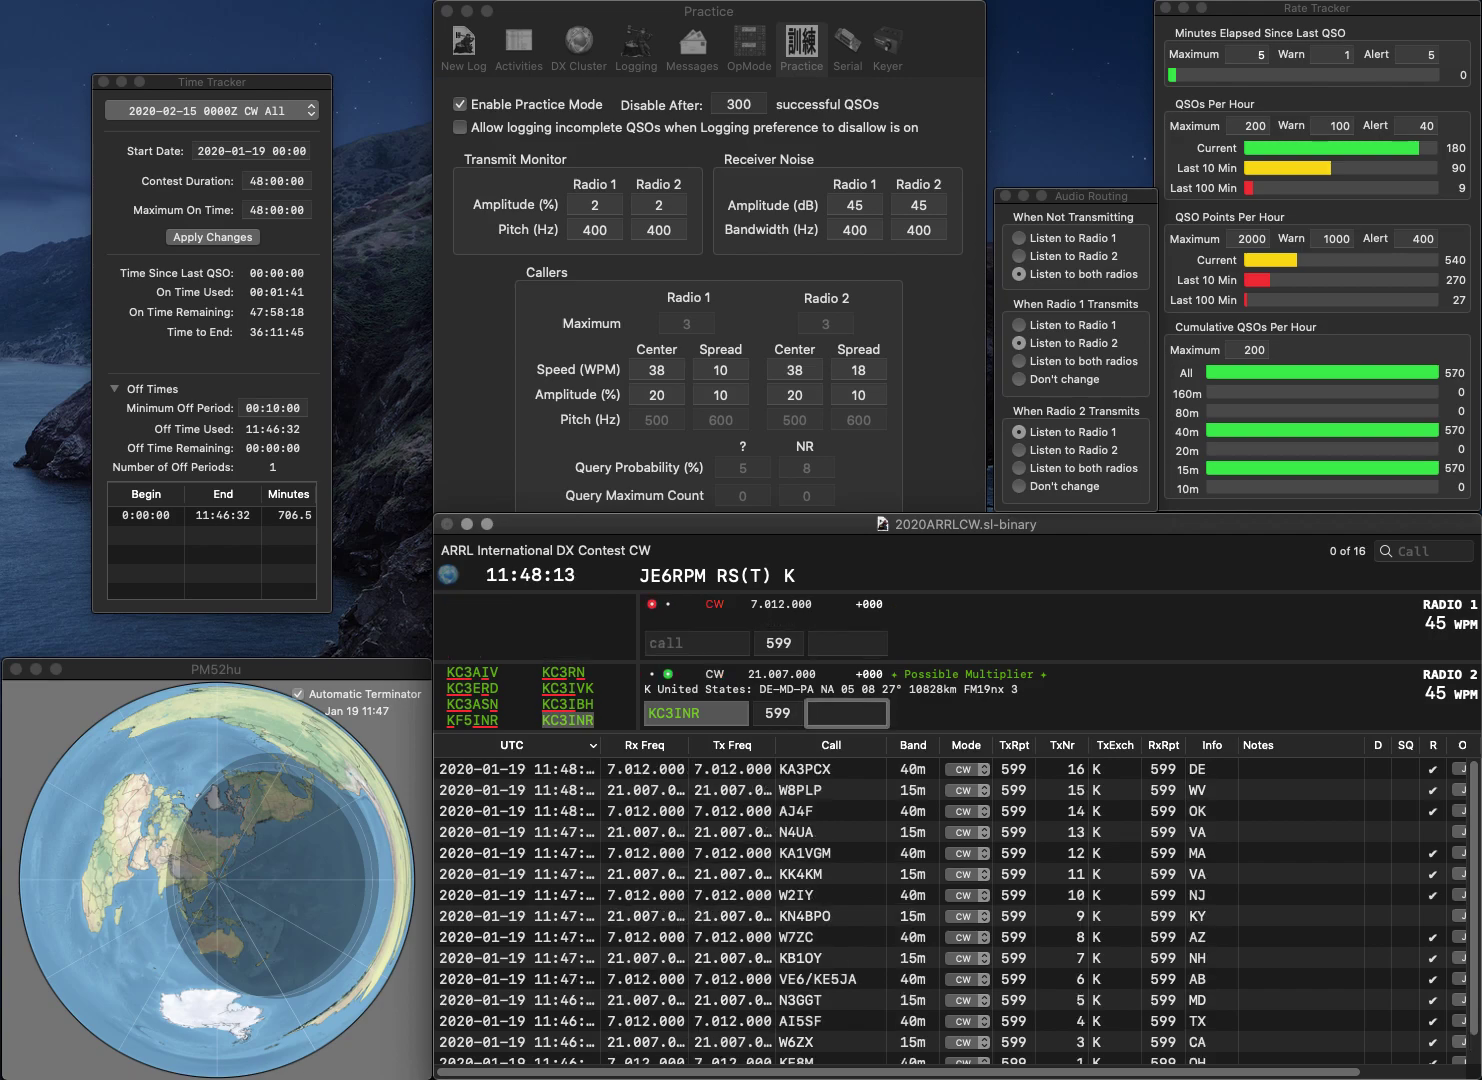
type("MD")
key("Return")
type("W1FW")
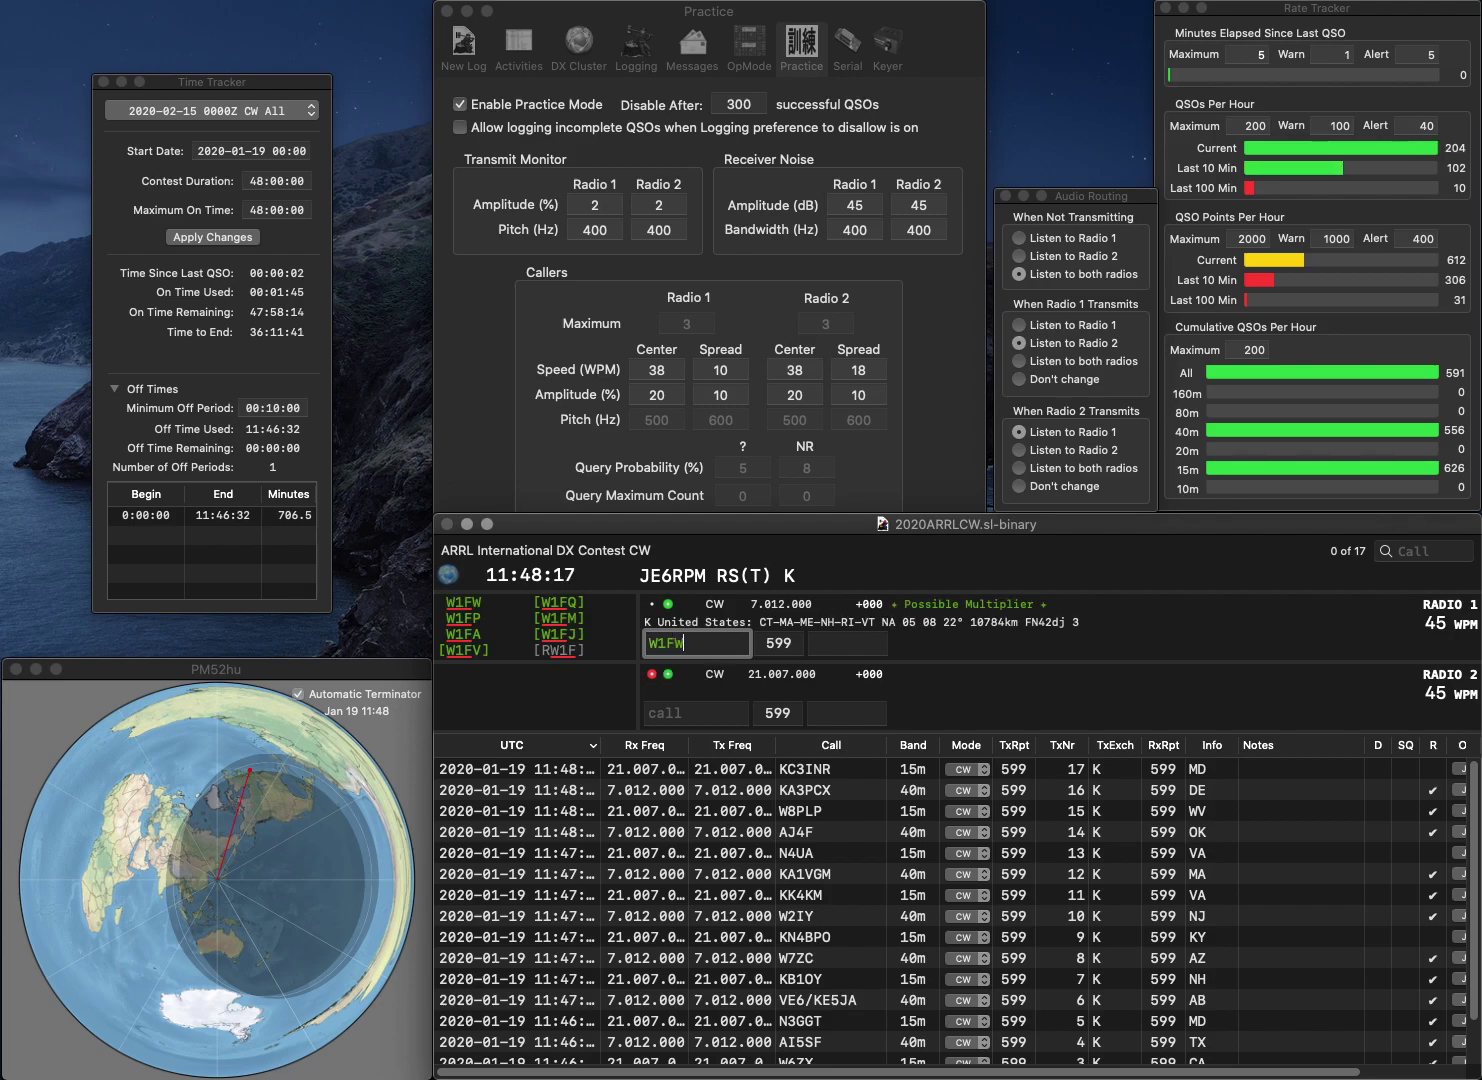
key("Return")
type("WA2EXZ")
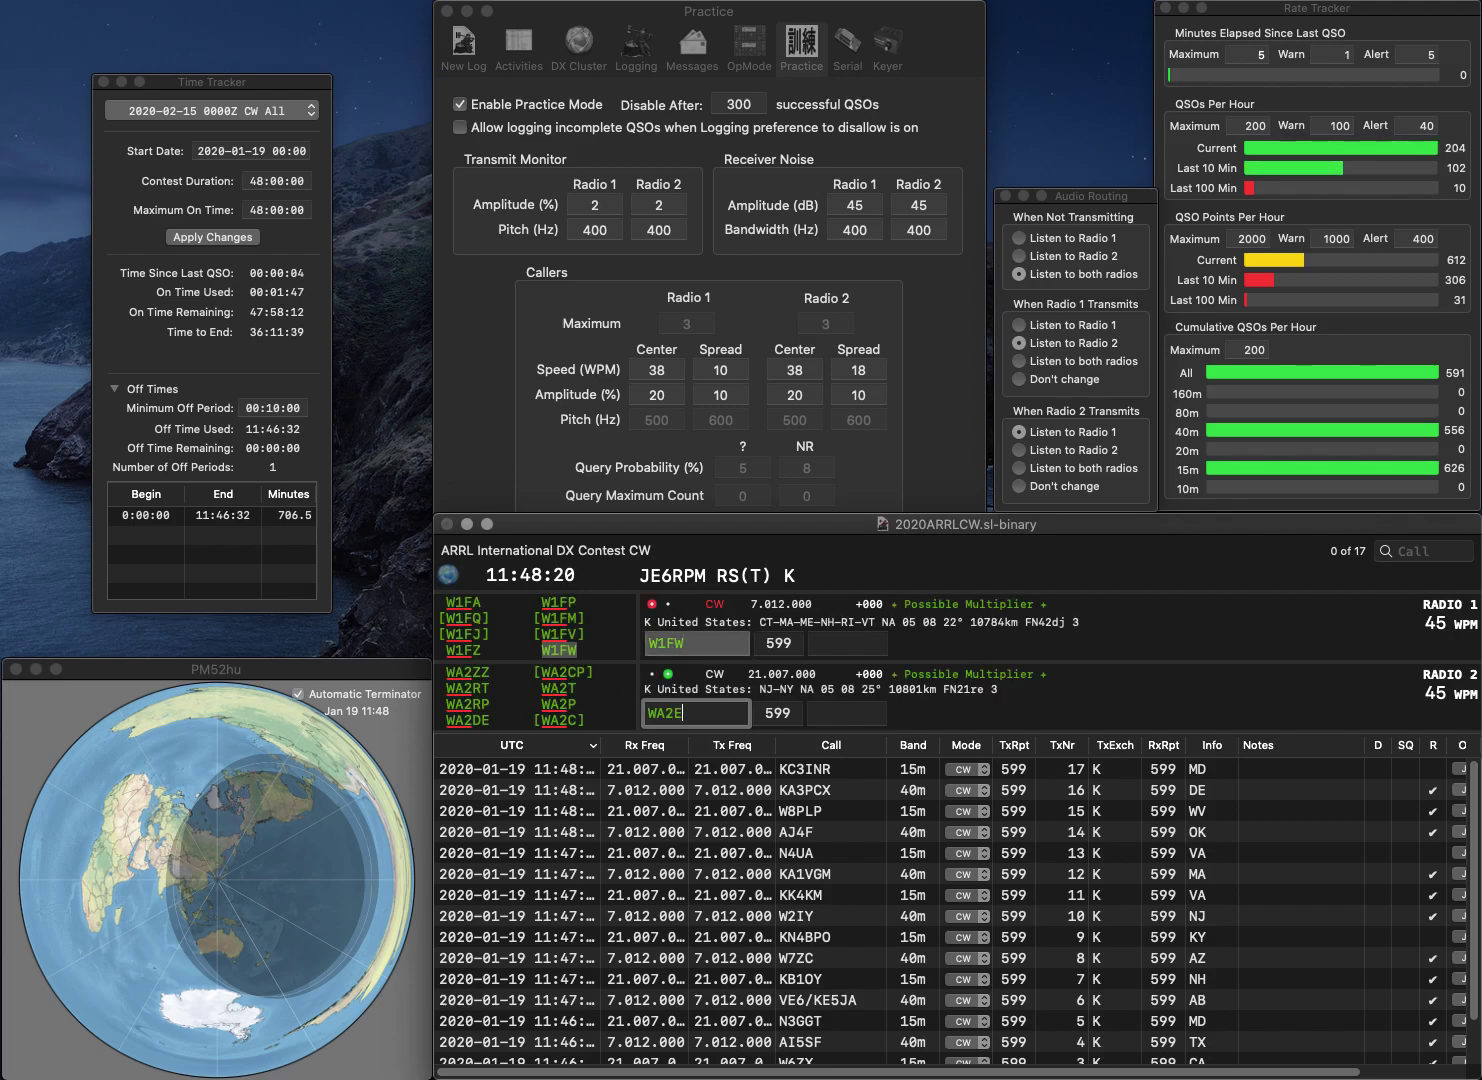
key("Return")
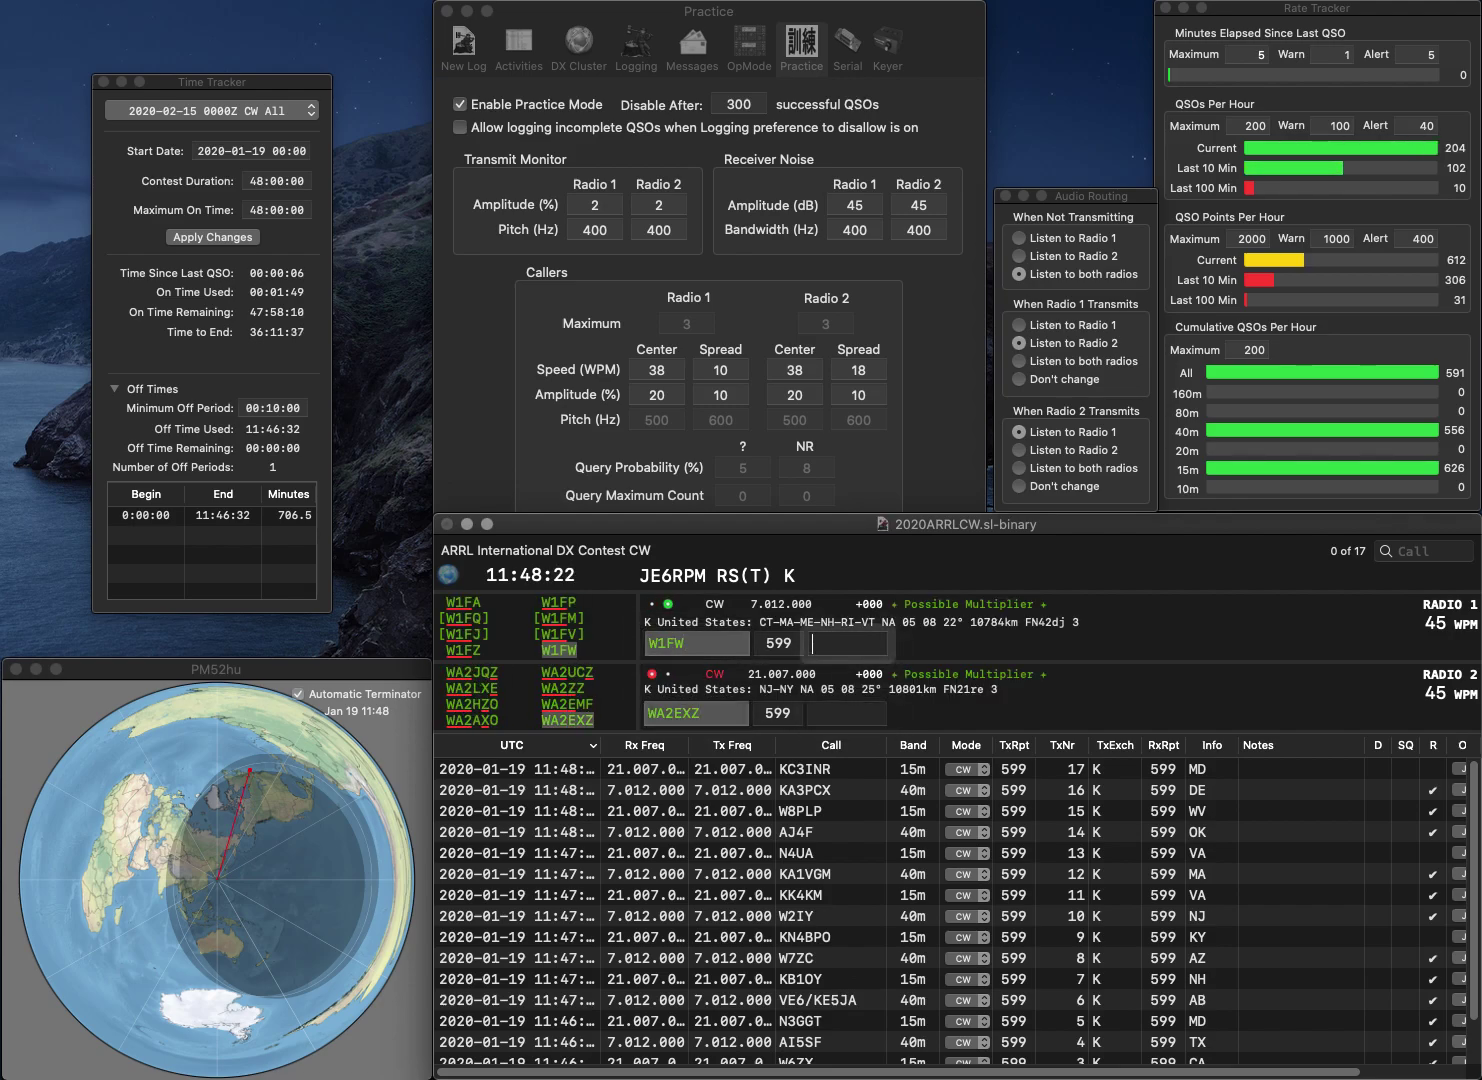
type("NH")
key("Return")
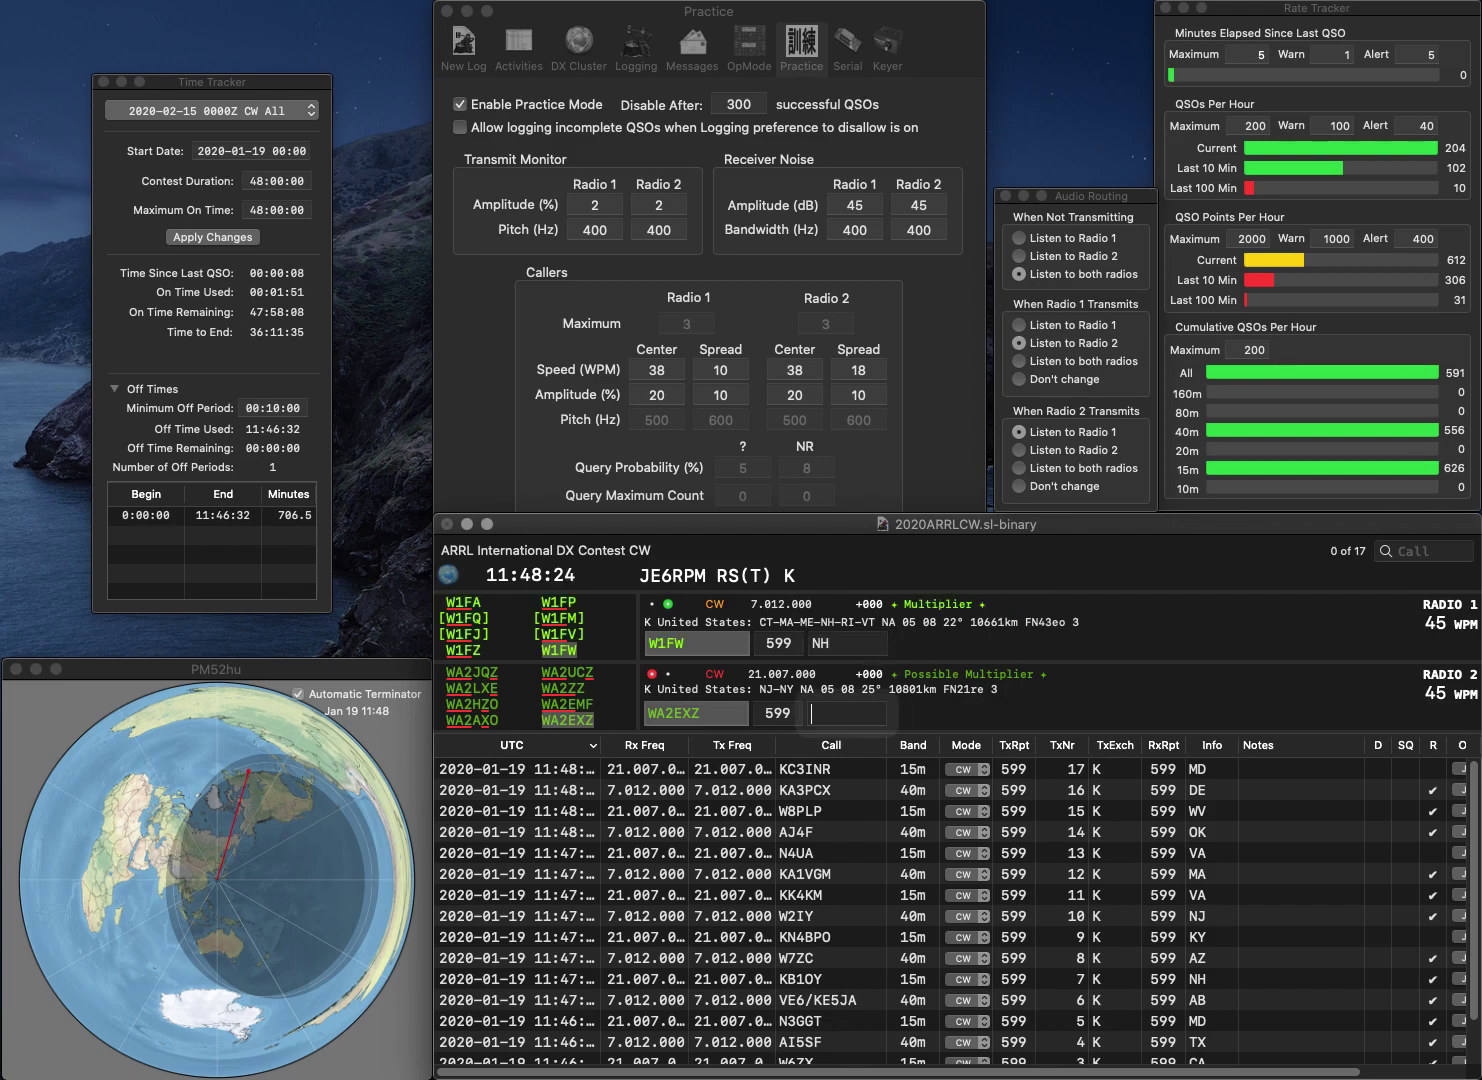
type("NJ")
key("Return")
- Enter the partial call VE on Radio 1 and send the partial call VA3 on Radio 2
type("VE")
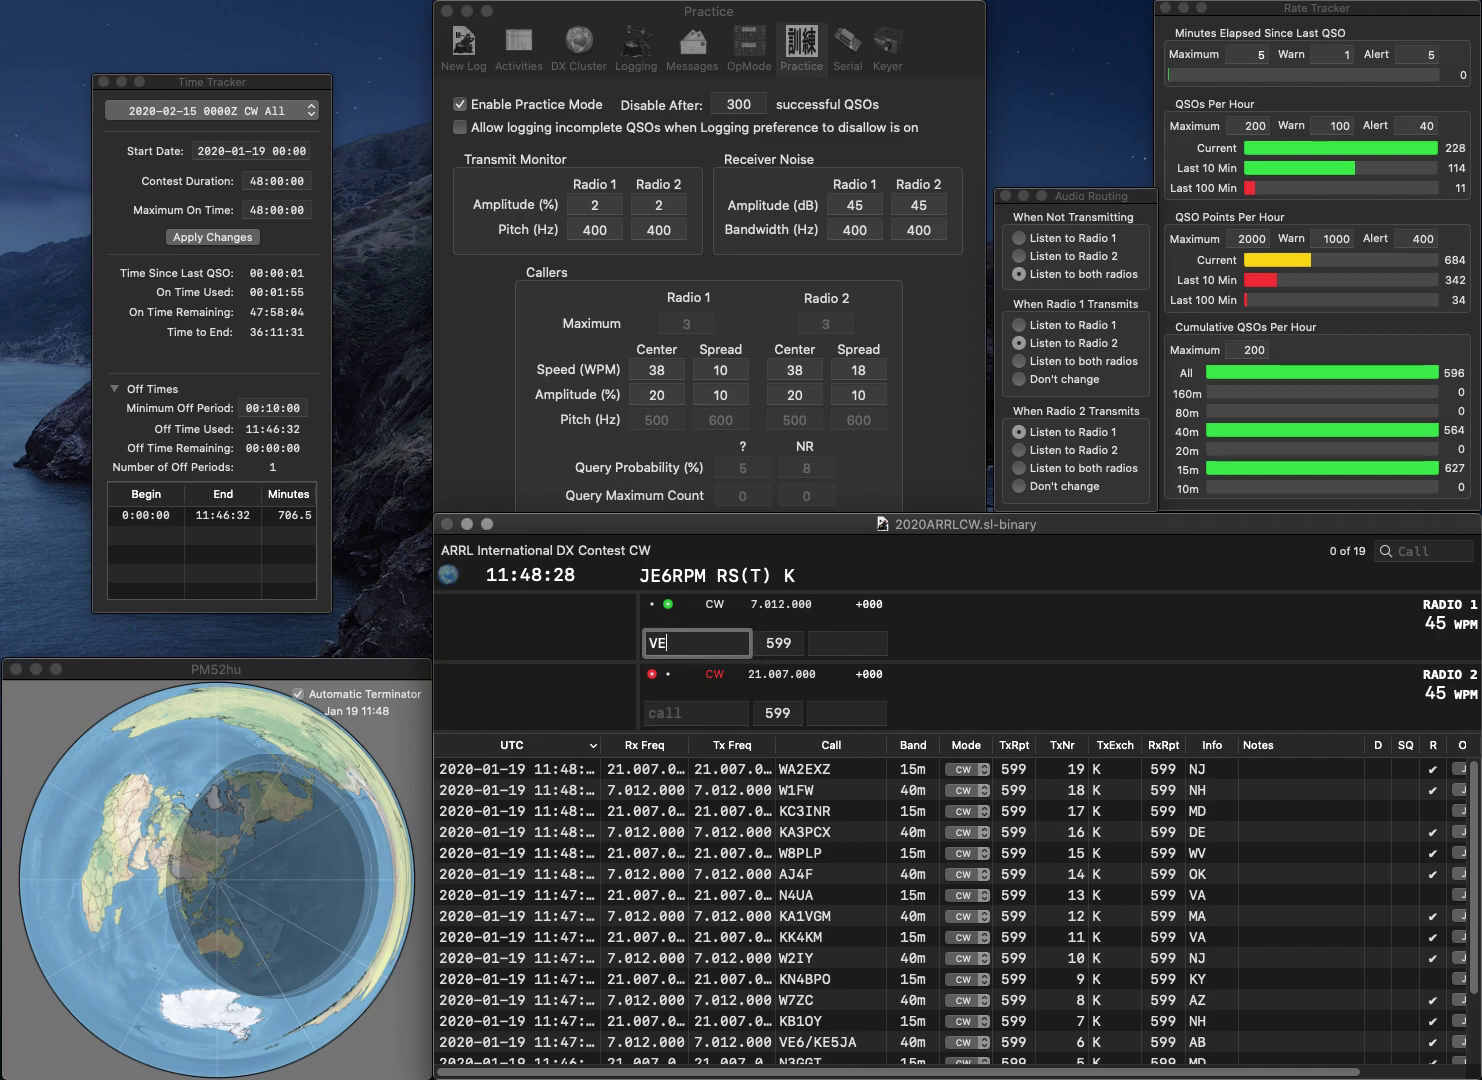
type("VA3")
key("Return")
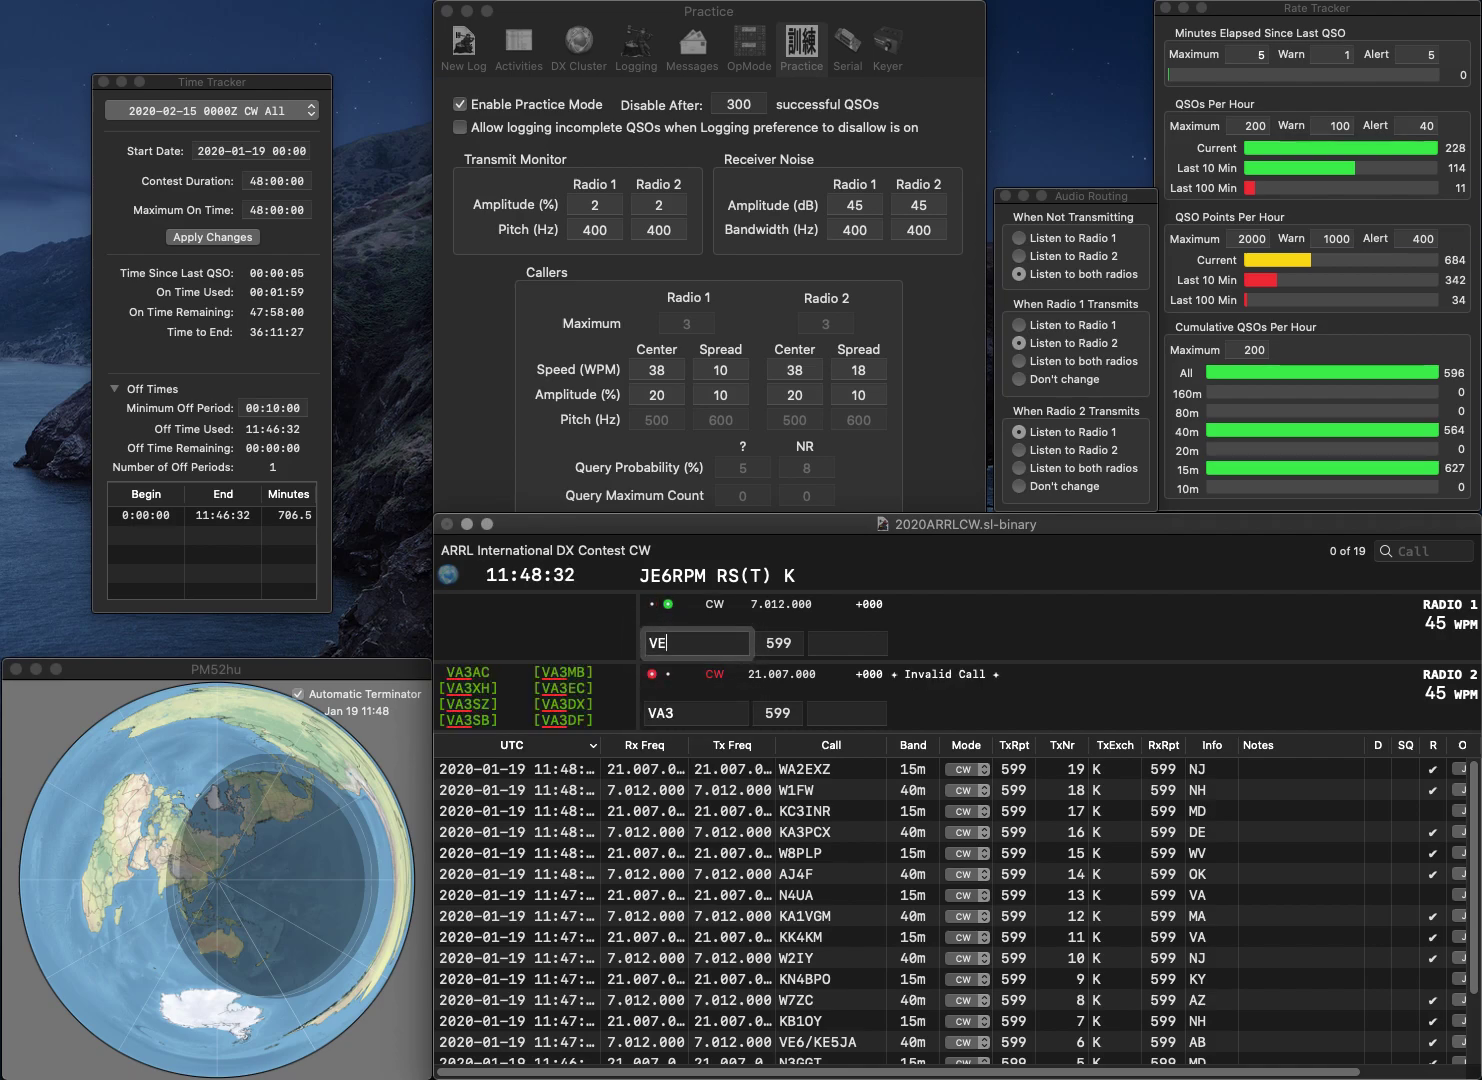
type("3OP")
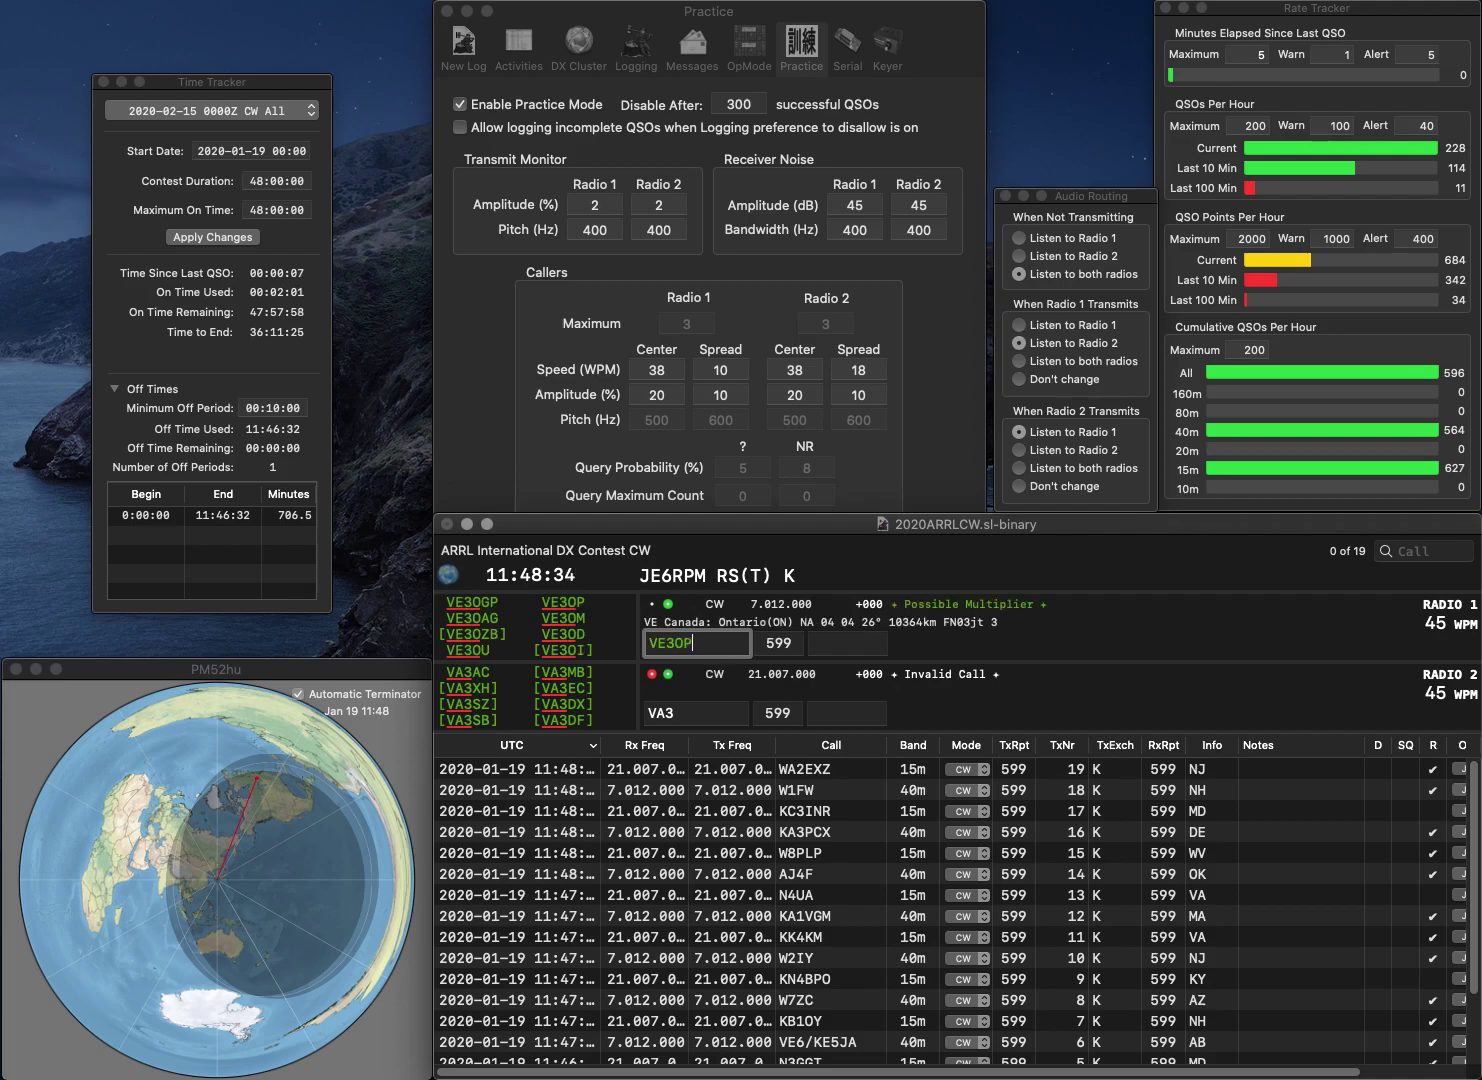
key("Return")
key("BackSpace")
type("2RC")
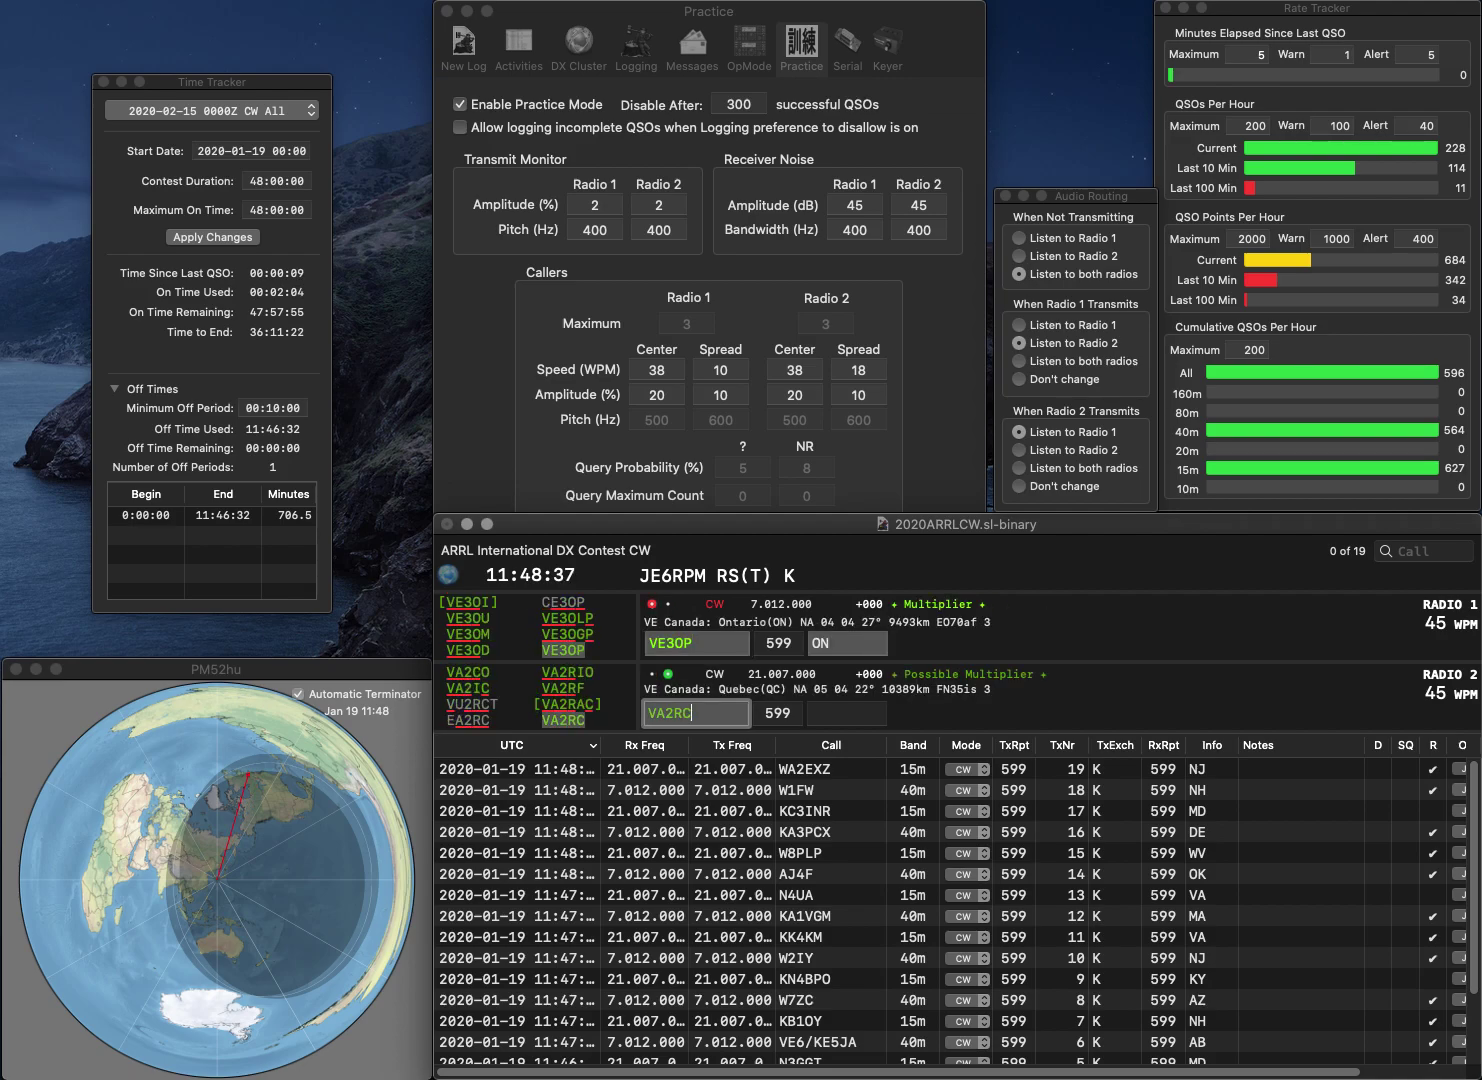
key("Return")
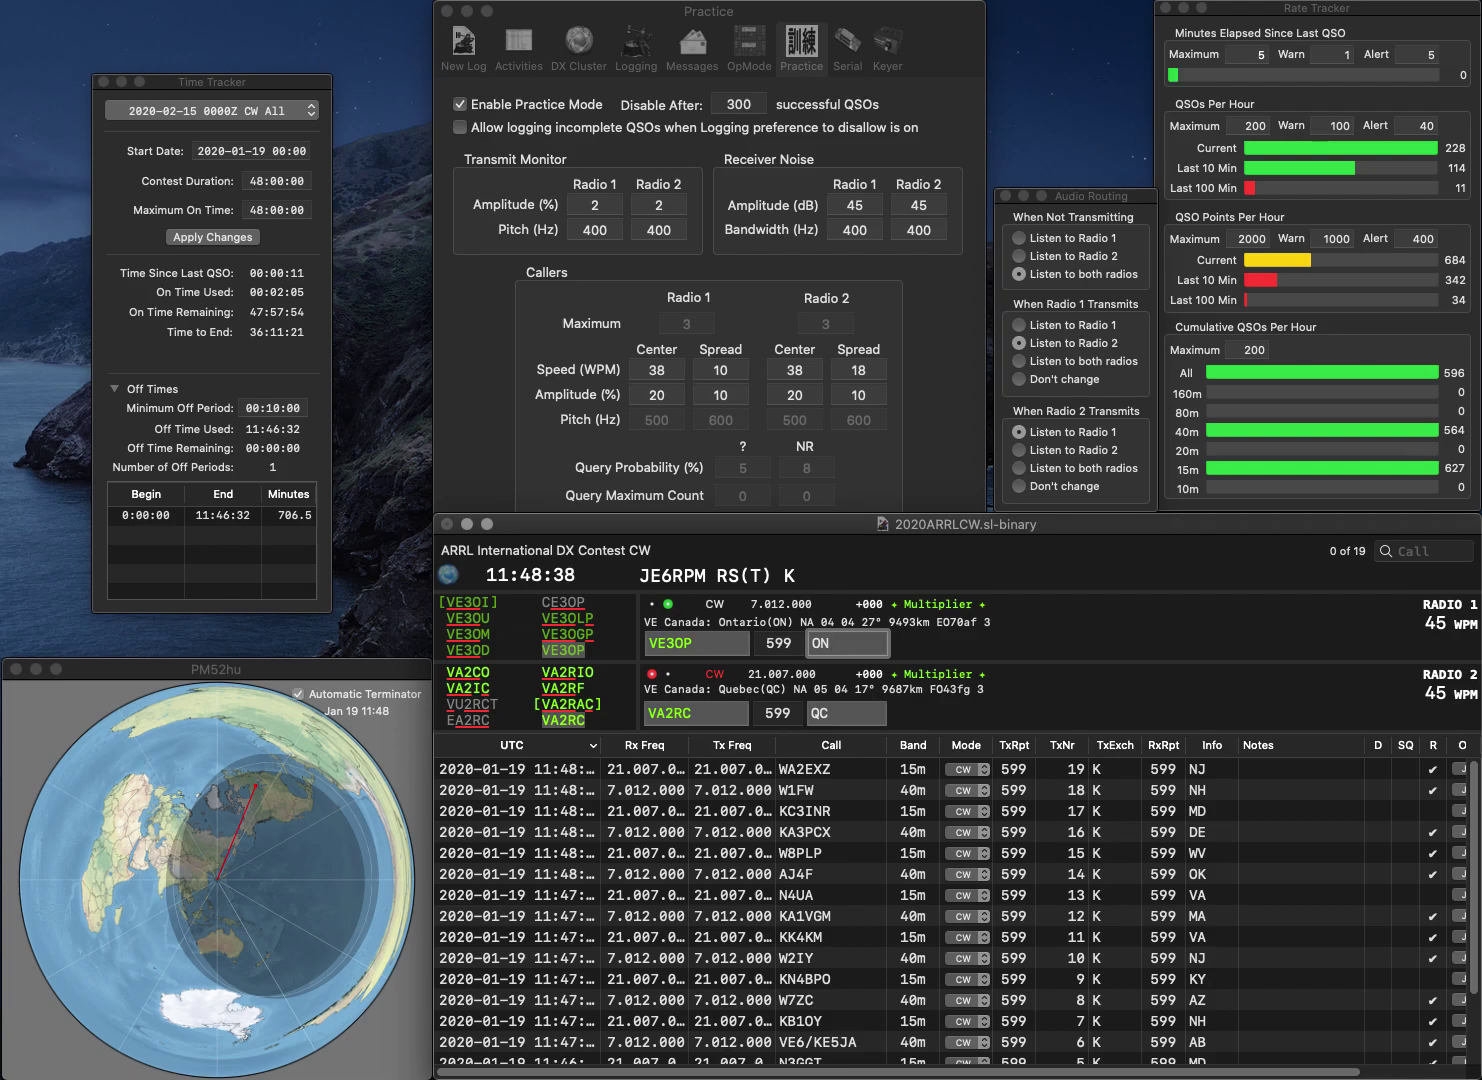
key("Return")
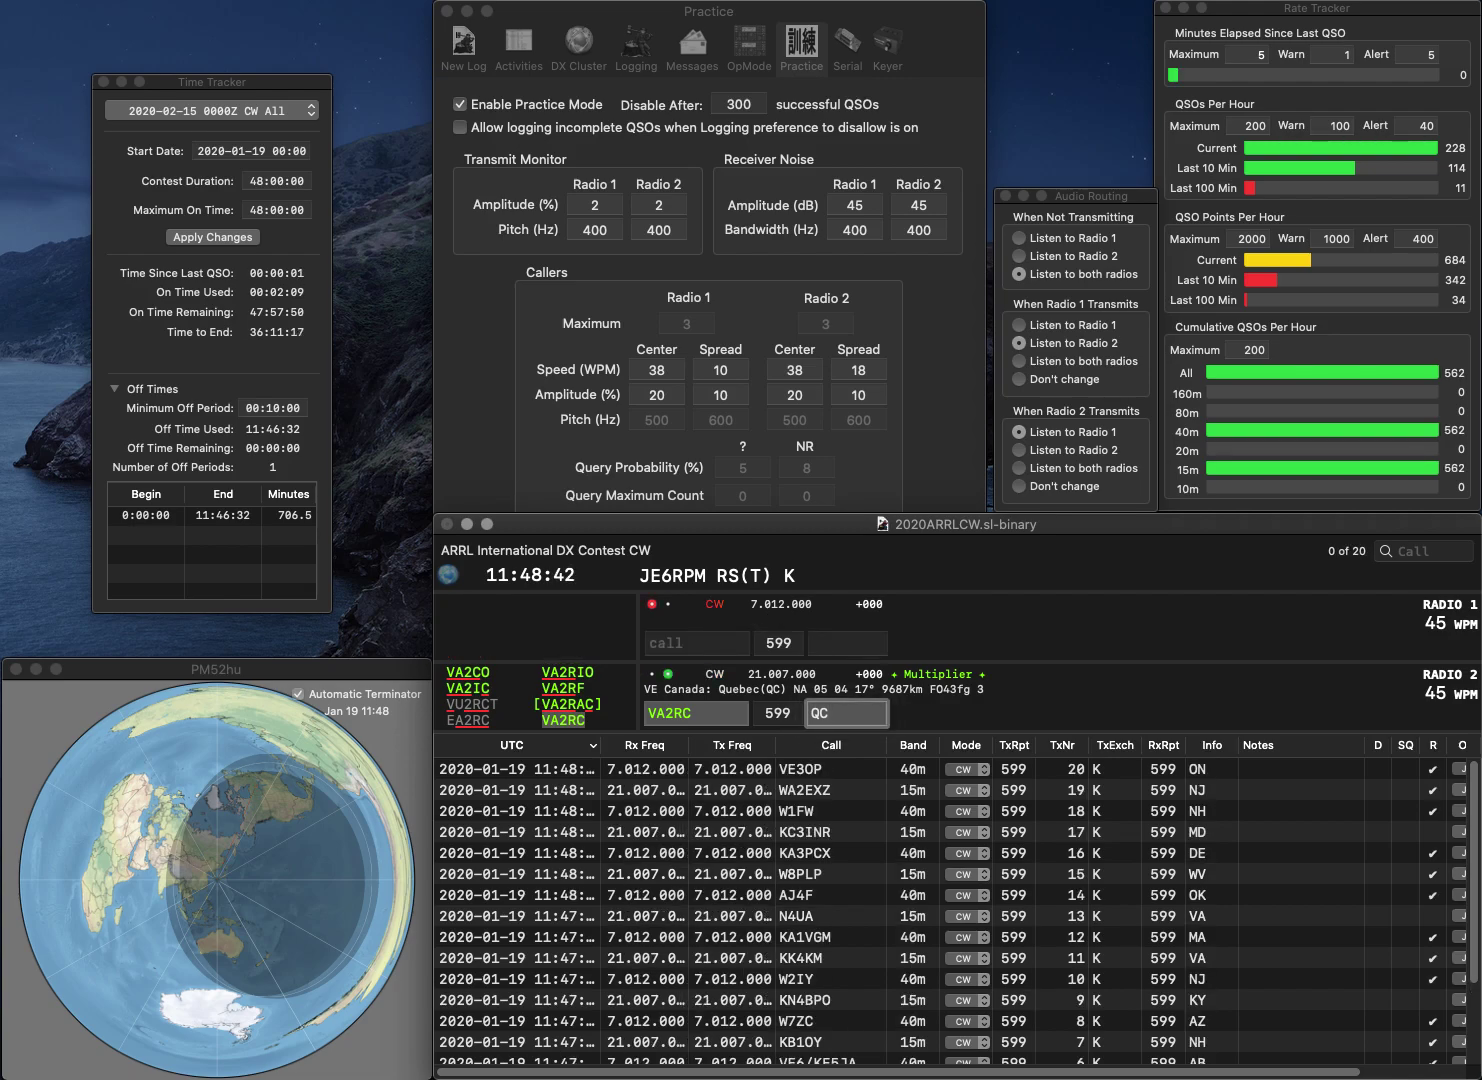
key("Return")
- Answer caller N4RM on Radio 1 and caller WK5N on Radio 2
type("N5")
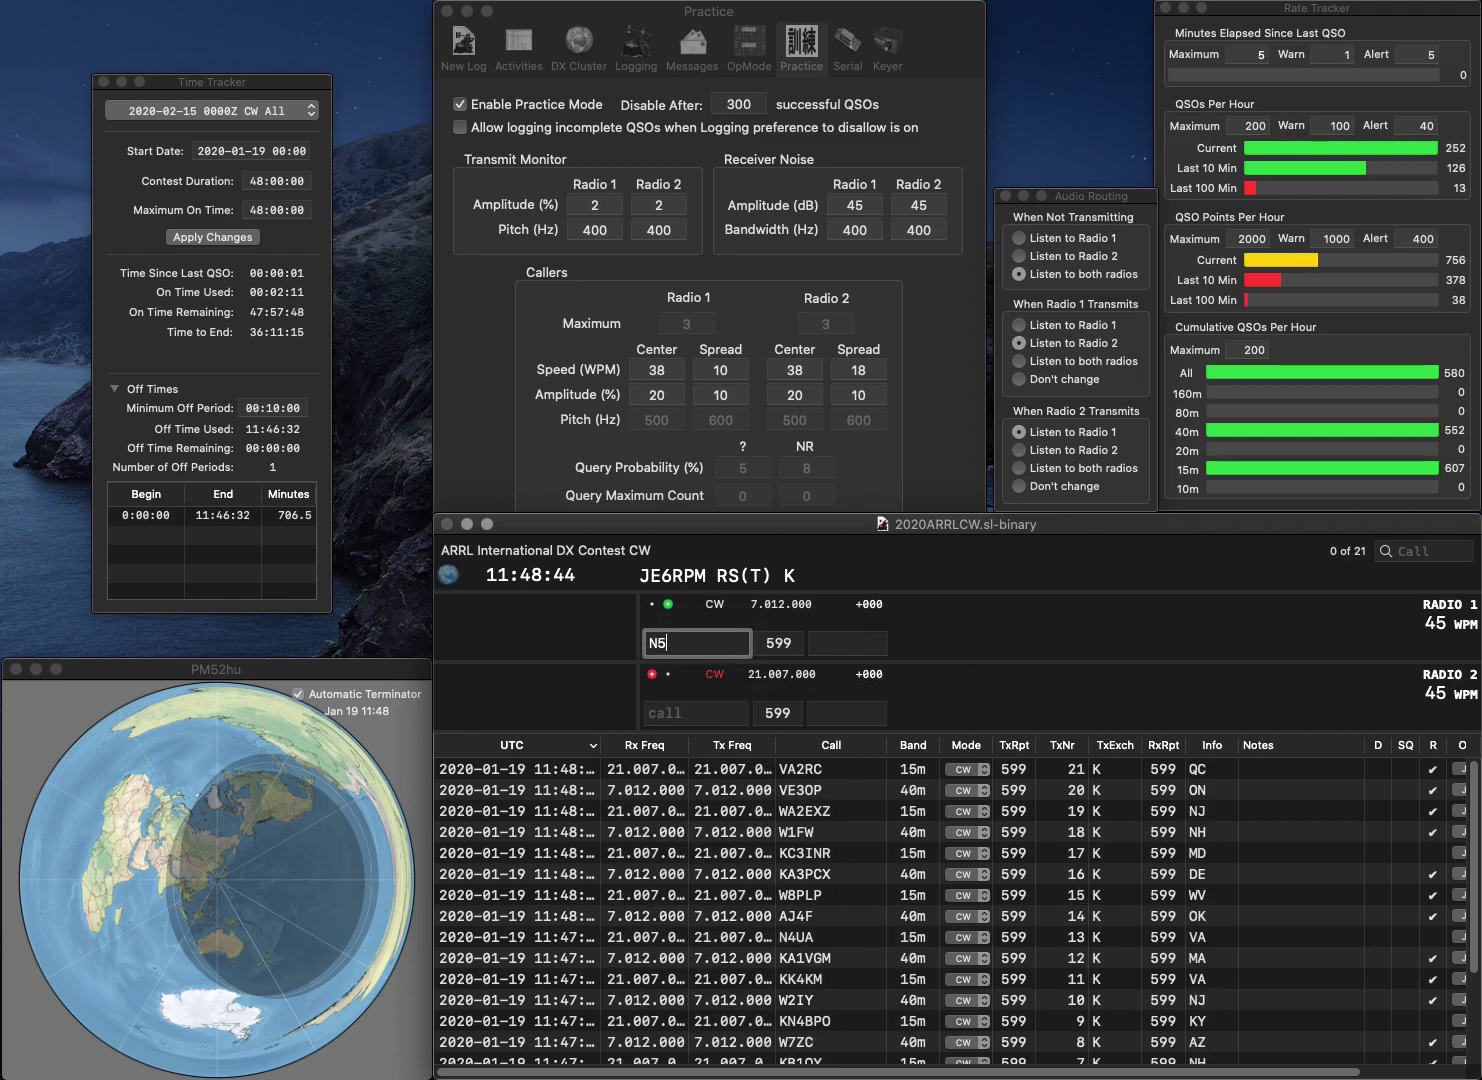
type("RM")
key("Return")
type("K5")
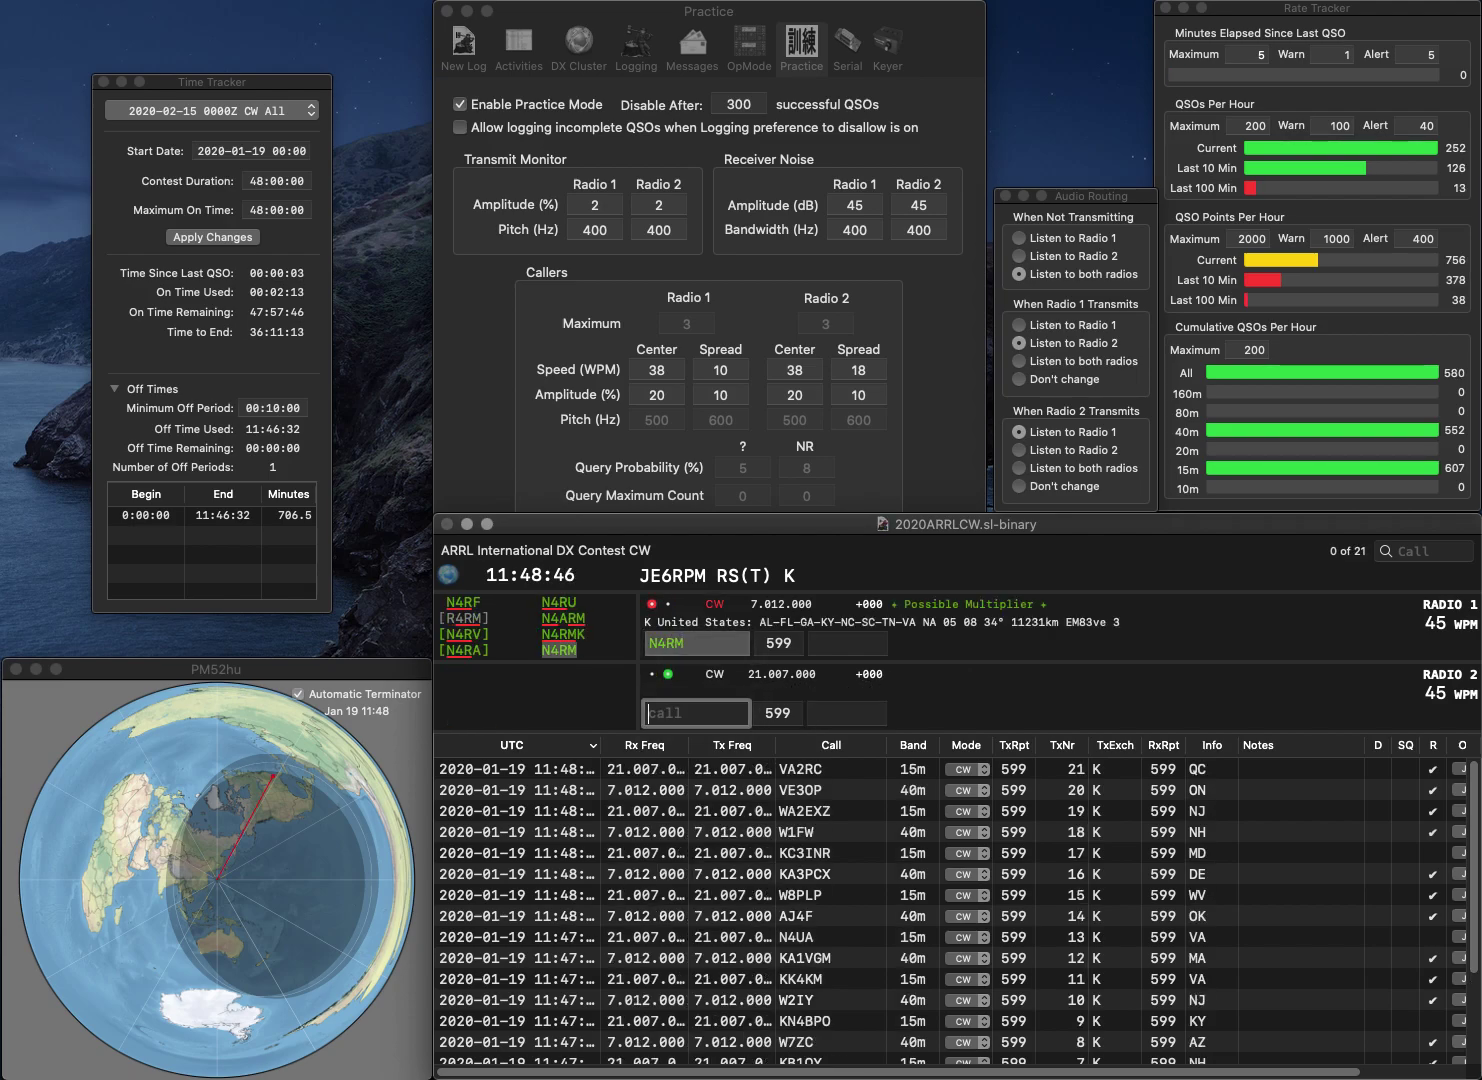
type("N")
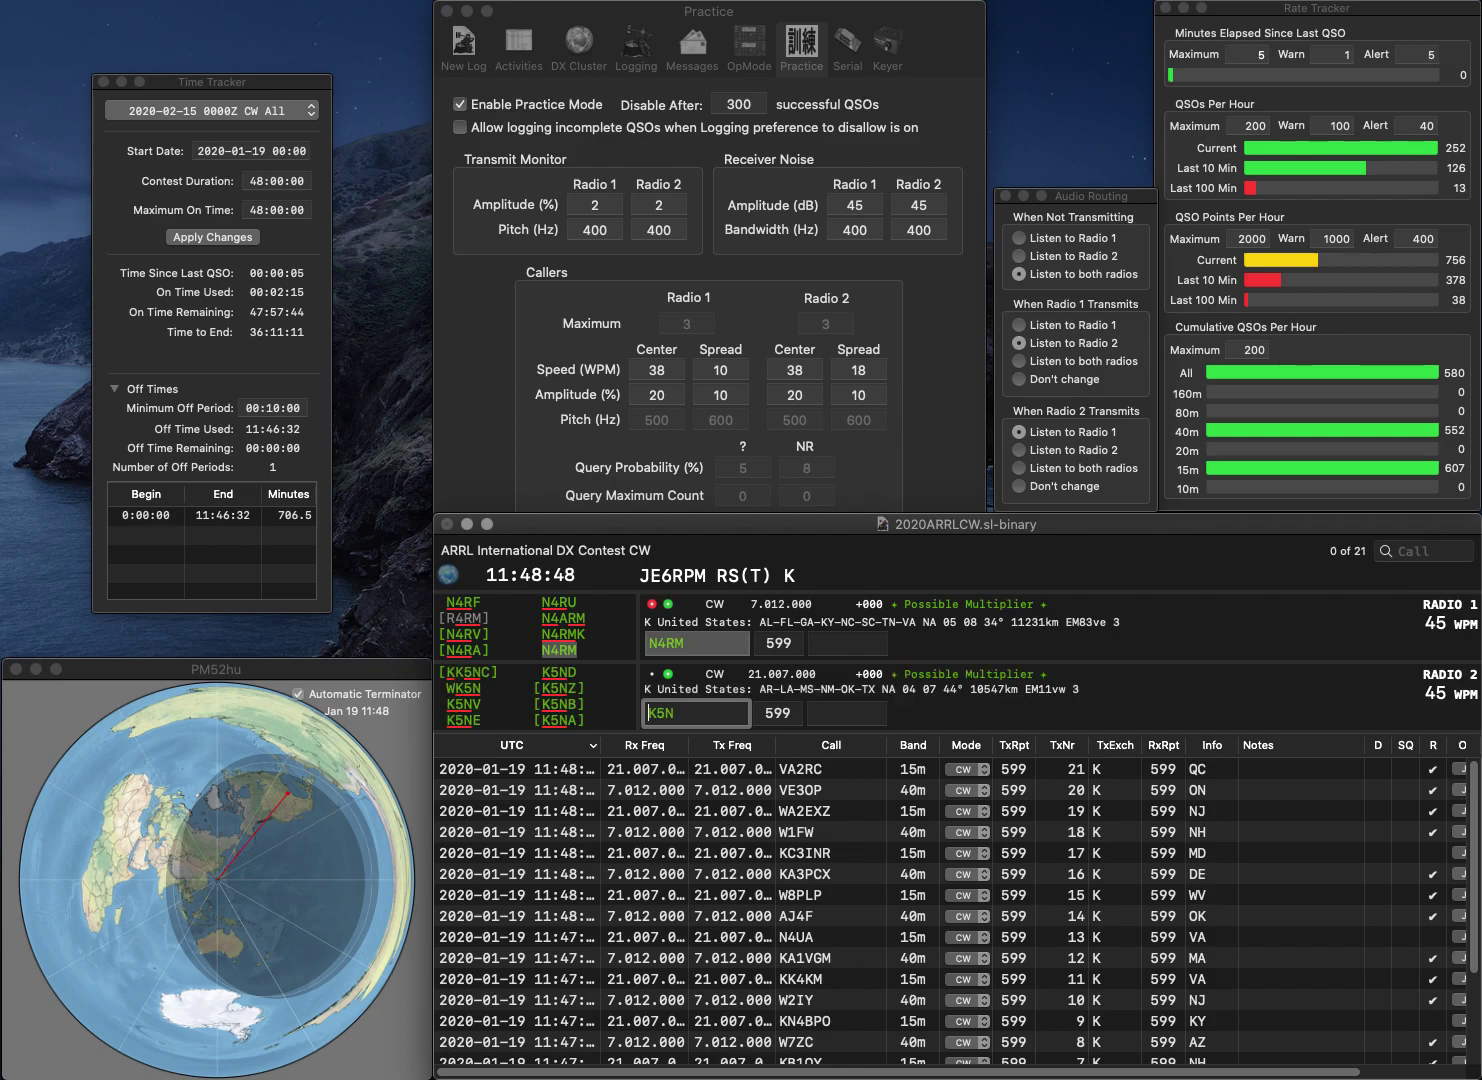
key("Home")
type("W")
key("Return")
key("space")
type("A")
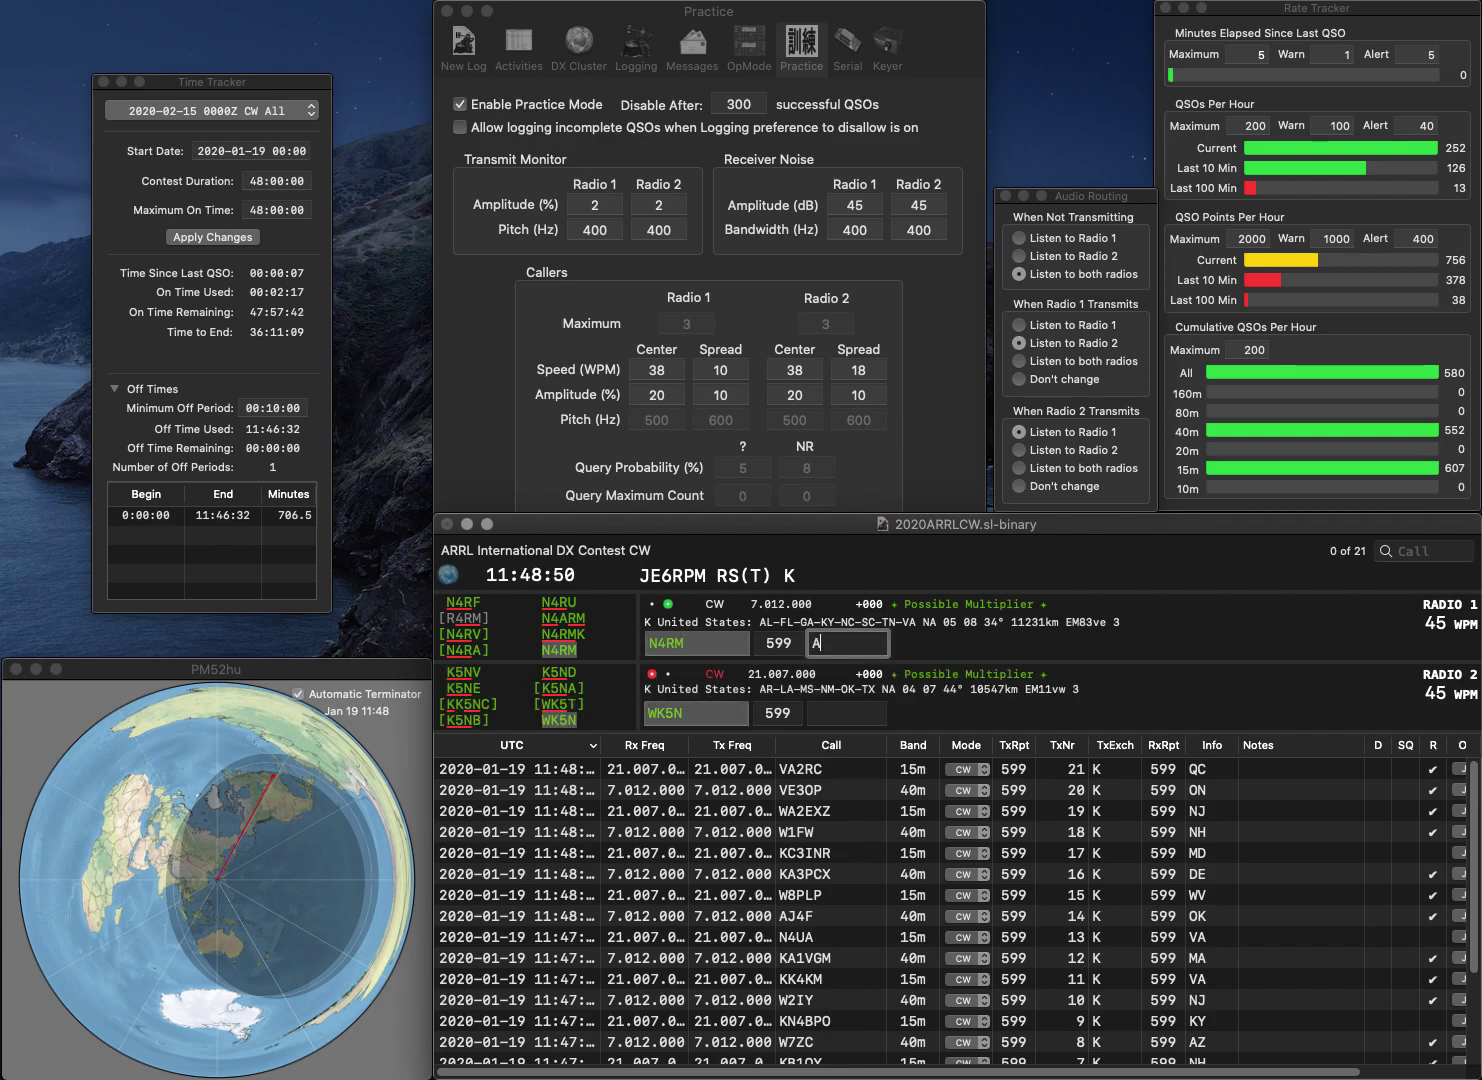
type("L")
key("Return")
key("Tab")
type("NM")
key("Return")
type("KB0R")
key("Return")
type("N2")
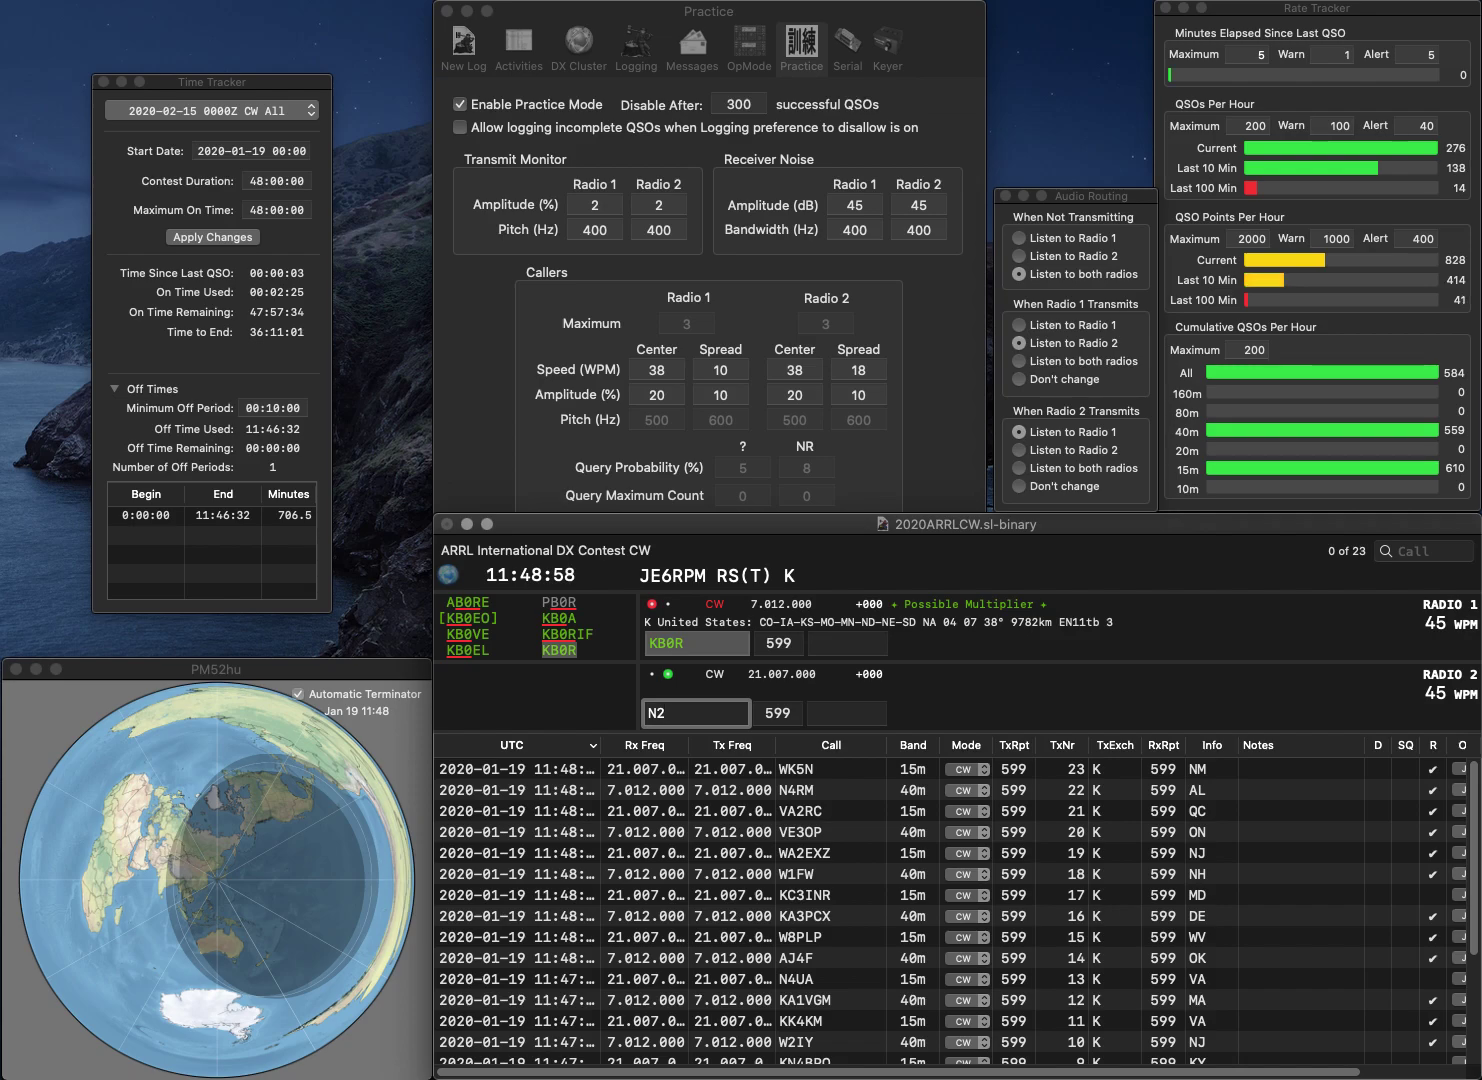
type("JNR")
key("Return")
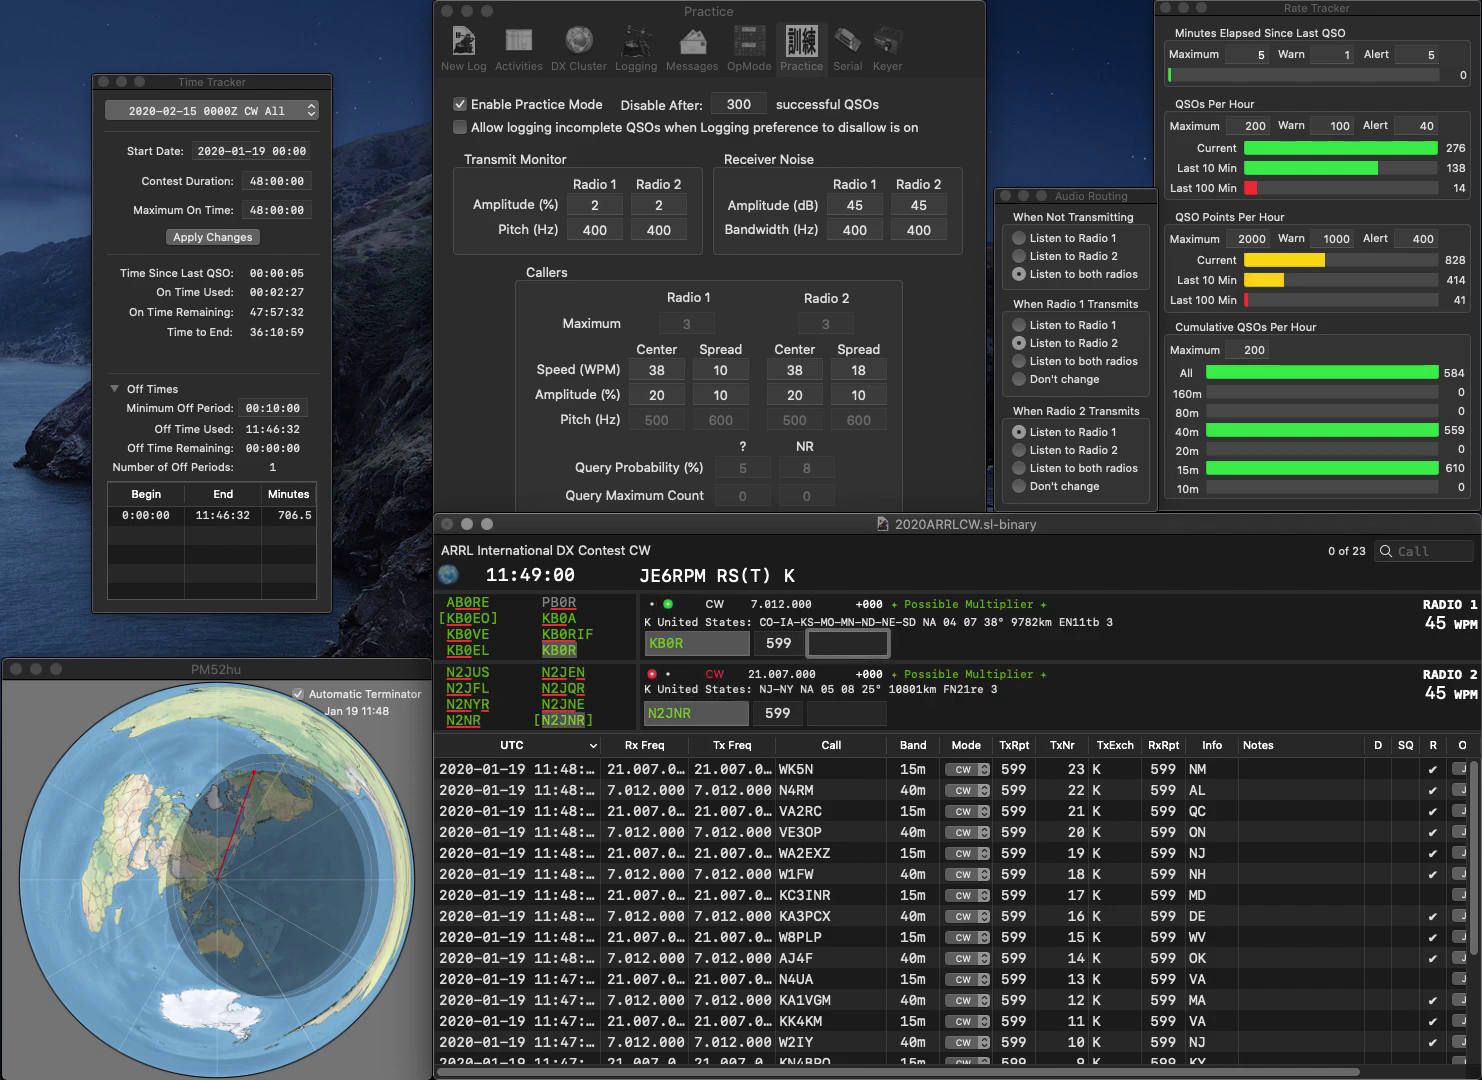
type("KS")
key("Return")
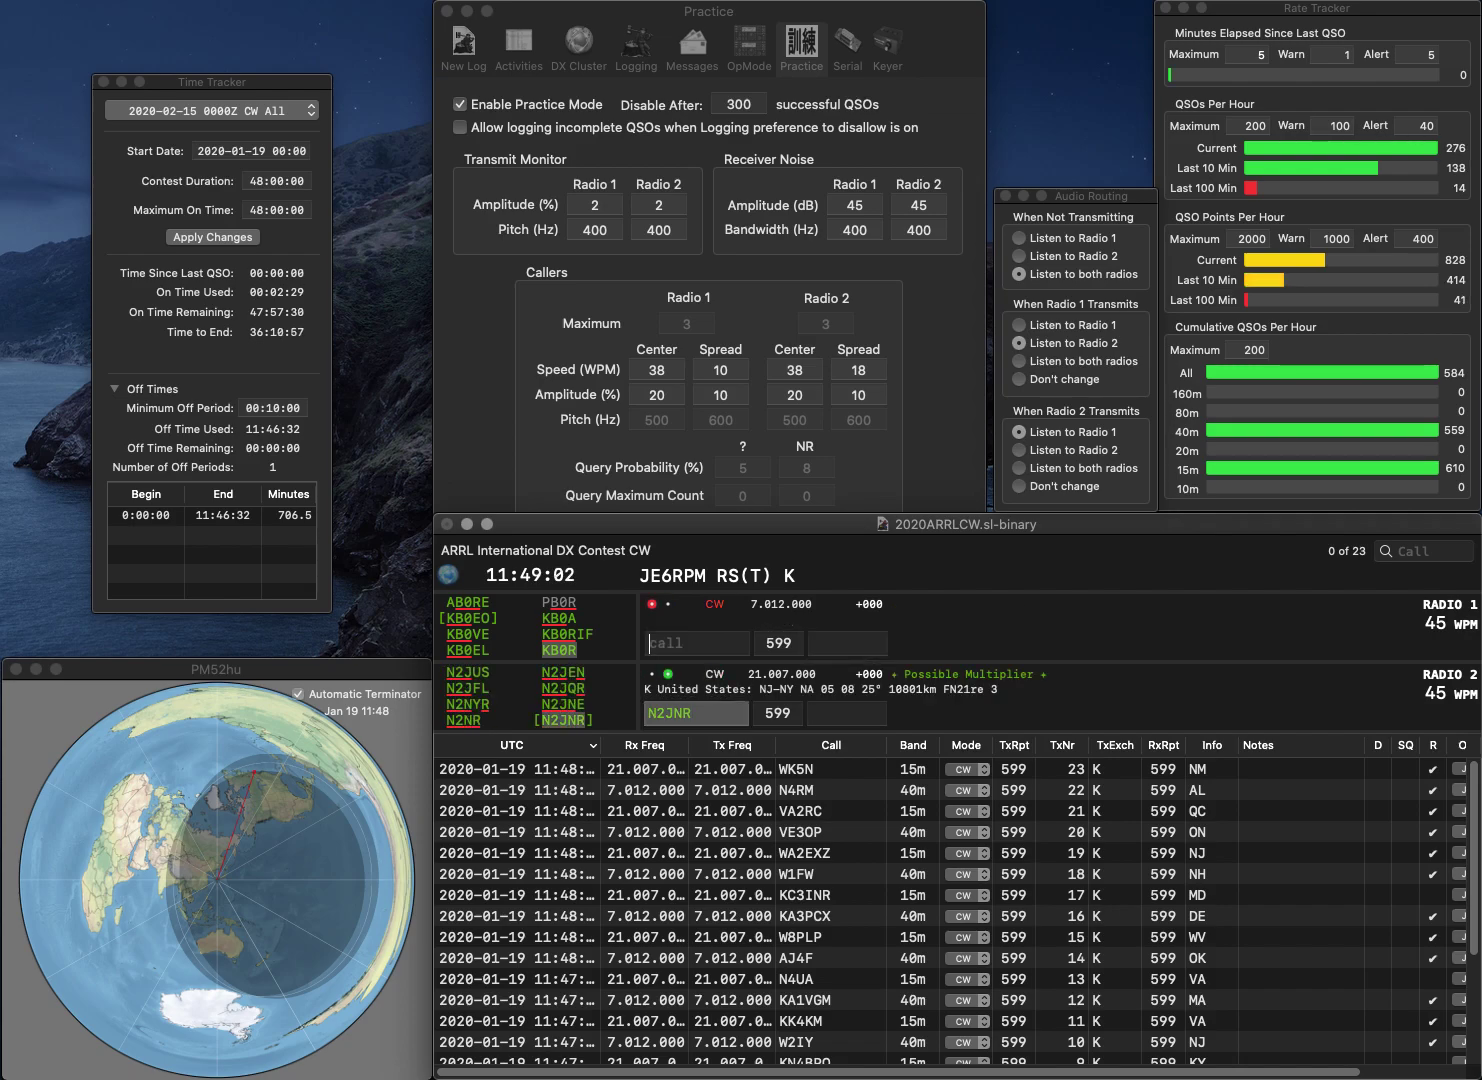
type("NJ")
key("Return")
type("N6JW")
key("Return")
type("K")
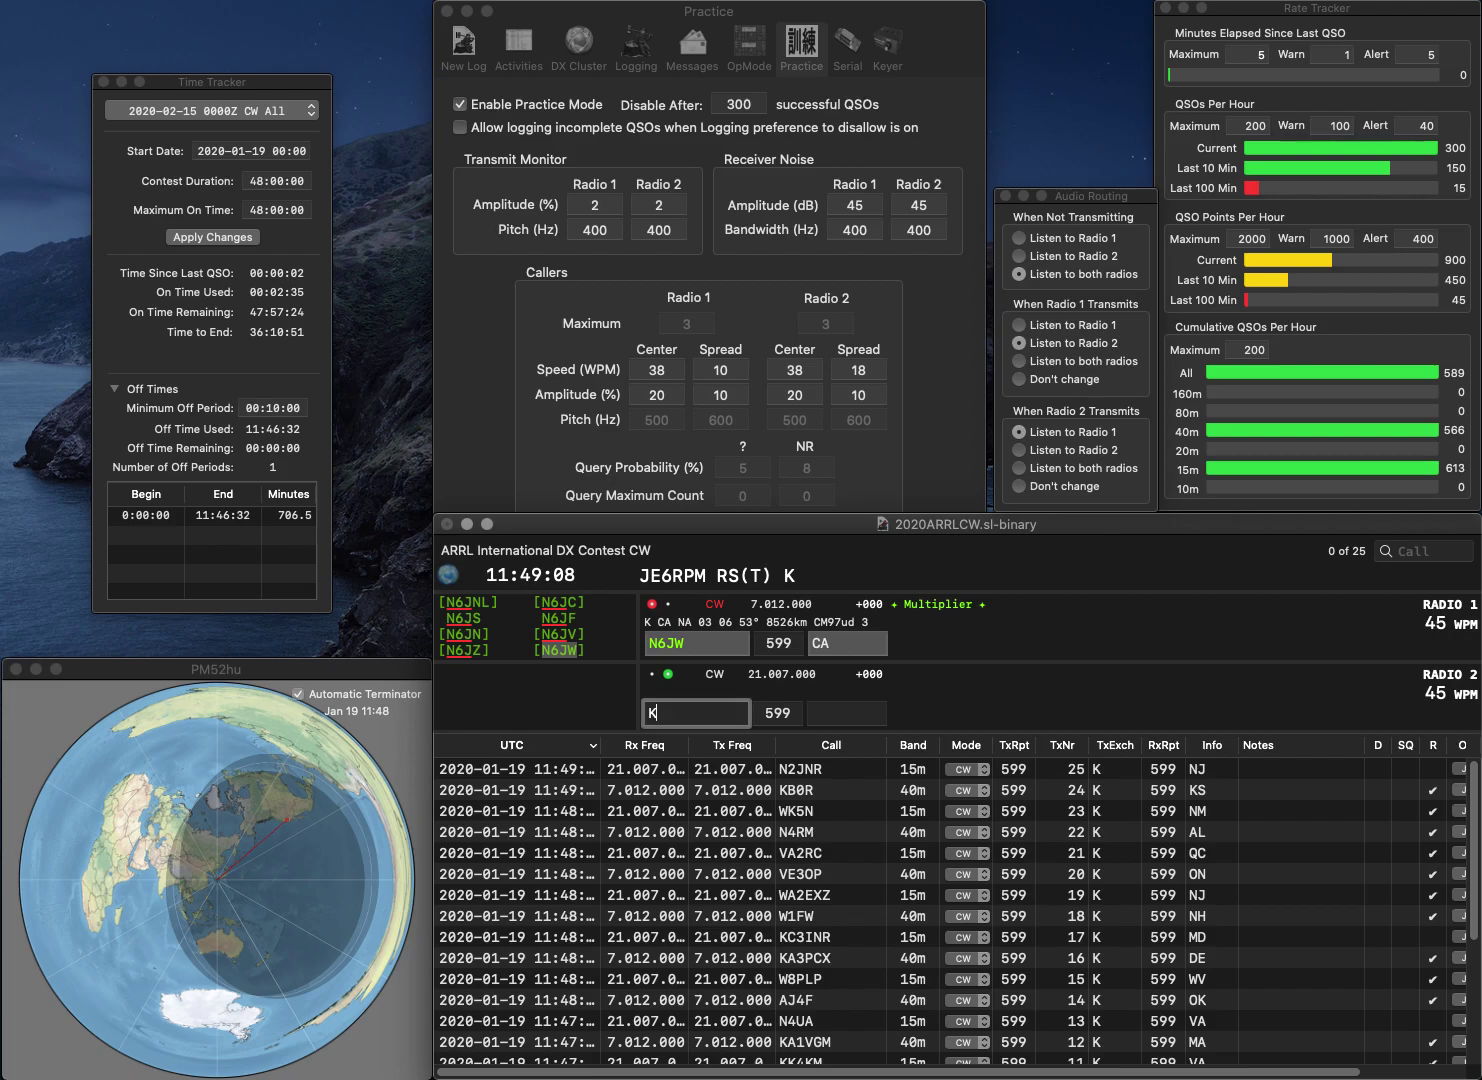
type("DGDY")
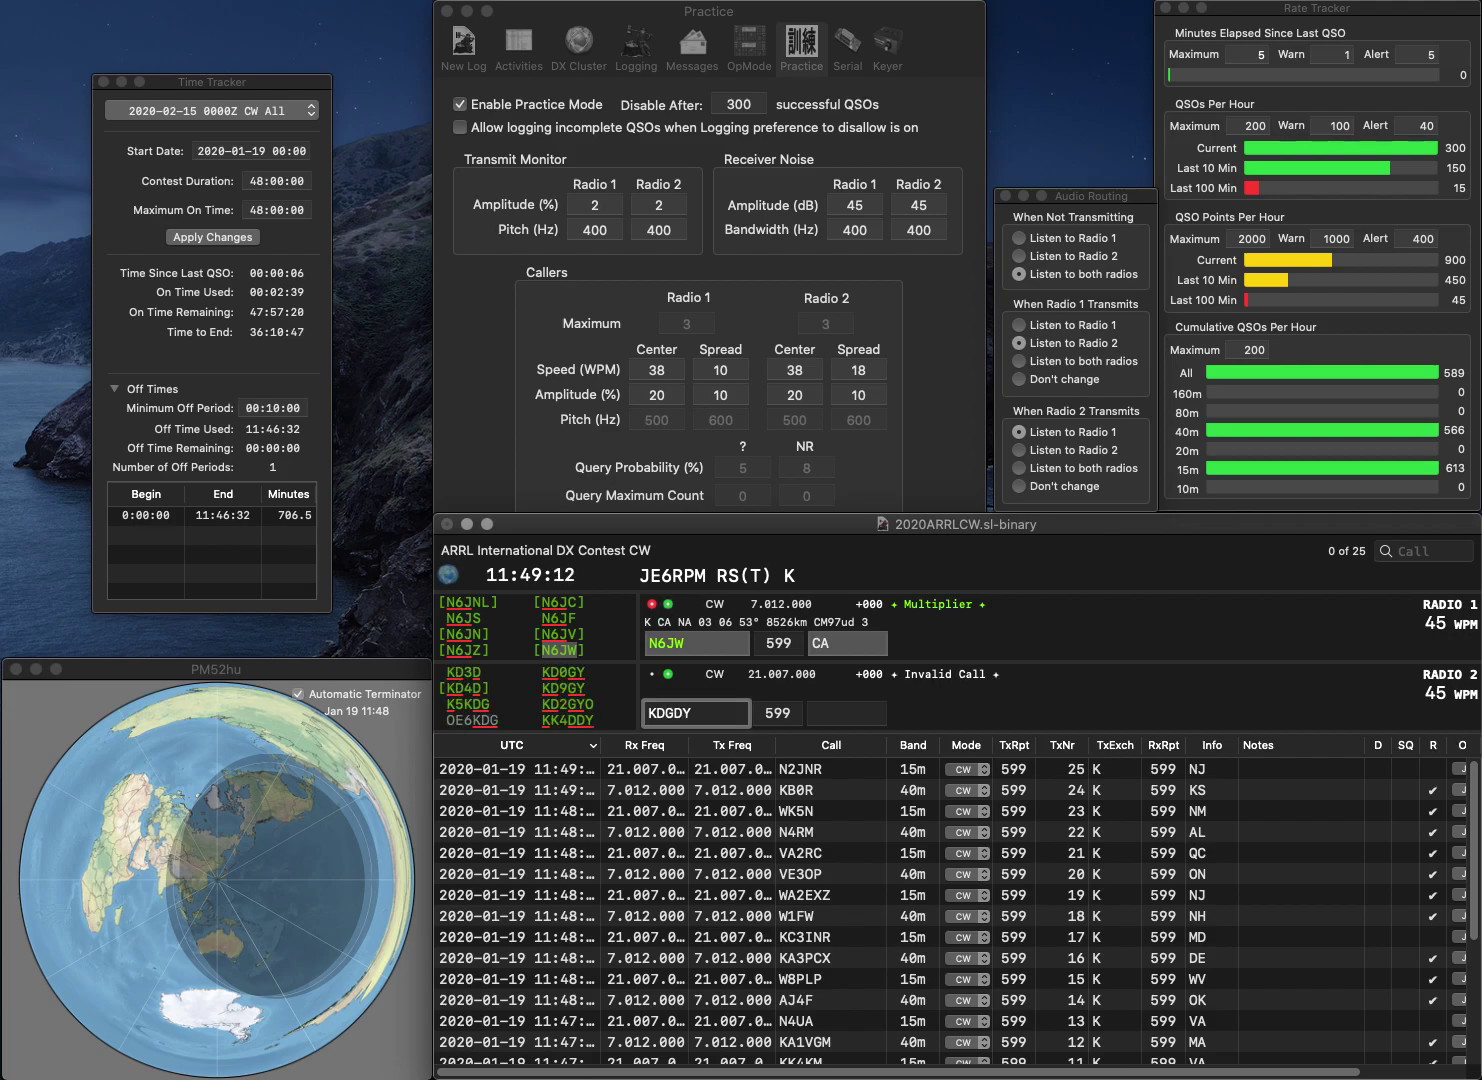
key("Return")
key("space")
key("Return")
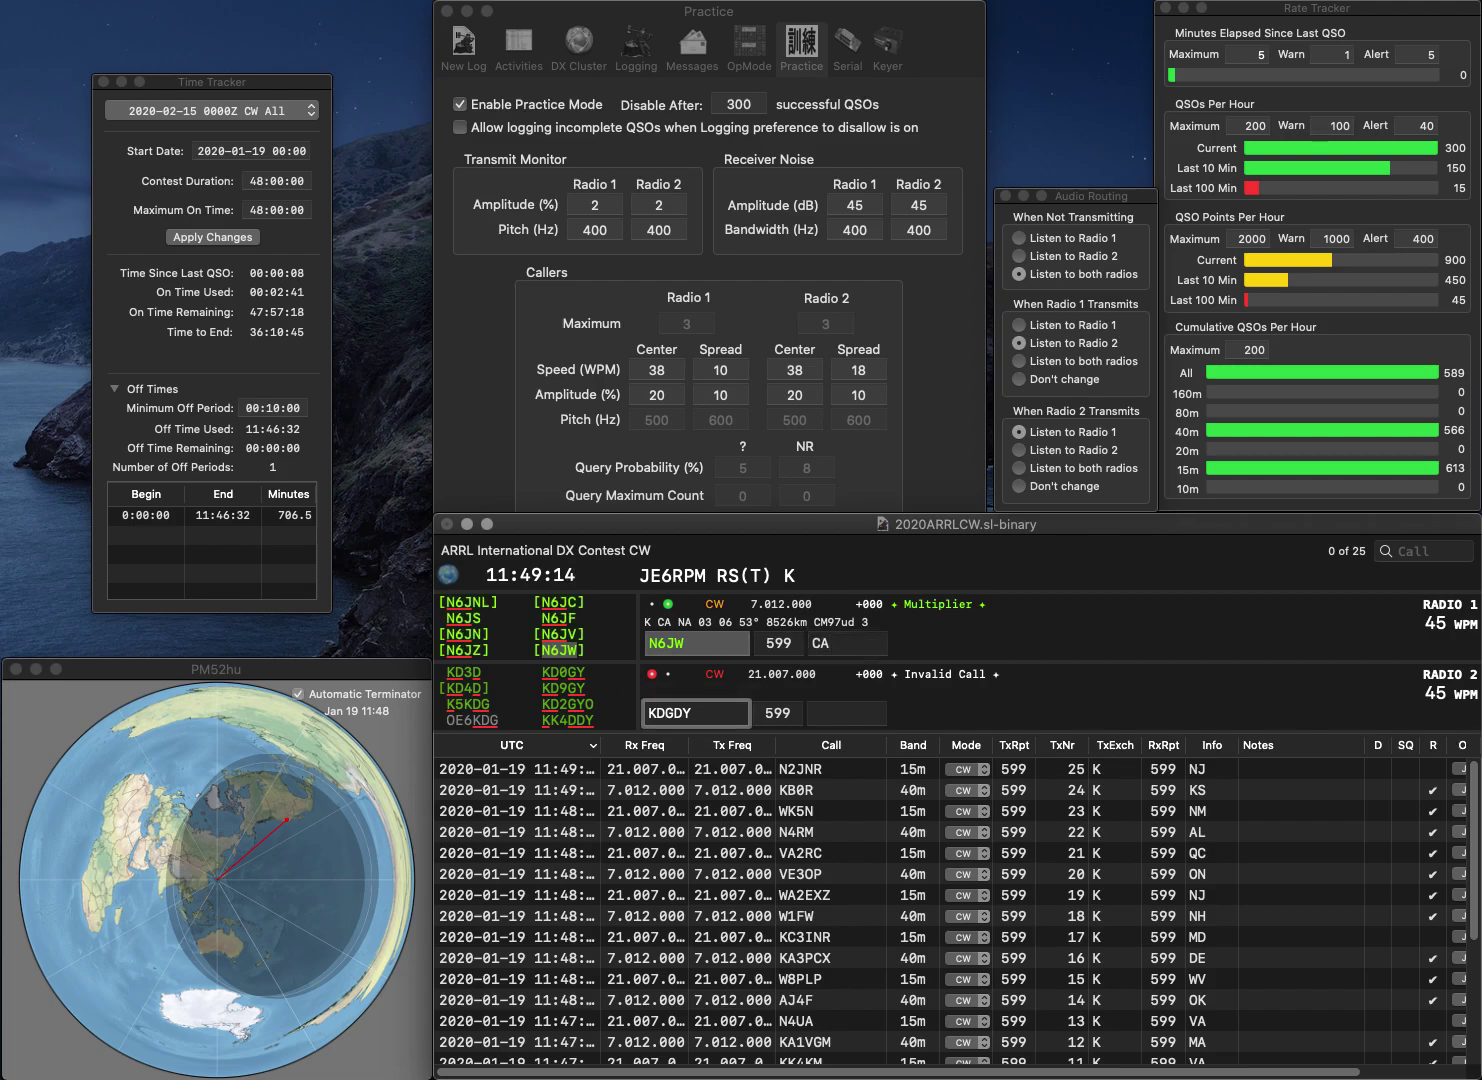
key("Return")
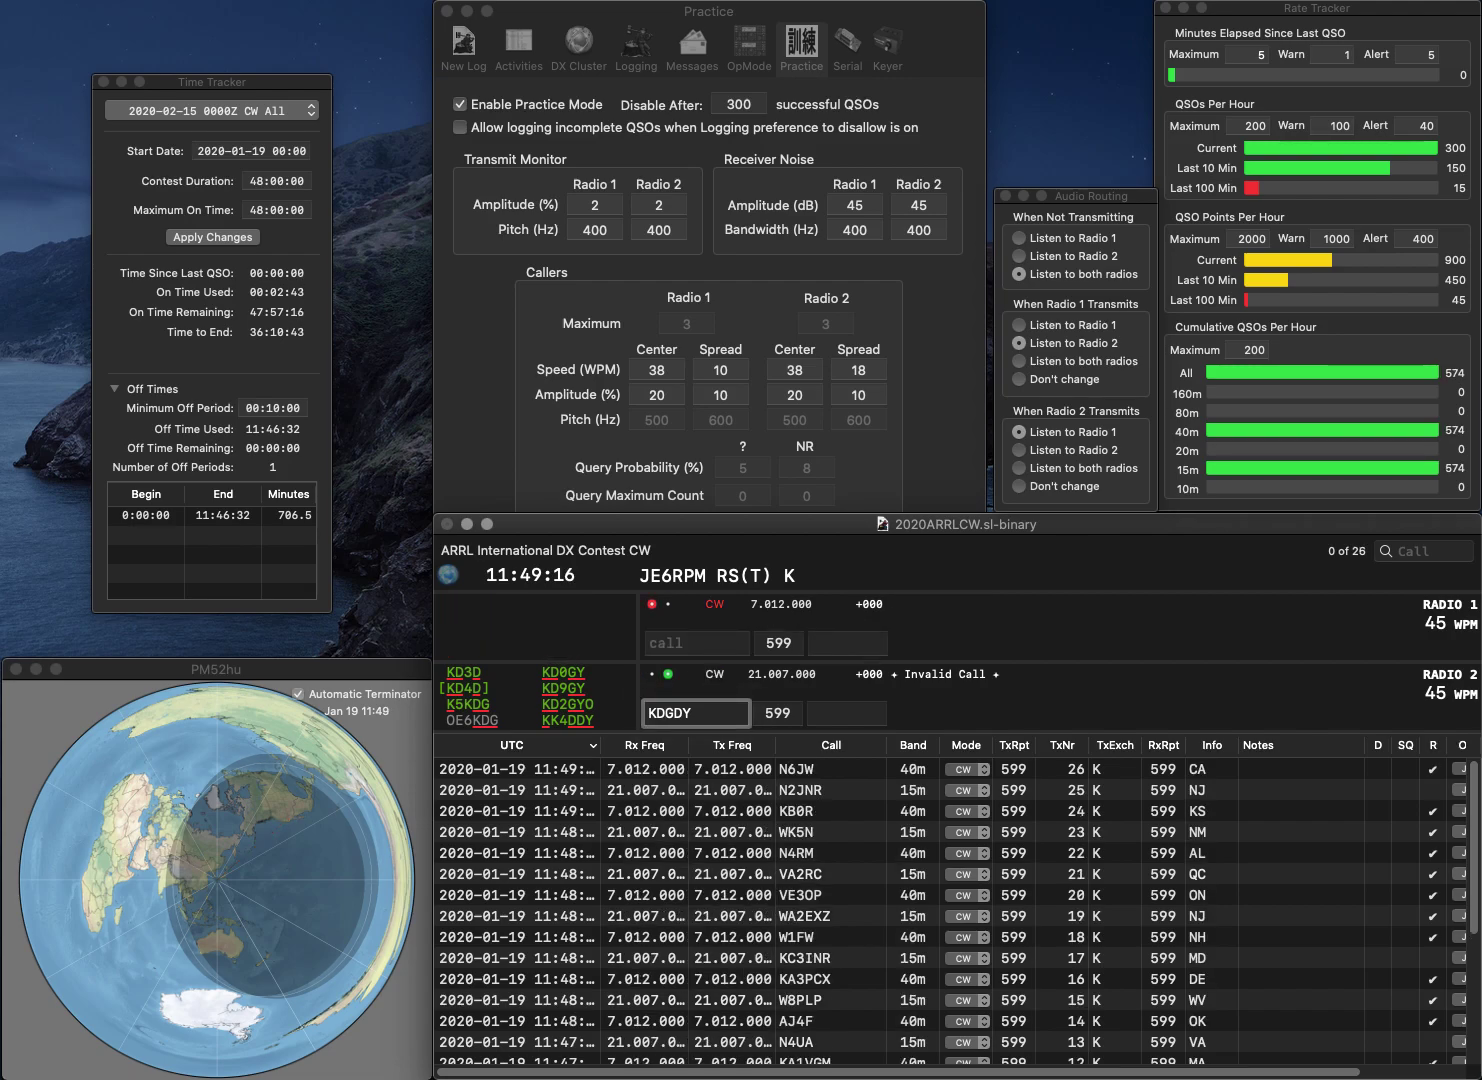
type("9")
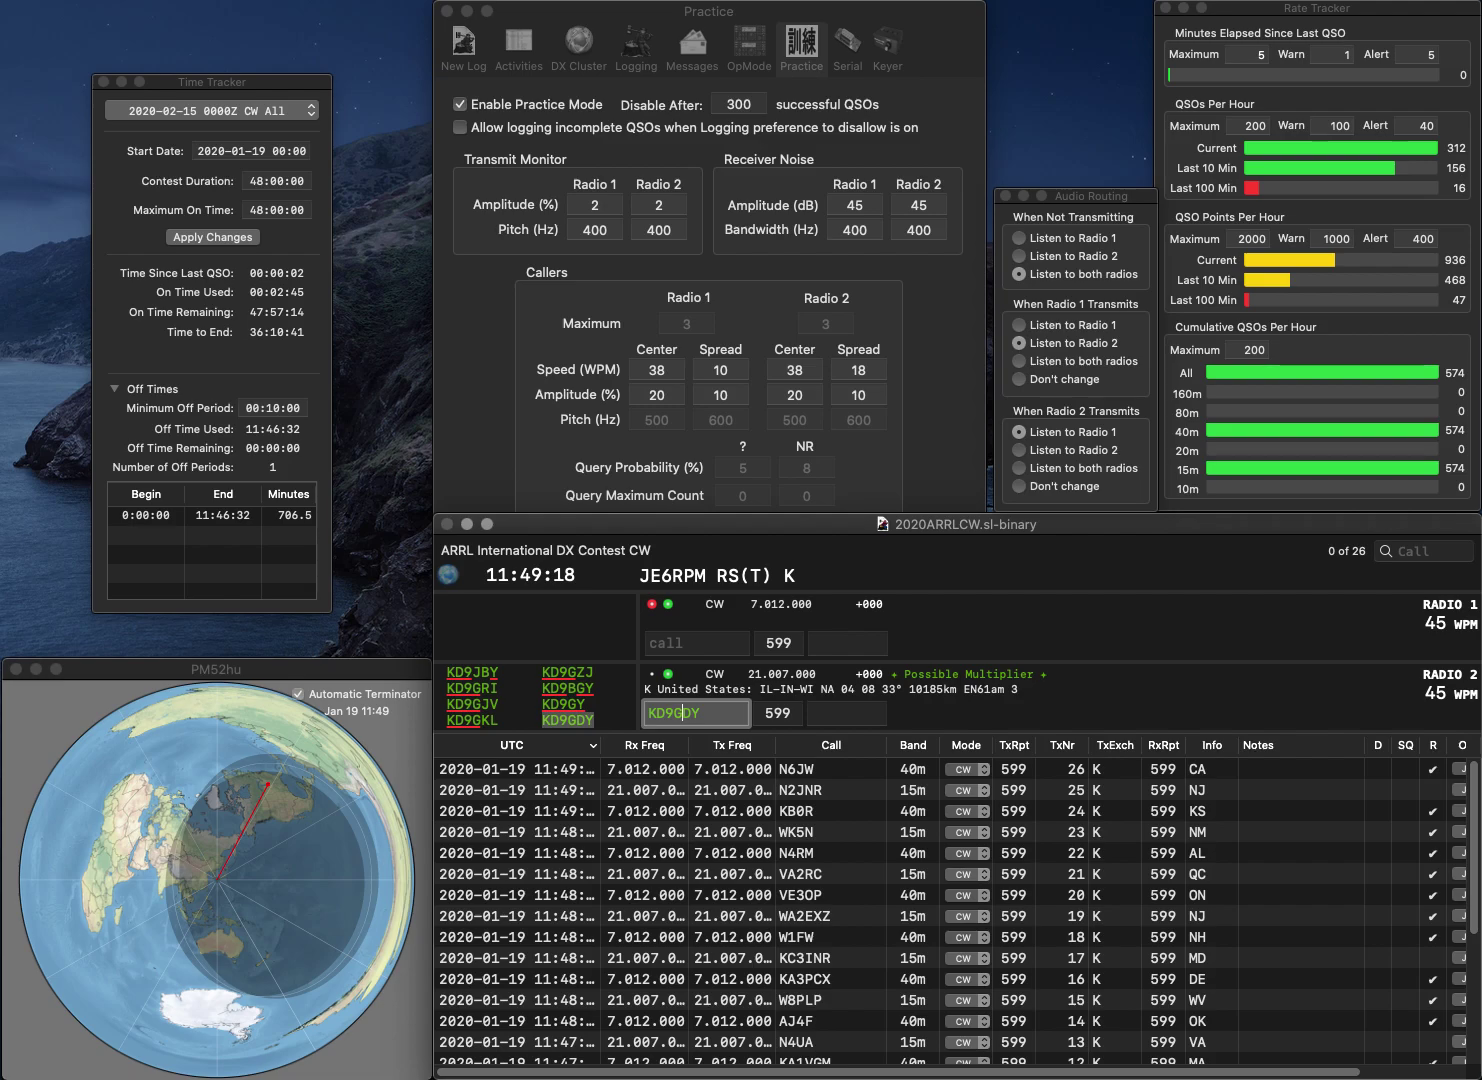
key("Return")
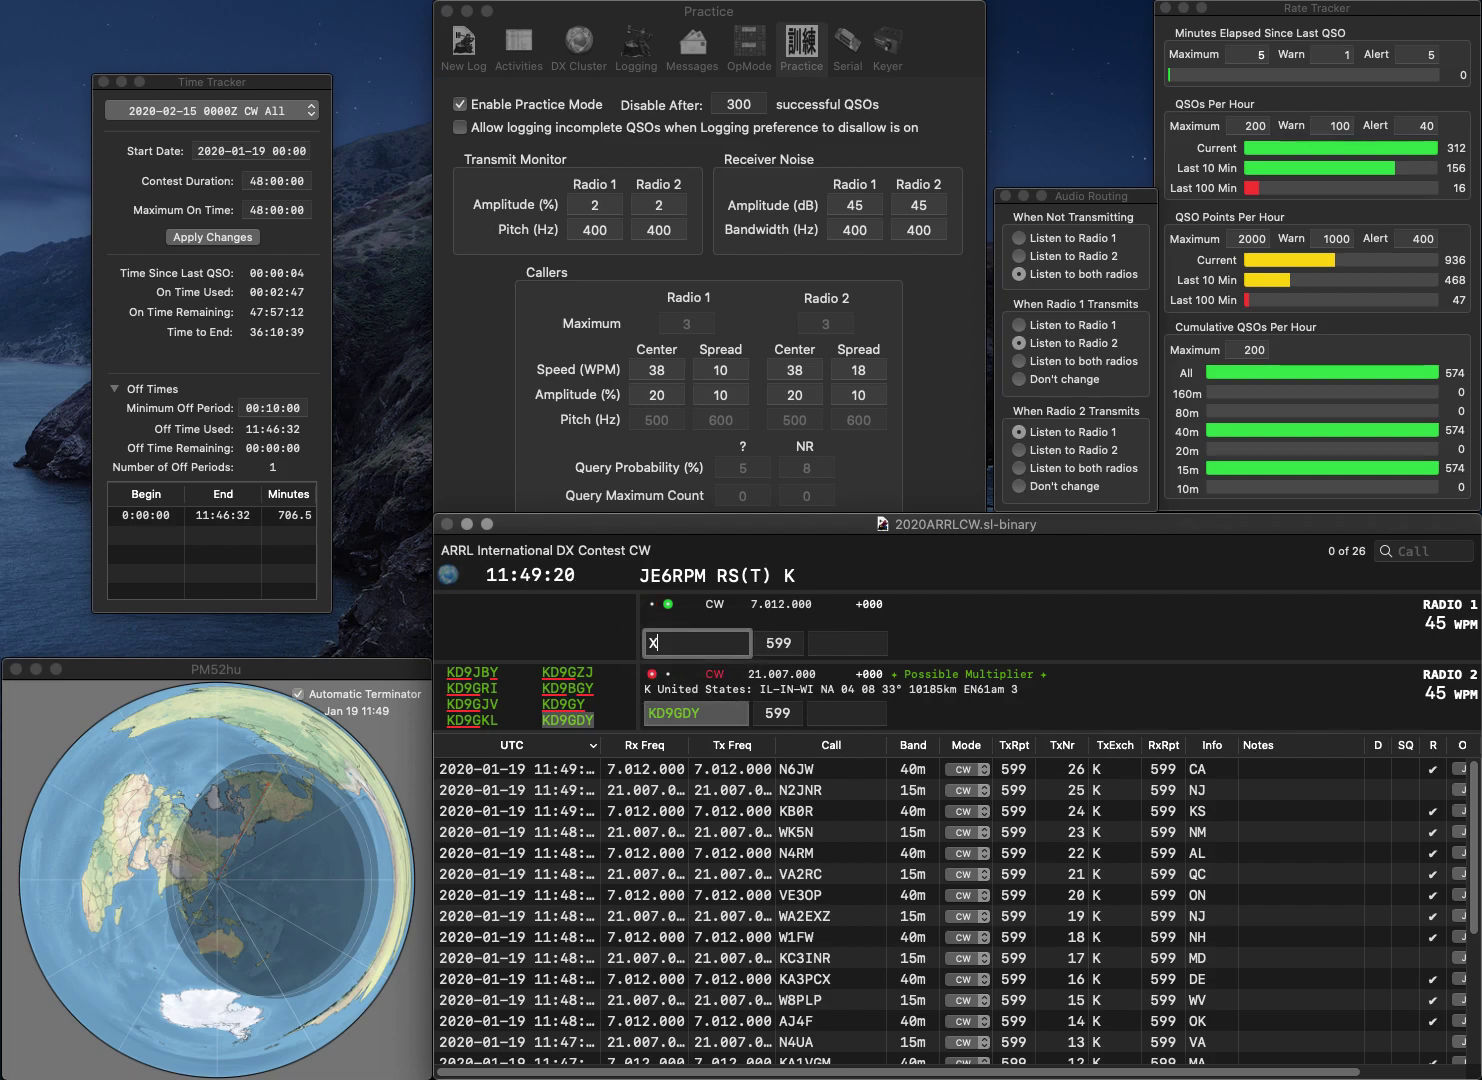
key("Return")
key("space")
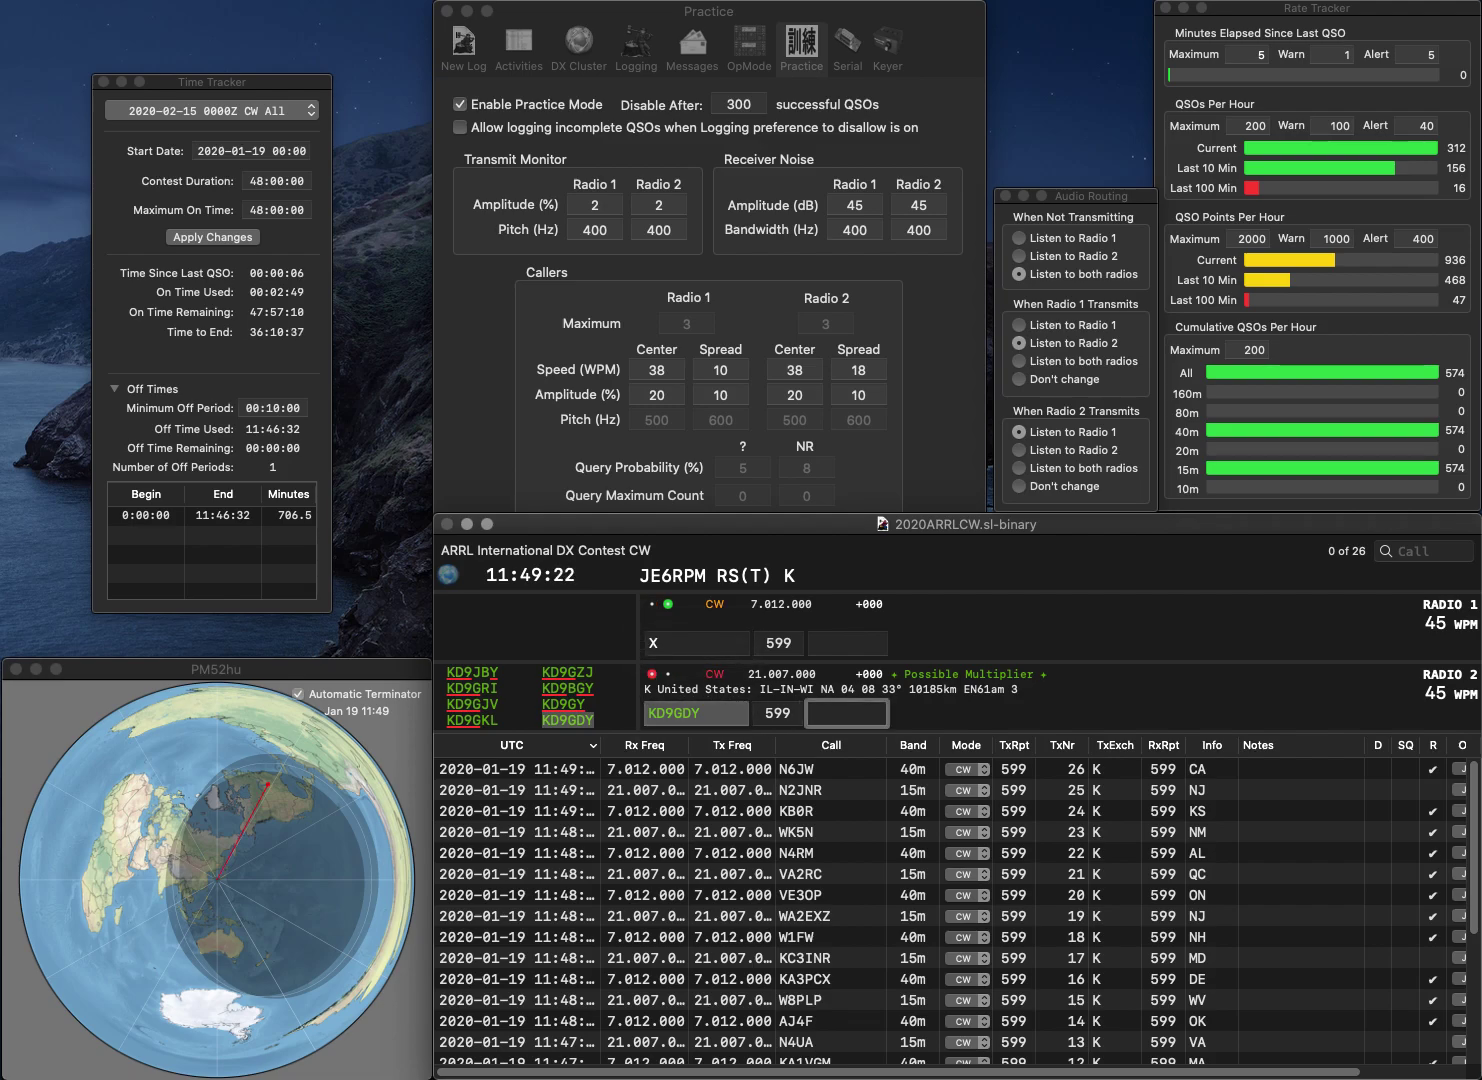
type("WI")
key("Return")
key("Down")
key("Return")
key("BackSpace")
type("B")
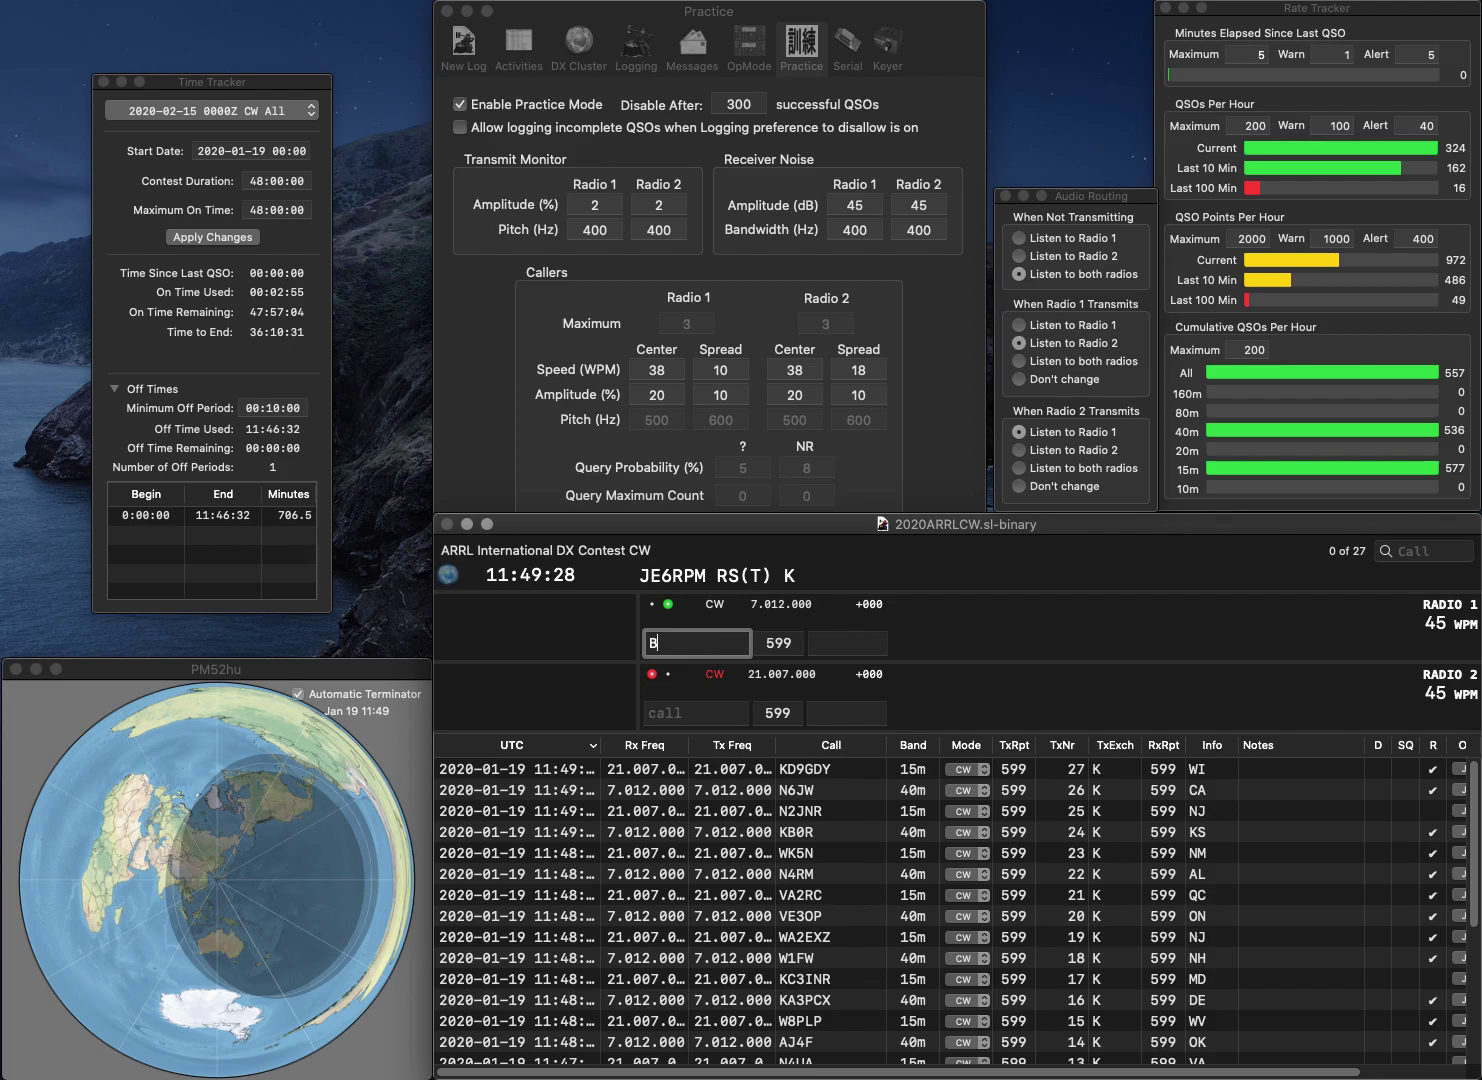
type("PX")
key("Left")
key("Left")
key("BackSpace")
type("W6")
key("Return")
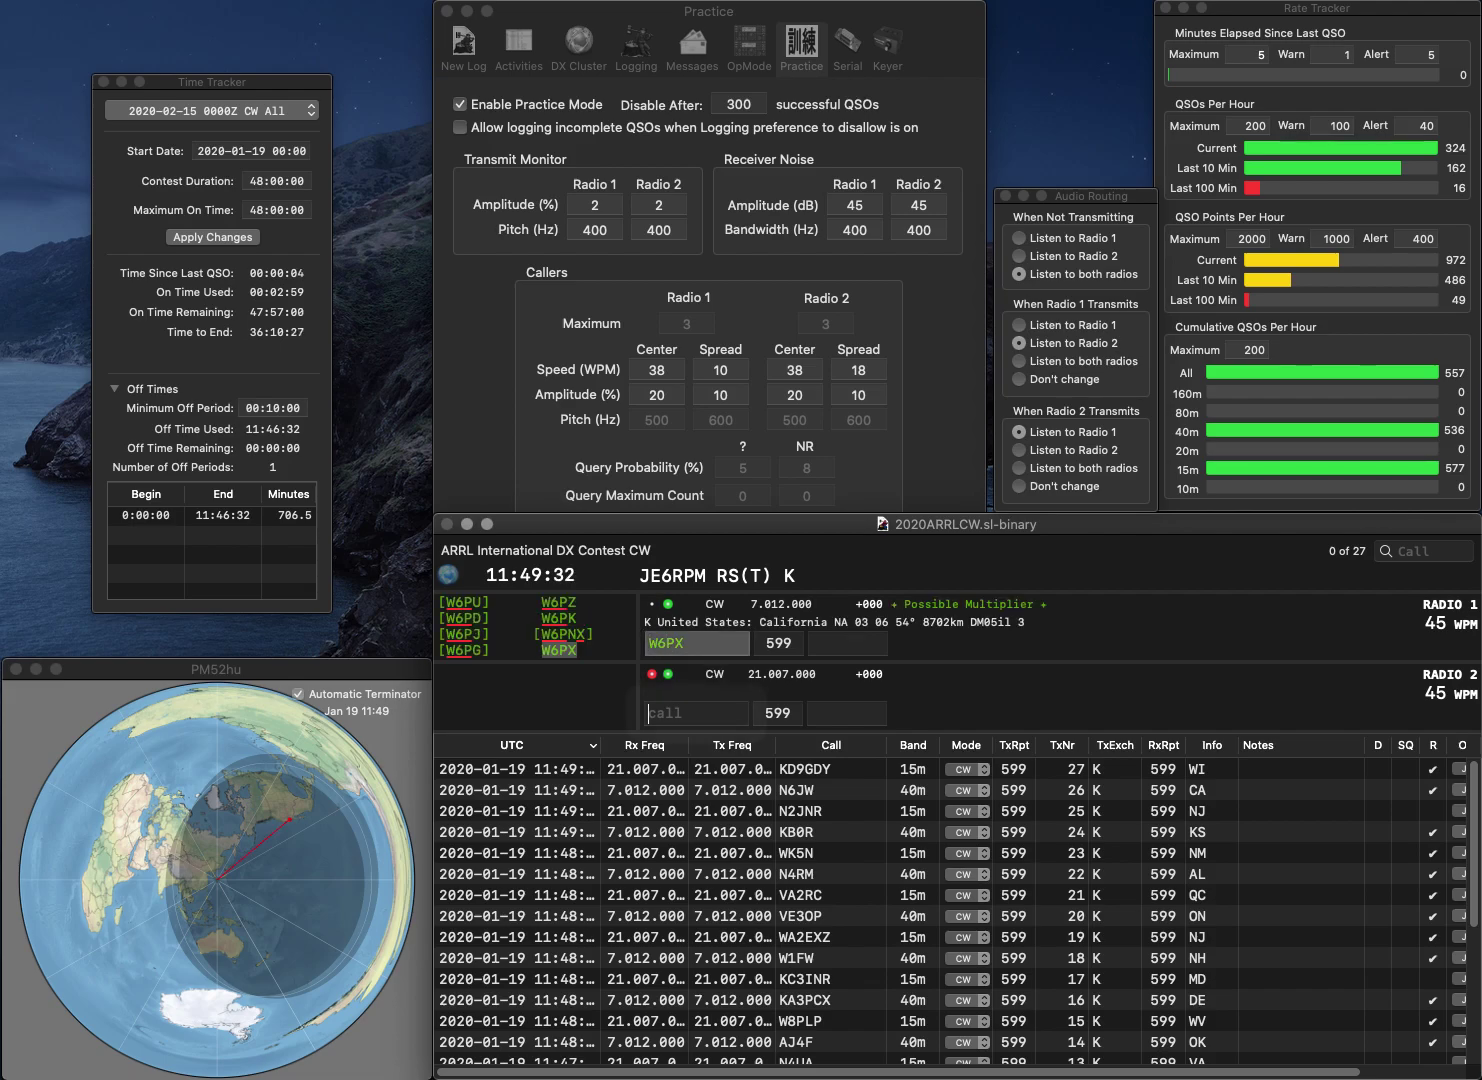
- Enter the Radio 2 call, correct it to WB2ATZ and answer the caller
type("A")
type("D2AT")
type("Z")
key("super+Left")
key("Right")
key("Delete")
type("B")
key("Return")
key("space")
type("C")
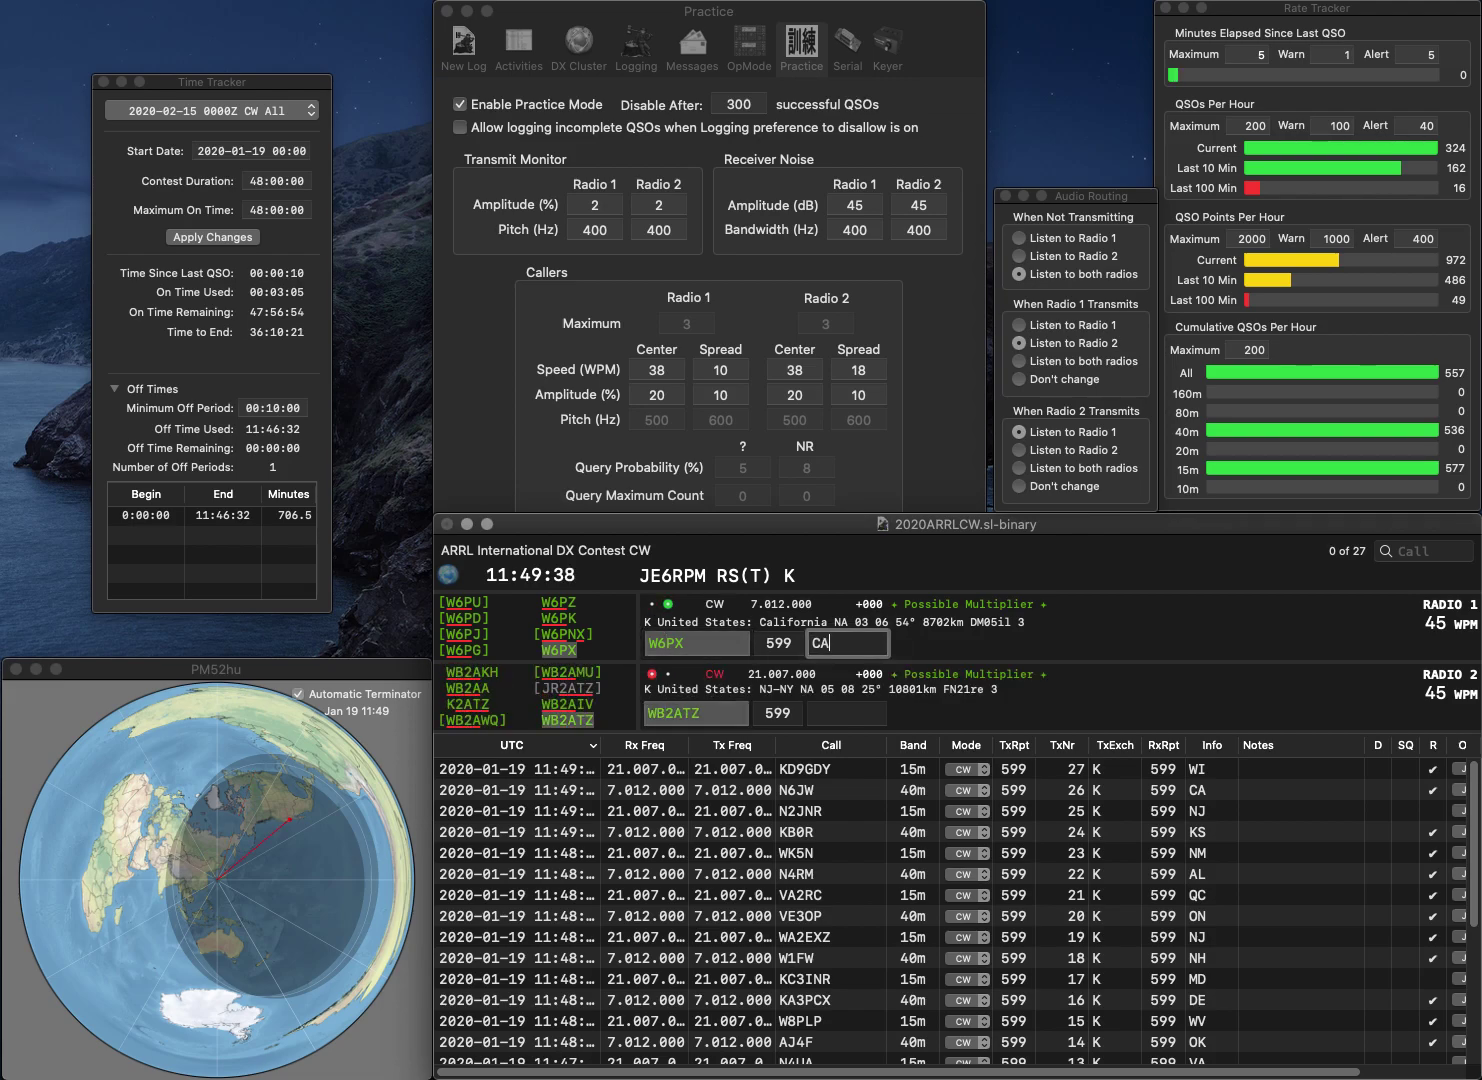
type("A")
key("Return")
type("NY")
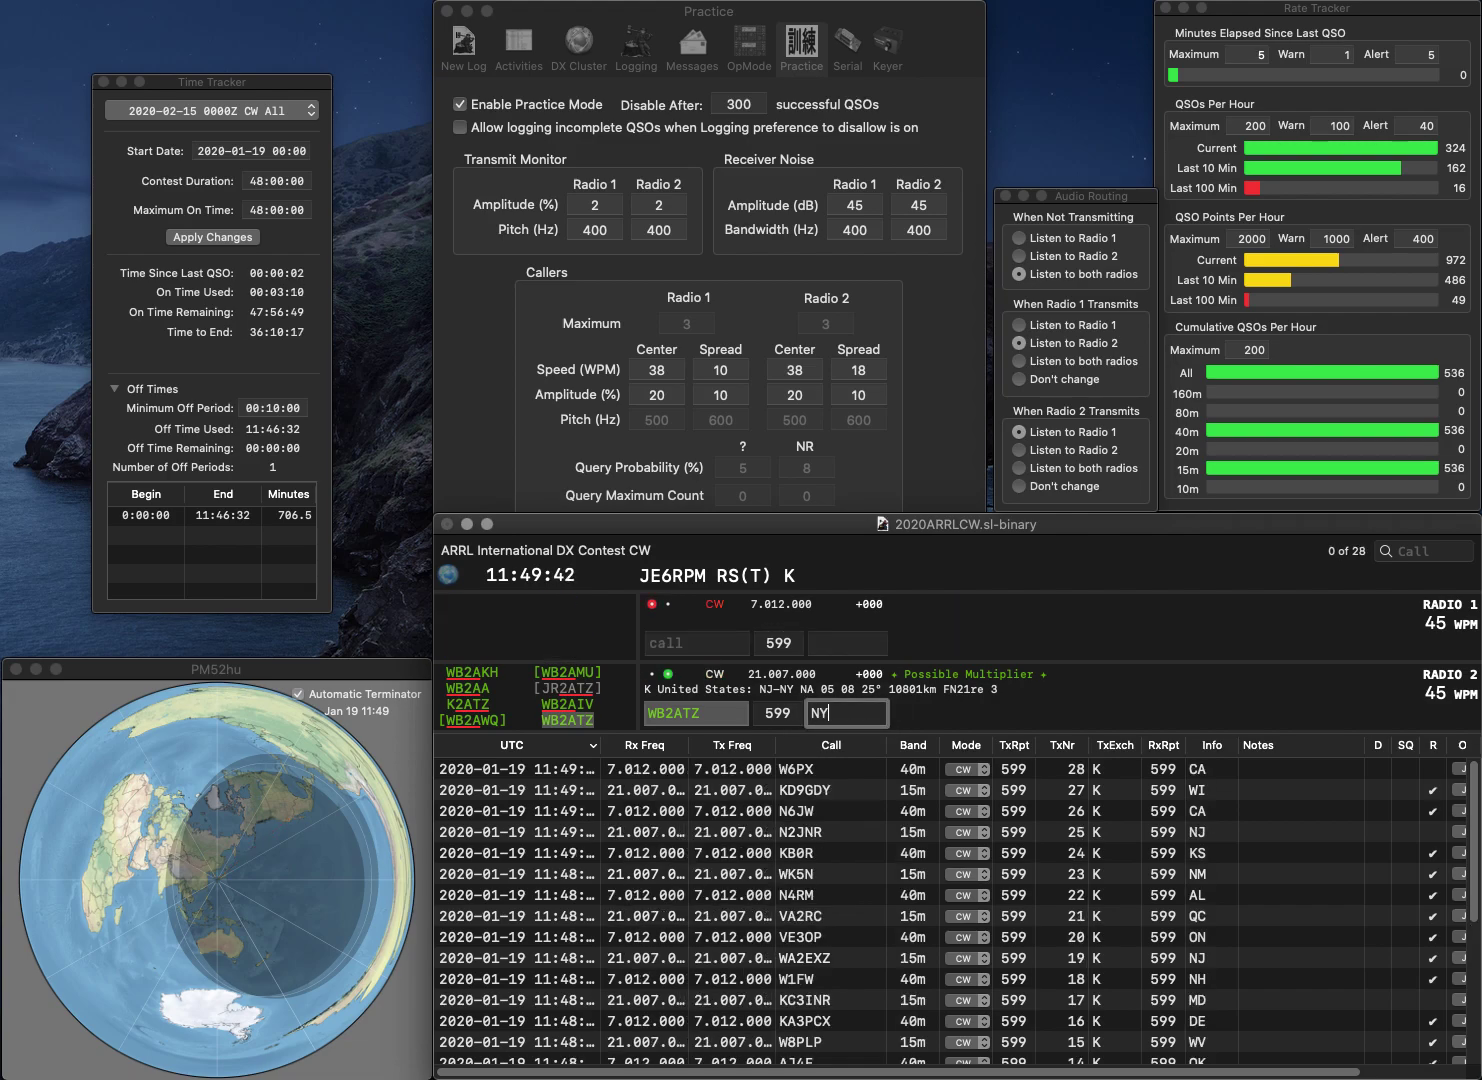
key("Return")
type("N9CIF")
left_click(694, 713)
type("AB9CN")
key("Return")
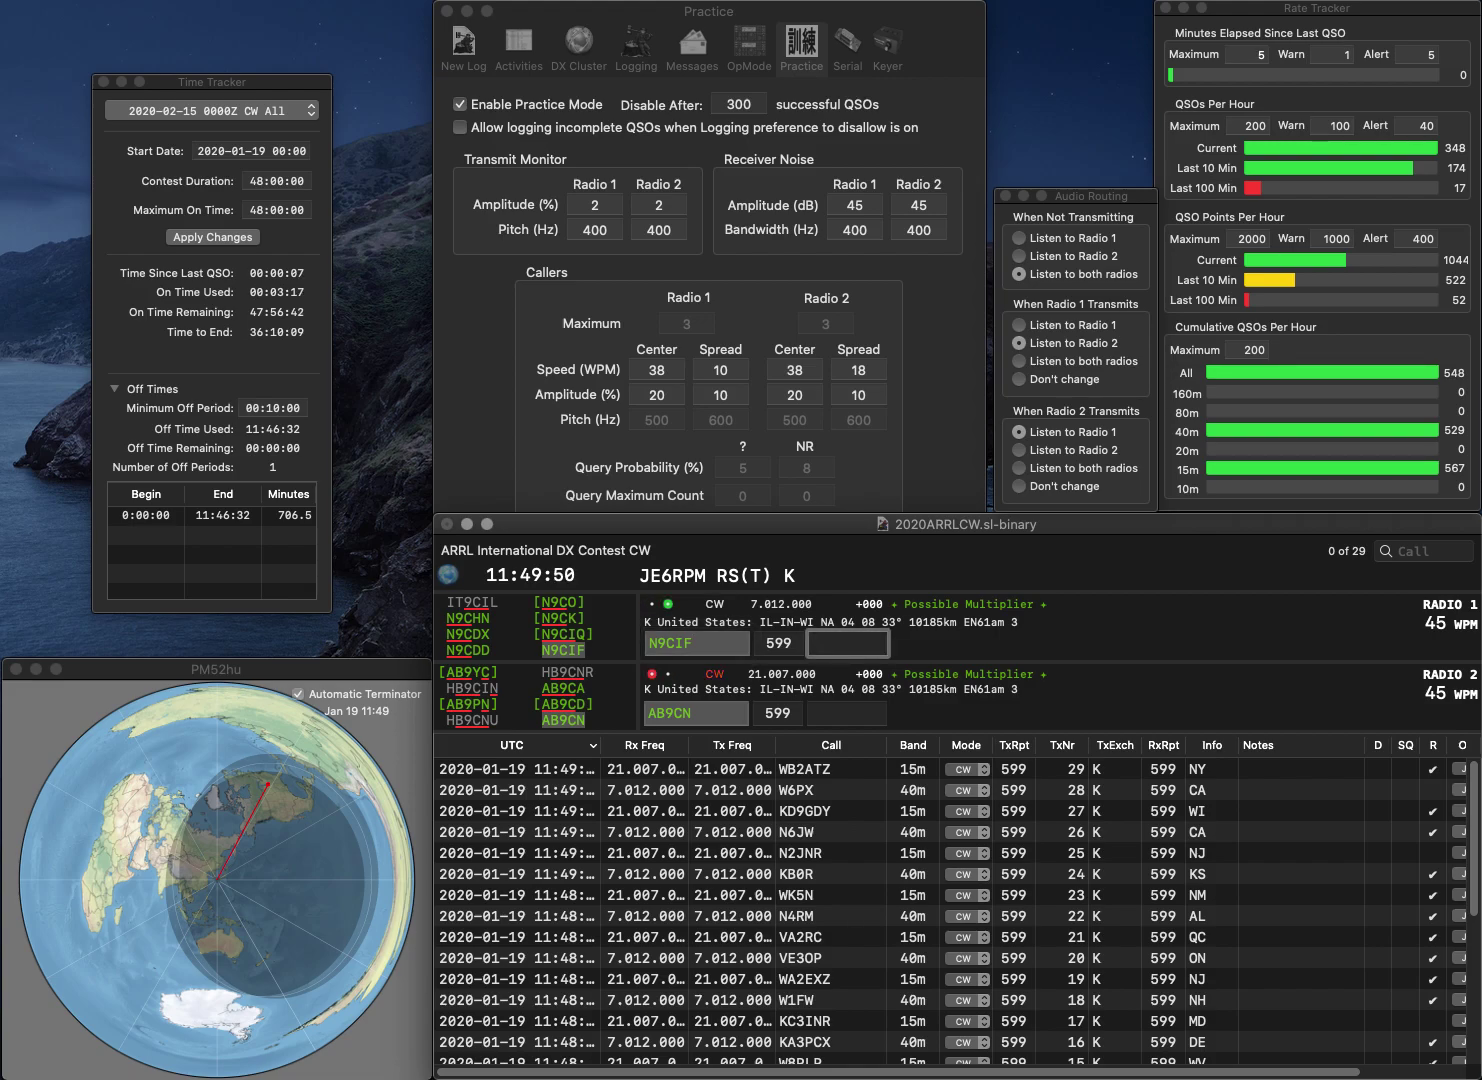
key("Return")
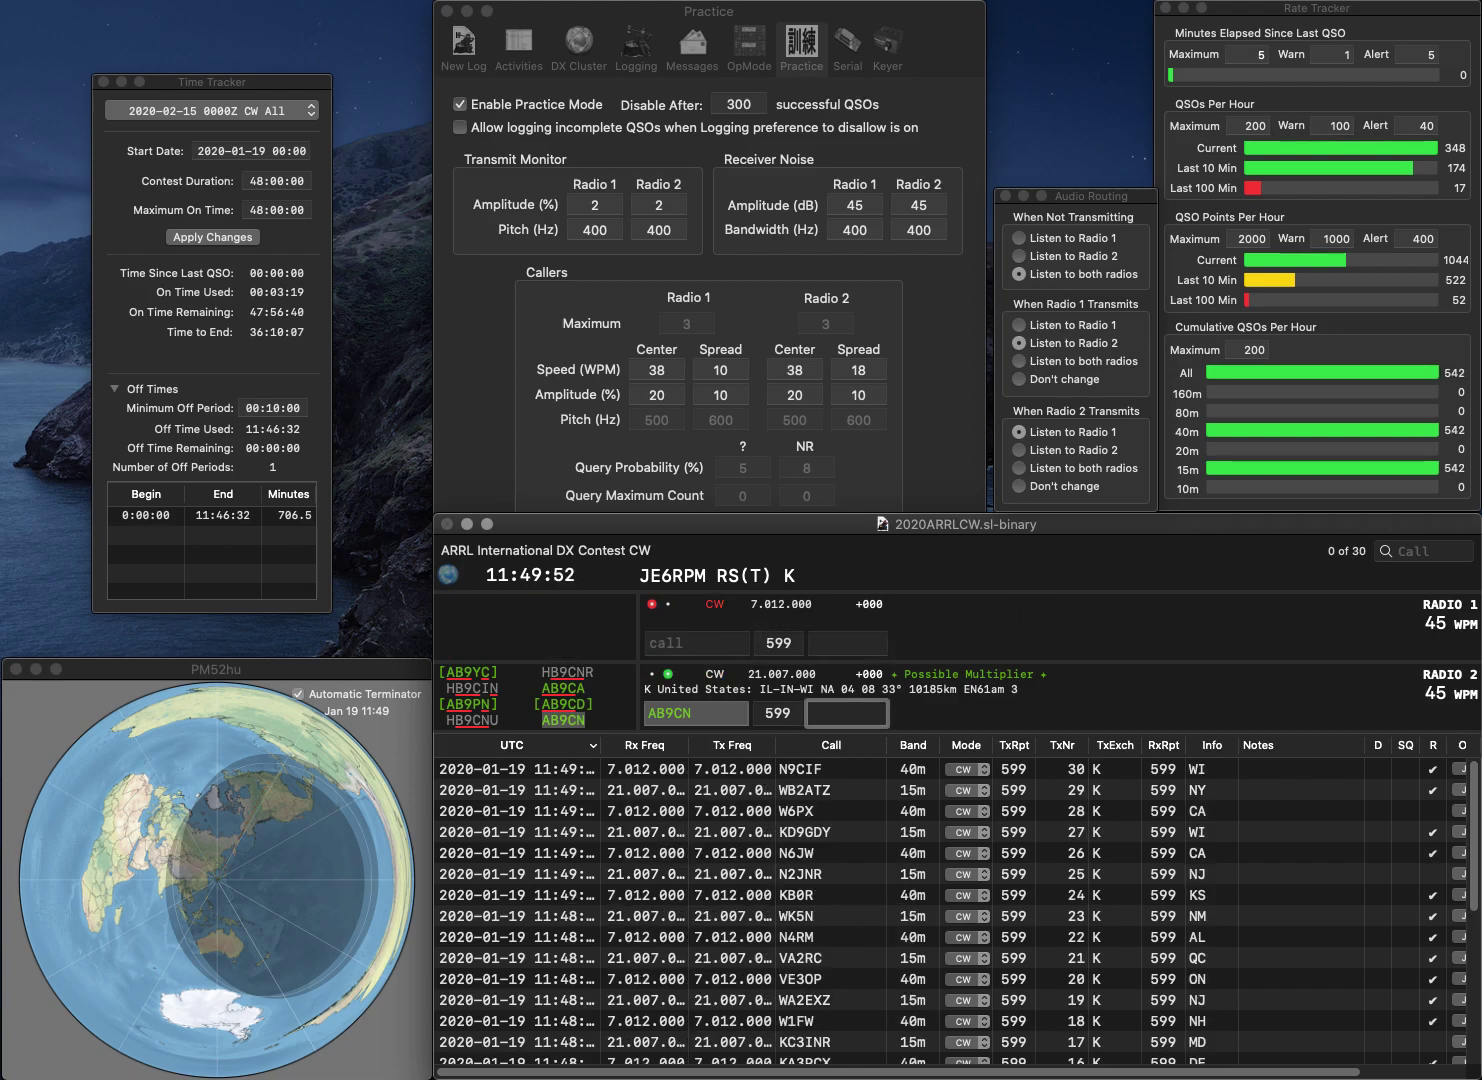
type("IL")
key("Return")
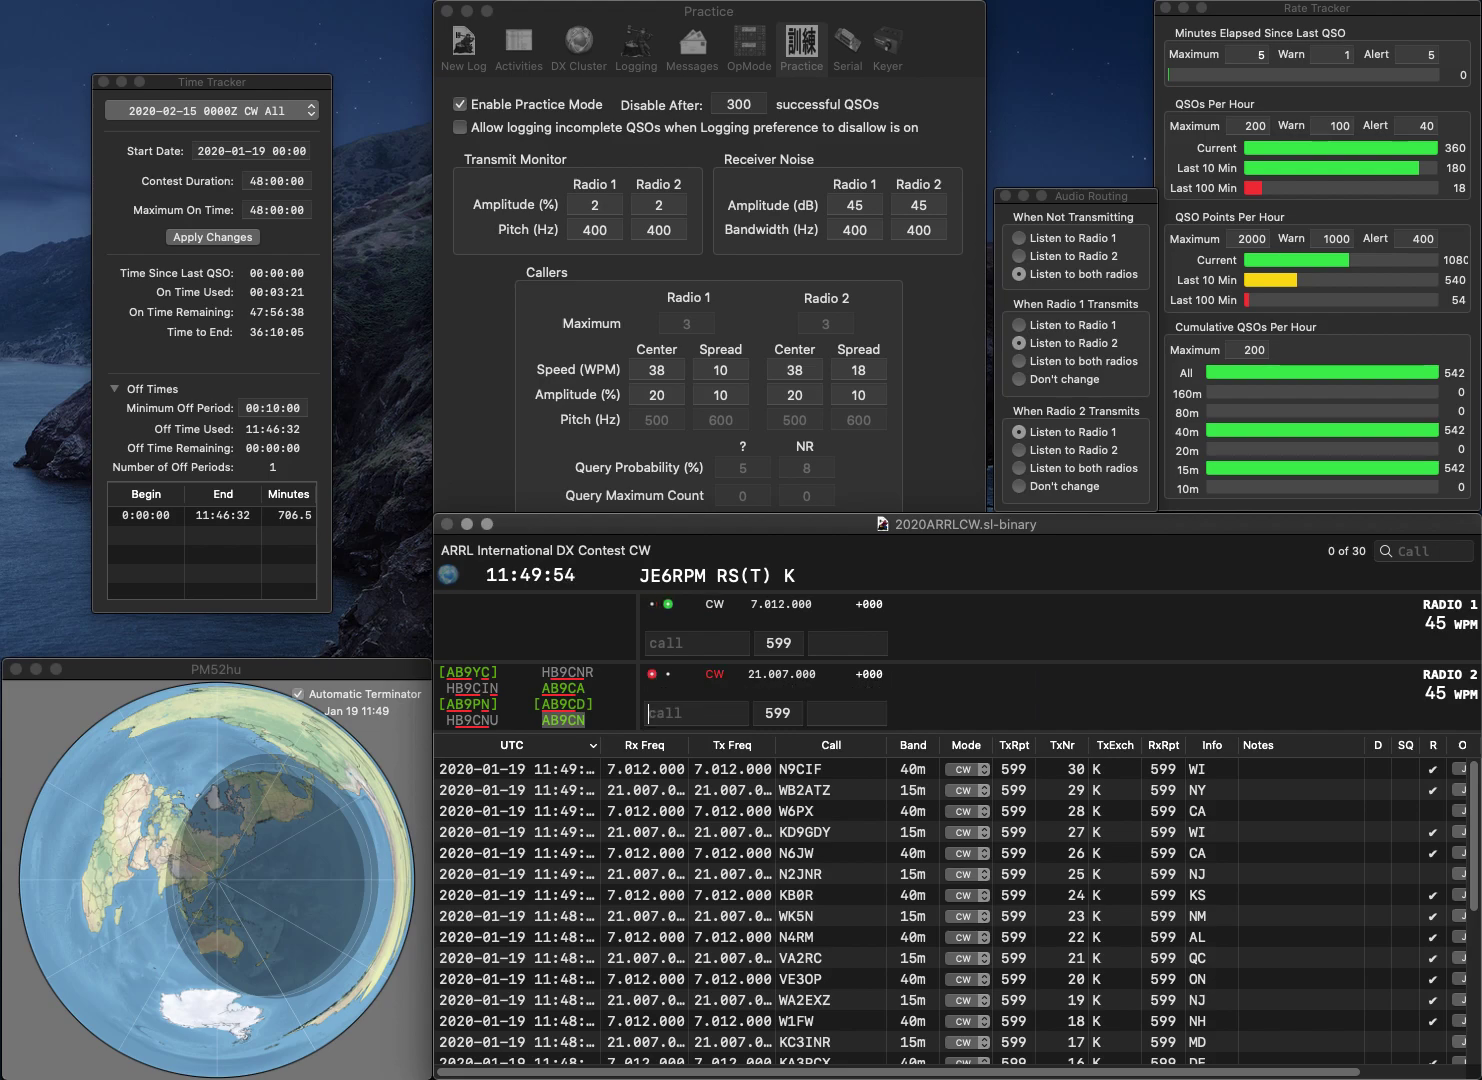
type("W2N")
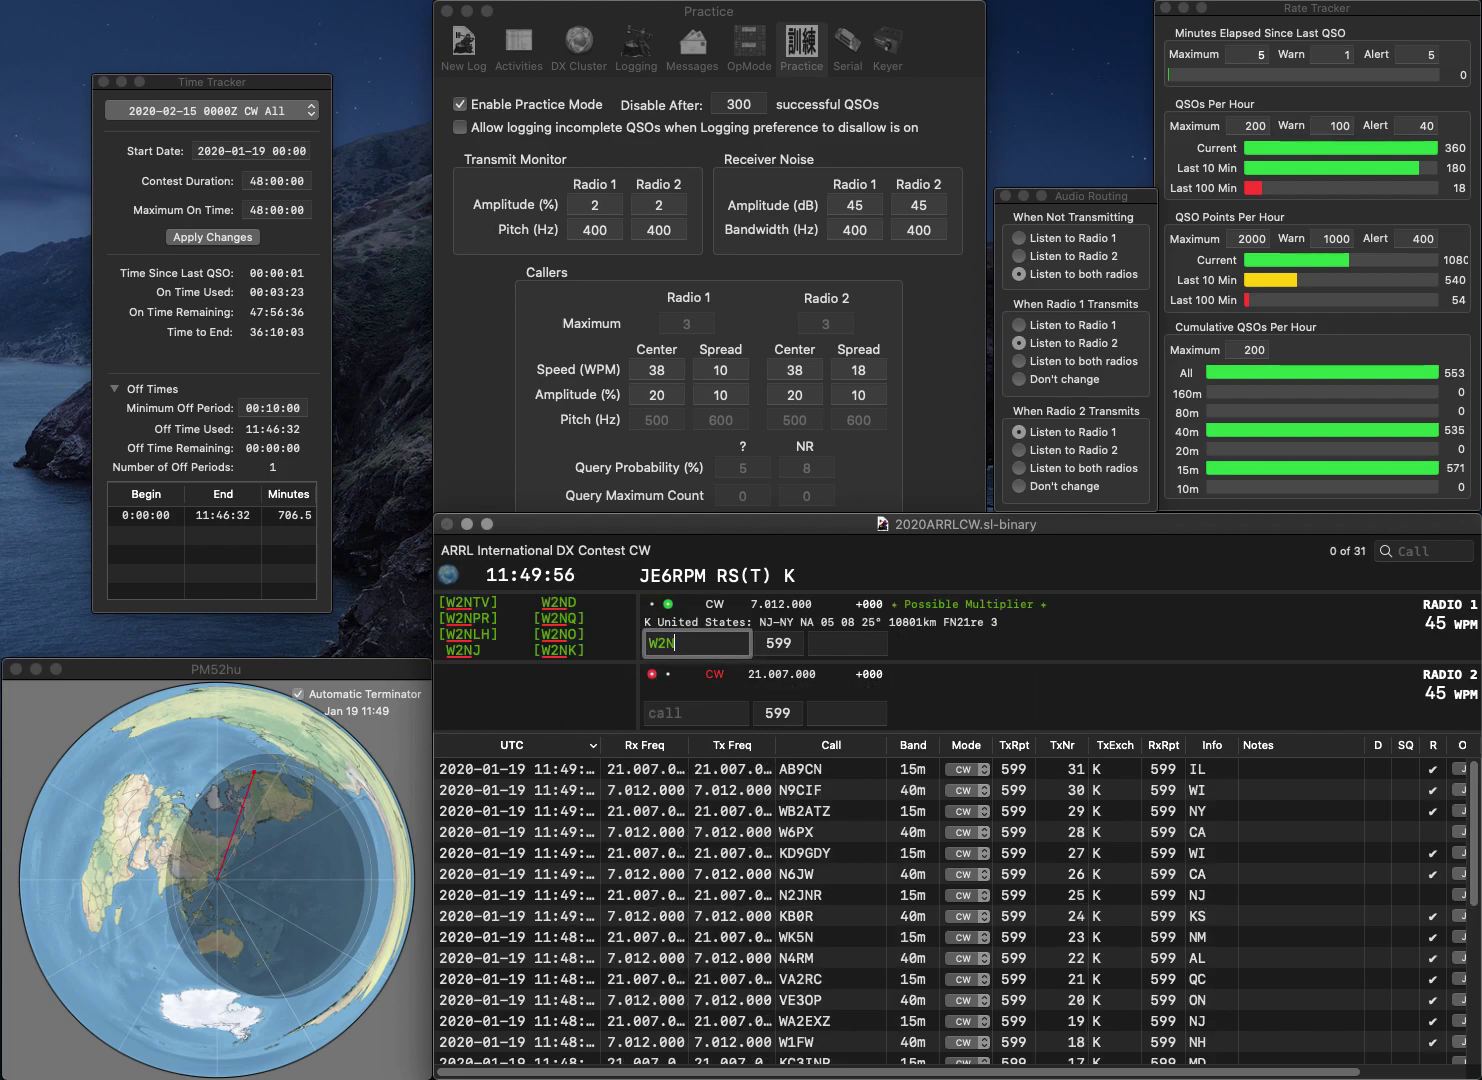
type("Q/7")
key("Return")
type("9NR")
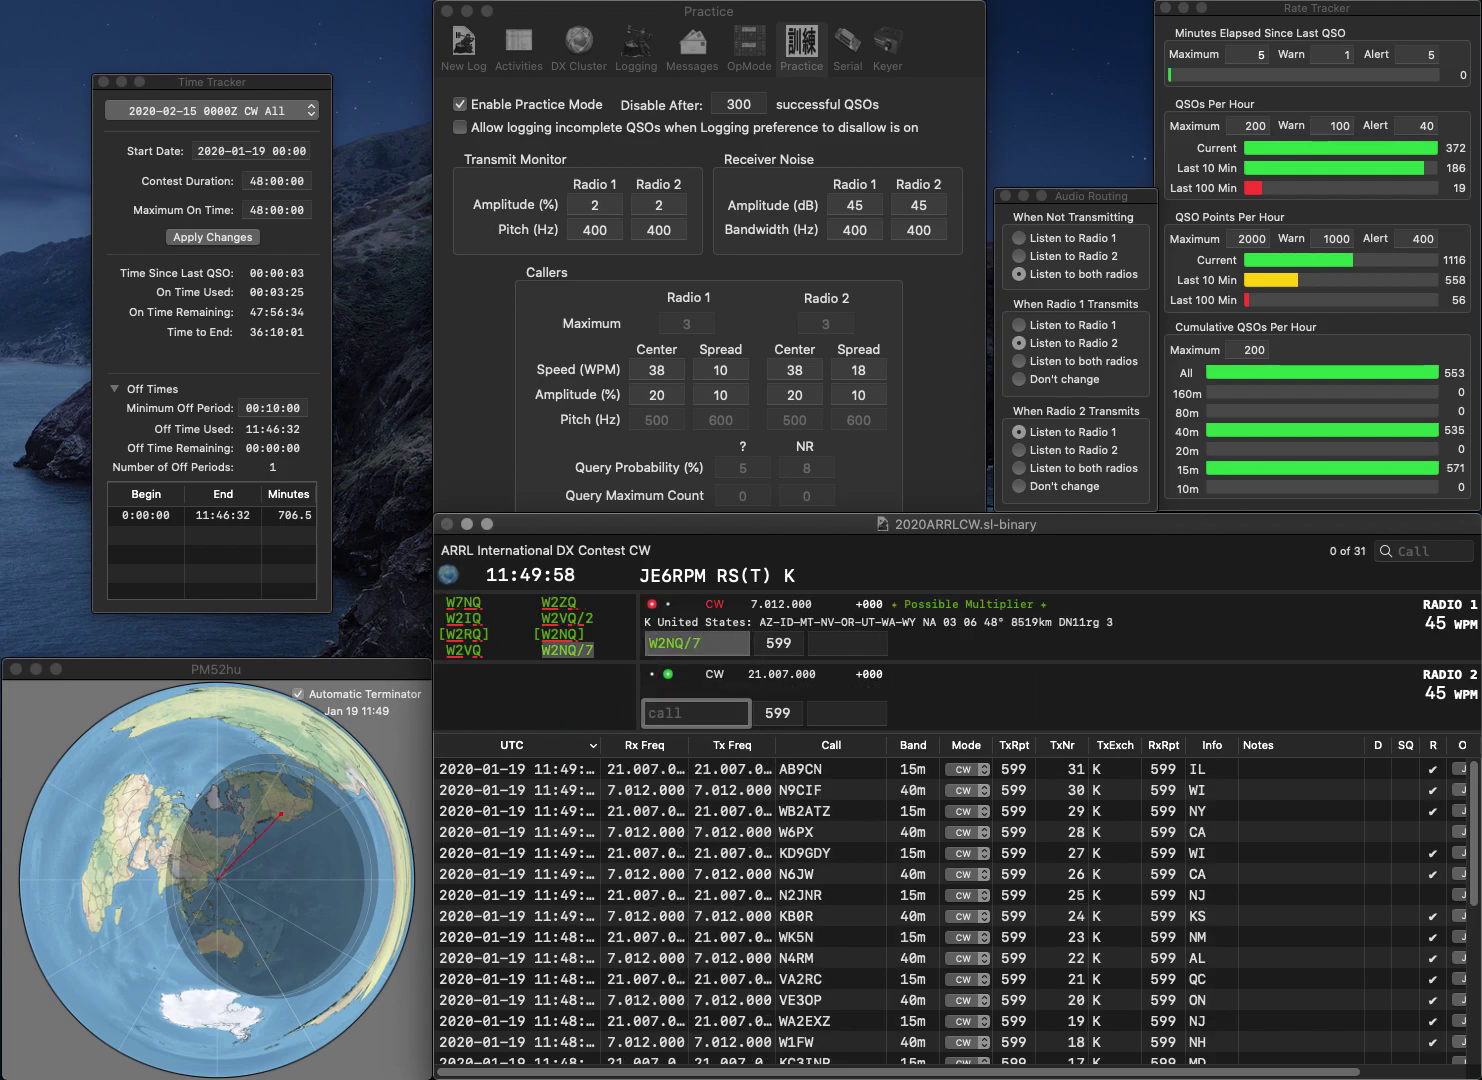
type("K9NR")
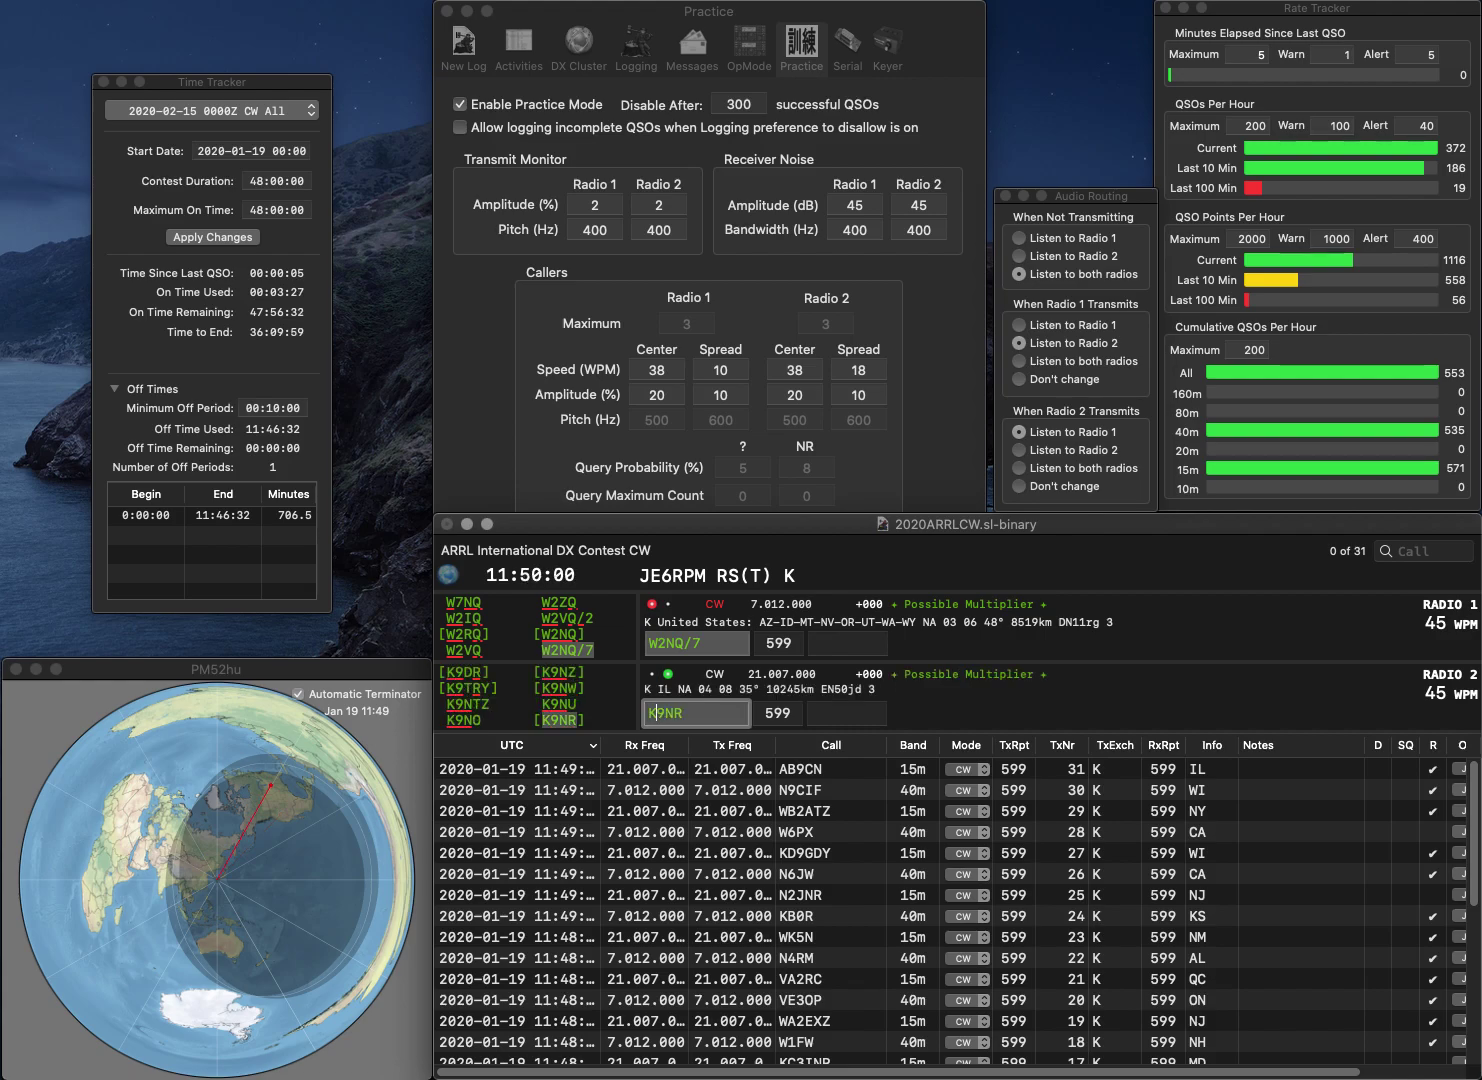
key("Return")
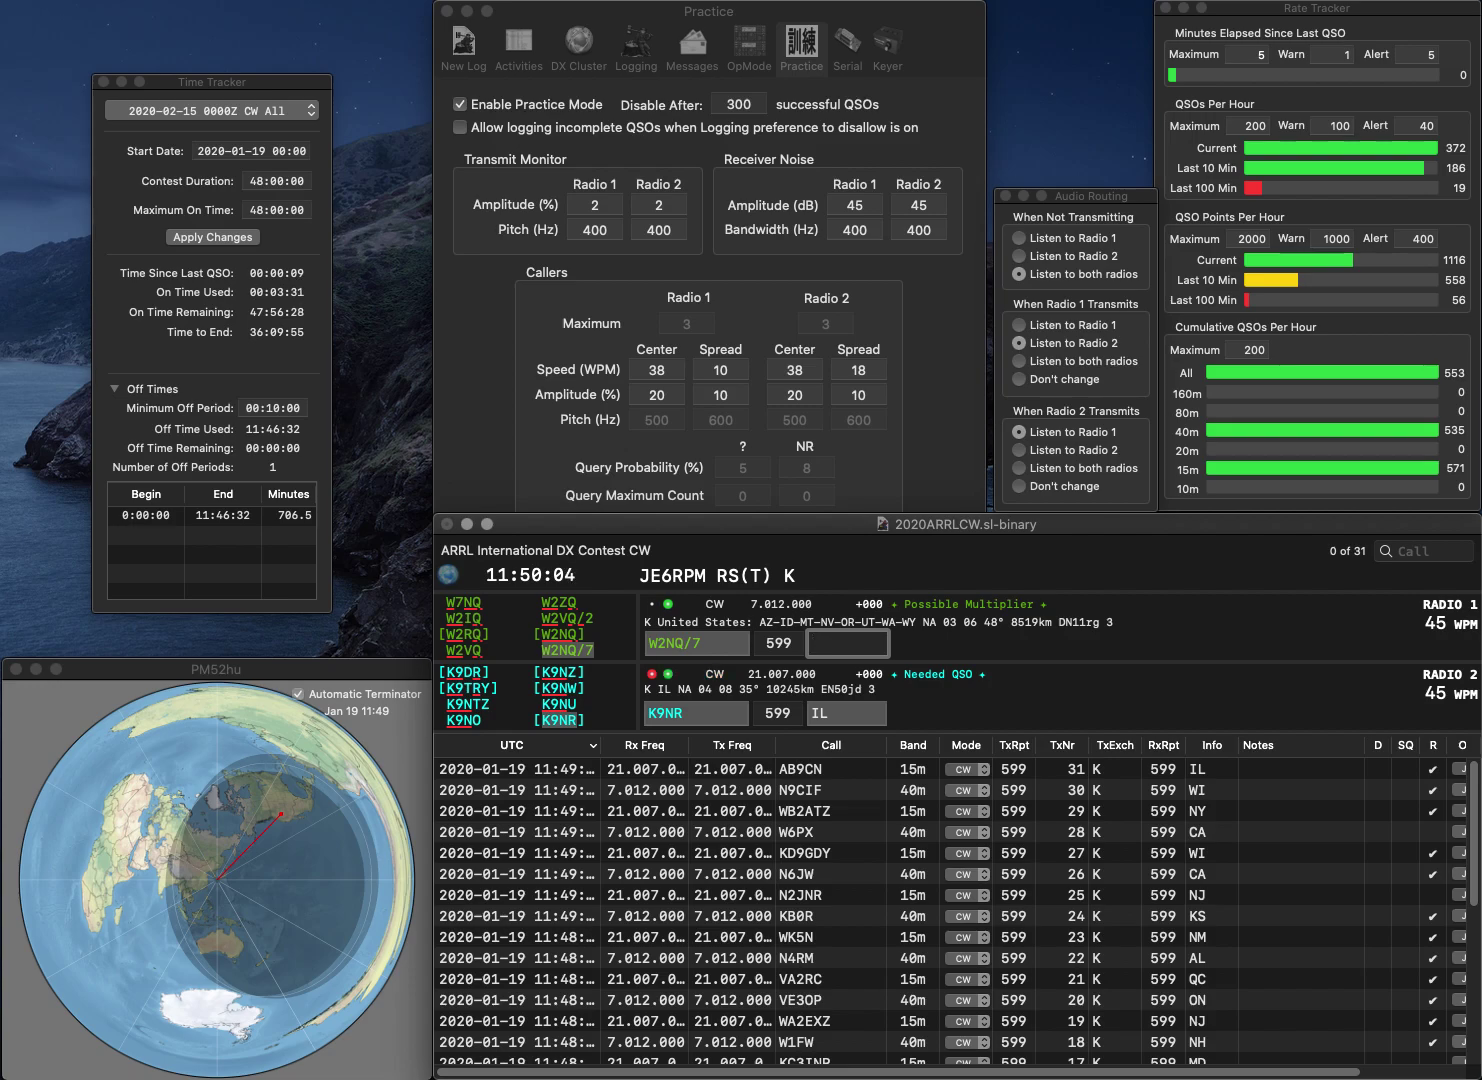
- Log K9NR on Radio 2 with exchange IL and W2NQ/7 on Radio 1 with exchange MT
key("Return")
key("Return")
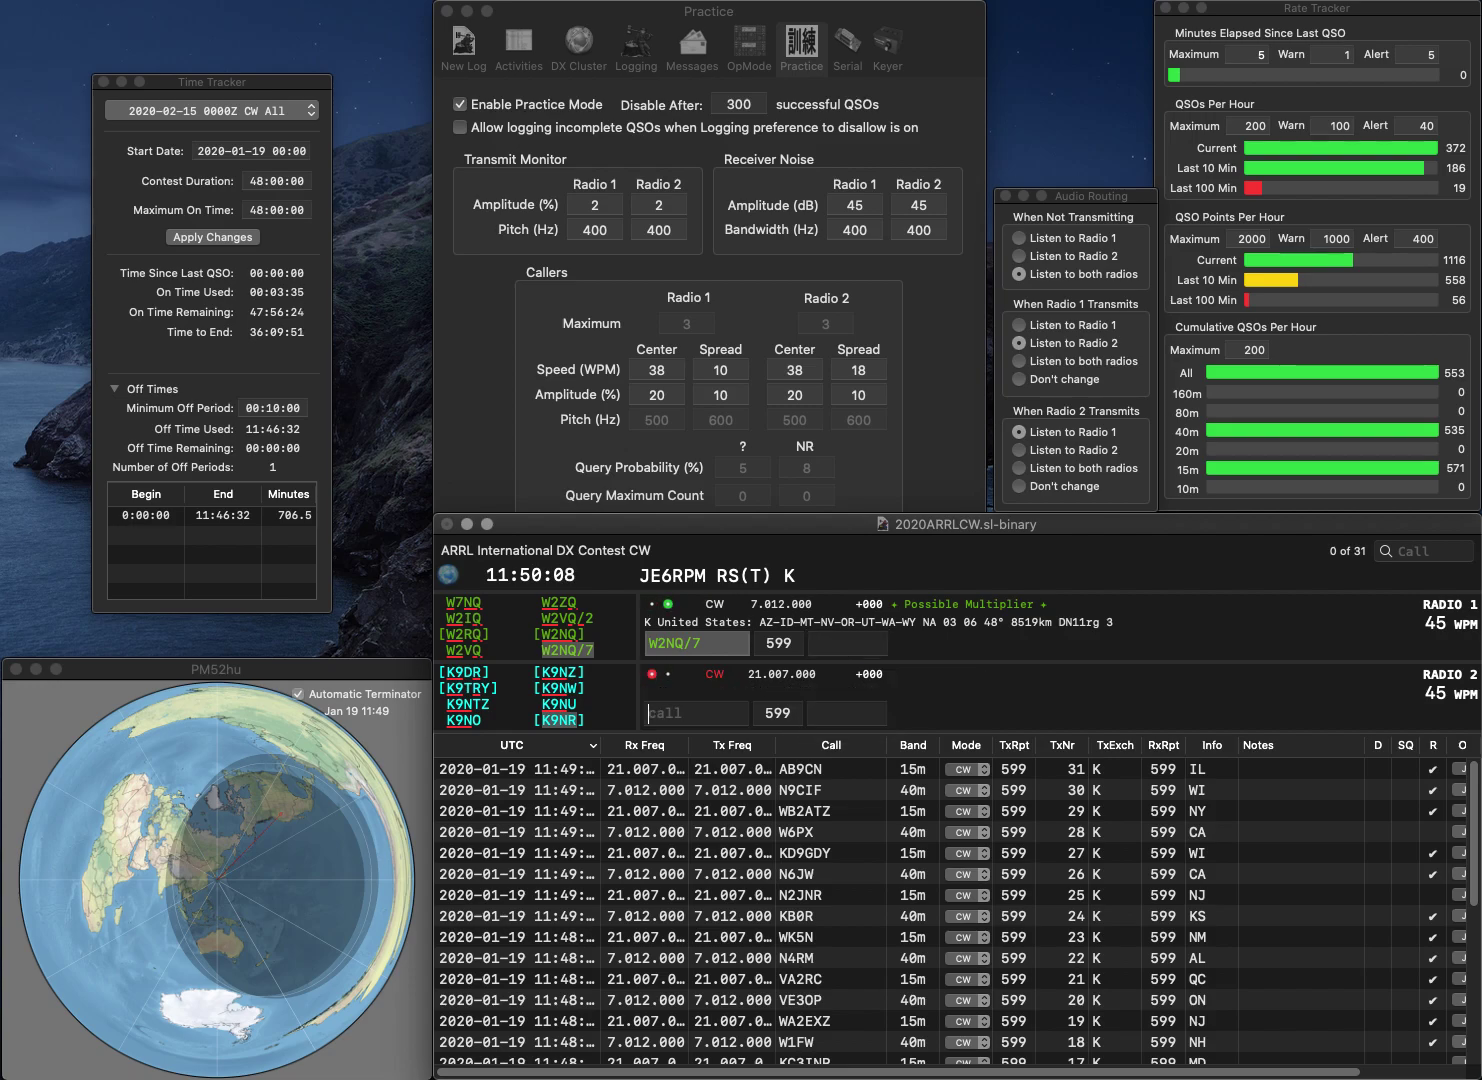
type("MT")
key("Return")
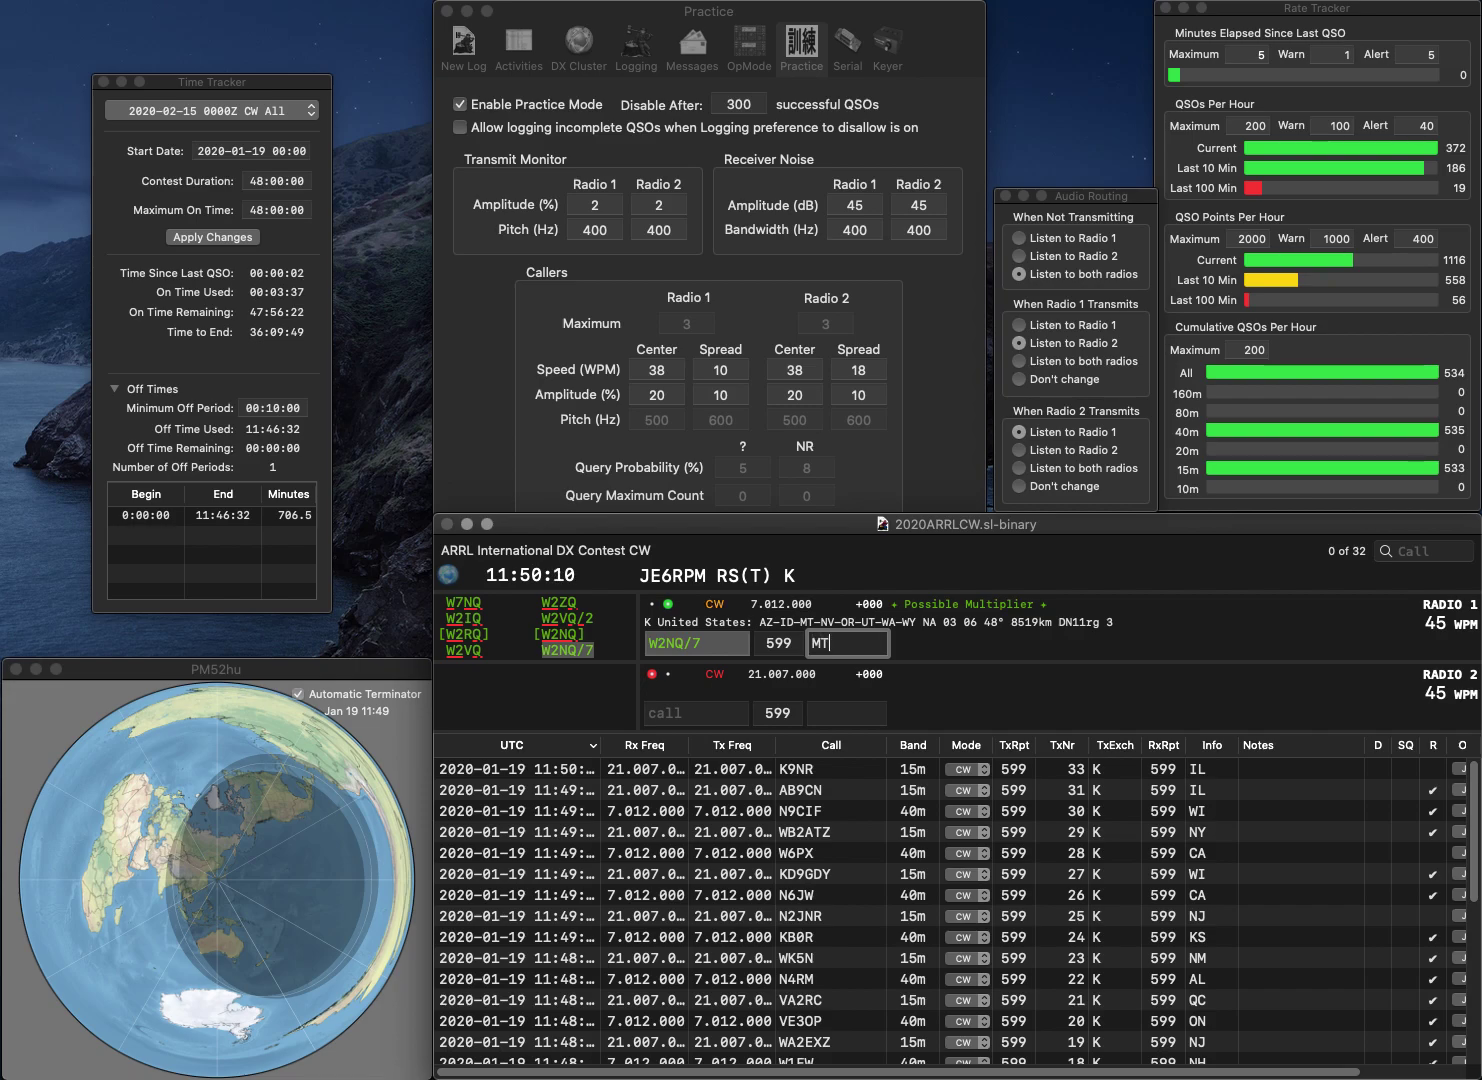
type("WA6")
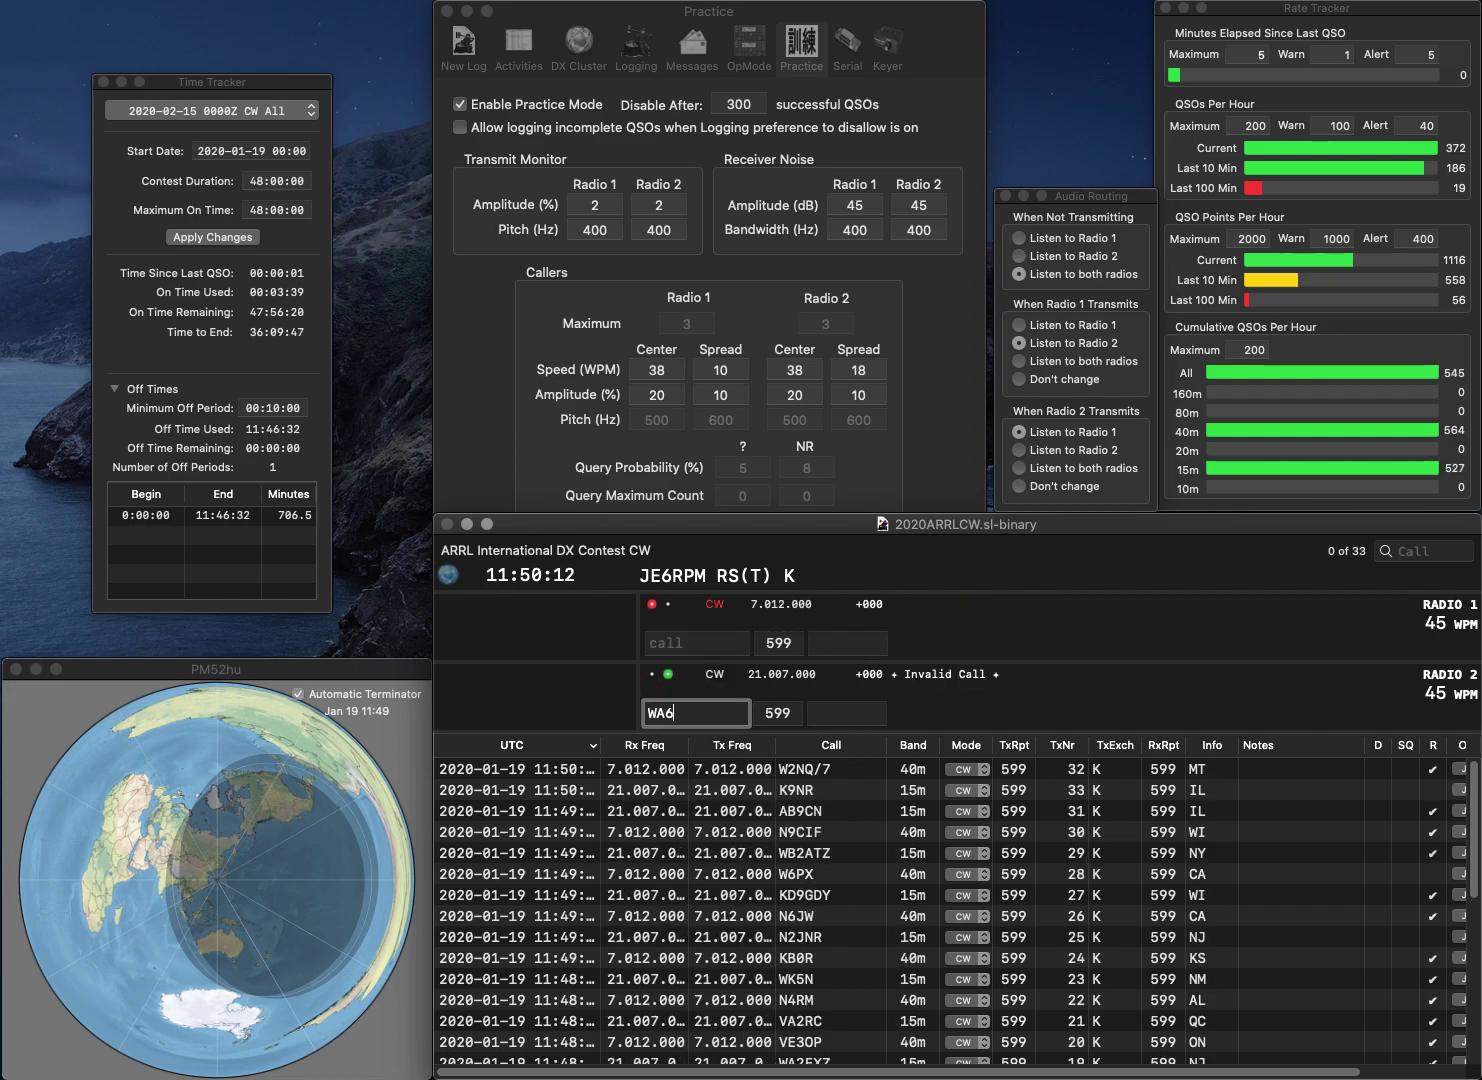
type("SUZ")
key("Return")
type("WB9FMR")
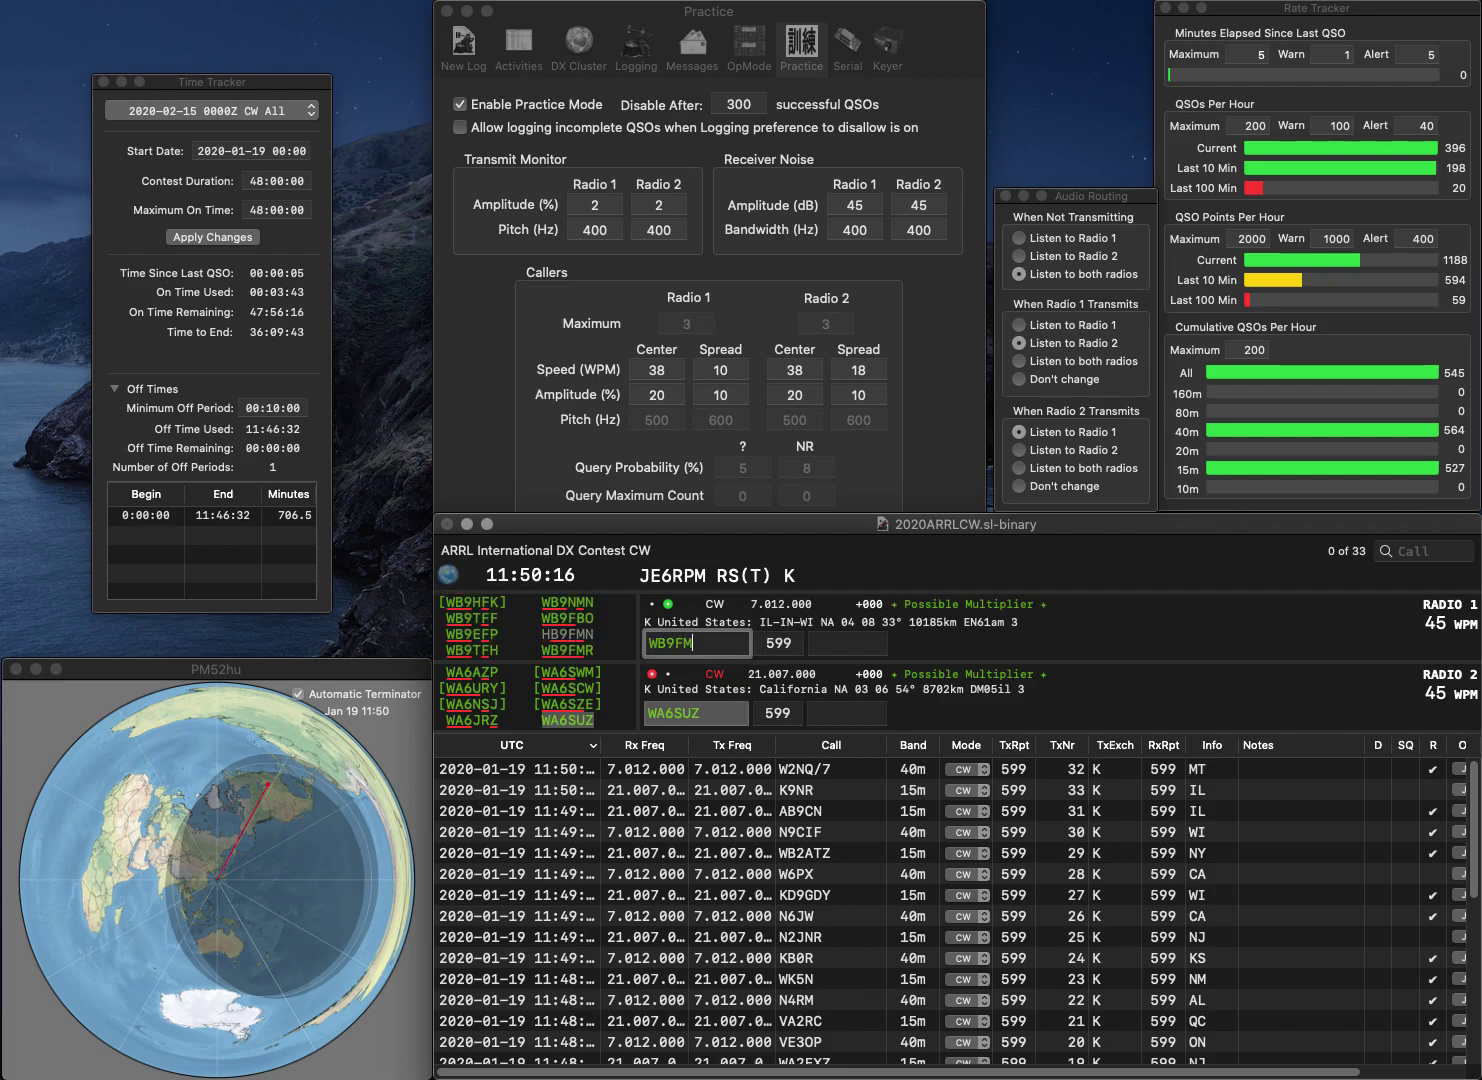
key("Return")
type("C")
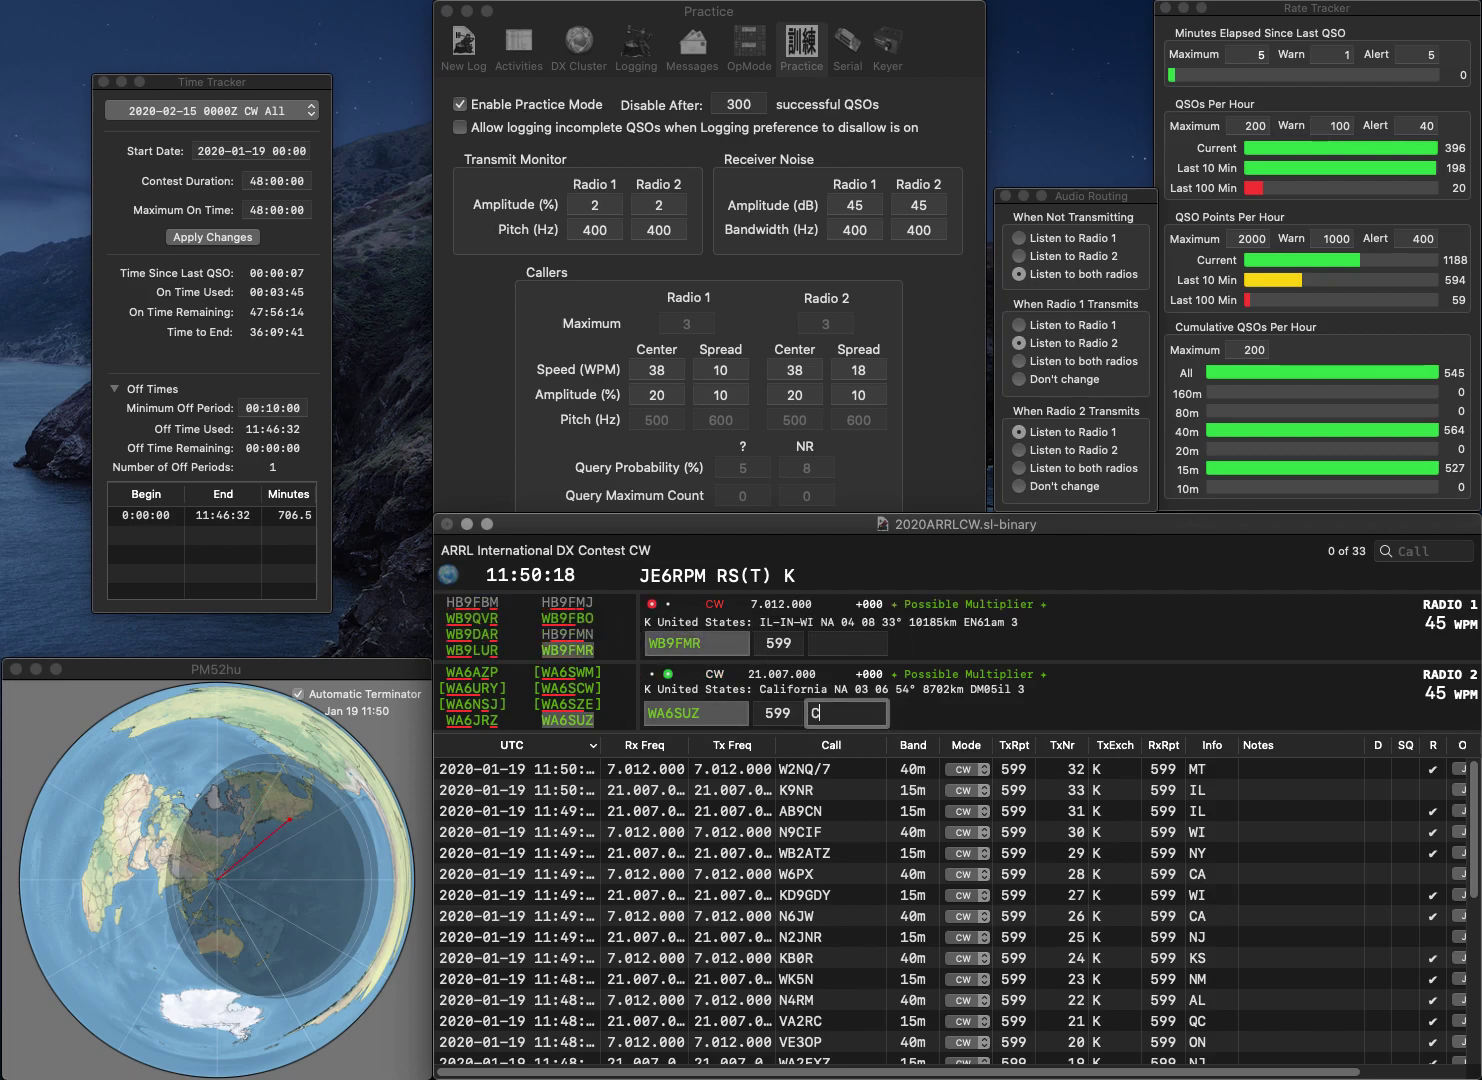
type("A")
key("Return")
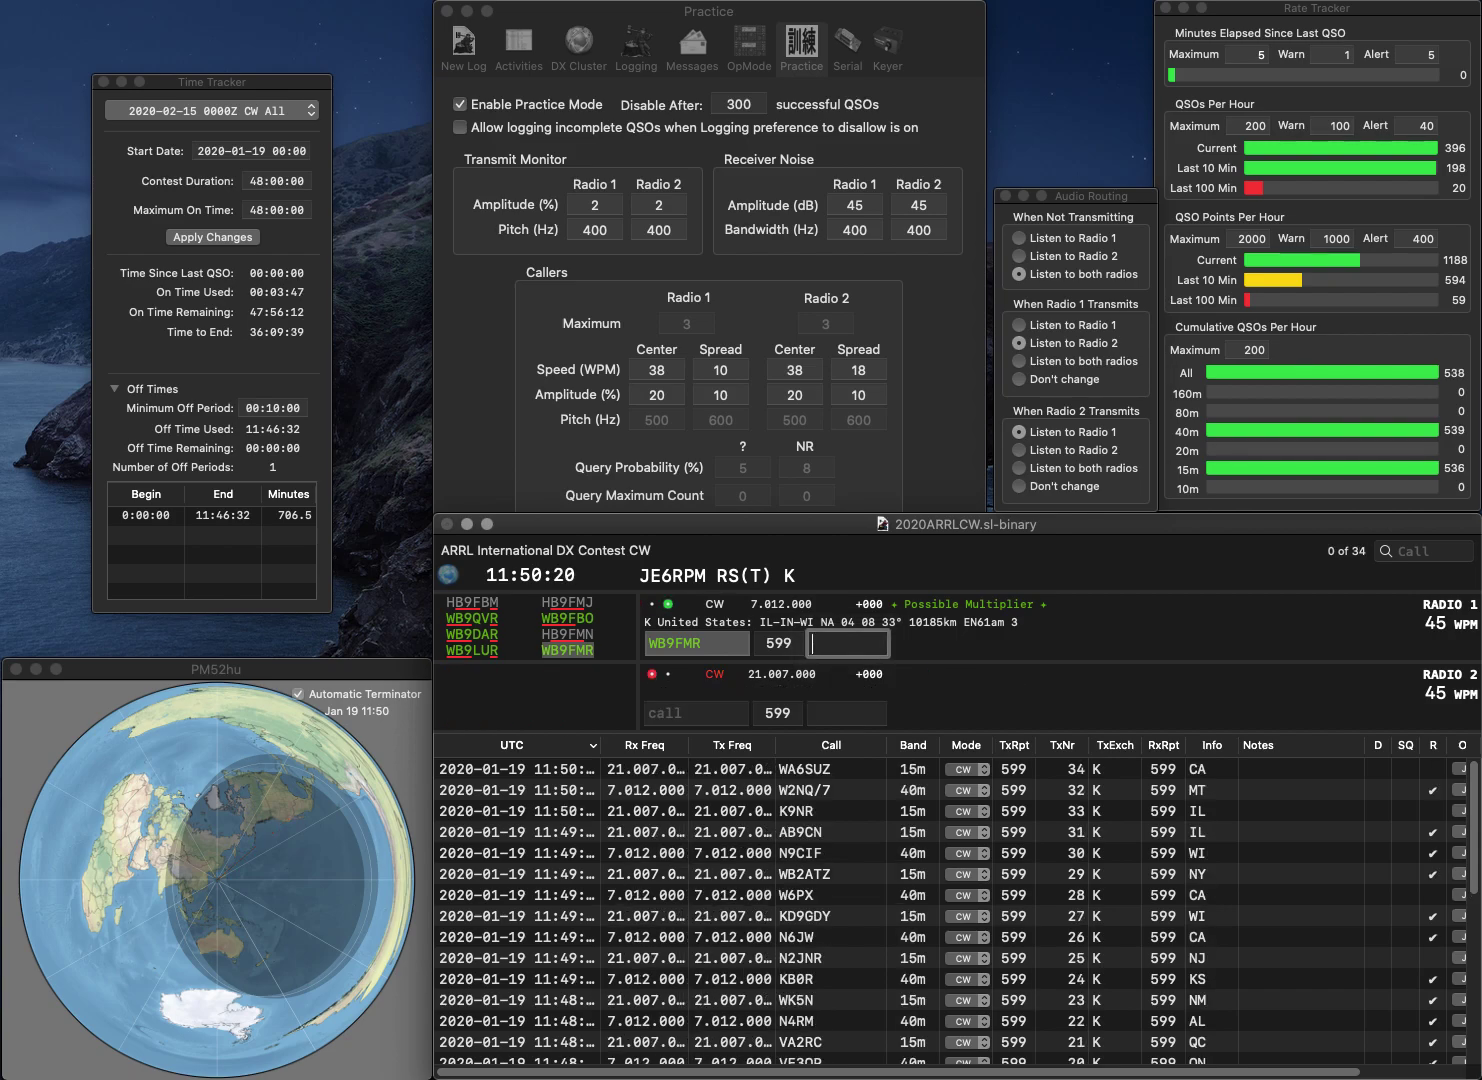
type("WI")
key("Return")
type("AI")
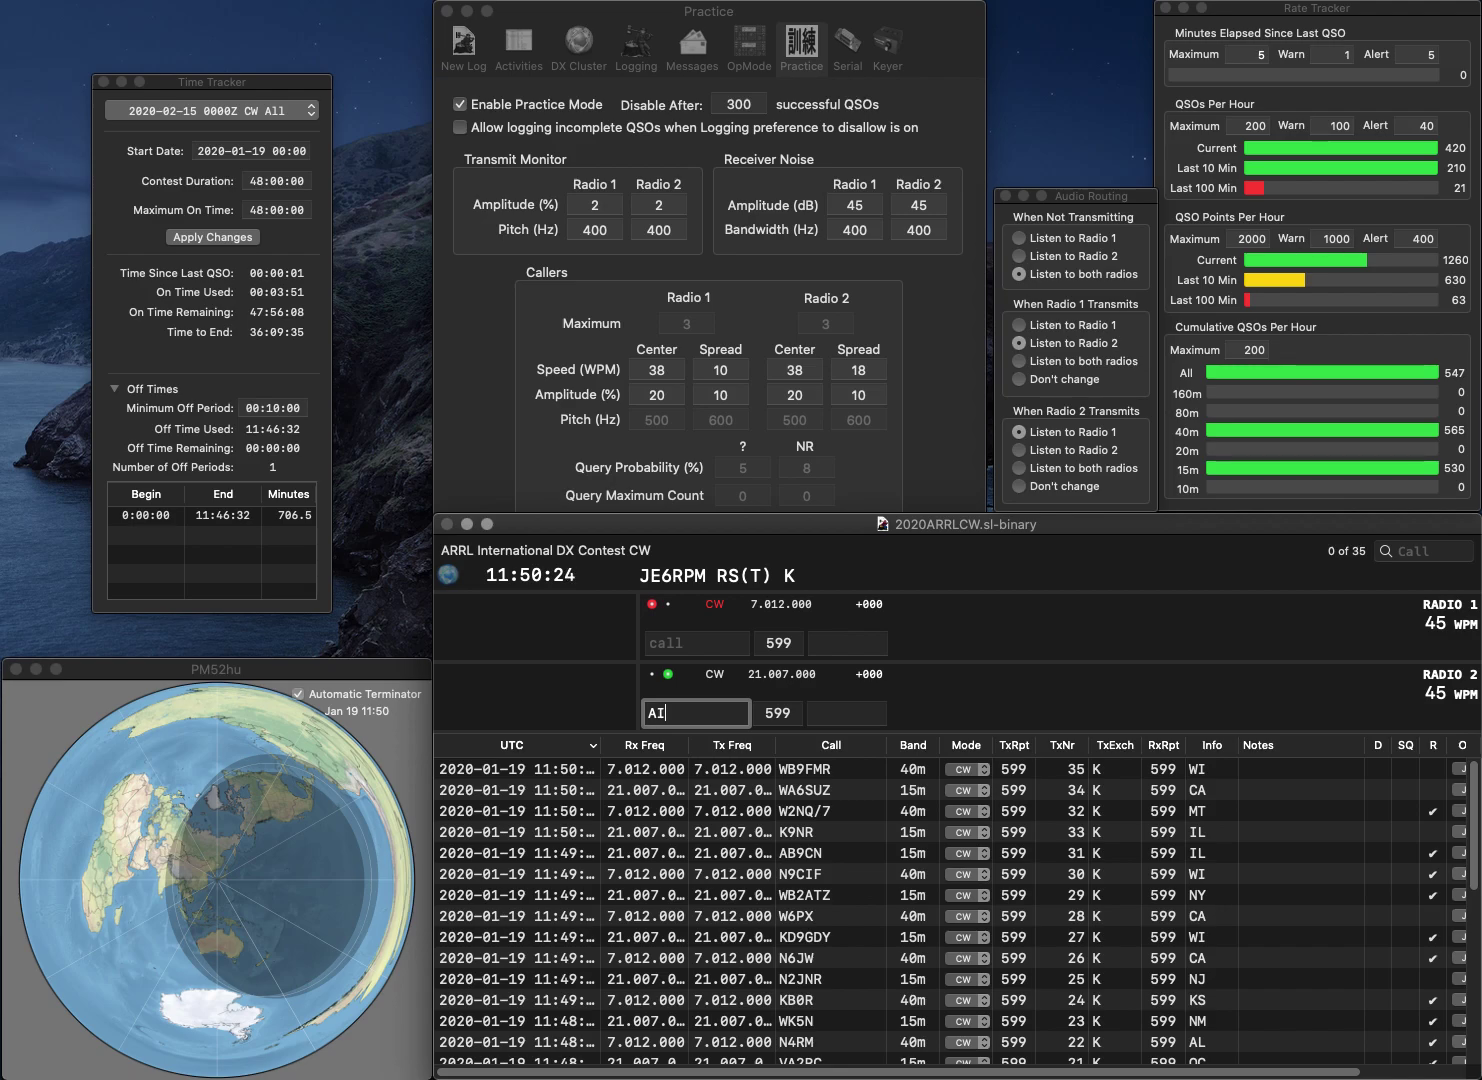
type("3UN")
key("Return")
type("KJ4LPI")
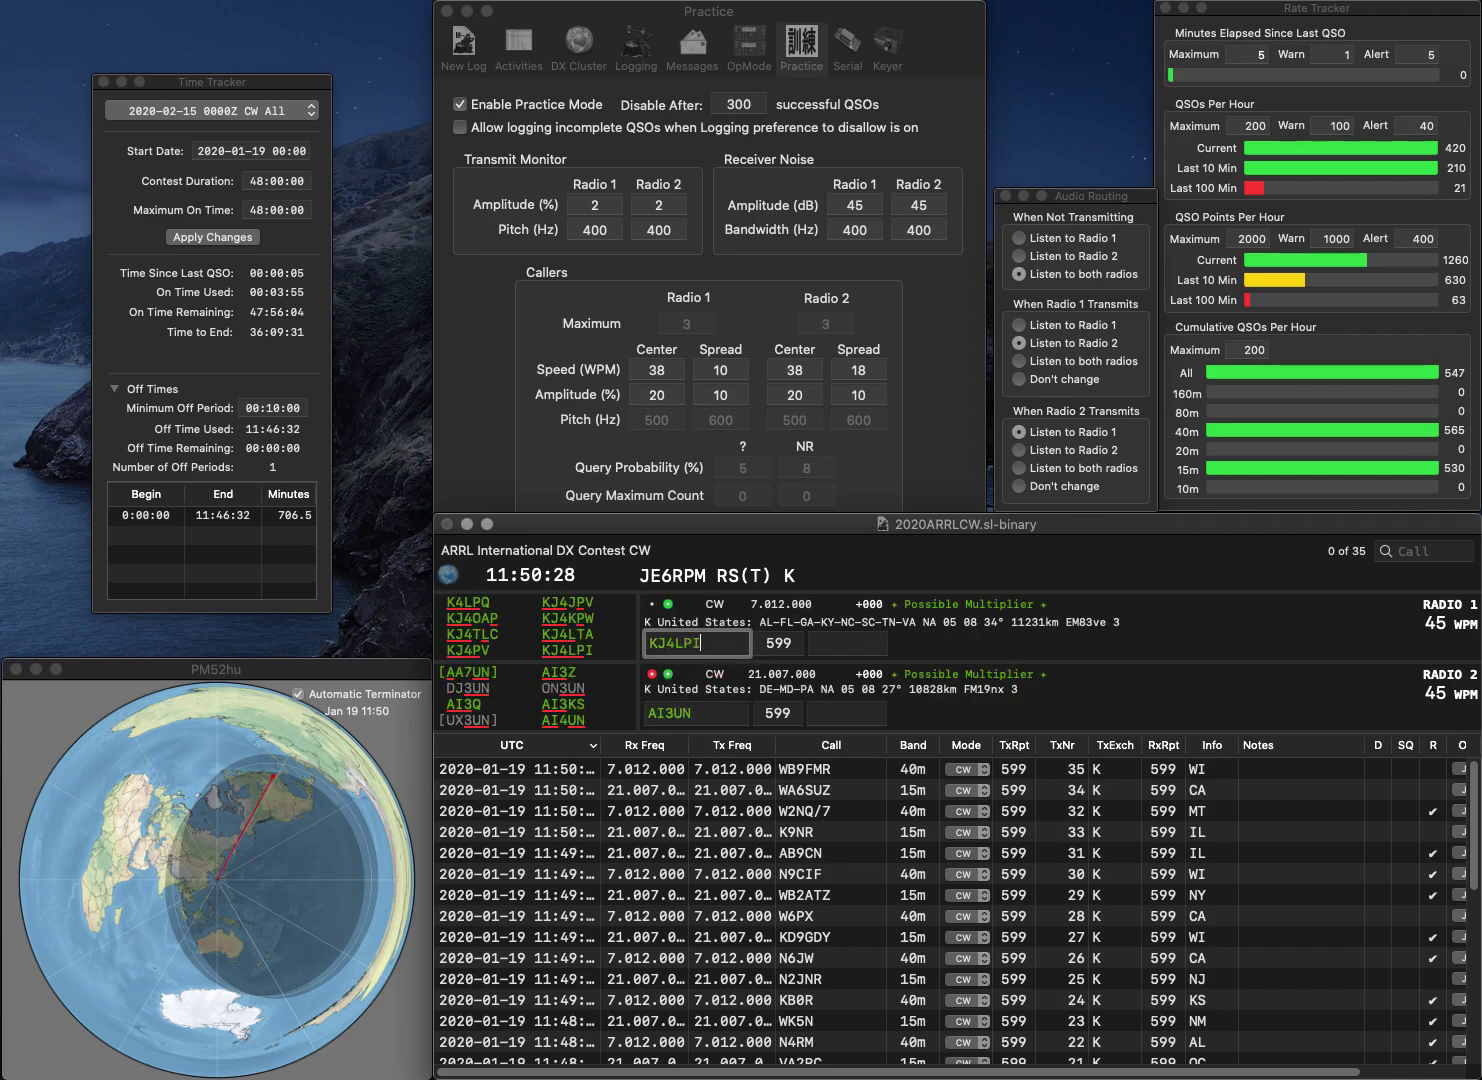
key("Return")
key("BackSpace")
type("4")
key("Return")
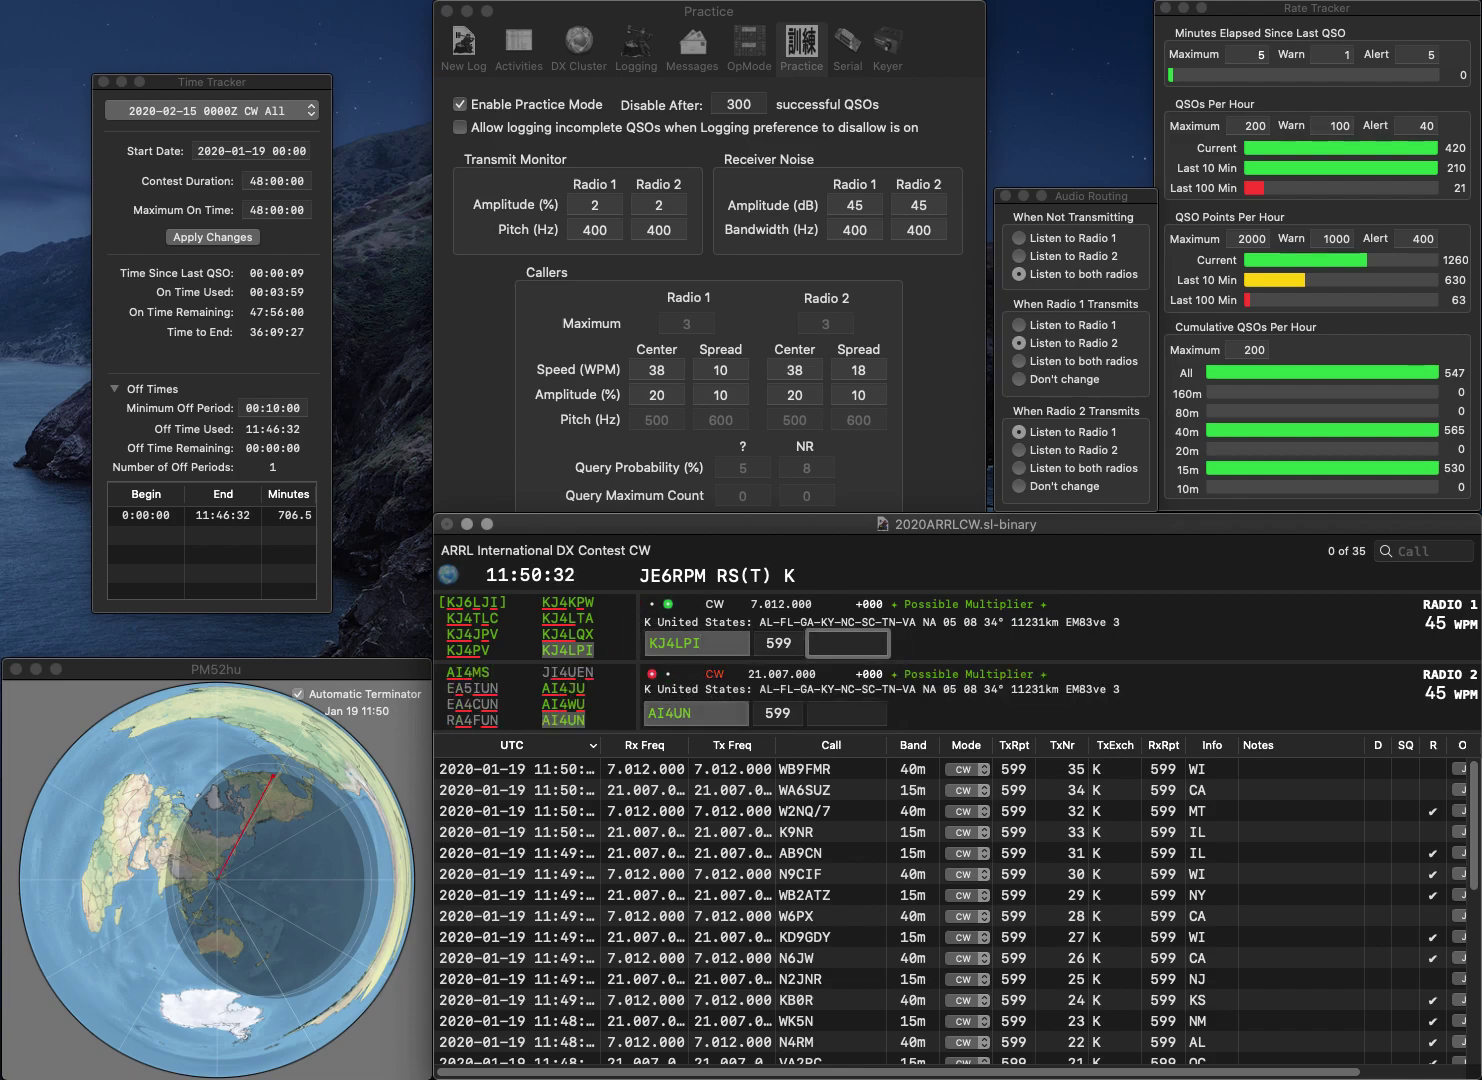
type("TN")
key("Return")
type("NC")
key("Return")
type("K0INN")
key("Return")
type("E6")
type("TR")
type("P")
key("Left")
key("Left")
key("Left")
key("BackSpace")
type("VE6")
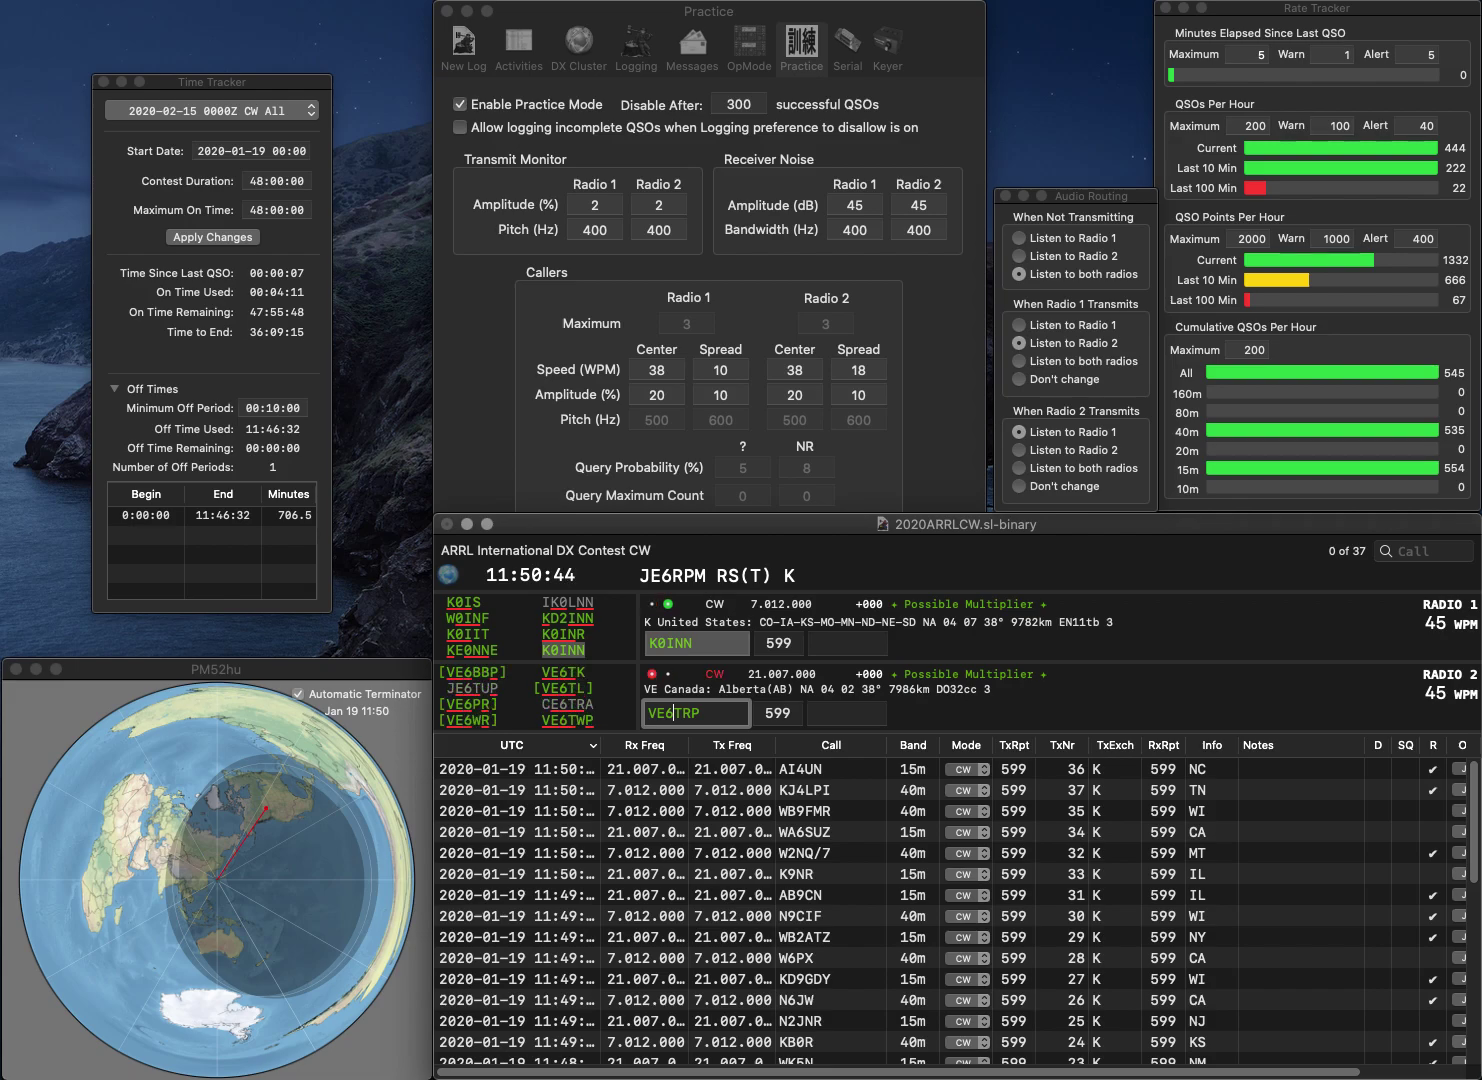
key("Return")
key("space")
type("ND")
key("Return")
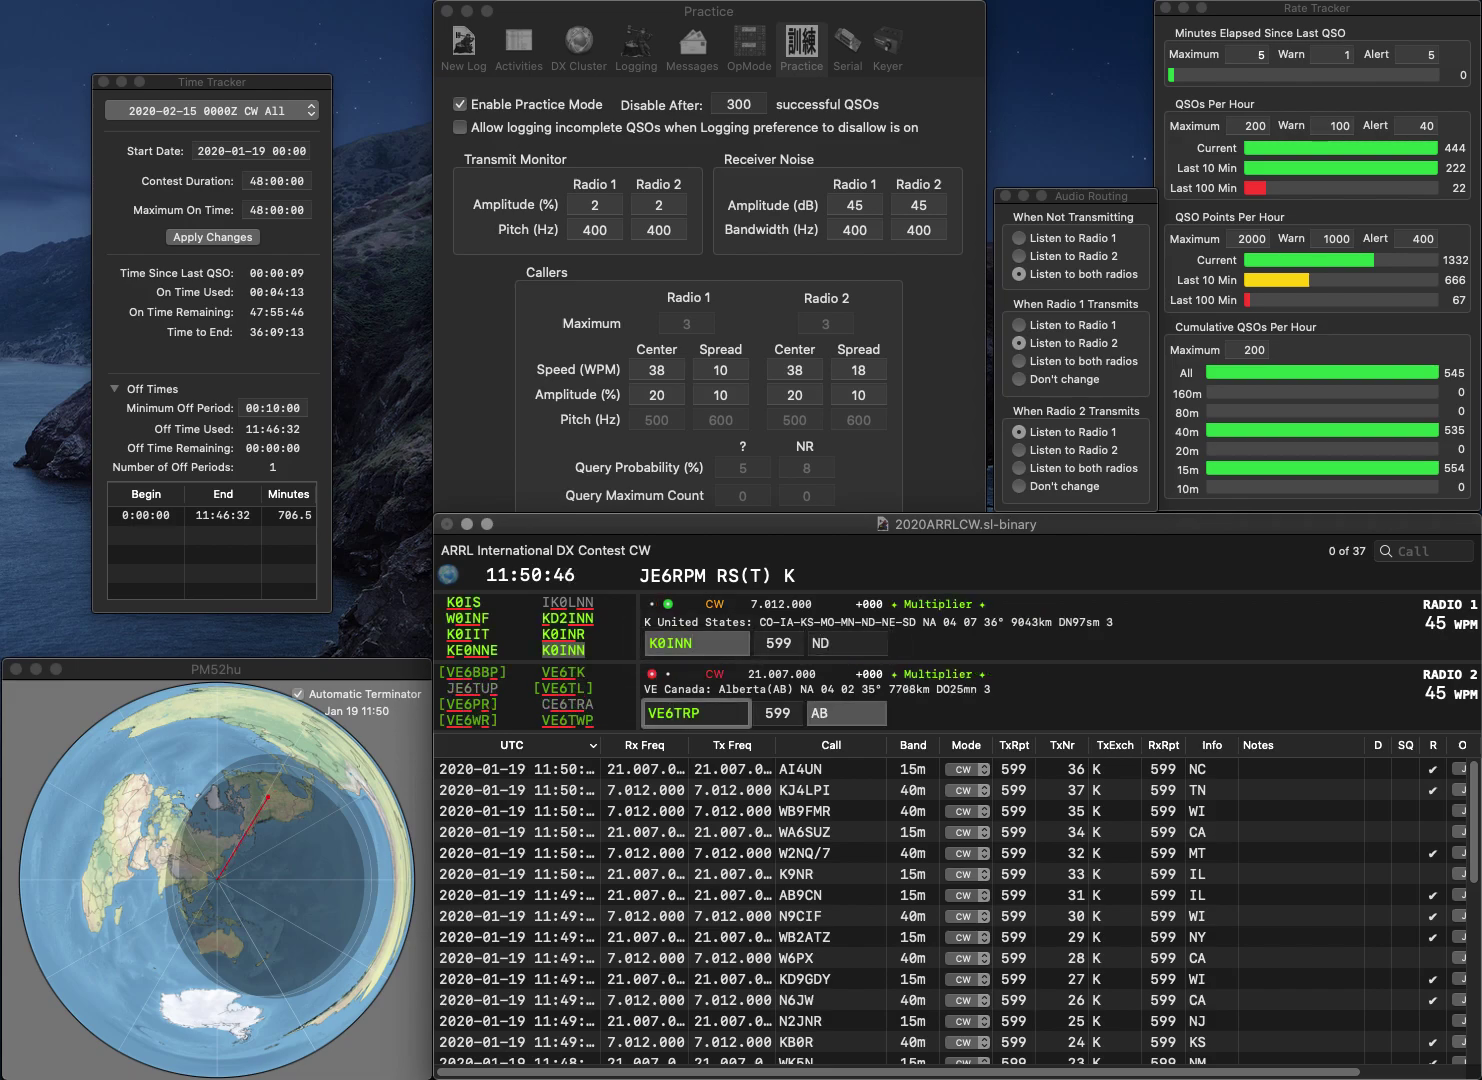
- Correct the Radio 2 call to VE6TWP and log it with exchange AB
key("Right")
key("Right")
key("BackSpace")
type("W")
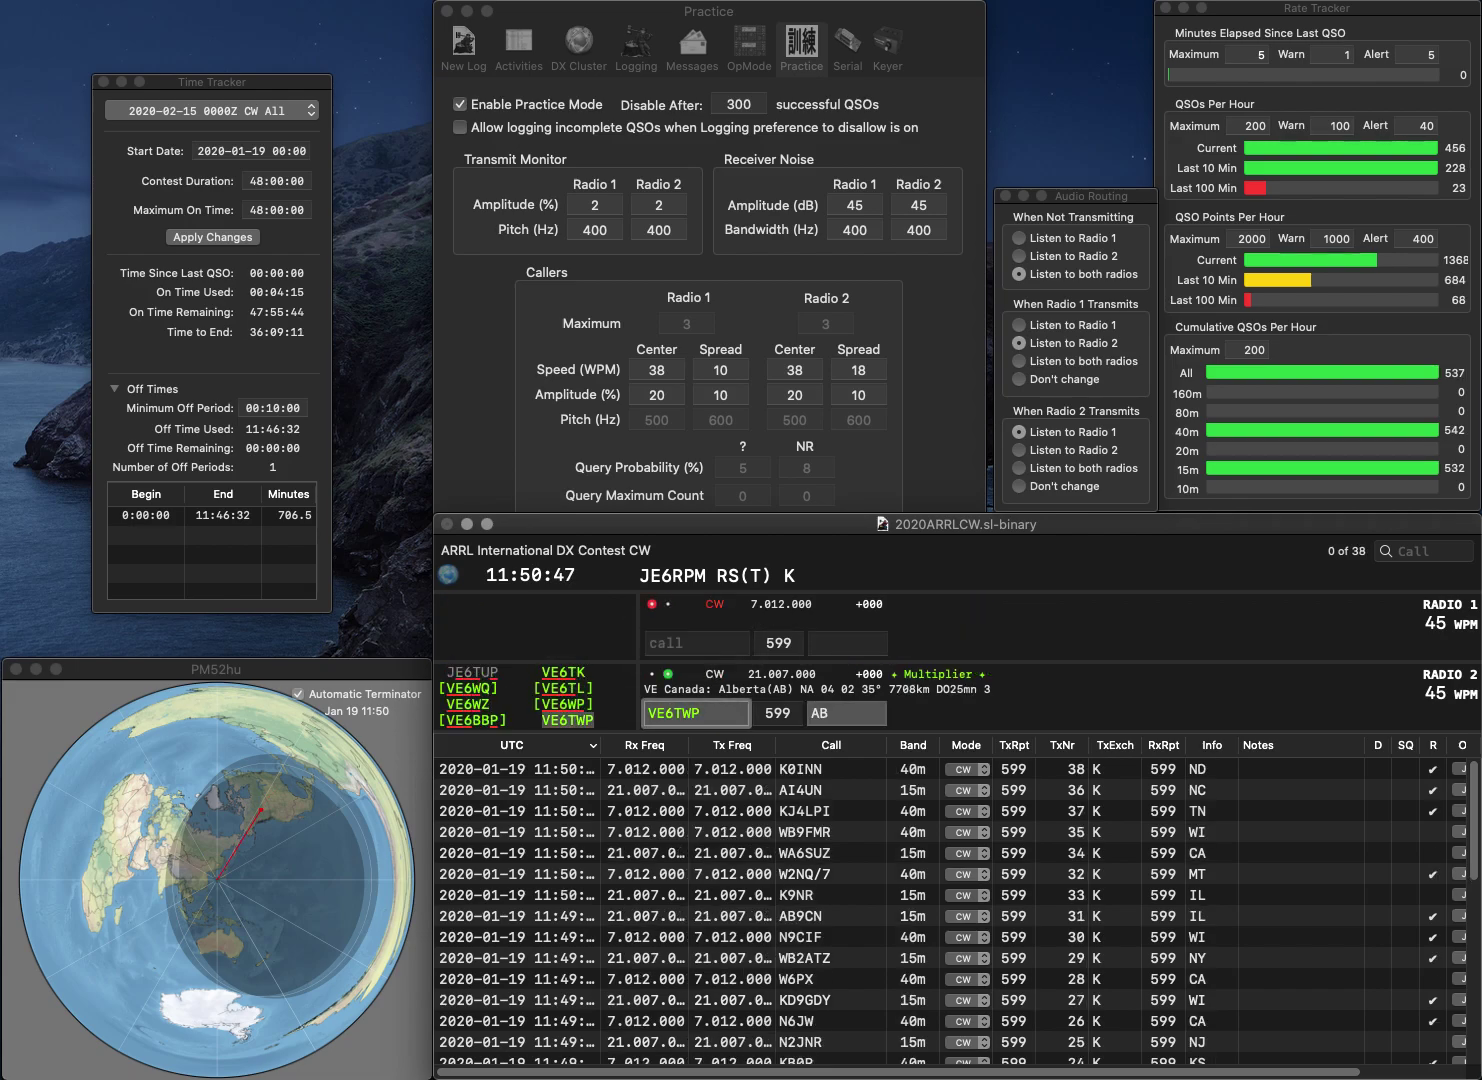
key("Return")
type("W")
key("Return")
key("space")
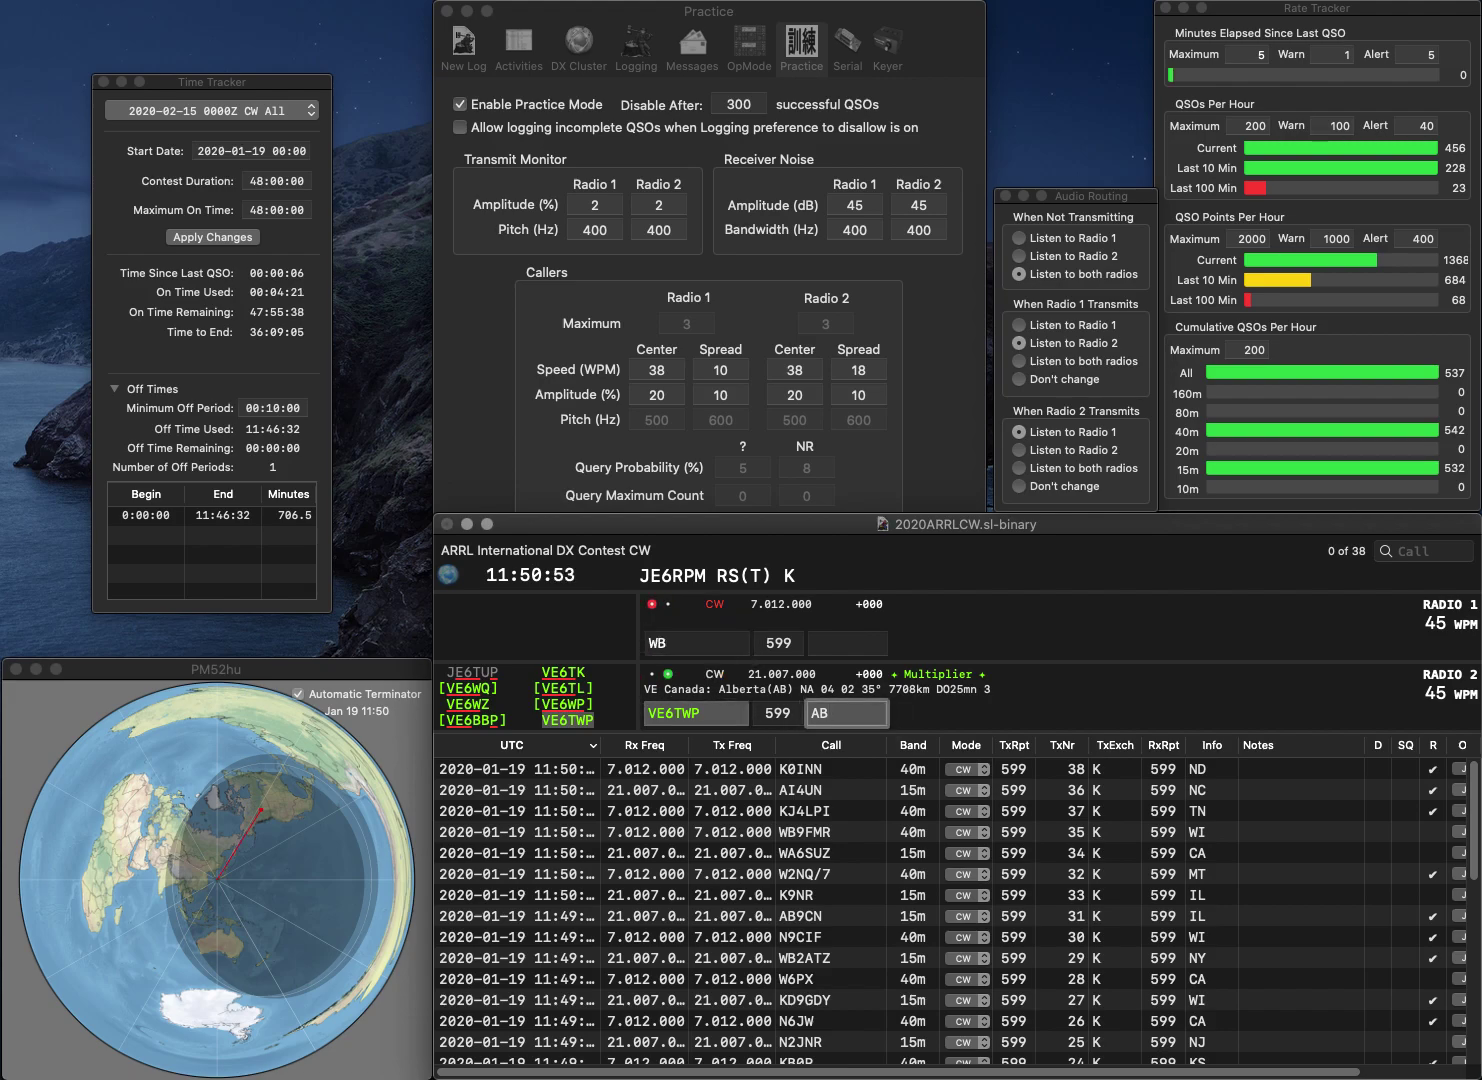
key("Return")
- Answer caller W6JXH on Radio 1 and enter the call VE1HH on Radio 2
type("B")
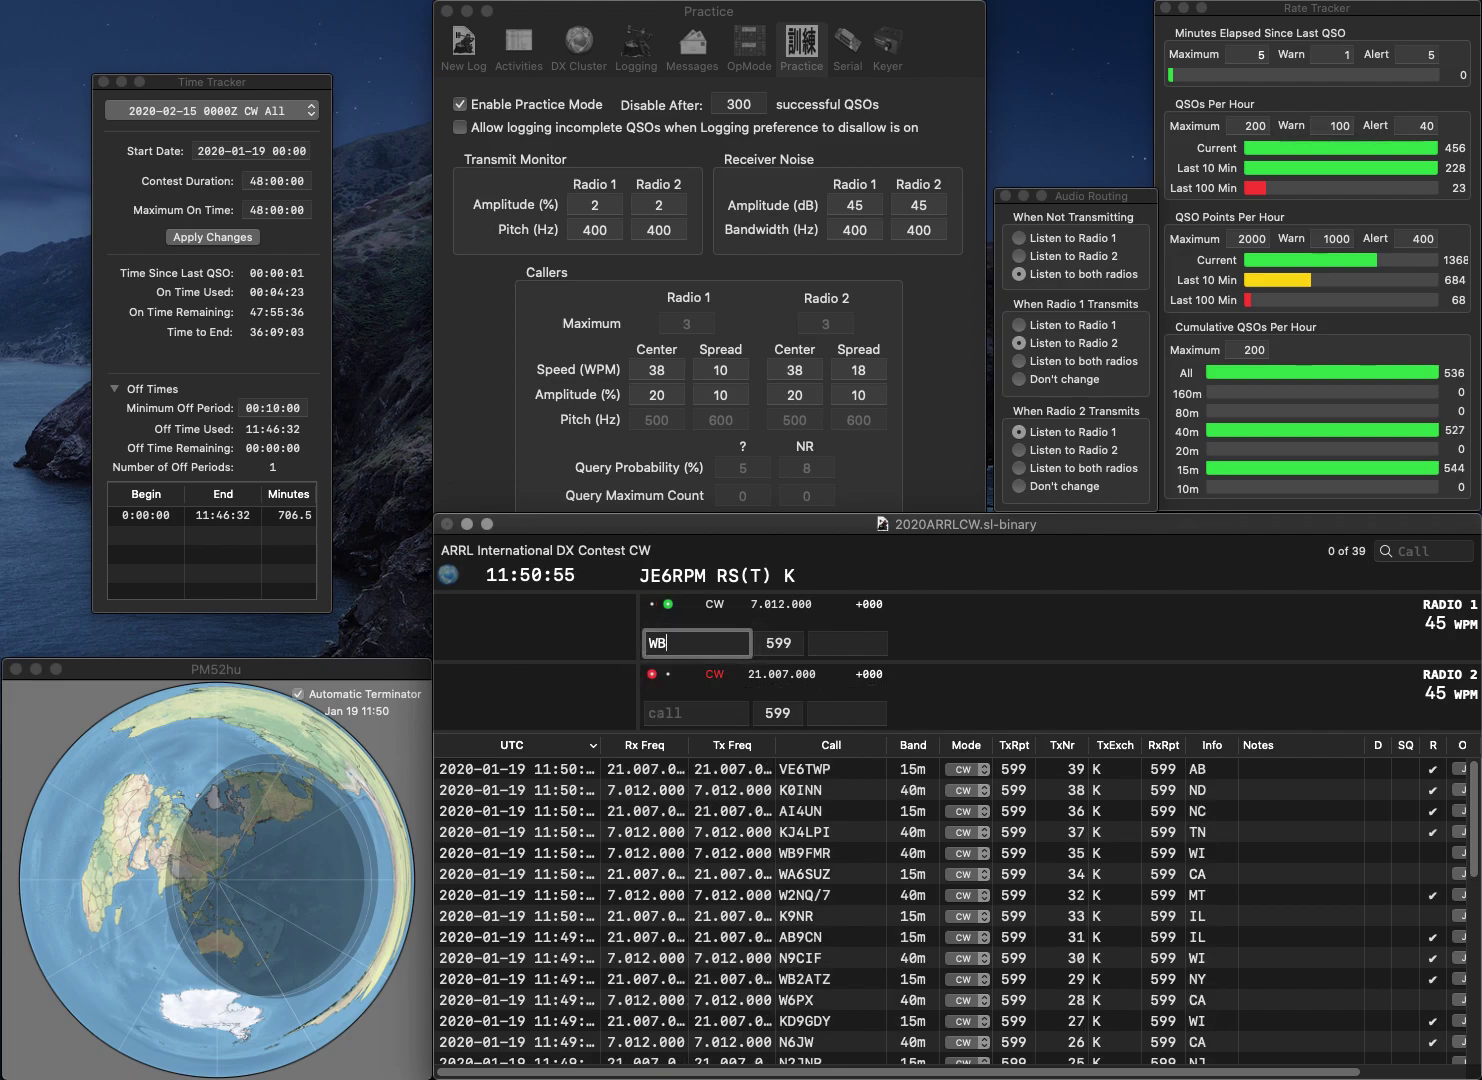
type("JXH")
type("6")
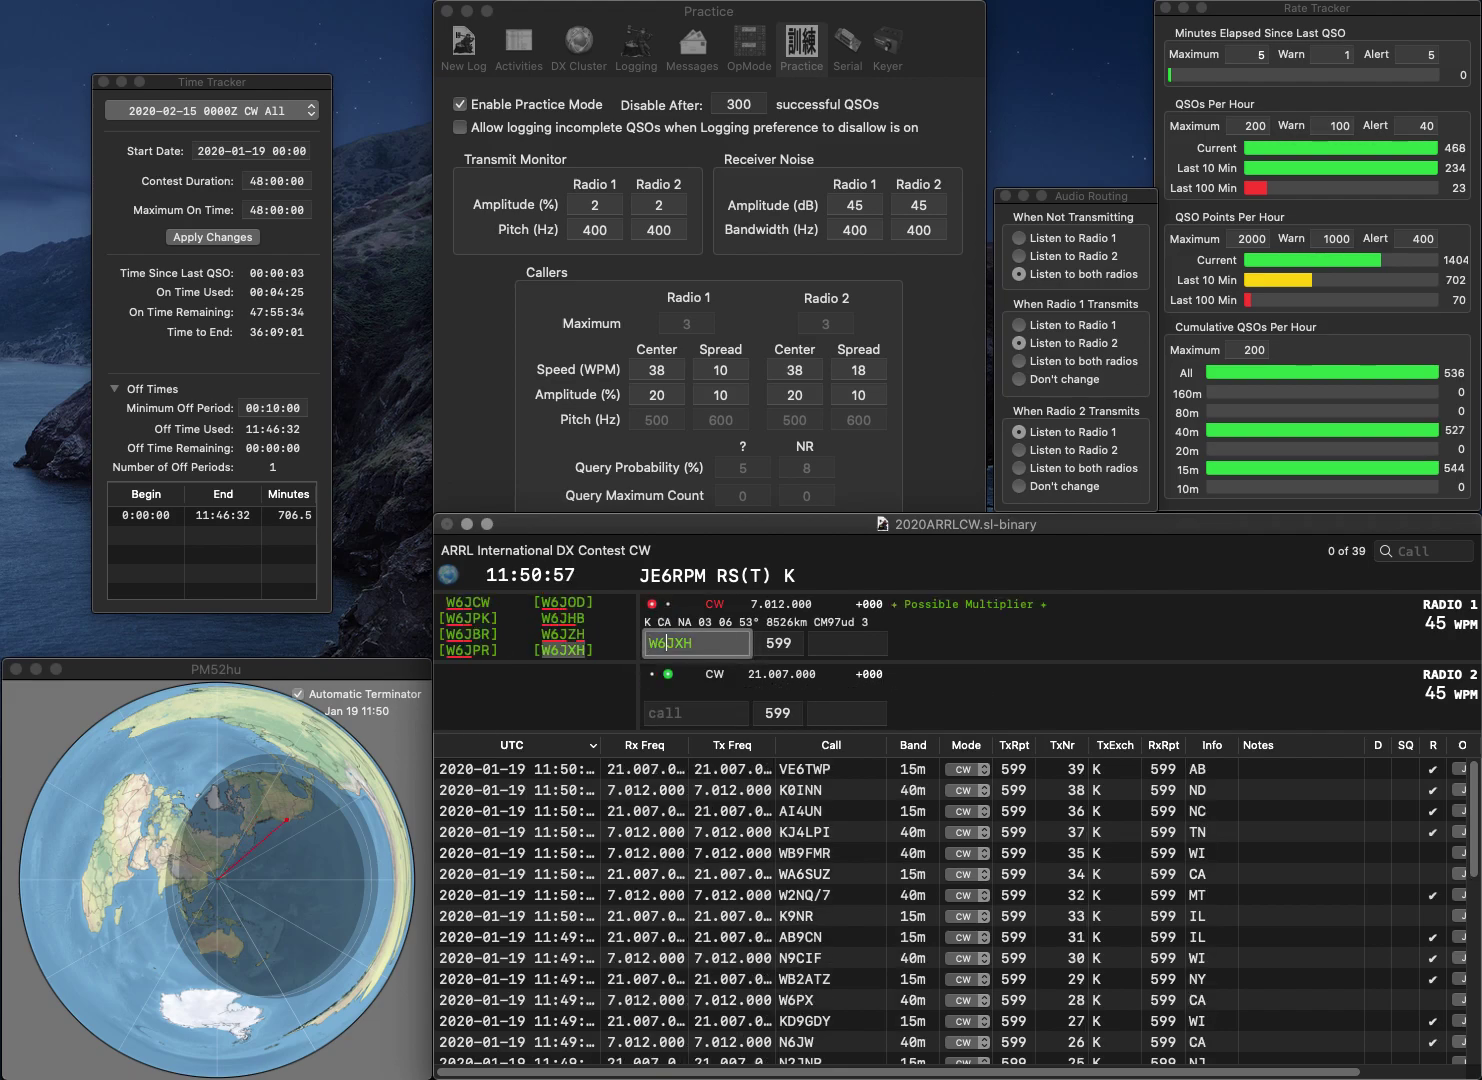
key("Return")
type("1HH")
key("Home")
type("VE")
key("space")
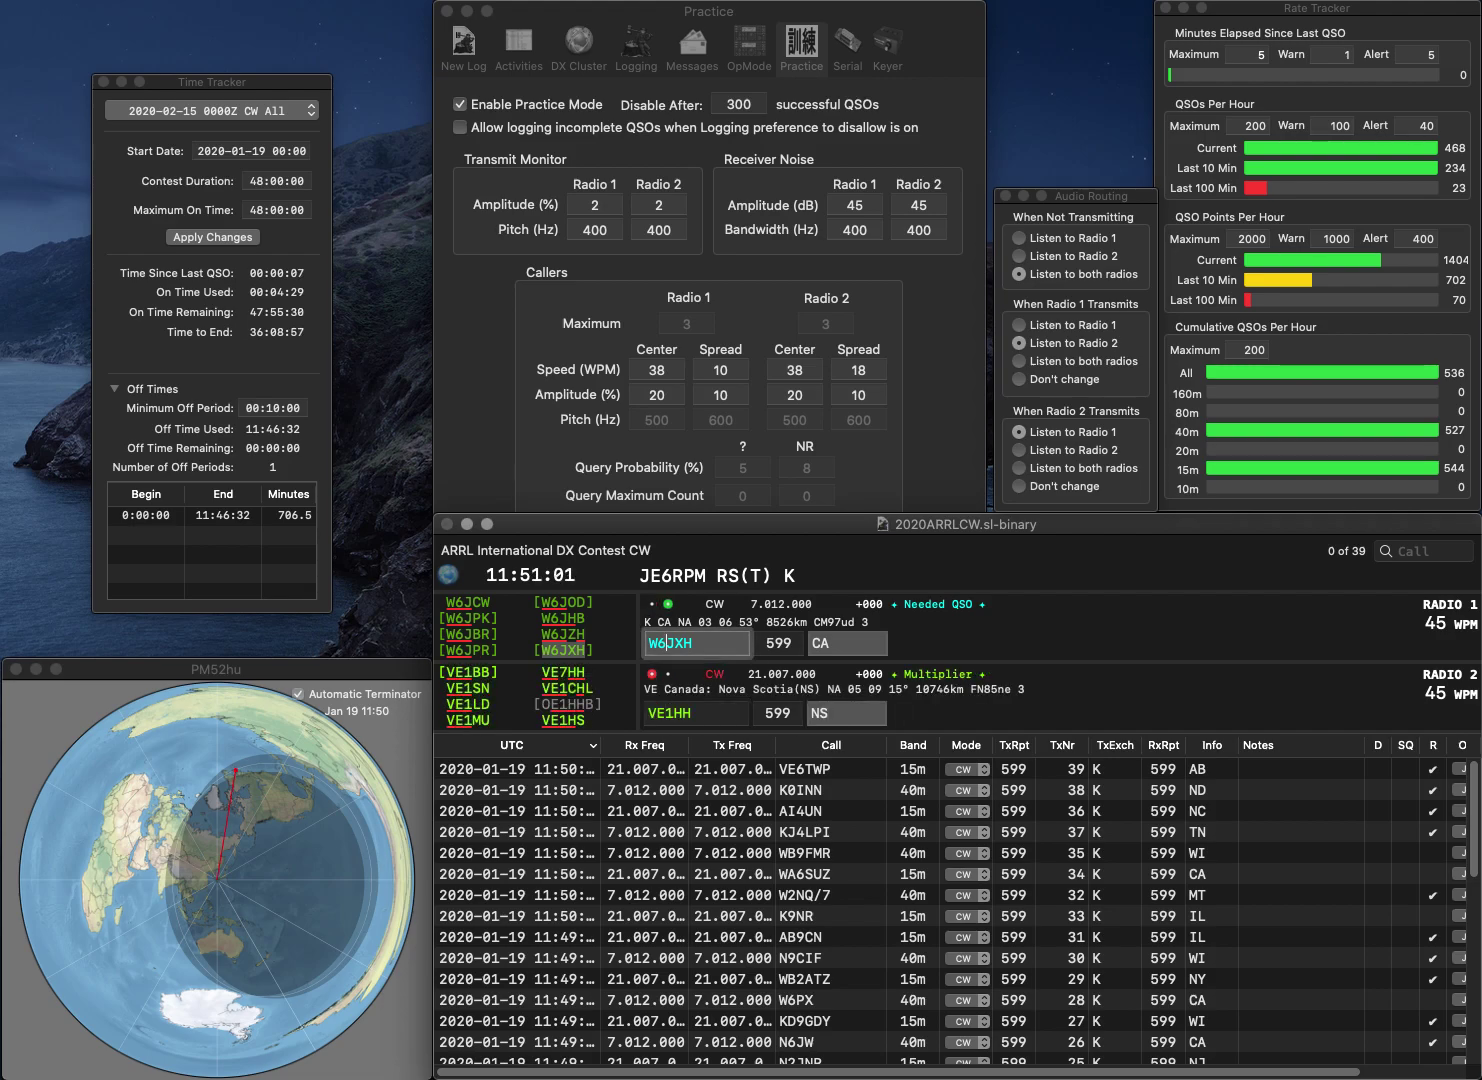
- Log W6JXH on Radio 1 with exchange CA and correct the Radio 2 call to VE1HS with exchange NS
type("NS")
key("Return")
key("BackSpace")
type("S")
key("Return")
- Answer K8CGS on Radio 1, logging it with exchange MI and VE1HS on Radio 2 with exchange NS
type("K8CGS")
key("Return")
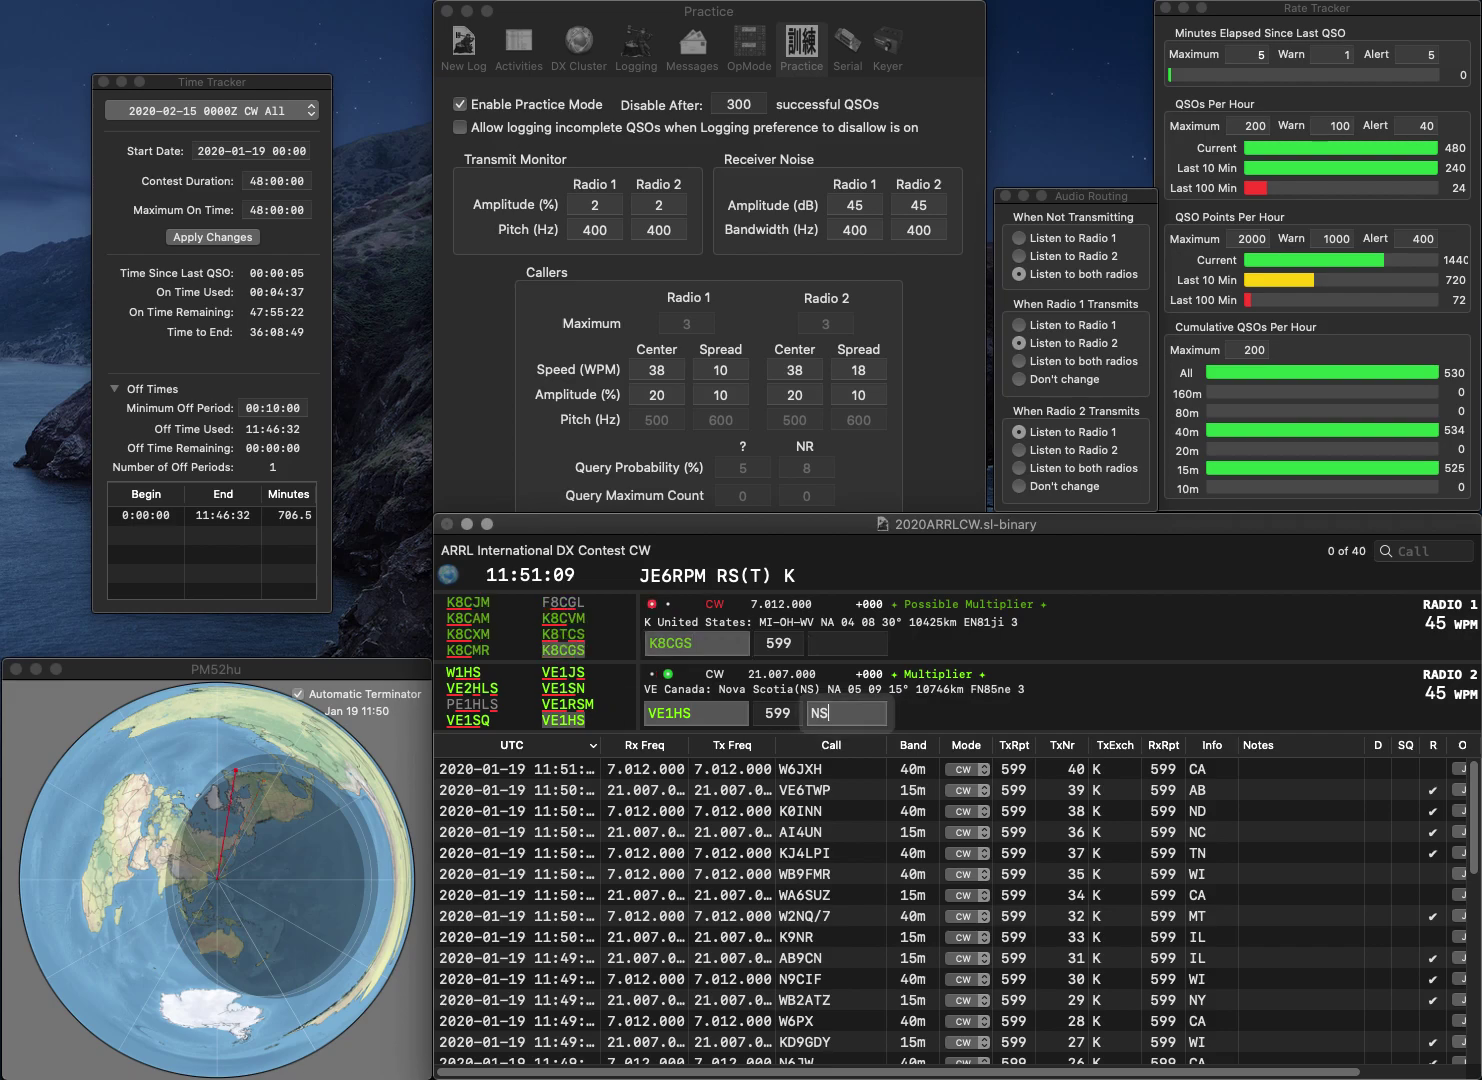
key("Return")
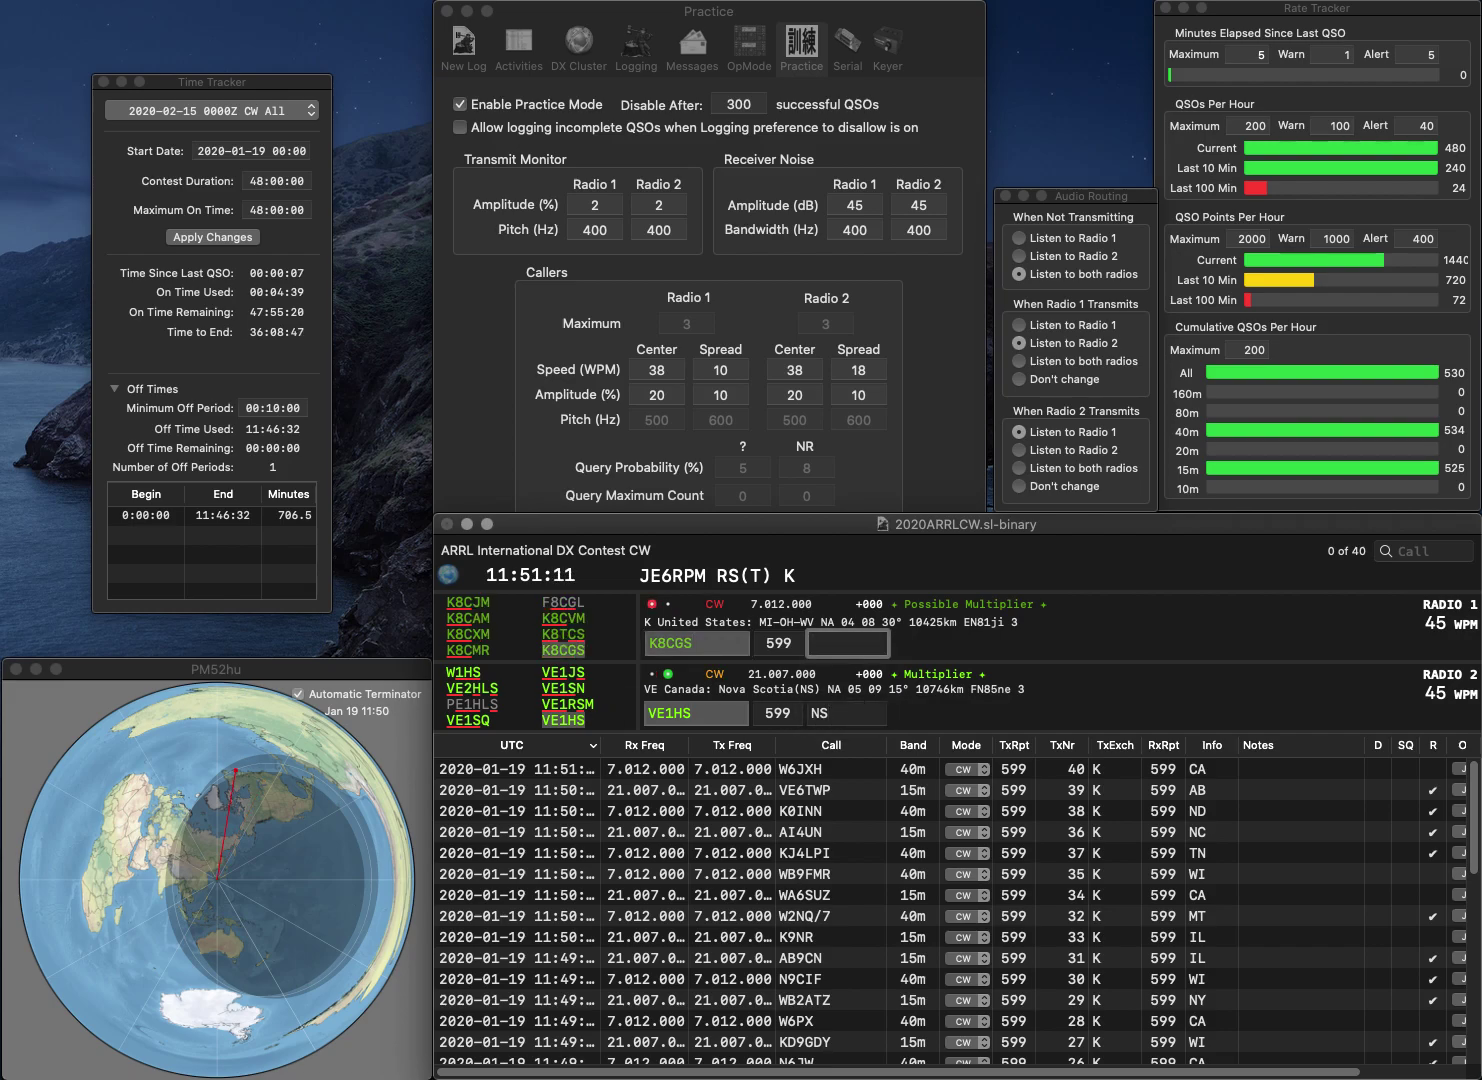
type("M")
key("Return")
type("WA4LD")
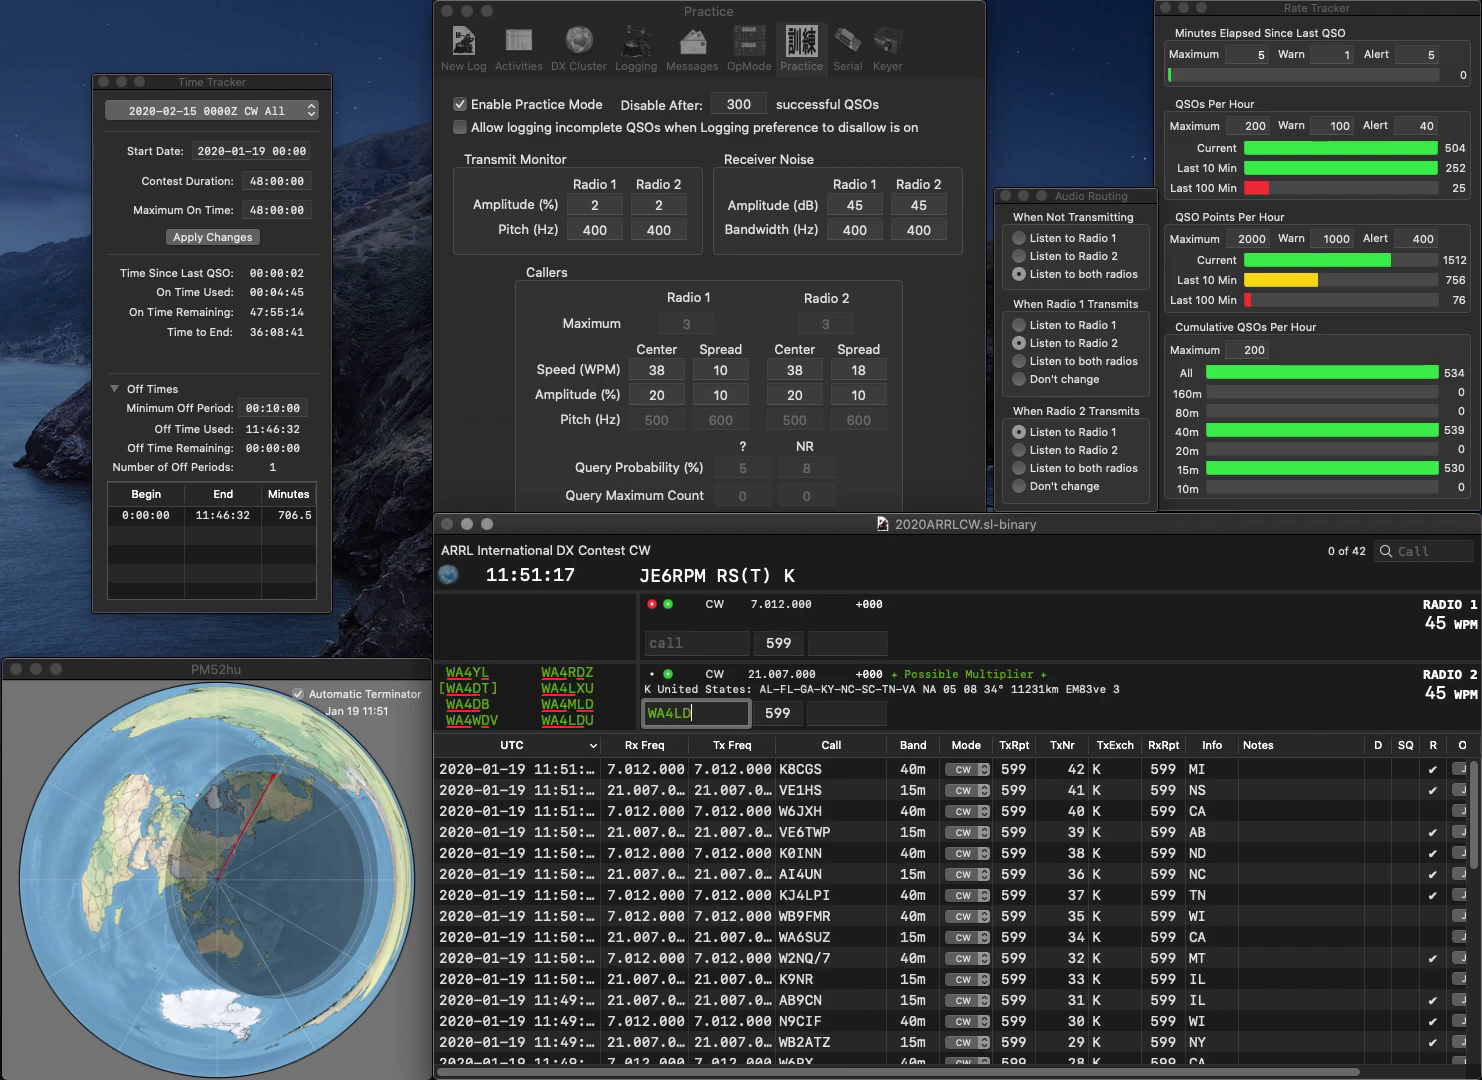
type("U")
key("Return")
type("MTA")
key("Return")
key("space")
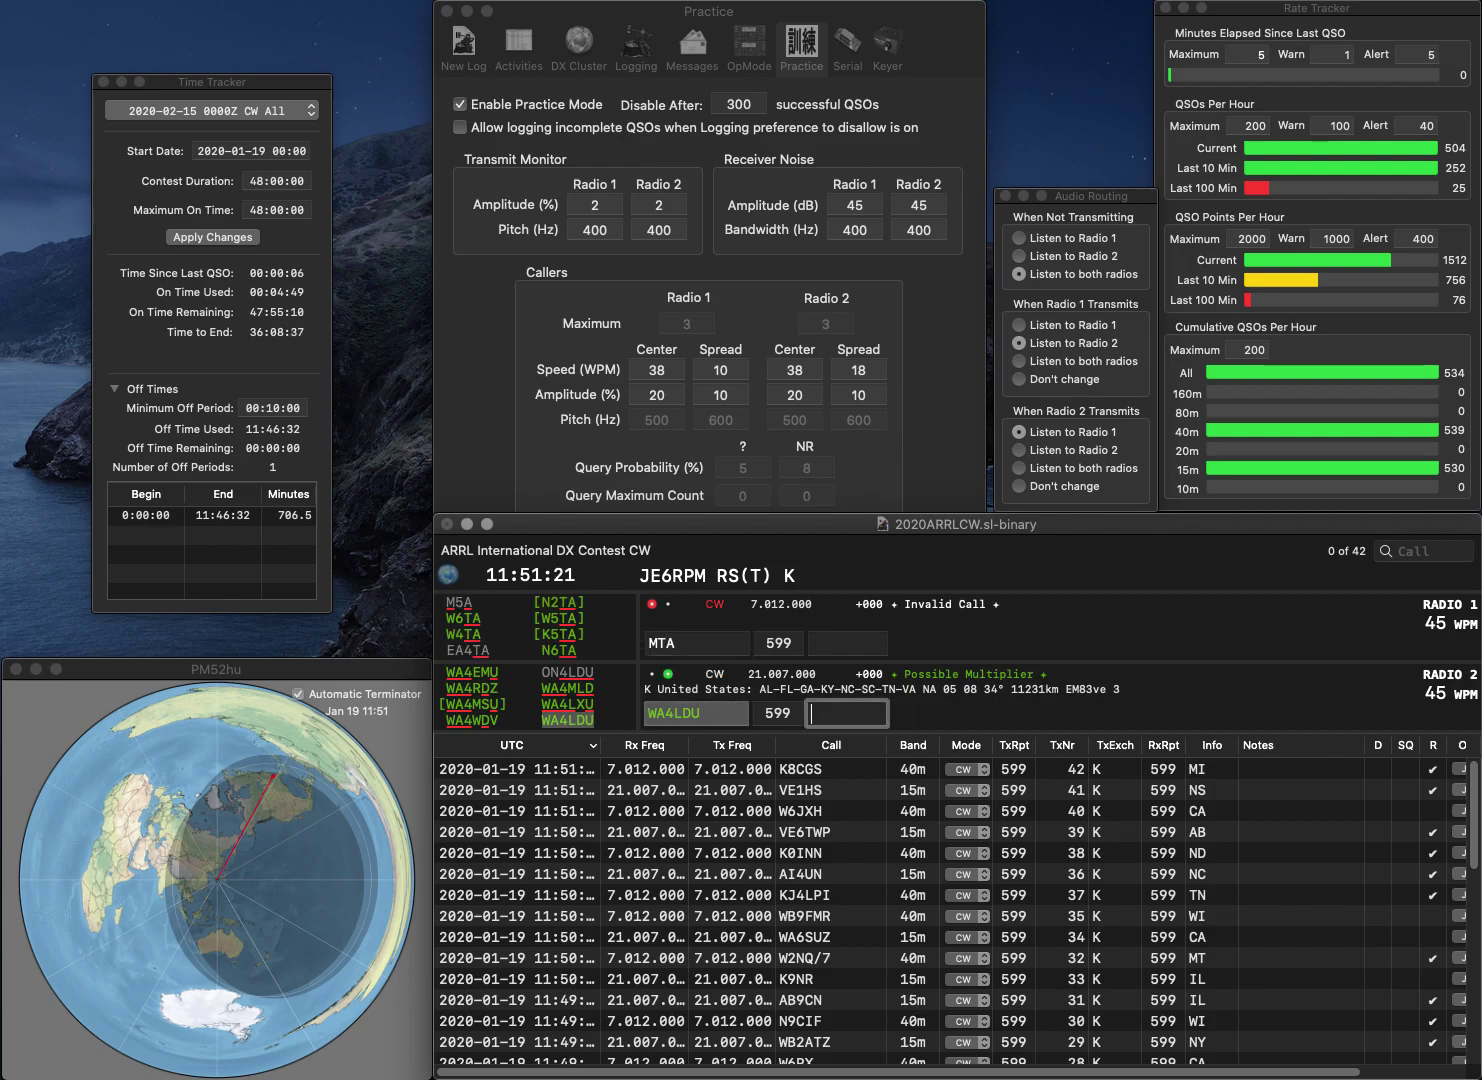
type("FL")
key("Return")
key("Escape")
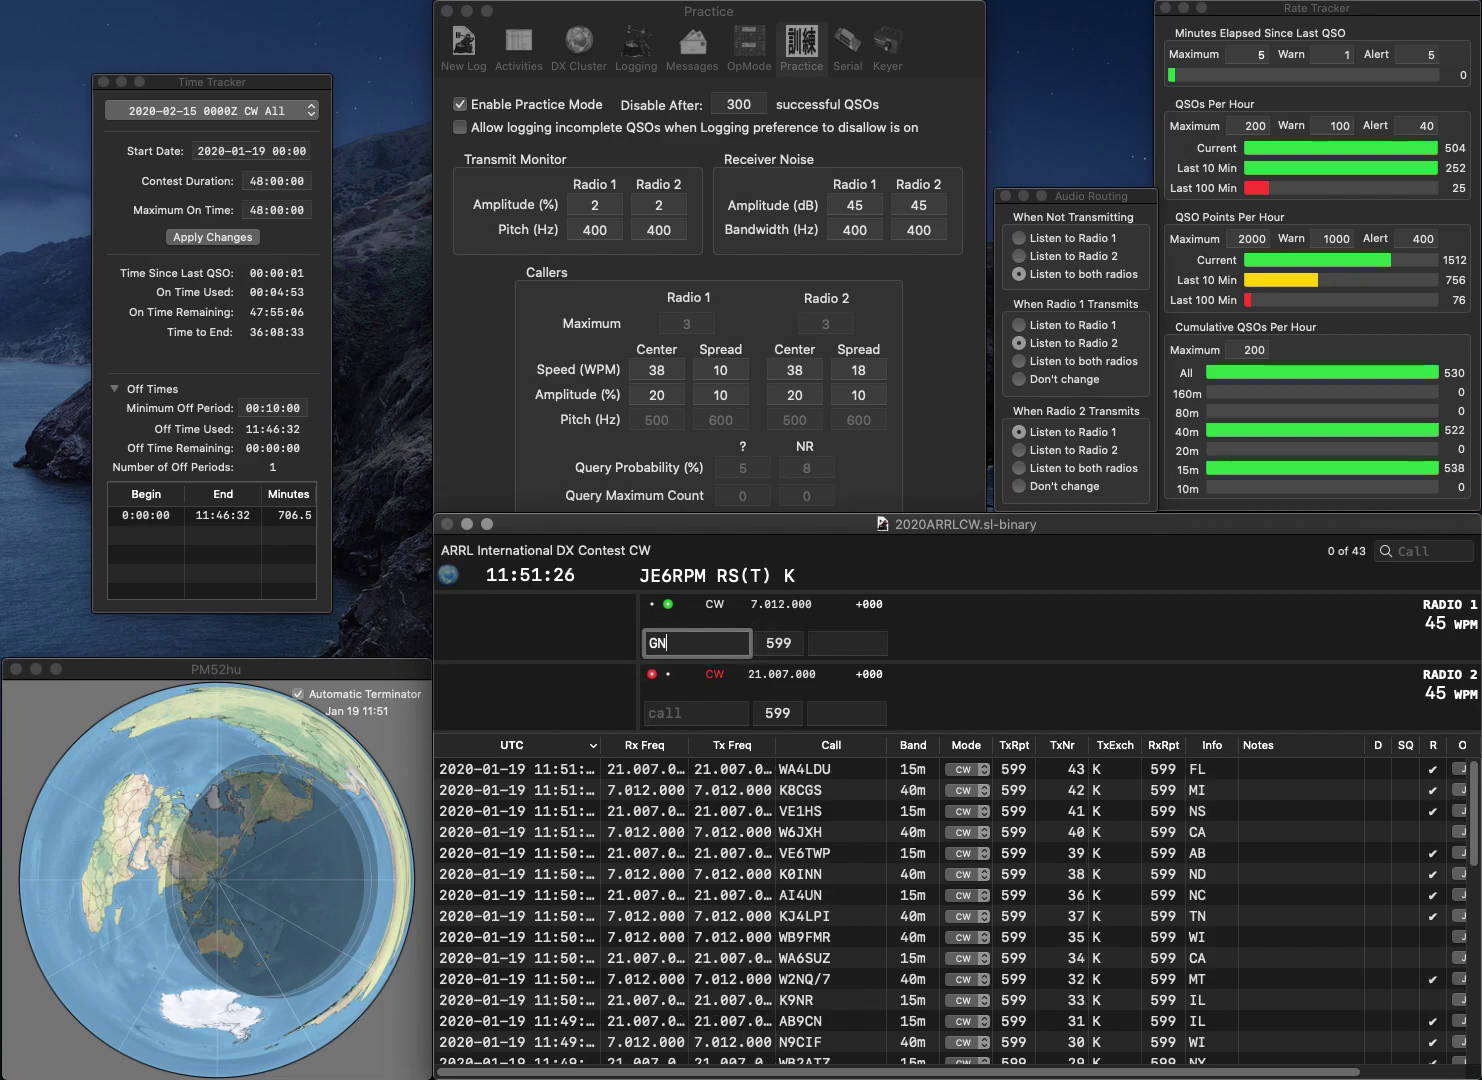
- Enter and send the call N5GN on Radio 1 and the partial call N8G on Radio 2
type("N5")
key("Return")
type("8G")
type("N")
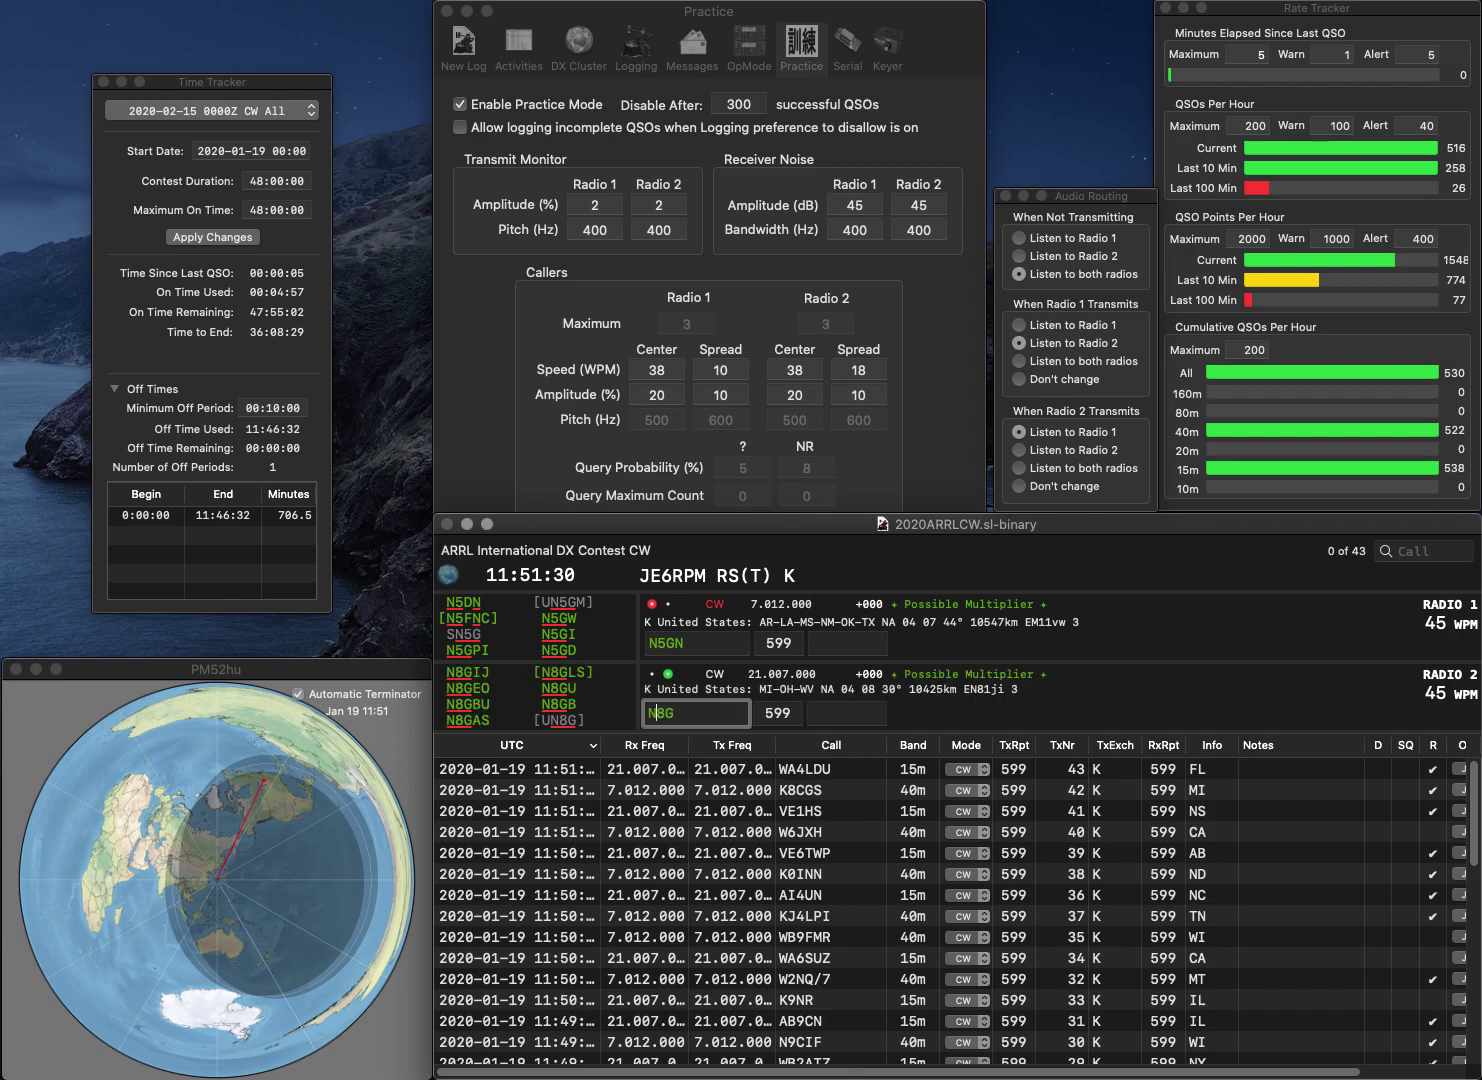
key("Return")
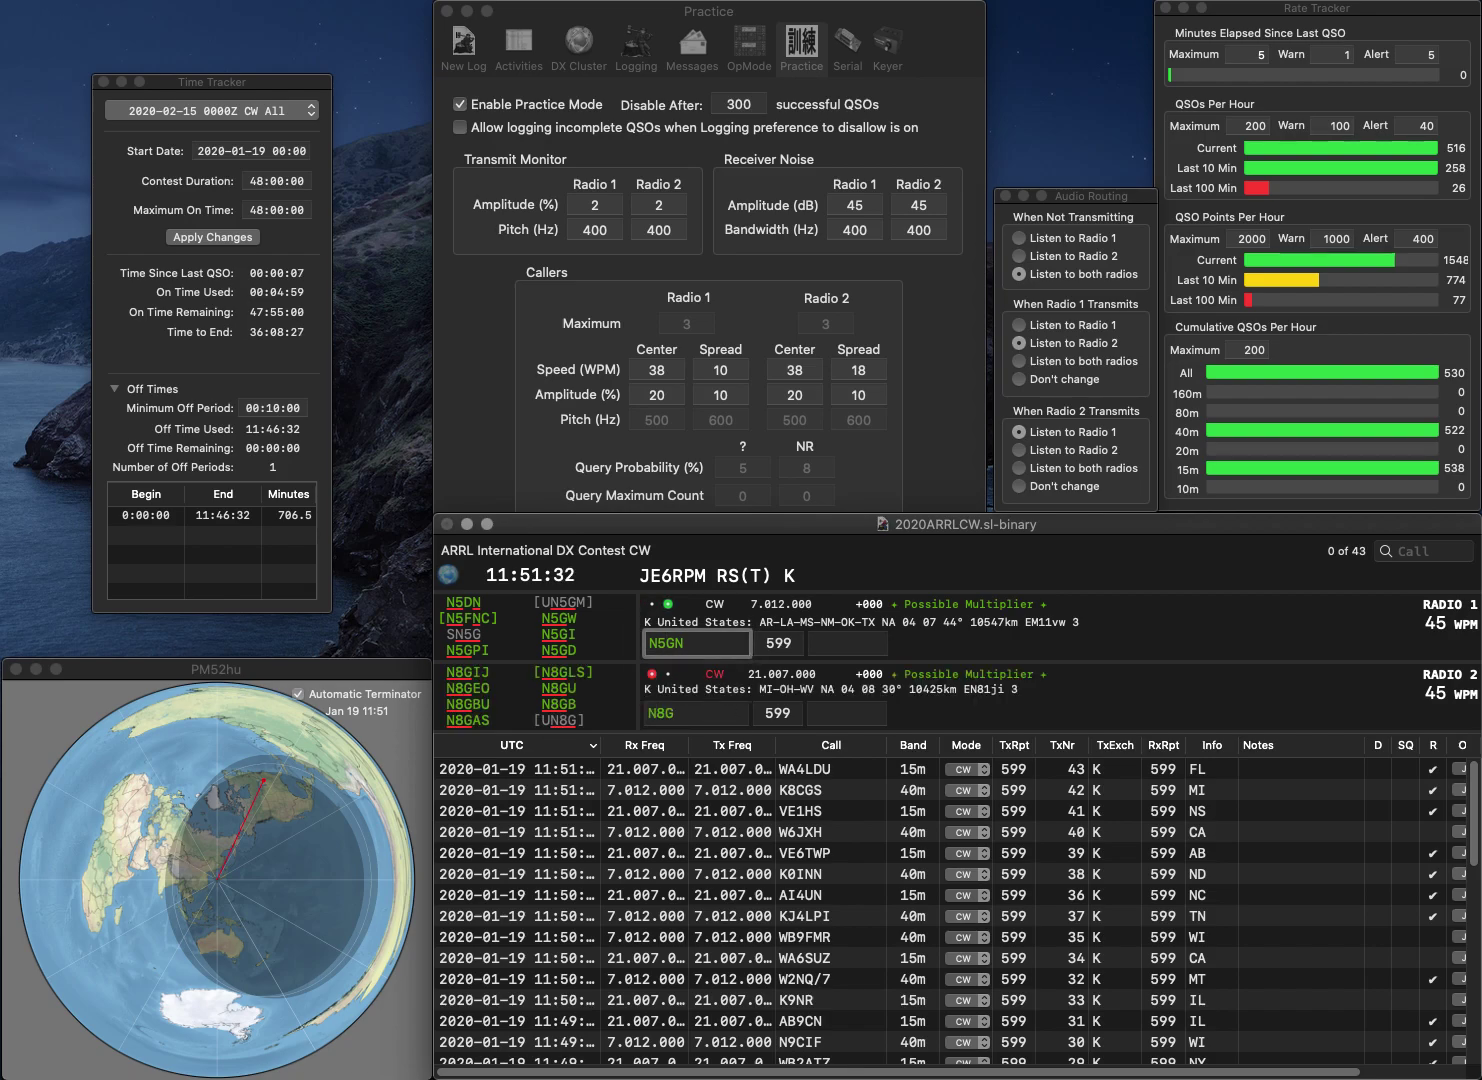
type("ZZ")
key("Right")
key("BackSpace")
key("BackSpace")
key("Return")
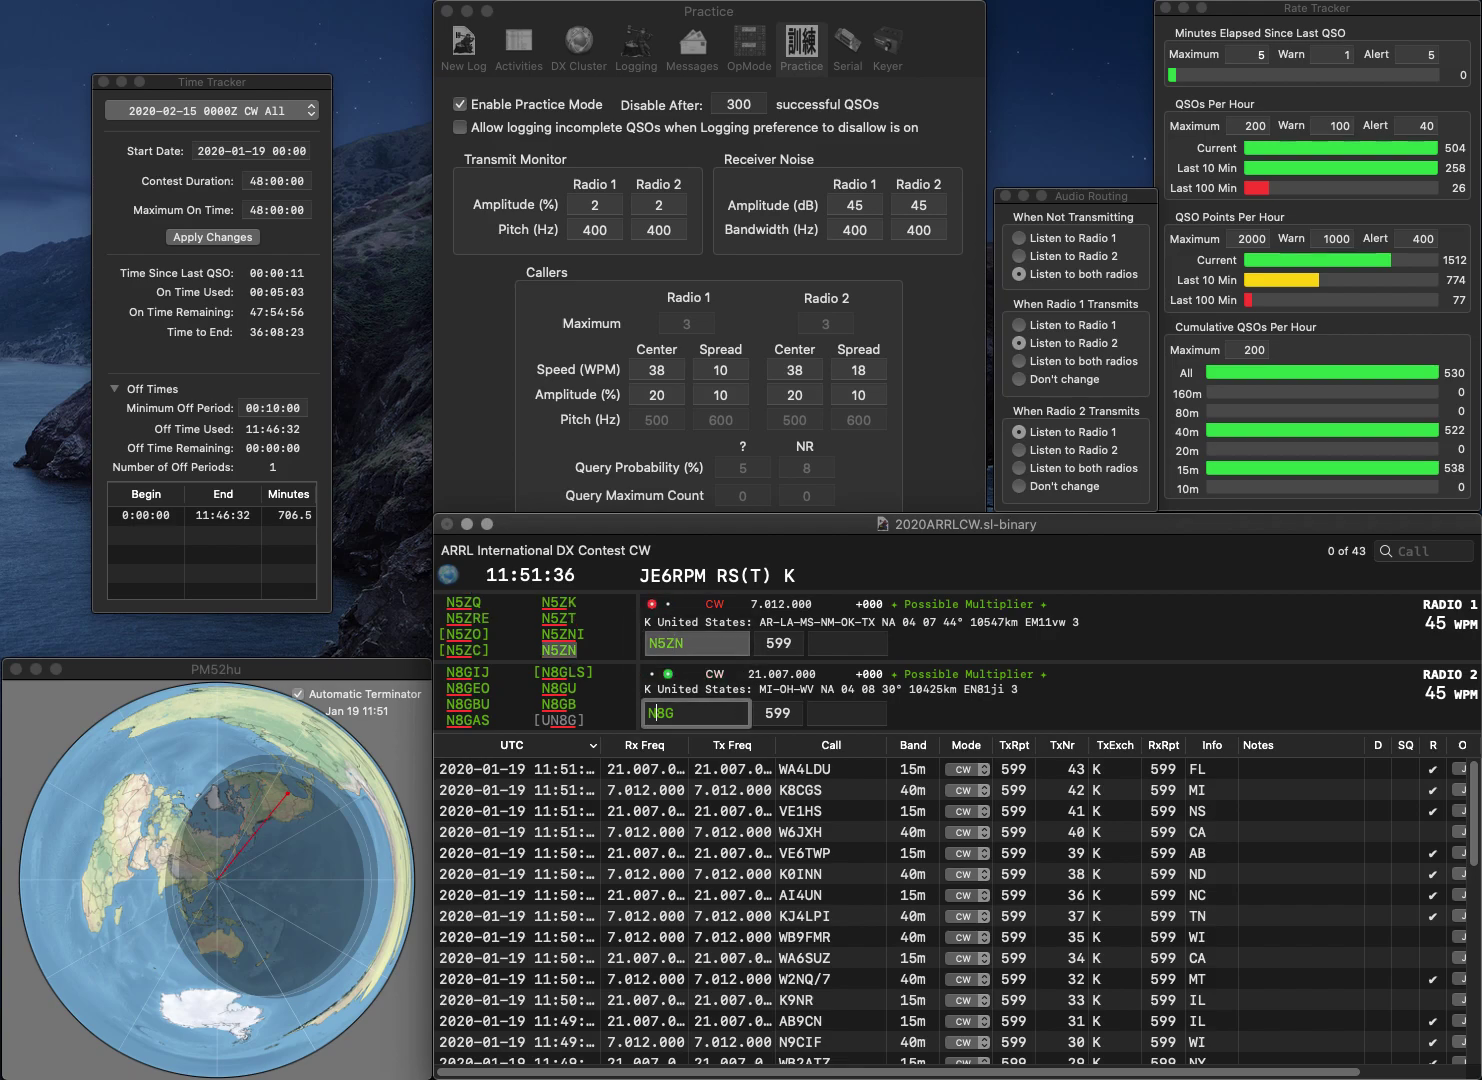
- Correct the Radio 2 call to KM8G and answer the caller
type("M")
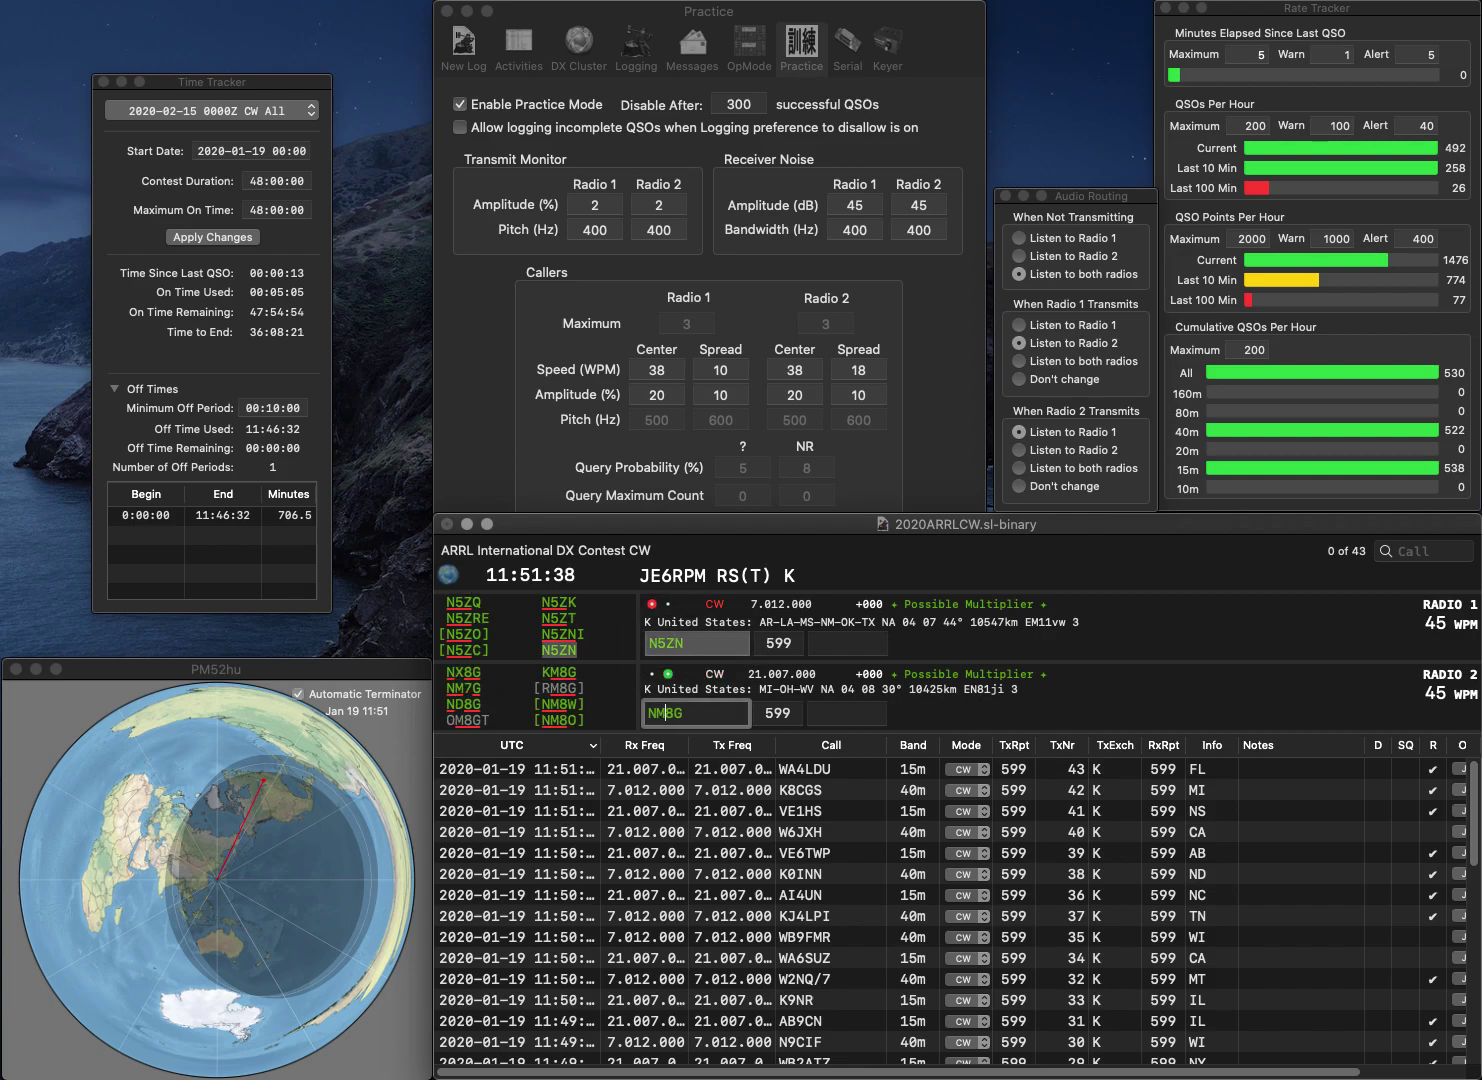
key("Left")
key("BackSpace")
type("K")
key("Return")
- Log N5ZN on Radio 1 with exchange MS and KM8G on Radio 2 with exchange MI
key("space")
type("MS")
key("Return")
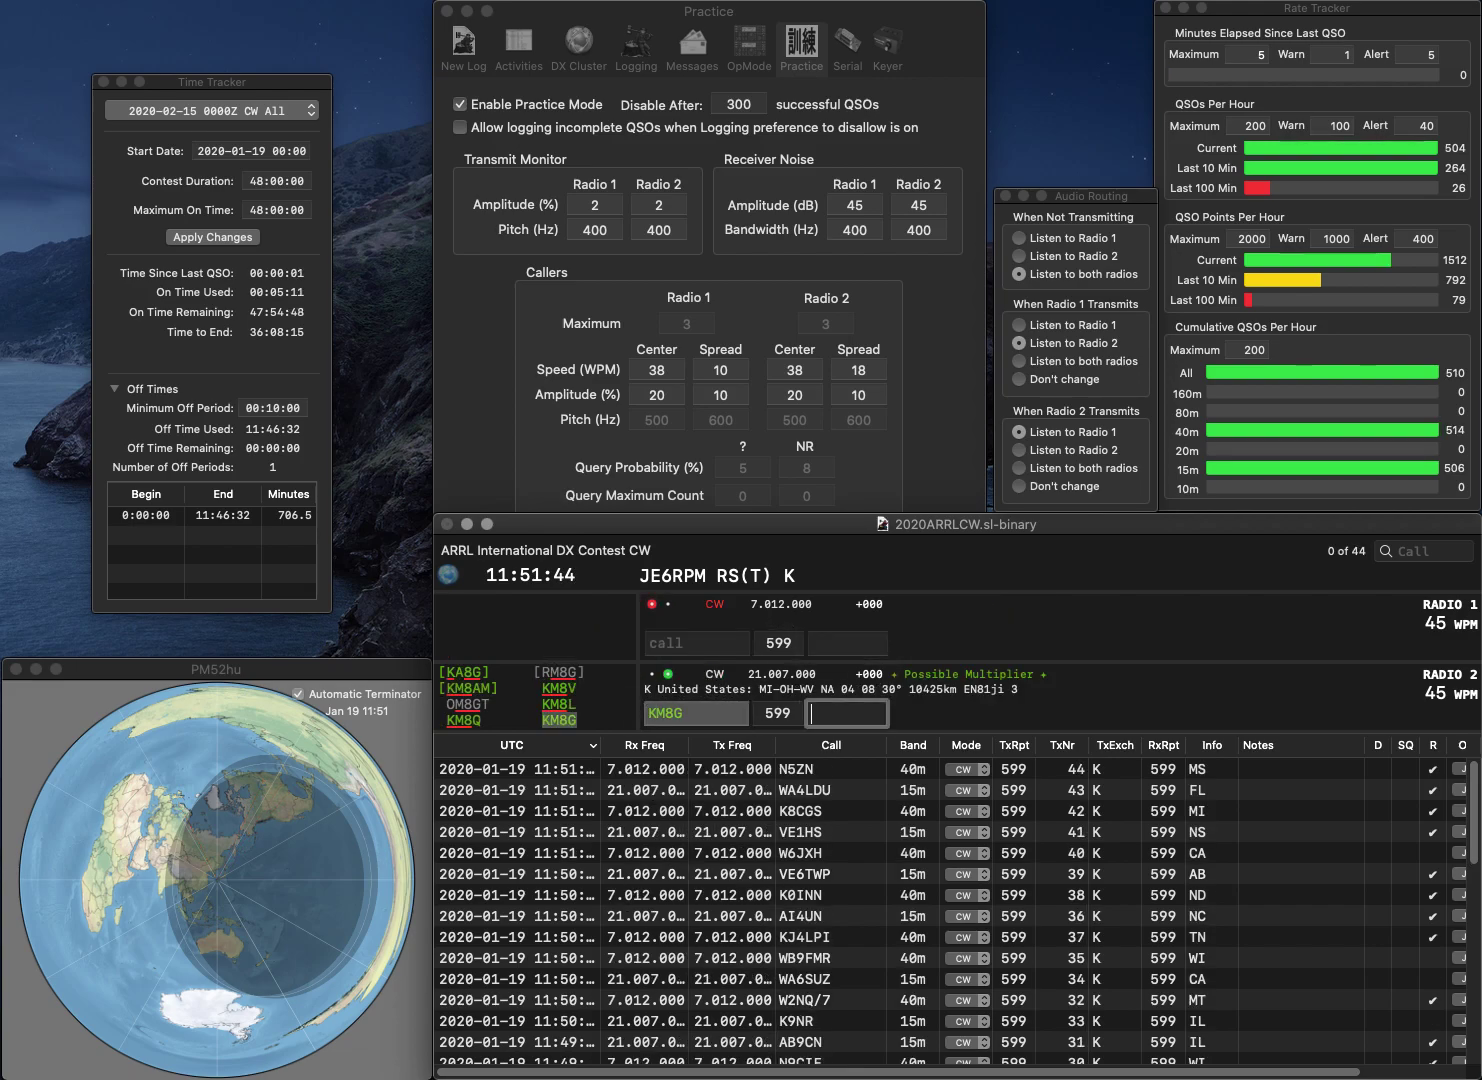
type("MI")
key("Return")
type("K9ZVZ")
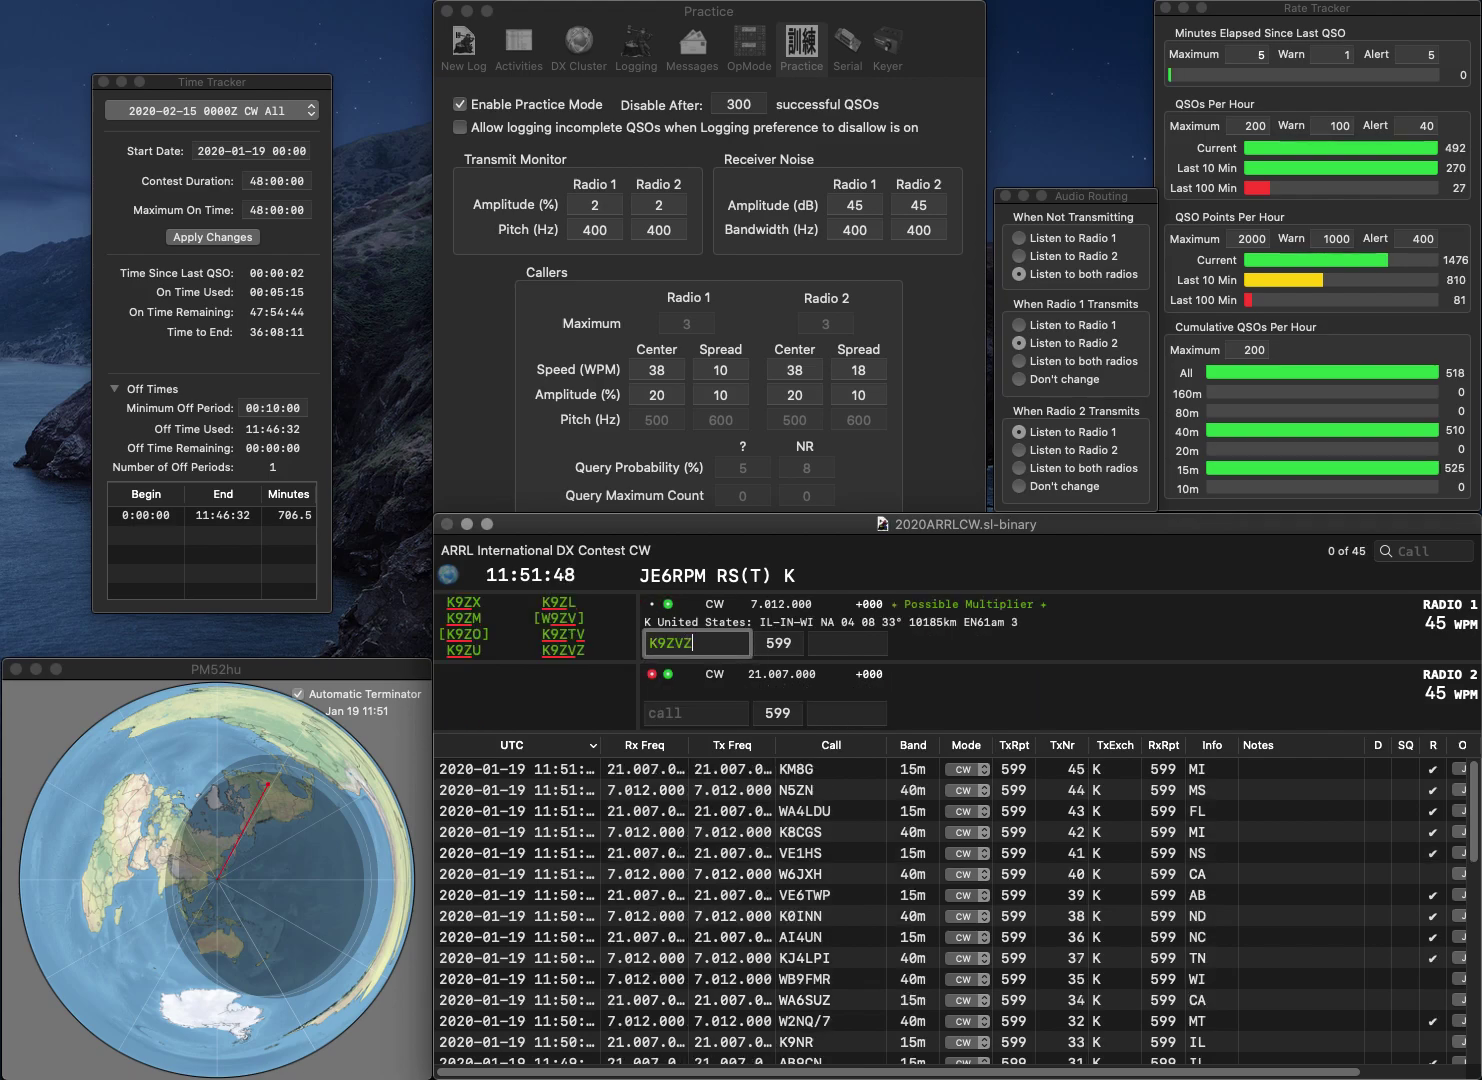
key("Return")
type("W2E")
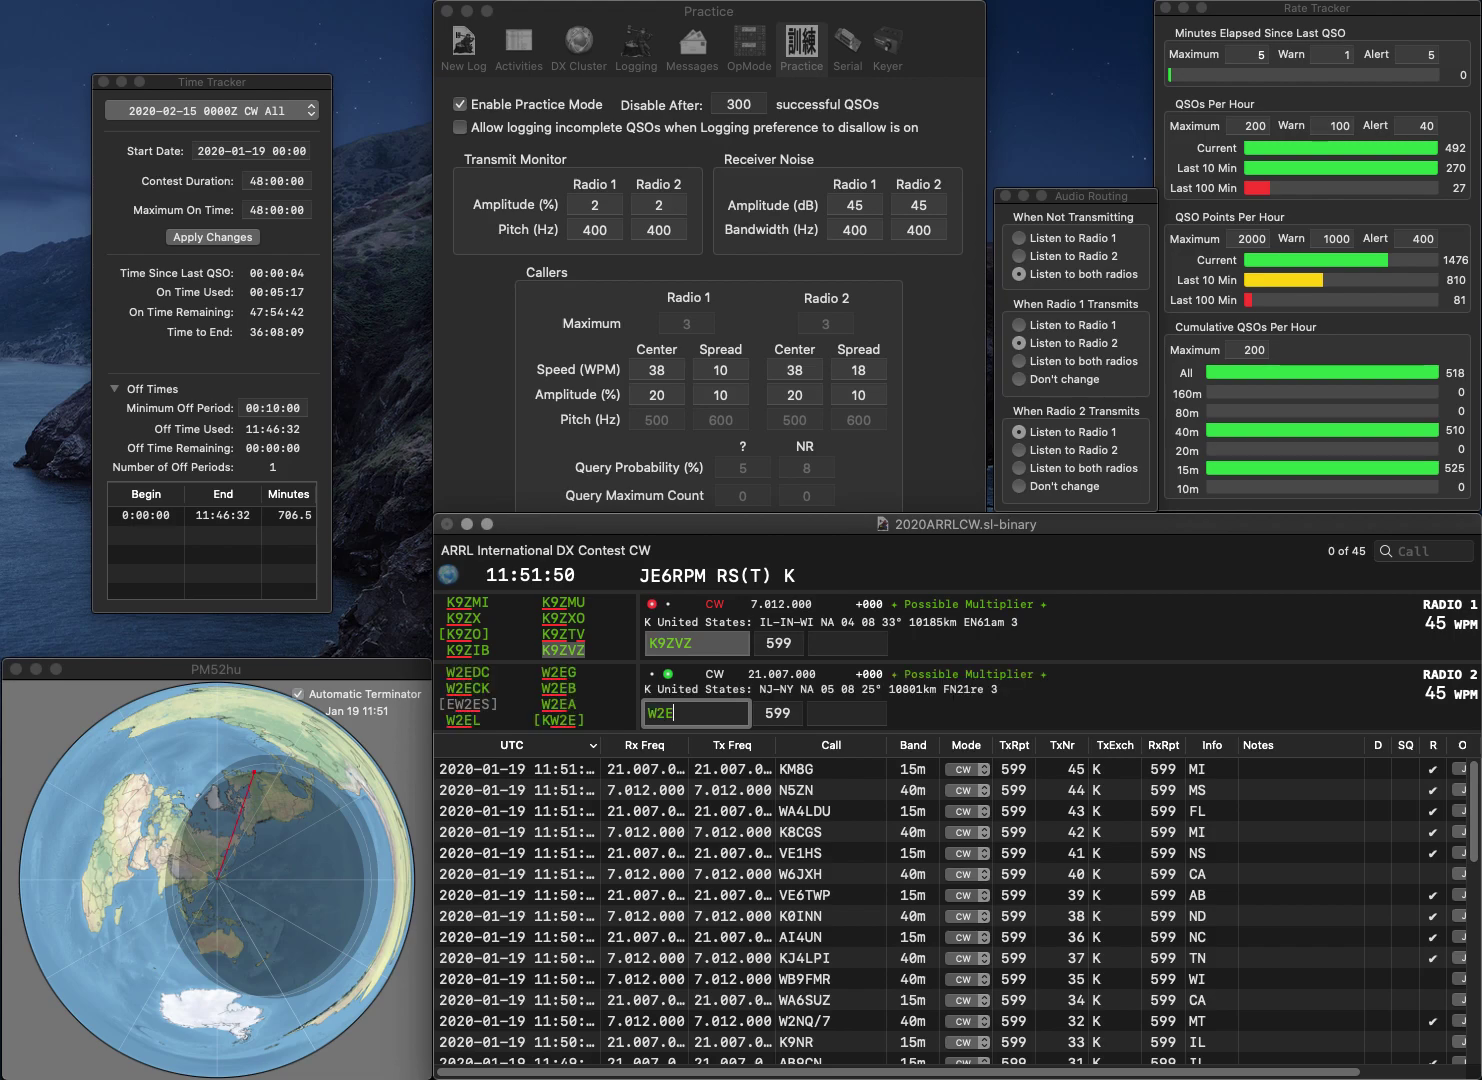
type("FI")
key("Return")
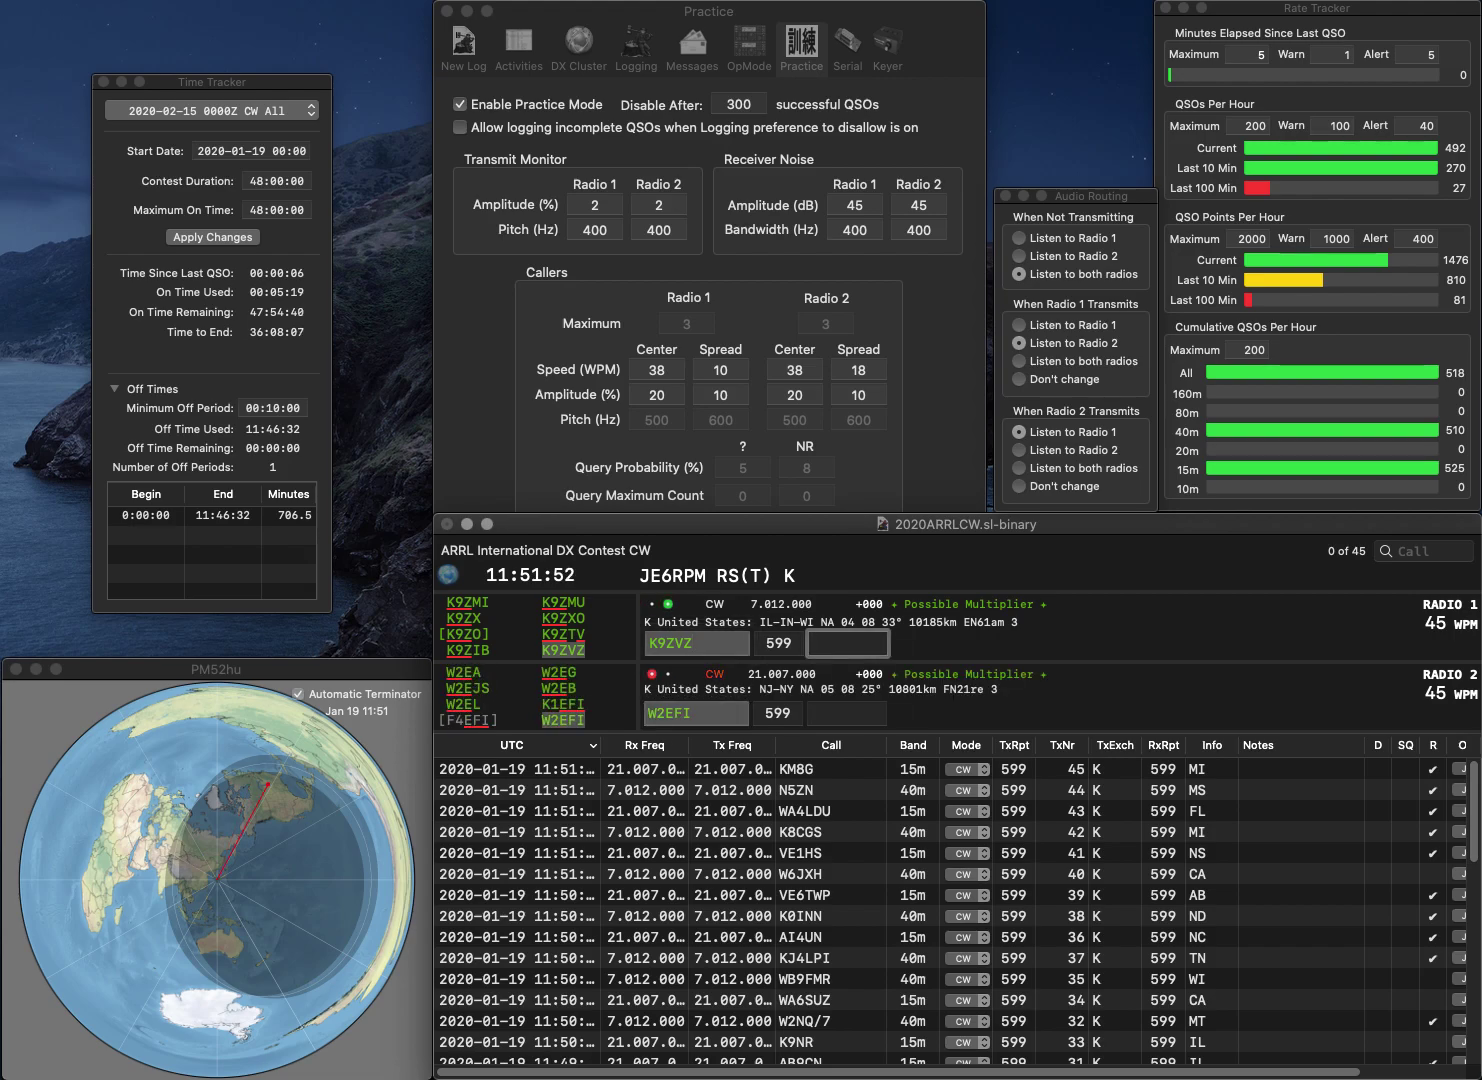
- Log K9ZVZ on Radio 1 with exchange IN and W2EFI on Radio 2 with exchange NJ
type("IN")
key("Return")
type("NJ")
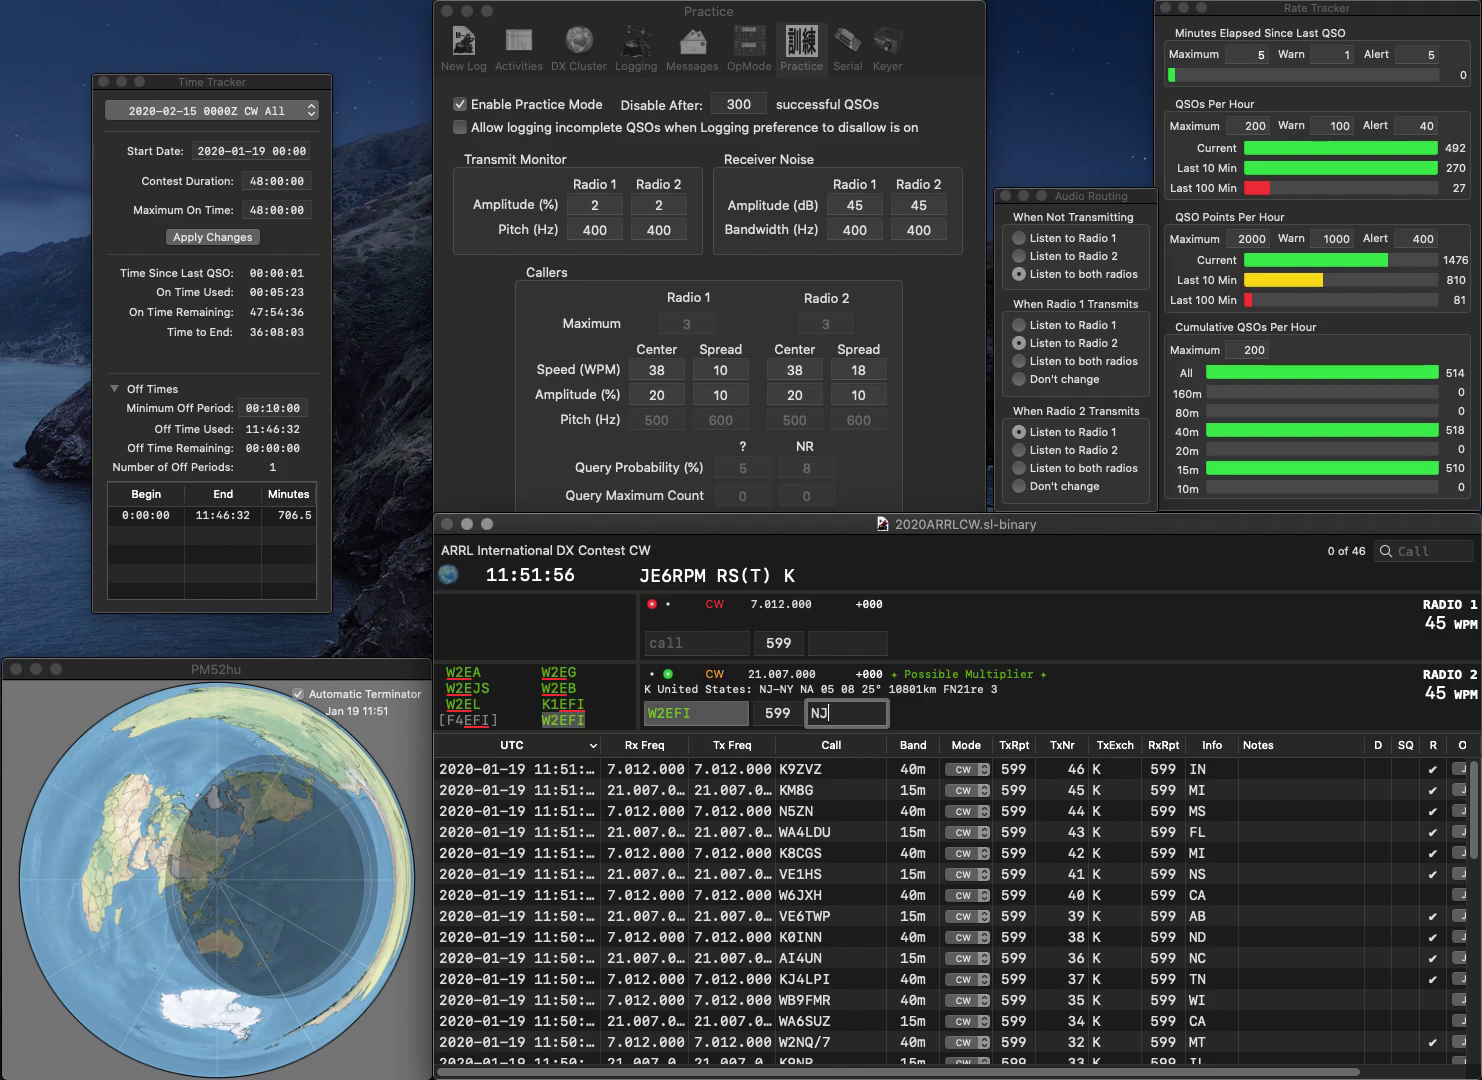
key("Return")
type("VE3UTA")
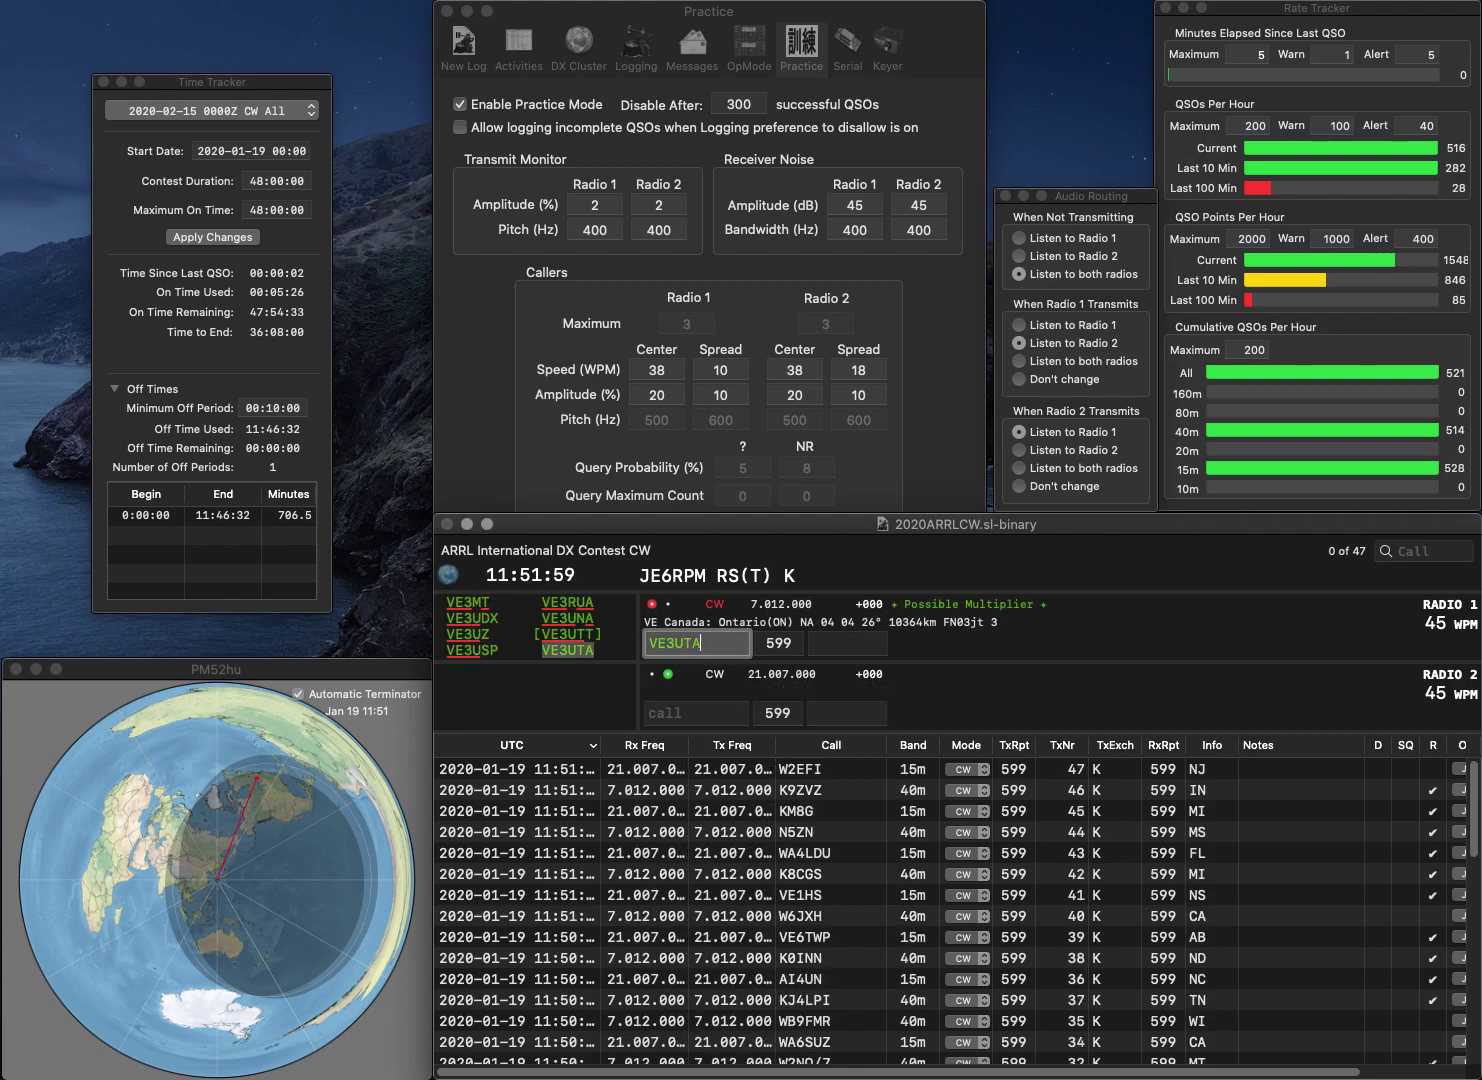
key("Return")
type("W")
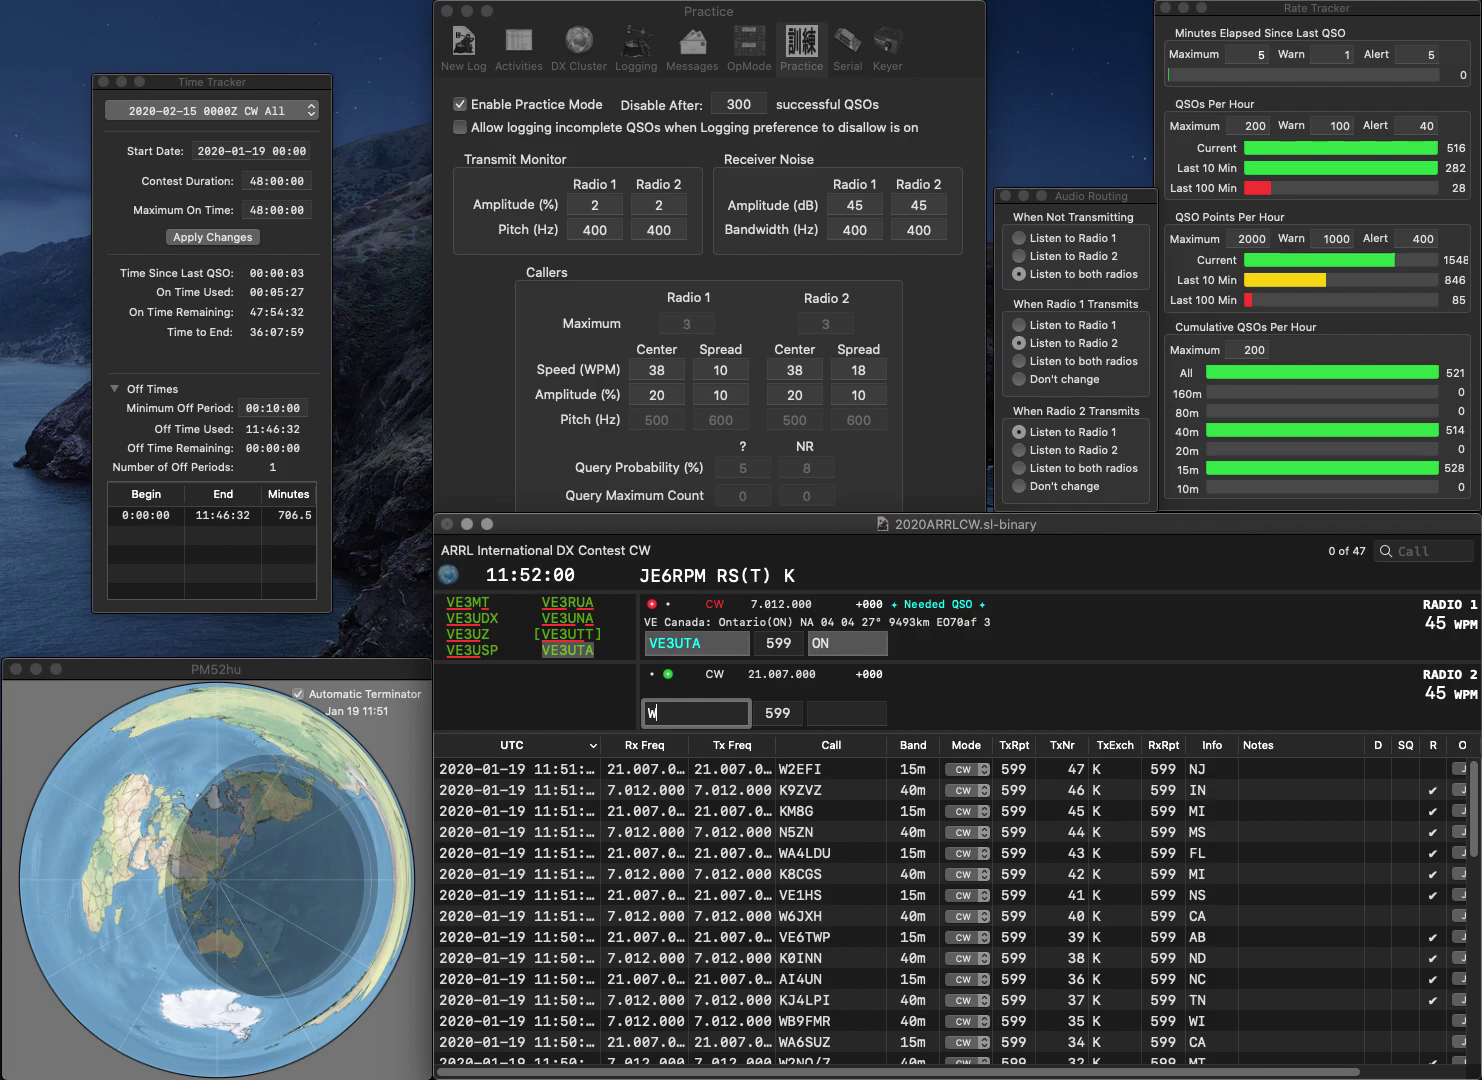
type("E9P")
key("Return")
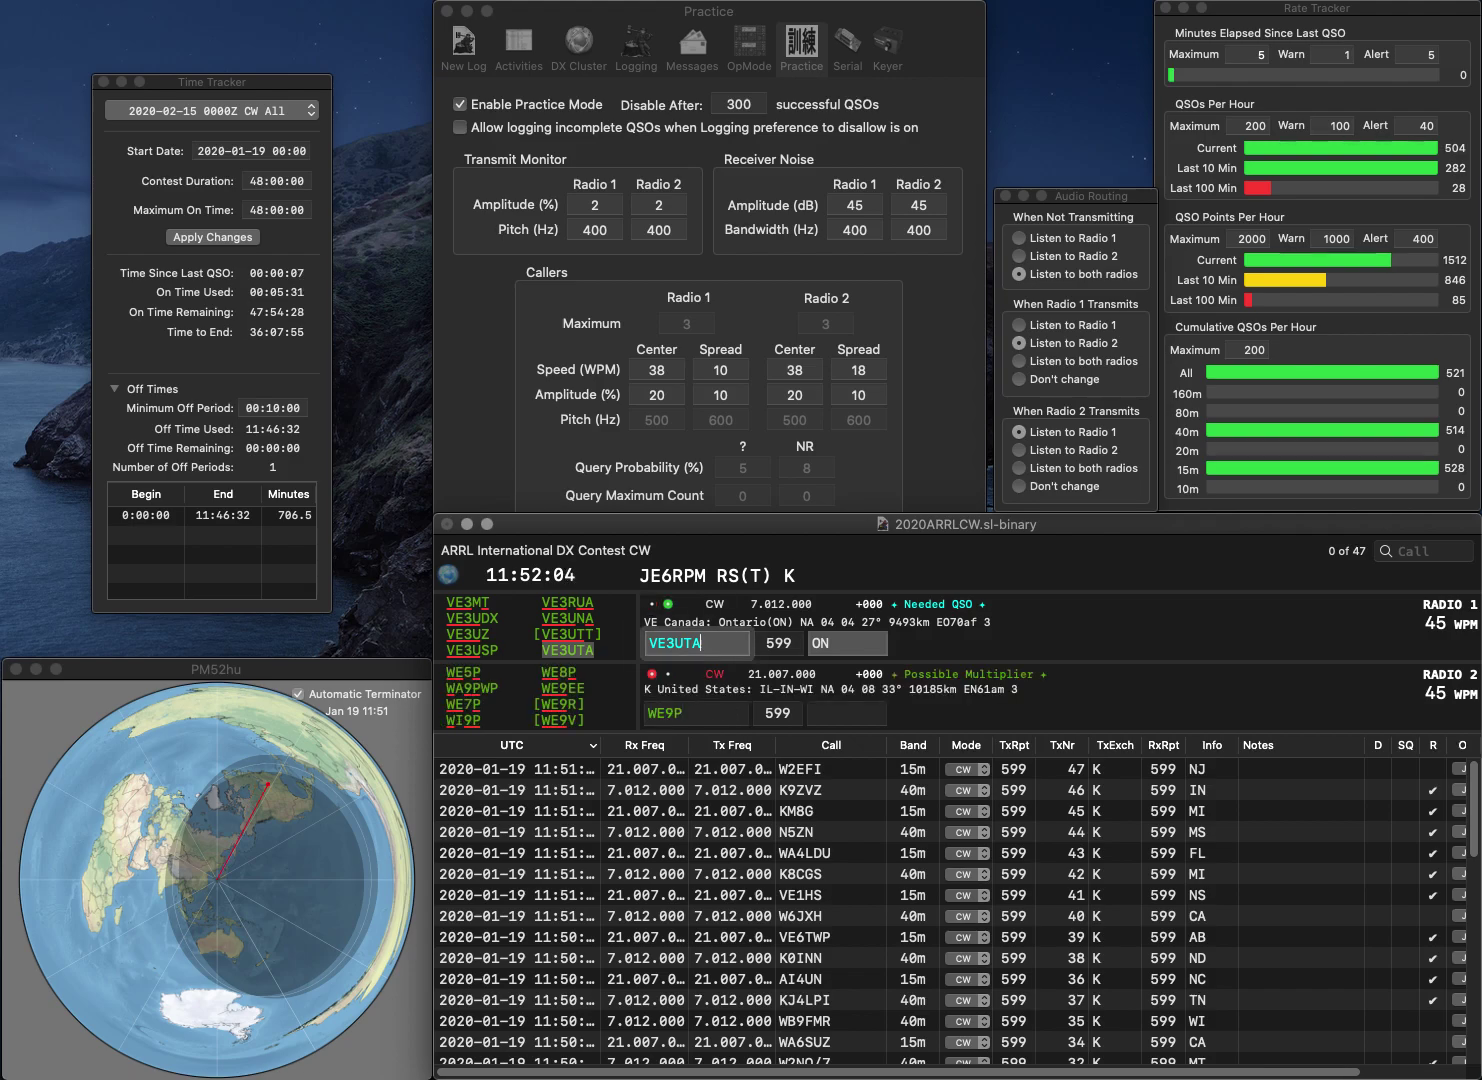
- Log VE3UTA on Radio 1 with exchange ON, and correct the Radio 2 call to WE7P and answer the caller
key("Return")
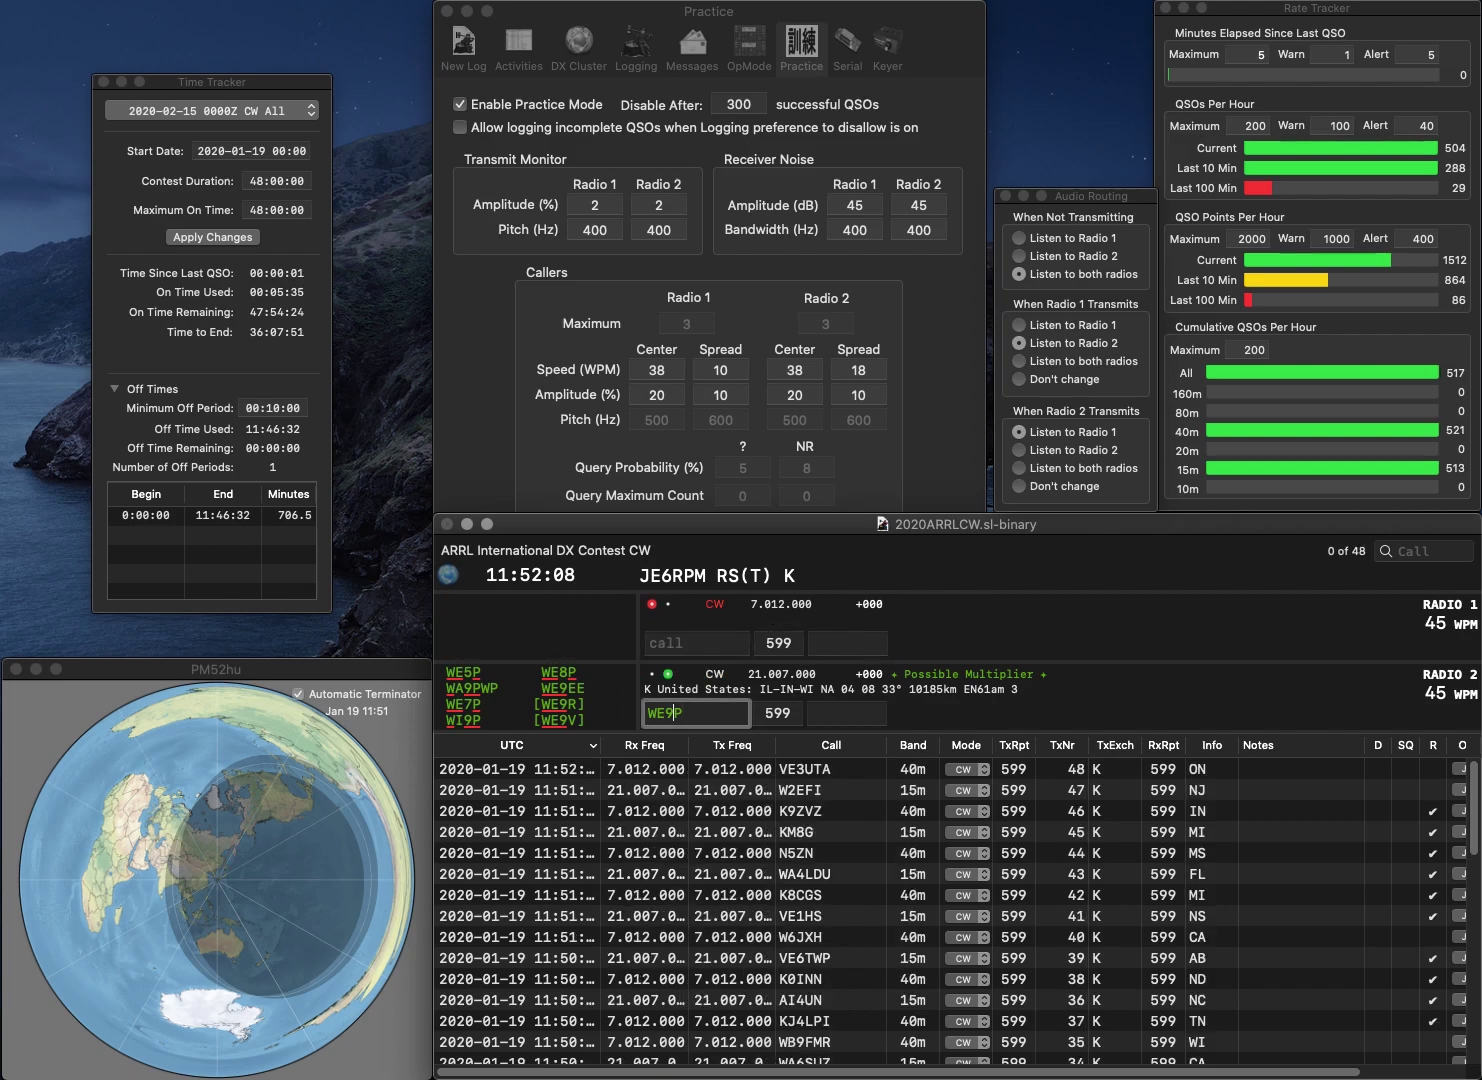
key("BackSpace")
key("BackSpace")
type("7P")
key("Return")
type("WX7P")
key("Return")
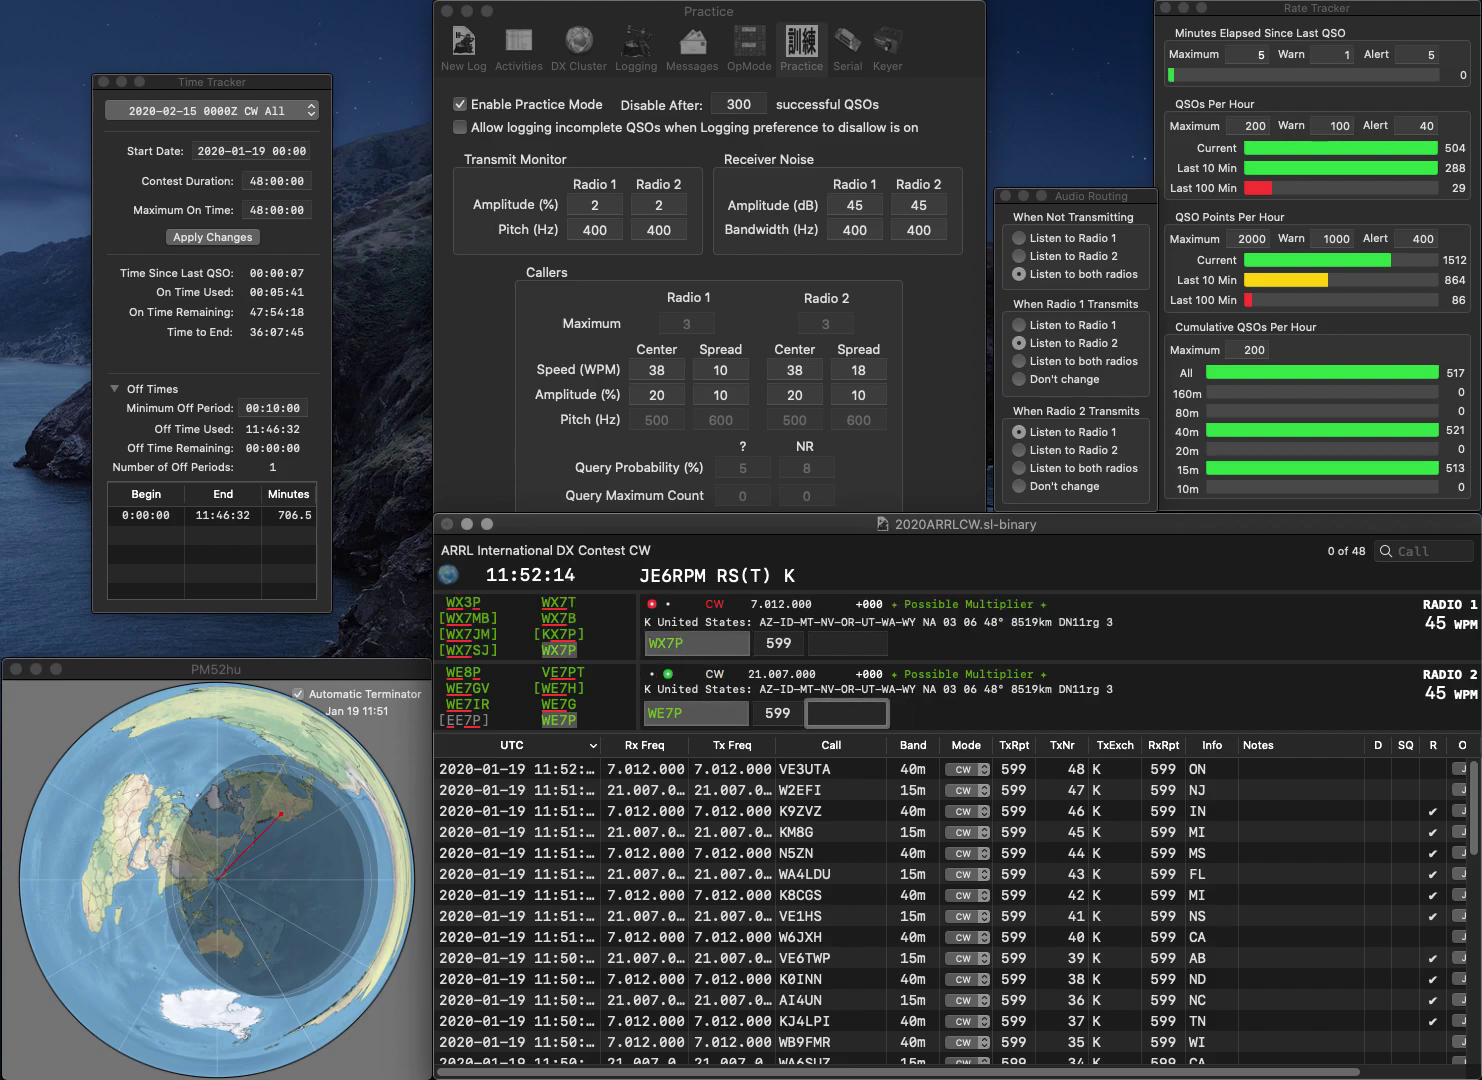
type("NV")
key("Return")
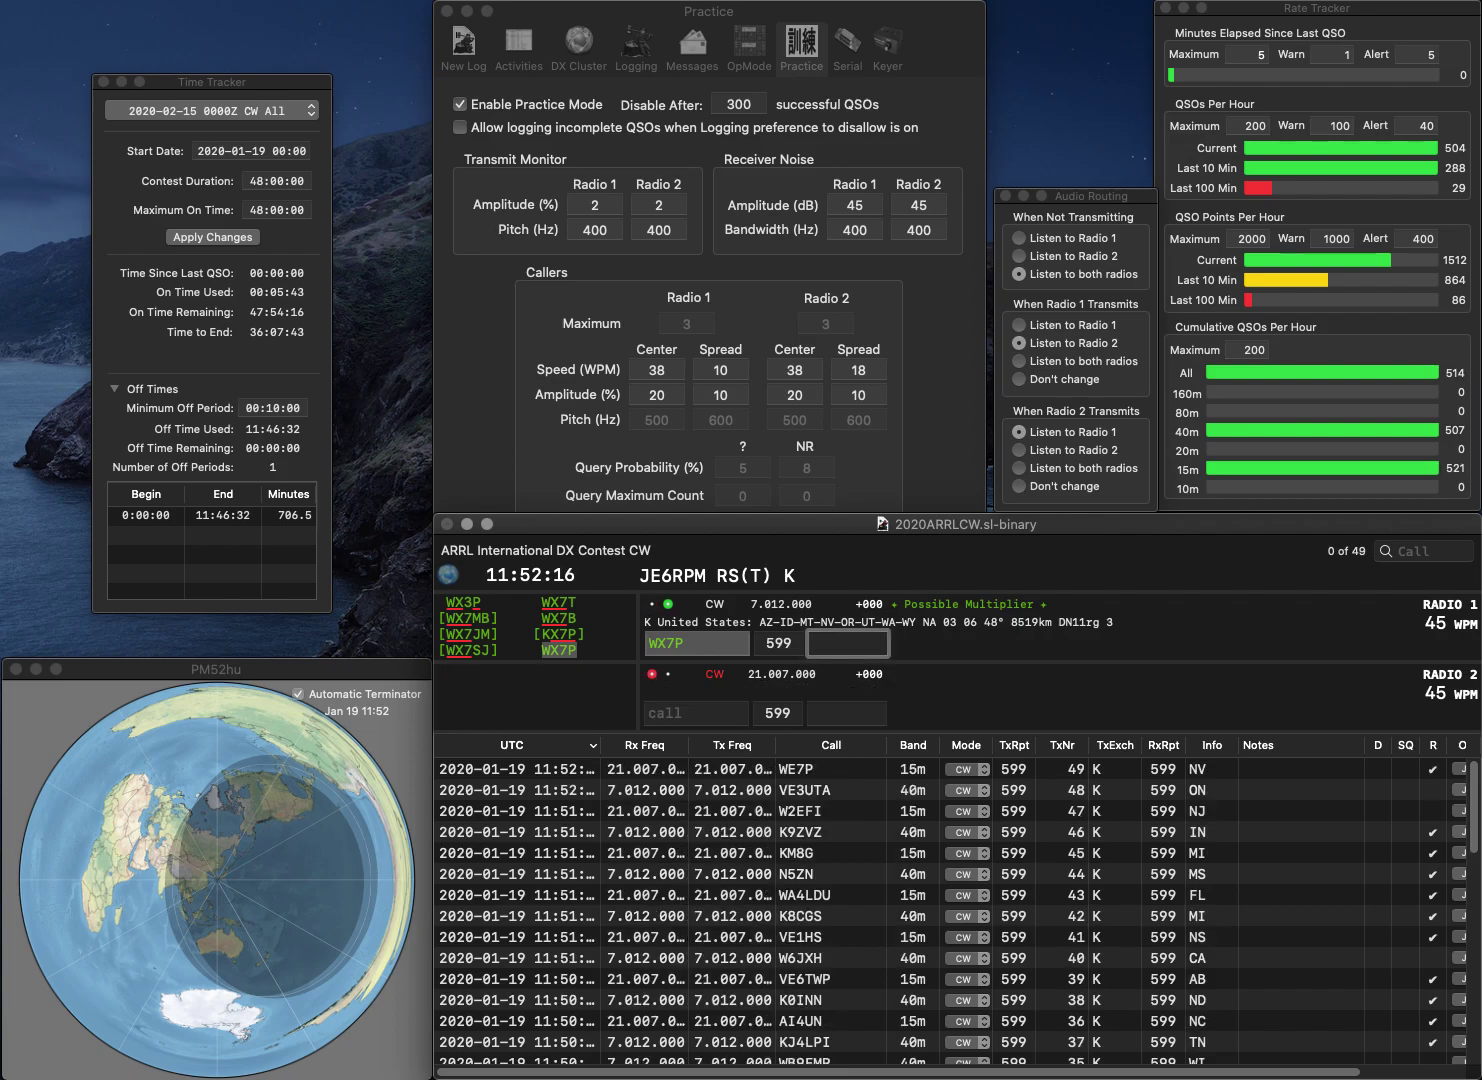
type("NV")
key("Return")
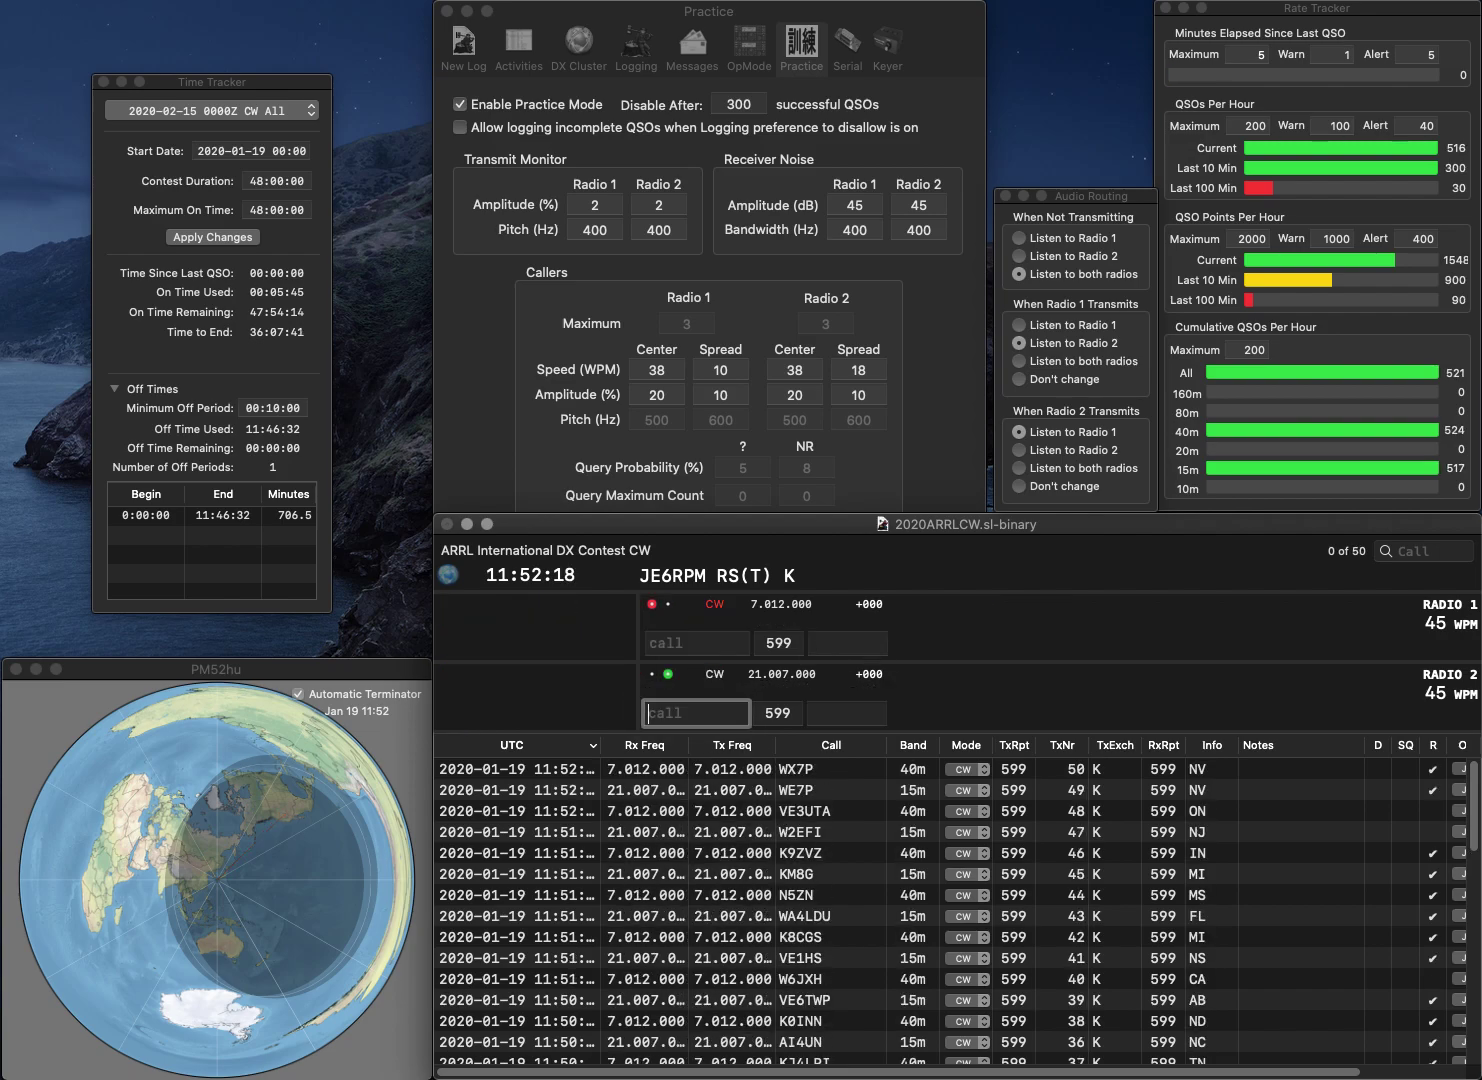
type("W2ZI")
key("Return")
type("WA2BJN")
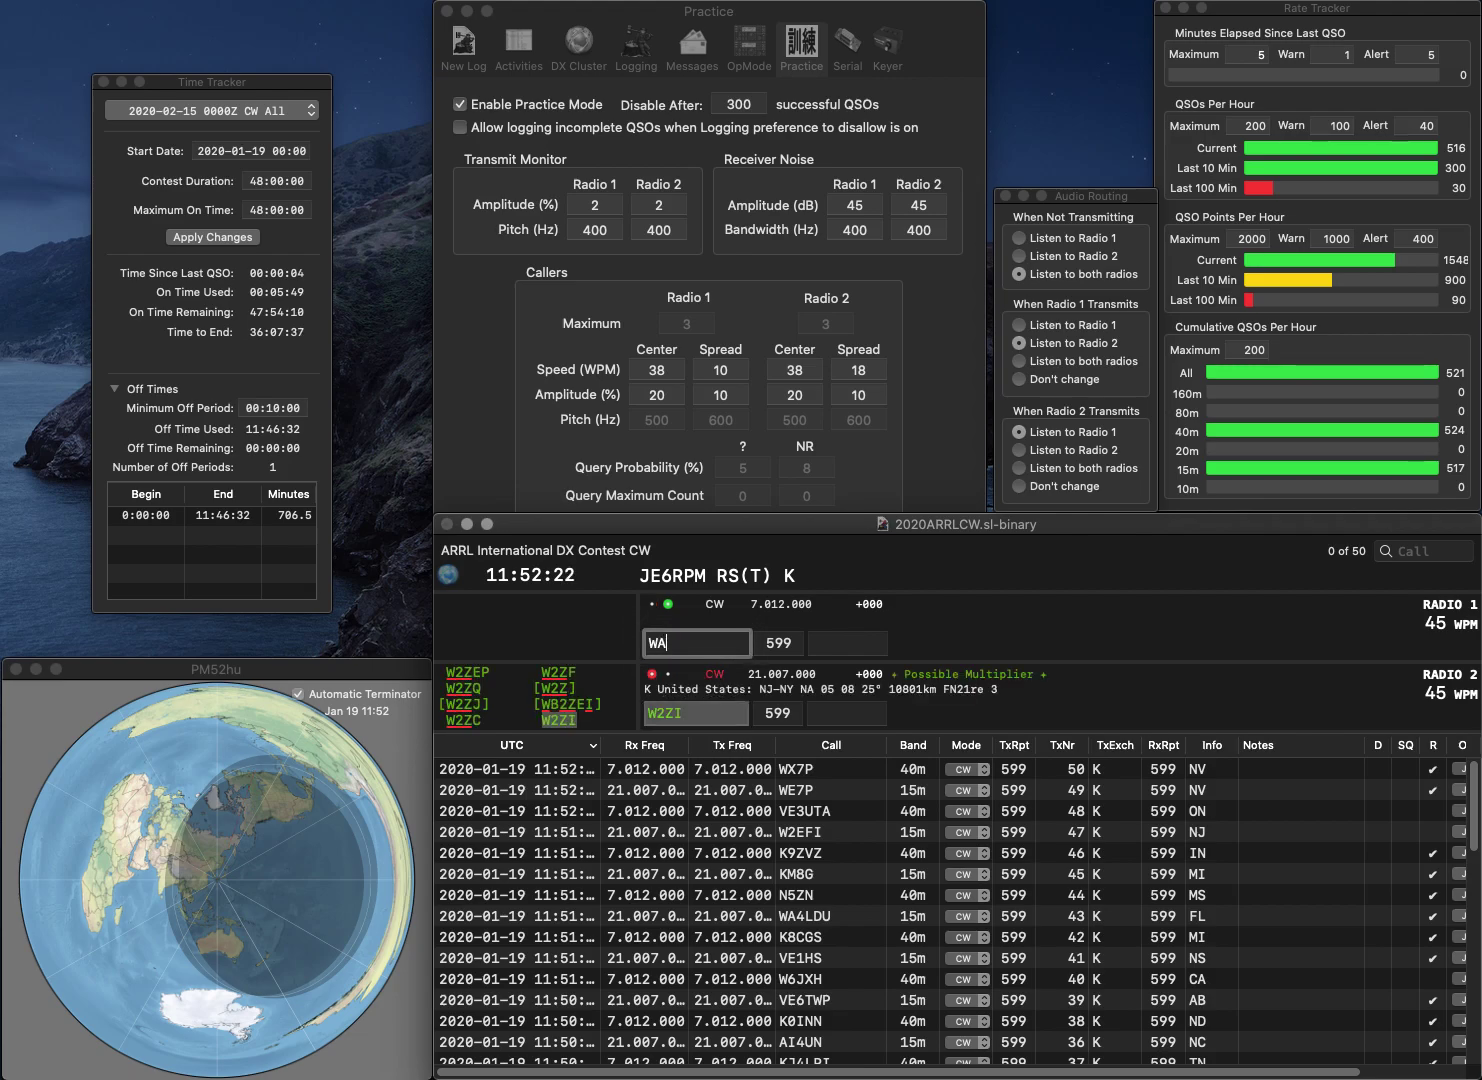
key("Return")
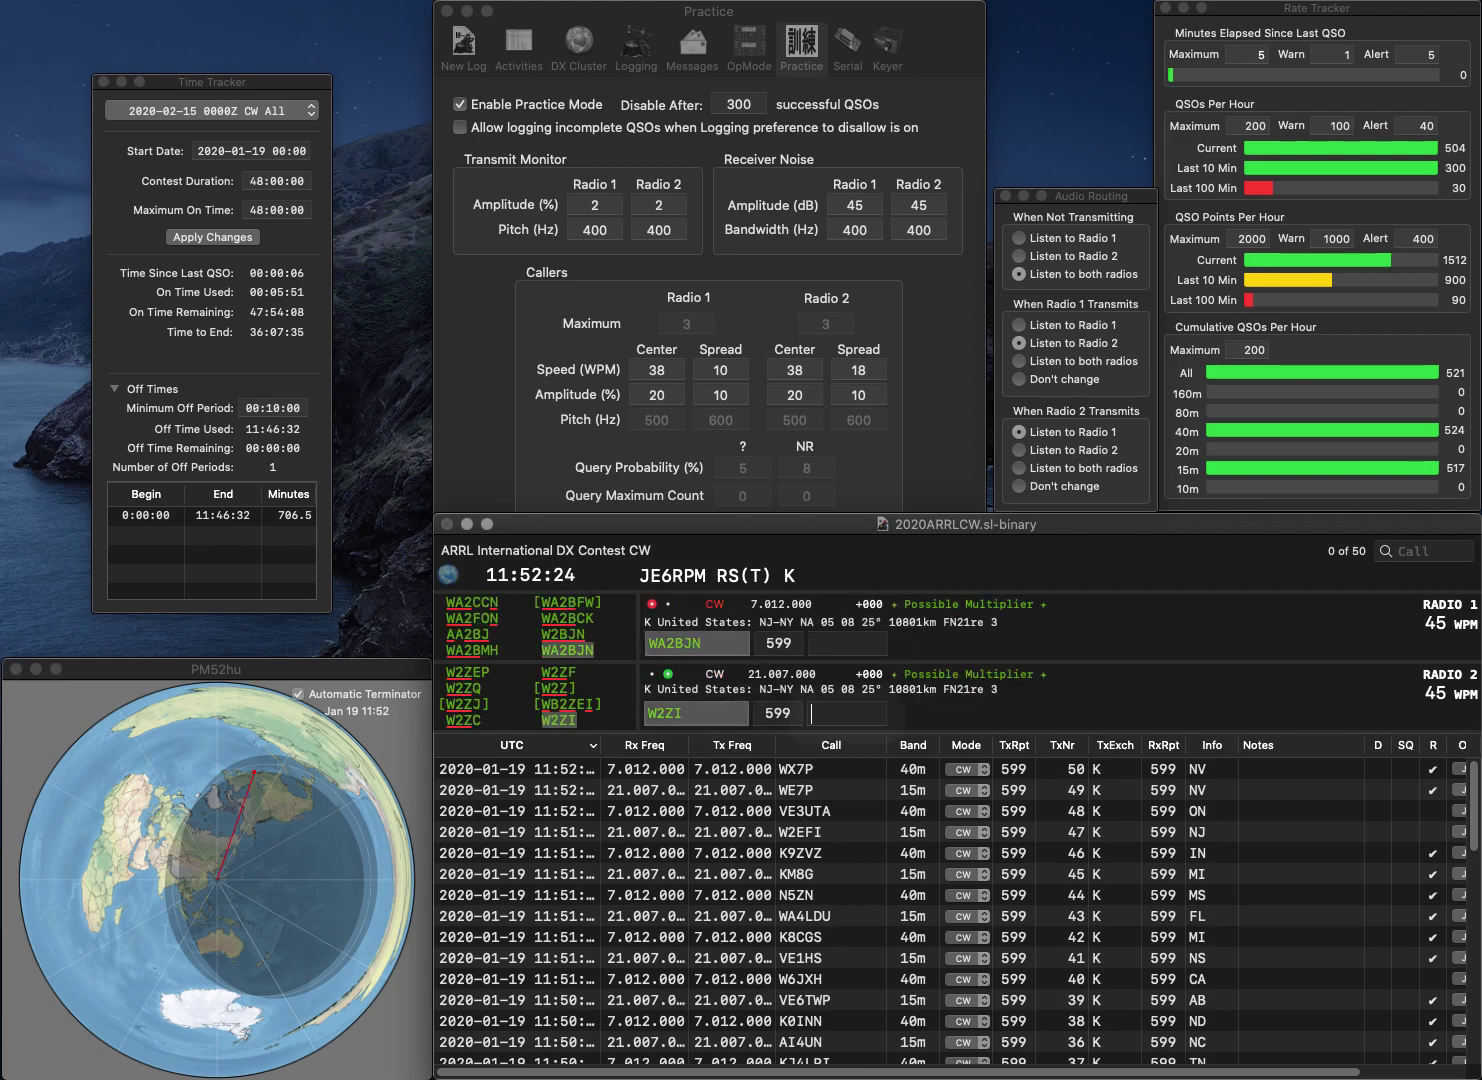
- Log W2ZI on Radio 2 with exchange NY and WA2BJN on Radio 1 with exchange NJ
type("NY")
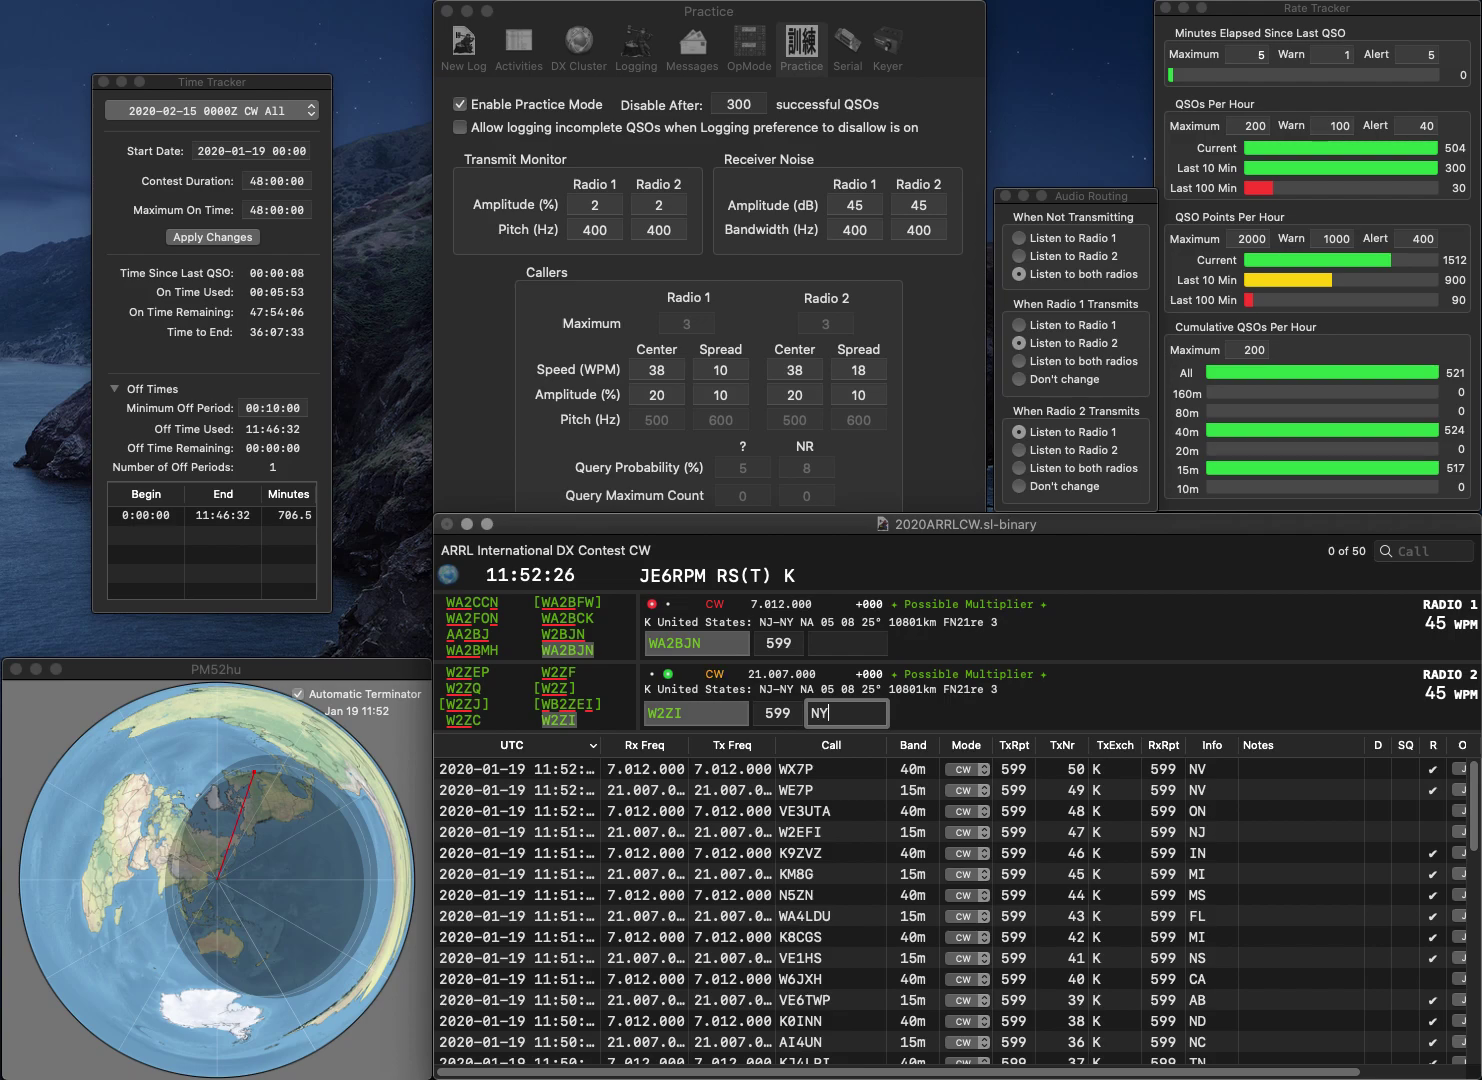
key("Return")
type("N")
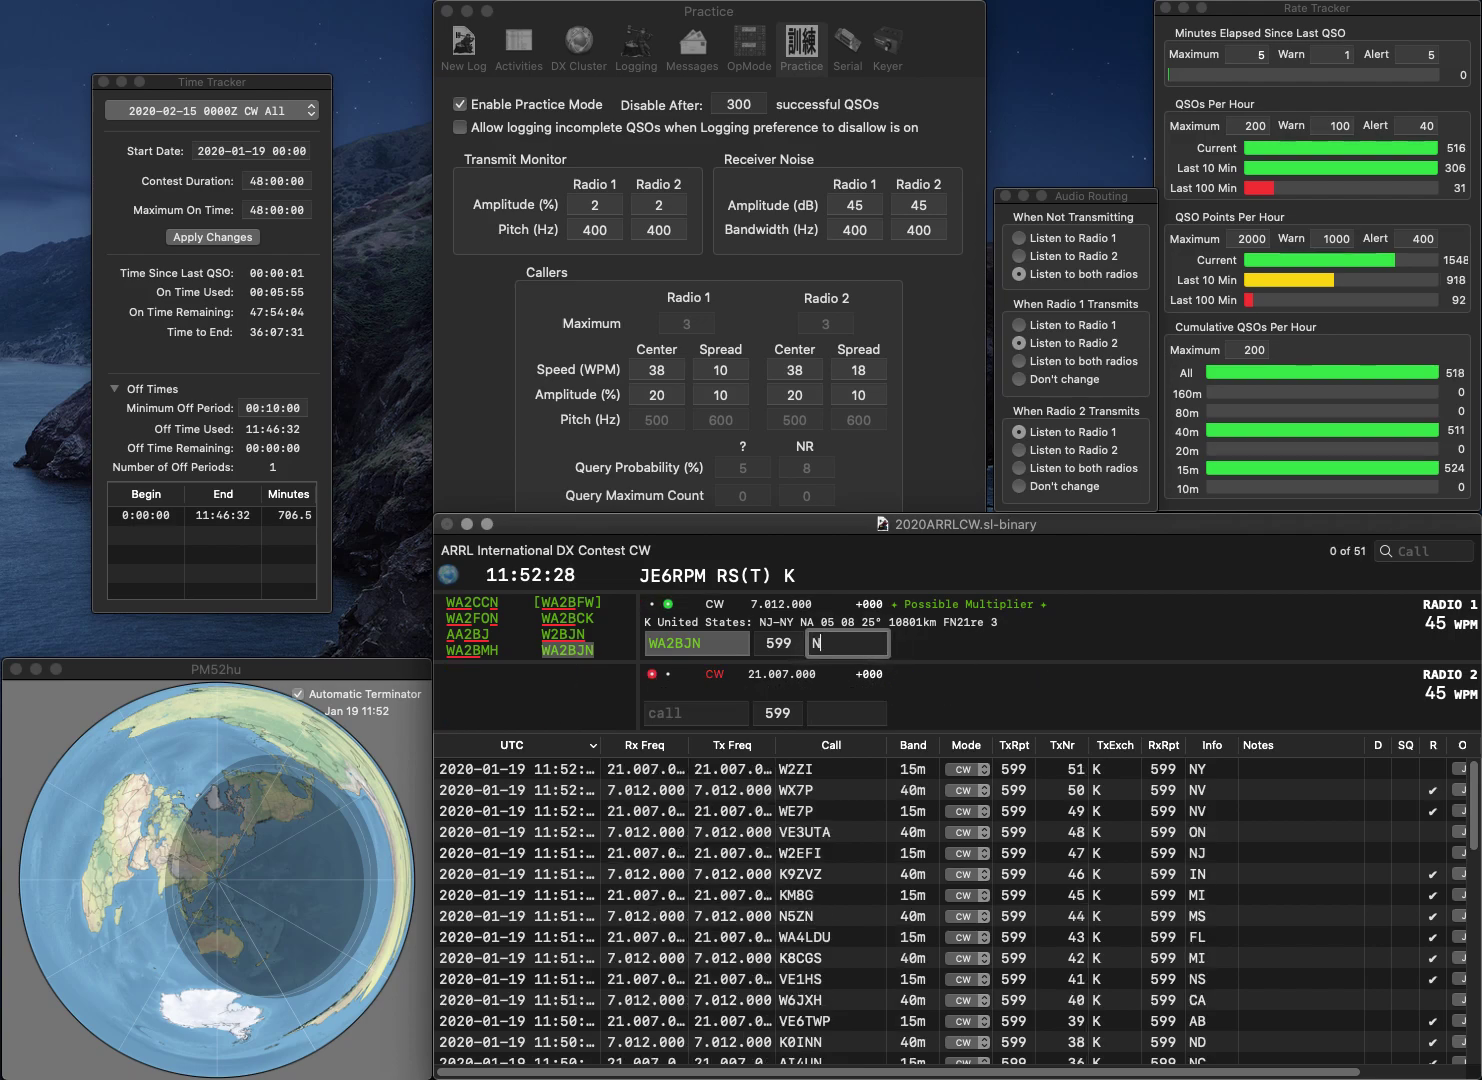
type("J")
key("Return")
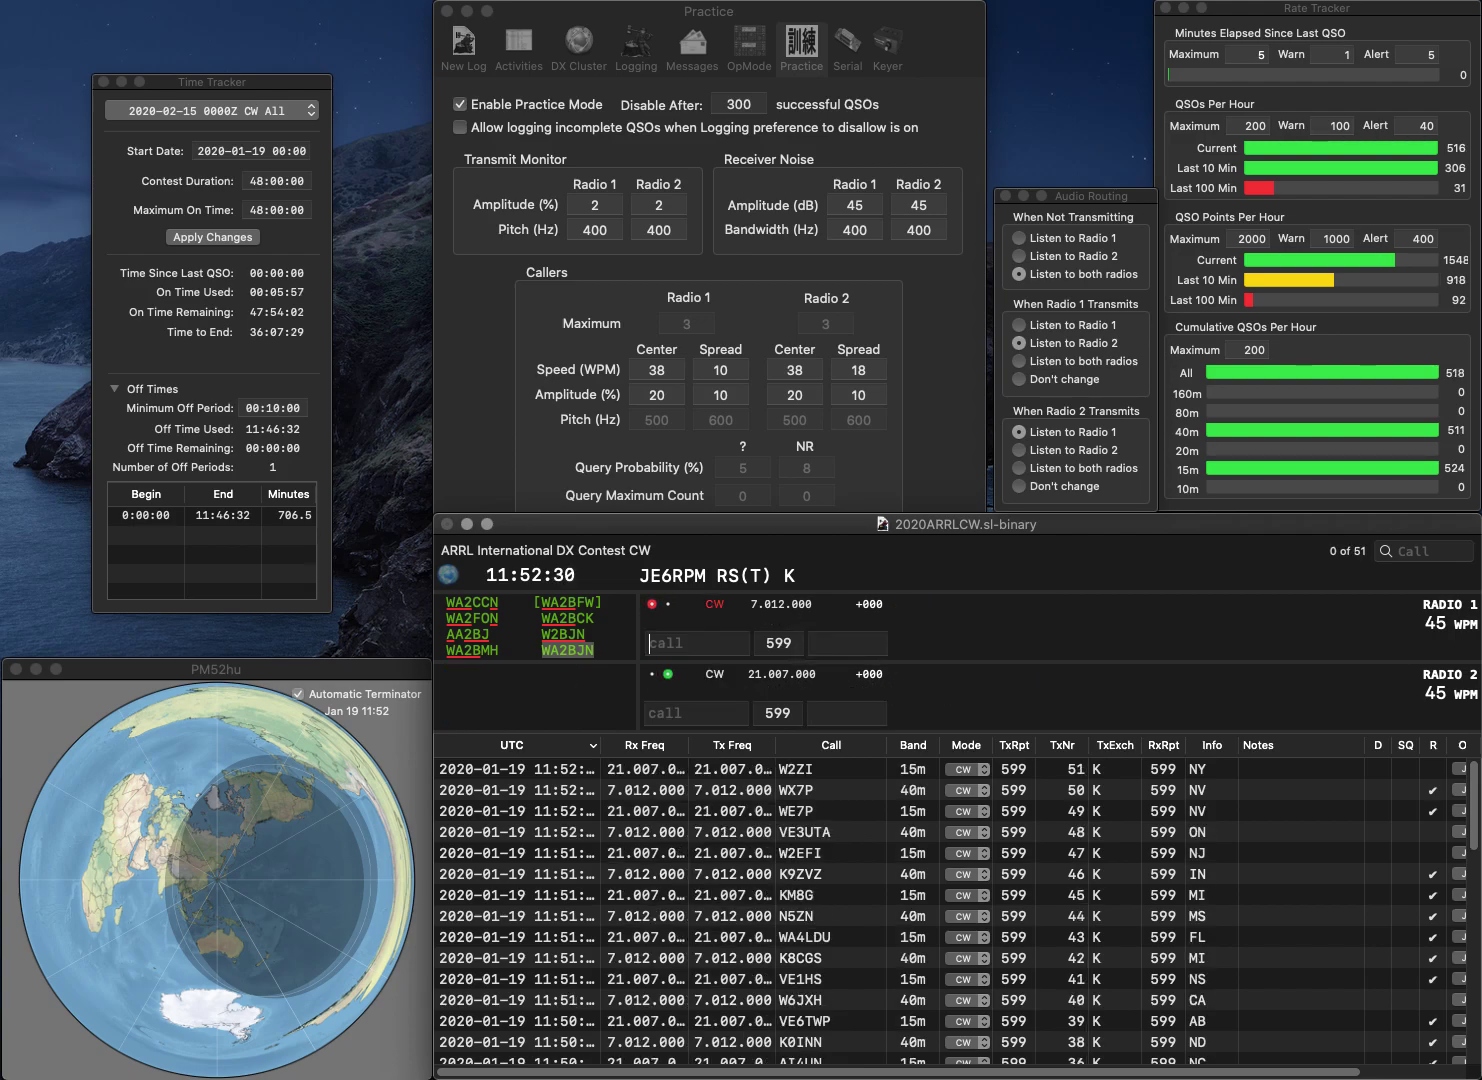
type("KG5SJL")
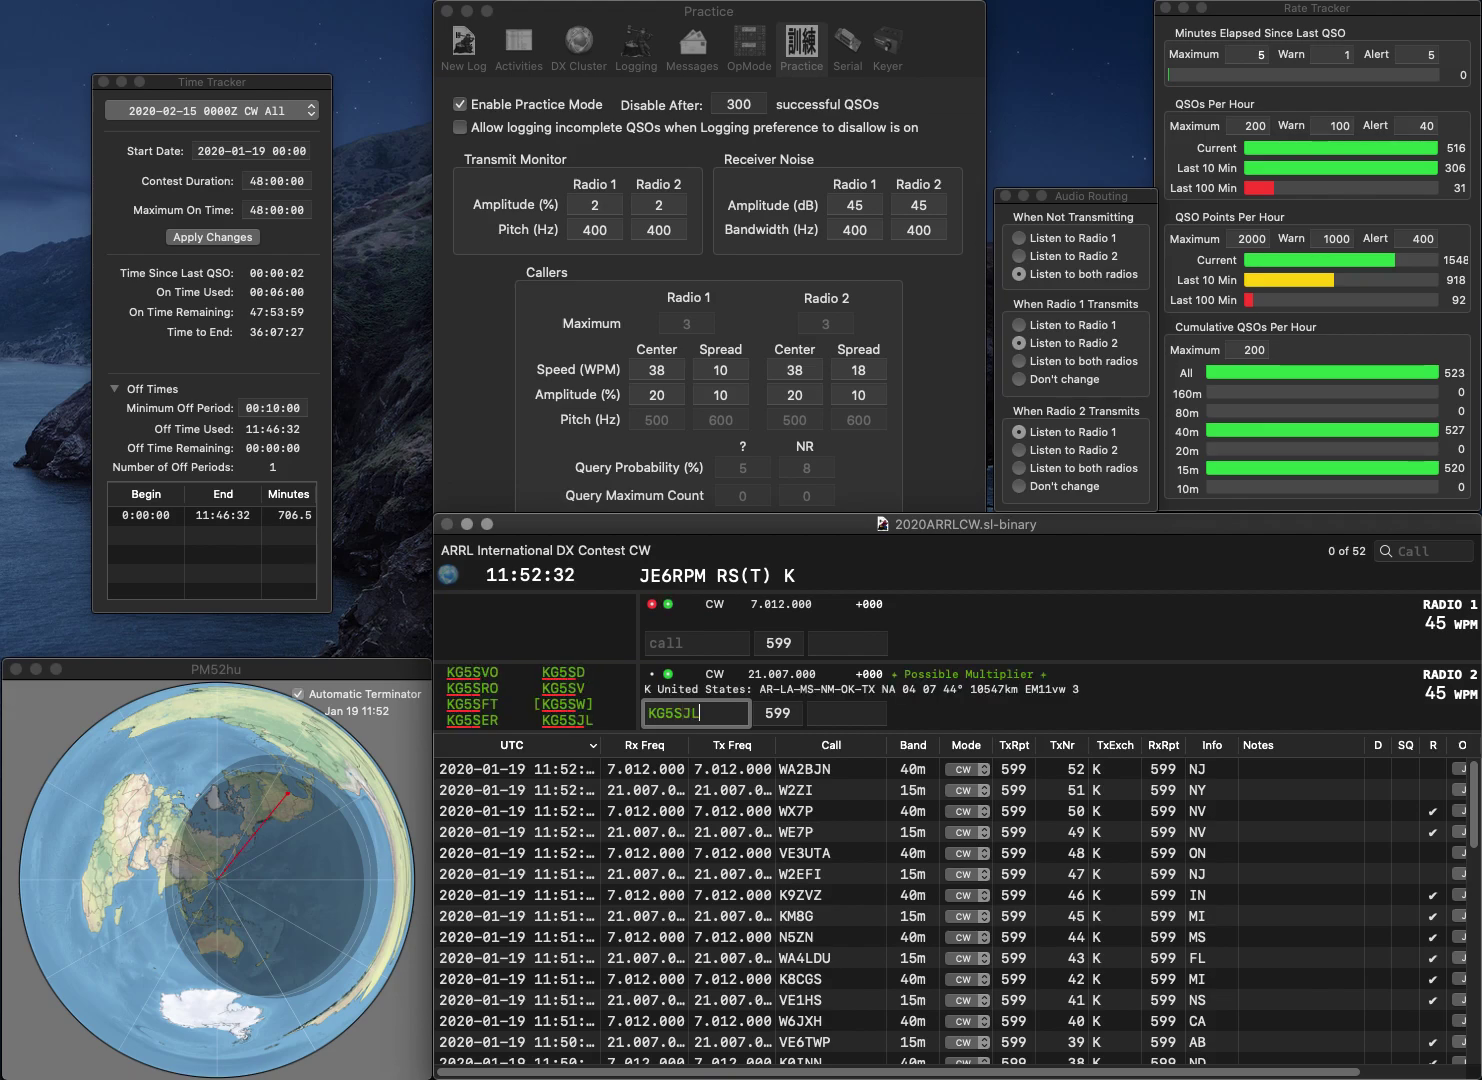
key("Return")
type("W9VW")
key("Return")
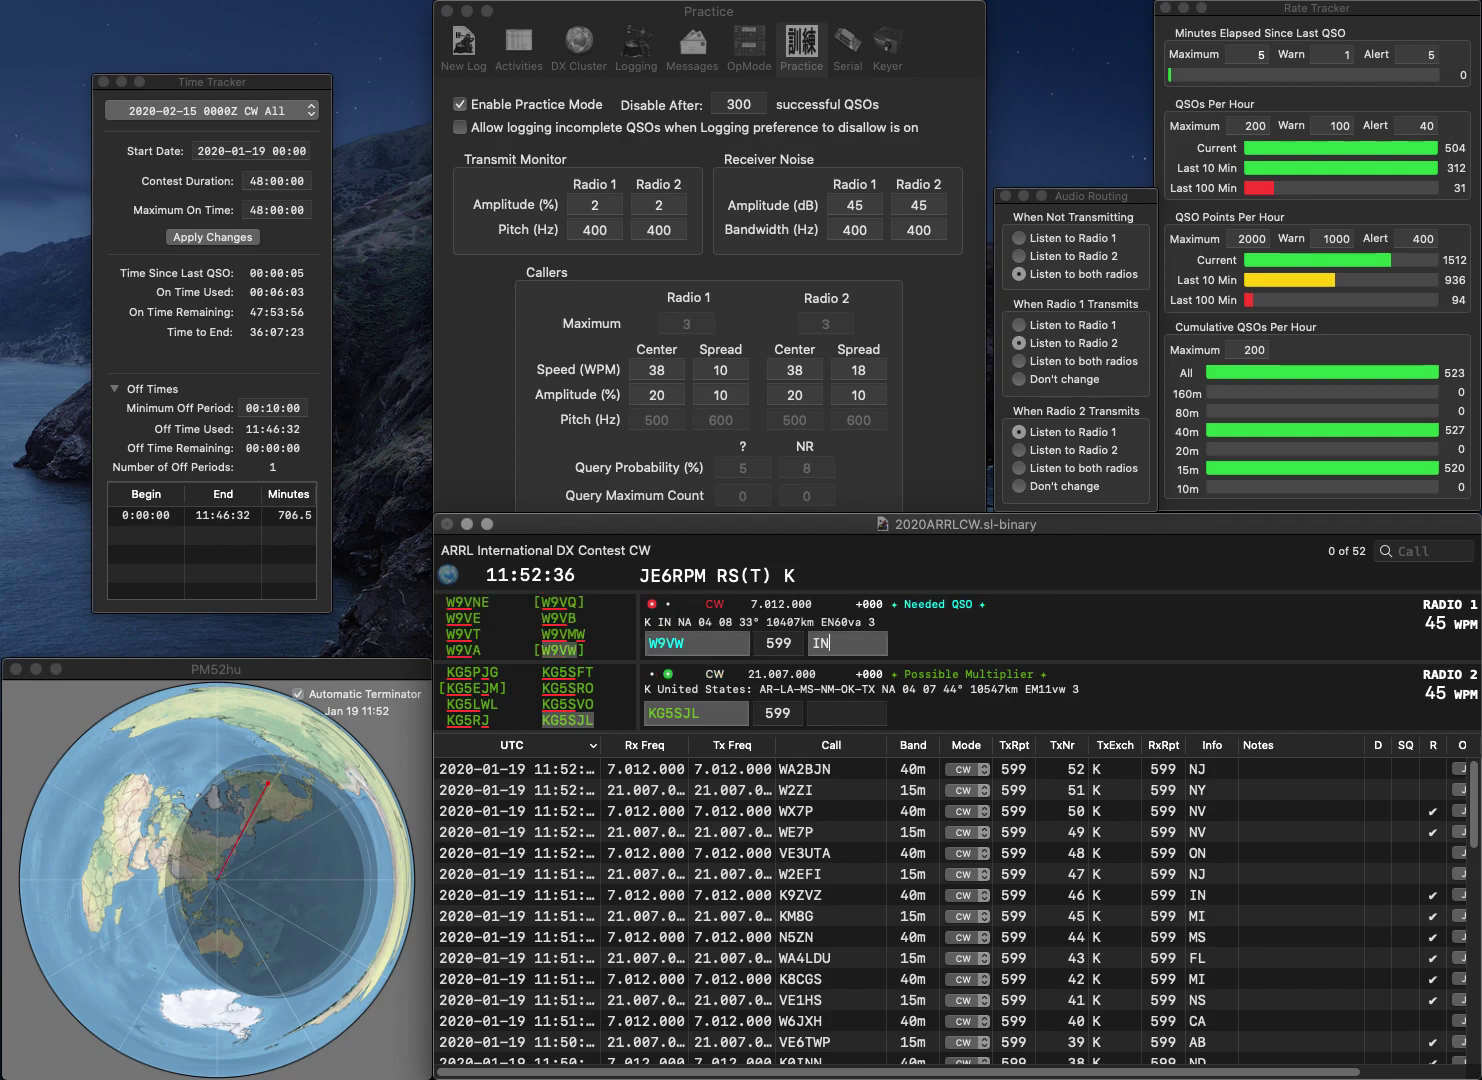
type("MS")
key("Return")
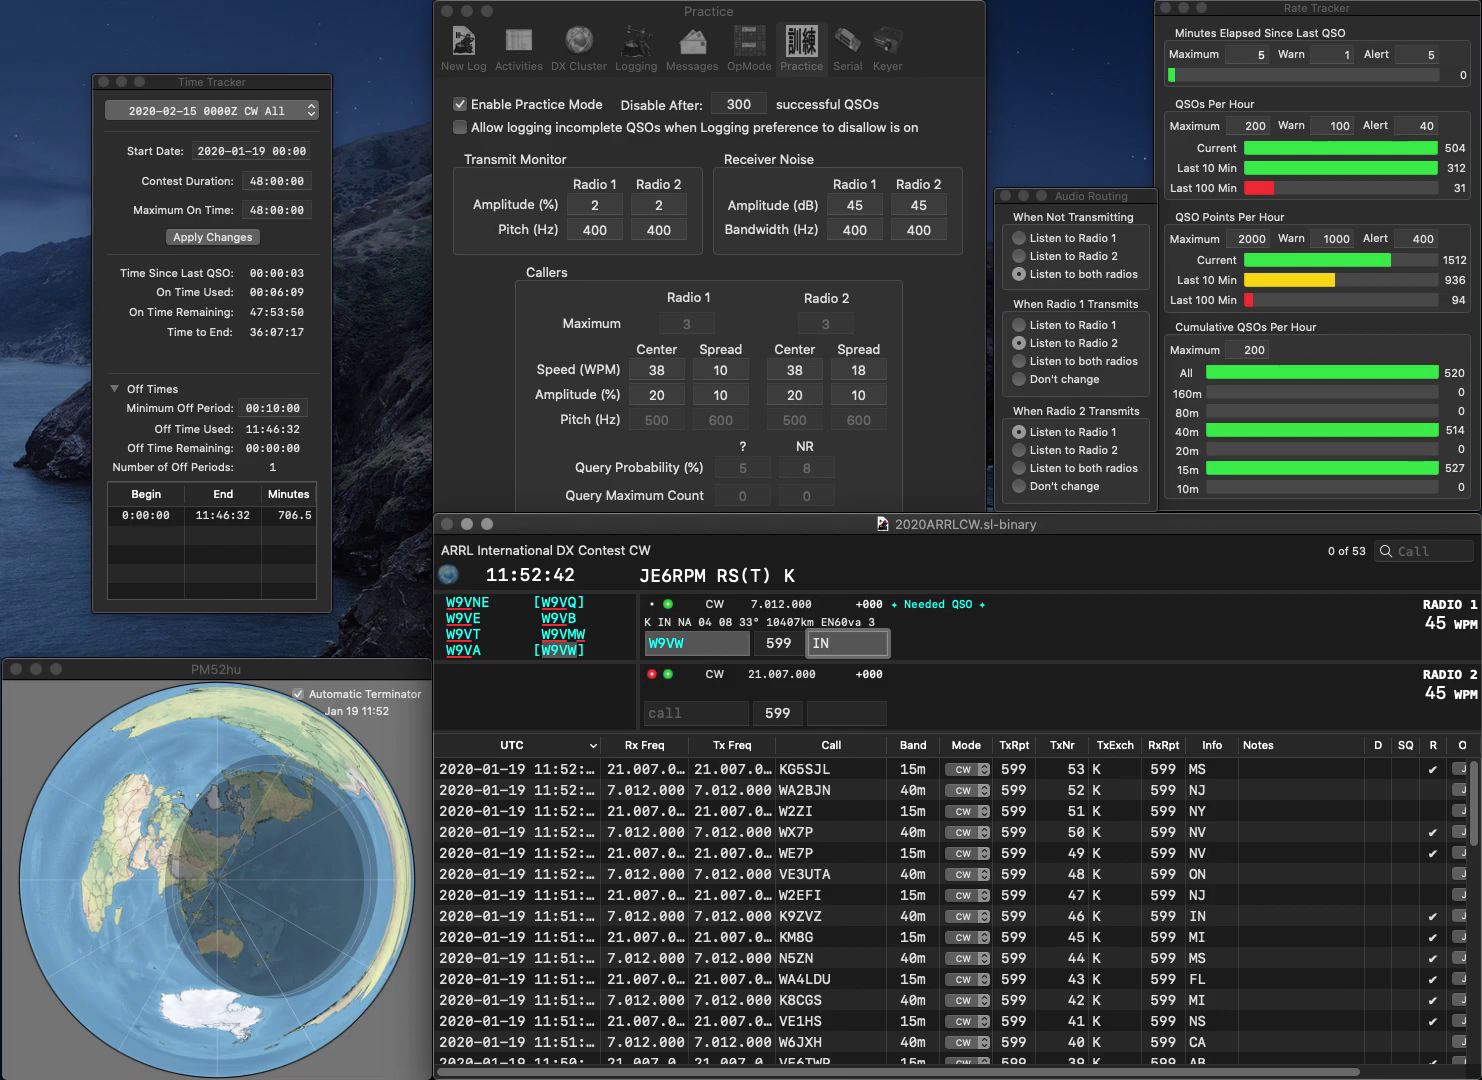
key("Return")
type("K5IZO")
key("Return")
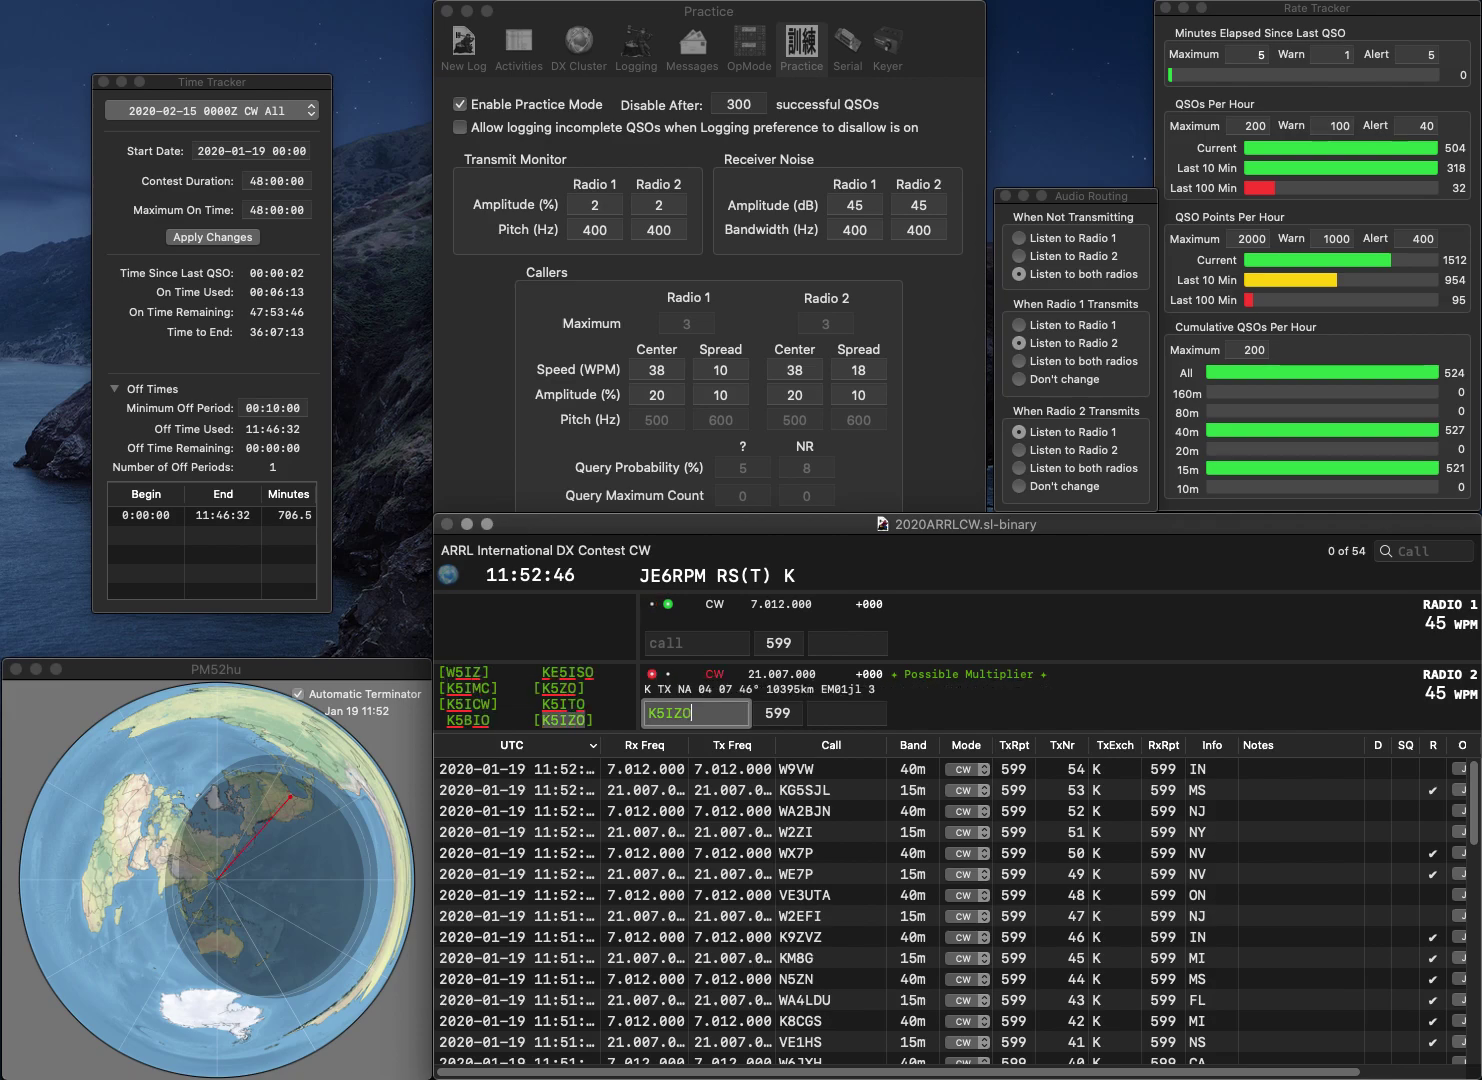
type("WD9VT")
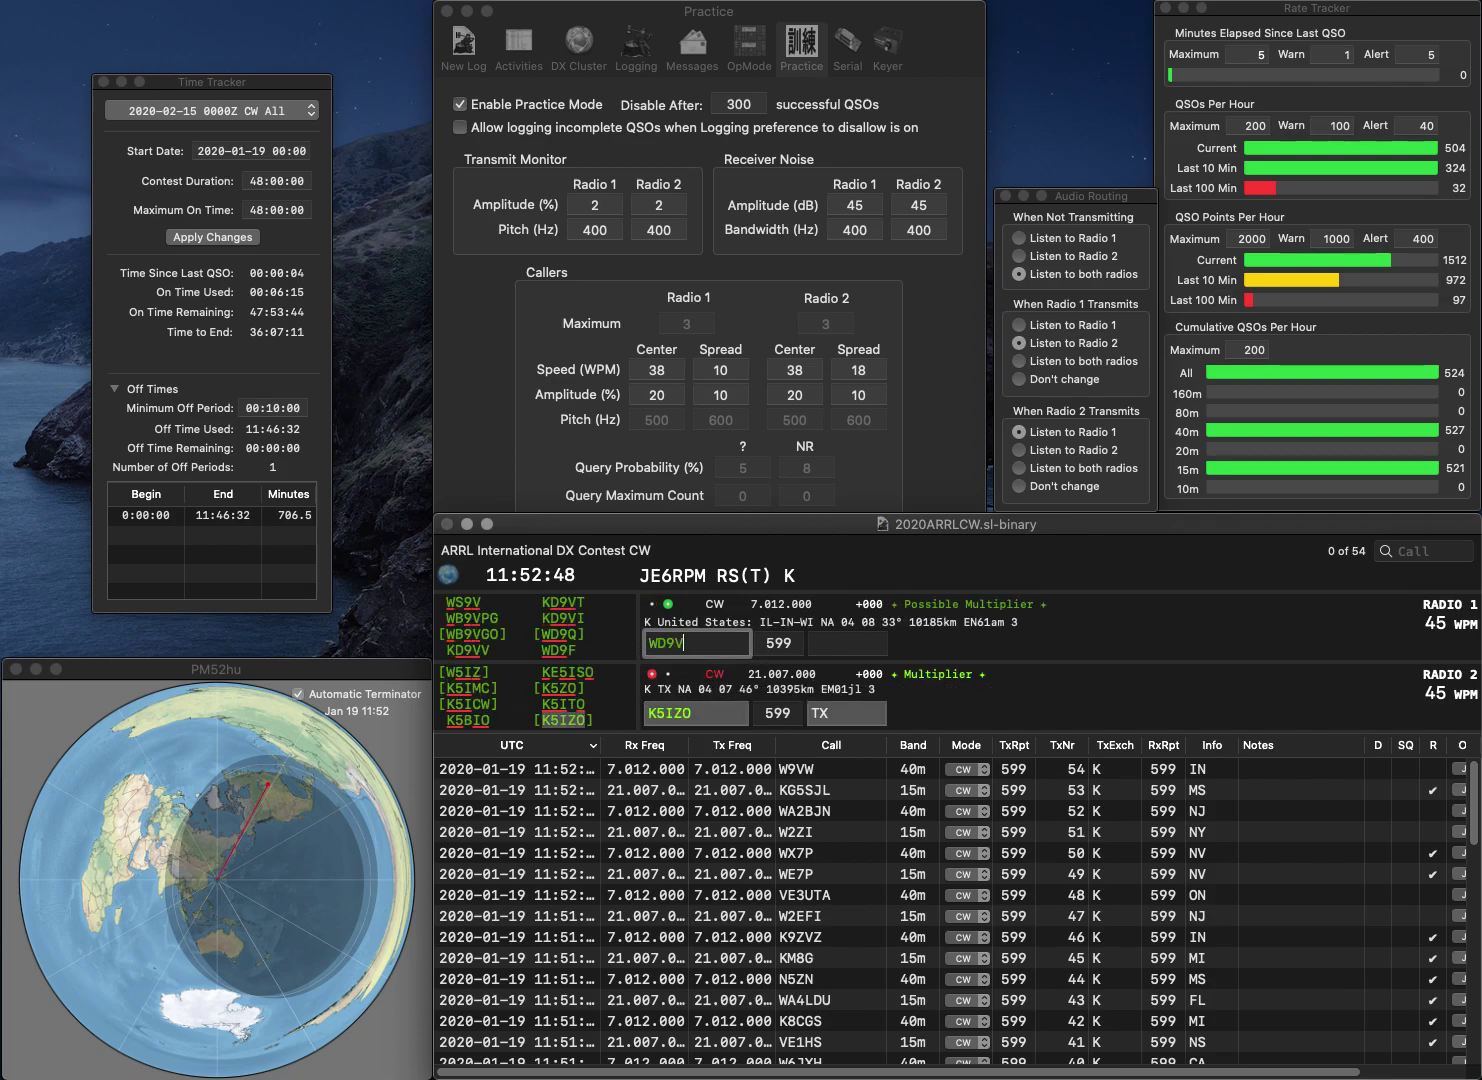
key("Delete")
type("B")
key("Return")
key("space")
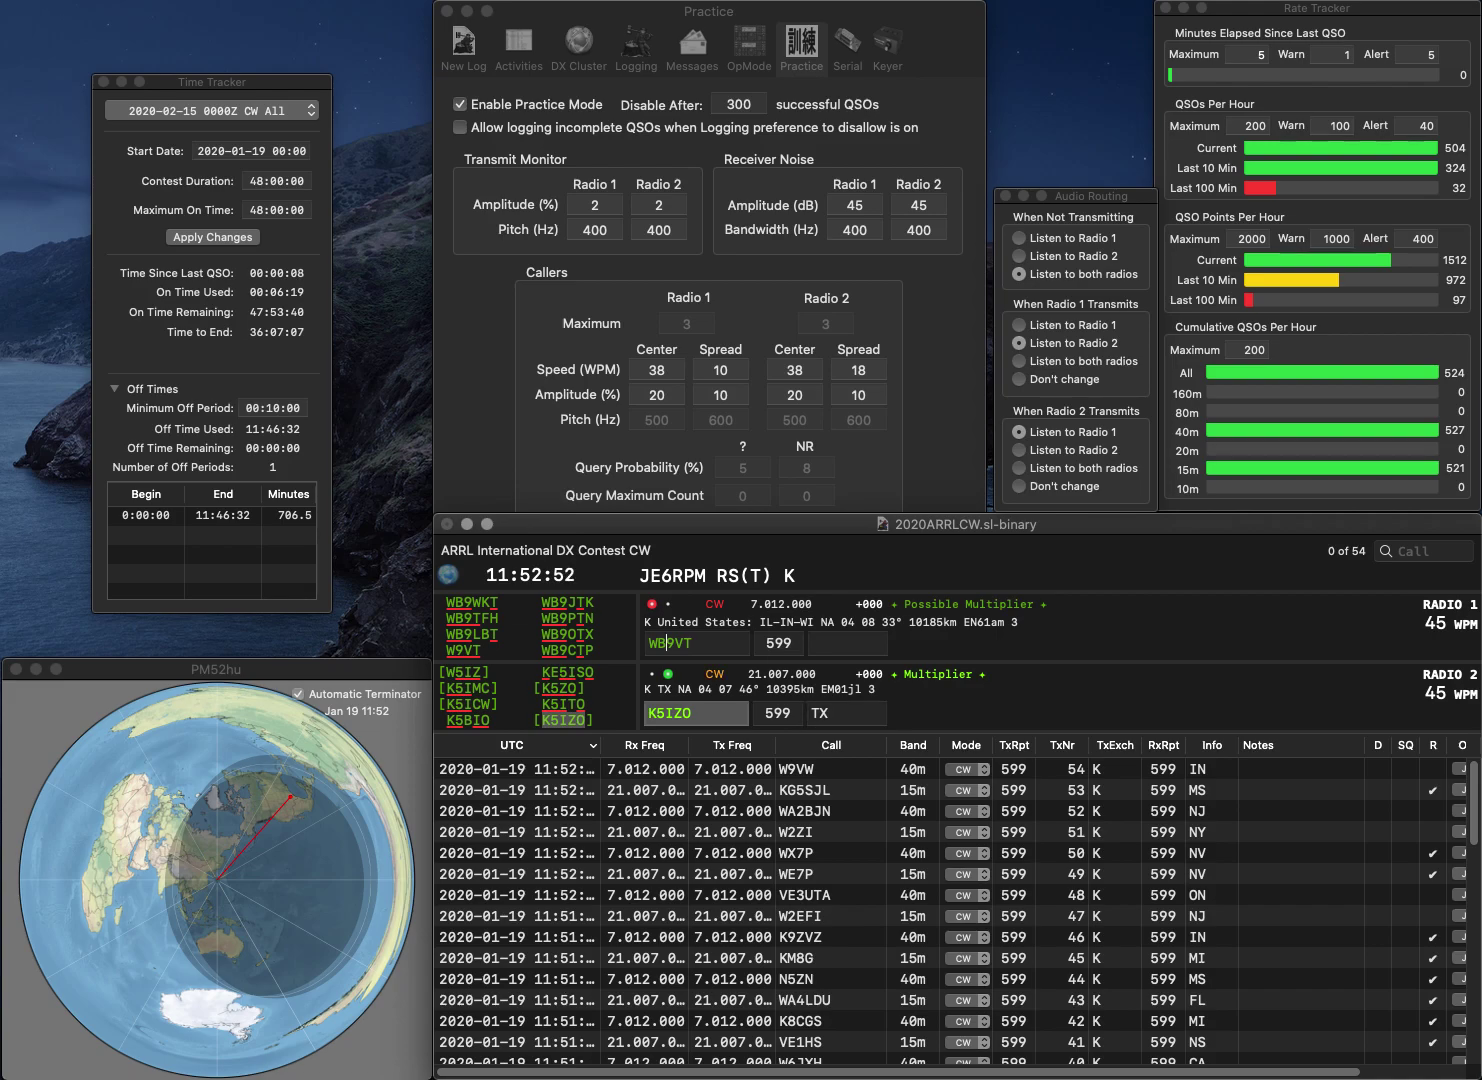
key("Return")
key("Left")
key("BackSpace")
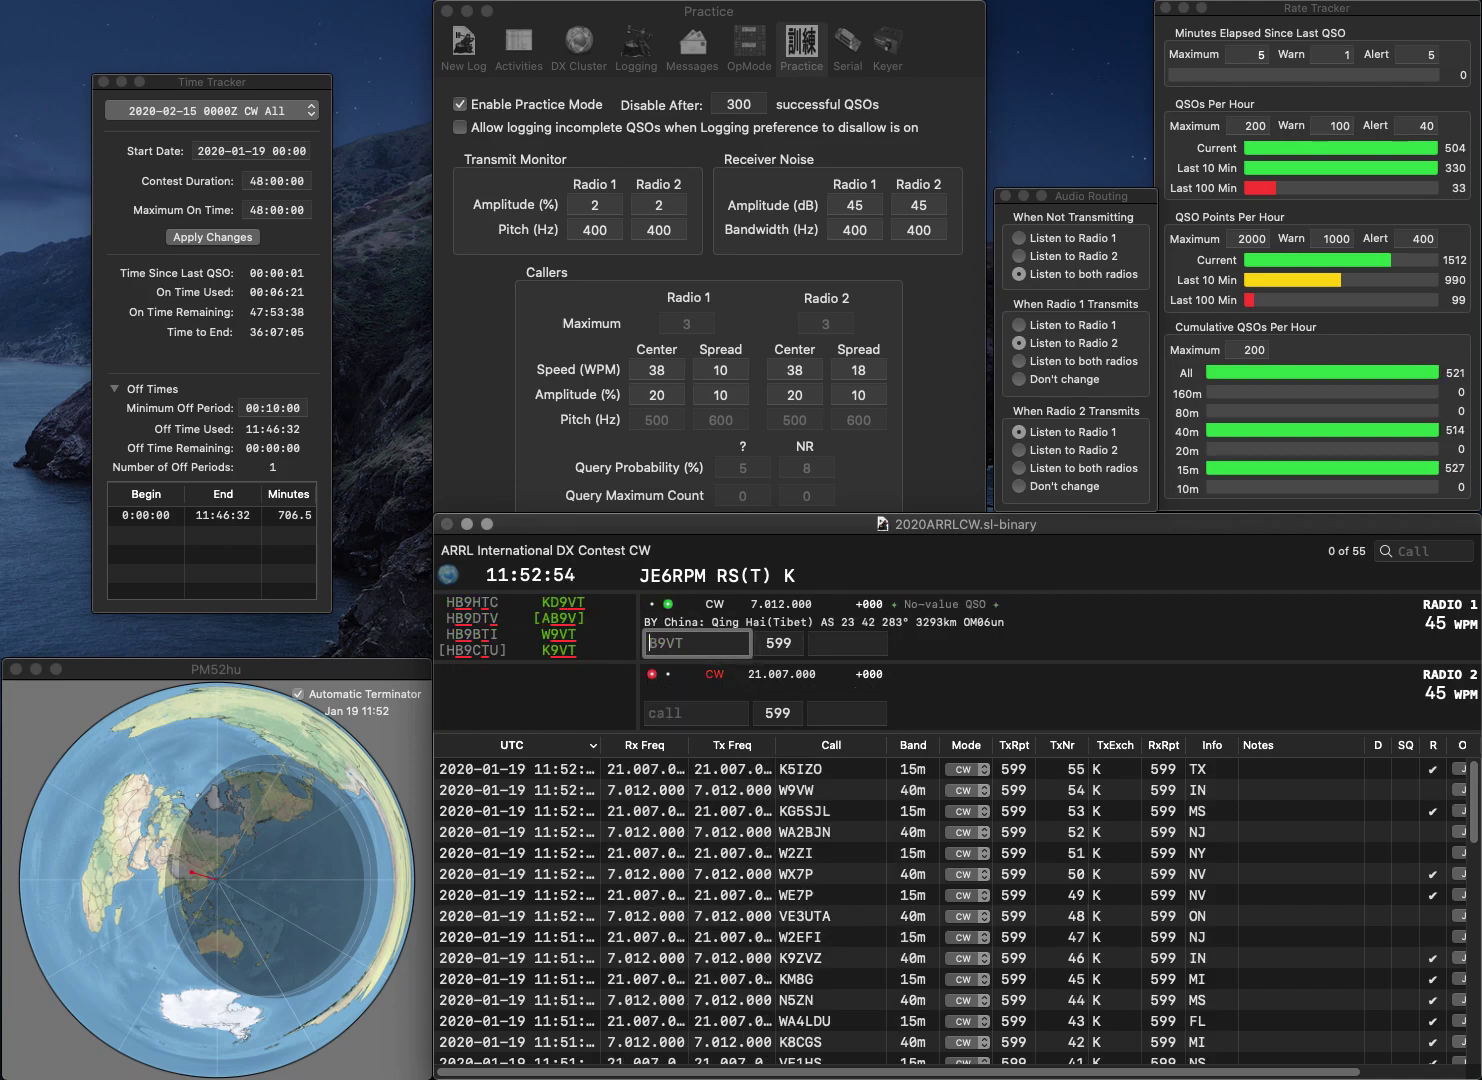
type("KD")
key("Delete")
key("Return")
- Answer VE7UDI on Radio 2, and log KD9VT on Radio 1 with exchange IN and VE7UDI with exchange BC
type("VE")
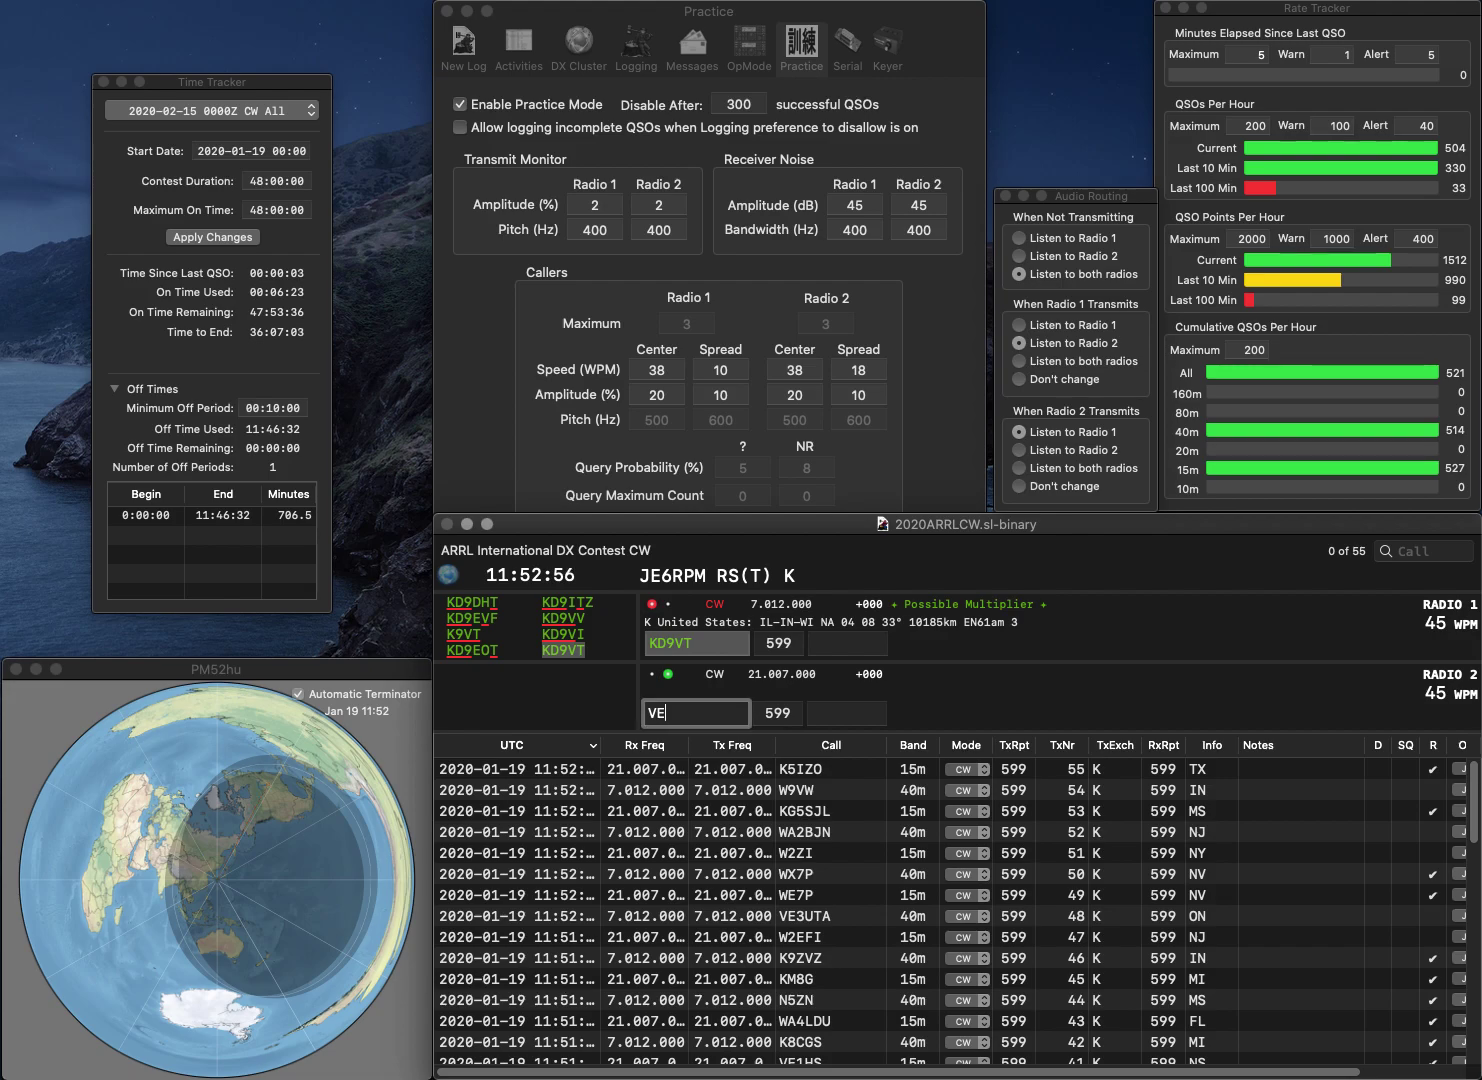
type("7UDI")
key("Return")
type("BC")
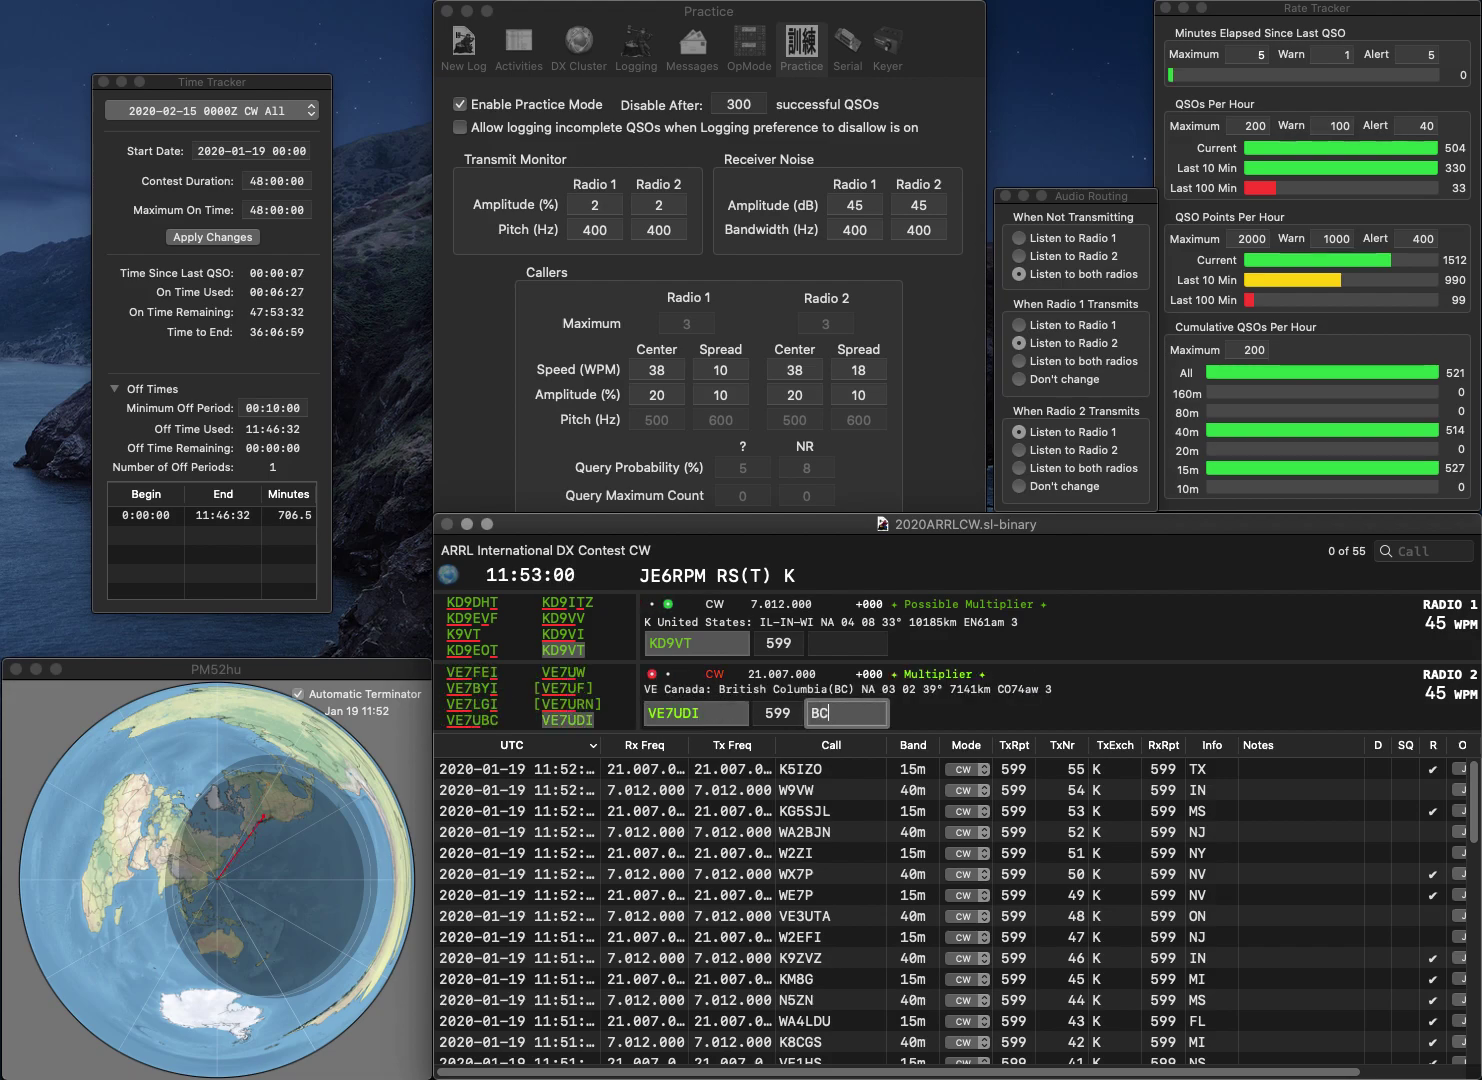
key("Return")
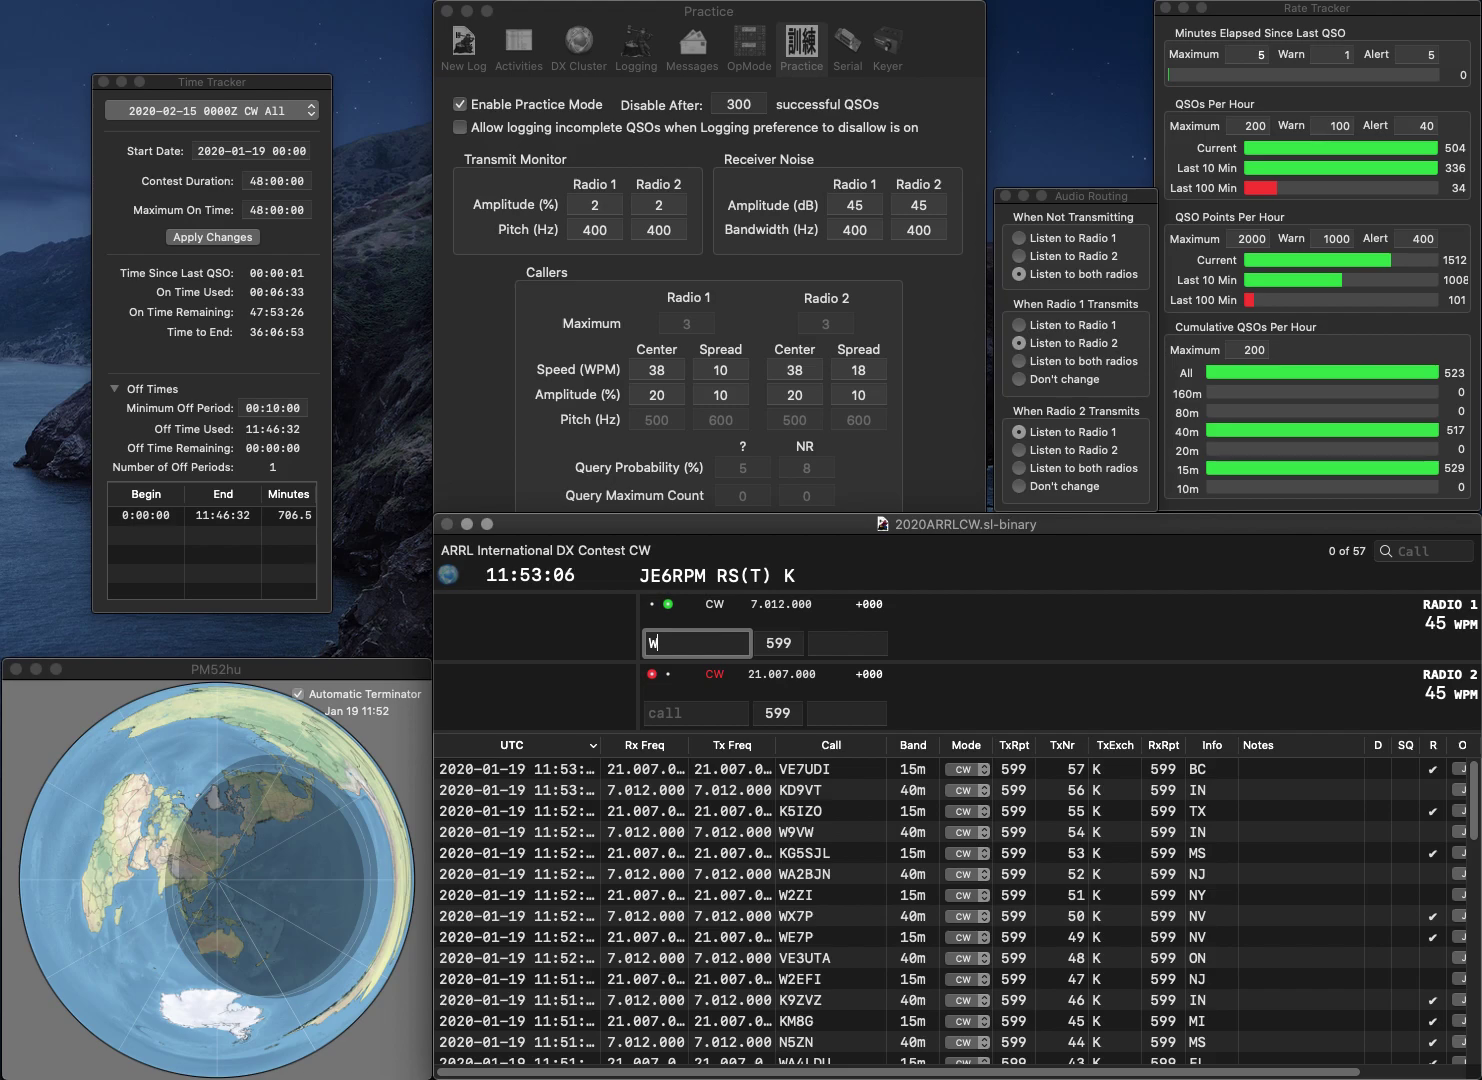
- Answer W4TTM on Radio 1 and N6ZI on Radio 2, and log them with exchanges TN and CA
type("4TTM")
key("Return")
type("N6ZI")
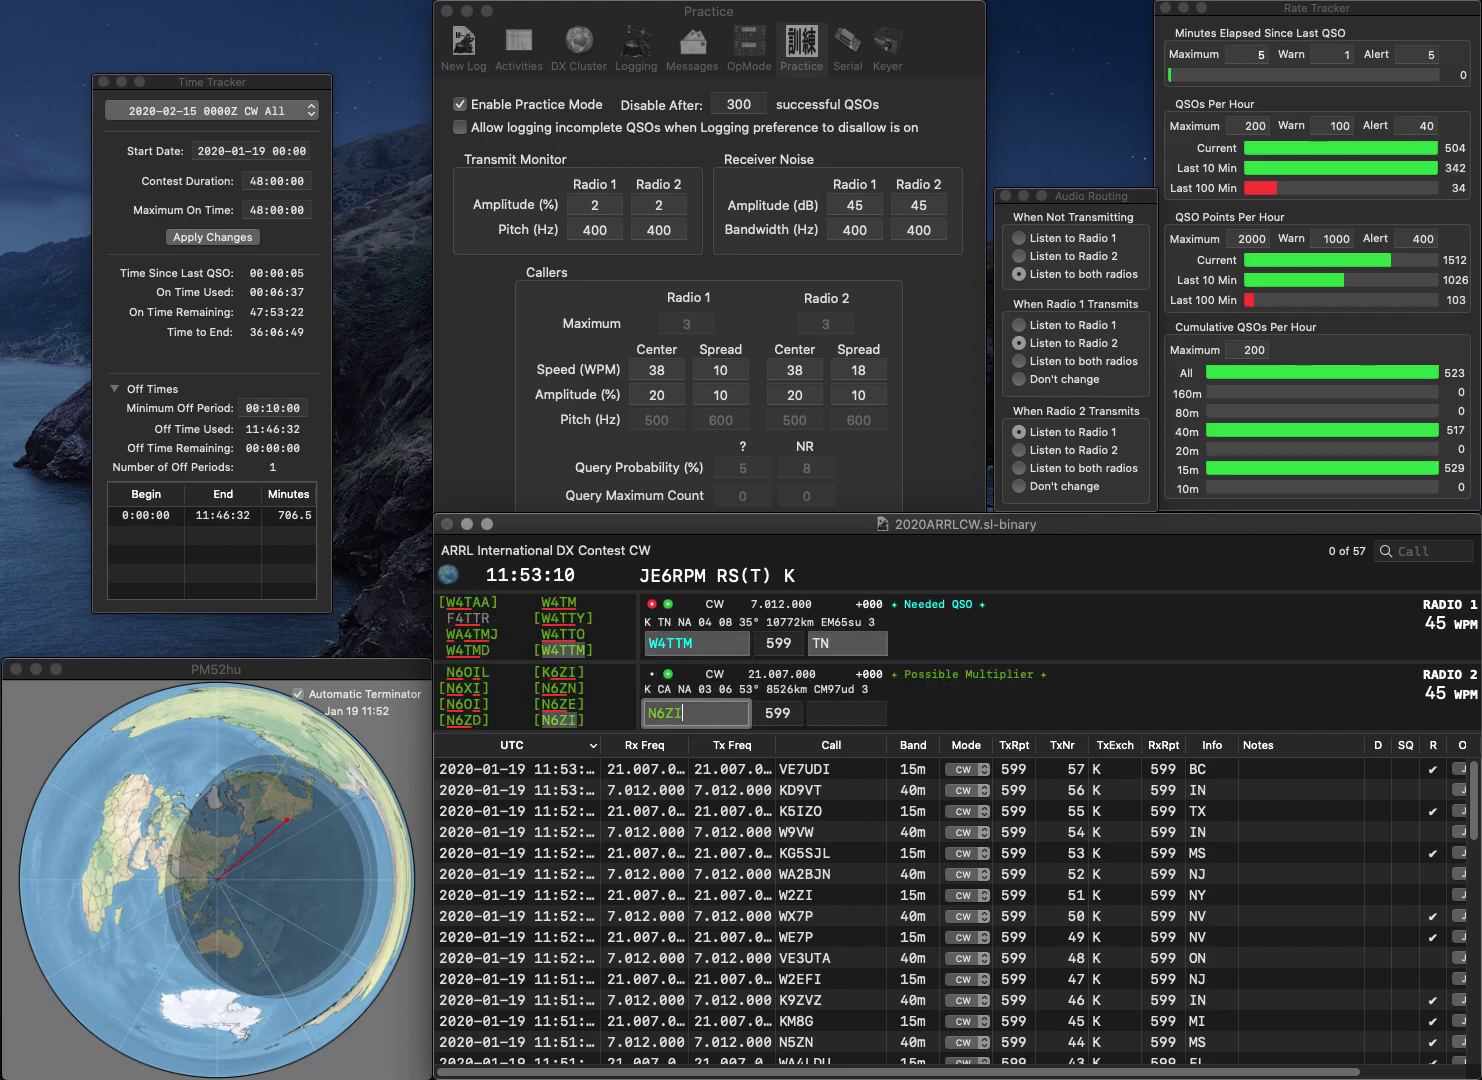
key("Return")
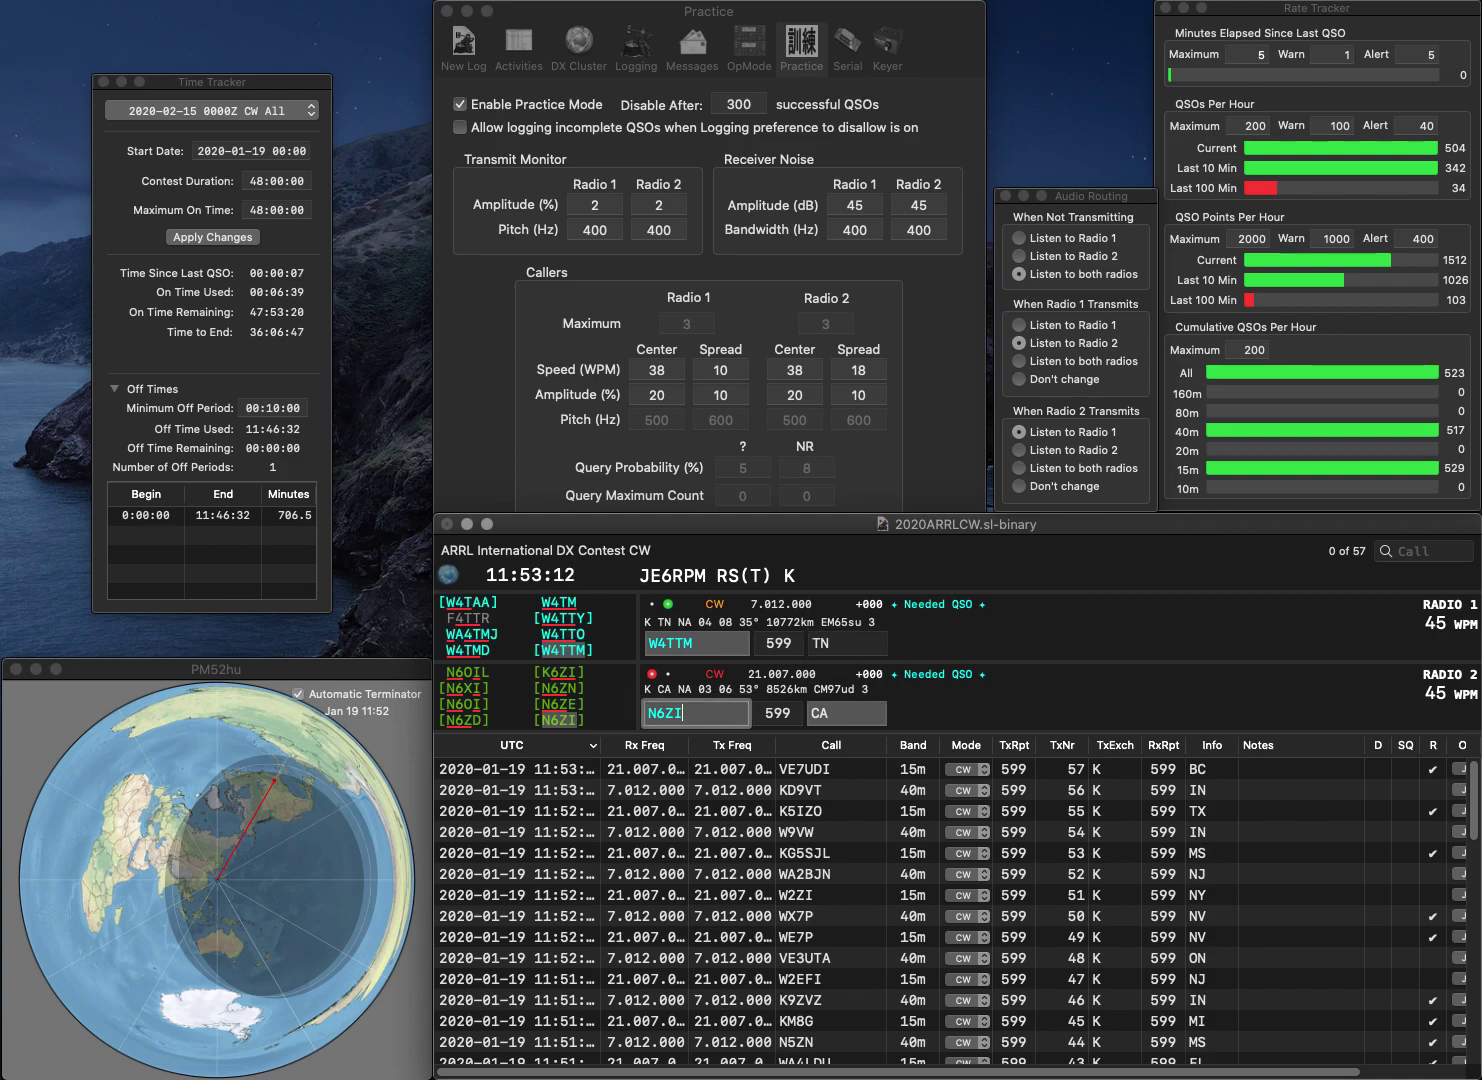
key("Return")
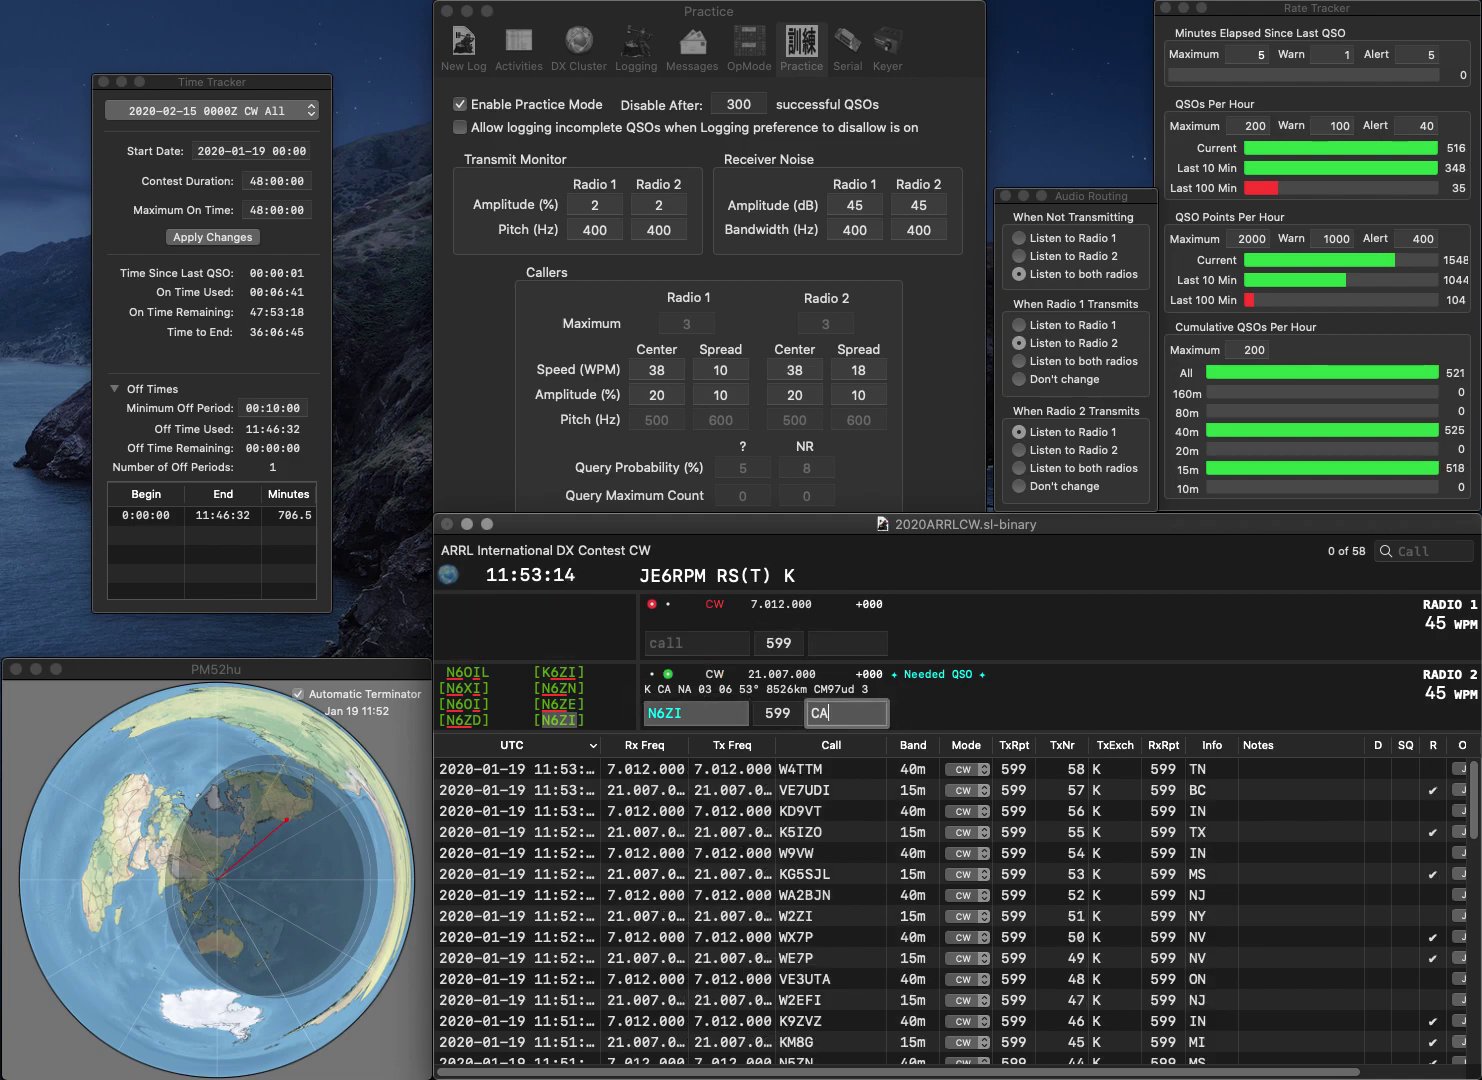
type("VE7ZZV")
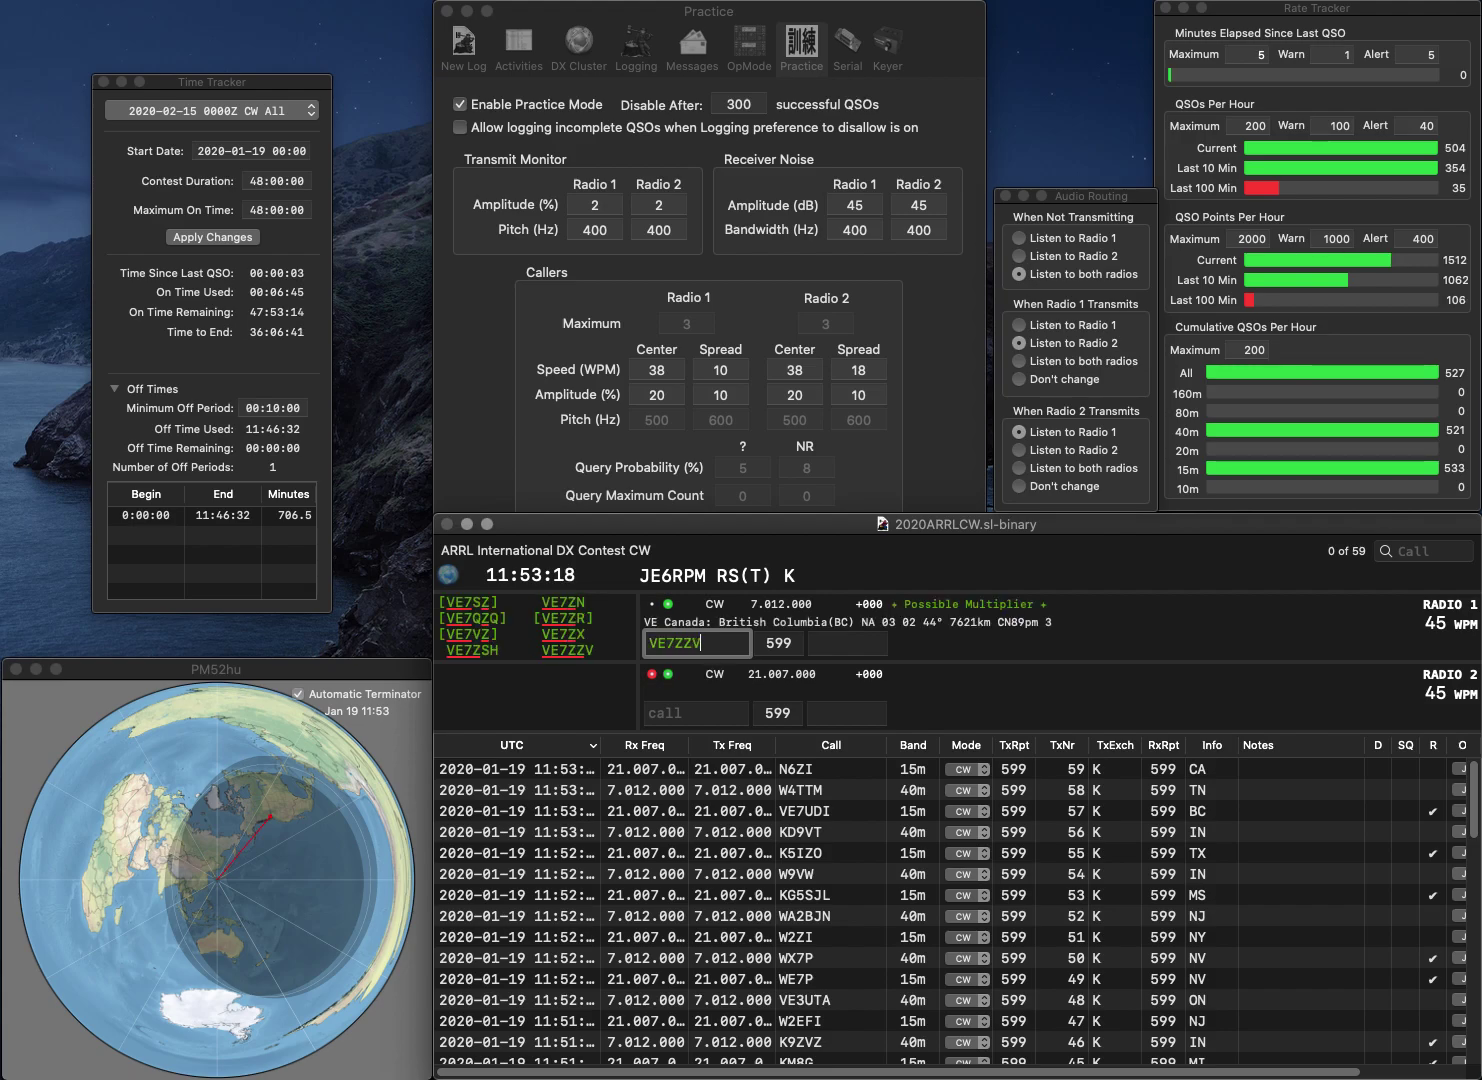
key("Return")
type("WT0DX")
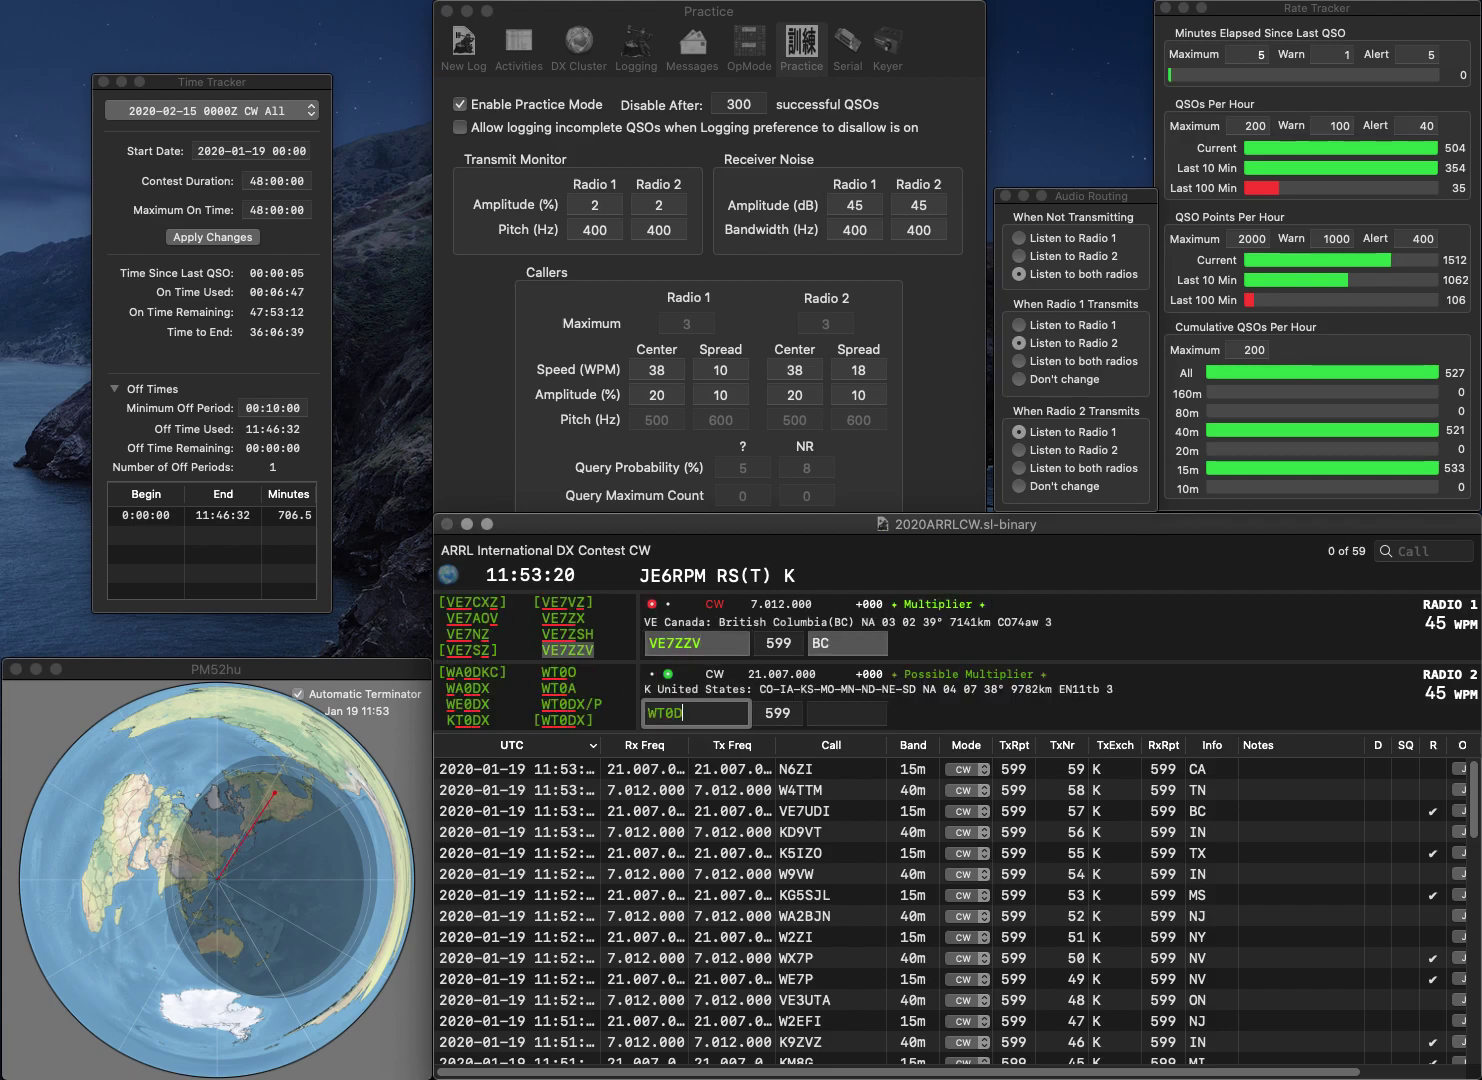
key("Tab")
key("Return")
key("Tab")
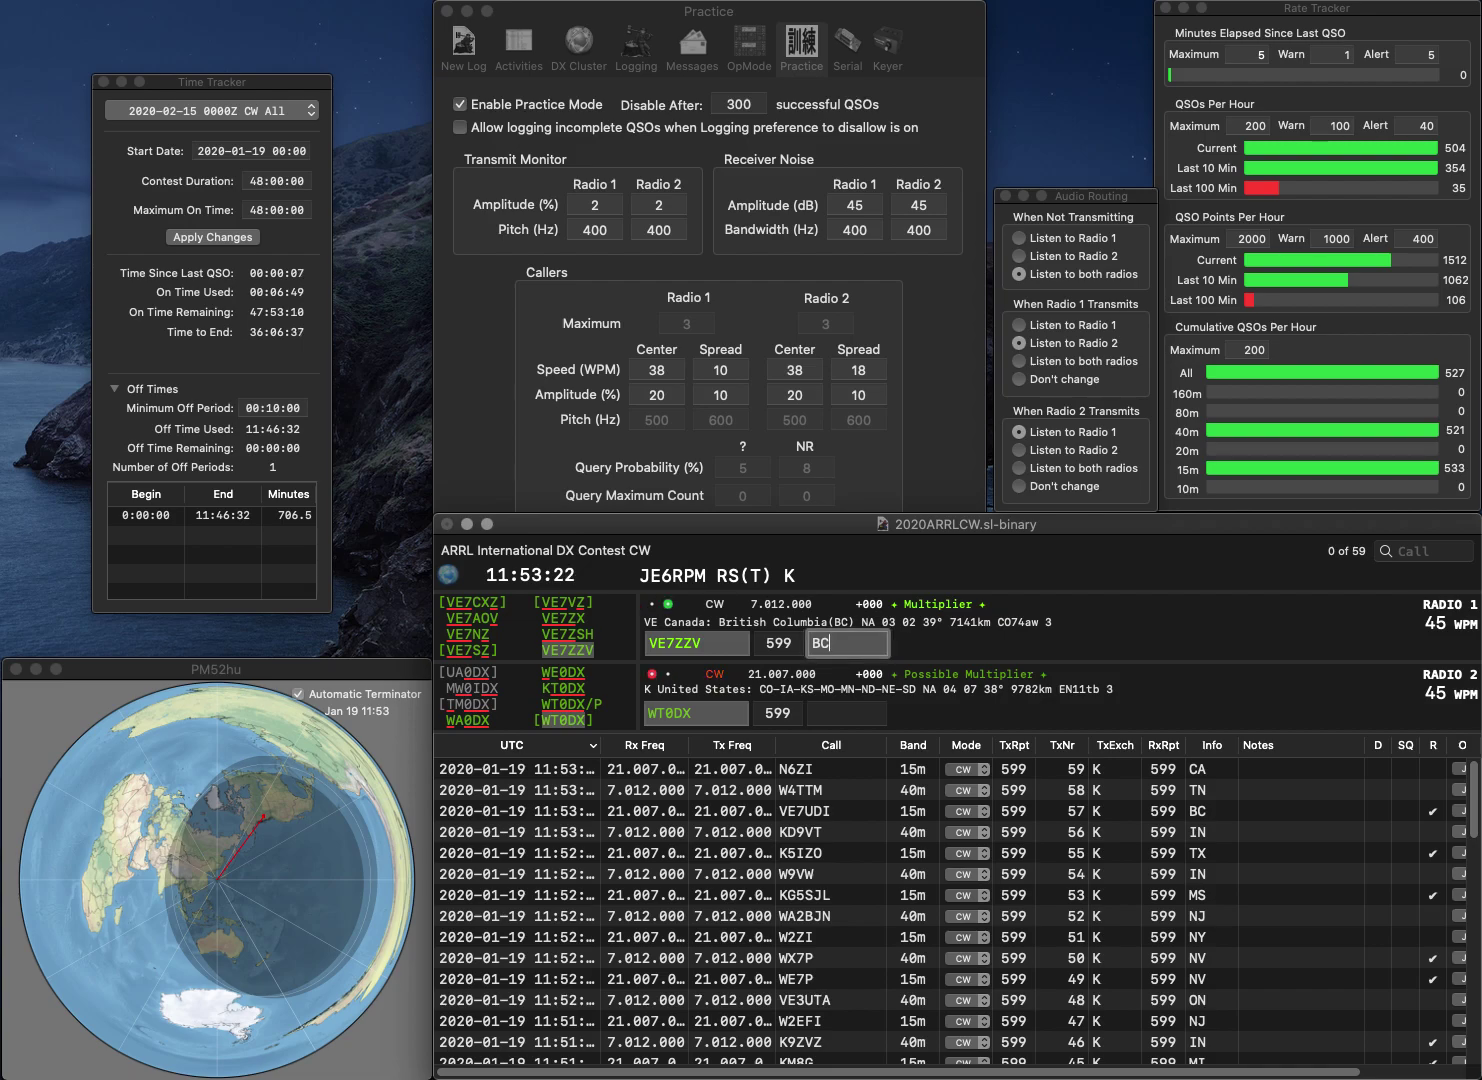
- Log VE7ZZV on Radio 1 with exchange BC and WT0DX on Radio 2 with exchange SD
key("Return")
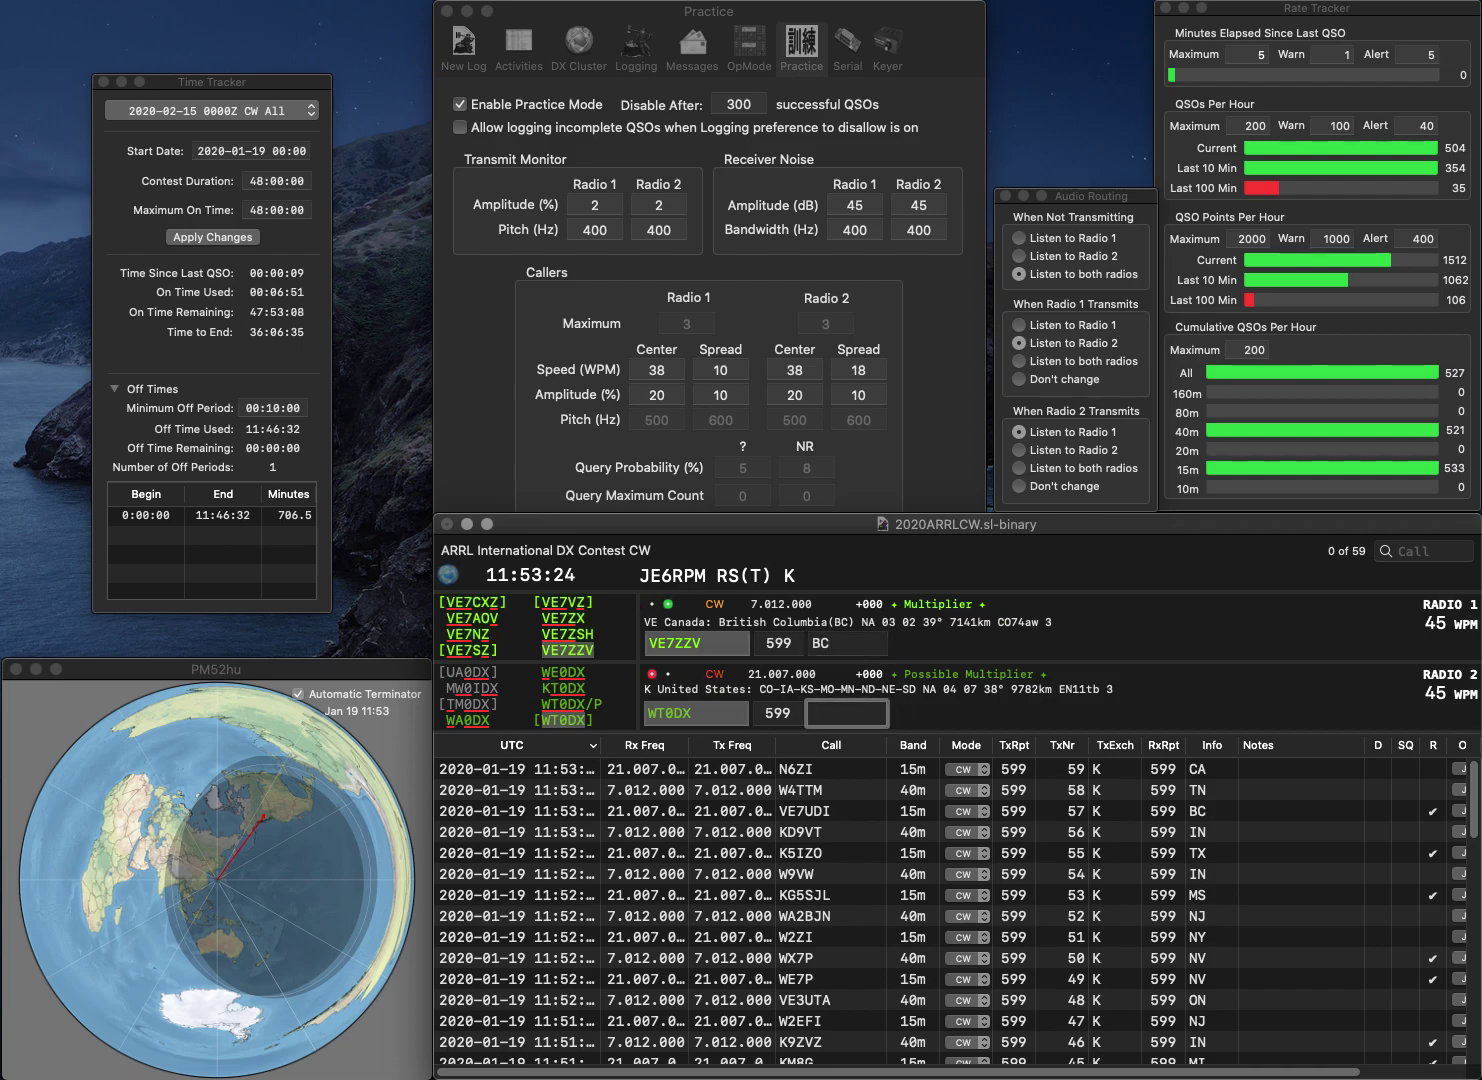
type("SD")
key("Return")
- Answer caller K6OK on Radio 1, and send the partial call KUXI on Radio 2
type("K6OK")
key("Return")
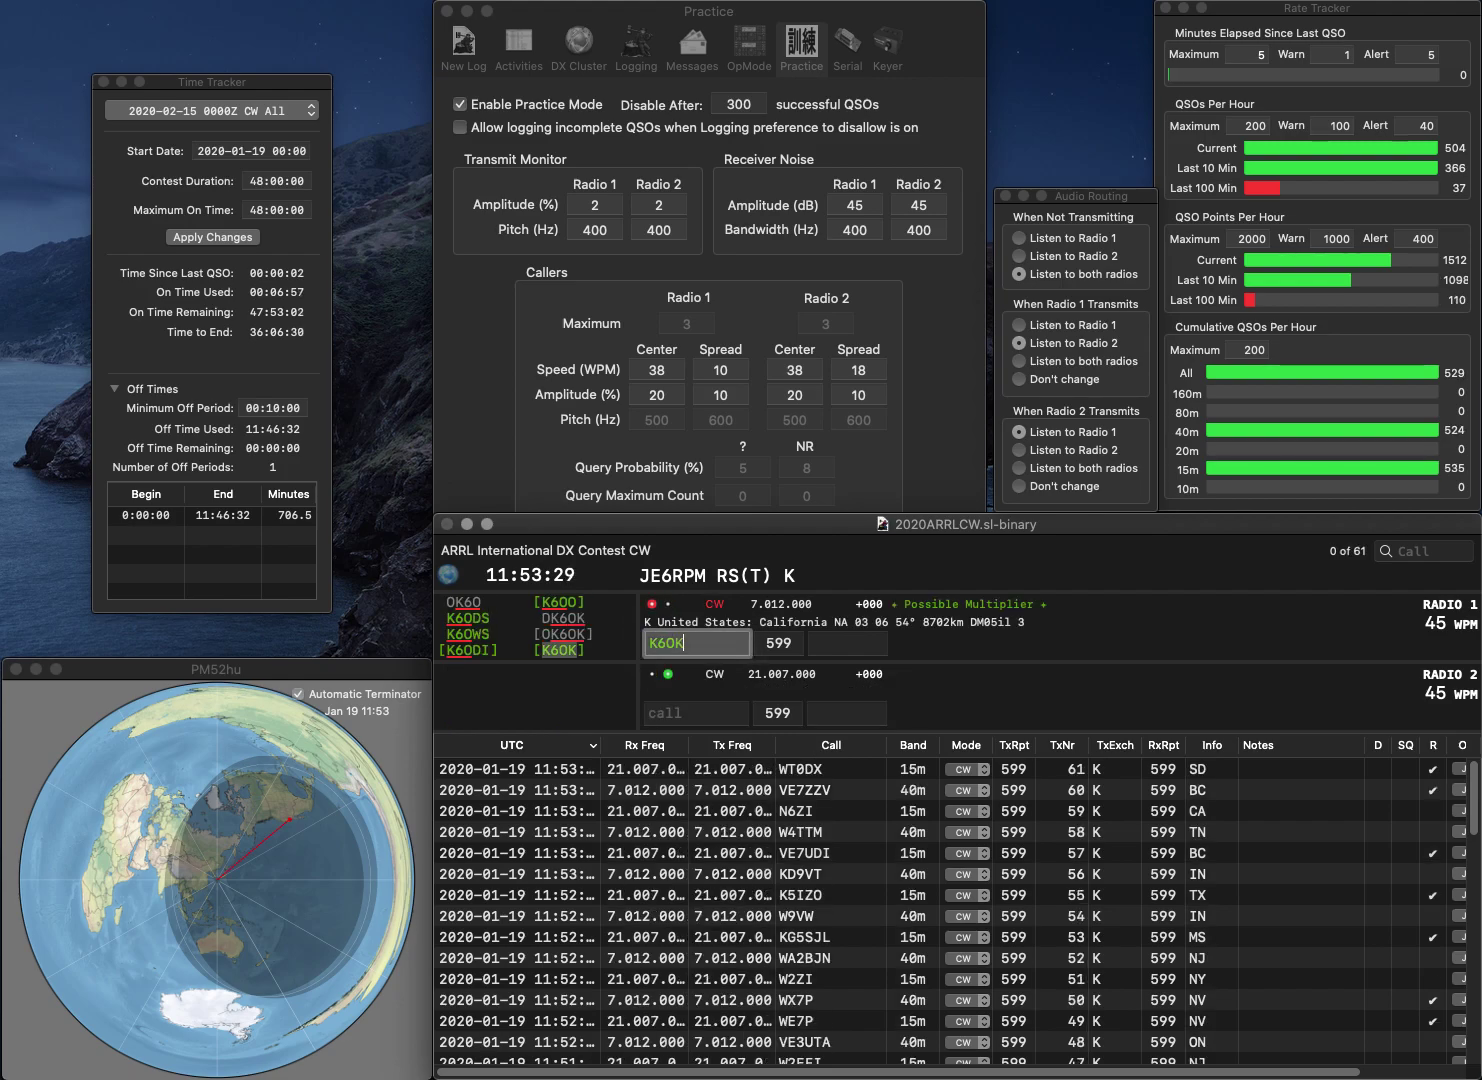
type("UXI")
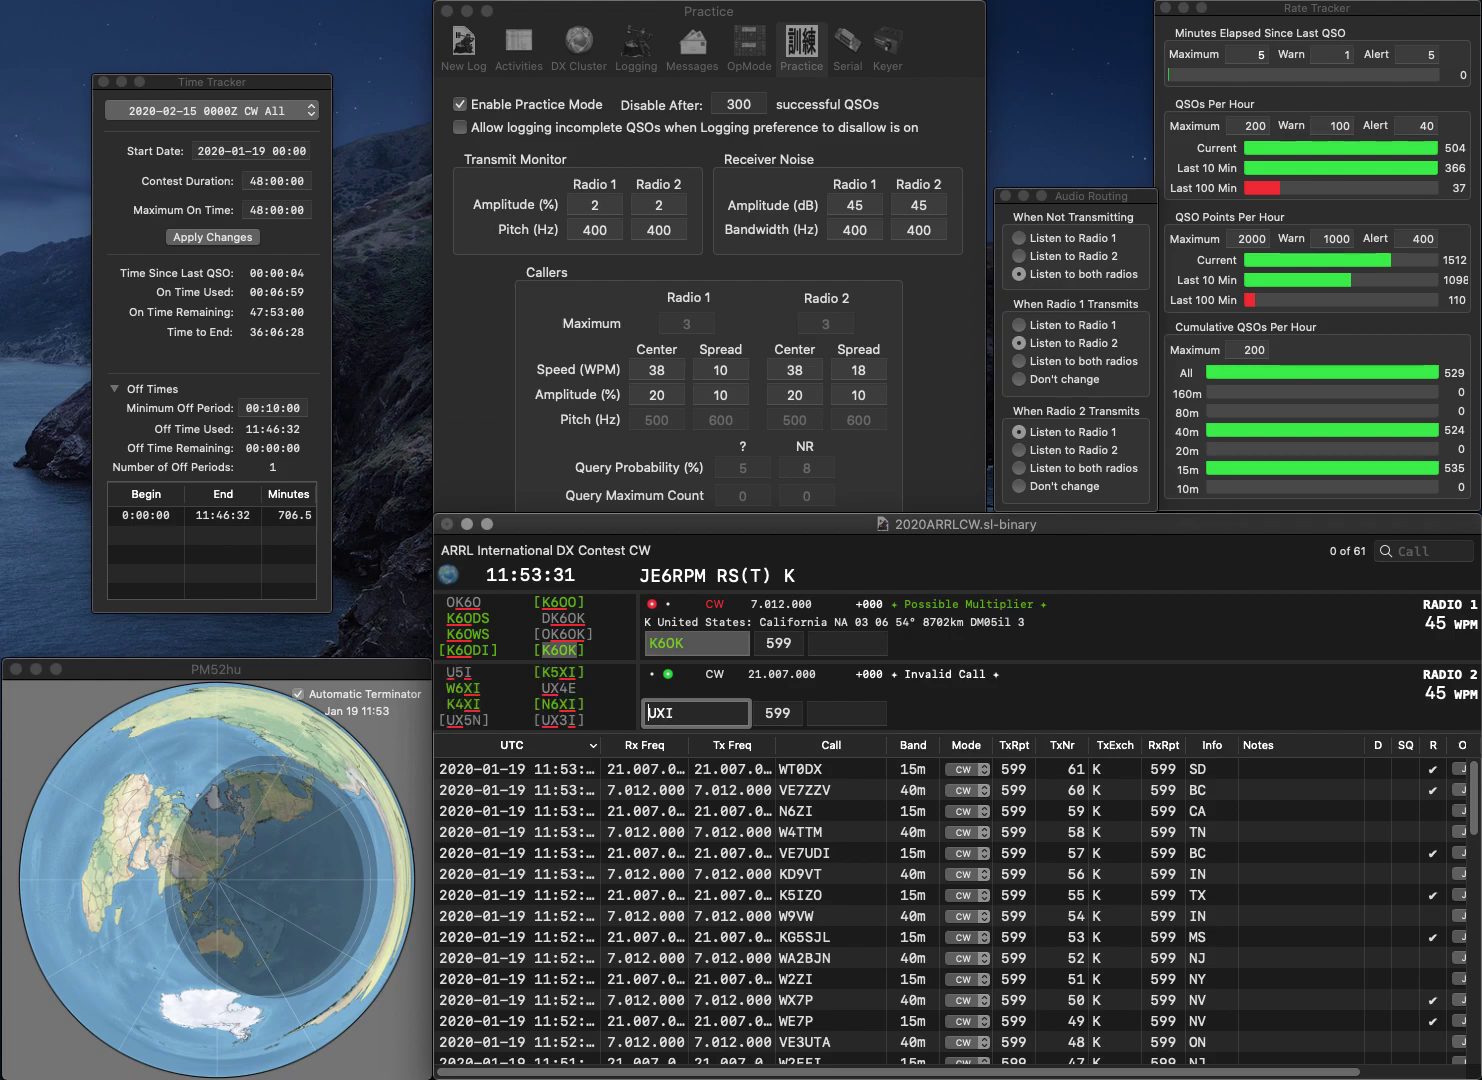
type("K")
key("Return")
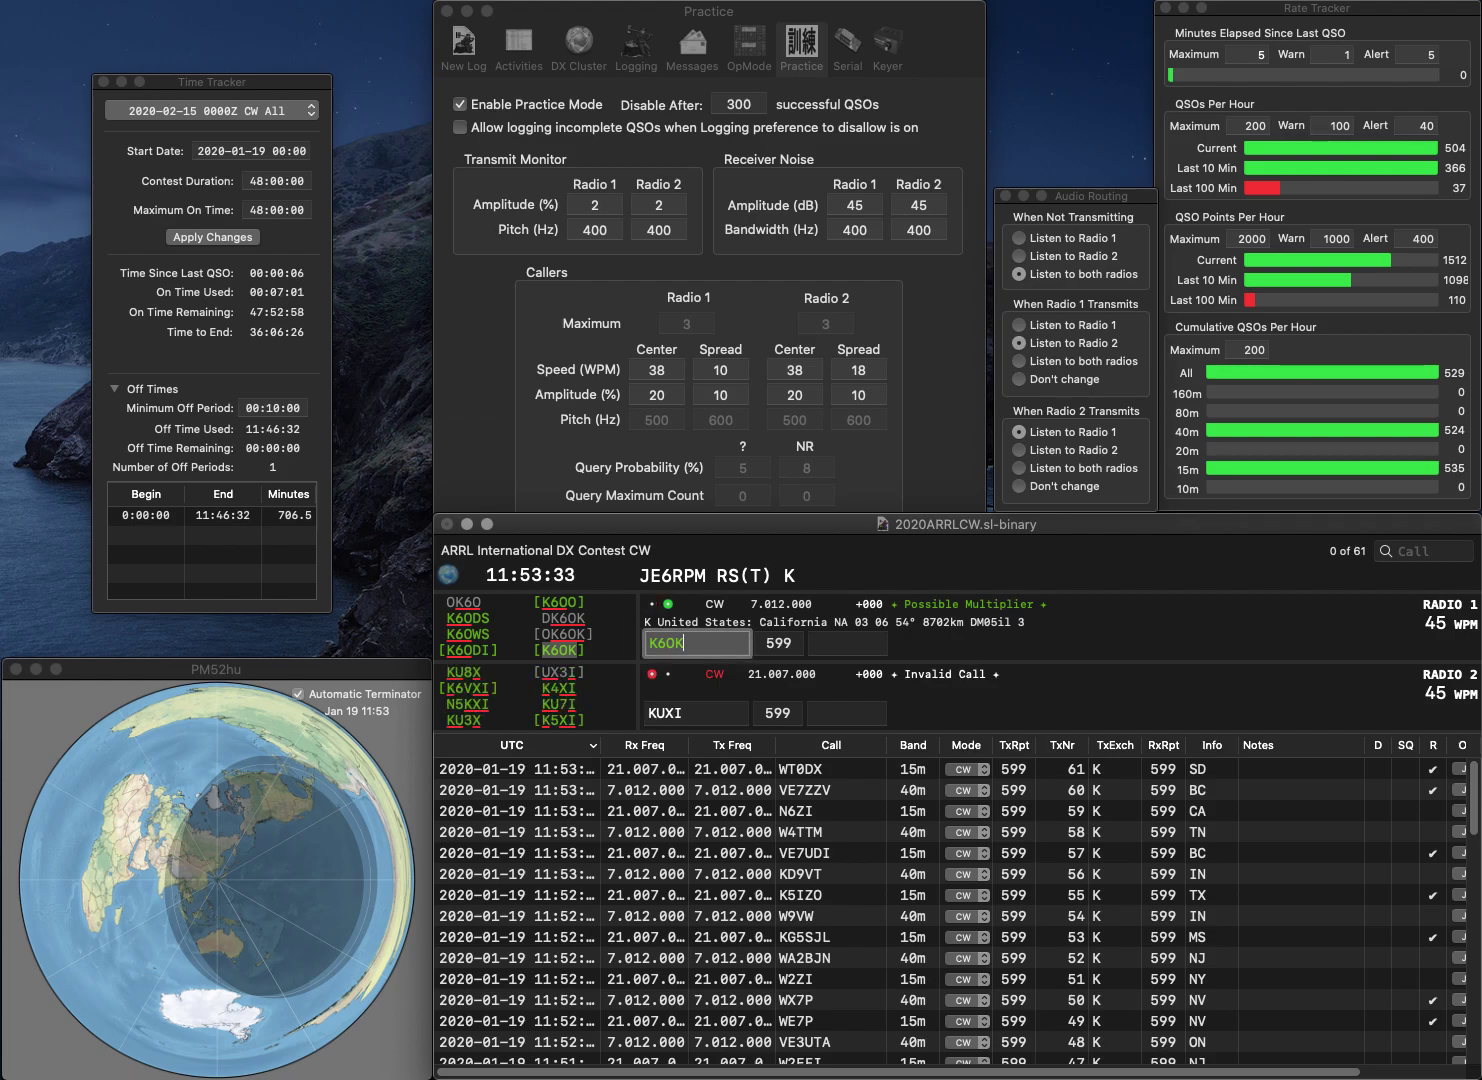
type("CA")
key("Return")
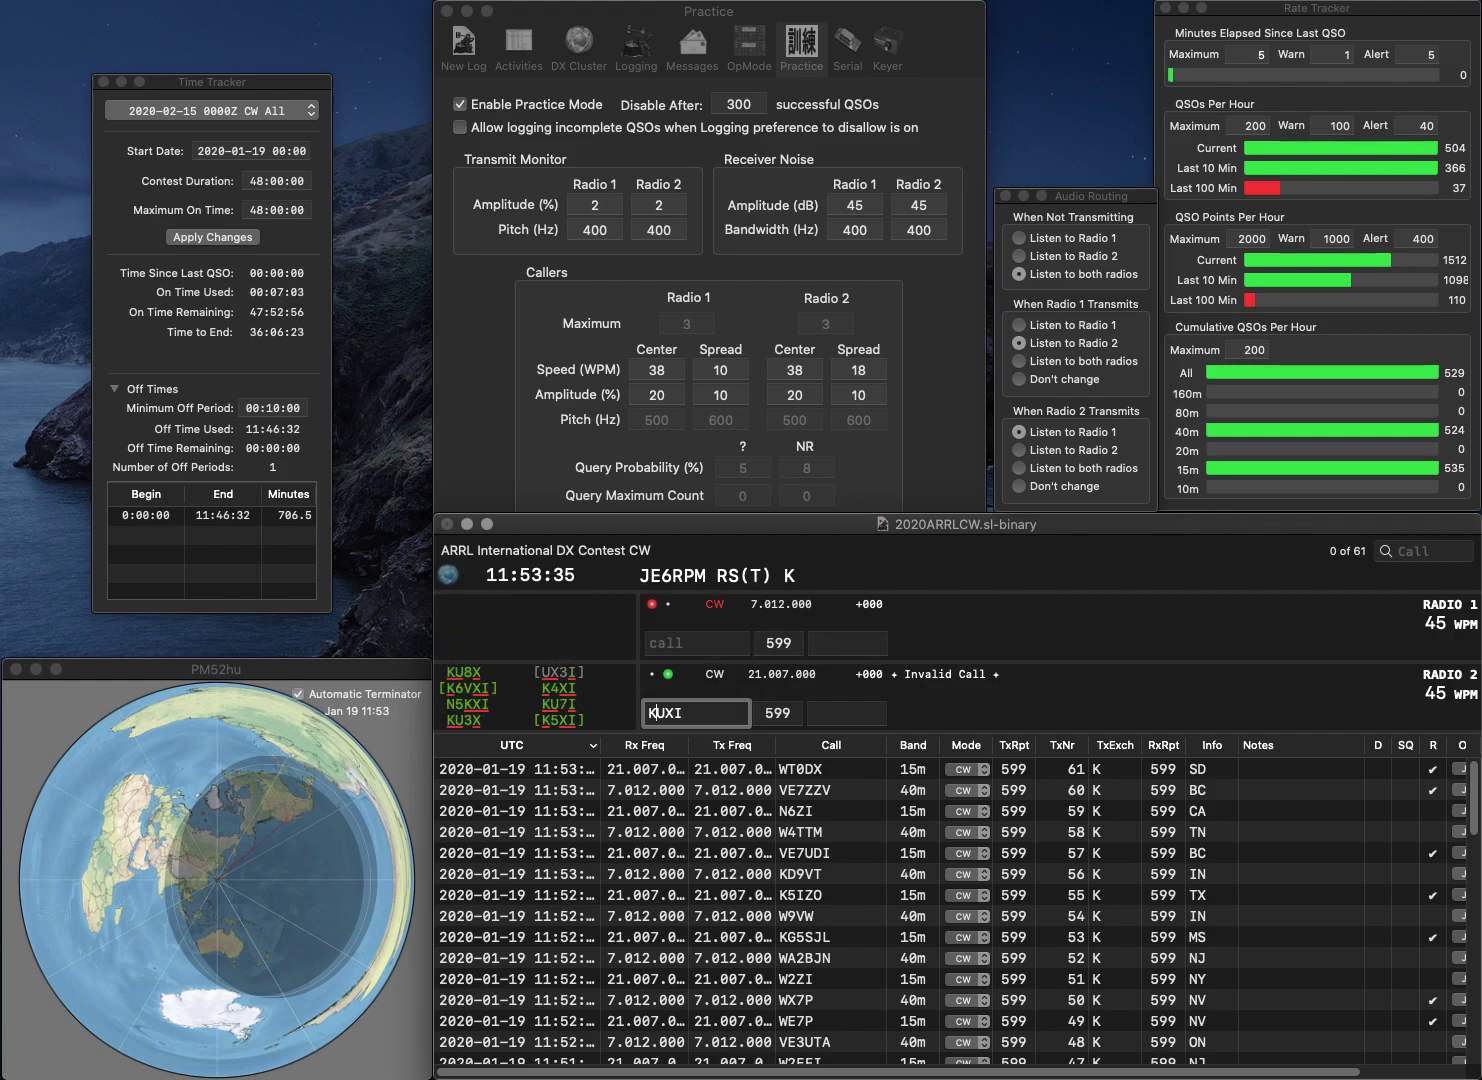
key("Delete")
type("6")
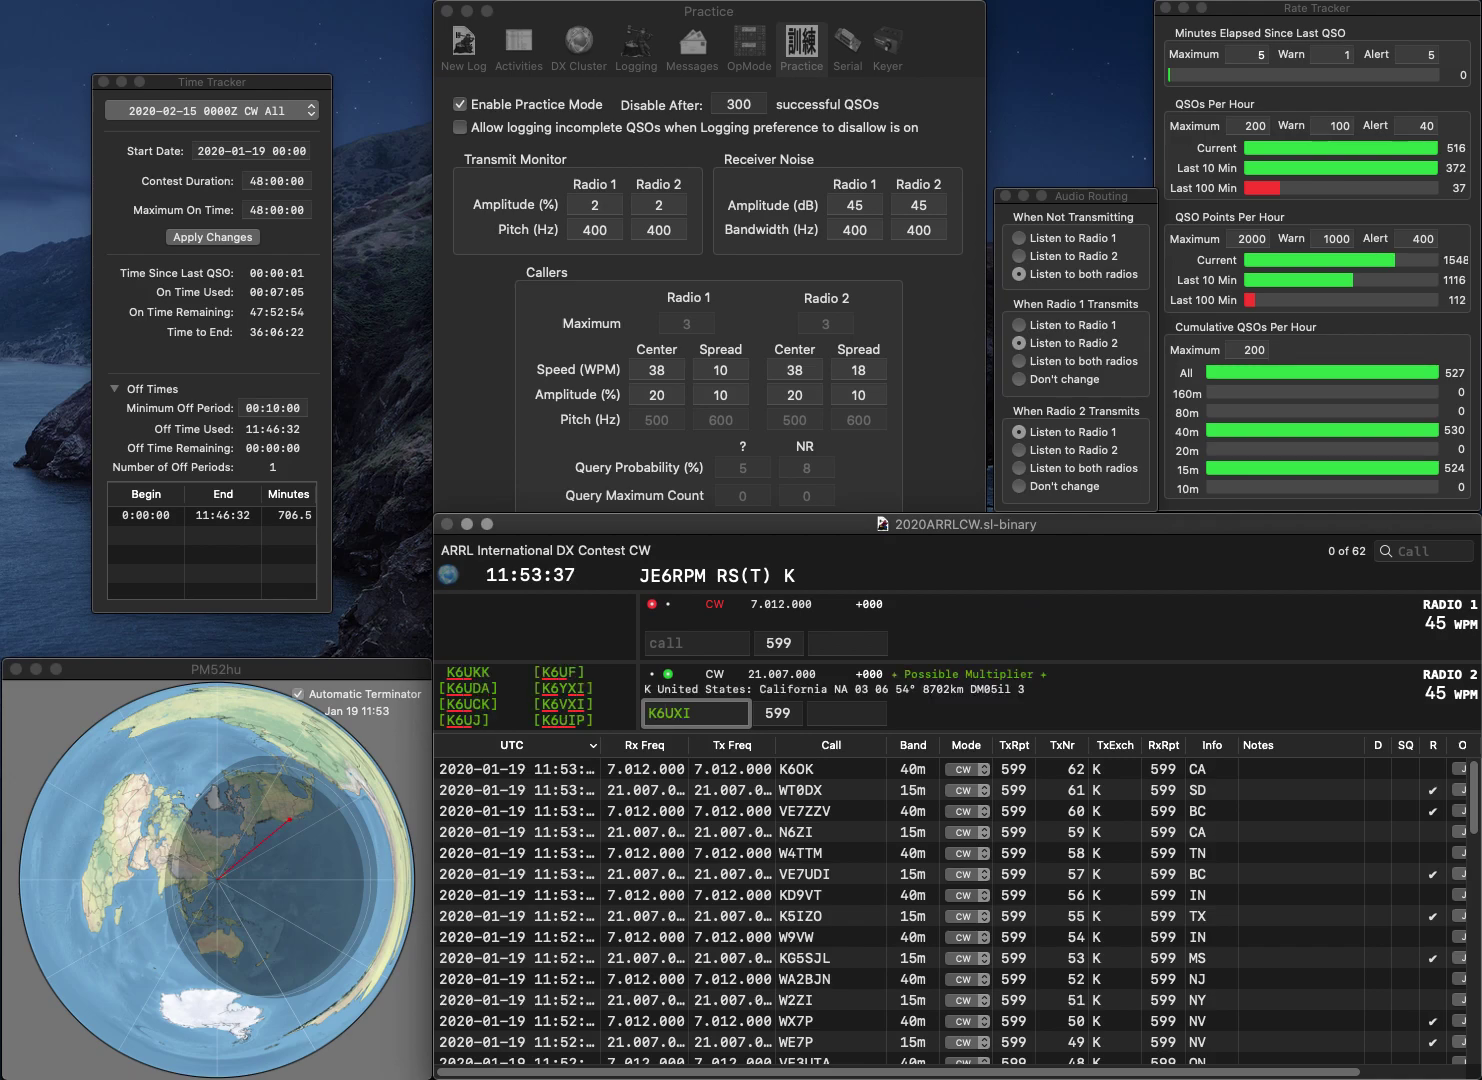
type("V")
key("Return")
type("N1EYE")
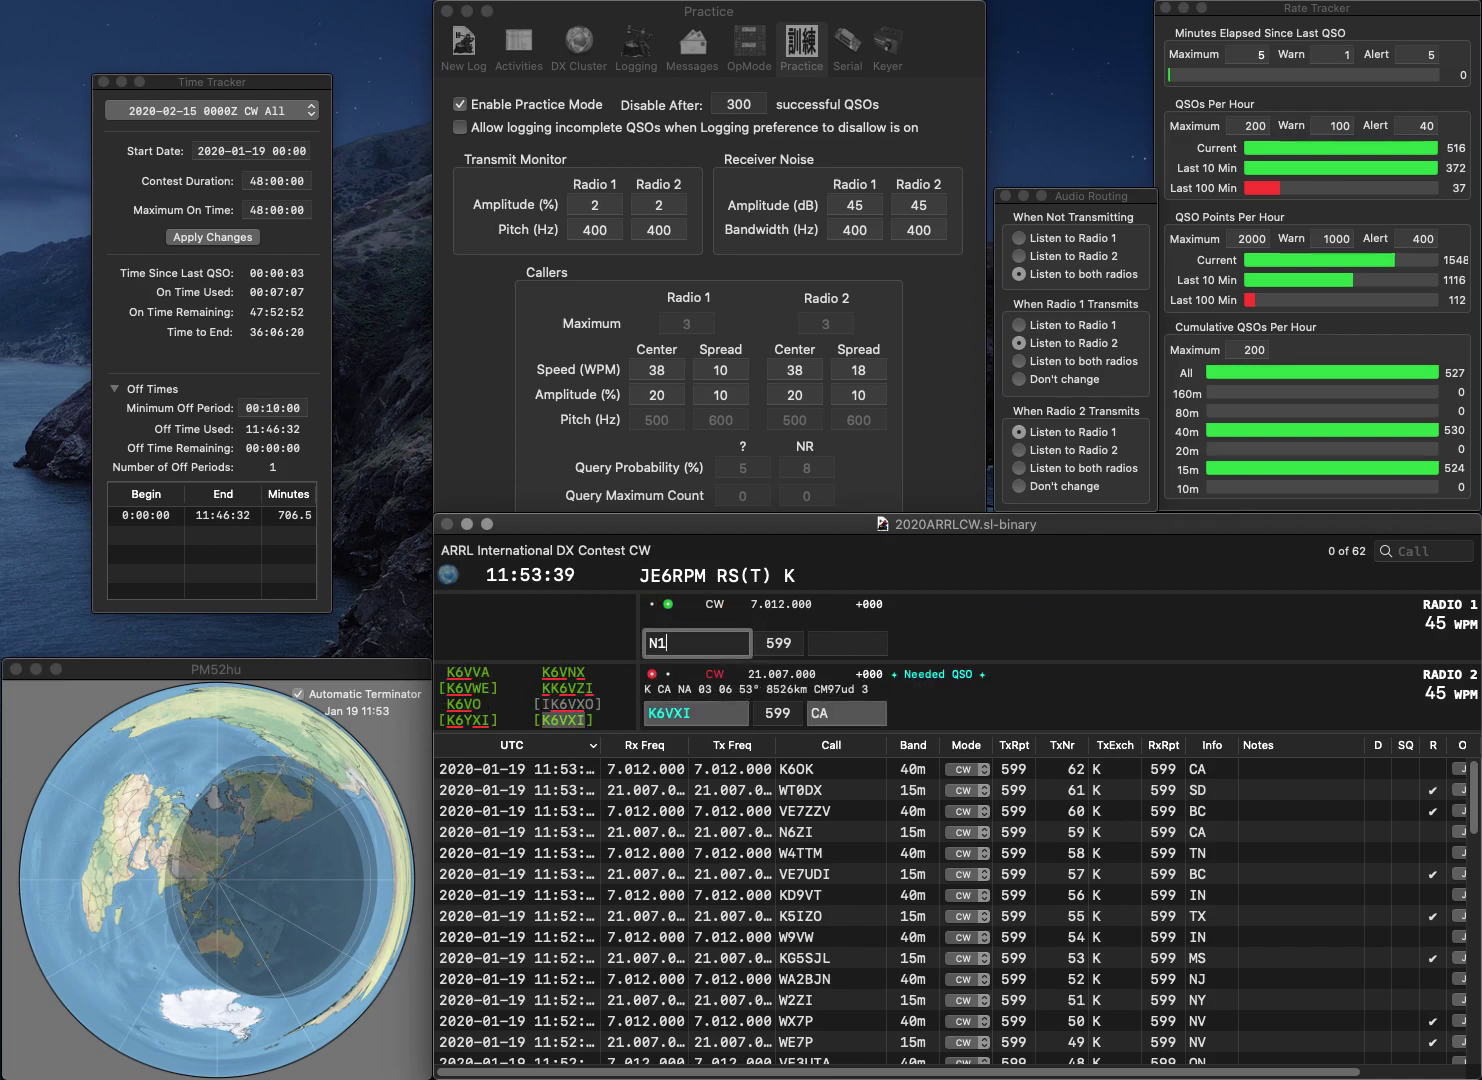
key("Return")
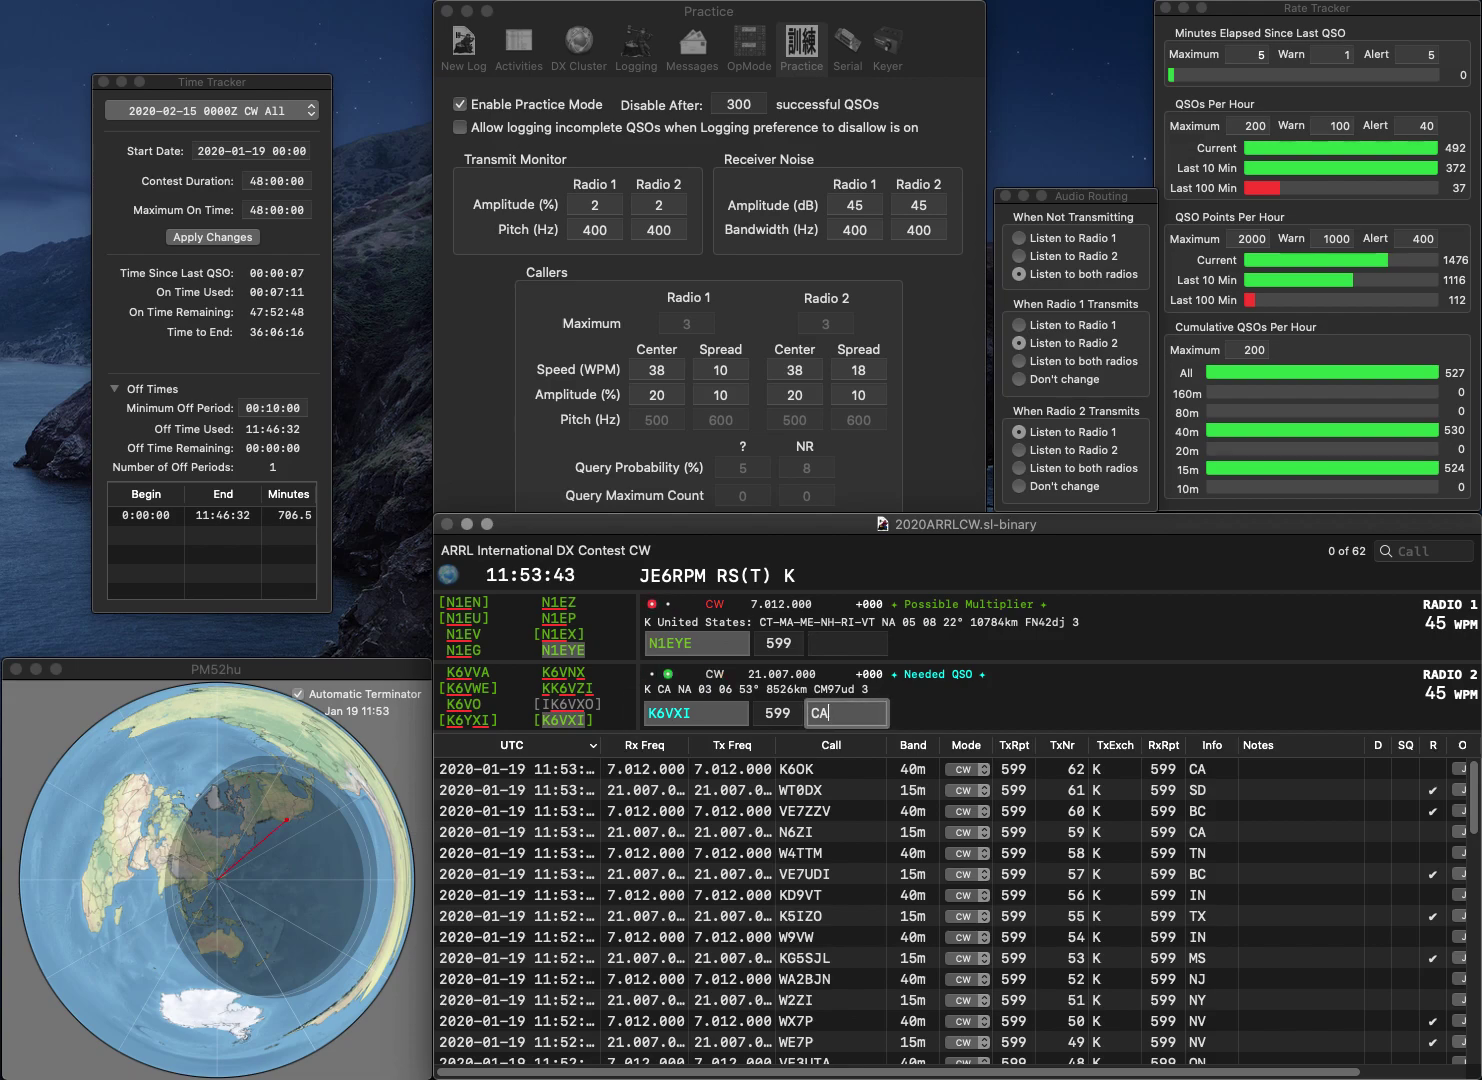
key("Return")
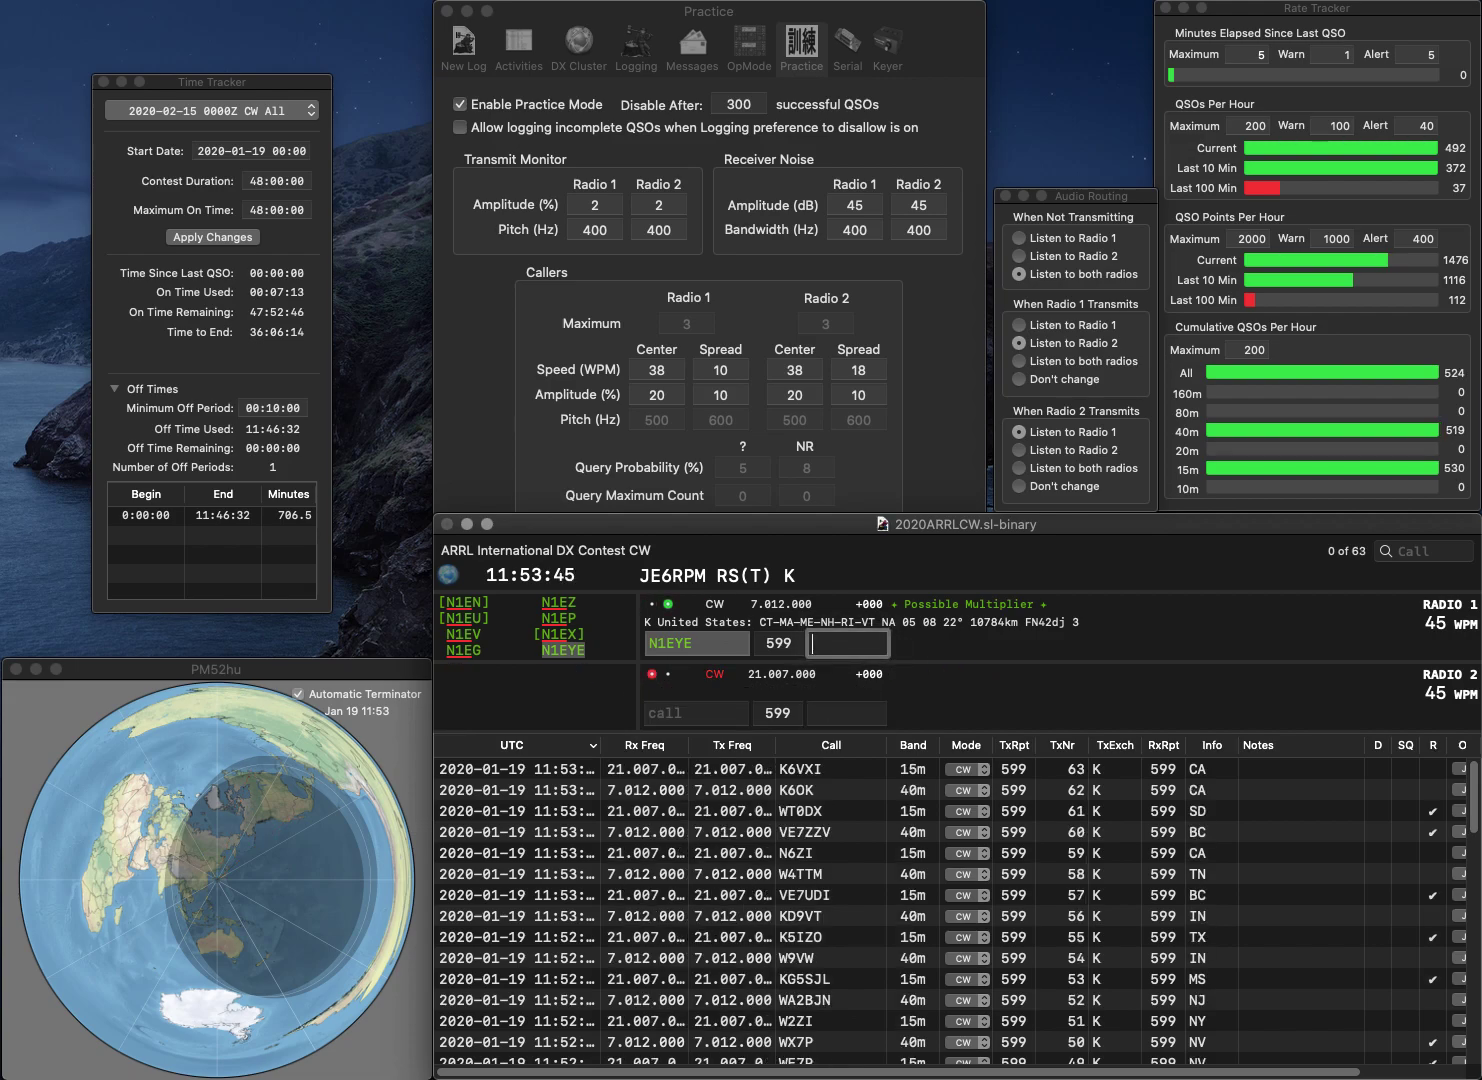
type("CT")
key("Return")
type("W1GXZ")
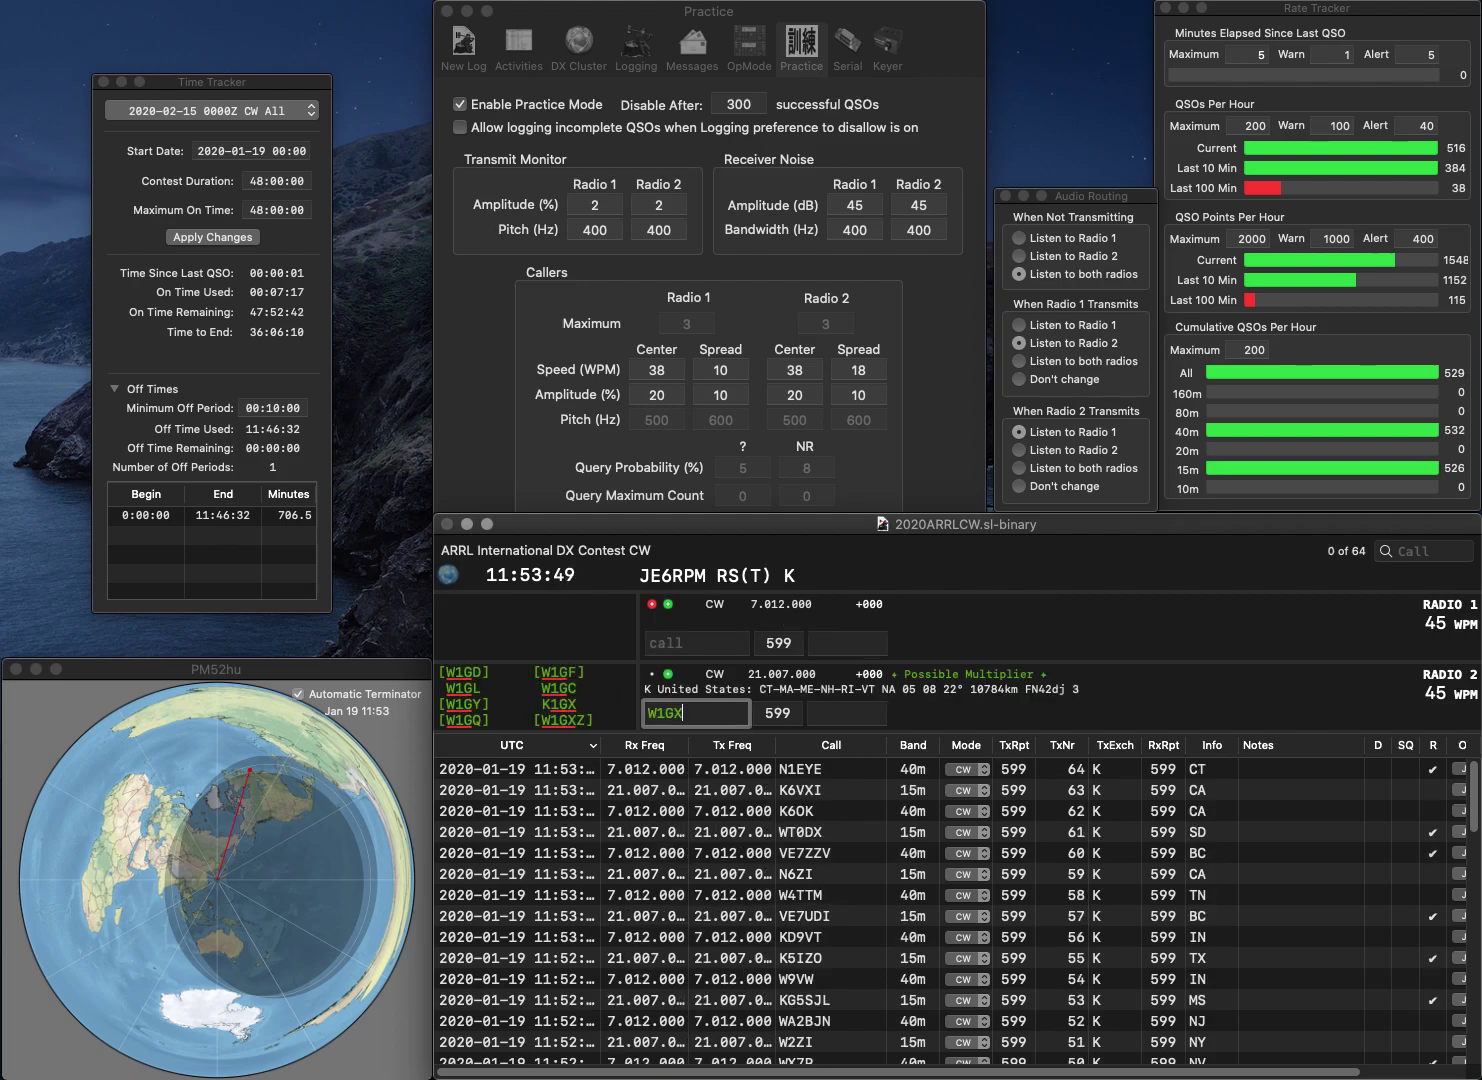
key("Return")
type("W4DCS")
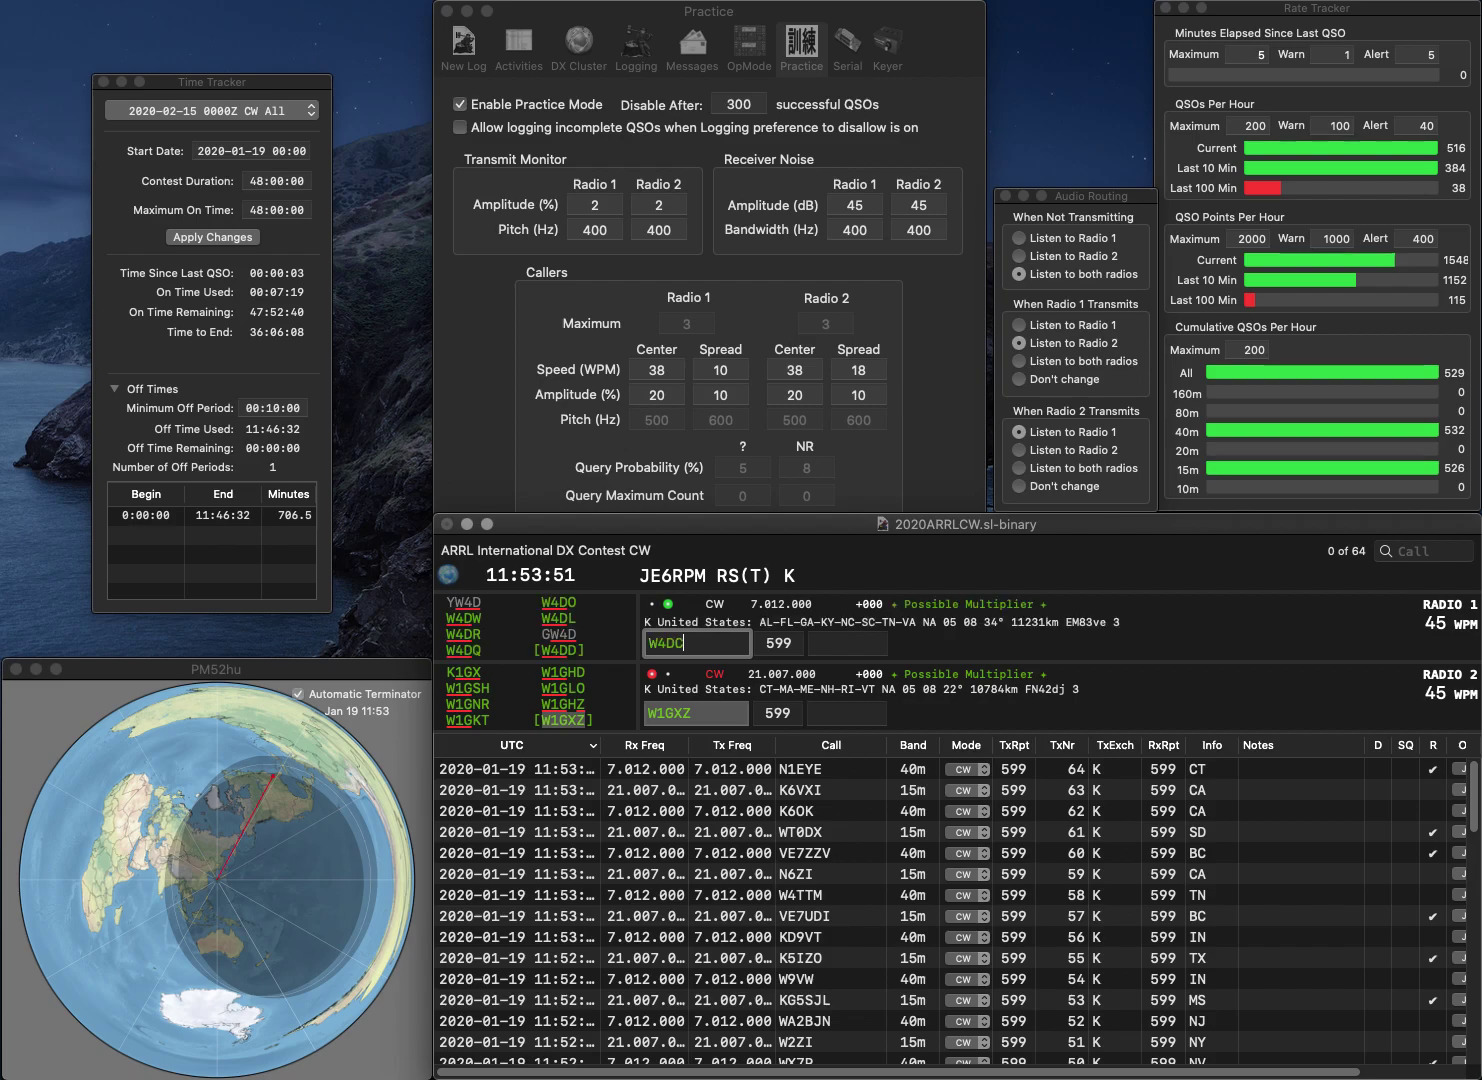
key("Return")
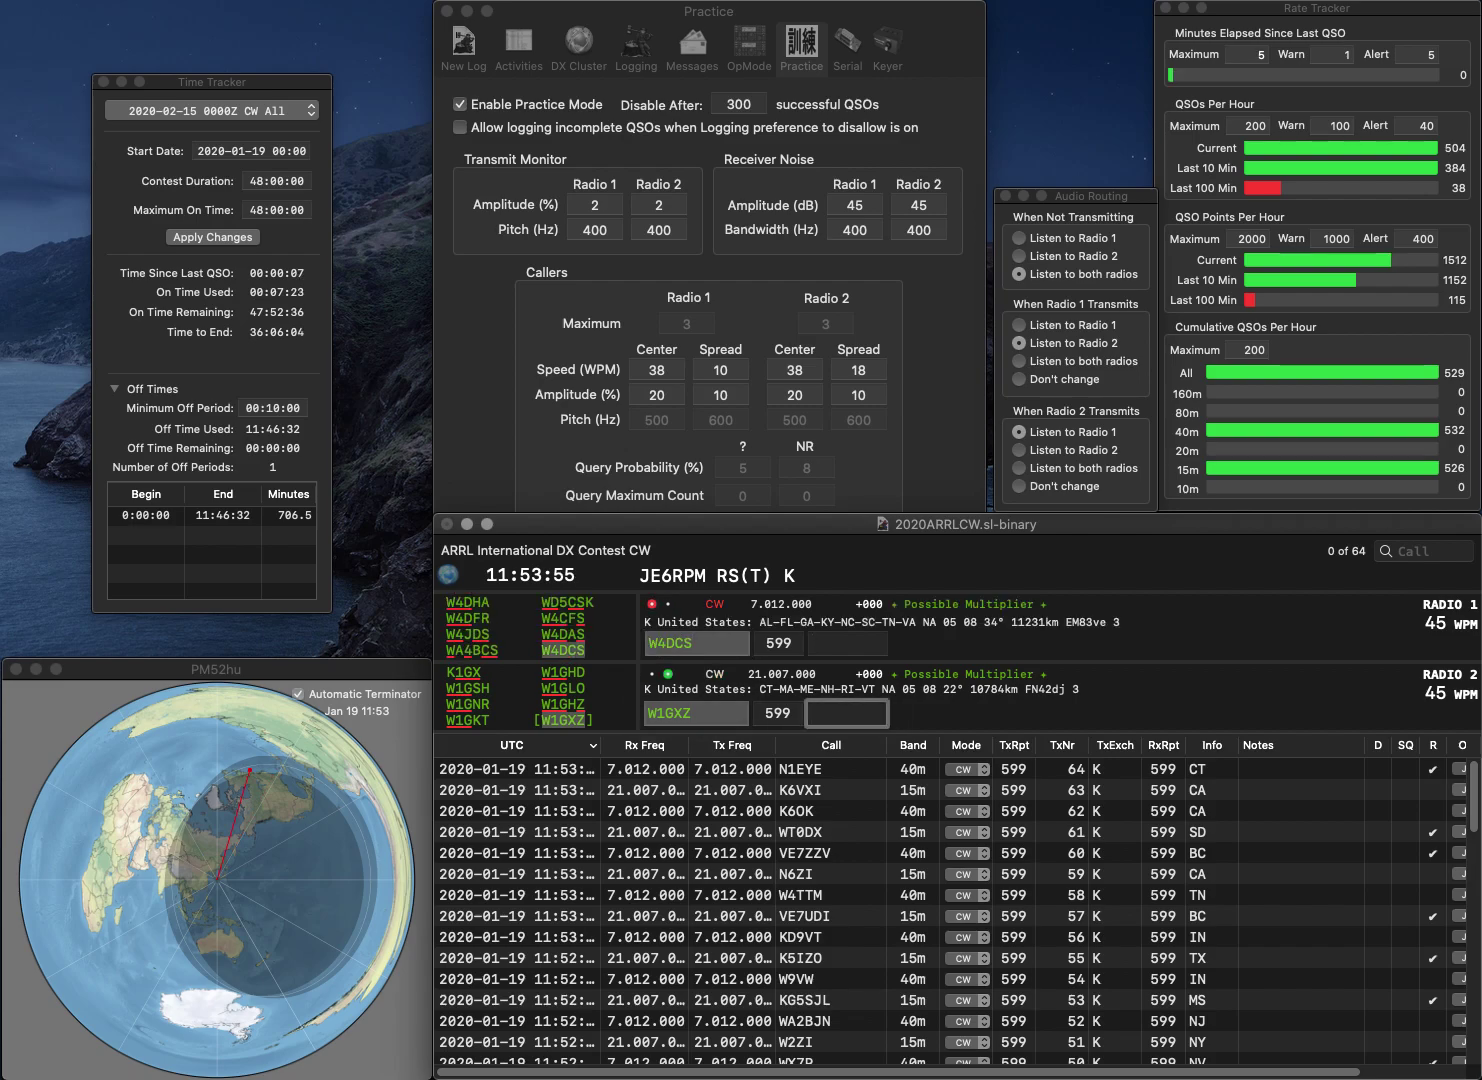
type("VT")
key("Return")
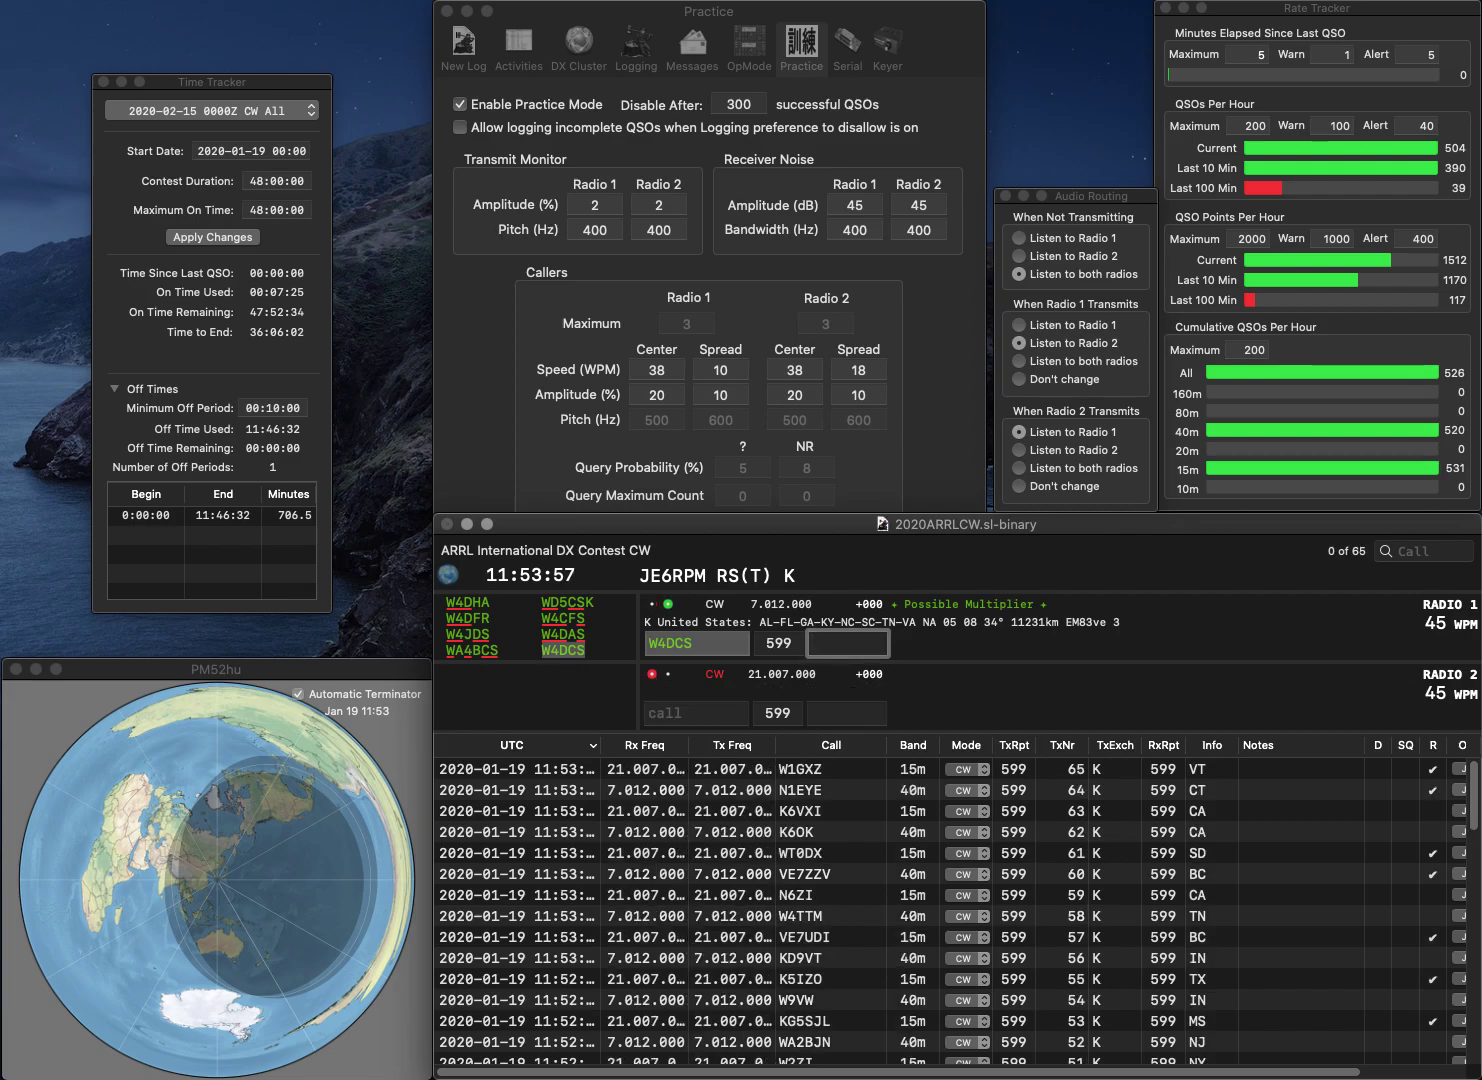
type("GA")
key("Return")
type("N6ET")
key("Return")
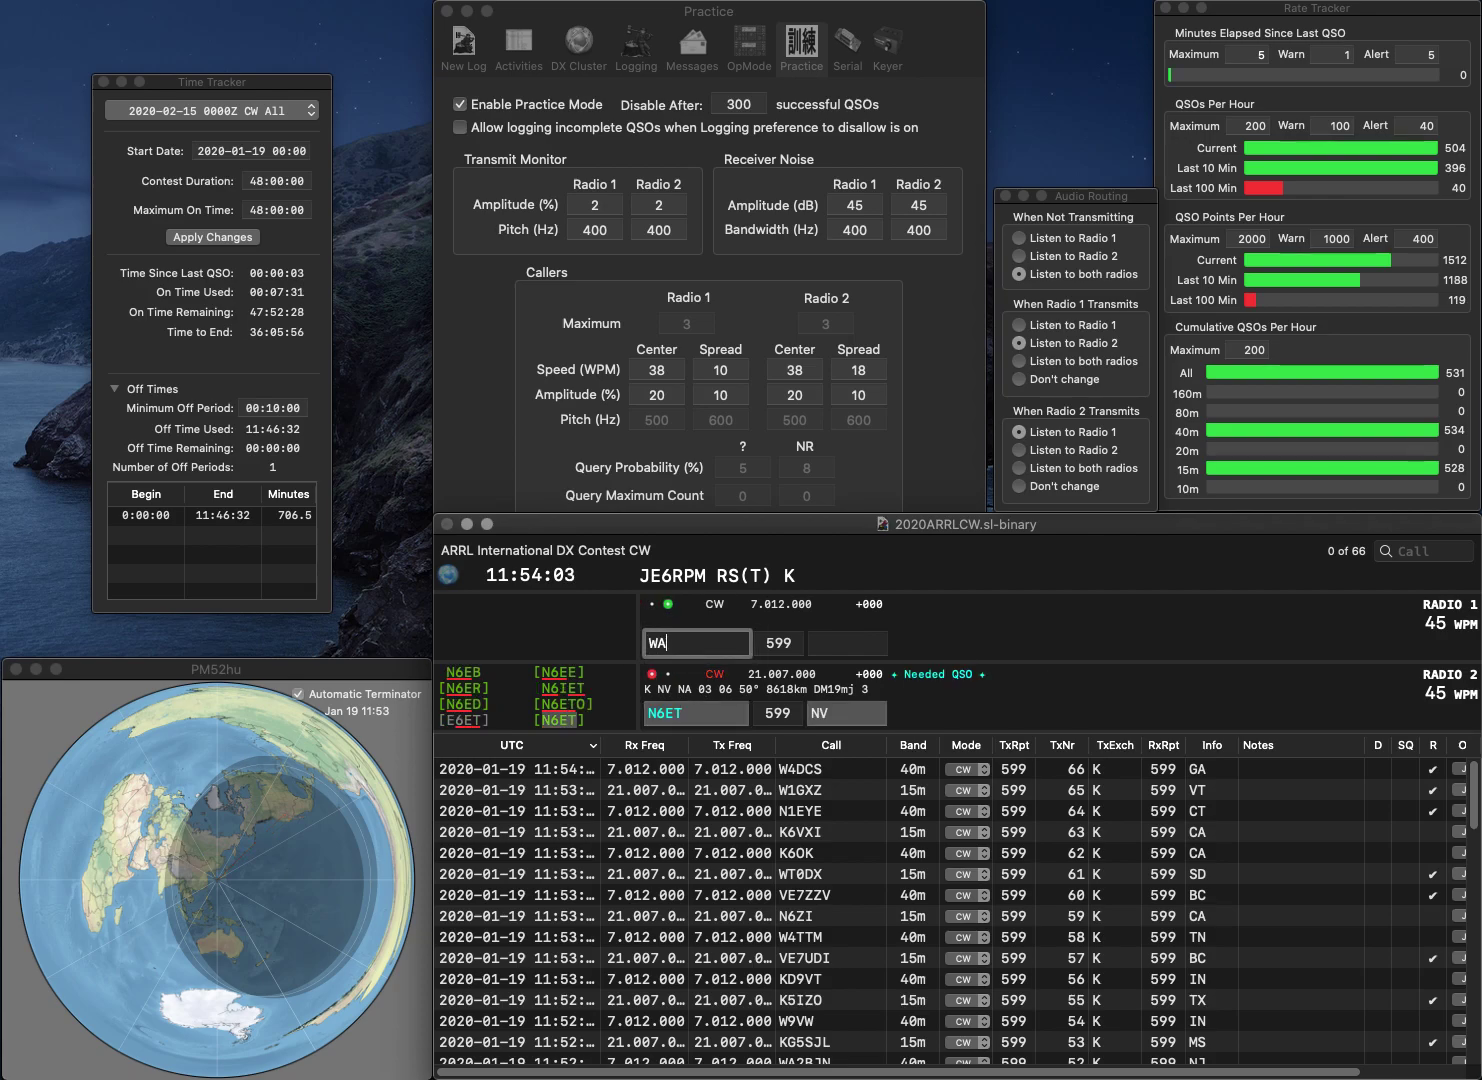
- Answer caller WA8LE on Radio 1, and log N6ET on Radio 2 with exchange NV
type("WA8LE")
key("Return")
key("space")
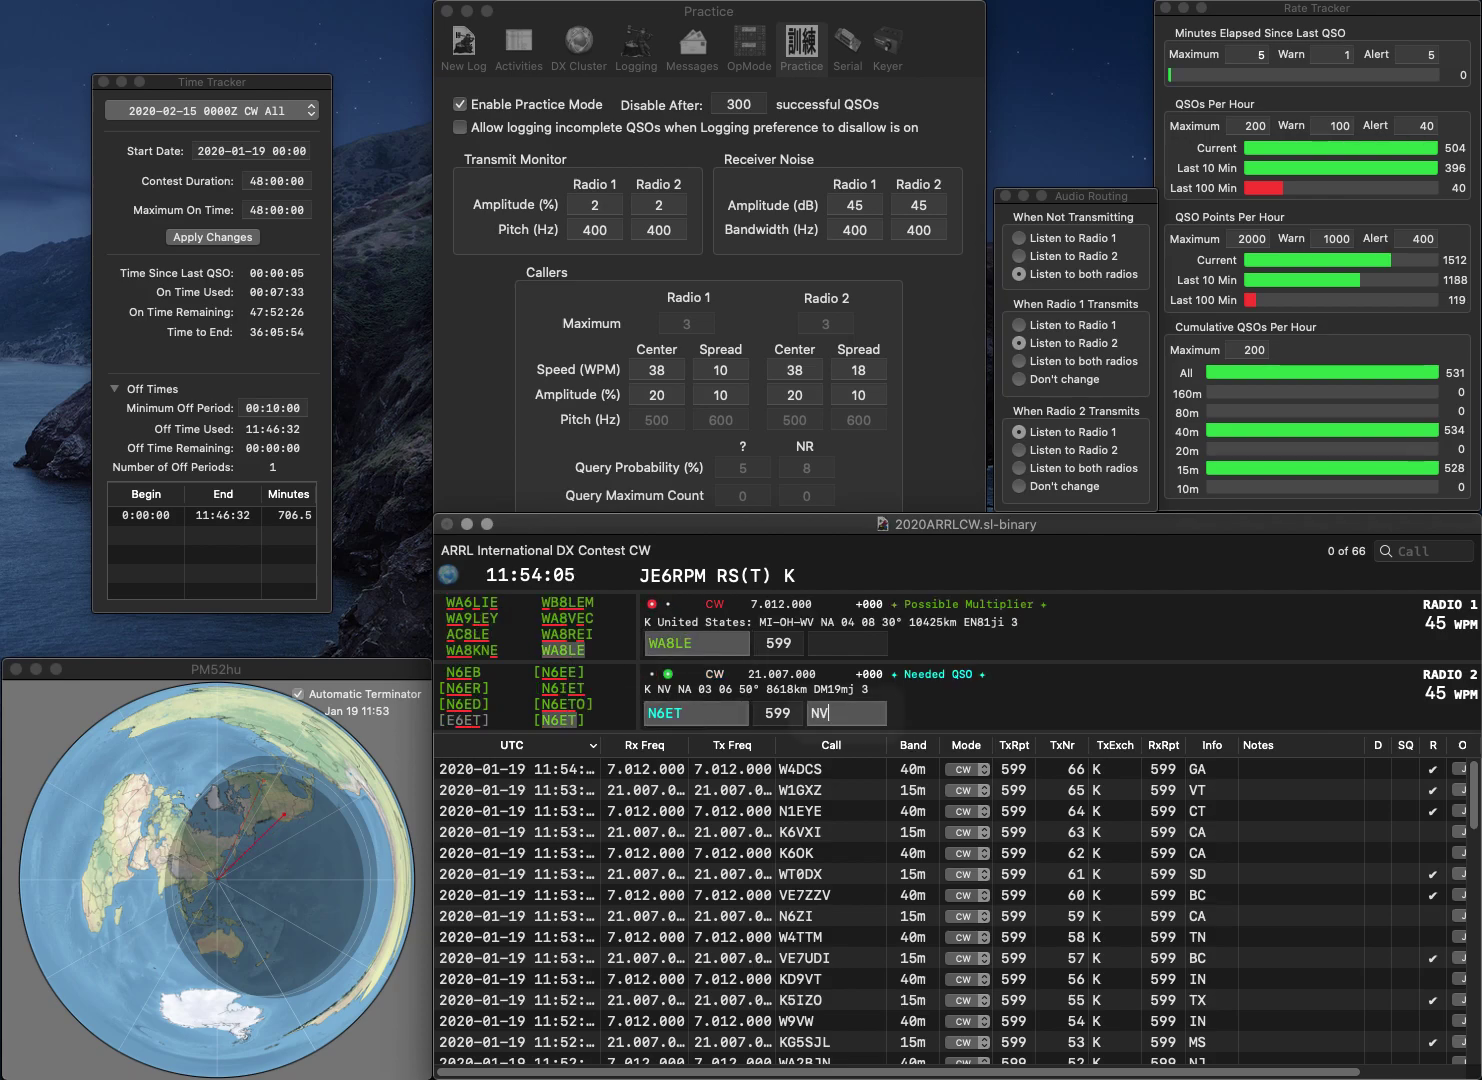
key("Return")
key("space")
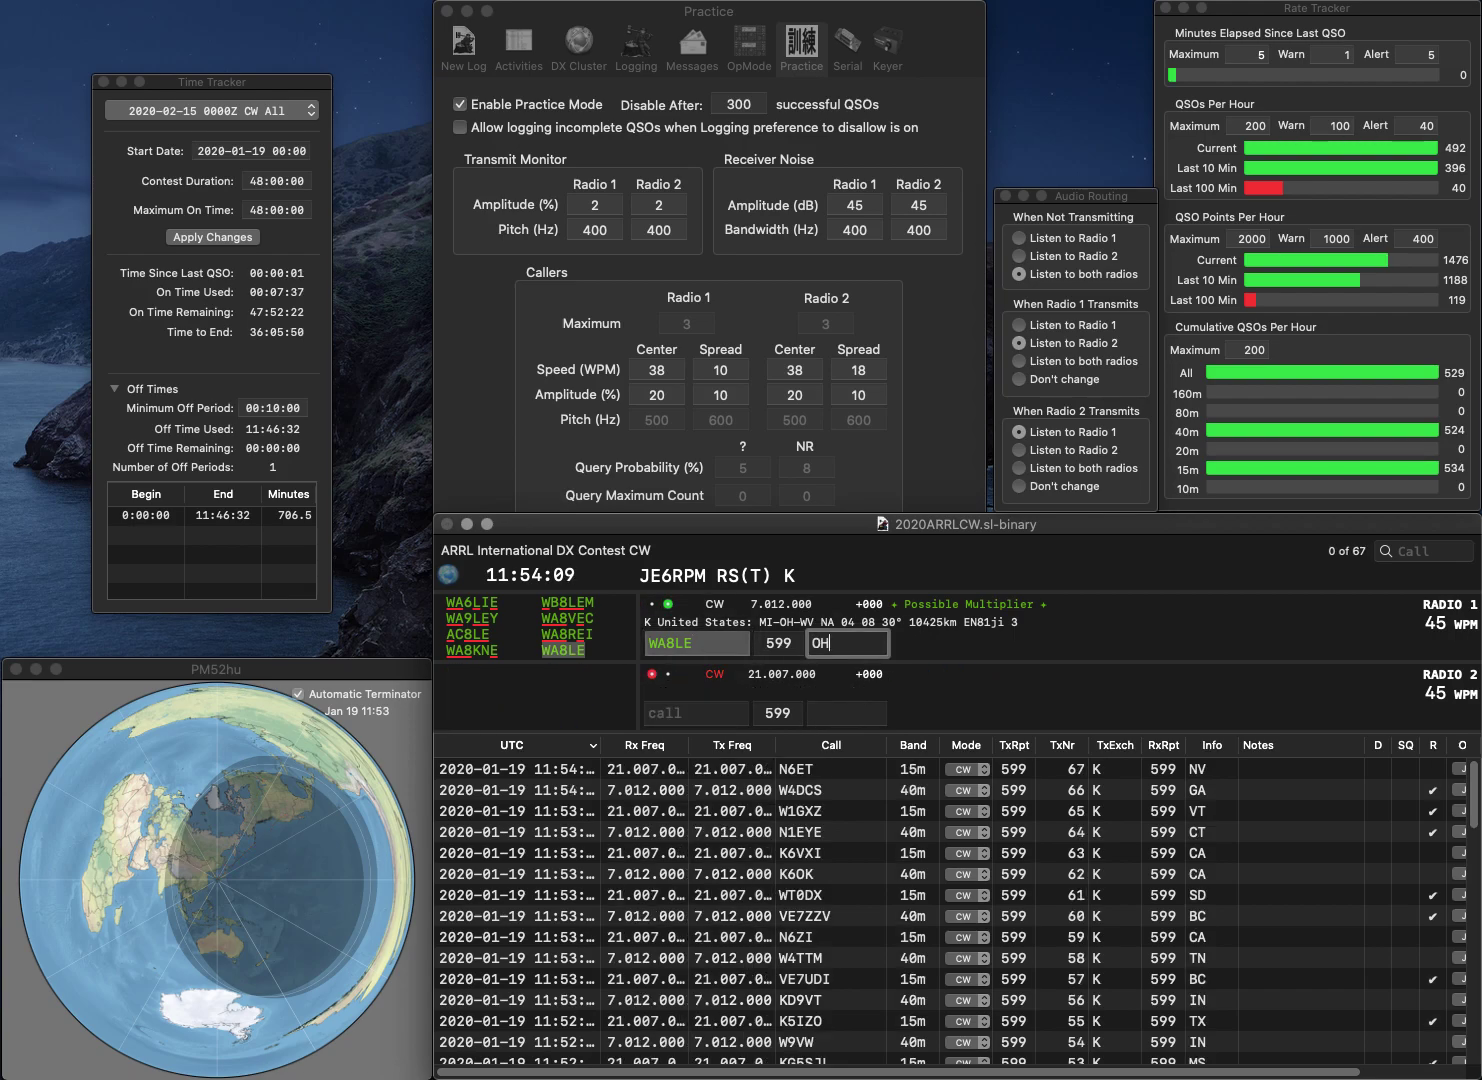
key("Return")
type("KI4PSE")
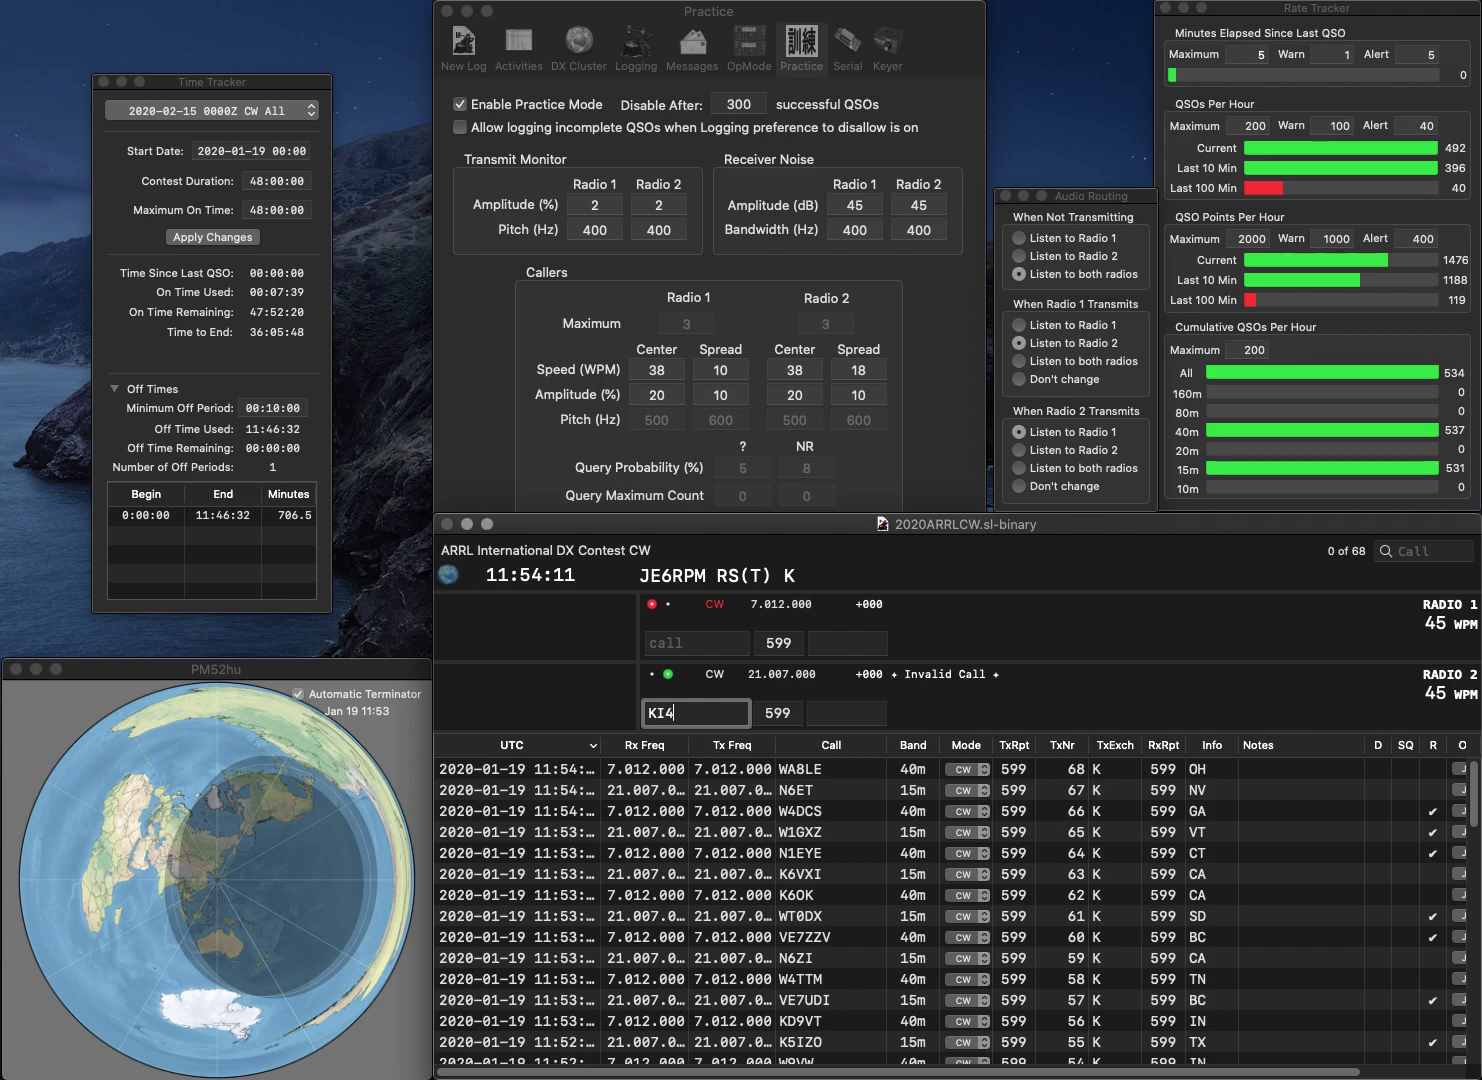
key("Return")
type("KM4ALL")
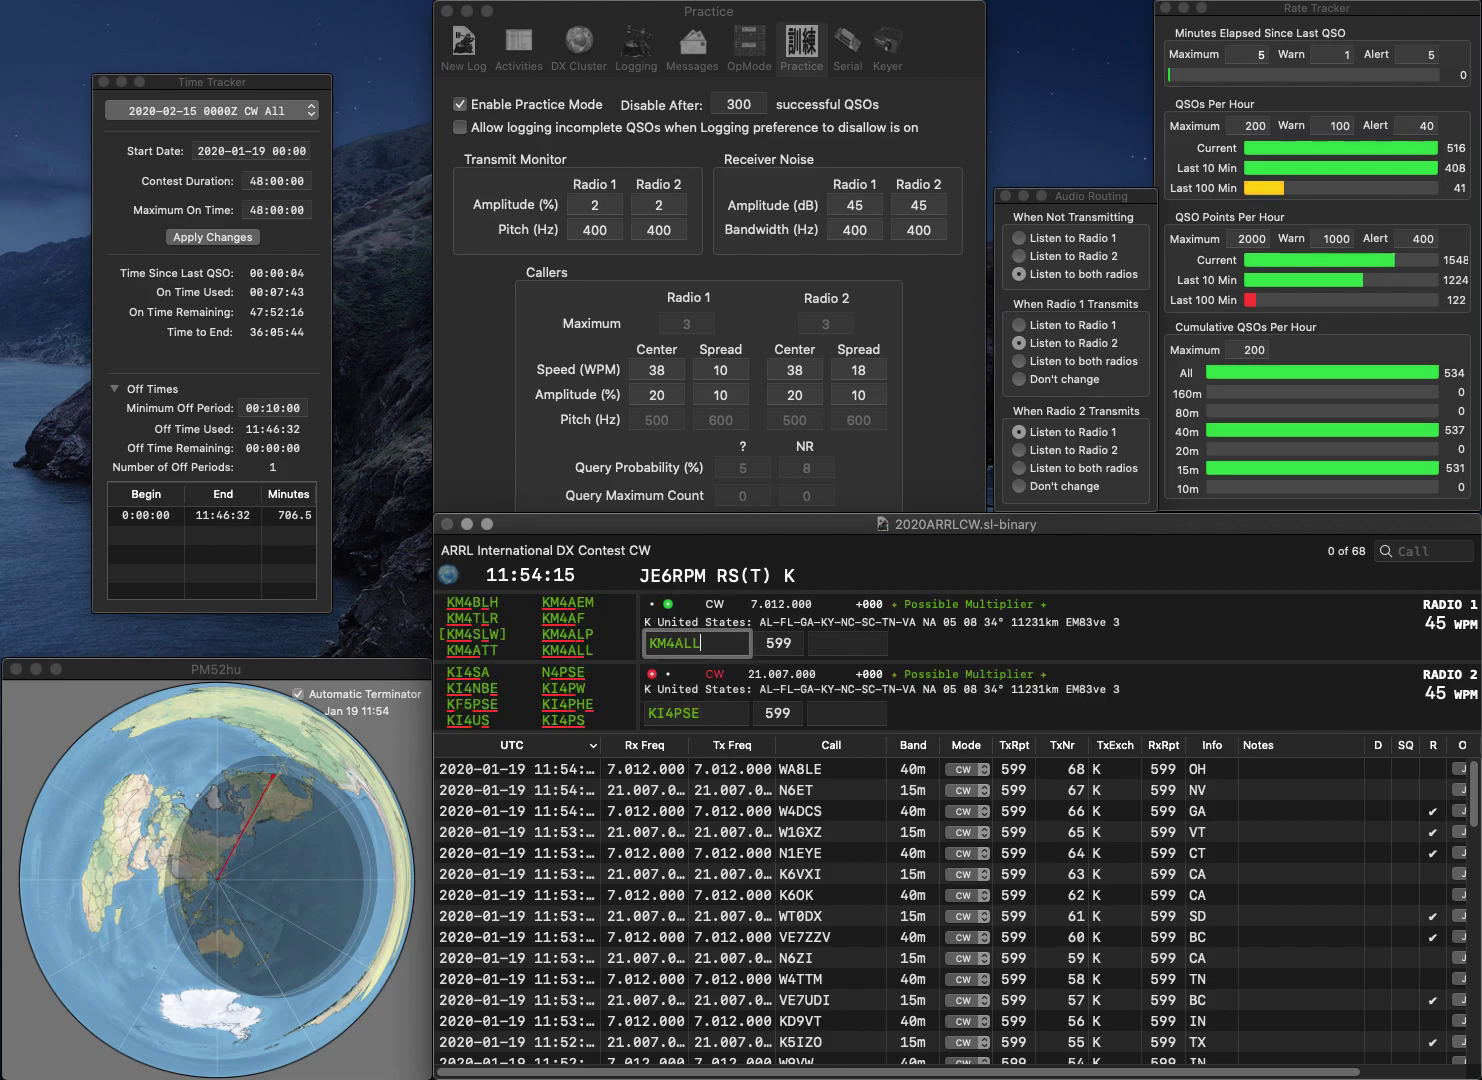
key("Return")
key("BackSpace")
key("BackSpace")
type("HE")
key("Return")
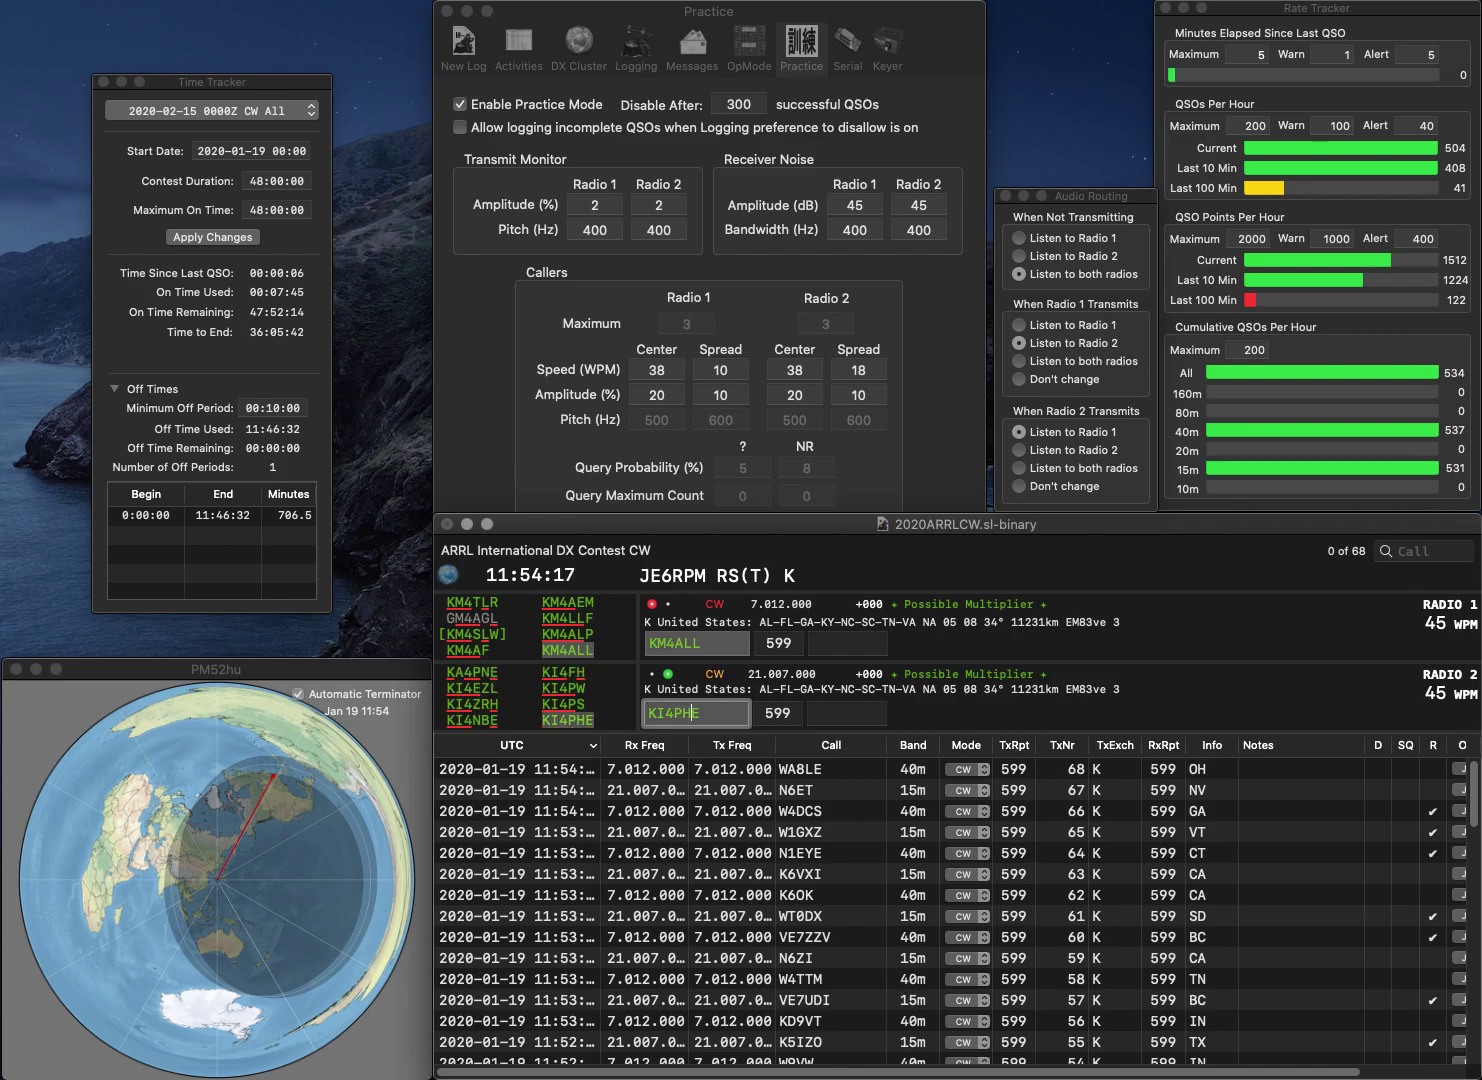
key("Return")
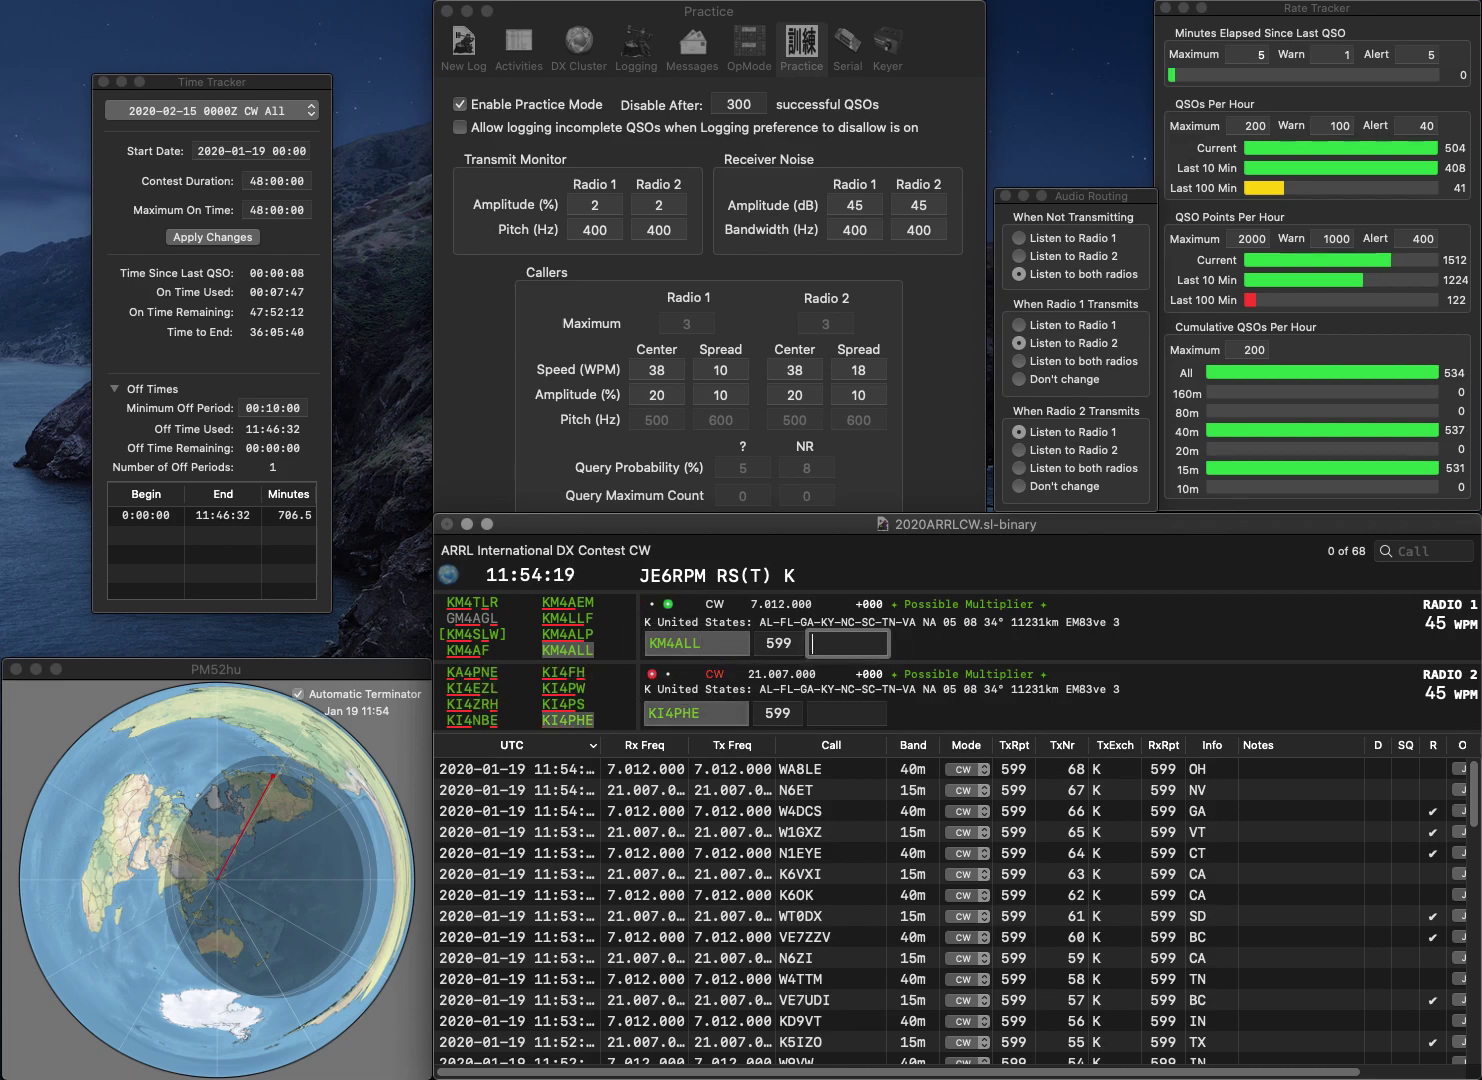
type("VA")
key("Return")
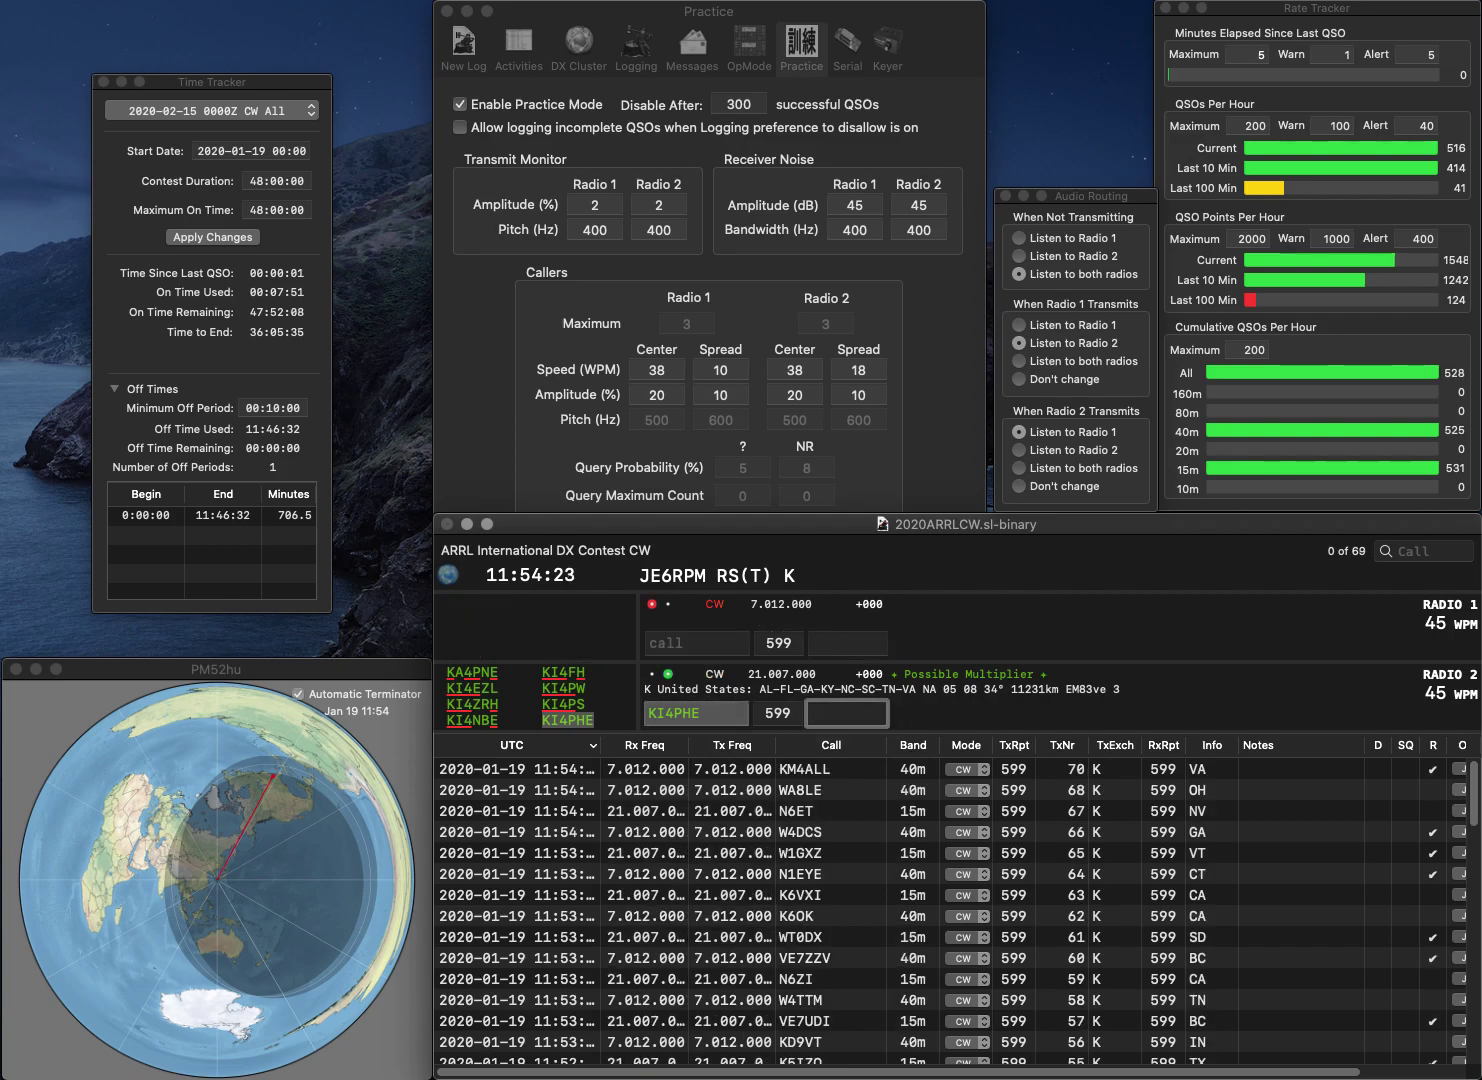
type("SC")
key("Return")
- Send the call W4EIE on Radio 1, and answer caller W4DAF on Radio 2
type("W")
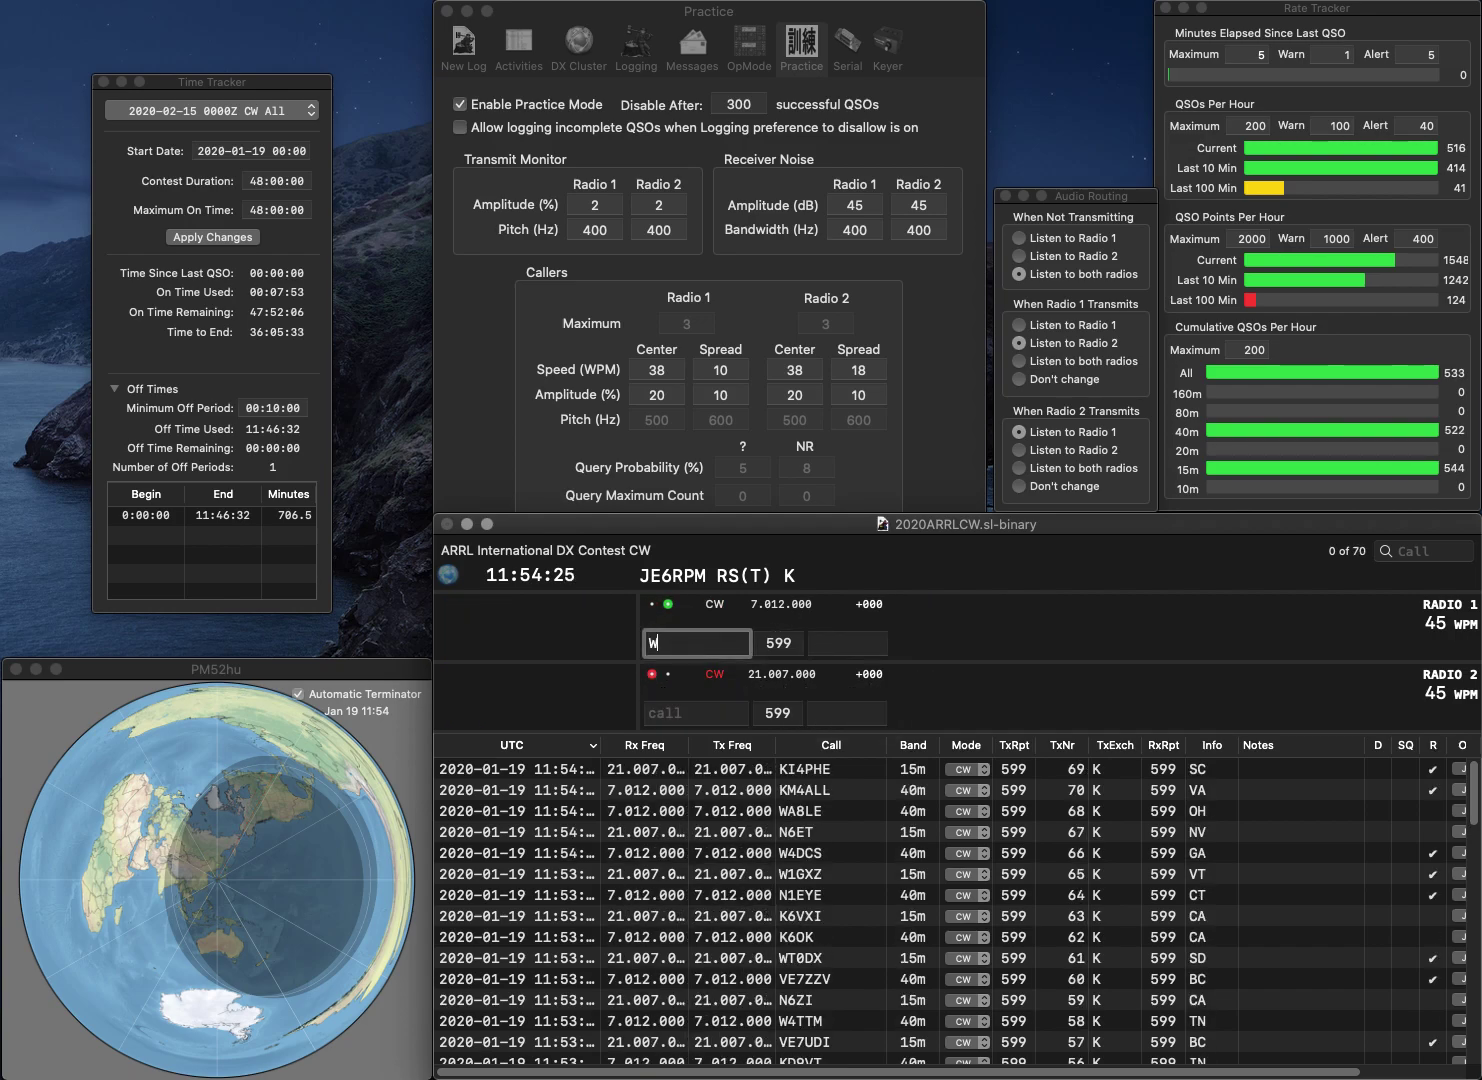
type("4EIE")
key("Return")
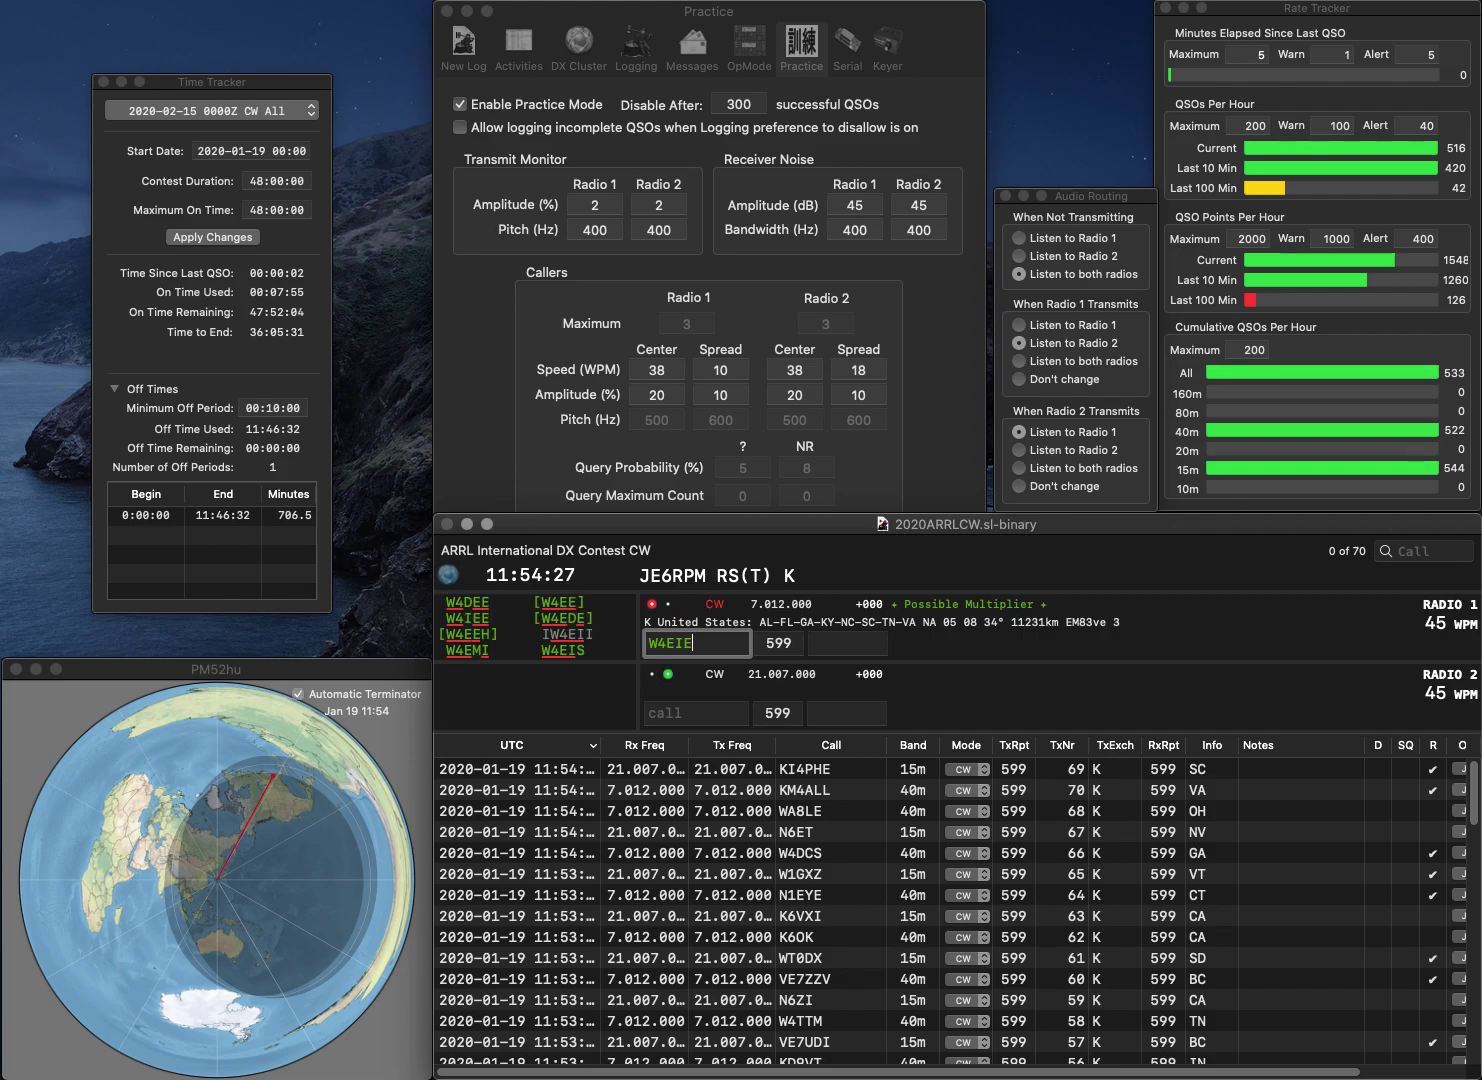
type("4DA")
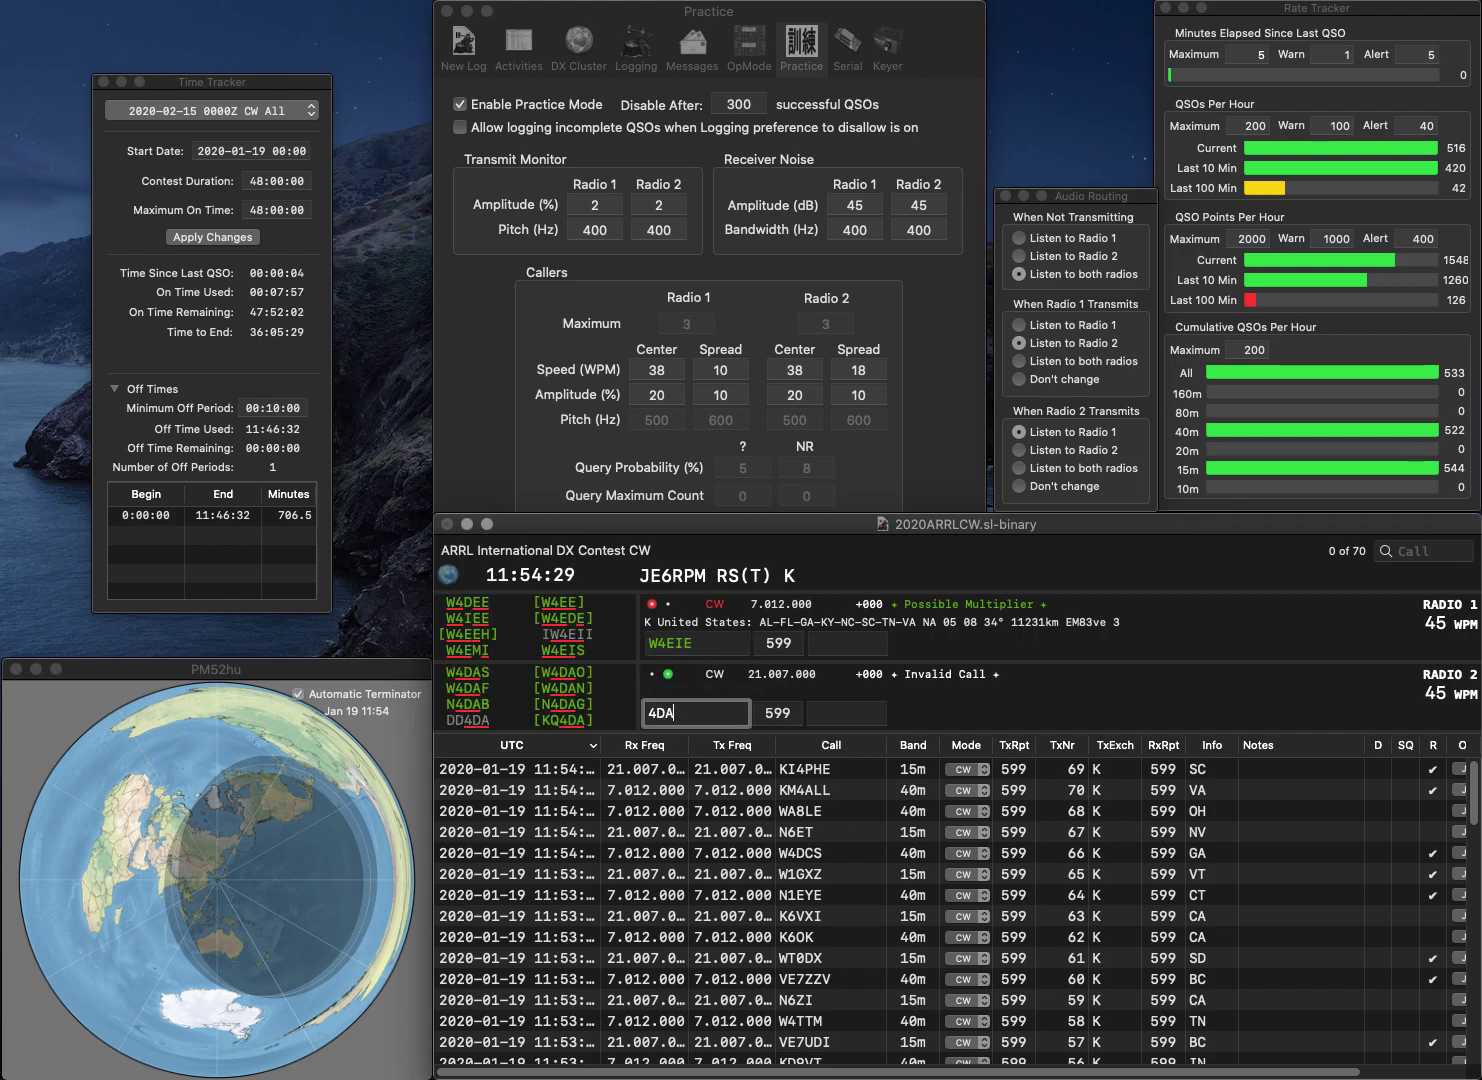
type("FW")
key("Return")
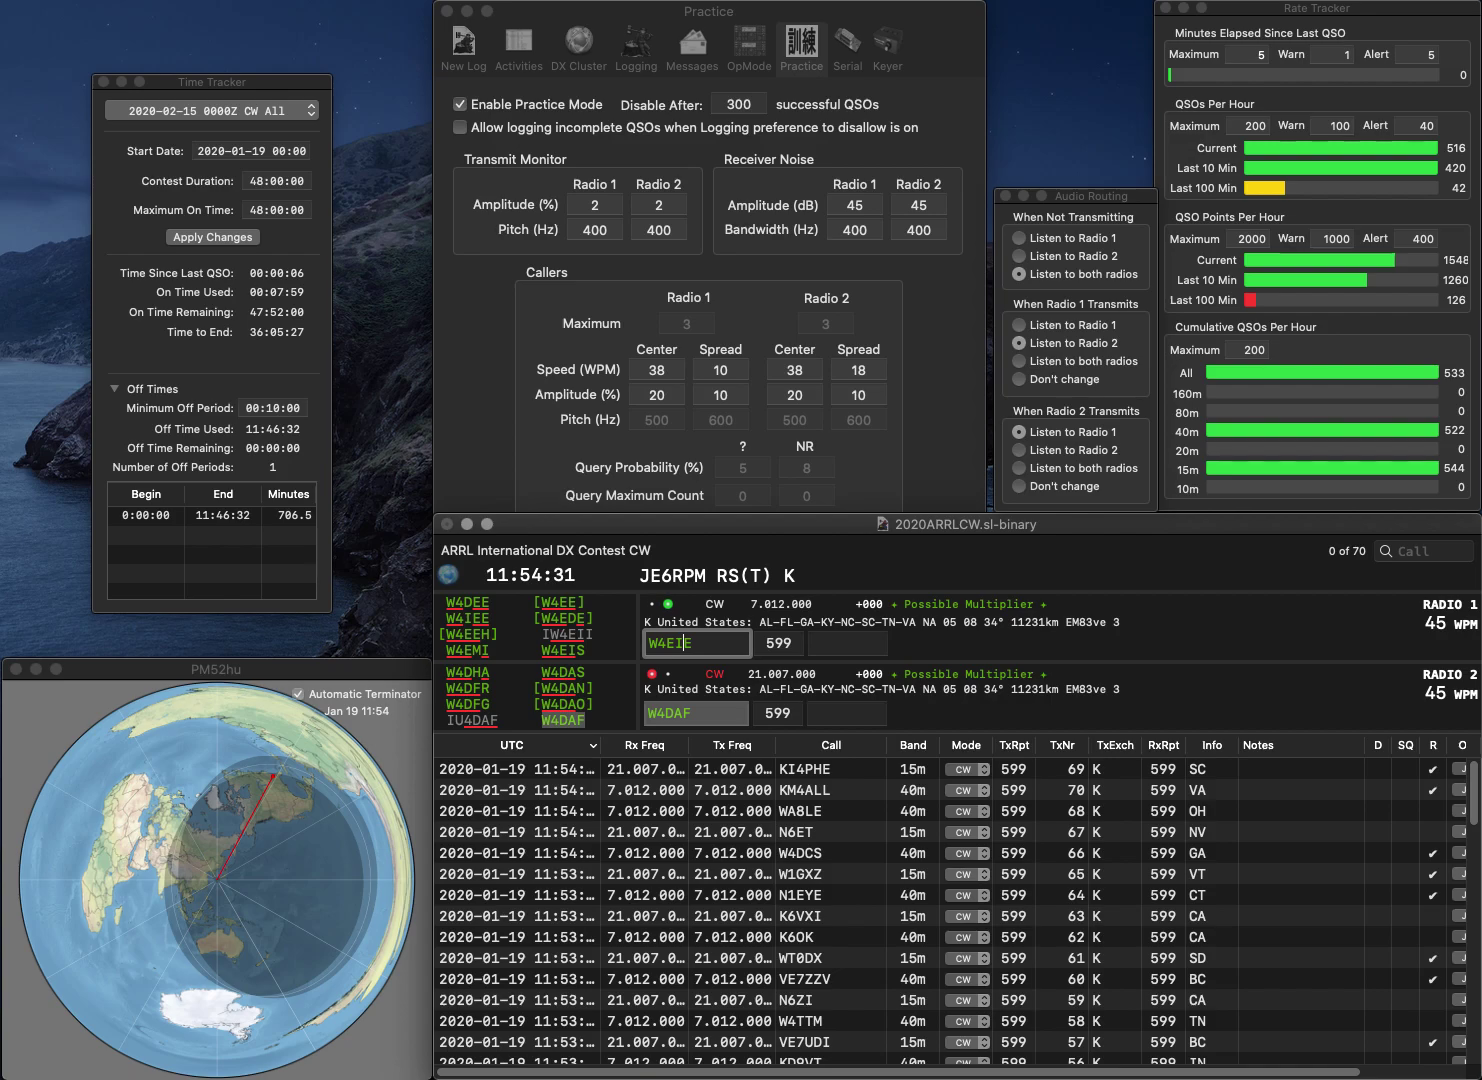
key("BackSpace")
type("S")
key("Return")
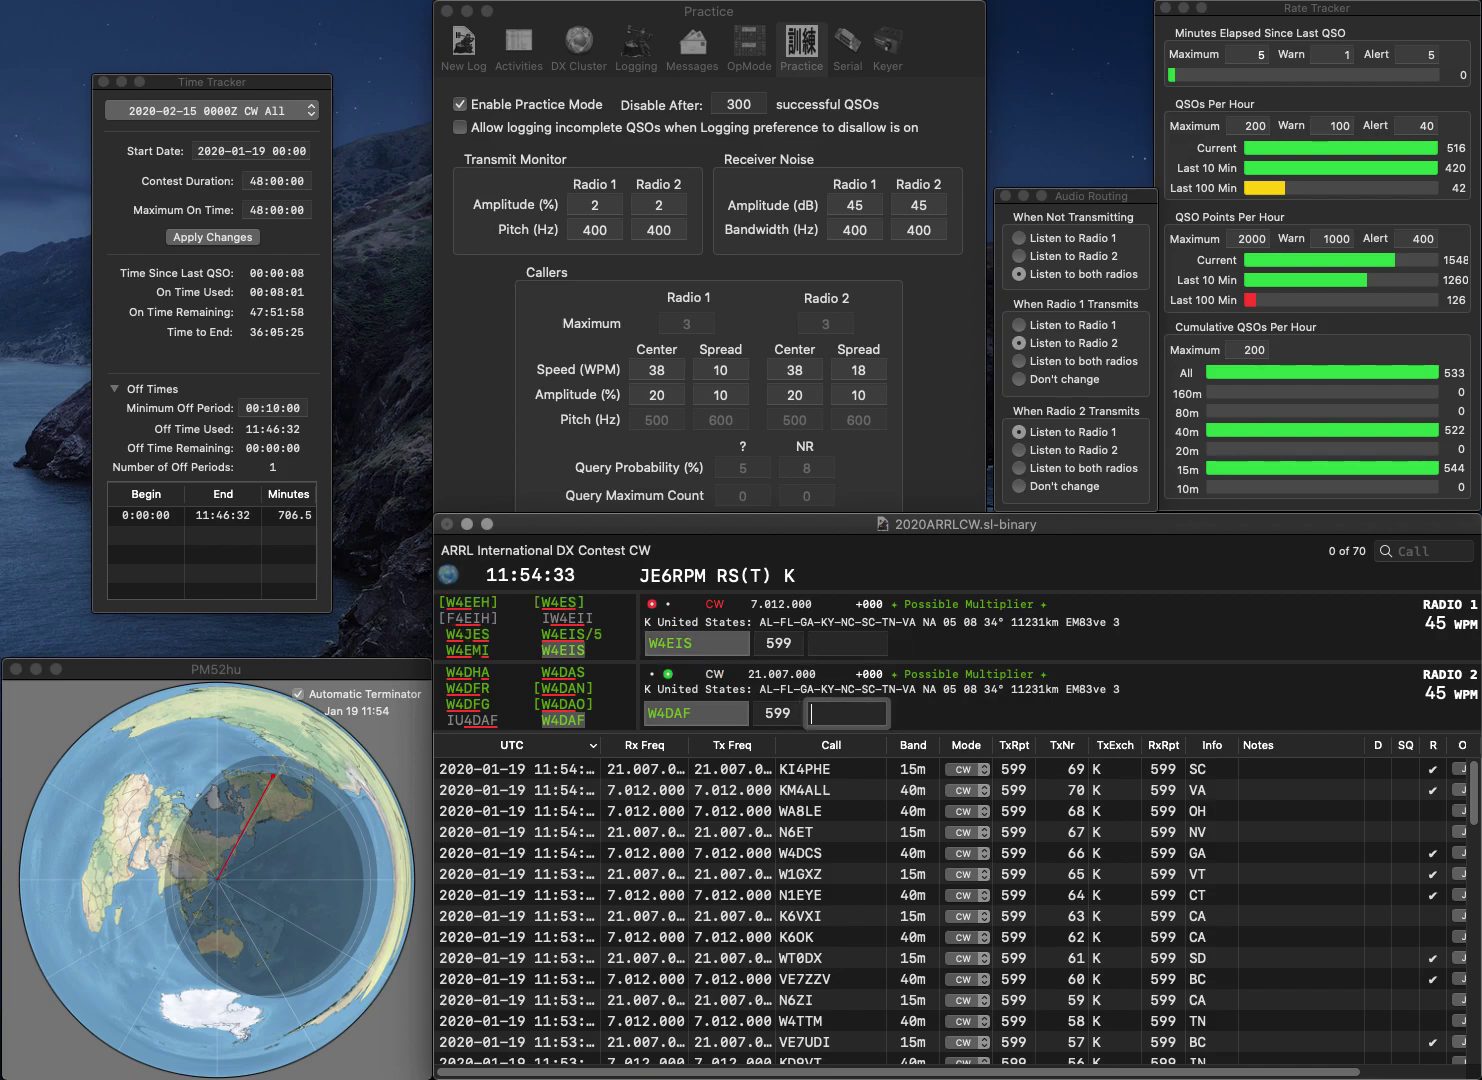
- Log W4DAF on Radio 2 with exchange TN and W4EIS on Radio 1 with exchange KY
type("N")
key("BackSpace")
type("TN")
key("Return")
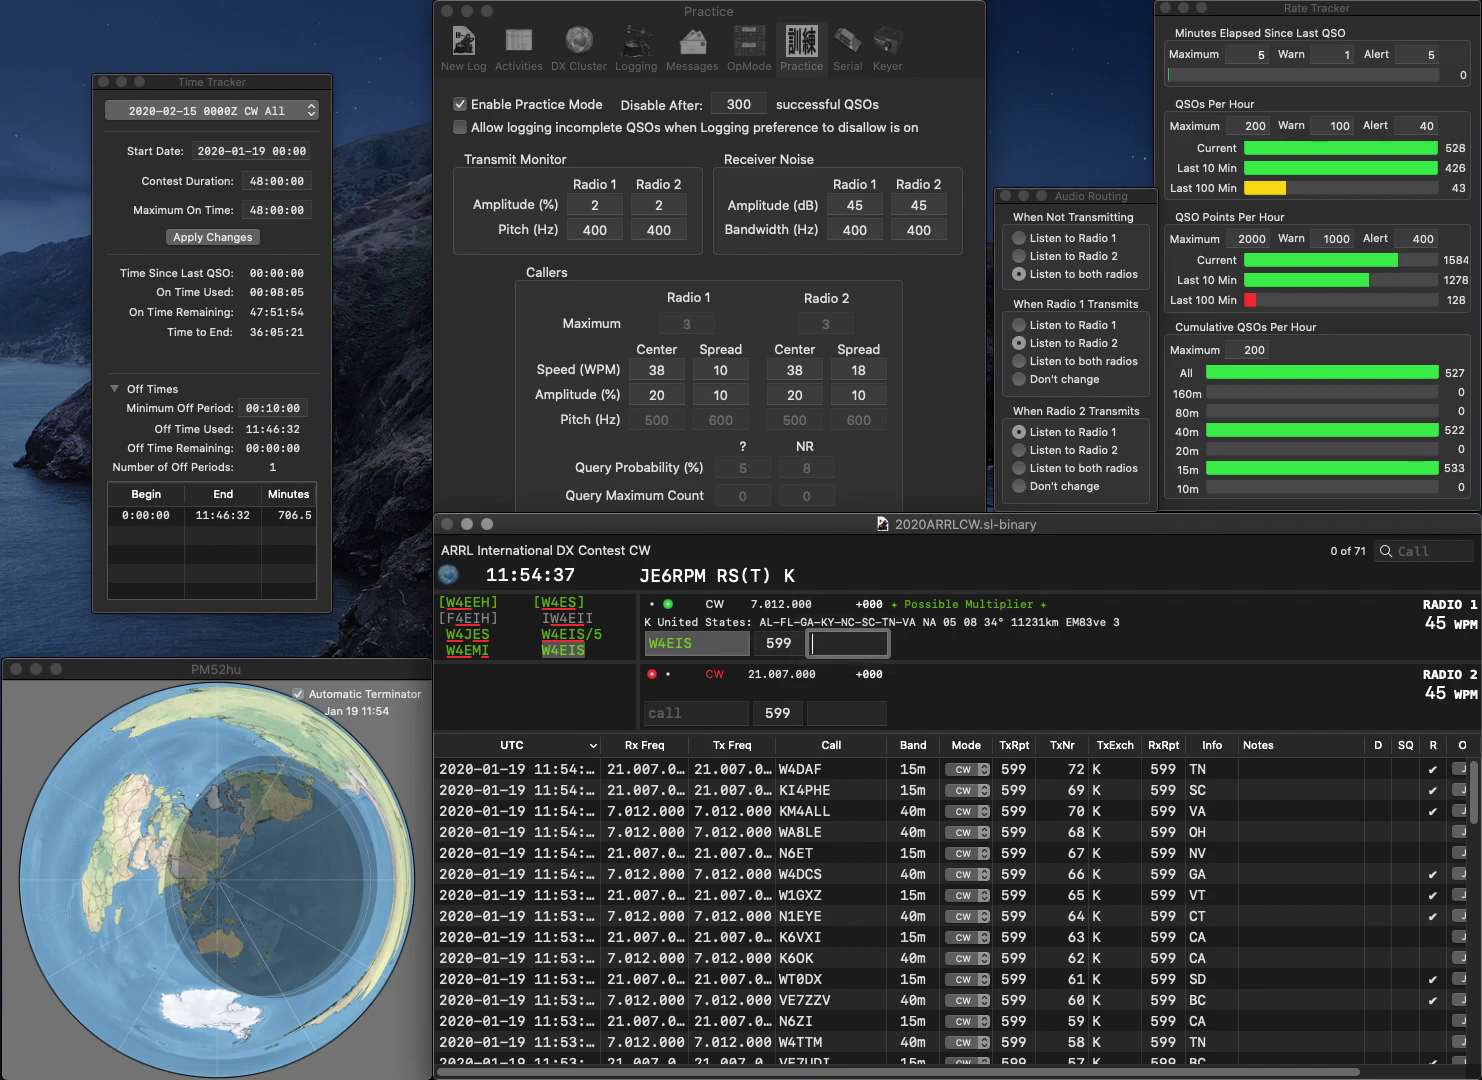
type("KY")
key("Return")
type("AG9A")
key("Return")
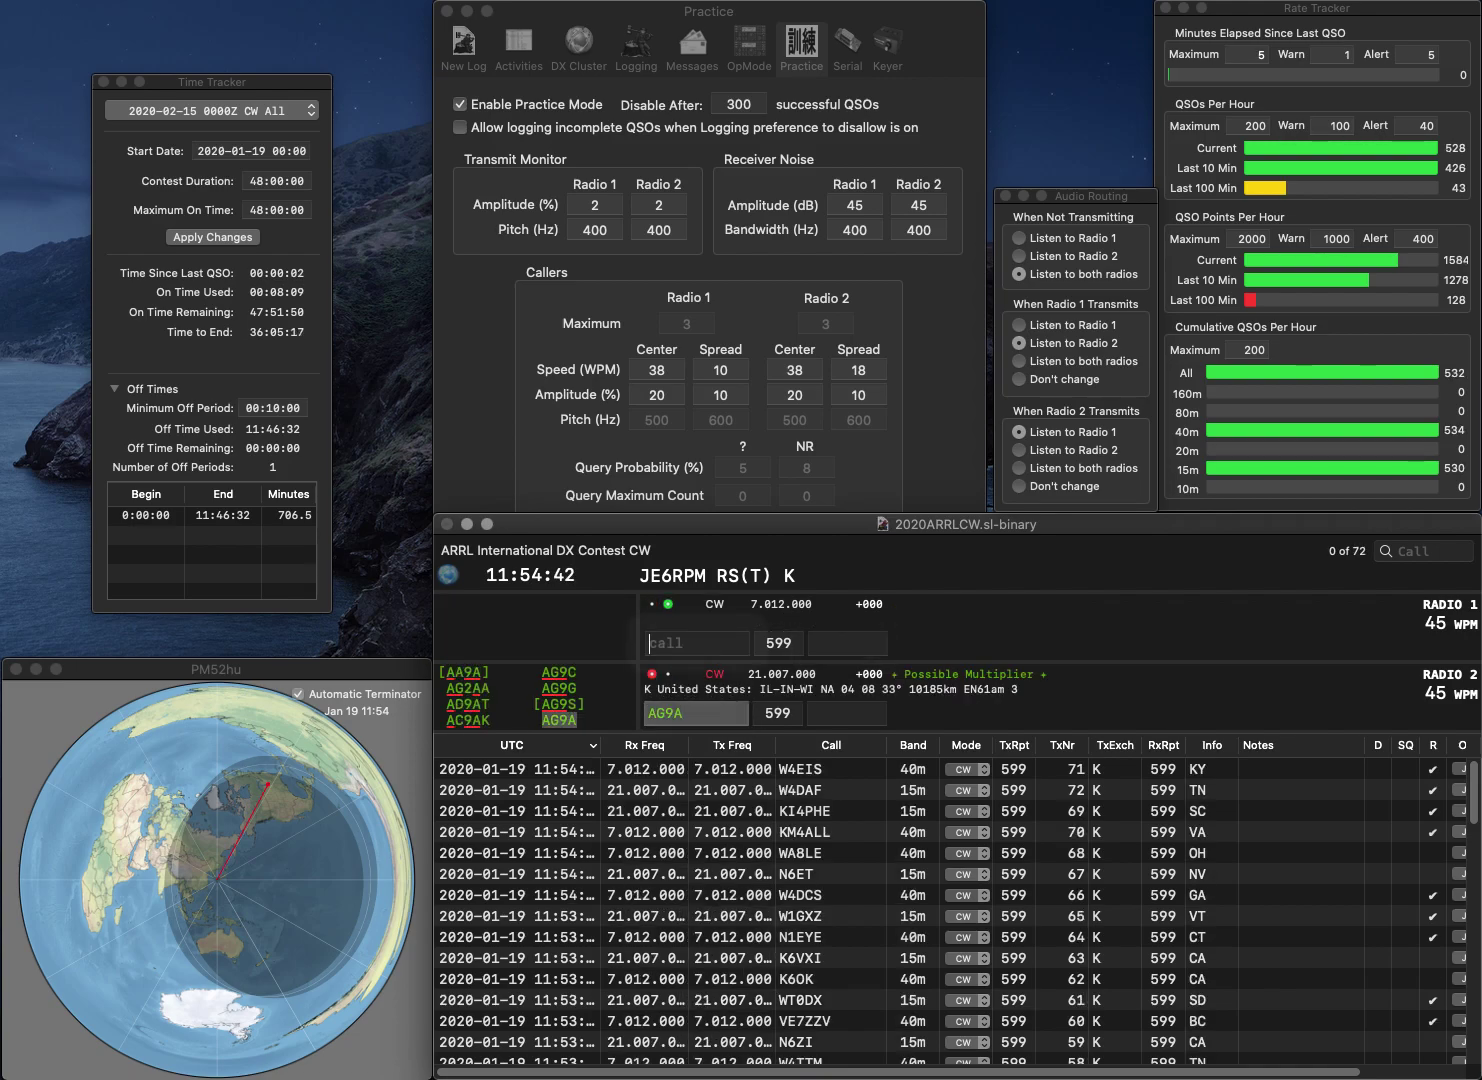
type("W")
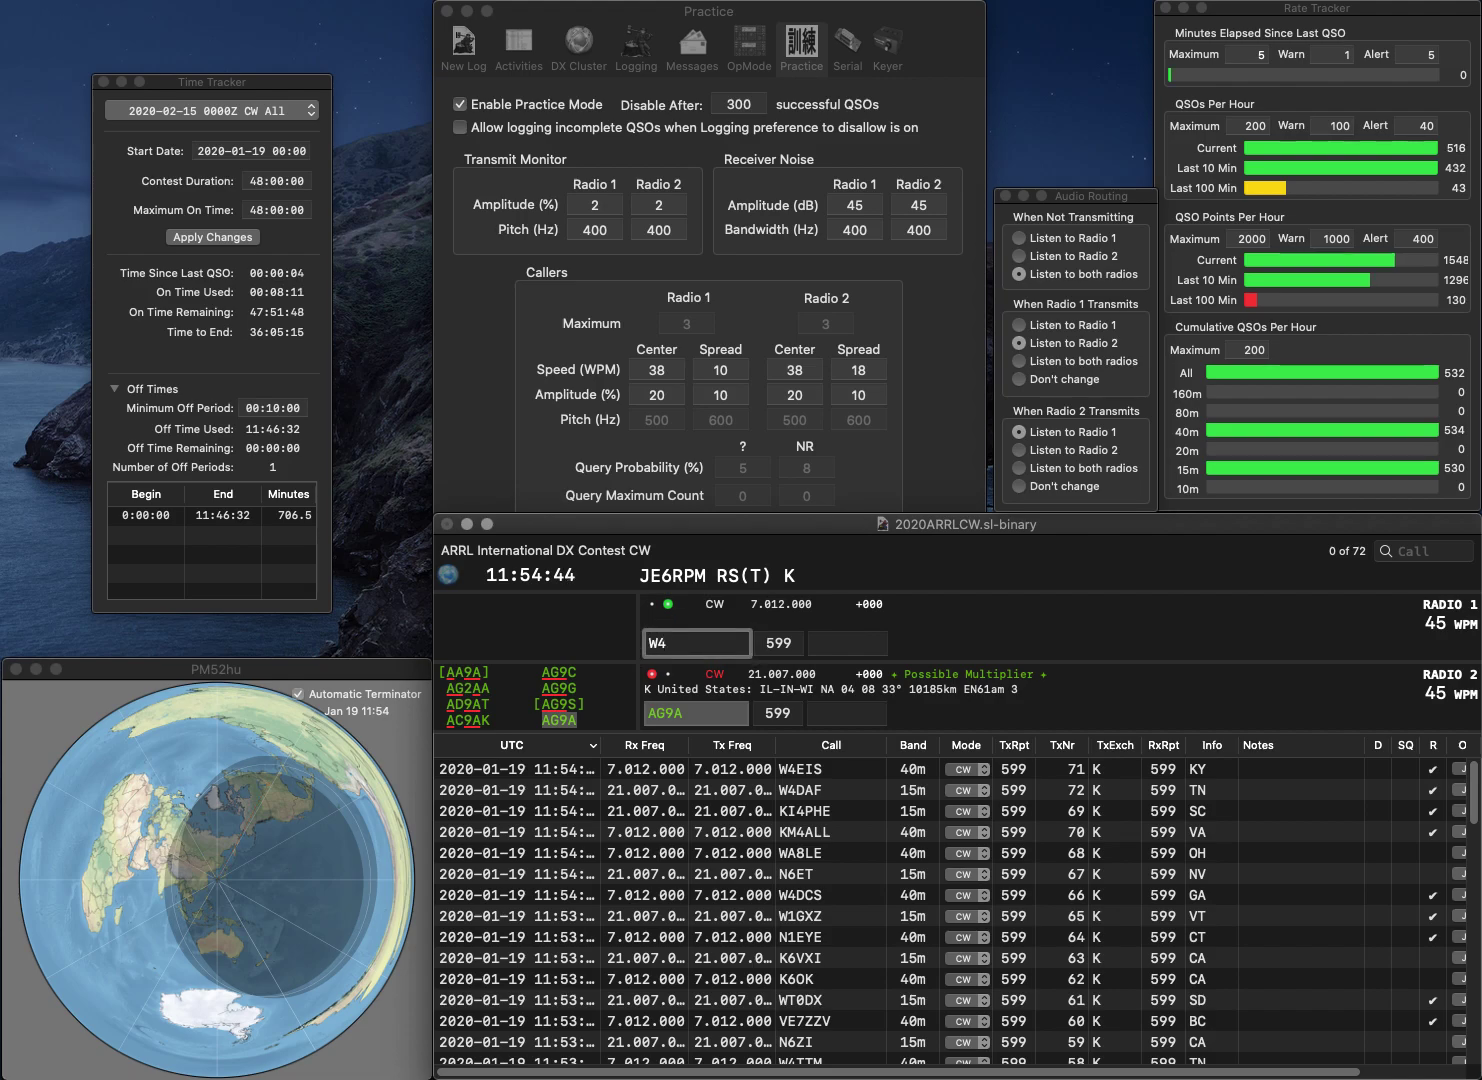
type("4")
key("Return")
- Log AG9A on Radio 2 with exchange IN, and correct the Radio 1 call to WV6I and answer the caller
type("IN")
key("Return")
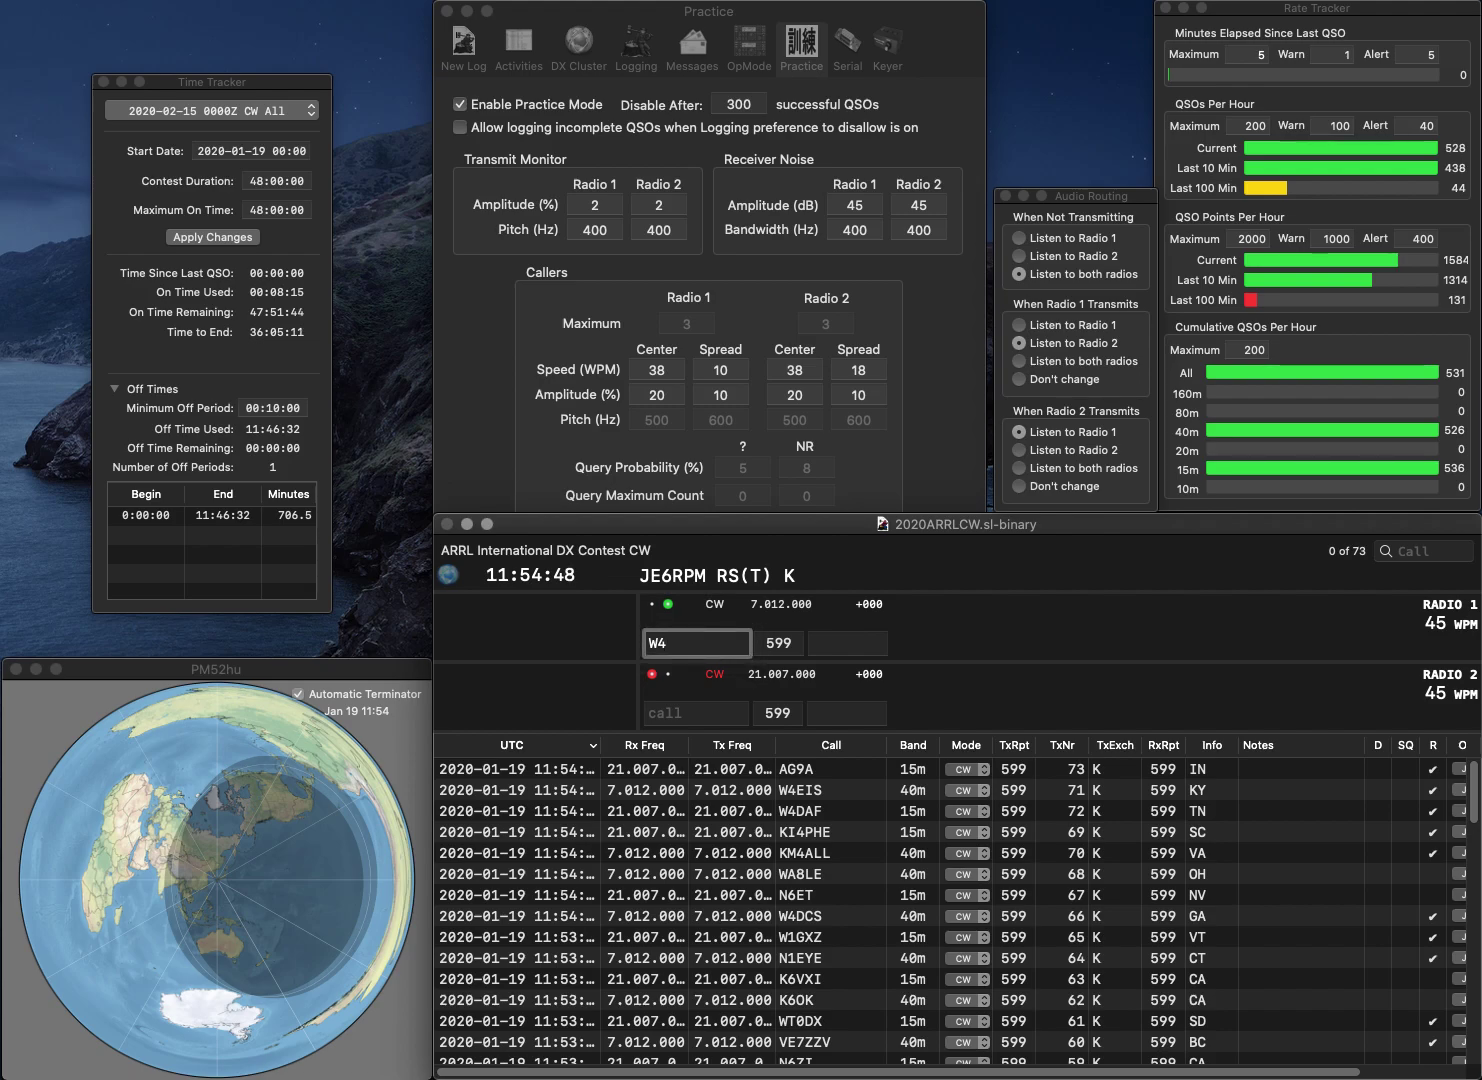
key("BackSpace")
type("V6I")
key("Return")
- Answer caller K2PLF on Radio 2, and log WV6I on Radio 1 with exchange CA
type("K")
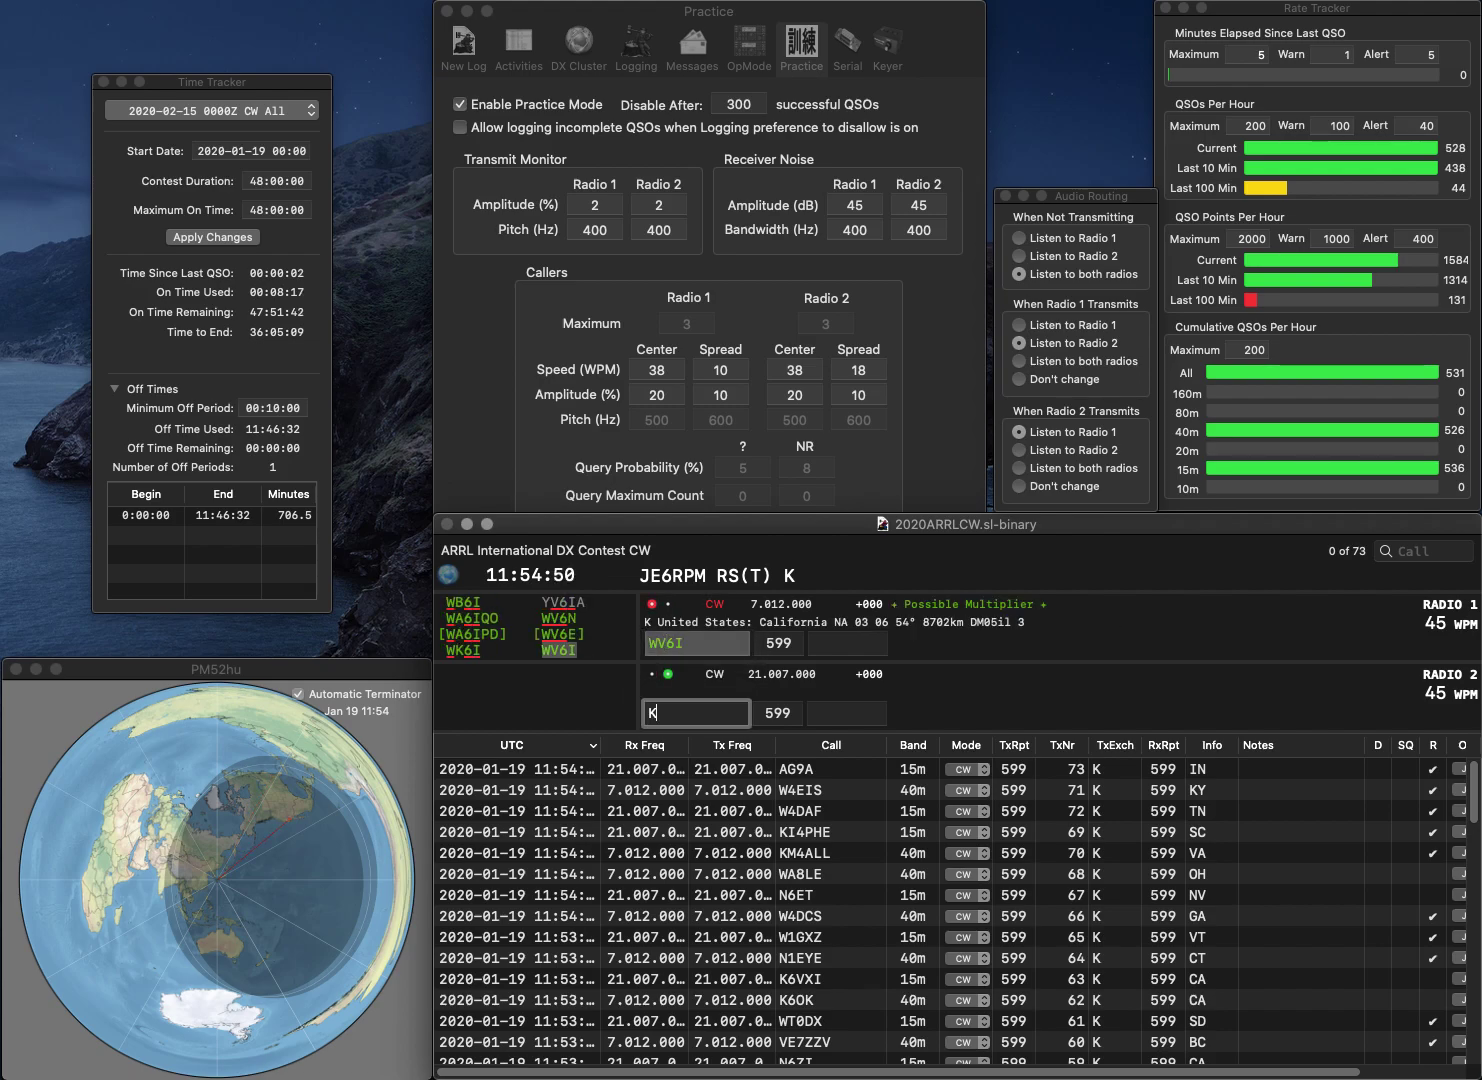
type("2PLF")
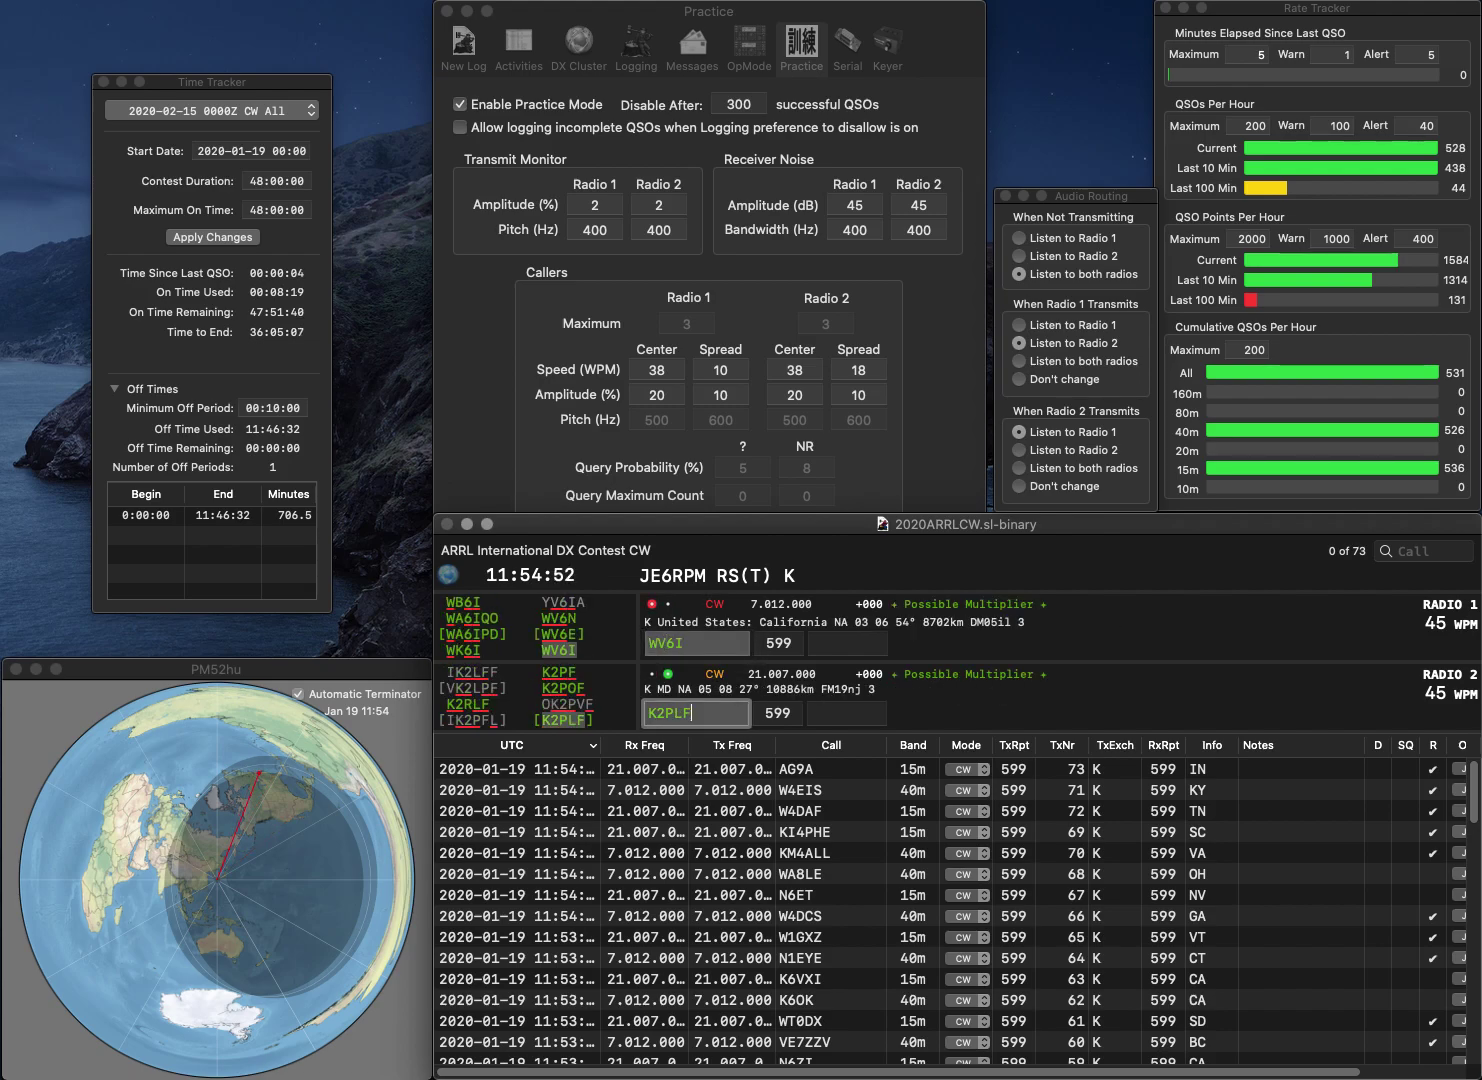
key("Return")
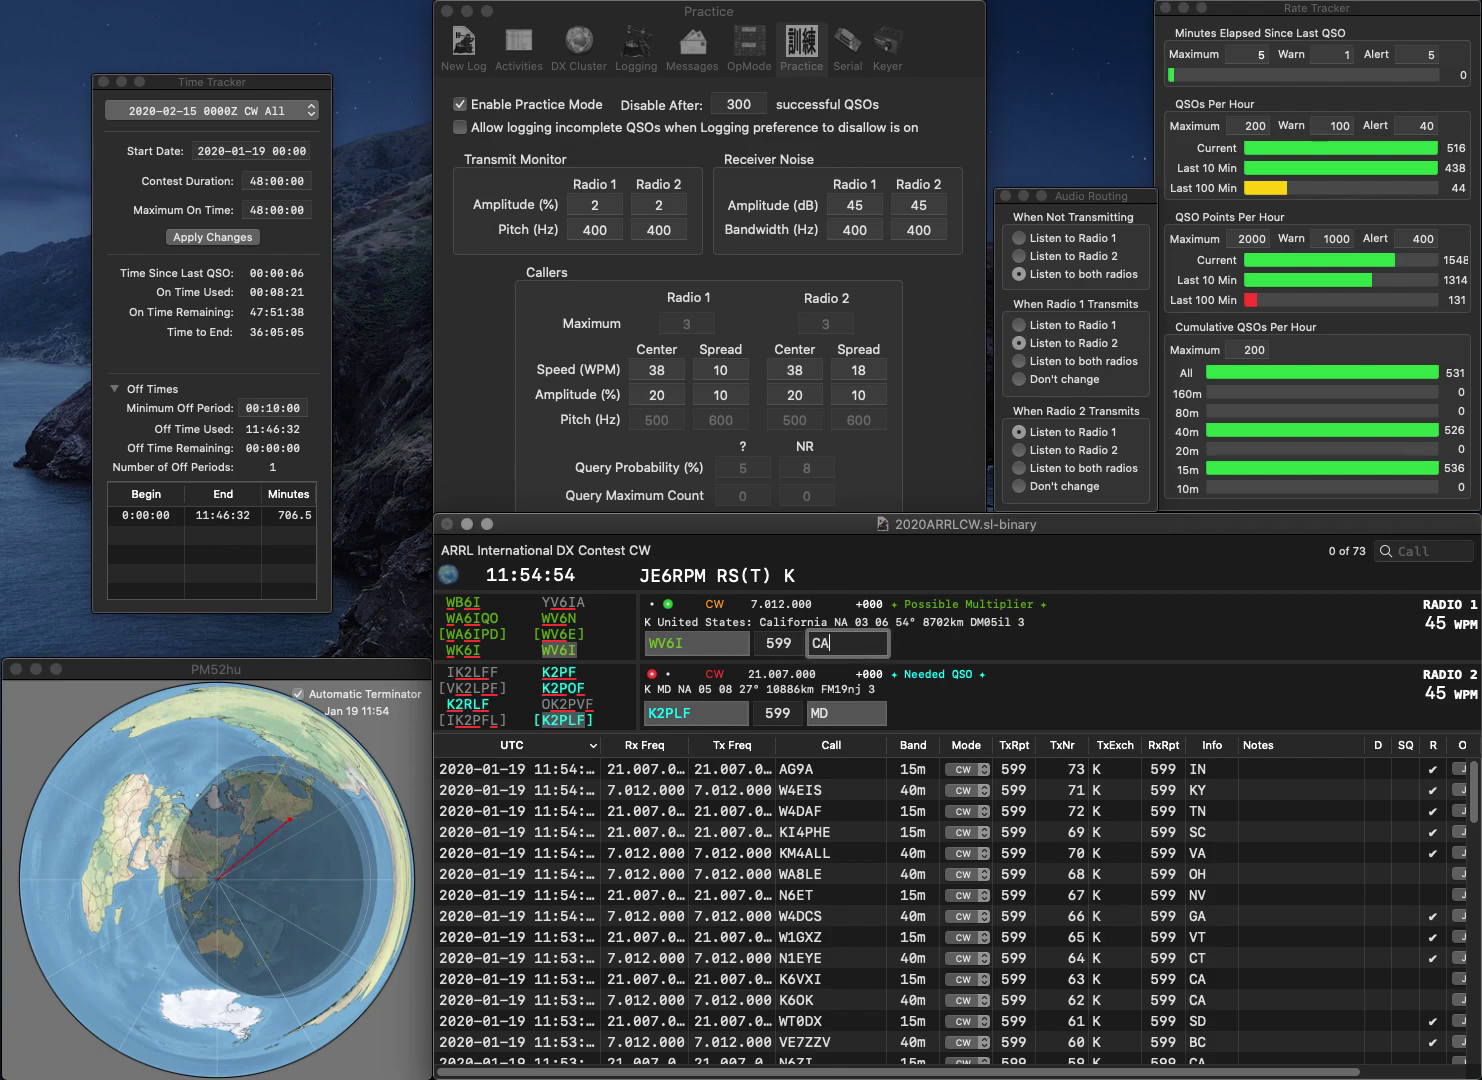
key("Return")
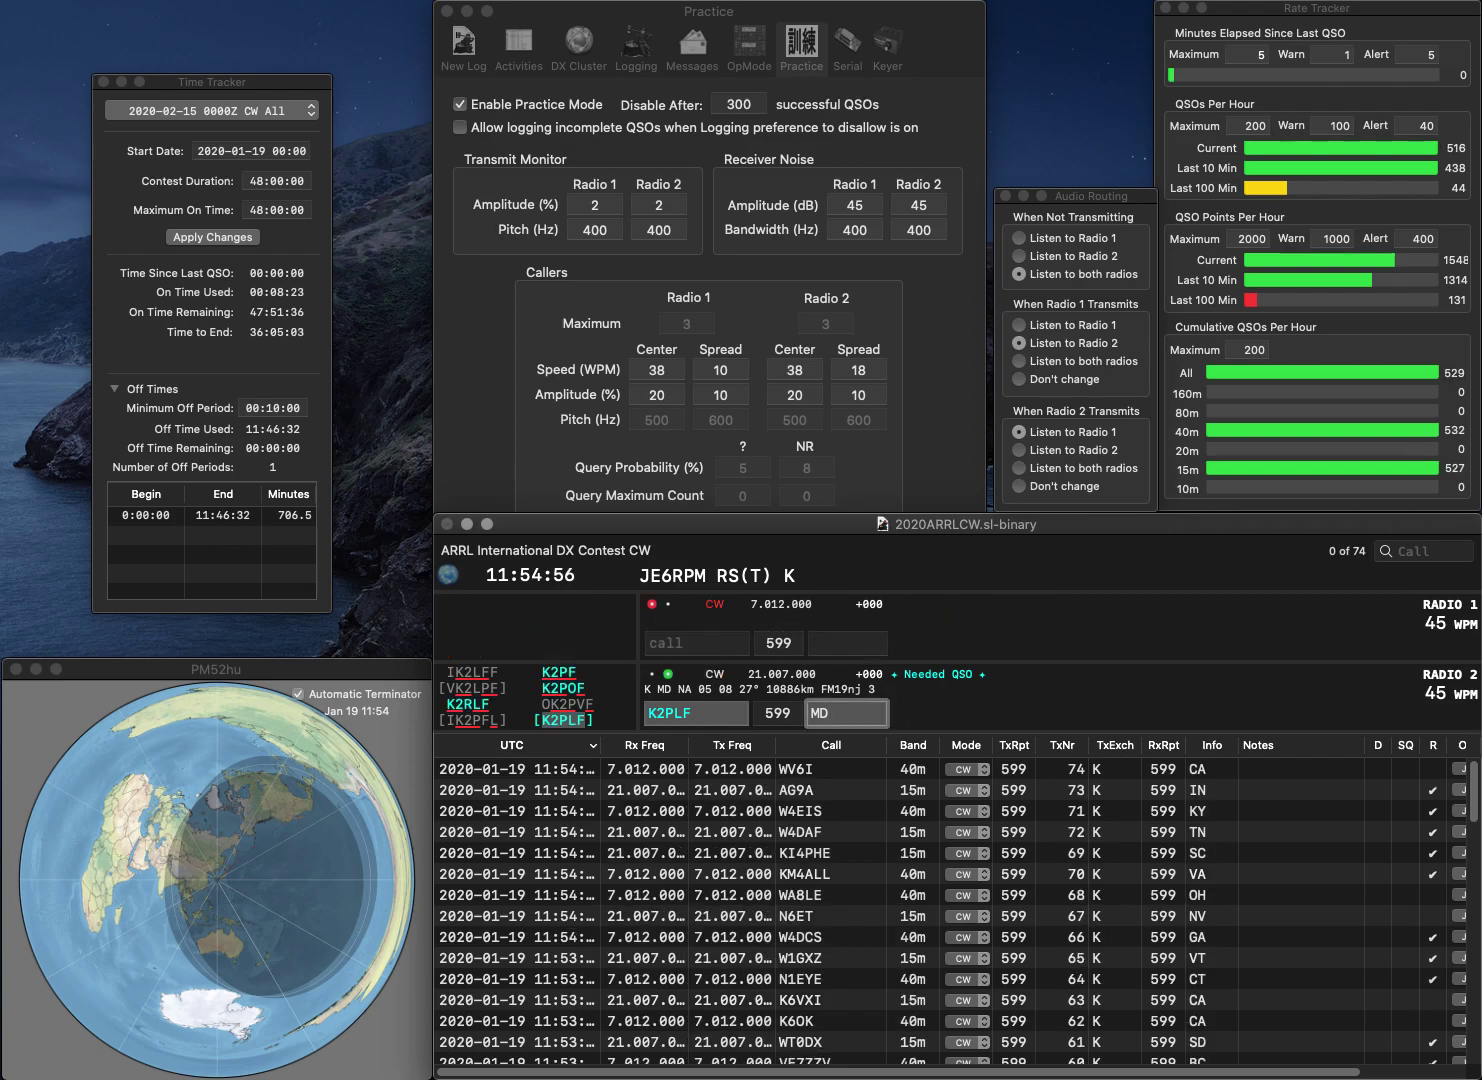
key("Return")
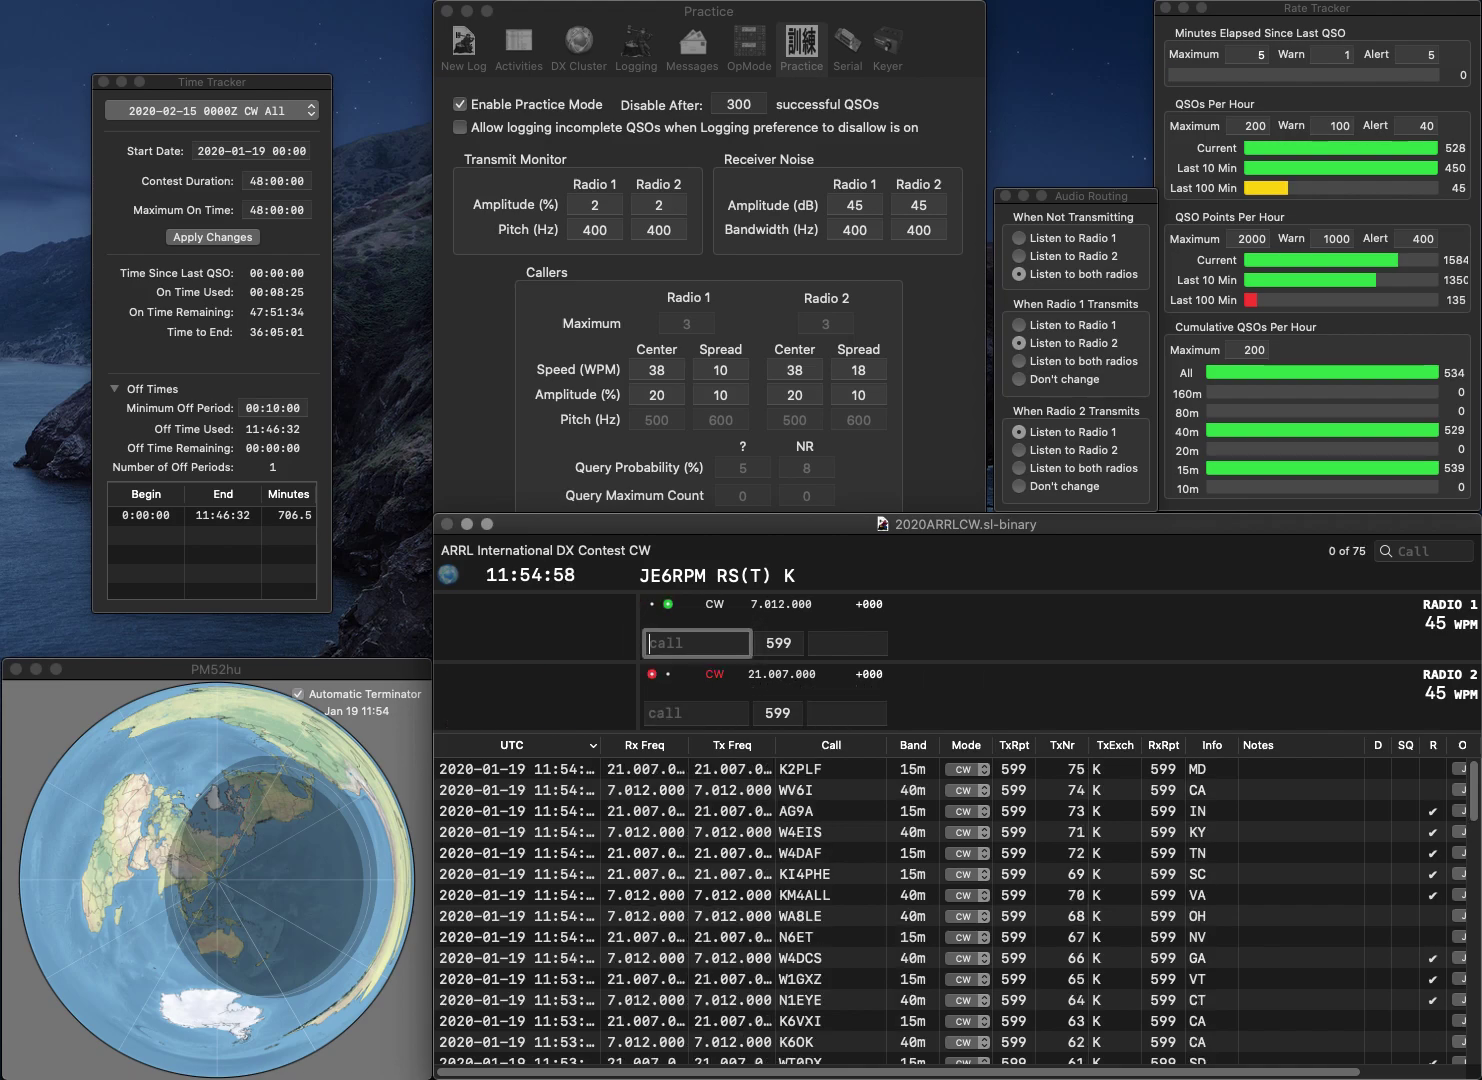
type("W2CDO")
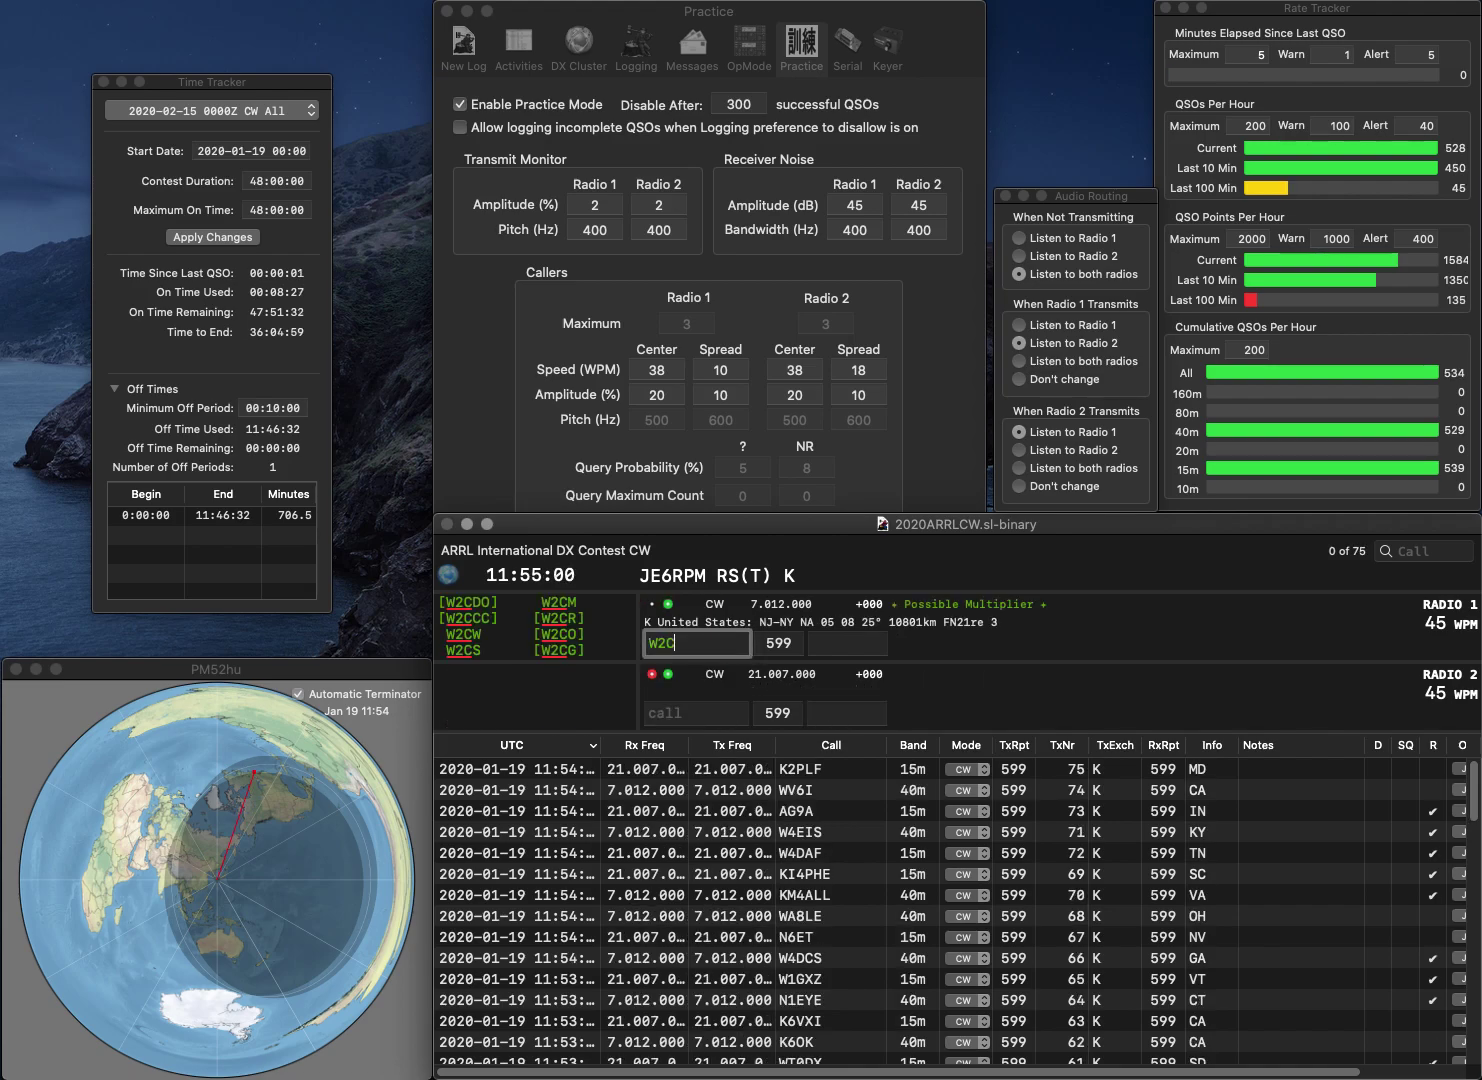
key("Return")
type("AC3V")
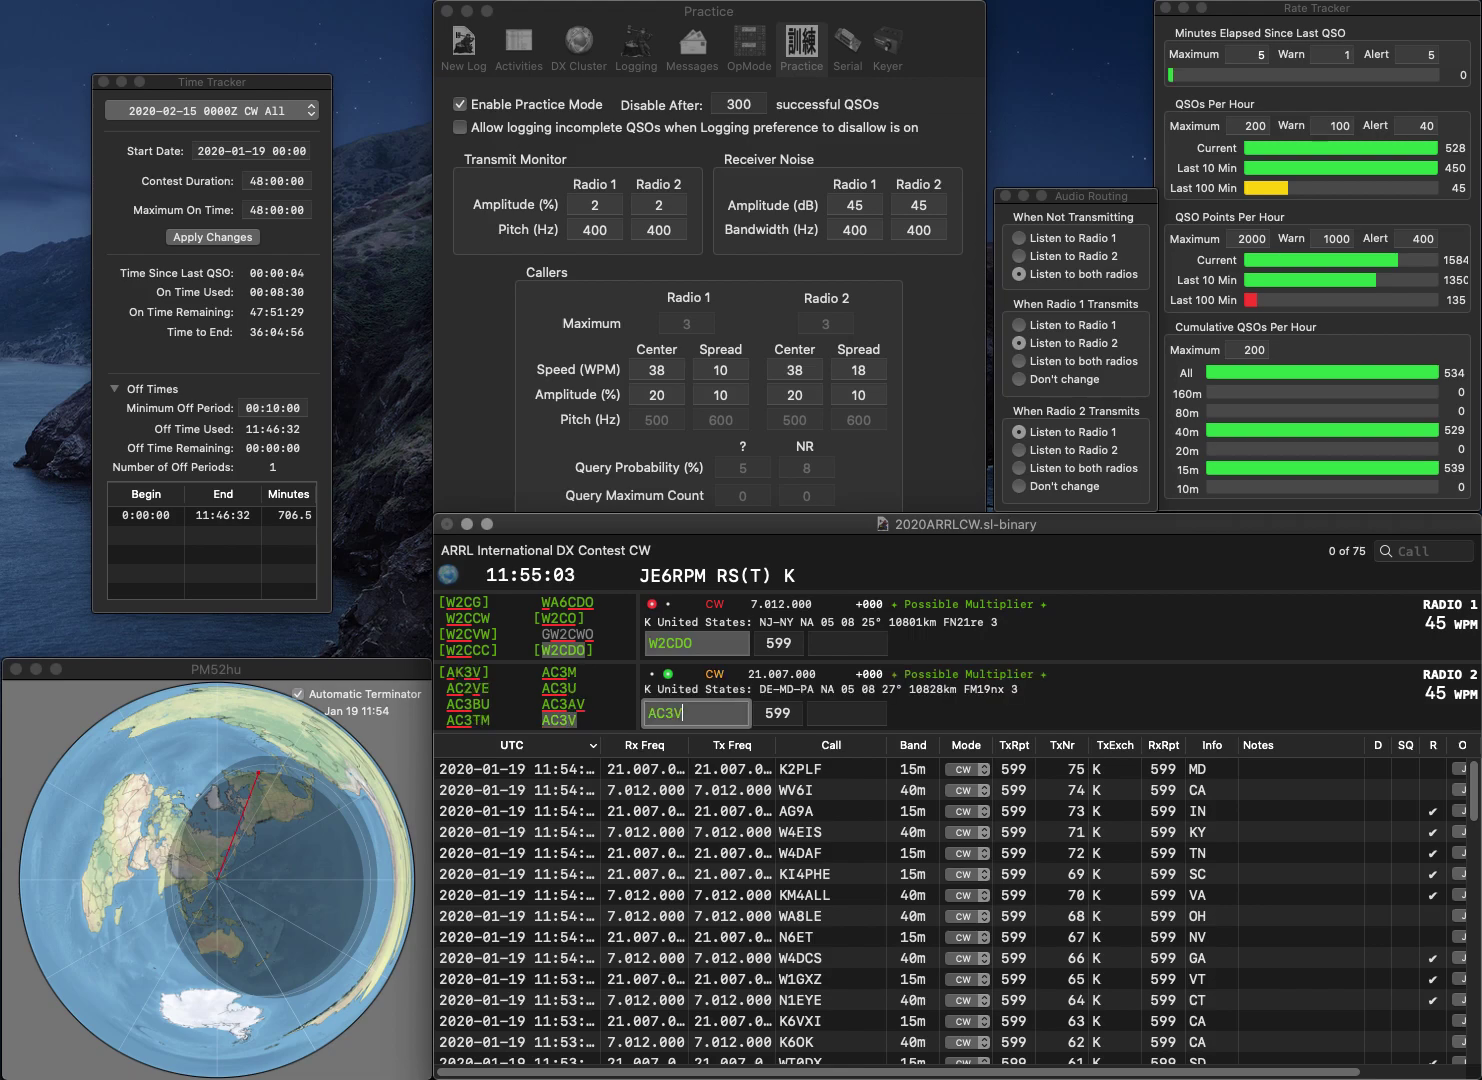
key("Return")
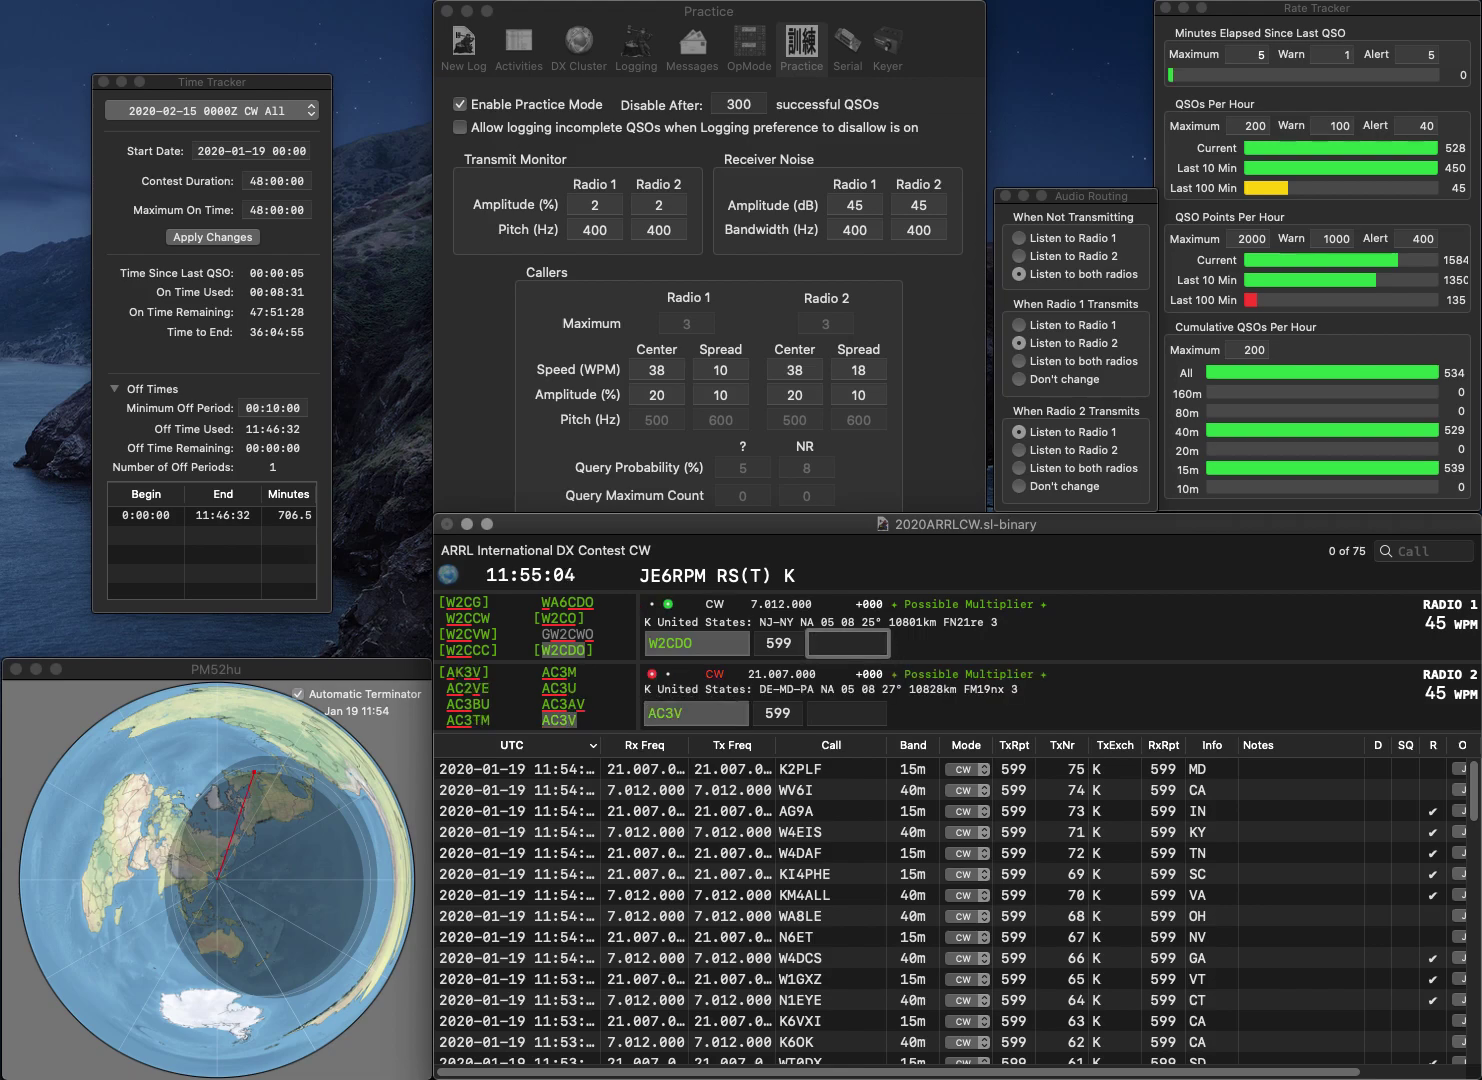
type("NJ")
key("Return")
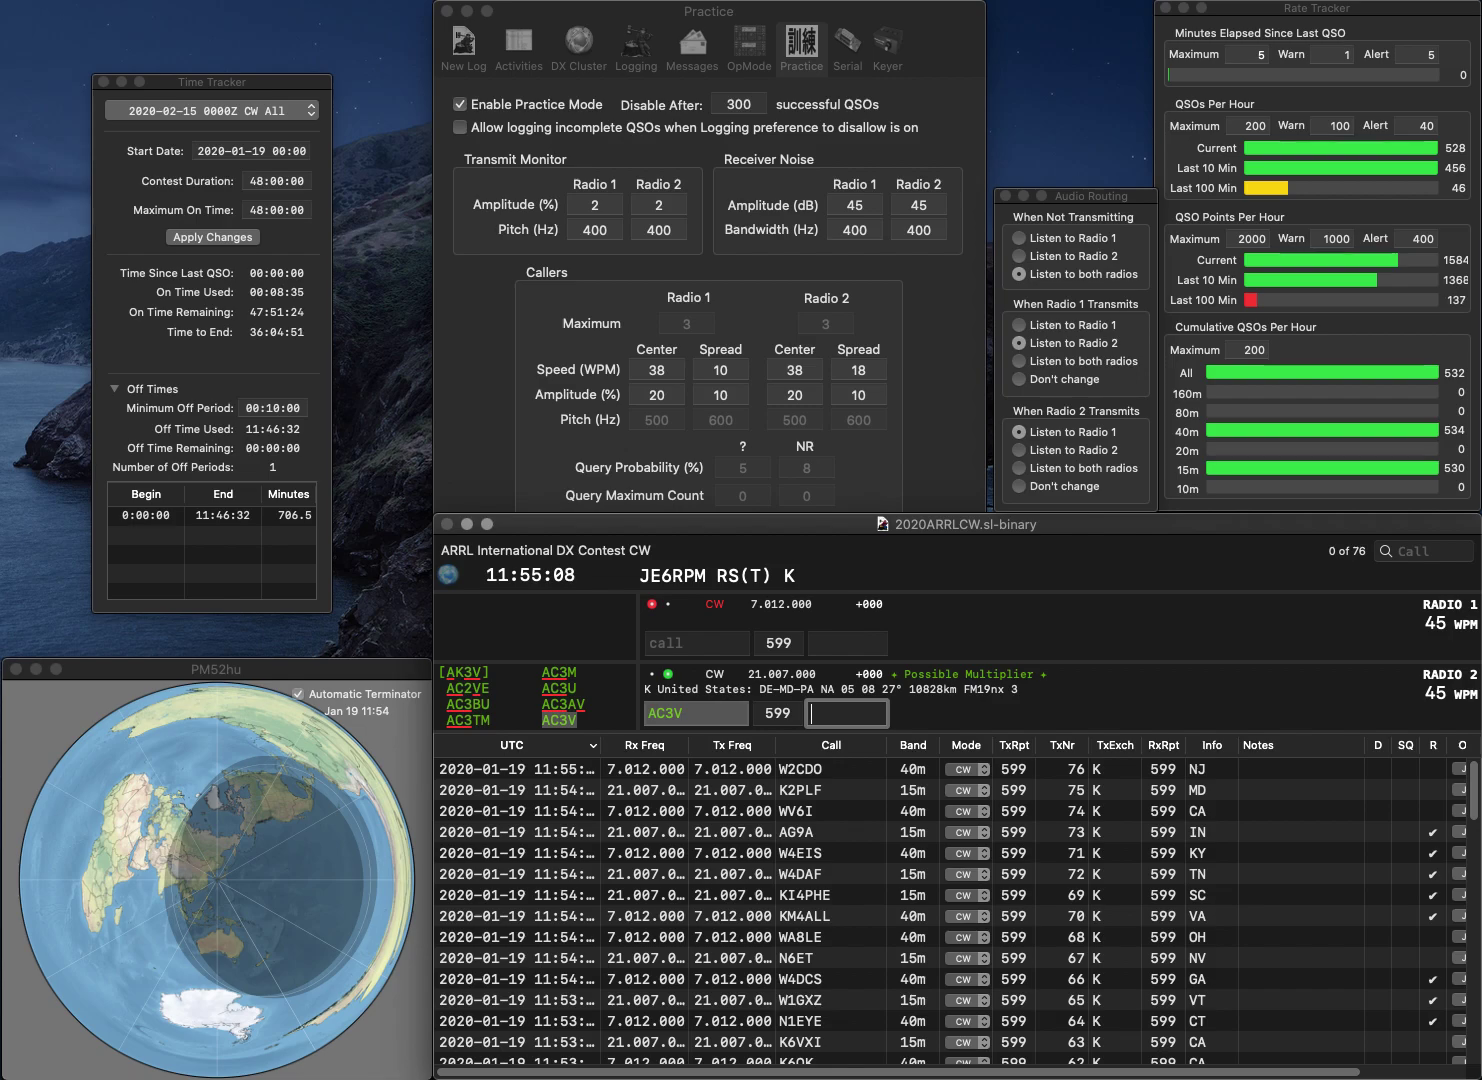
type("PA")
key("Return")
type("N4ETC")
key("Return")
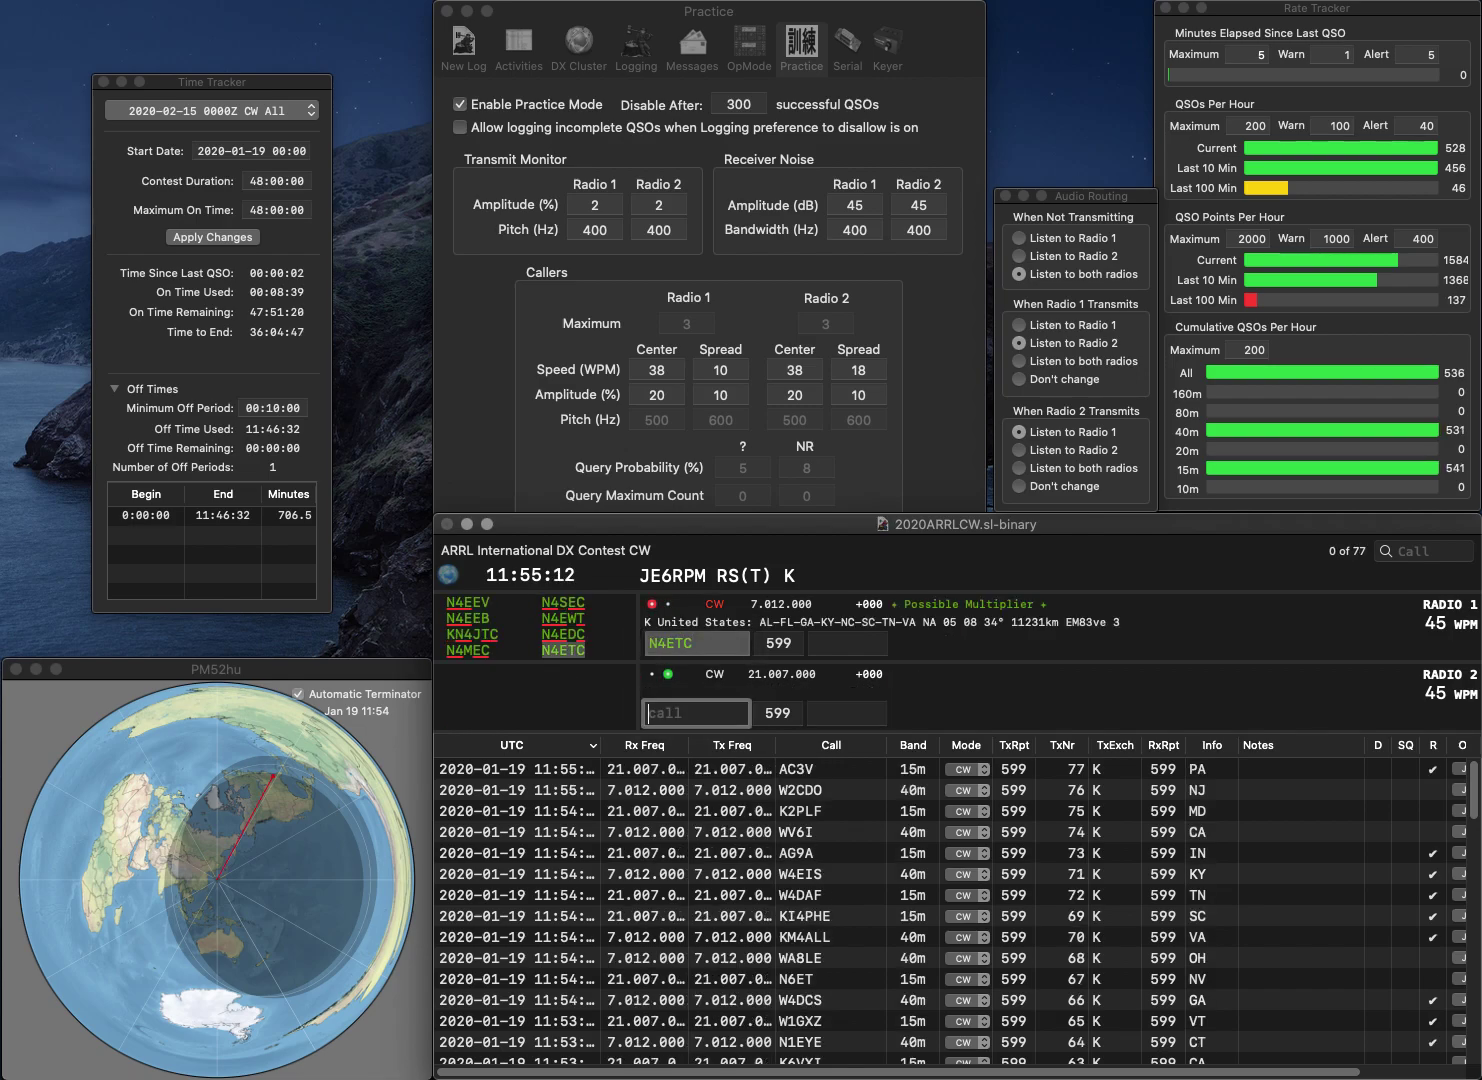
type("K9")
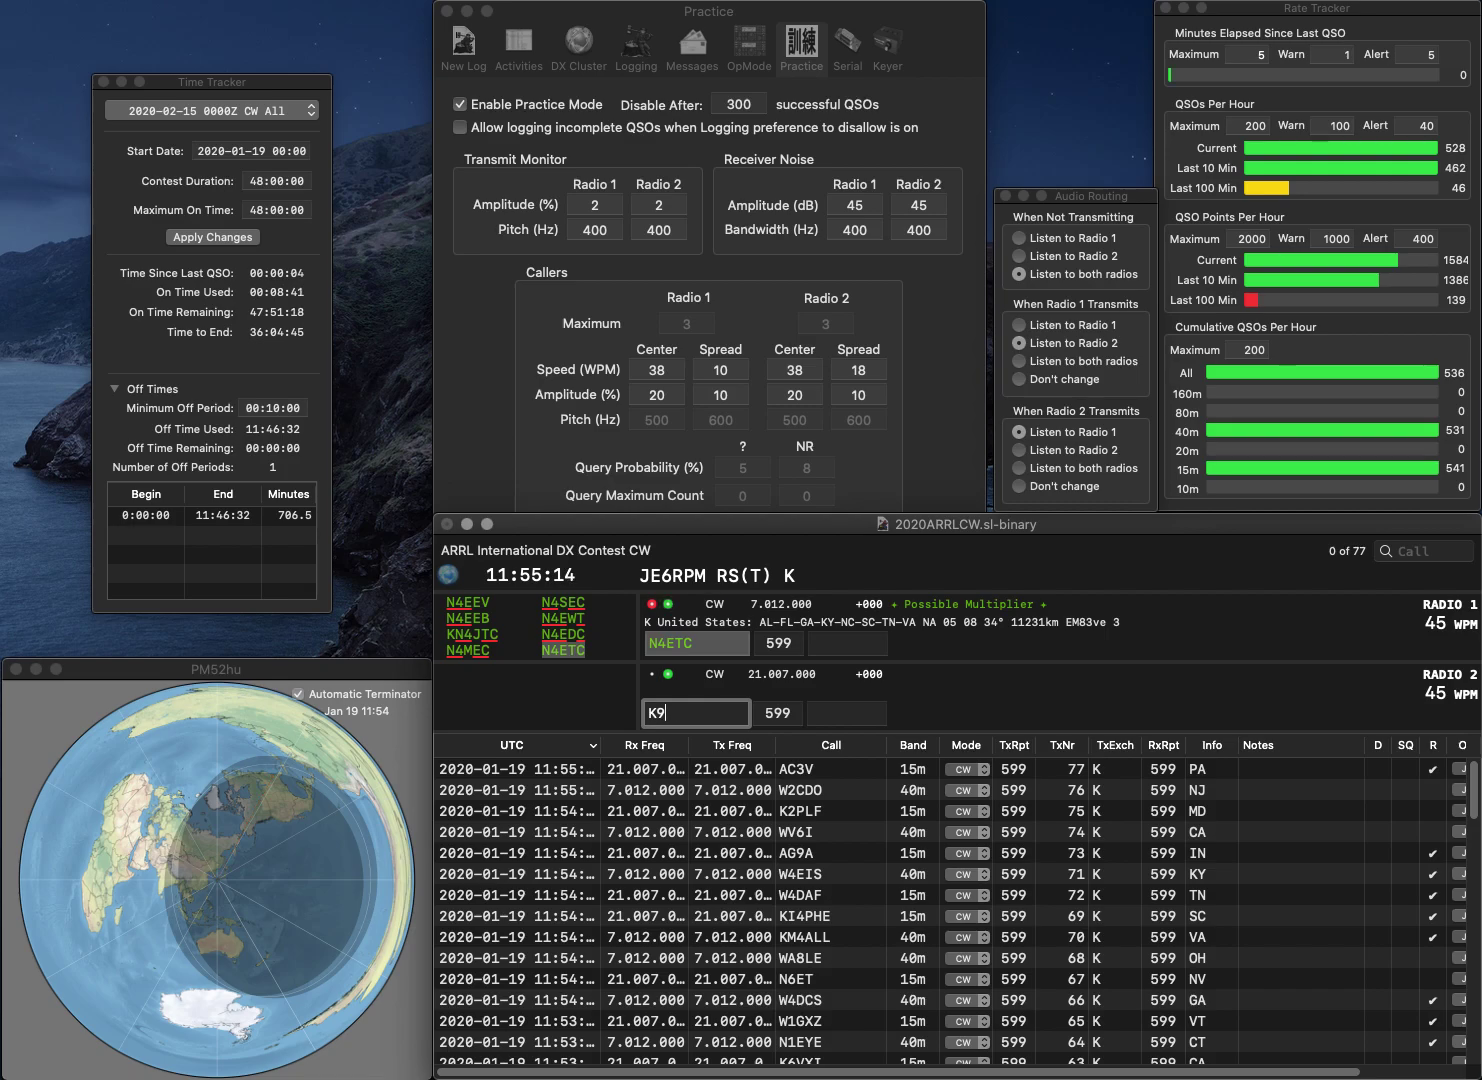
type("GA")
key("Return")
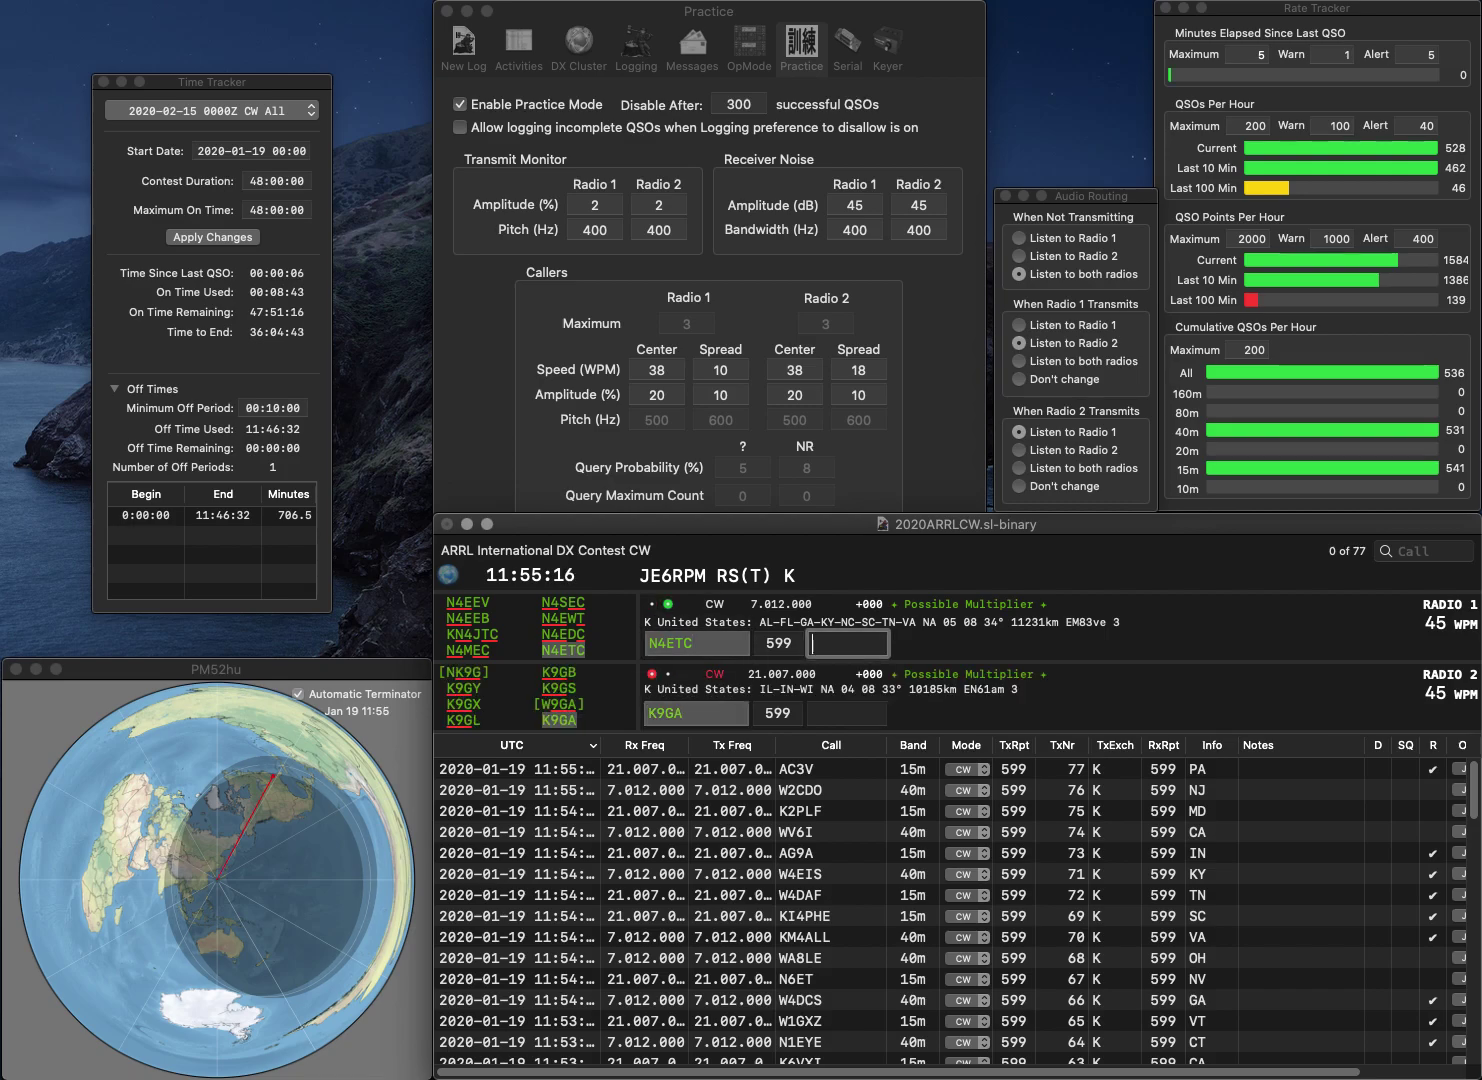
type("AL")
key("Return")
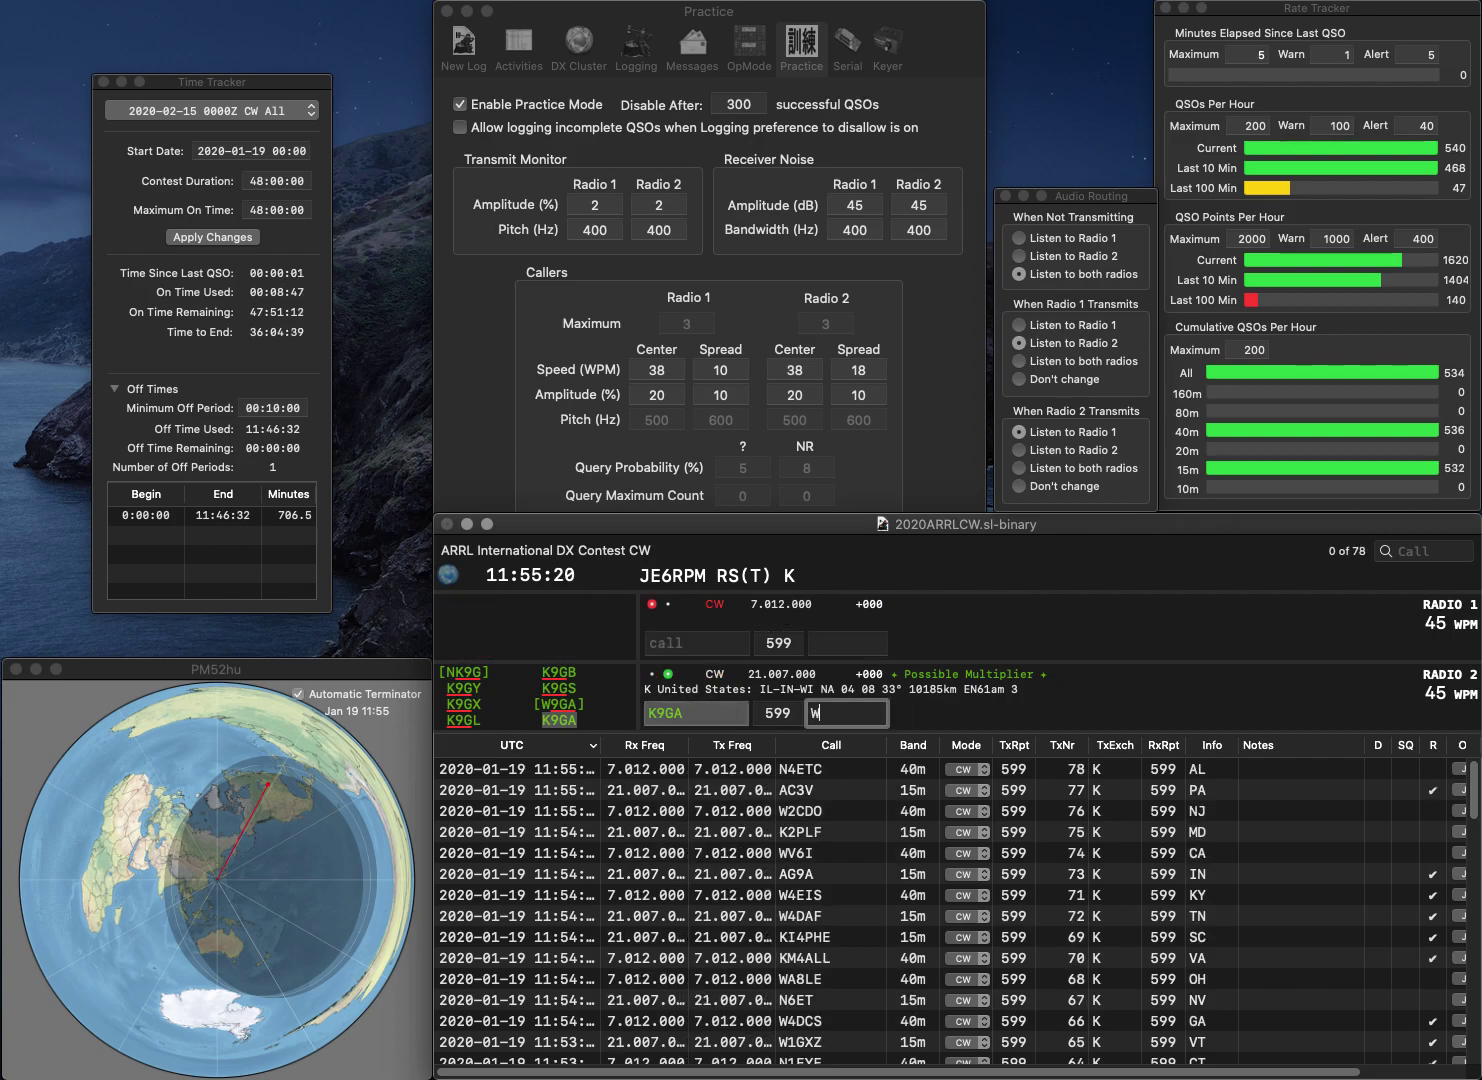
- Log K9GA on Radio 2 with exchange WI, and answer caller AA6RE on Radio 1
type("WI")
key("Return")
type("AA6RE")
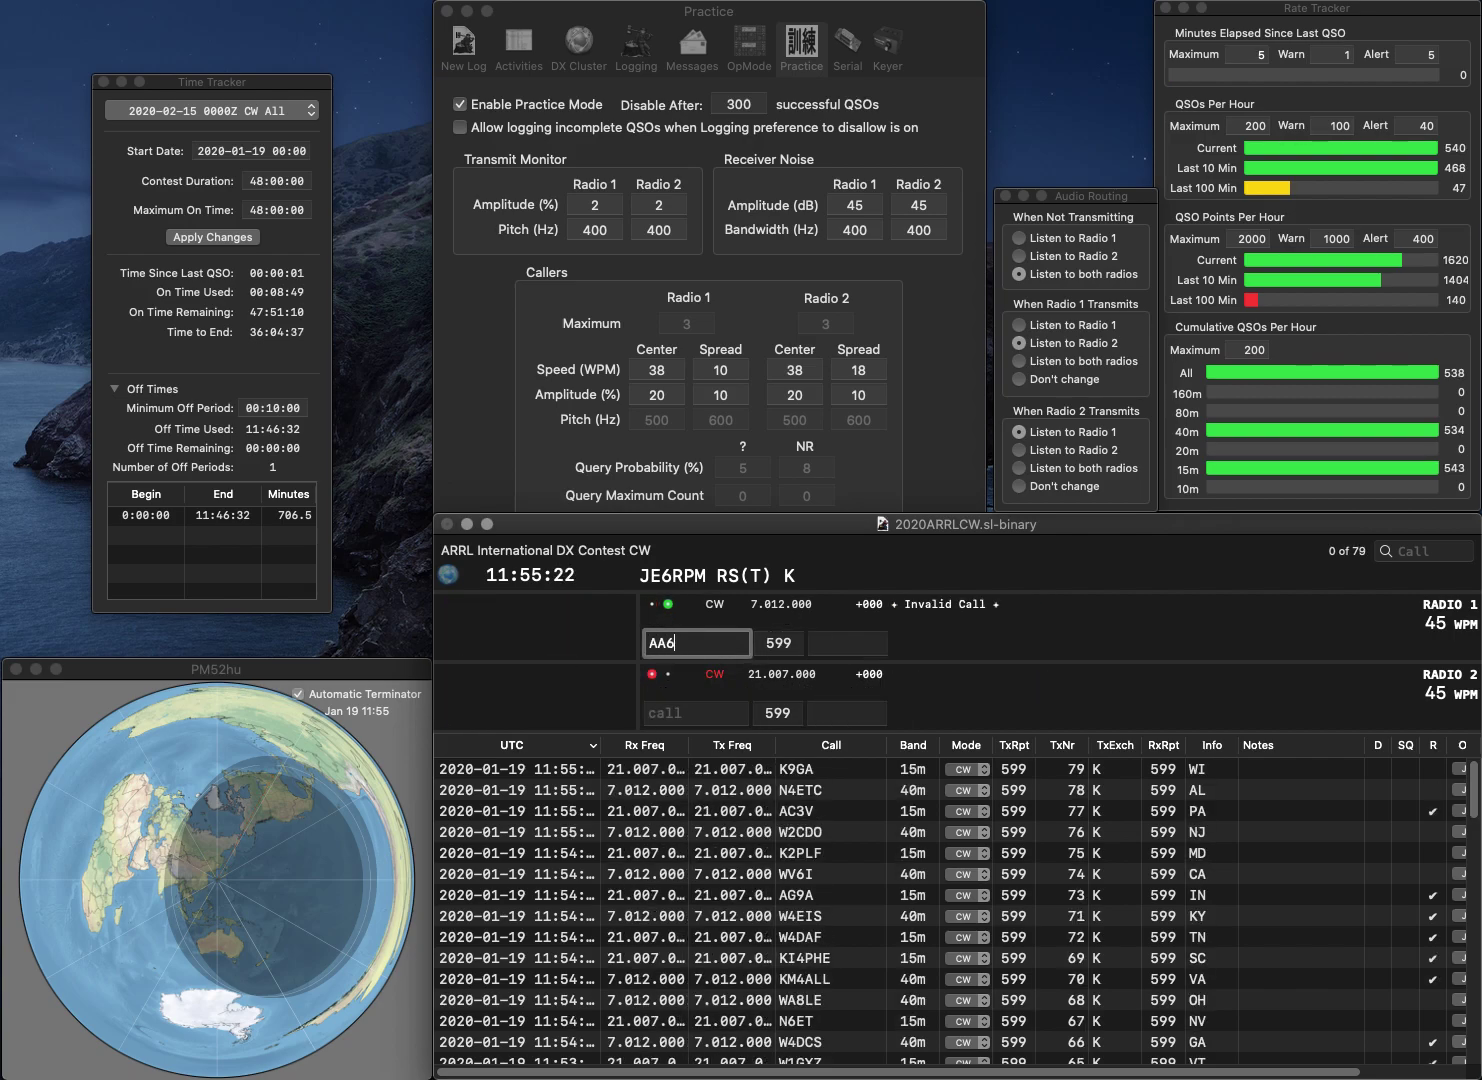
key("Return")
type("V")
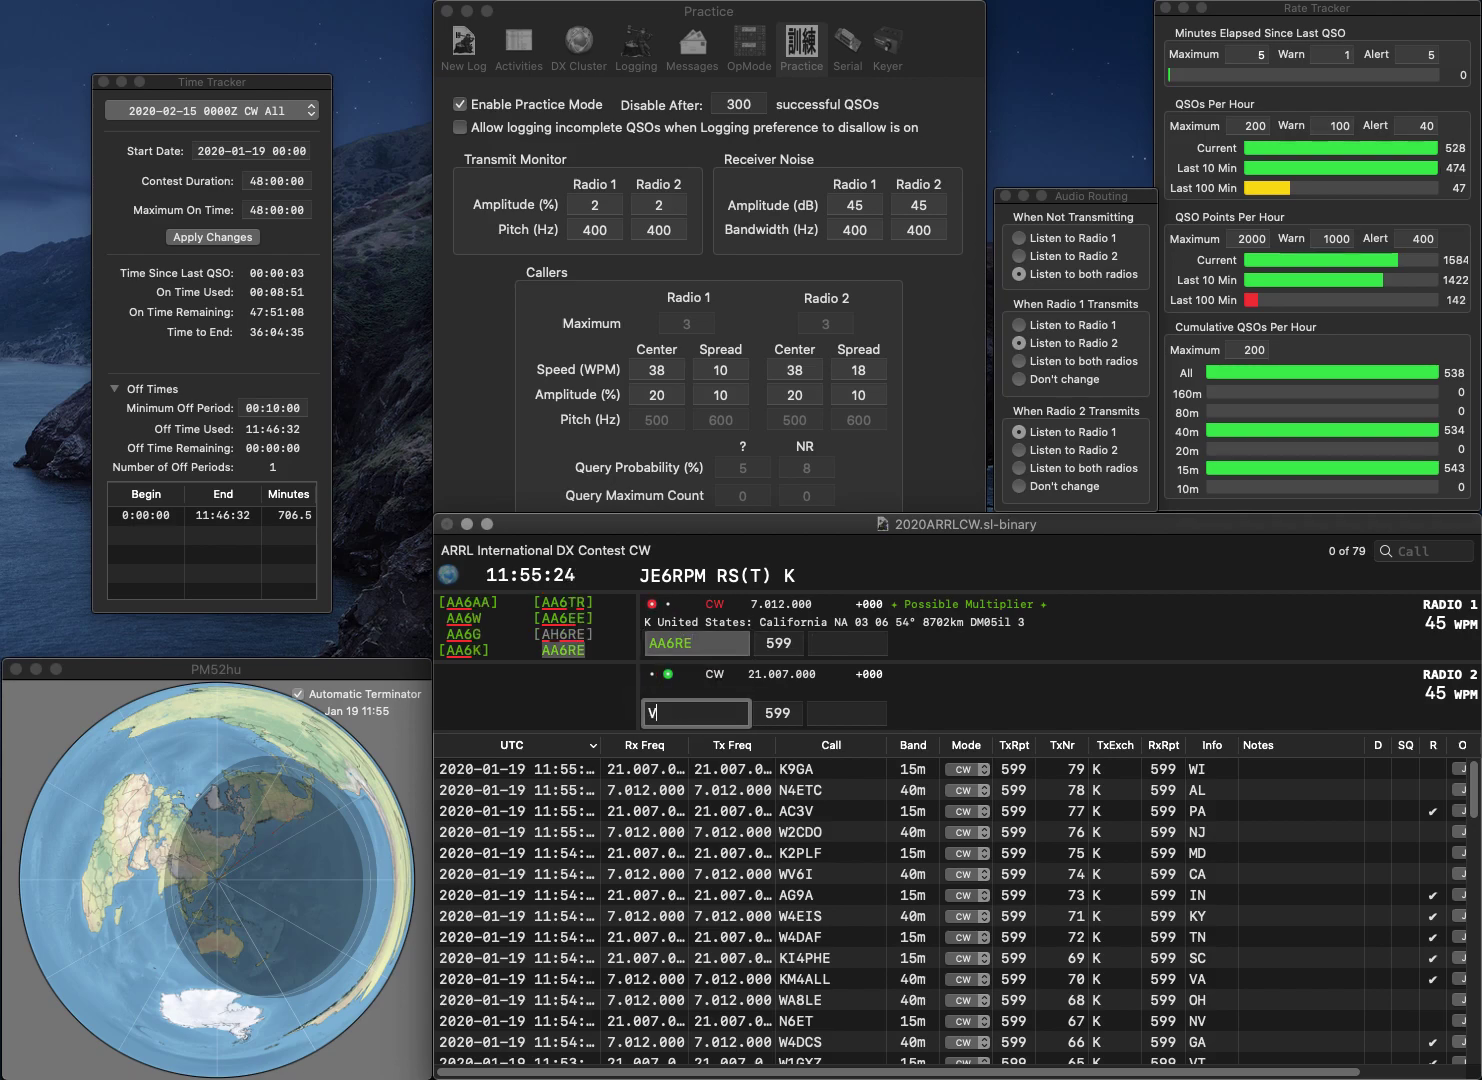
type("C3C2")
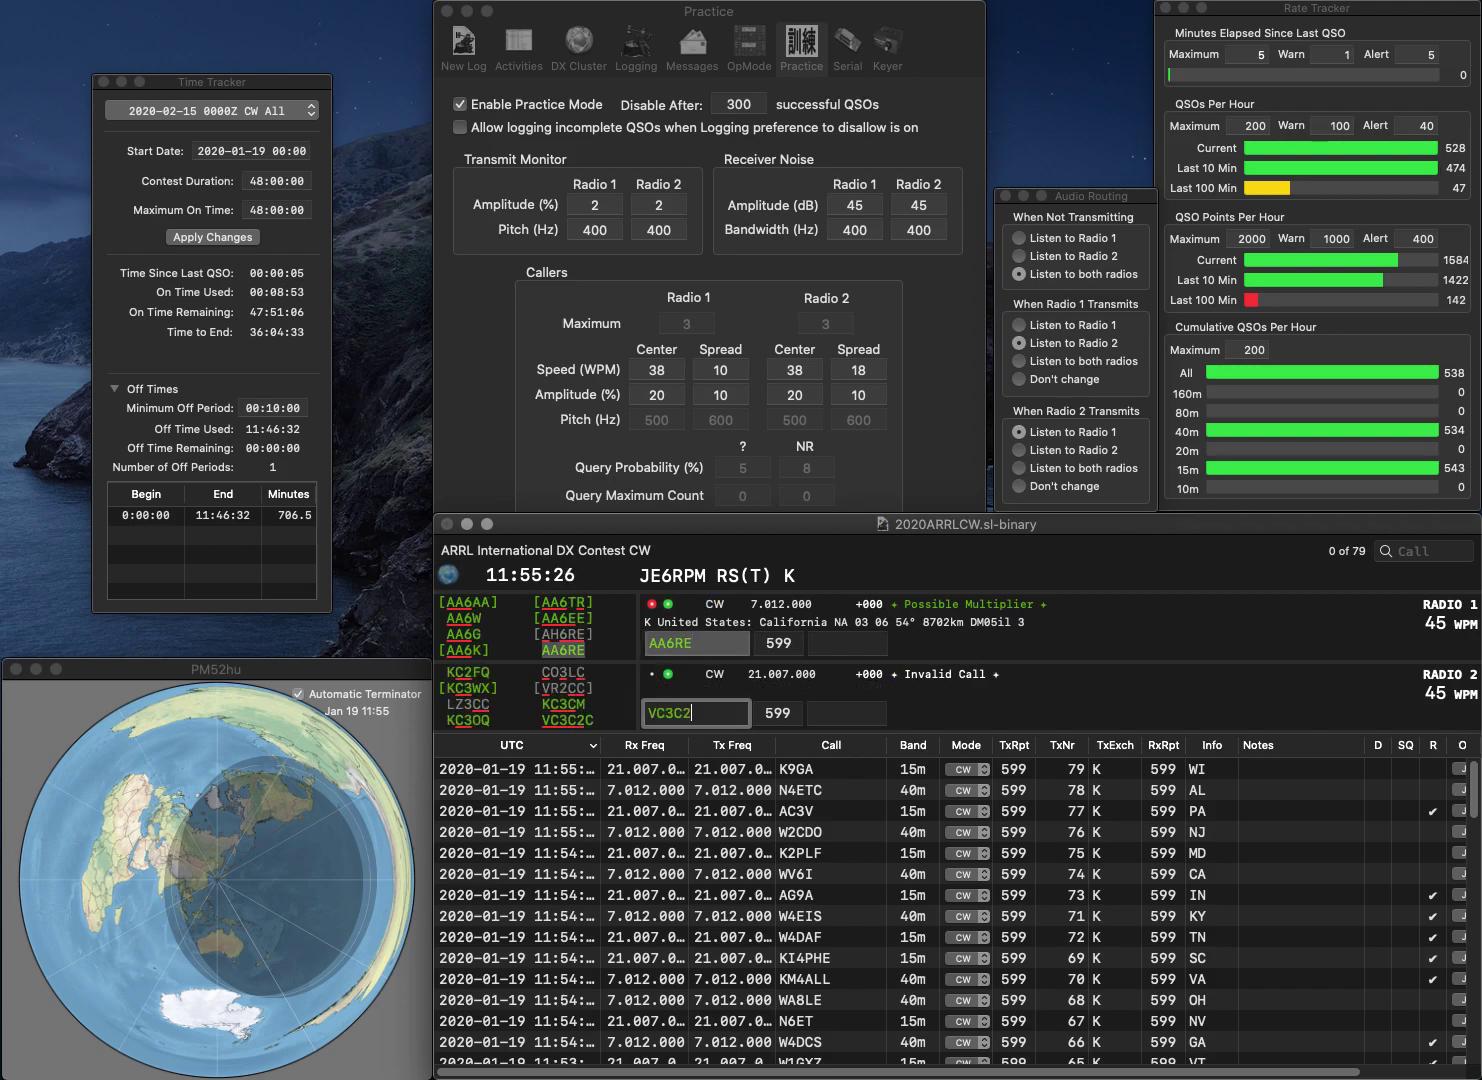
type("C")
key("Return")
type("CA")
key("Return")
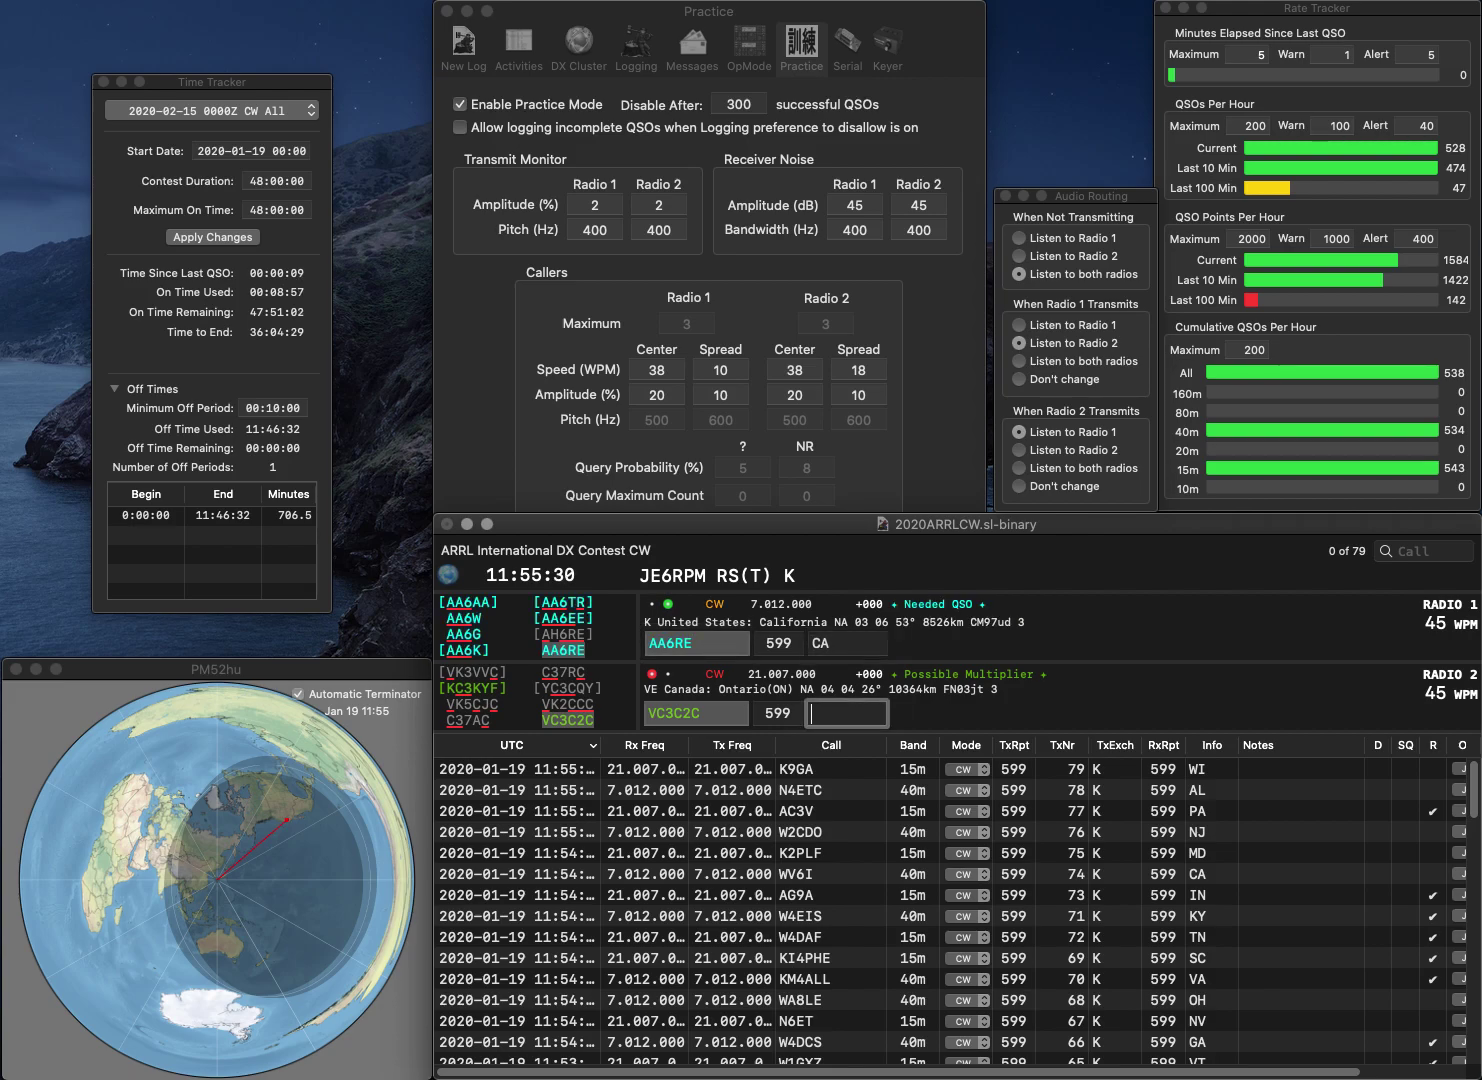
type("ON")
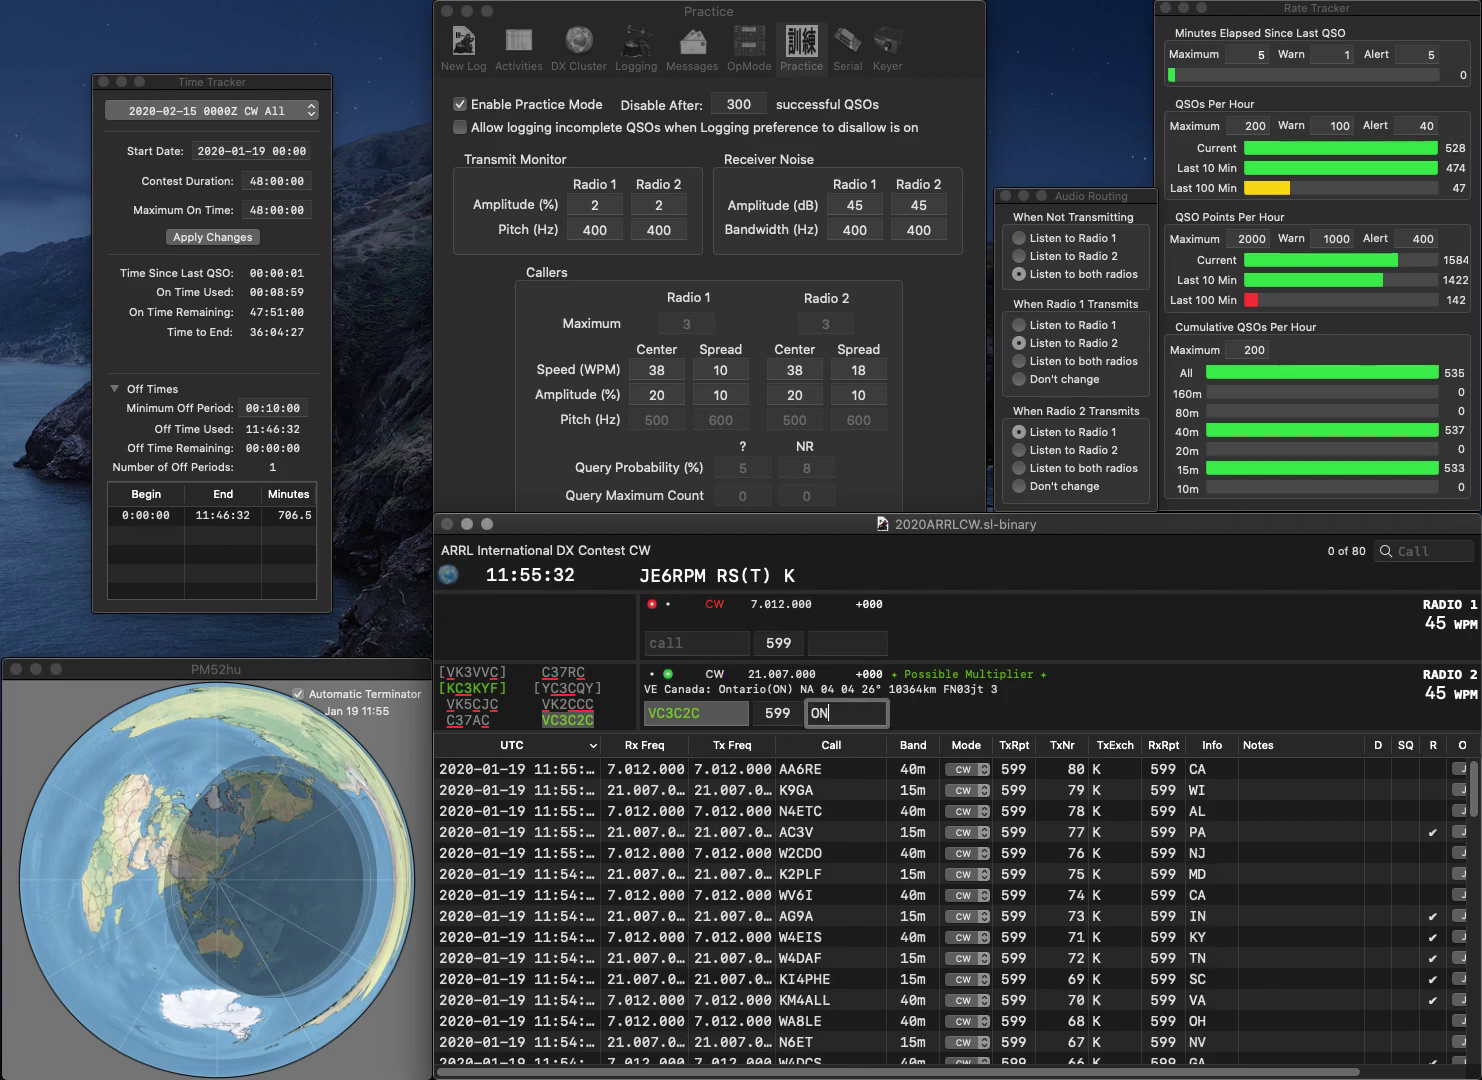
key("Return")
type("KC2LSD")
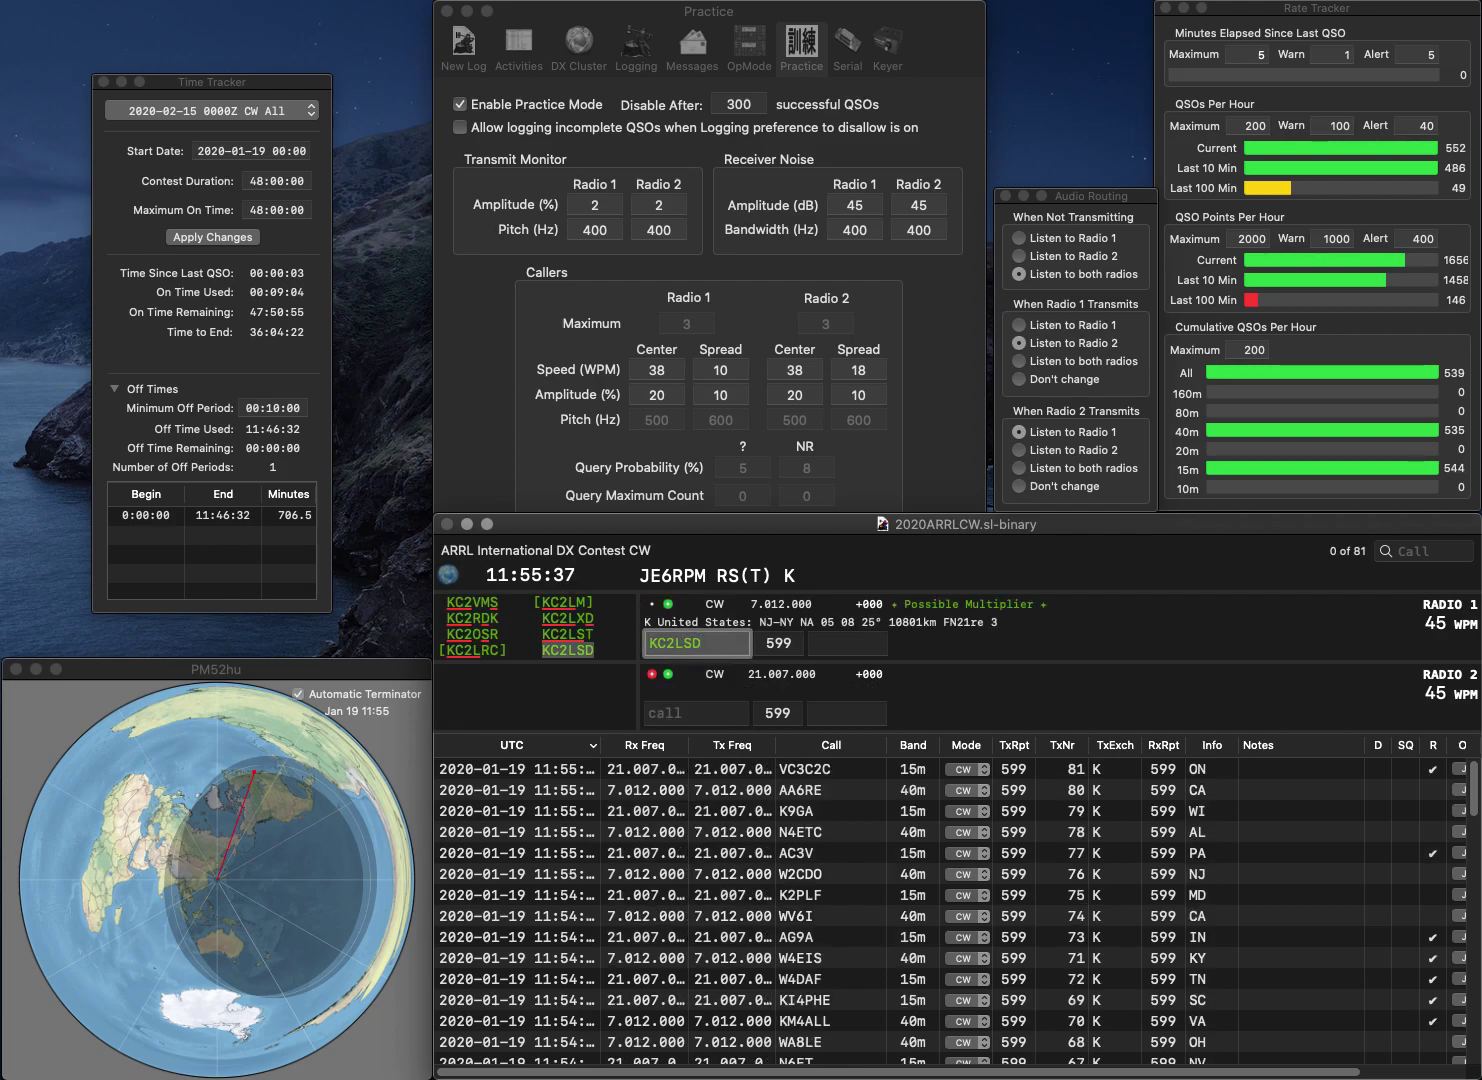
key("Return")
- Answer caller N4EXA on Radio 2, and log KC2LSD on Radio 1 with exchange NY
type("N4E")
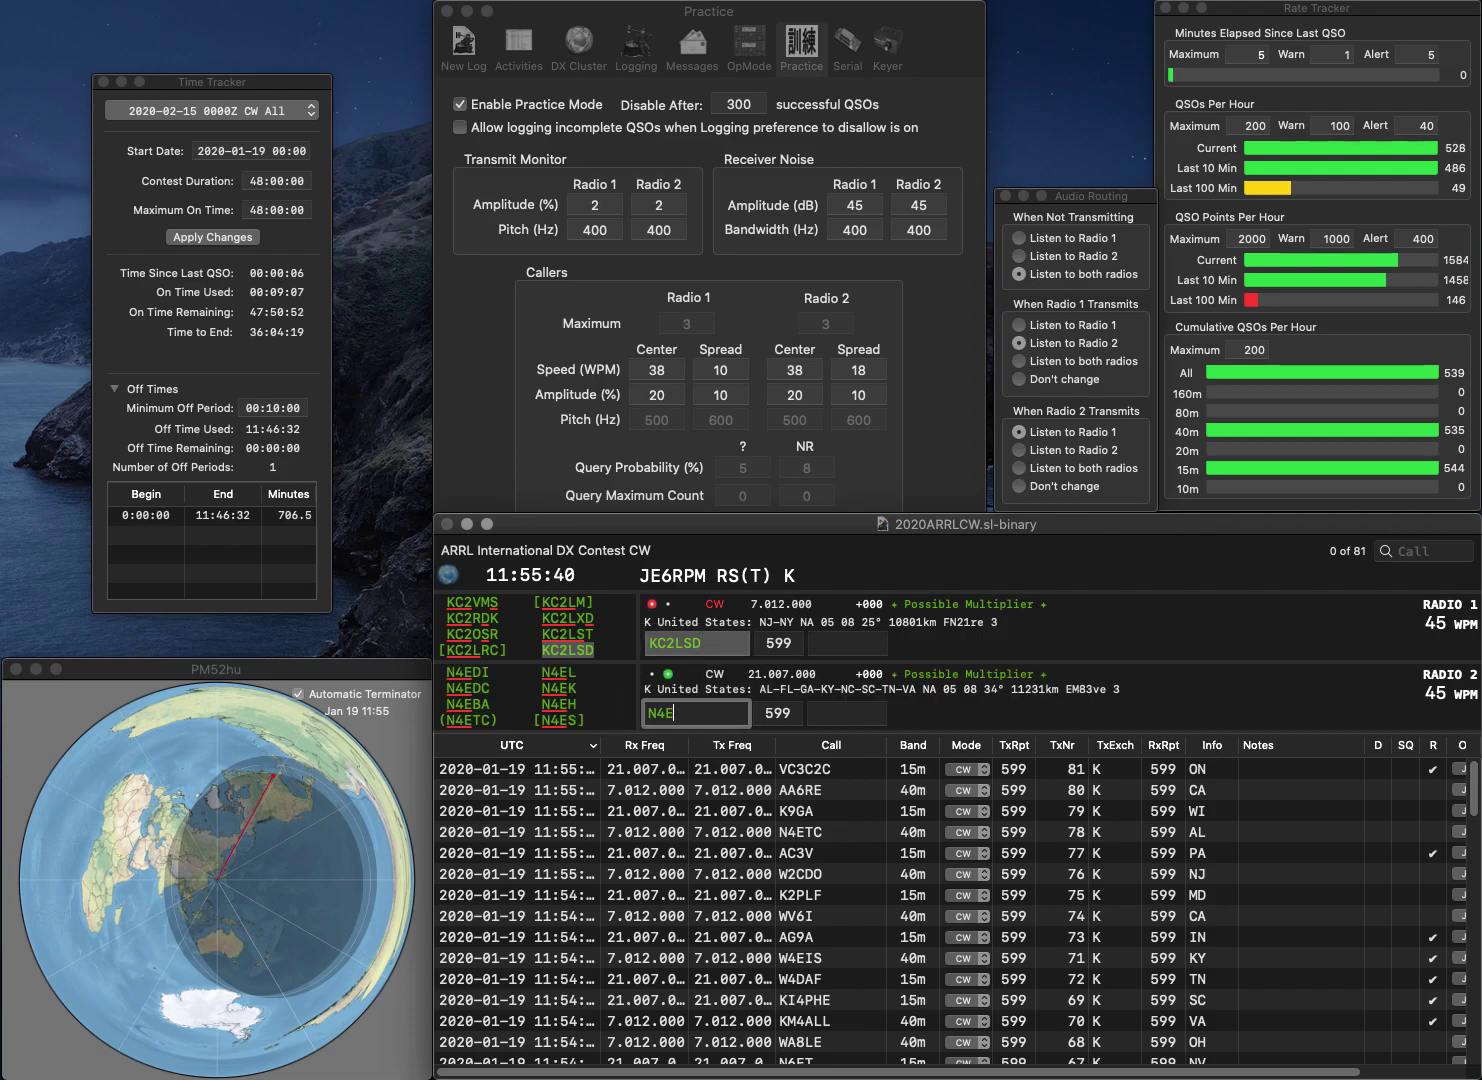
type("XA")
key("Return")
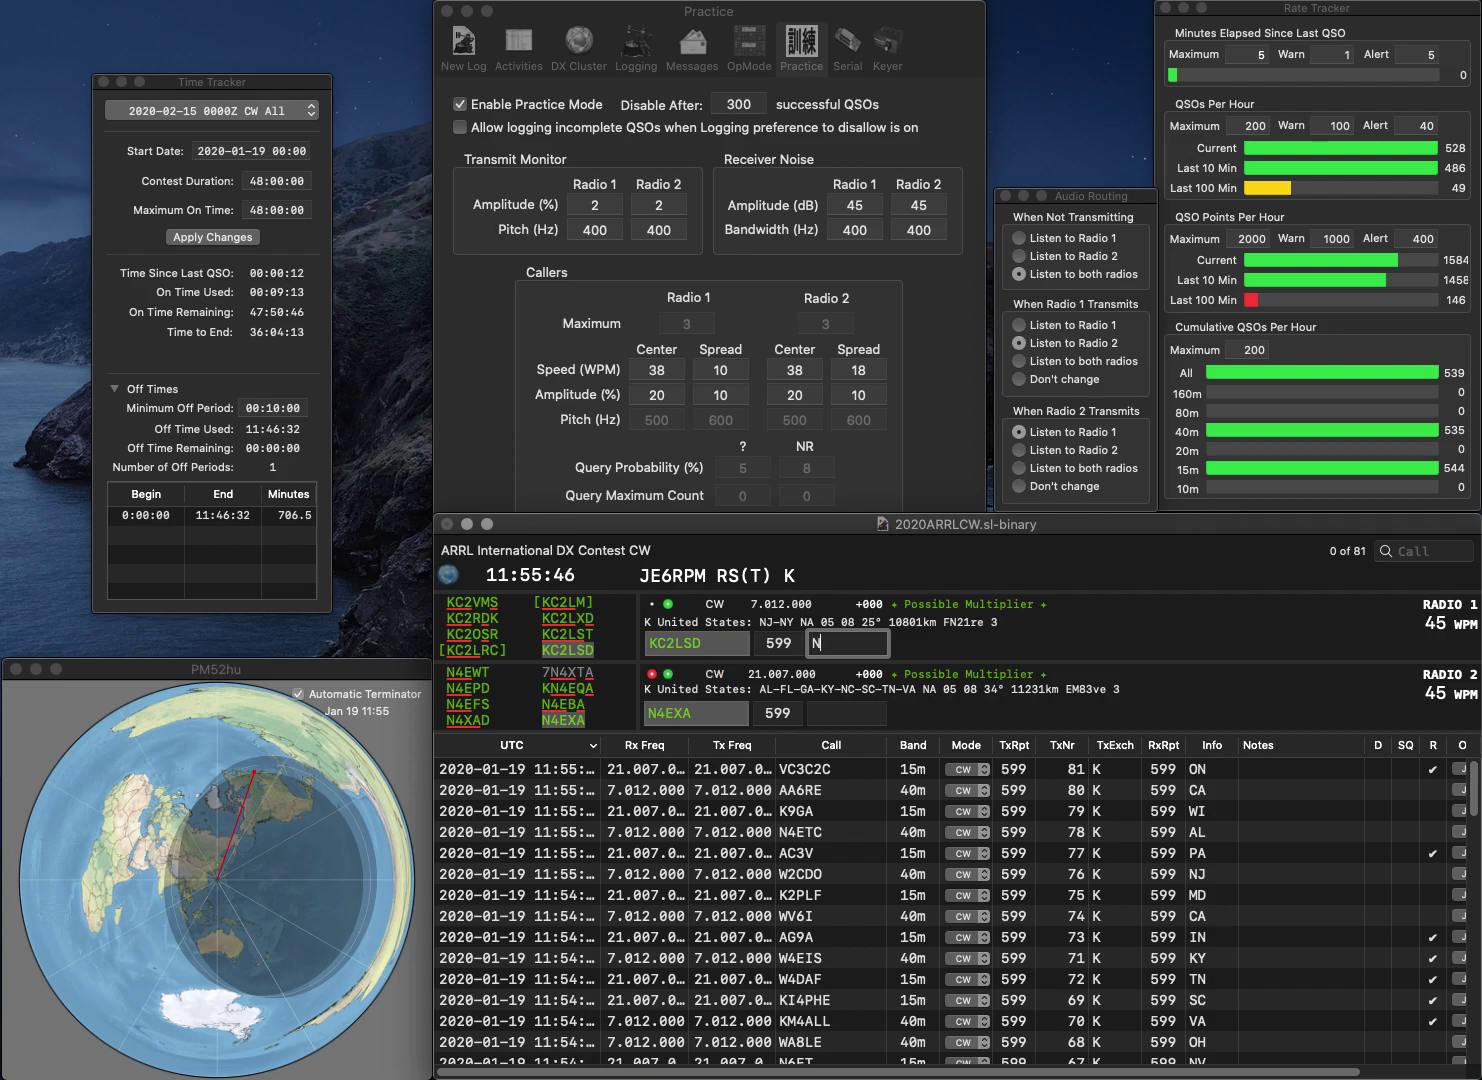
key("Return")
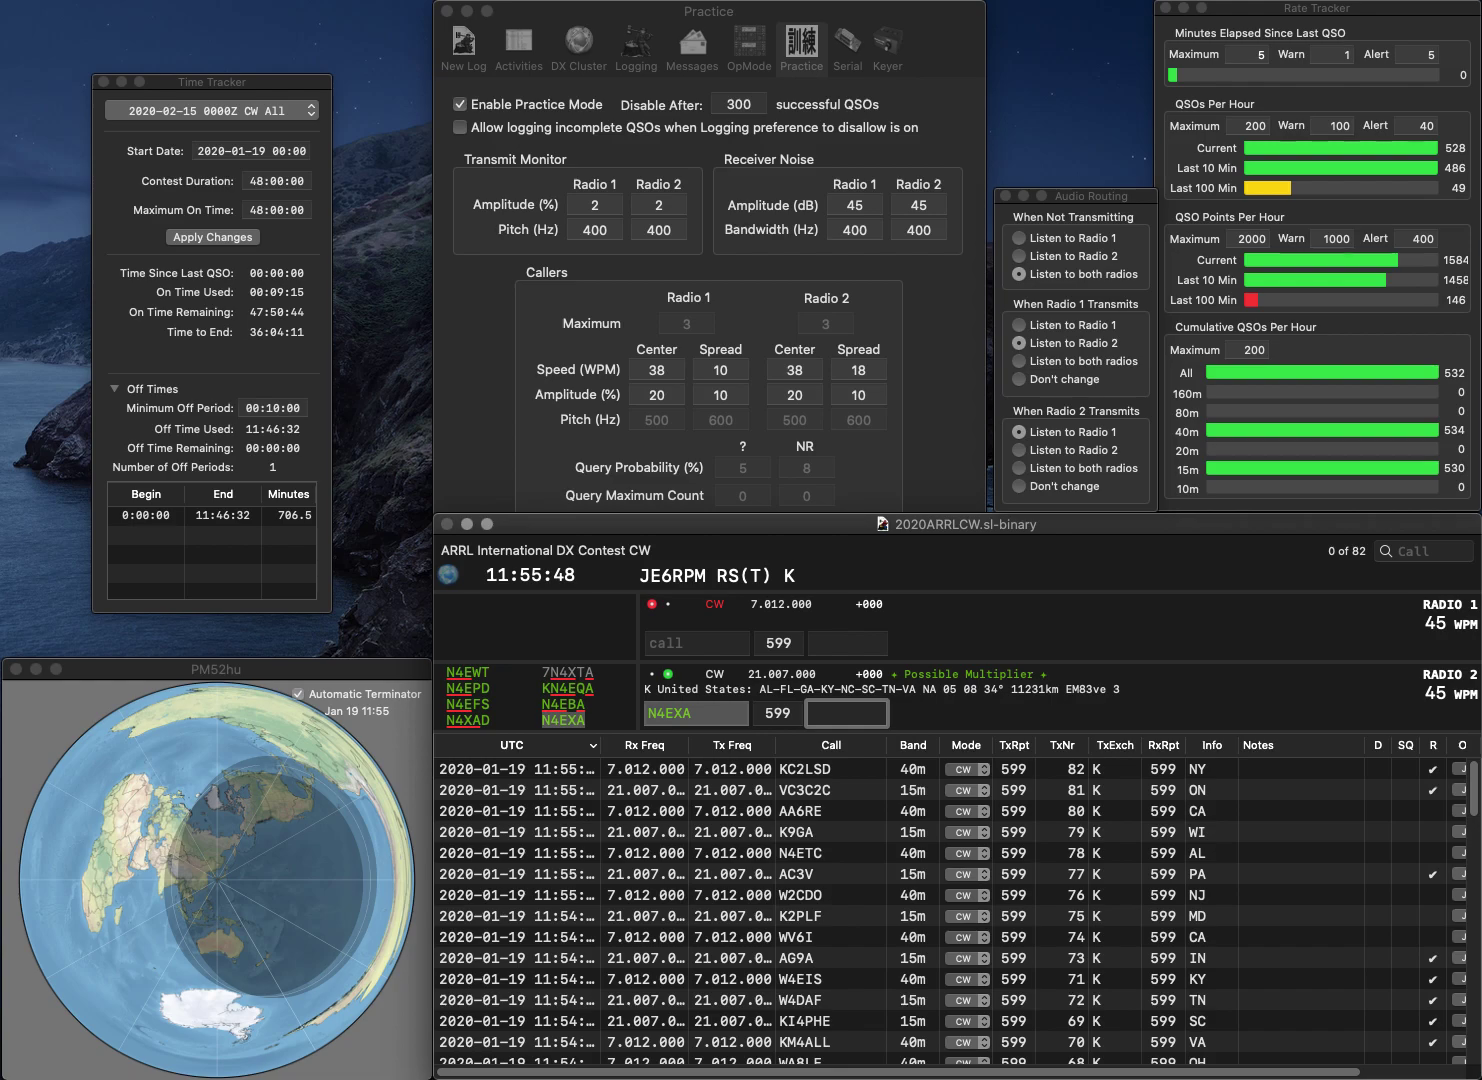
type("SC")
key("Return")
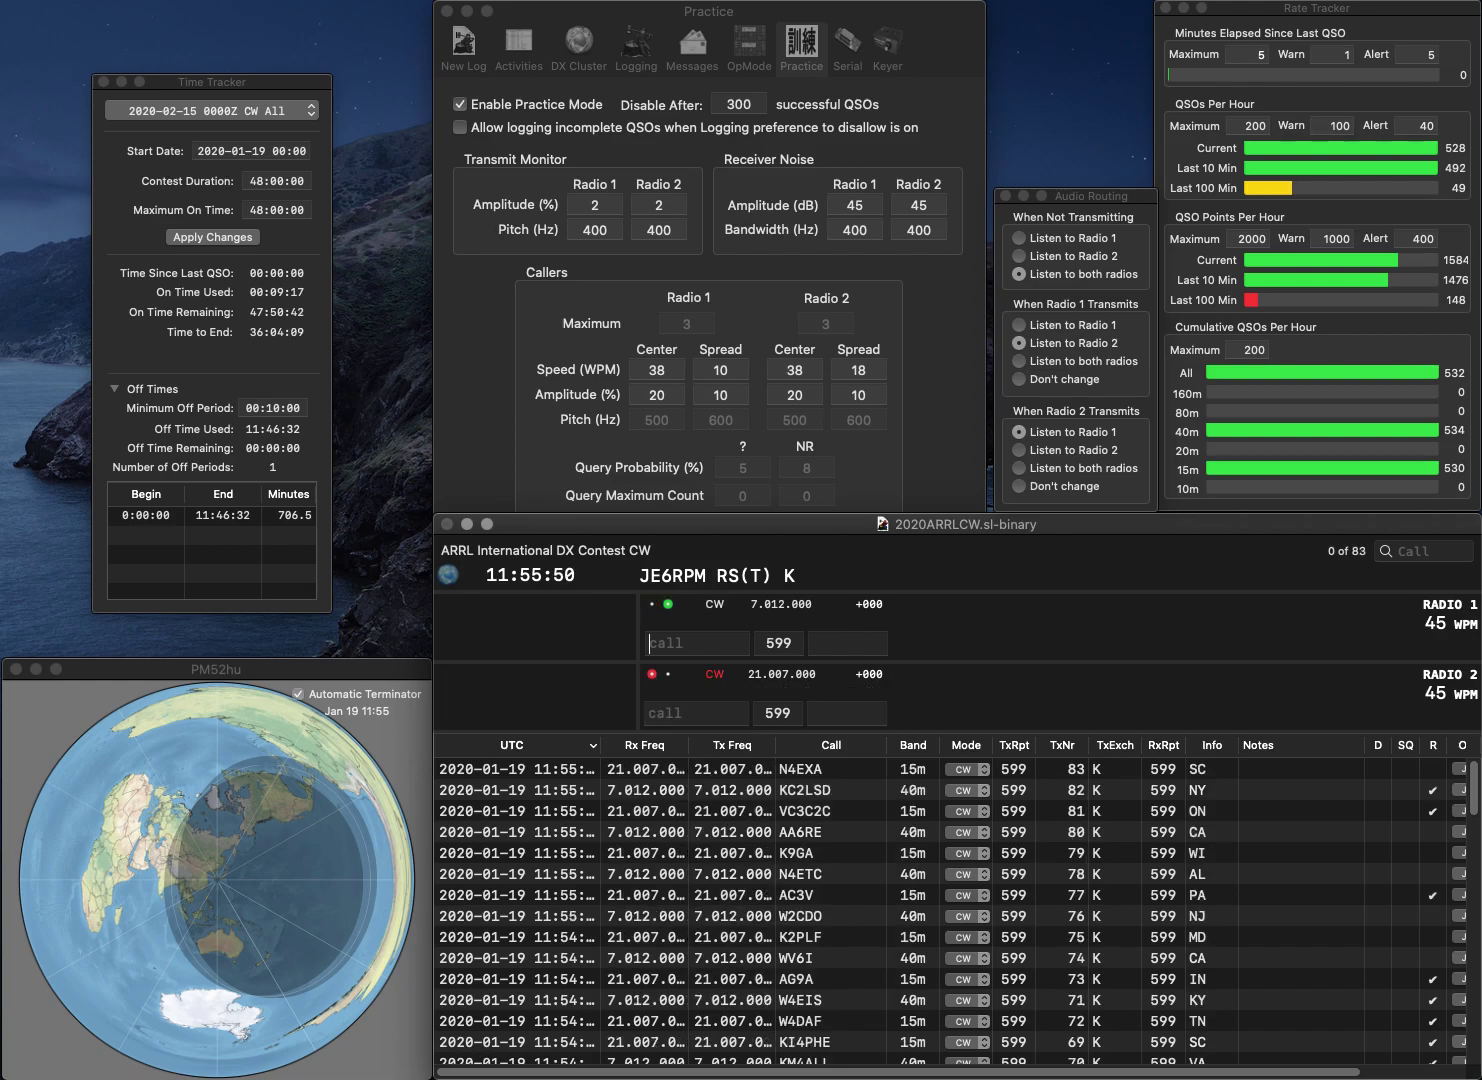
type("N8XTH")
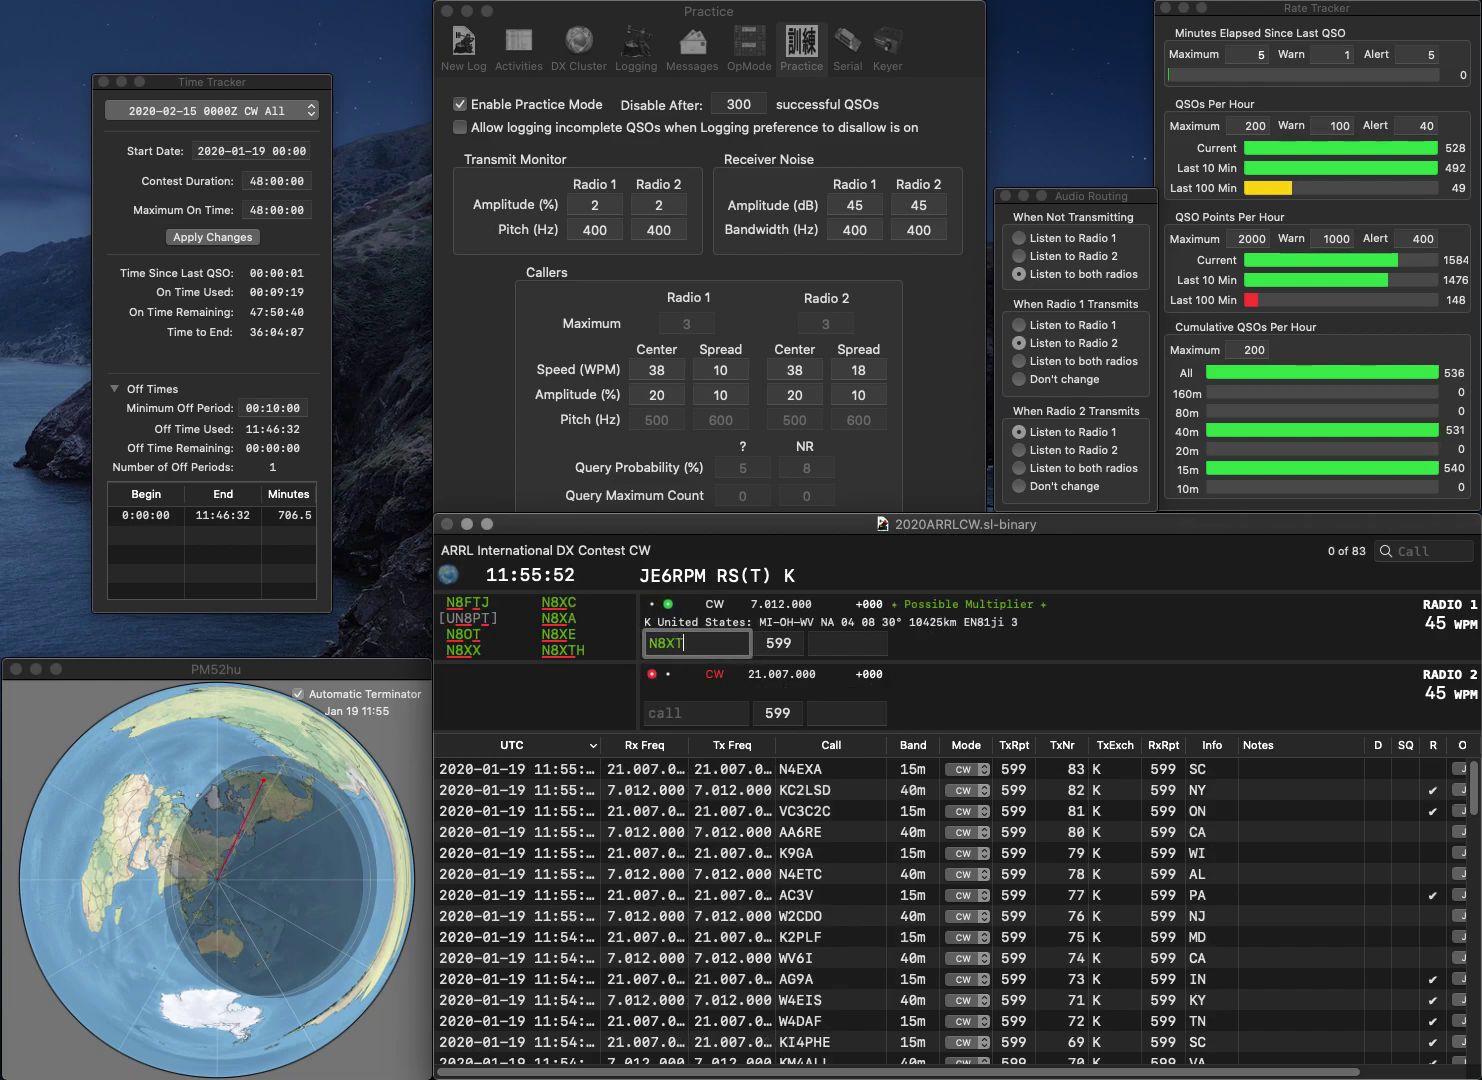
key("Return")
- Answer caller K9DRP on Radio 2, and log N8XTH on Radio 1 with exchange WV
type("K9")
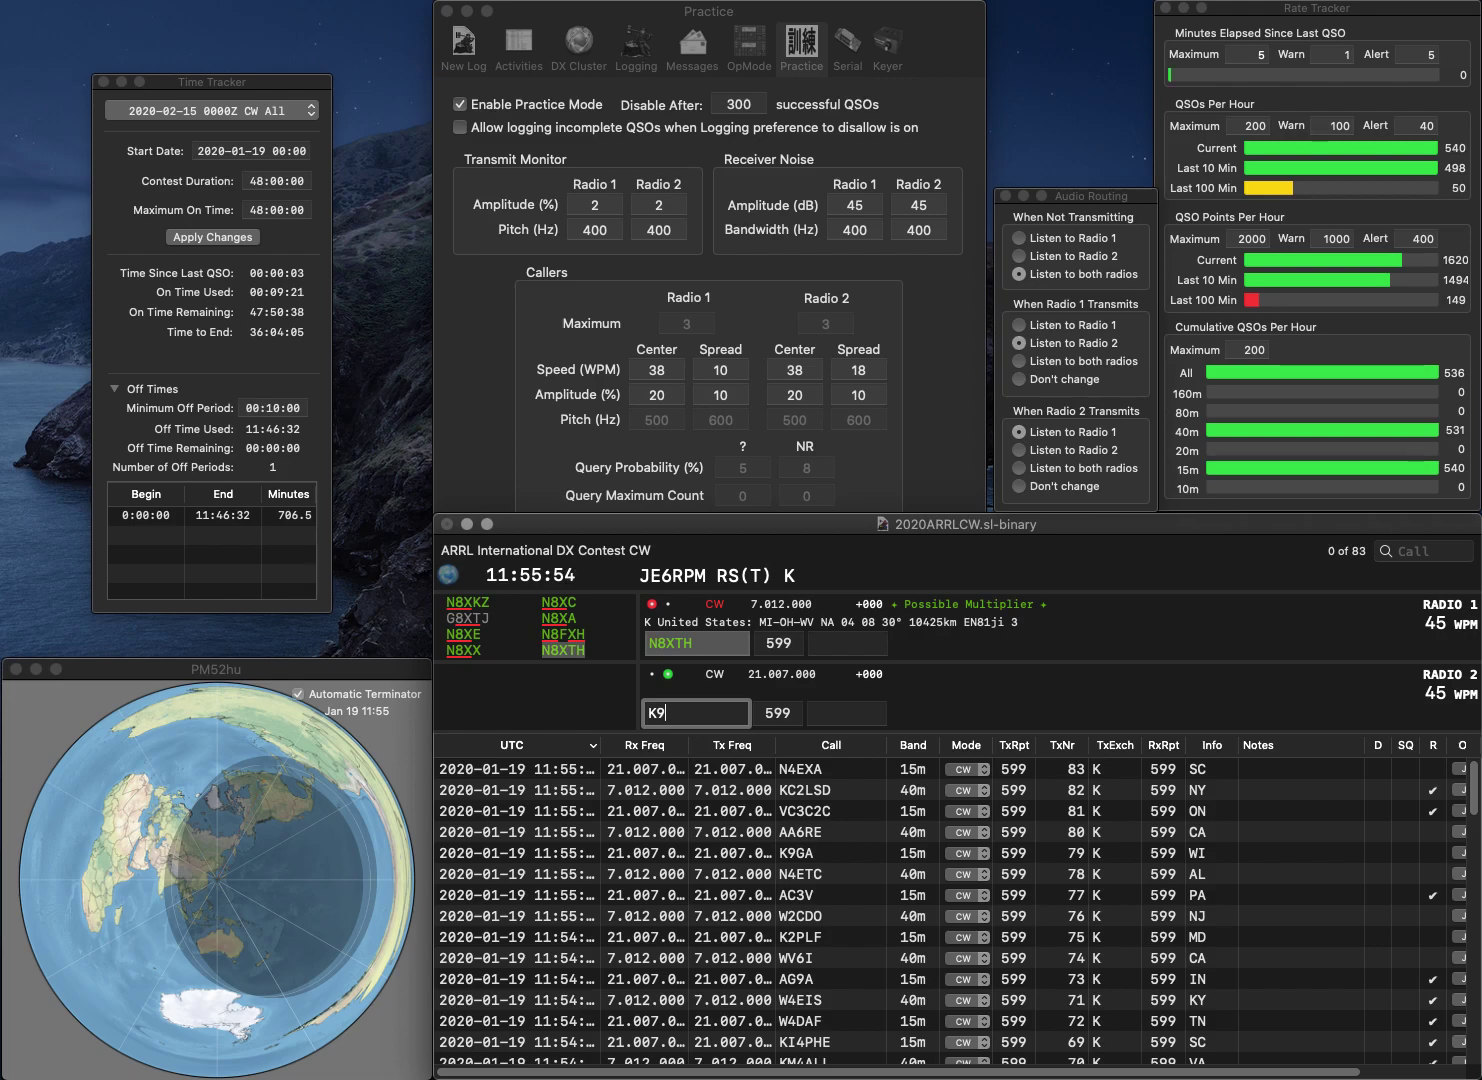
type("DRP")
key("Return")
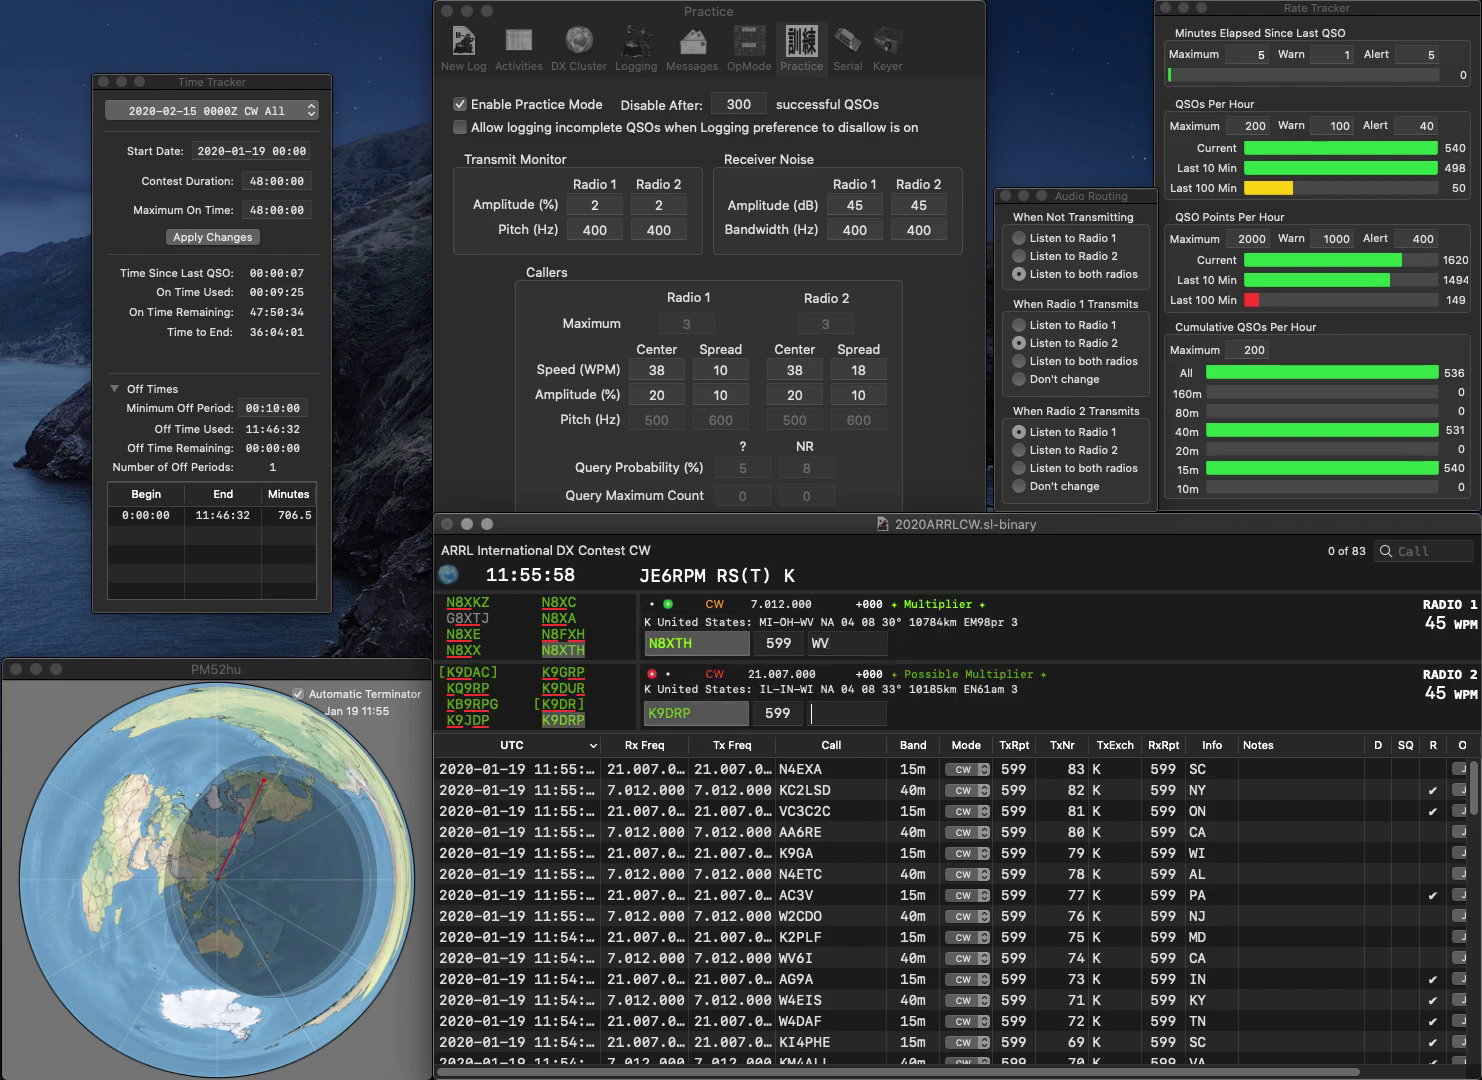
key("Return")
type("IL")
key("Return")
type("K8UE")
key("Return")
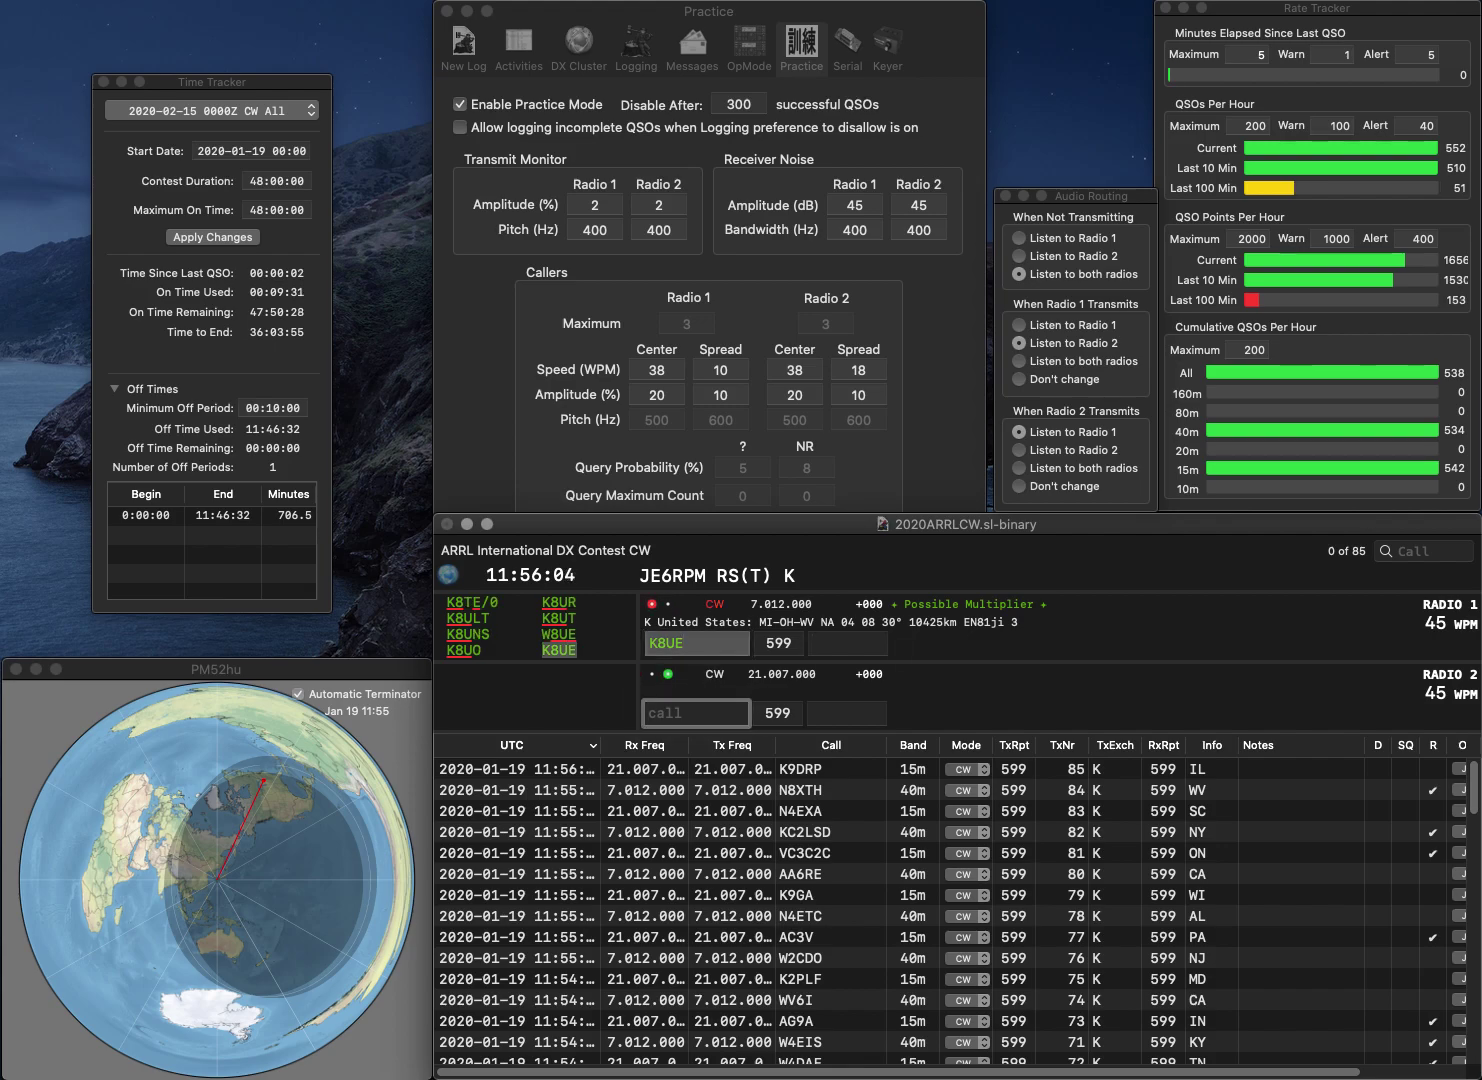
type("KE0NXV")
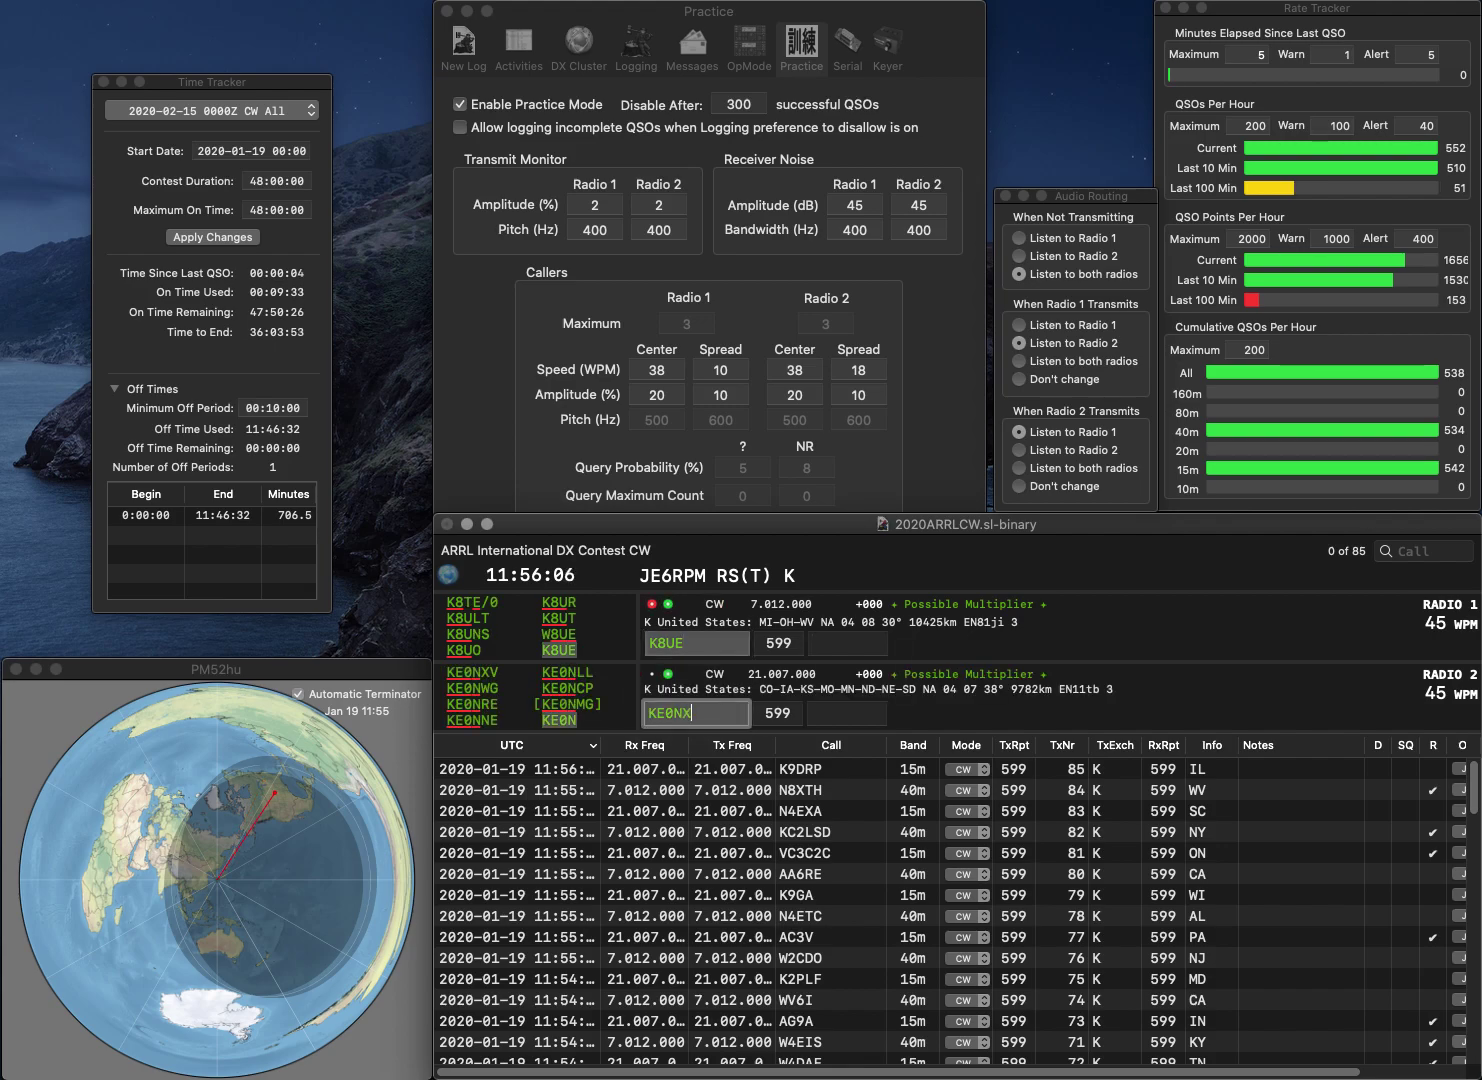
key("Return")
type("MI")
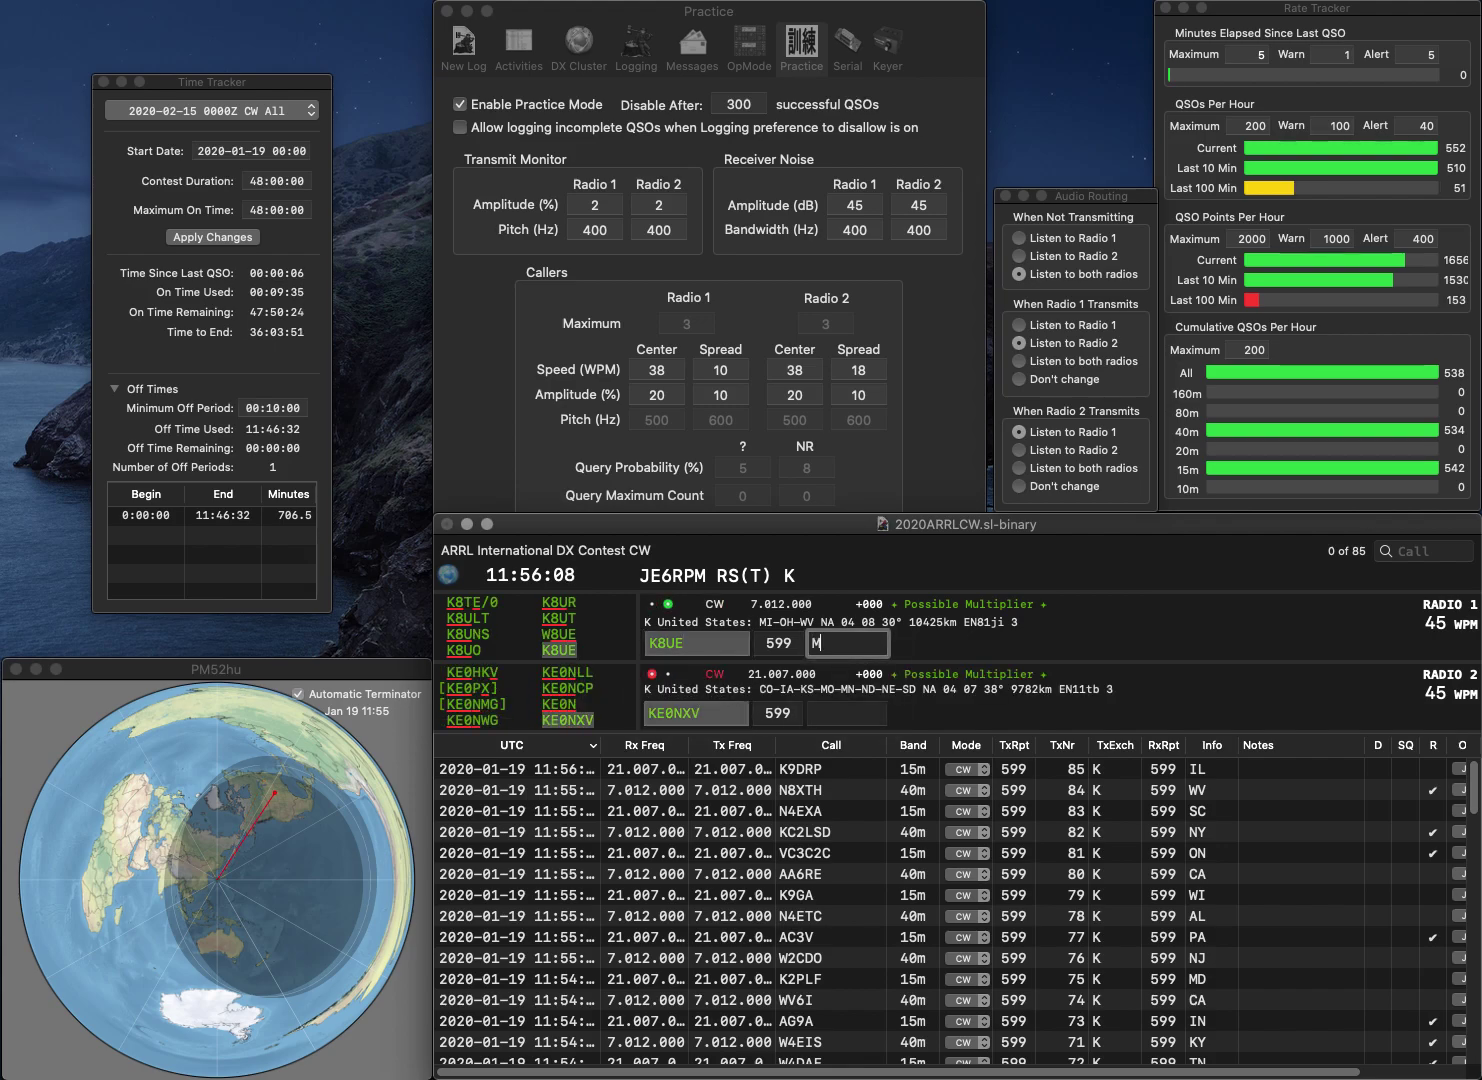
key("Return")
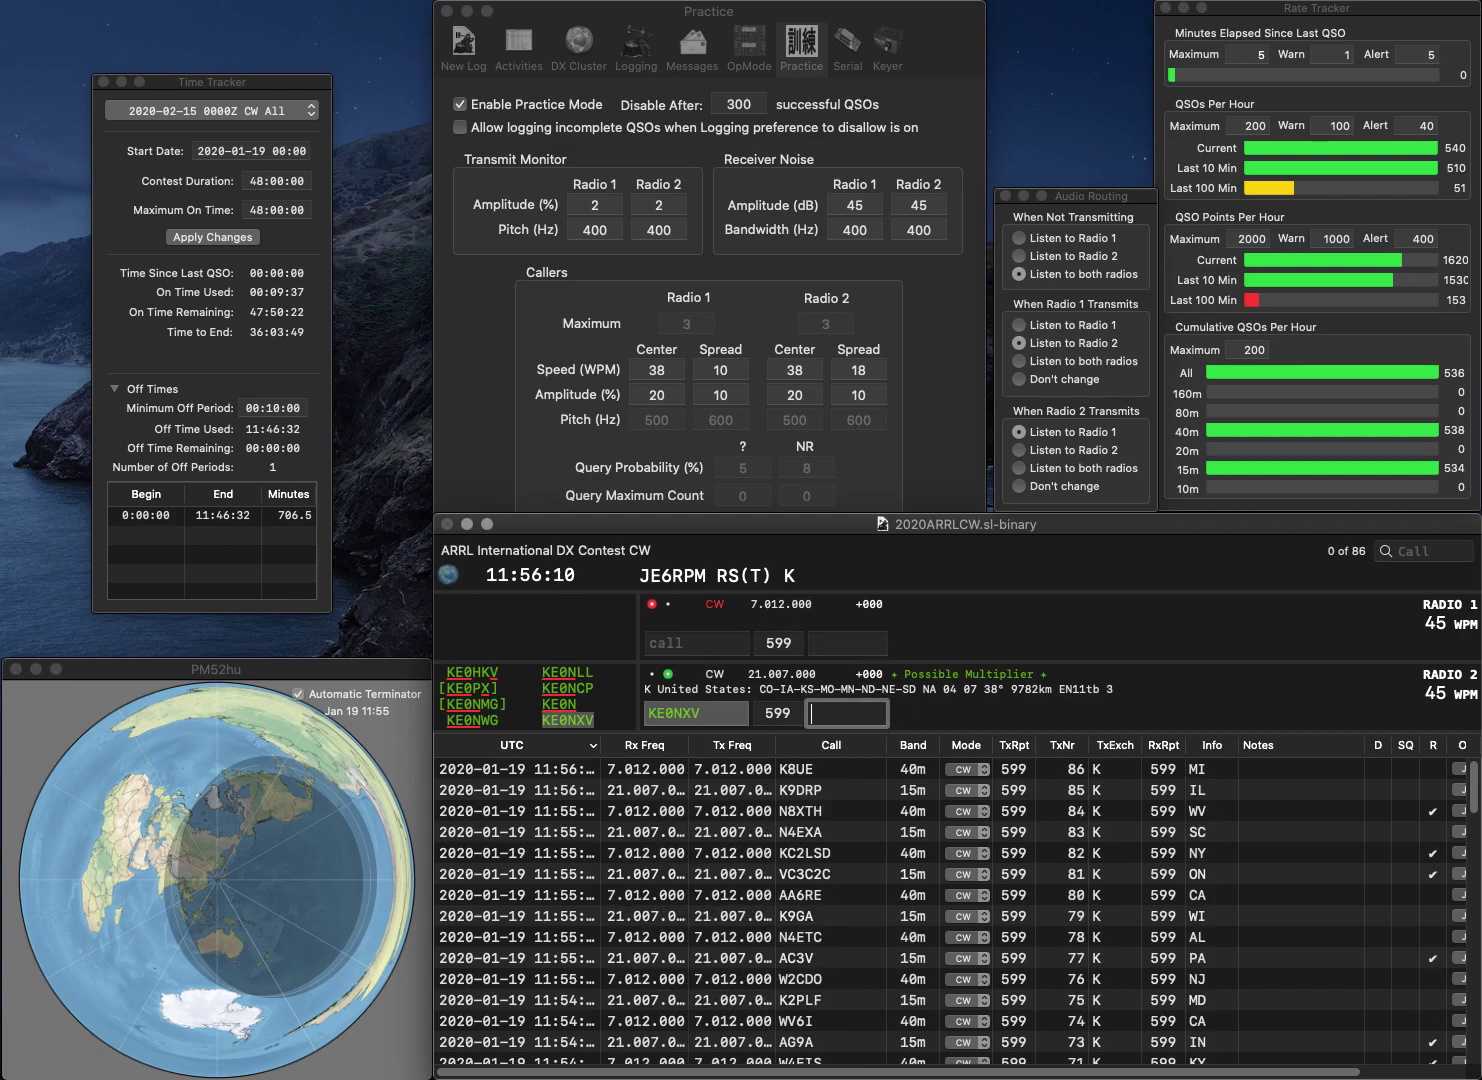
type("SD")
key("Return")
type("WD")
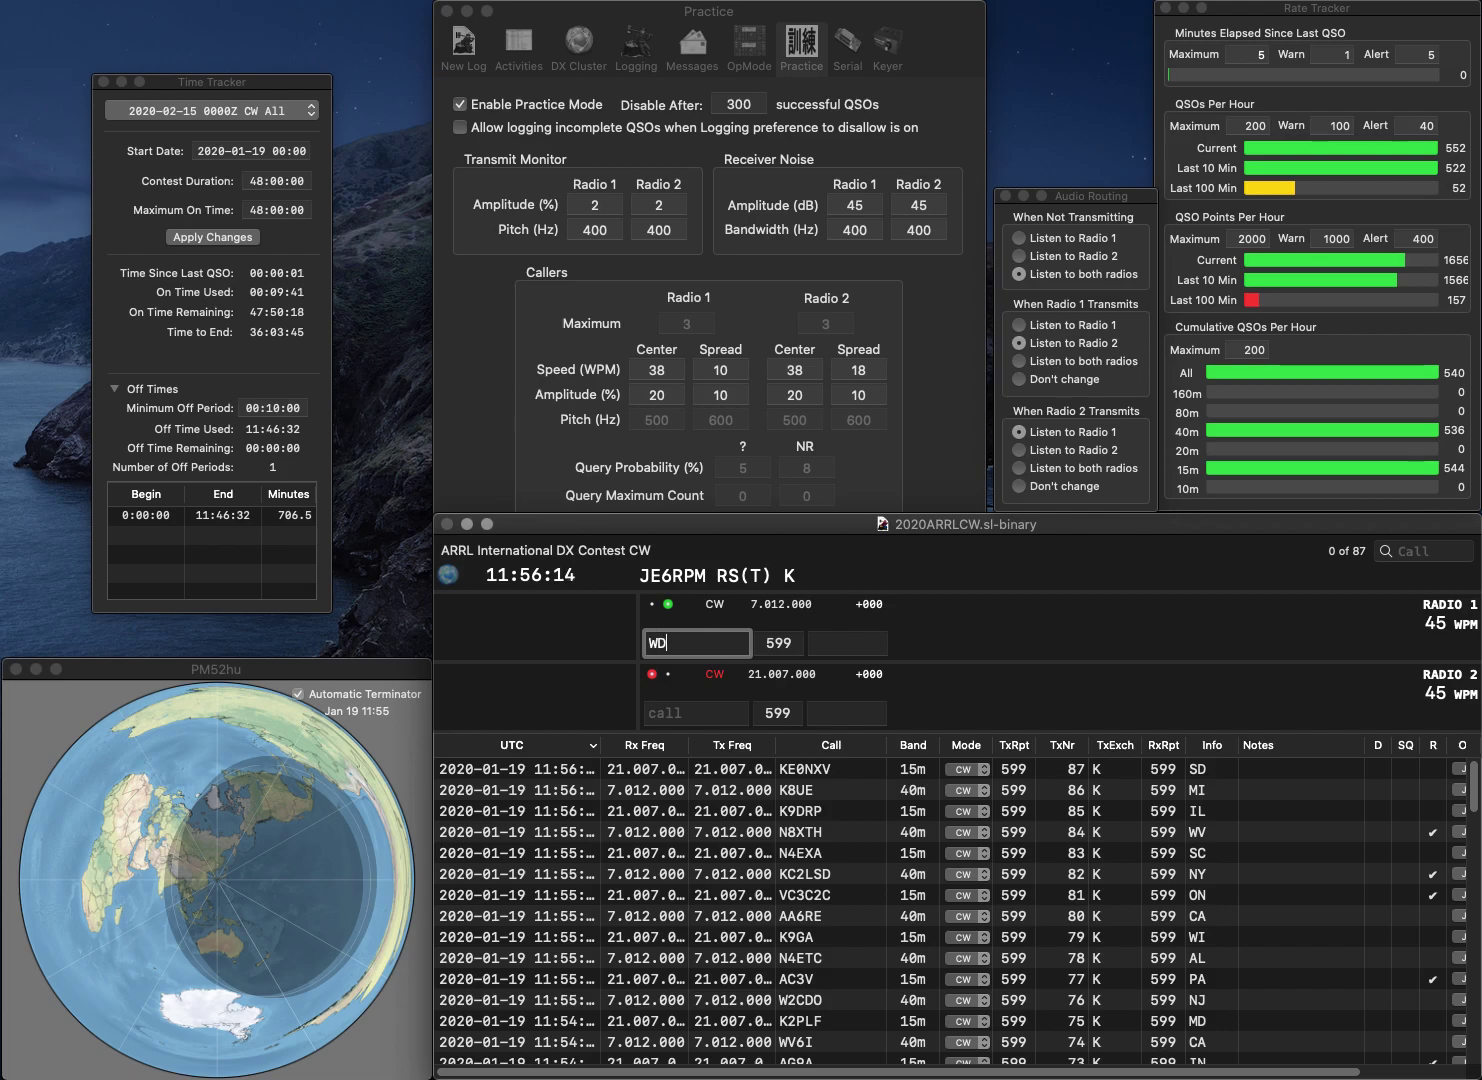
type("4JJ")
key("Return")
type("K2LTE")
key("Return")
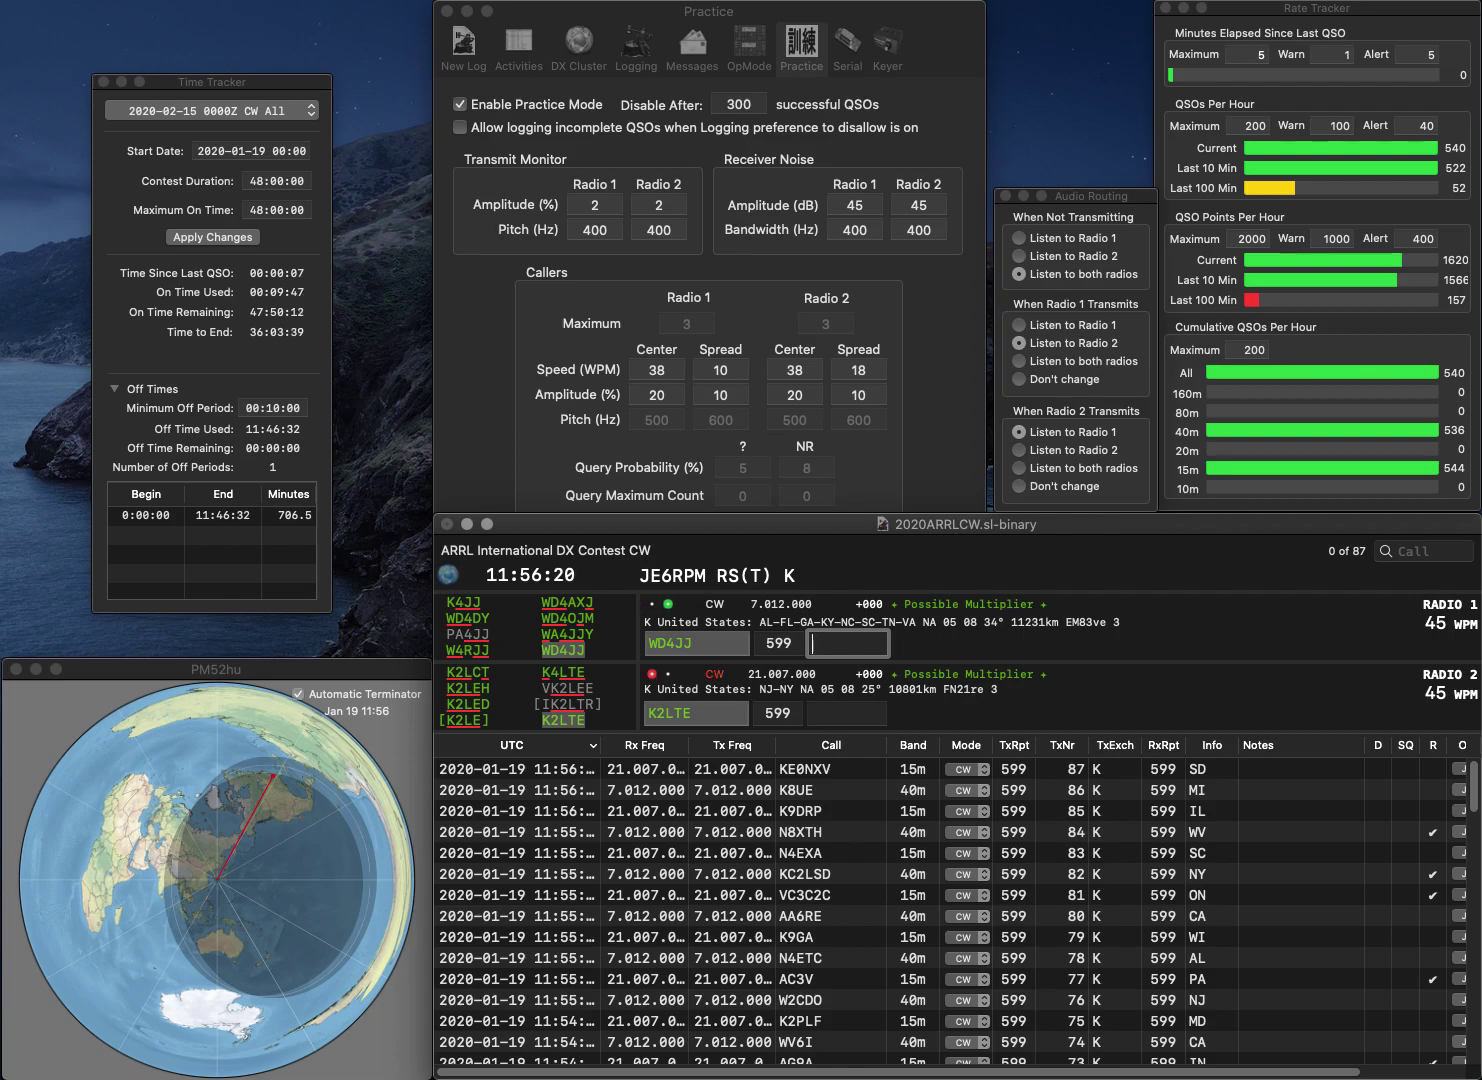
key("Return")
- Log K2LTE on Radio 2 with exchange NJ, and answer caller AA7JV on Radio 1
type("NJ")
key("Return")
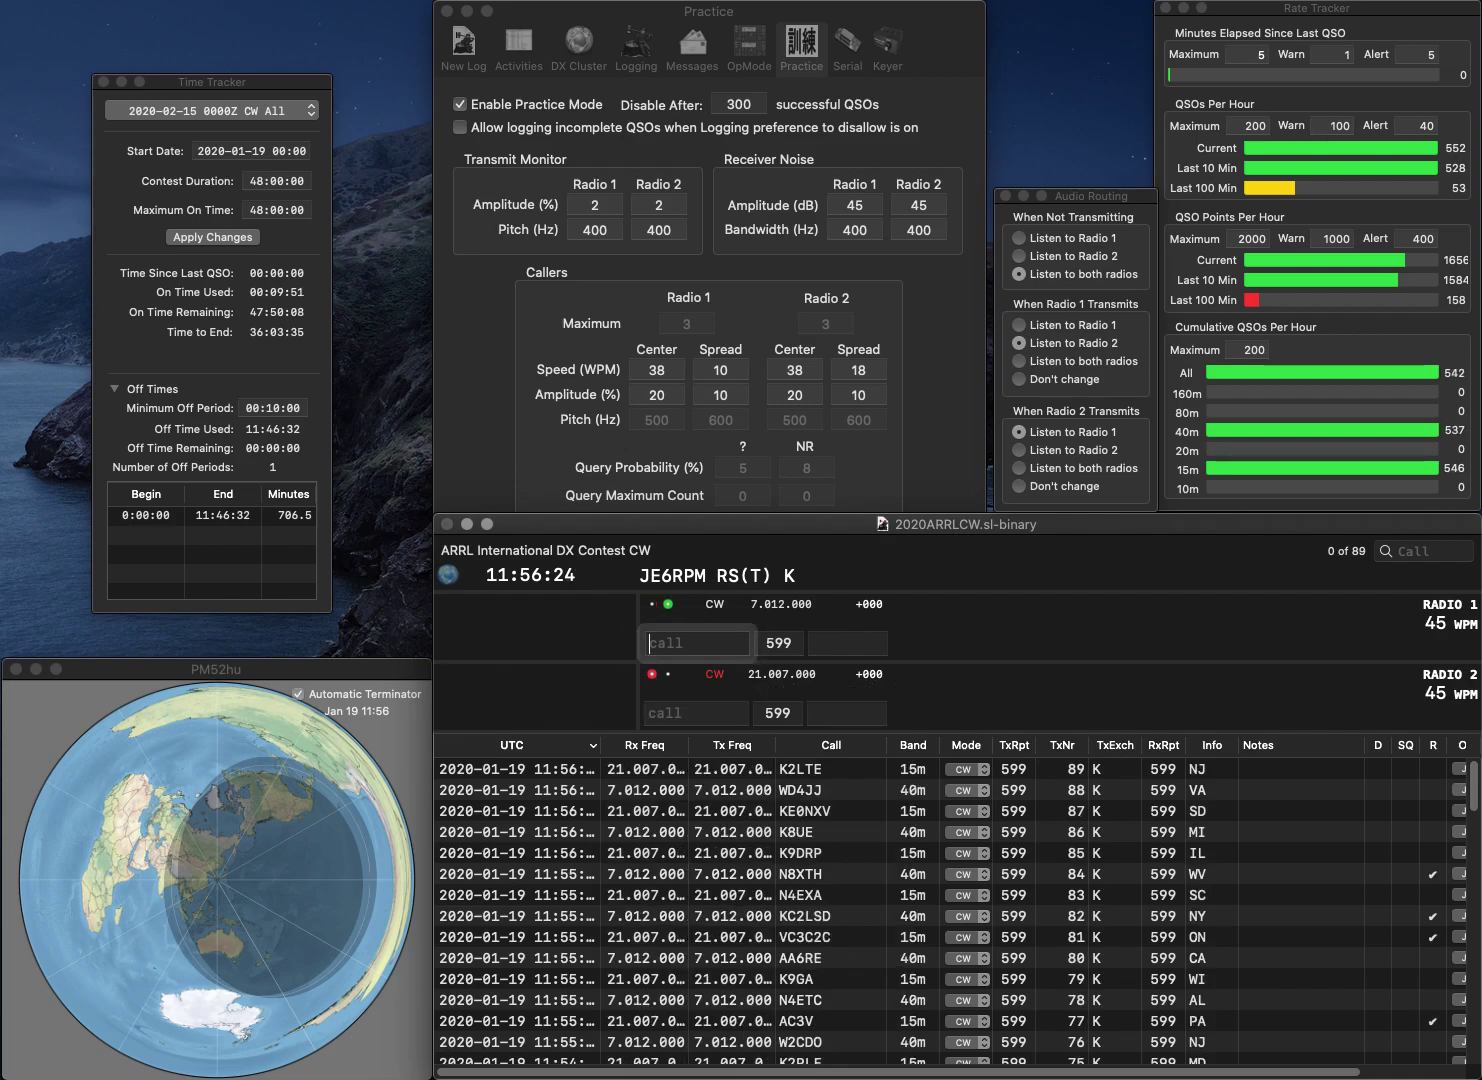
type("WAA")
type("JV")
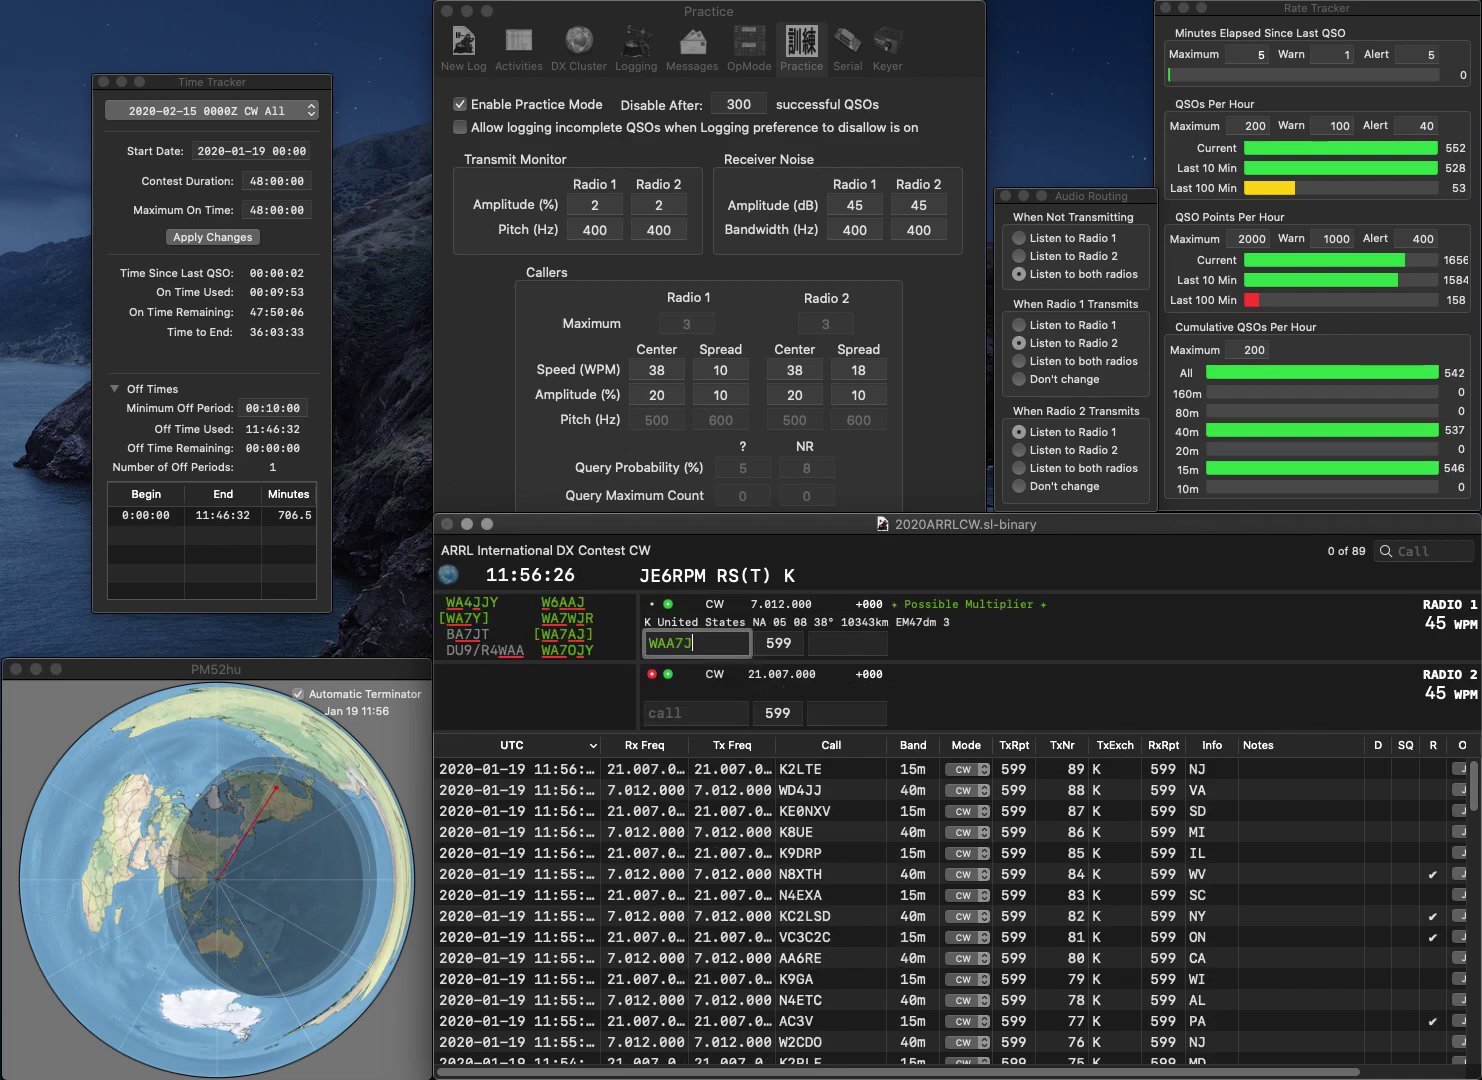
key("Home")
key("Delete")
key("Return")
type("N")
key("BackSpace")
type("WA")
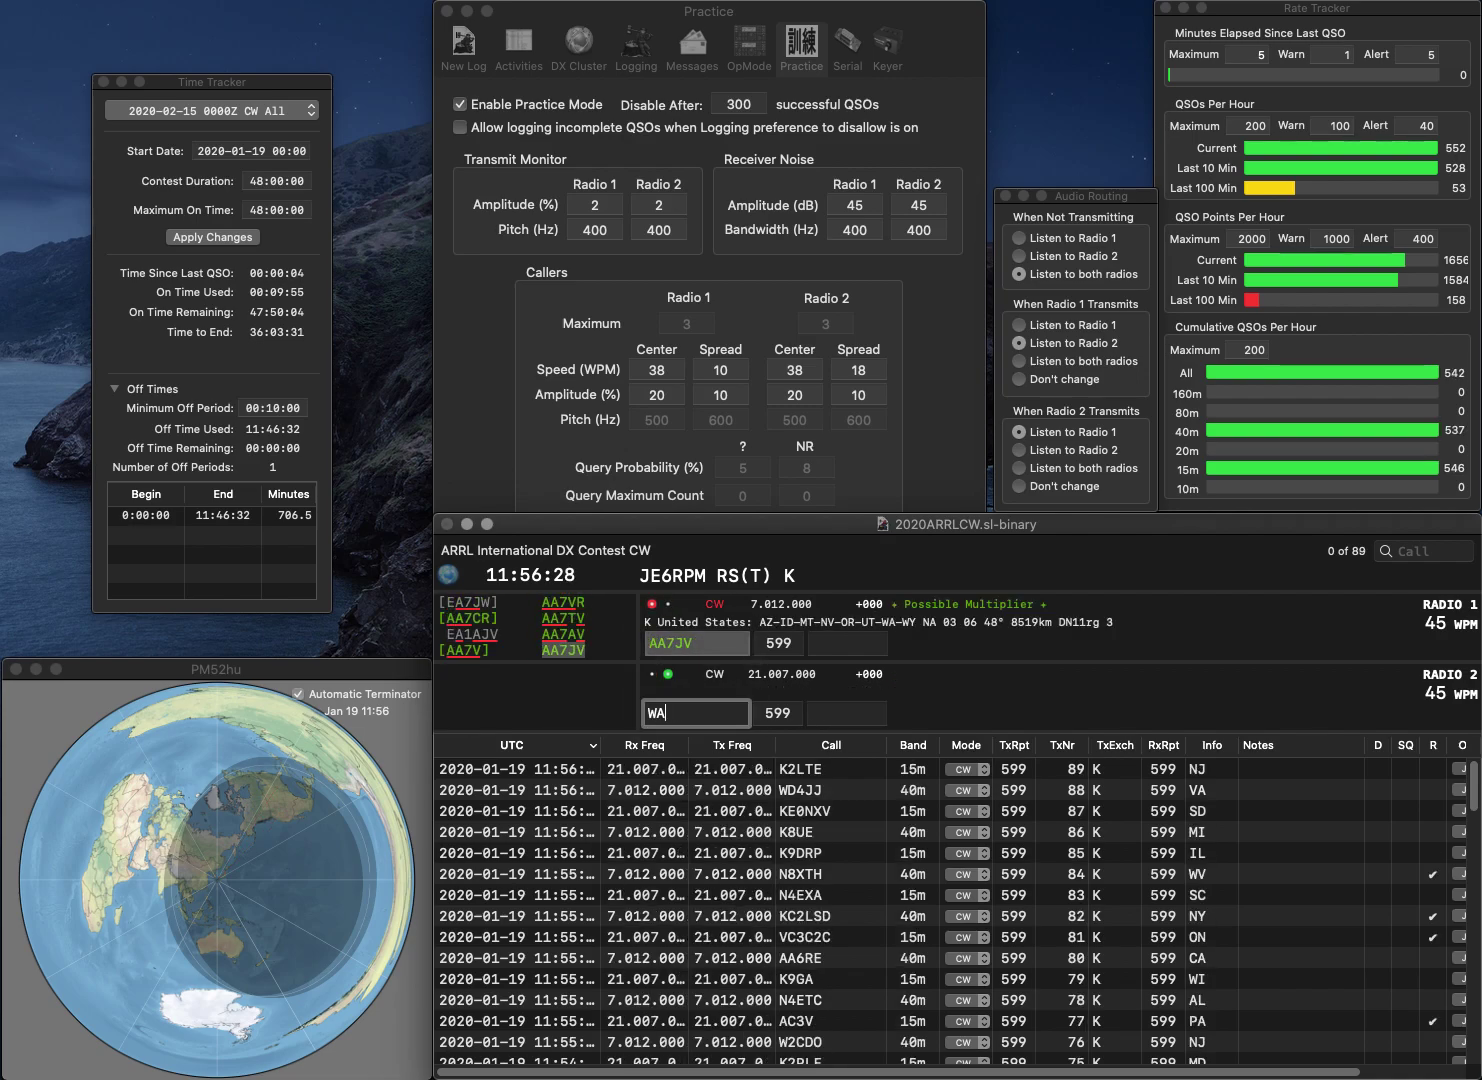
type("2ZZ")
key("Return")
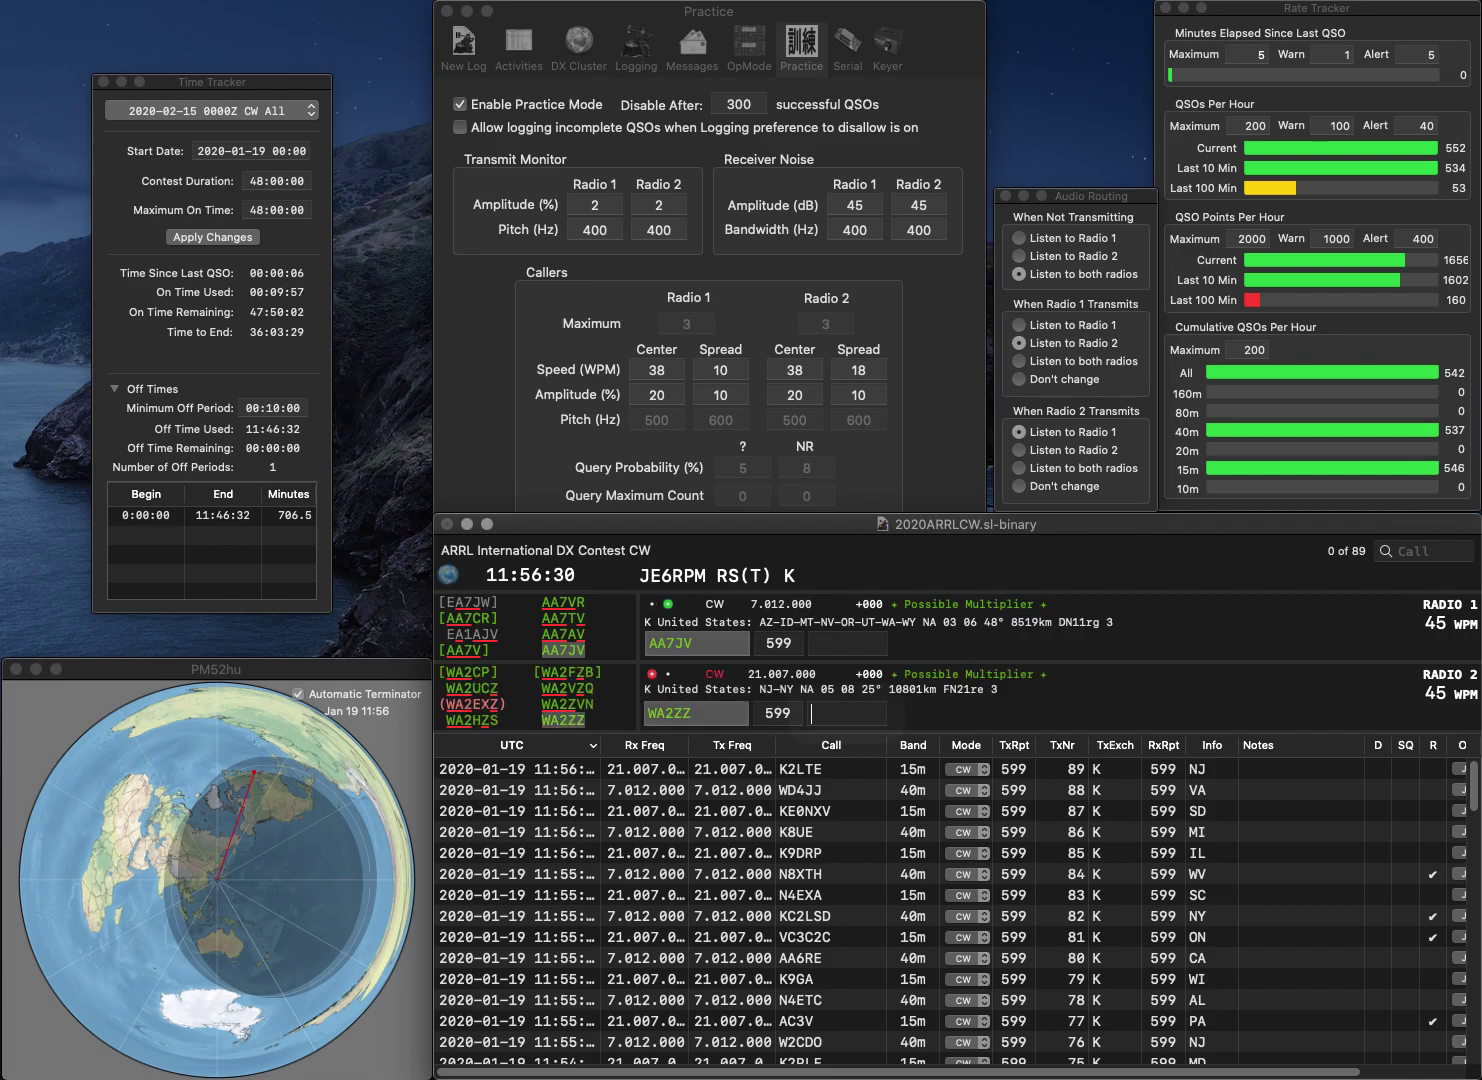
type("WA")
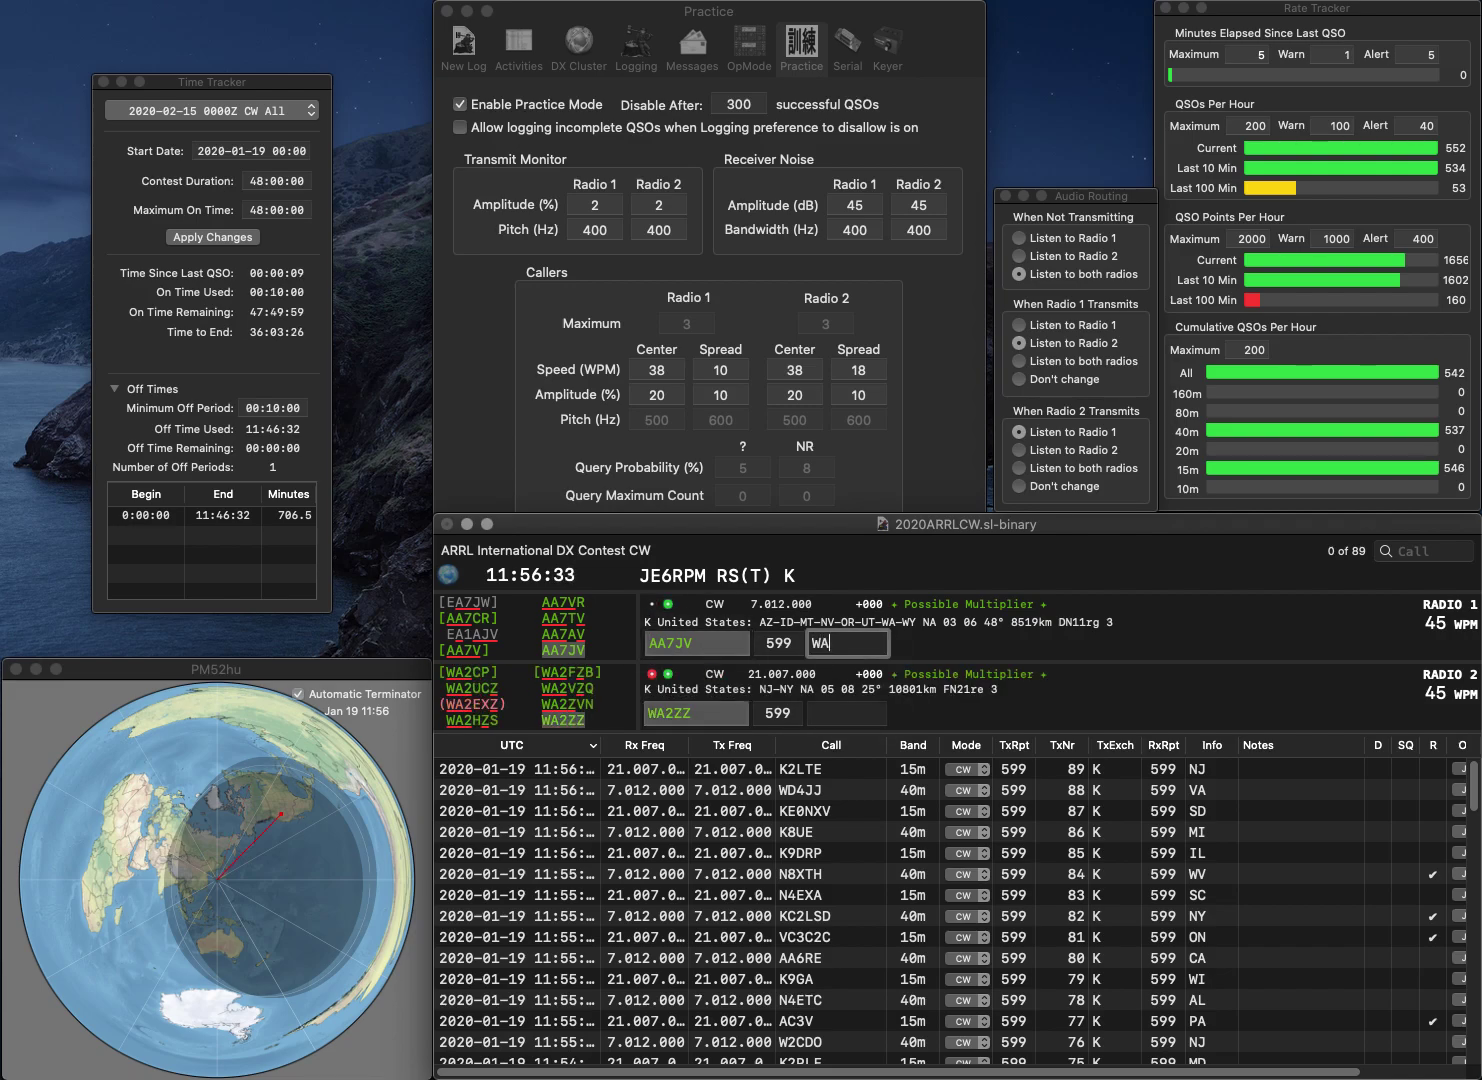
key("Return")
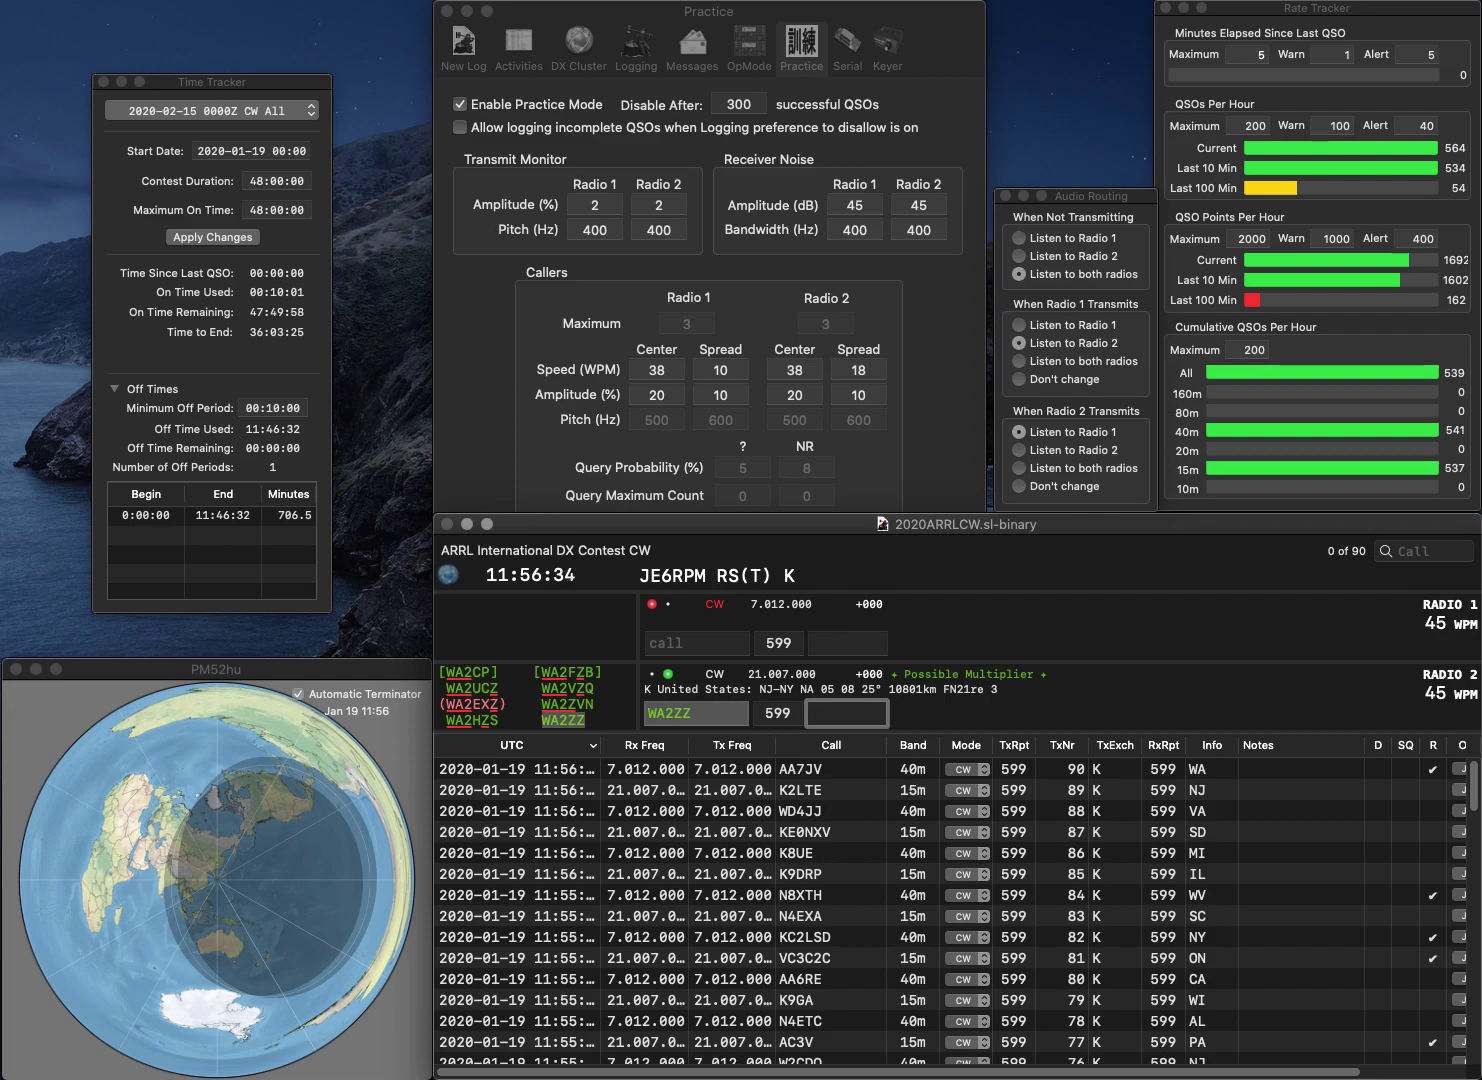
type("NJ")
key("Return")
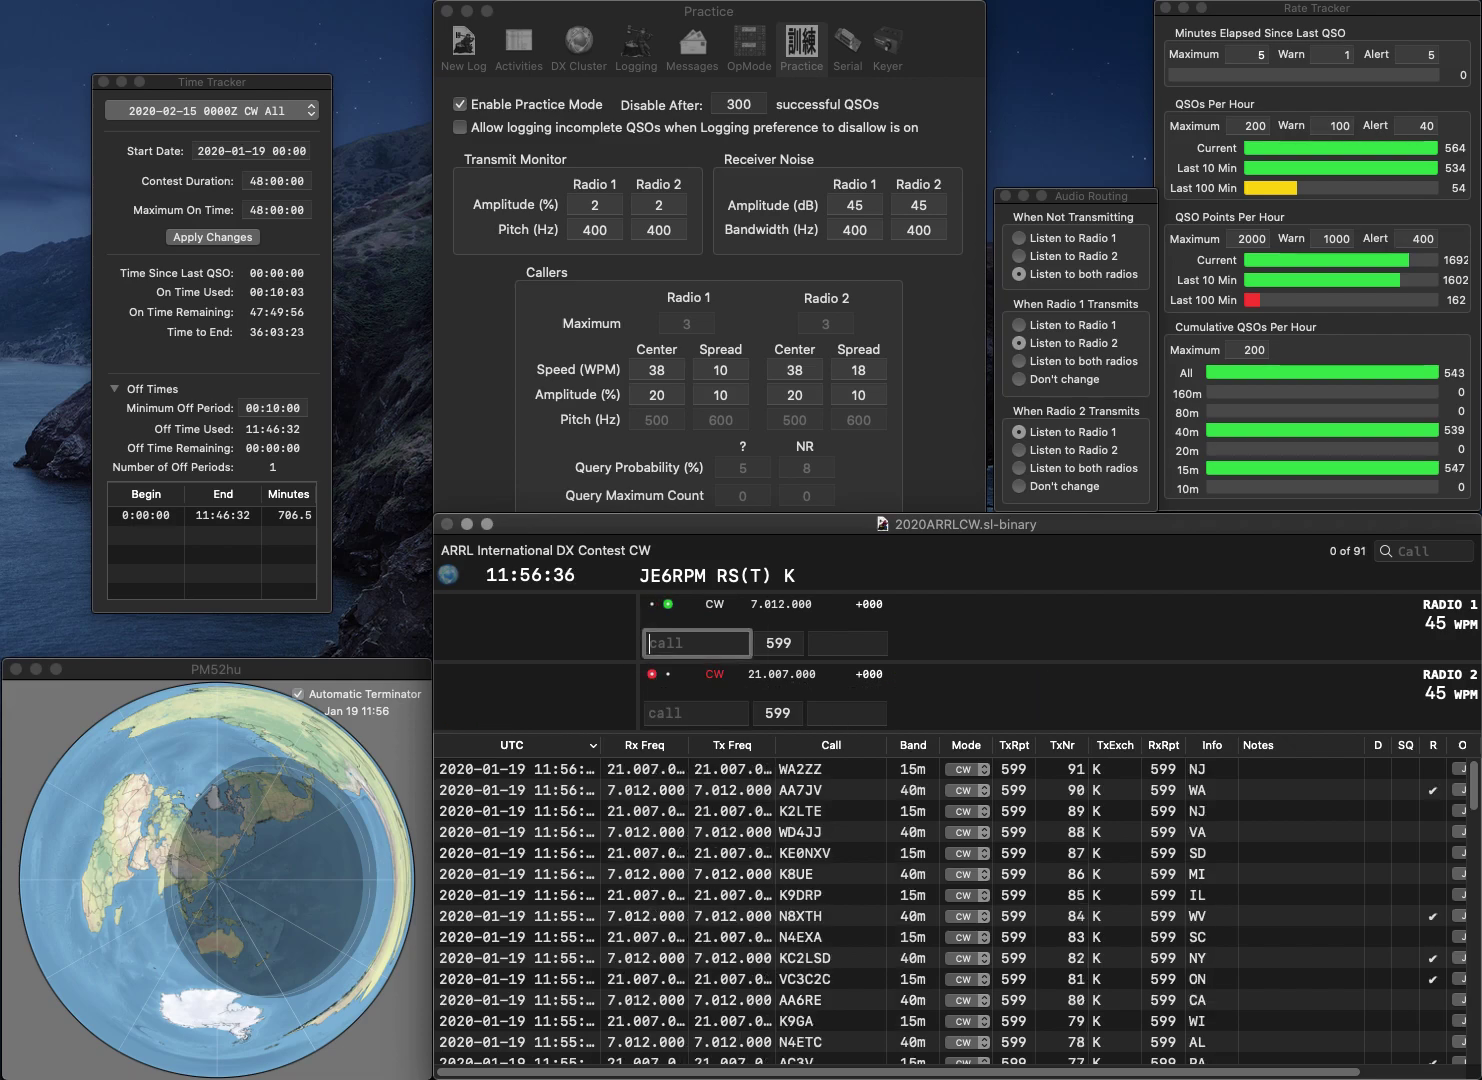
type("W3HZZ")
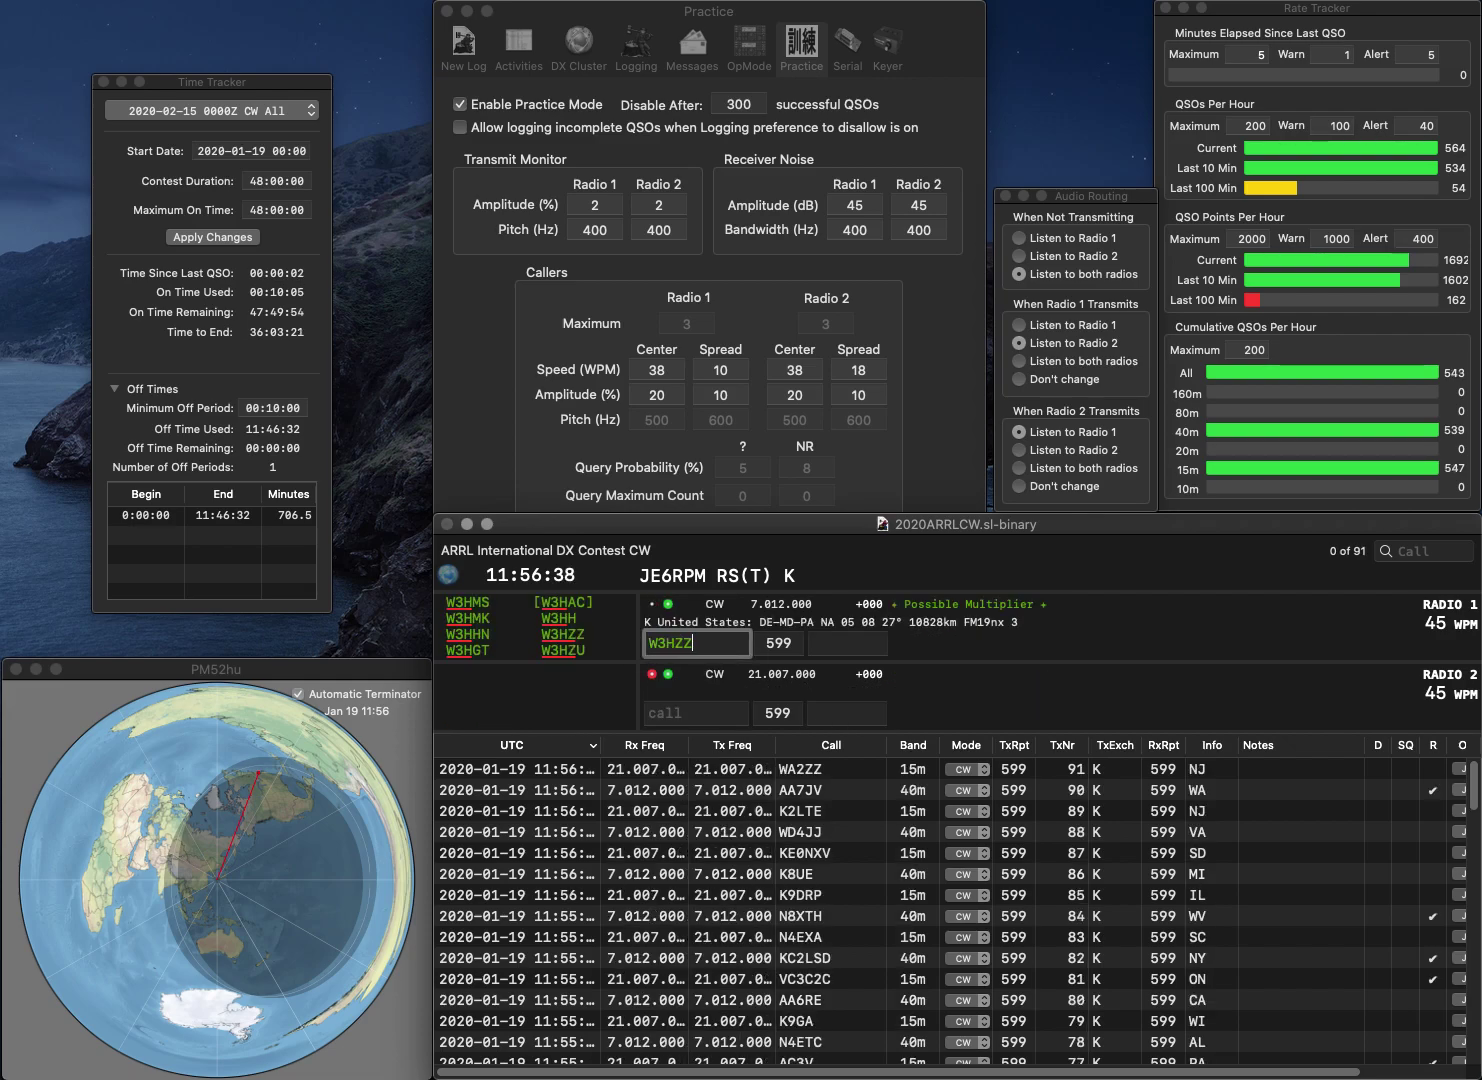
key("Return")
type("0MS")
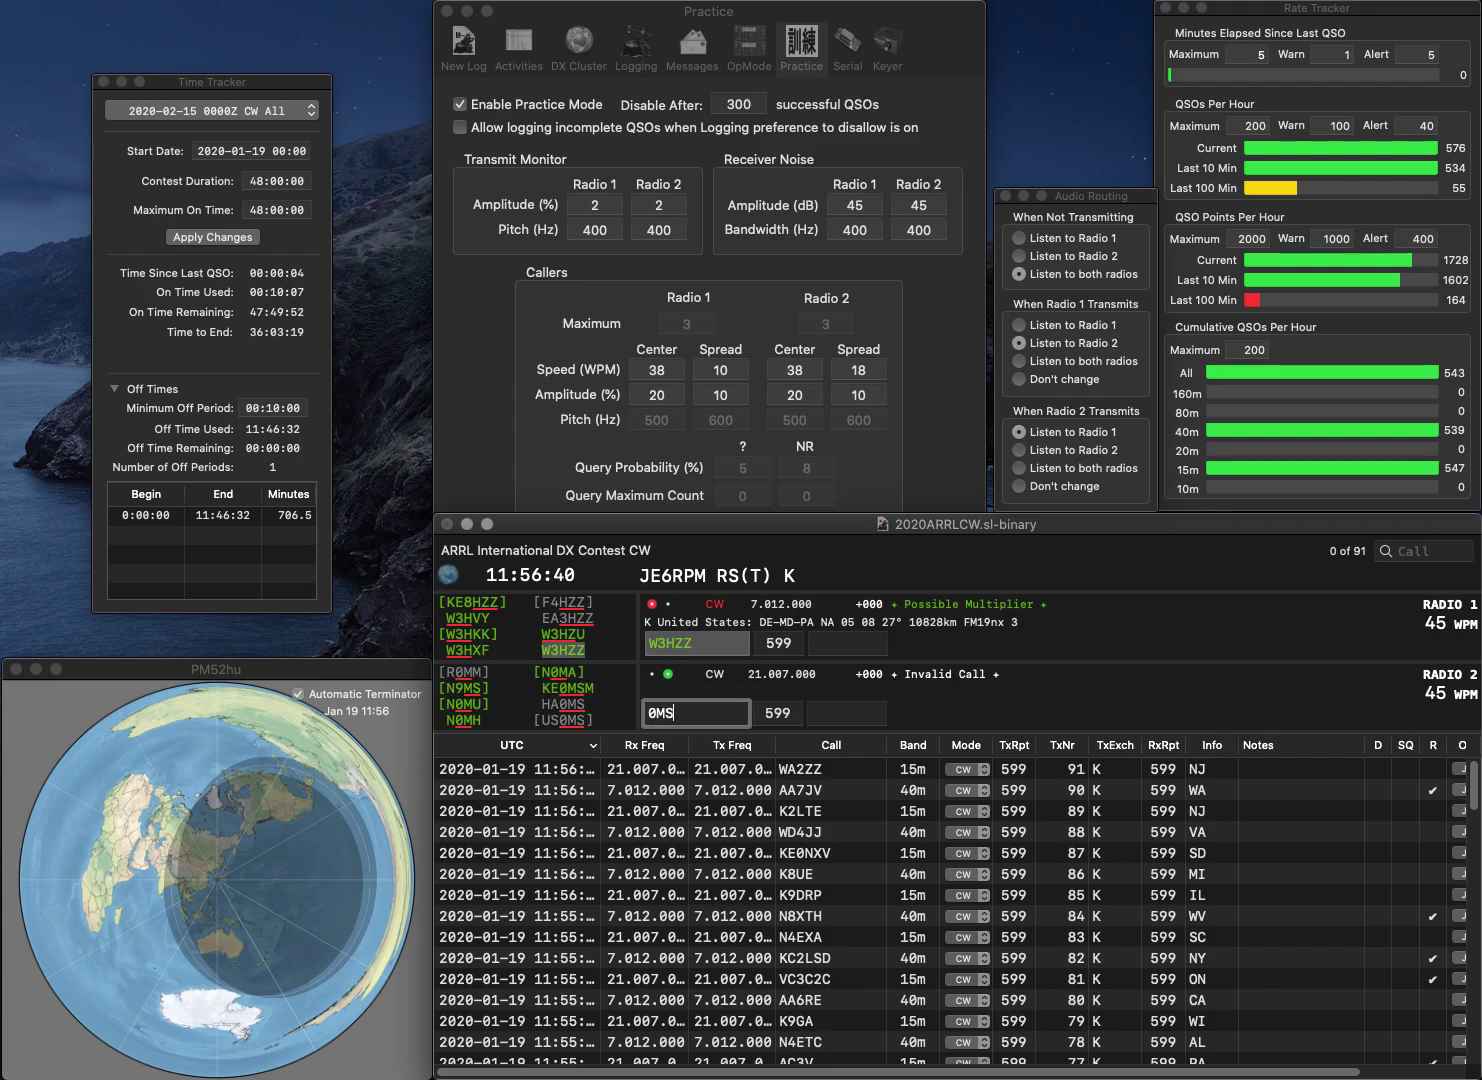
type("N")
key("Return")
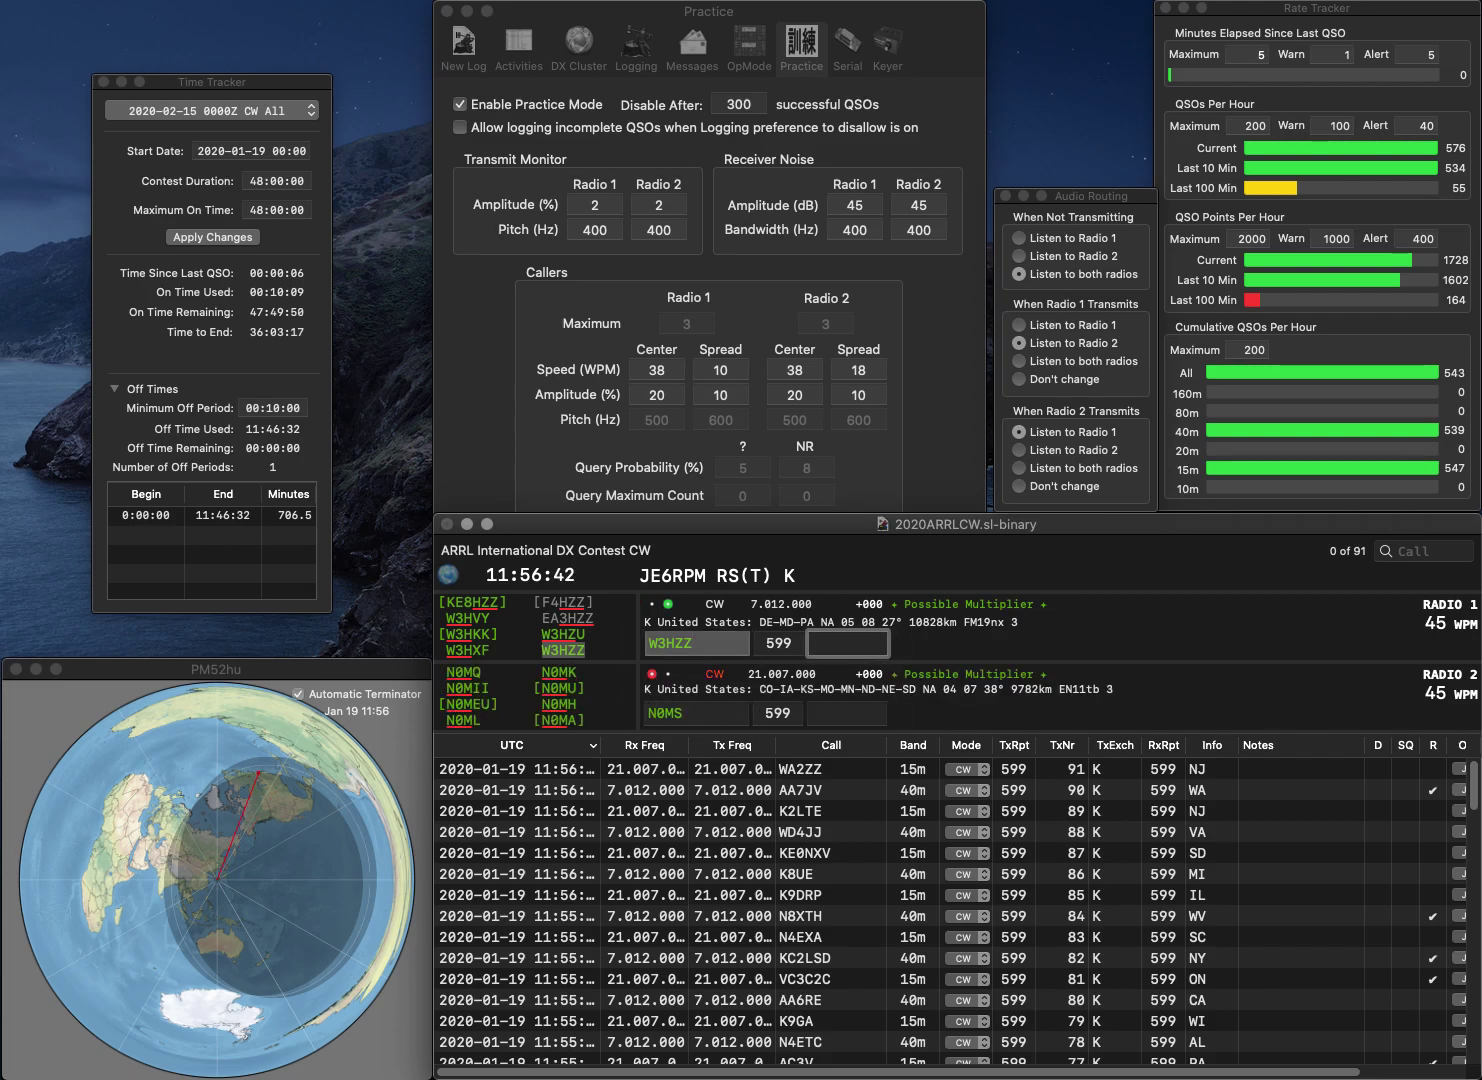
type("MD")
key("Return")
- Correct the Radio 2 caller's call sign to N0MH and answer the station
left_click(656, 714)
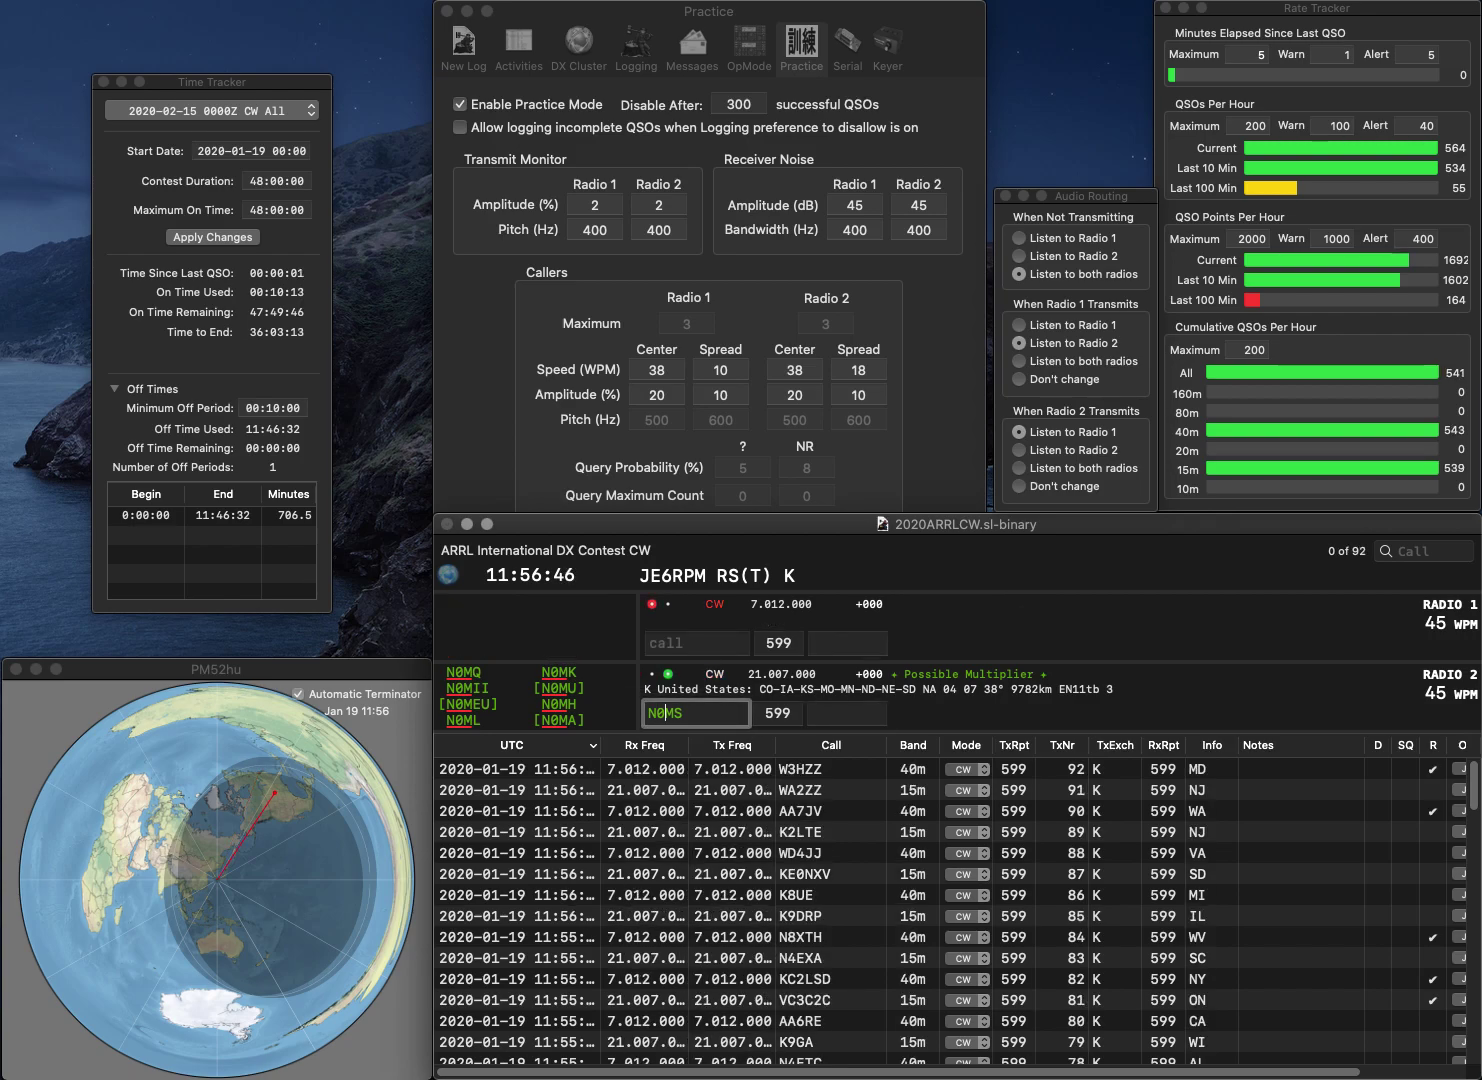
key("BackSpace")
type("H")
key("Return")
type("K")
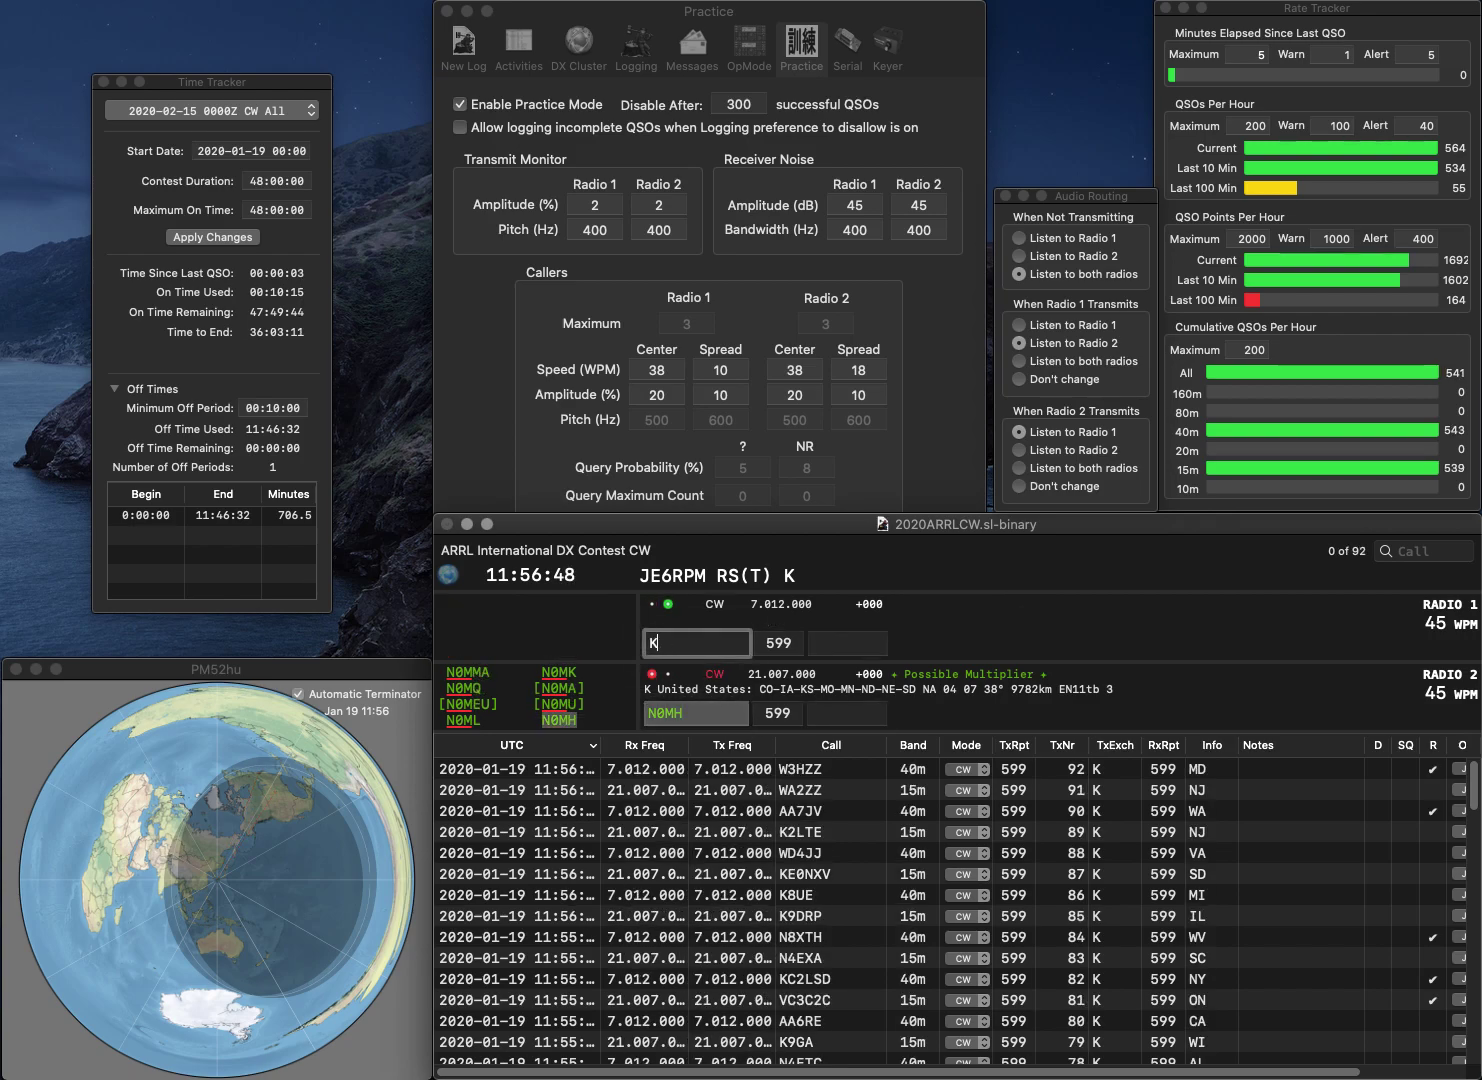
type("5TA")
key("Return")
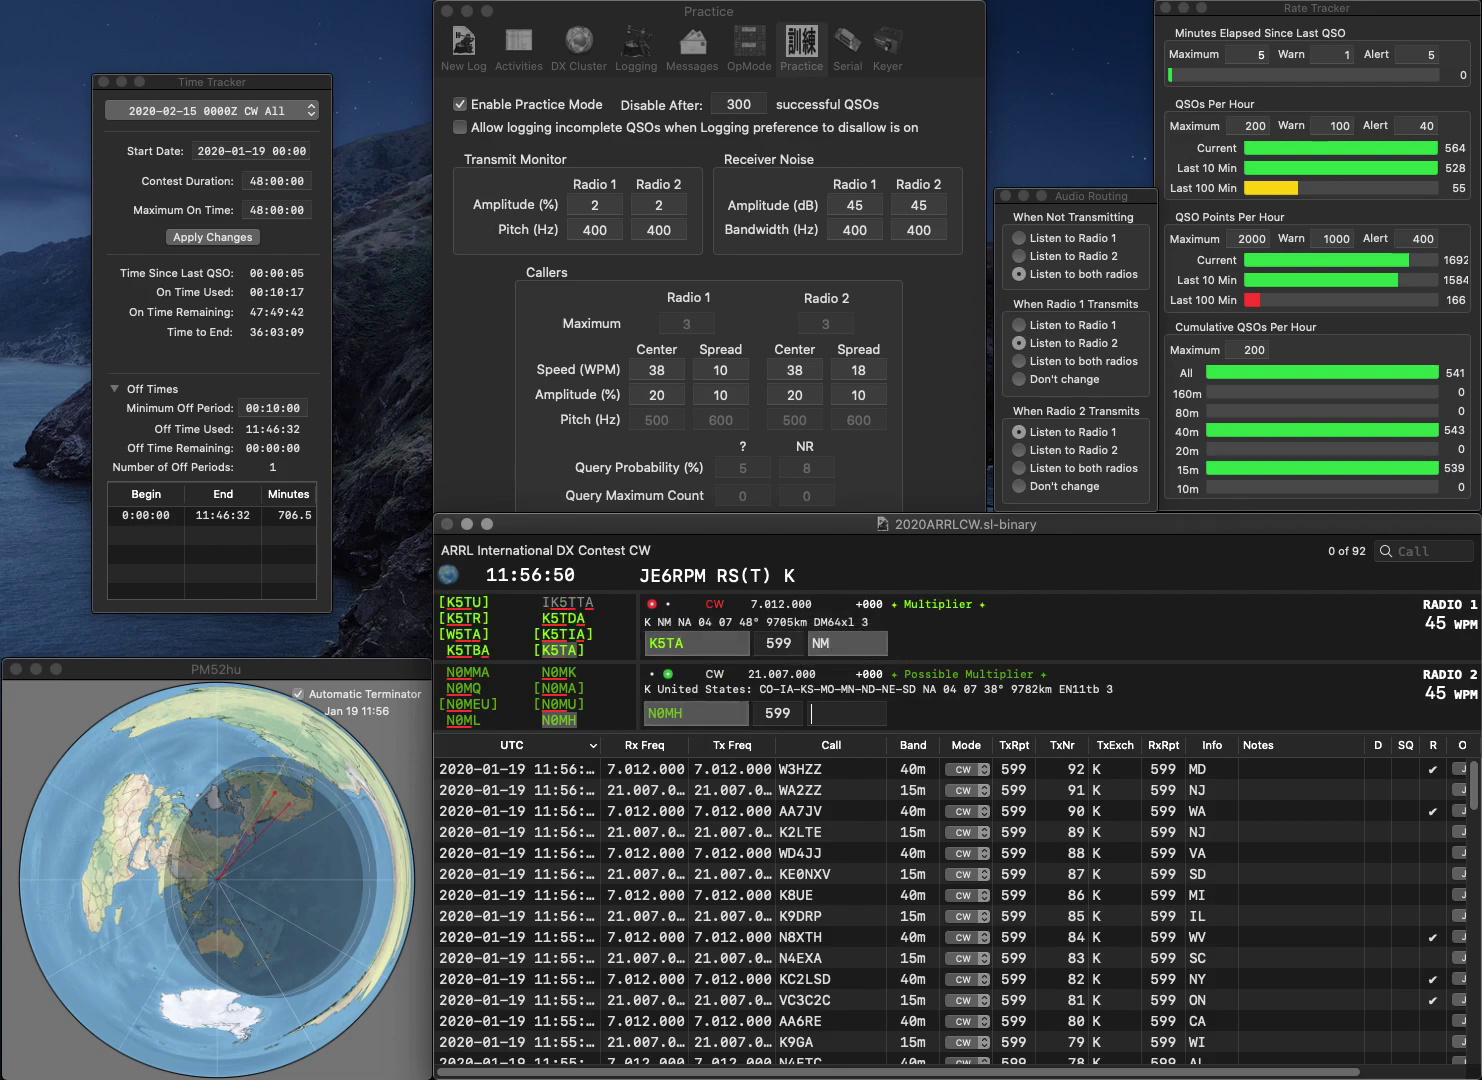
type("IA")
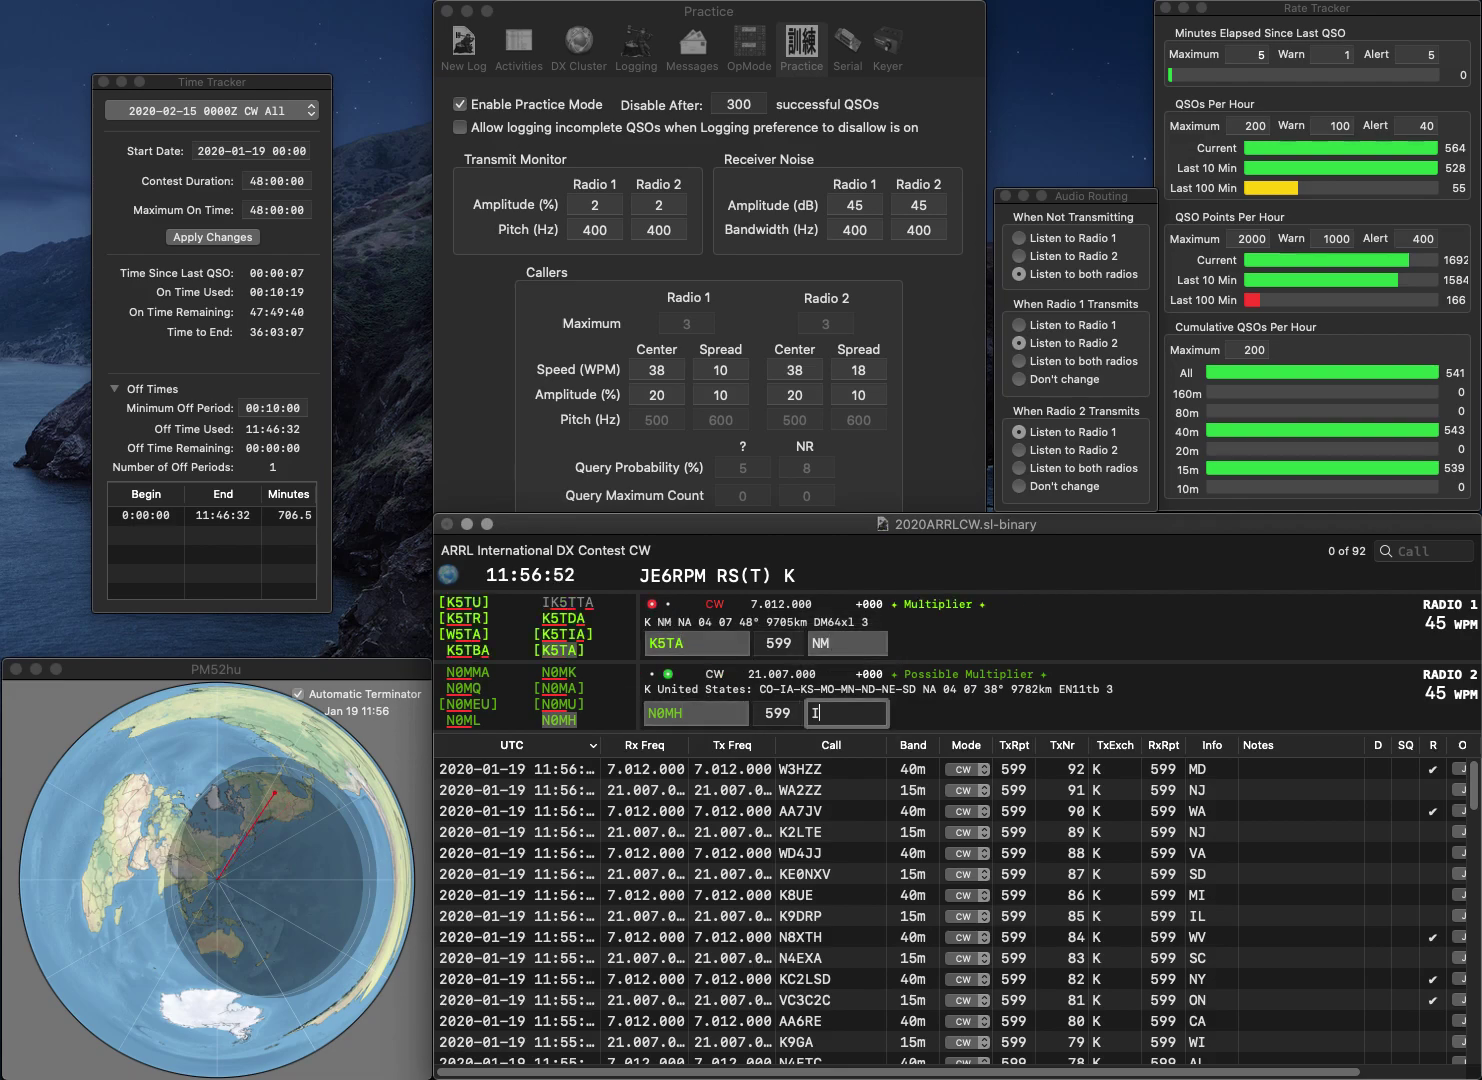
key("Return")
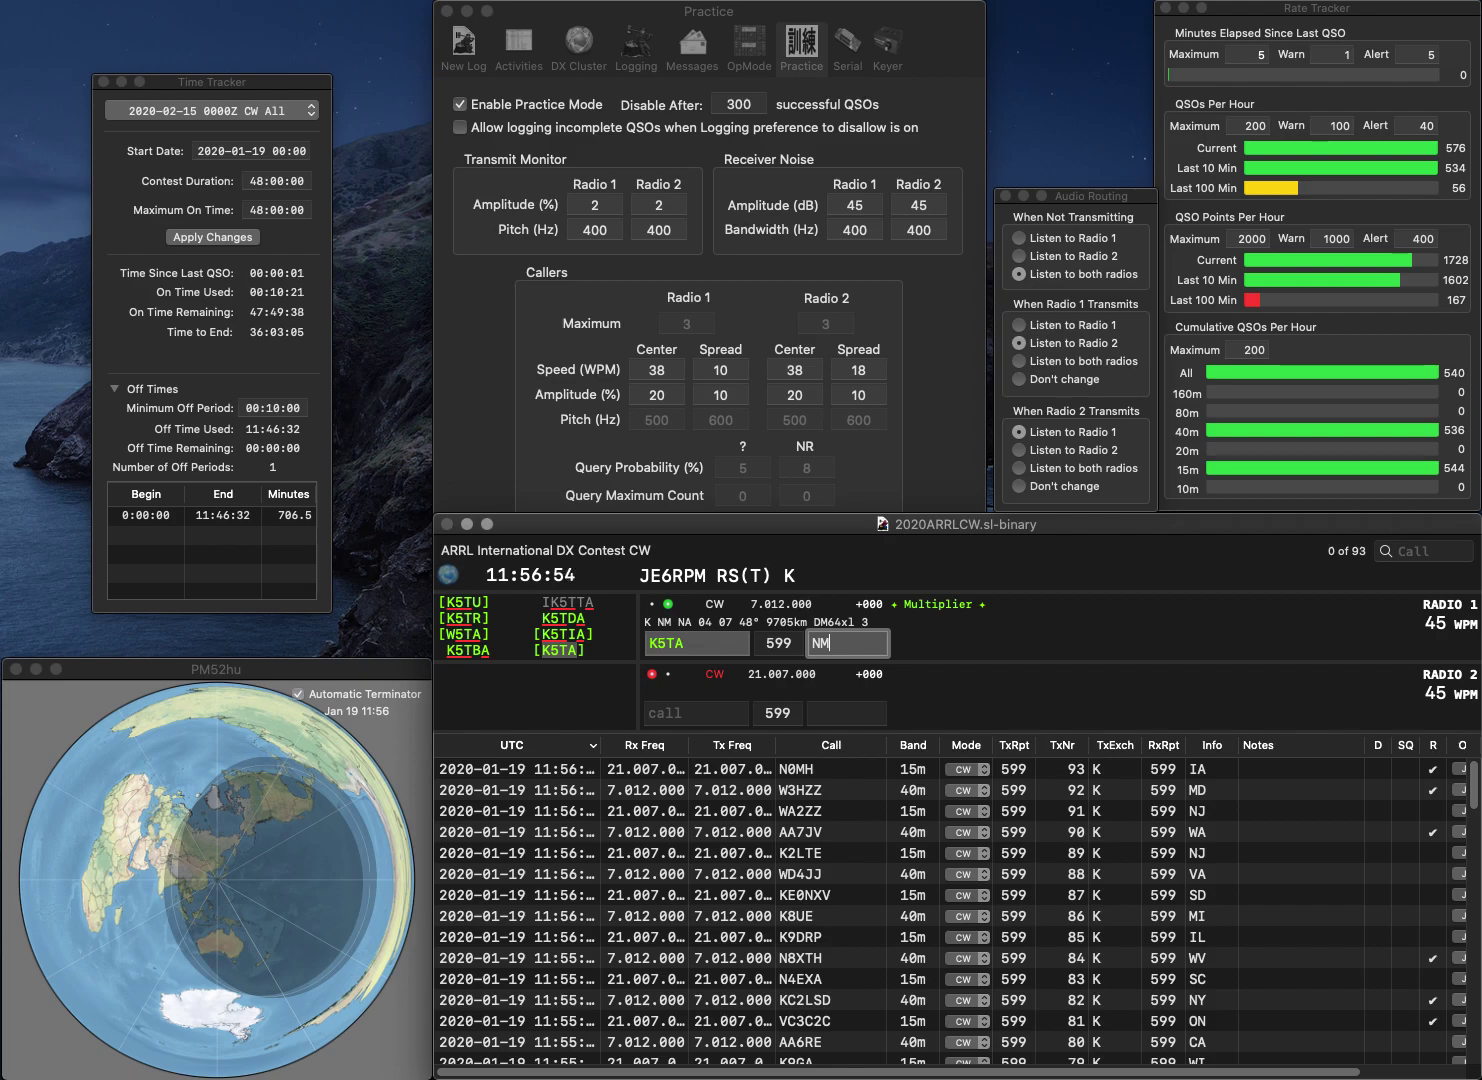
key("Return")
type("KD9BVD")
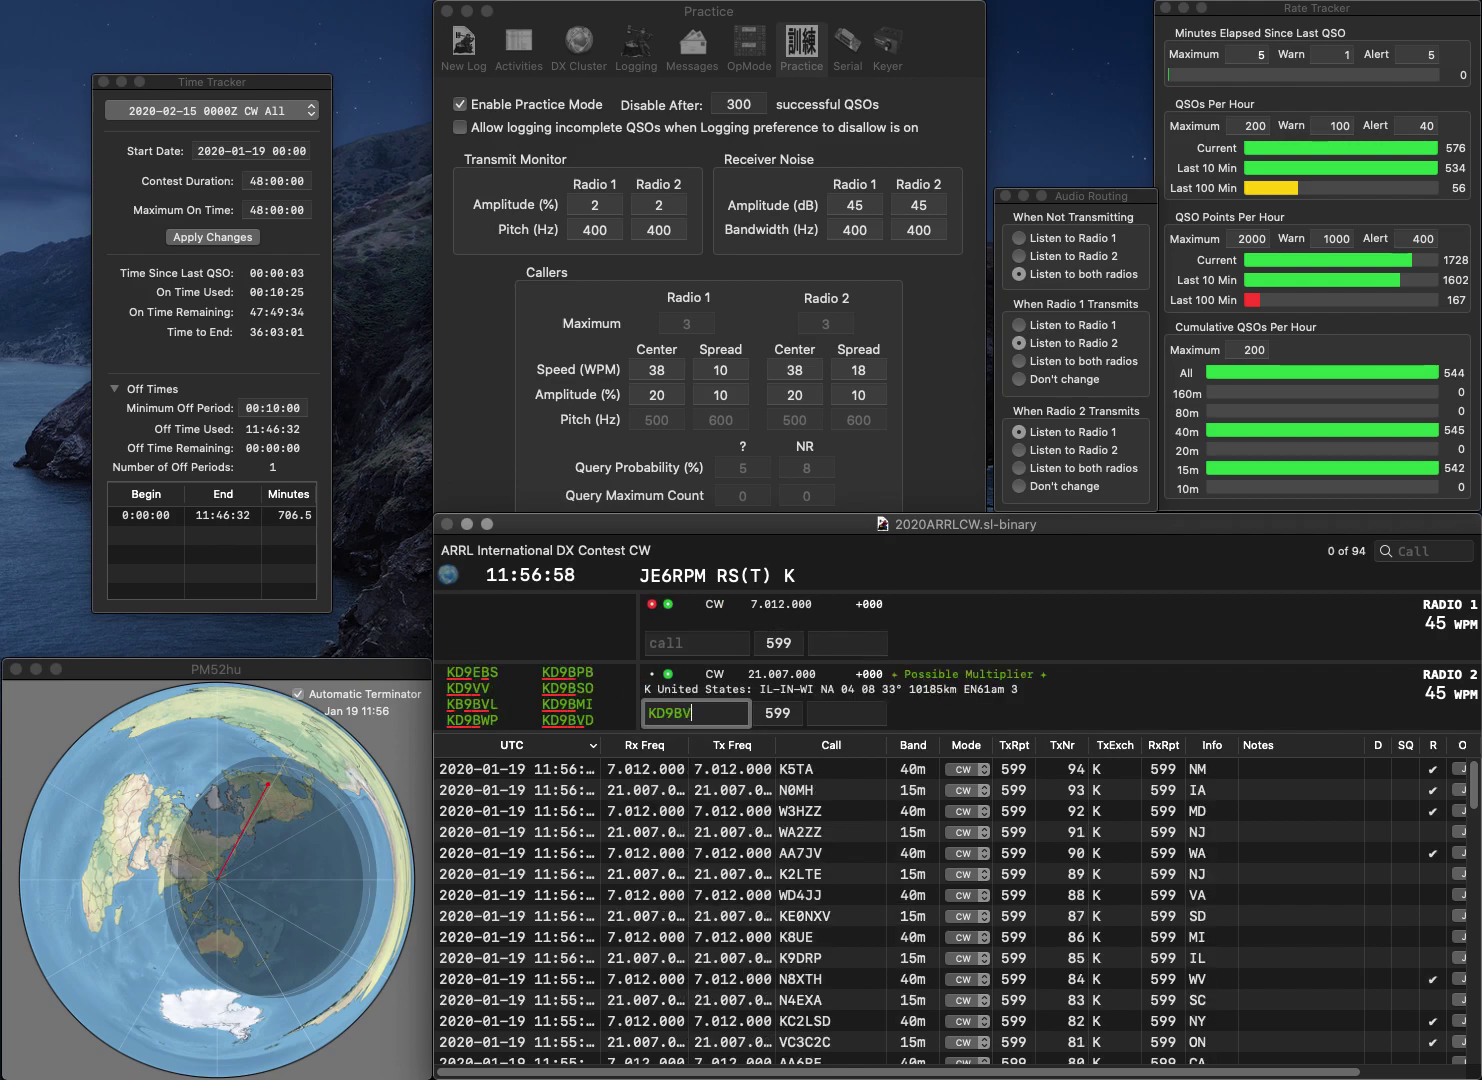
key("Return")
type("C9DK")
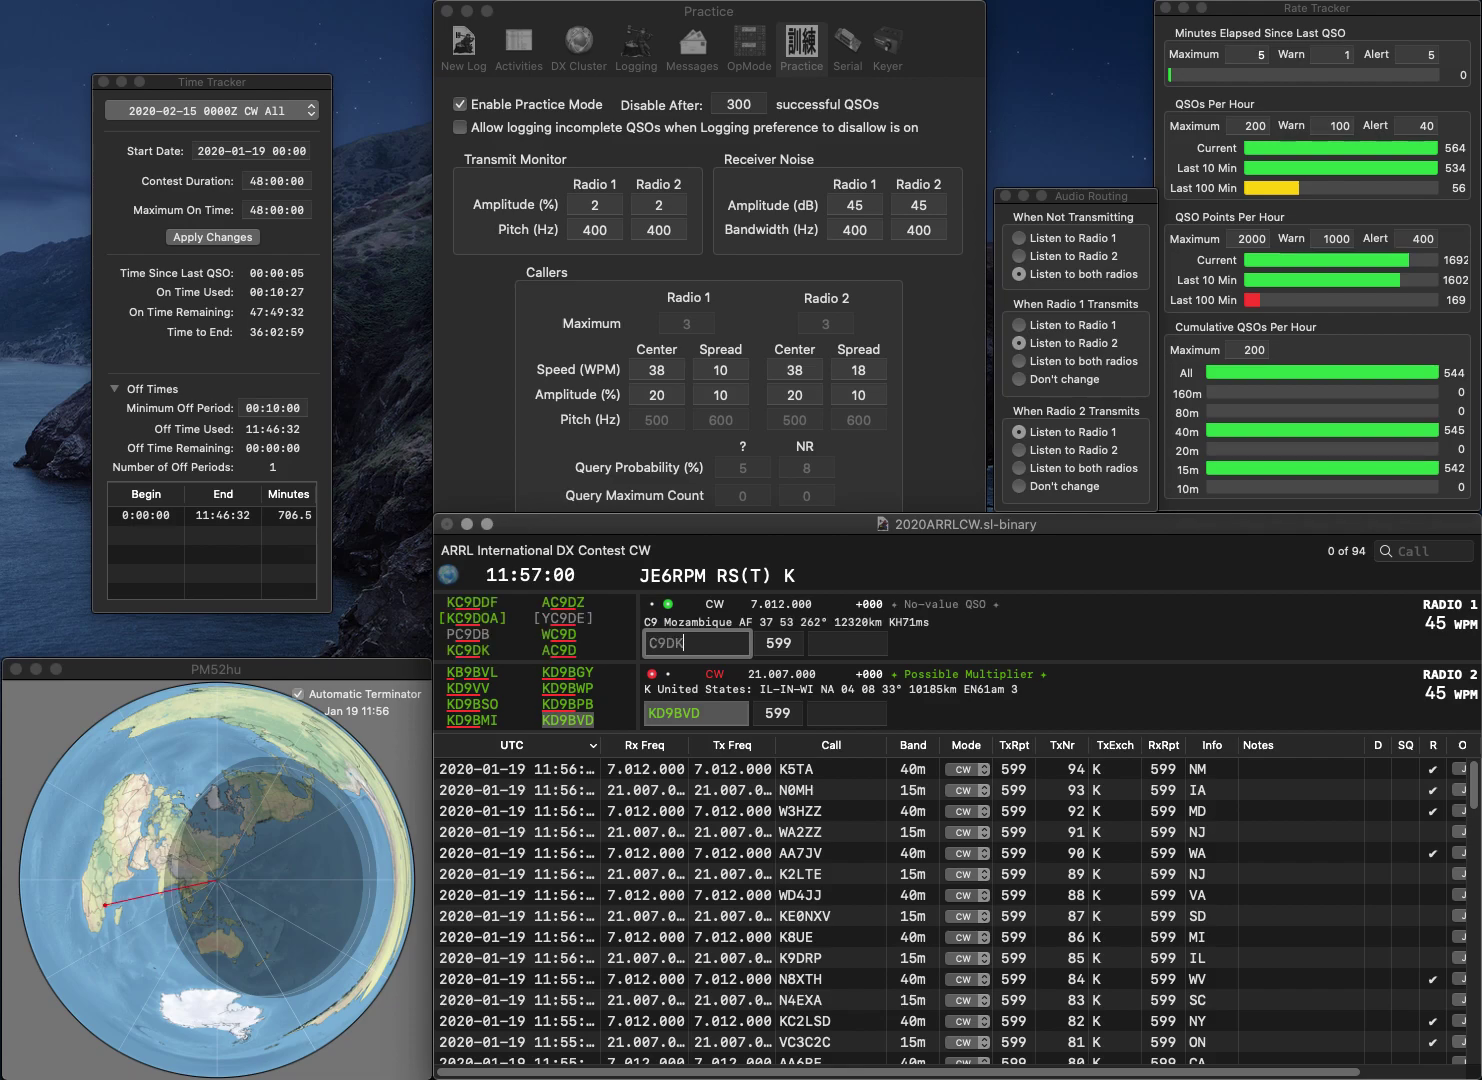
key("super+Left")
type("K")
key("Return")
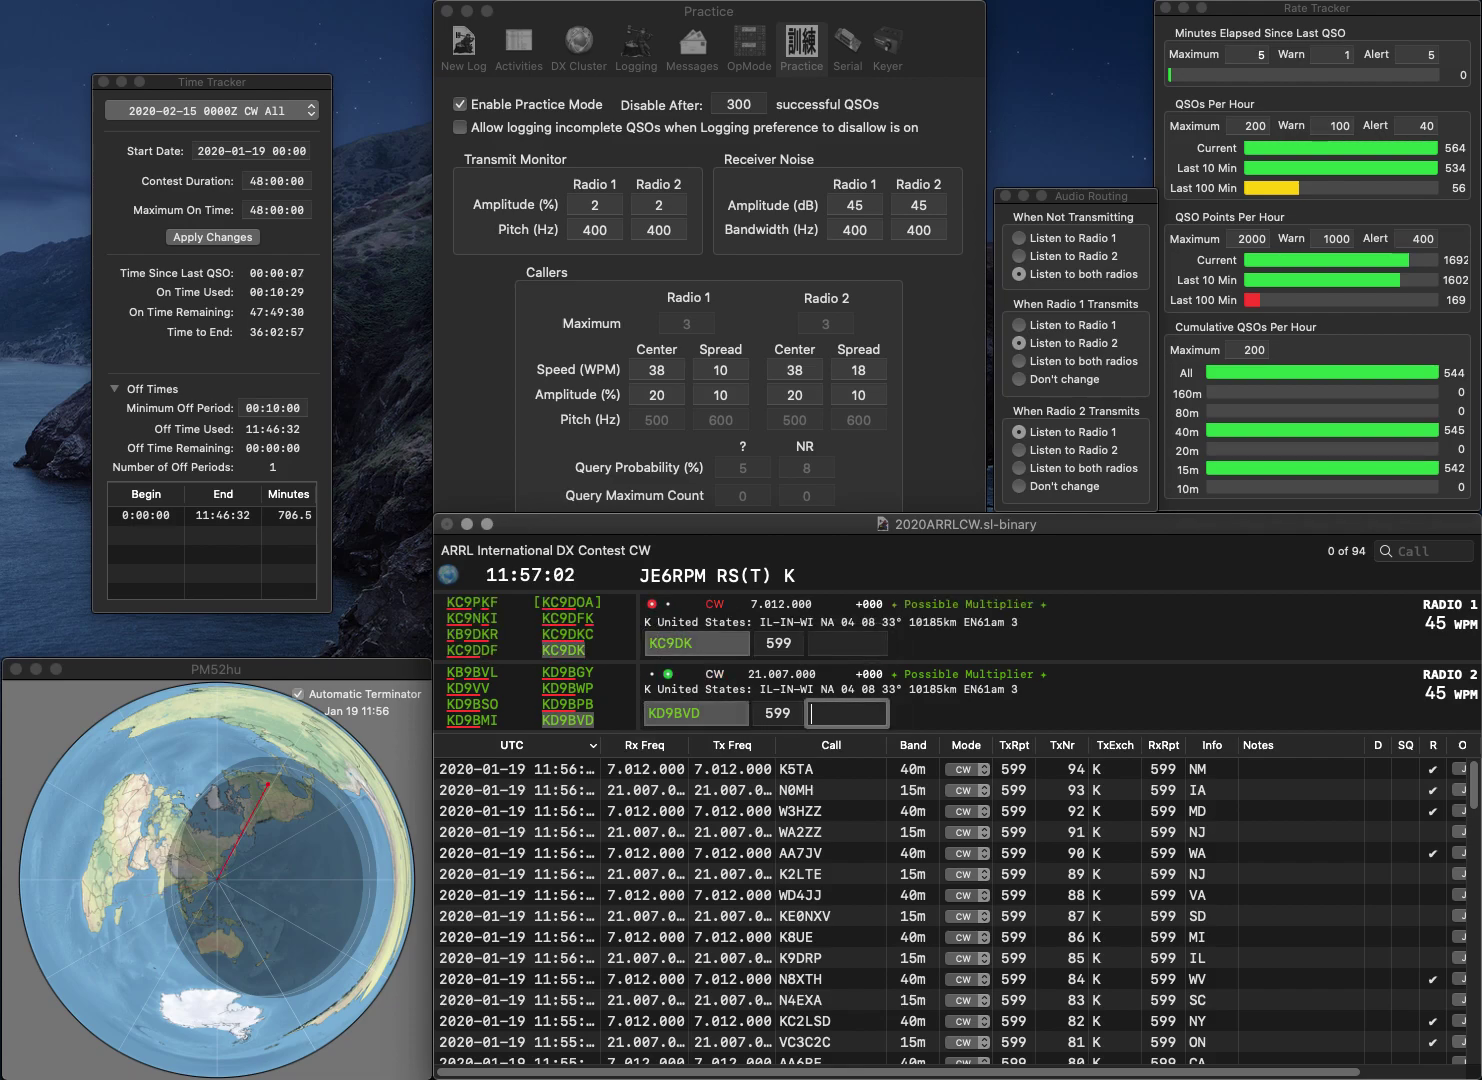
key("Return")
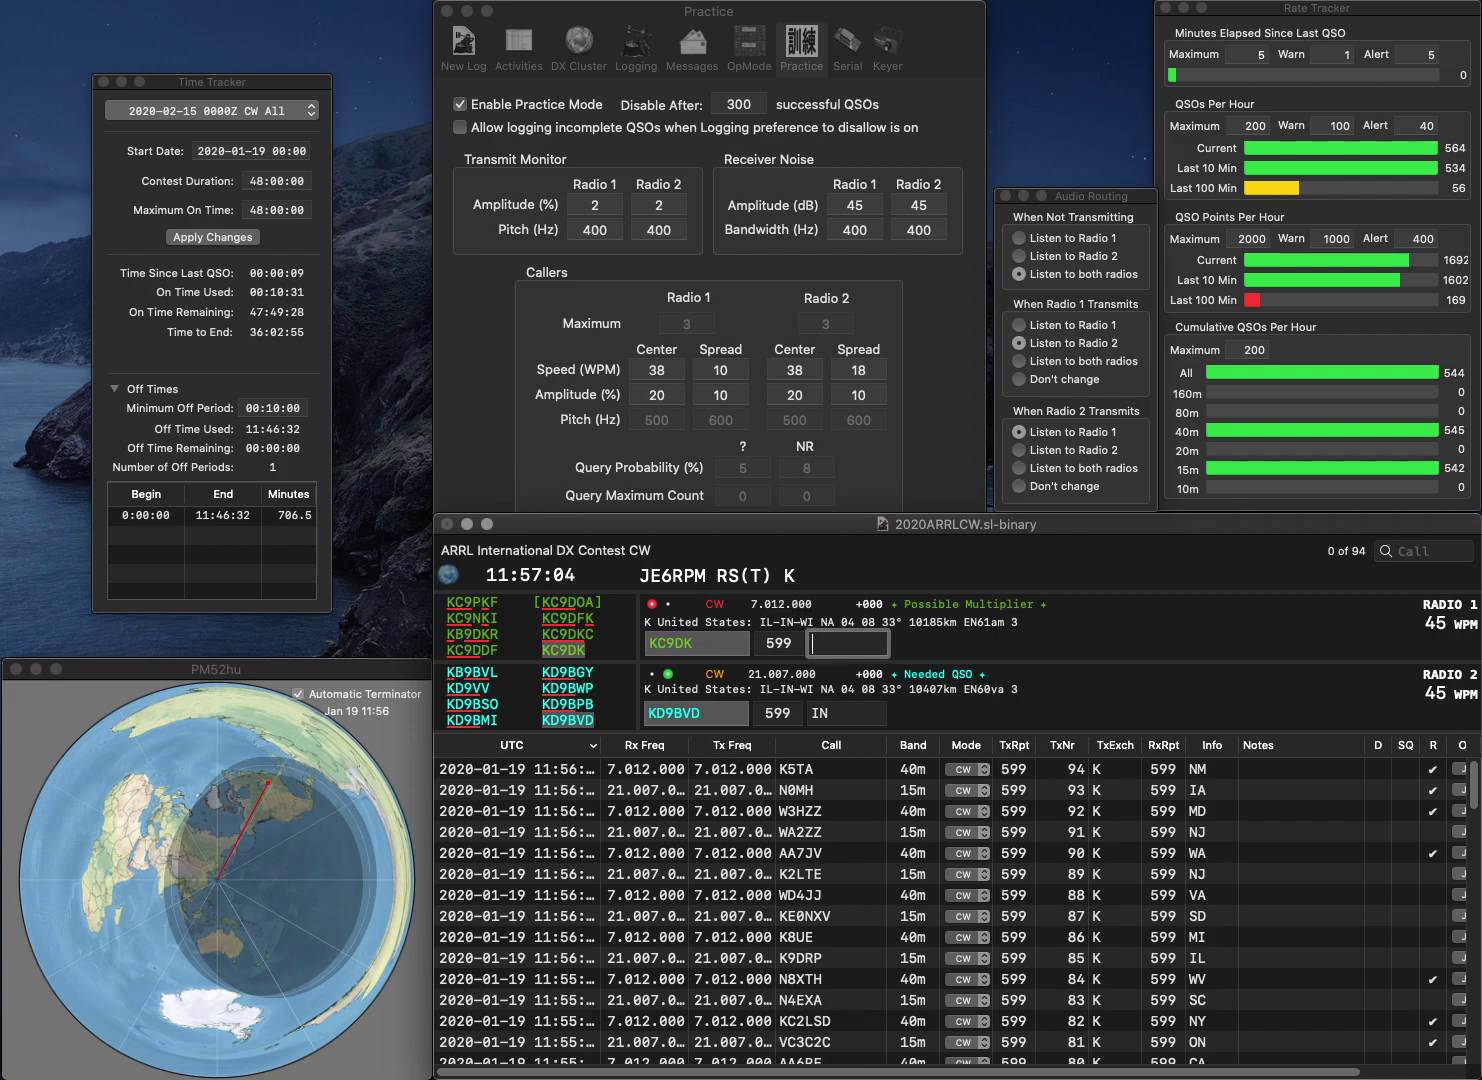
type("IN")
key("Return")
type("K1EBU")
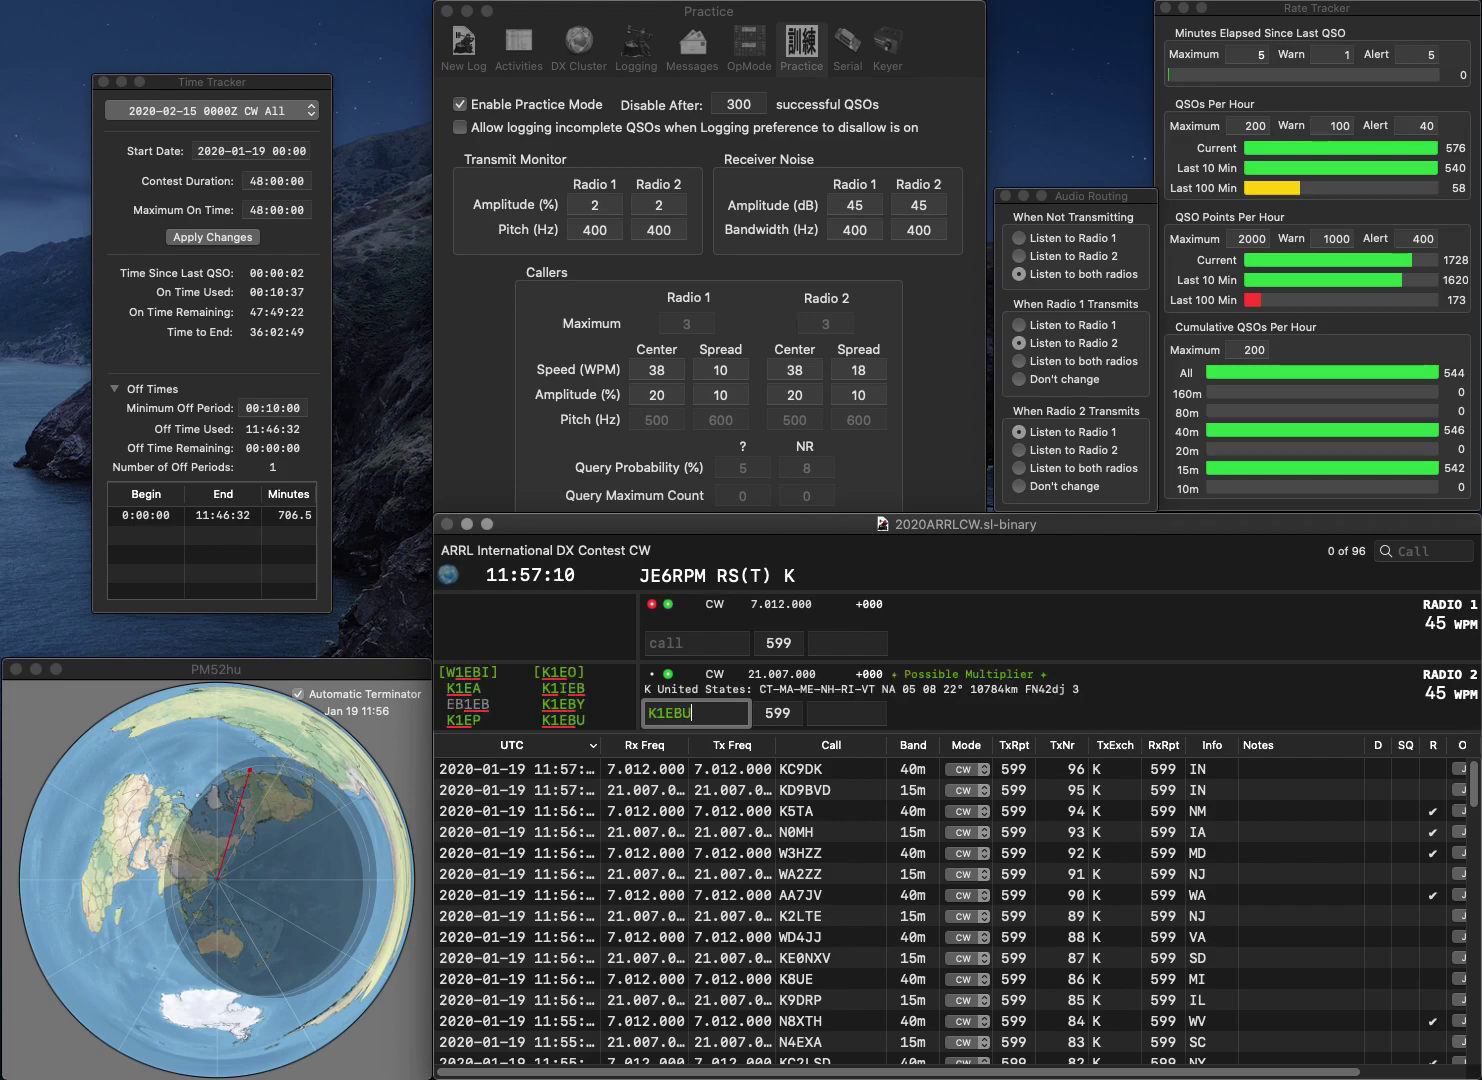
key("Return")
type("W9IBM")
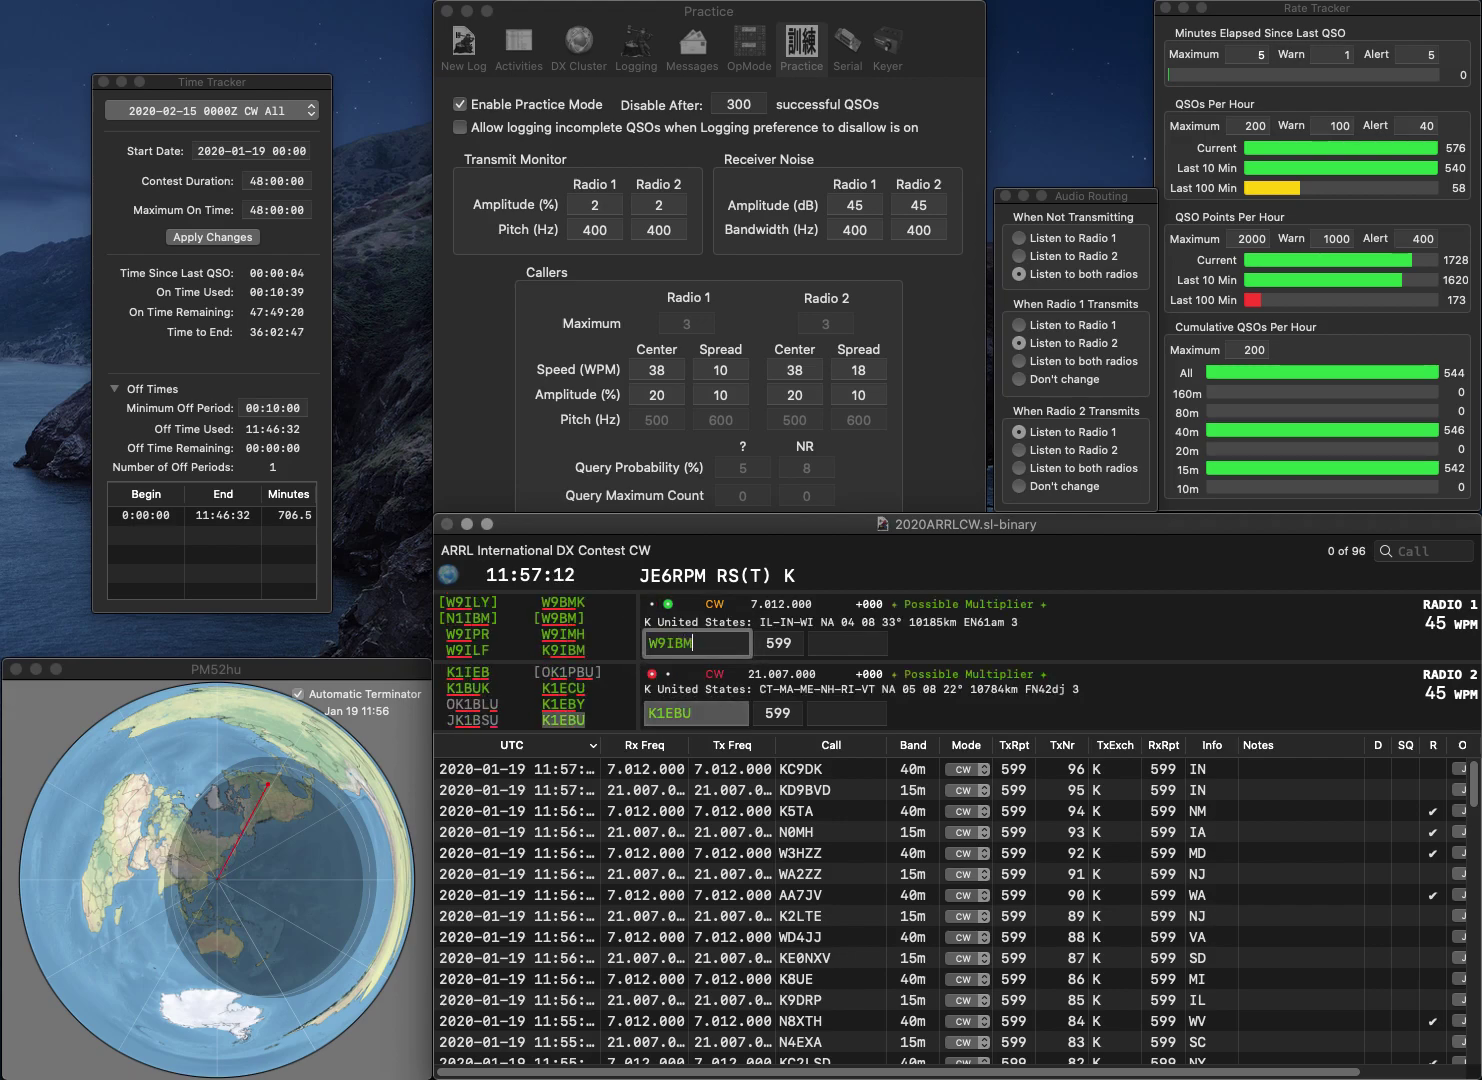
key("Return")
key("Tab")
key("Left")
key("Delete")
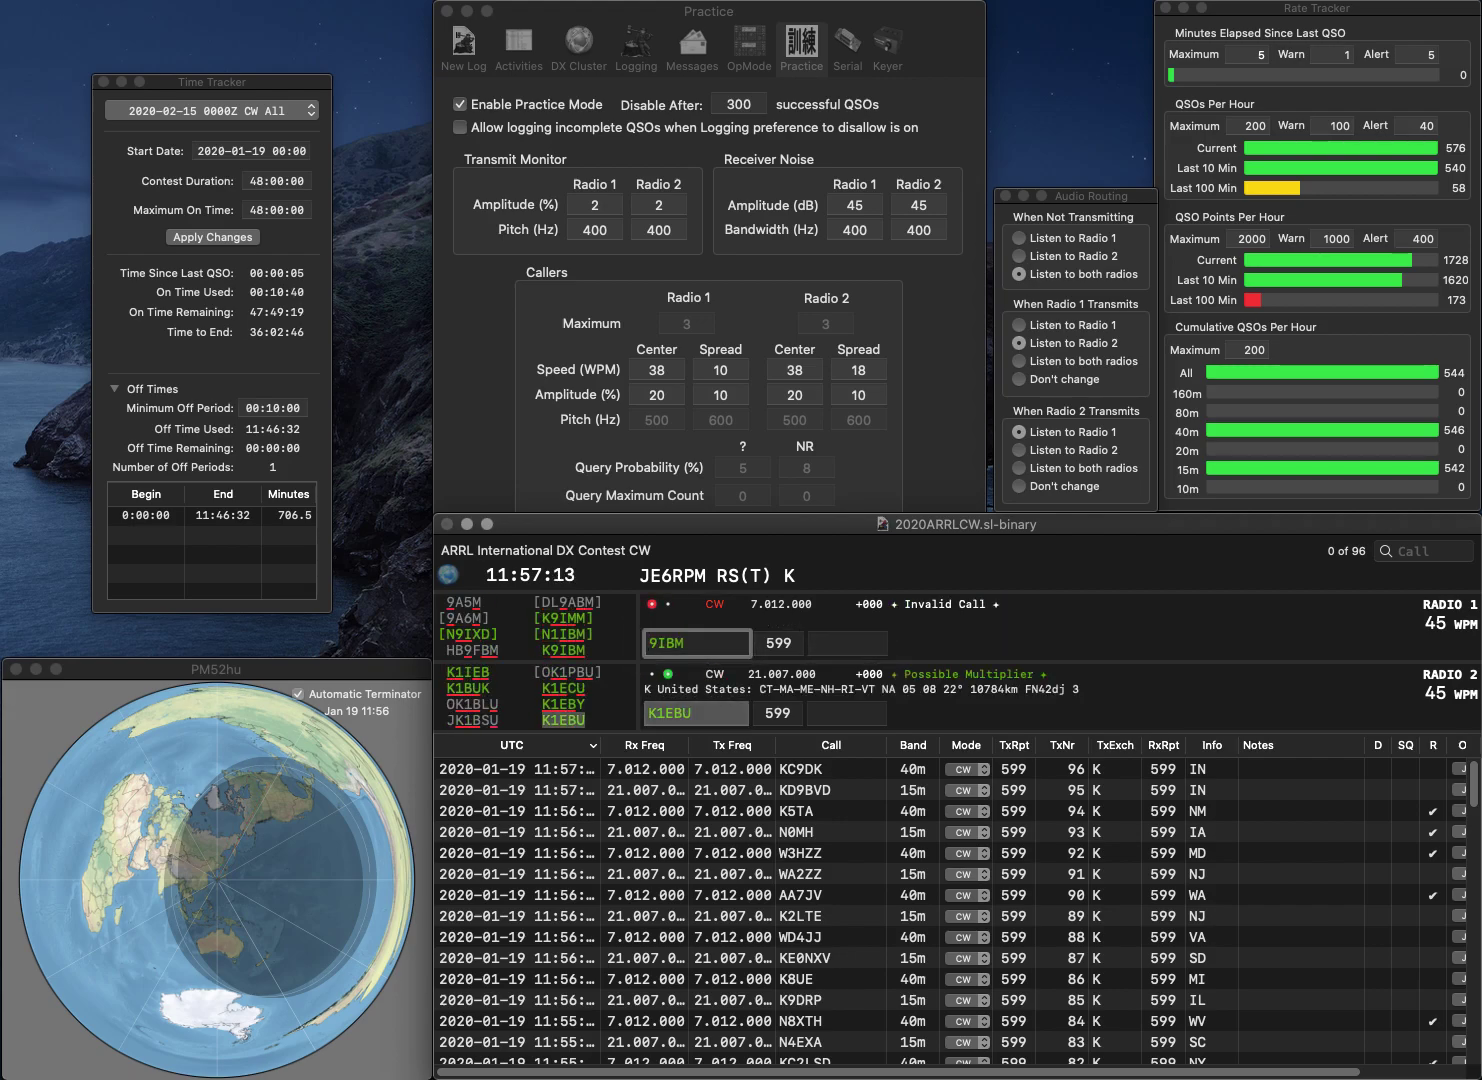
type("K")
key("Return")
type("CT")
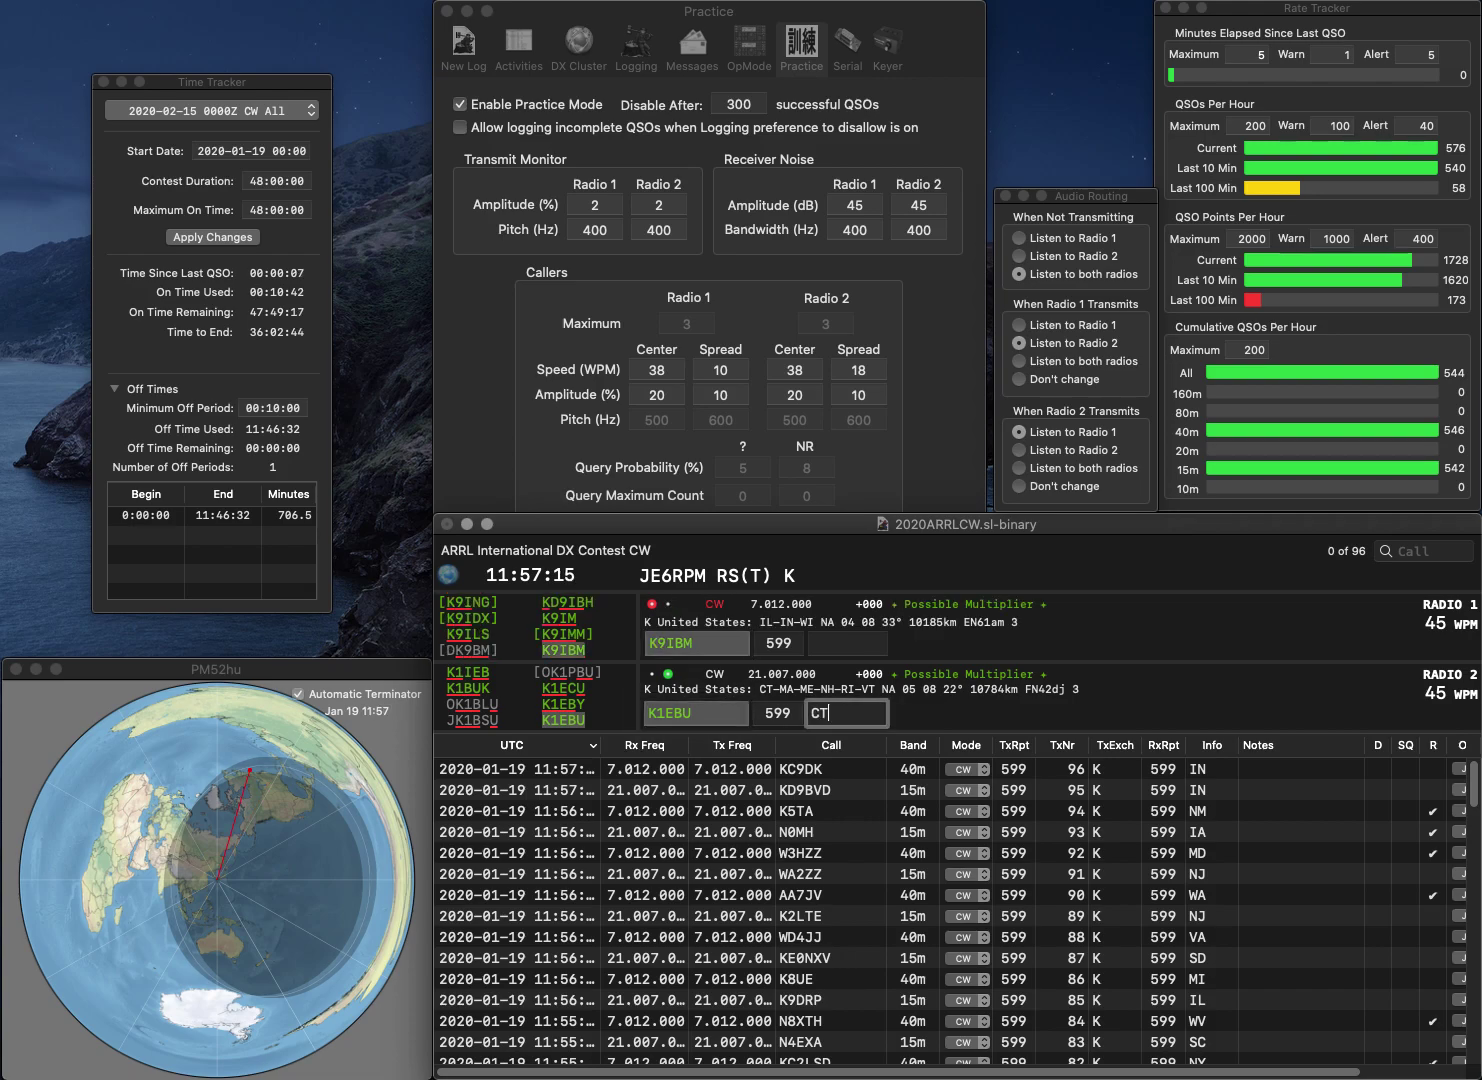
key("Return")
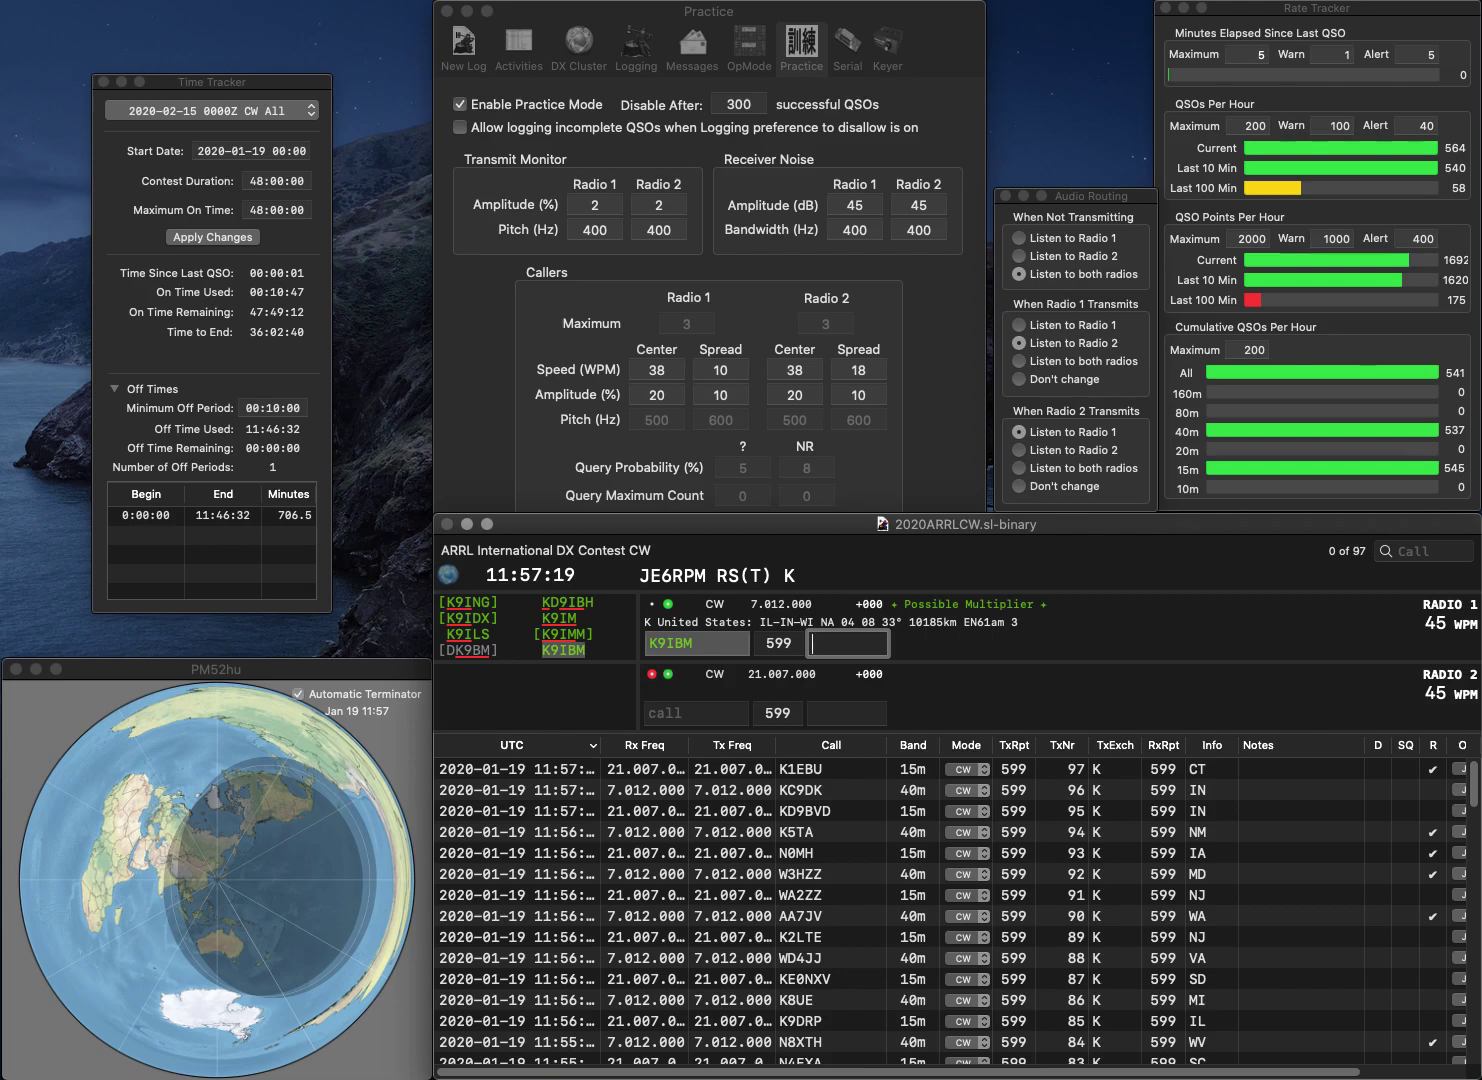
type("WI")
key("Return")
type("KB0JIT")
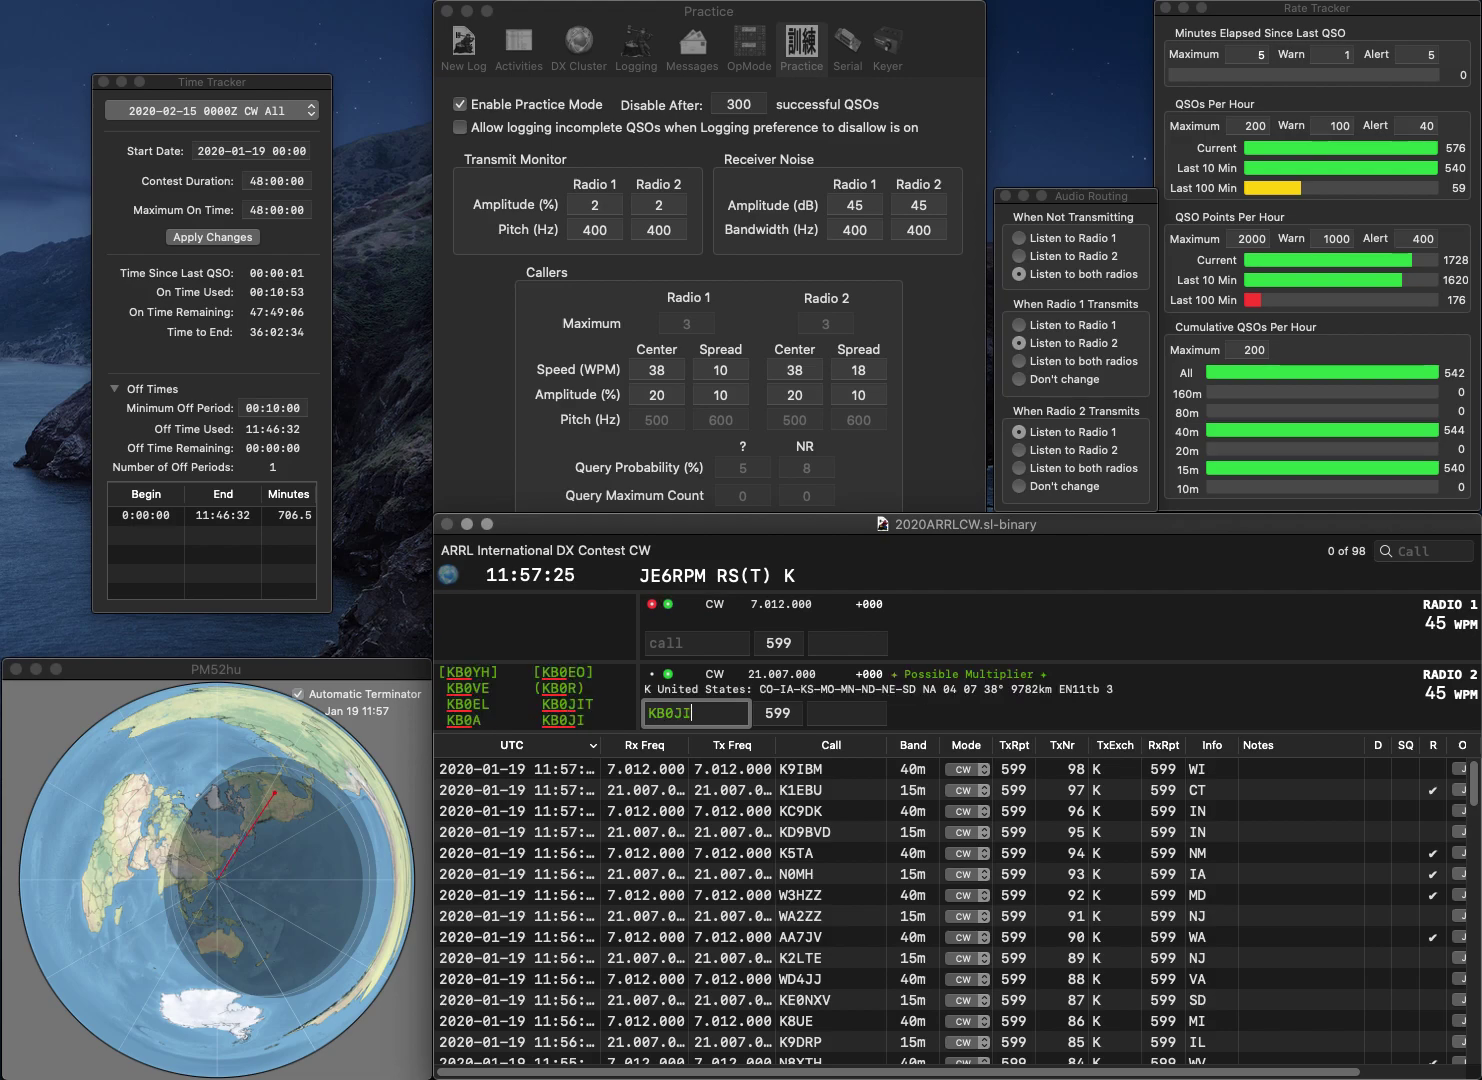
key("Return")
type("WC4")
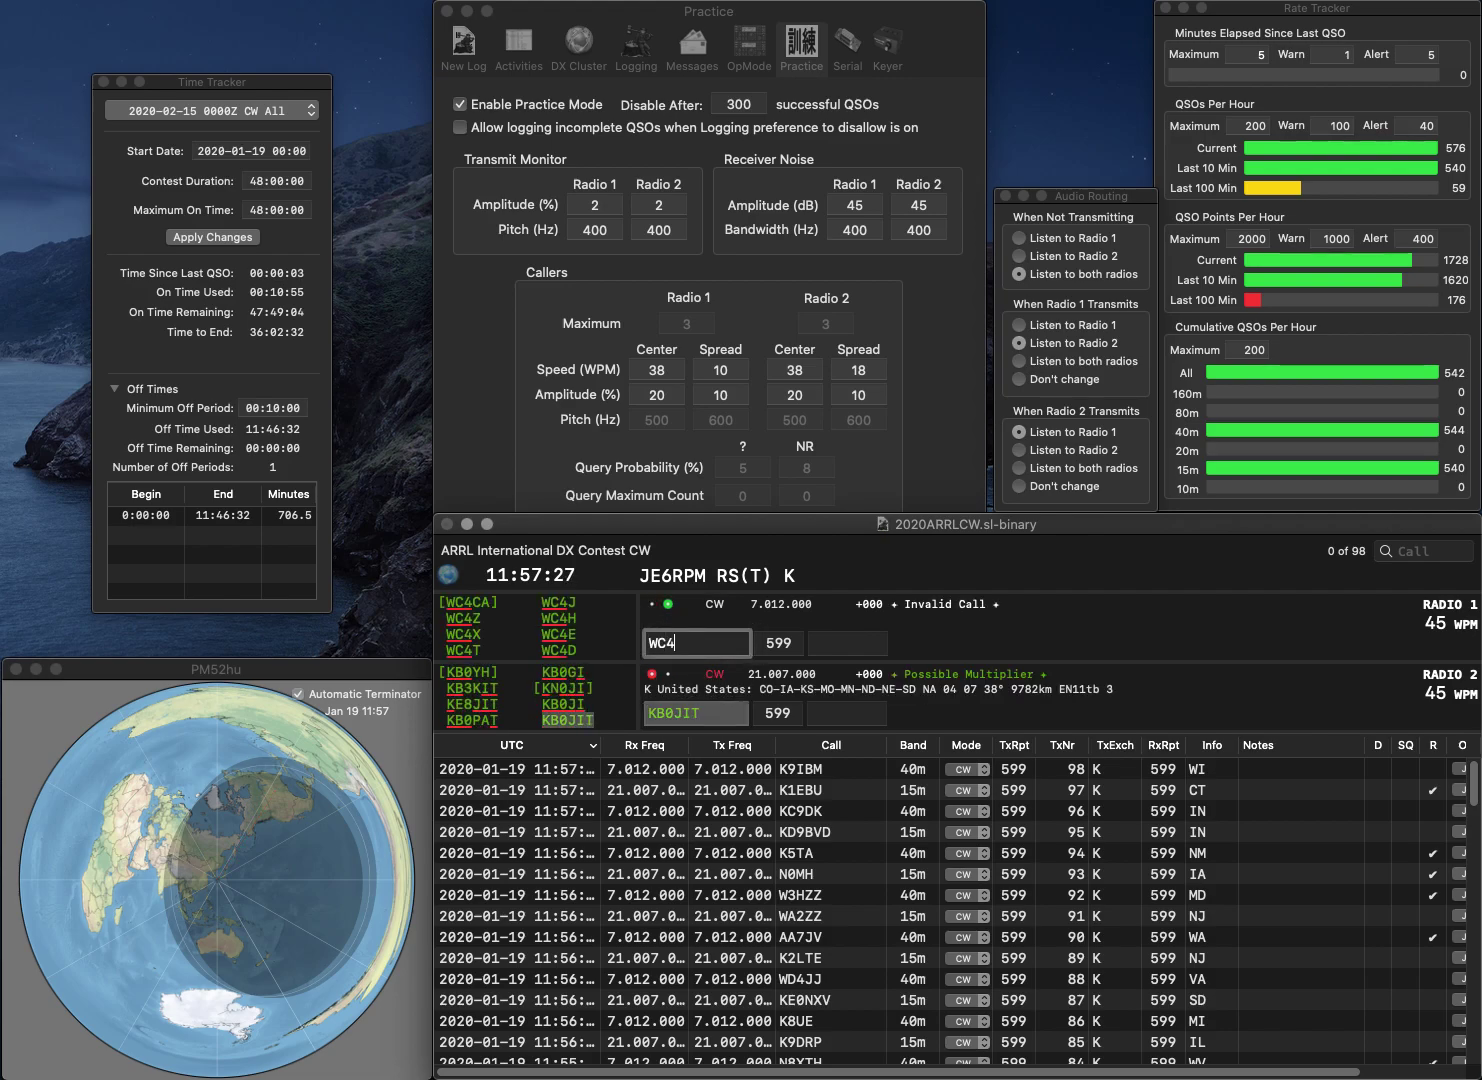
type("D")
key("Return")
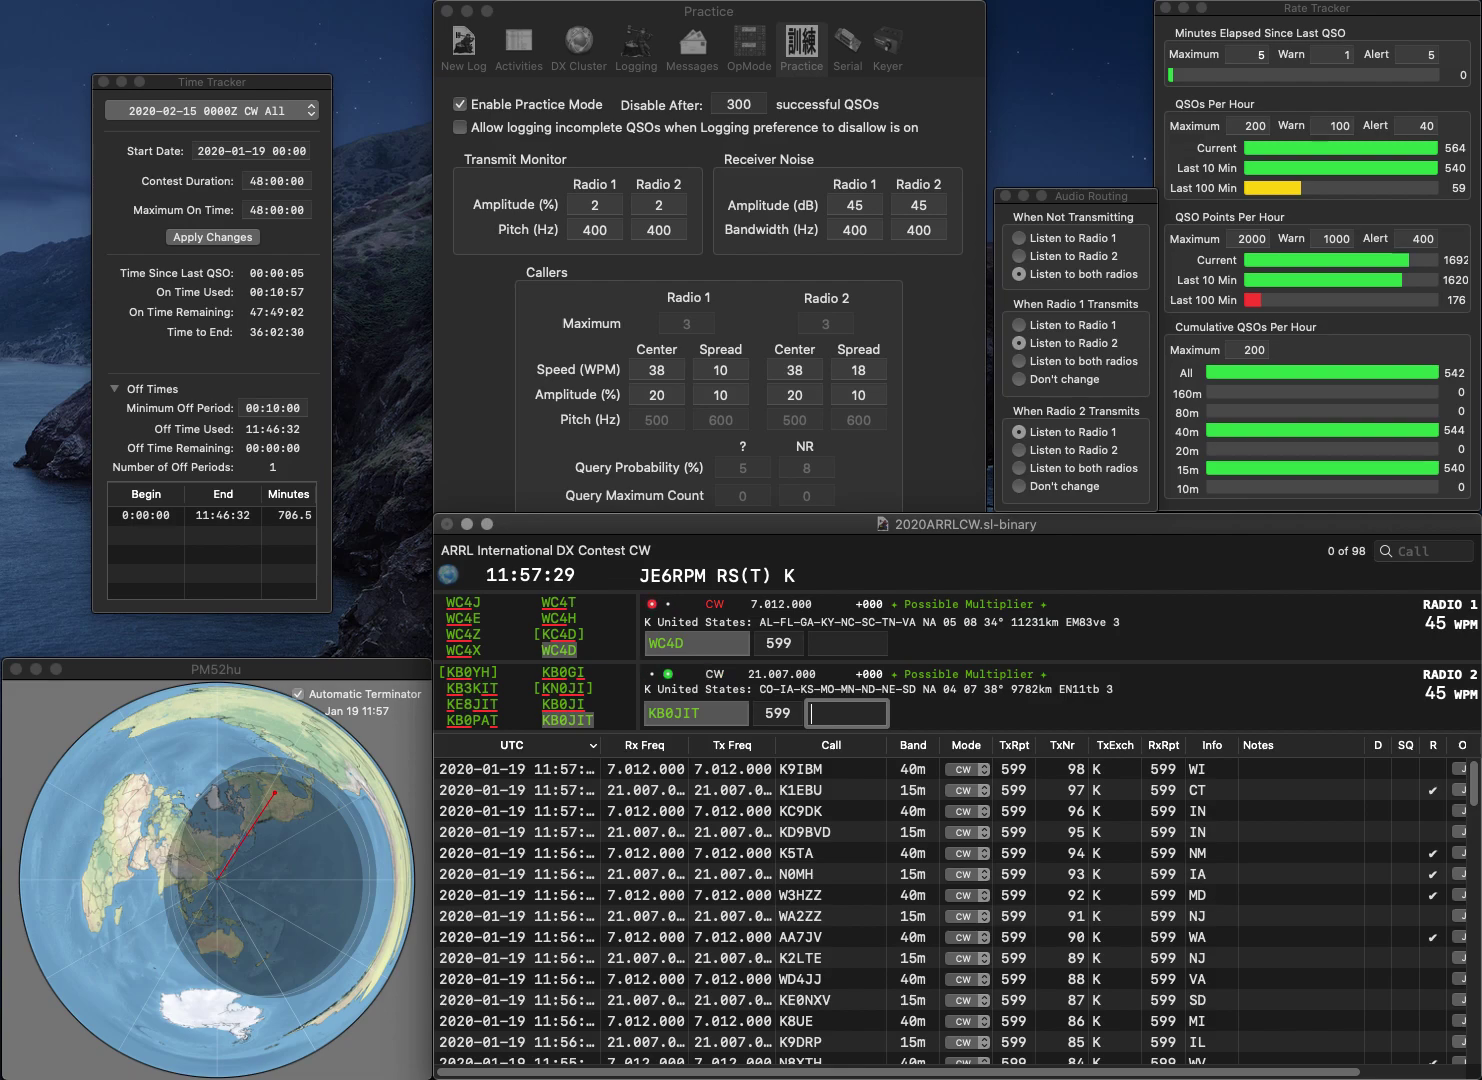
type("MO")
key("Return")
- Log WC4D on Radio 1 with exchange KY, and answer caller K9PPY on Radio 2
type("KY")
key("Return")
type("K")
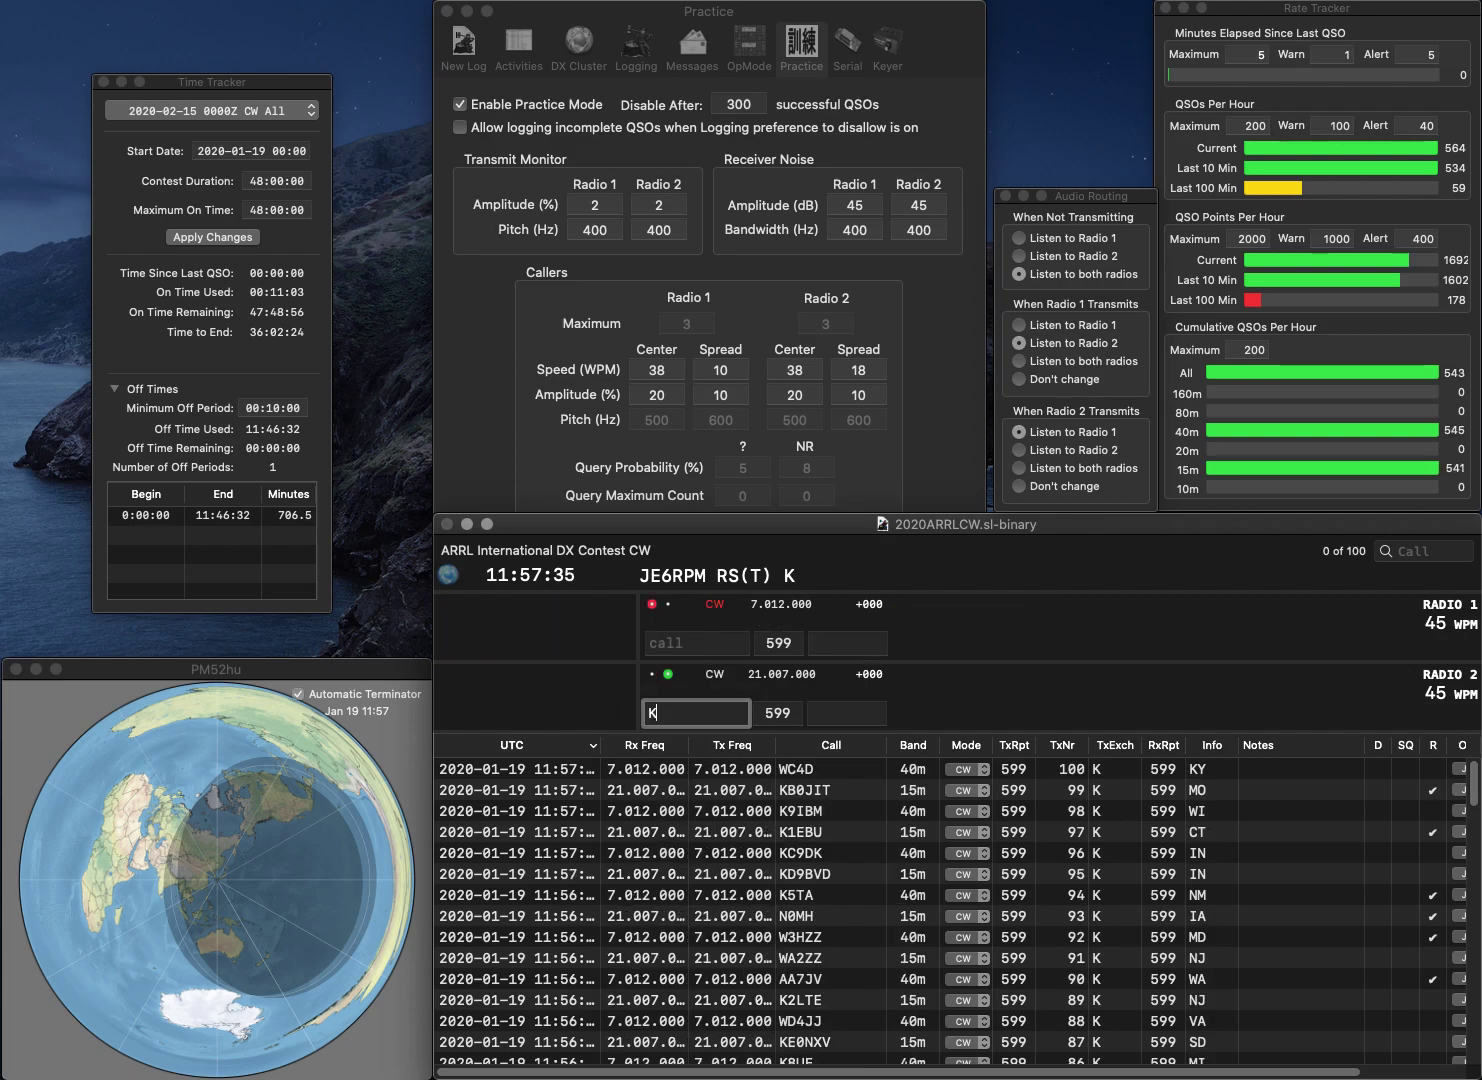
type("9PPY")
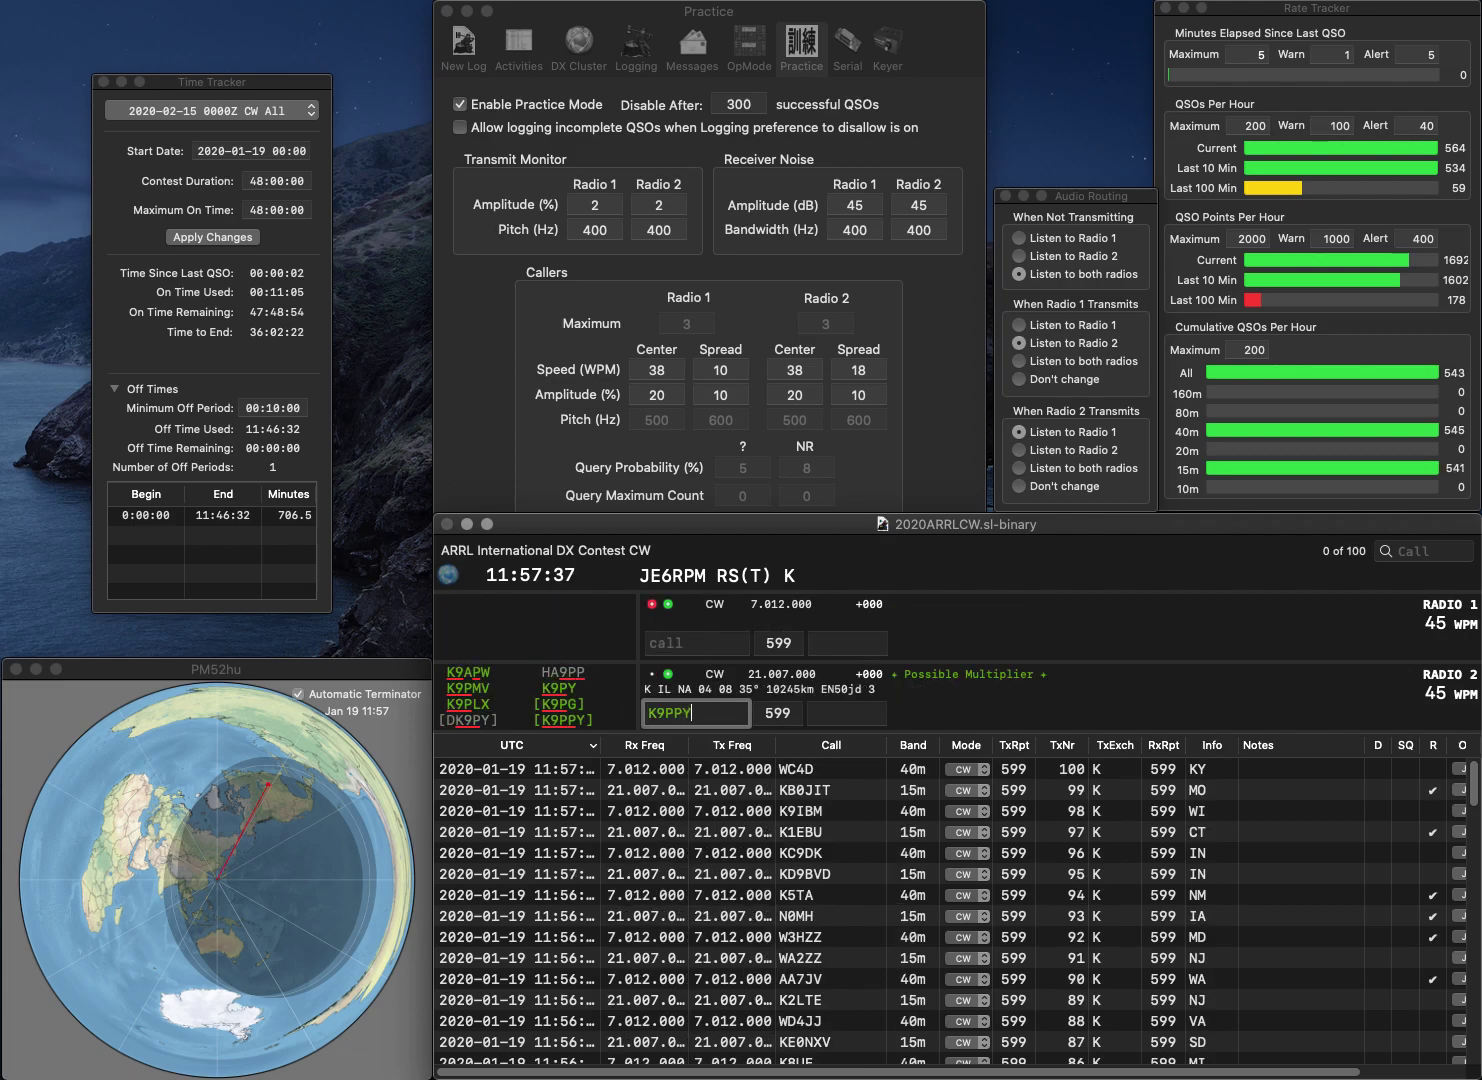
key("Return")
type("K3HW")
key("Return")
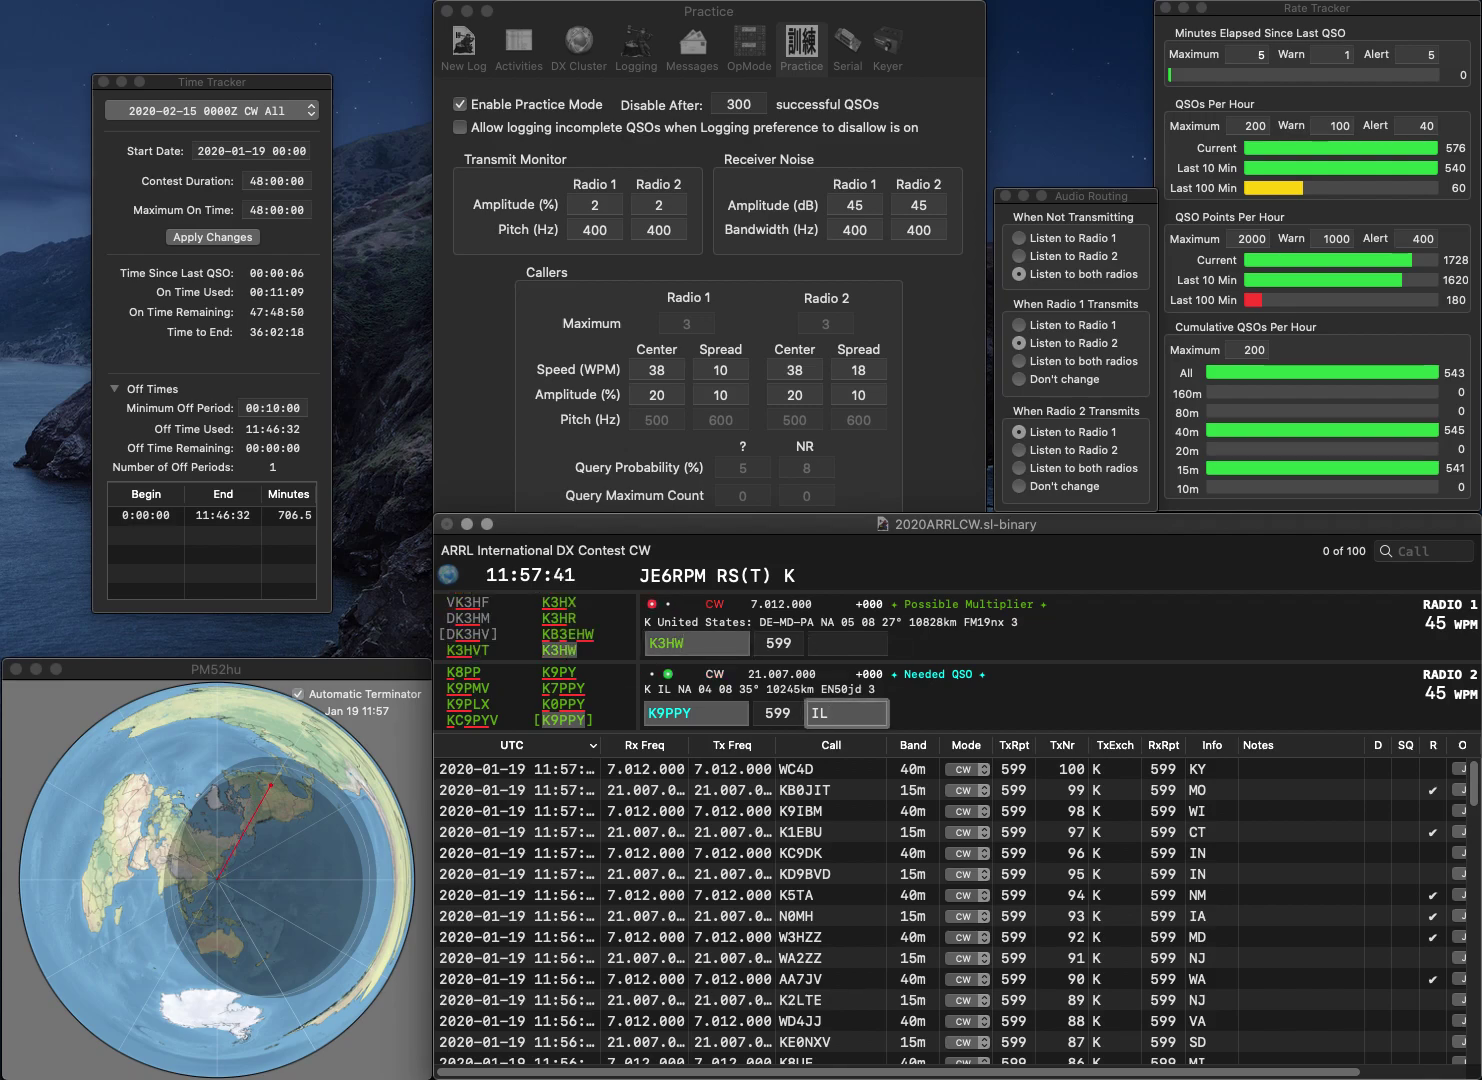
key("Return")
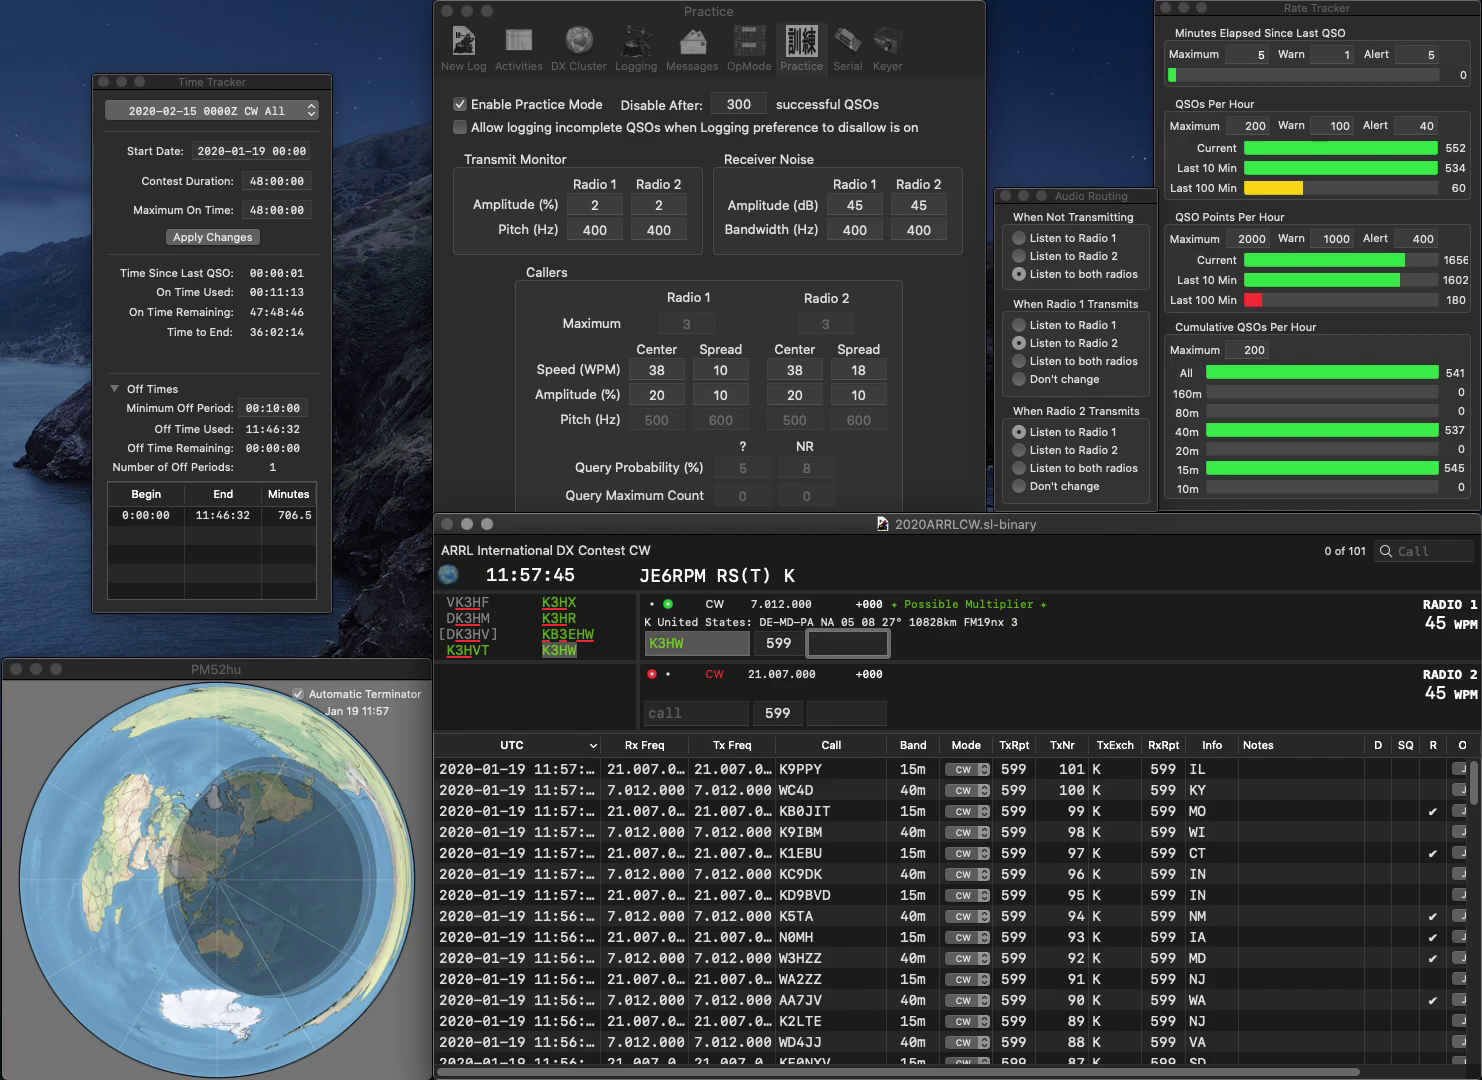
- Log K3HW on Radio 1 with exchange MD, and answer caller KE4REJ on Radio 2
key("Return")
type("KE")
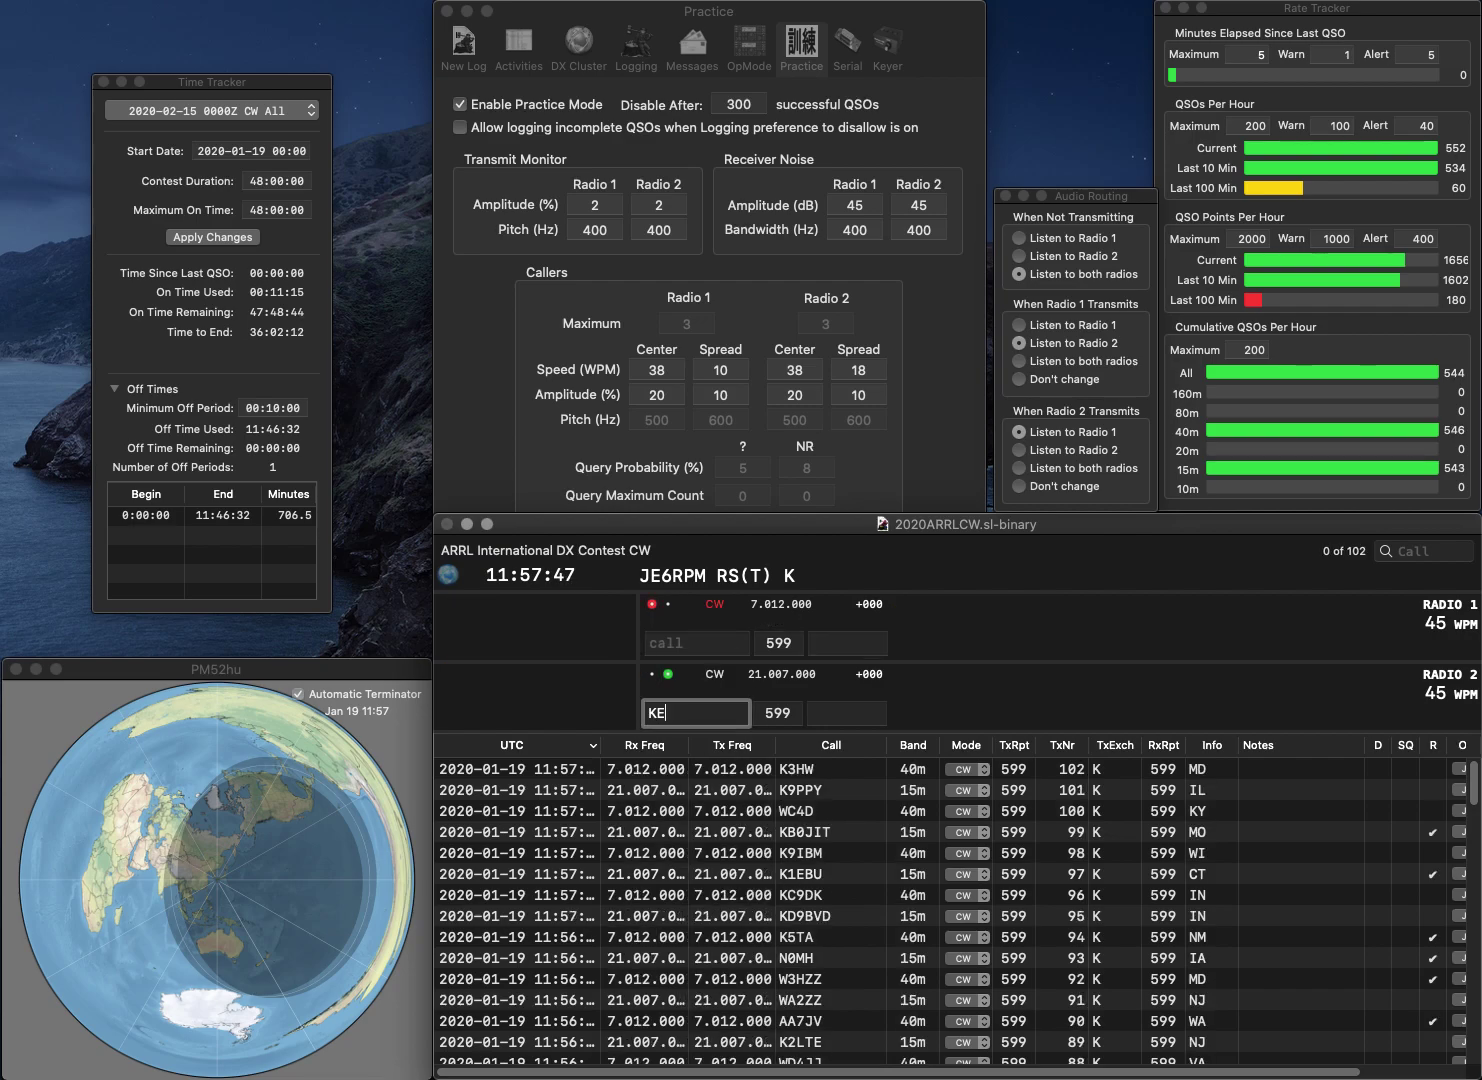
type("4REJ")
key("Return")
- Answer the Radio 1 caller as K0VX, and log KE4REJ on Radio 2 with exchange VA
type("K0VX")
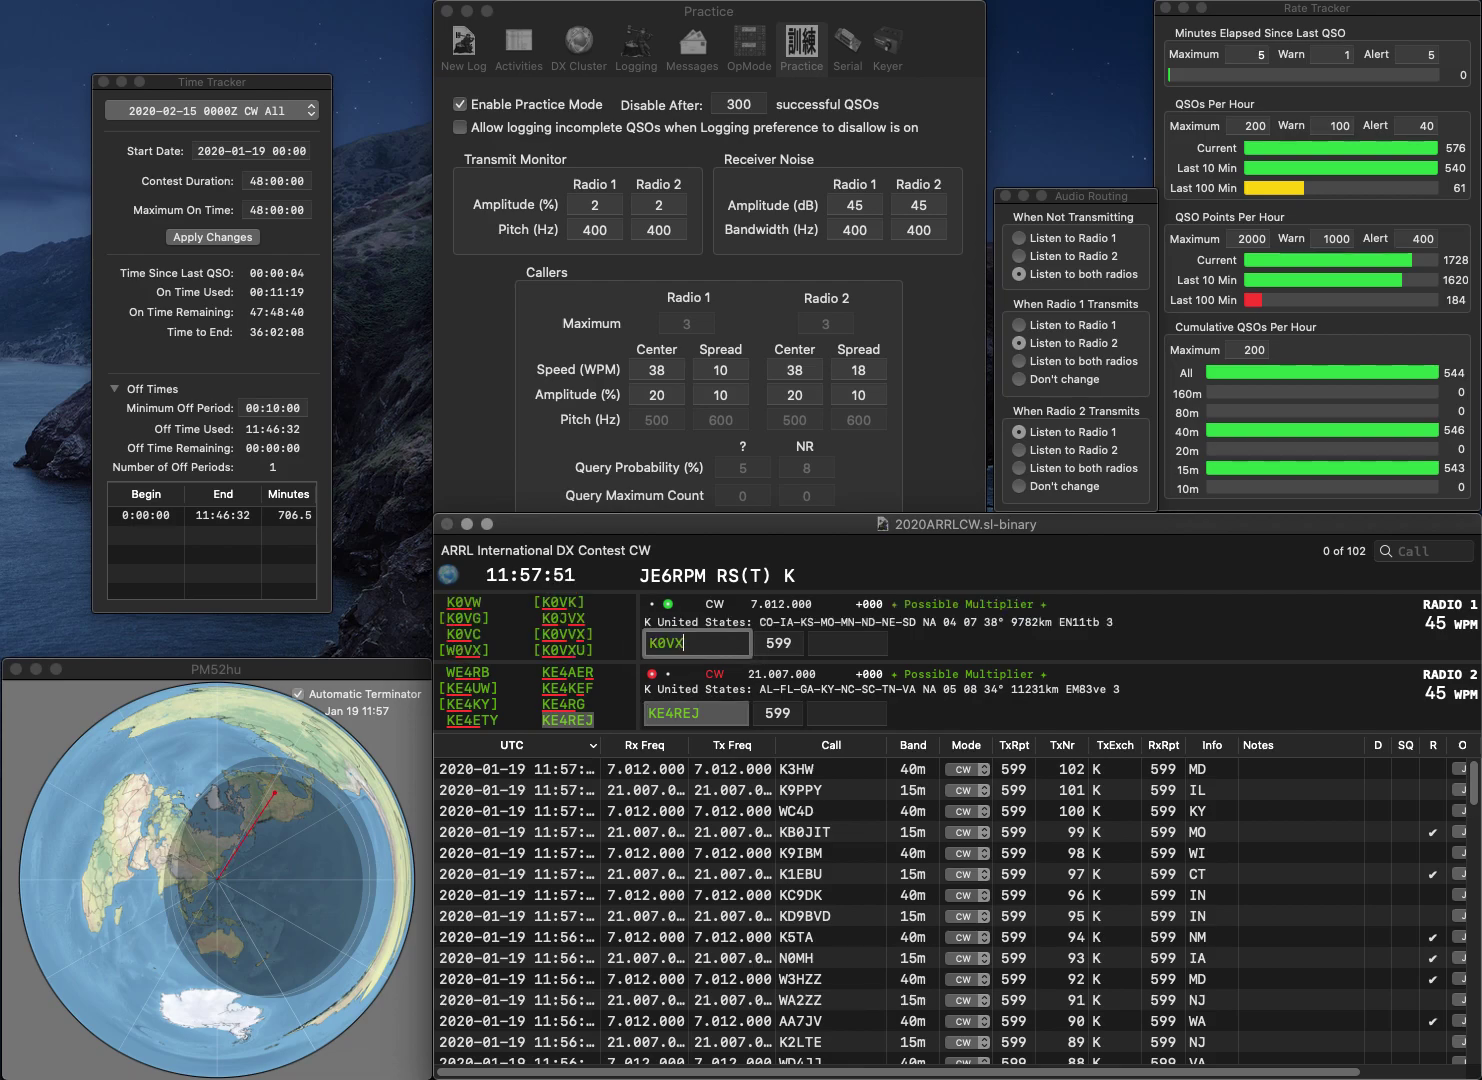
key("Return")
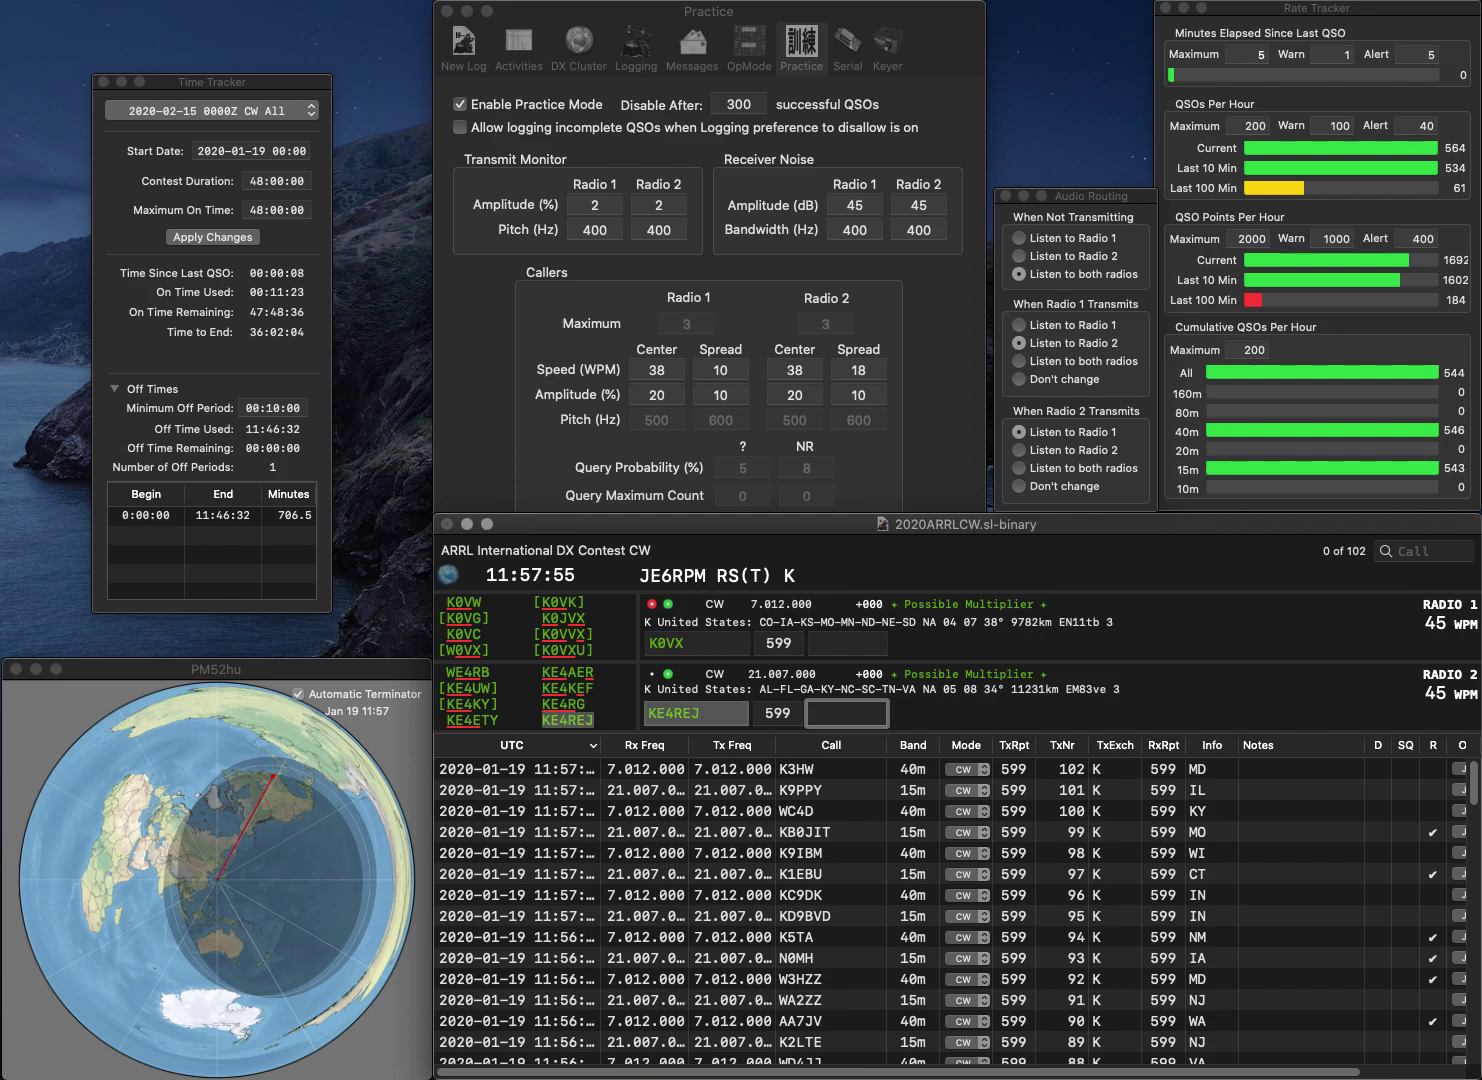
type("VA")
key("Return")
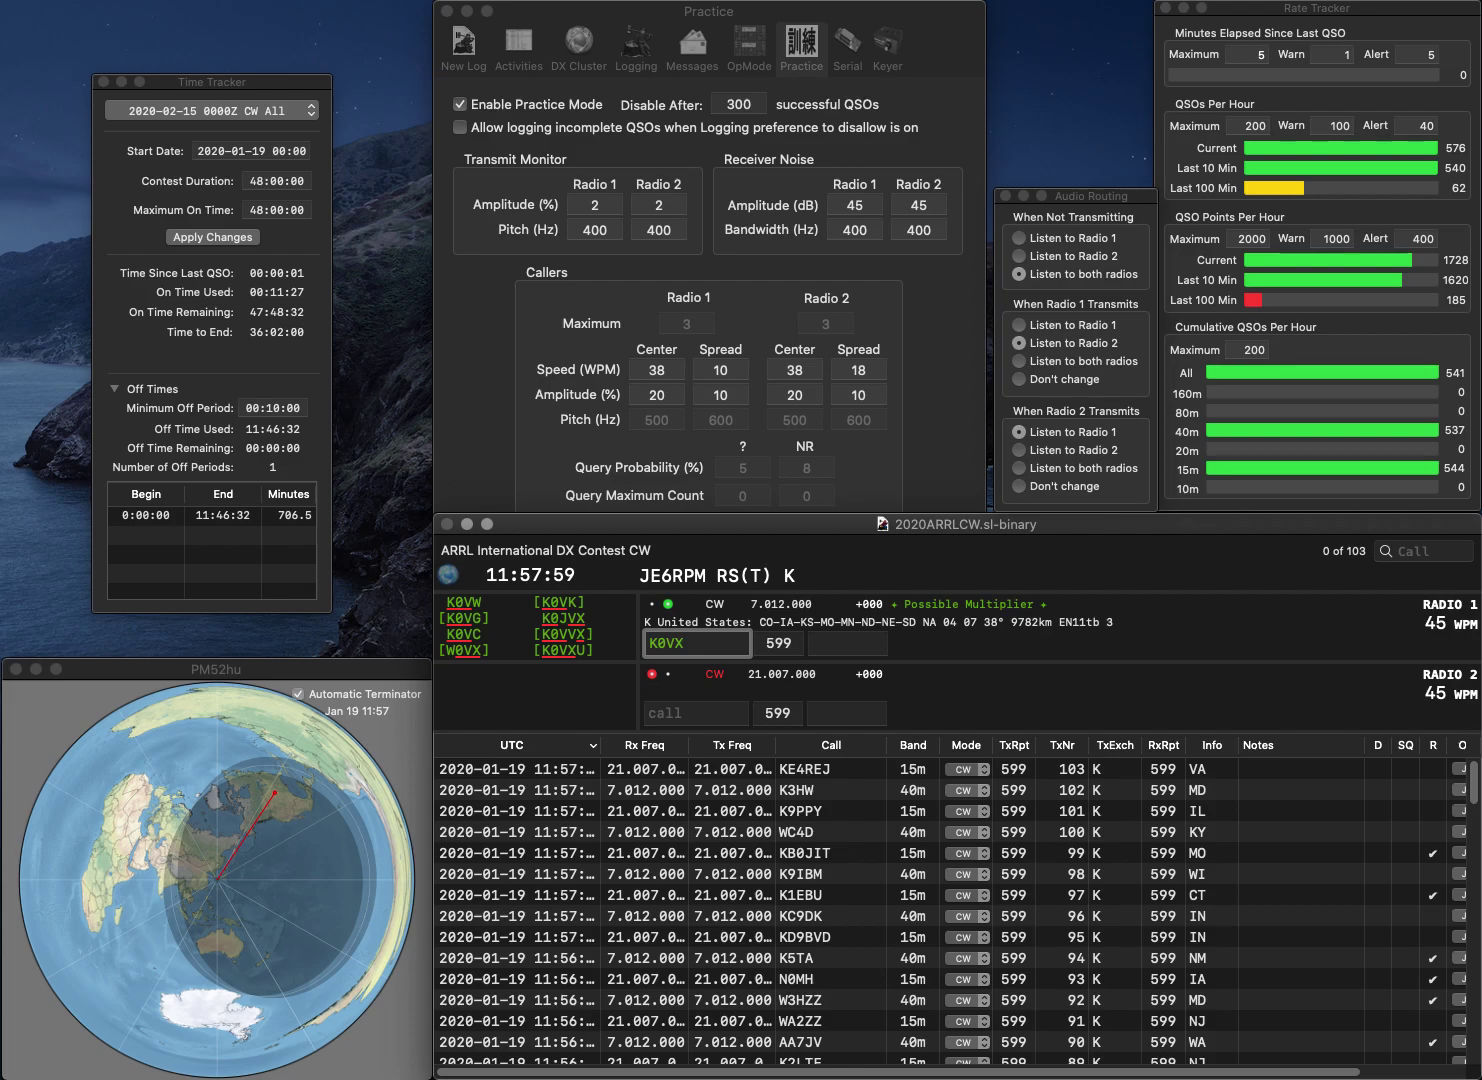
- Correct the Radio 1 call sign to K0HX and answer the caller again
key("BackSpace")
key("BackSpace")
type("HX")
key("Return")
type("K2")
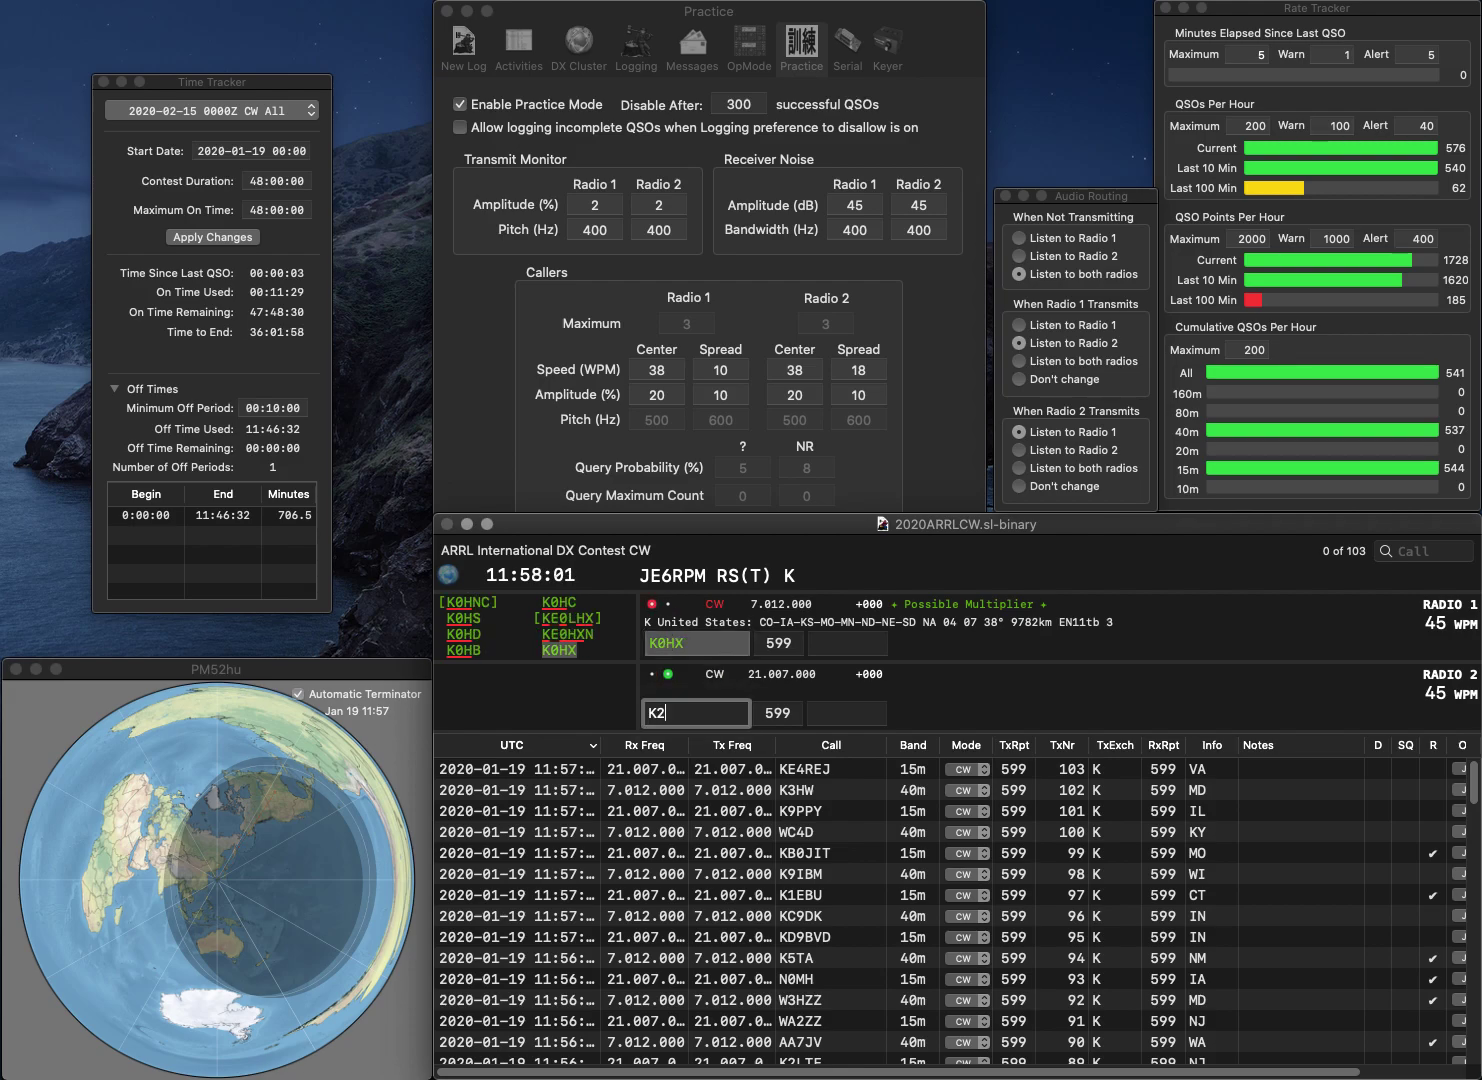
type("OAK")
key("Return")
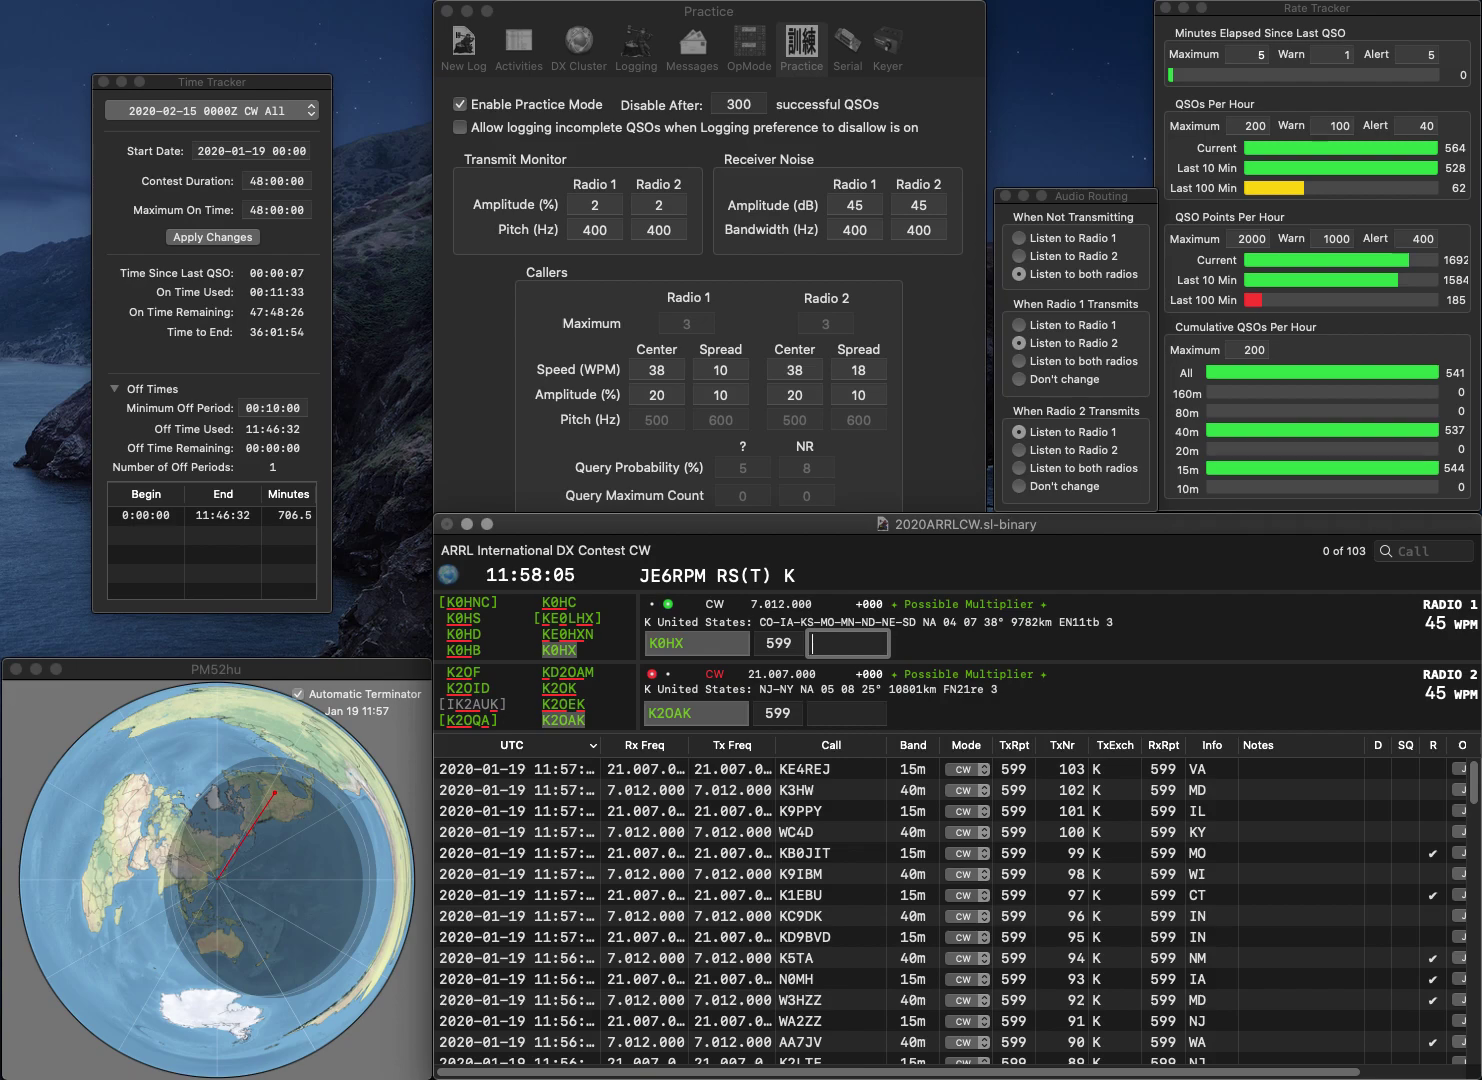
type("CO")
key("Return")
type("NJ")
key("Return")
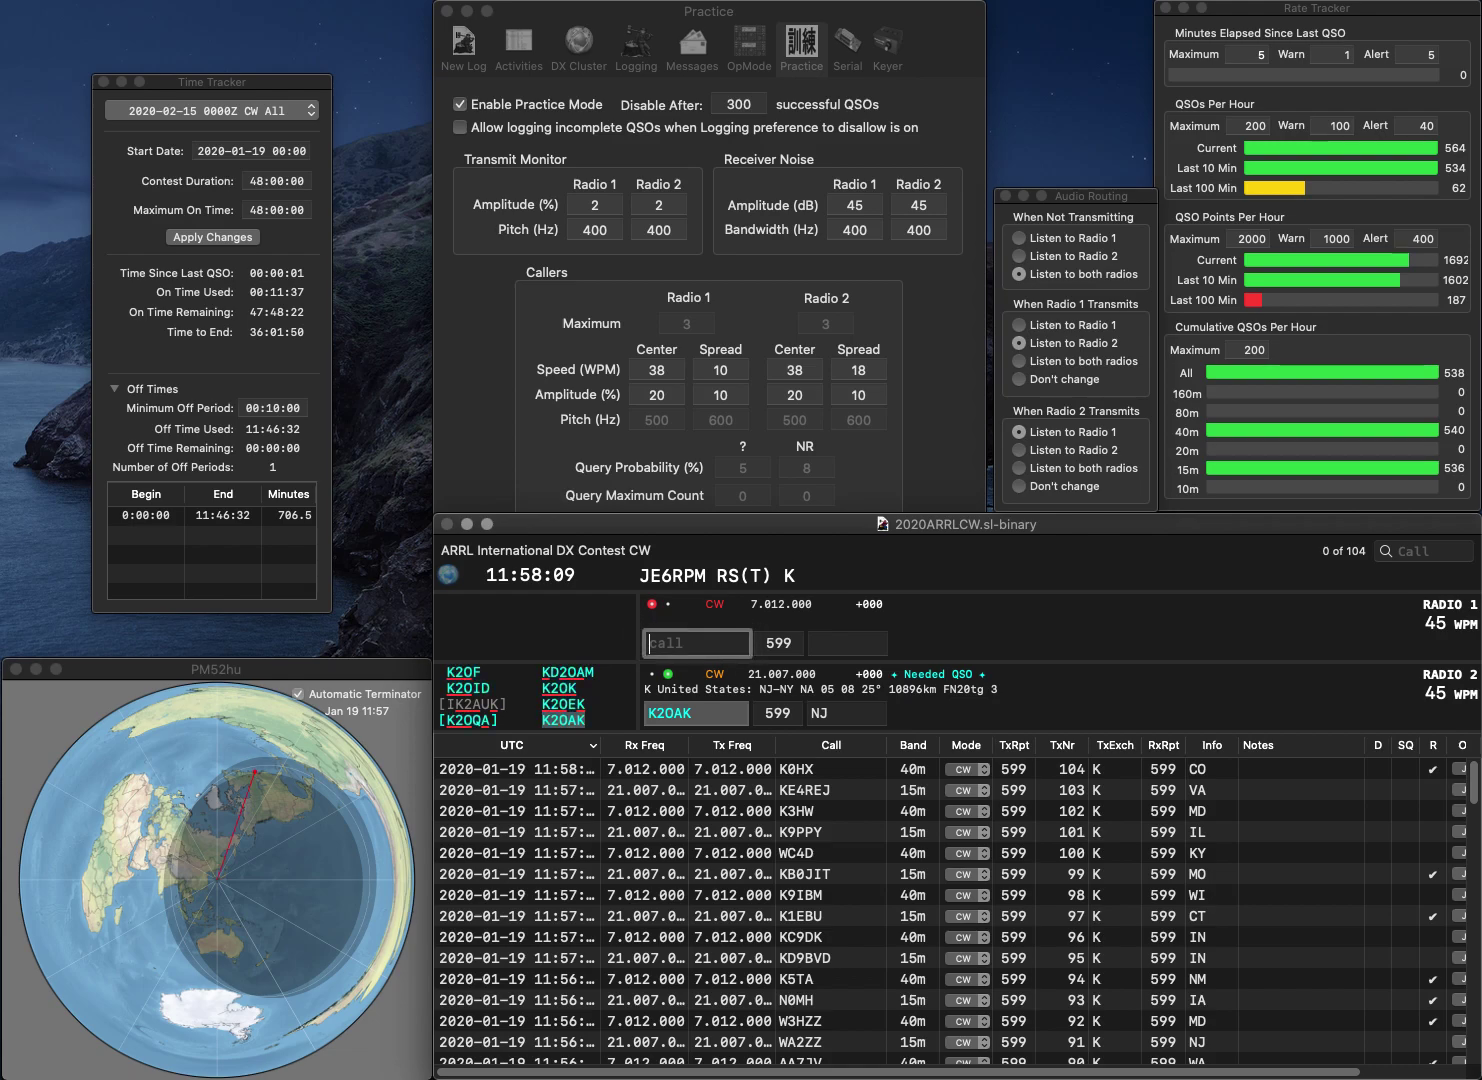
type("W1GQ")
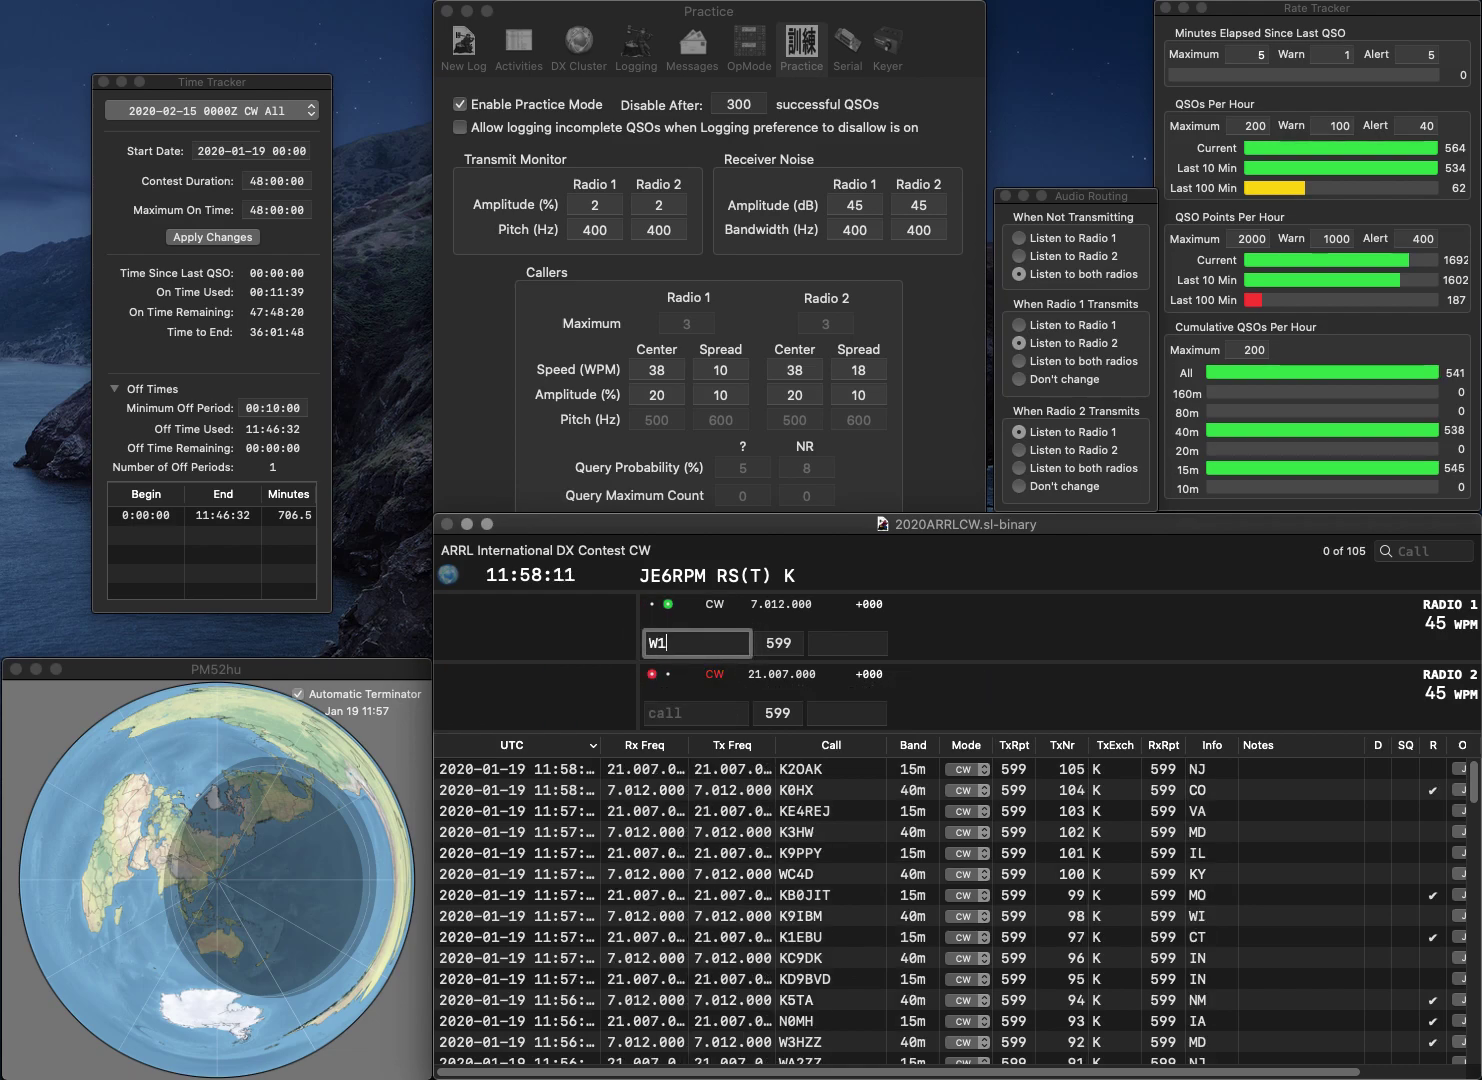
key("Return")
type("WI4T")
key("Return")
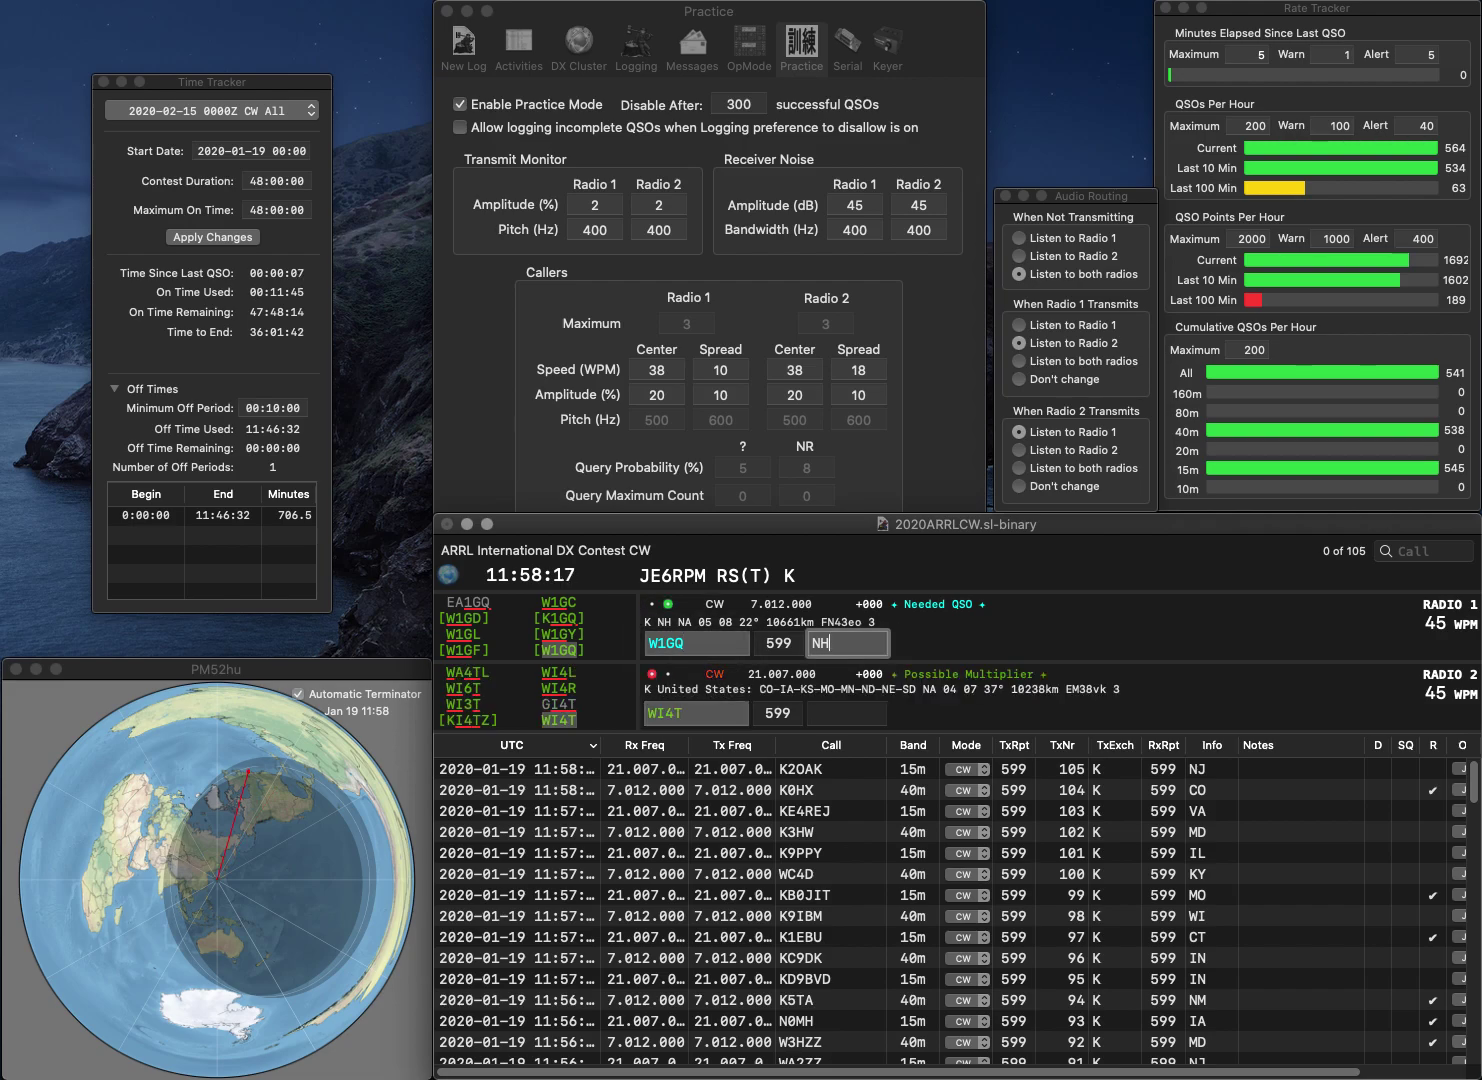
key("Return")
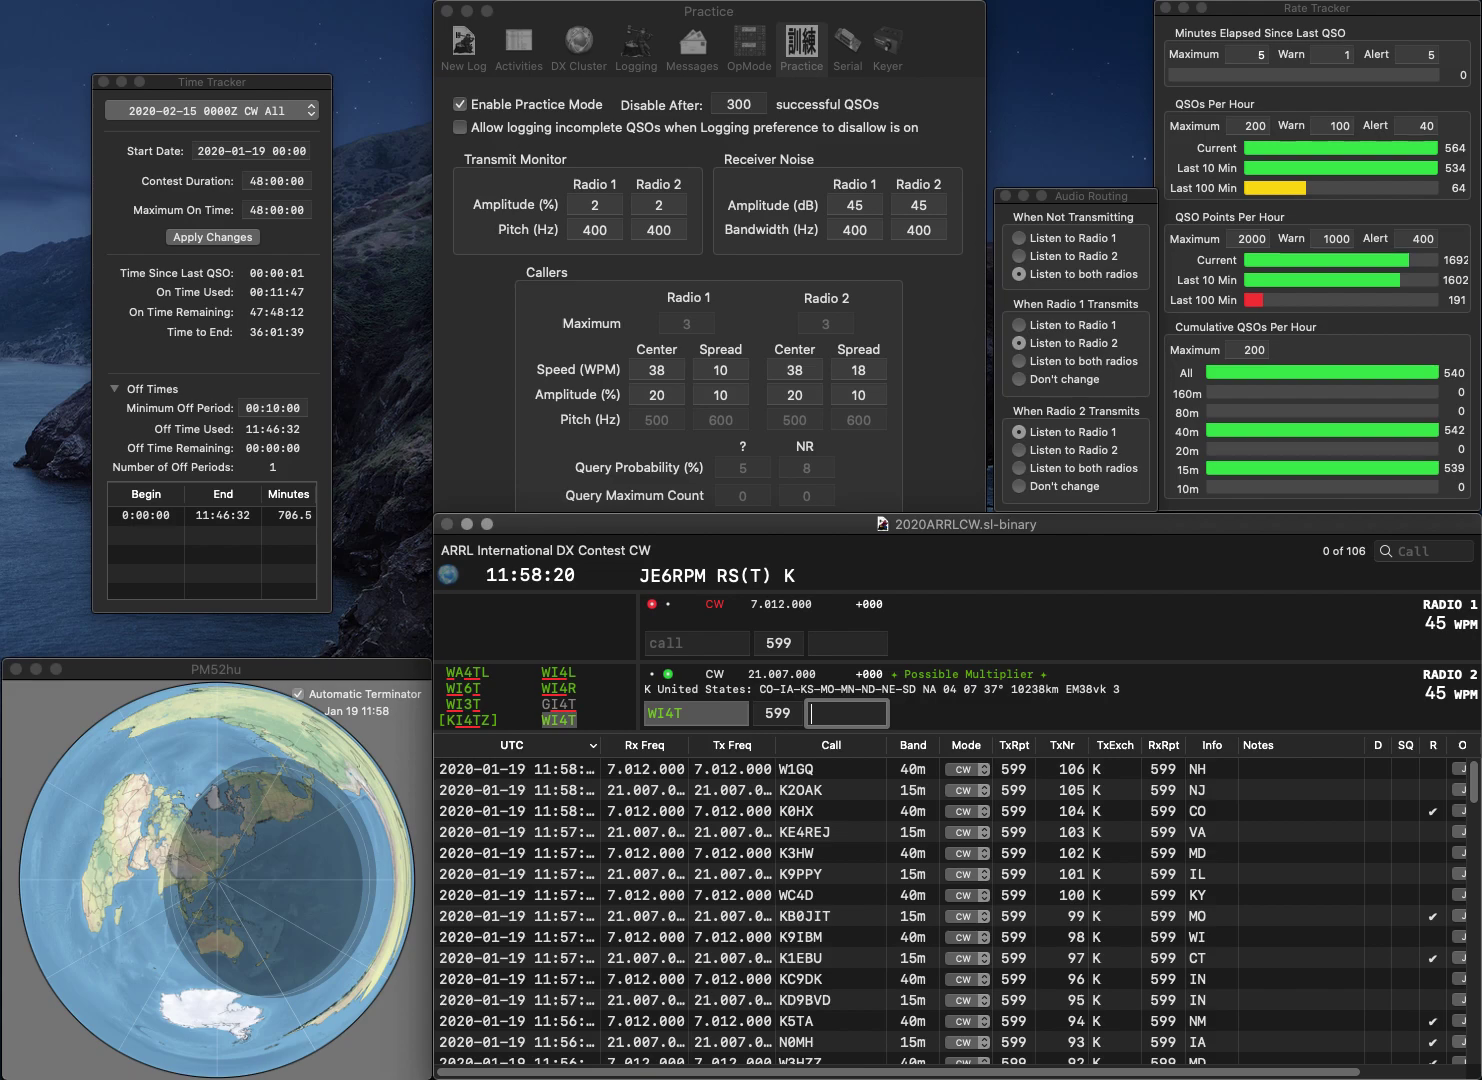
- Correct the Radio 2 call sign to WI3T and answer the caller again
key("space")
key("BackSpace")
key("BackSpace")
type("3T")
key("Return")
type("N")
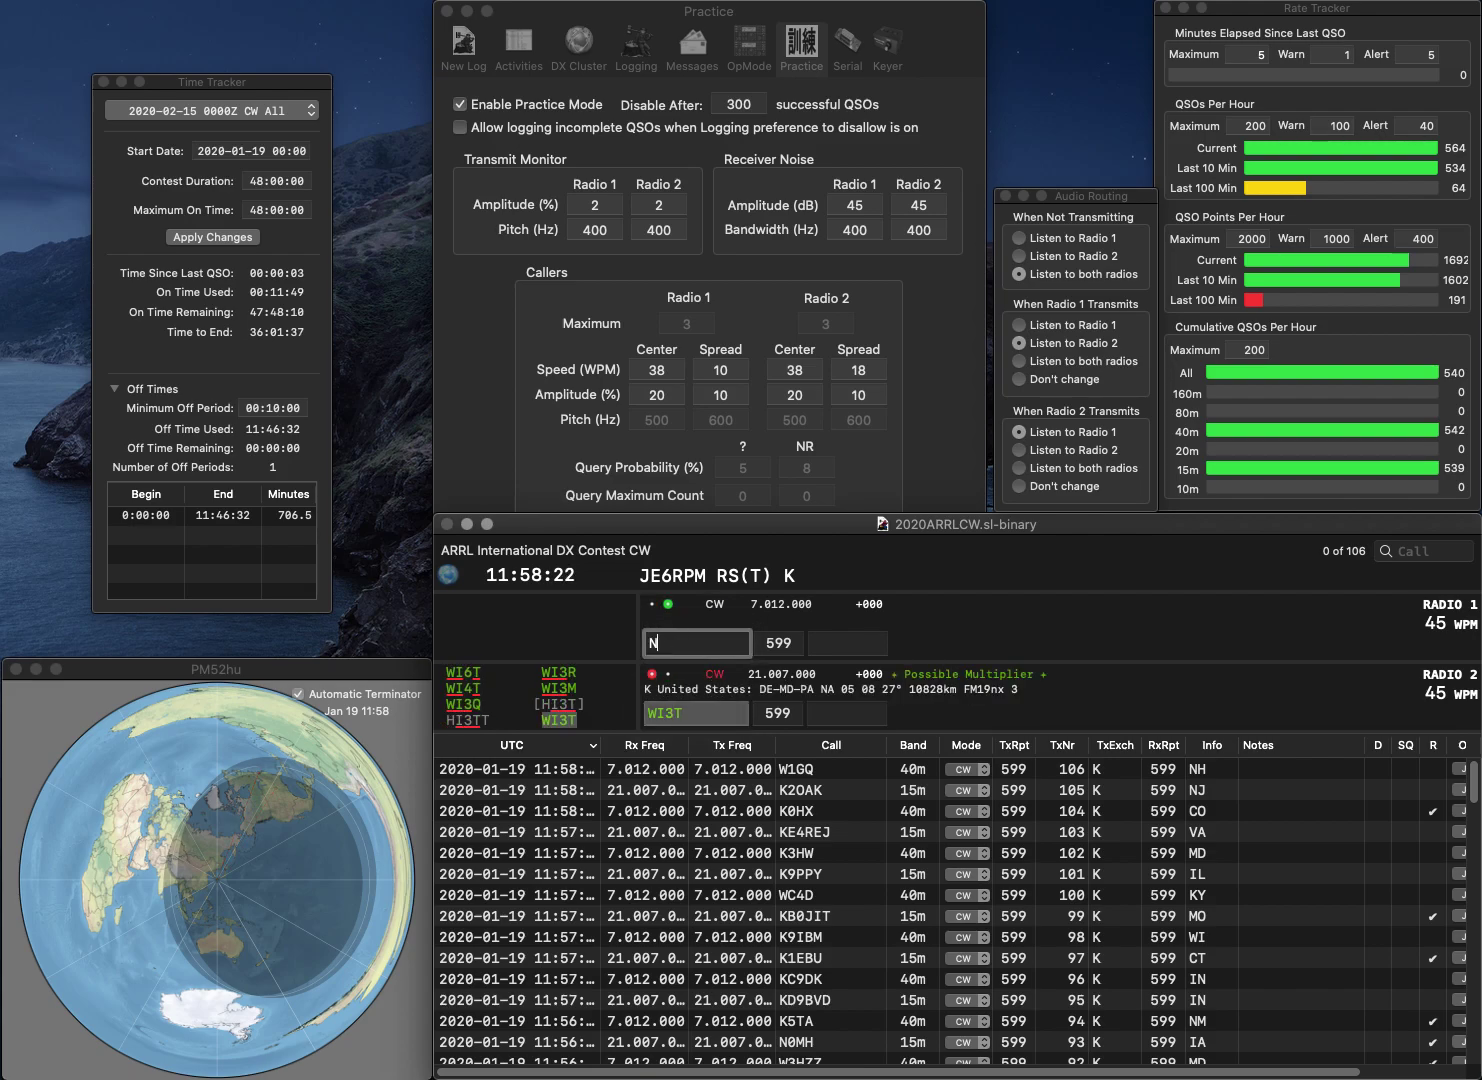
type("I6W")
key("Return")
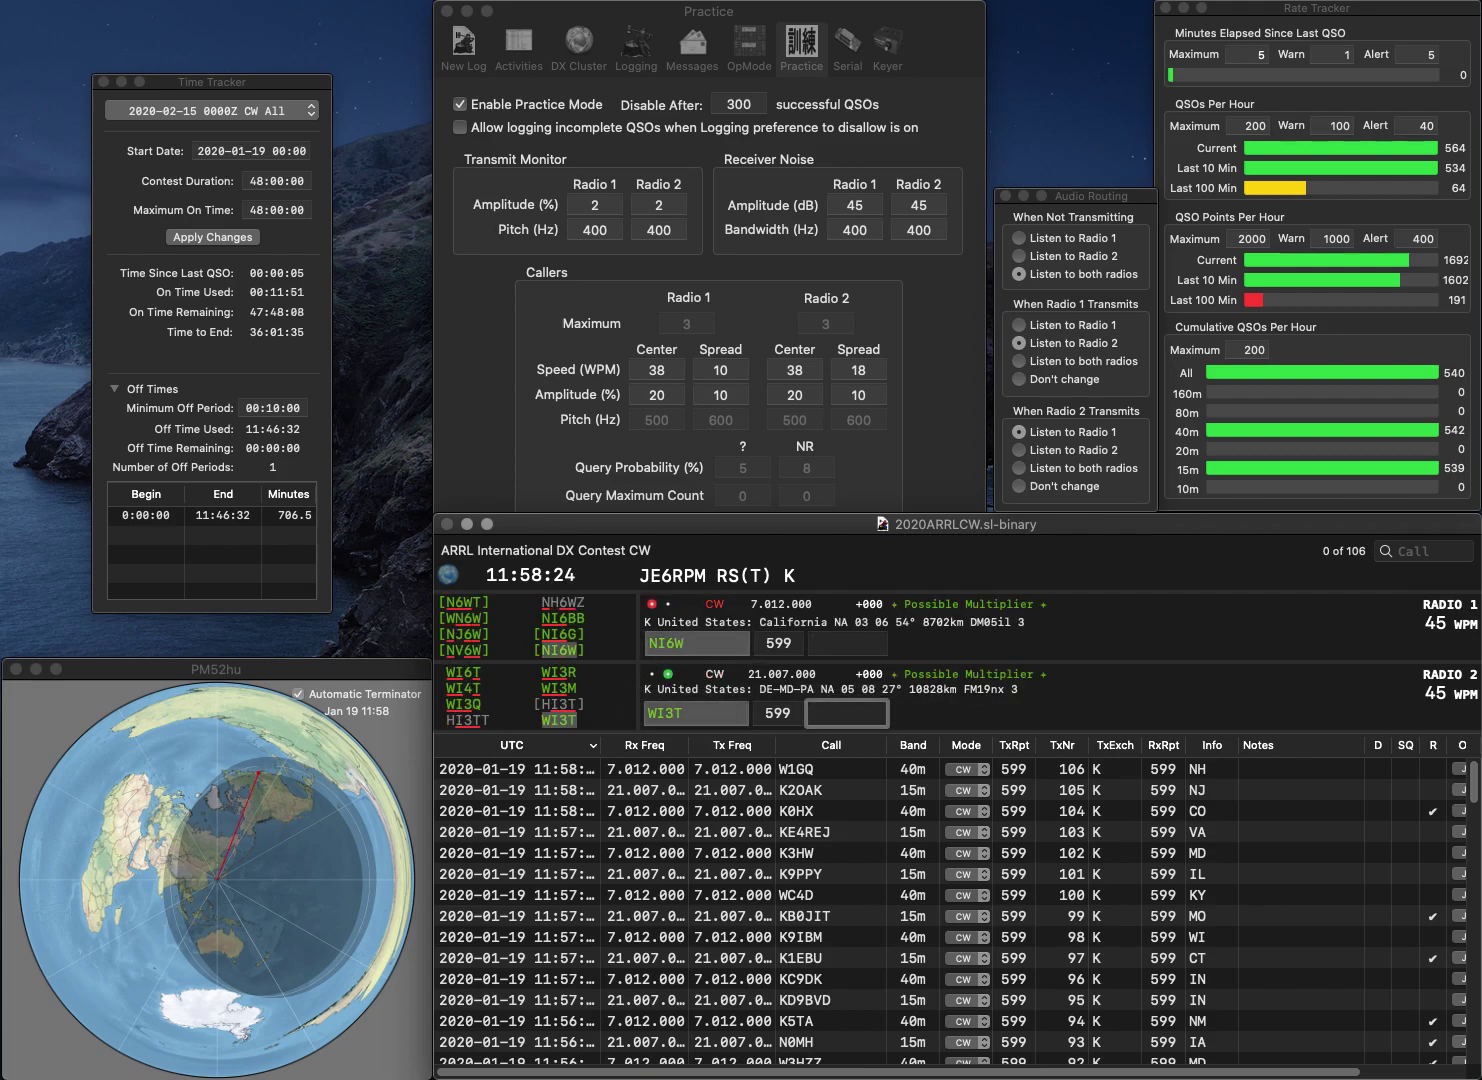
type("PA")
key("Return")
type("CA")
key("Return")
type("WB9FBO")
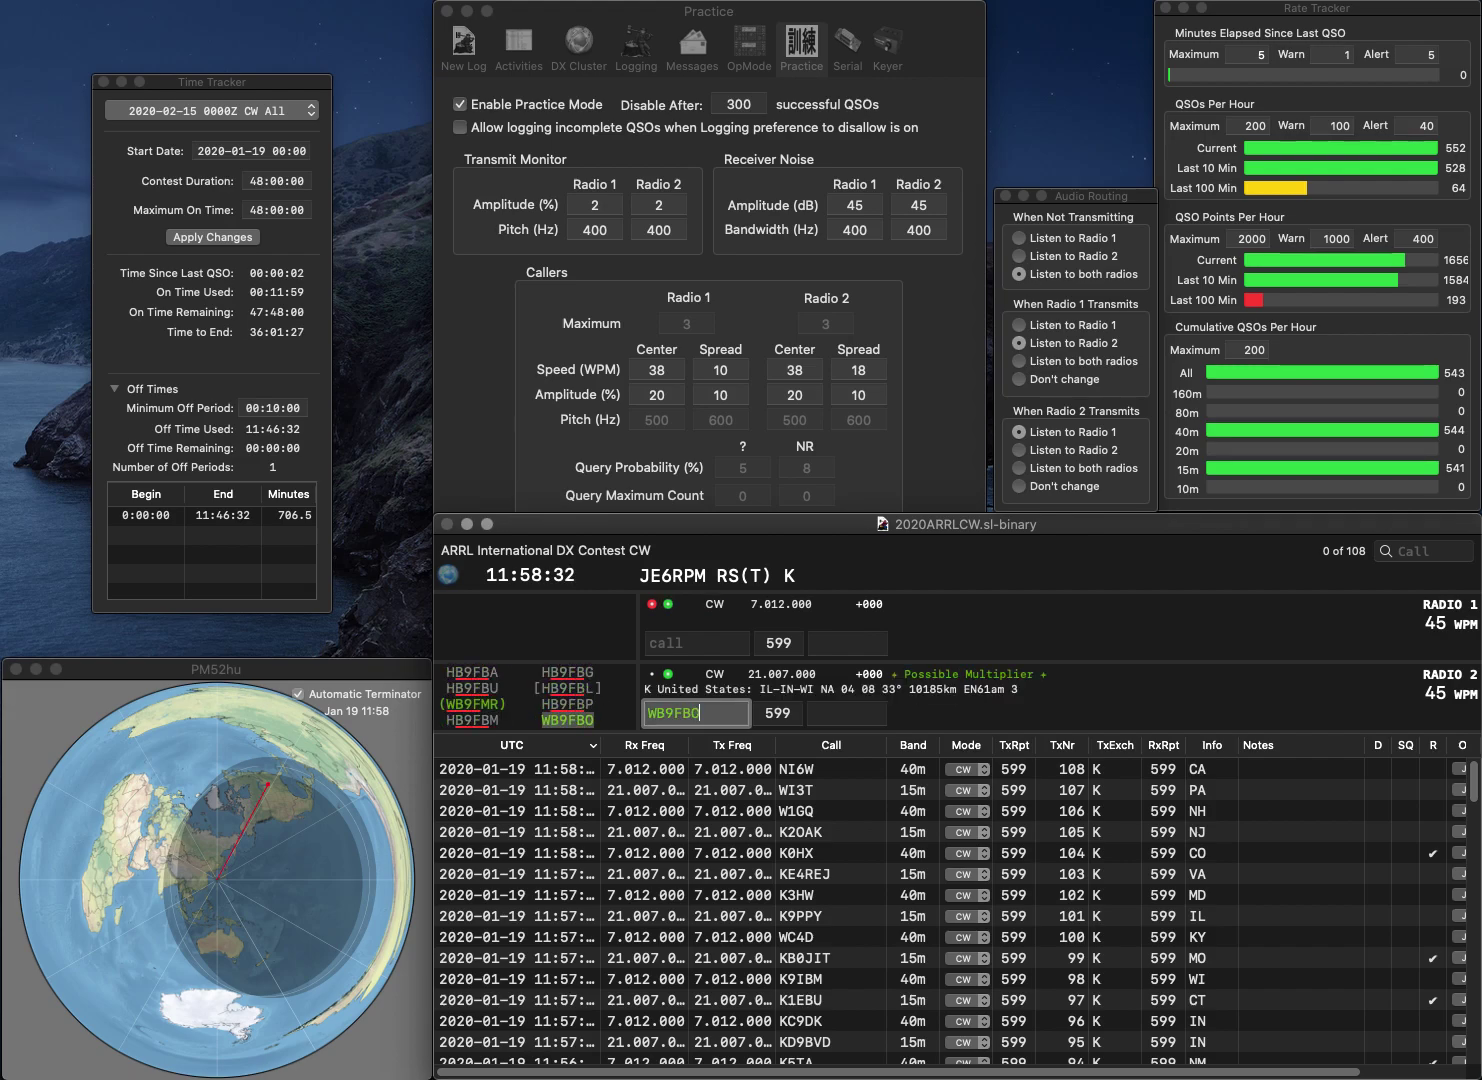
key("Return")
type("KI")
type("OIY")
key("Left")
key("Left")
key("Left")
key("Left")
type("7")
key("Return")
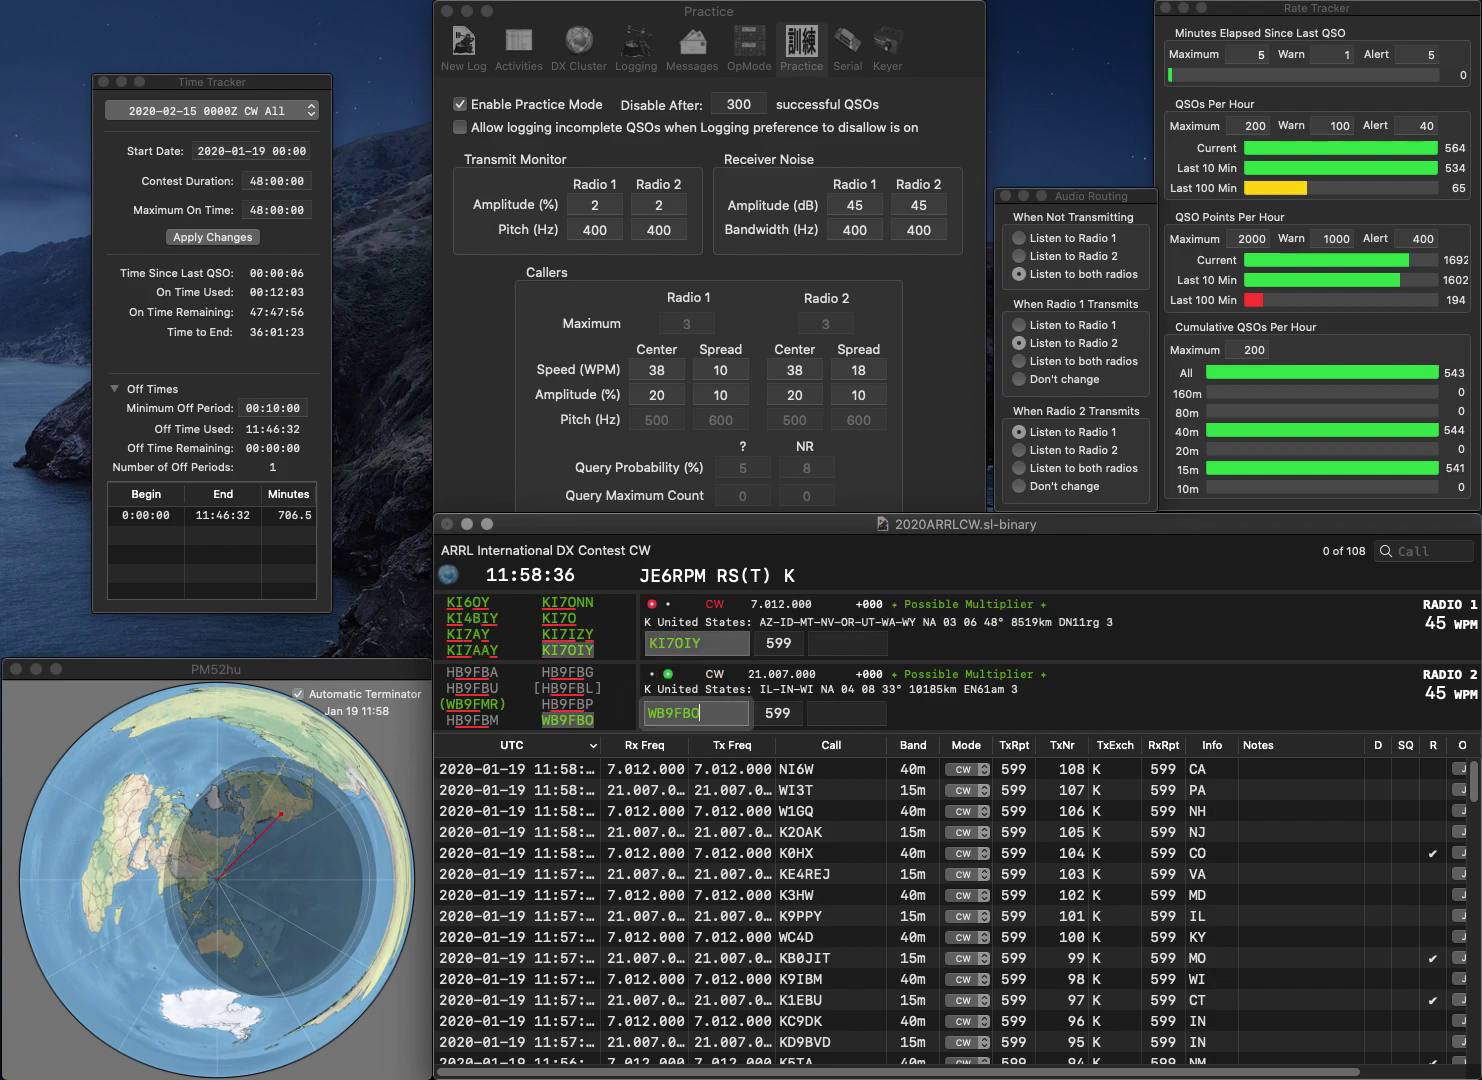
key("space")
type("WI")
key("Return")
- Log KI7OIY on Radio 1 with exchange WA, and answer caller KJ4GYJ on Radio 2
key("space")
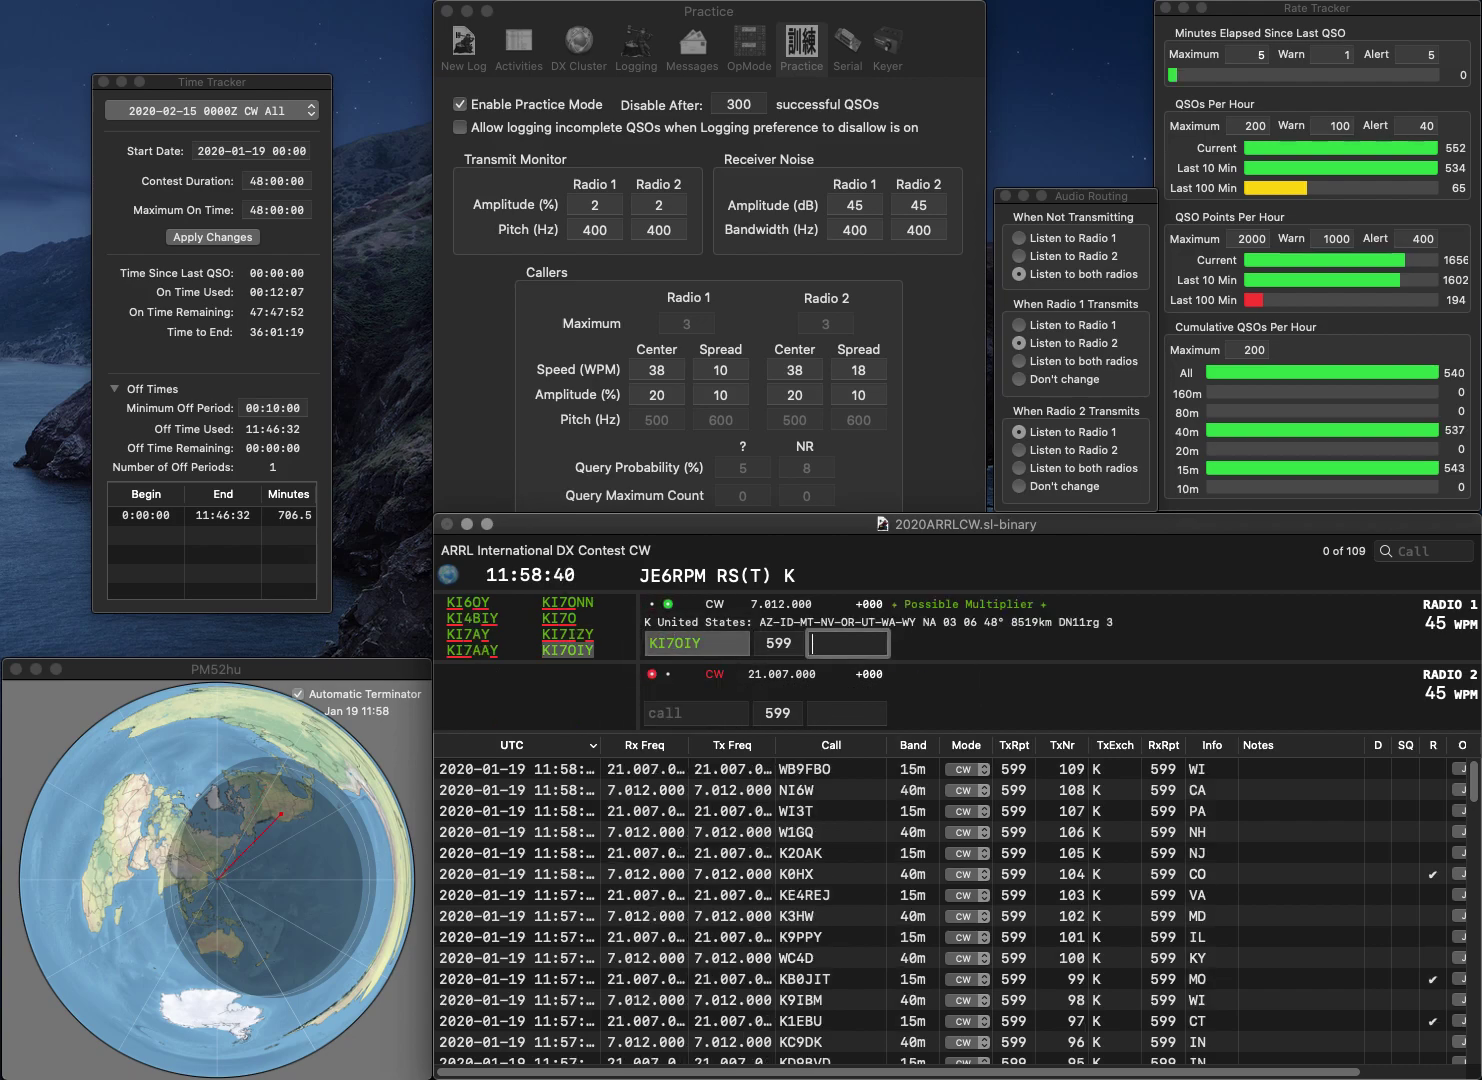
key("Return")
type("KJ4GYJ")
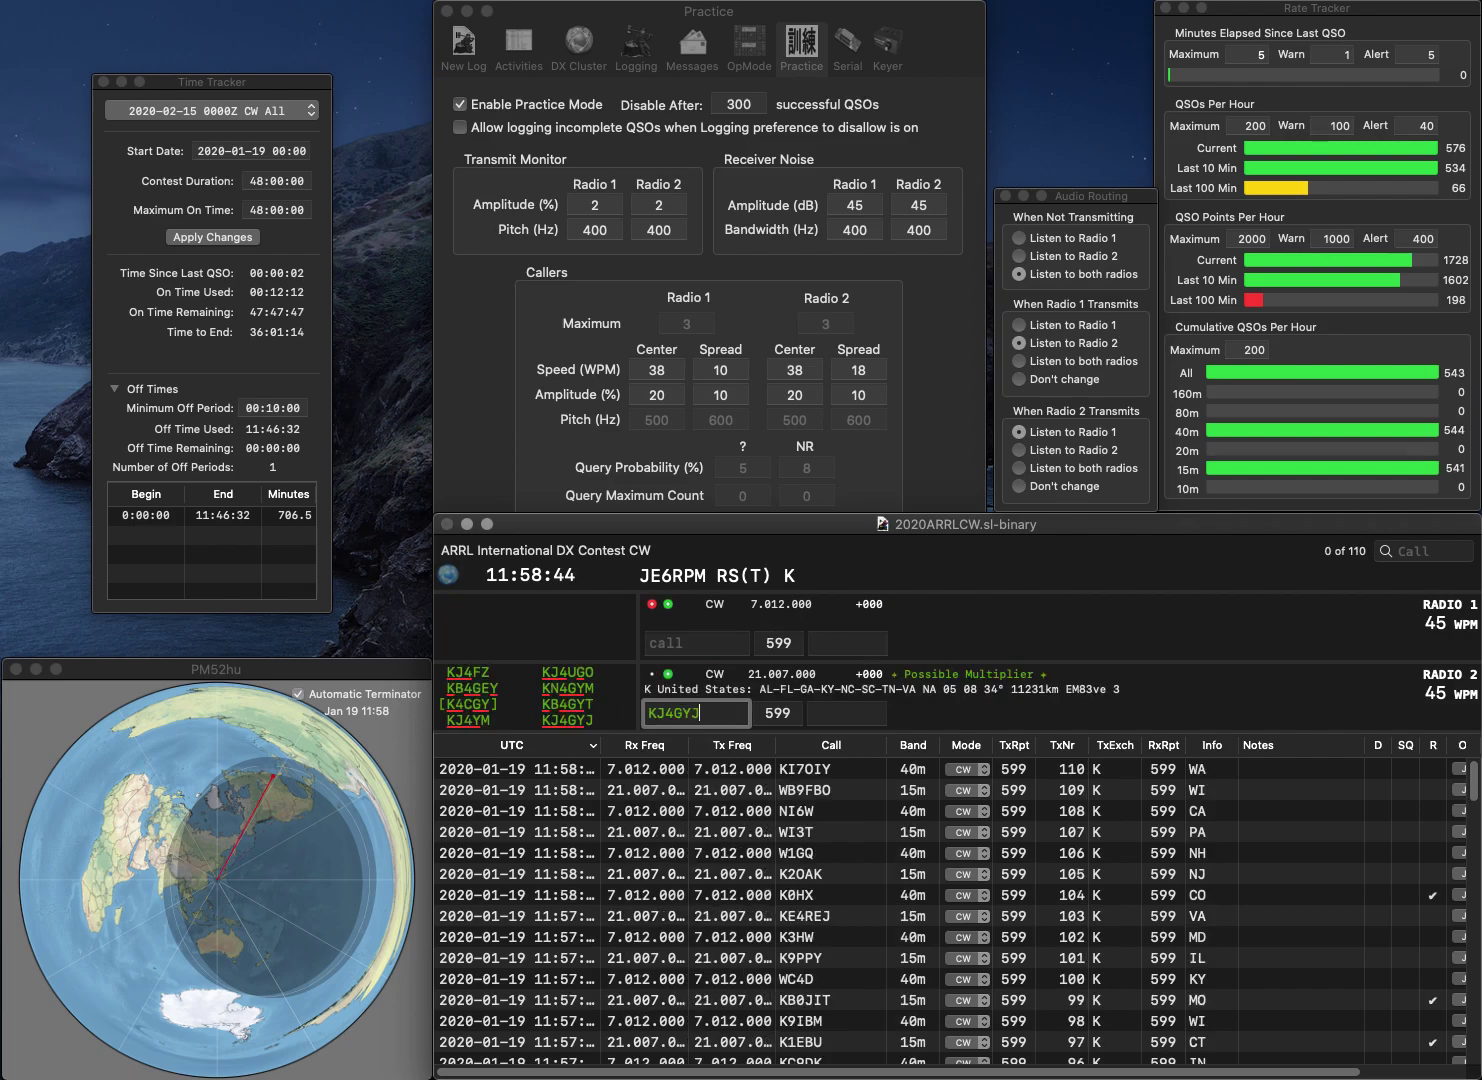
key("Return")
type("NC9A")
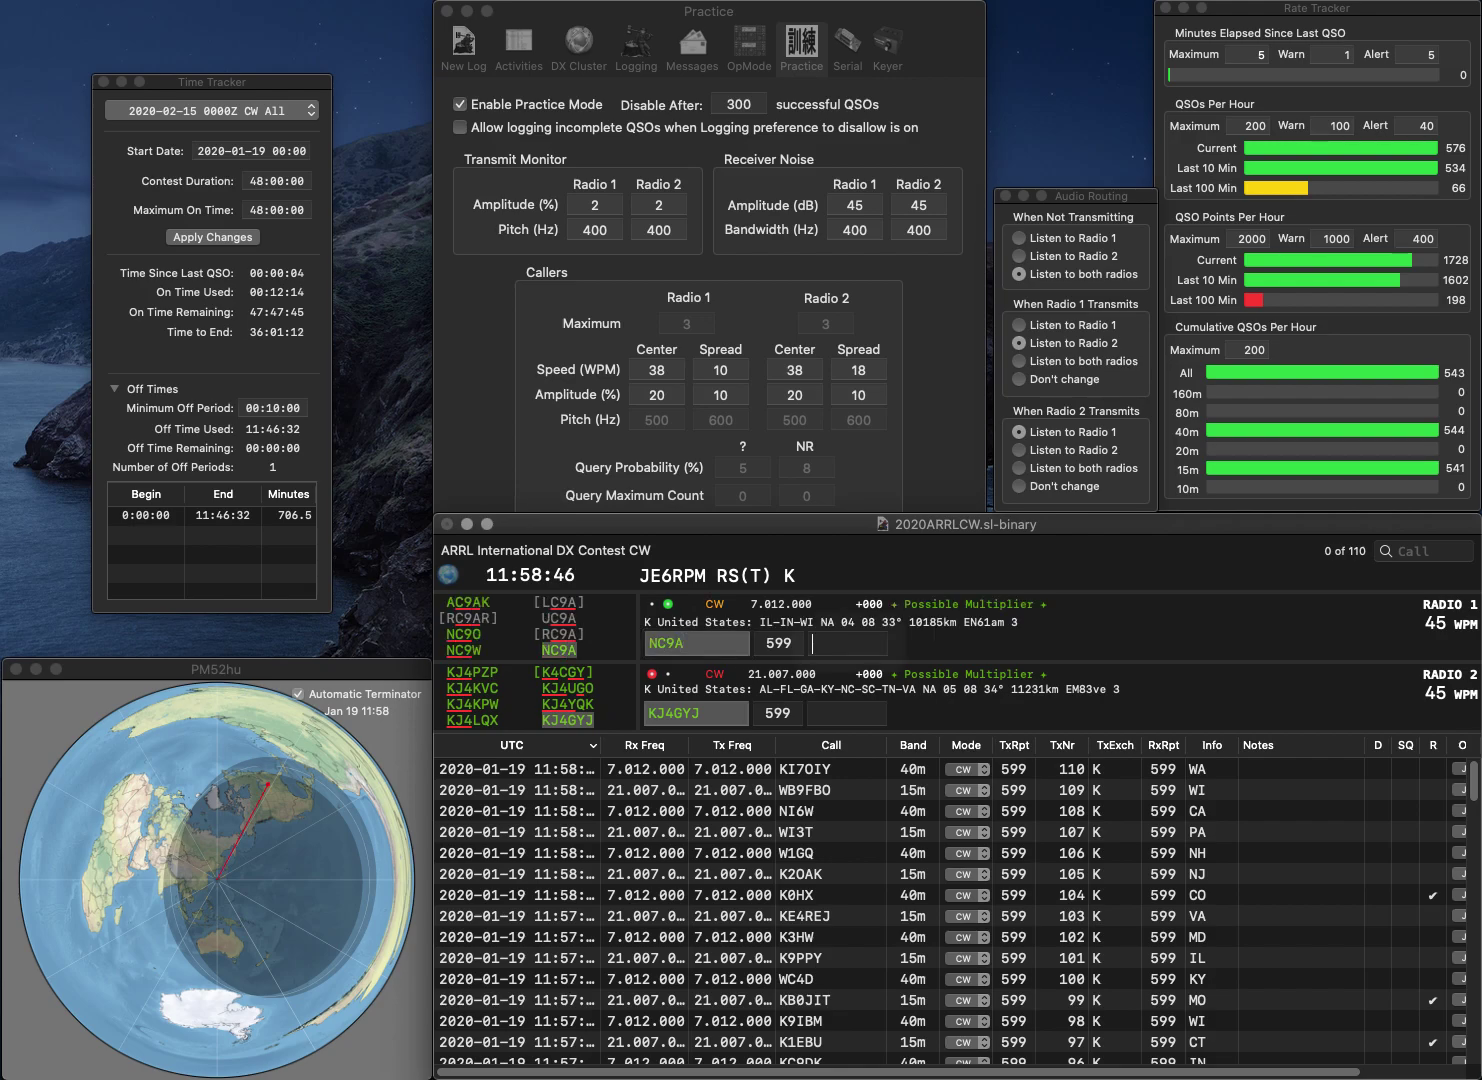
key("Return")
key("space")
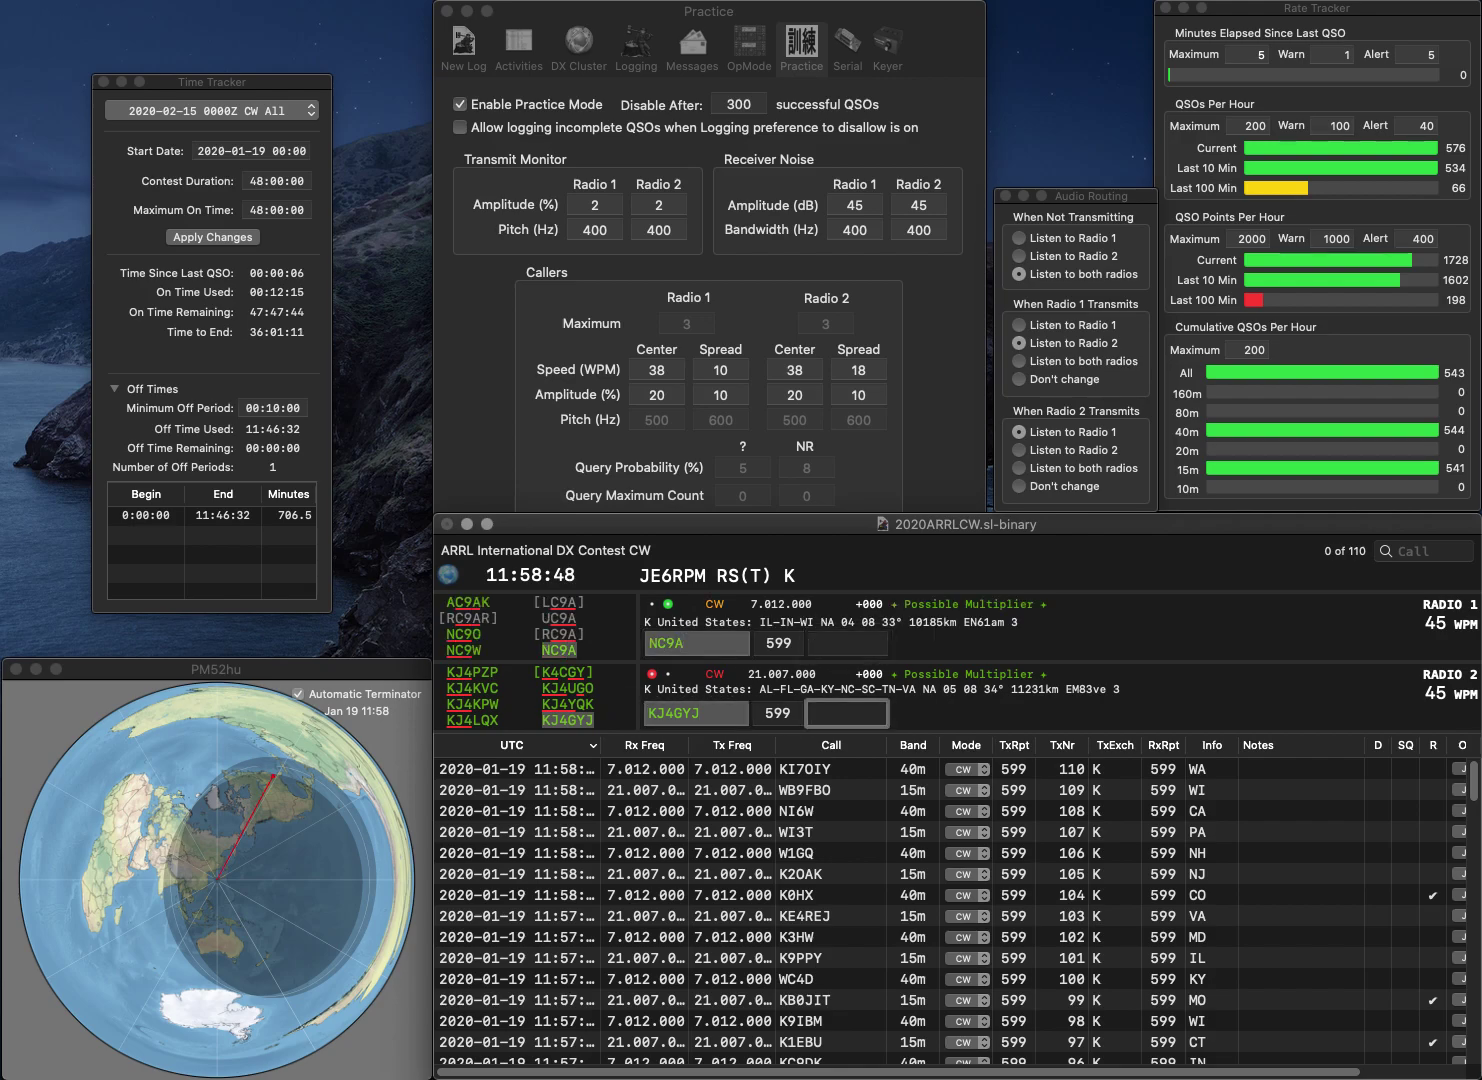
type("KY")
key("Return")
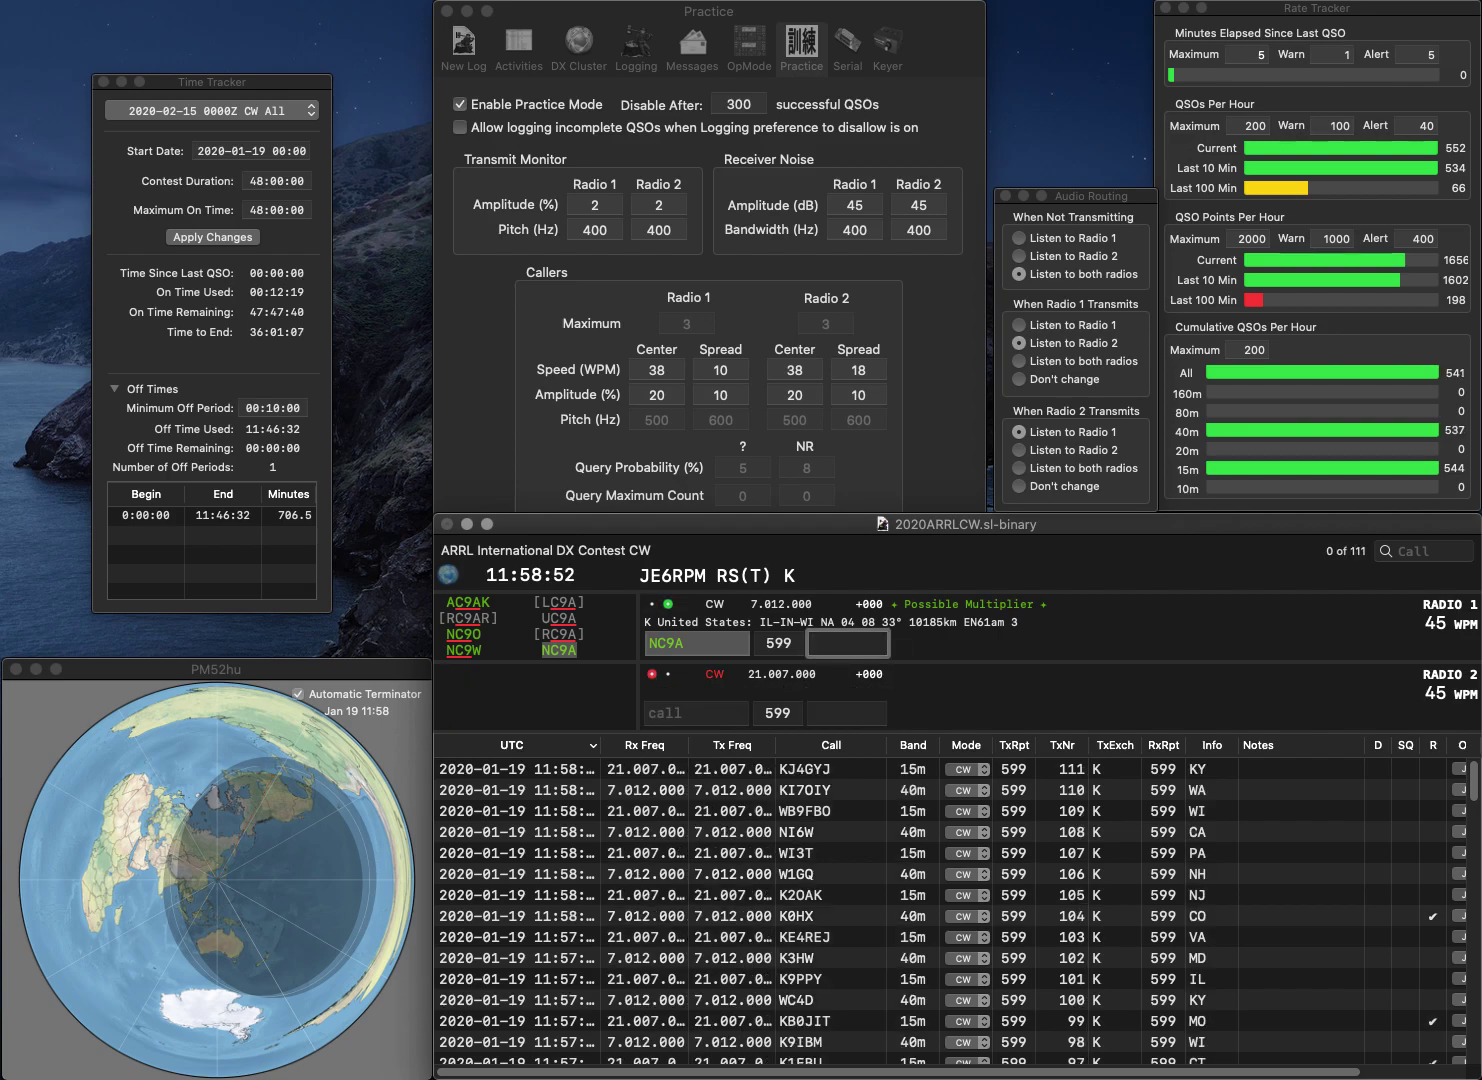
- Log NC9A on Radio 1 with exchange IN, and answer caller WA7AJ on Radio 2
type("IN")
key("Return")
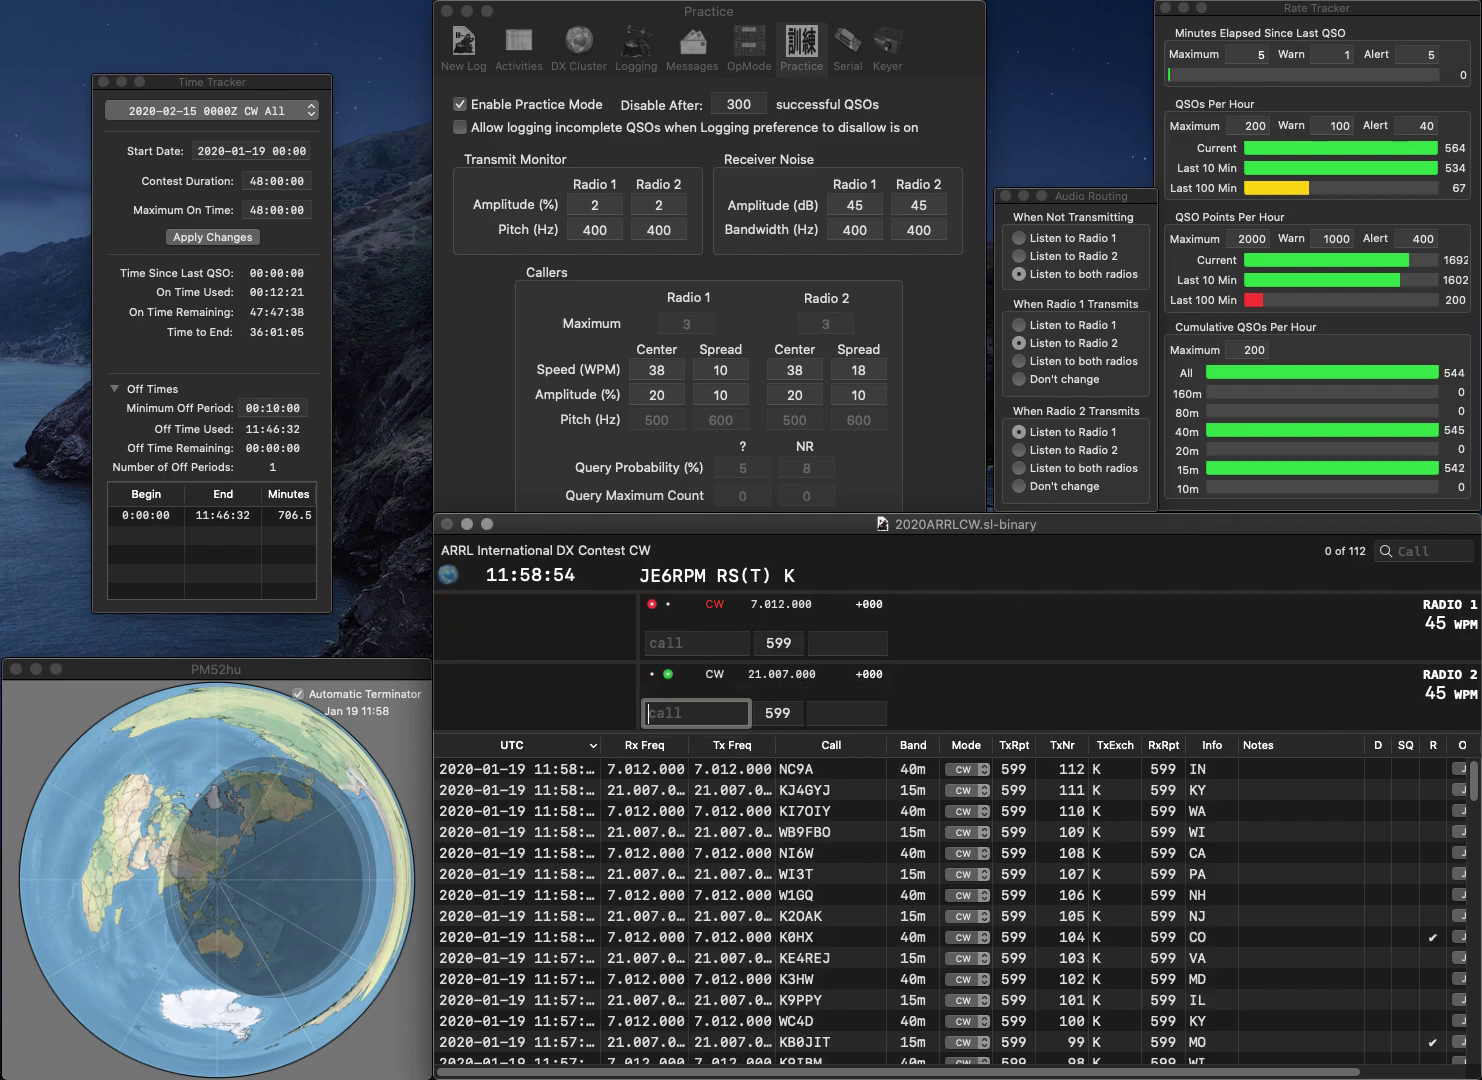
type("WA7AJ")
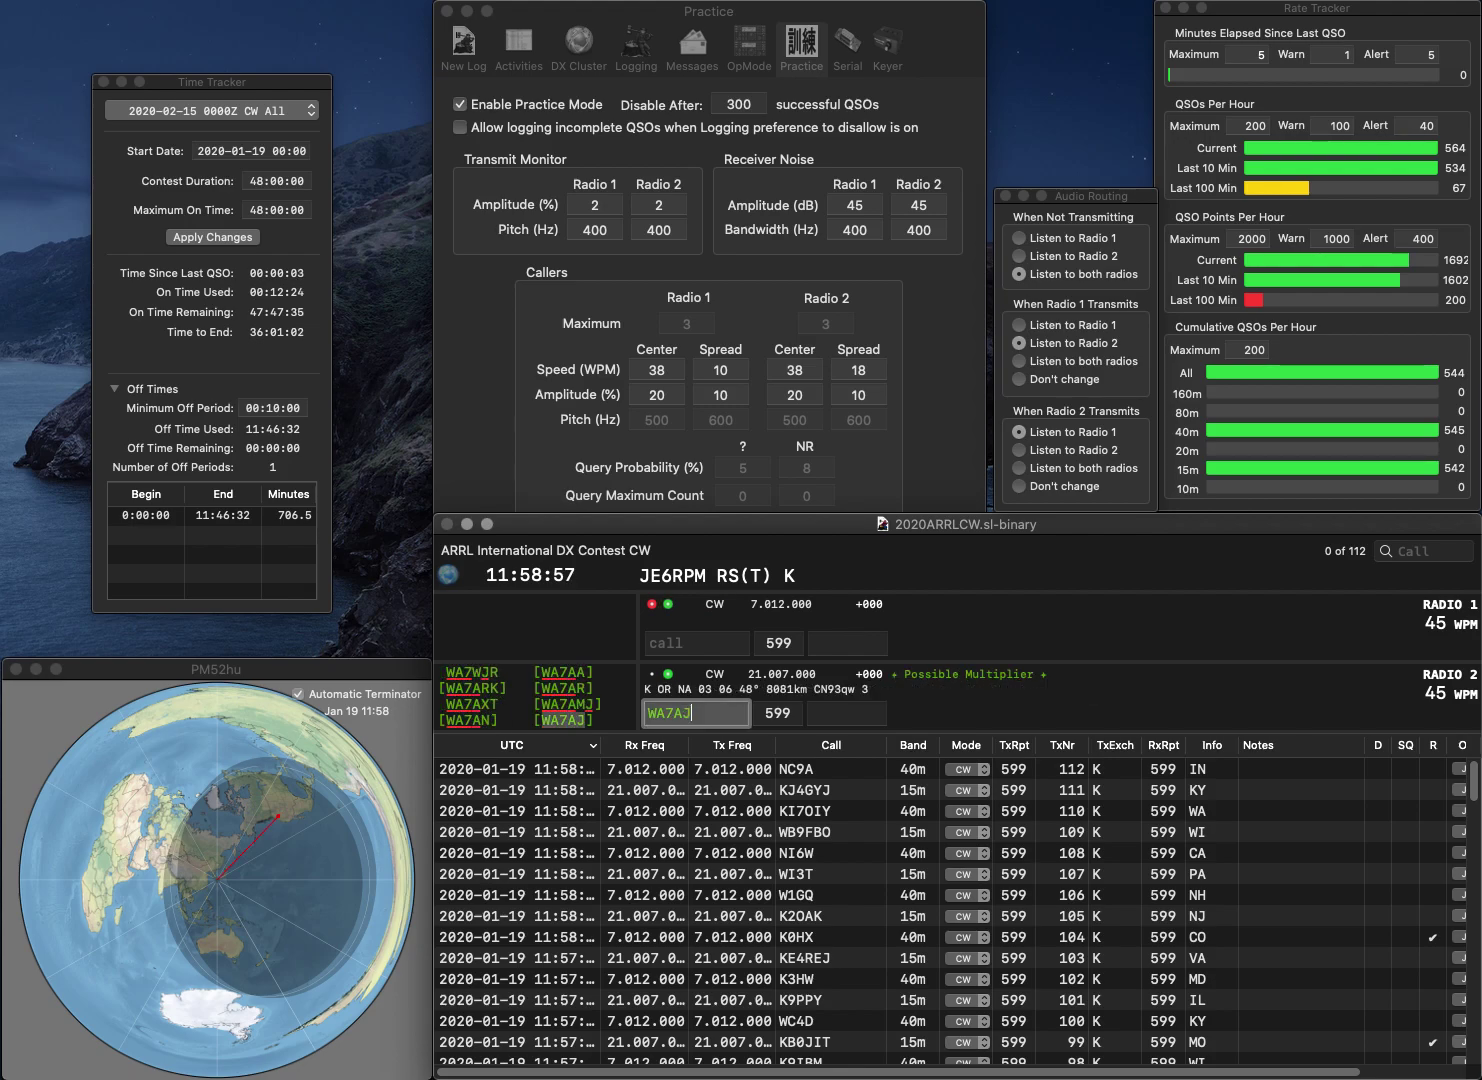
key("Return")
type("N7IV")
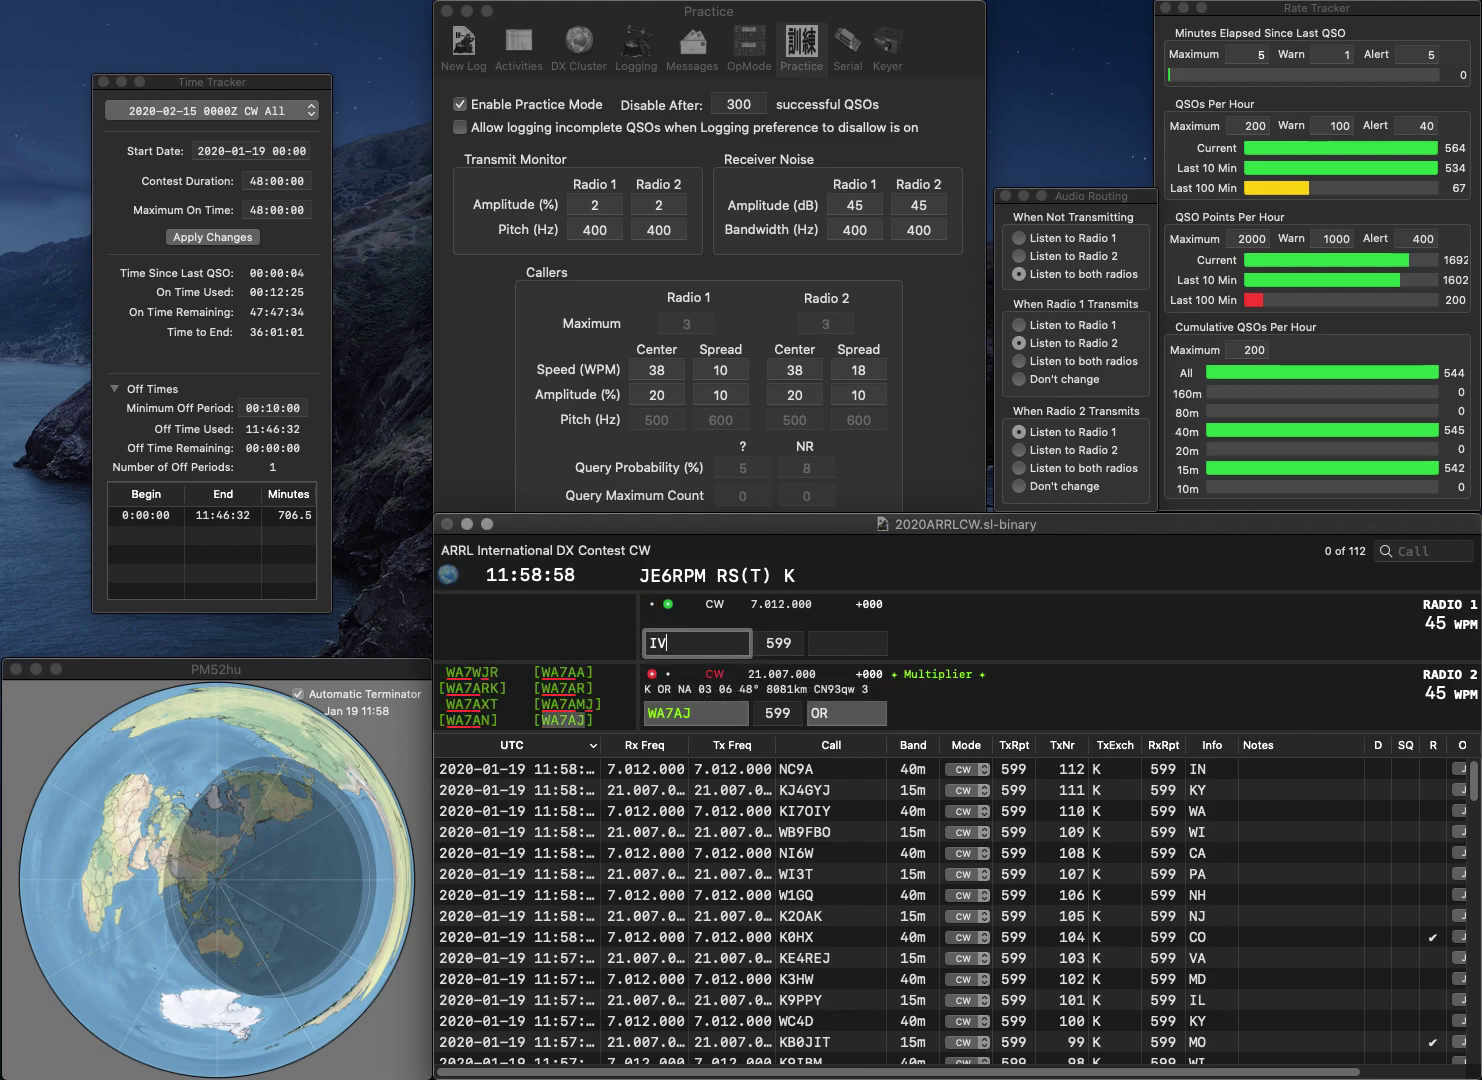
key("Return")
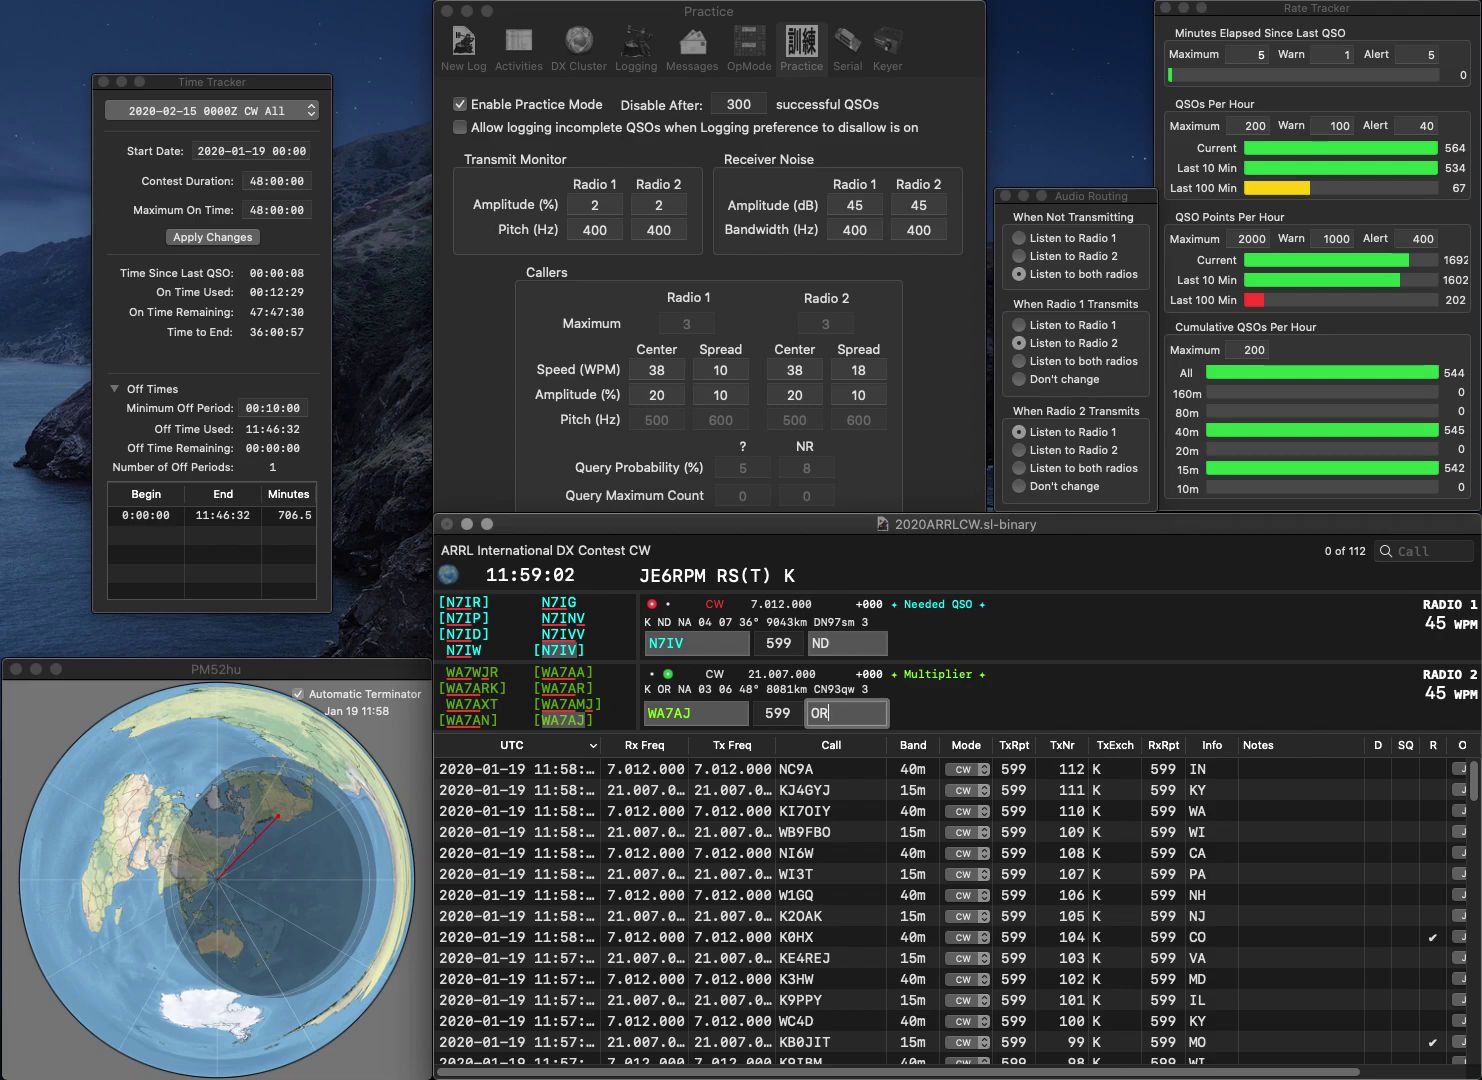
key("Return")
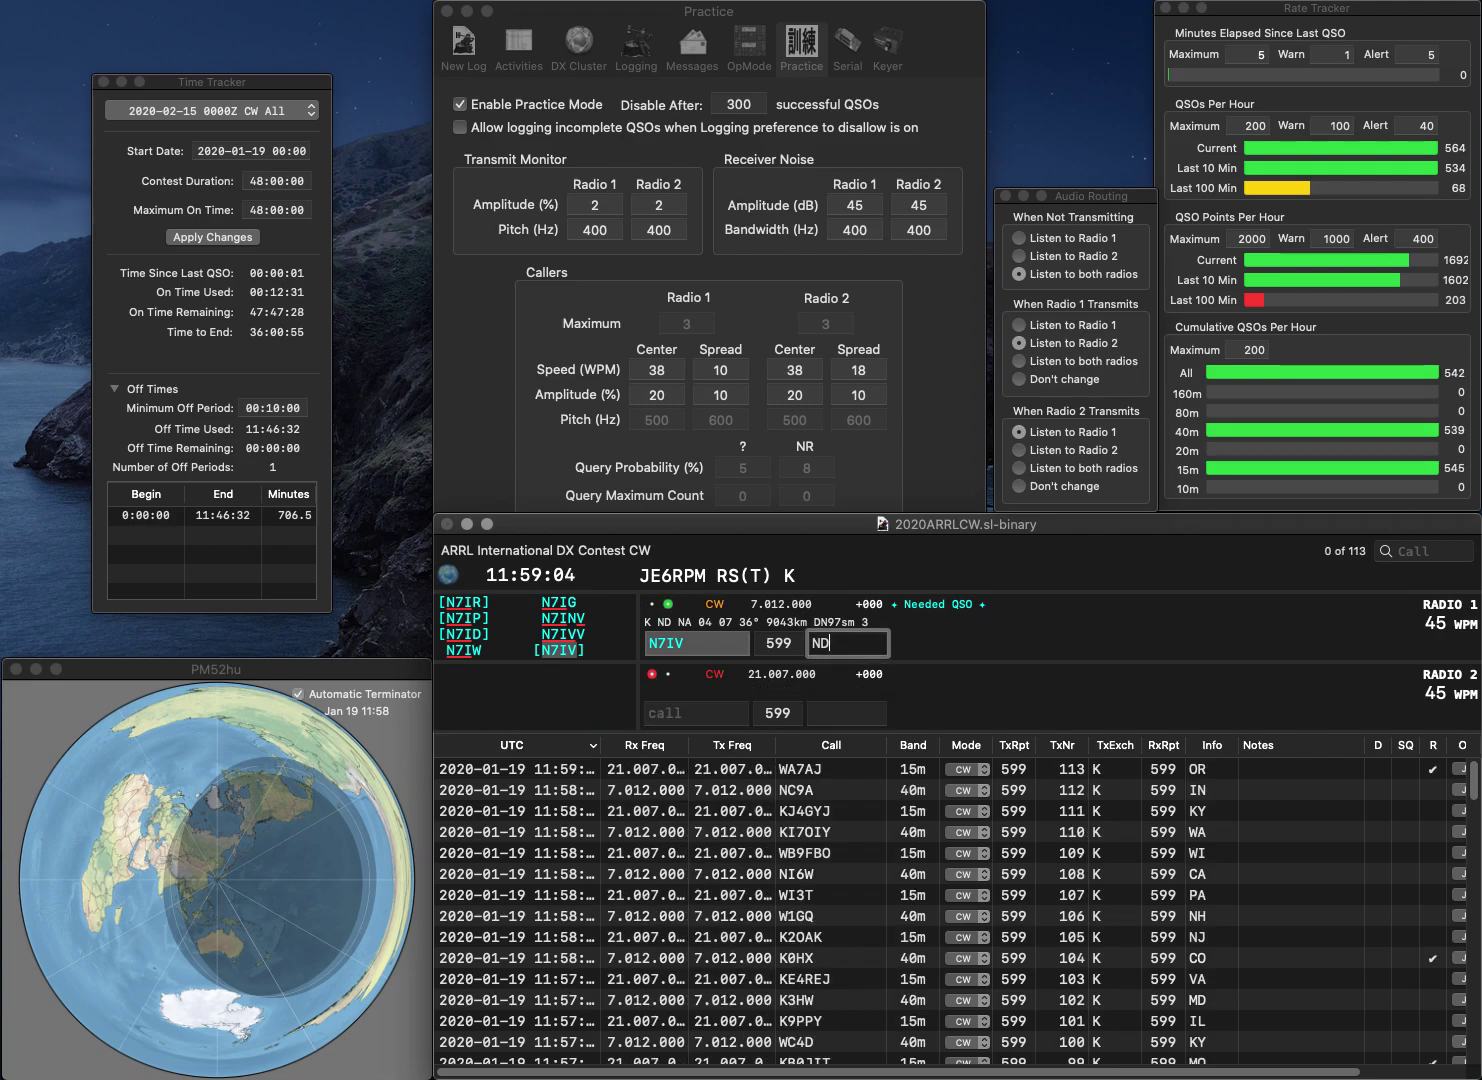
- Log N7IV on Radio 1 with exchange ND, and answer the Radio 2 caller with the partial call WB8
key("Return")
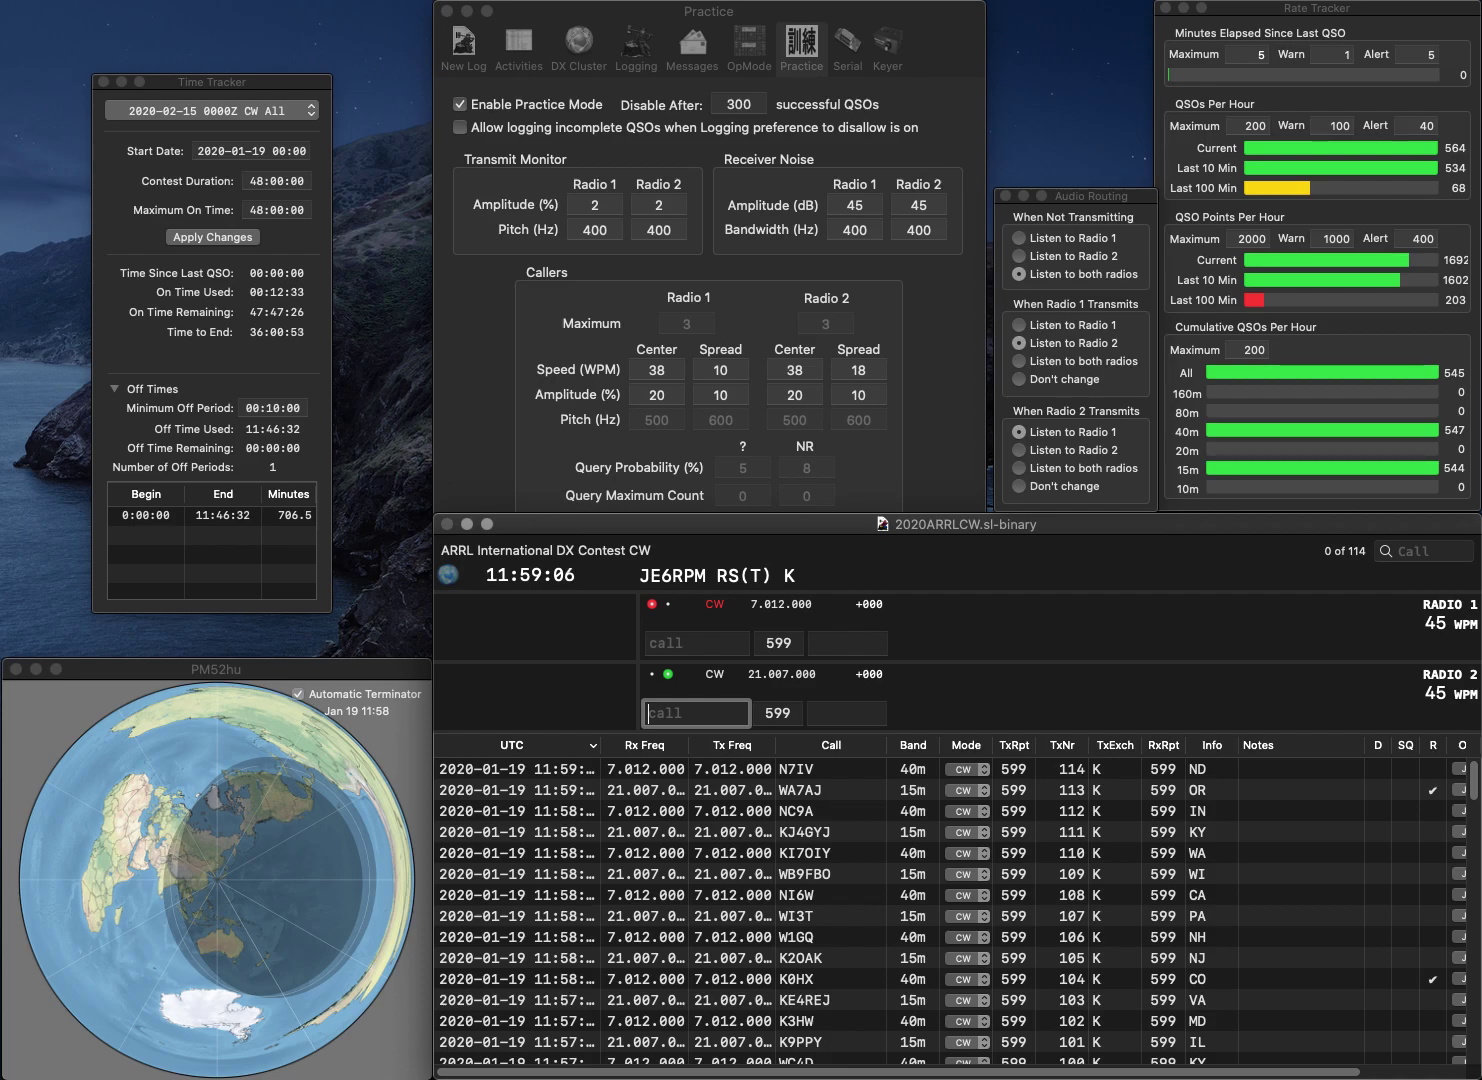
type("WB8")
key("Return")
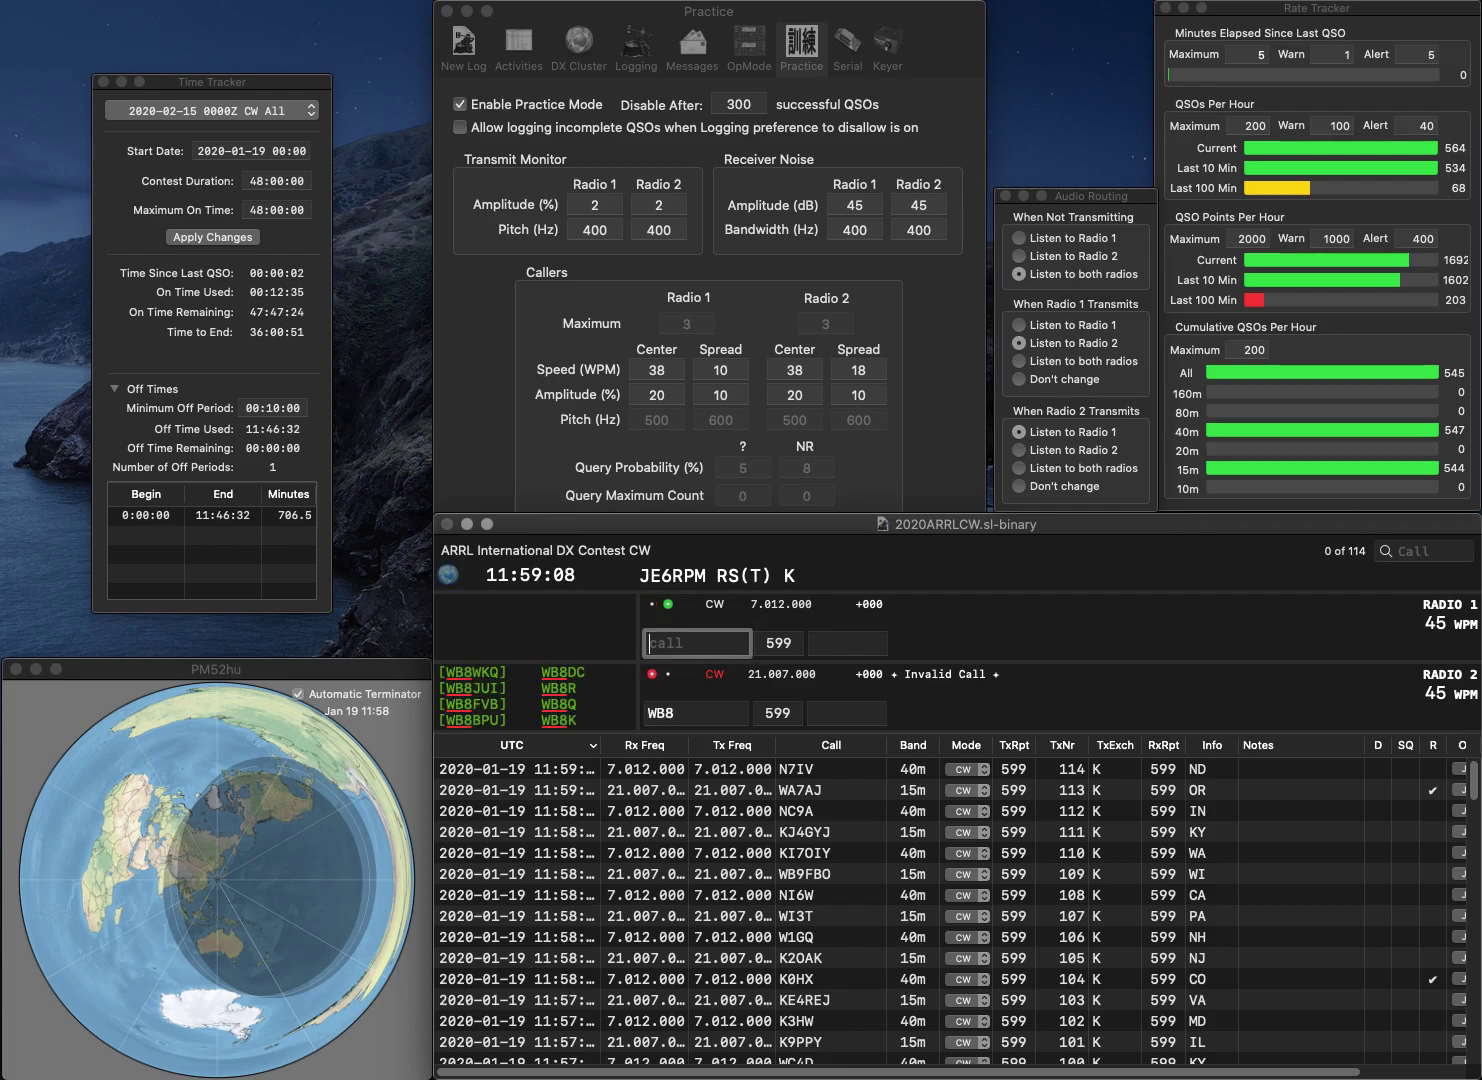
type("W")
key("Return")
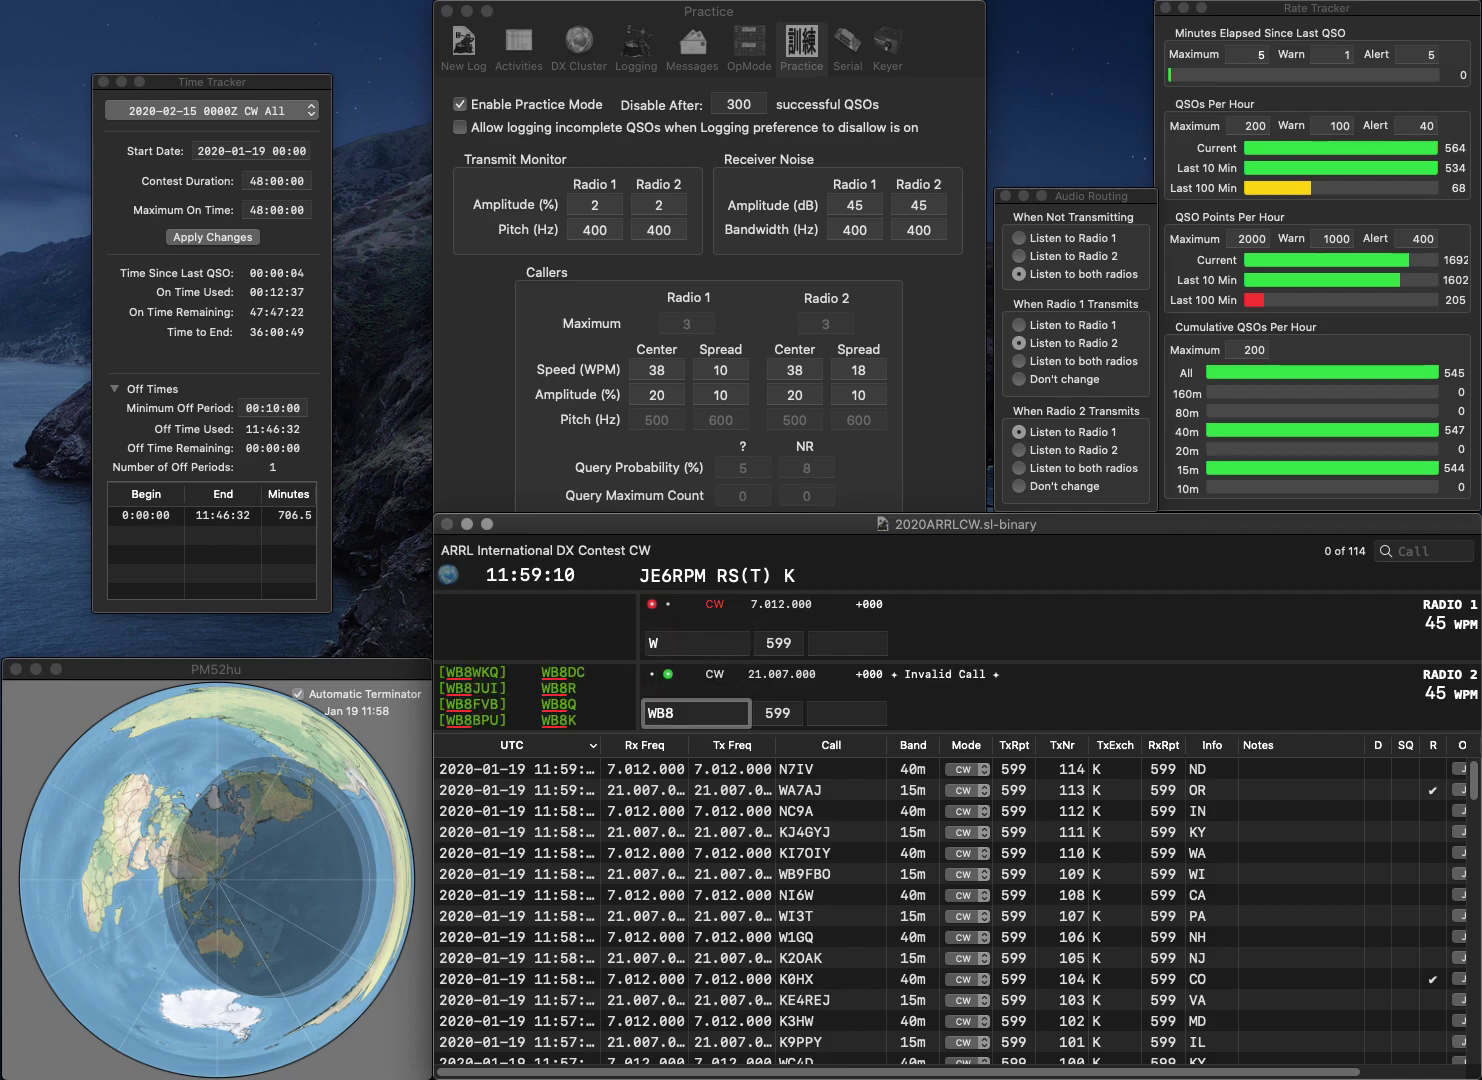
key("BackSpace")
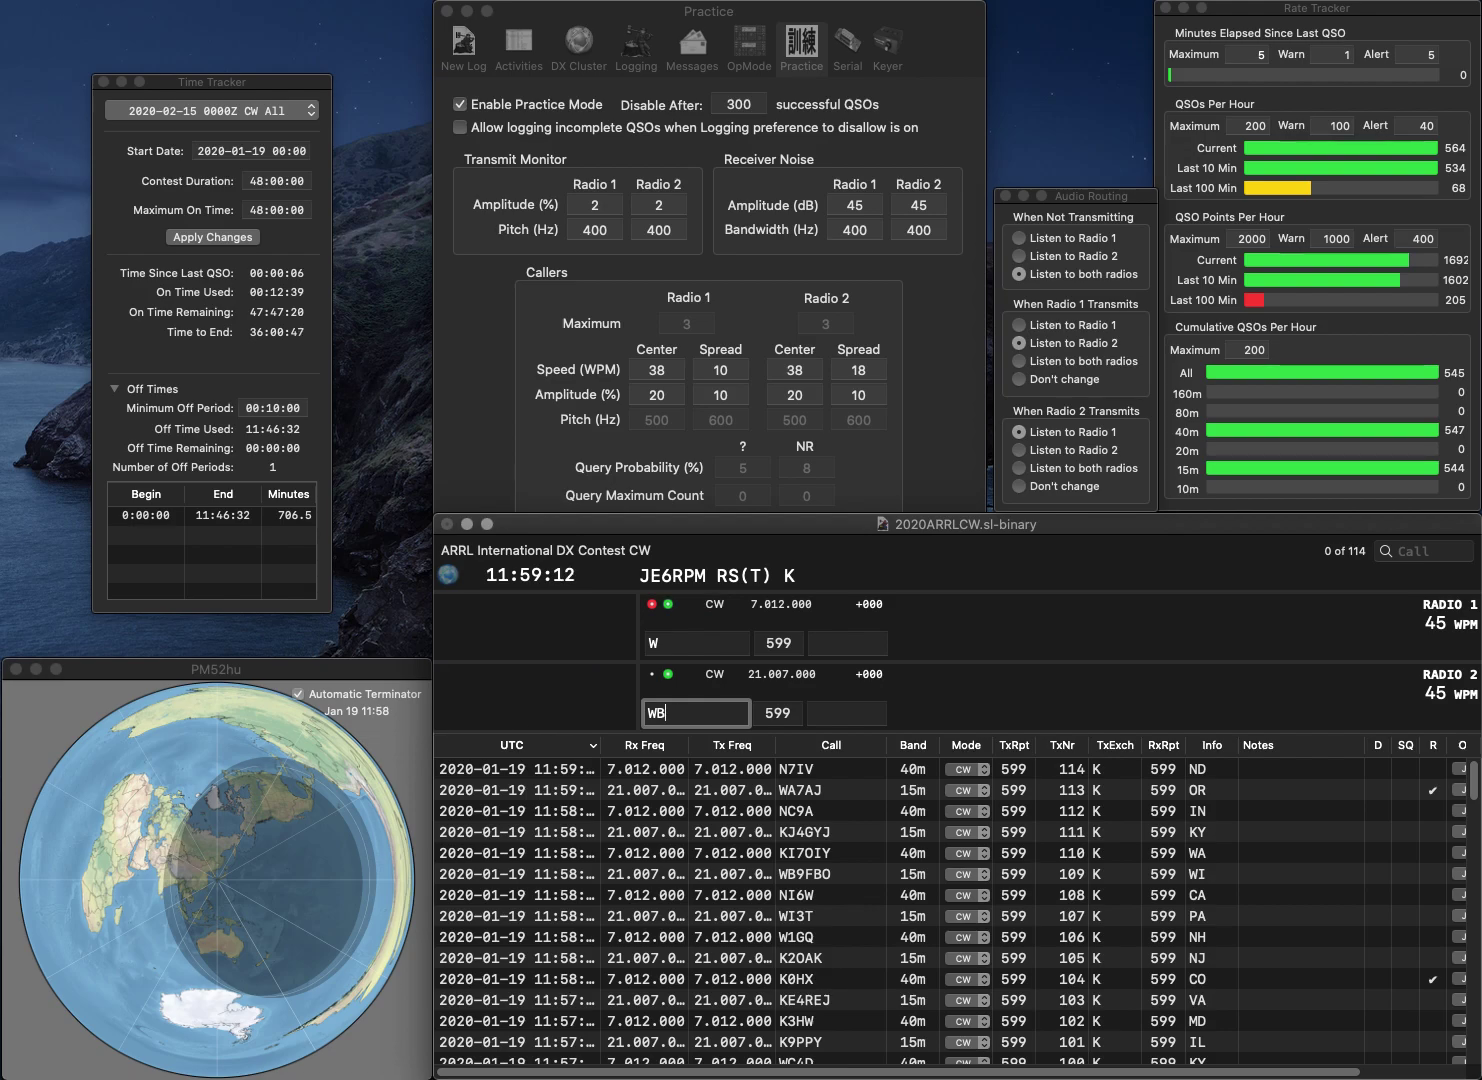
type("7VPC")
key("Return")
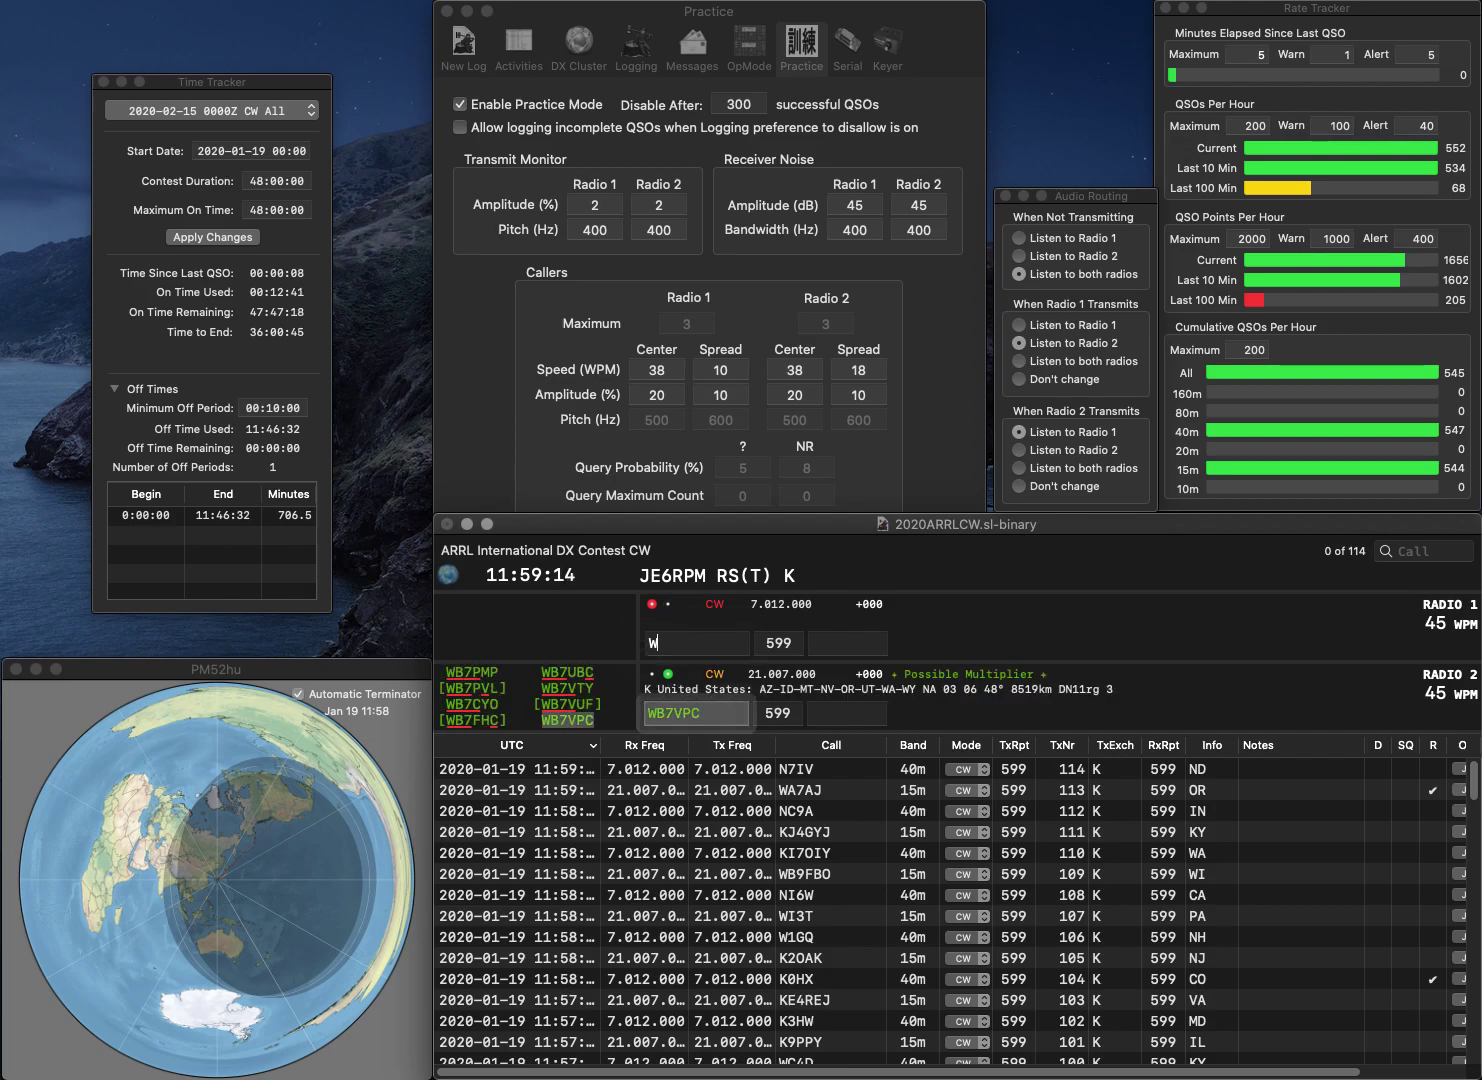
type("8VZ")
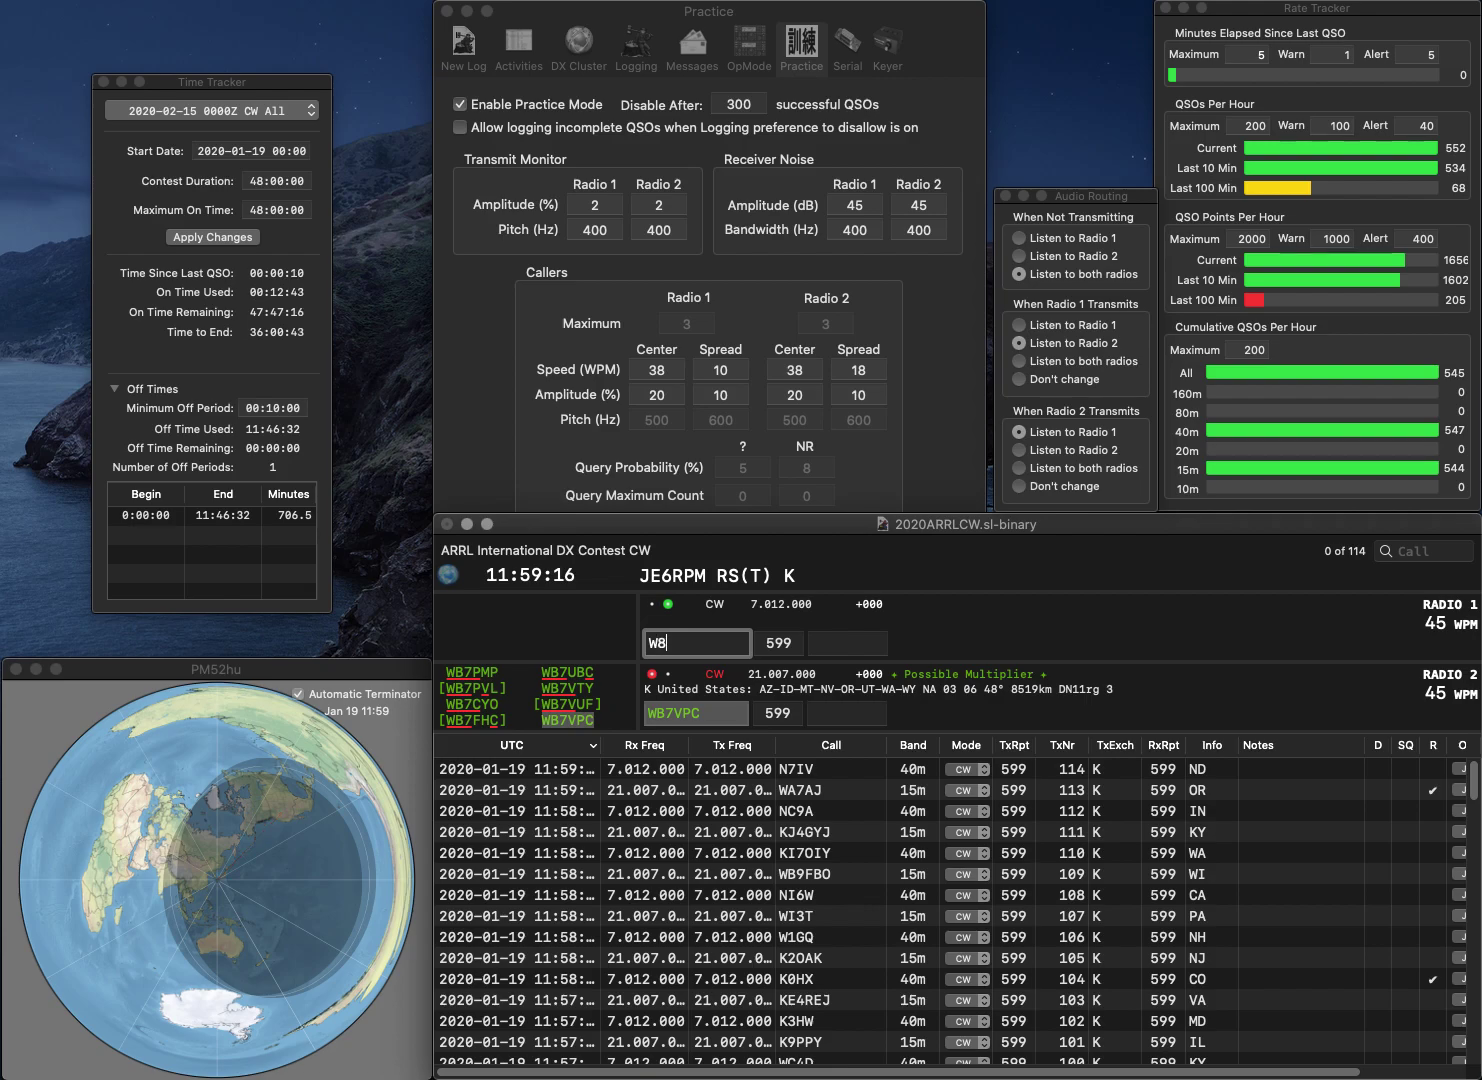
key("Return")
key("Tab")
type("AZ")
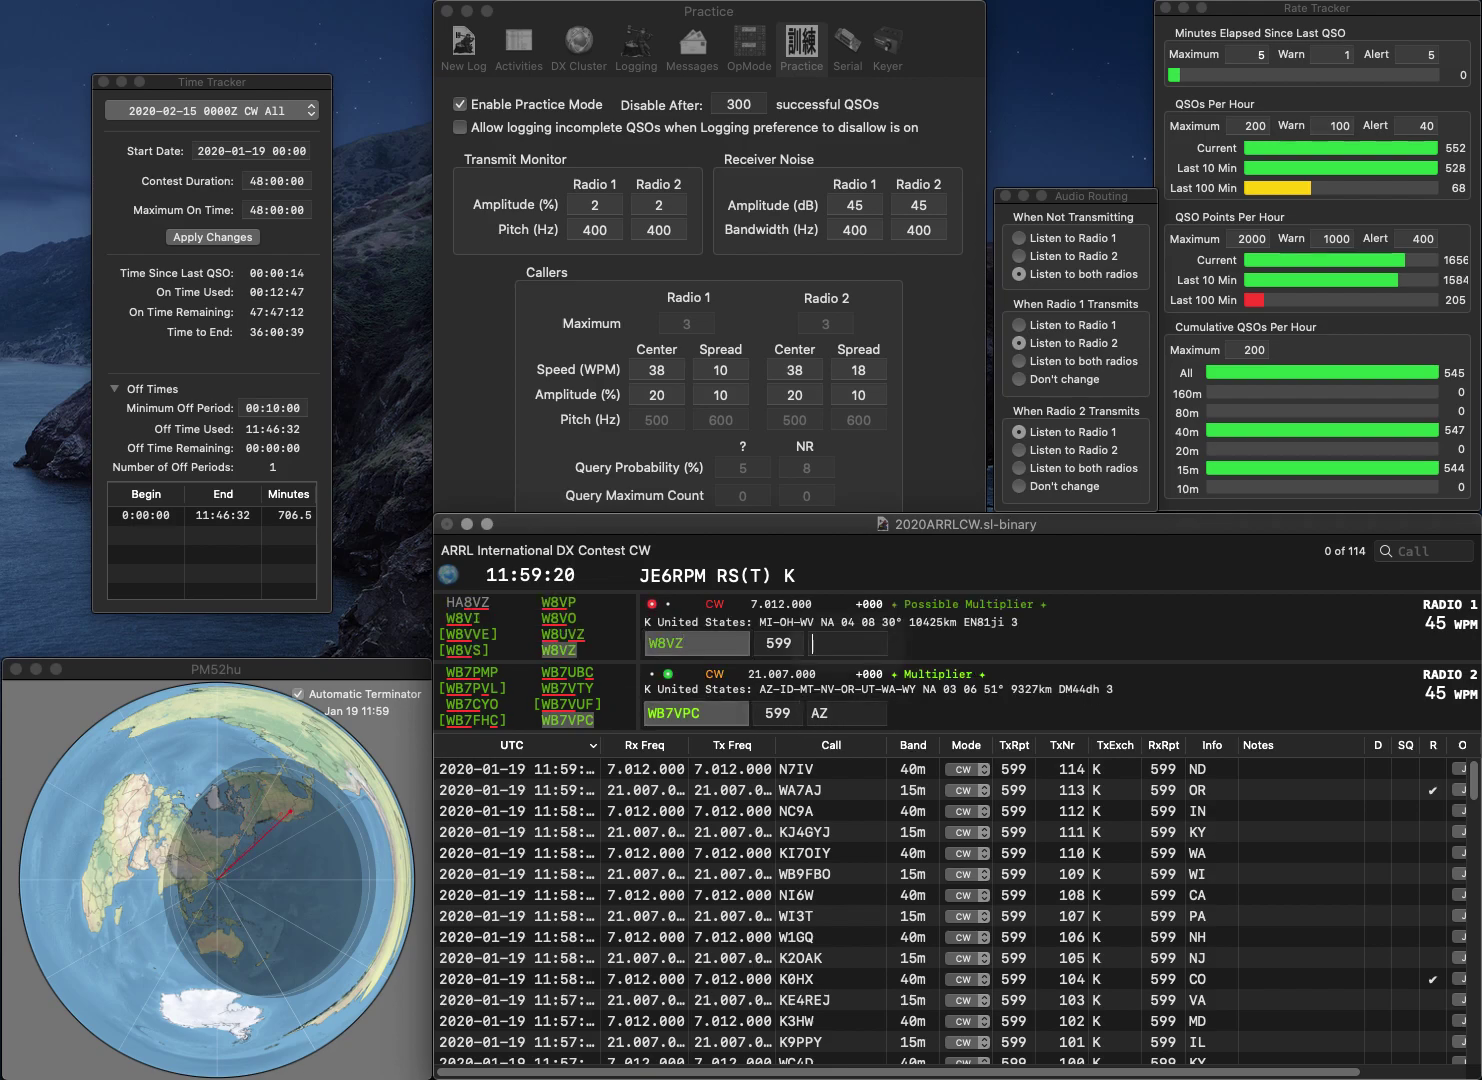
key("Return")
type("WV")
key("Return")
type("N0MH")
key("Return")
- Answer caller AD0K on Radio 1, and log N0MH on Radio 2 with exchange IA
type("D0K")
key("Left")
key("Left")
key("Left")
type("A")
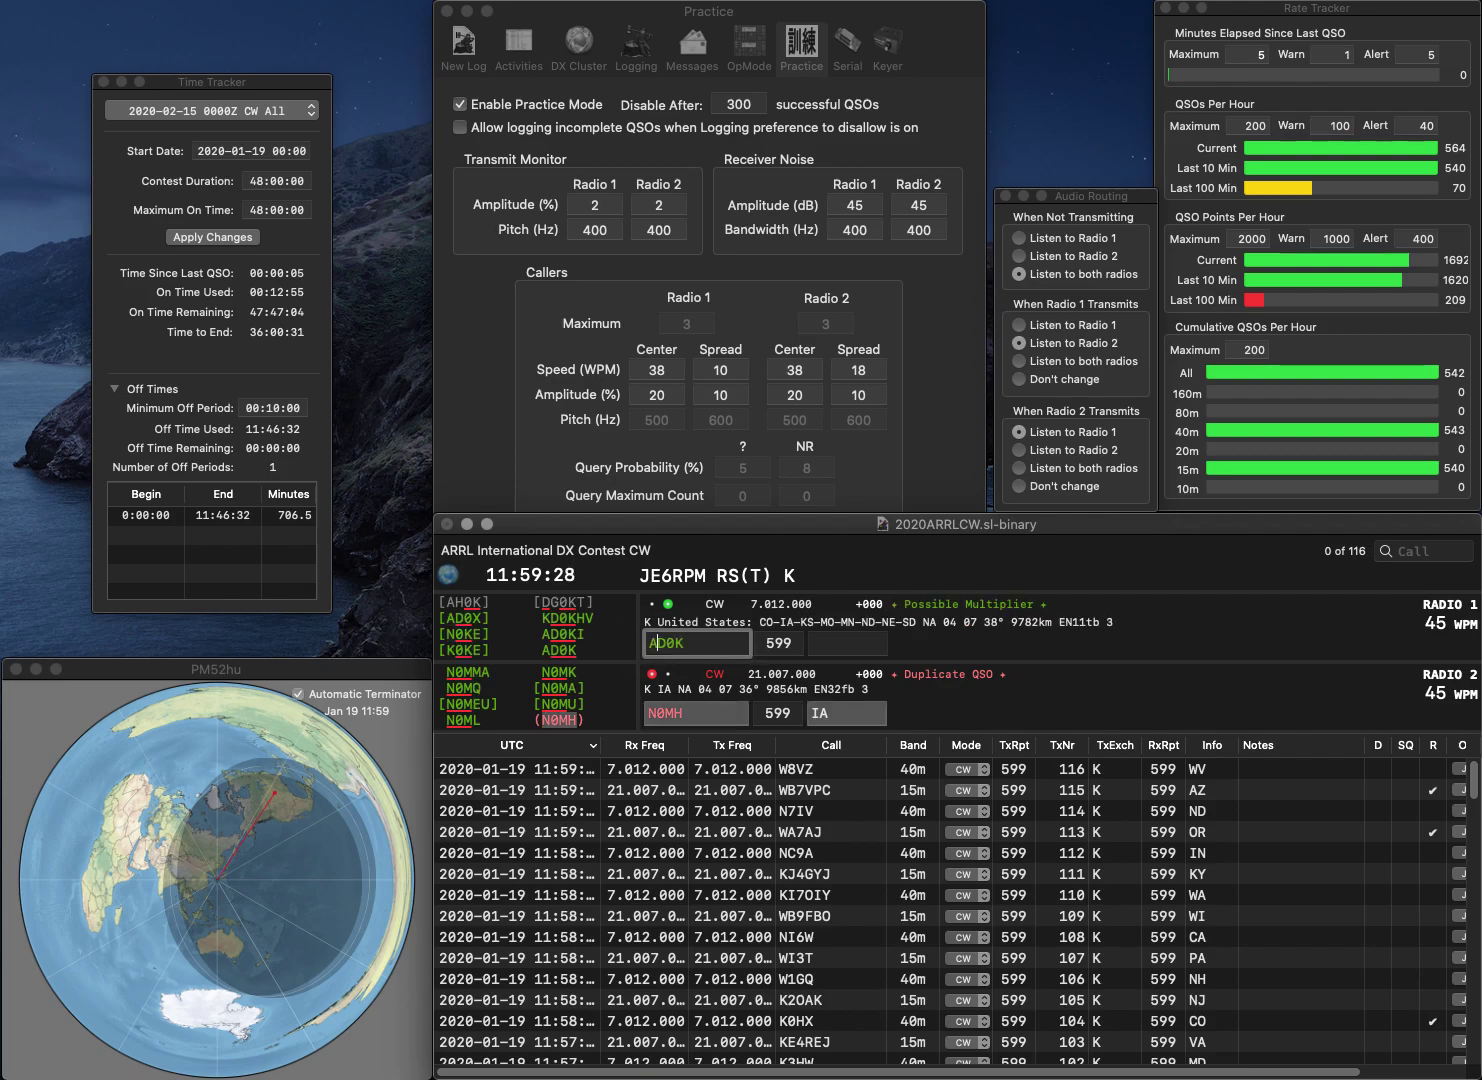
key("Return")
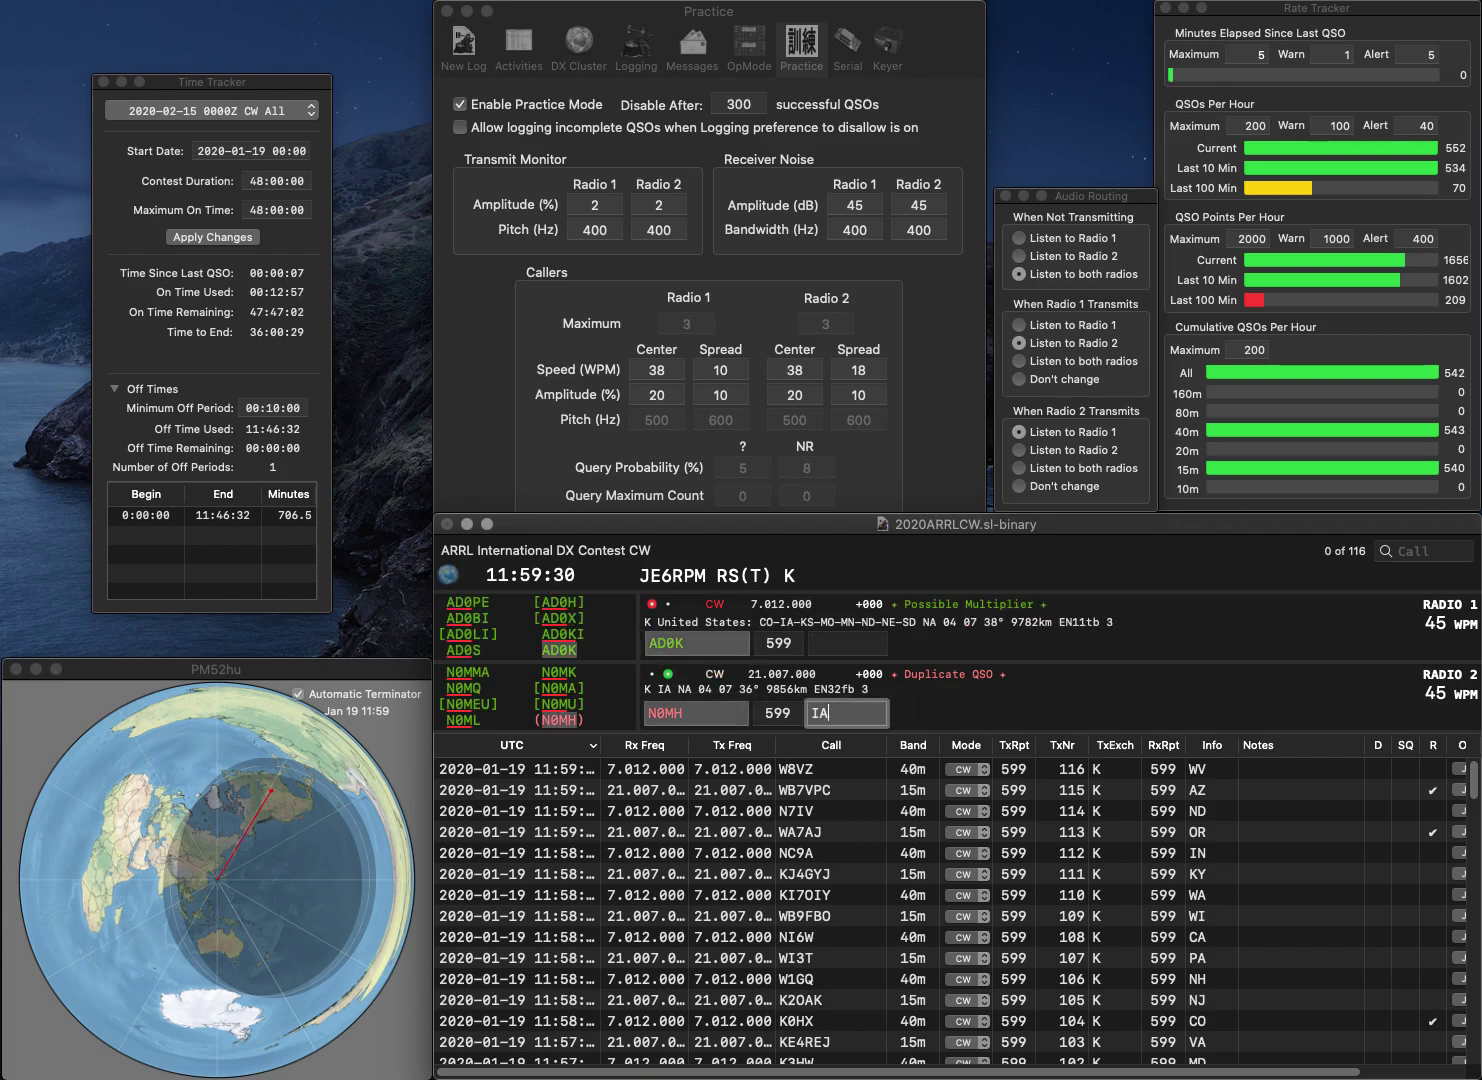
key("Return")
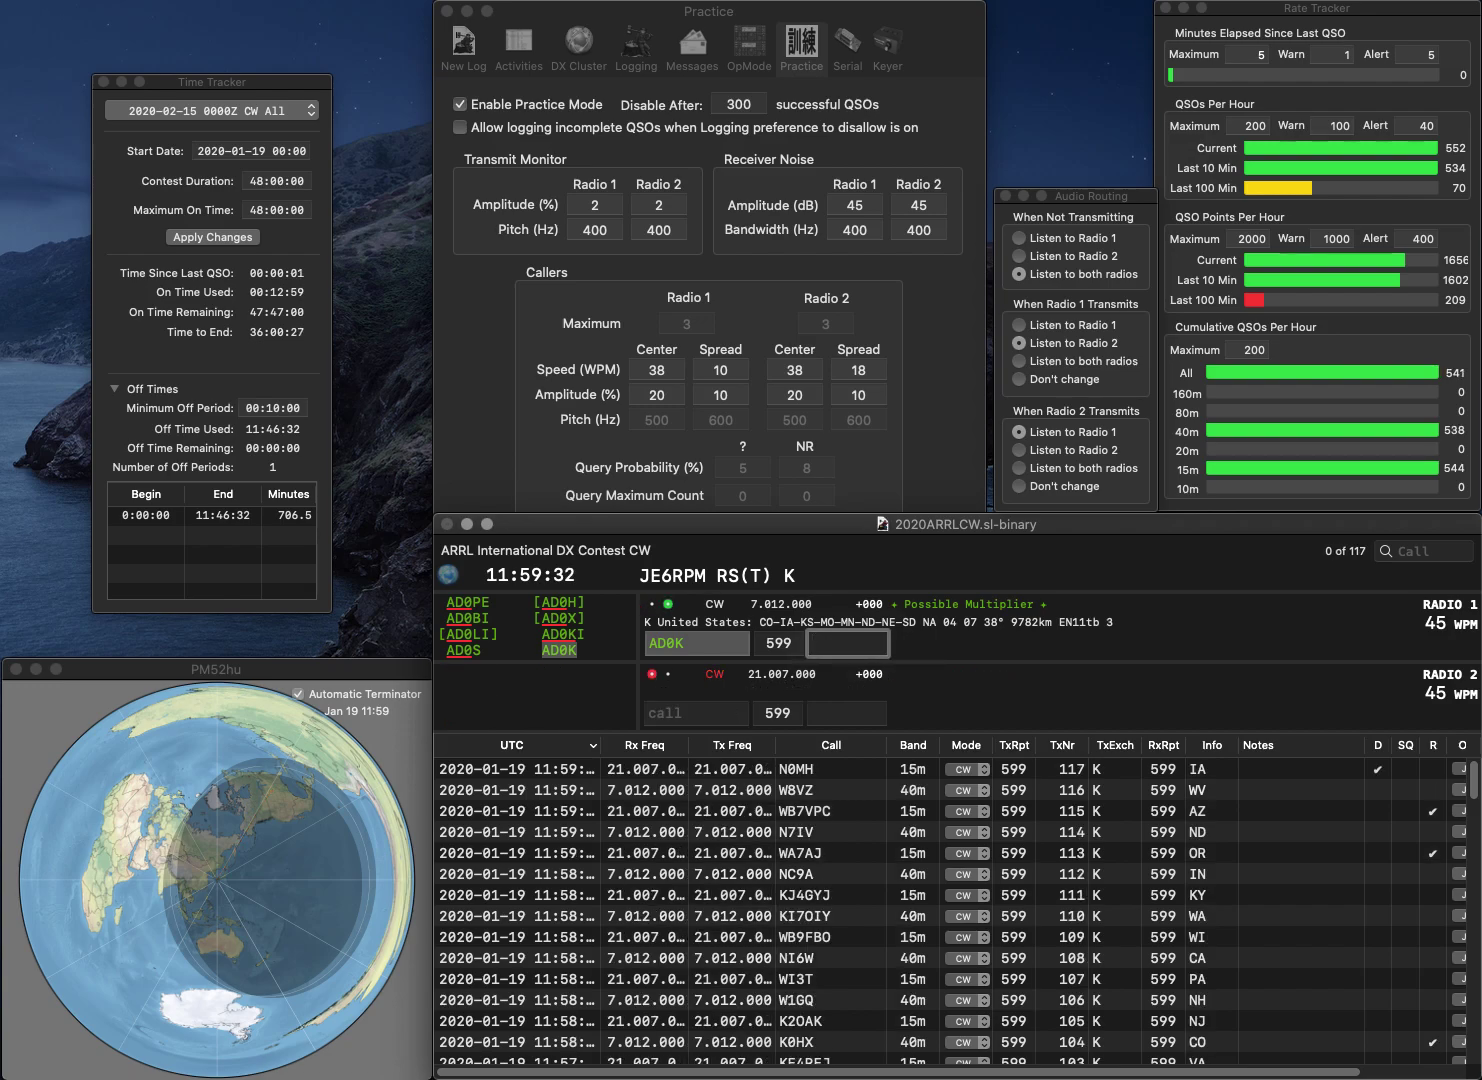
type("KS")
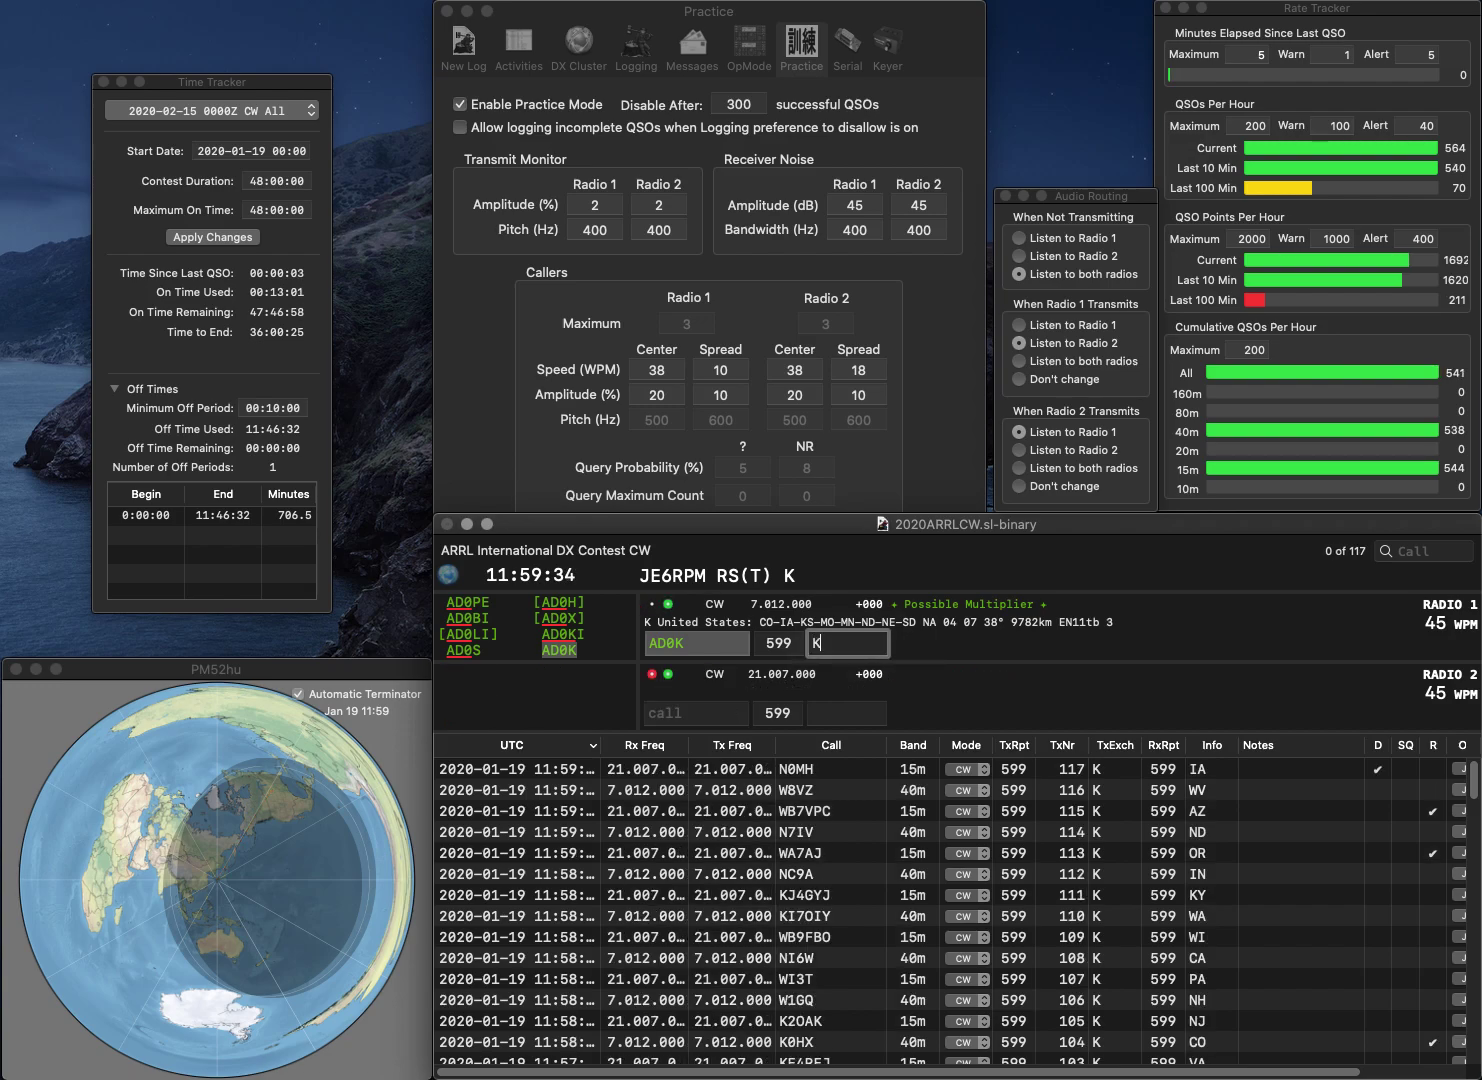
key("Return")
type("AI6OZ")
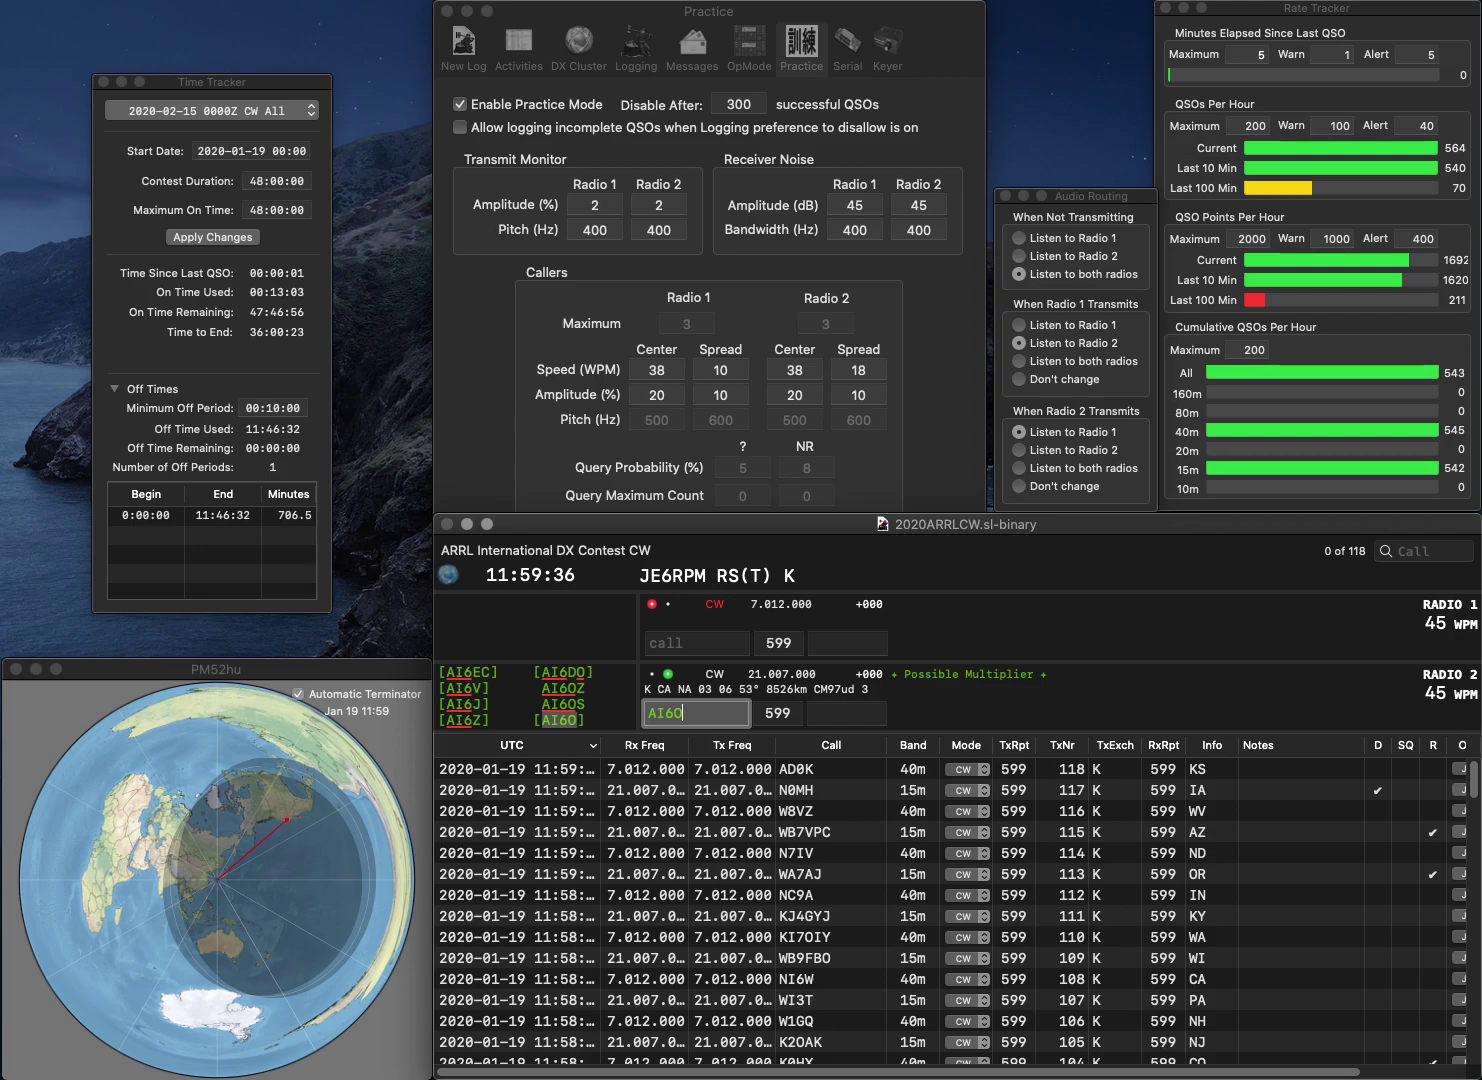
key("Return")
type("W")
type("B9TE")
key("Return")
key("Return")
type("CA")
key("Return")
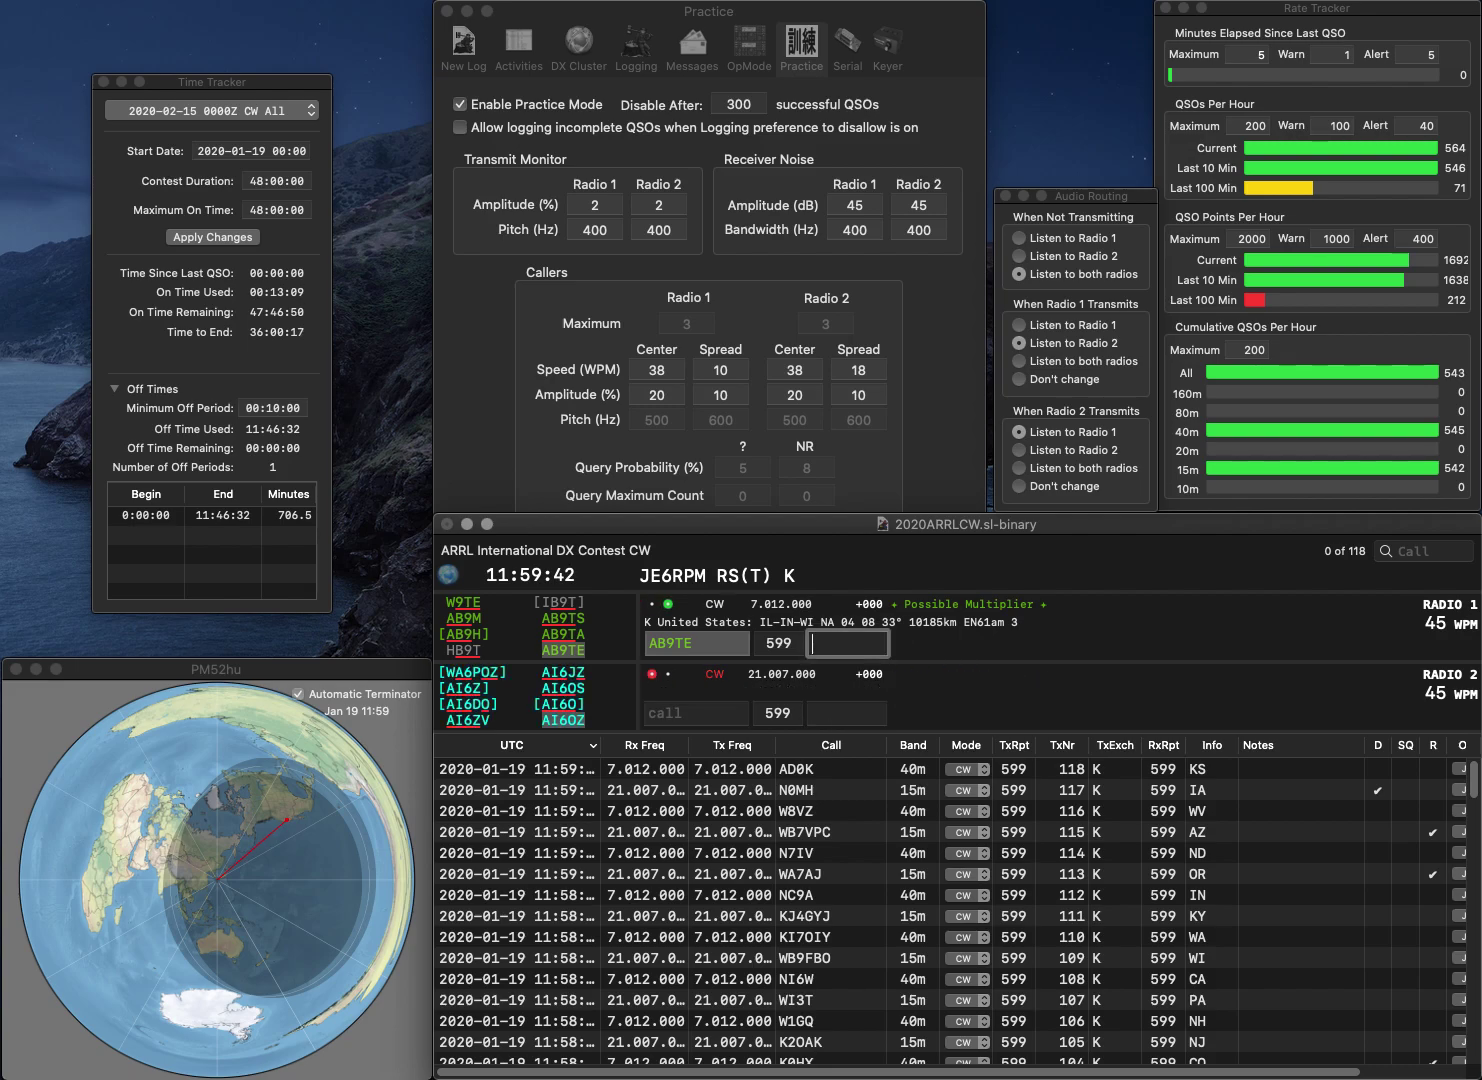
type("WI")
key("Return")
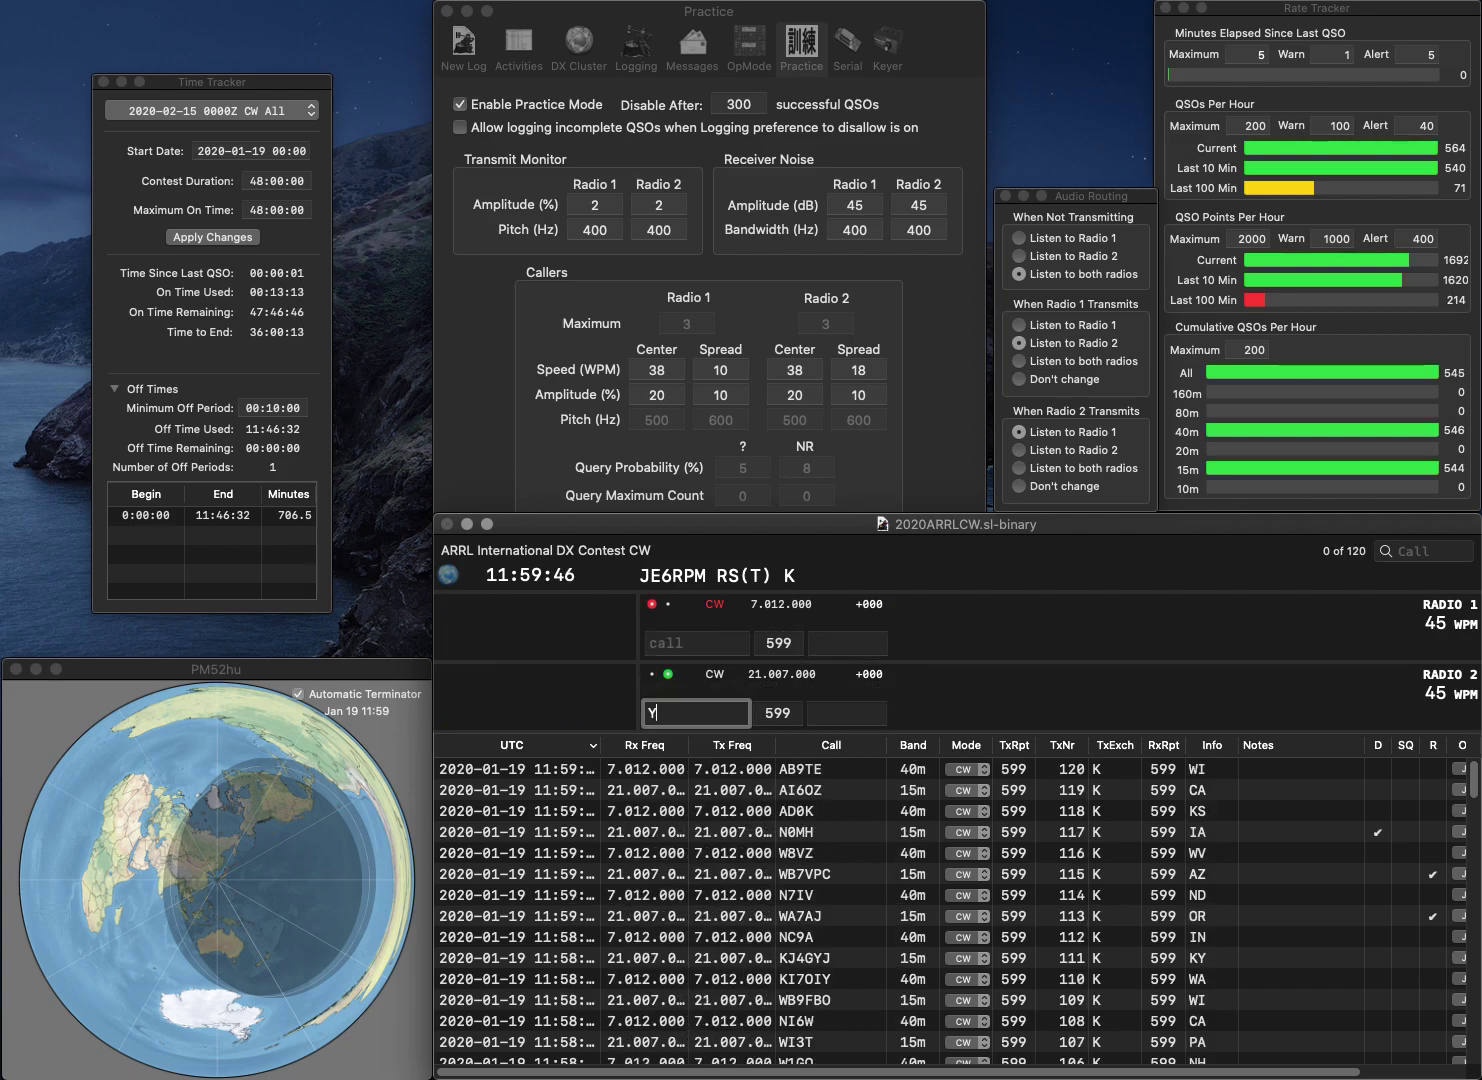
type("6ES")
key("Return")
type("W8UCO")
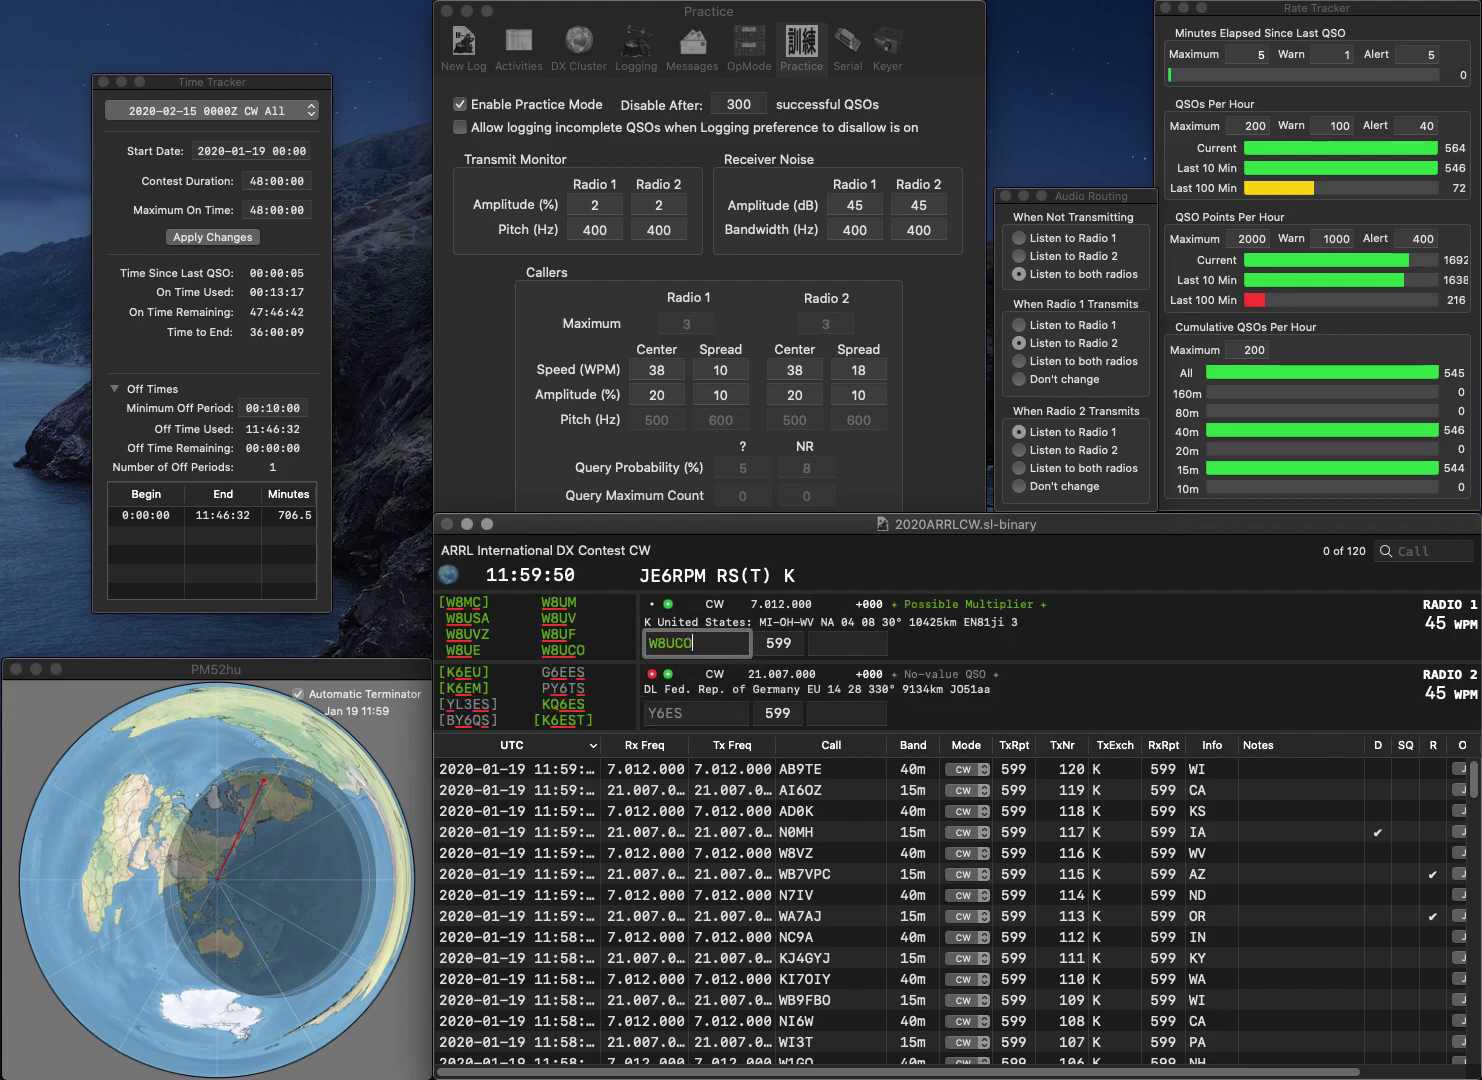
key("Return")
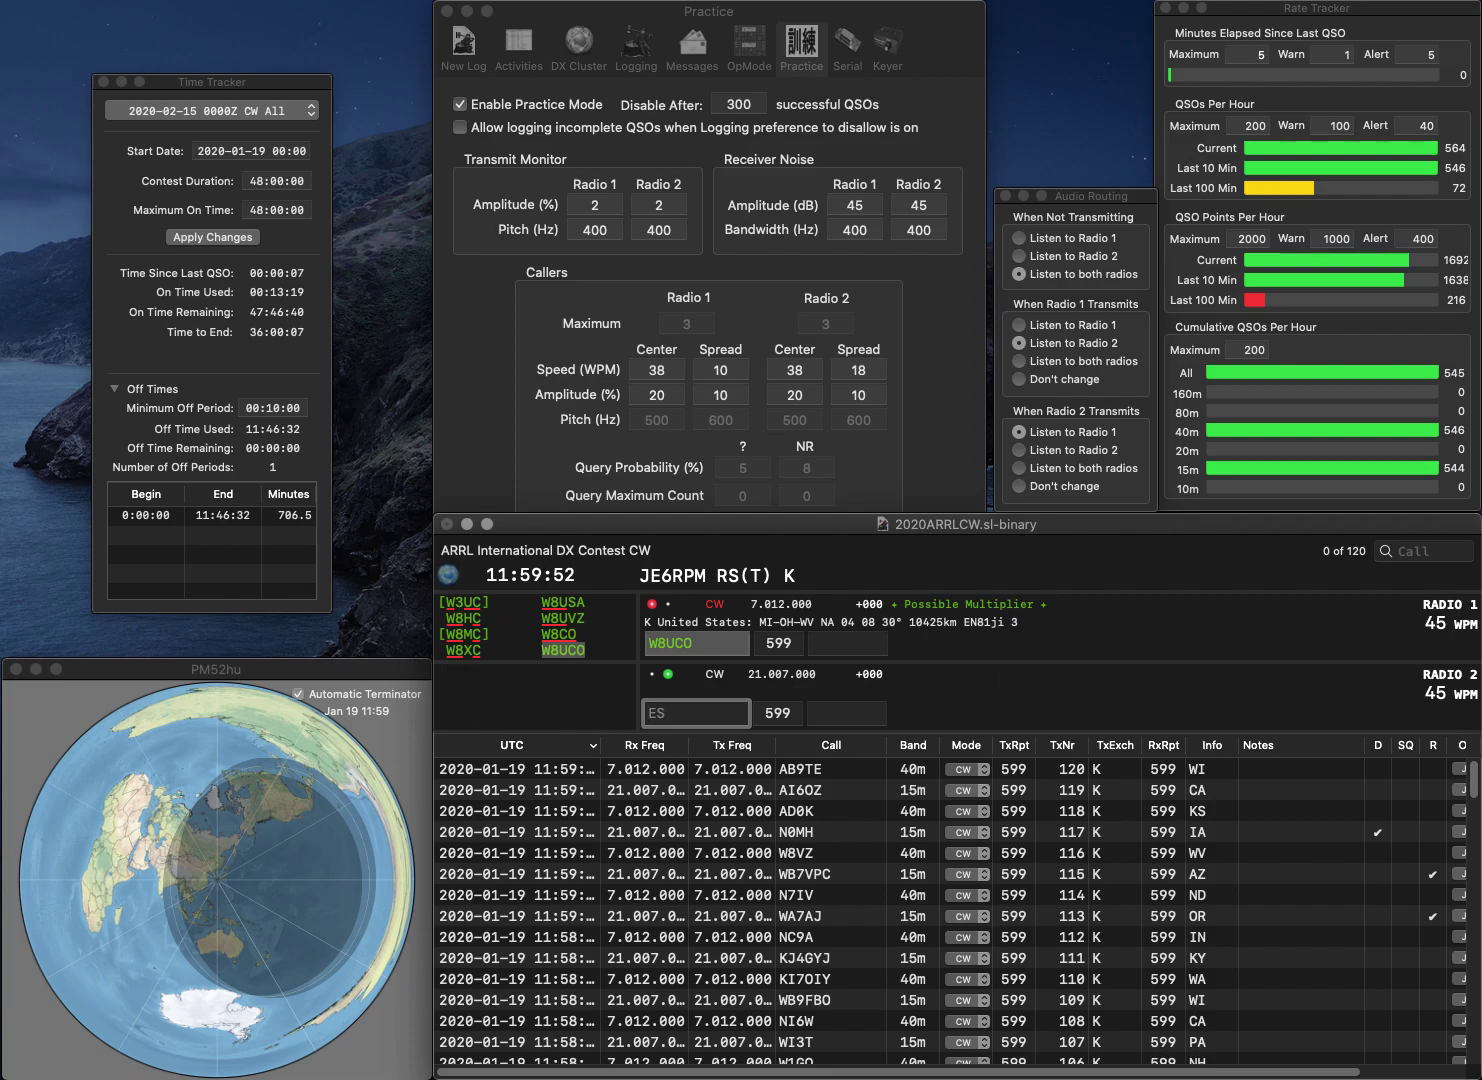
type("W3B")
key("Return")
key("Return")
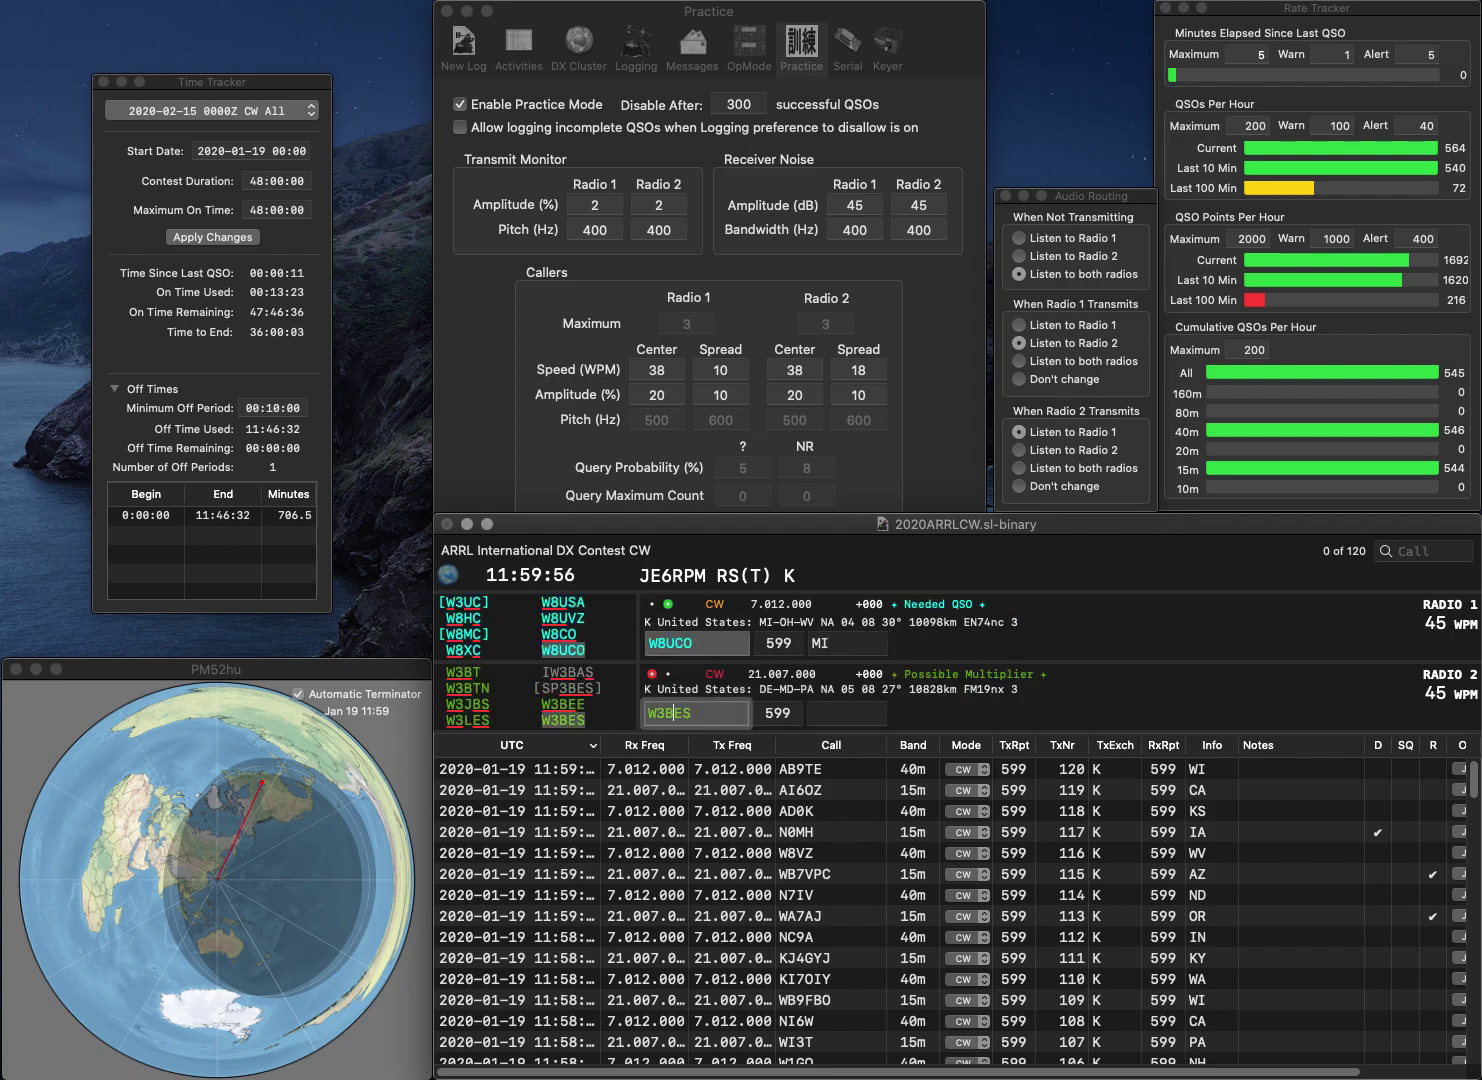
- Log W8UCO on Radio 1 with exchange MI and W3BES on Radio 2 with exchange PA
key("space")
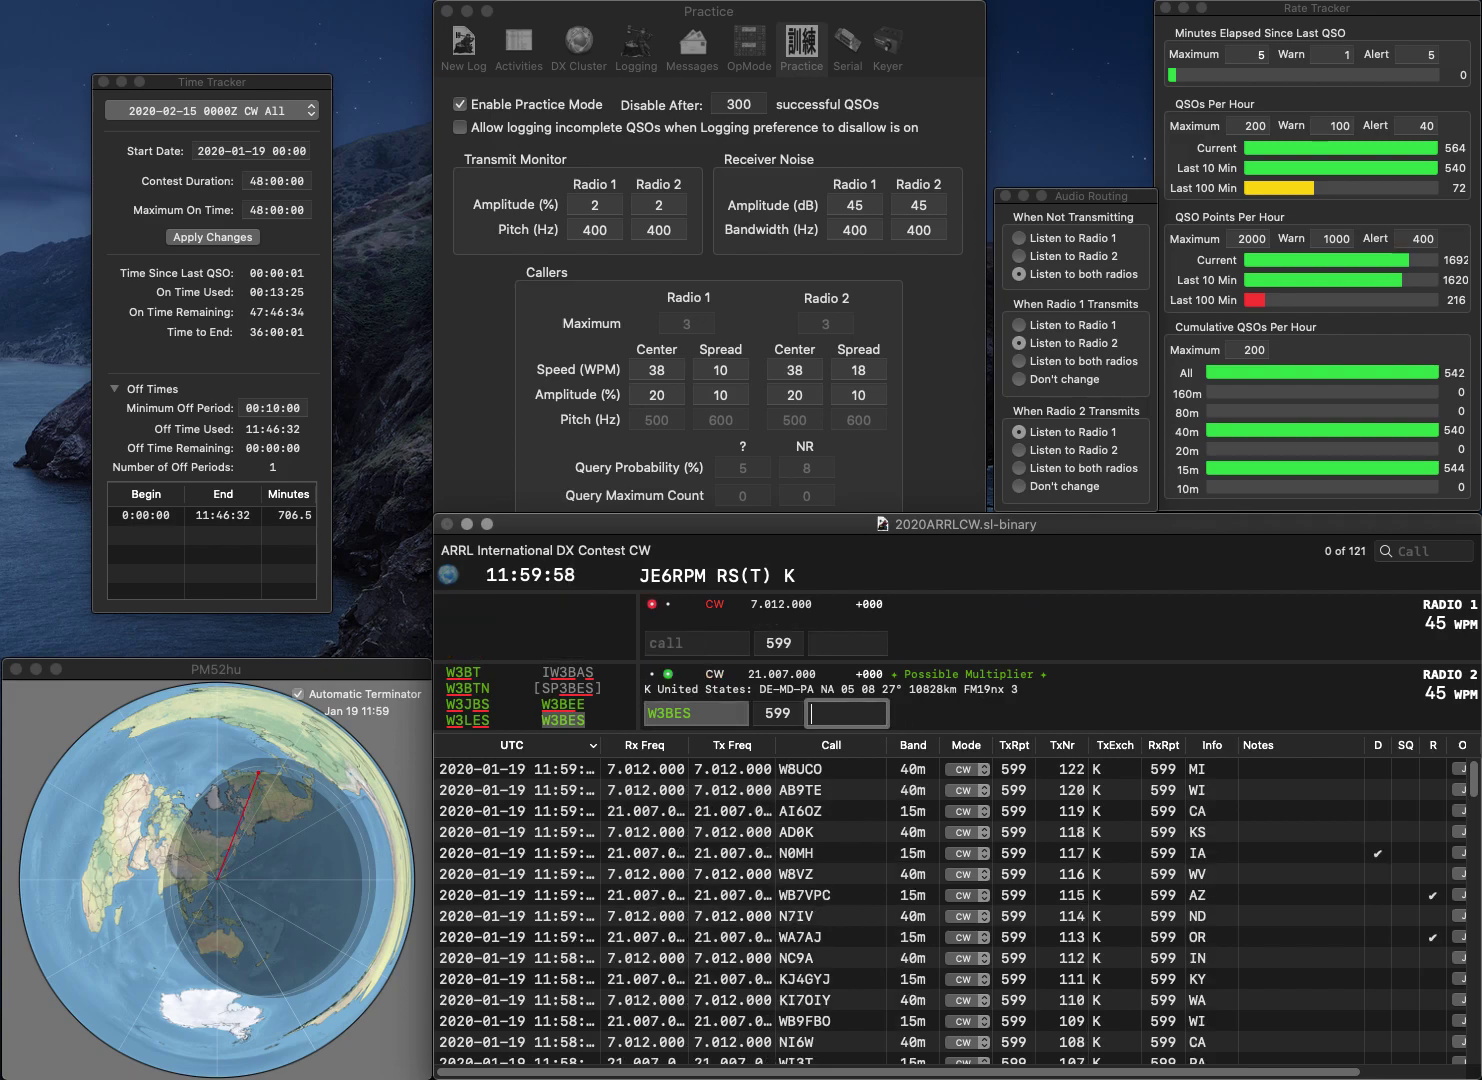
type("PA")
key("Return")
- Answer caller N4TY on Radio 1 and caller K7FD on Radio 2
type("N")
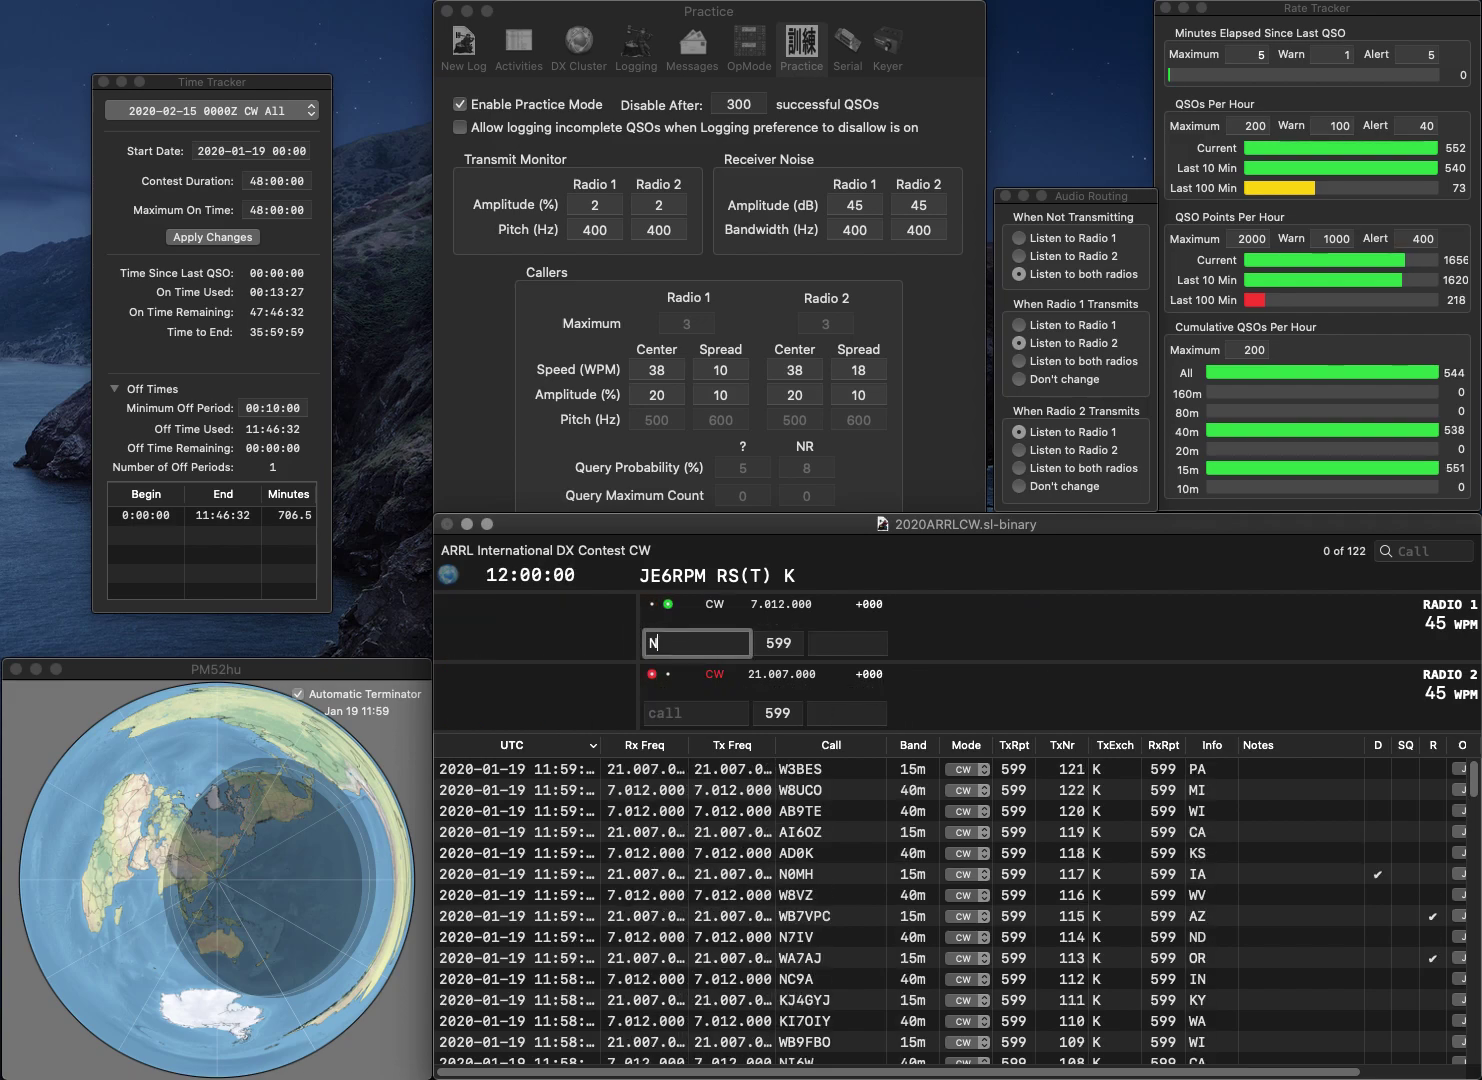
type("4TY")
key("Return")
type("K7FD")
key("Return")
key("space")
type("TN")
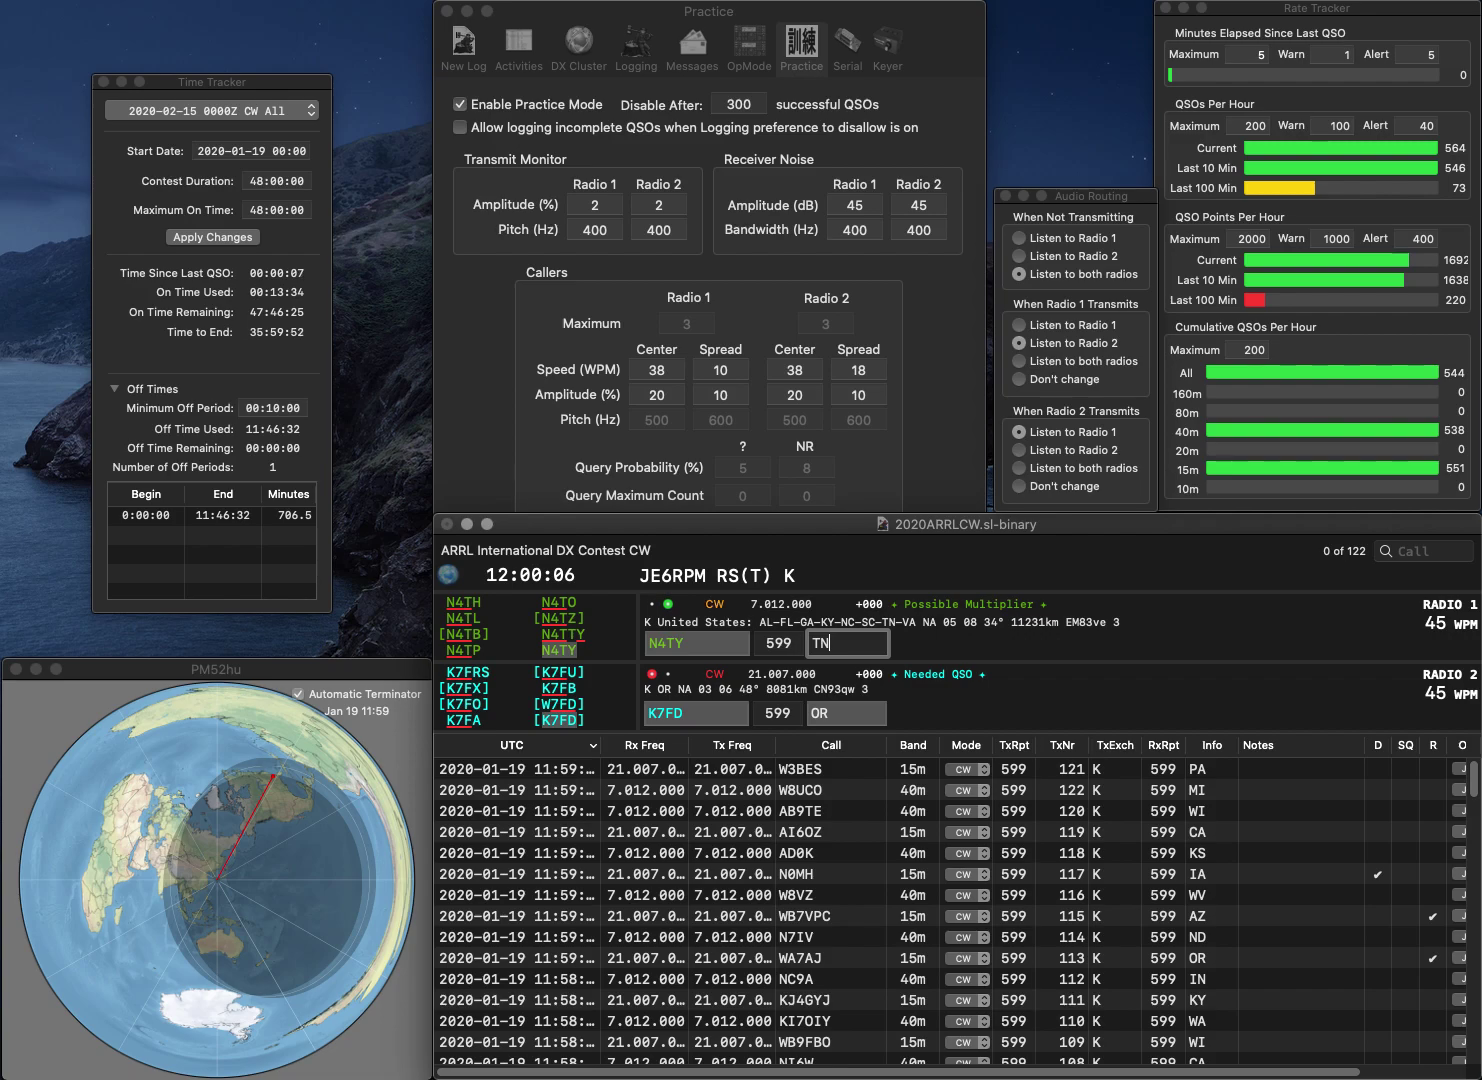
key("Return")
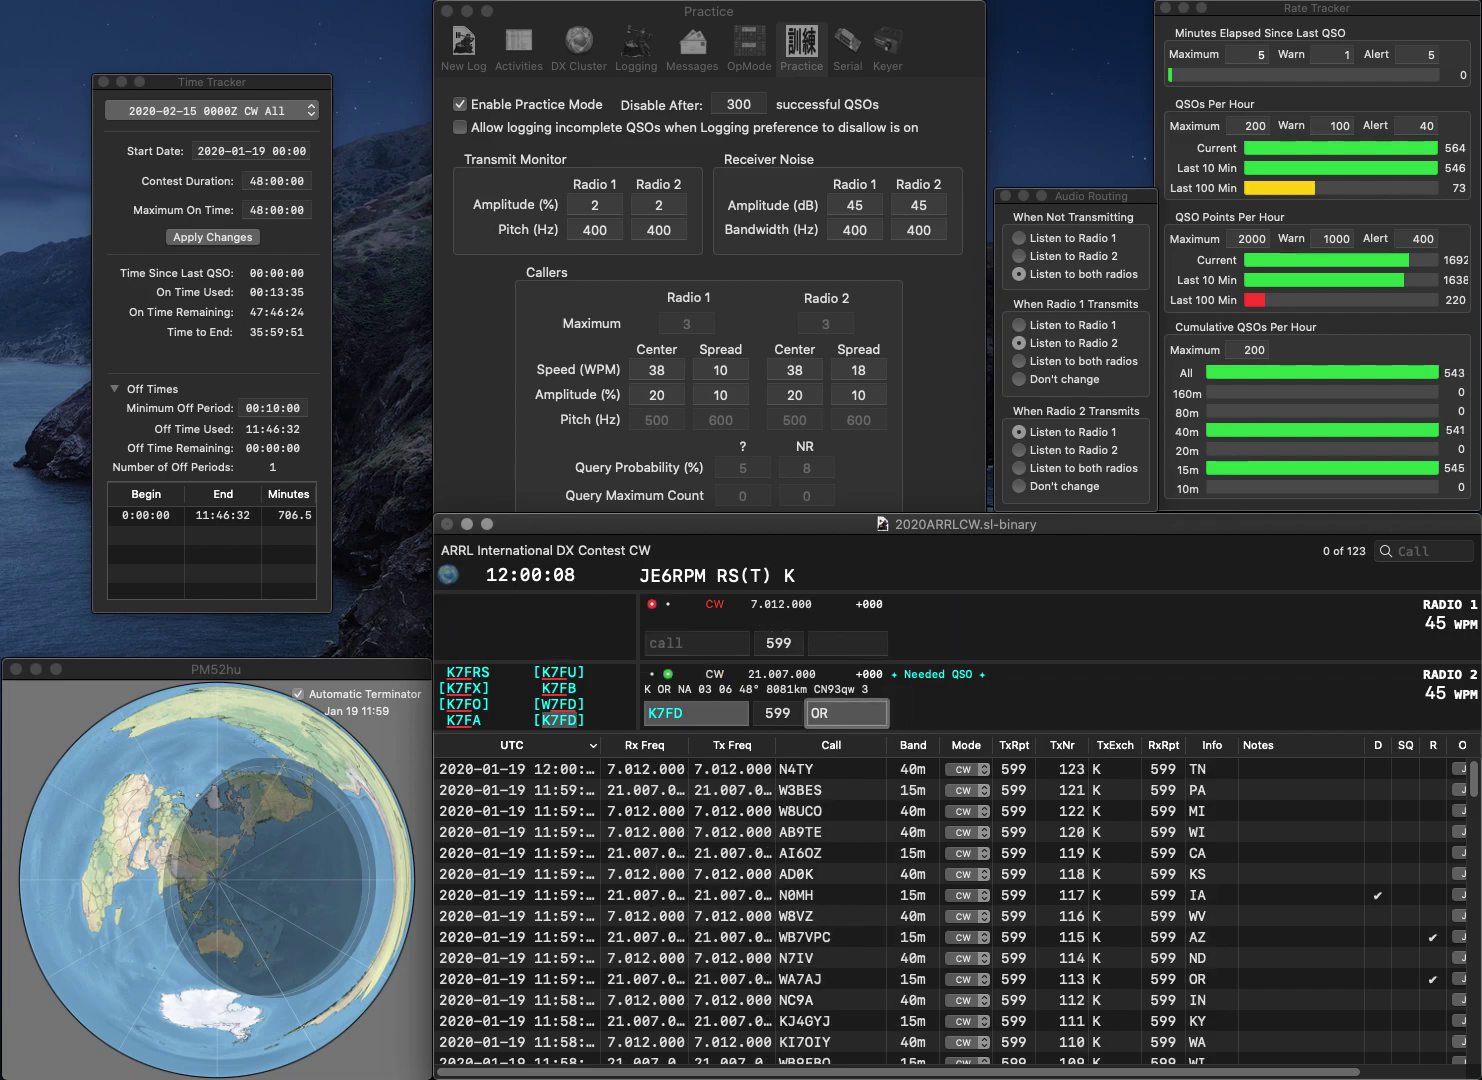
key("Return")
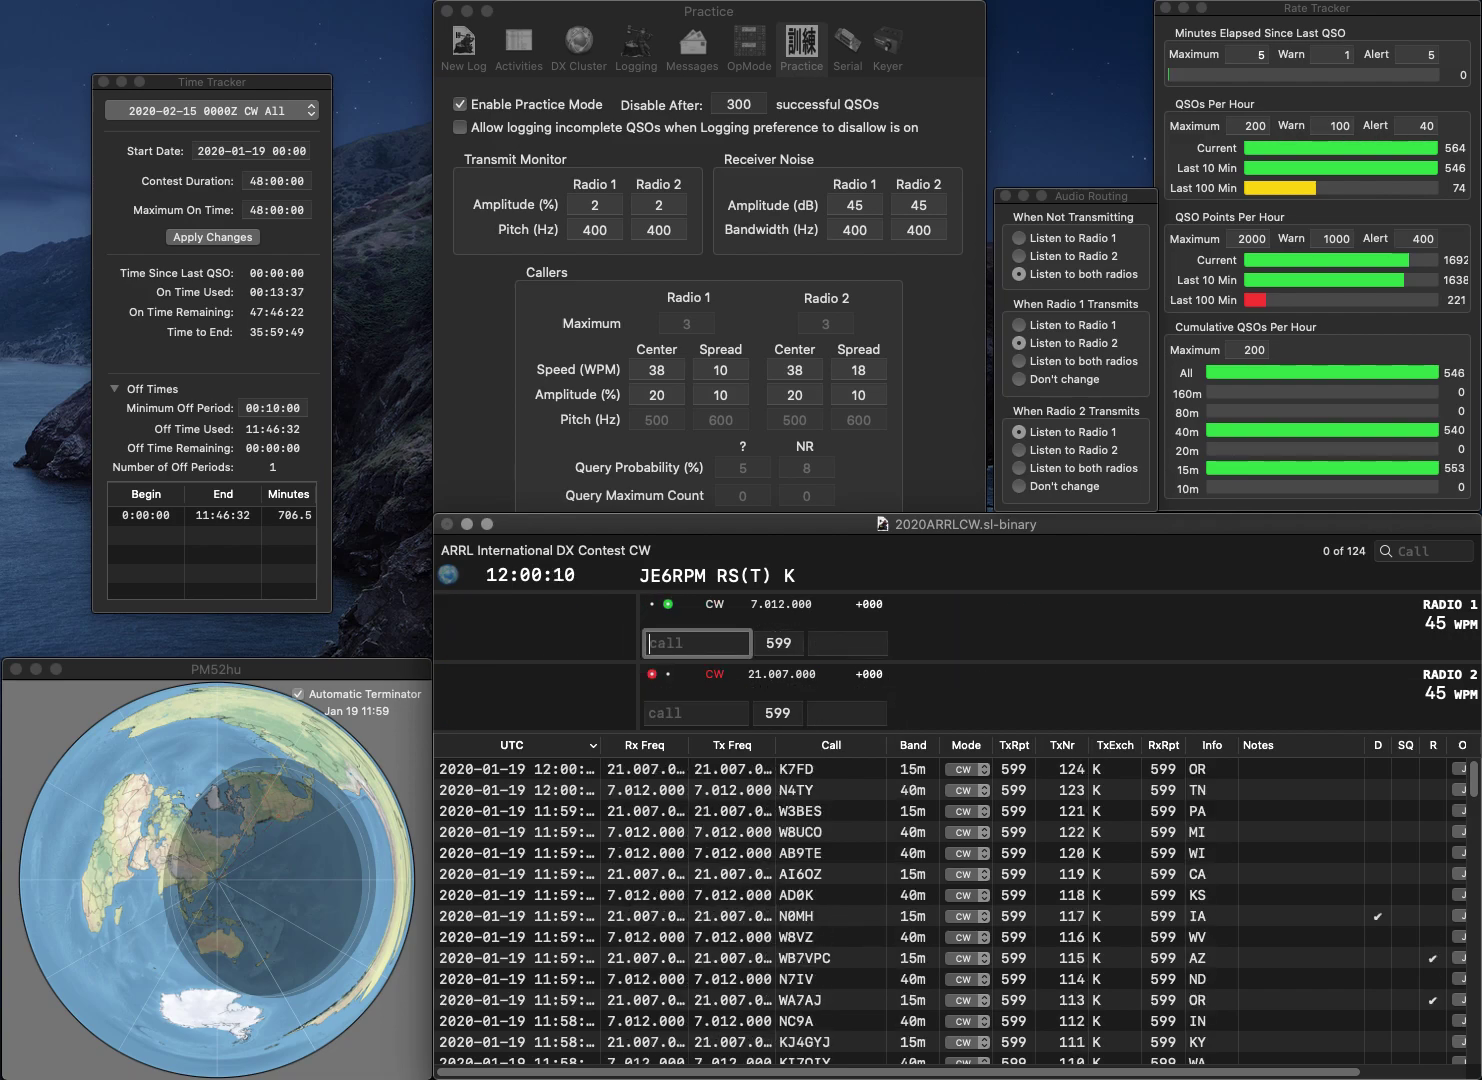
- Answer caller KJ5FA on Radio 1 and caller W1GXZ on Radio 2
type("KJ5FA")
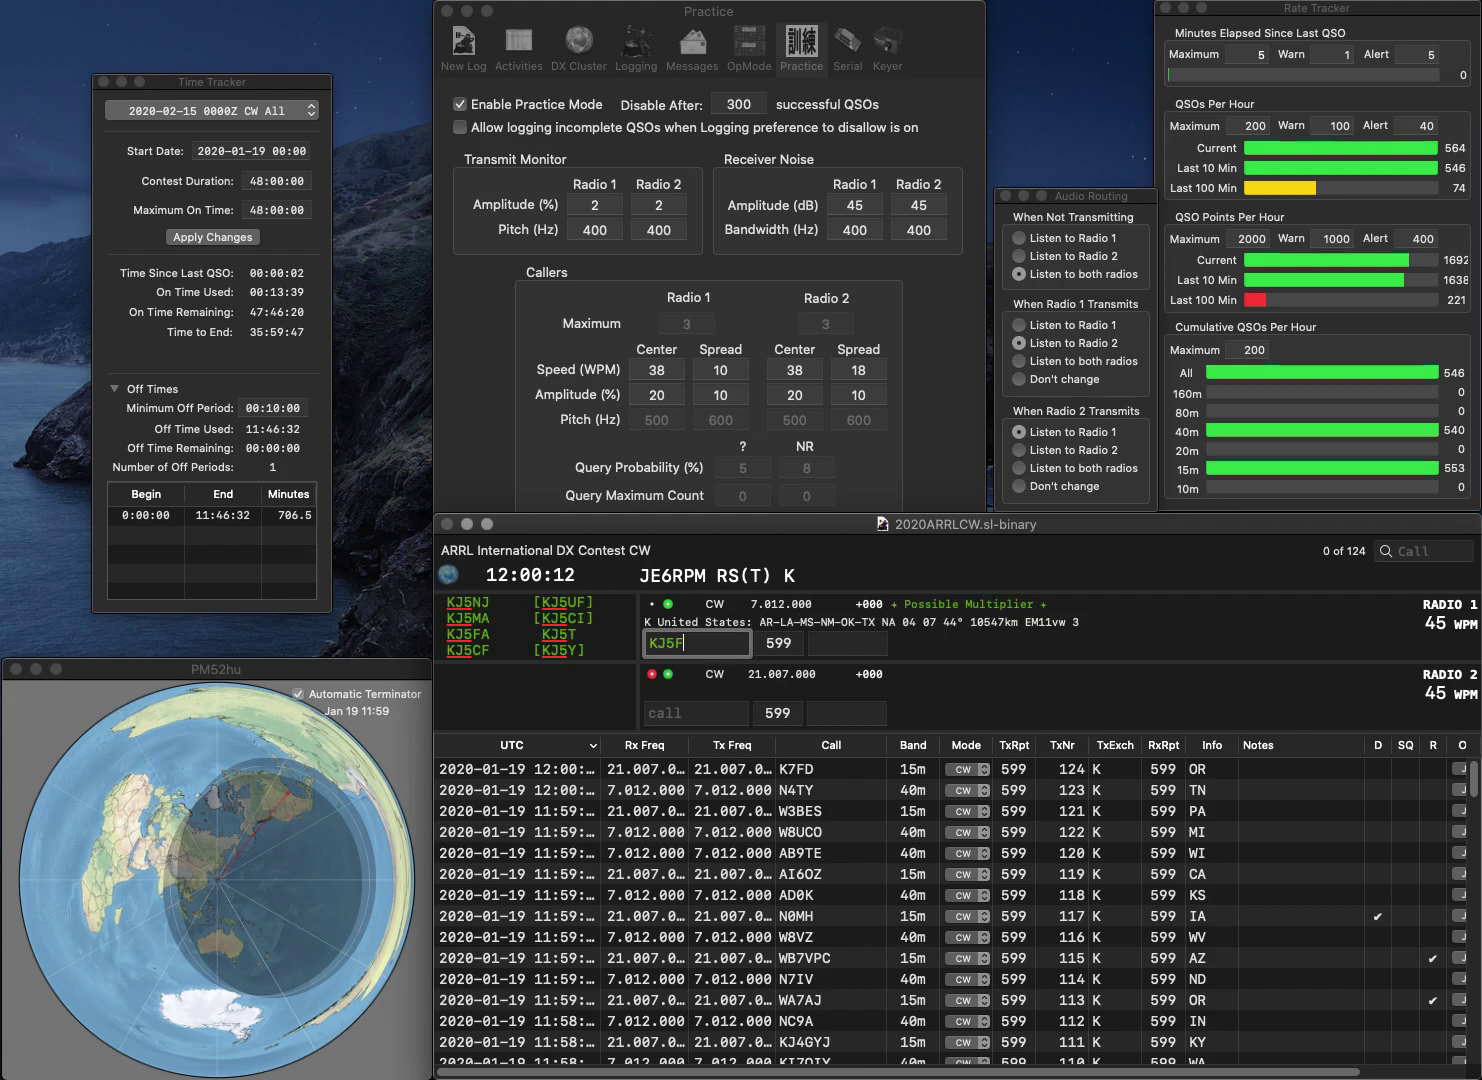
key("Return")
type("W1GXZ")
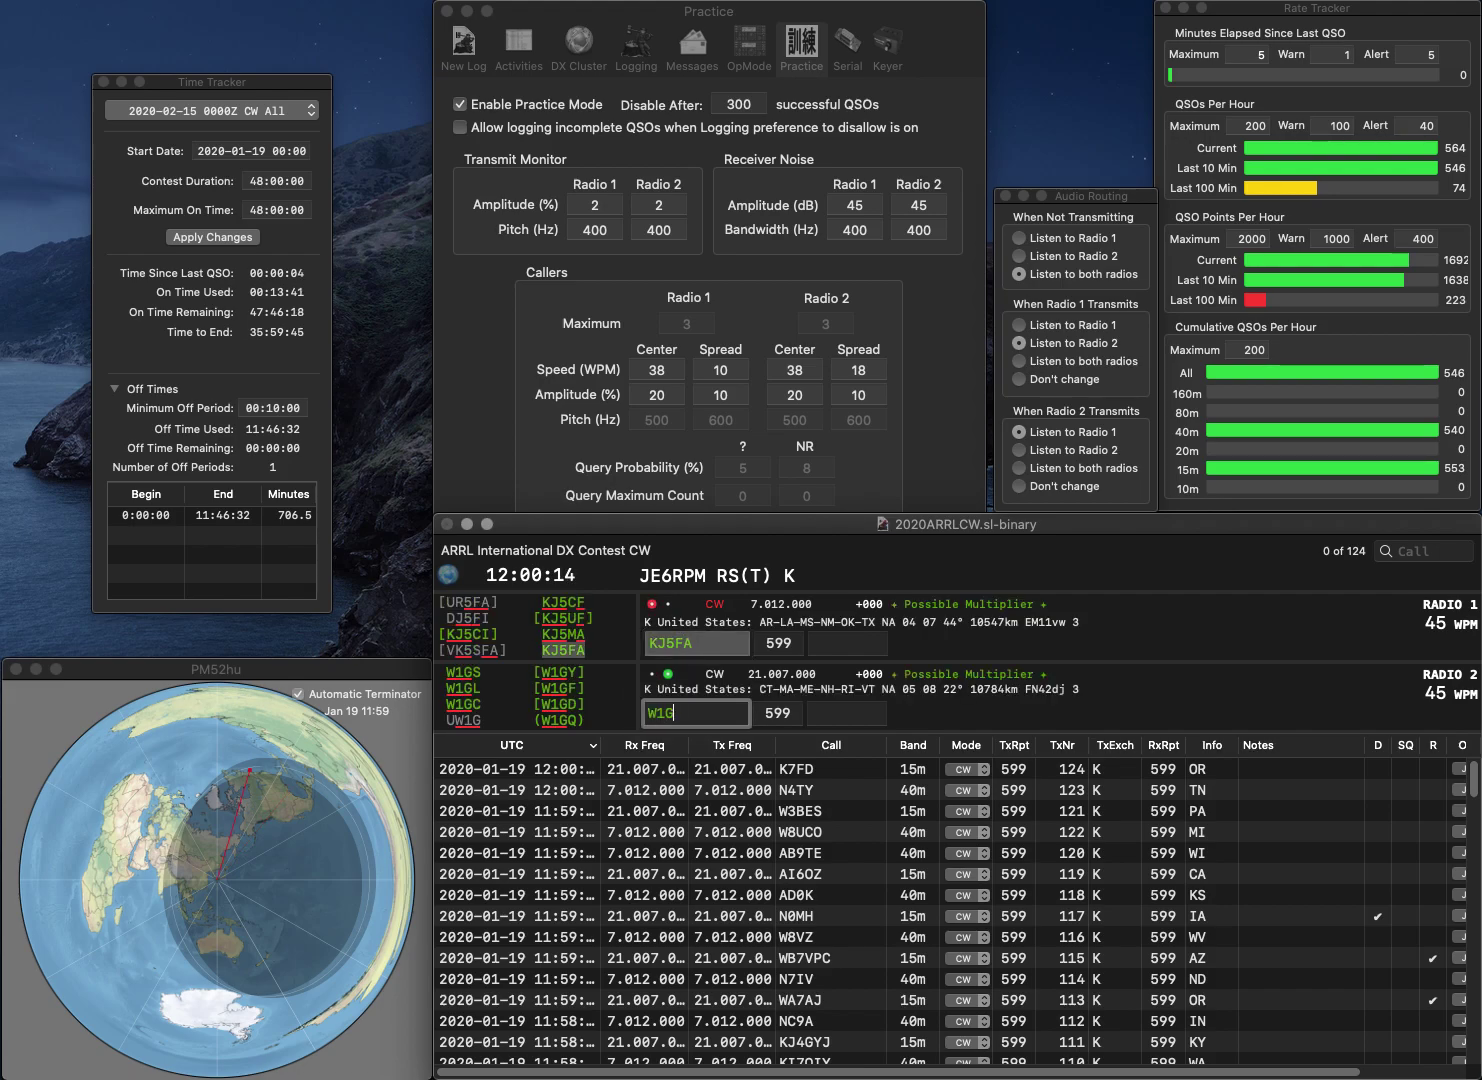
key("Return")
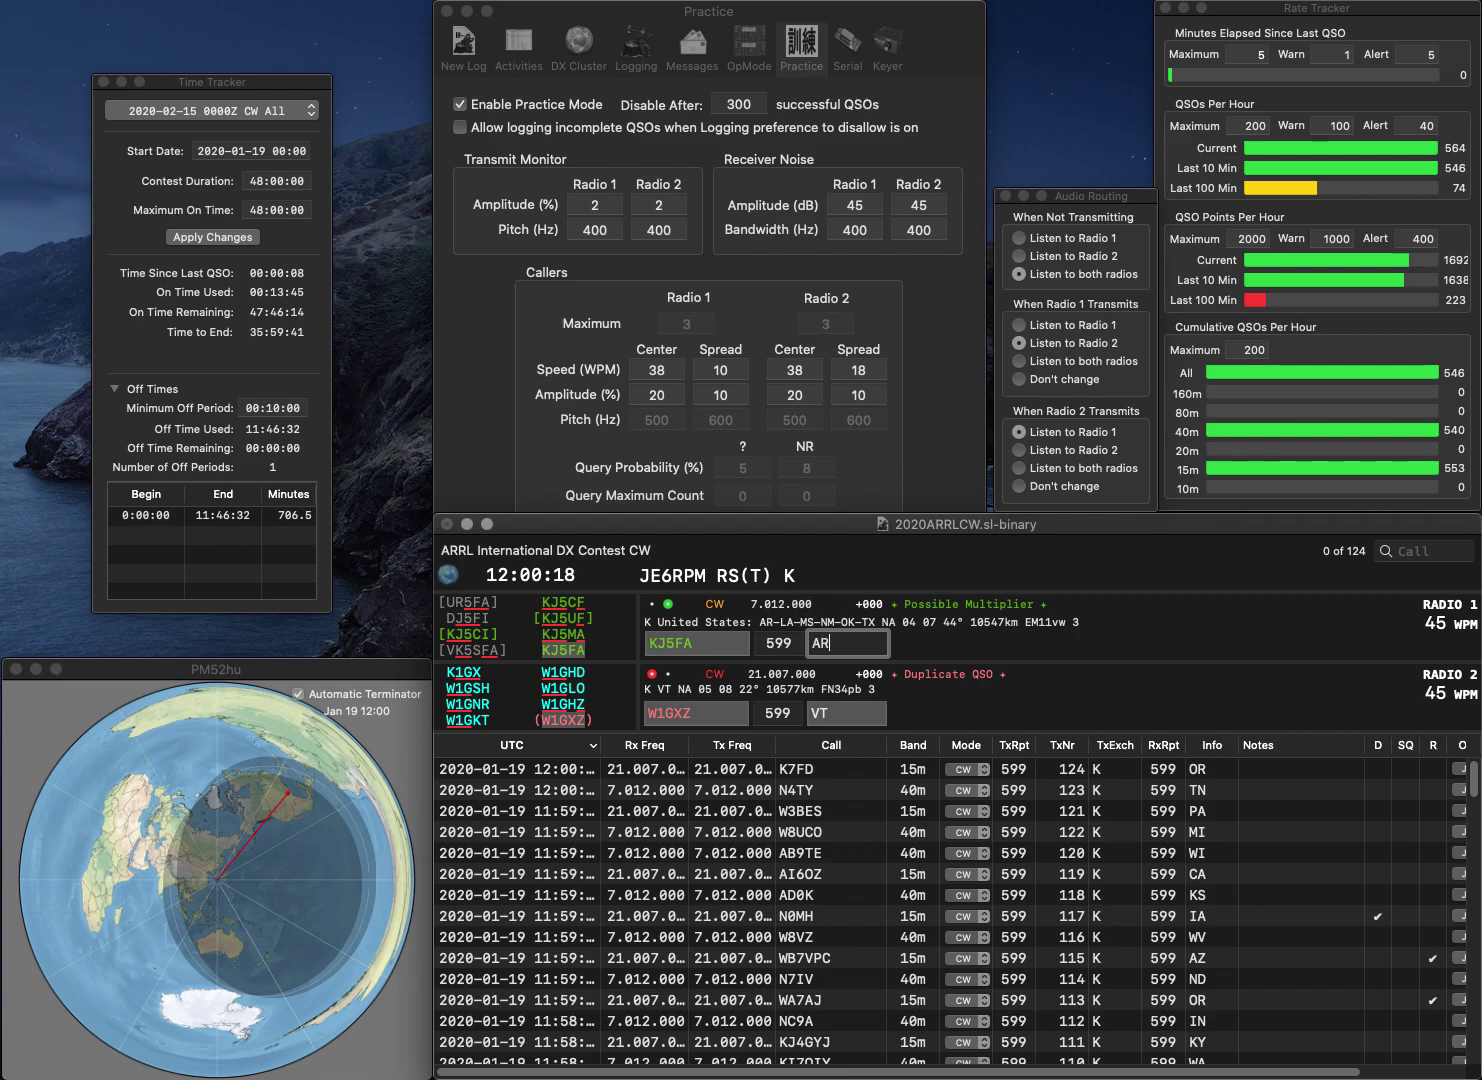
type("AR")
key("Return")
key("Return")
type("KN4")
key("Return")
type("K3USA")
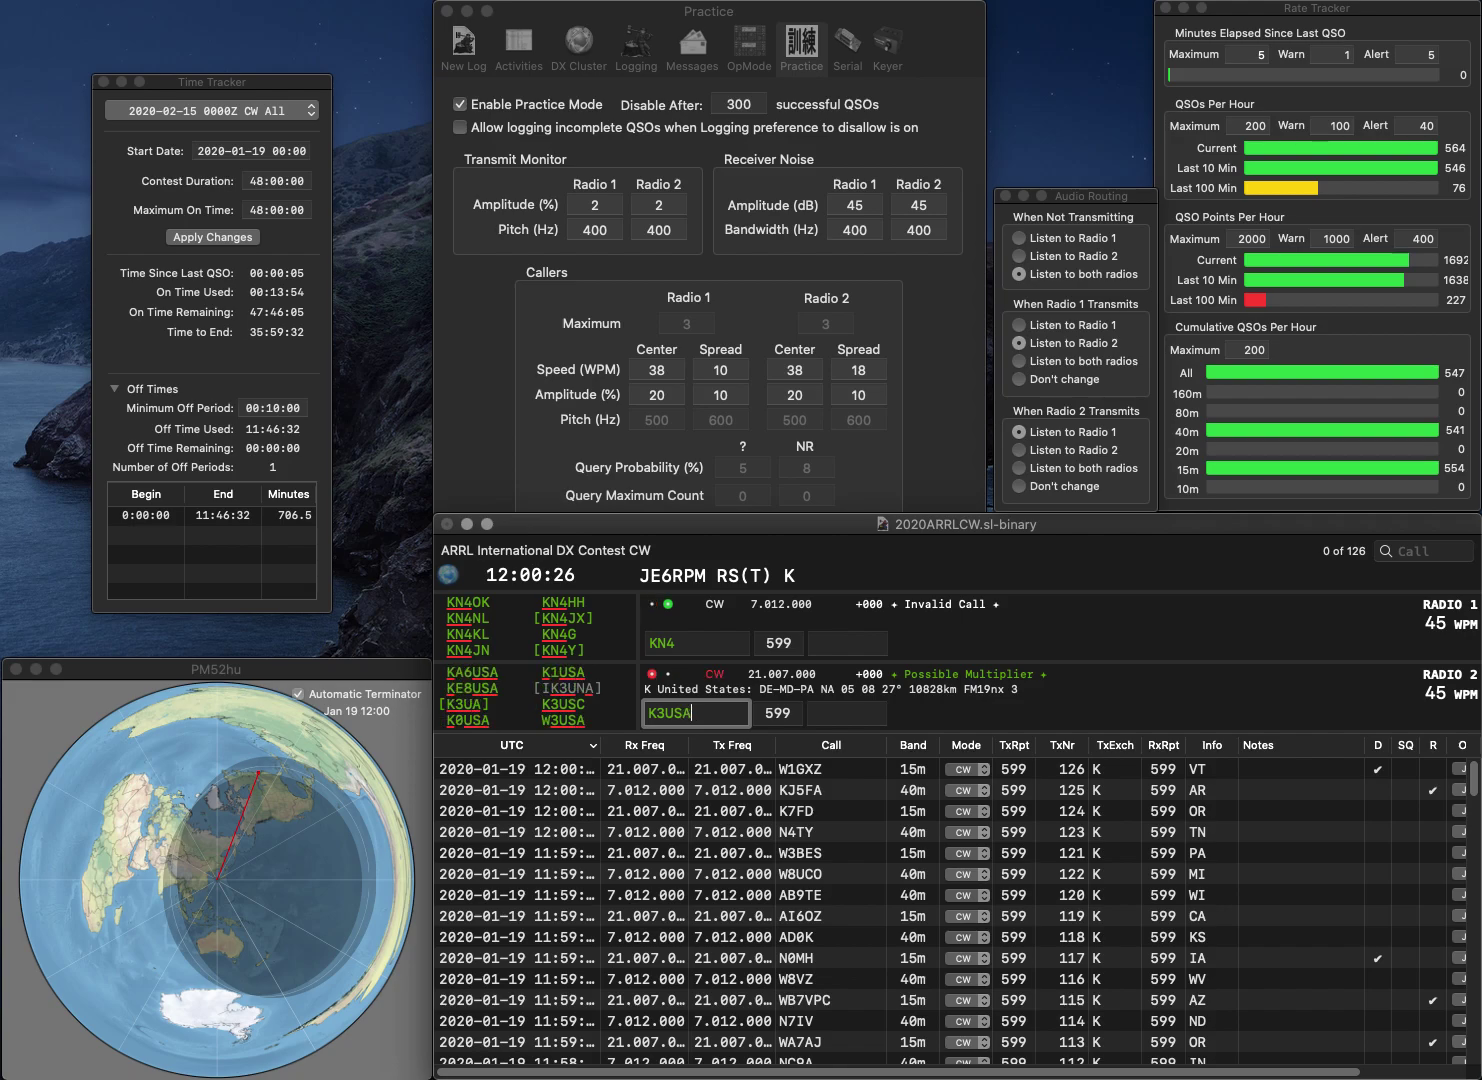
key("Return")
type("HPJ")
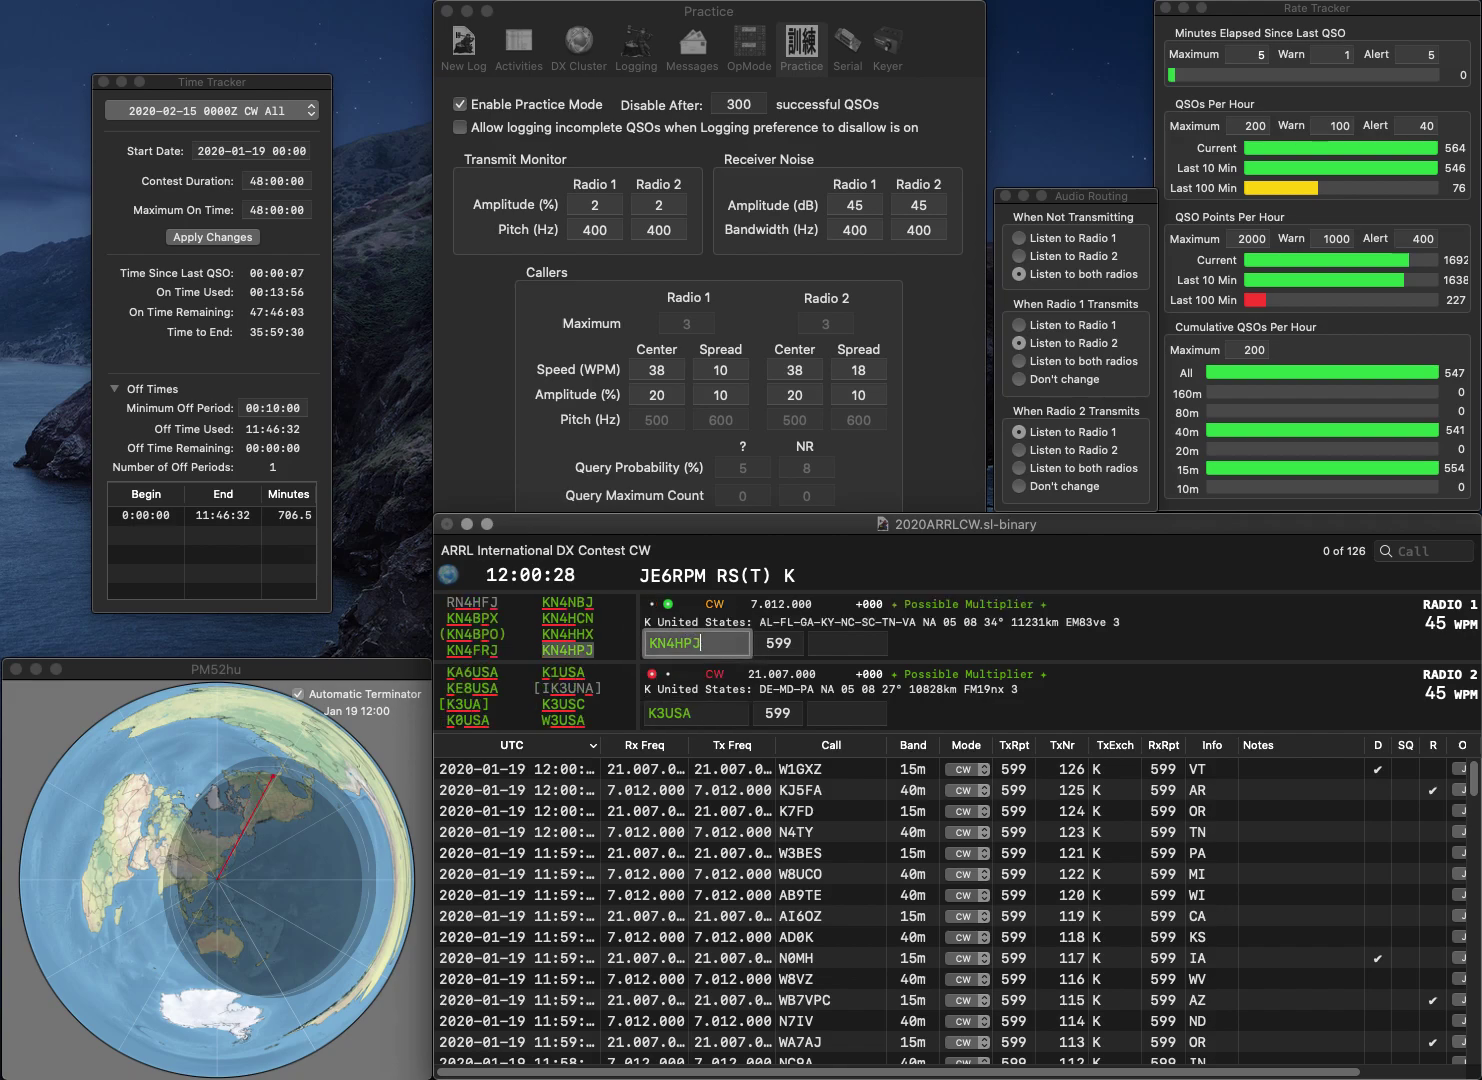
key("Return")
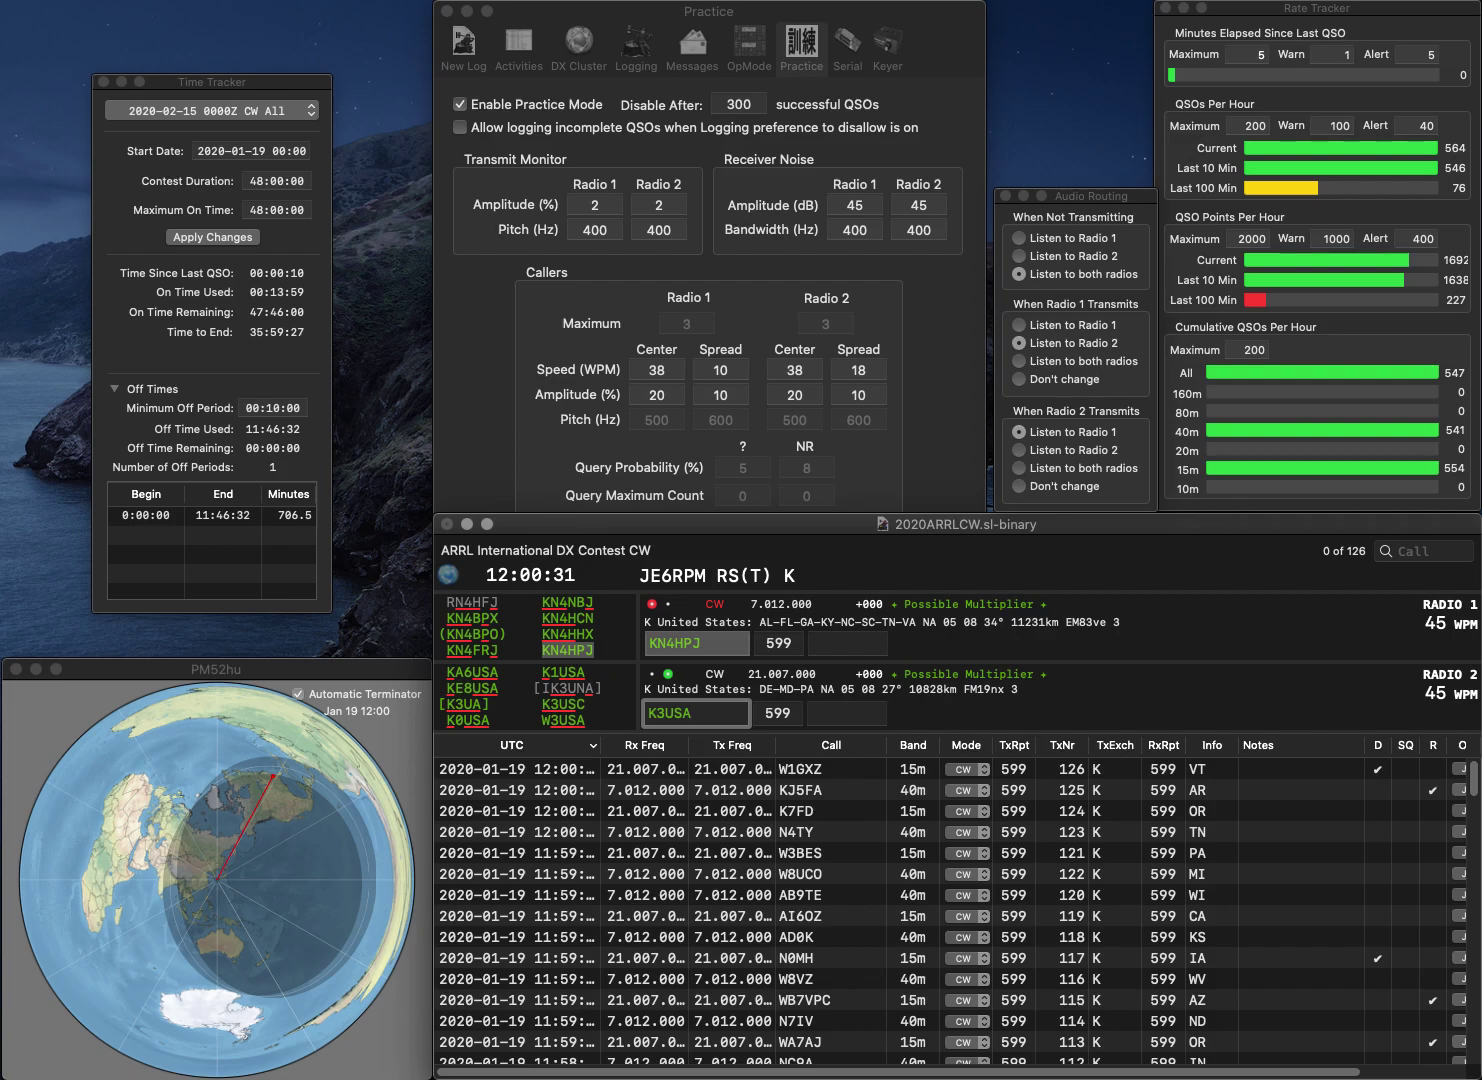
key("BackSpace")
type("H")
key("Return")
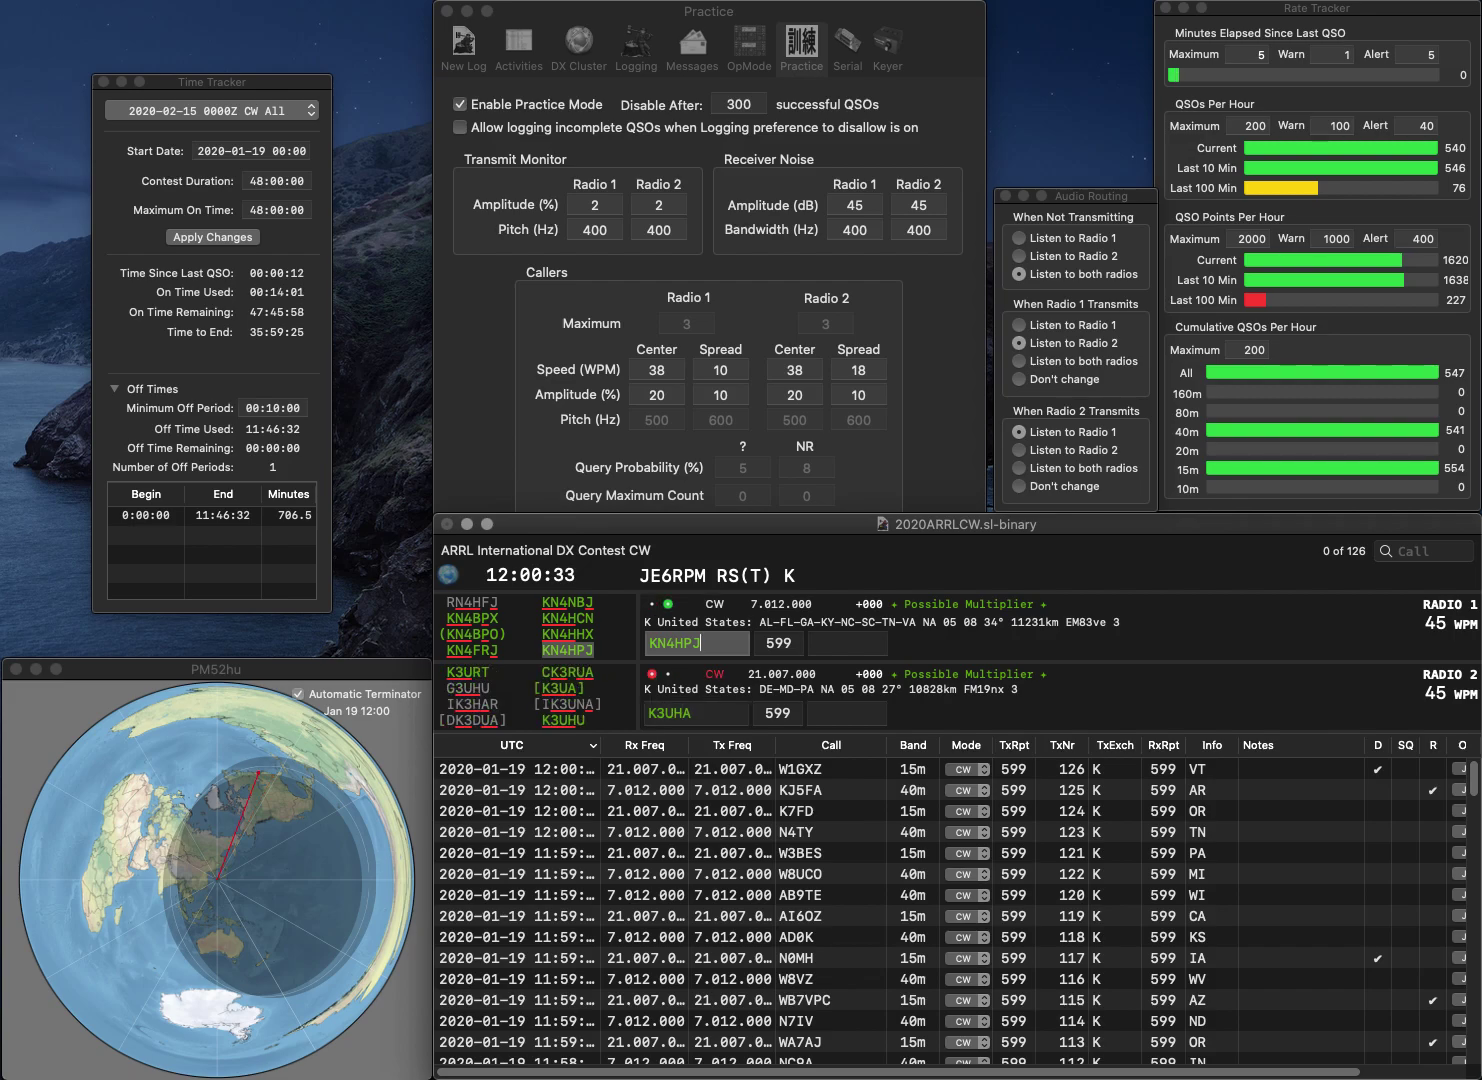
type("KY")
key("Return")
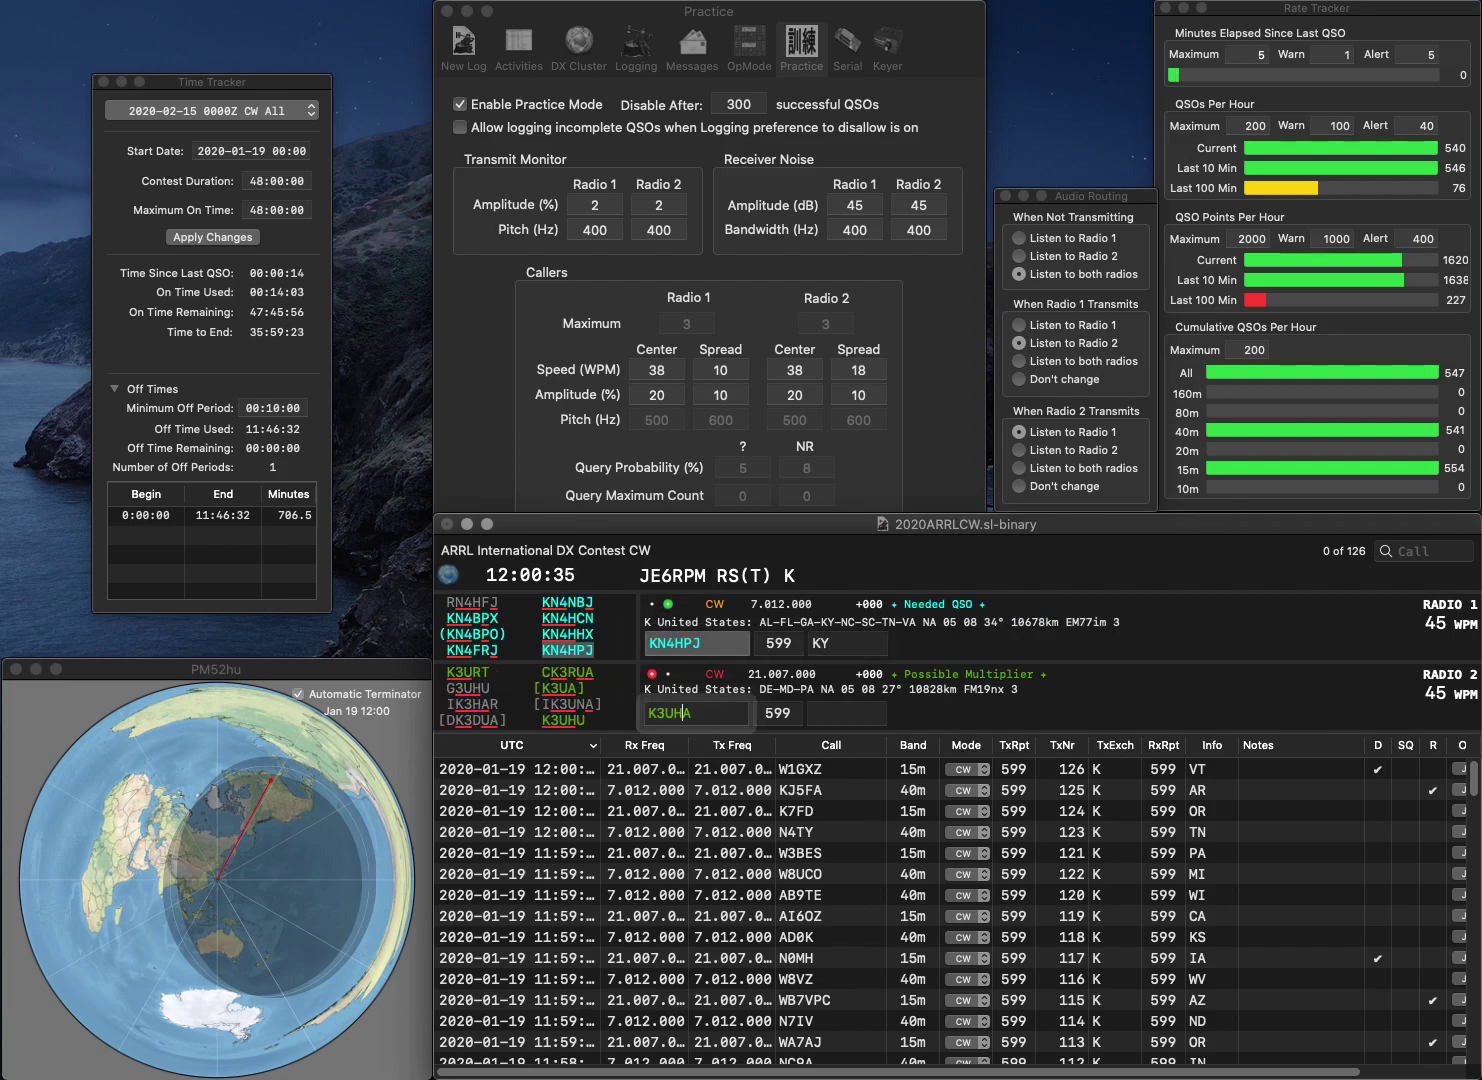
key("BackSpace")
key("BackSpace")
key("BackSpace")
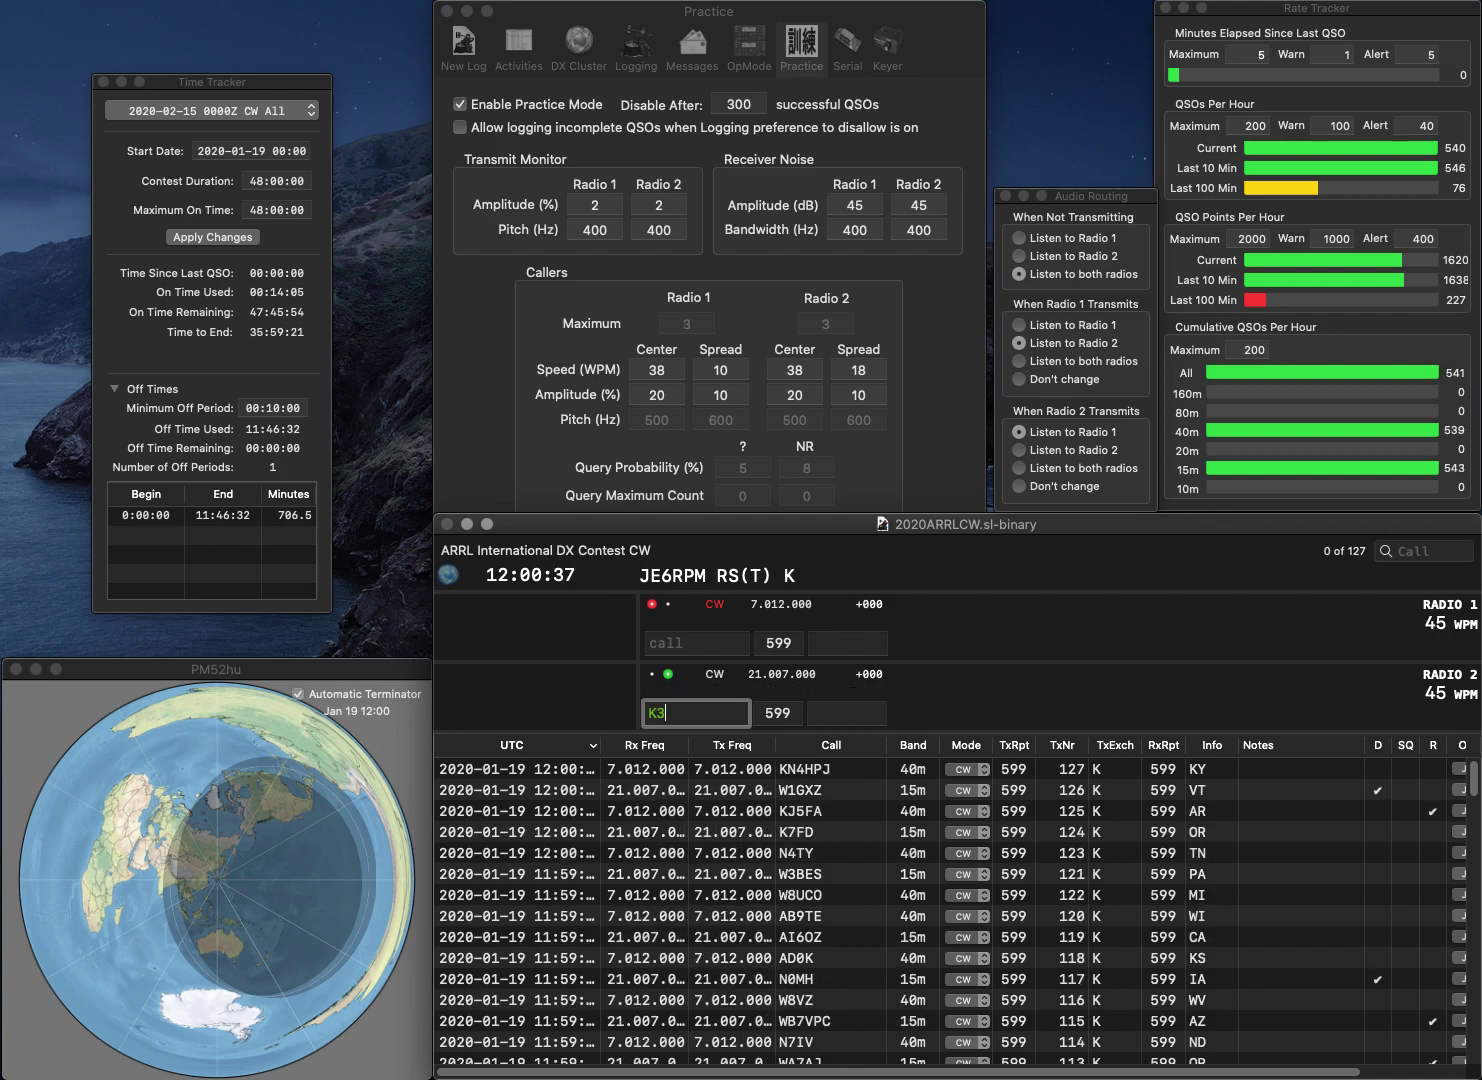
type("USA")
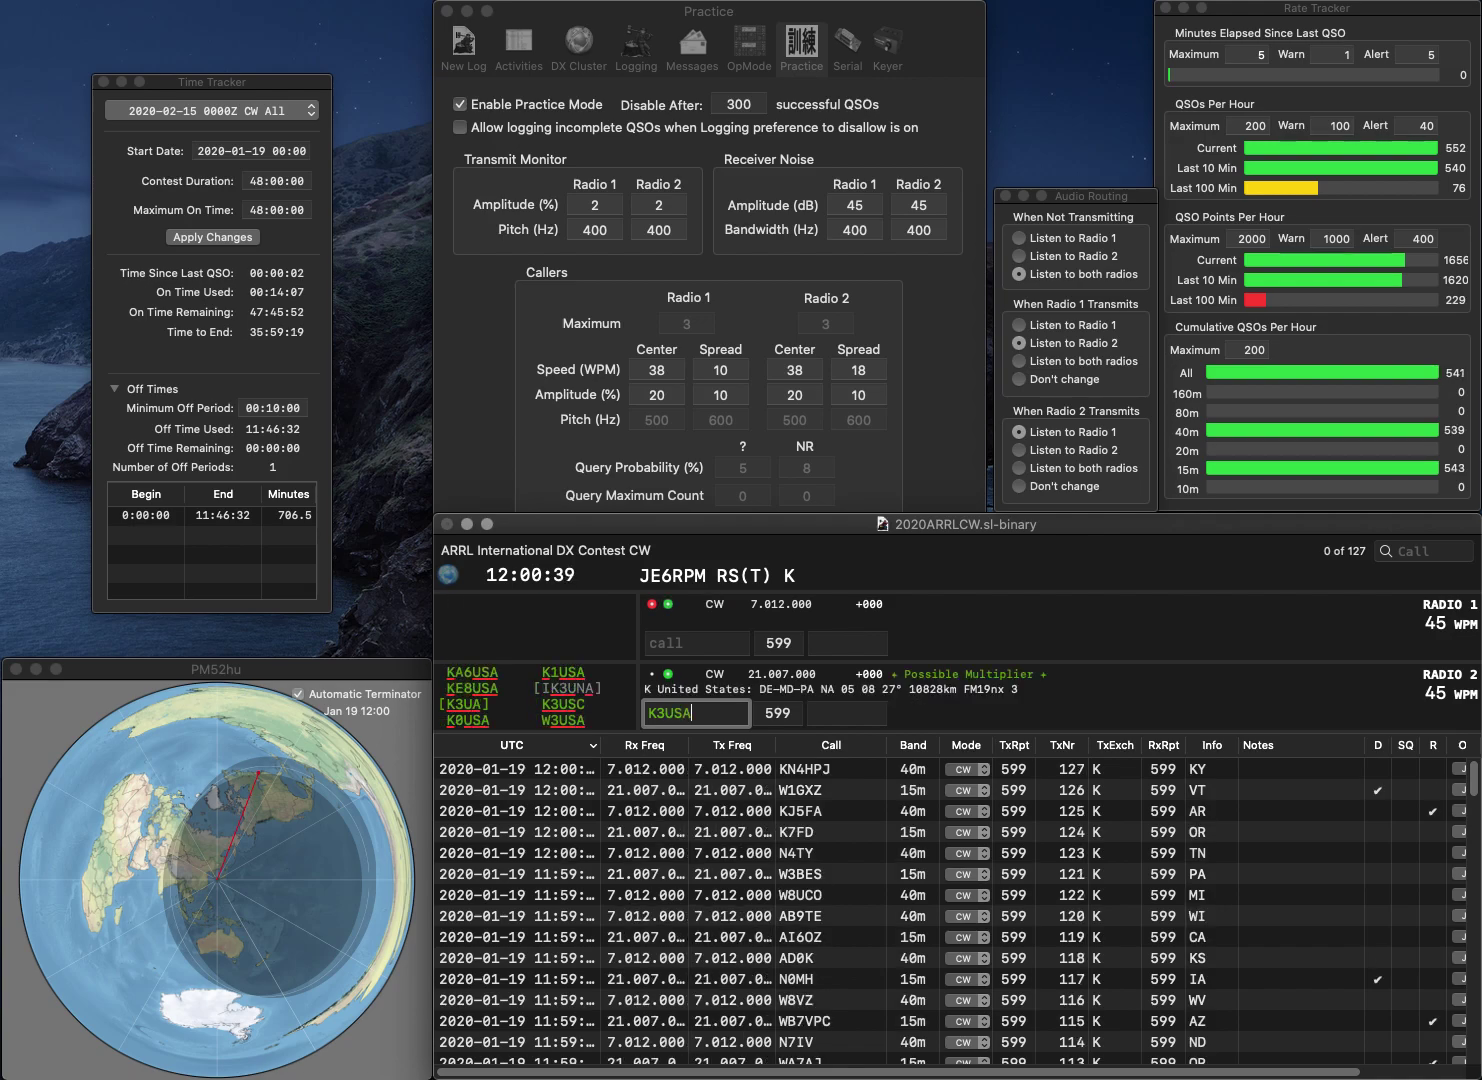
type("H")
key("Return")
type("KD7UO")
key("Return")
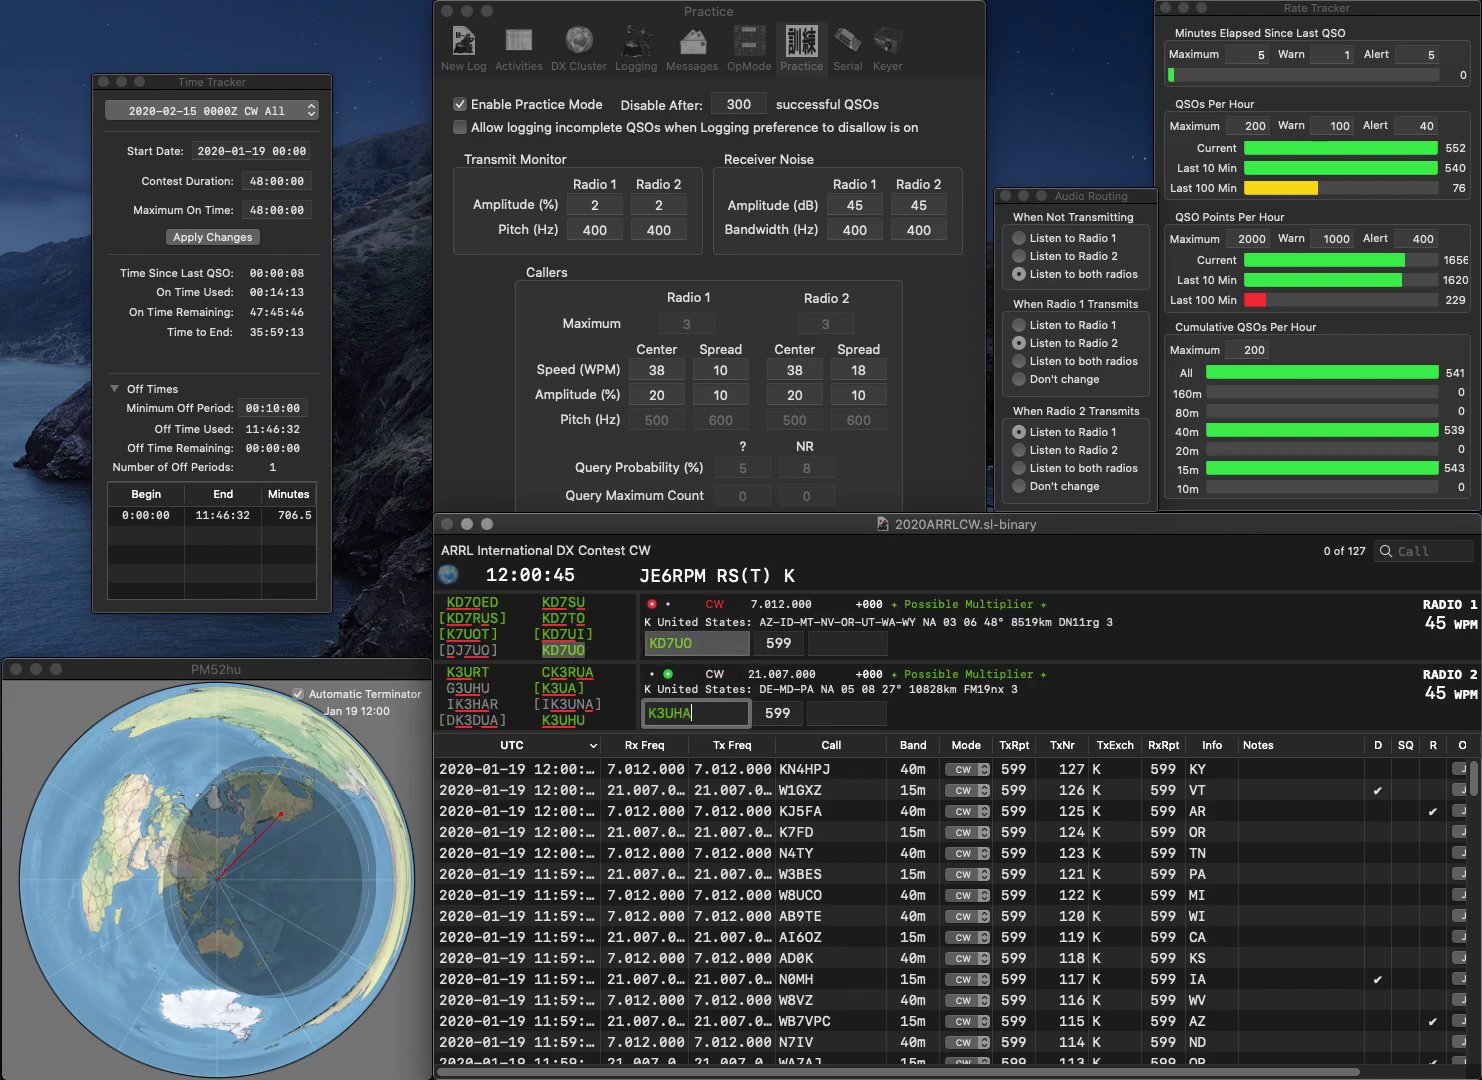
key("BackSpace")
key("BackSpace")
key("BackSpace")
type("UUA")
key("Return")
key("space")
key("Return")
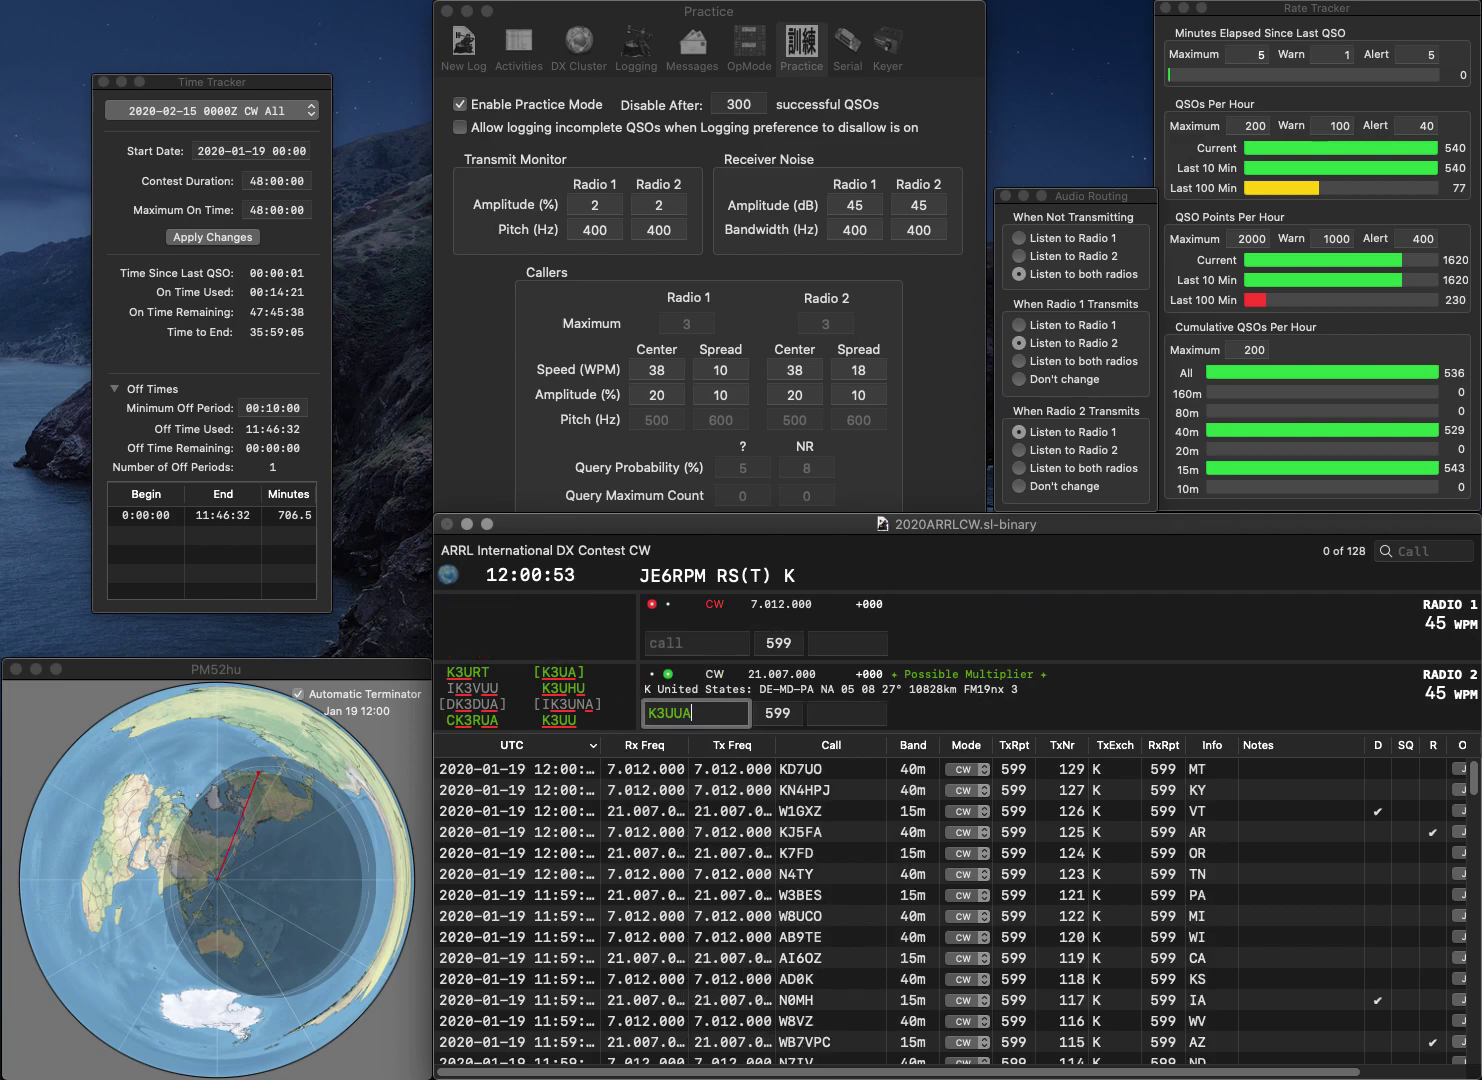
key("BackSpace")
type("S")
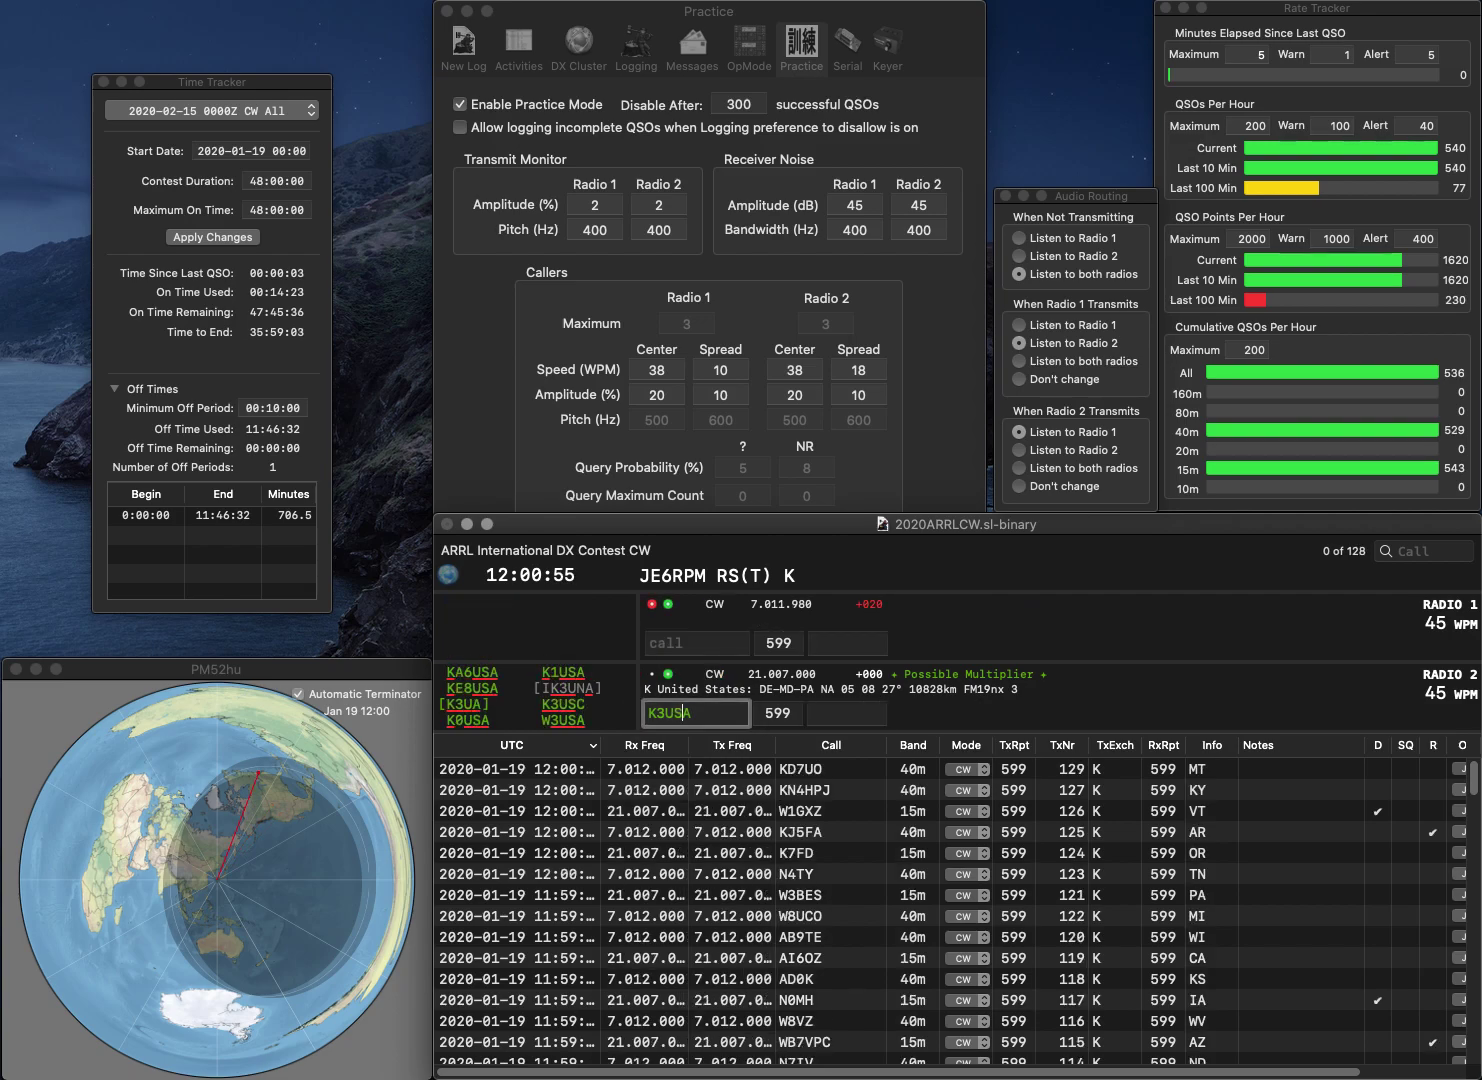
type("H")
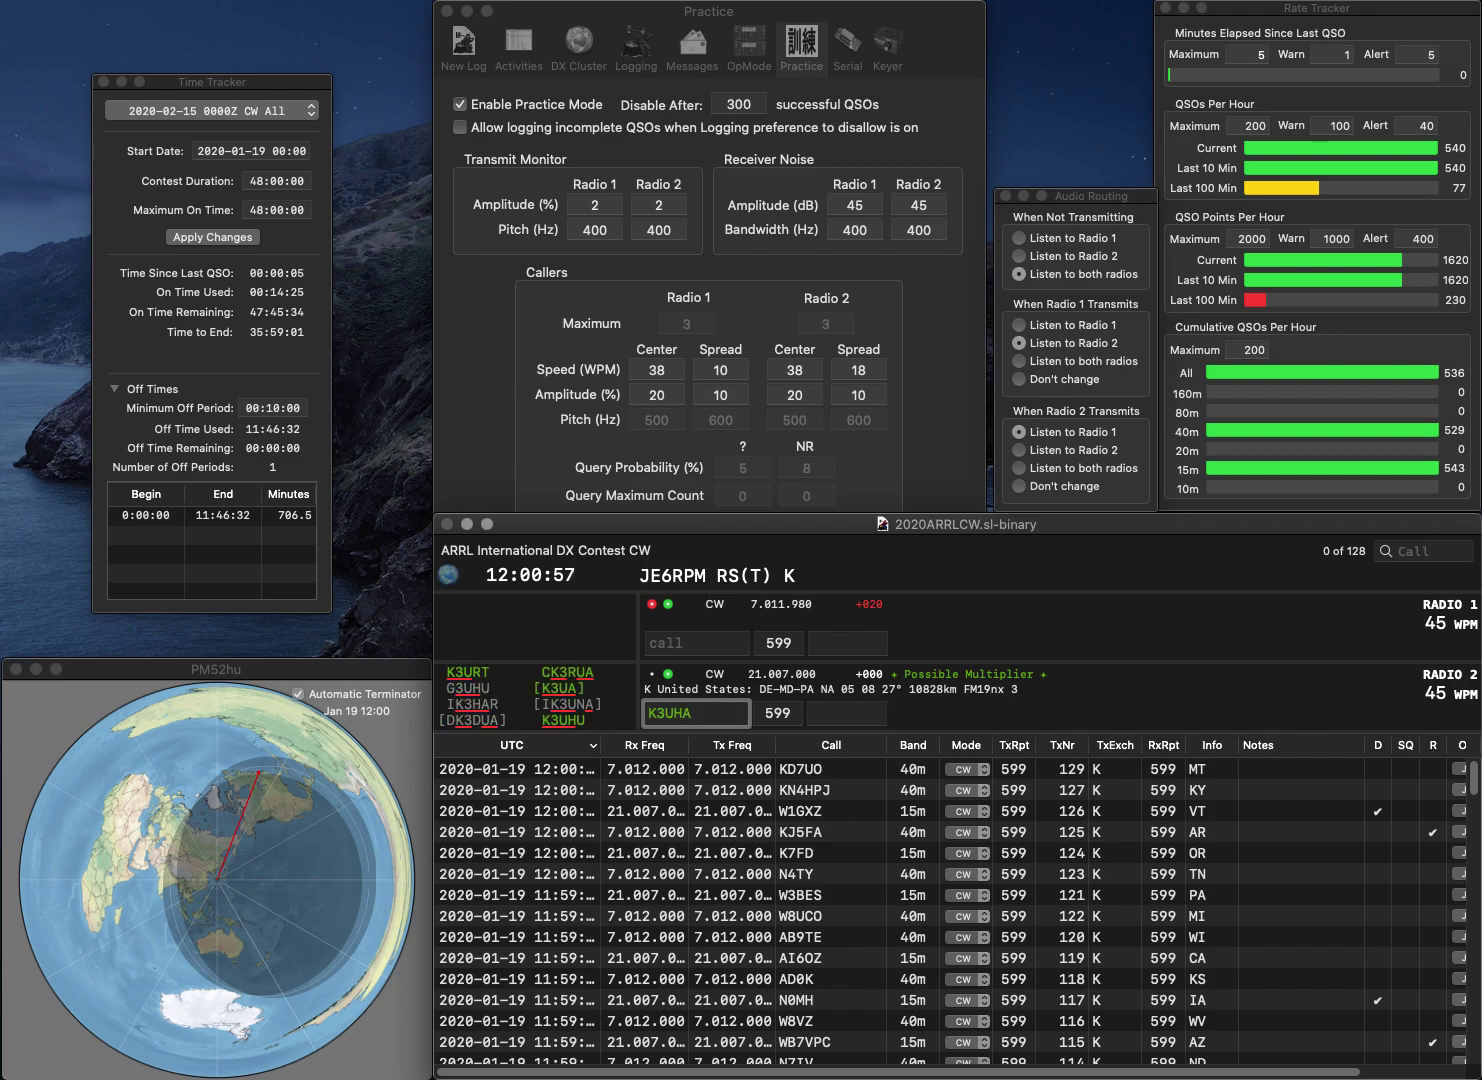
key("BackSpace")
type("U")
key("Return")
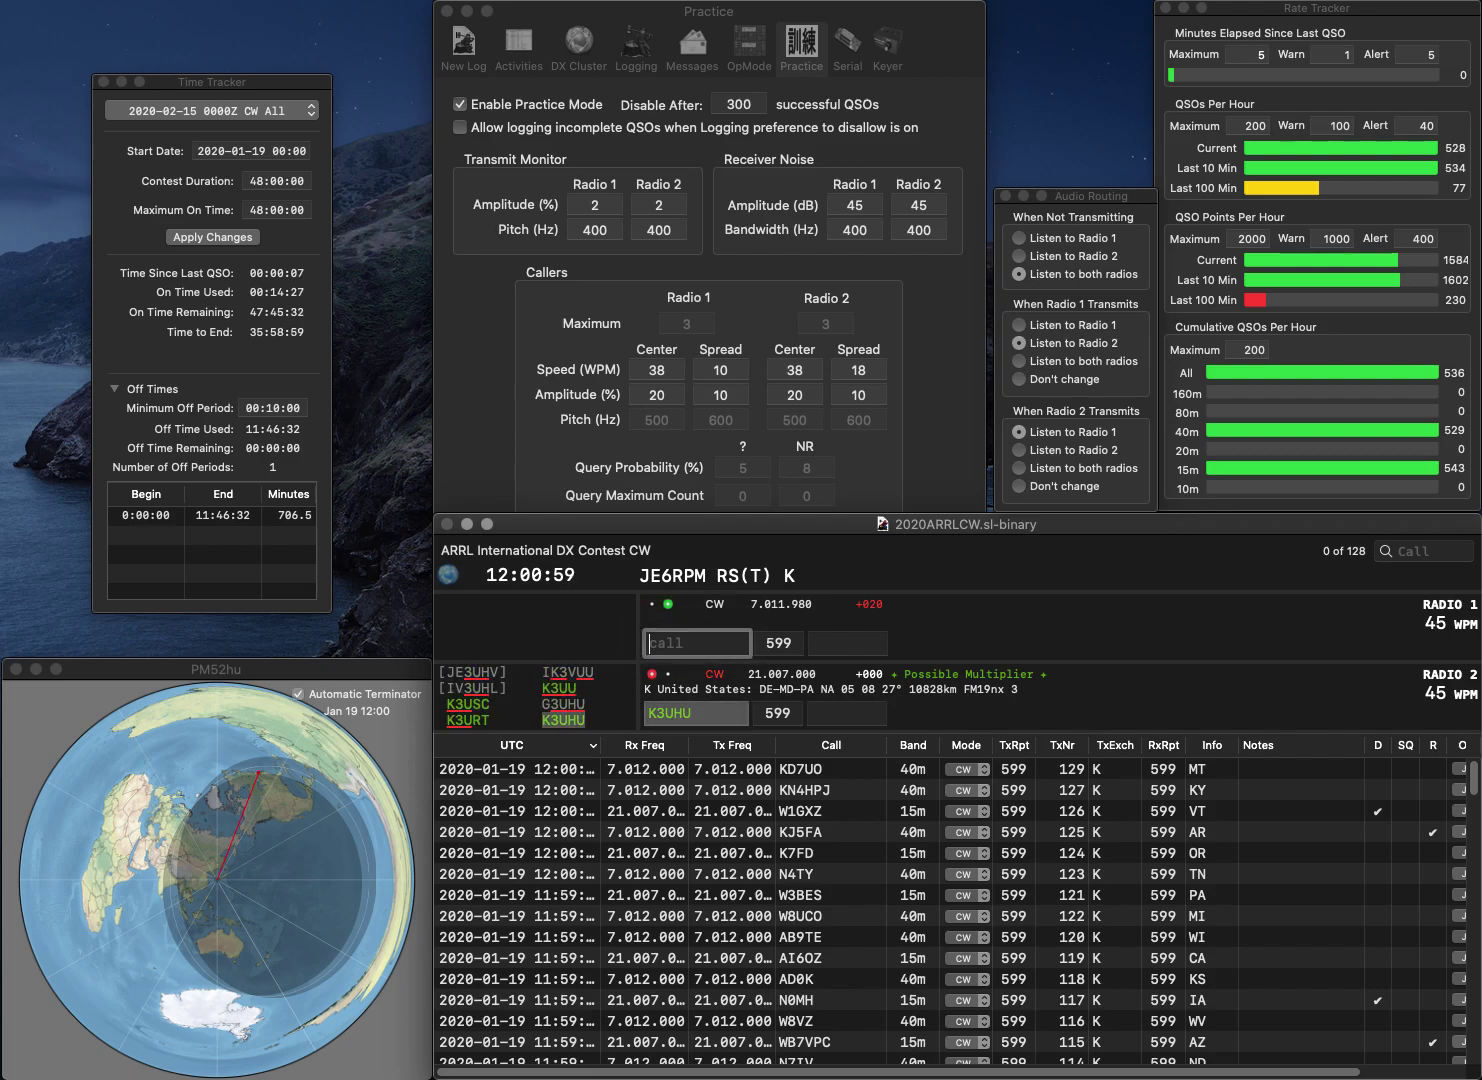
type("KK4CS")
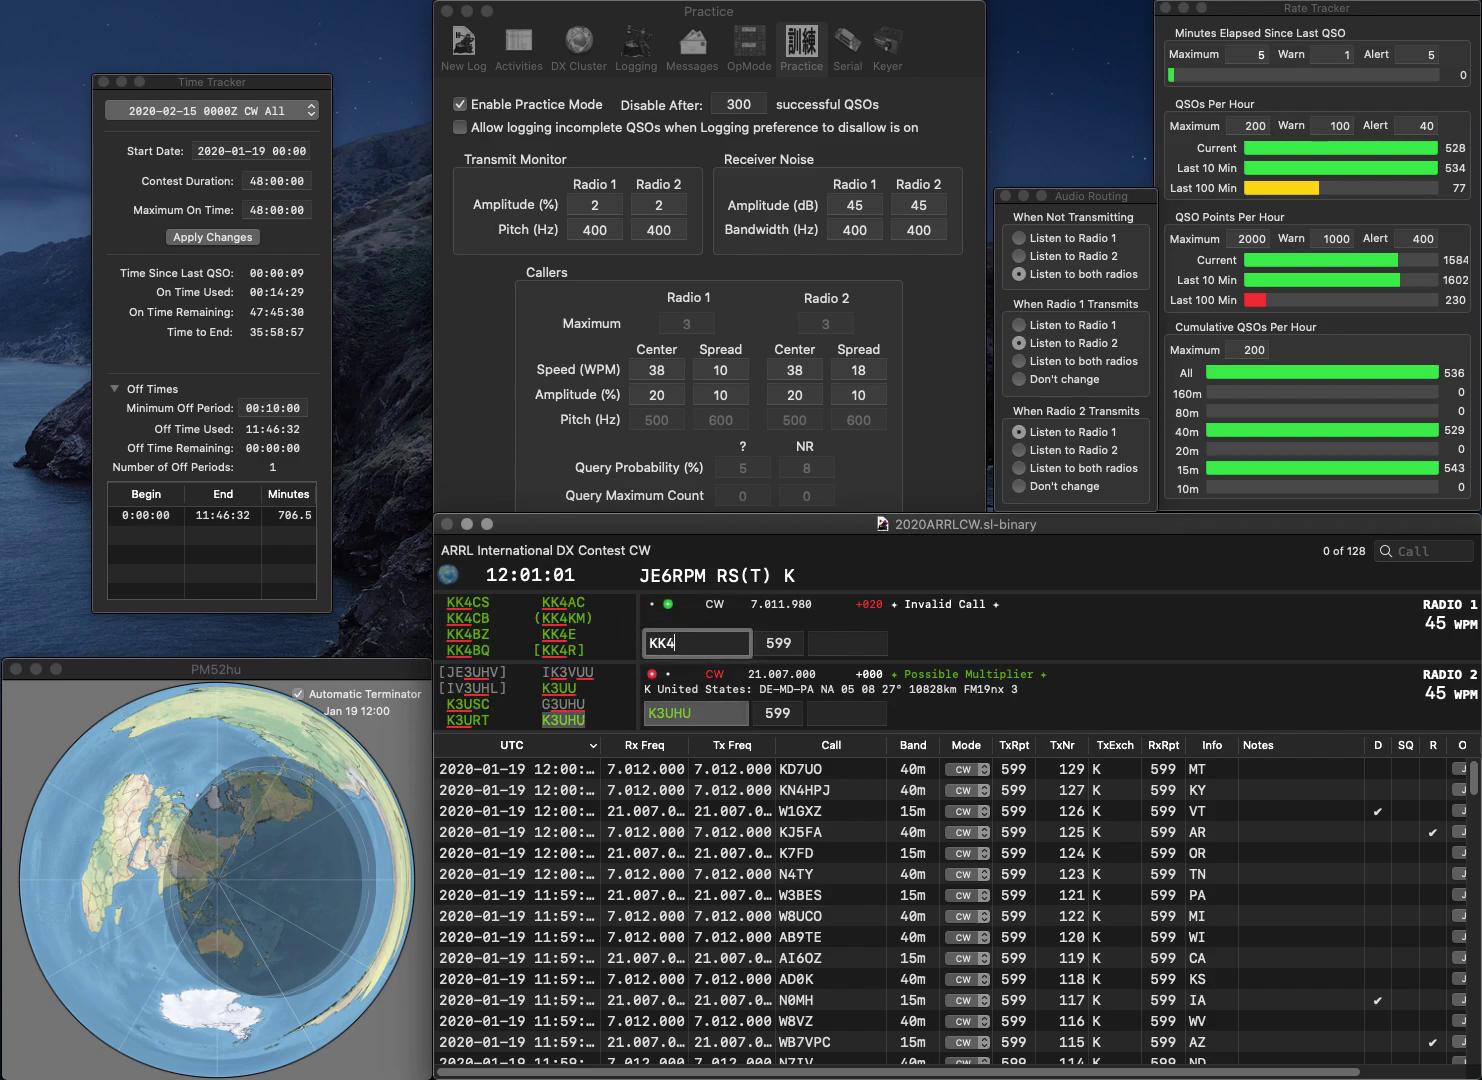
key("Return")
key("space")
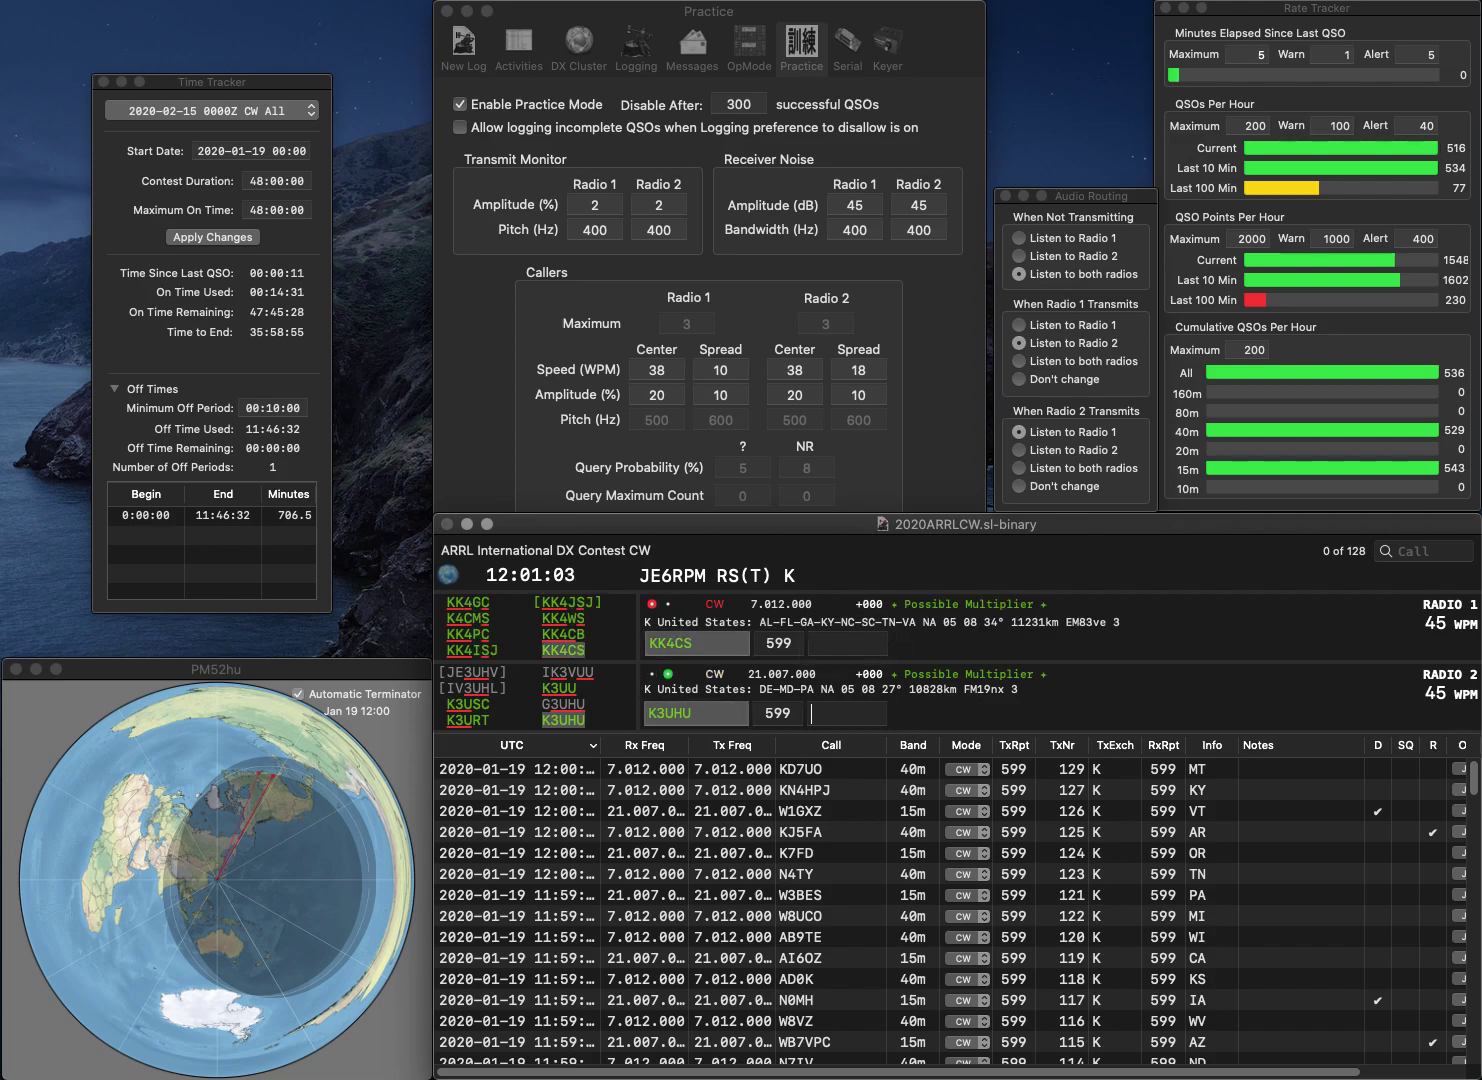
type("MD")
key("Return")
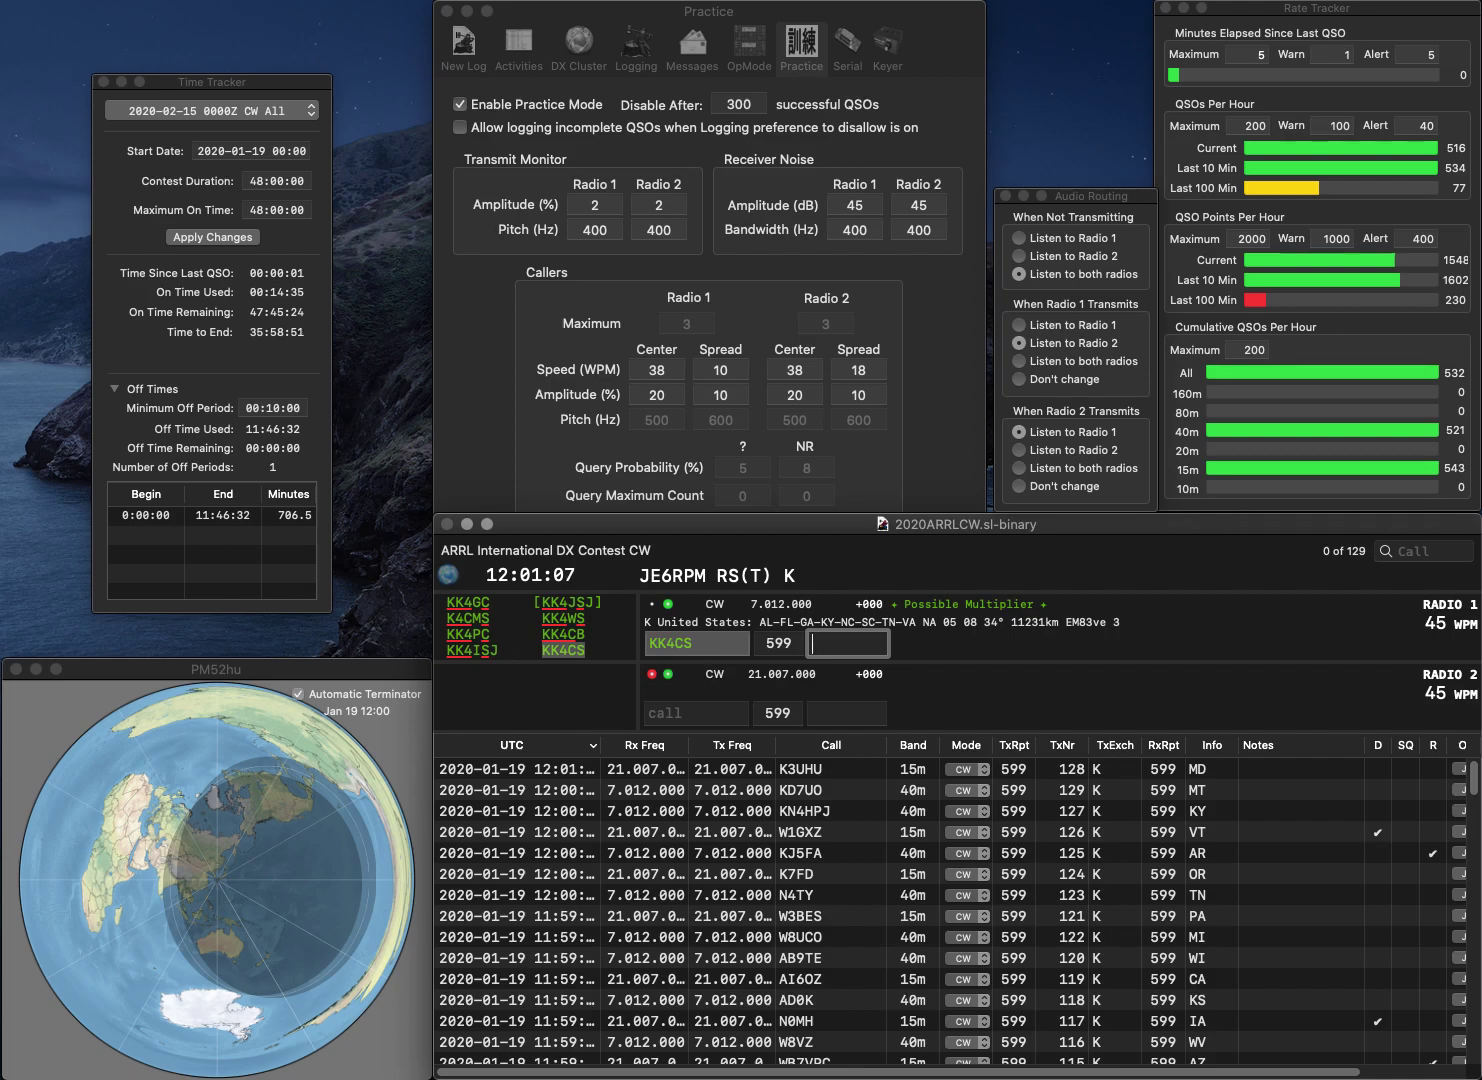
- Log KK4CS on Radio 1 with exchange VA, and answer caller KG6DQL on Radio 2
type("VA")
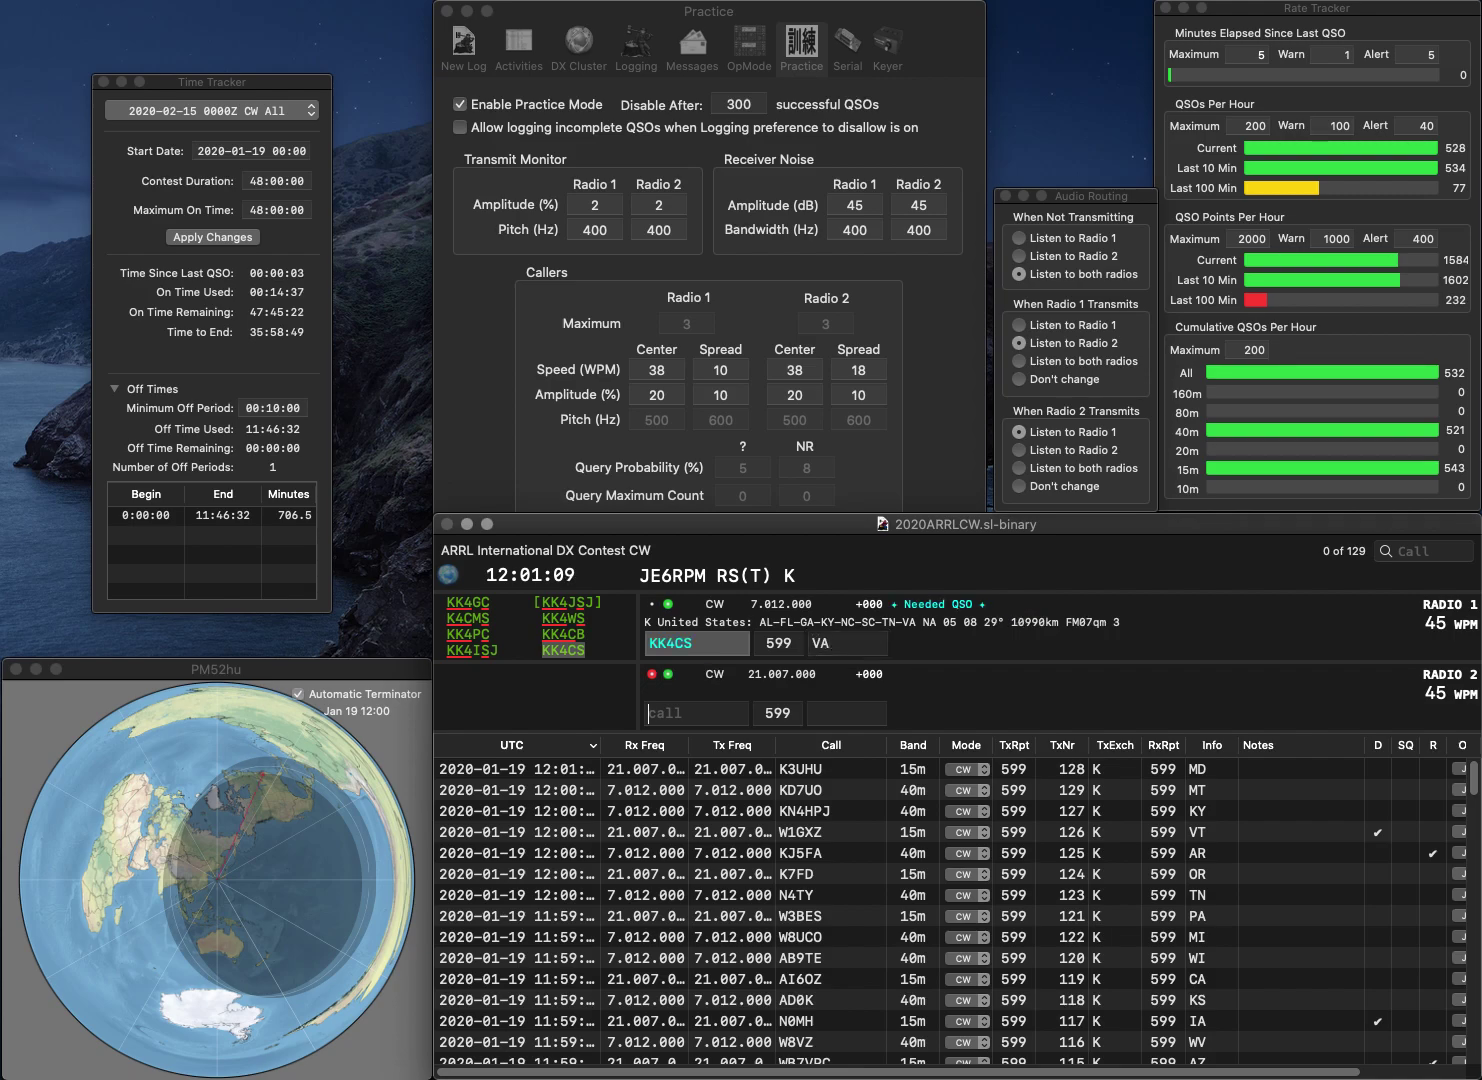
key("Return")
type("K")
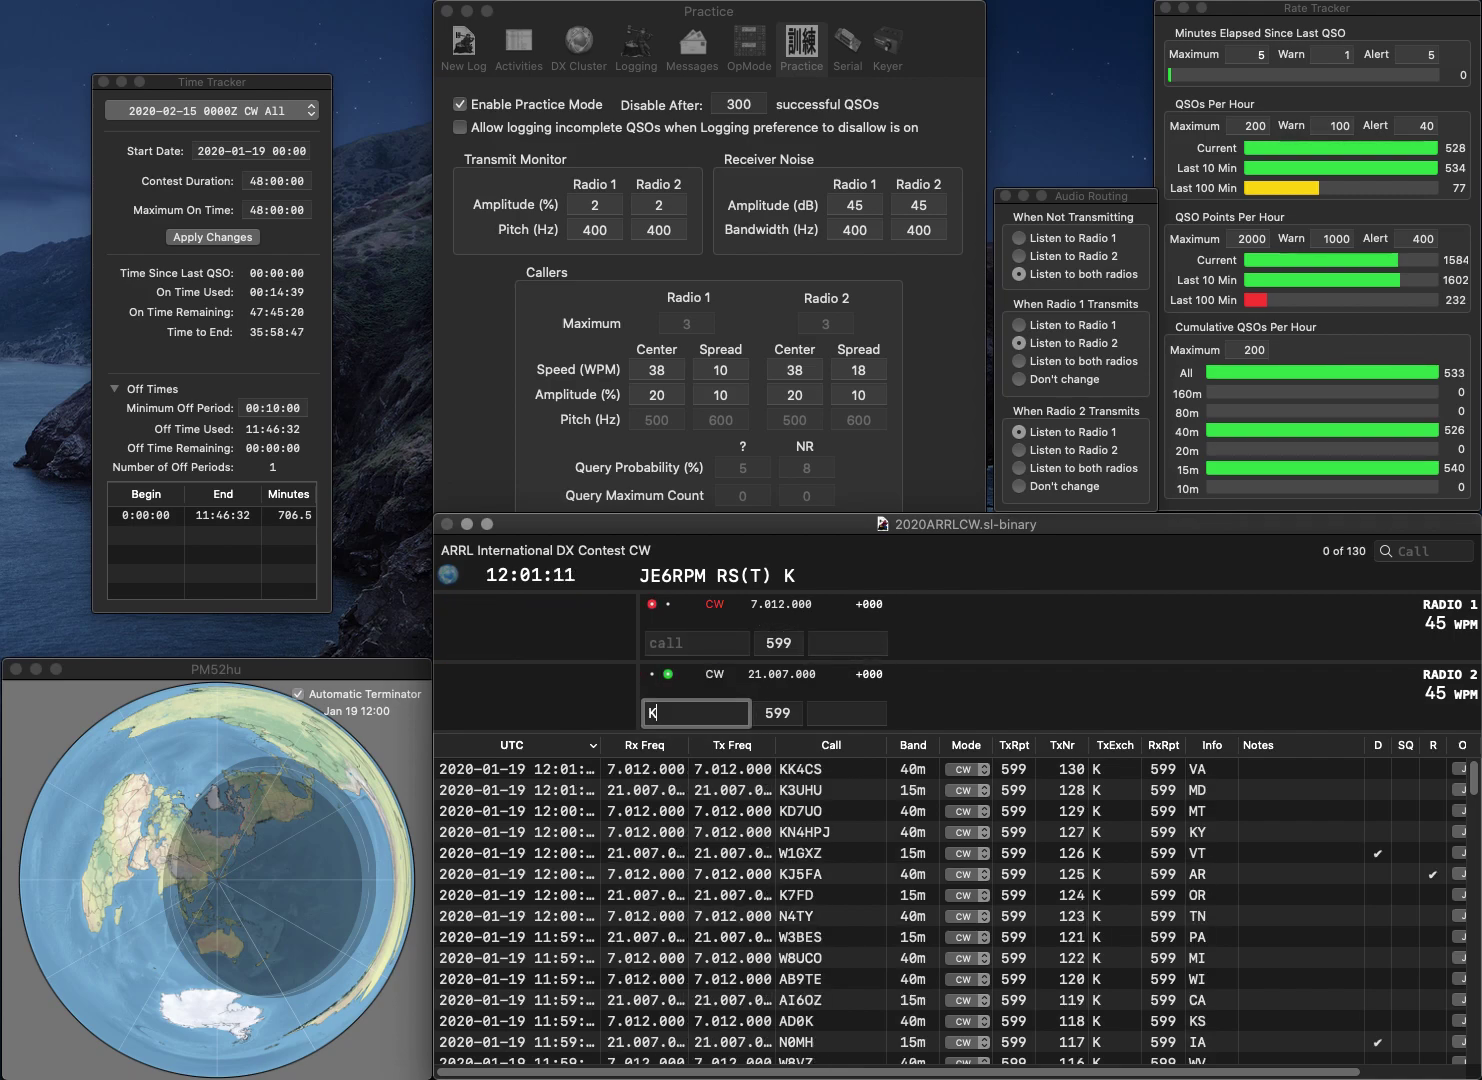
type("G6DQL")
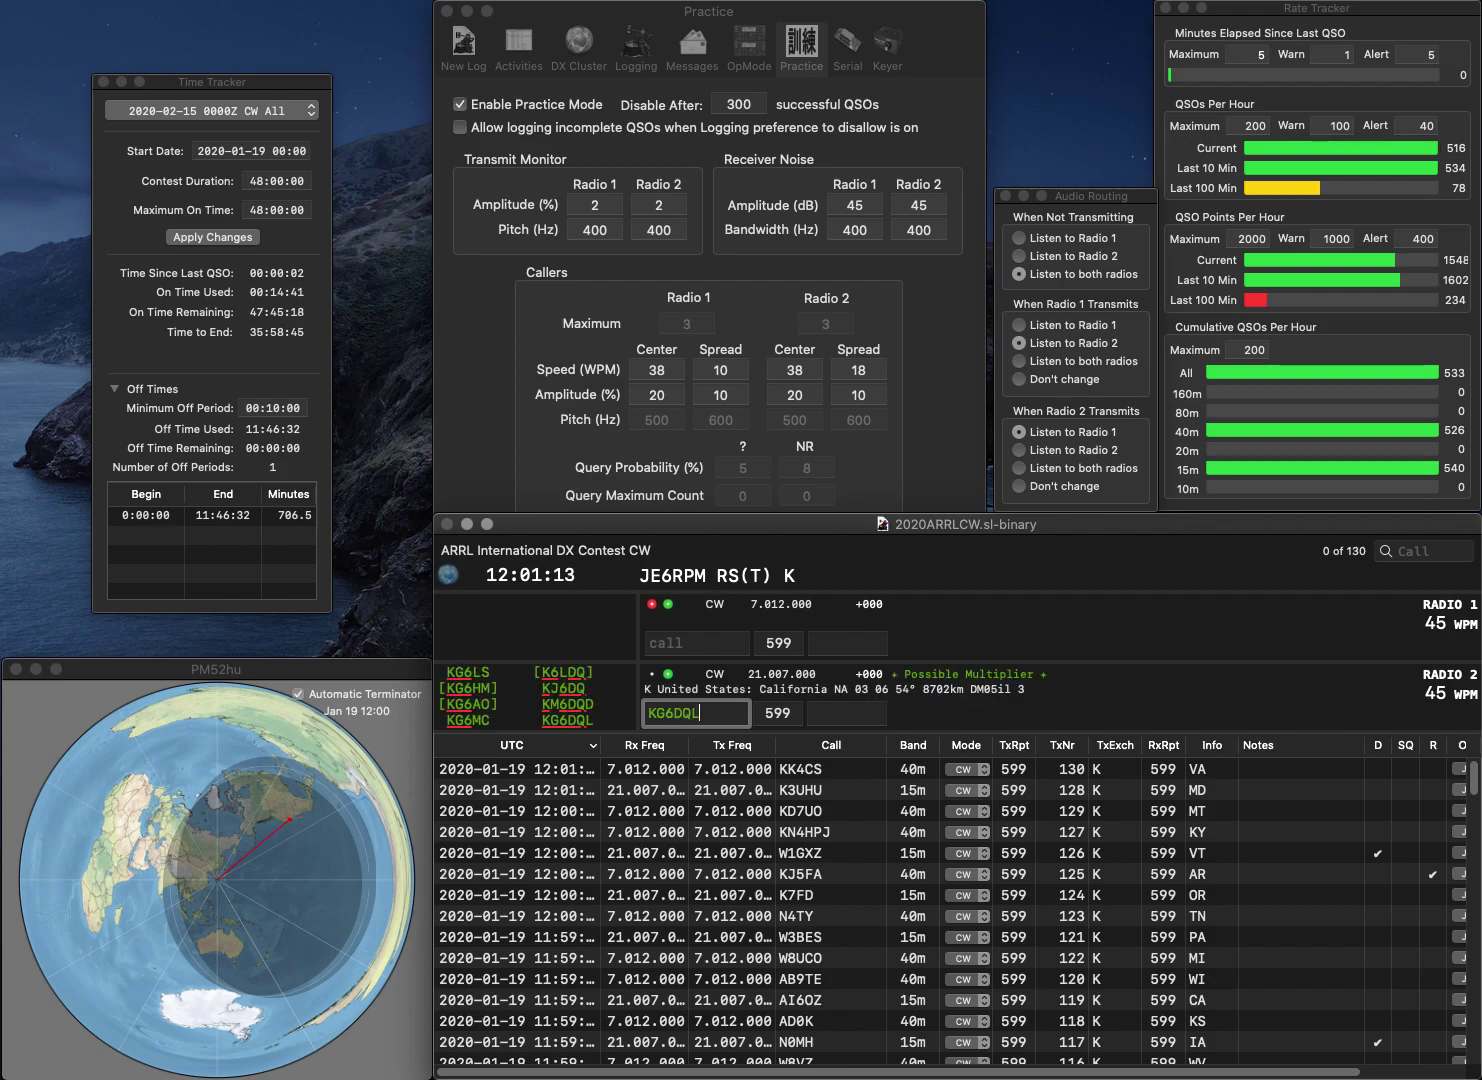
key("Return")
- Enter the Radio 1 call as KM6JPQ, completing its prefix, and answer that caller
type("6JPQ")
key("Home")
type("KM")
key("Return")
type("CA")
key("Return")
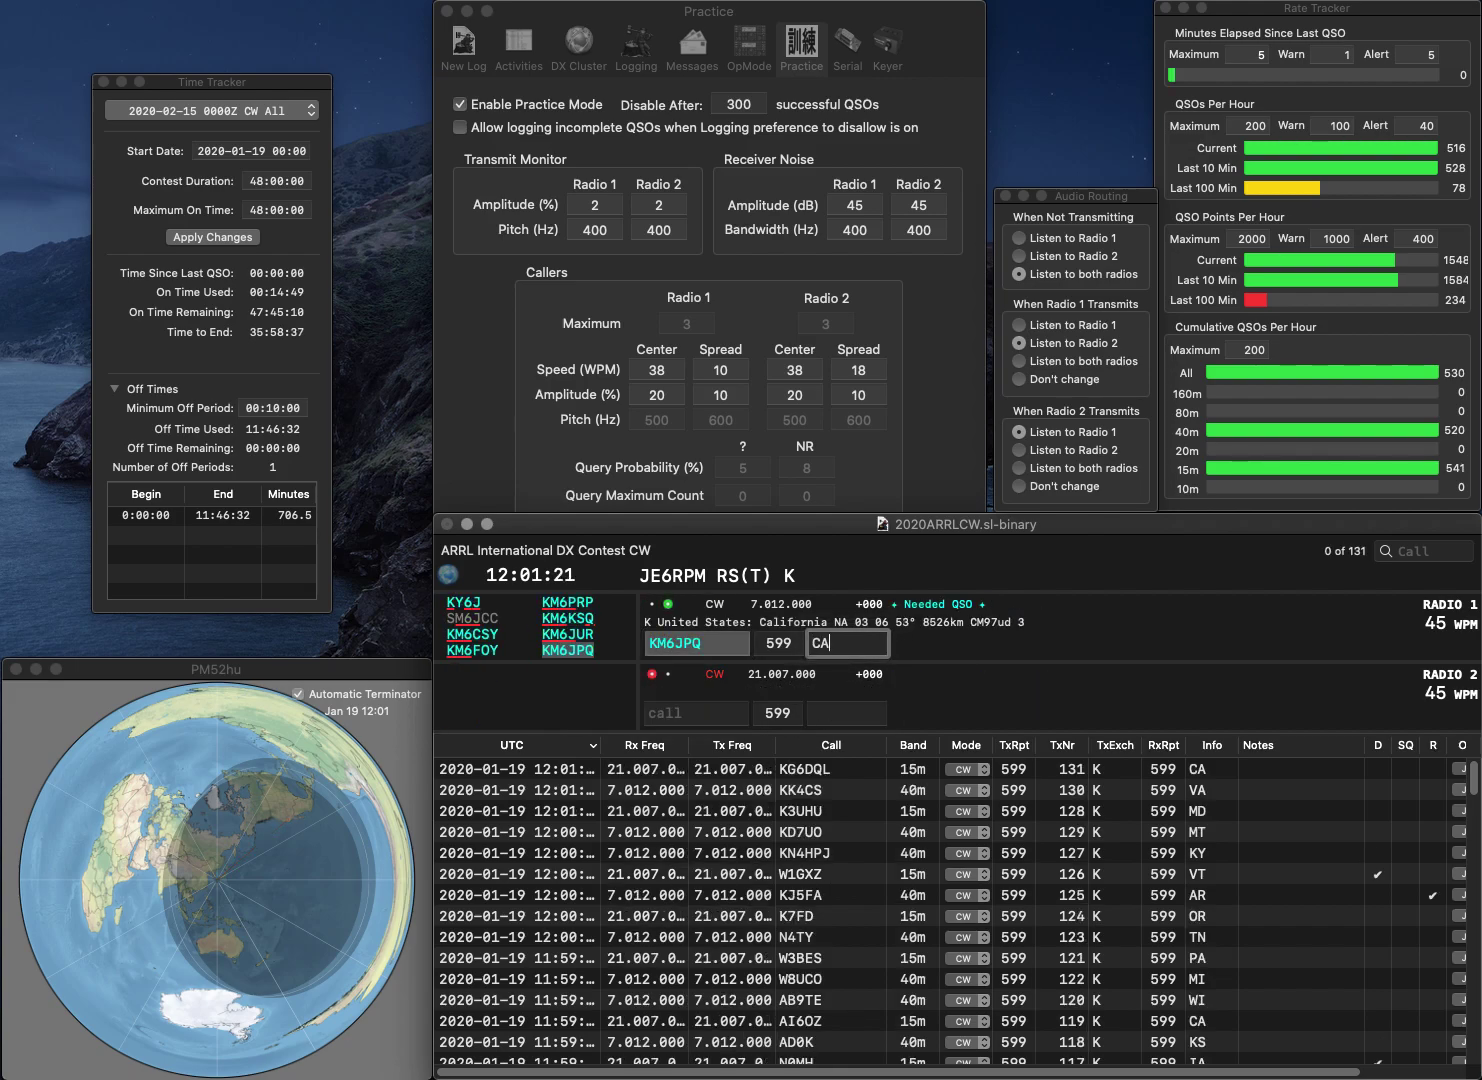
key("Return")
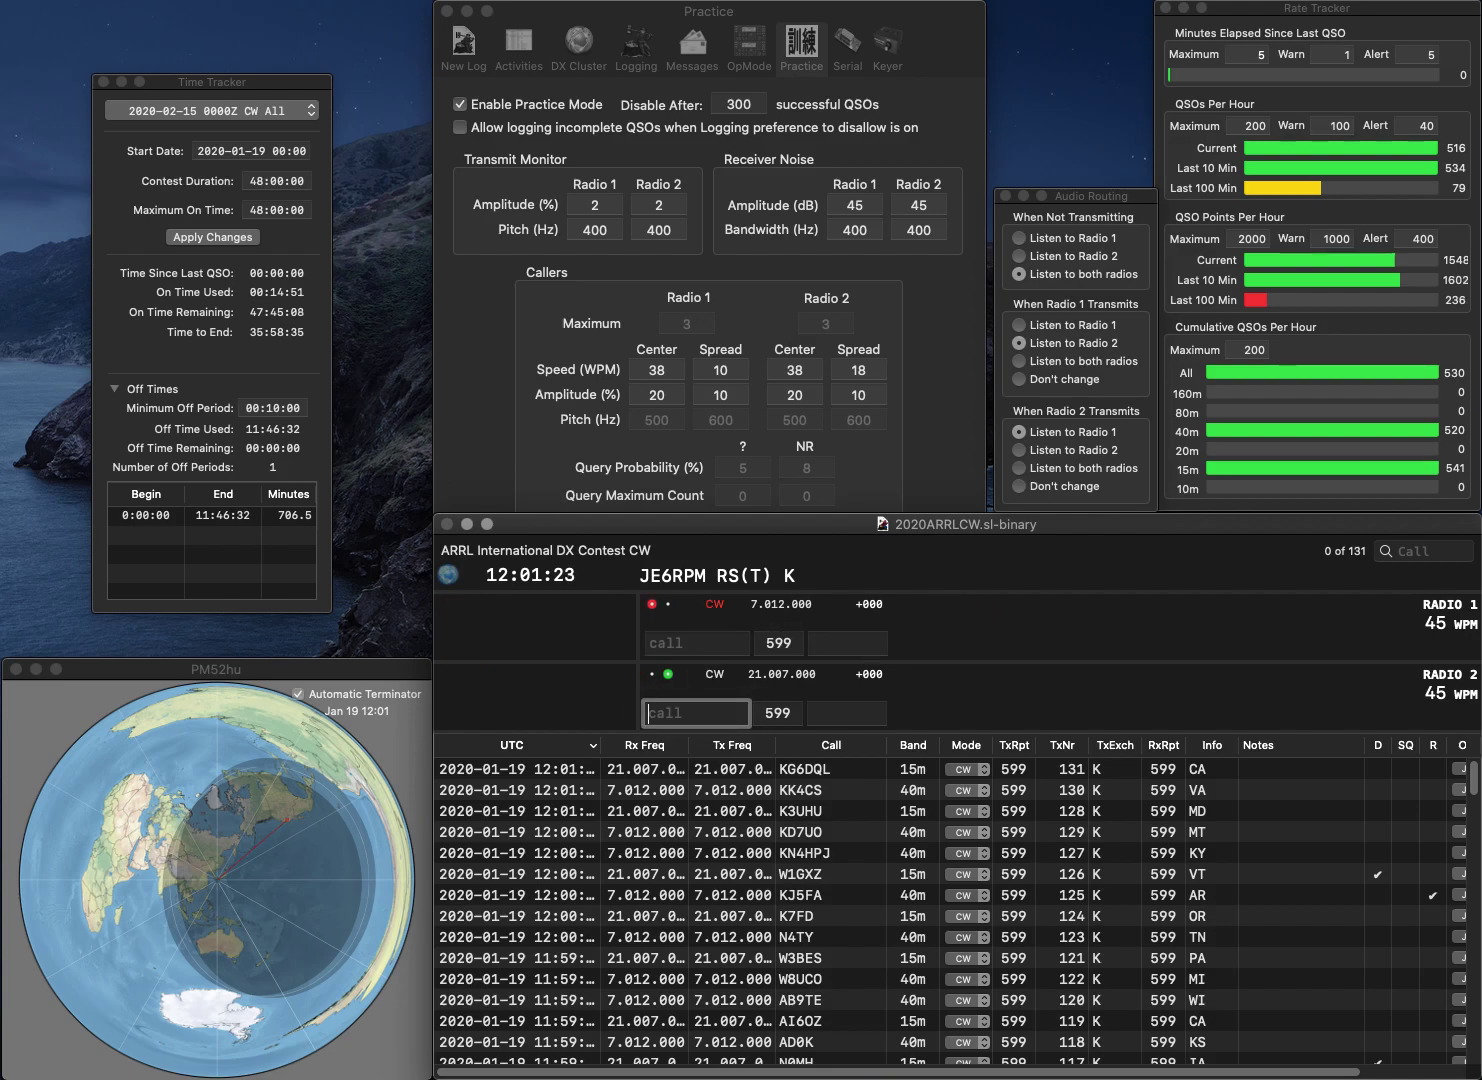
type("K4IIY")
key("Return")
type("N5")
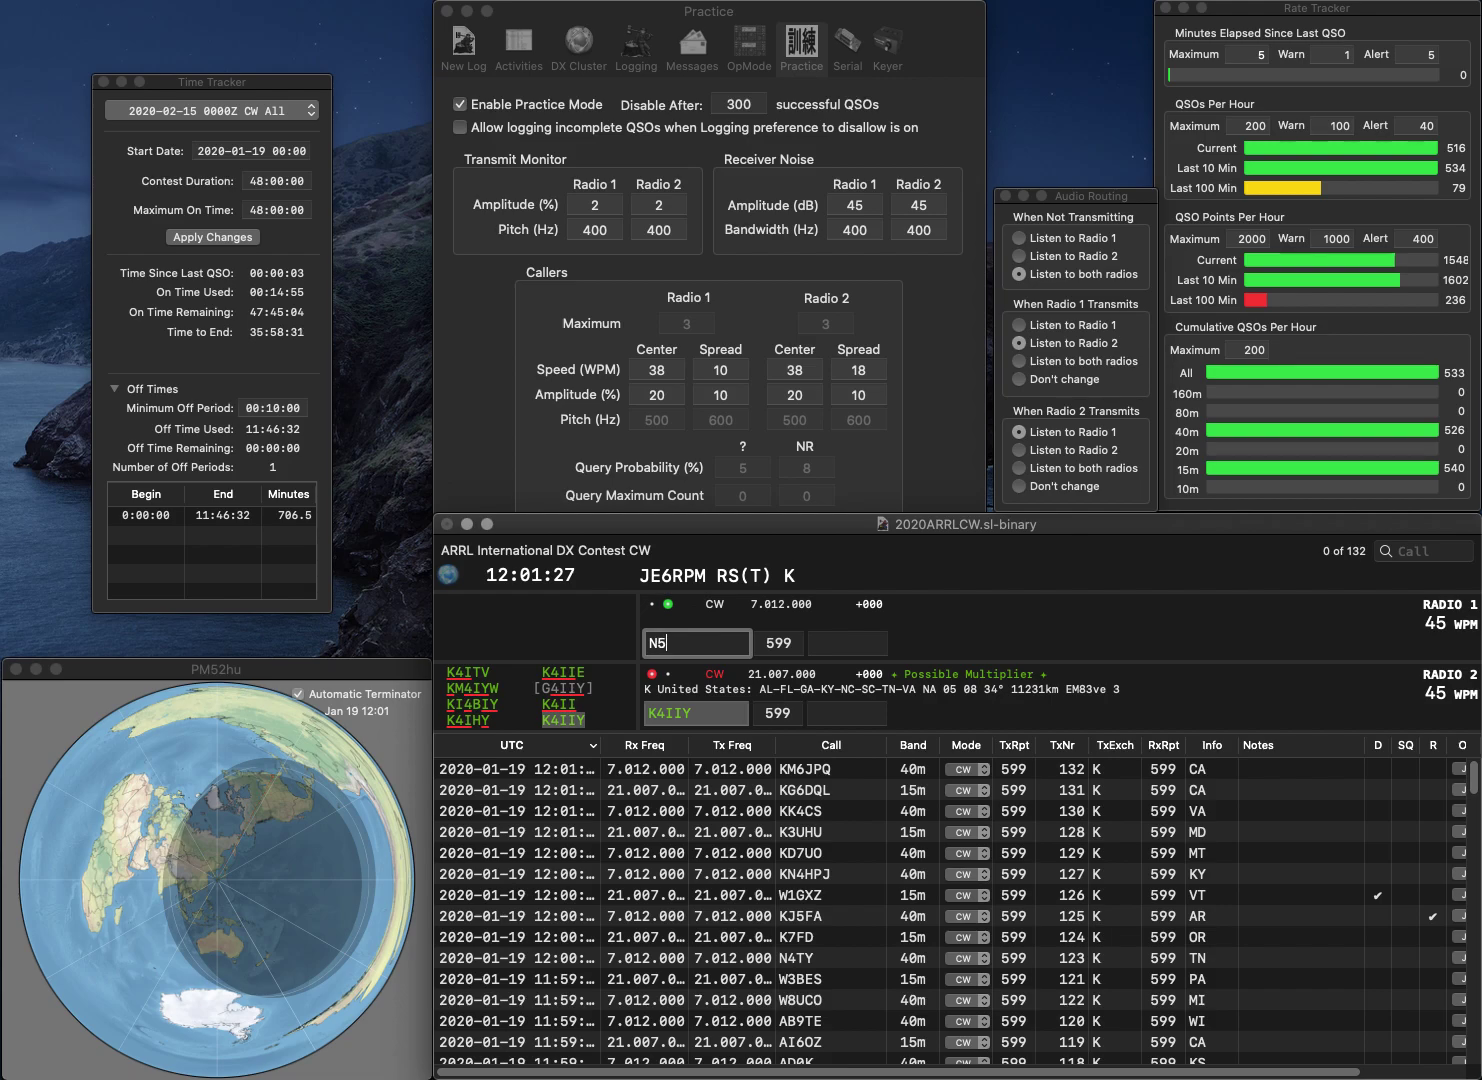
type("EP")
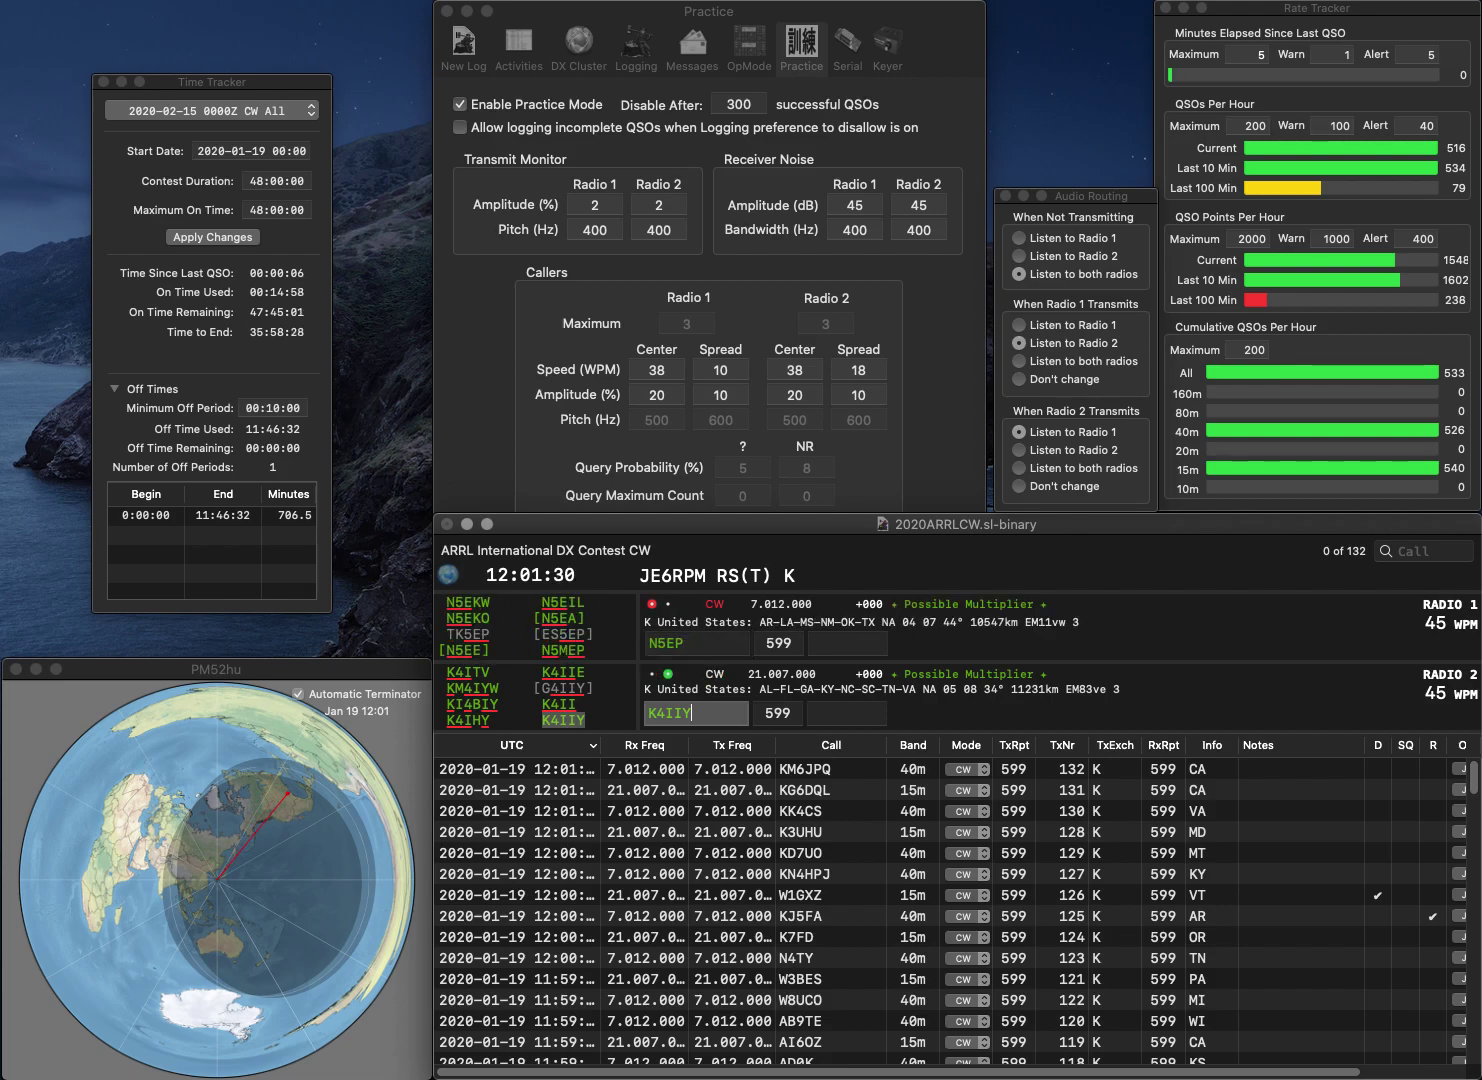
key("Return")
type("A")
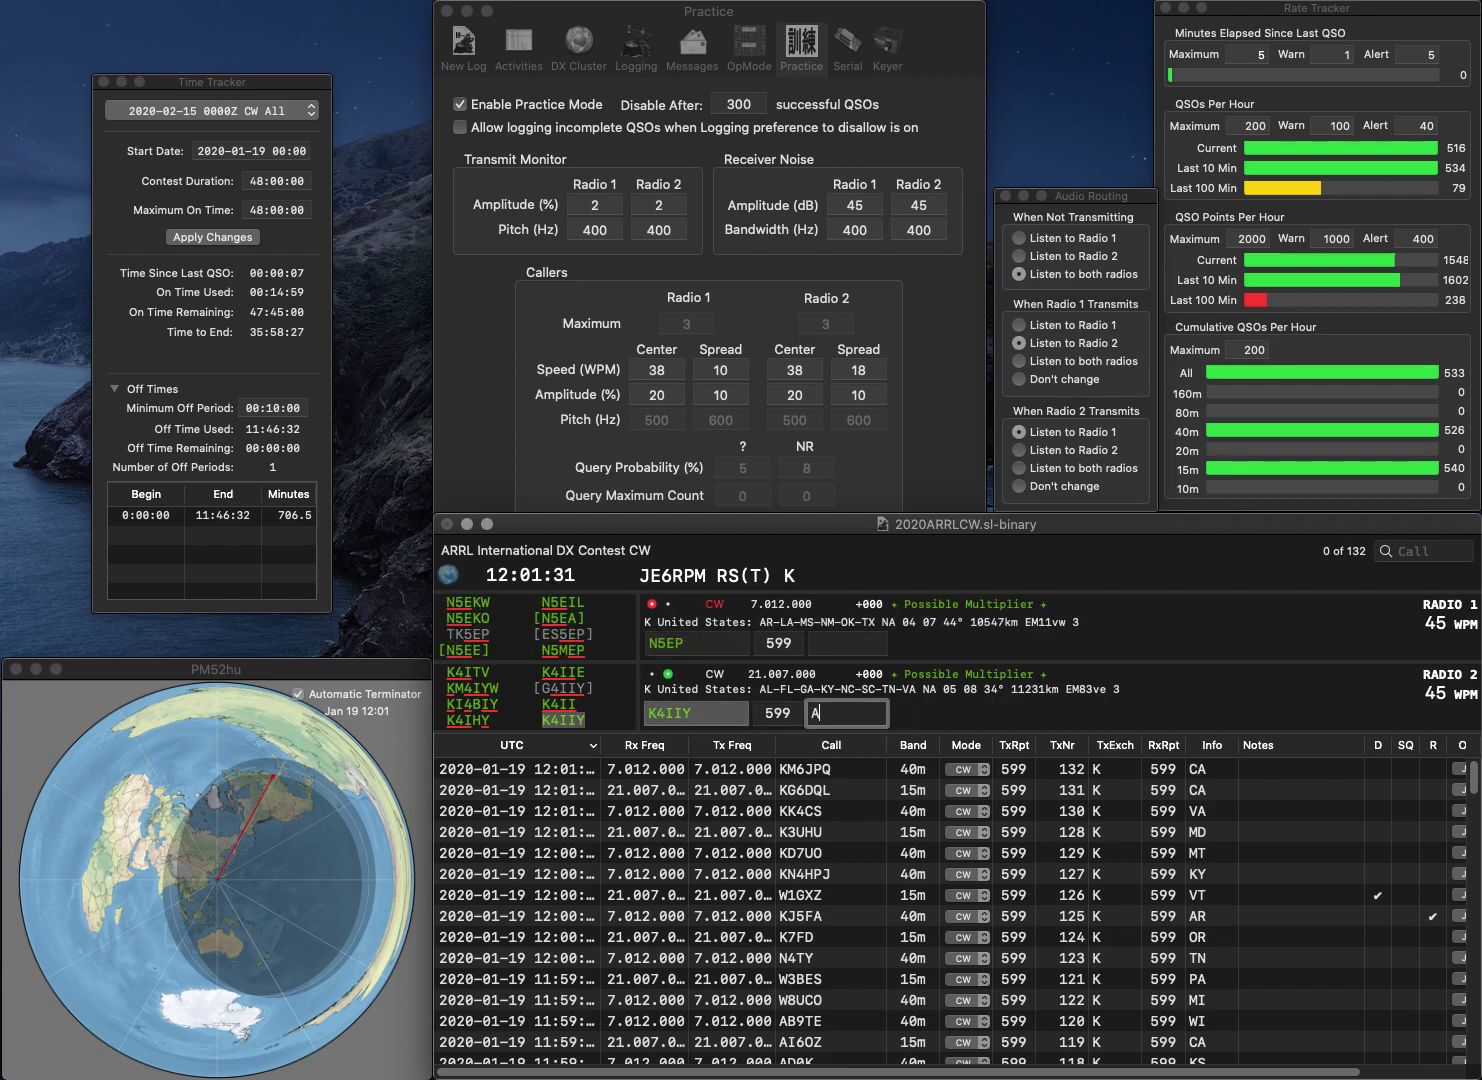
type("L")
key("Return")
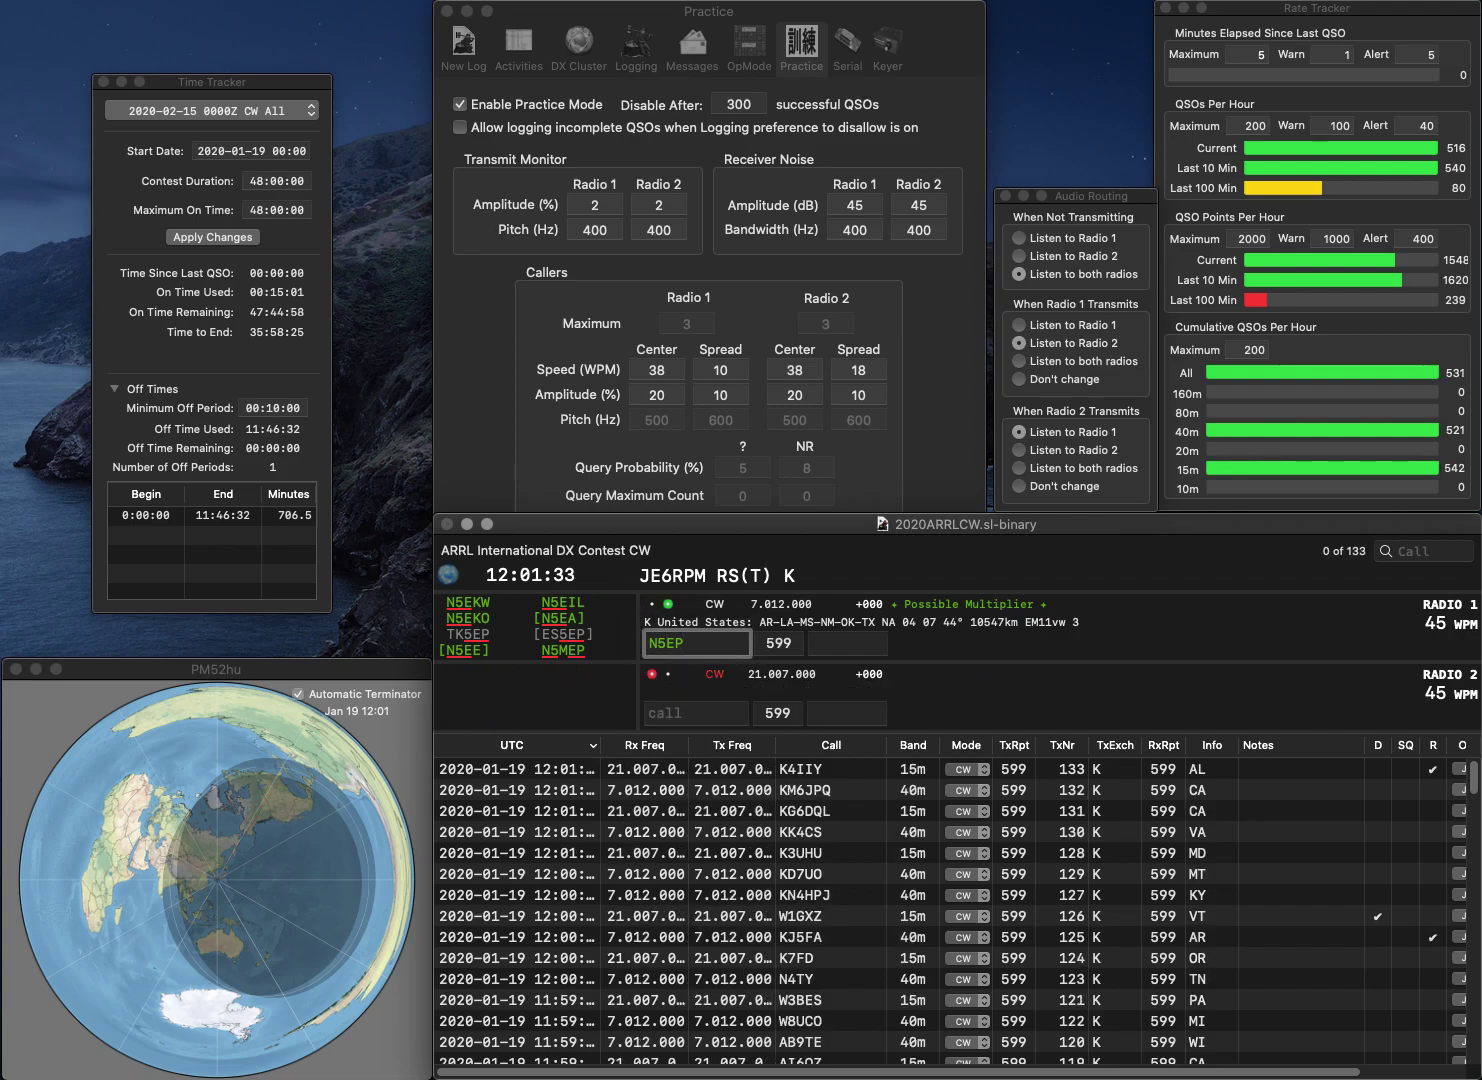
type("M")
key("Return")
type("N")
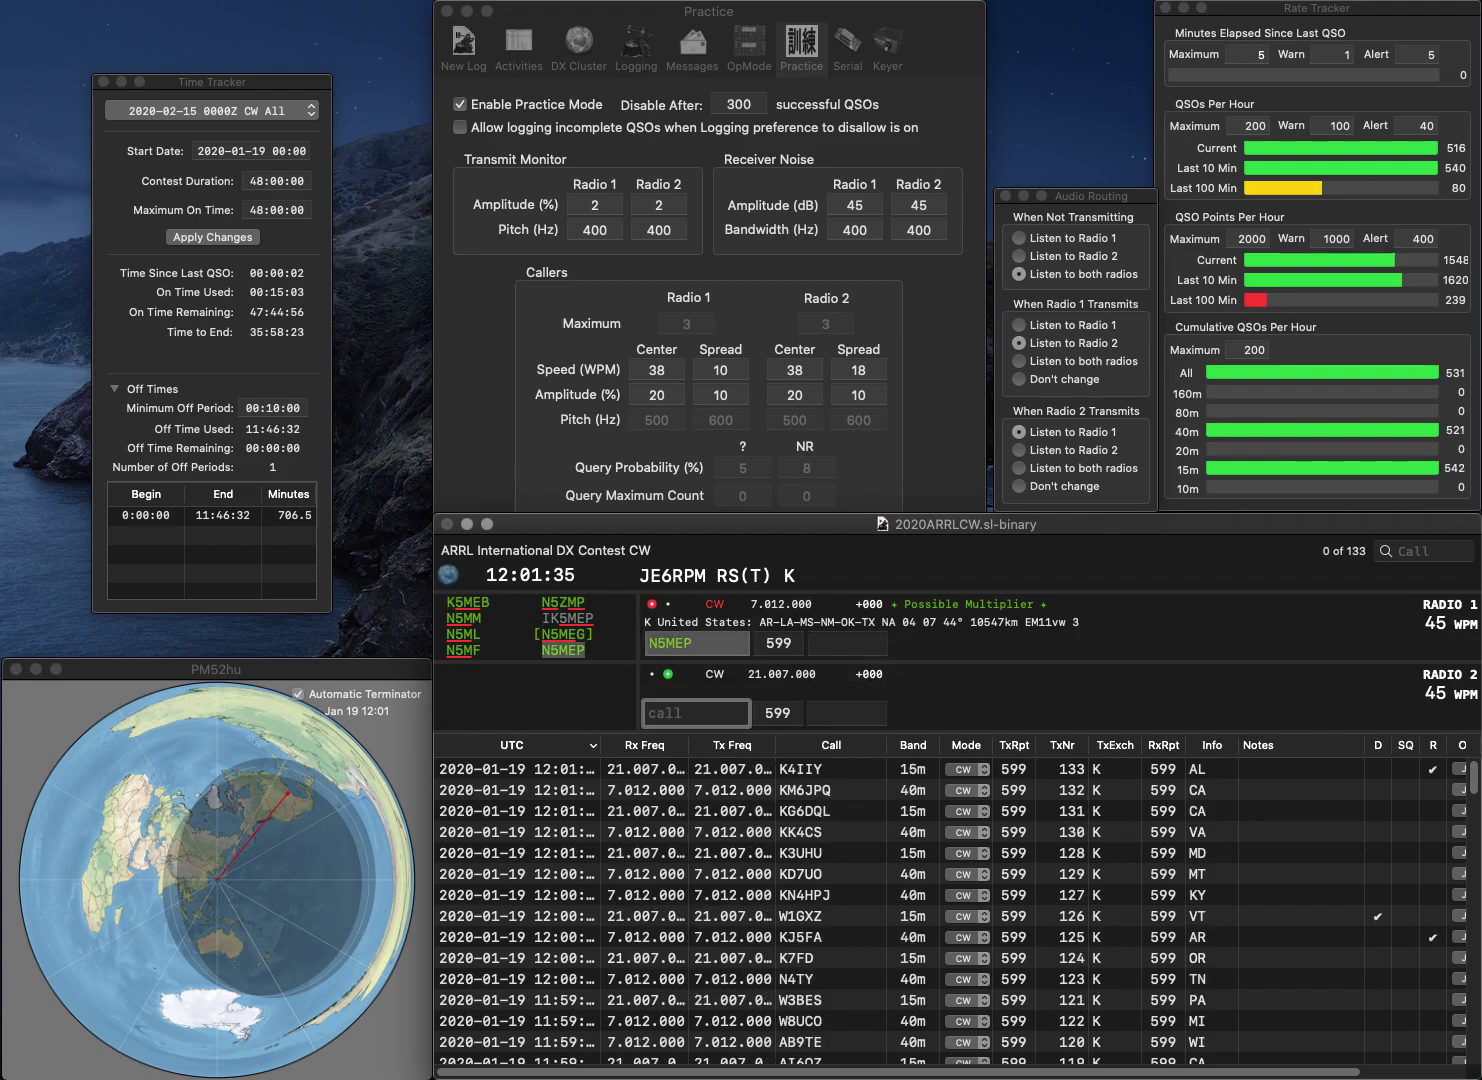
type("6ZP")
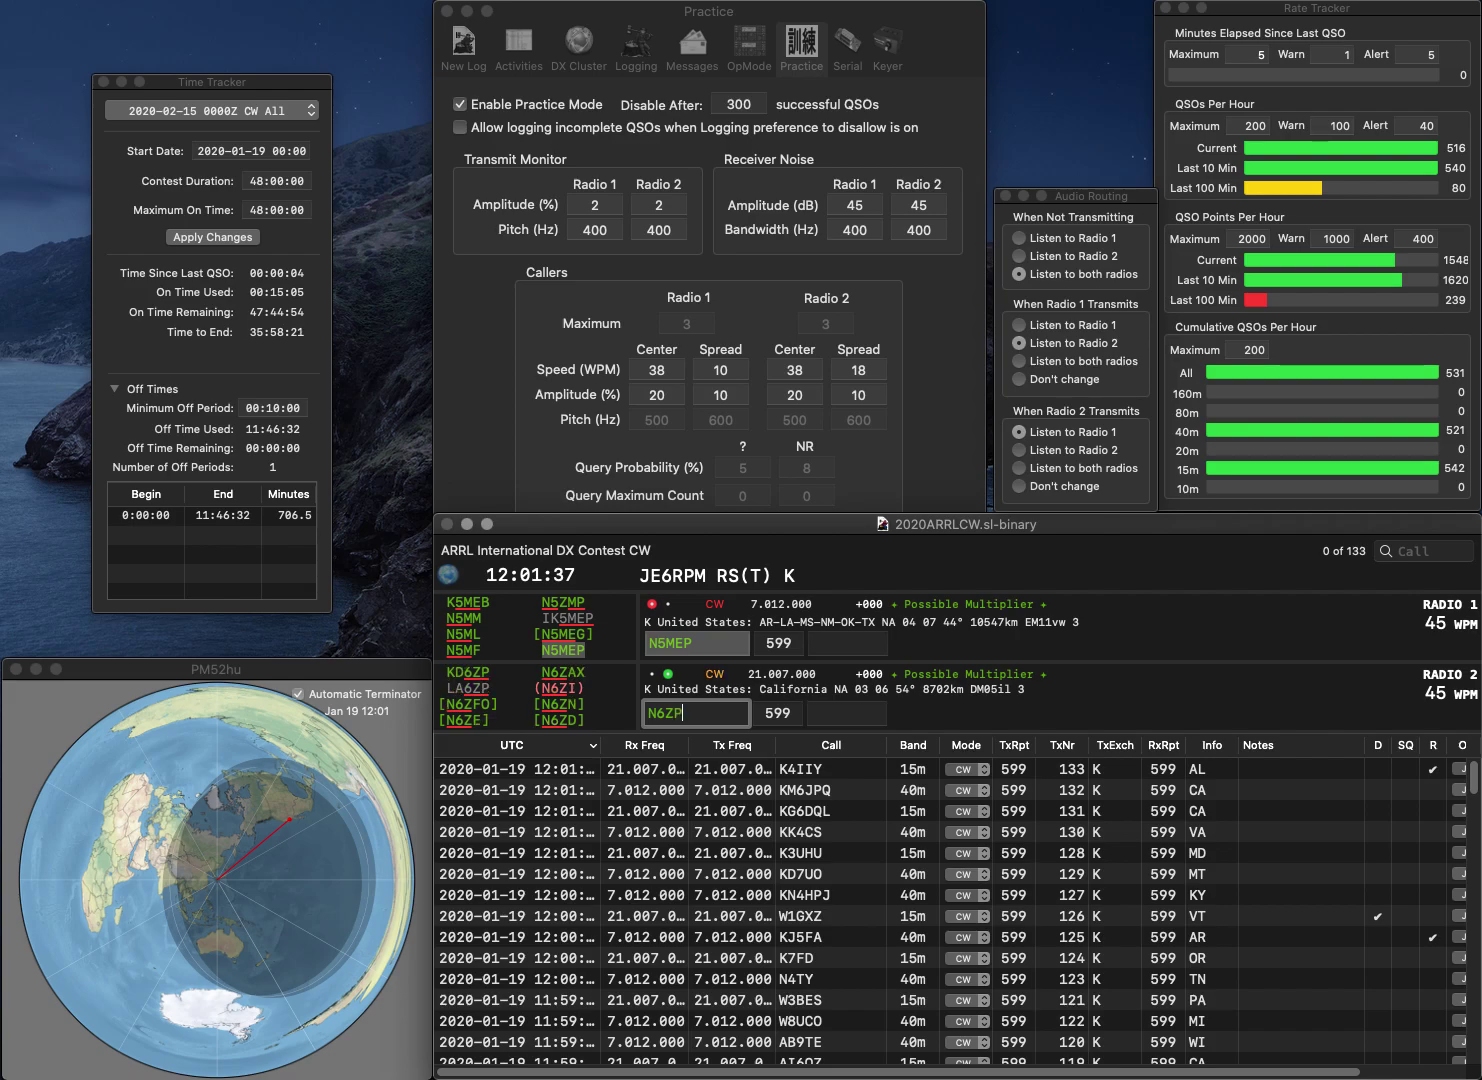
key("Return")
type("NM")
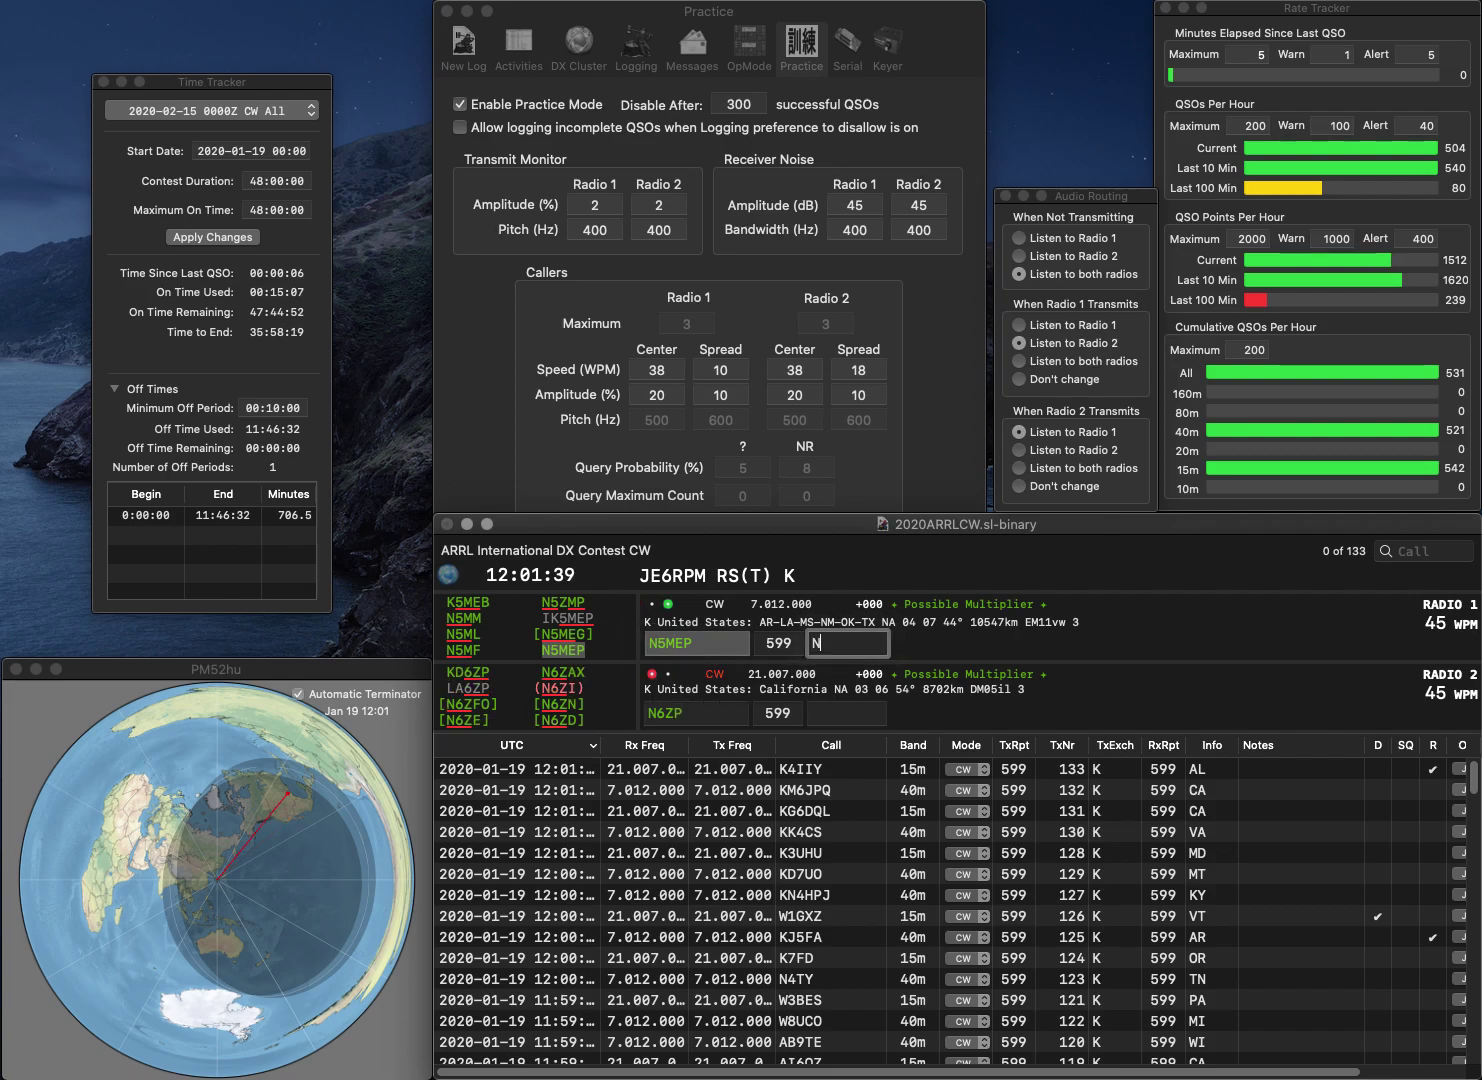
key("Return")
- Correct the Radio 2 call to N6GP and answer that caller again
key("space")
key("BackSpace")
key("BackSpace")
type("GP")
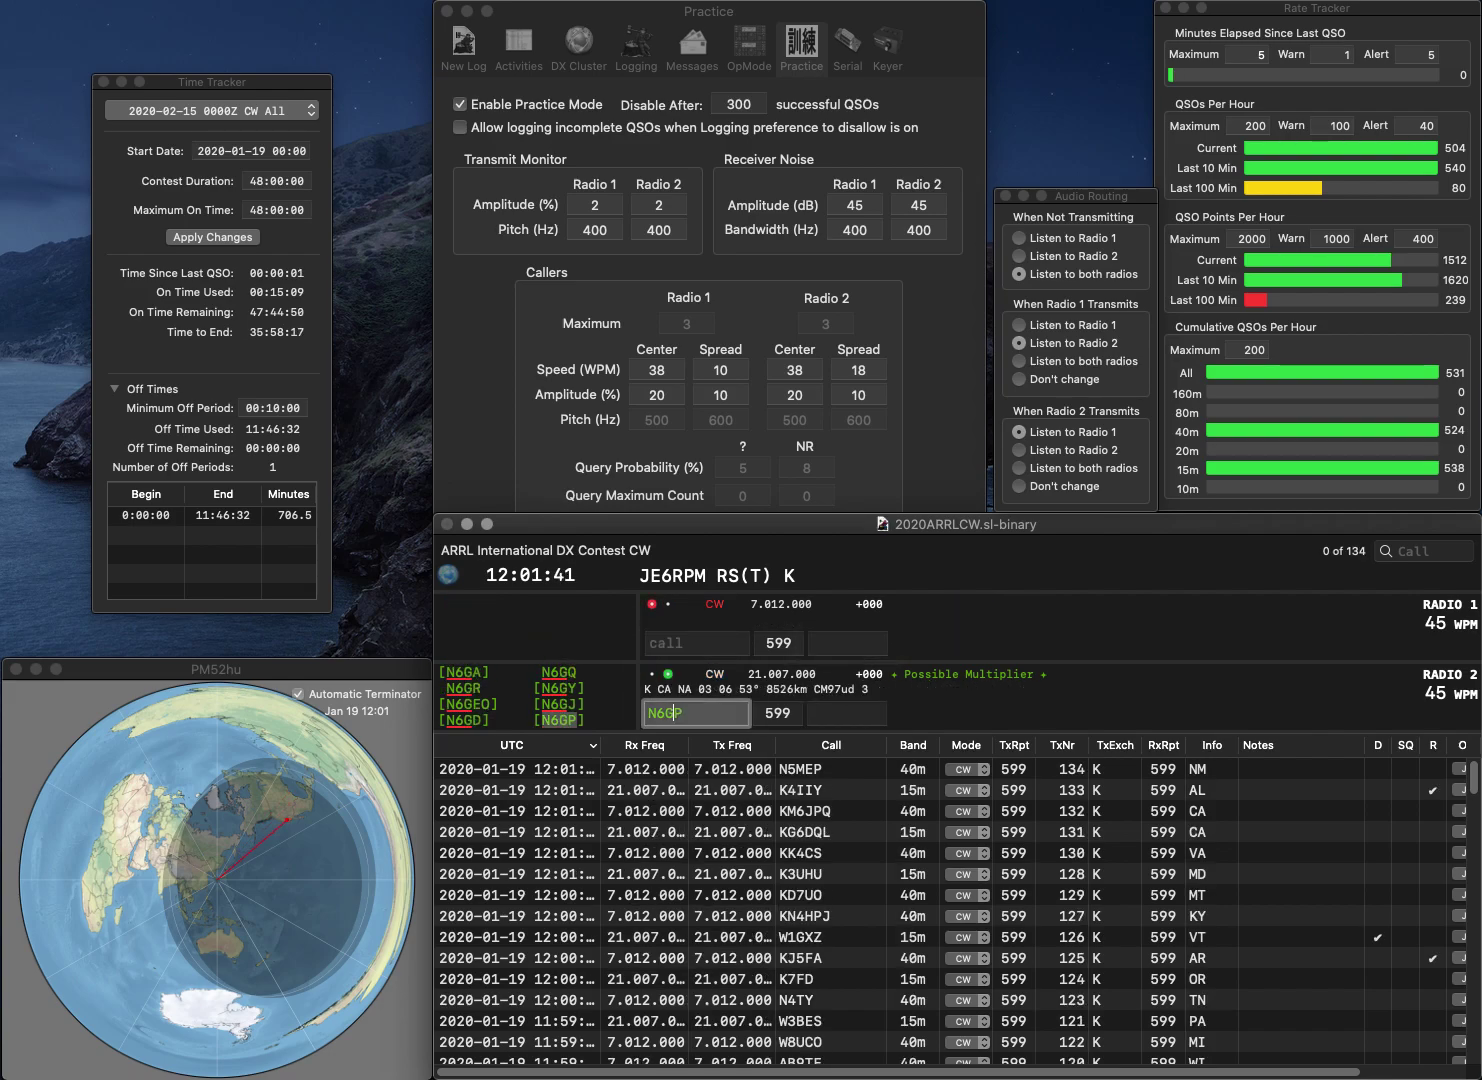
key("Return")
- Answer caller N8RR on Radio 1, and log N6GP on Radio 2 with exchange CA
type("N8RR")
key("Return")
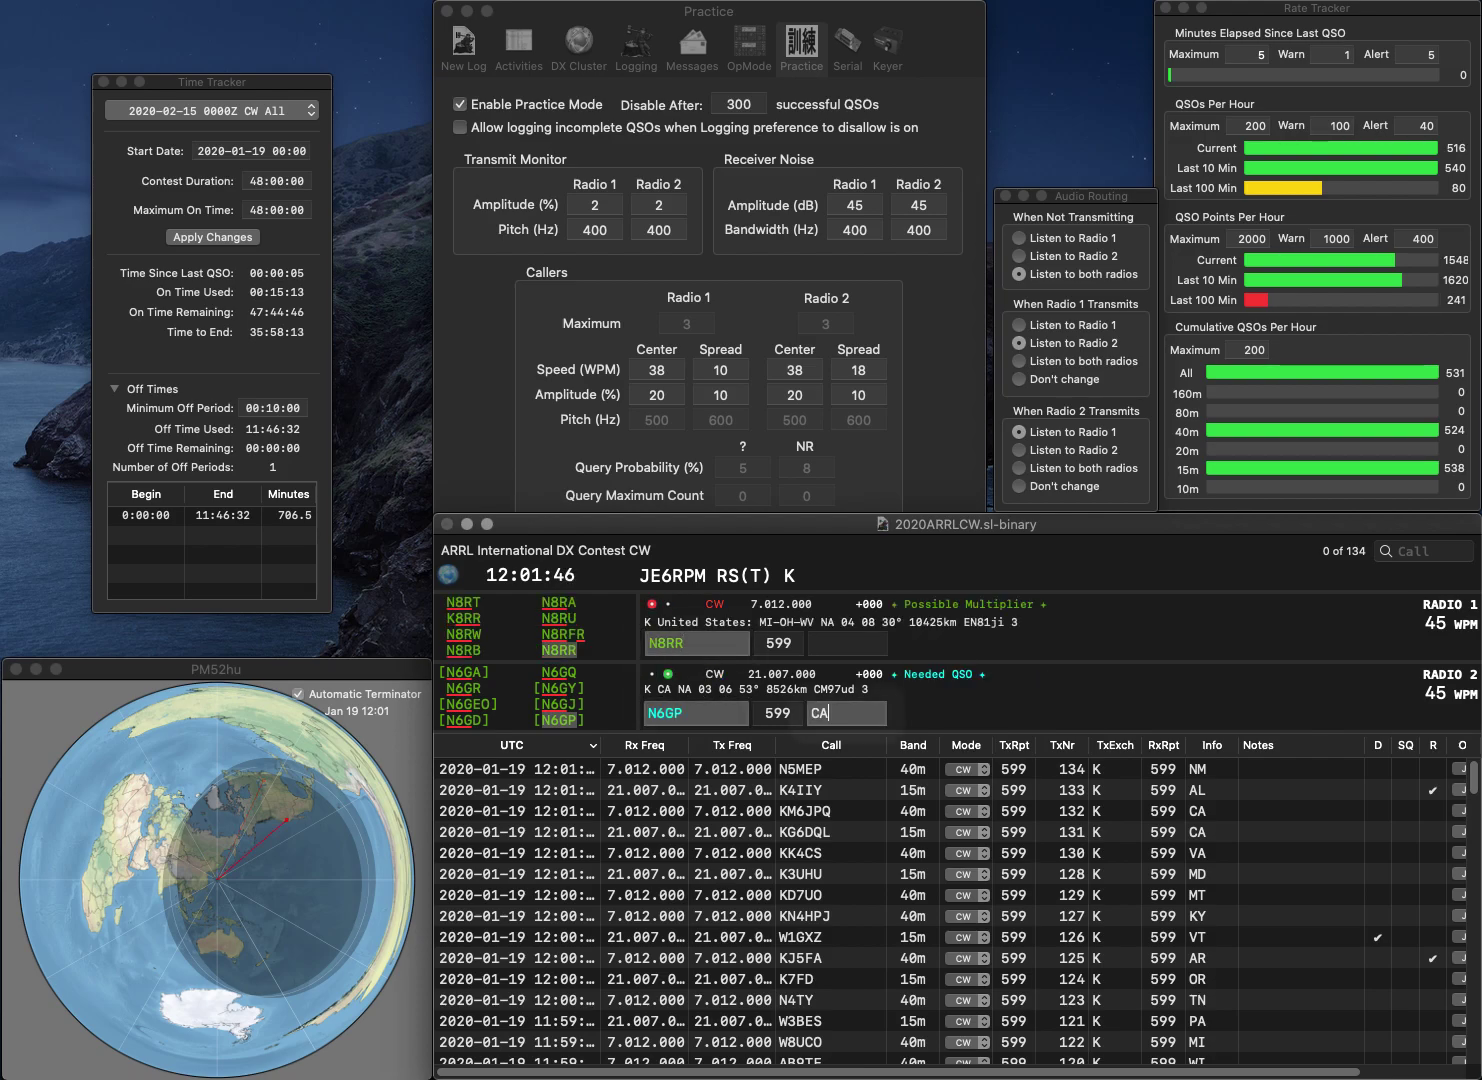
key("Return")
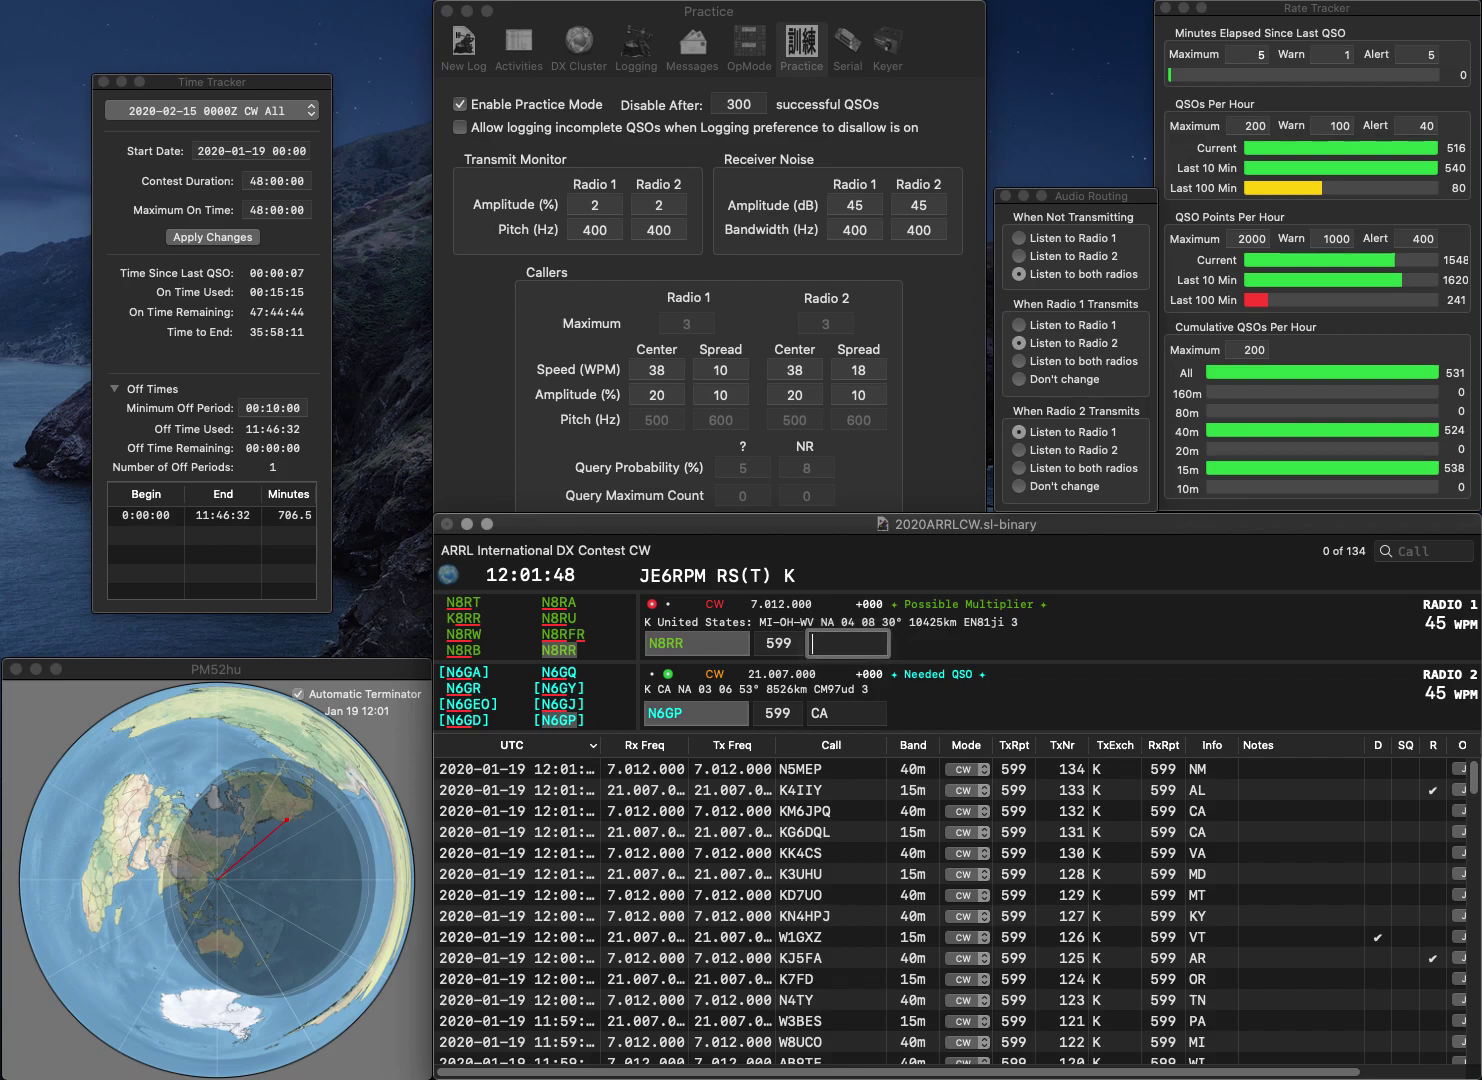
type("OH")
key("Return")
type("VE")
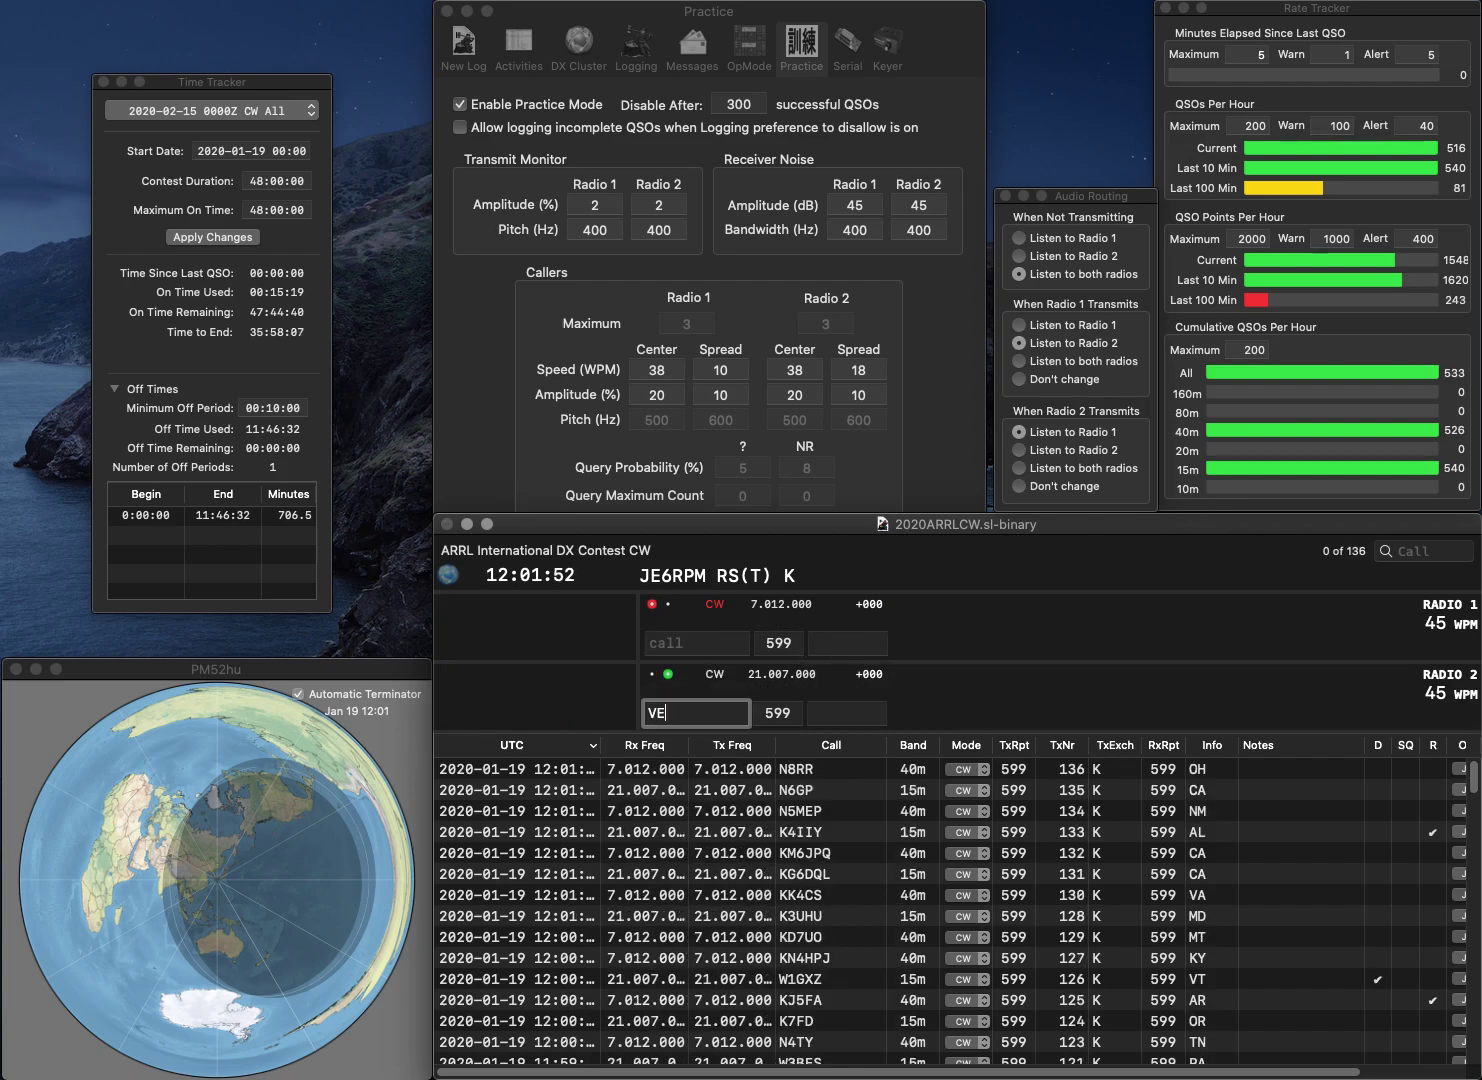
type("3MA")
key("Return")
type("VE2GSO")
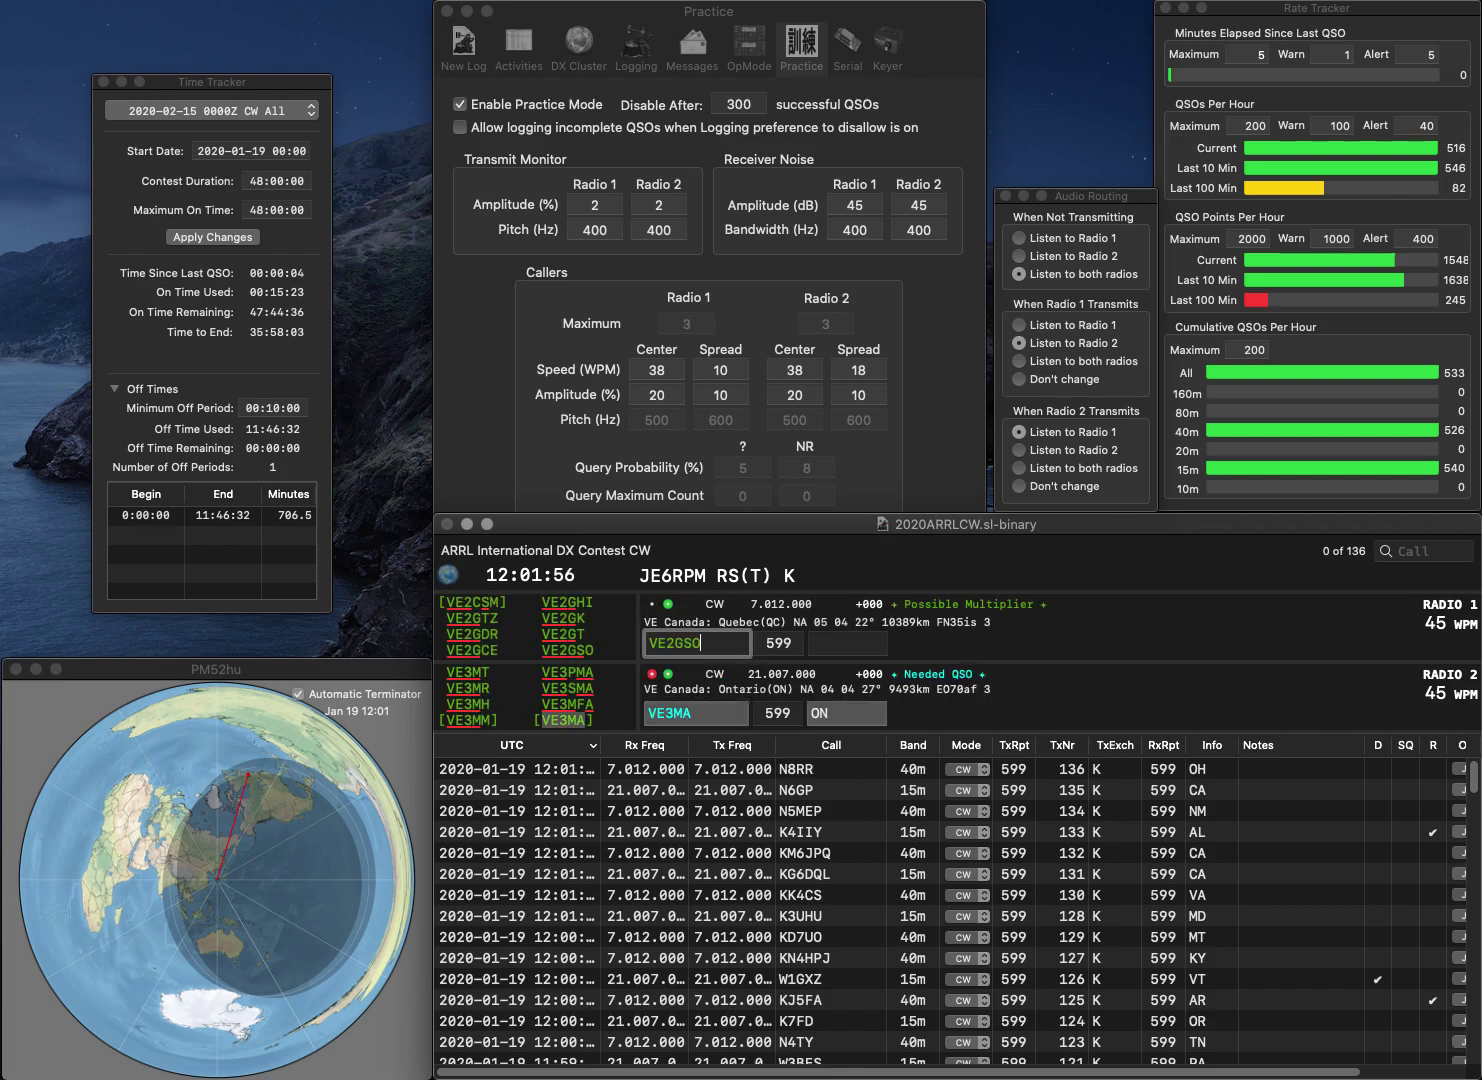
key("Return")
key("space")
key("Return")
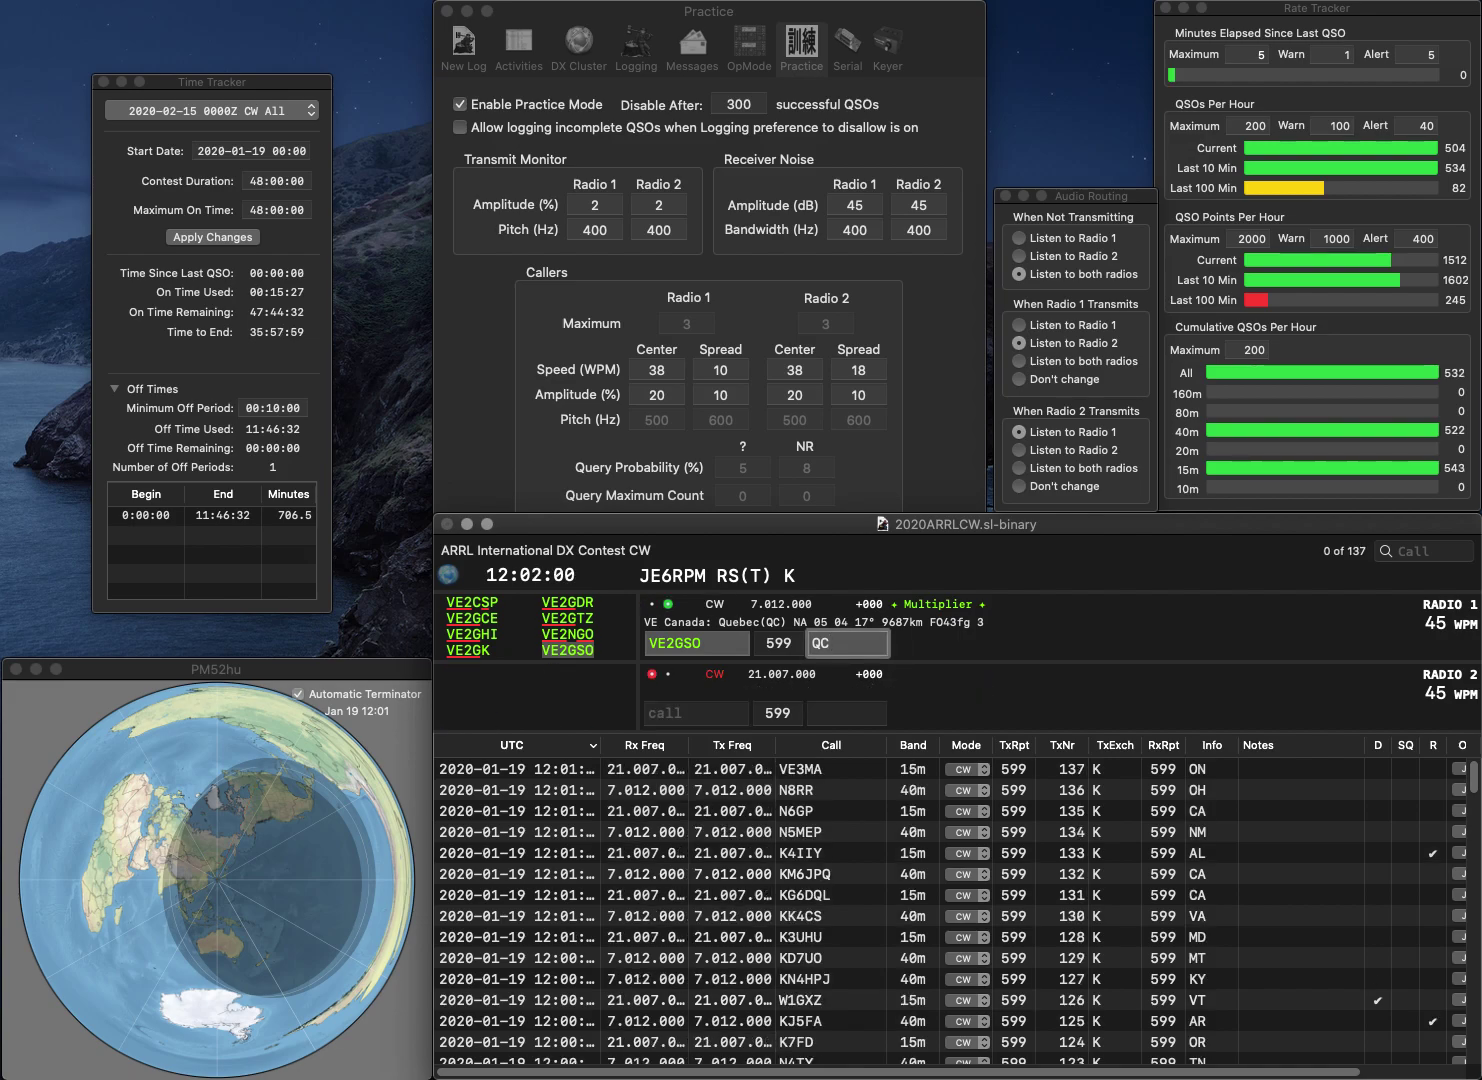
key("Return")
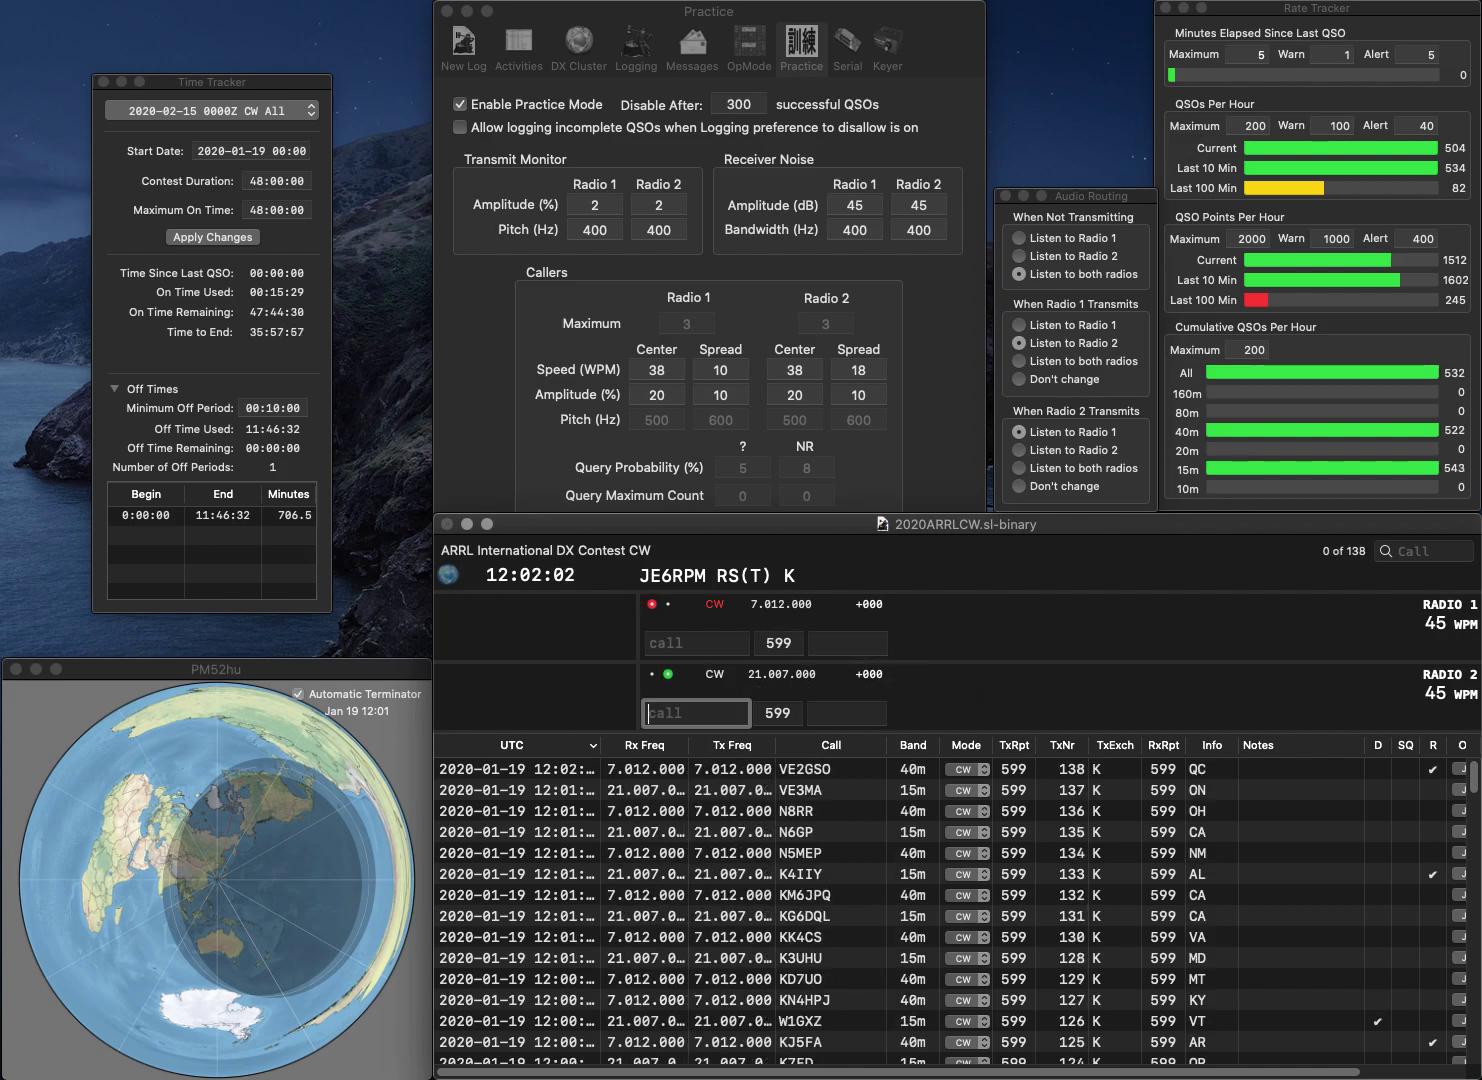
type("W3ADX")
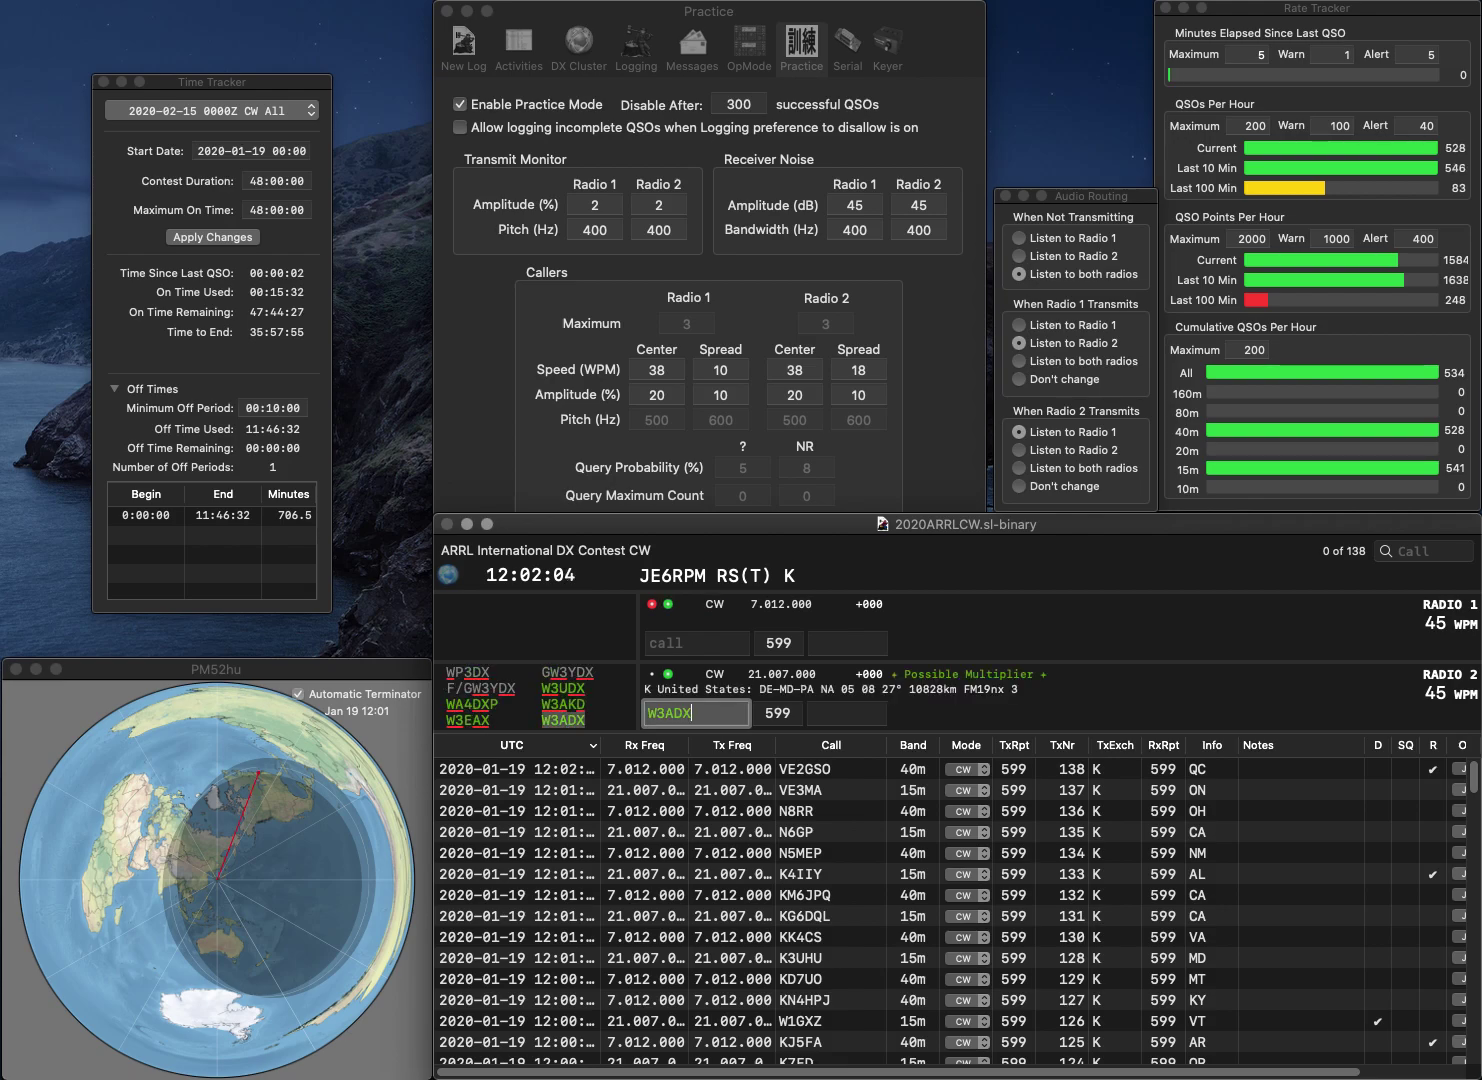
key("Return")
type("N")
type("A")
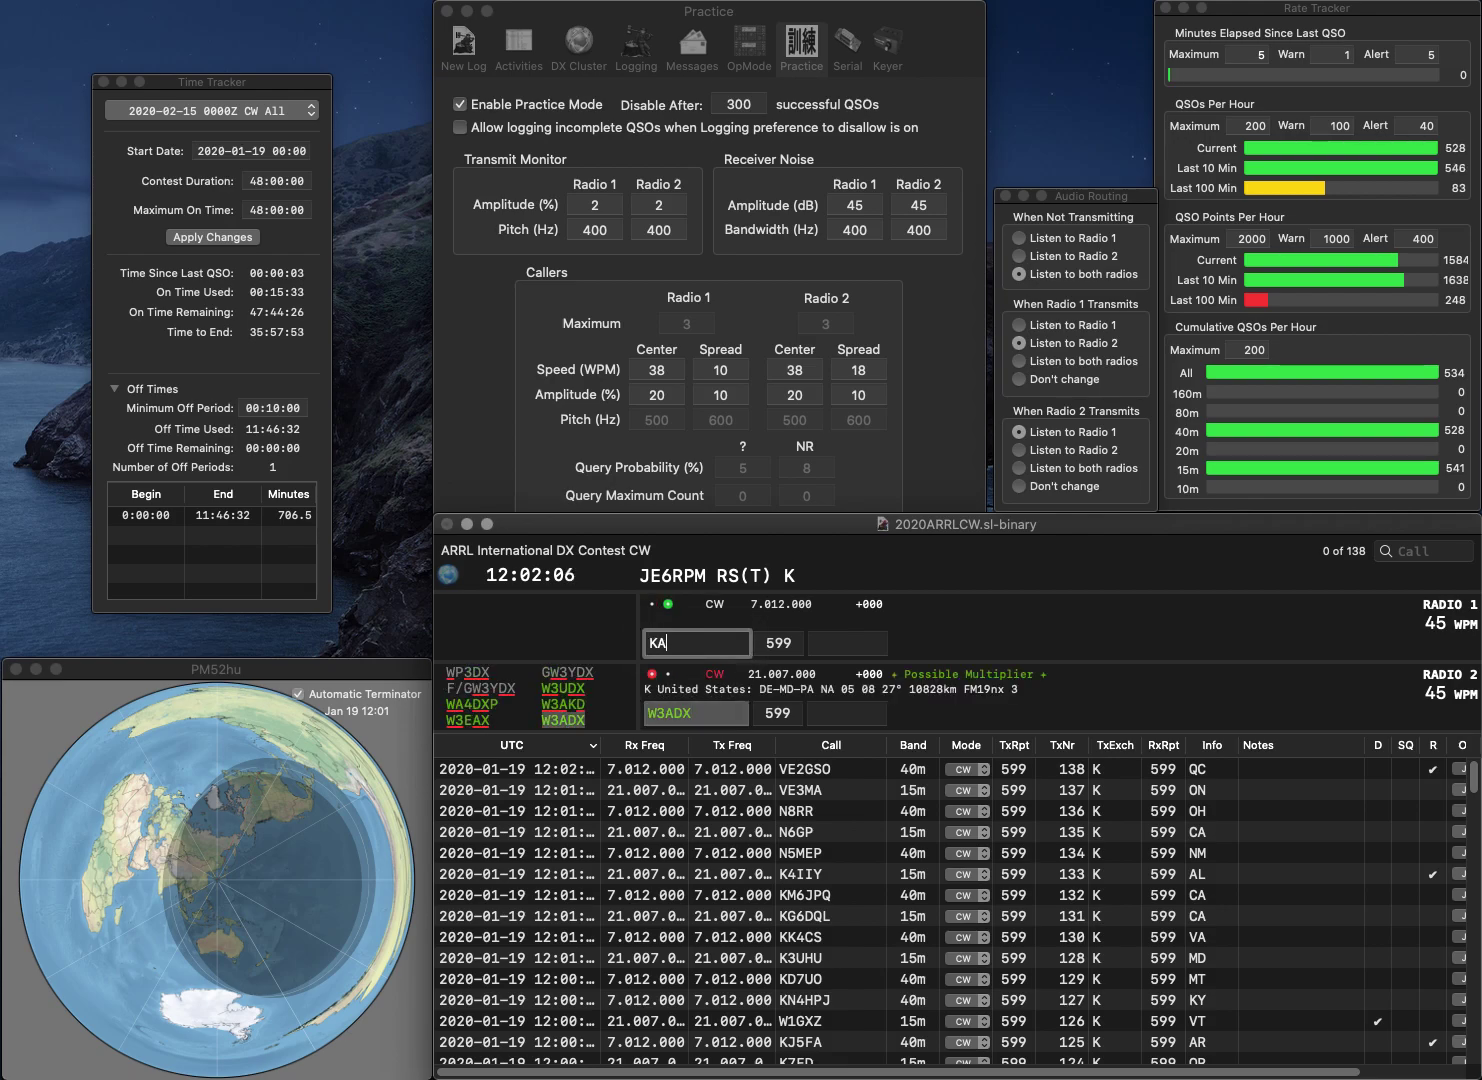
type("3BMU")
key("Return")
key("Tab")
type("MD")
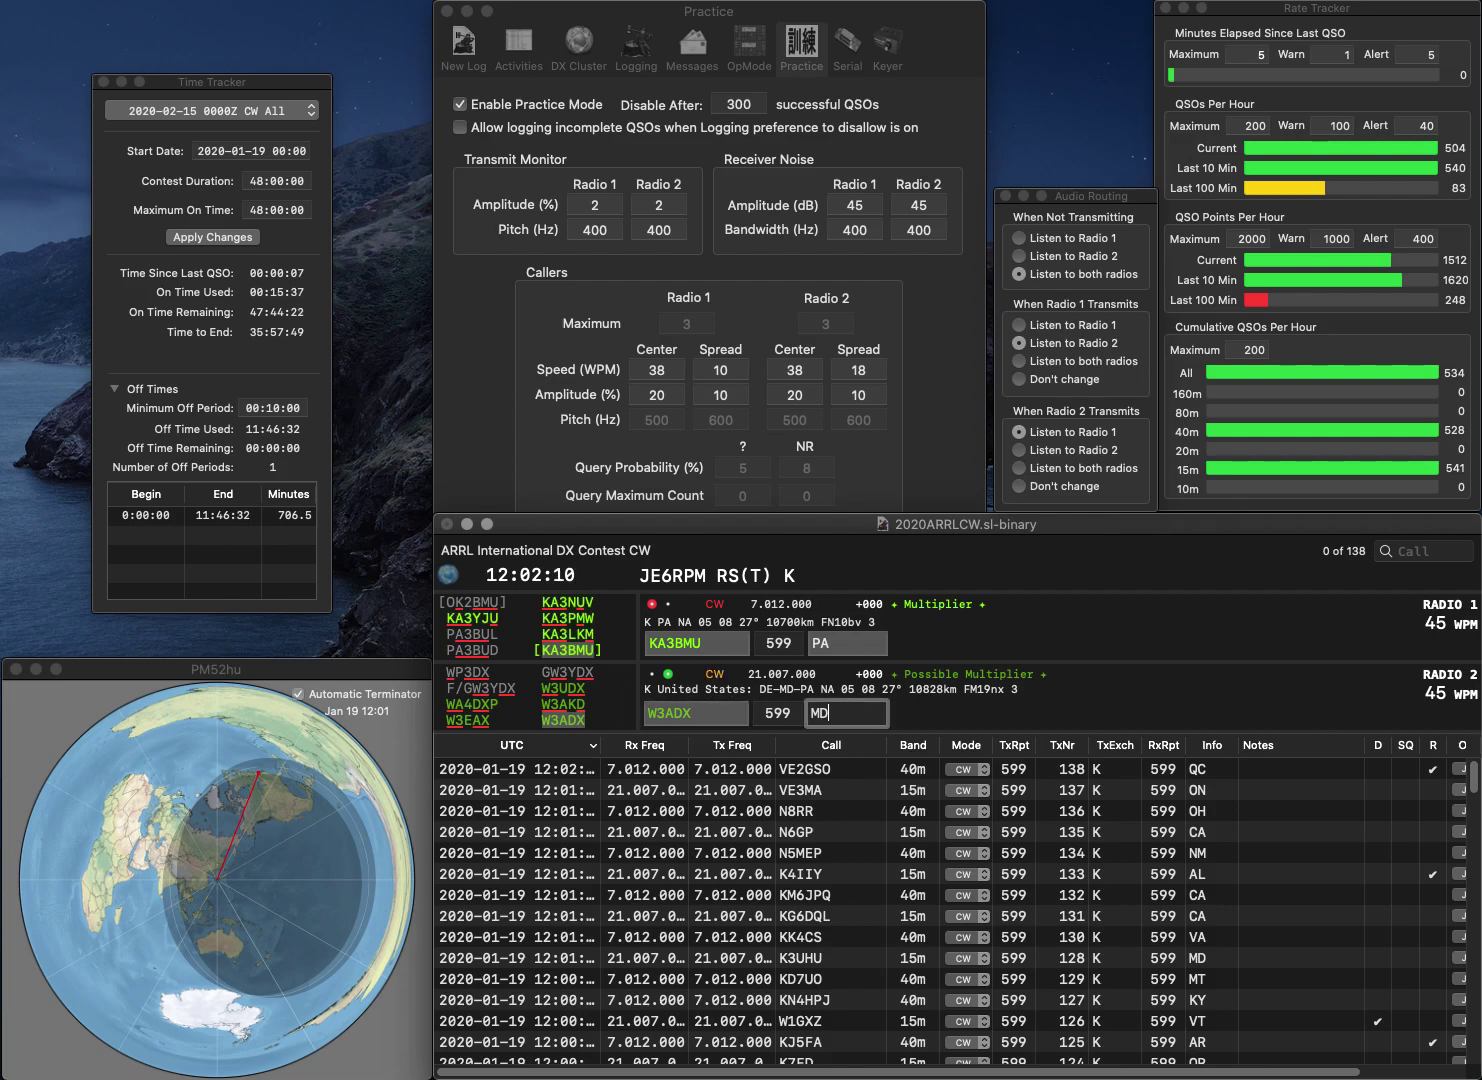
key("Return")
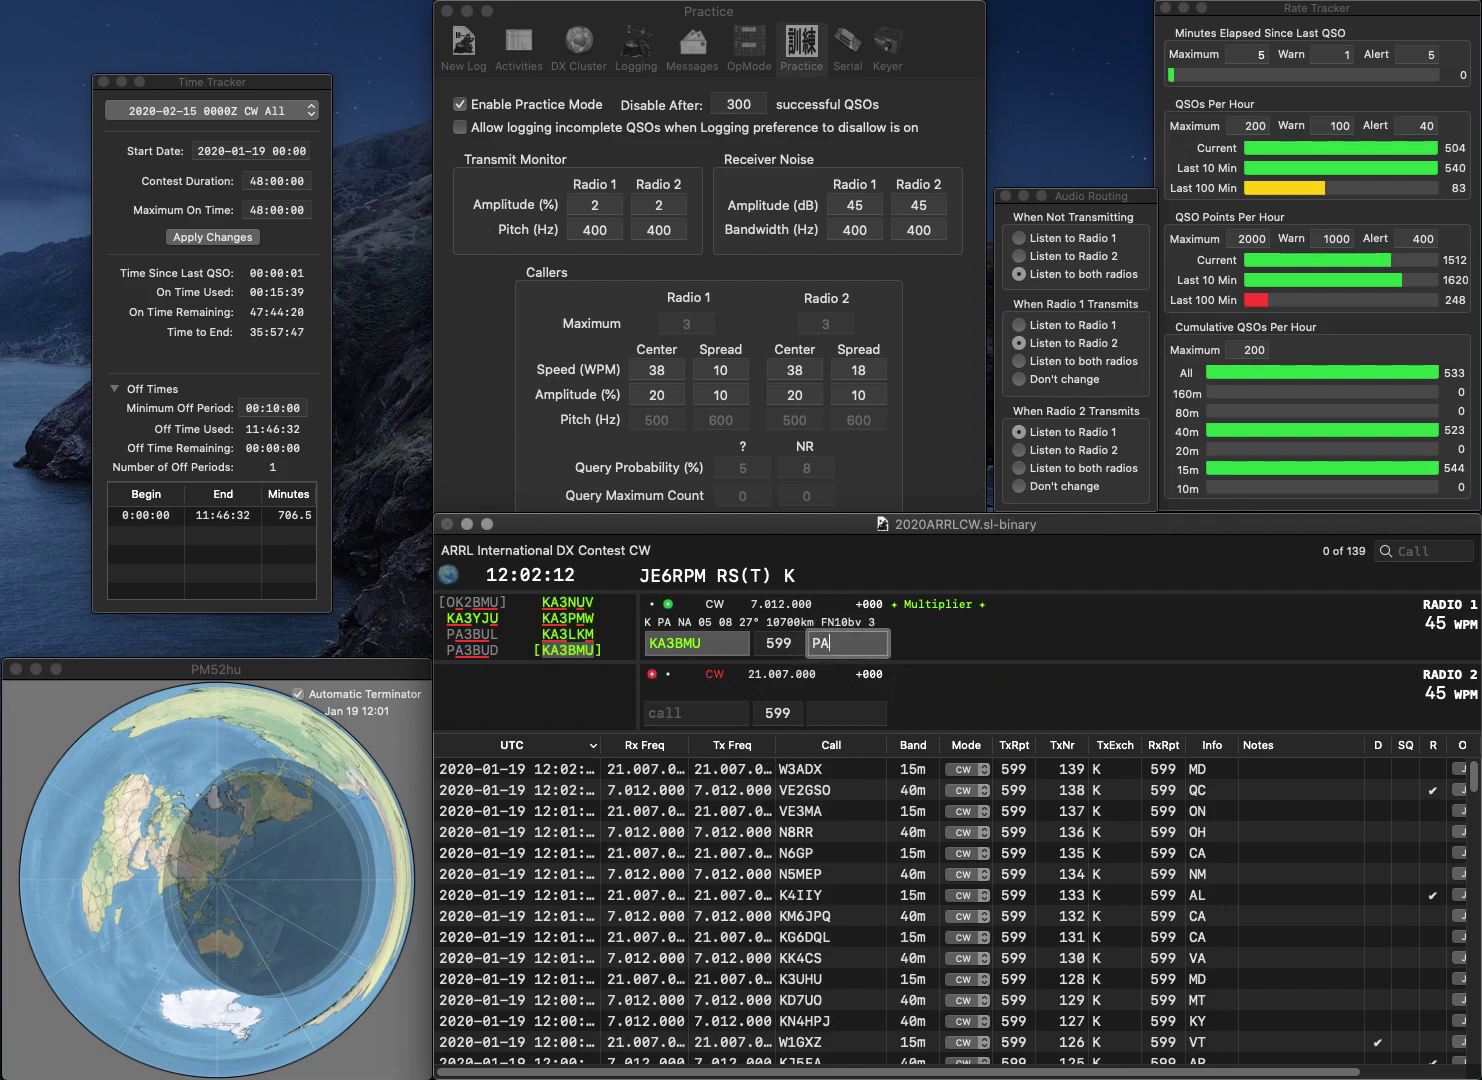
key("Return")
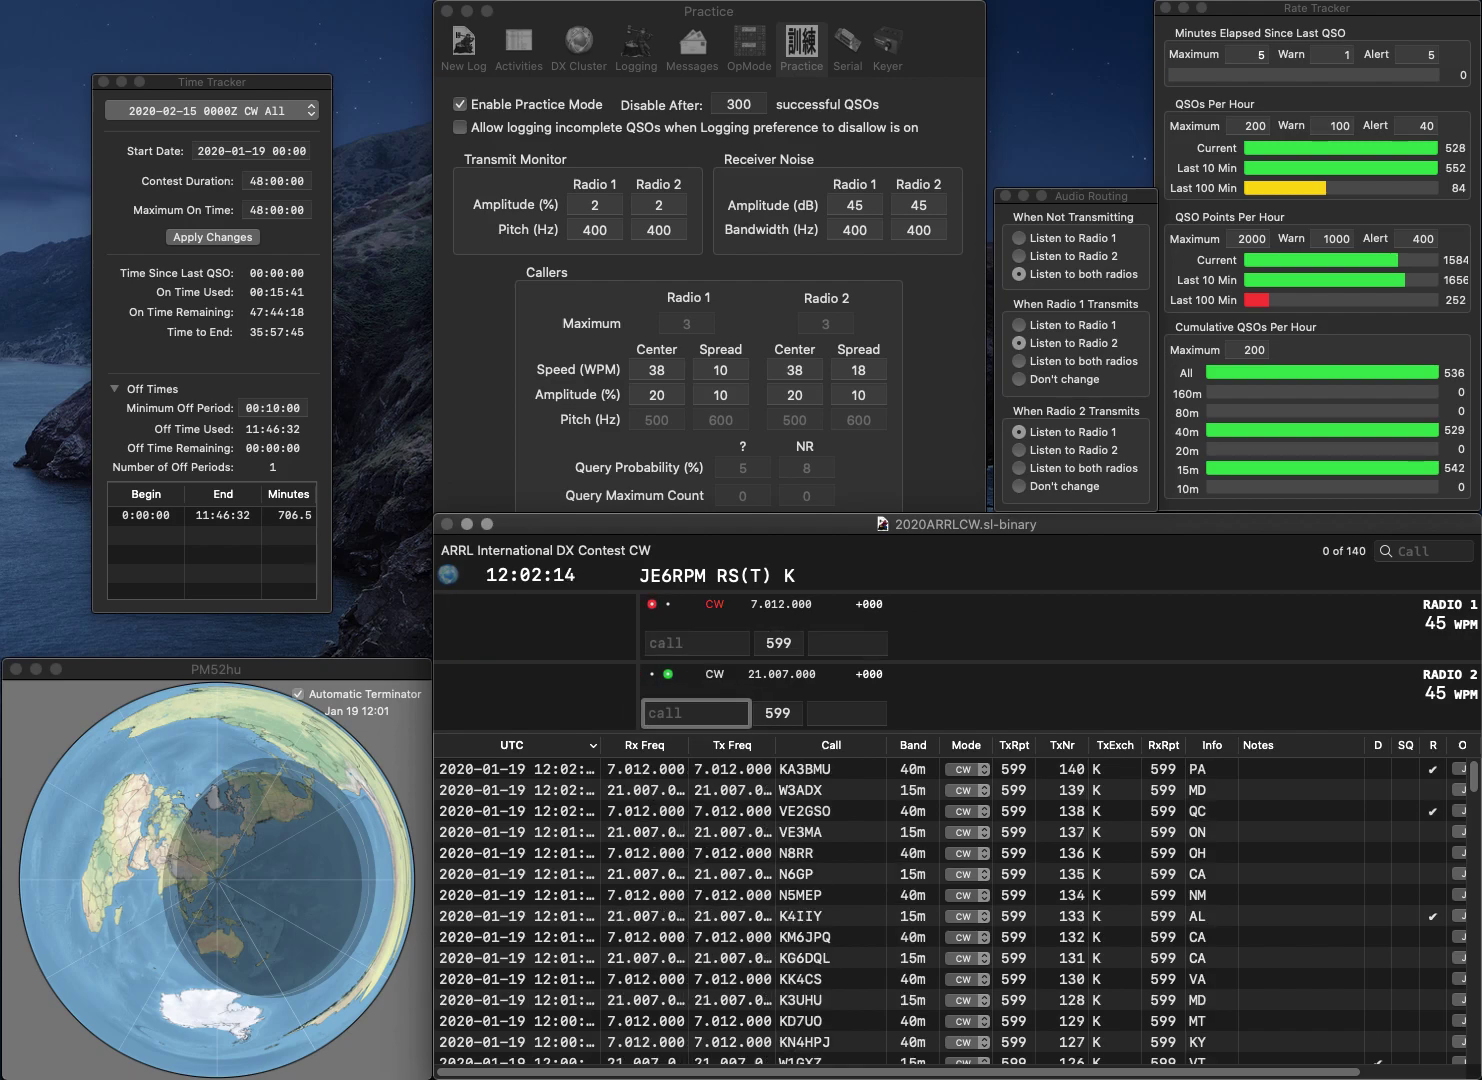
type("KR0RD")
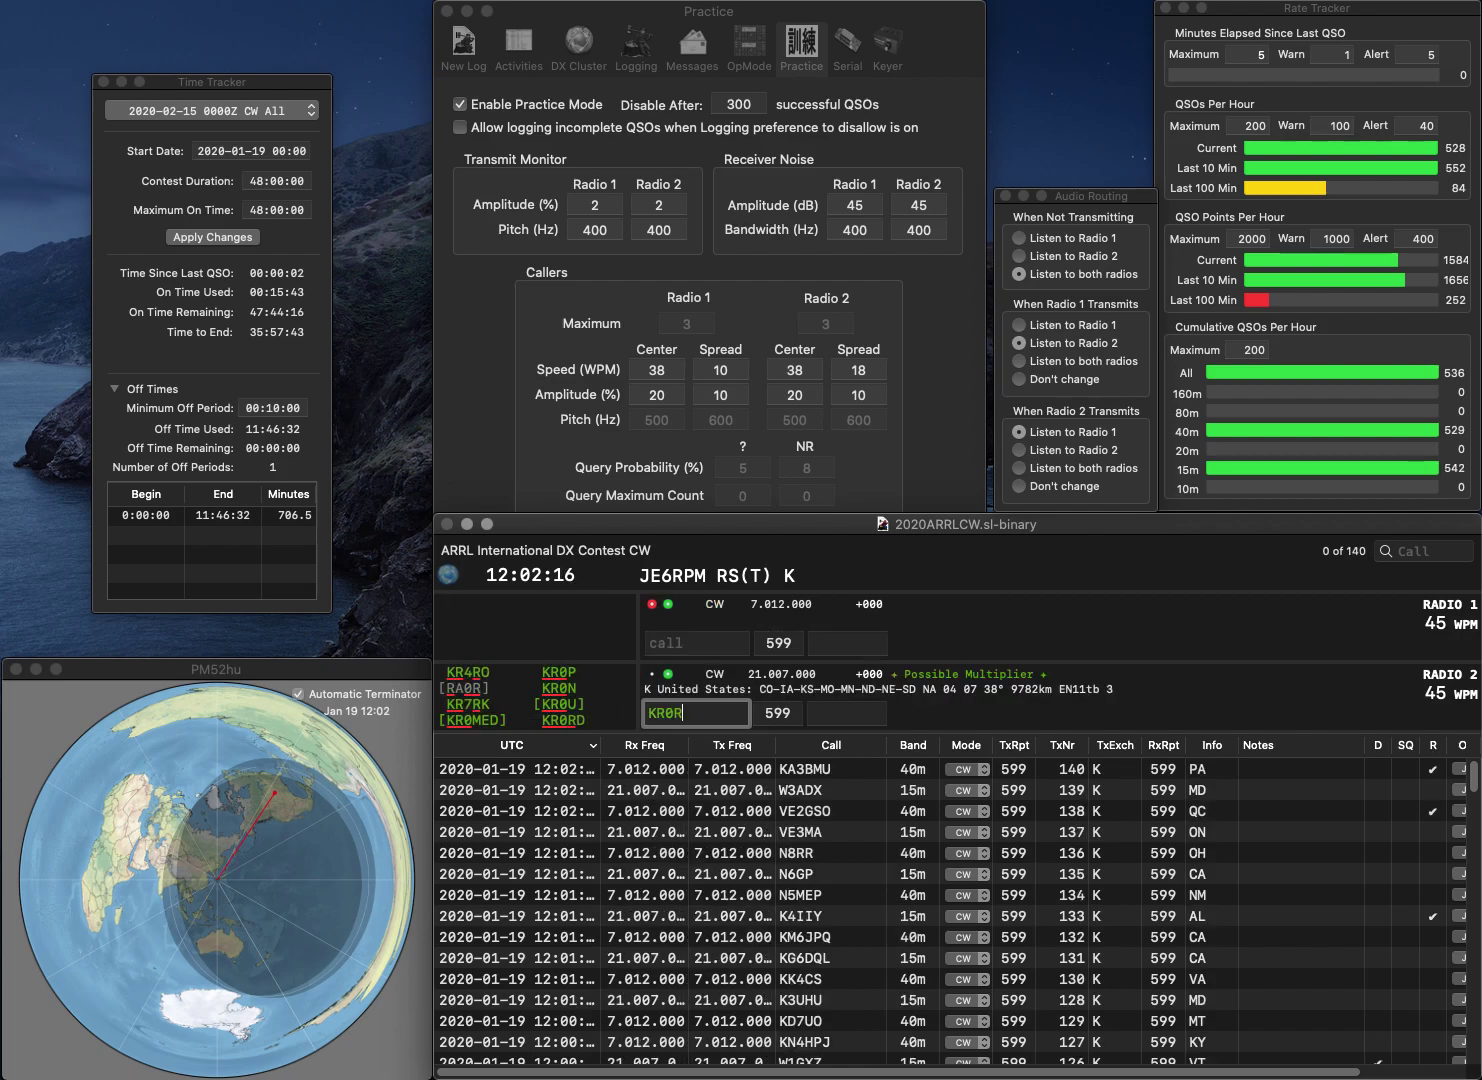
key("Return")
type("N3OJL")
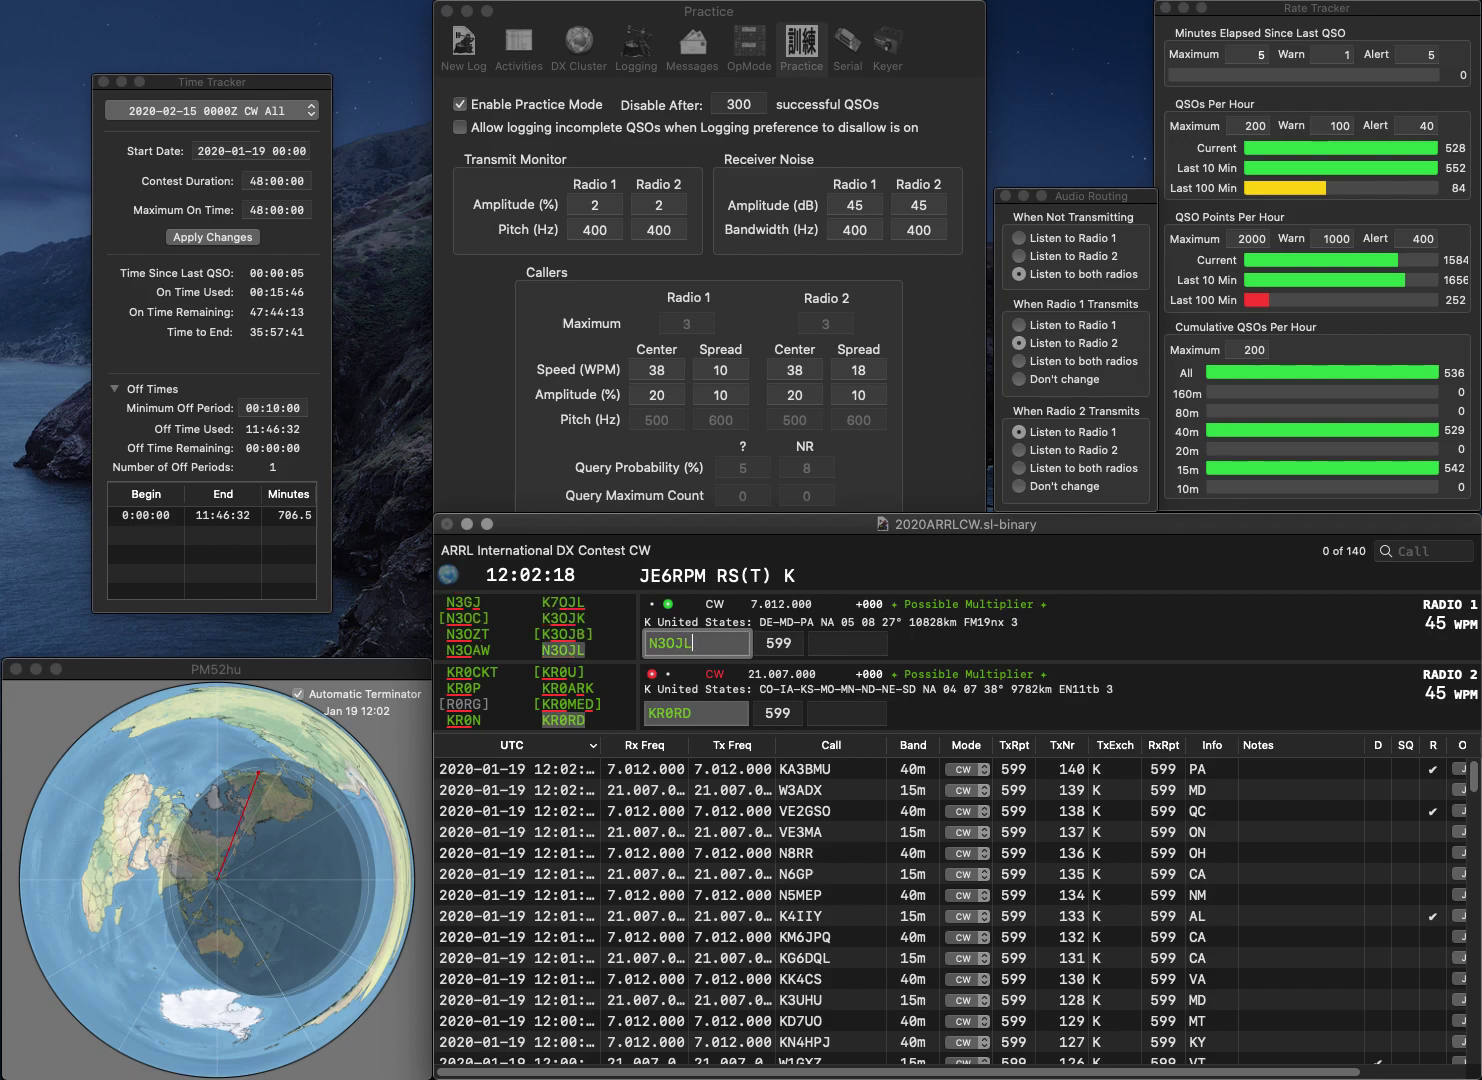
key("Return")
key("Return")
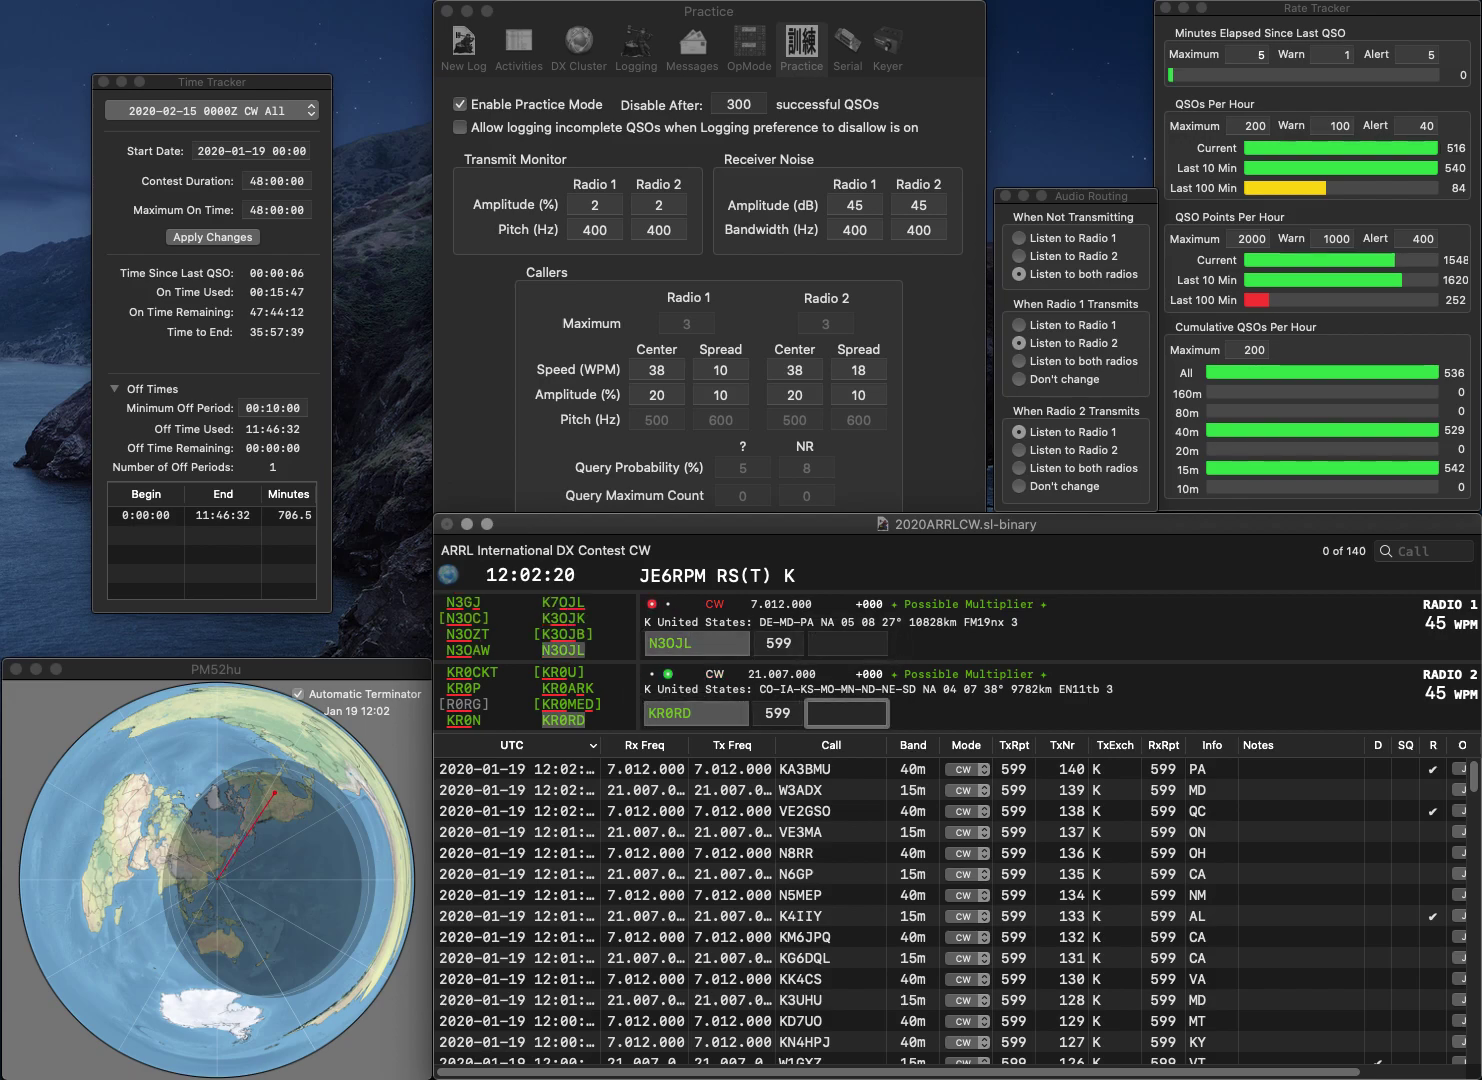
key("Return")
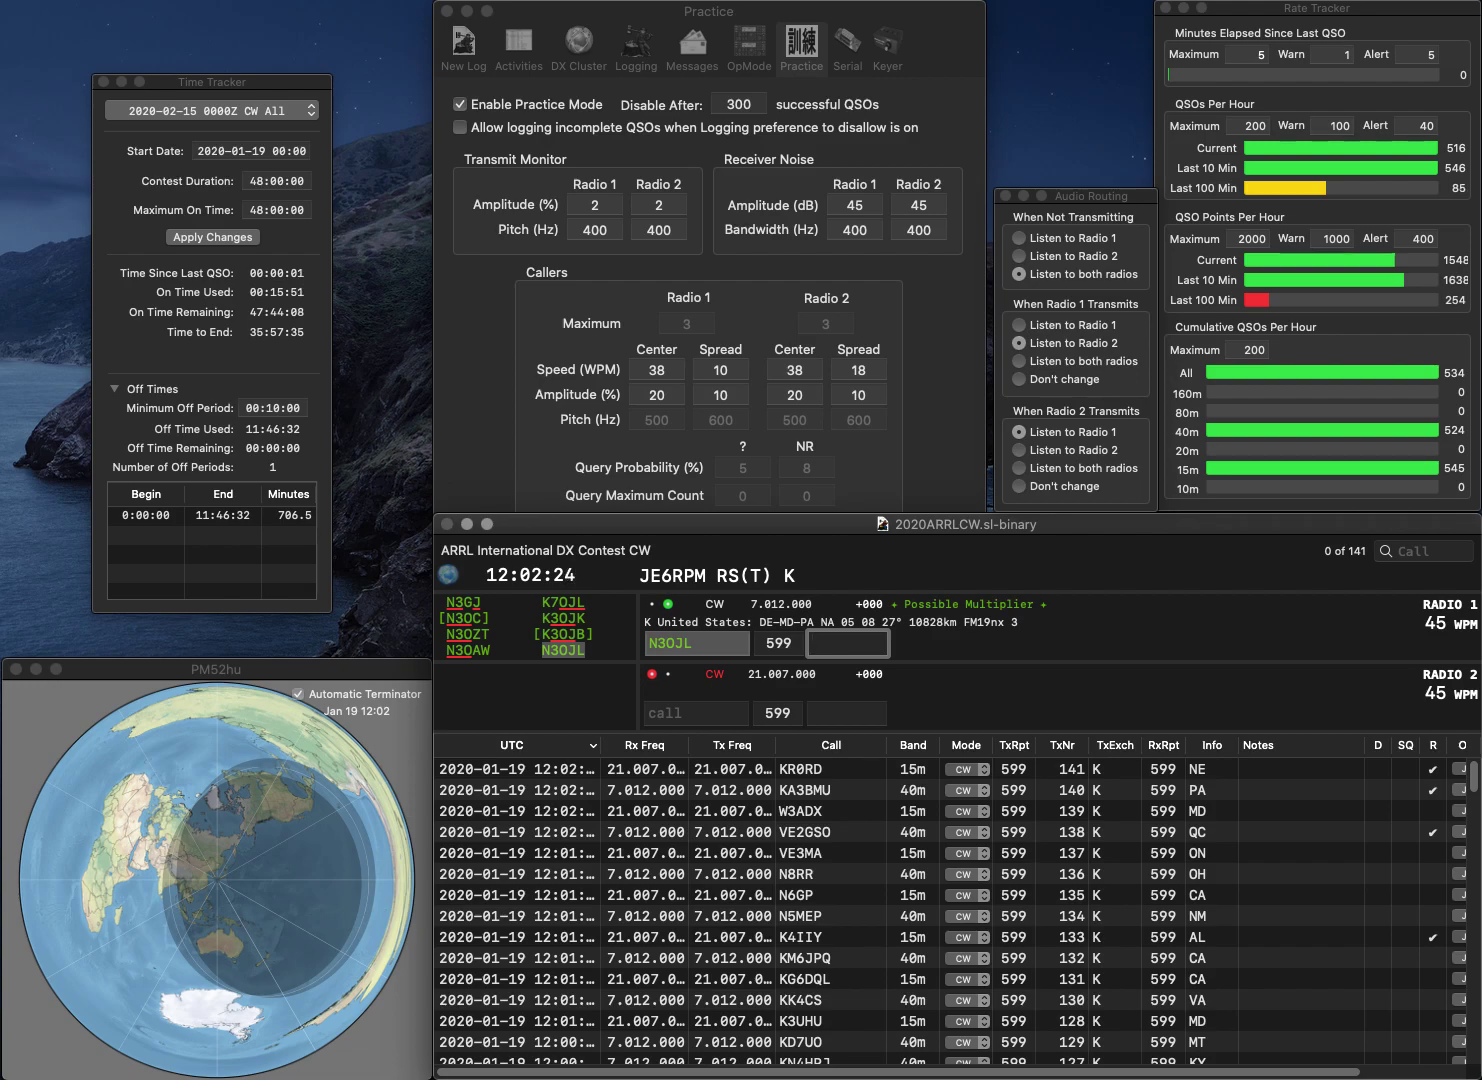
key("Return")
type("NE4C")
key("Return")
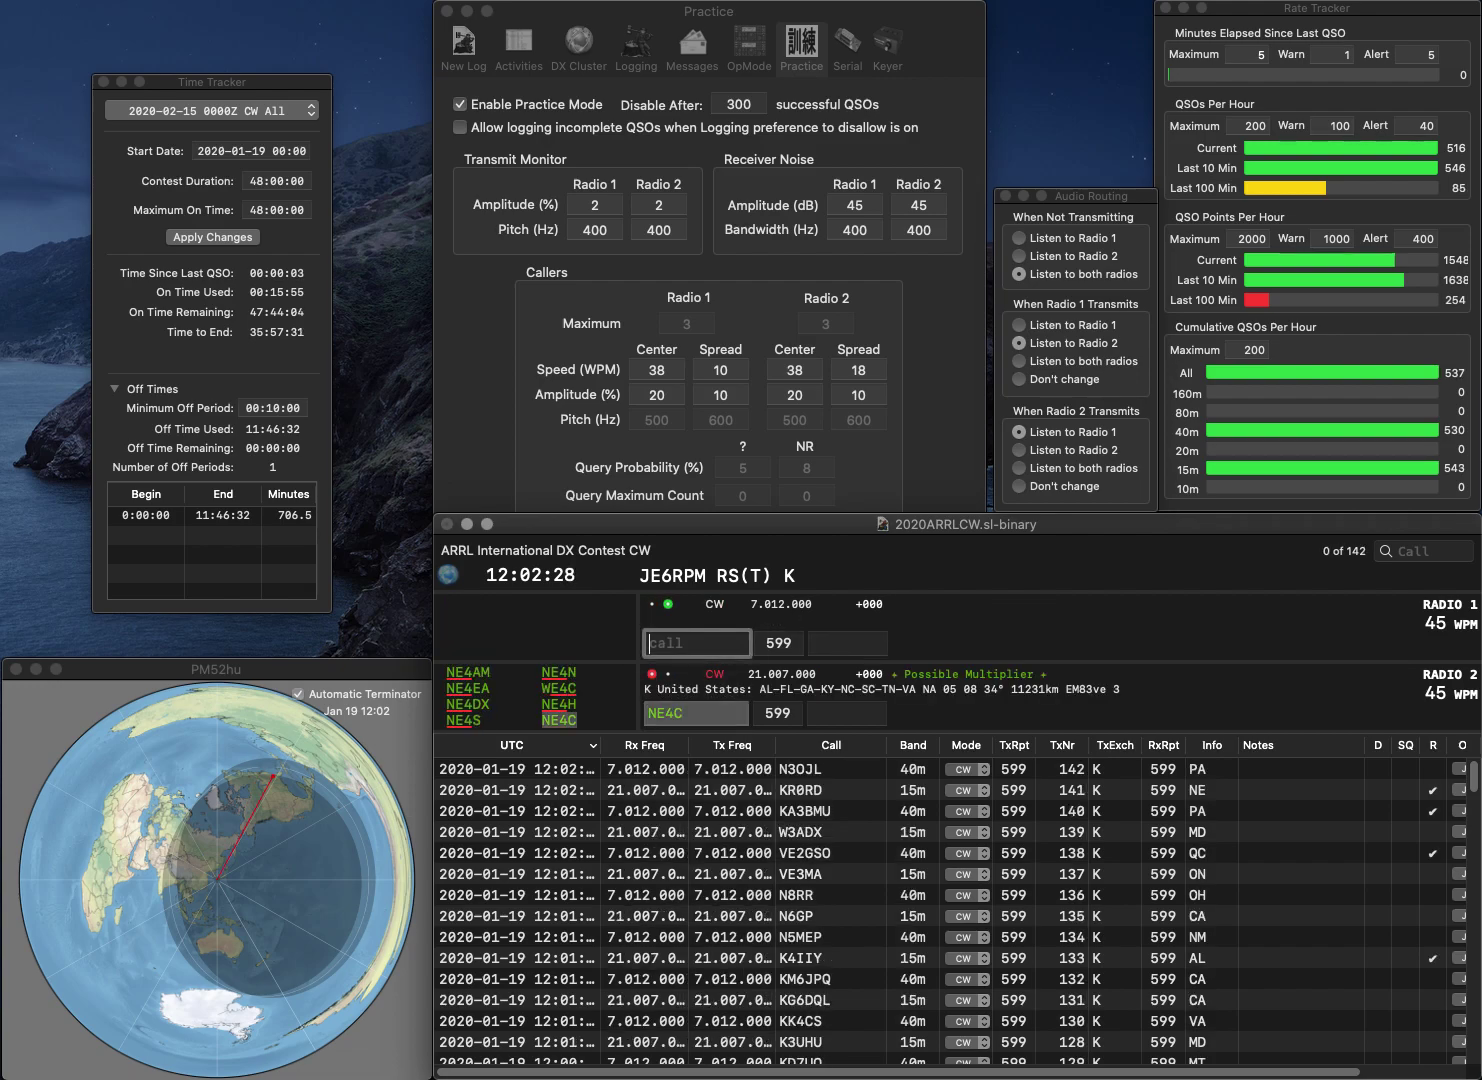
type("W1NA")
key("Return")
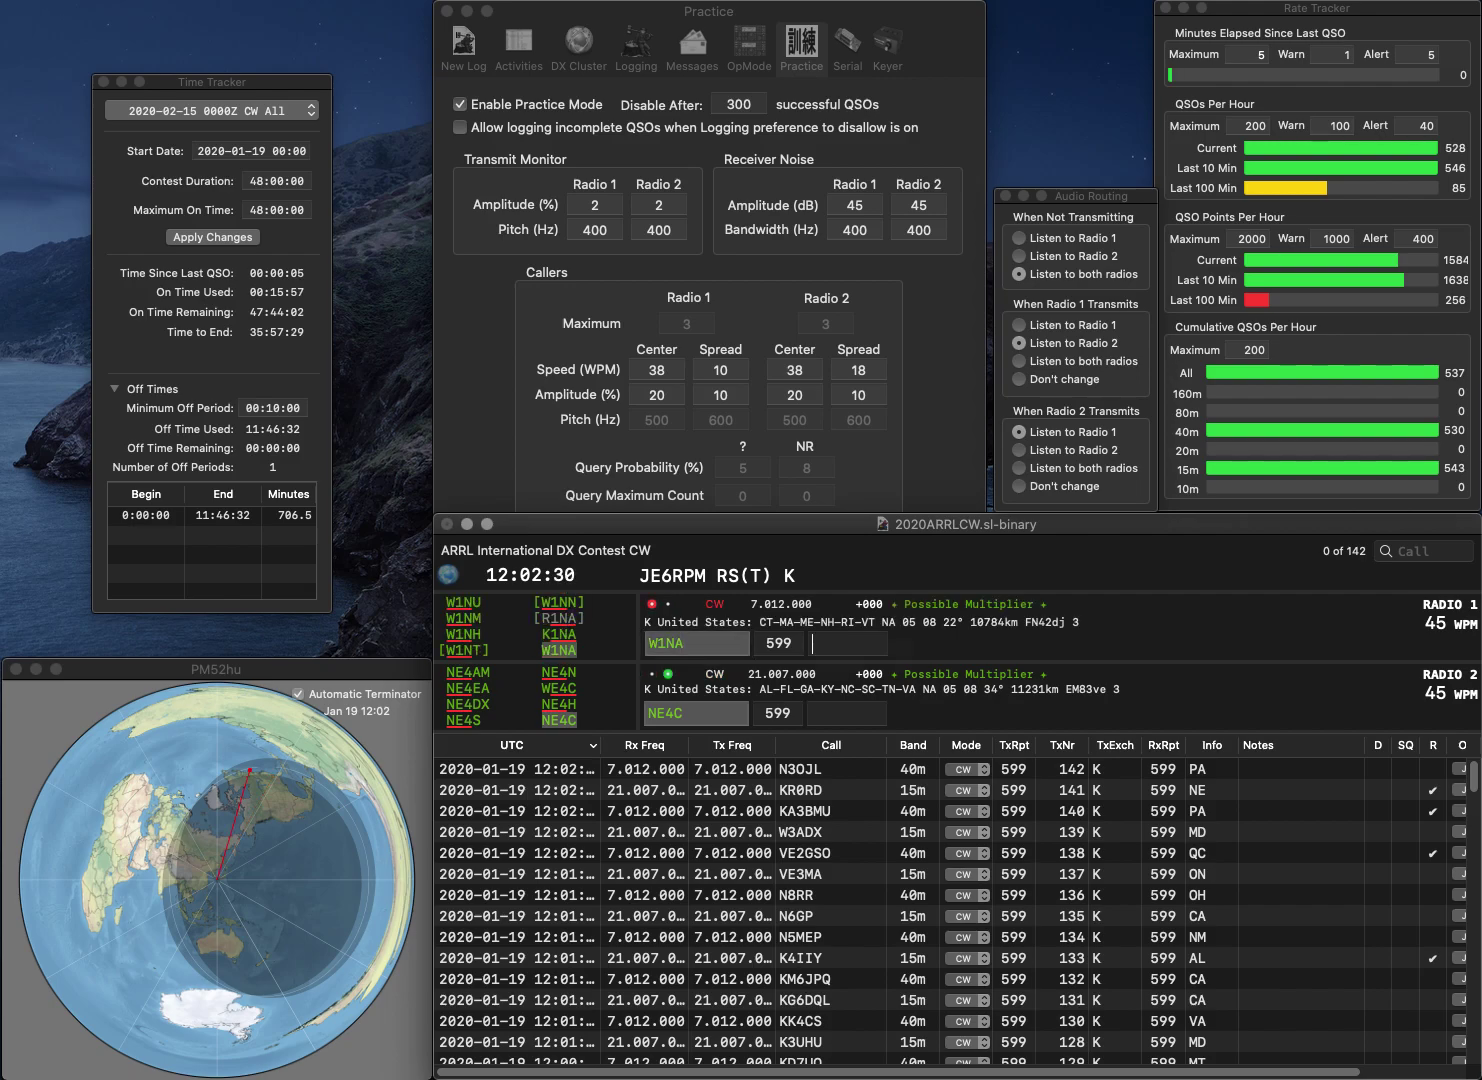
- Log NE4C on Radio 2 with exchange AL and W1NA on Radio 1 with exchange MA
type("A")
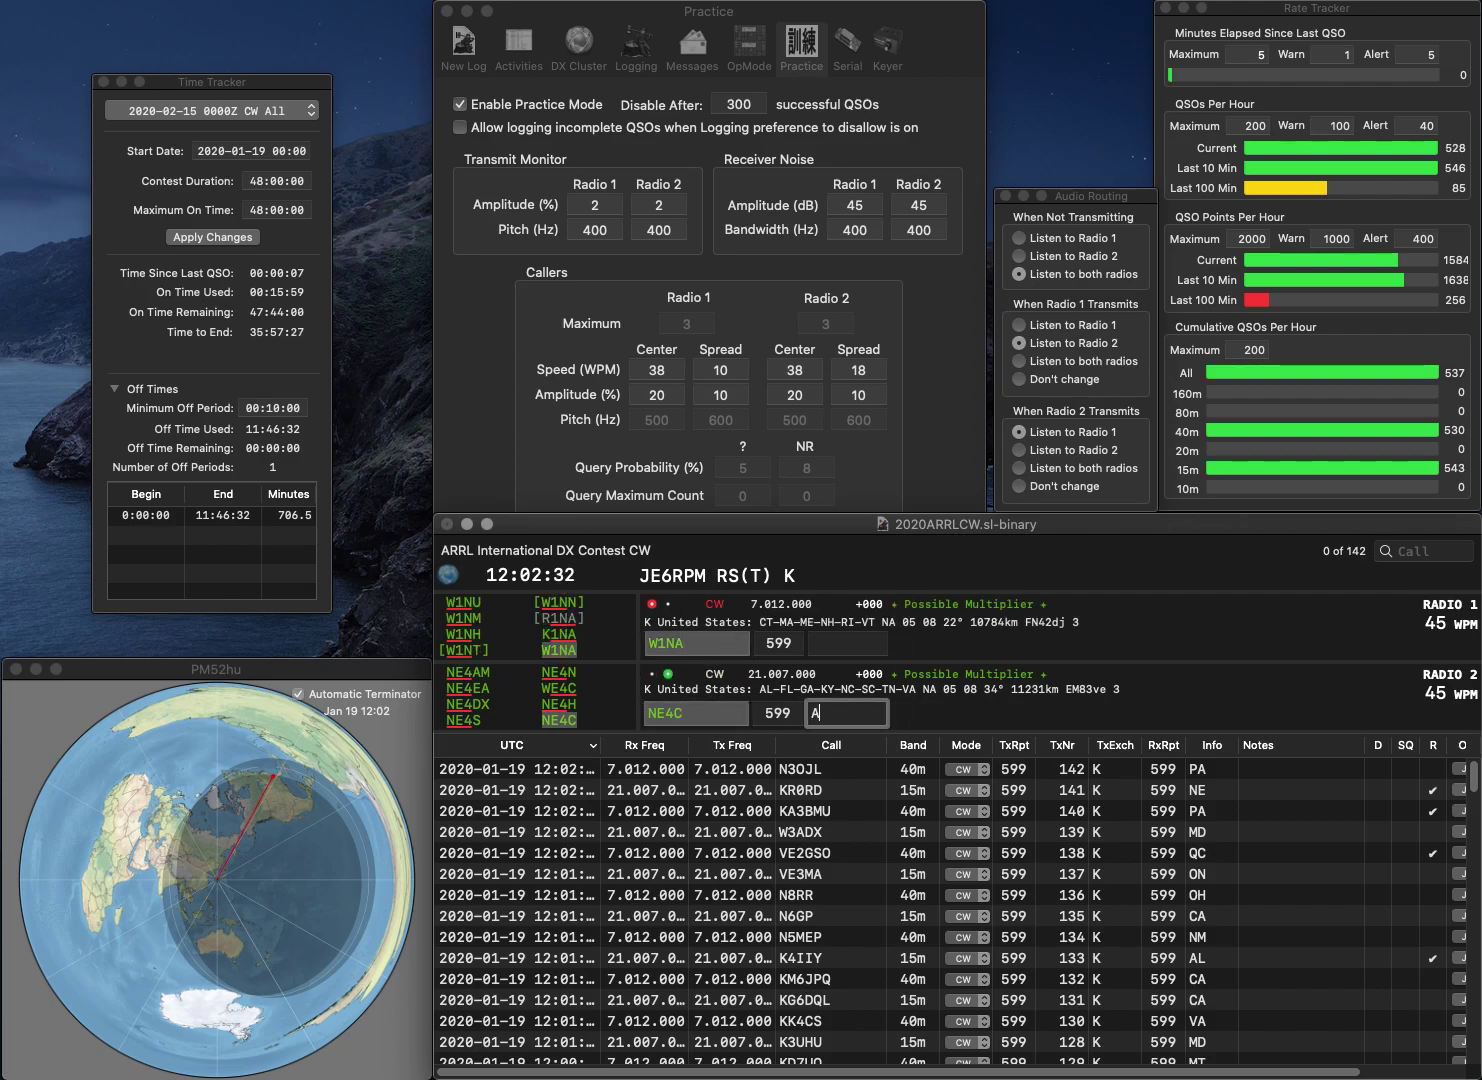
type("L")
key("Return")
type("MA")
key("Return")
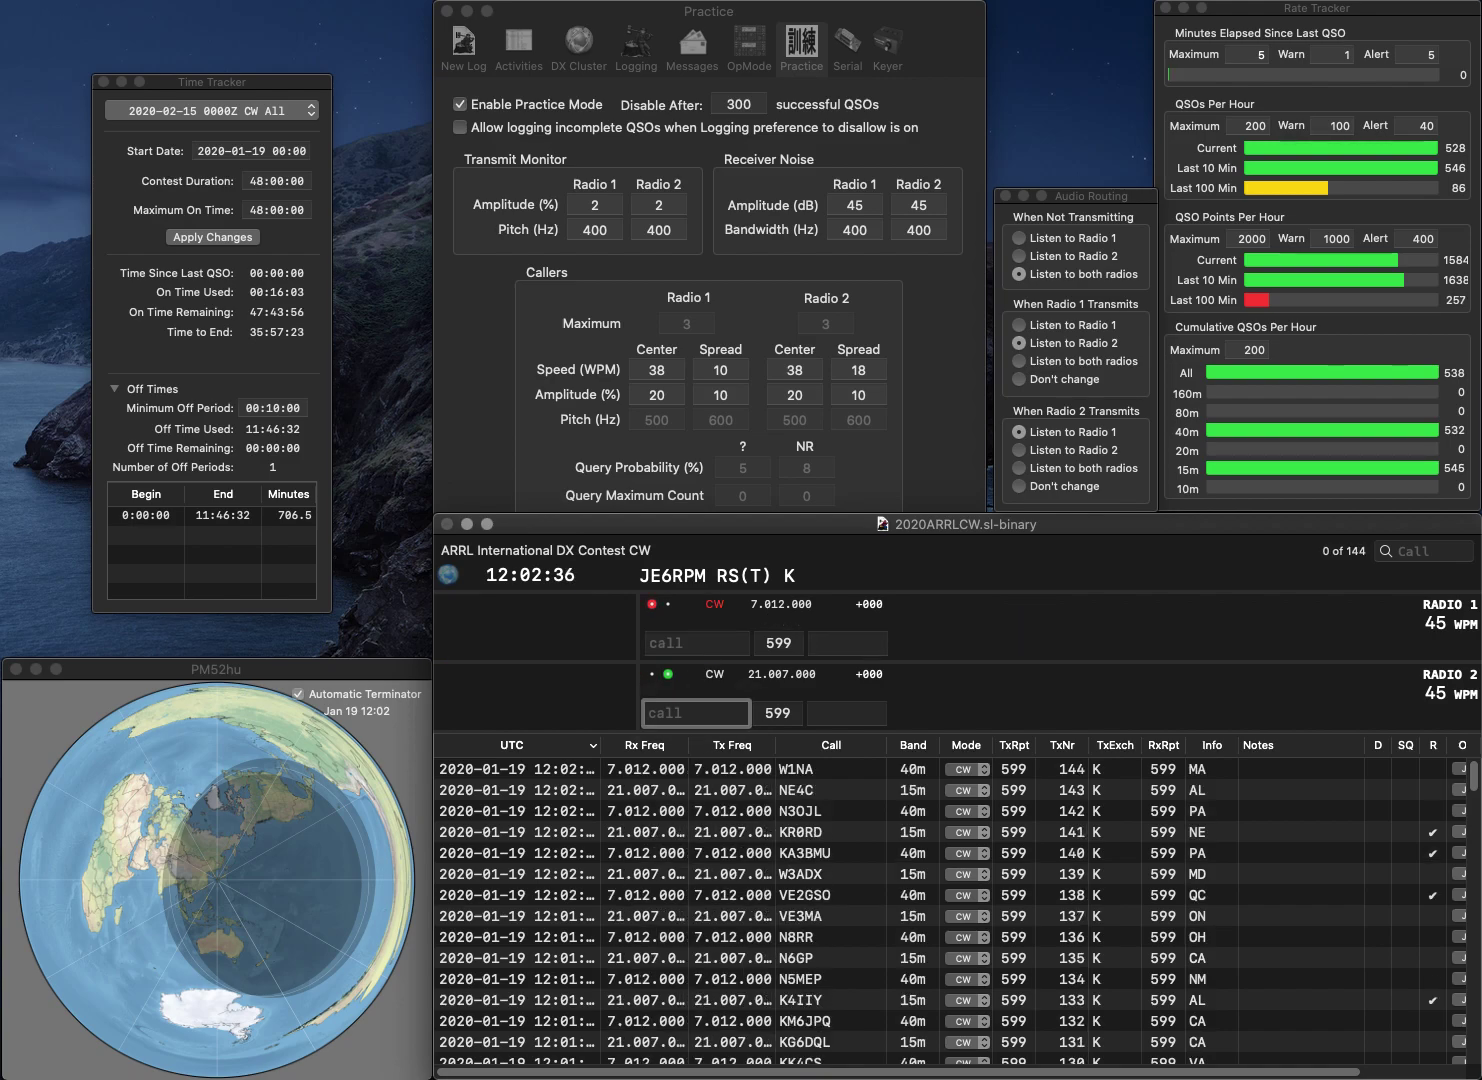
type("K9RM")
key("Return")
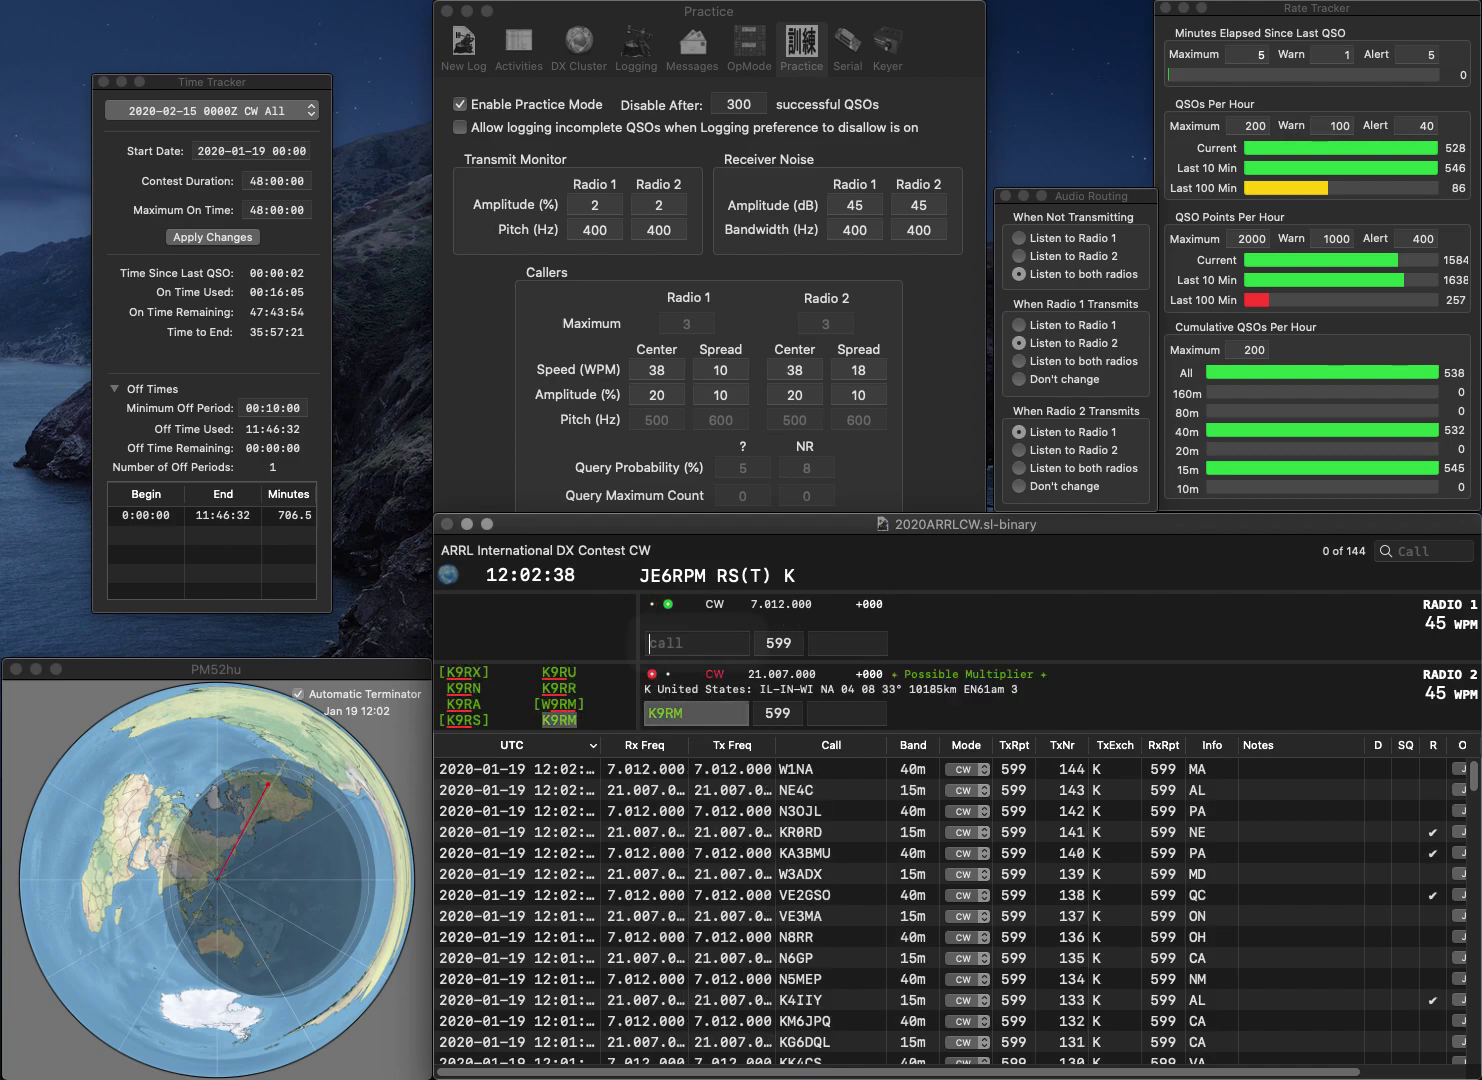
type("W0RJW")
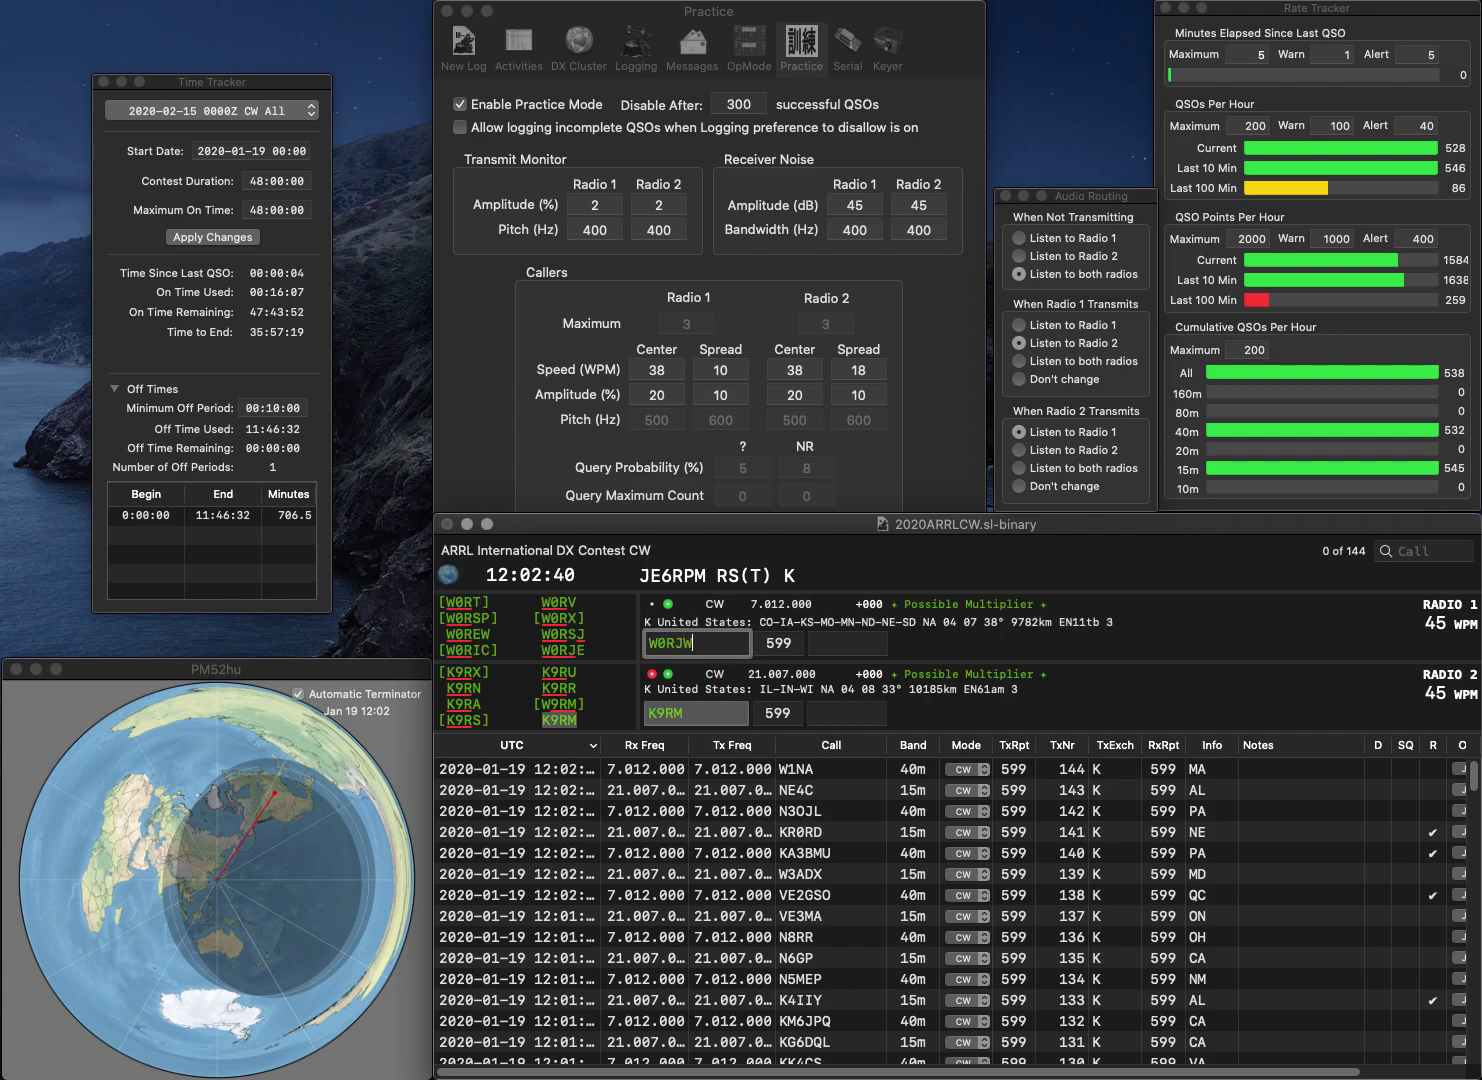
key("Return")
key("space")
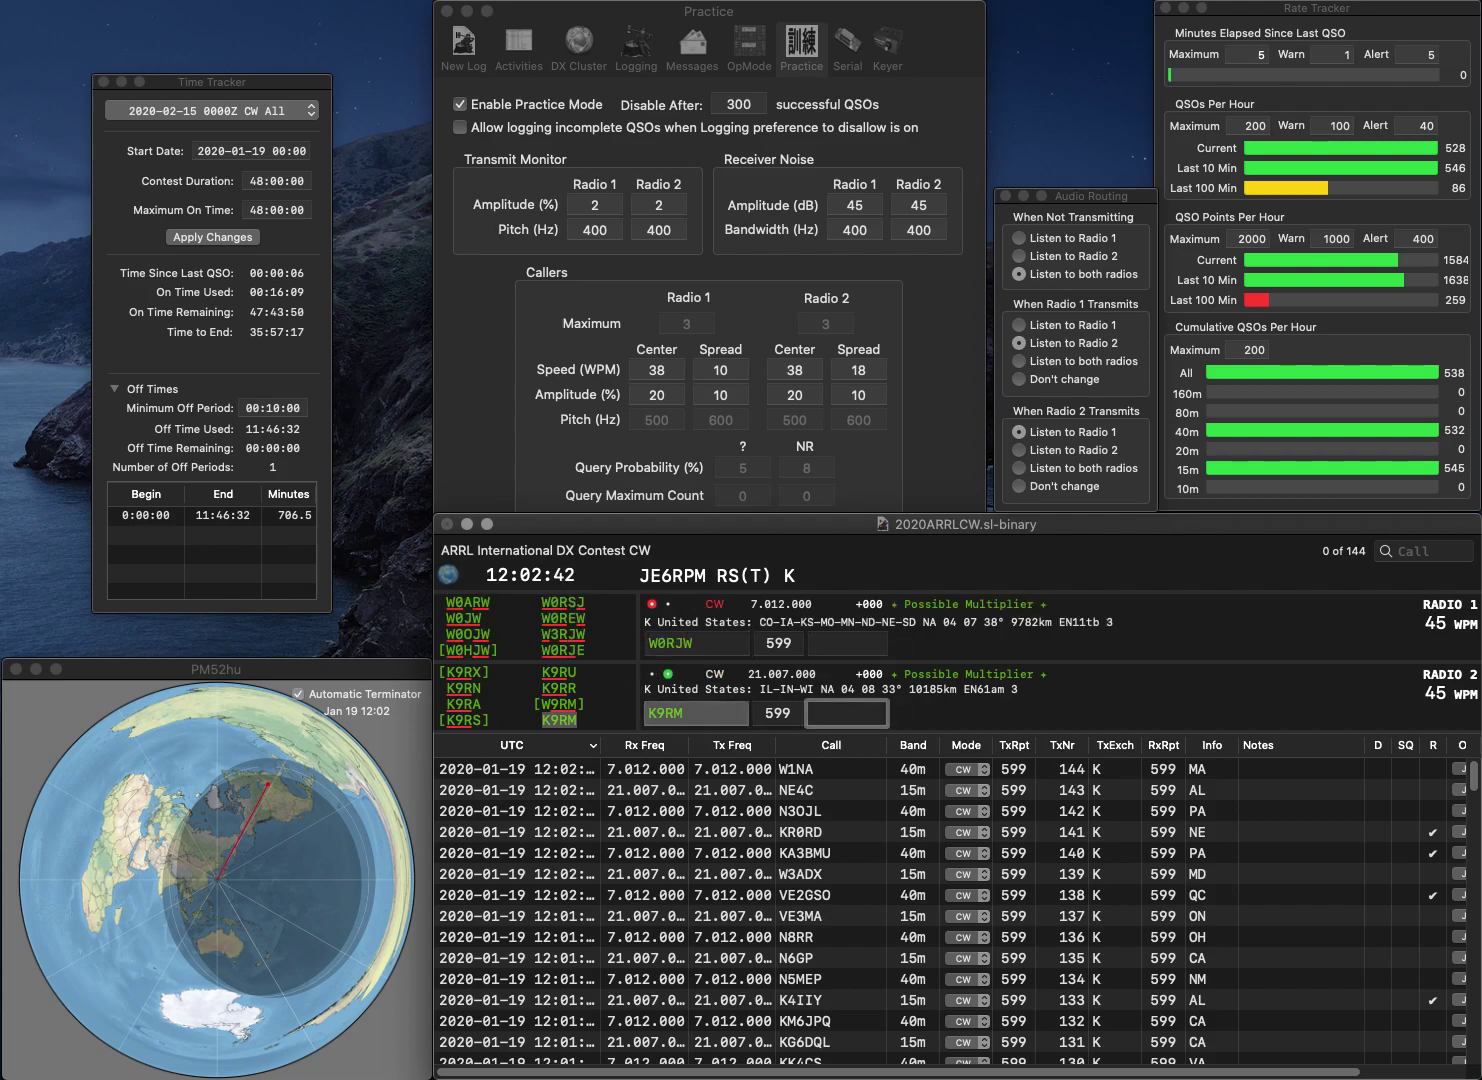
type("WI")
key("Return")
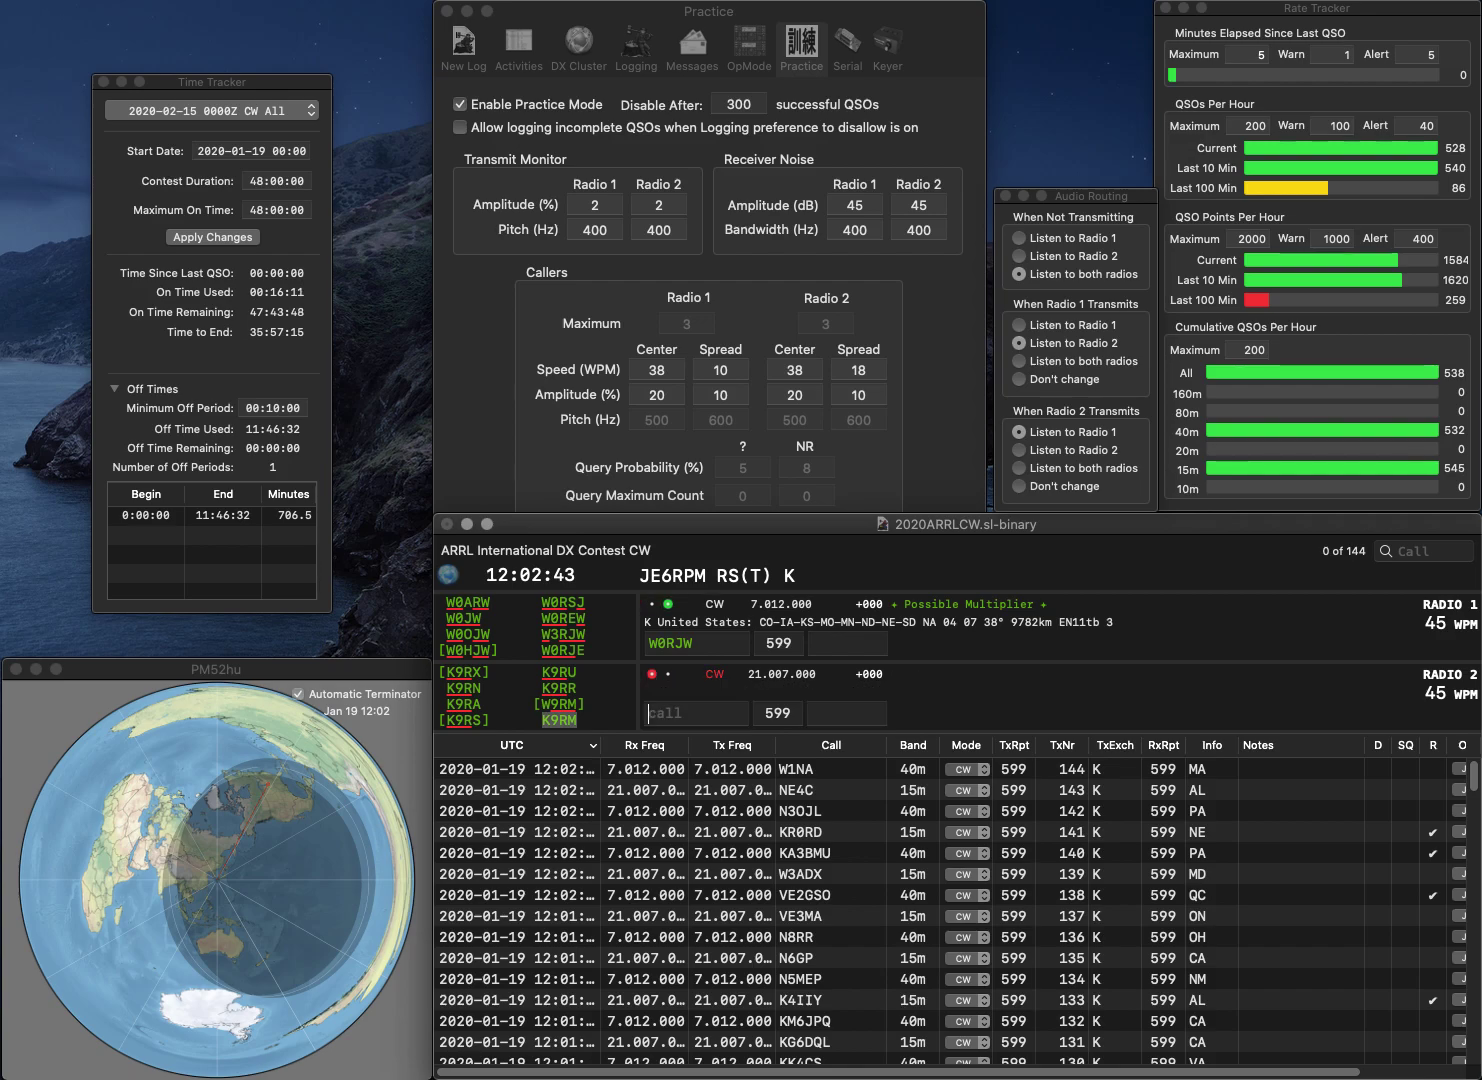
key("space")
key("Home")
key("Delete")
type("K")
key("Return")
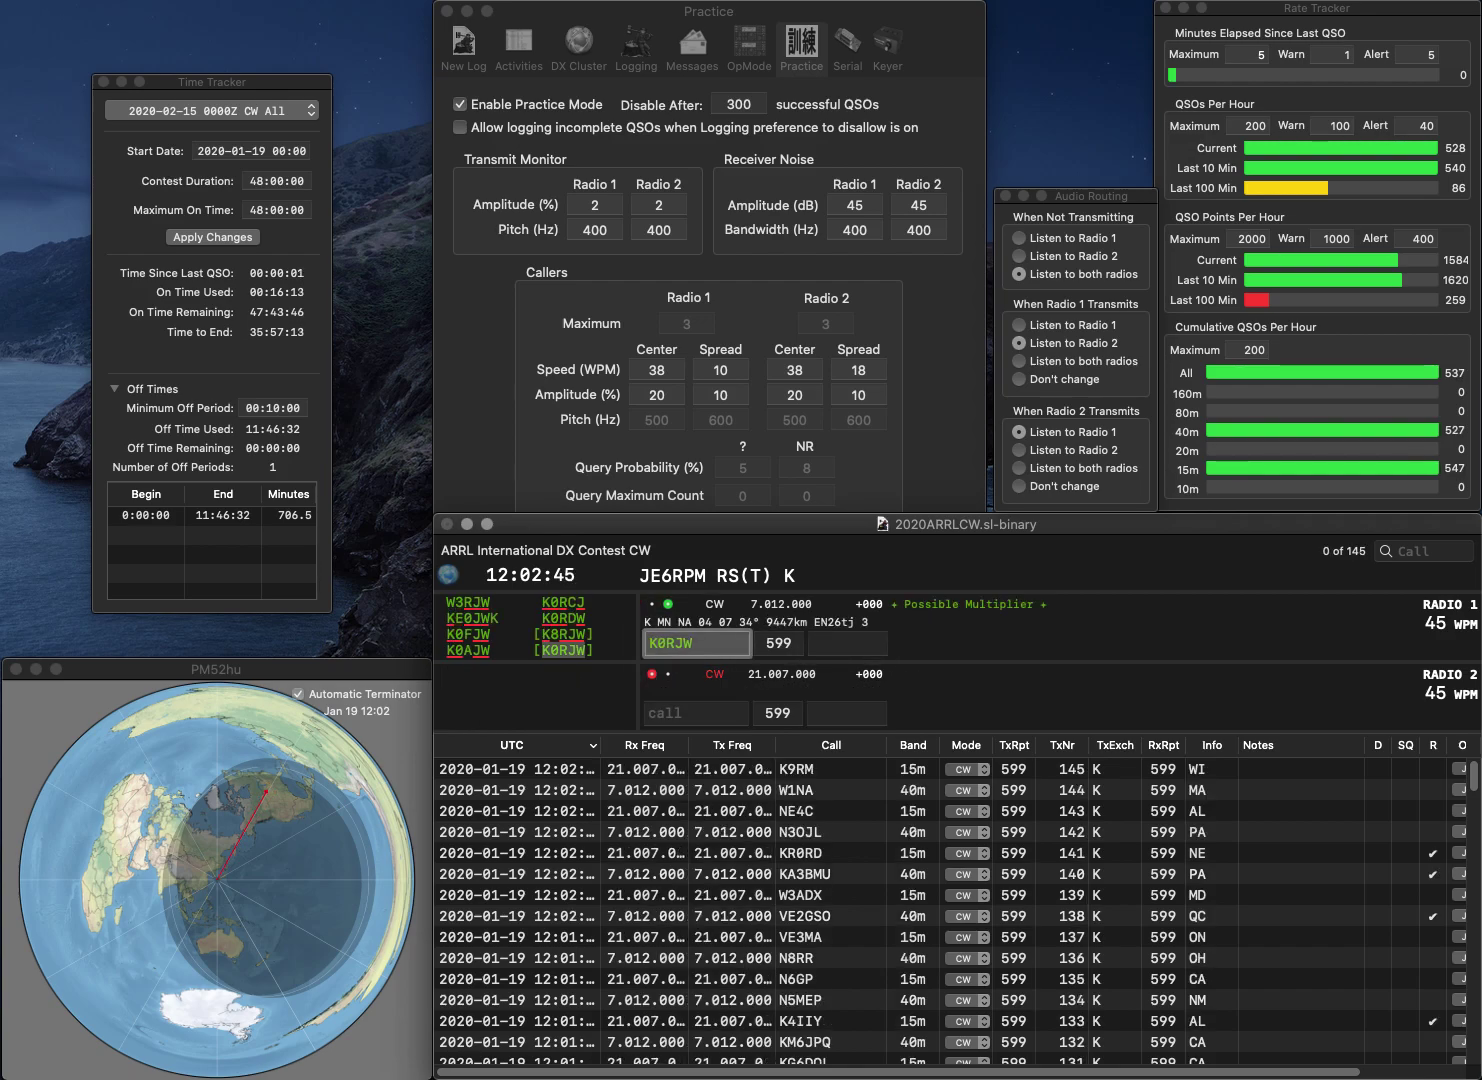
- Log K0RJW on Radio 1 with exchange MN, and answer and log K8BB on Radio 2 with exchange WI
type("K8")
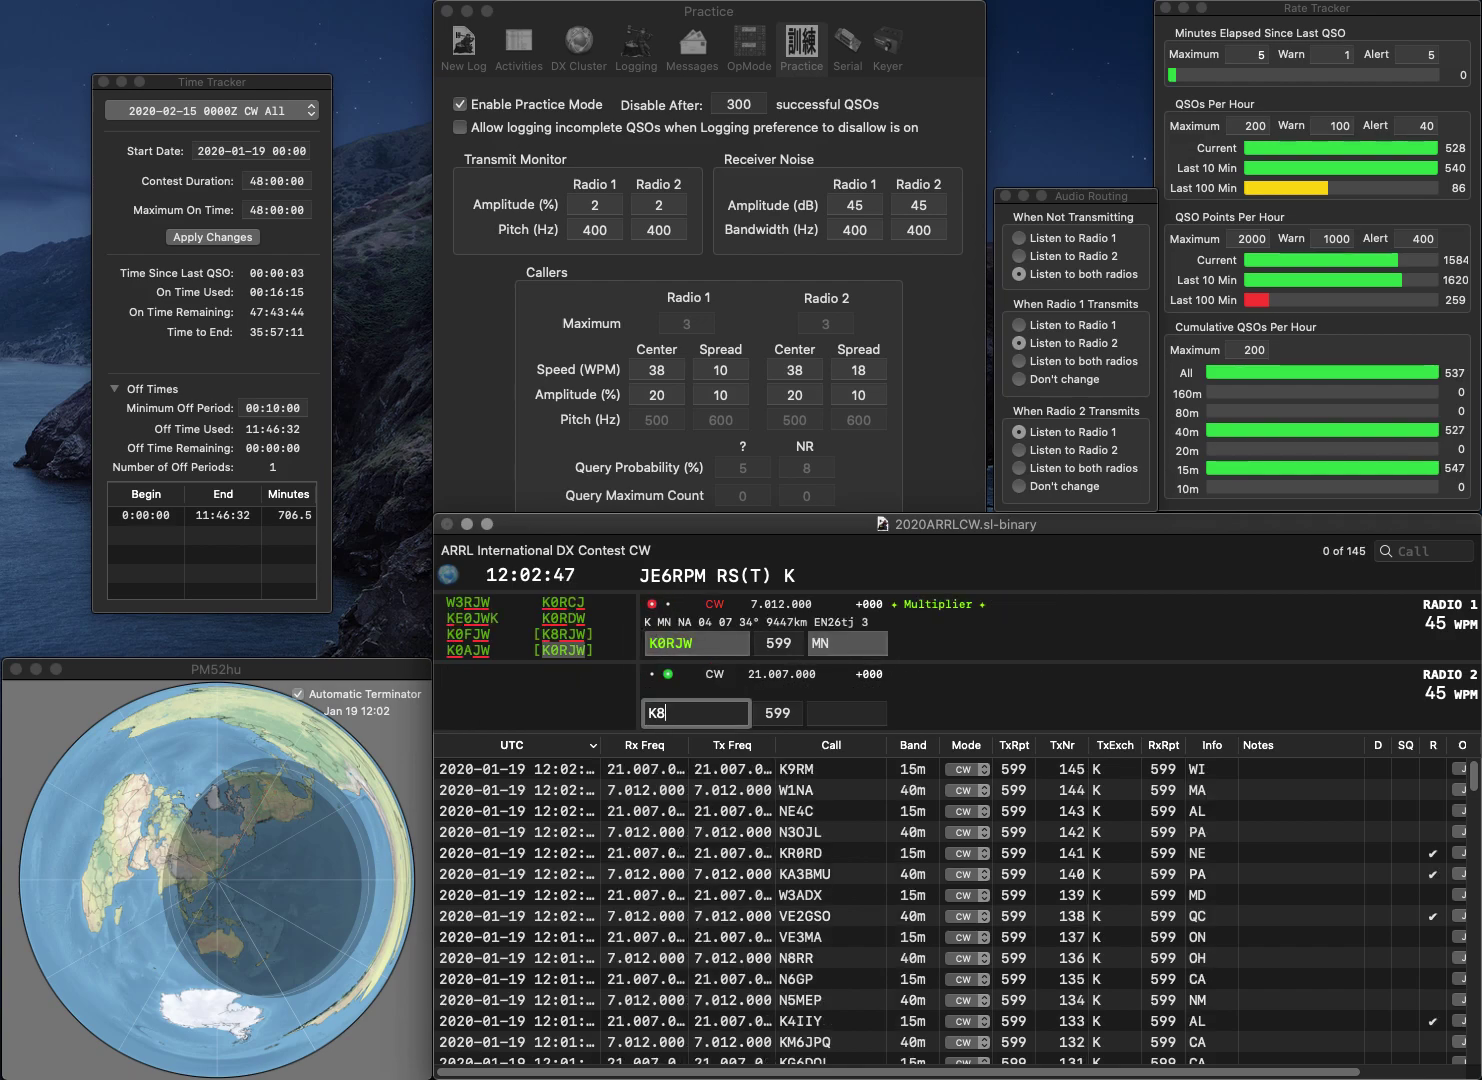
type("BB")
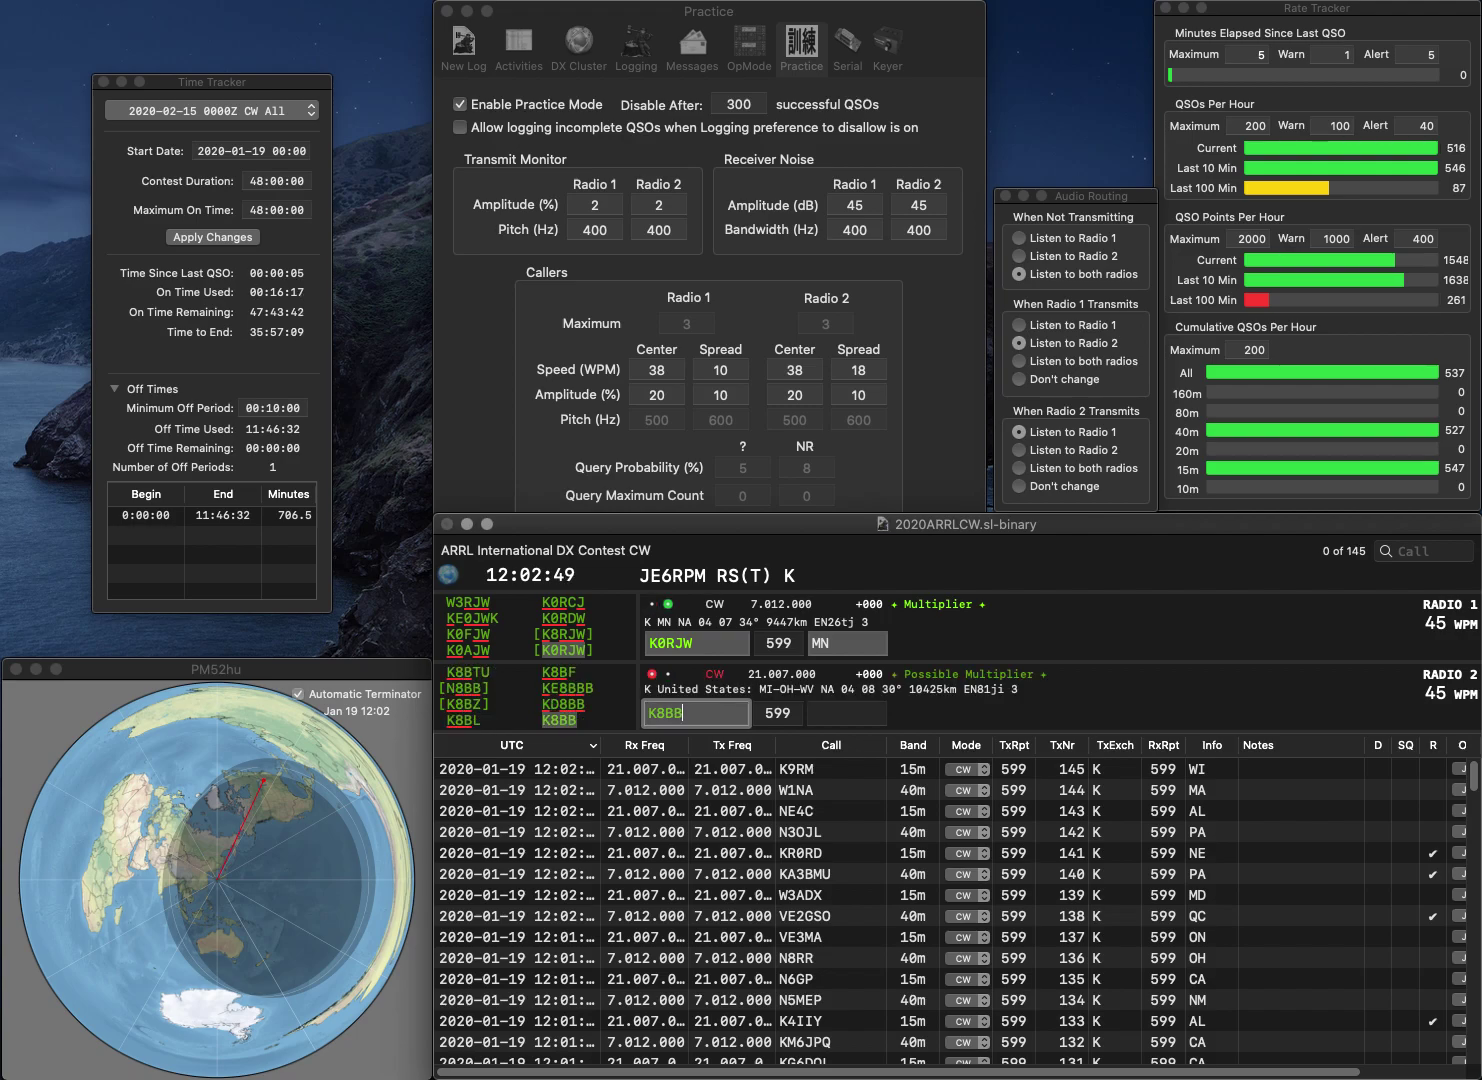
key("Return")
type("WV")
key("Return")
- Query the partial calls 1 on Radio 1 and HI on Radio 2
key("Up")
key("Down")
key("Up")
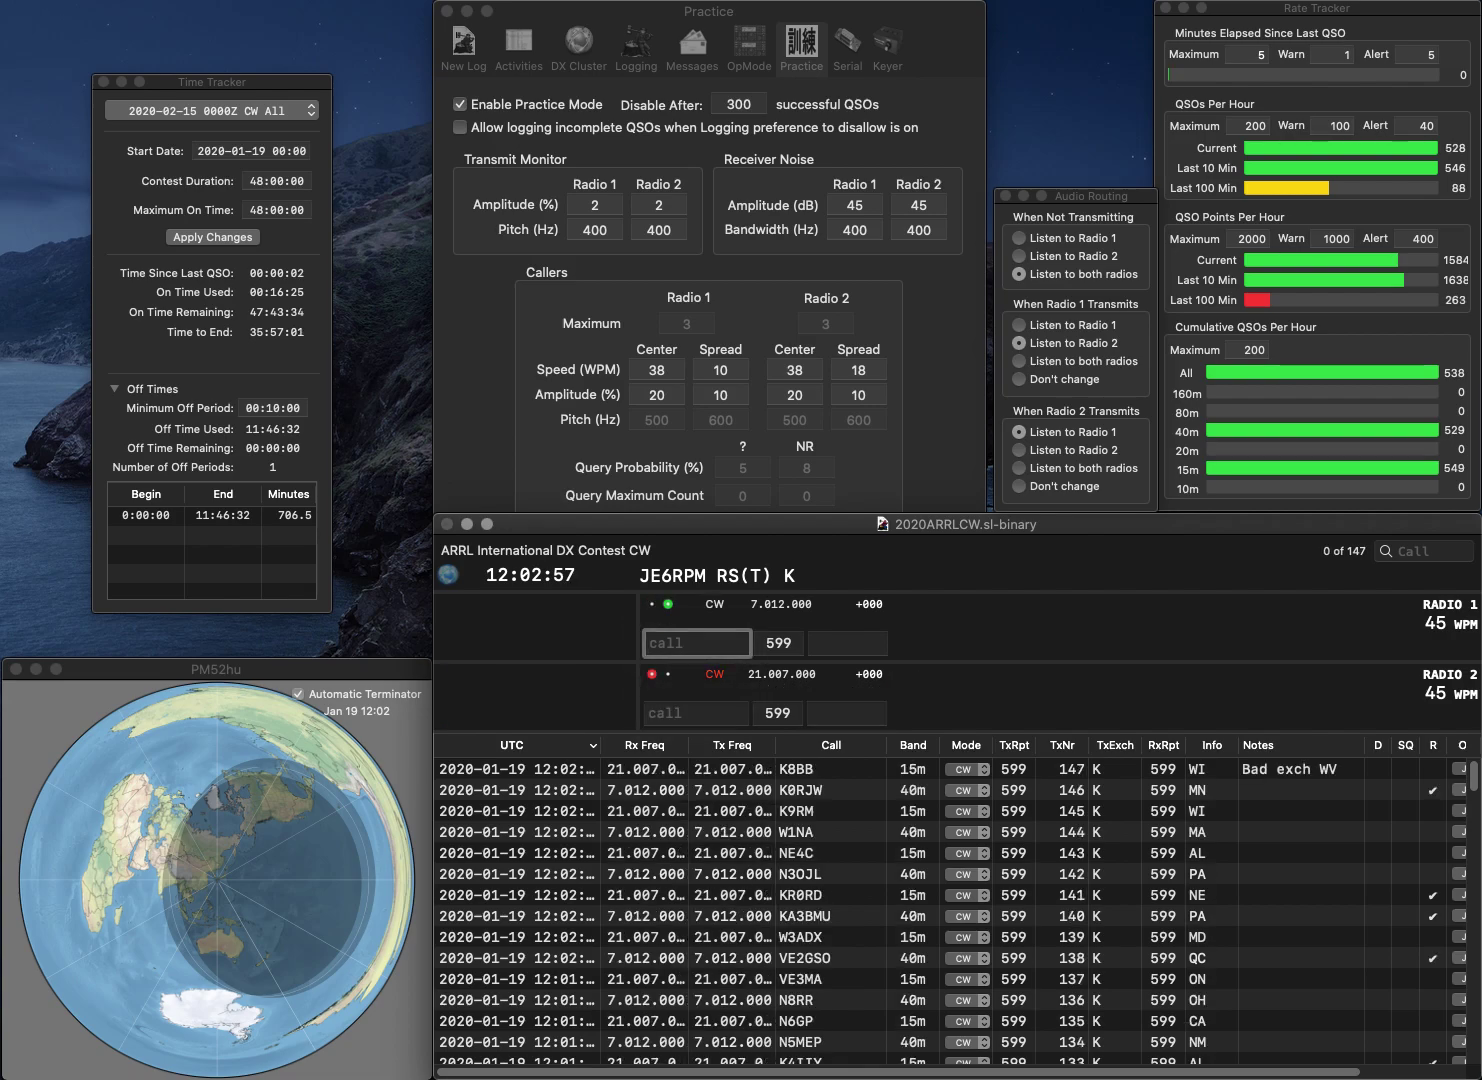
type("1")
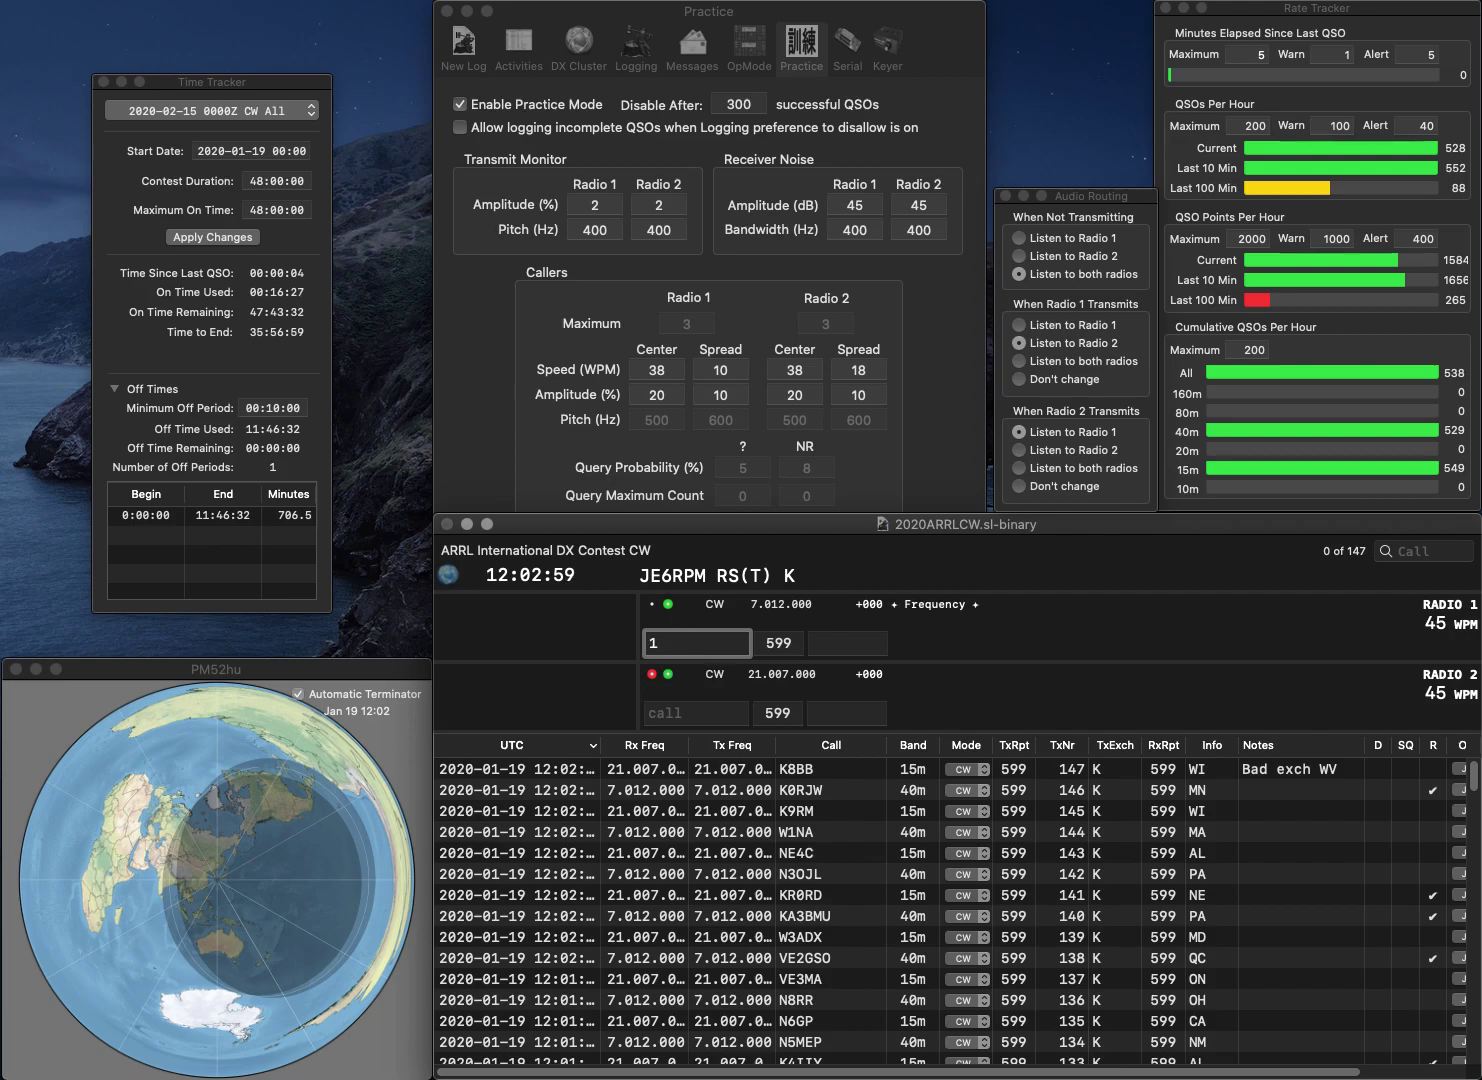
key("backslash")
type("HI")
key("Return")
key("BackSpace")
type("WA1EOX")
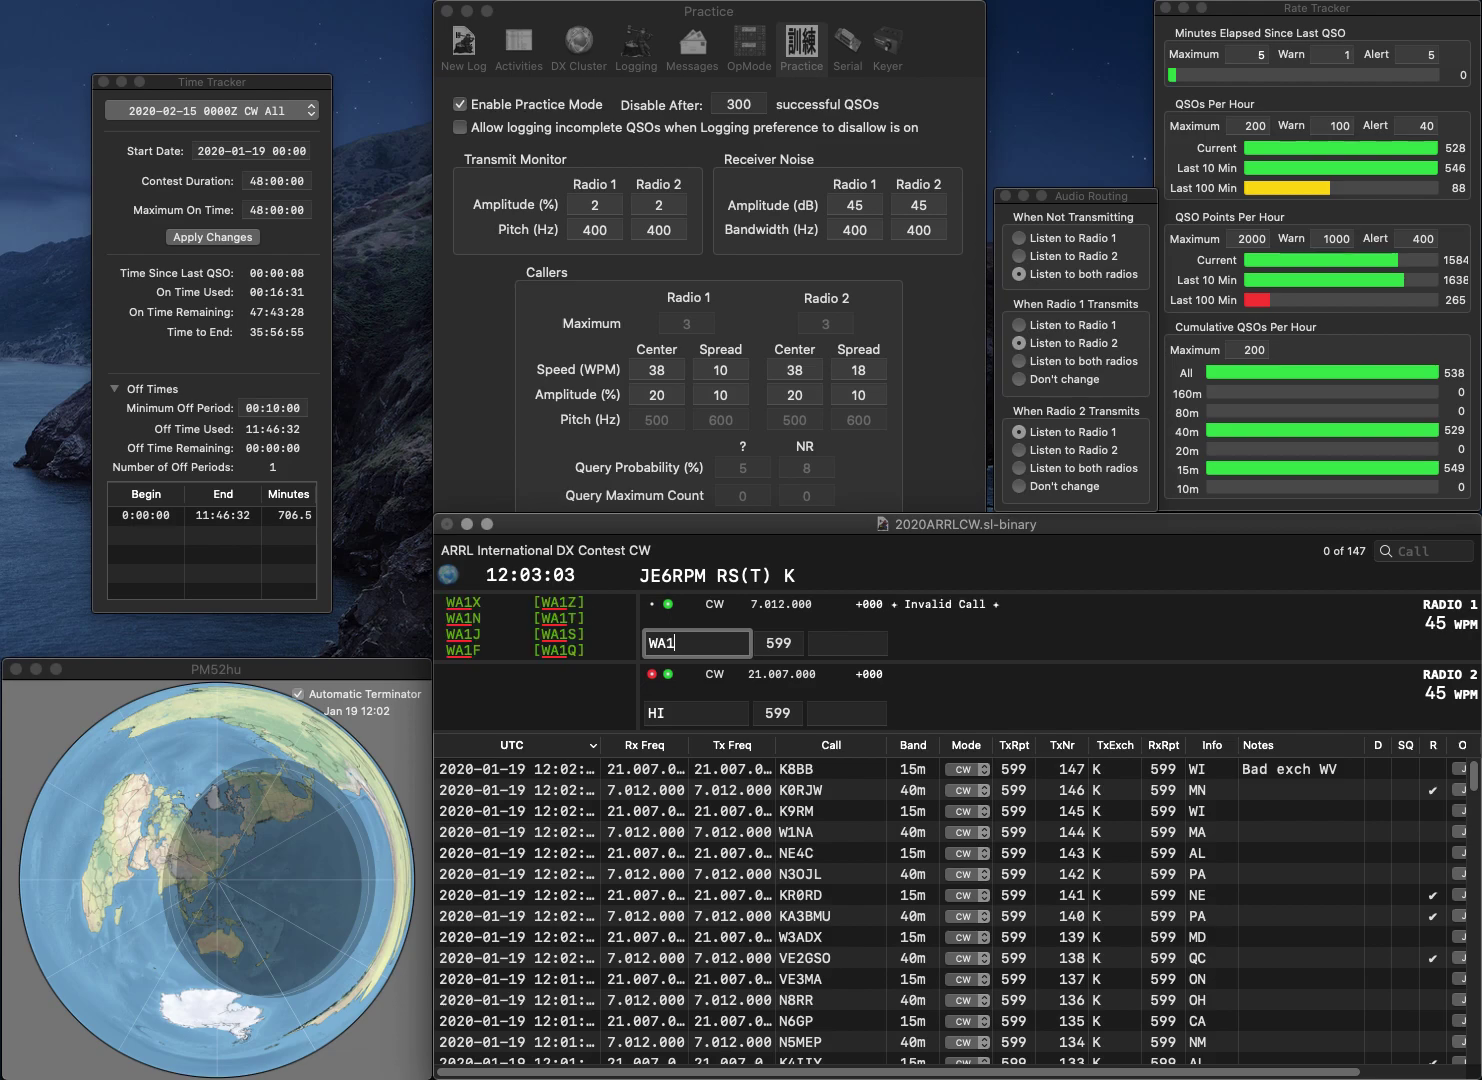
key("Up")
key("Return")
key("BackSpace")
key("BackSpace")
type("K6")
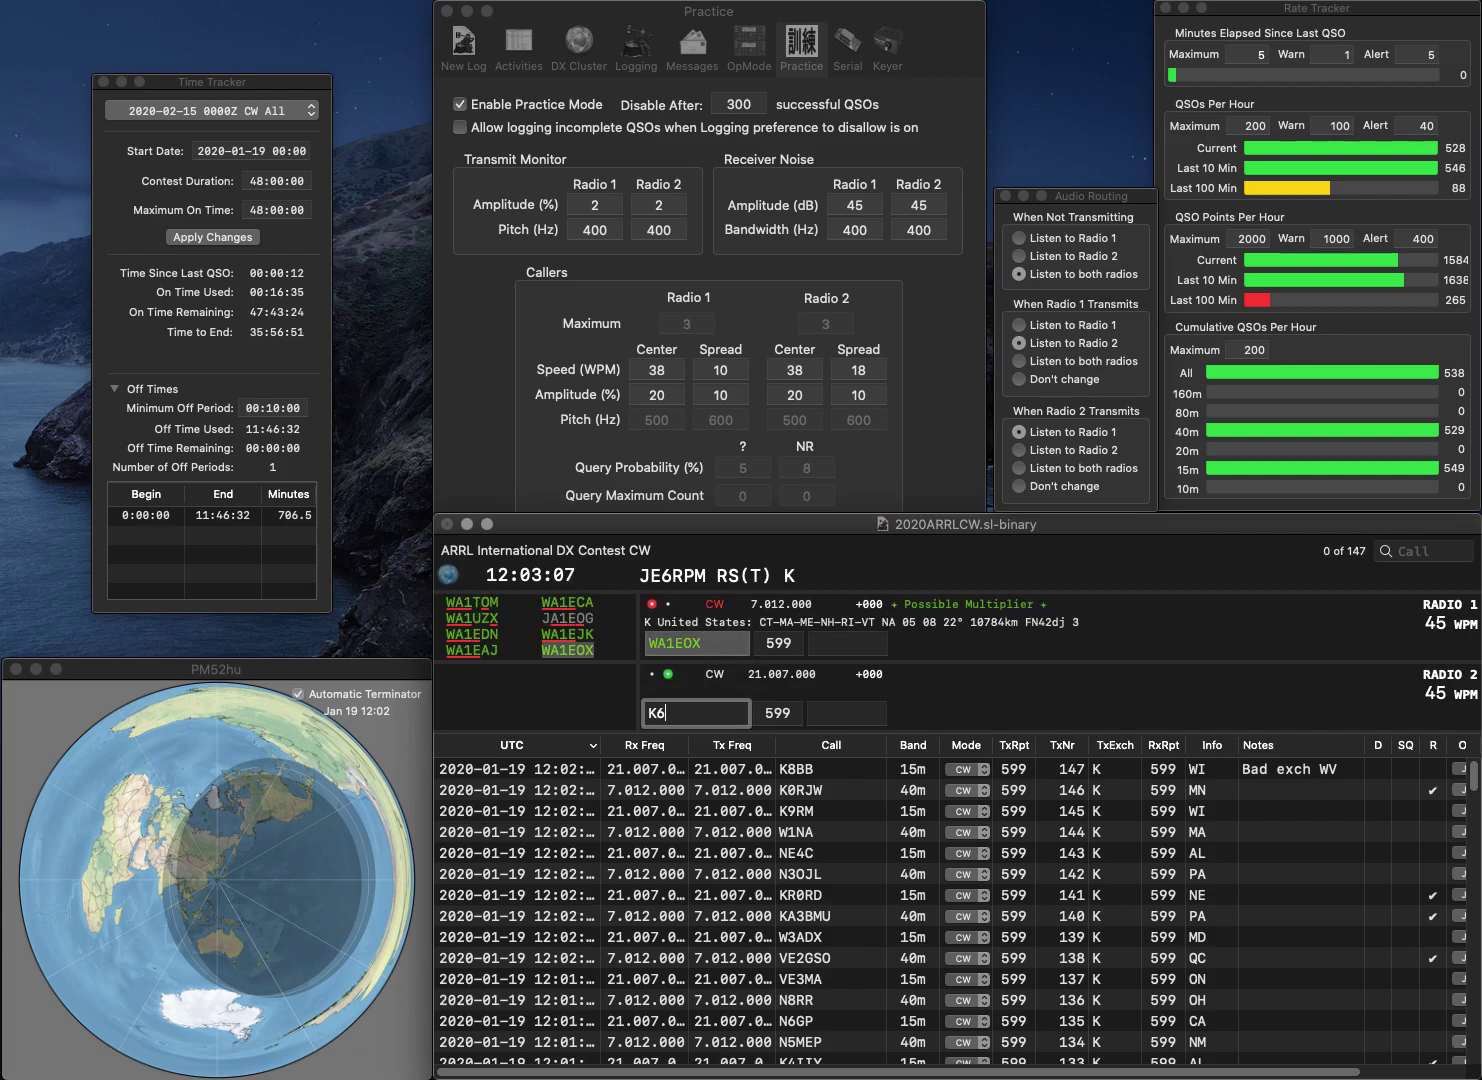
type("SSS")
key("Return")
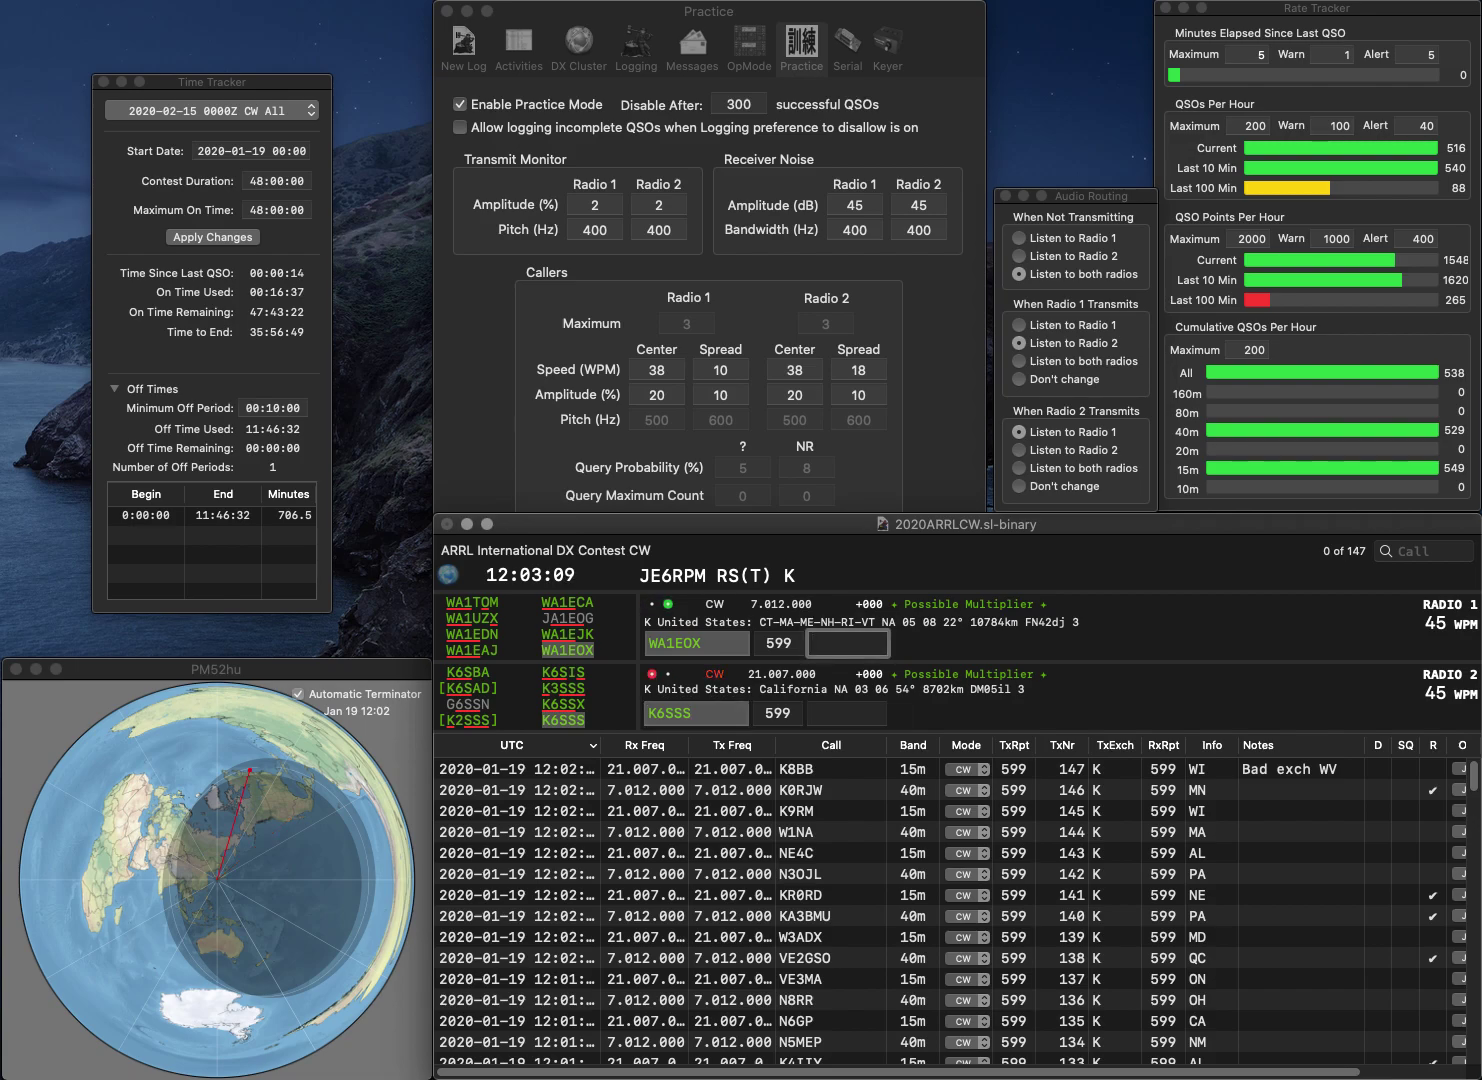
key("Return")
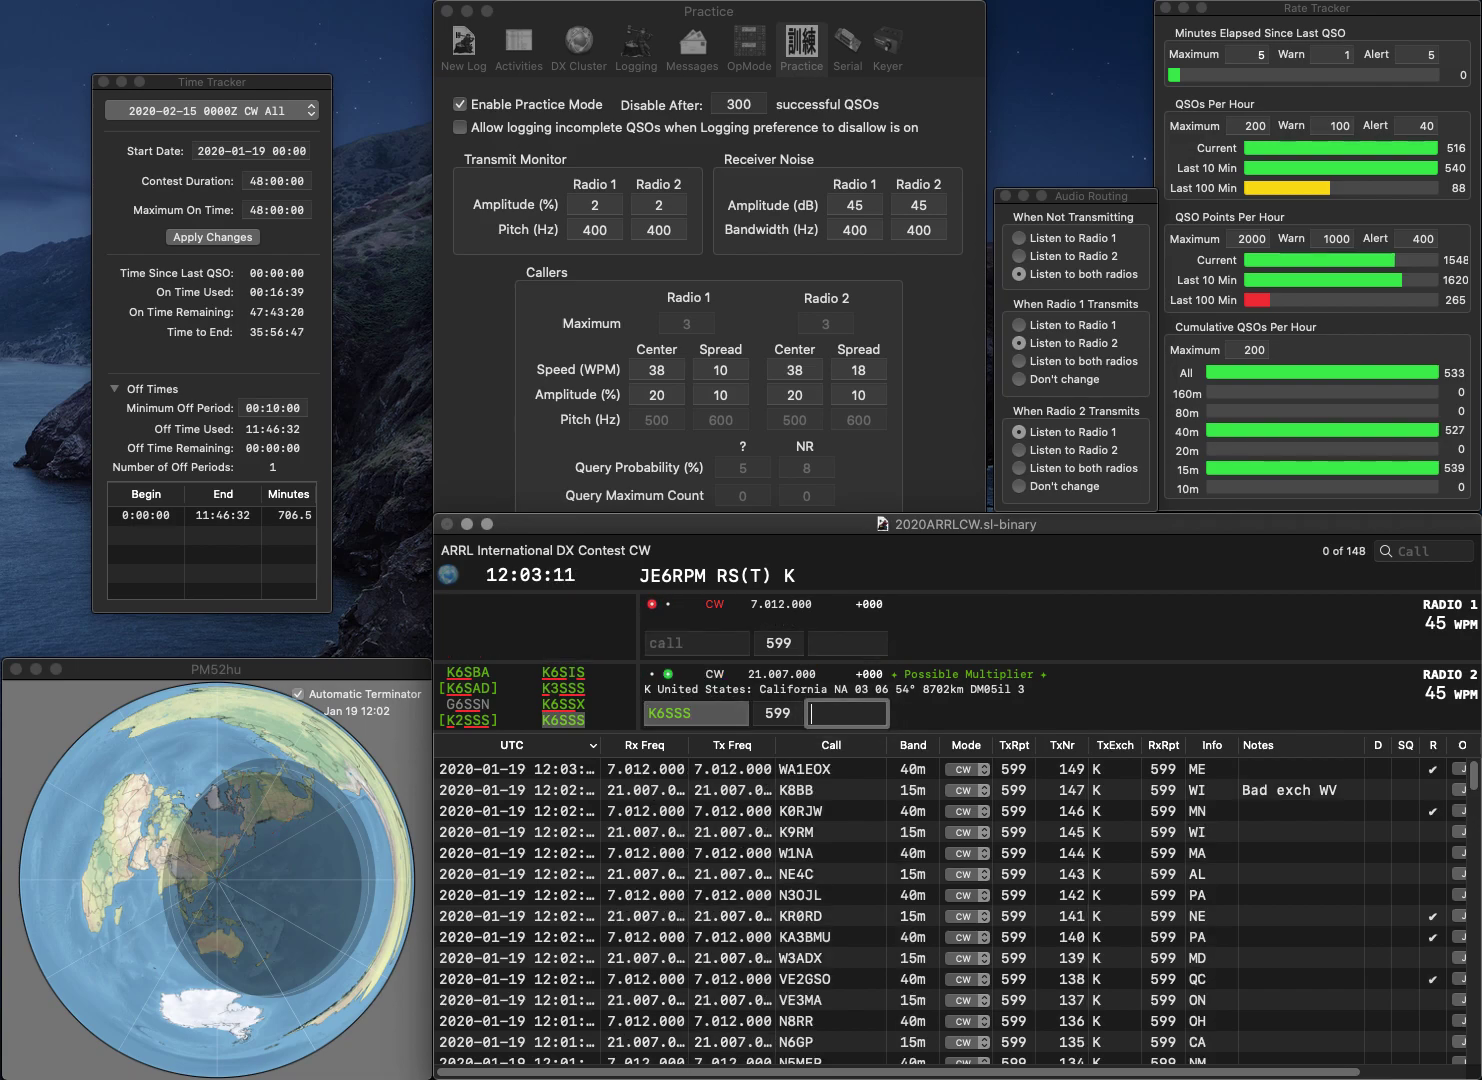
key("space")
key("Left")
key("BackSpace")
type("H")
key("BackSpace")
key("BackSpace")
type("IS")
key("Return")
- Answer caller KI4BIY on Radio 1
type("KI")
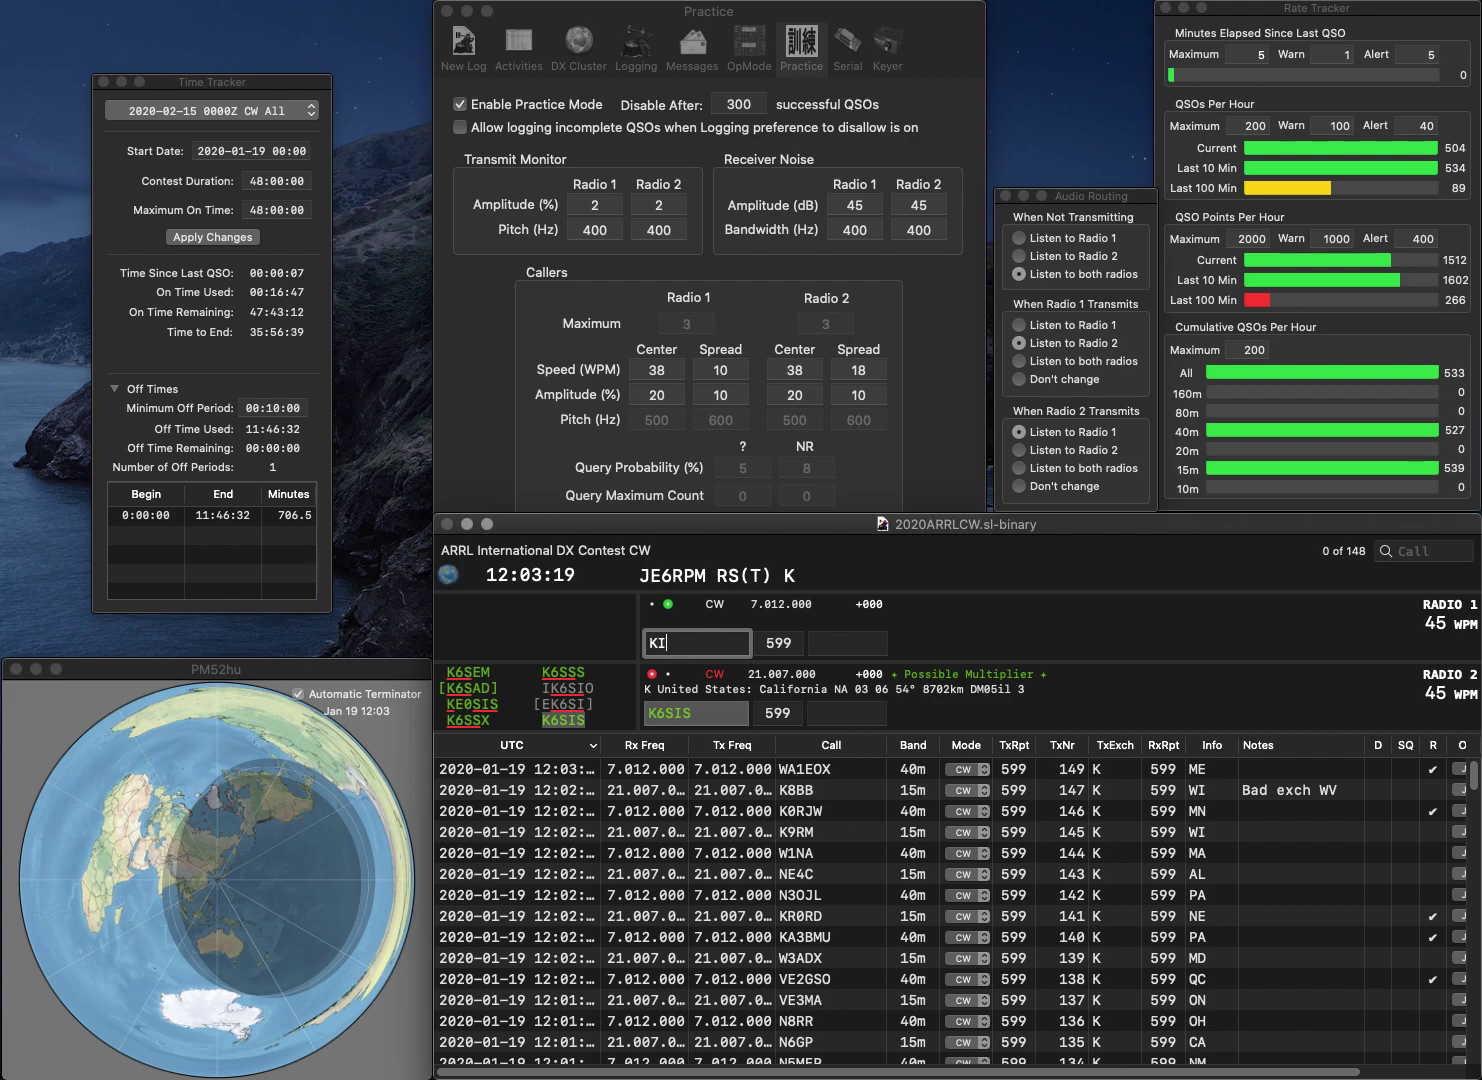
type("4BIY")
key("Return")
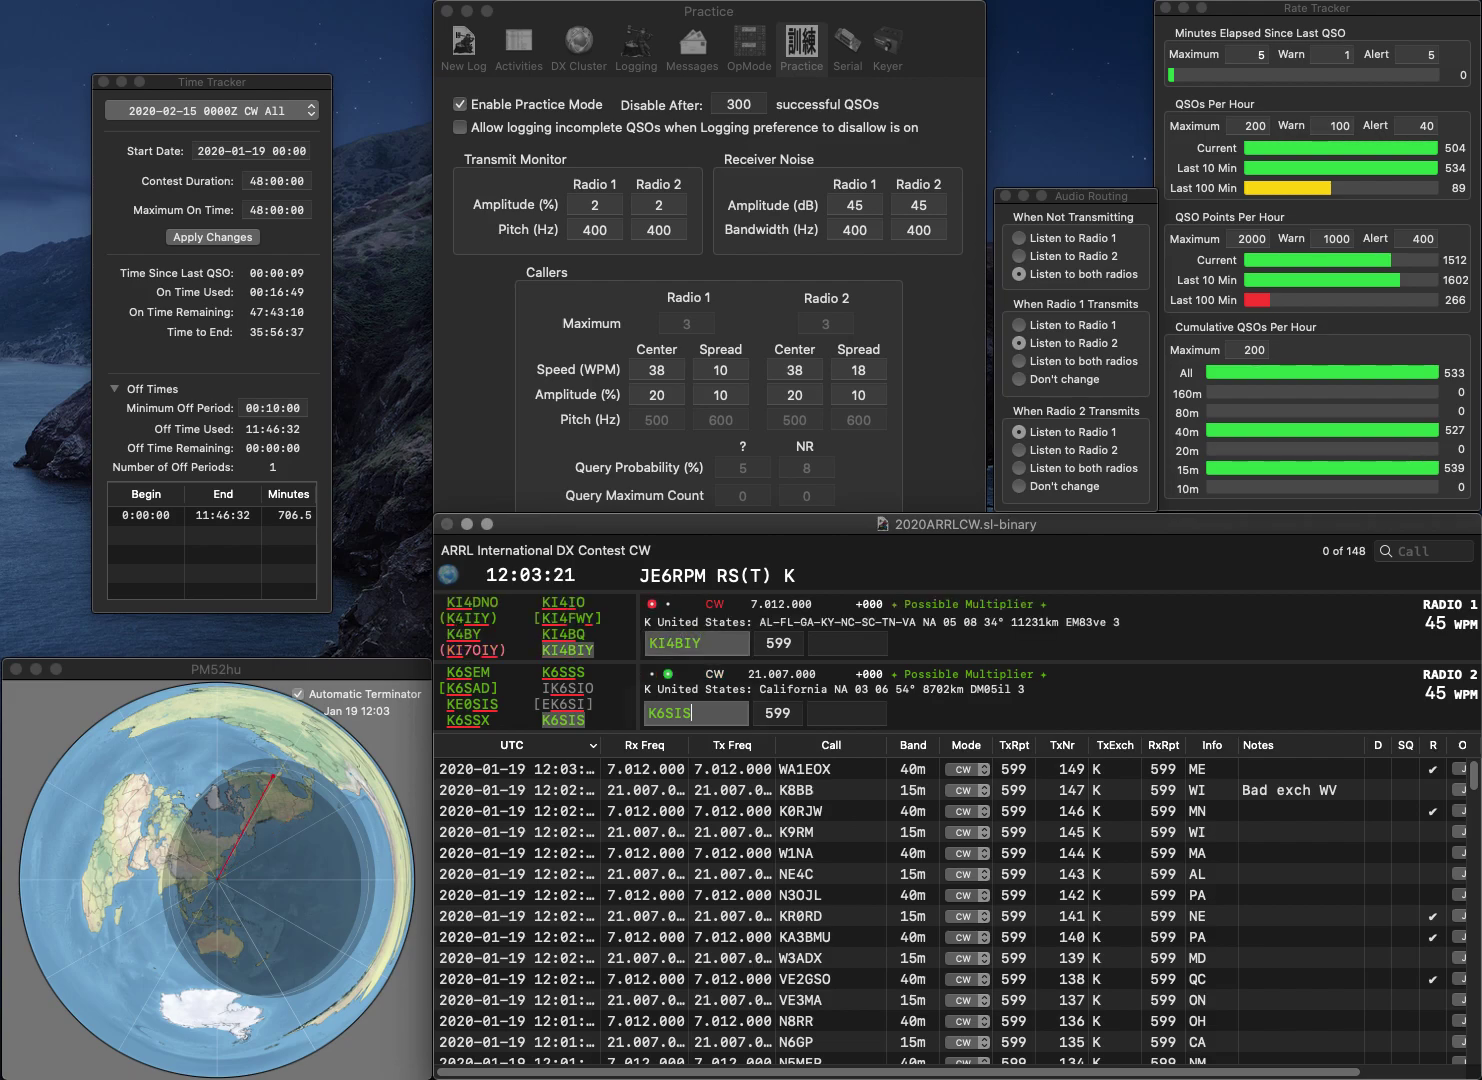
- Log K6SIS on Radio 2 with exchange CA and KI4BIY on Radio 1 with exchange NC
key("Return")
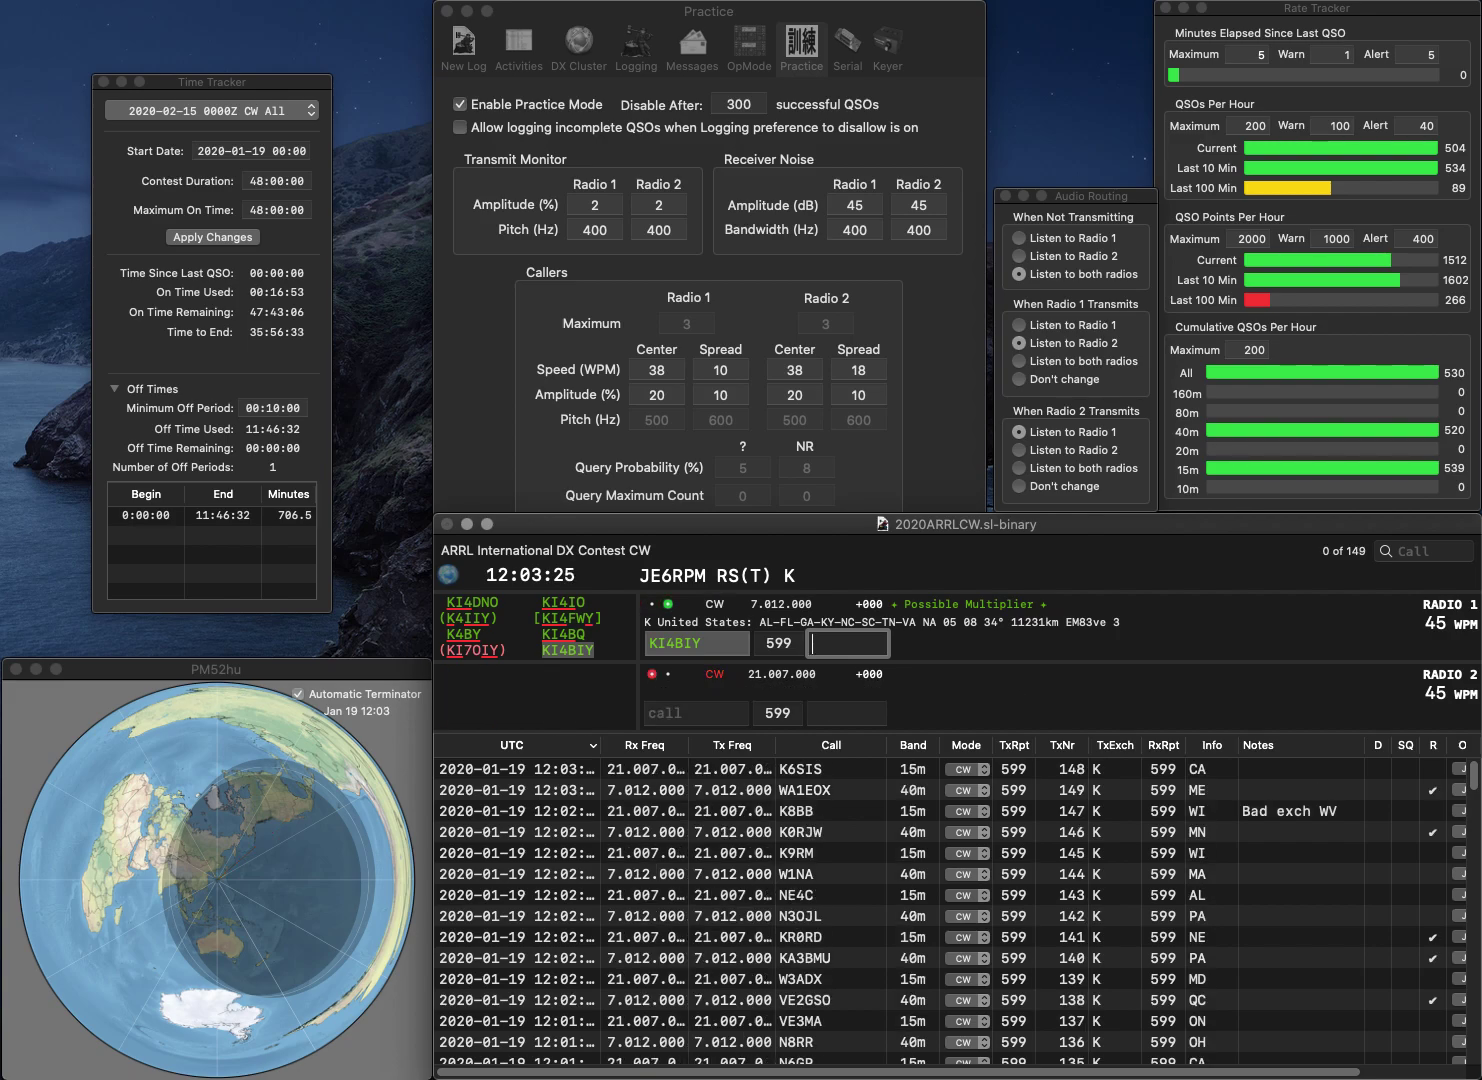
type("NC")
key("Return")
type("KF")
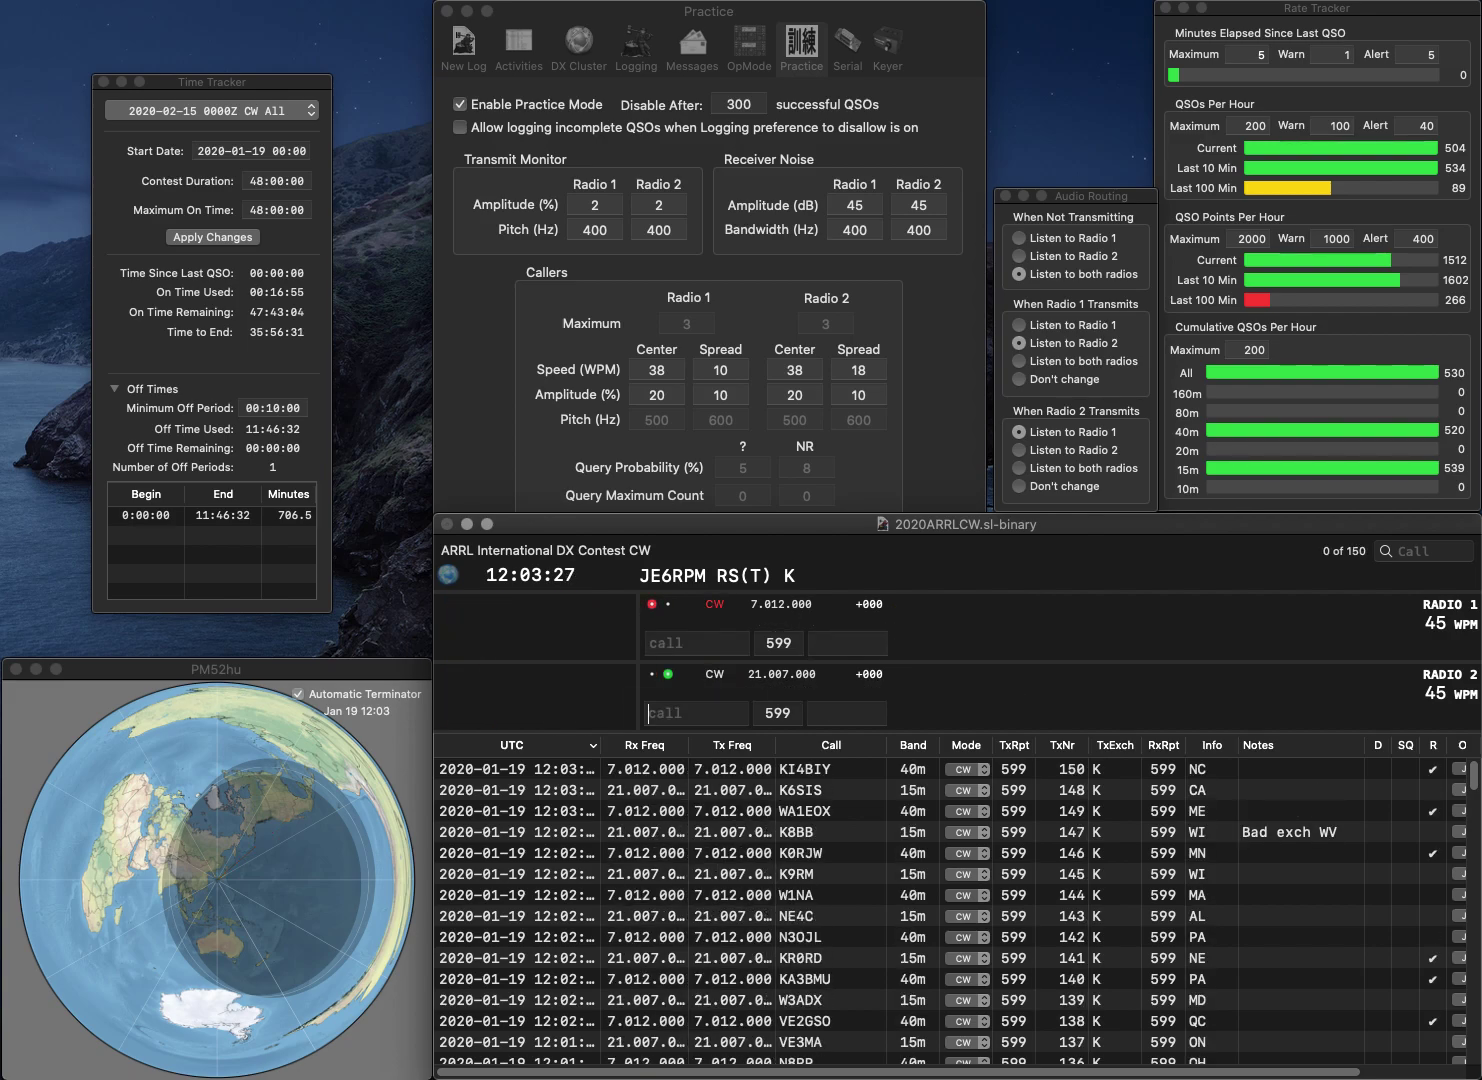
type("7F")
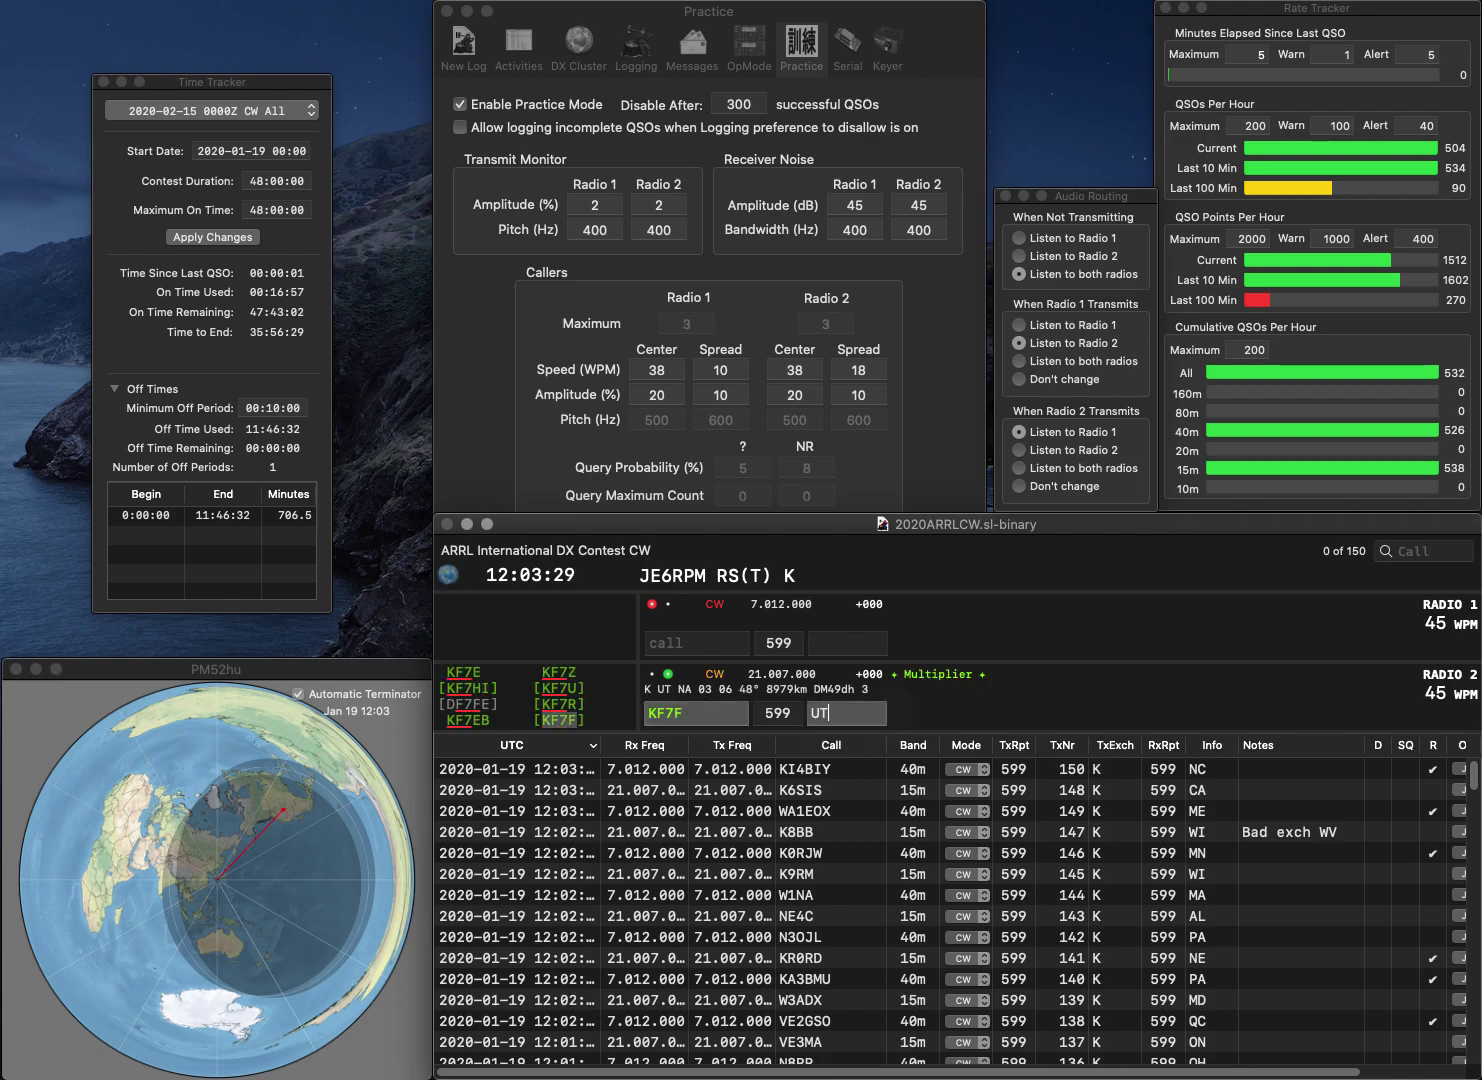
key("Return")
type("K8FY")
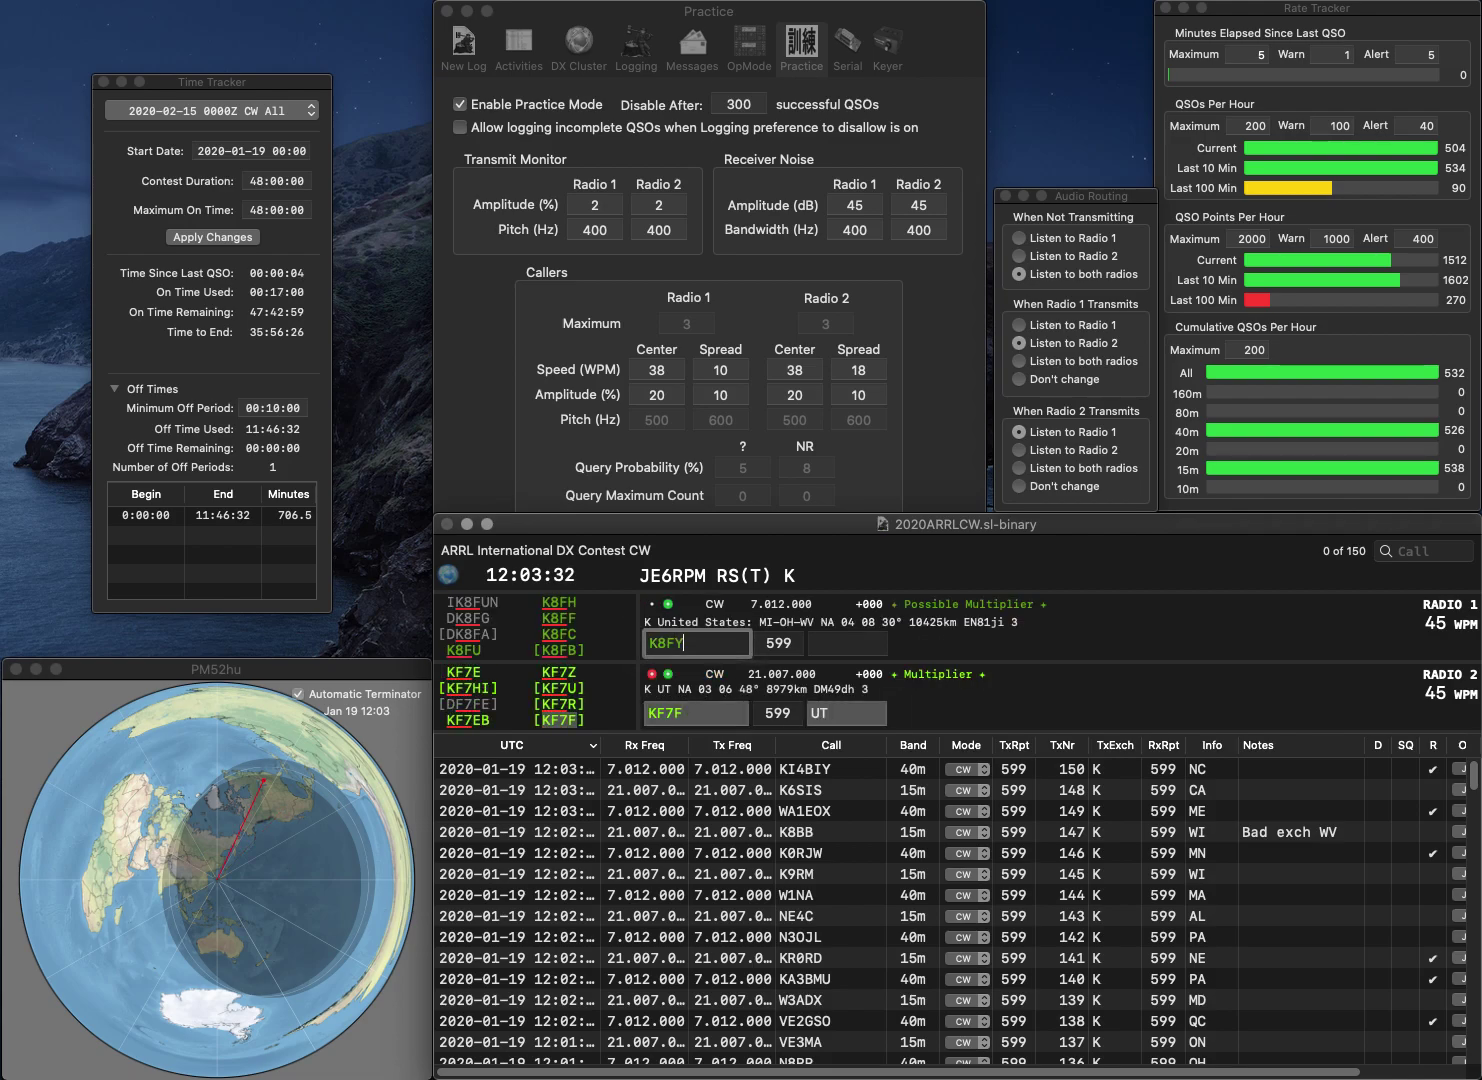
key("Return")
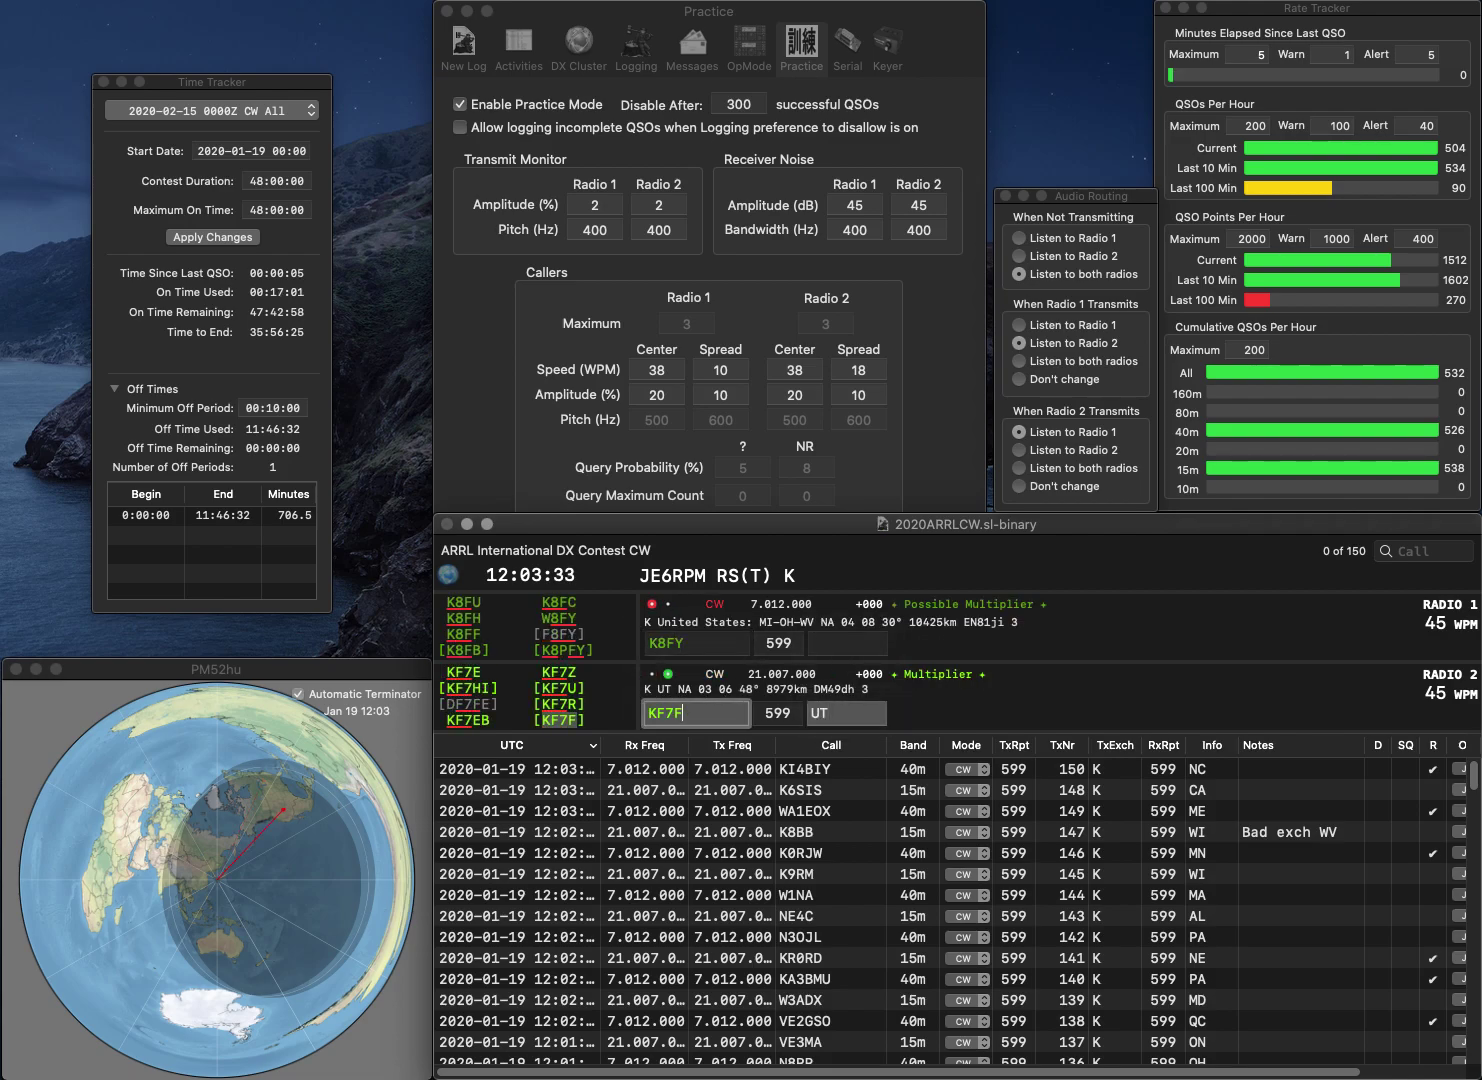
key("Return")
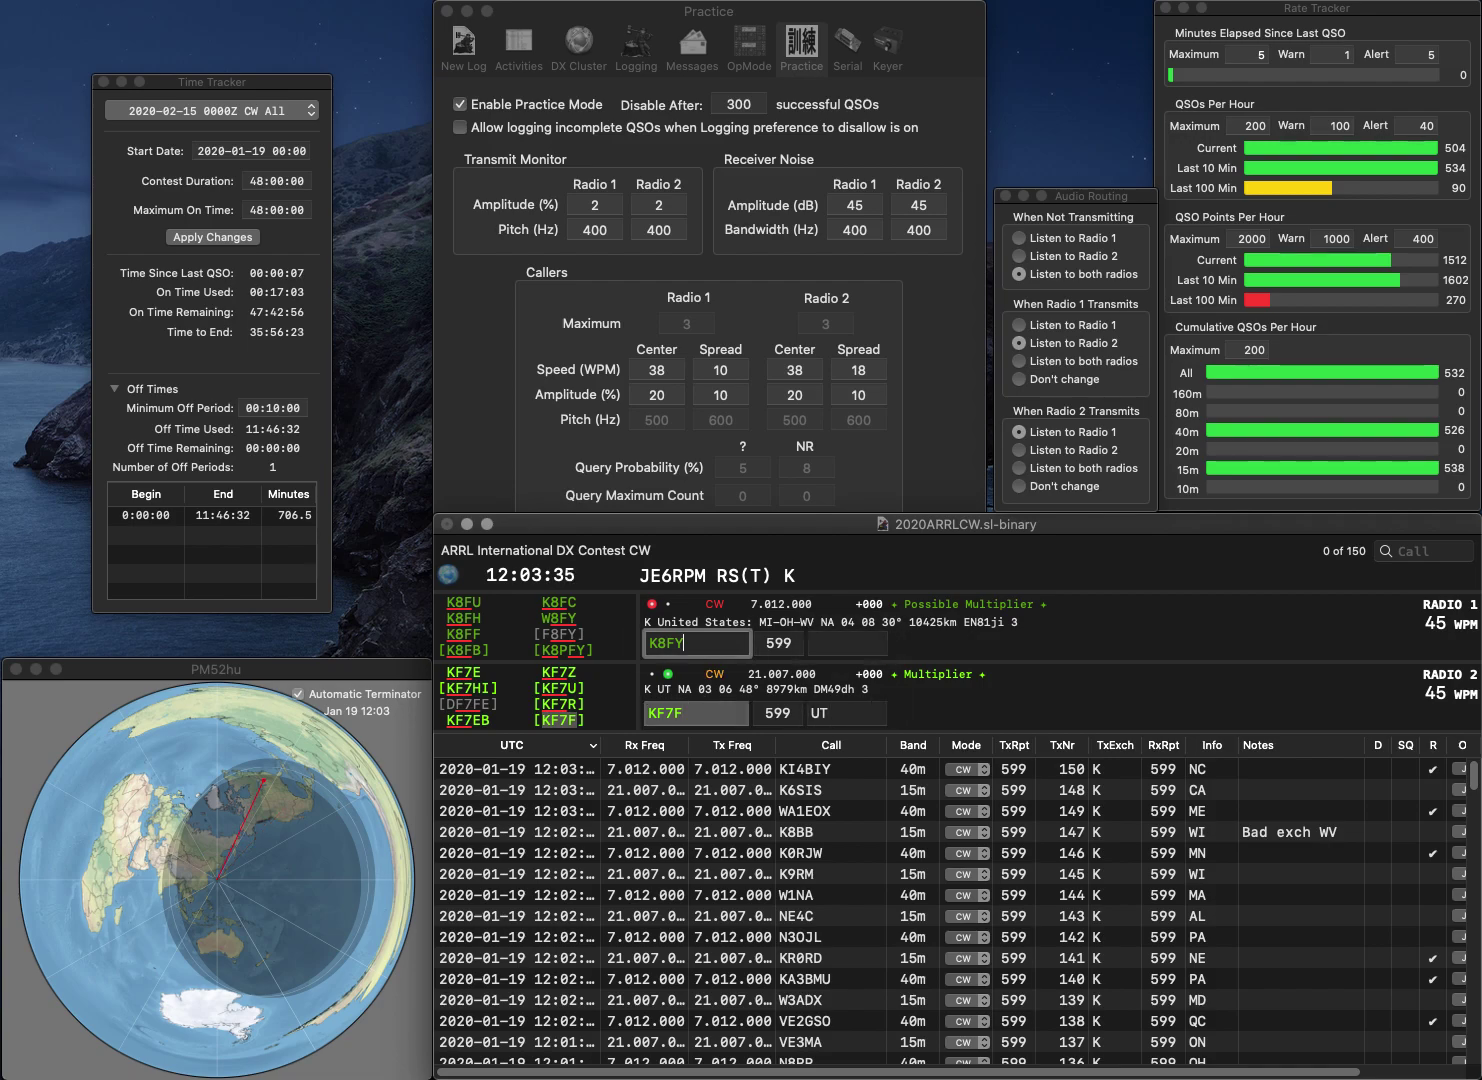
key("BackSpace")
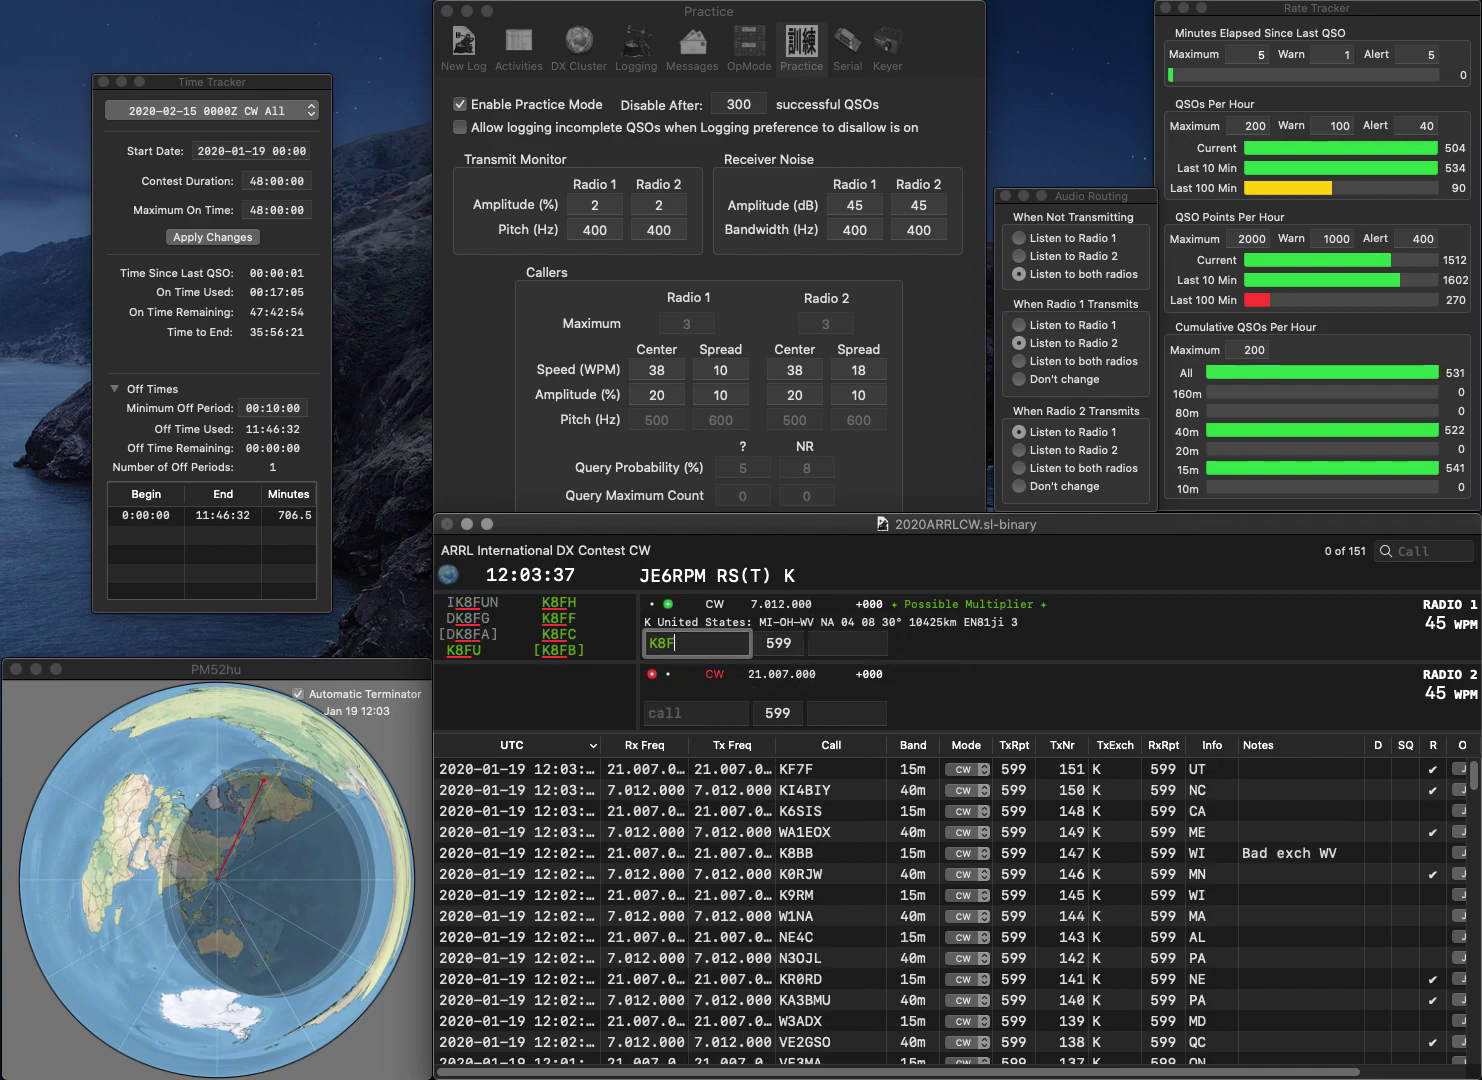
type("C")
key("Return")
type("WR7X")
key("Return")
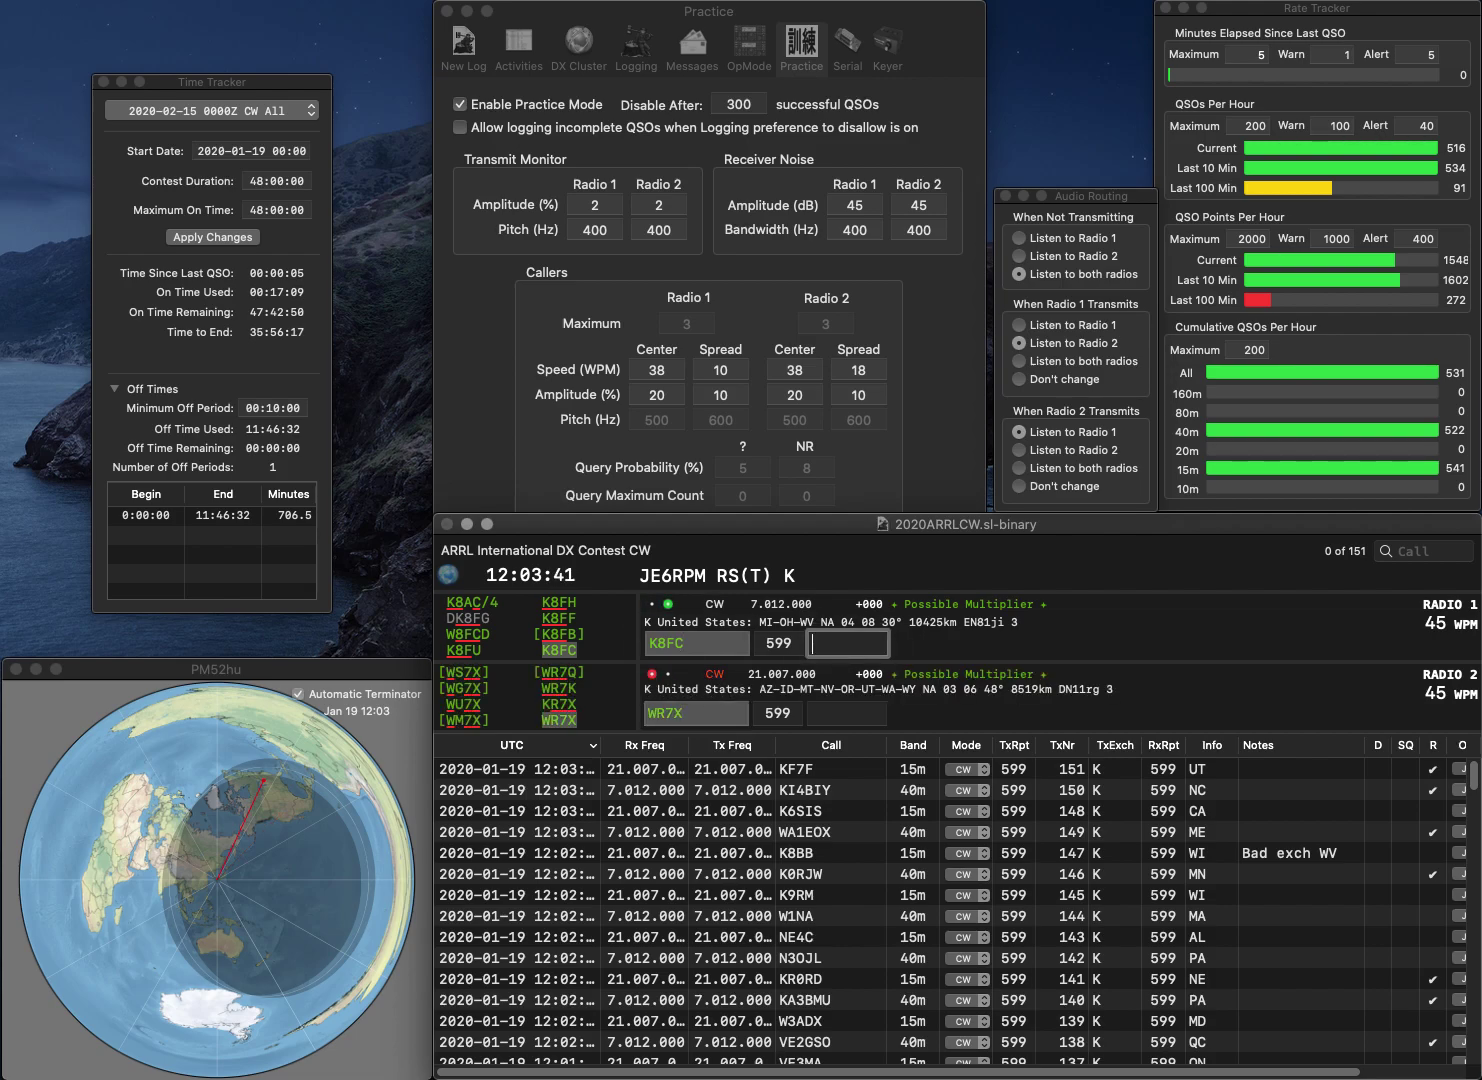
type("MI")
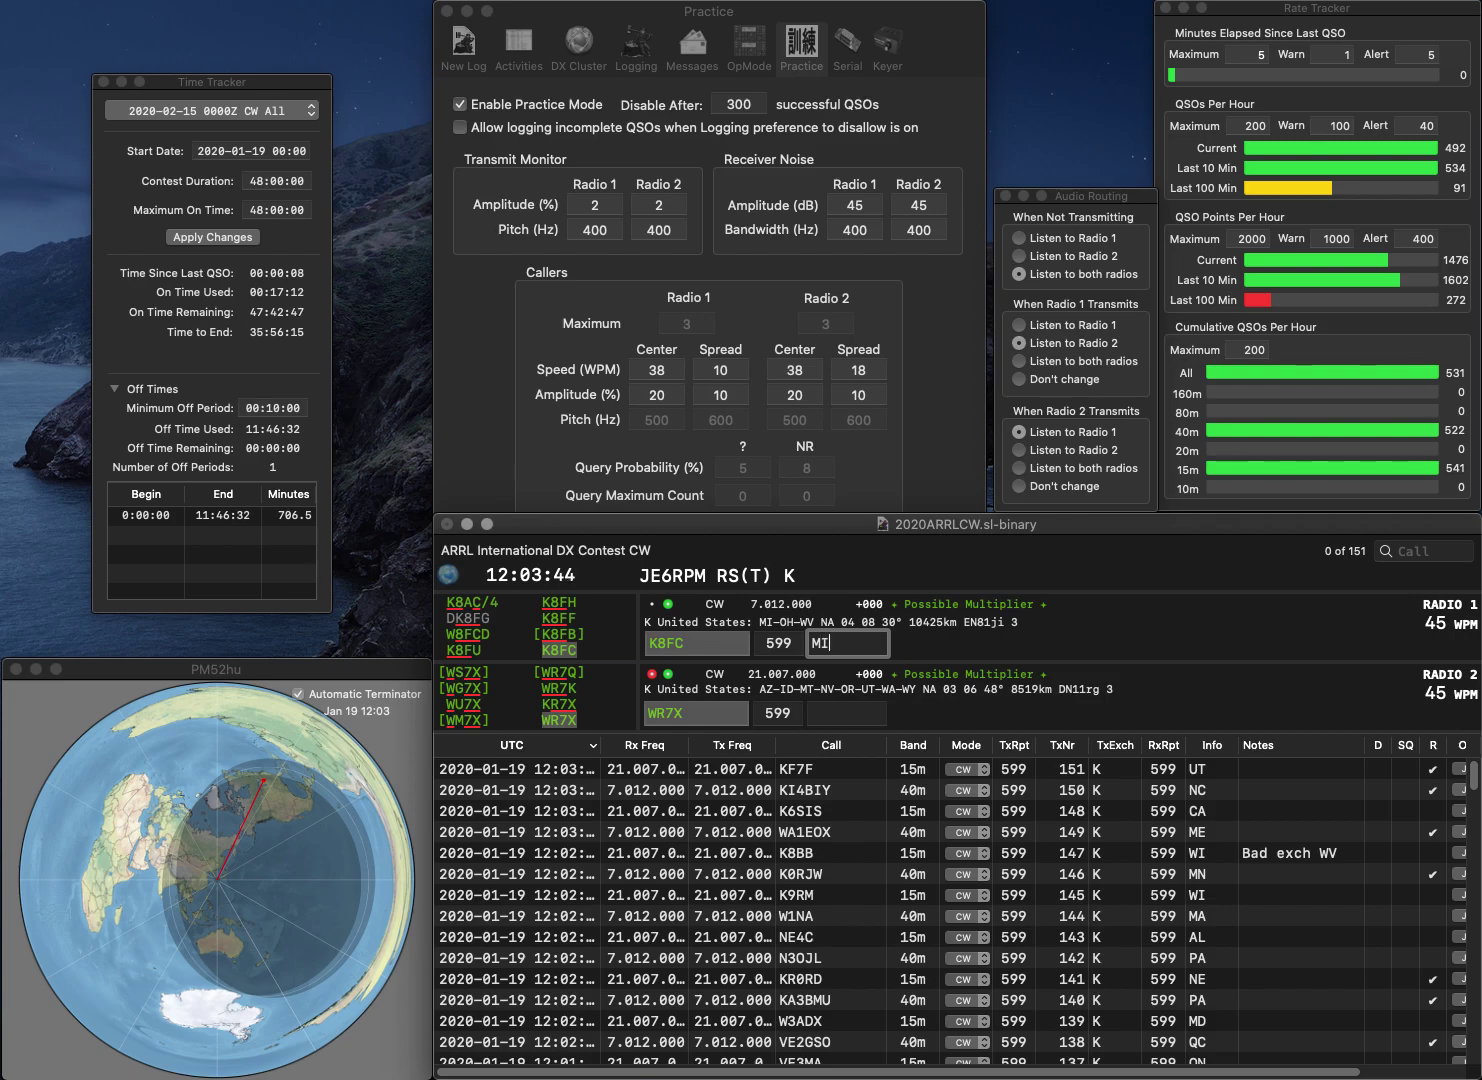
key("Return")
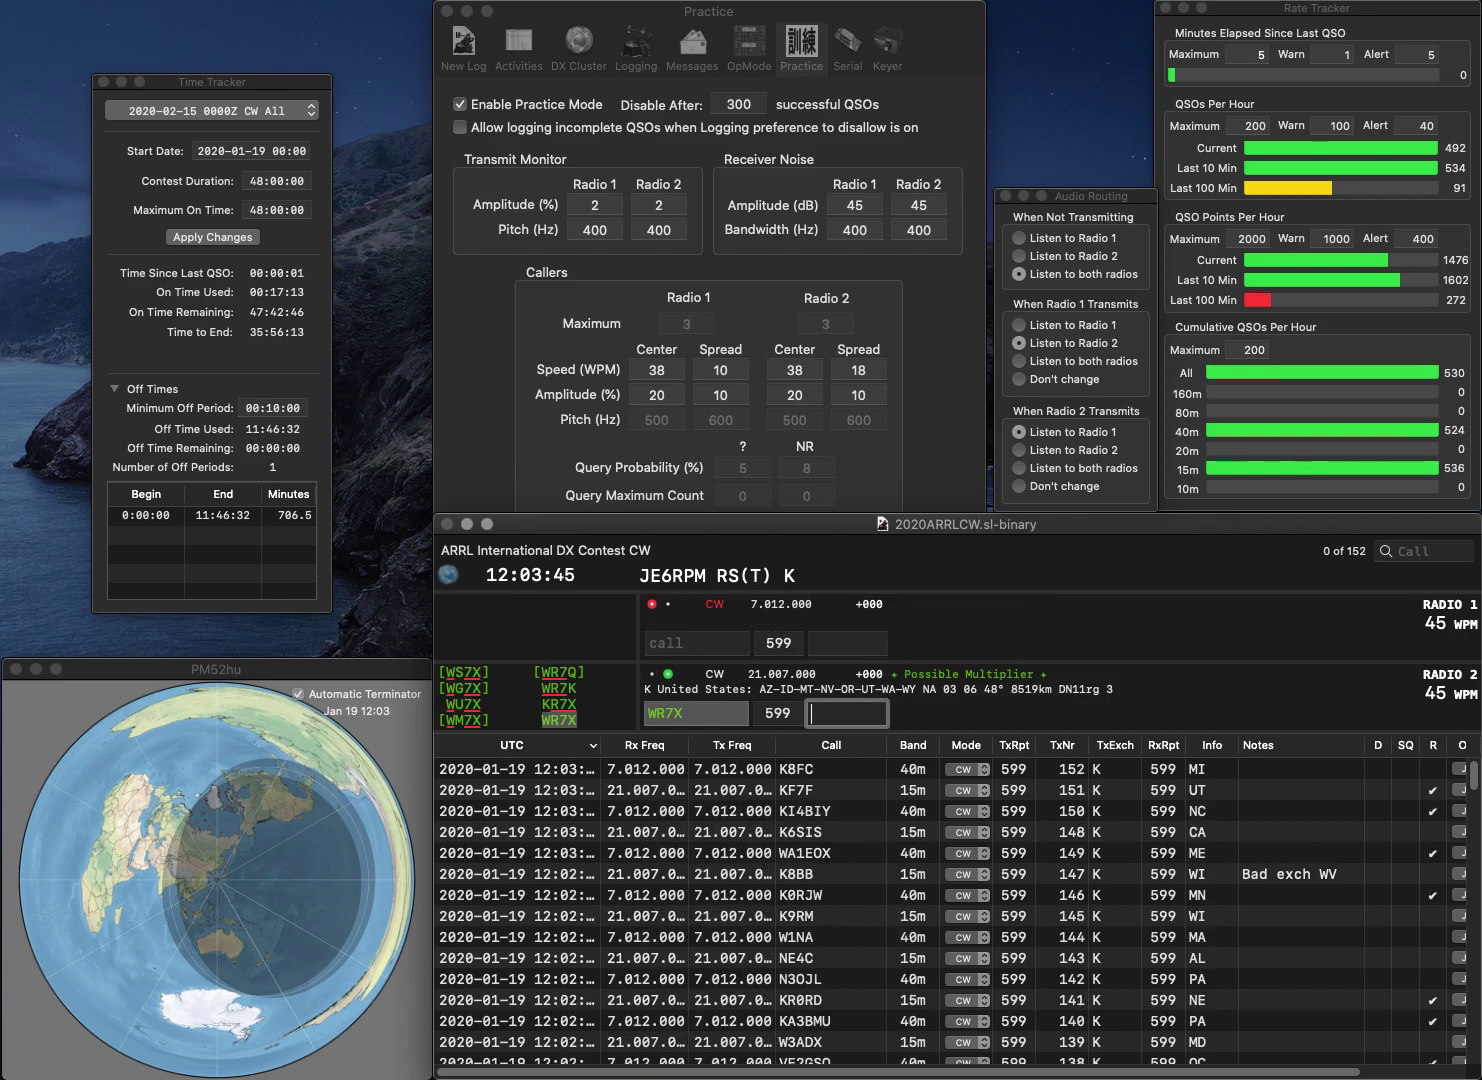
type("UT")
key("Return")
type("K")
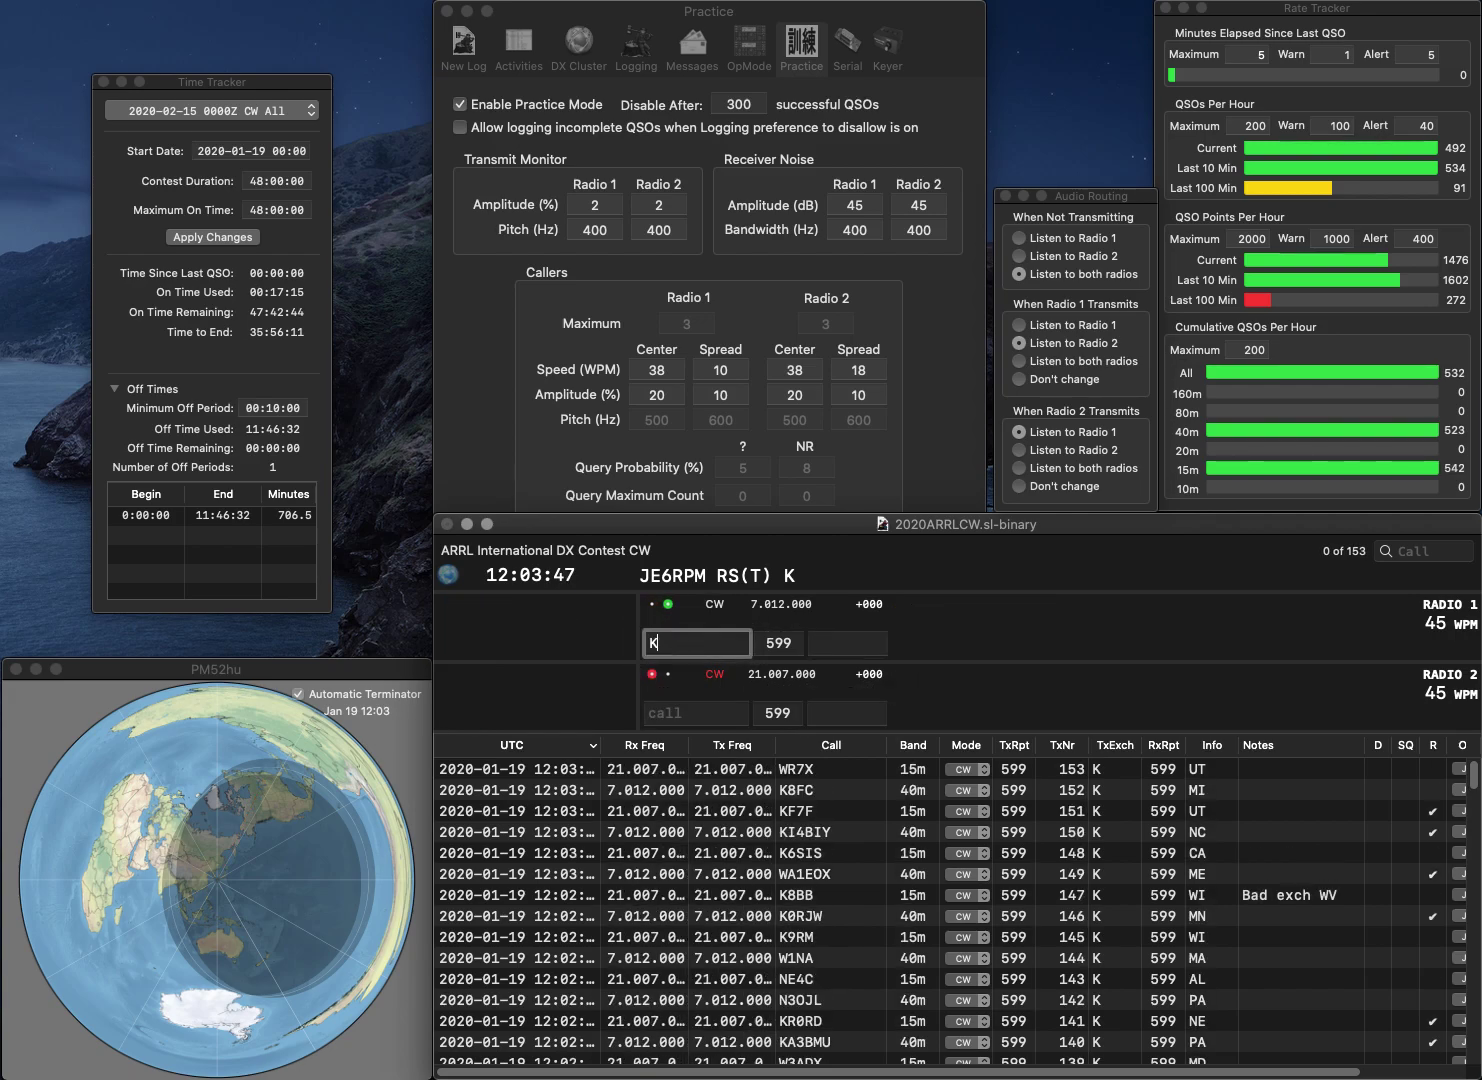
type("1GJQ")
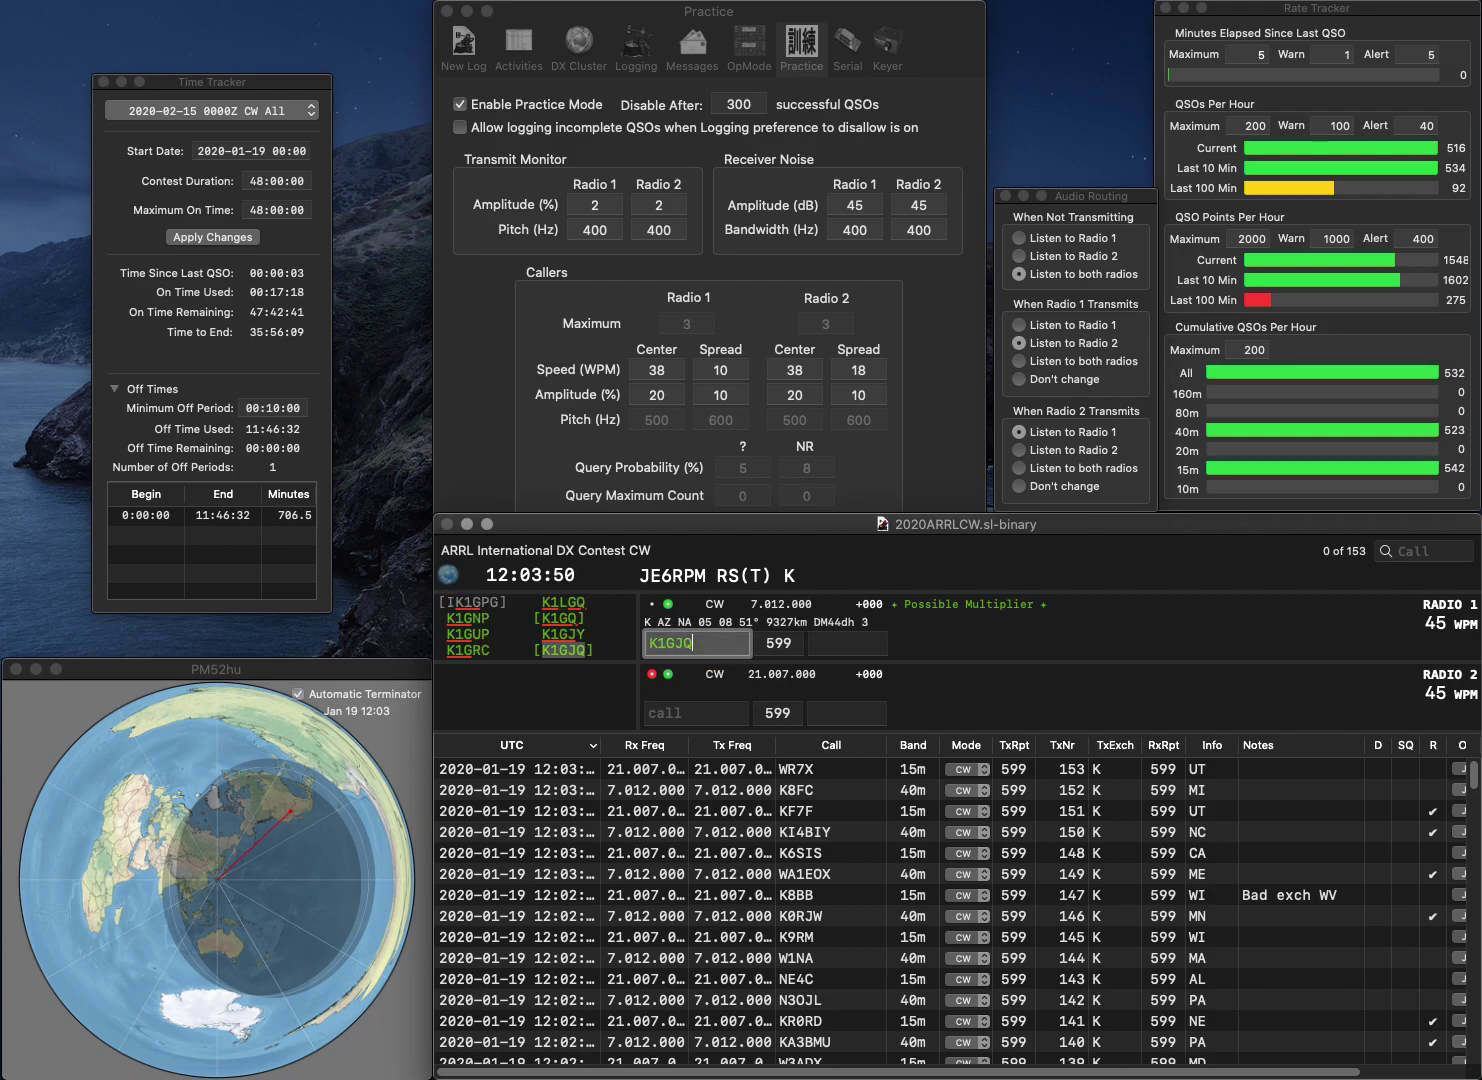
key("Return")
type("4H")
key("Left")
key("Left")
type("NE")
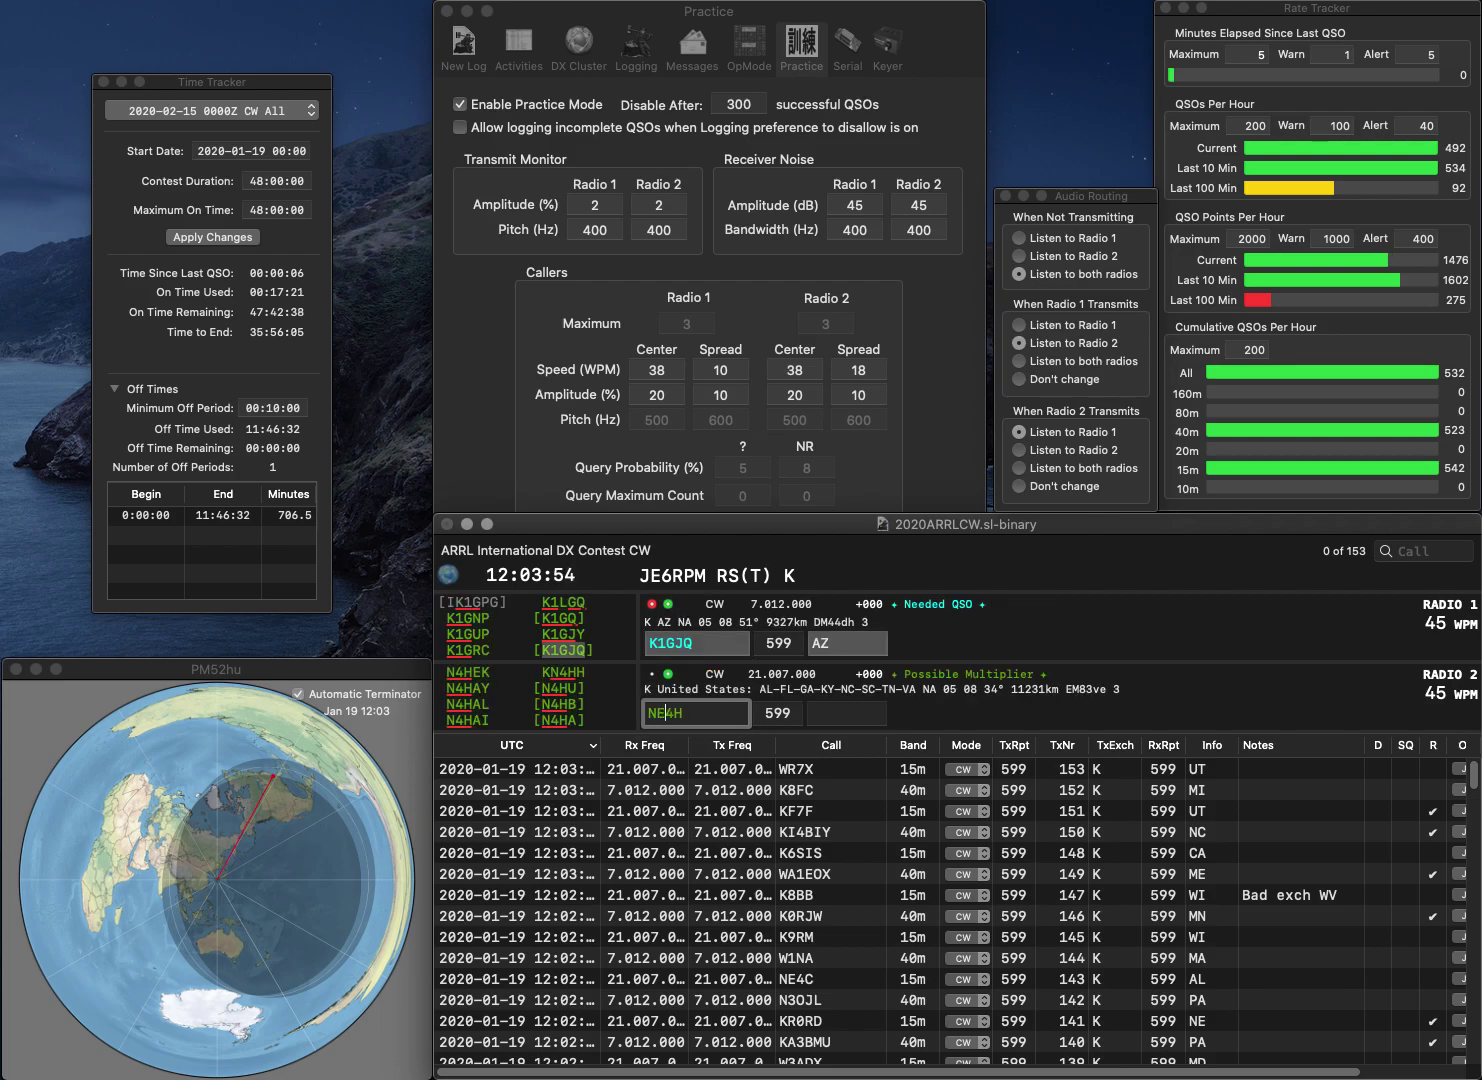
key("Return")
key("space")
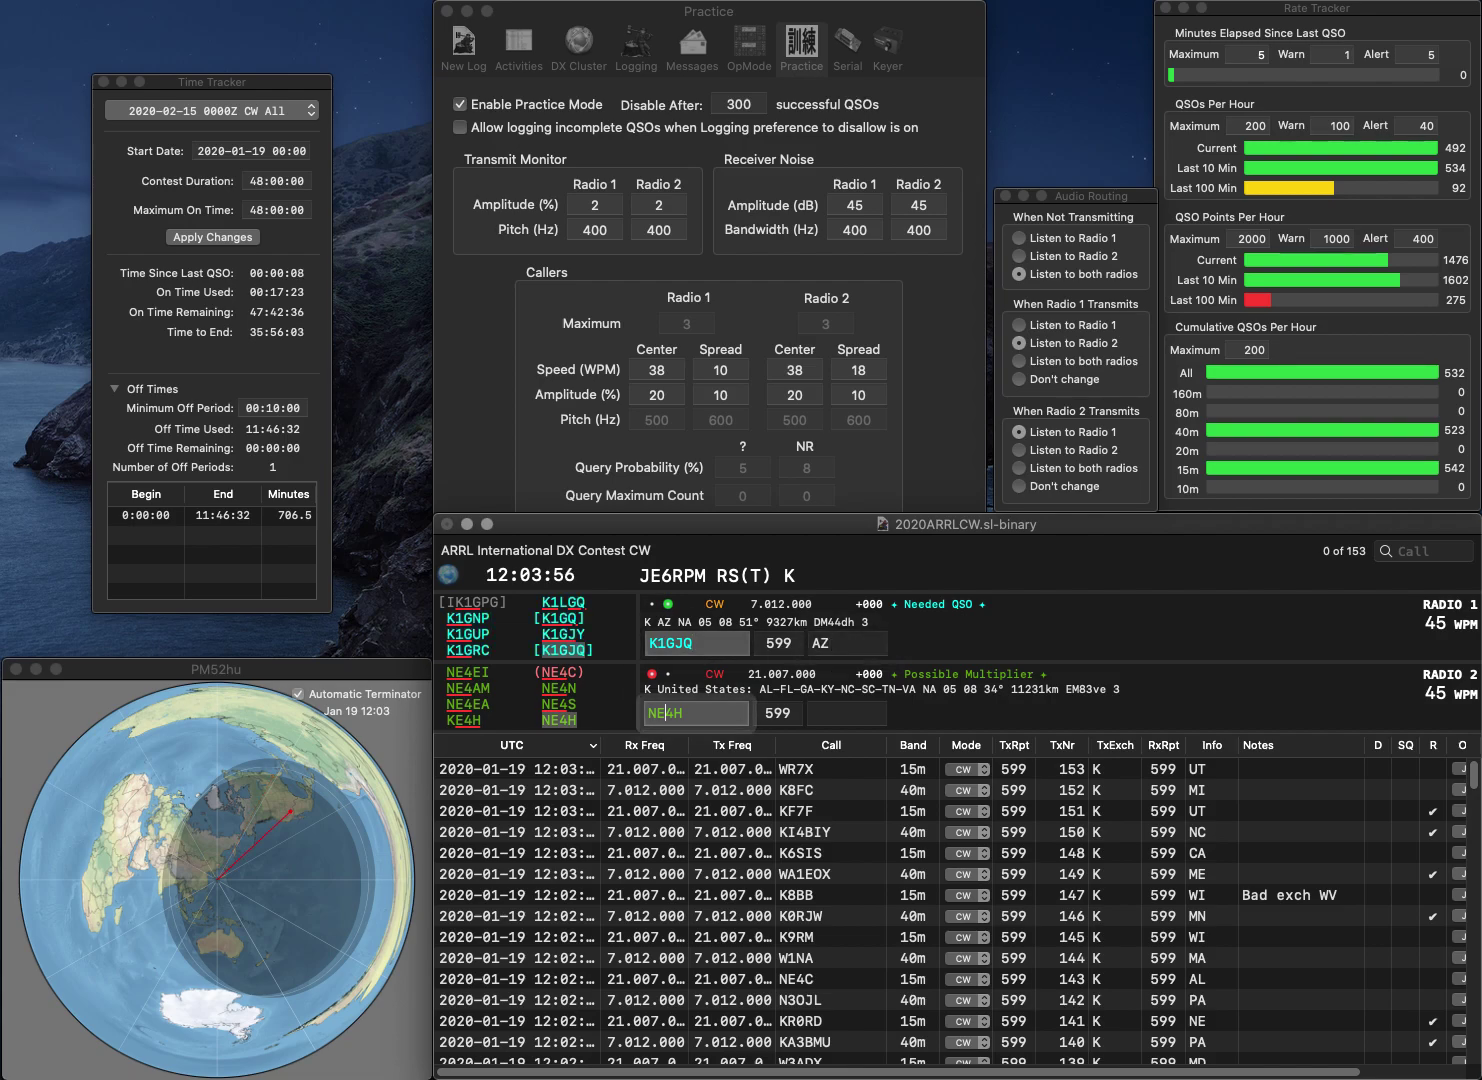
key("Return")
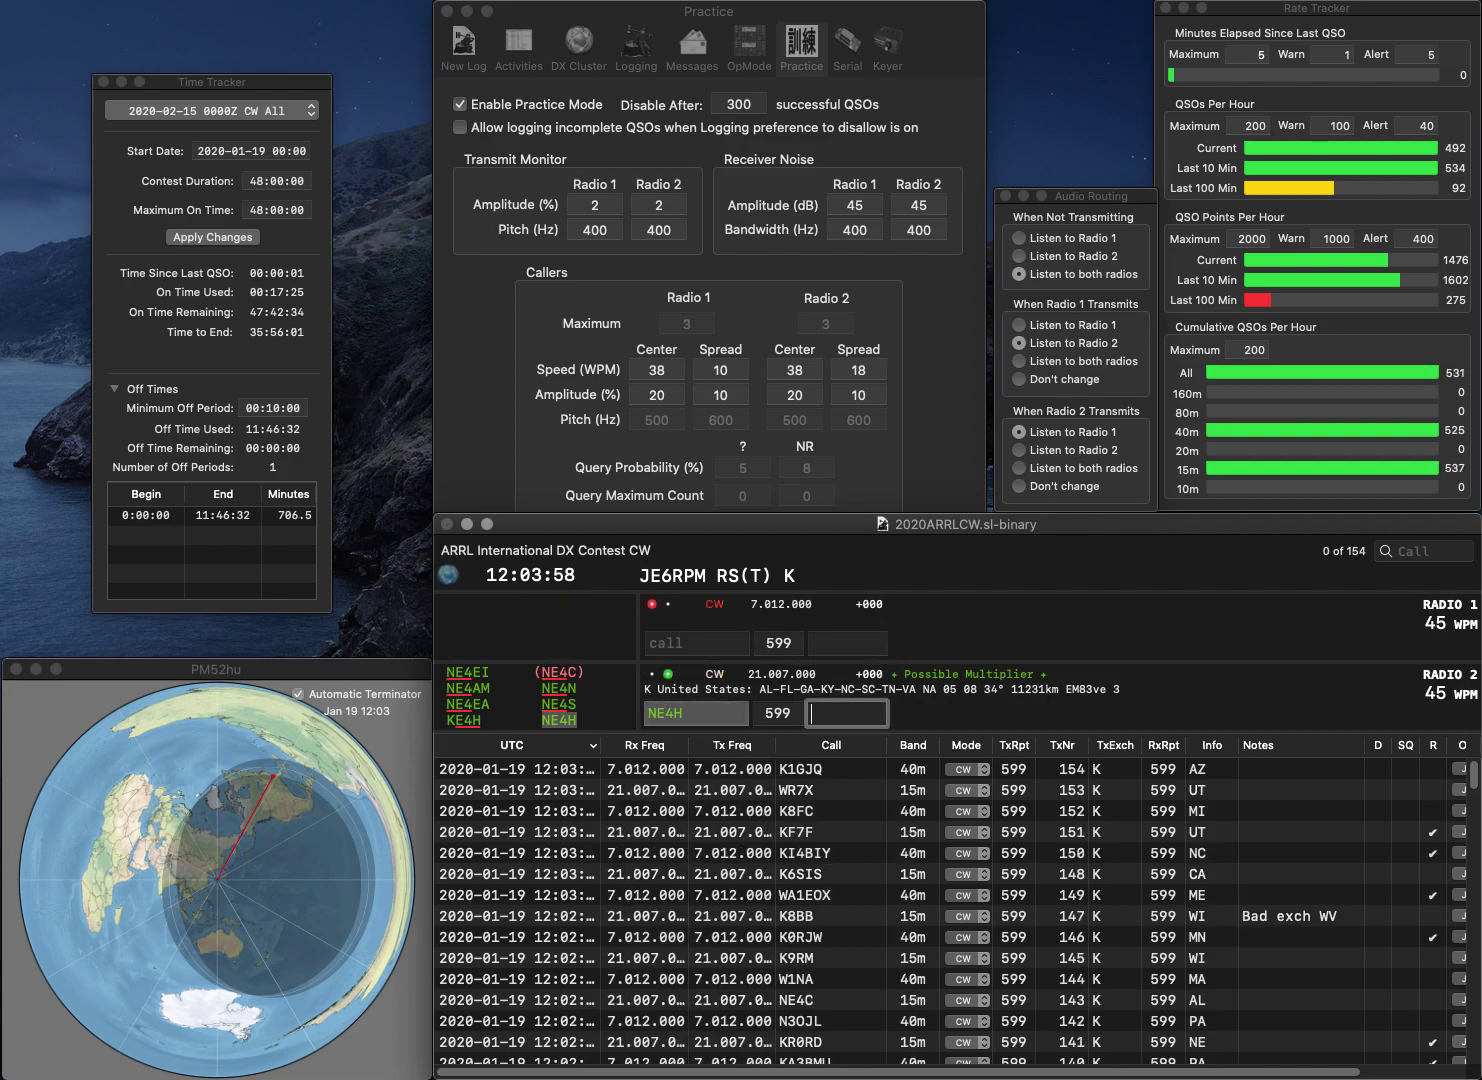
type("N")
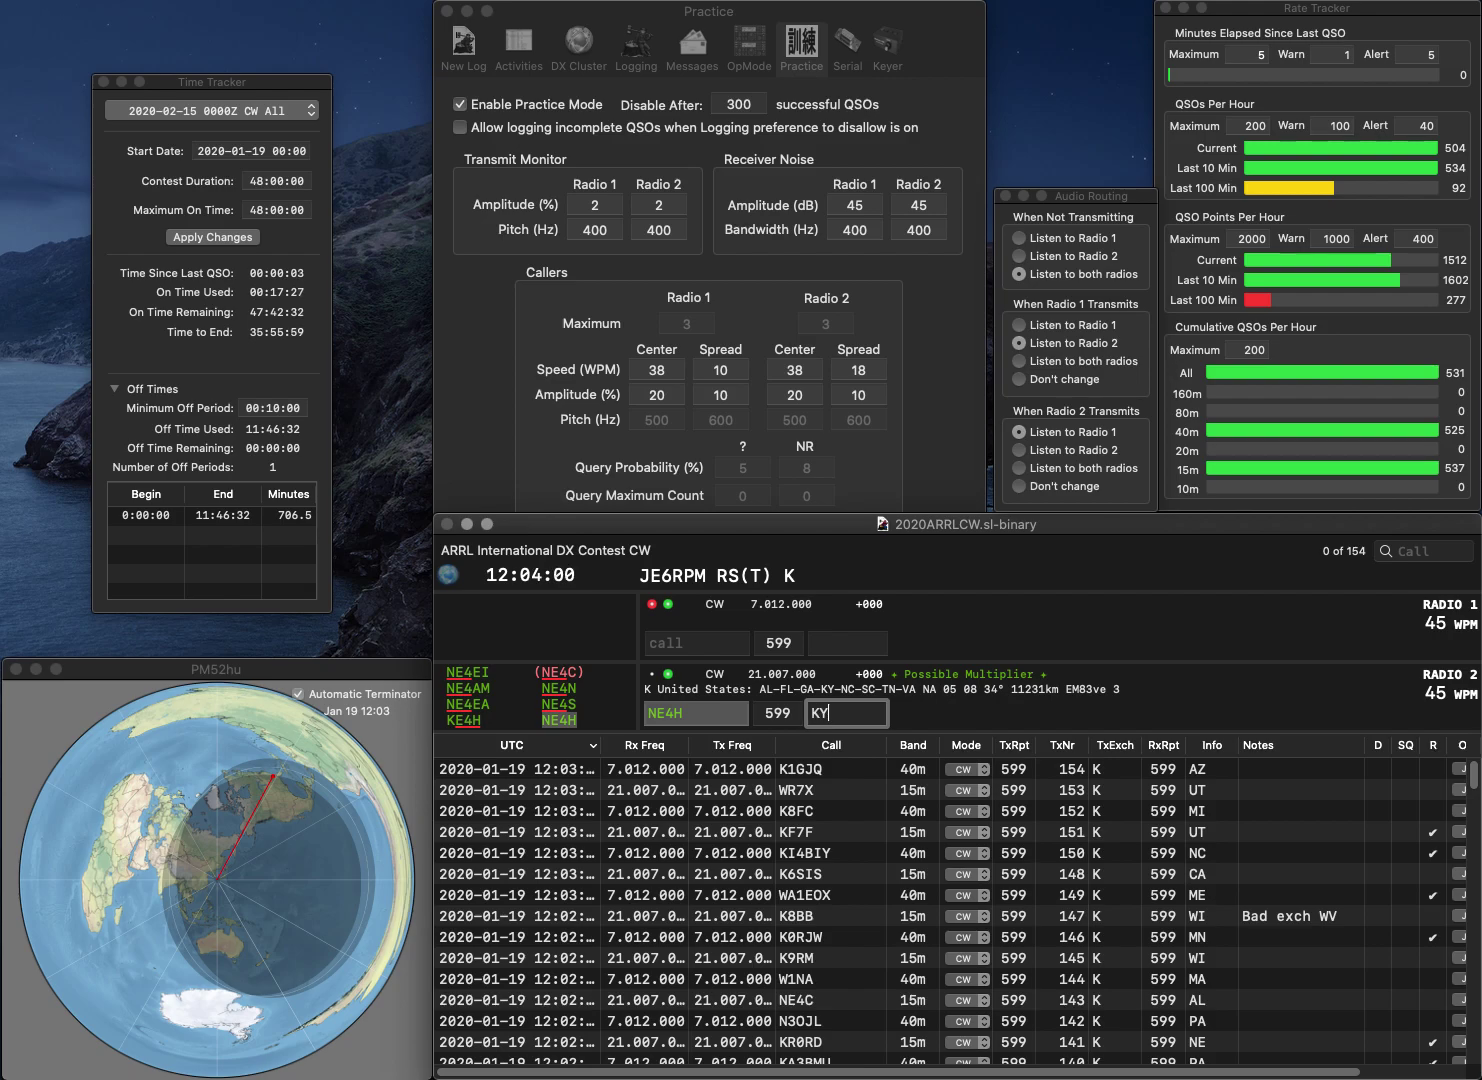
key("Return")
type("DGL")
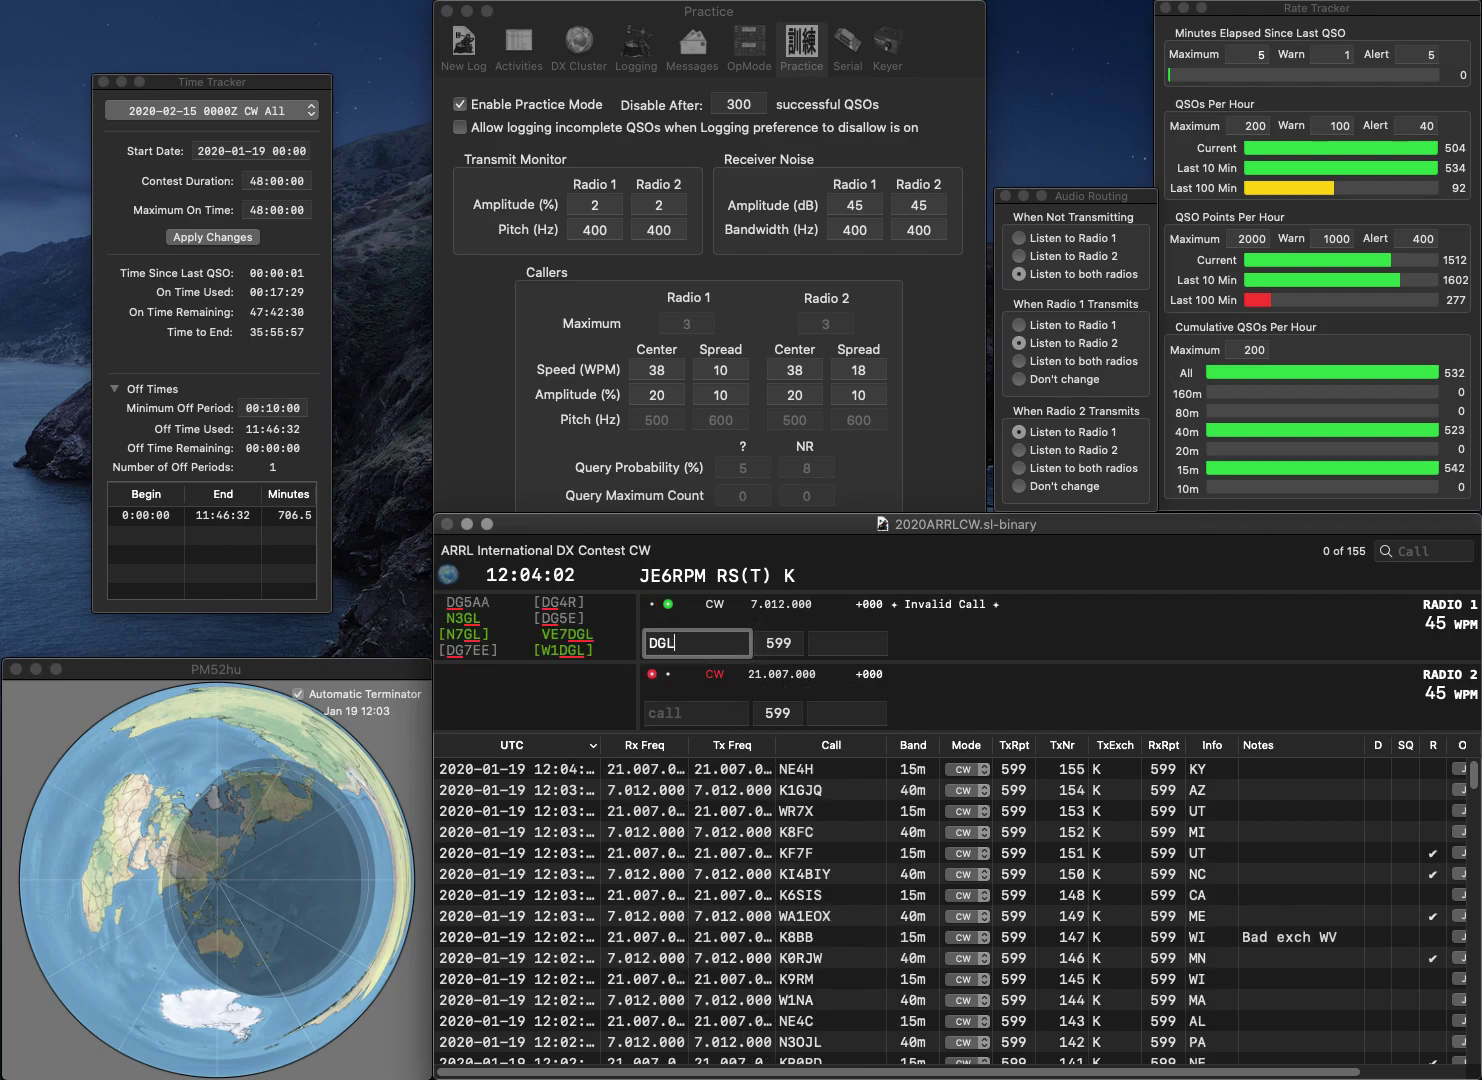
key("BackSpace")
type("R")
key("Return")
type("K5")
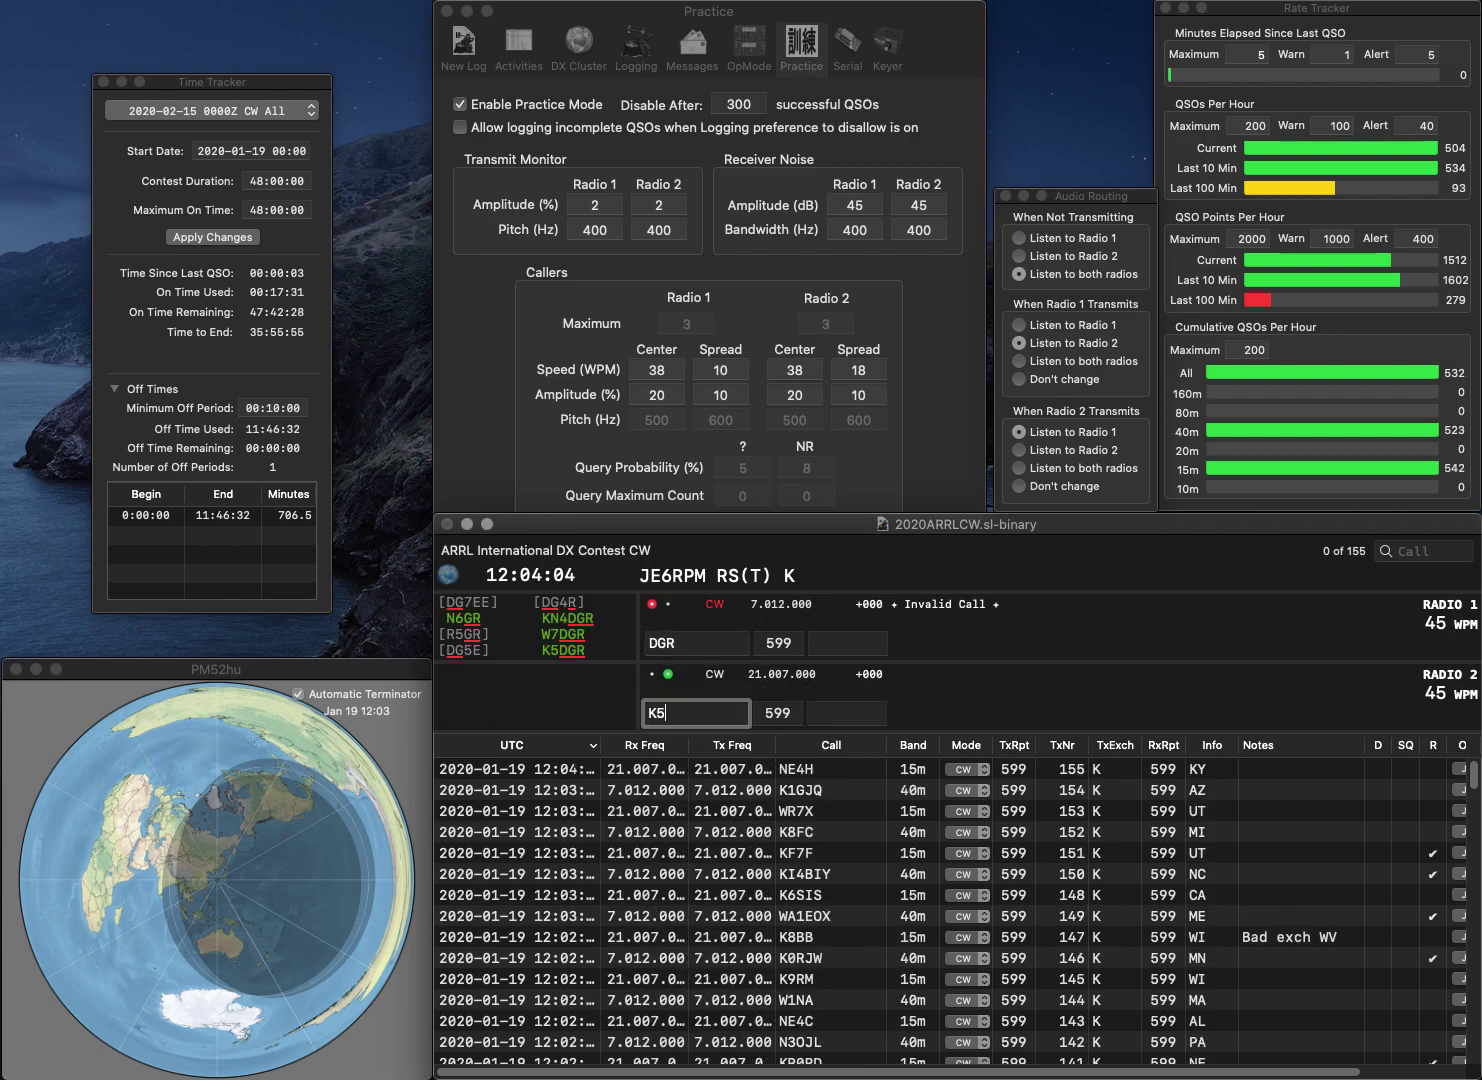
type("TF")
key("Return")
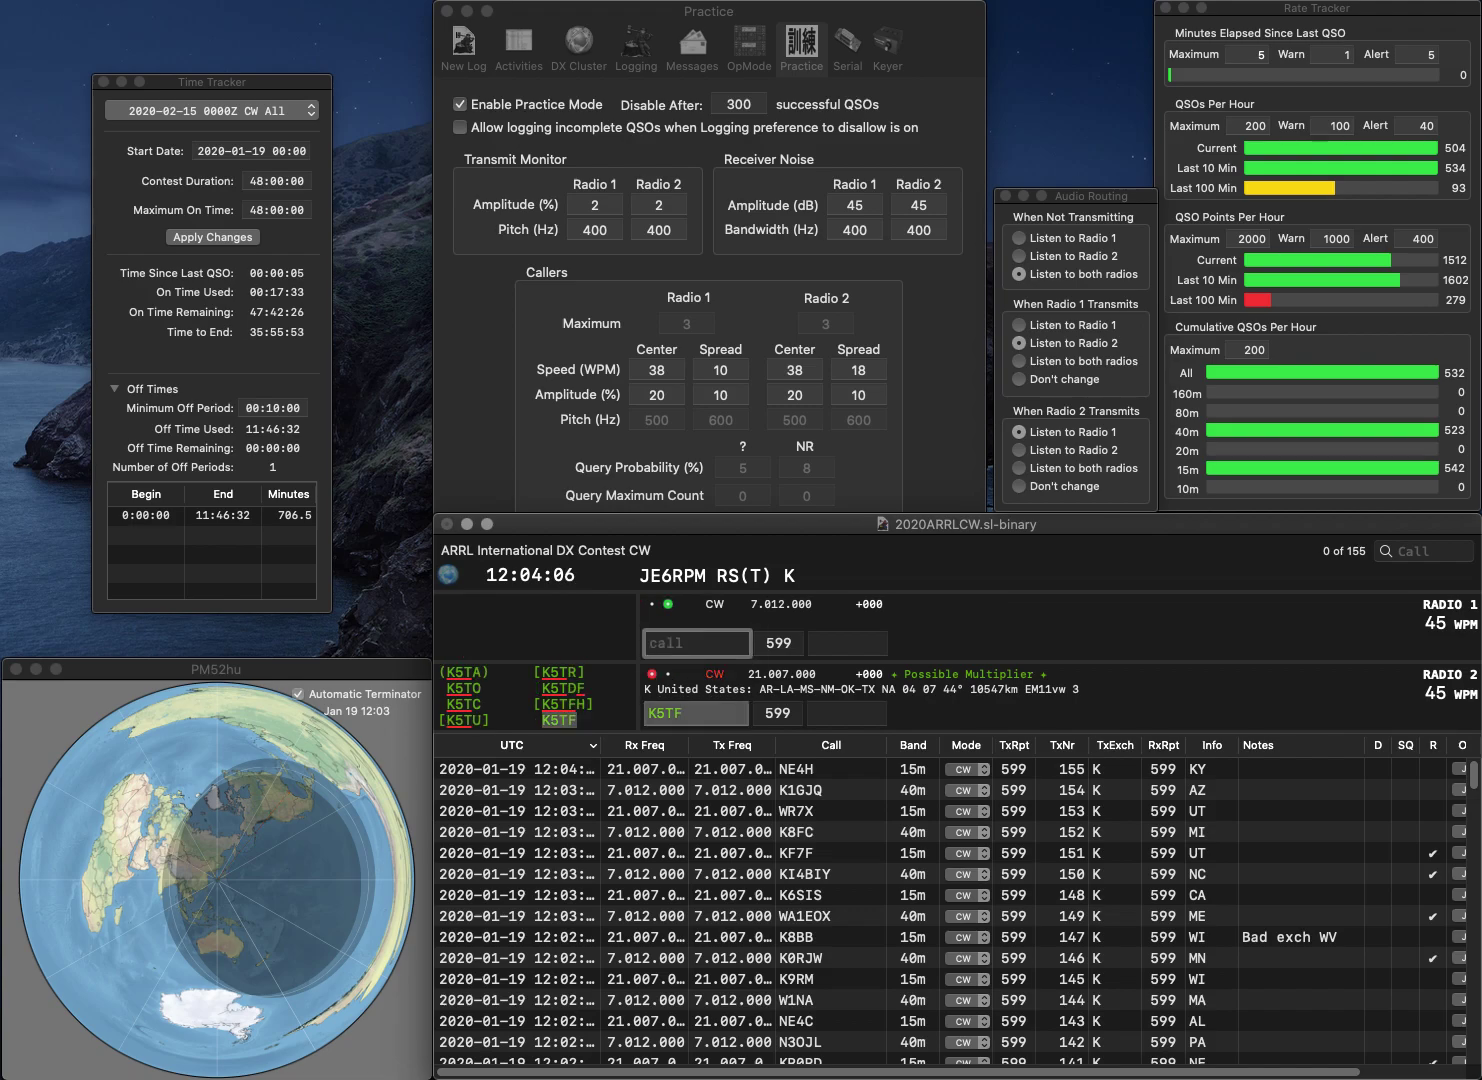
type("W7DGR")
key("Return")
type("OK")
key("Return")
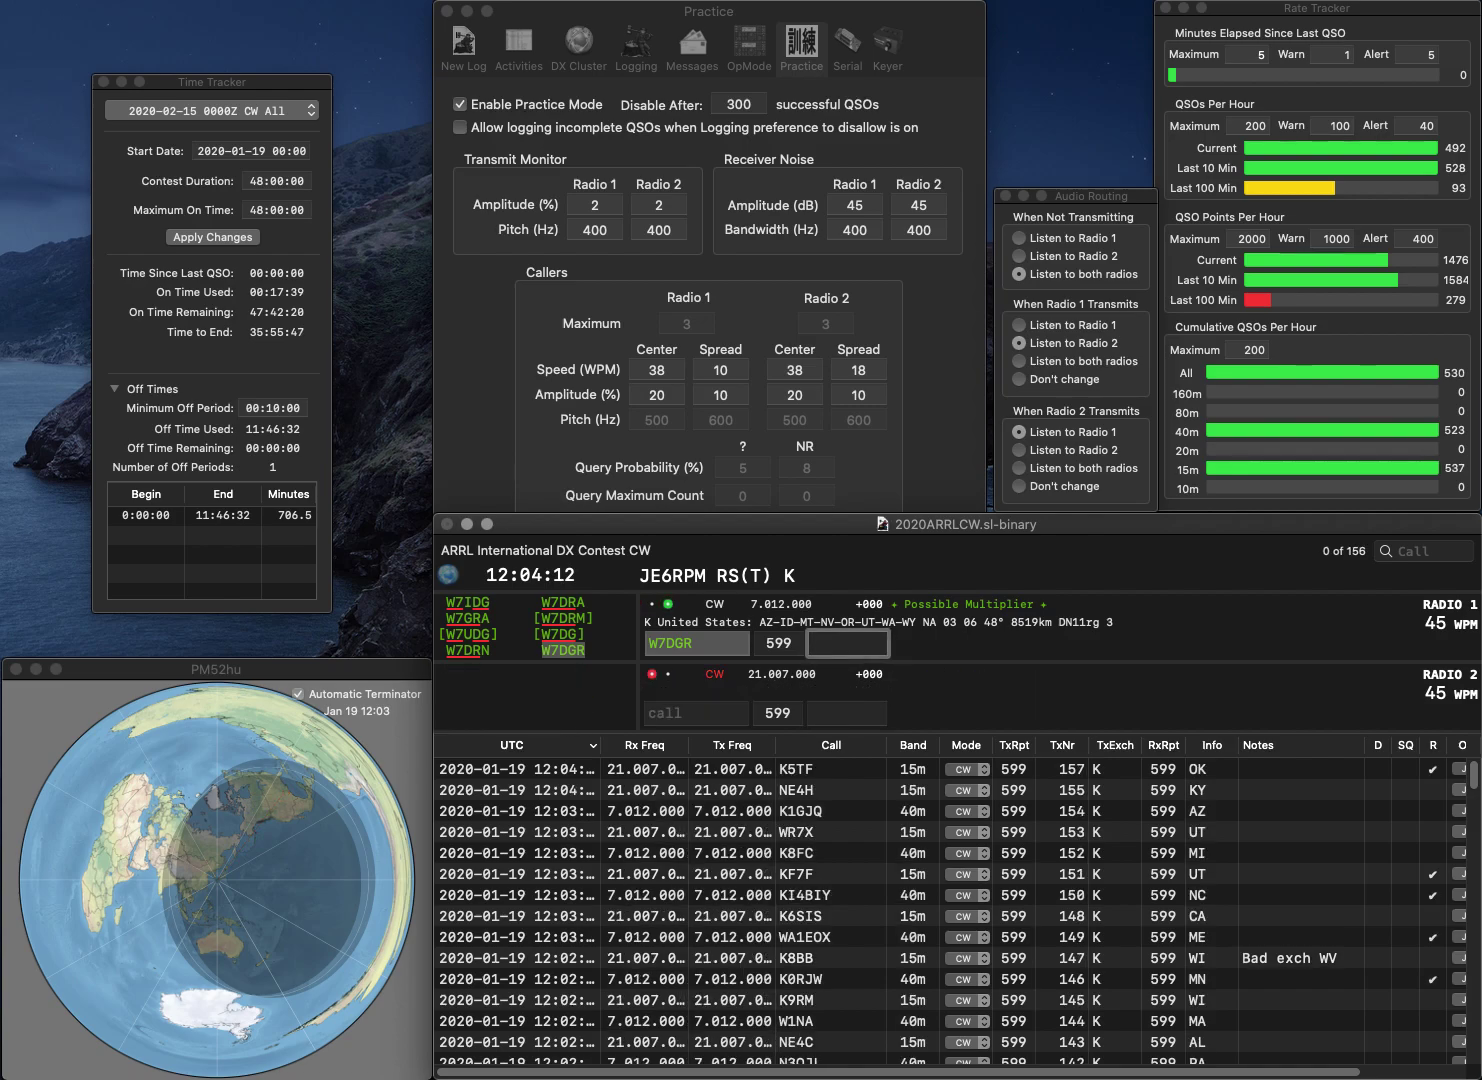
type("NV")
key("Return")
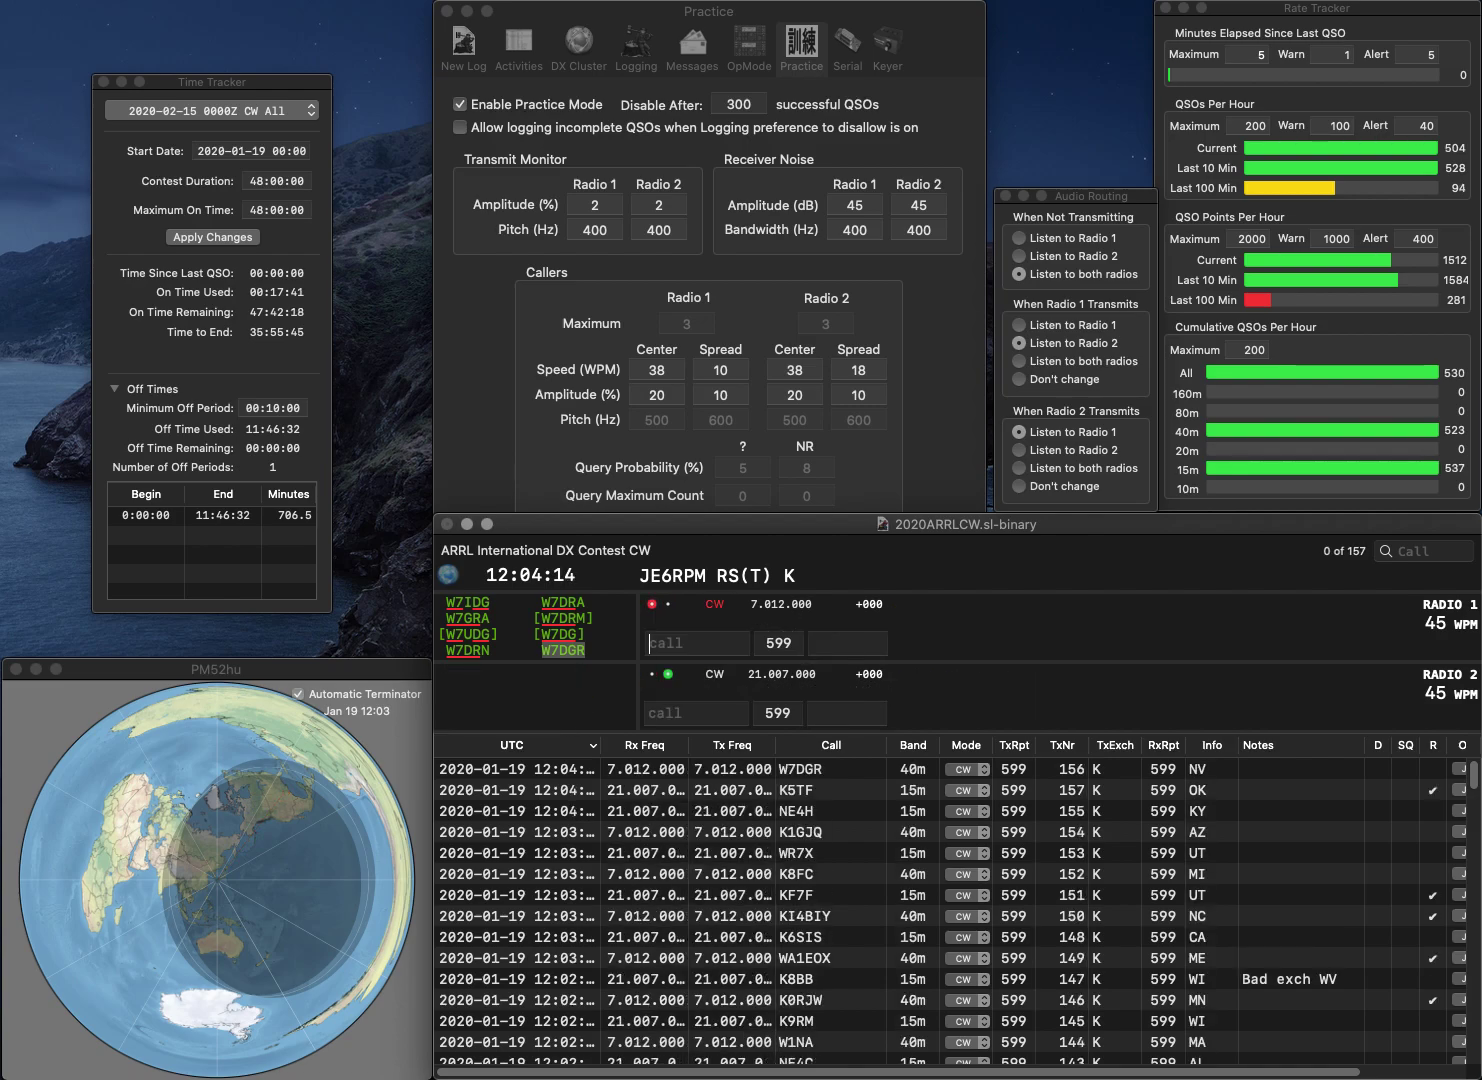
type("CR7DZ")
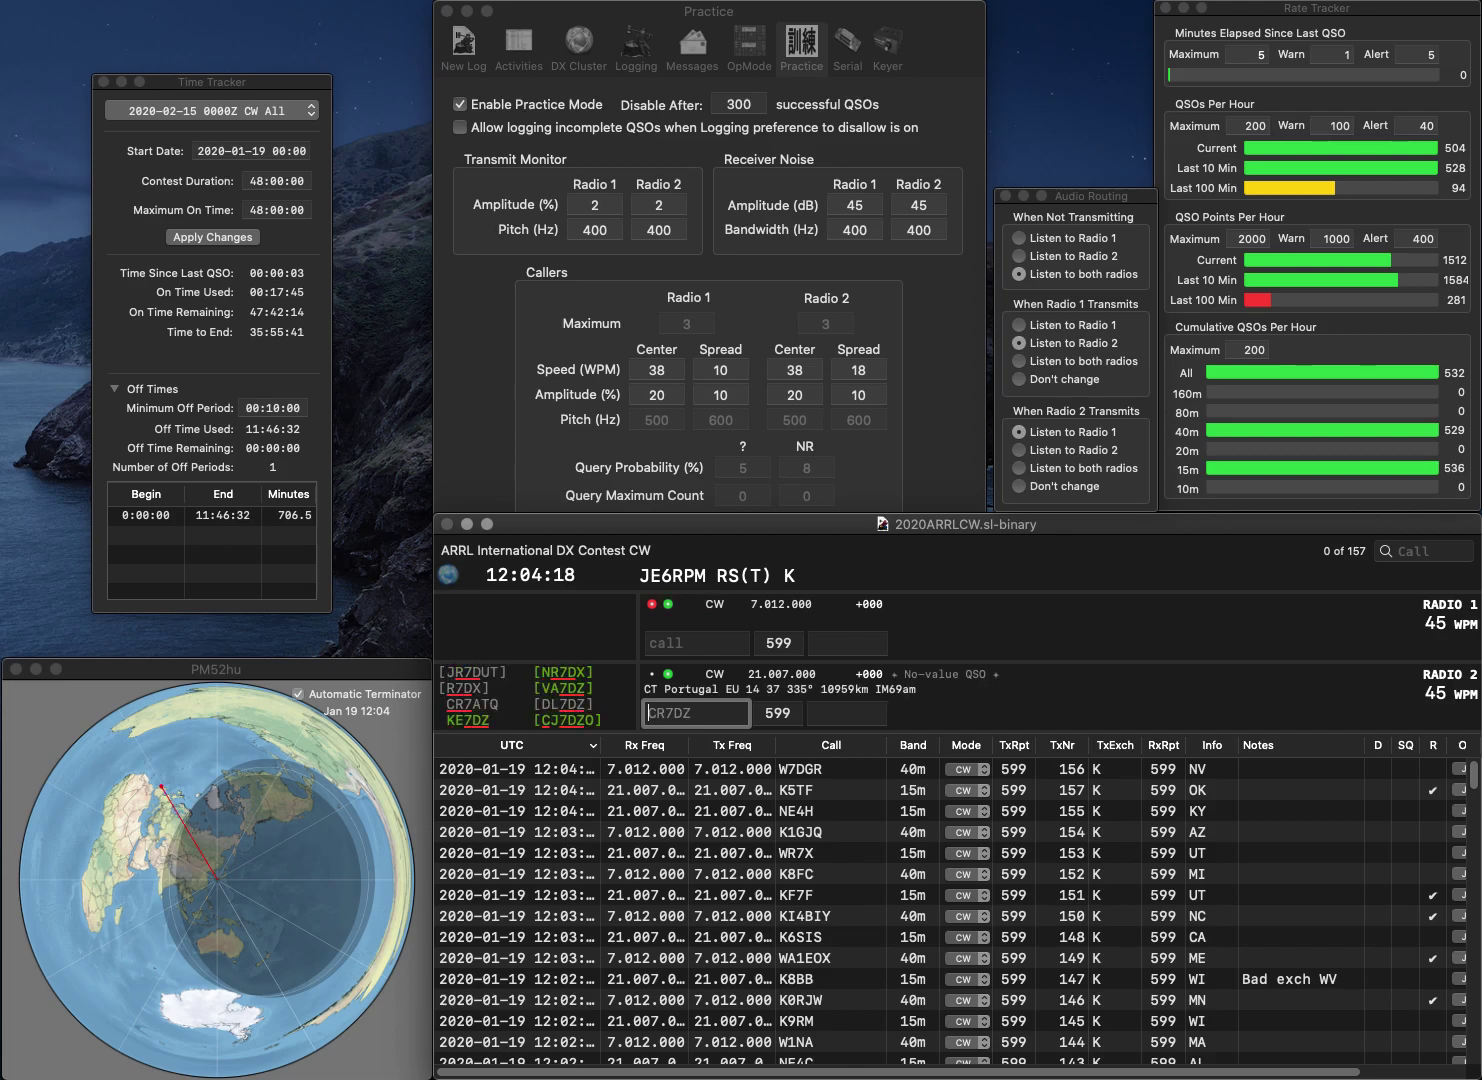
key("Right")
key("Right")
key("BackSpace")
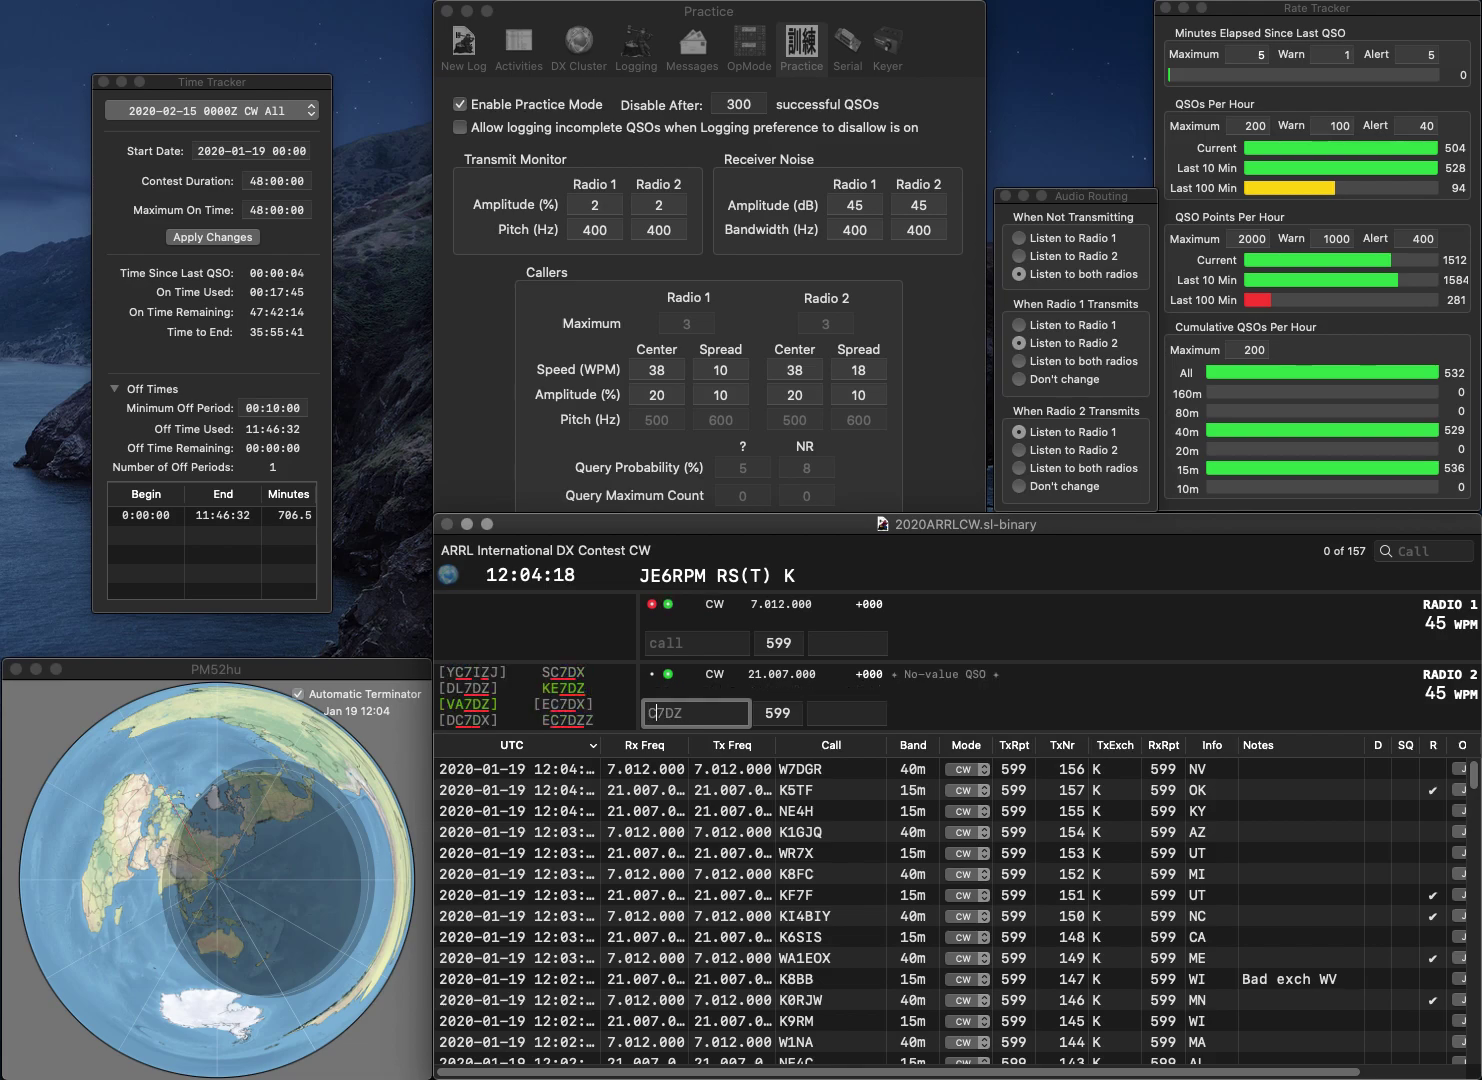
type("J")
key("Return")
type("O")
key("Return")
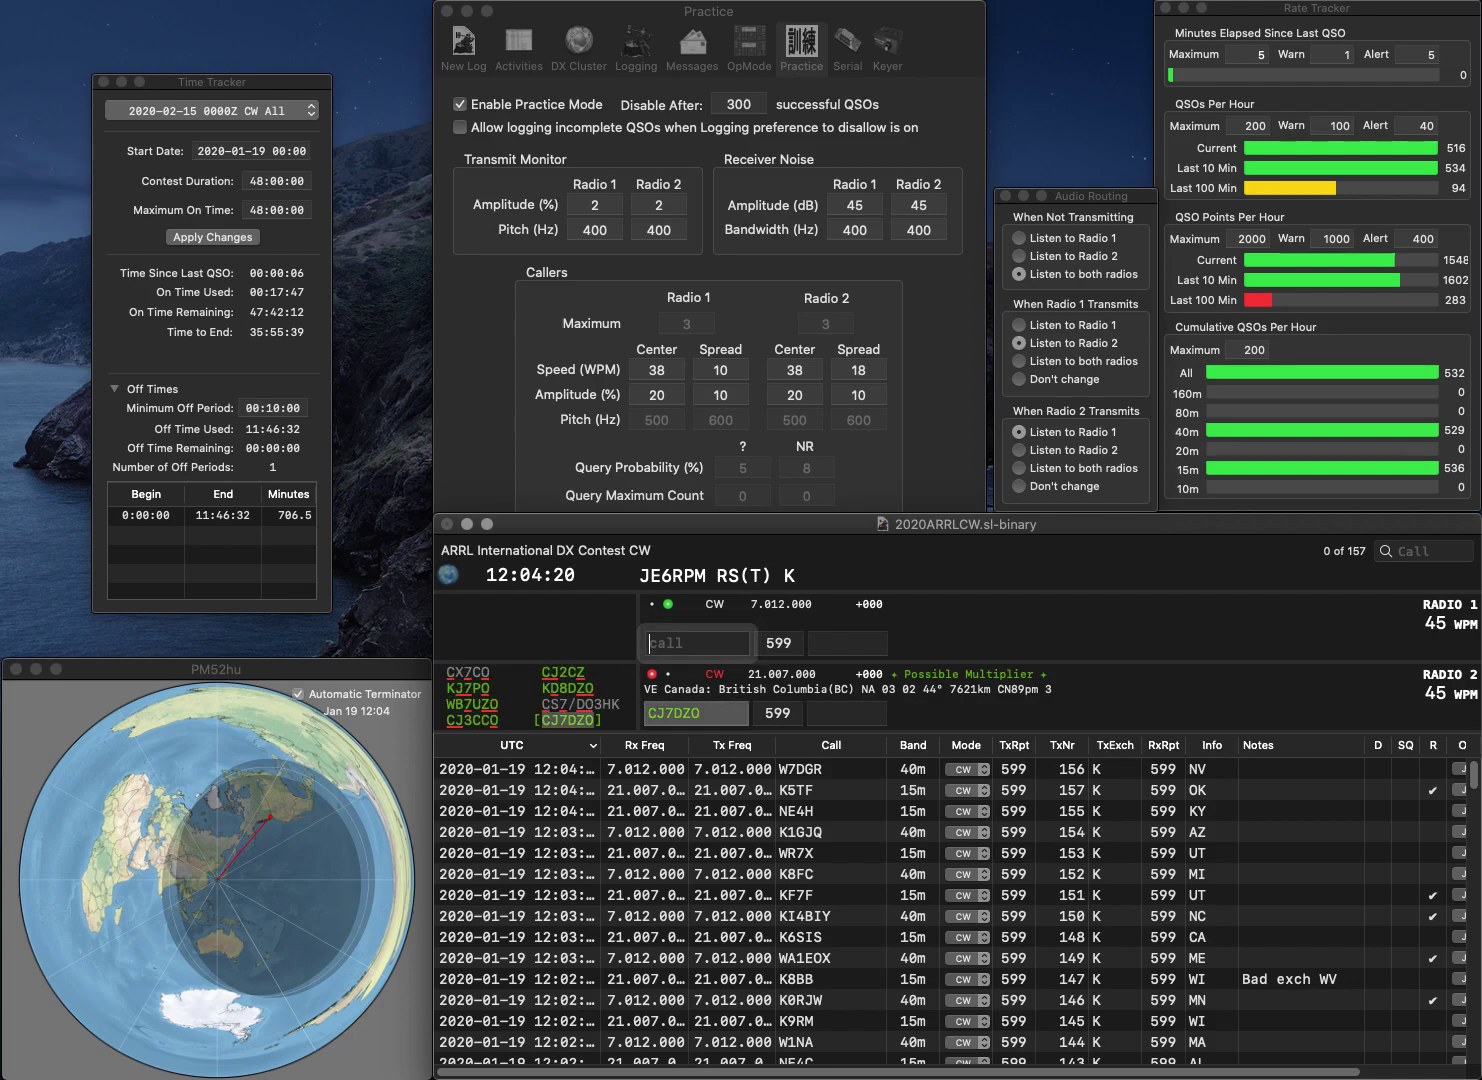
type("3CV")
key("Left")
key("Left")
key("Left")
type("VA")
key("Return")
- Log CJ7DZO on Radio 2 with exchange BC and correct the Radio 1 call to VA2CV
key("Return")
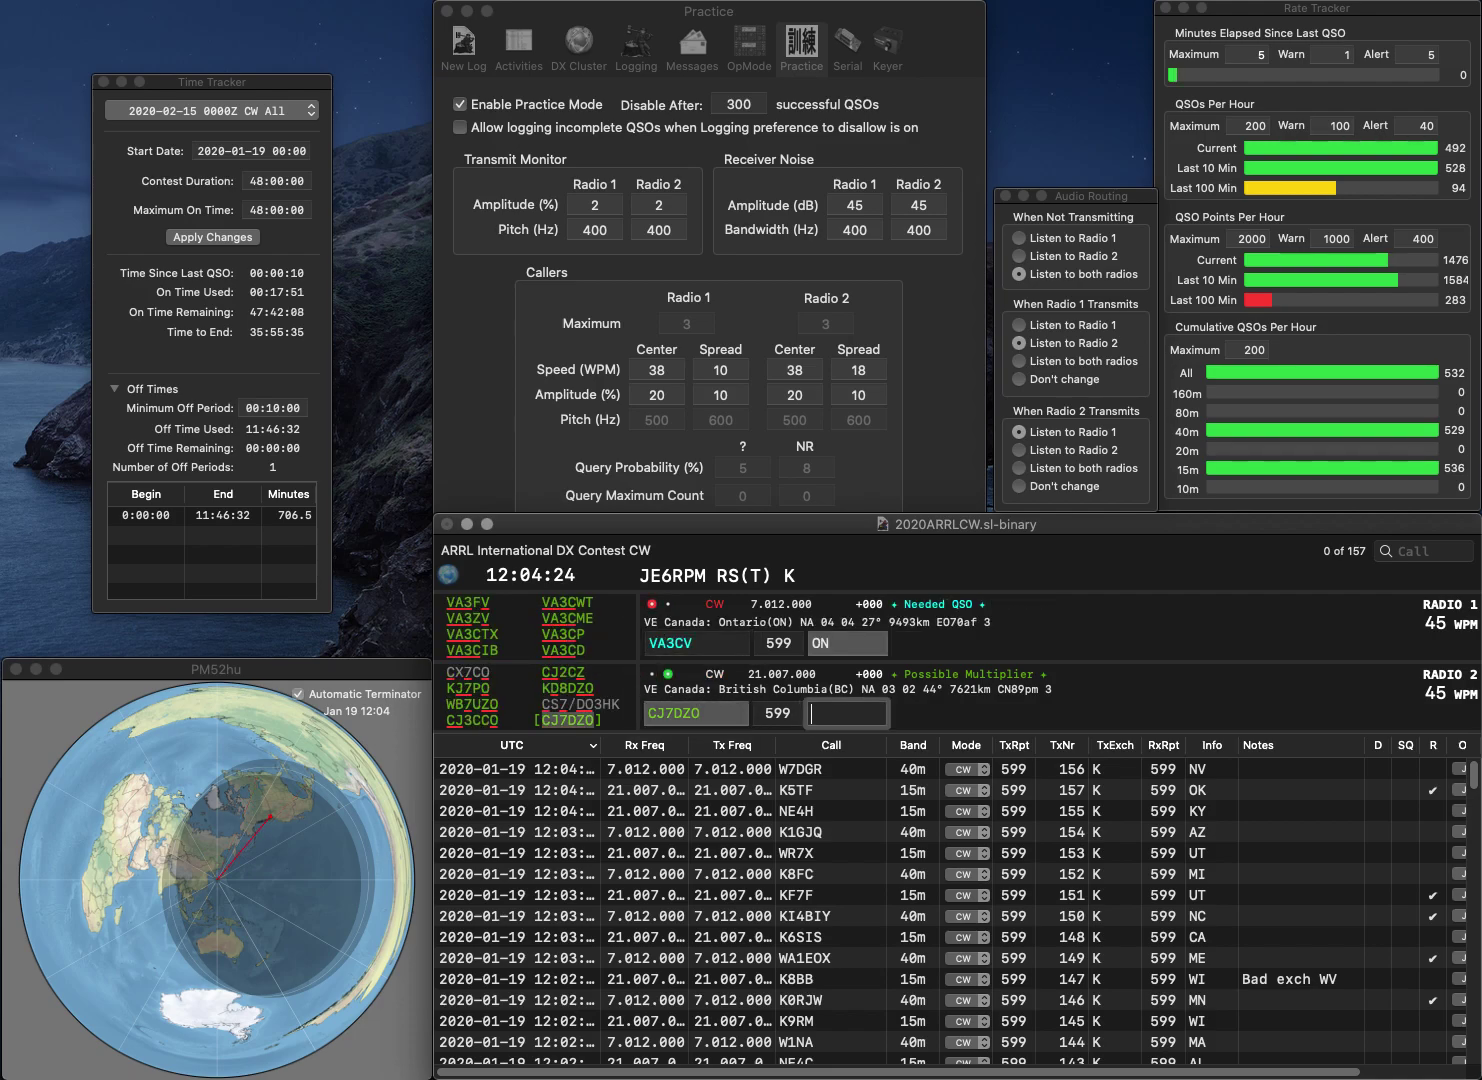
type("BC")
key("Return")
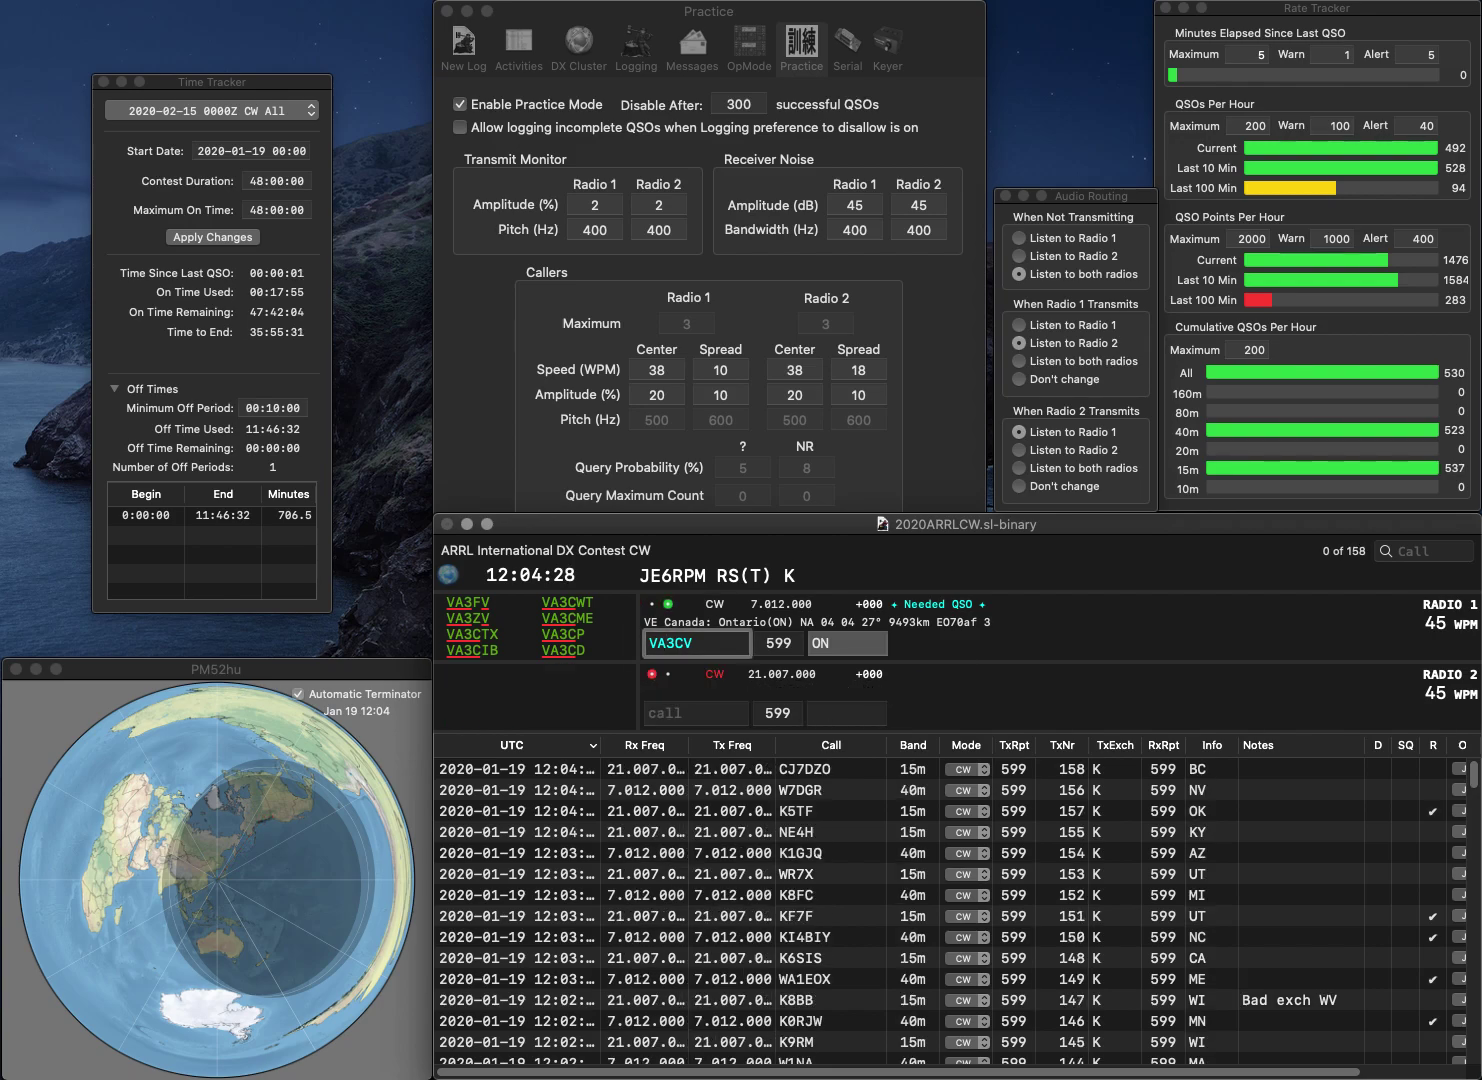
key("BackSpace")
key("Delete")
type("A2")
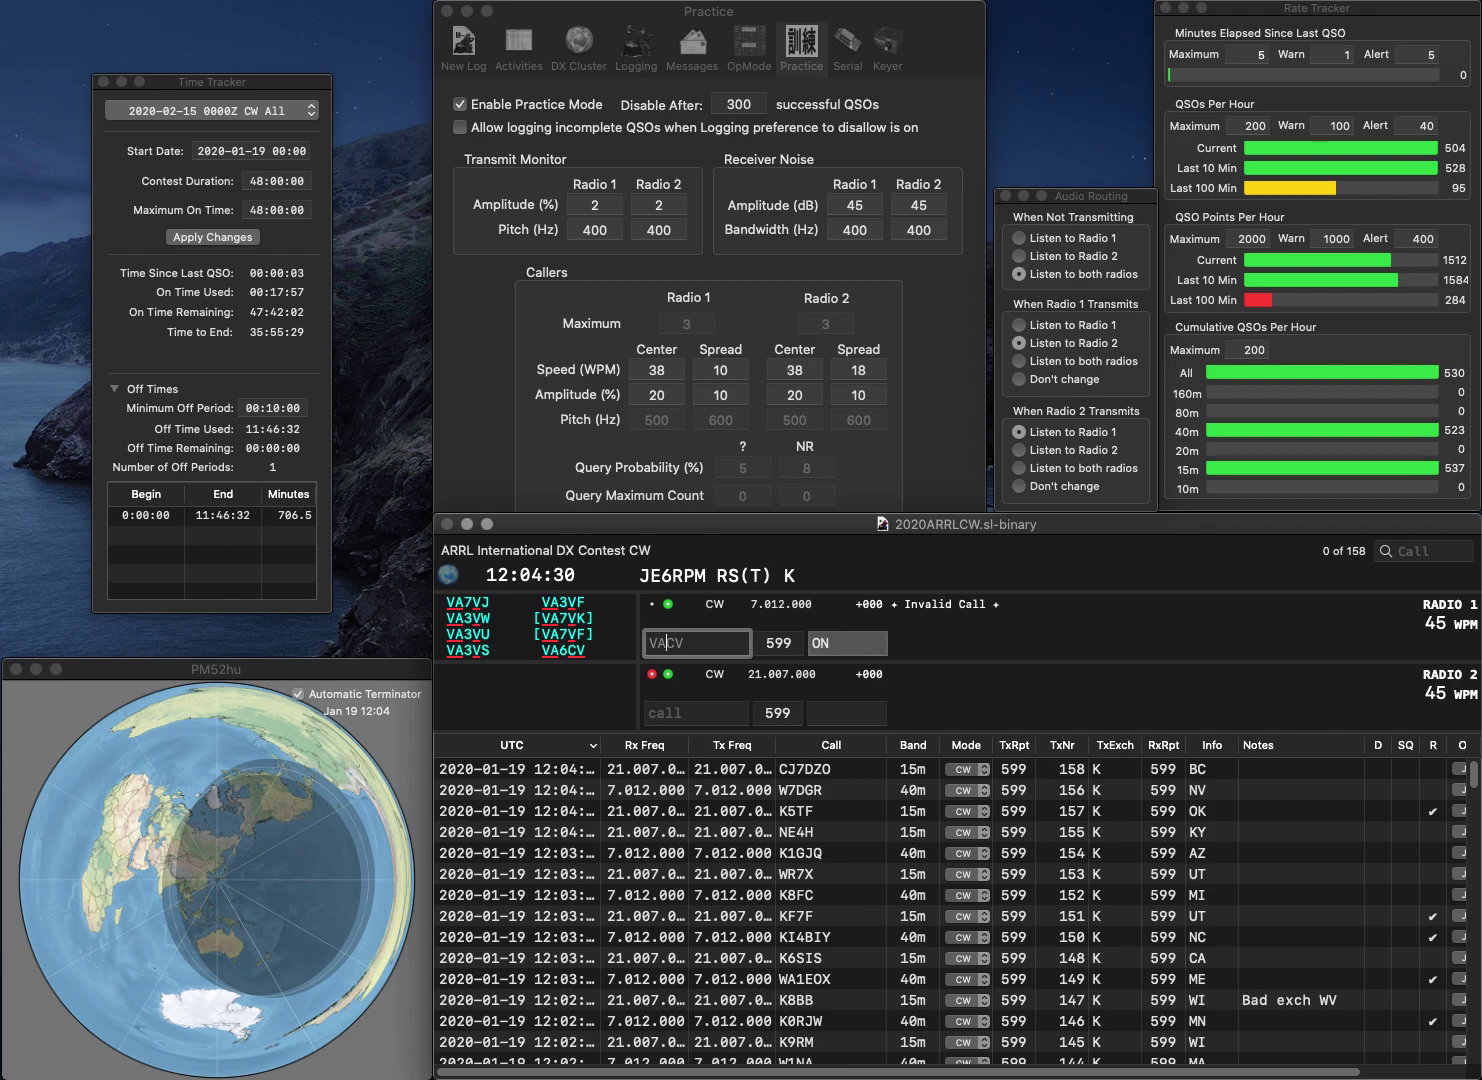
key("Return")
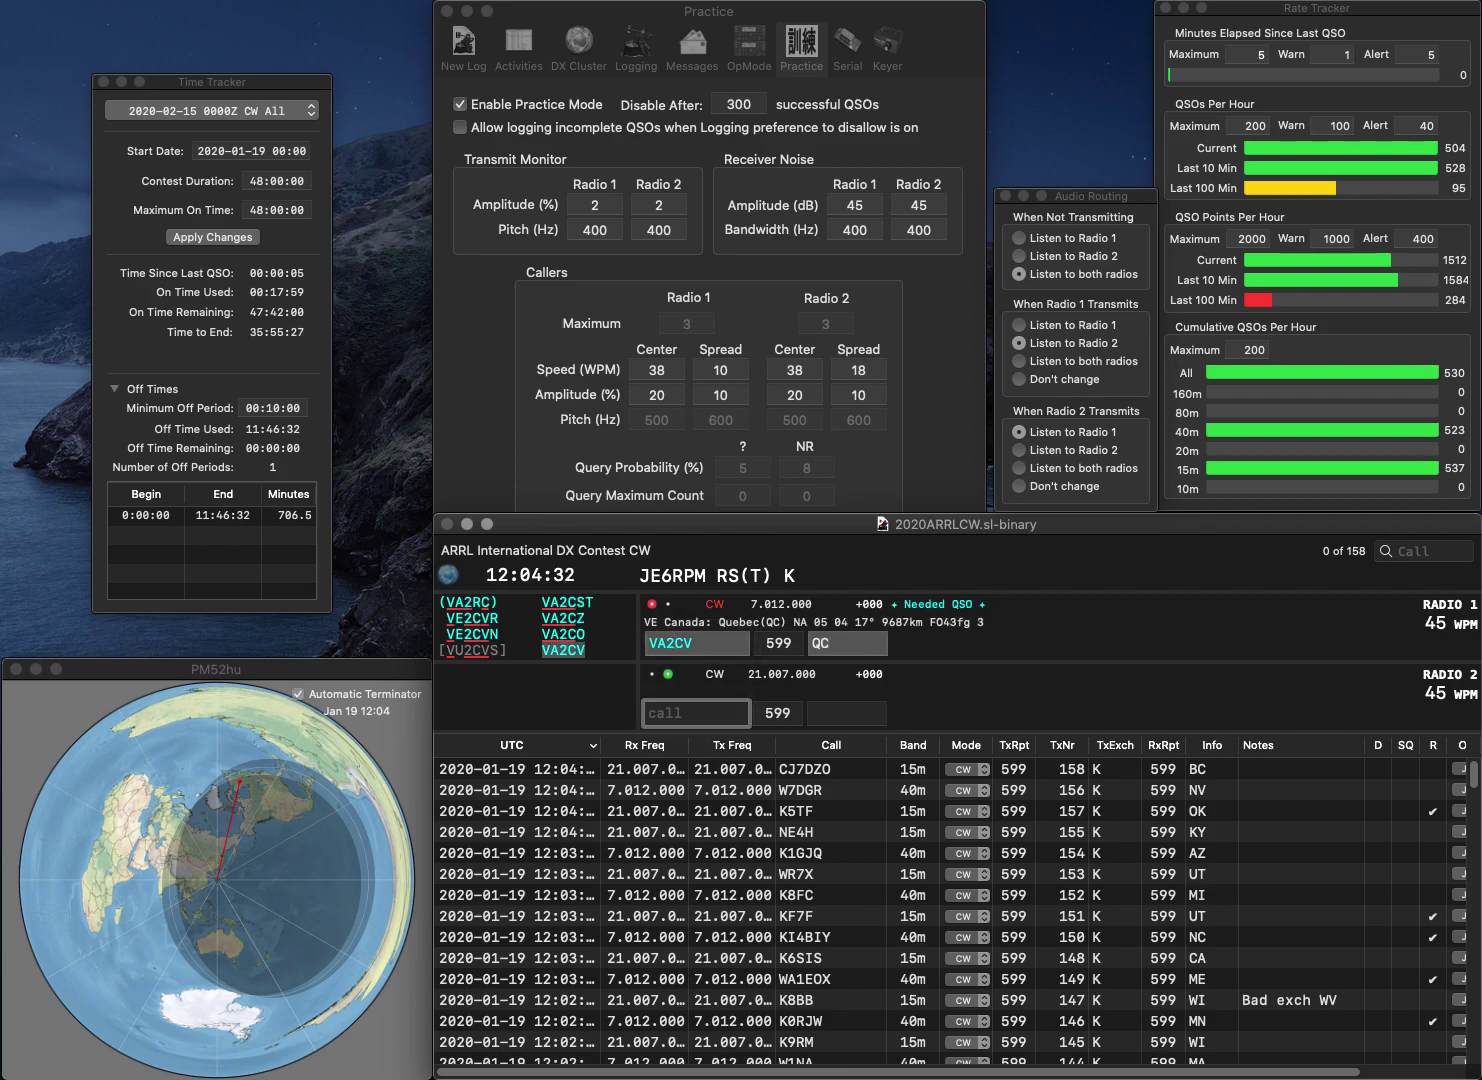
- Answer and log K0EV on Radio 2 with exchange ND, and log VA2CV on Radio 1 with exchange QC
type("K0EV")
key("Return")
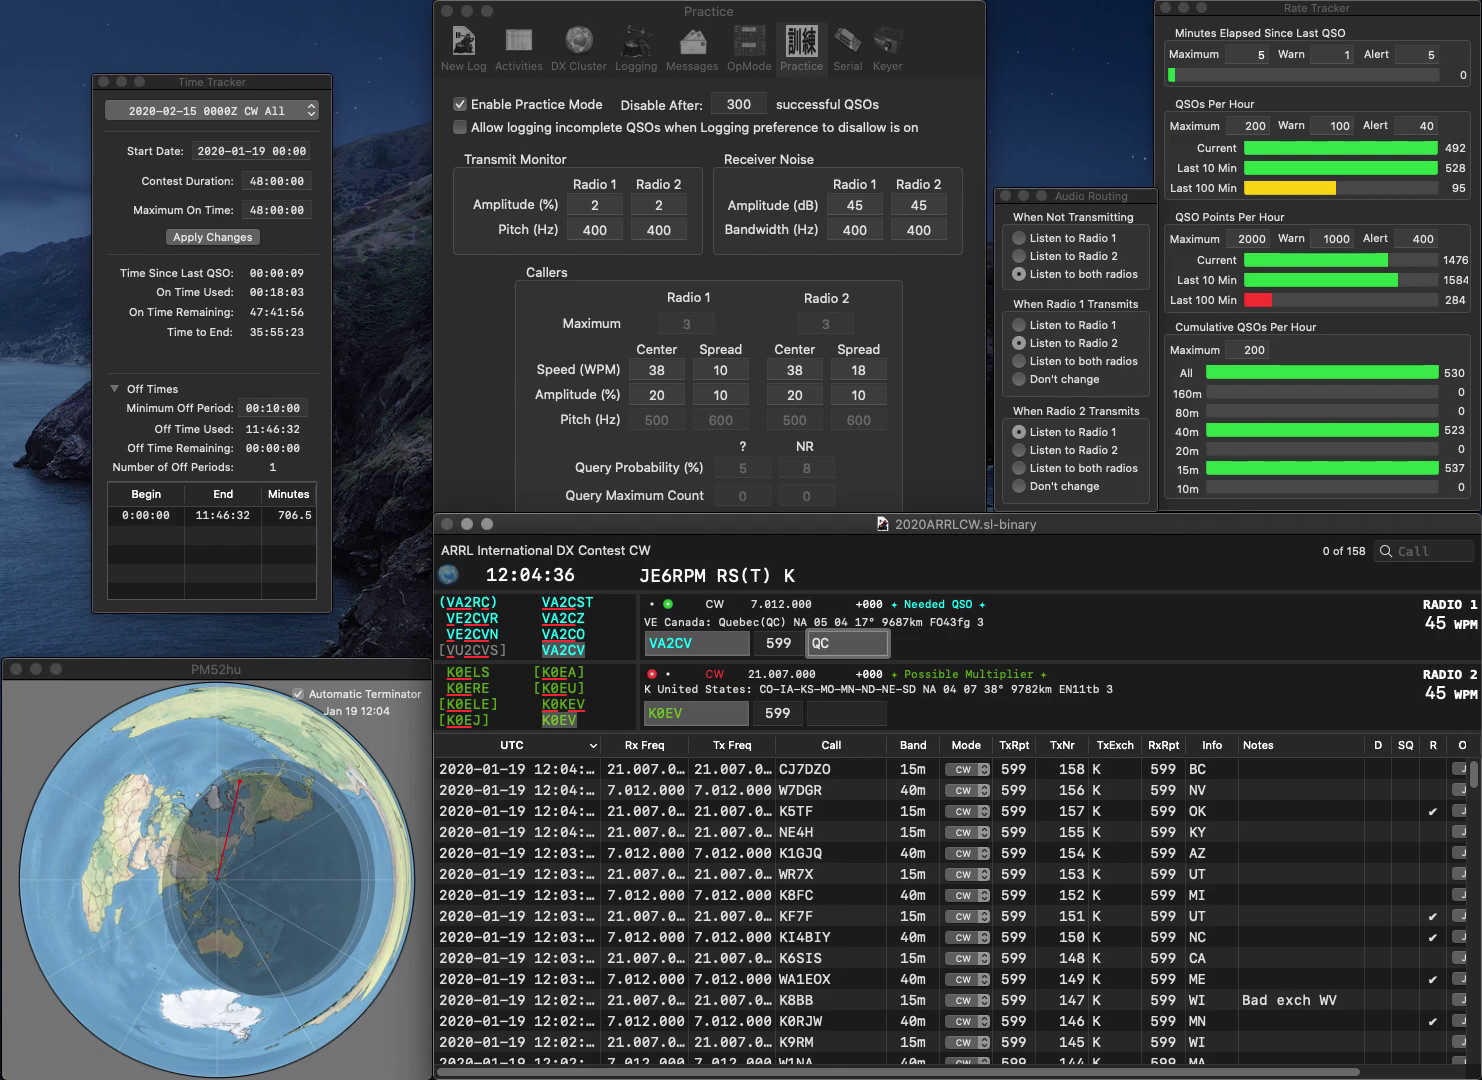
key("Return")
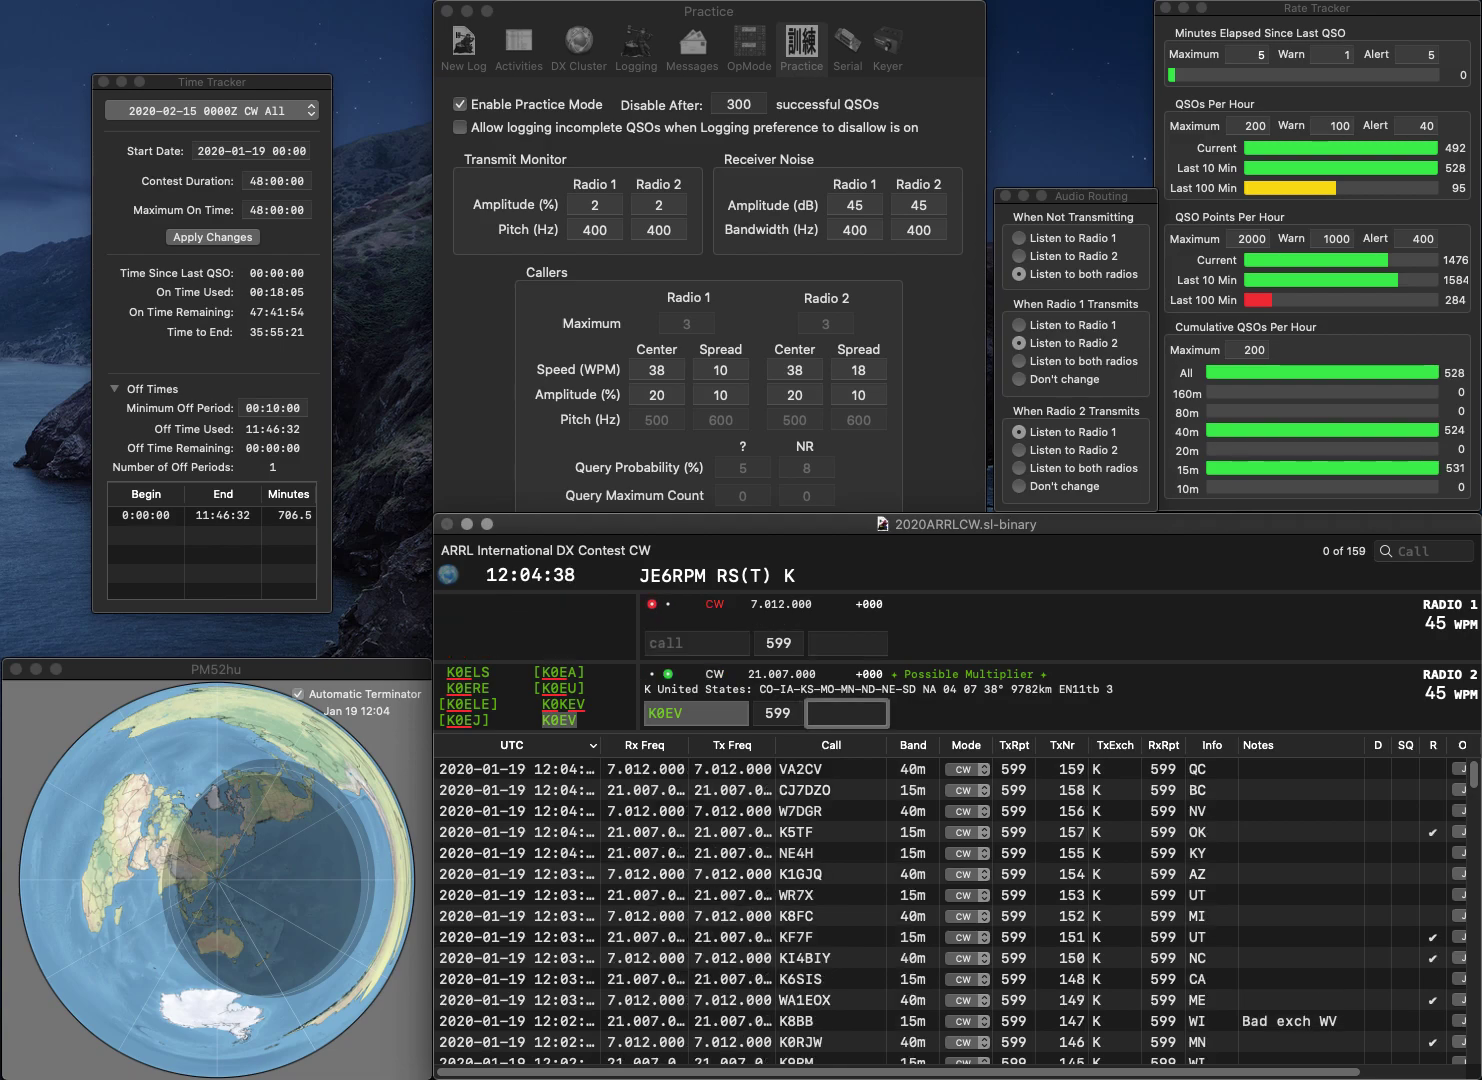
type("ND")
key("Return")
type("W1LBV")
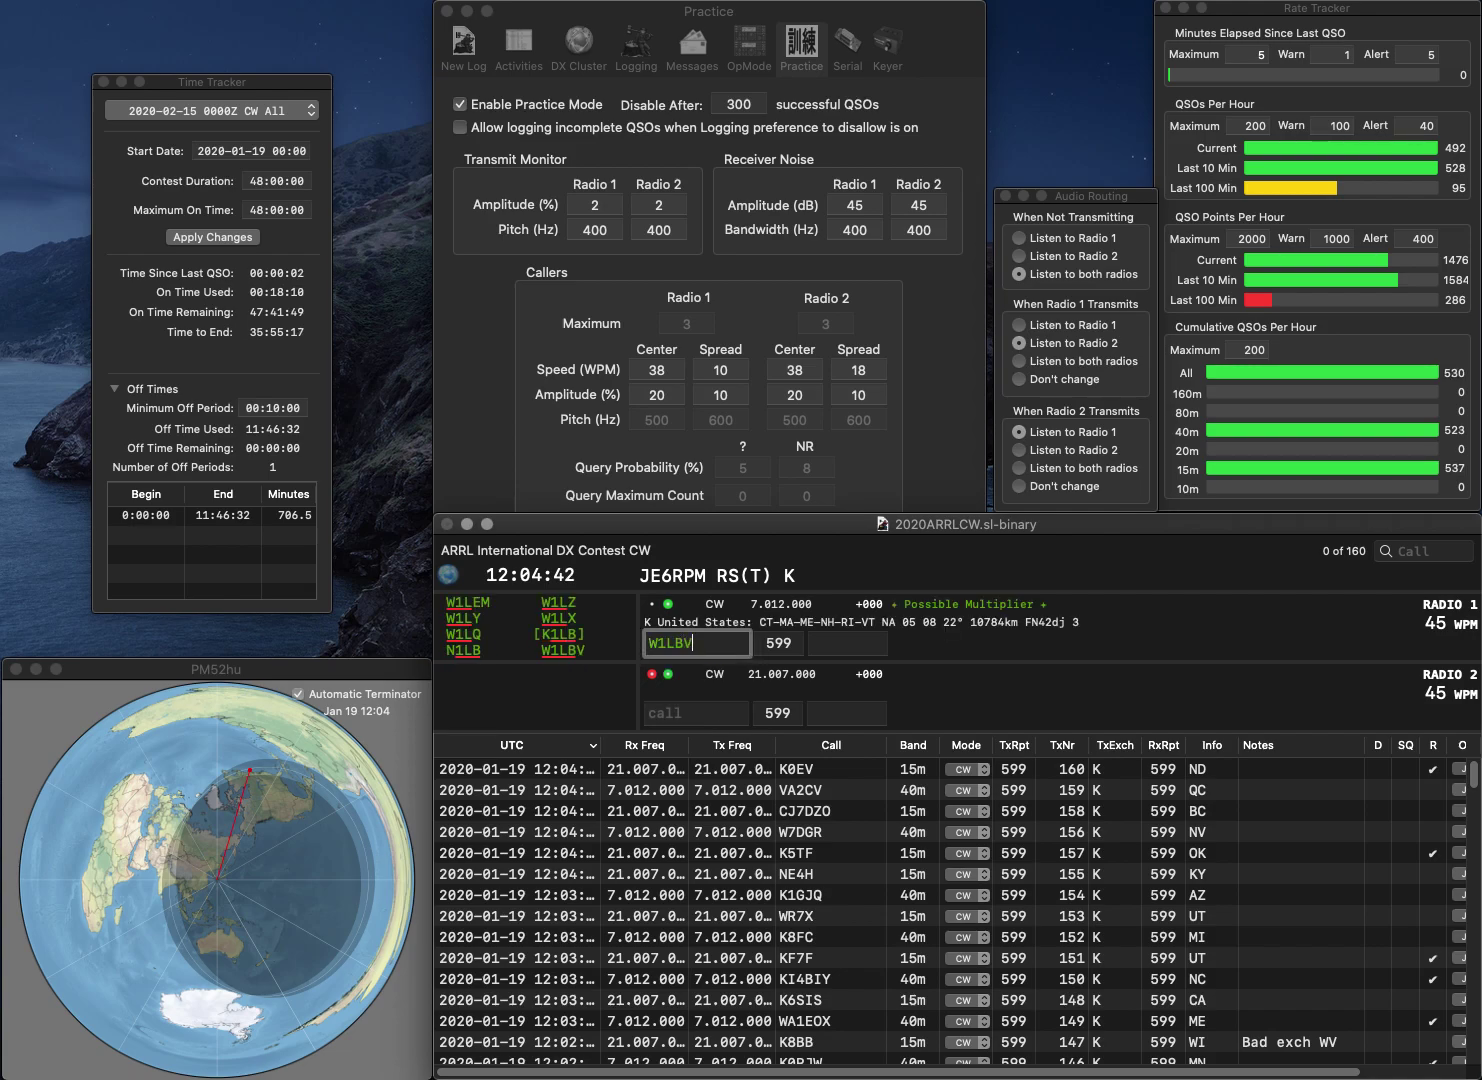
key("Return")
type("K2QPN")
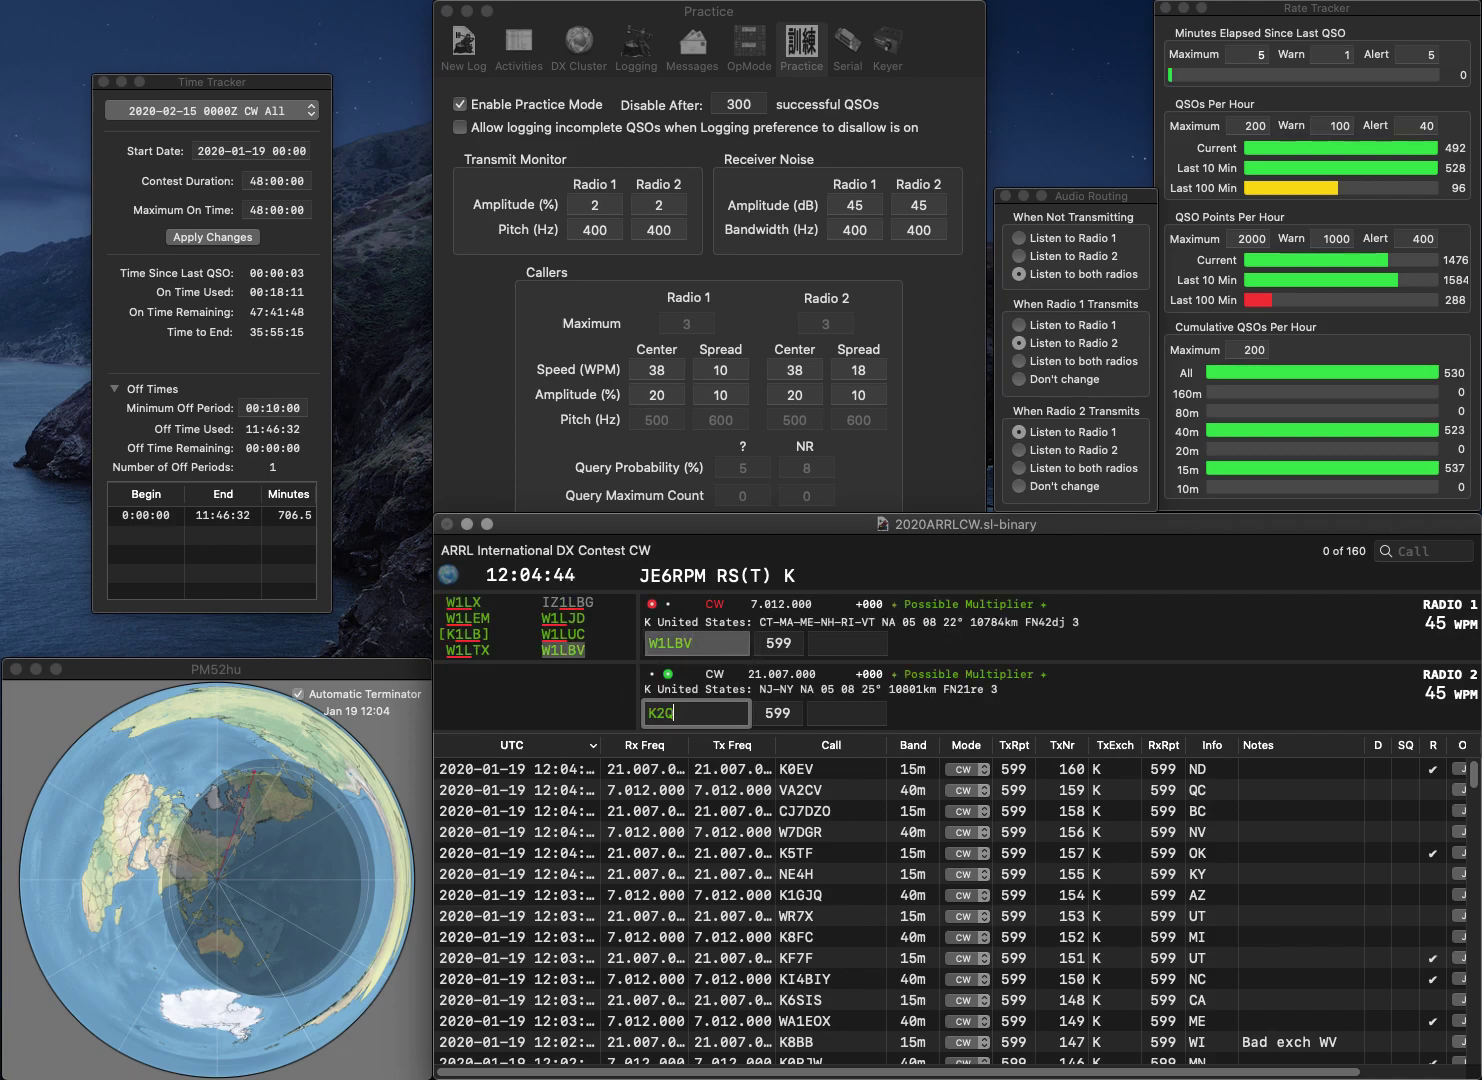
key("Return")
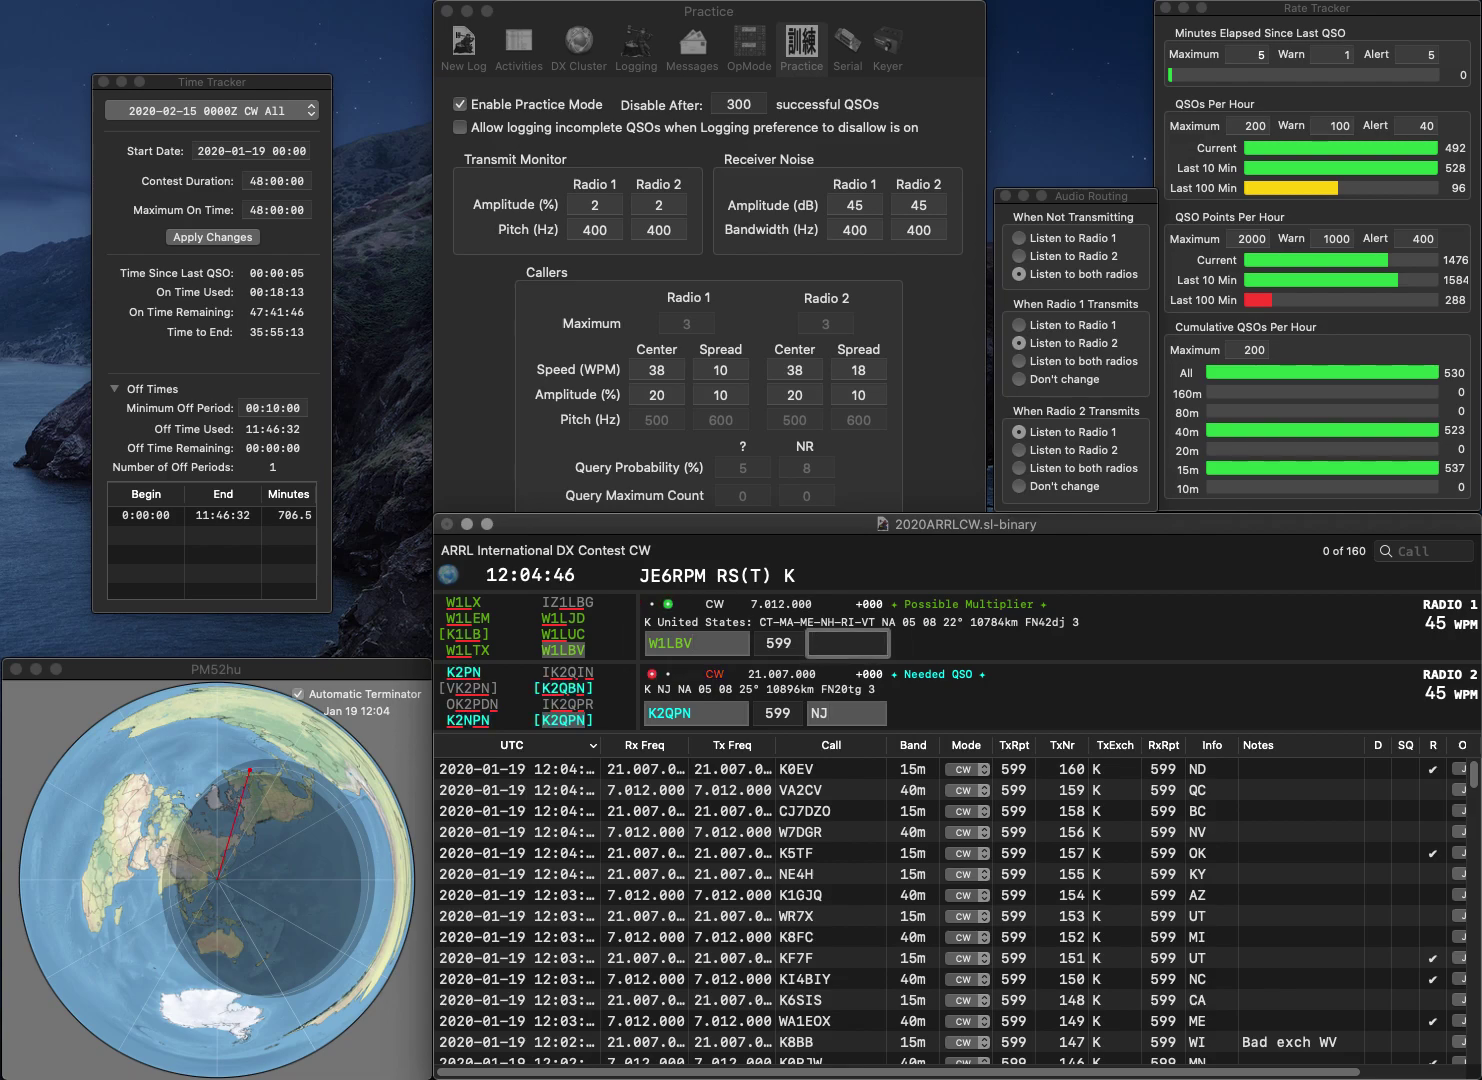
type("MA")
key("Return")
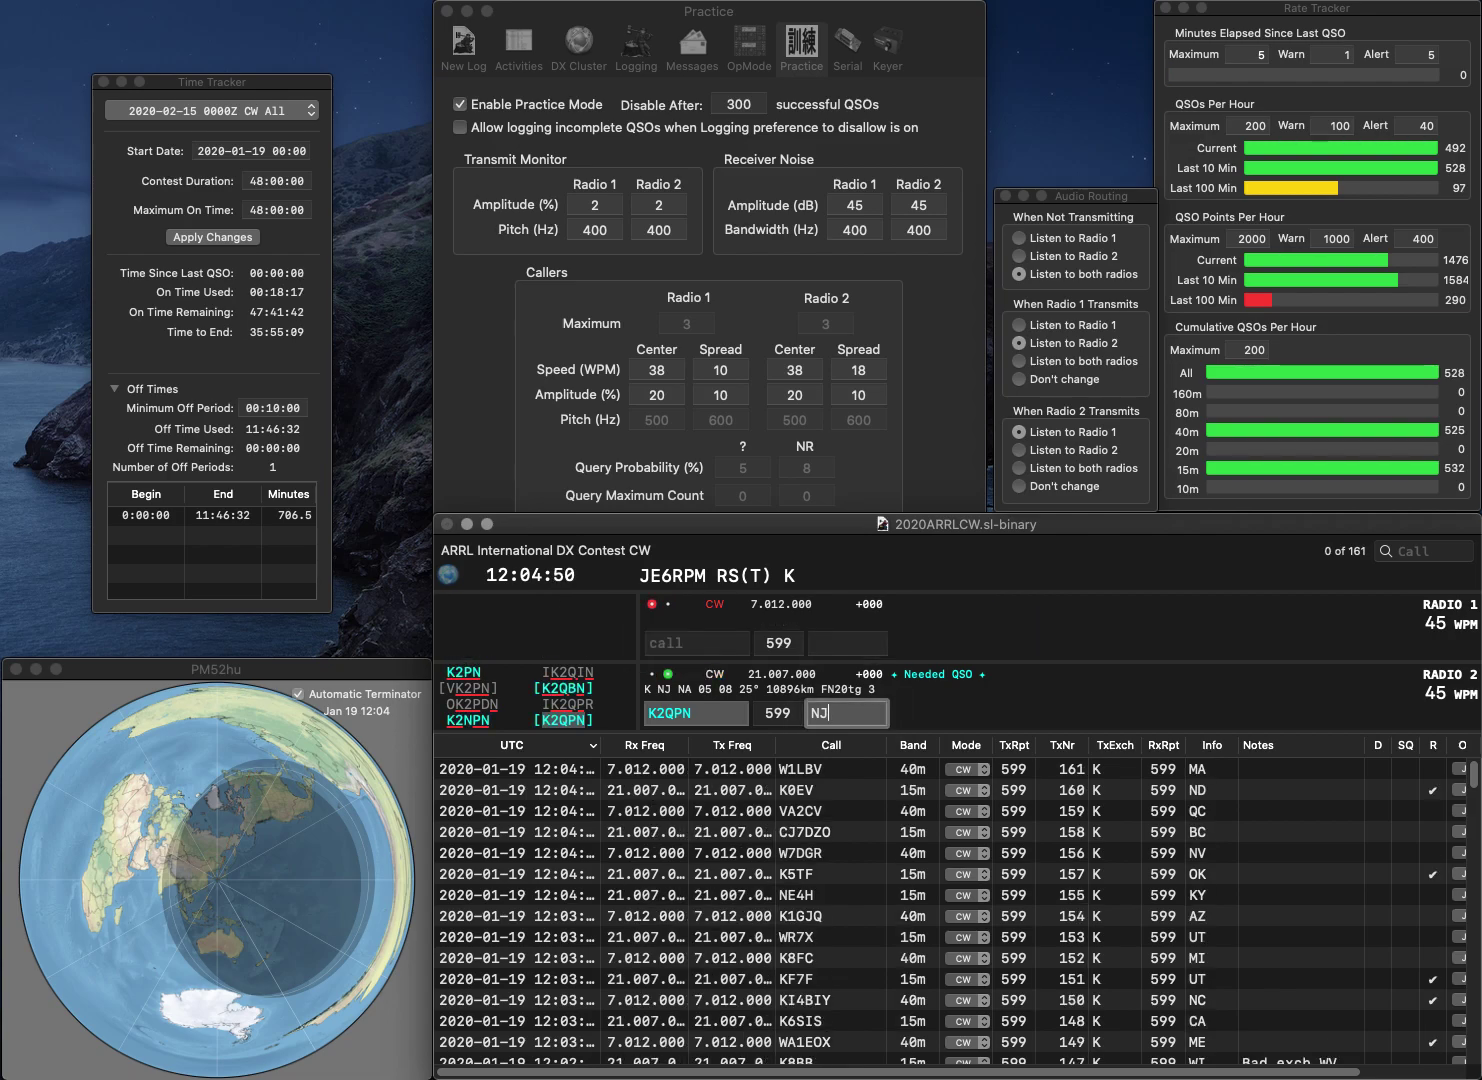
key("Return")
type("W6PJ")
key("Return")
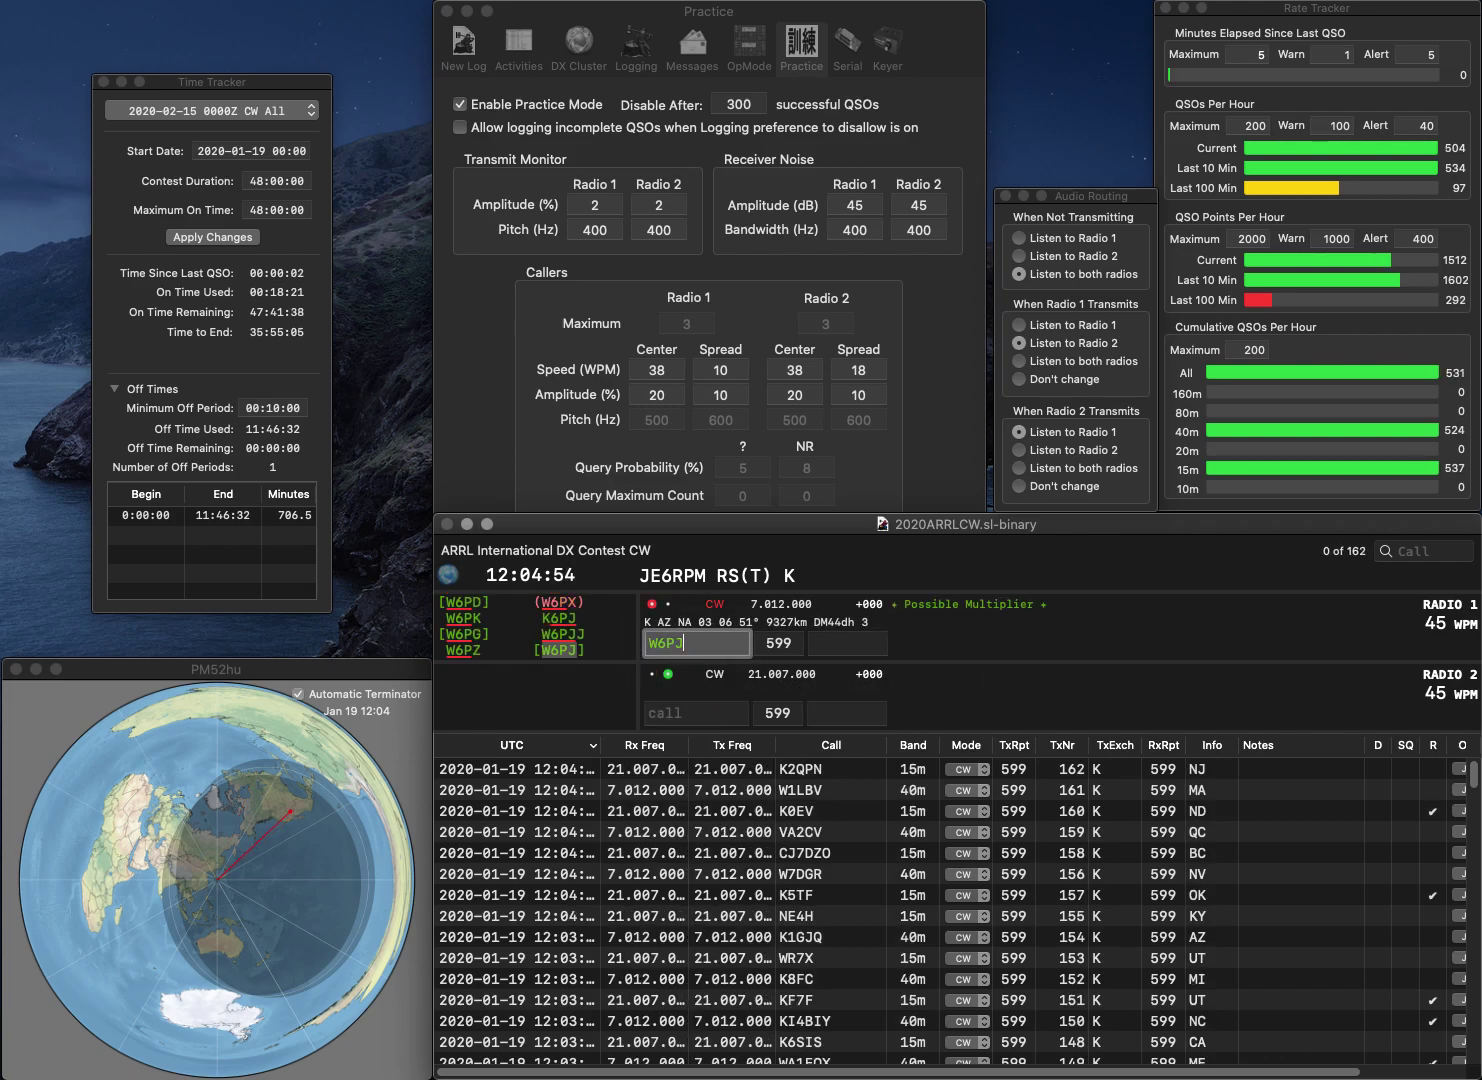
type("W1XMM")
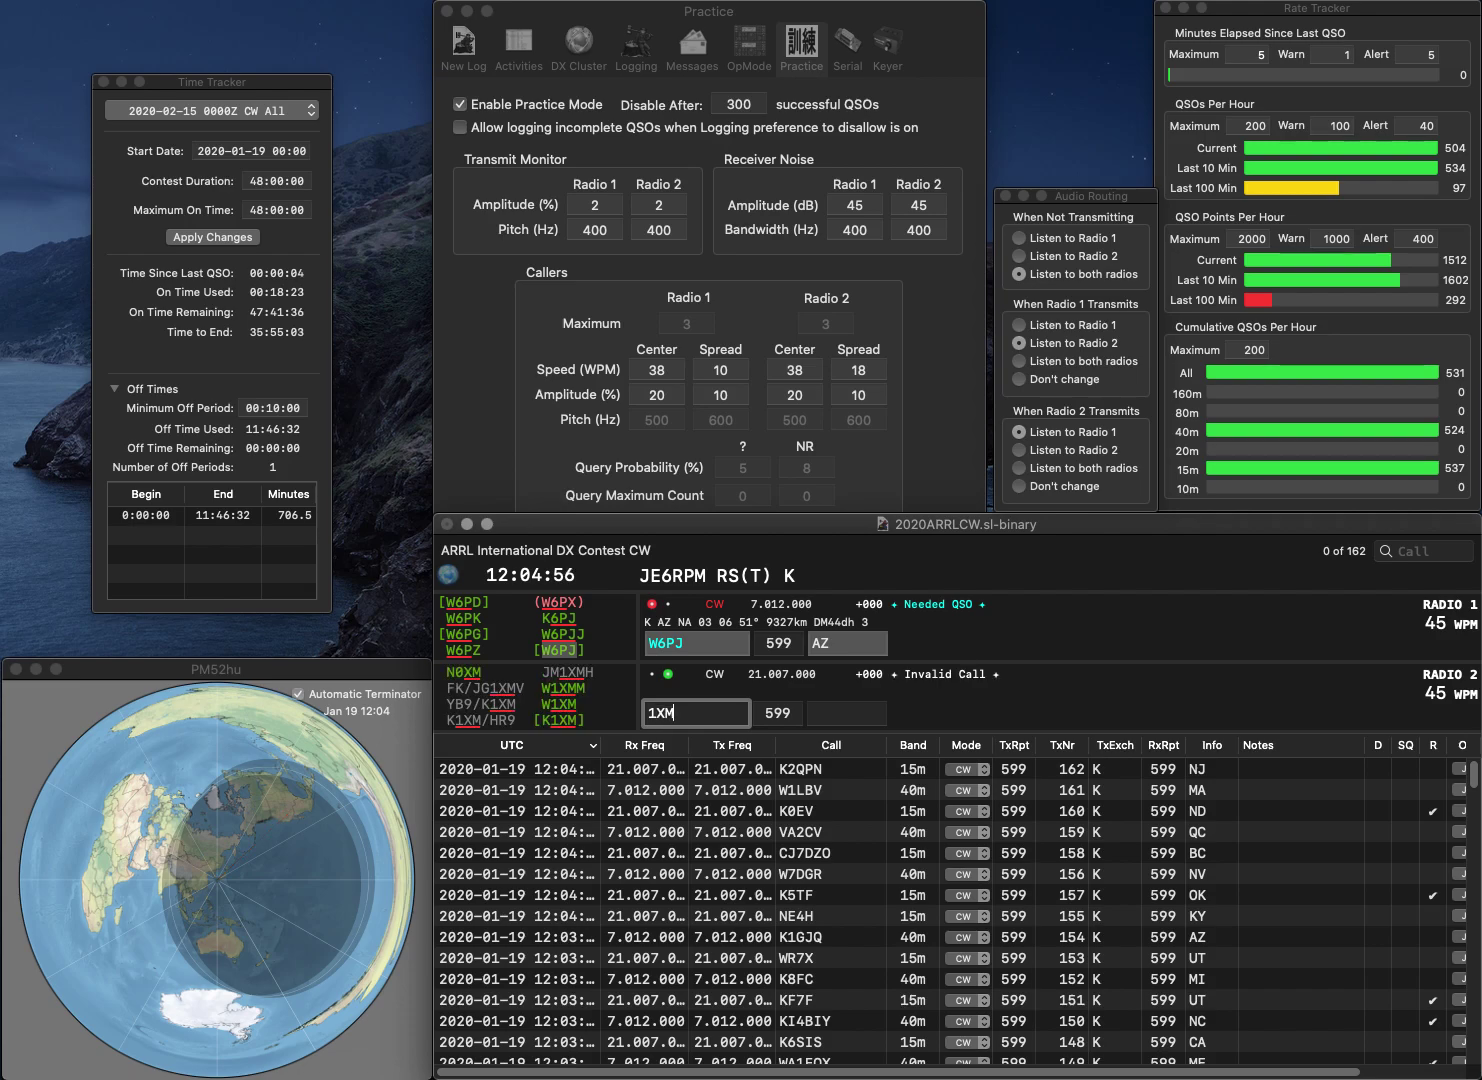
key("Return")
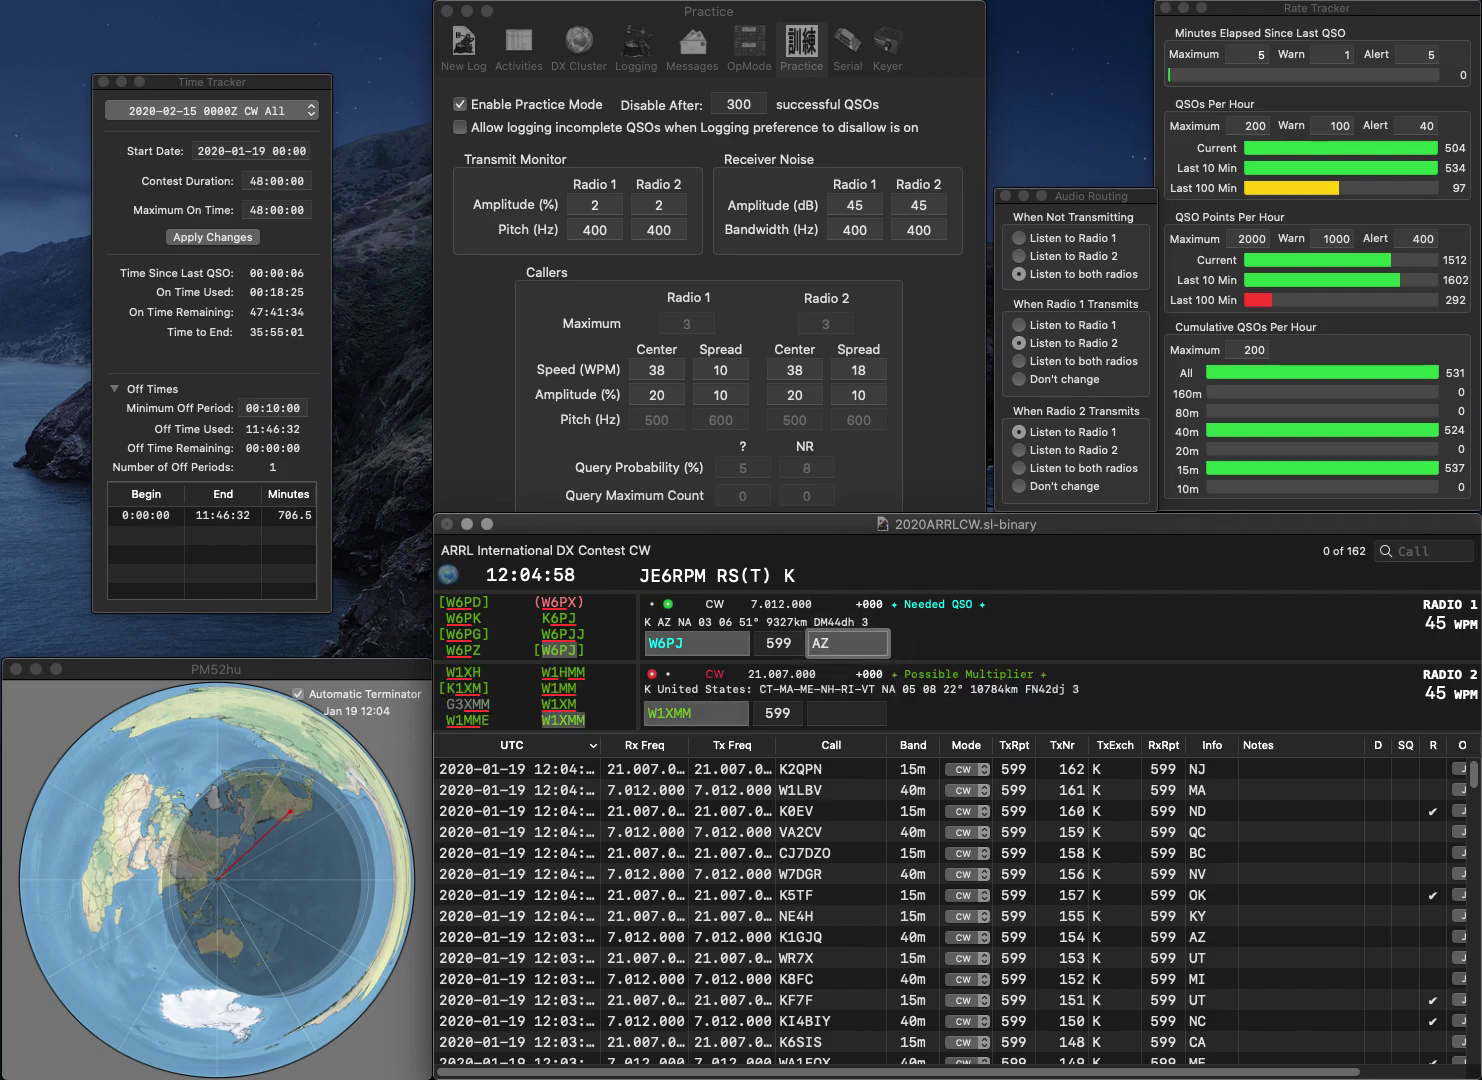
key("Return")
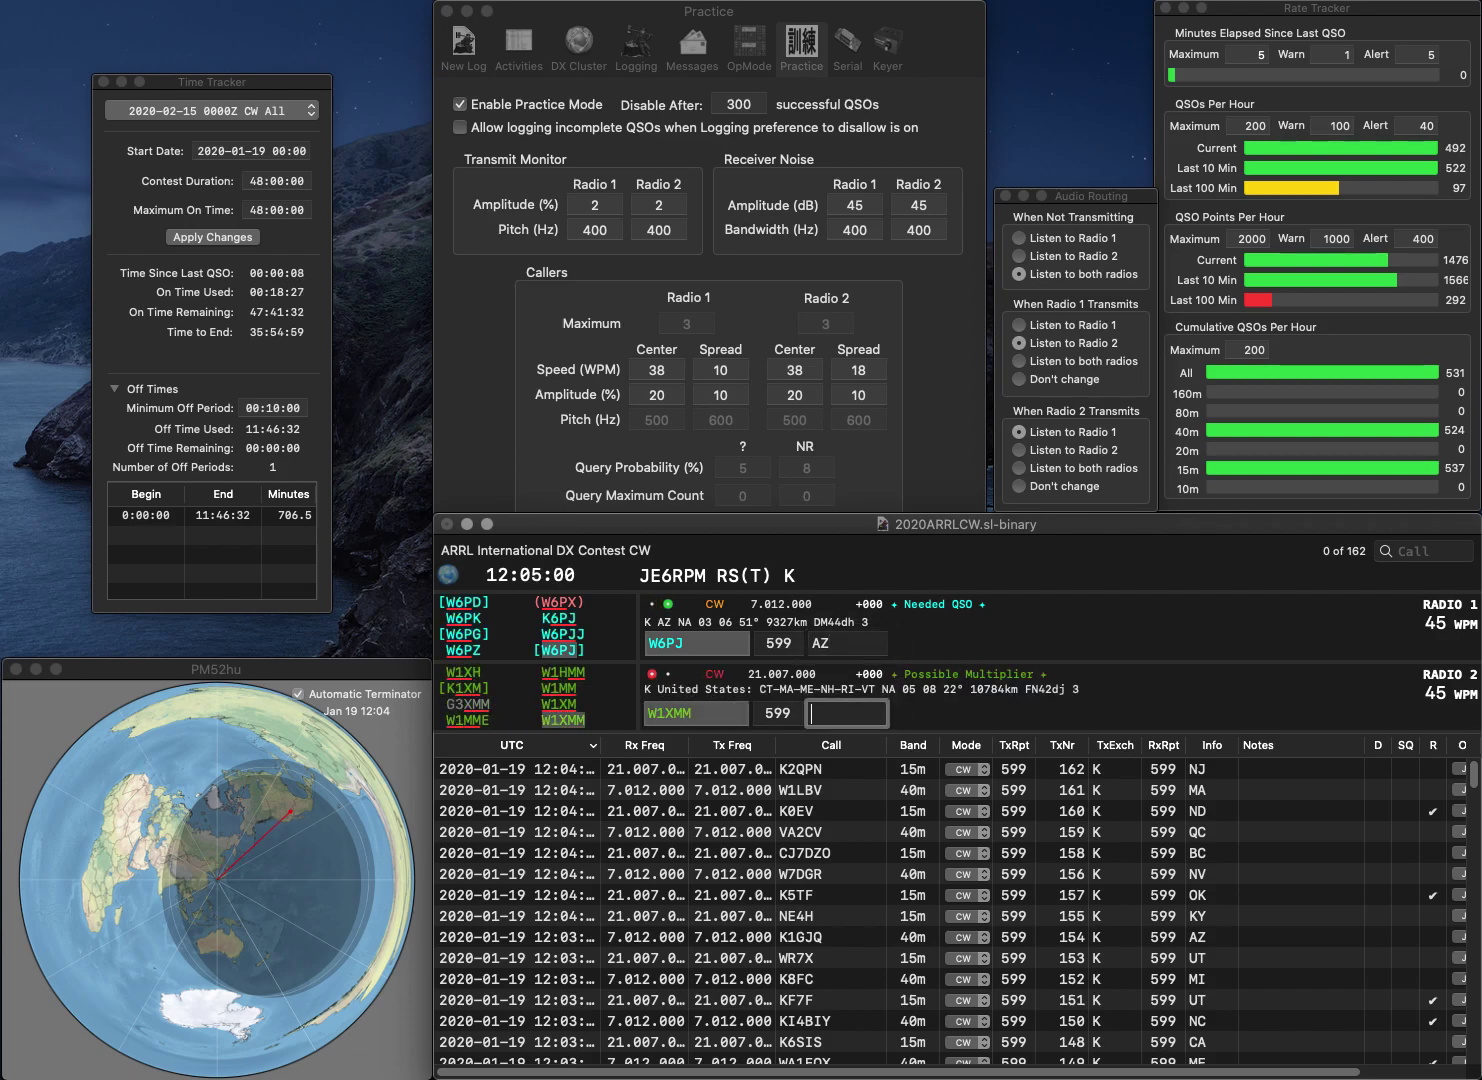
type("CT")
key("Return")
type("K3CWF")
key("Return")
type("N5VR")
key("Return")
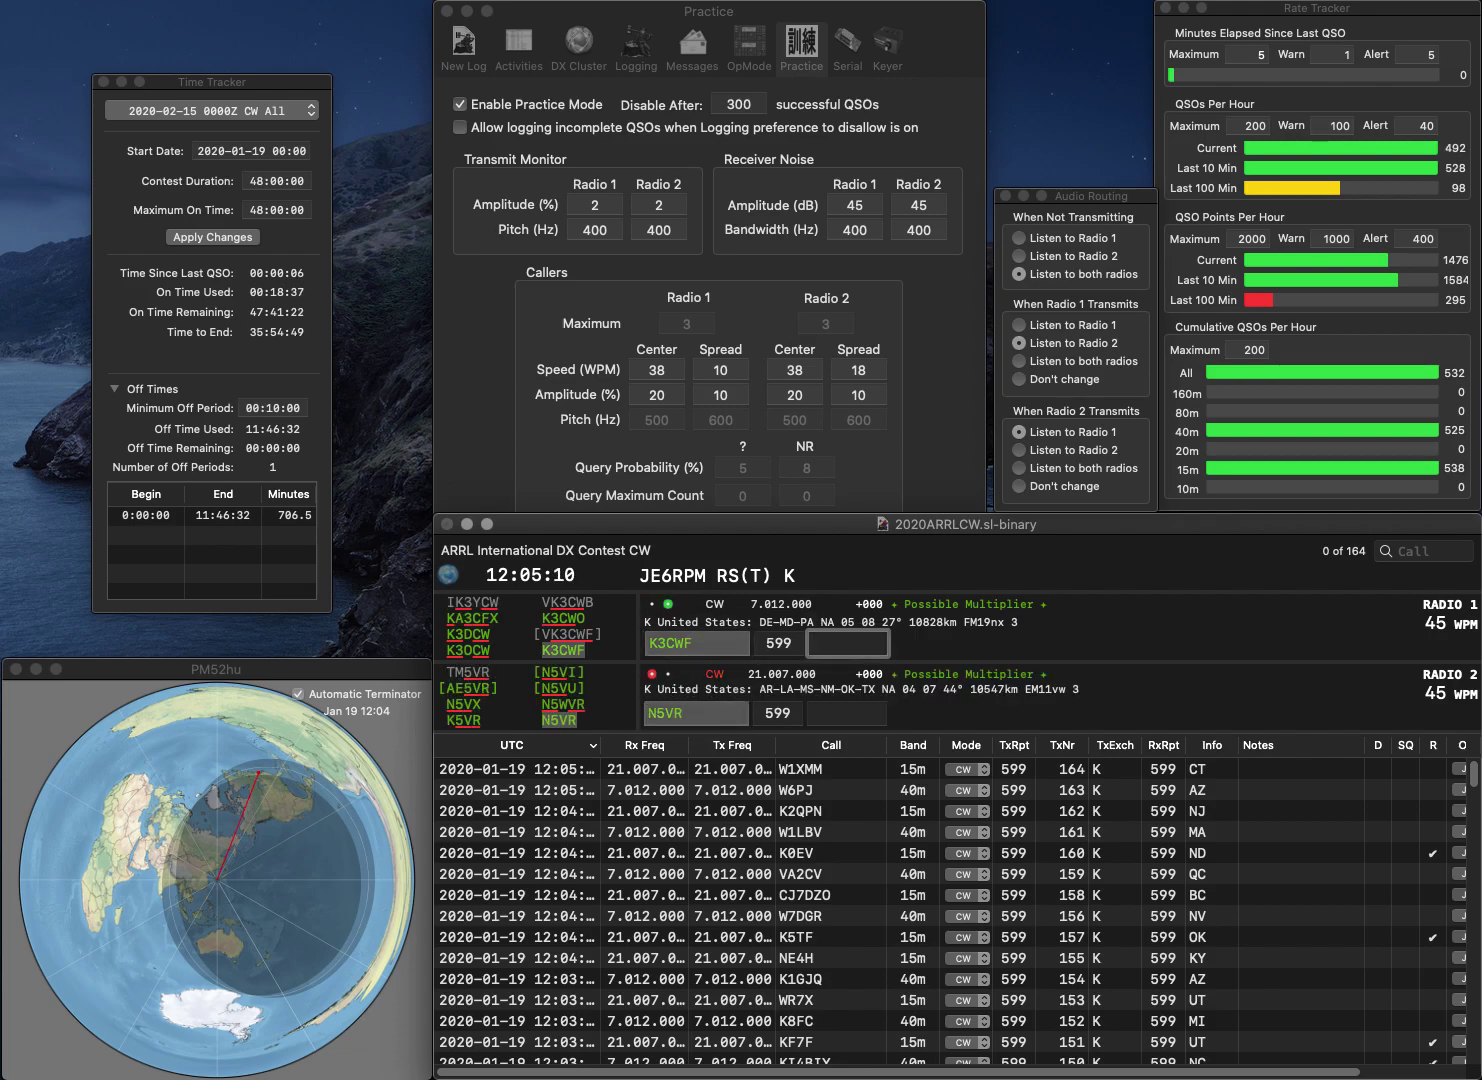
key("Return")
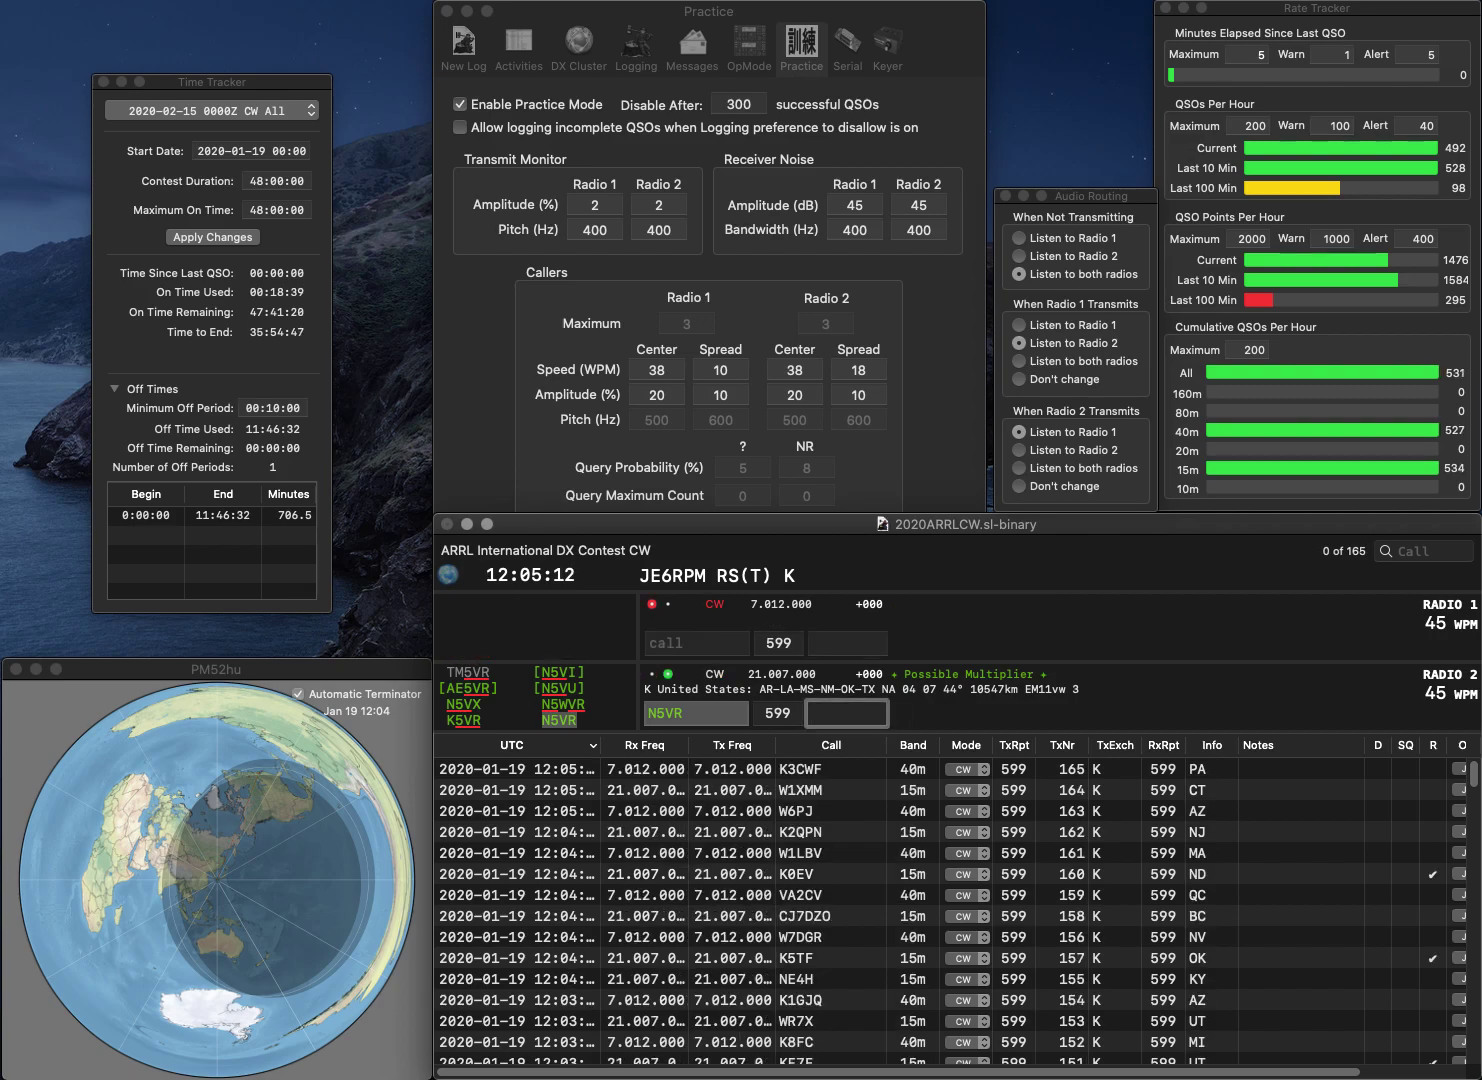
type("MS")
key("Return")
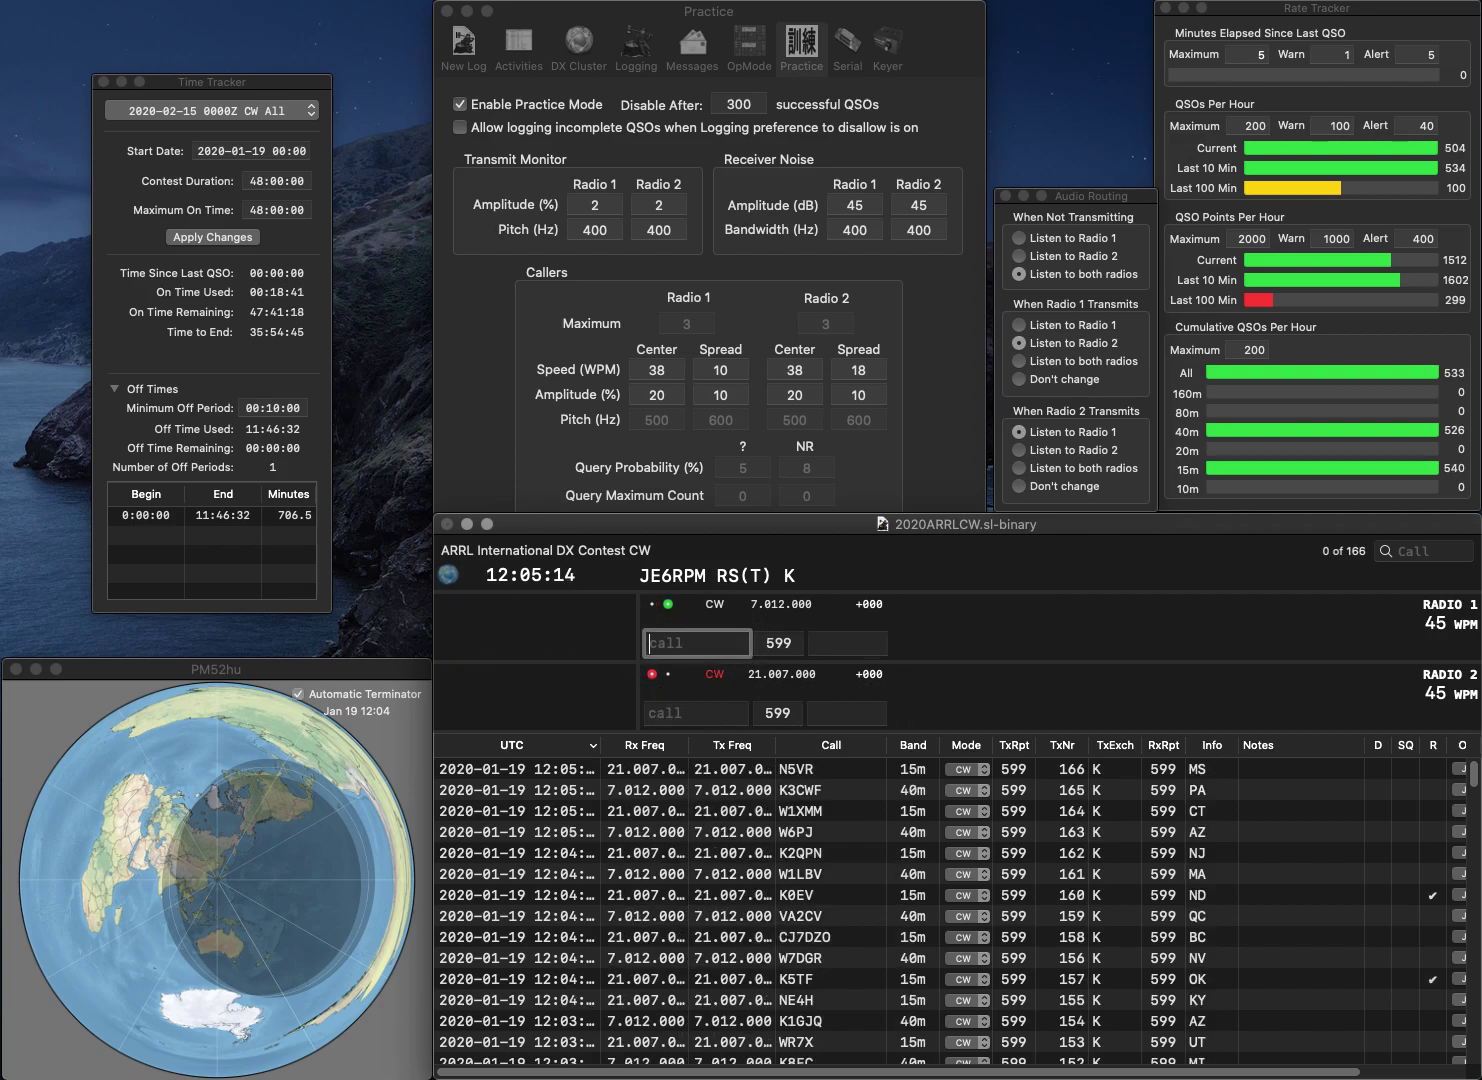
type("N2TSQ")
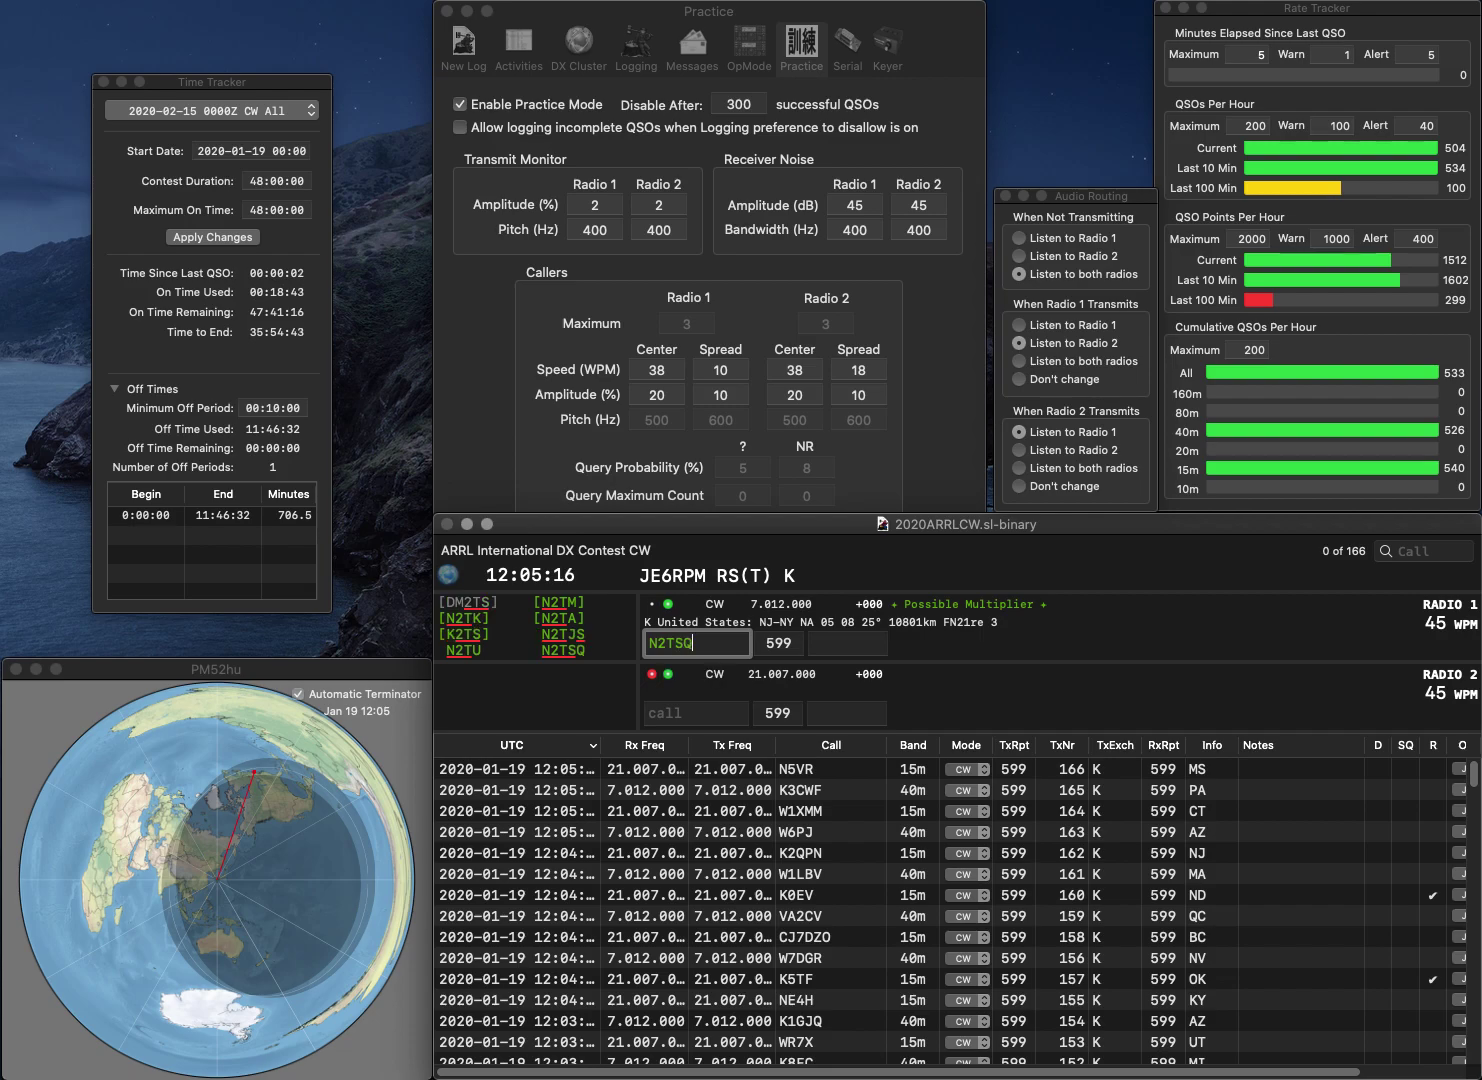
key("Return")
type("W4OEP")
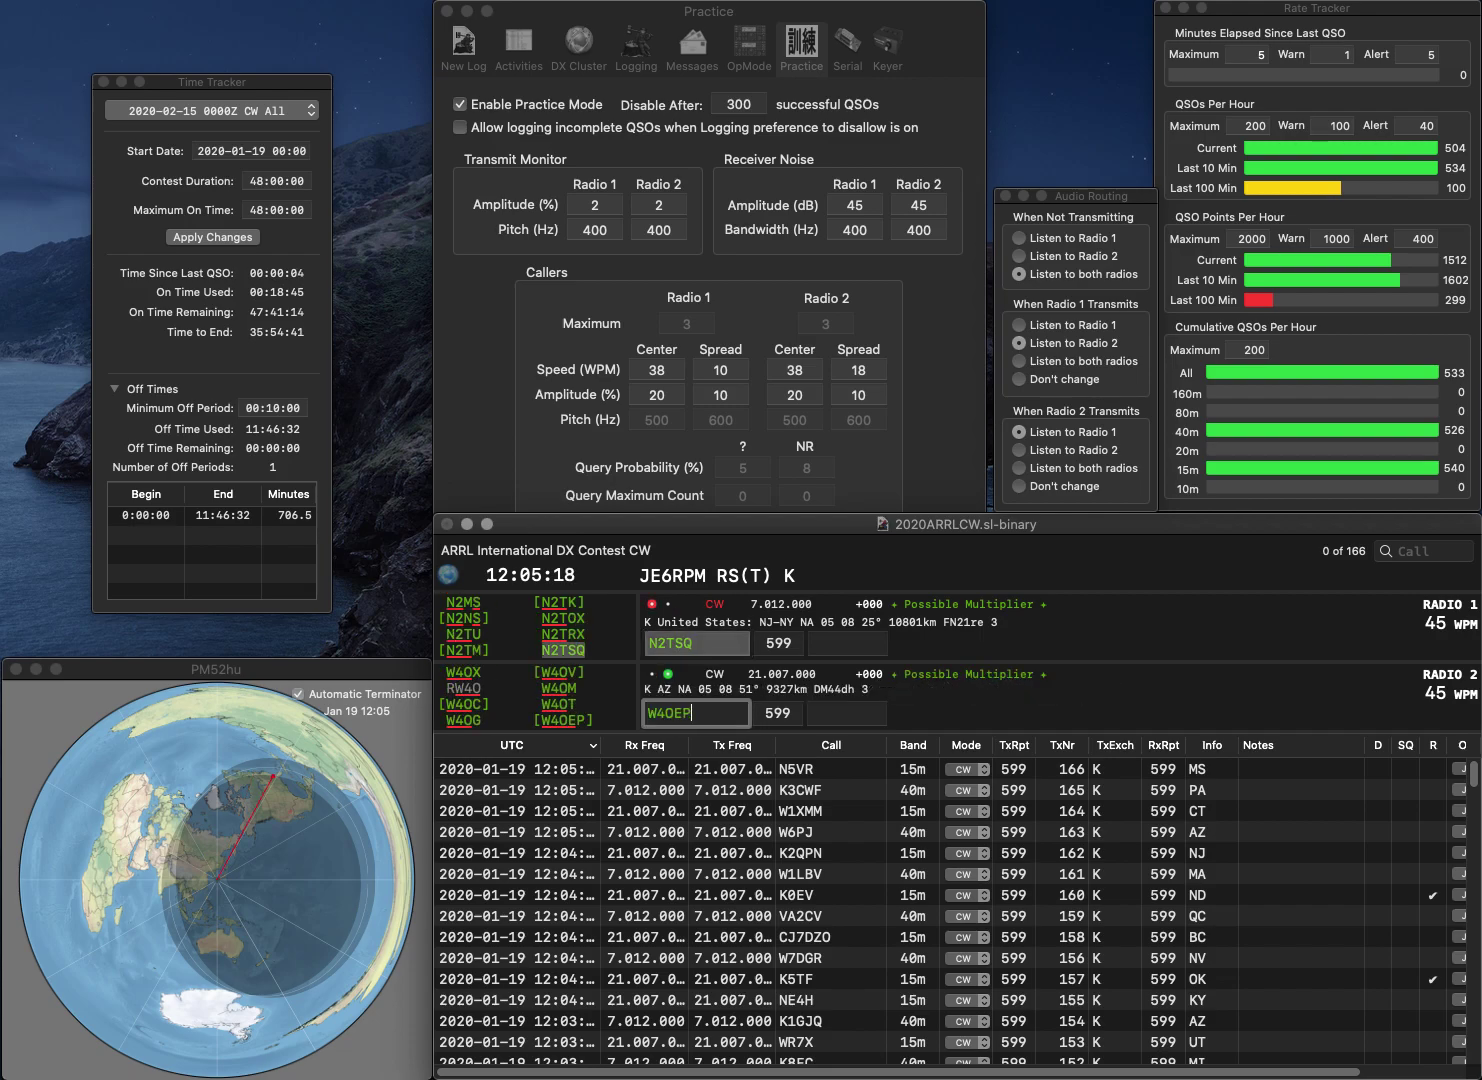
key("Return")
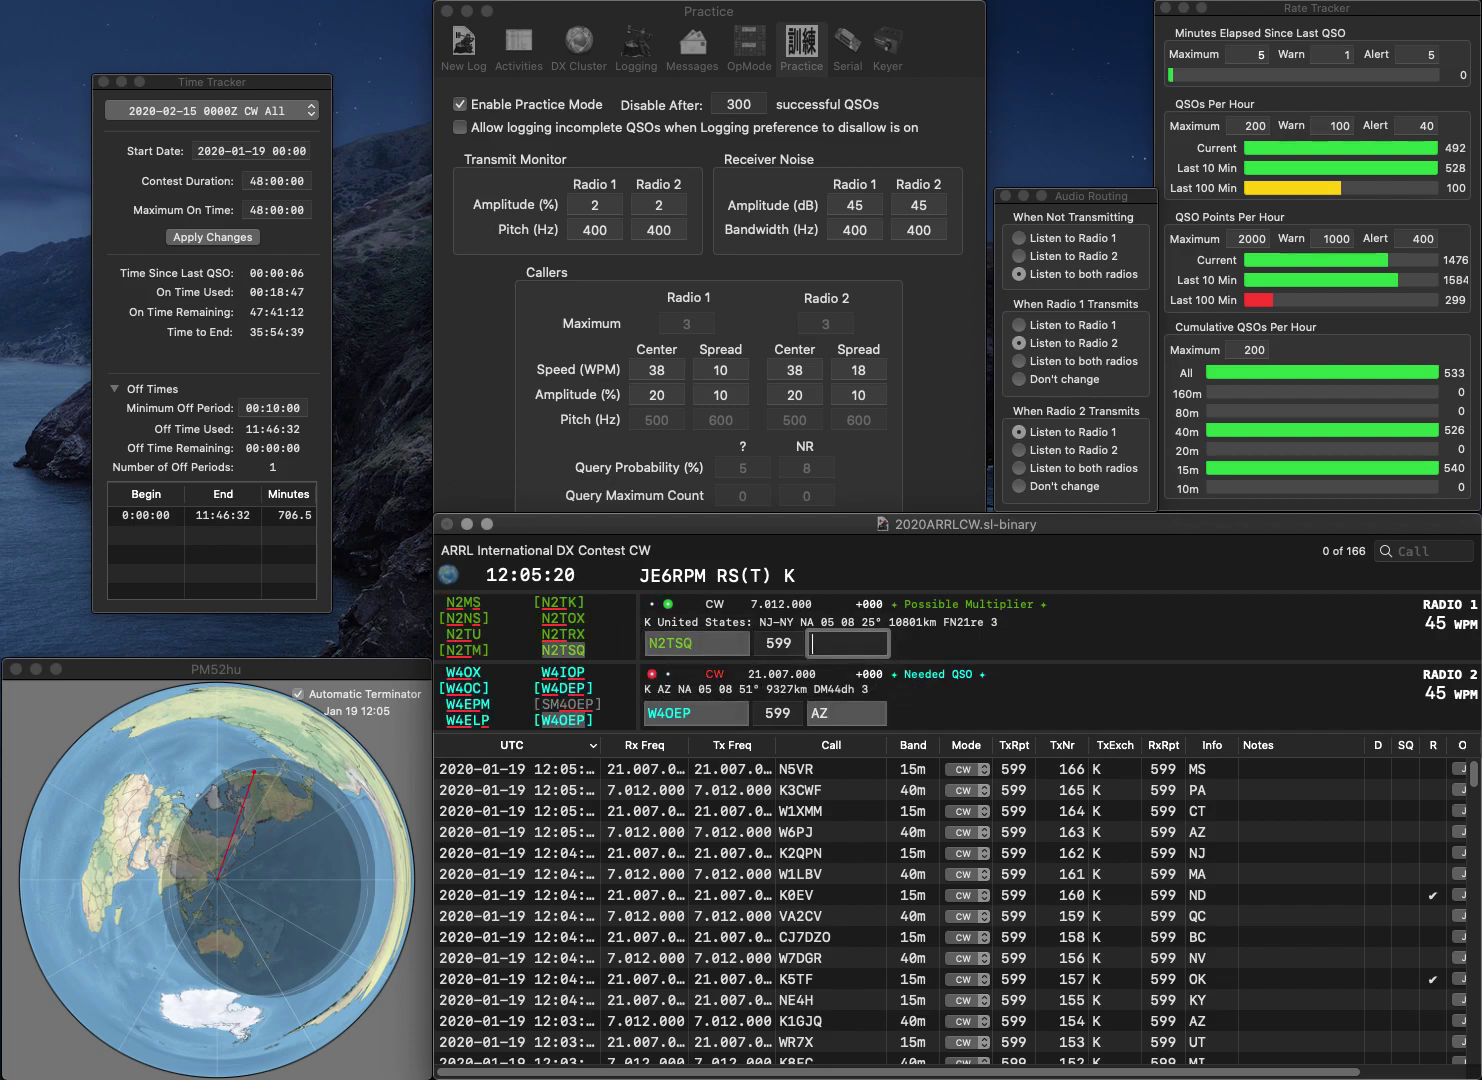
key("Return")
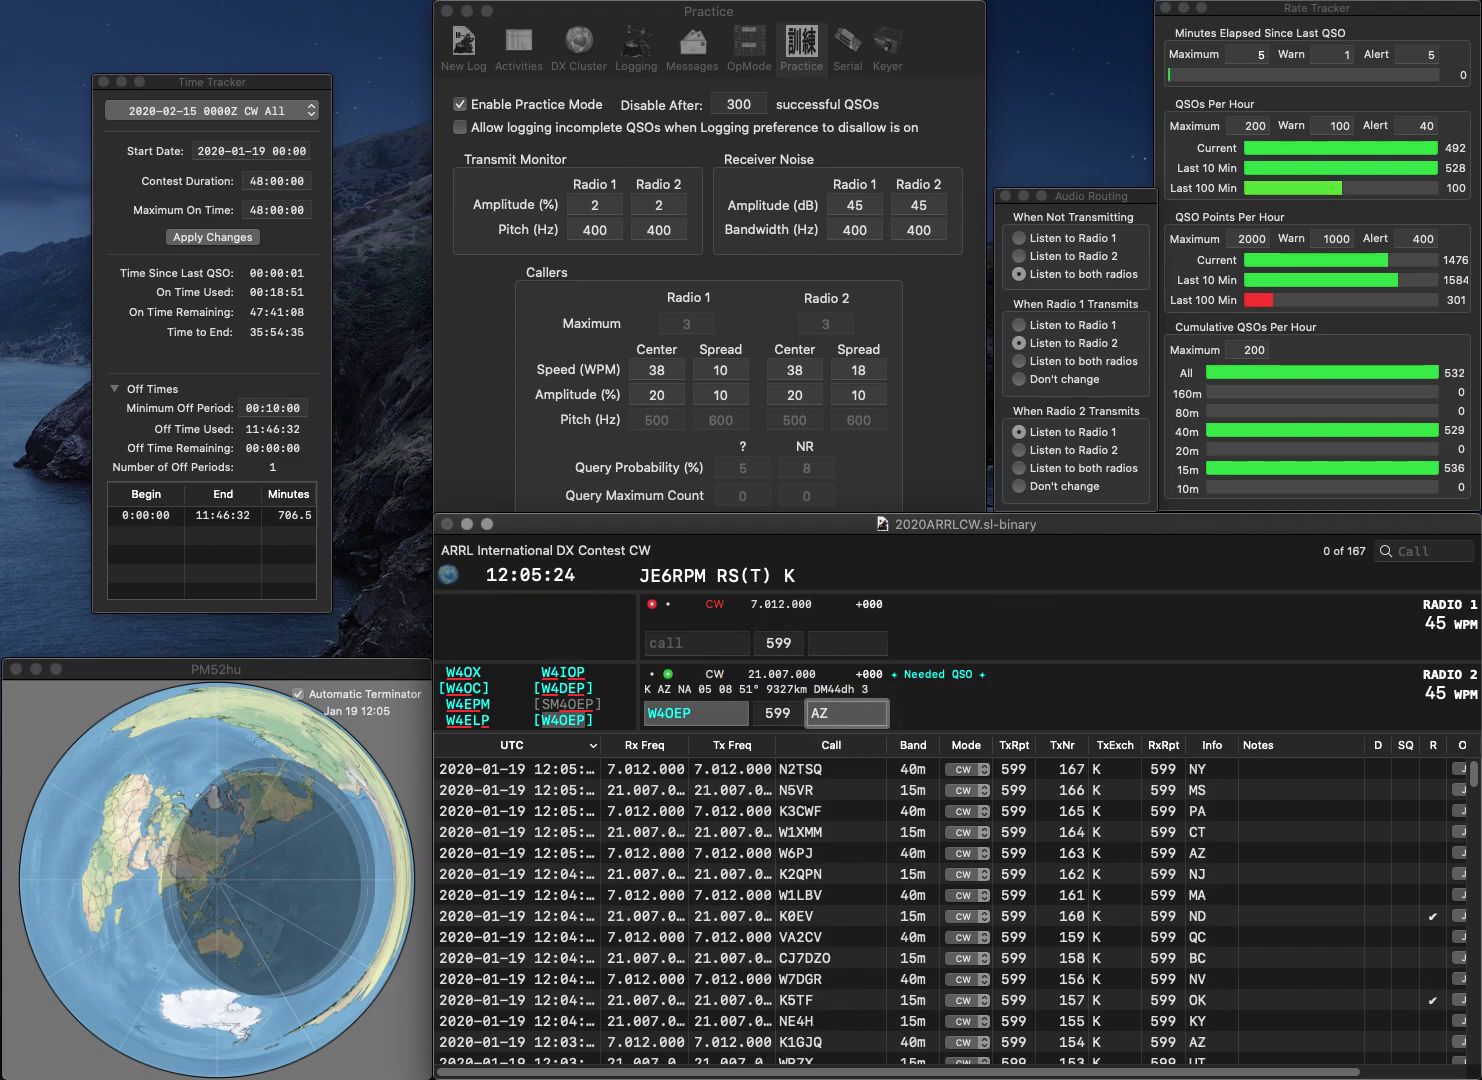
key("Return")
- Answer callers as WR7O on Radio 1 and WB4PPZ on Radio 2
type("WR")
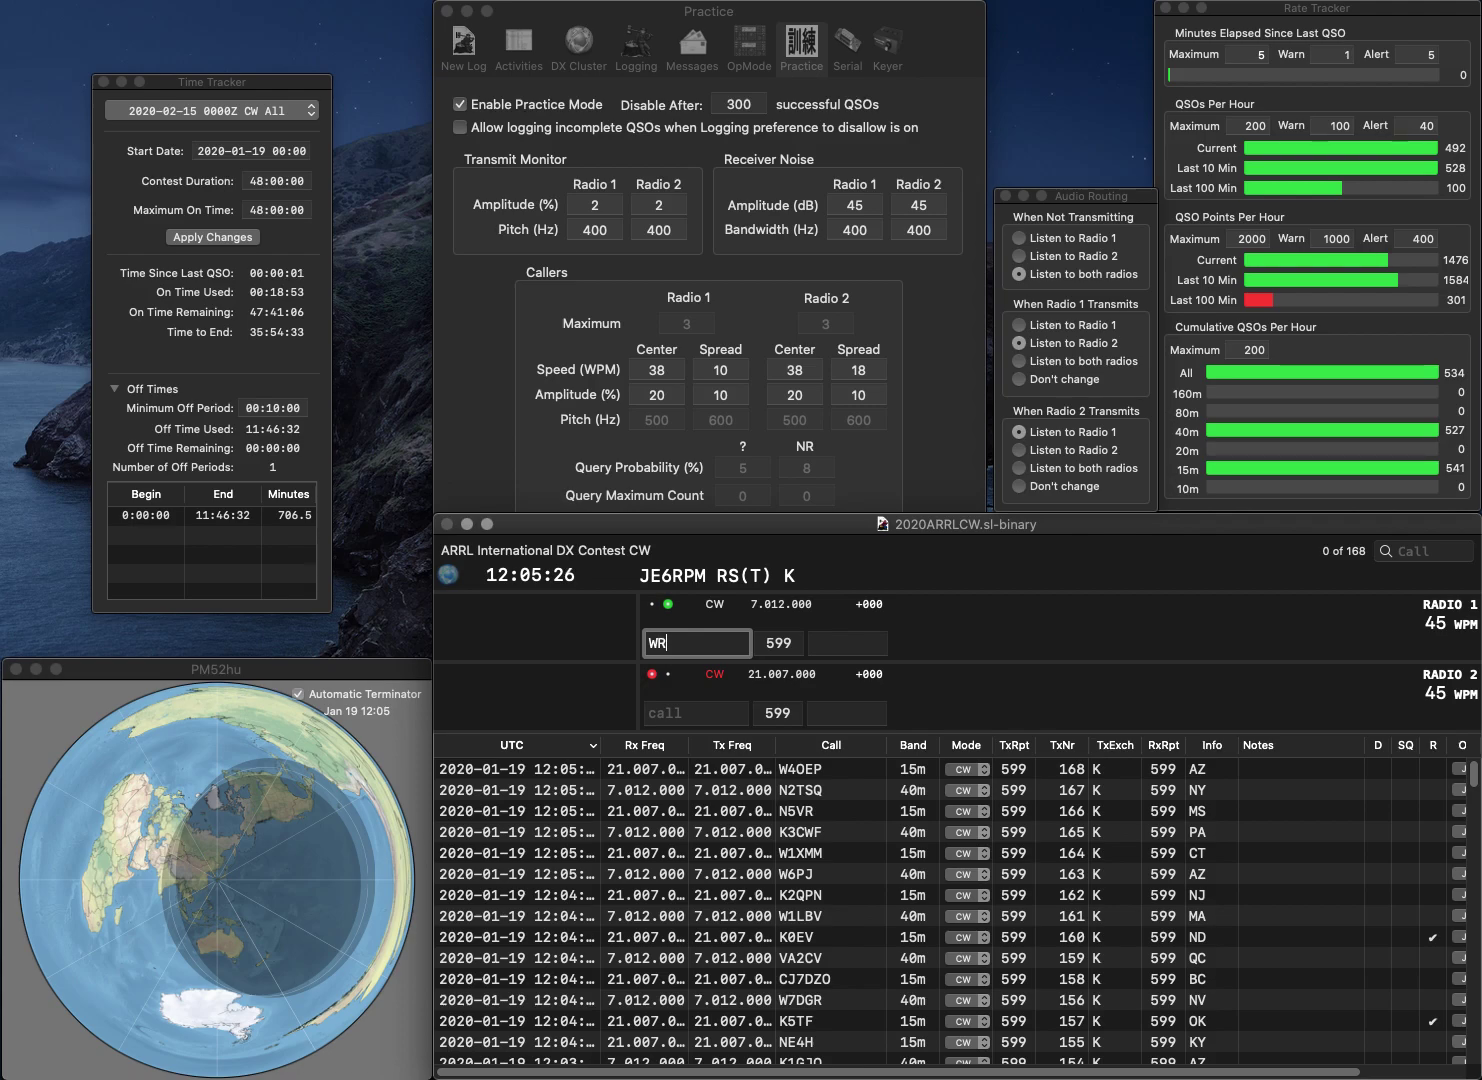
type("7O")
key("Return")
type("WB4PP")
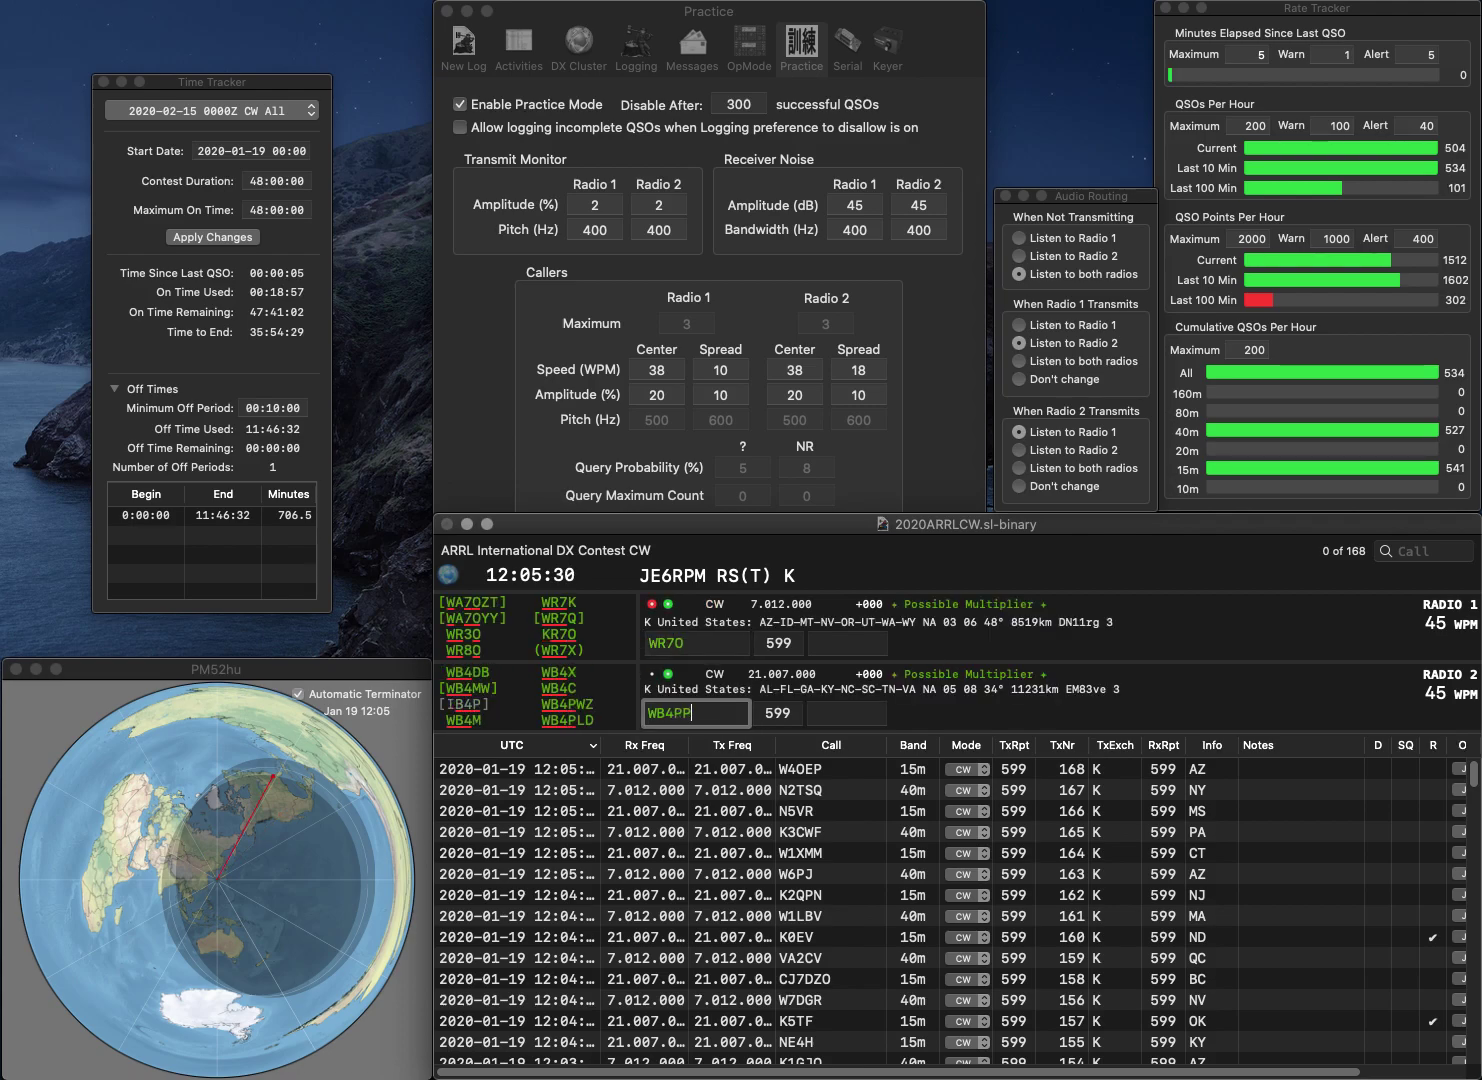
type("Z")
key("Return")
key("BackSpace")
type("8")
key("Return")
key("Left")
key("BackSpace")
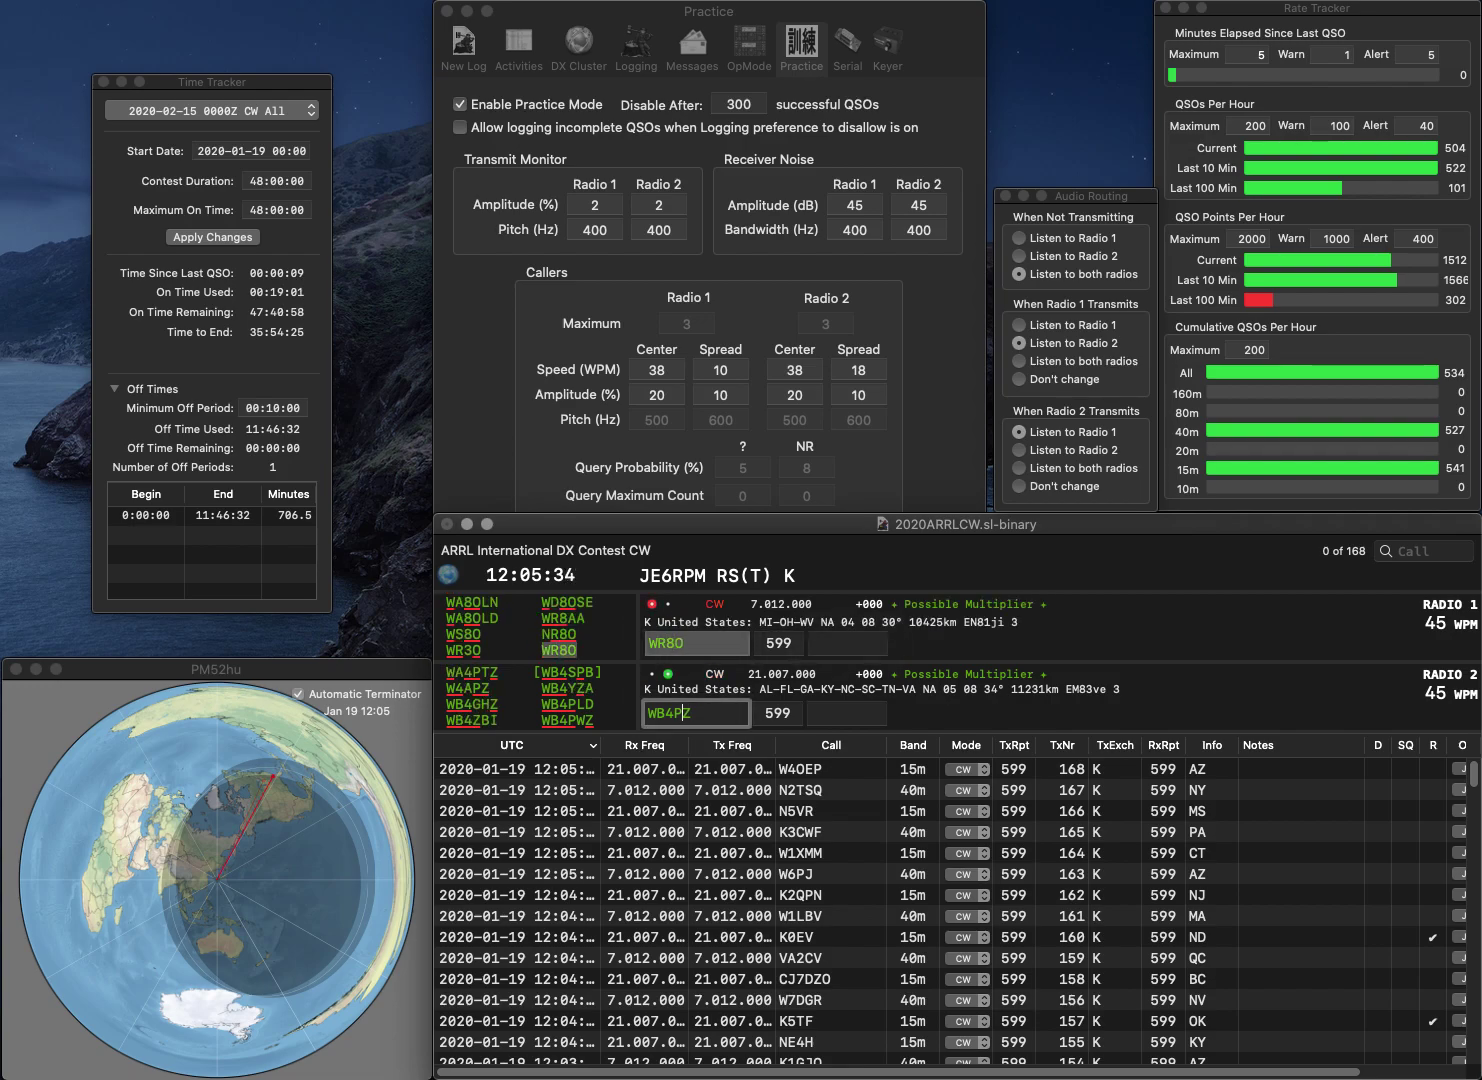
type("W")
key("Return")
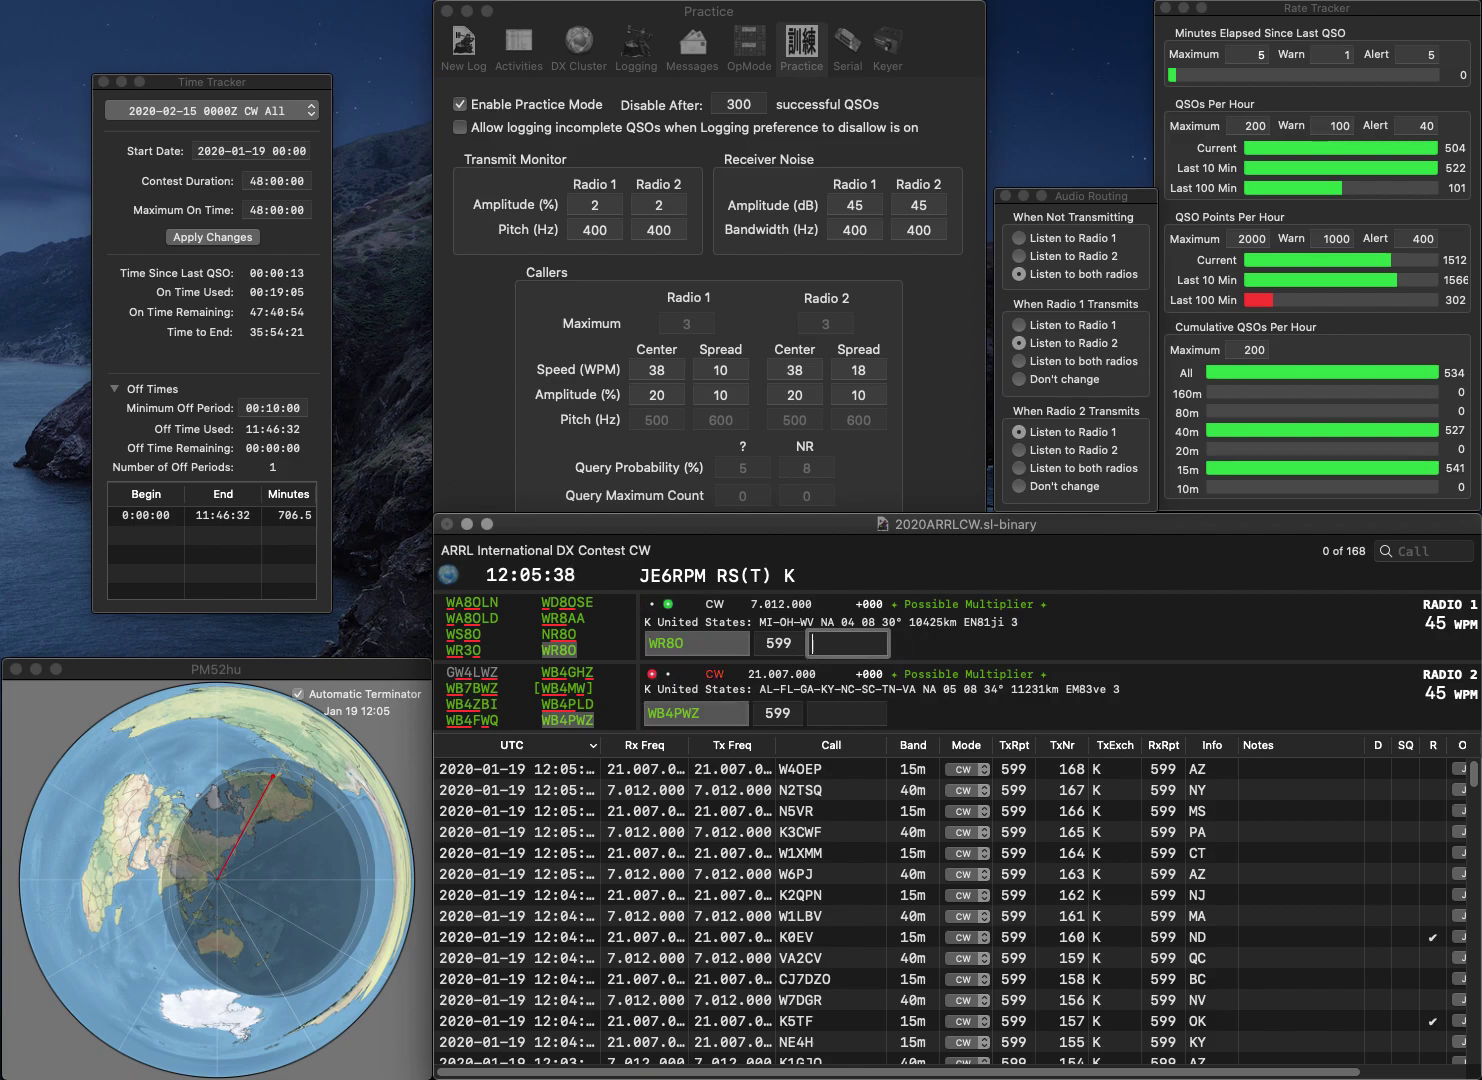
type("OH")
key("Return")
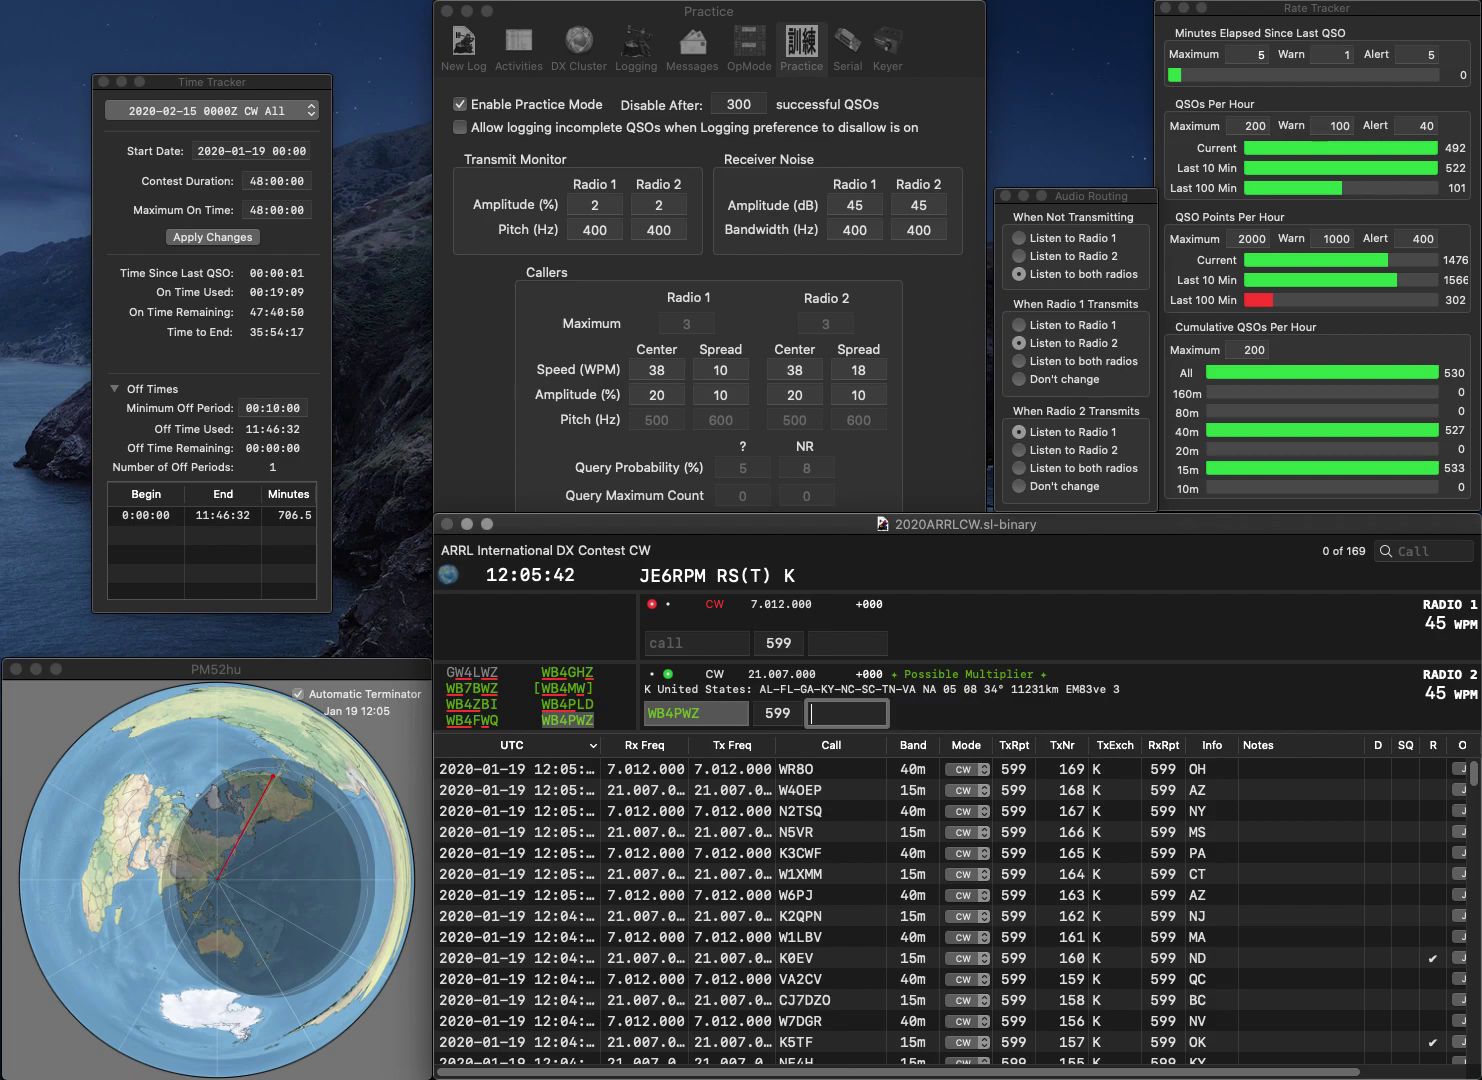
type("TN")
key("Return")
- Answer and log W0EA on Radio 1 and NT0F on Radio 2, both with exchange KS
type("W0EA")
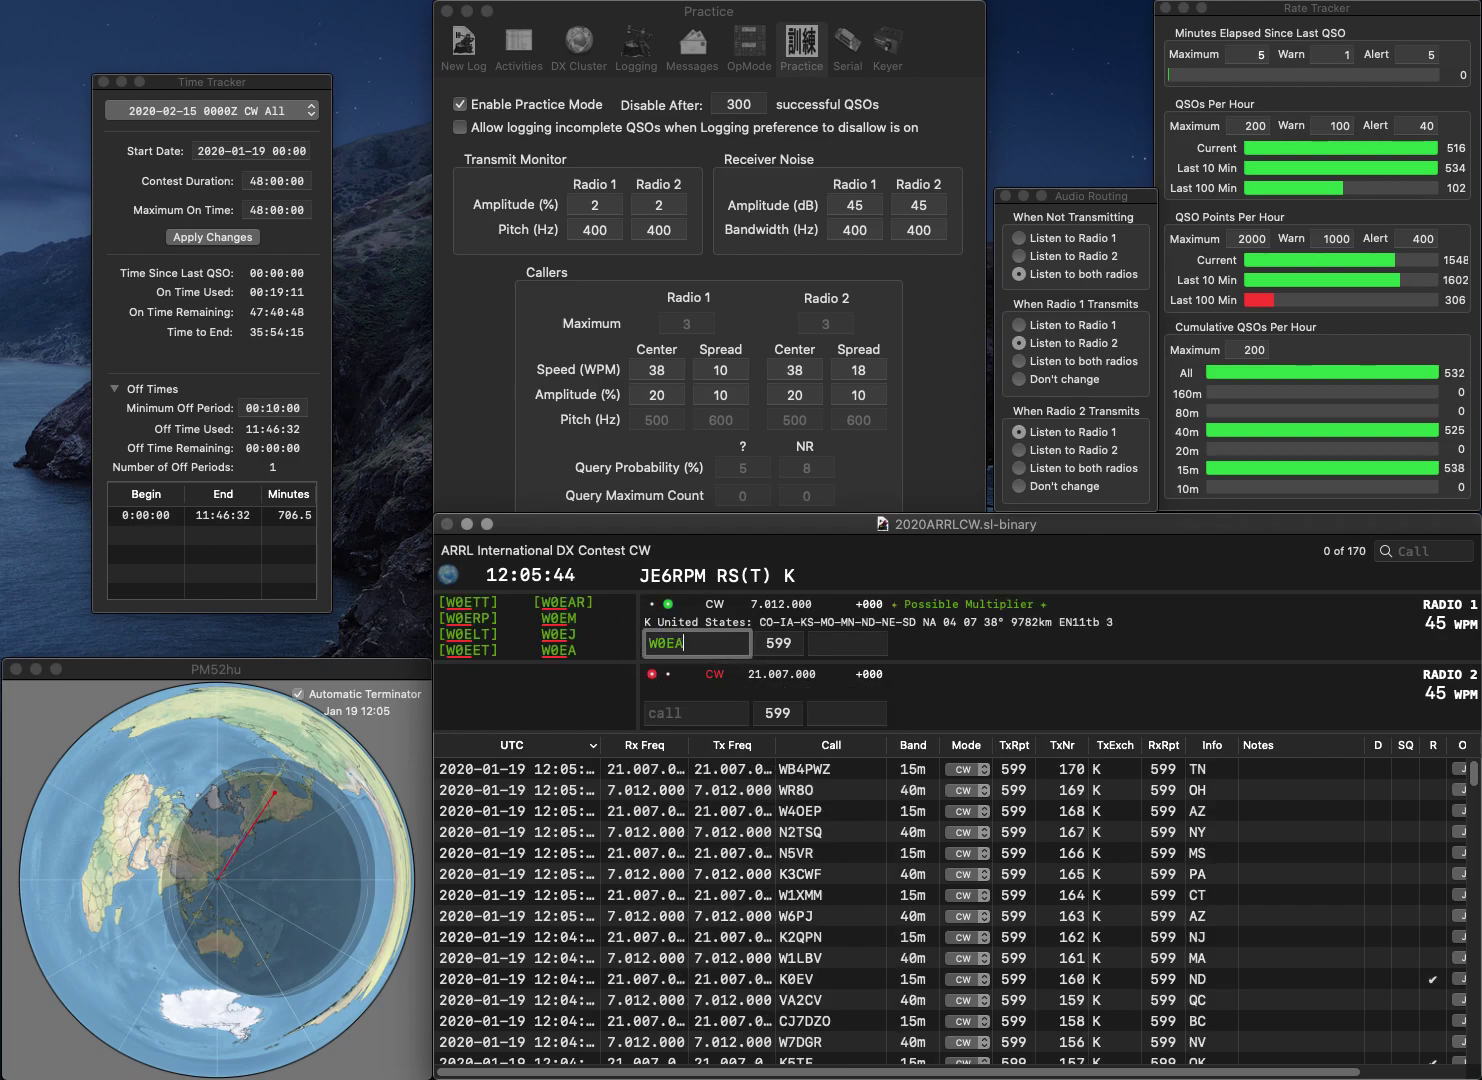
key("Return")
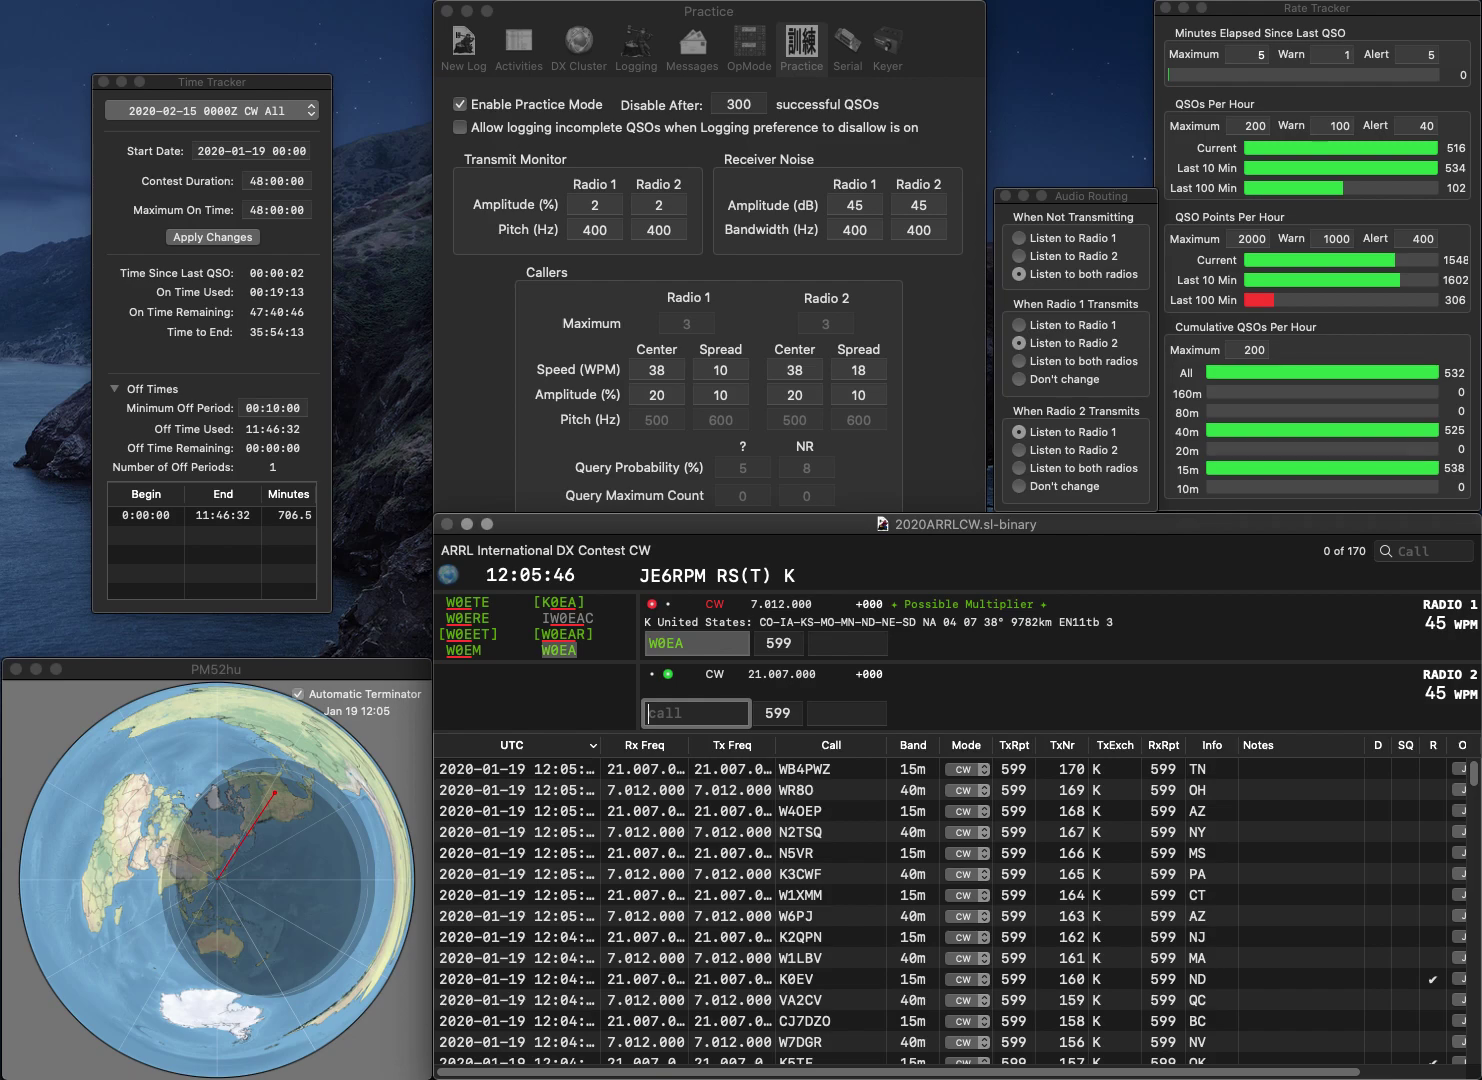
type("NT0F")
key("Return")
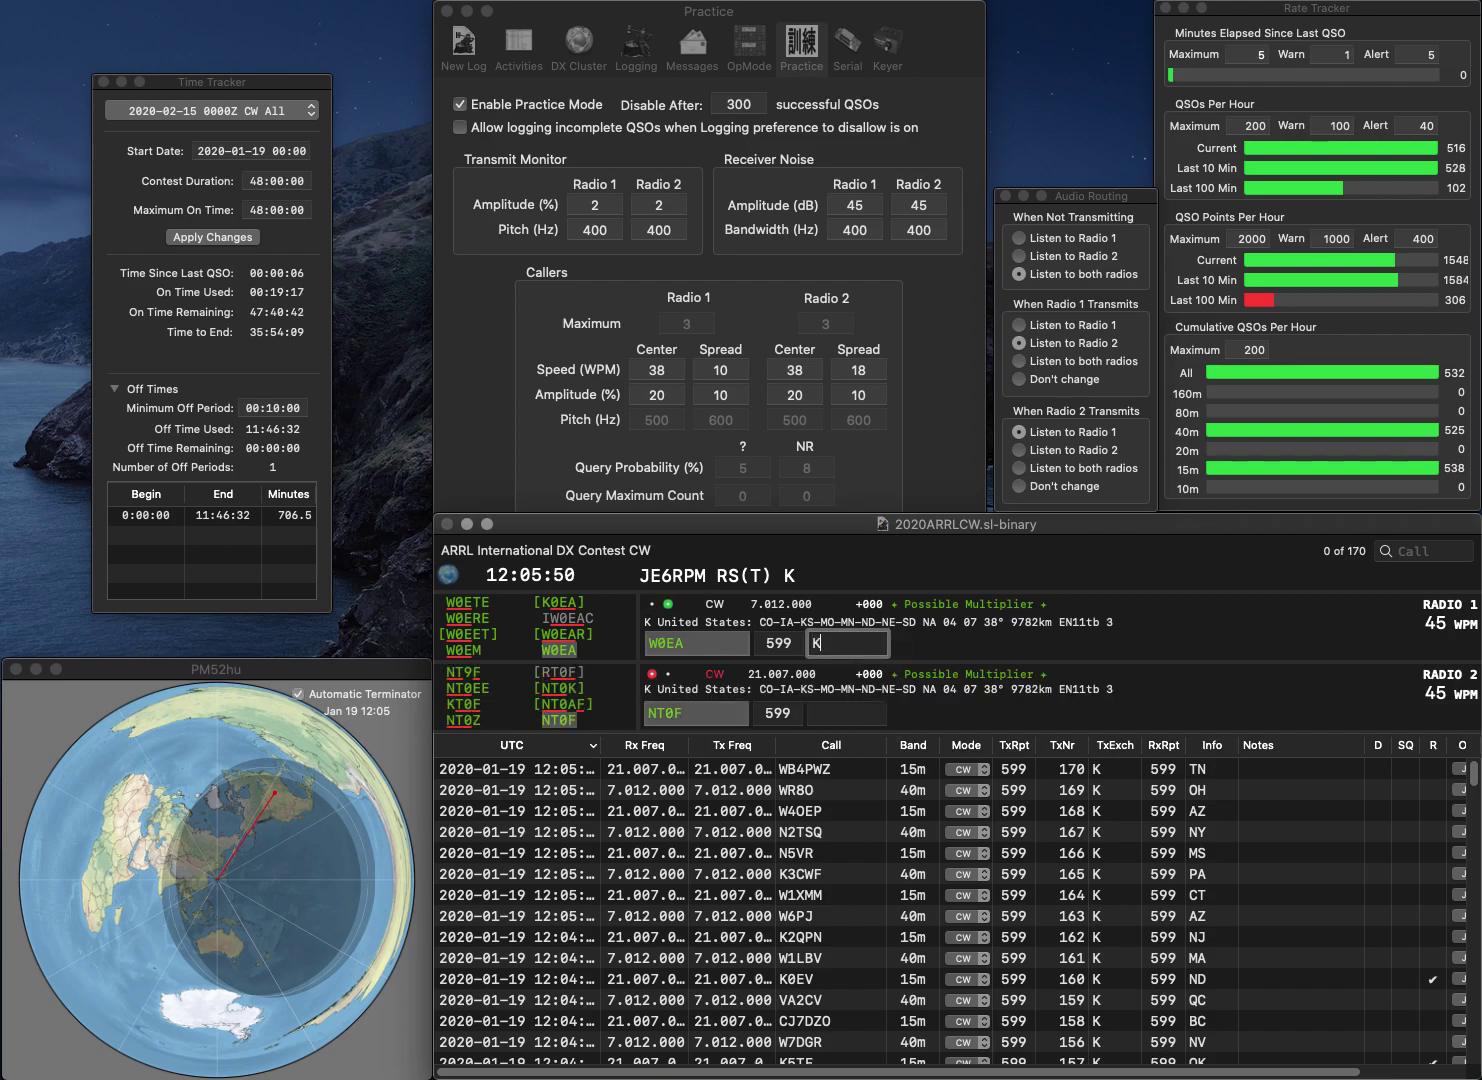
type("KS")
key("Return")
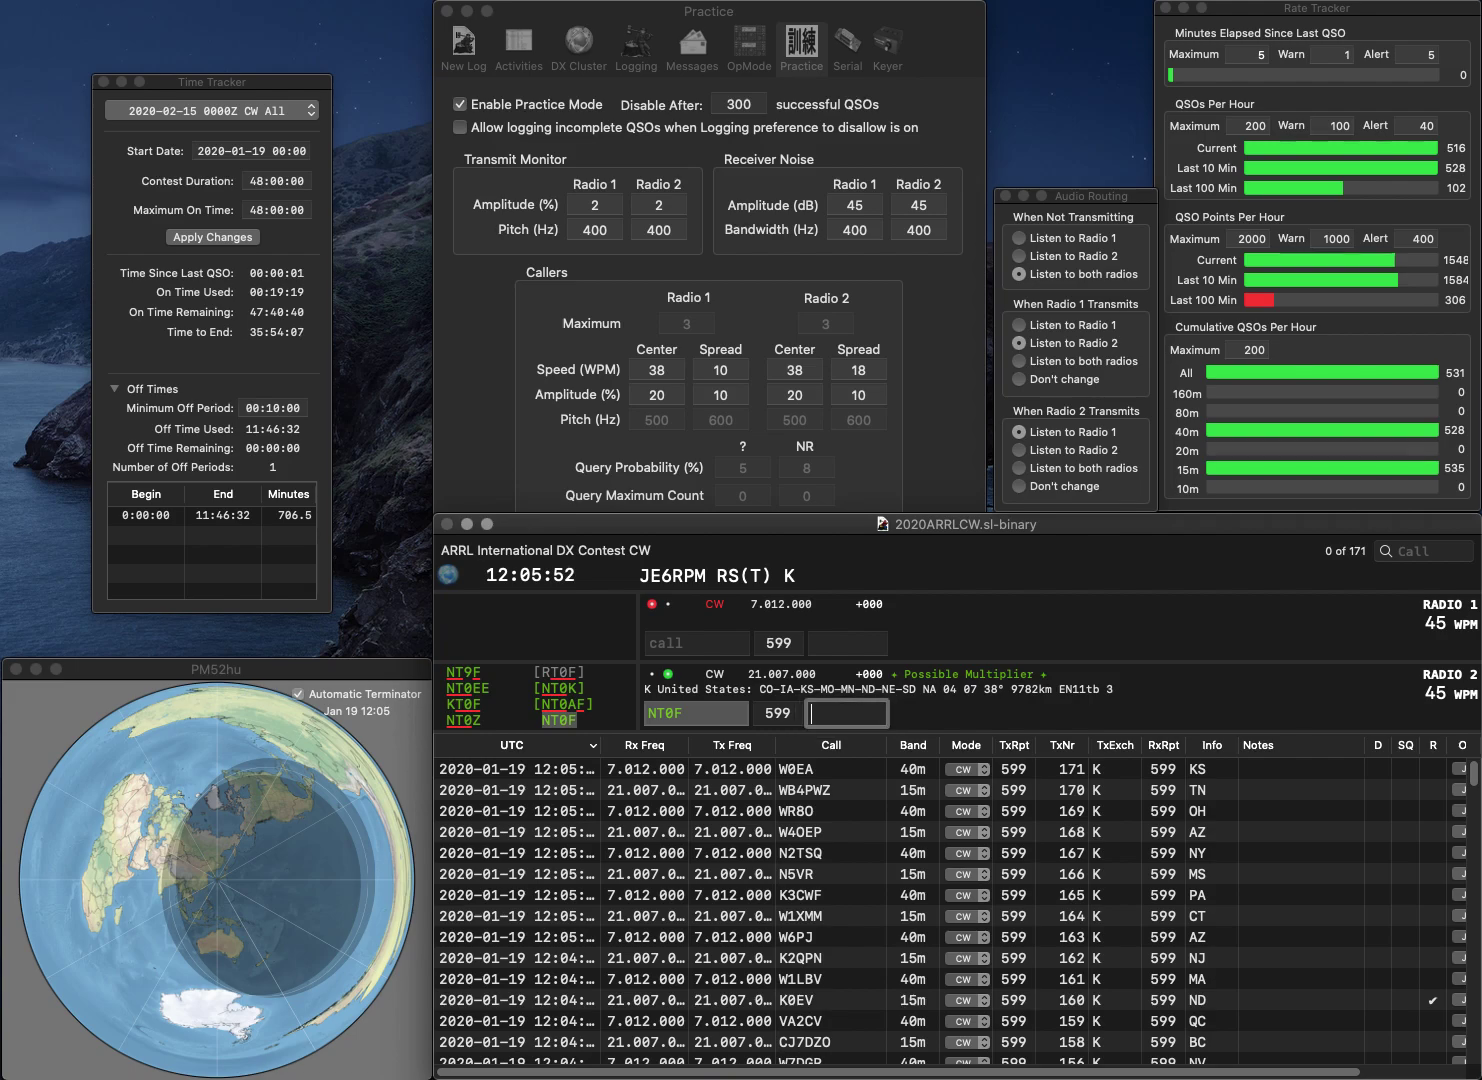
type("KS")
key("Return")
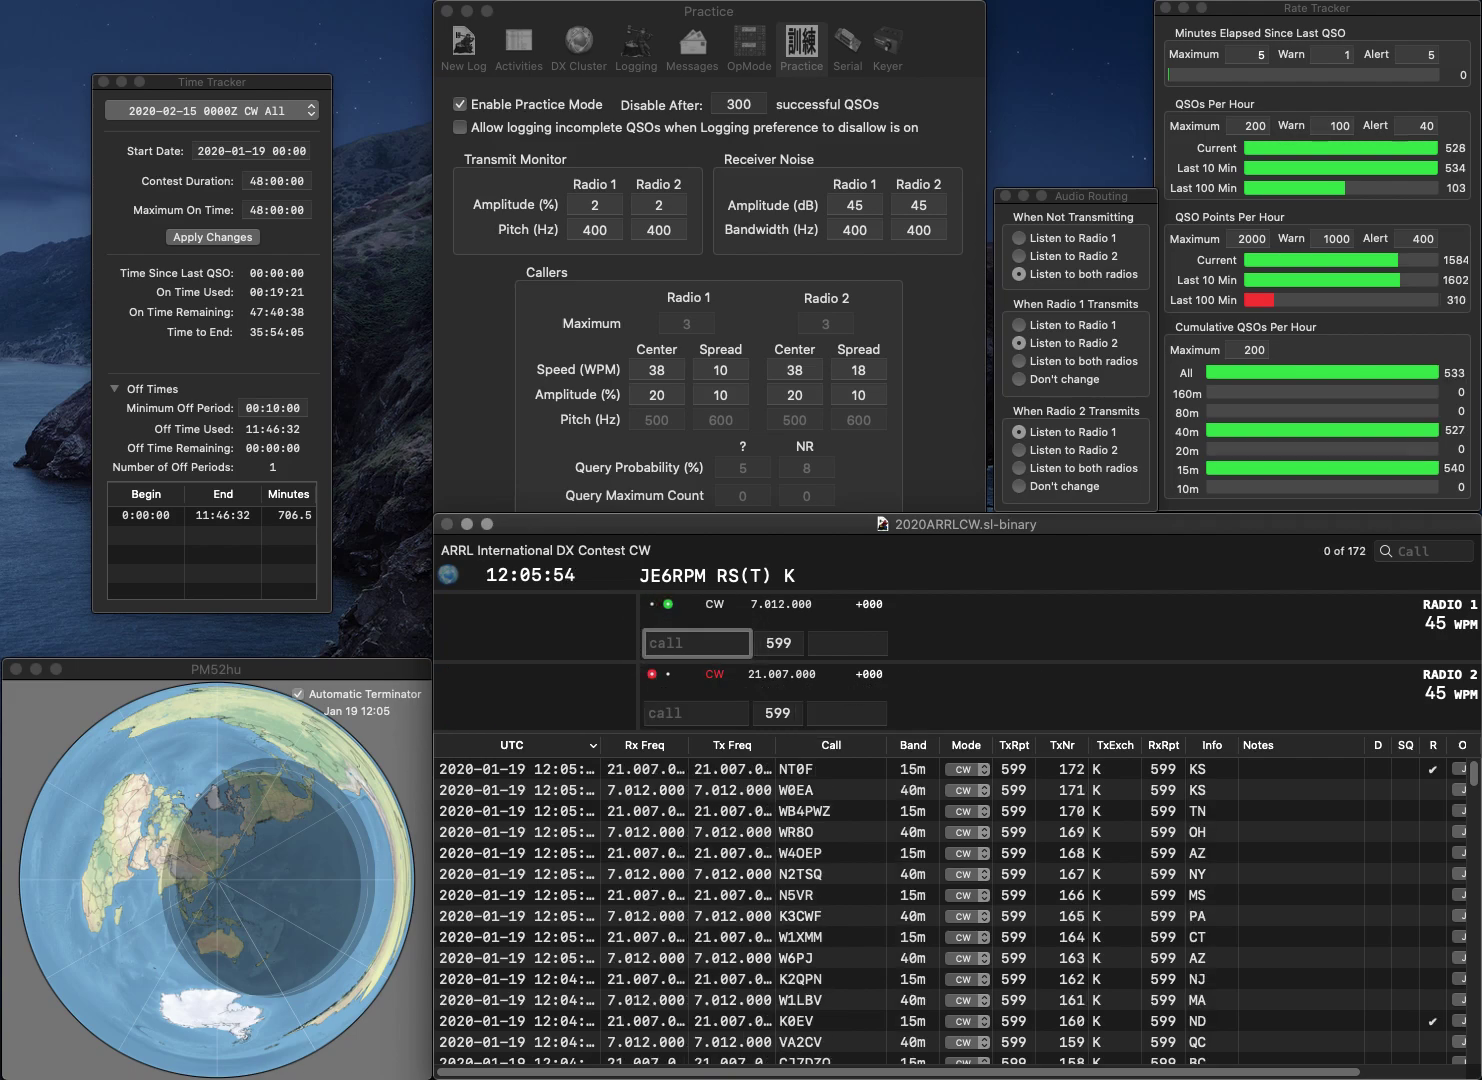
- Answer and log K1BUK on Radio 1 with exchange ME and K6GRD on Radio 2 with exchange UT
type("K1BUK")
key("Return")
type("K6GRD")
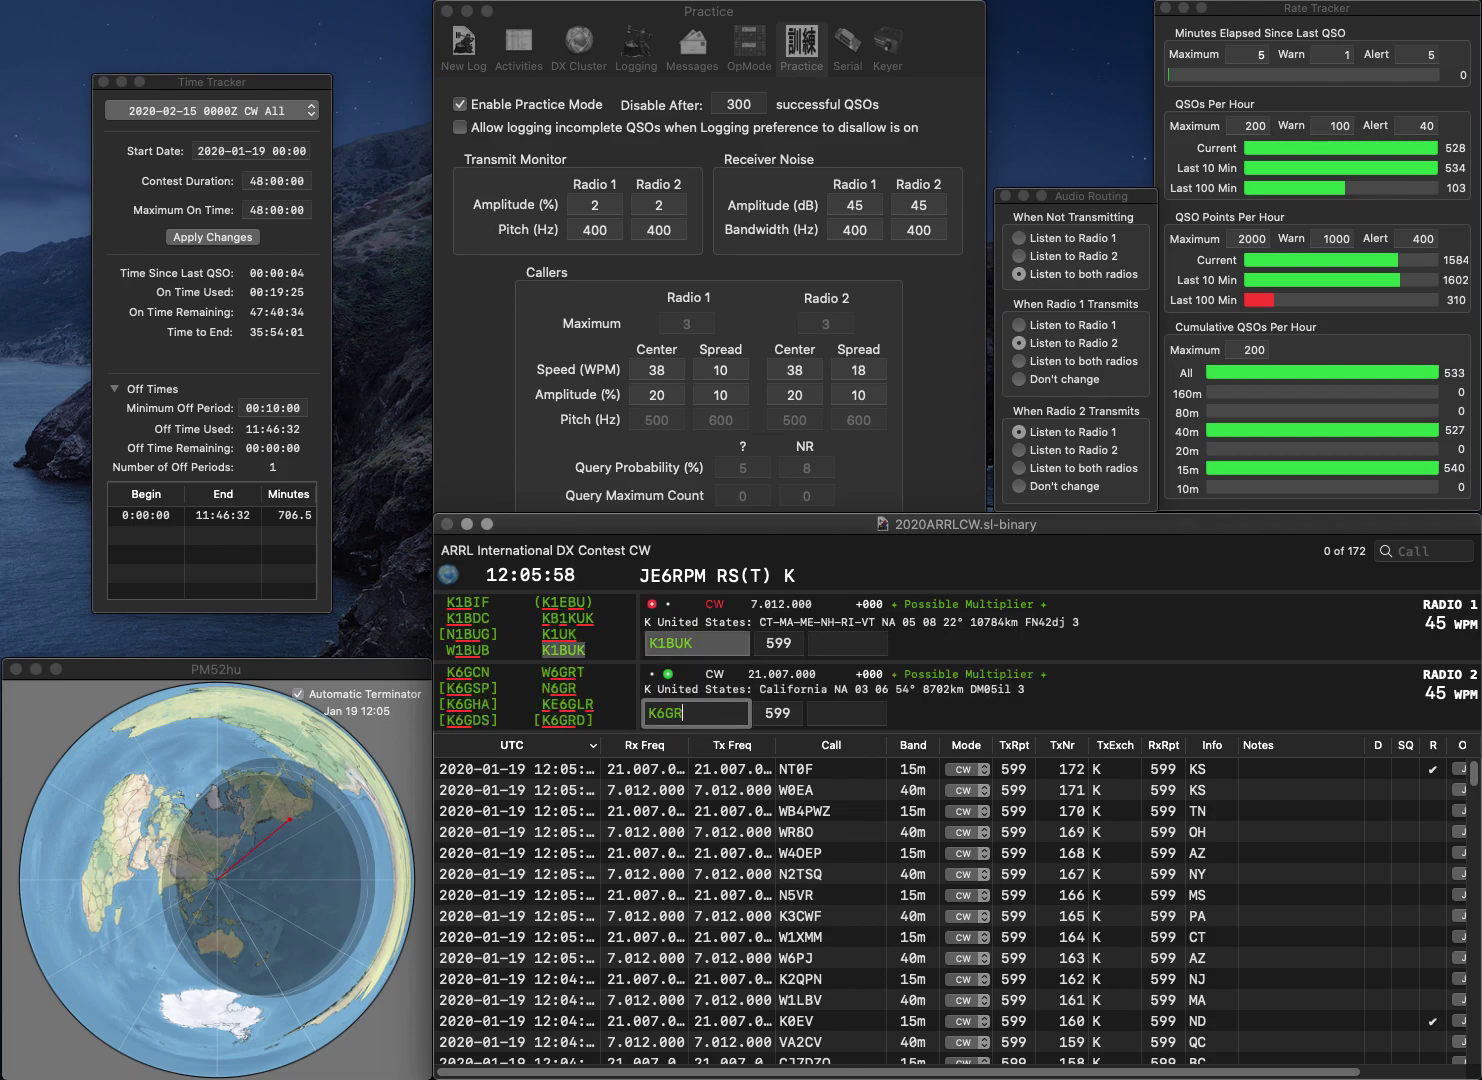
key("Return")
key("space")
type("ME")
key("Return")
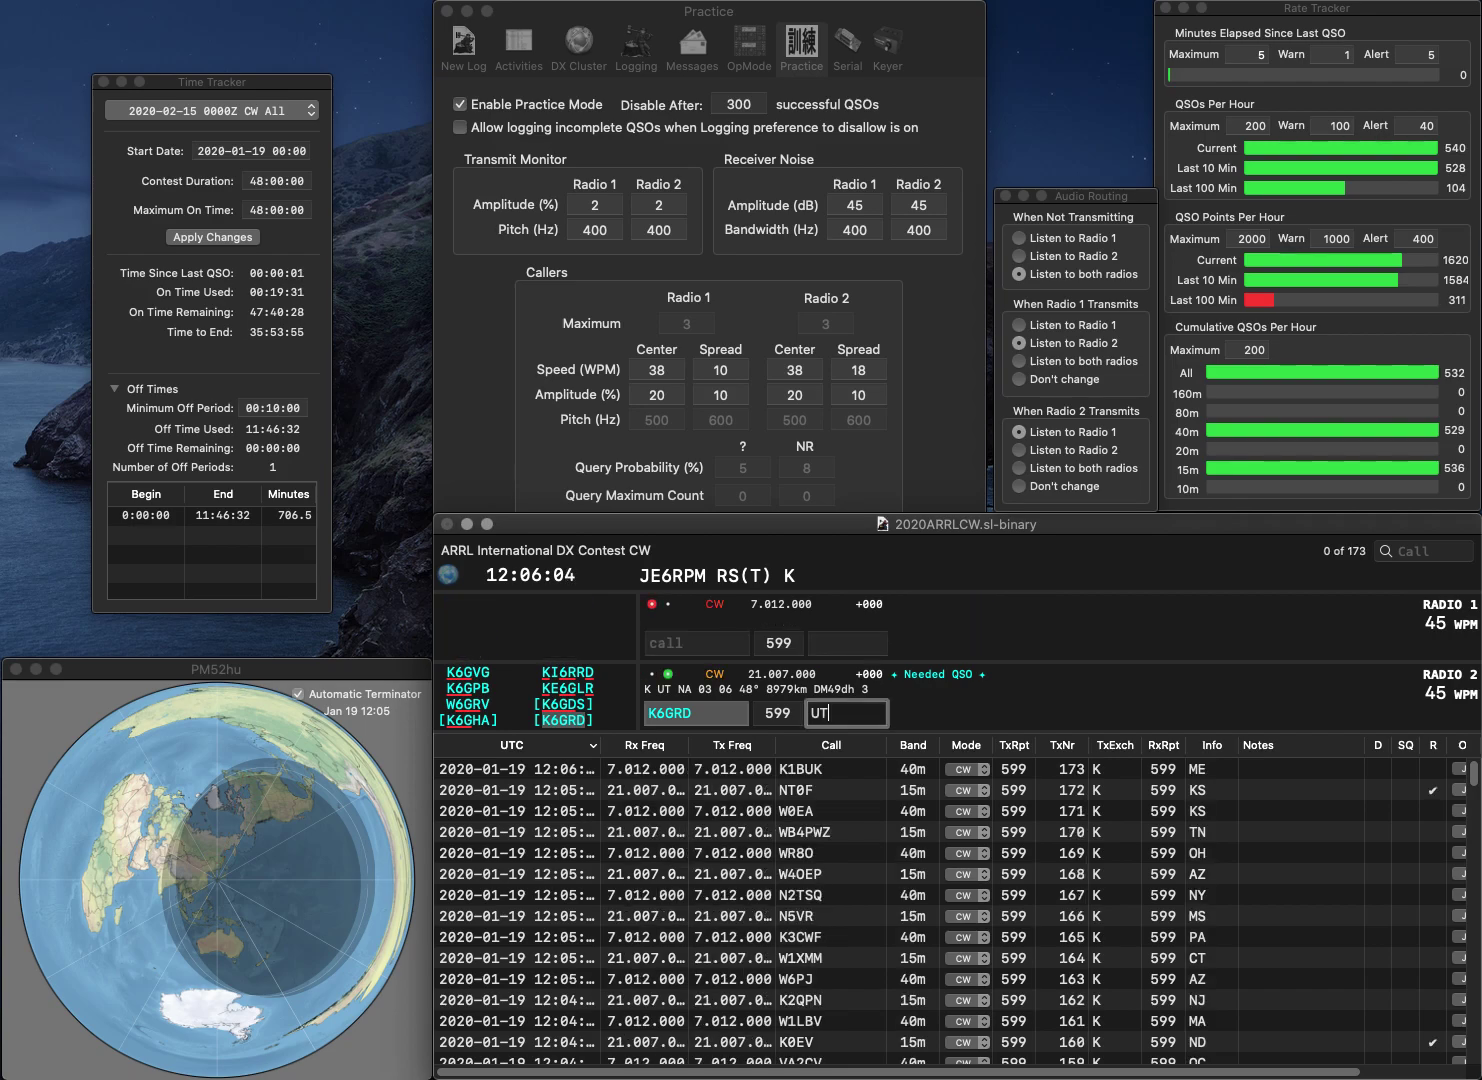
key("Return")
type("KM")
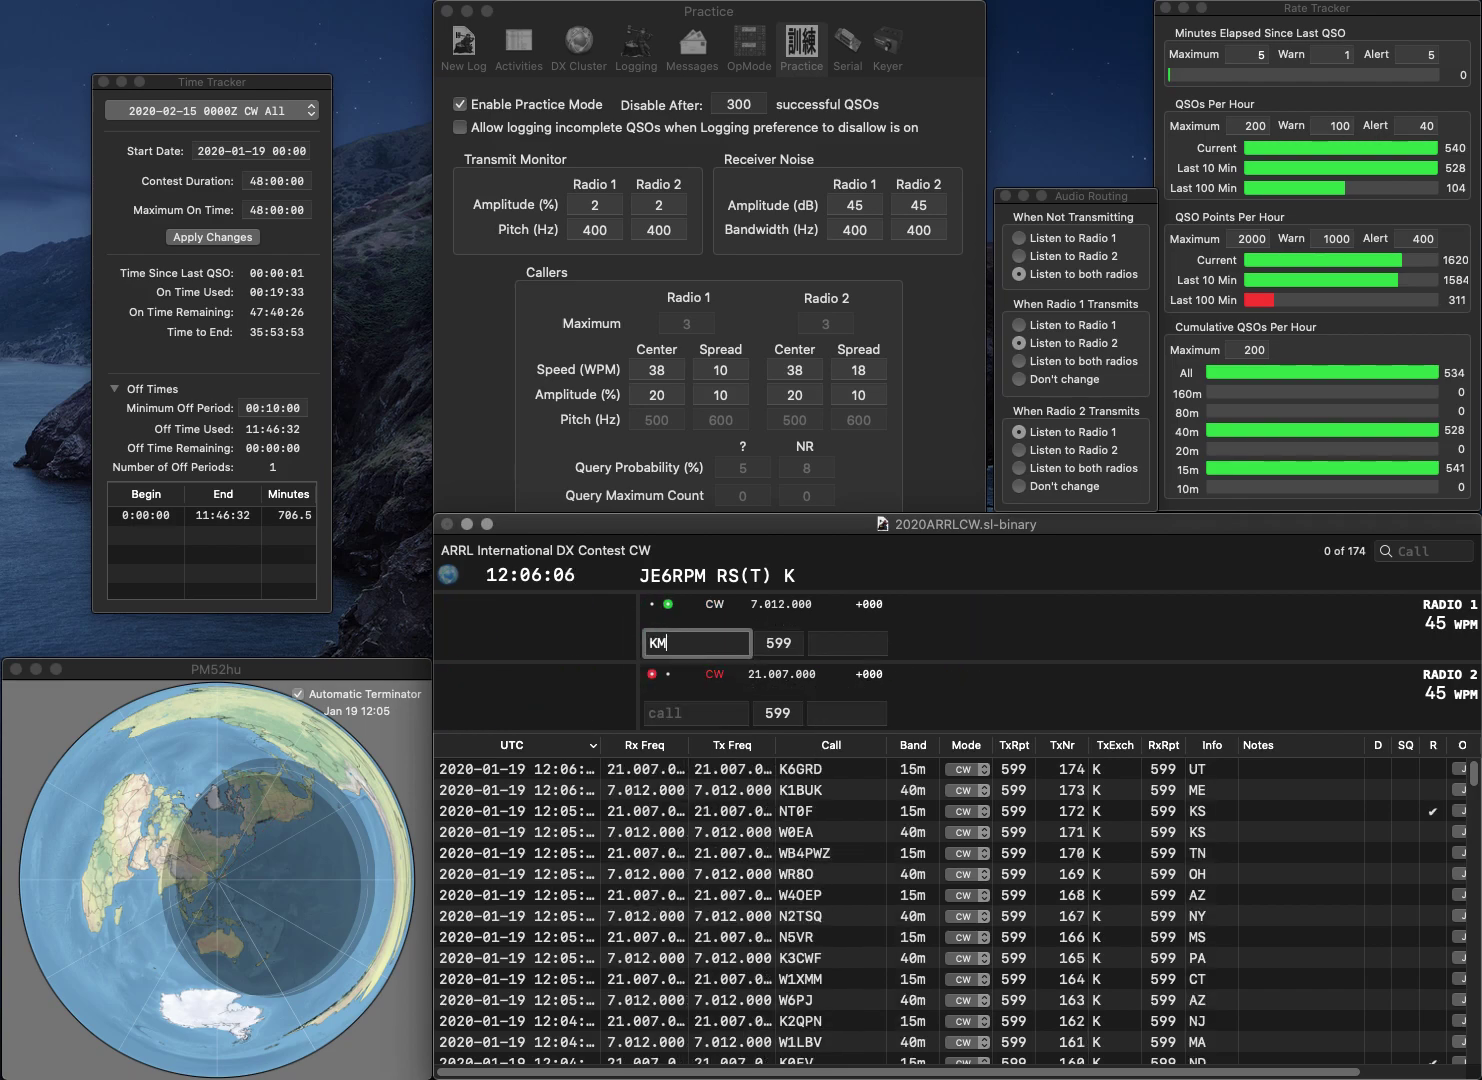
type("4S")
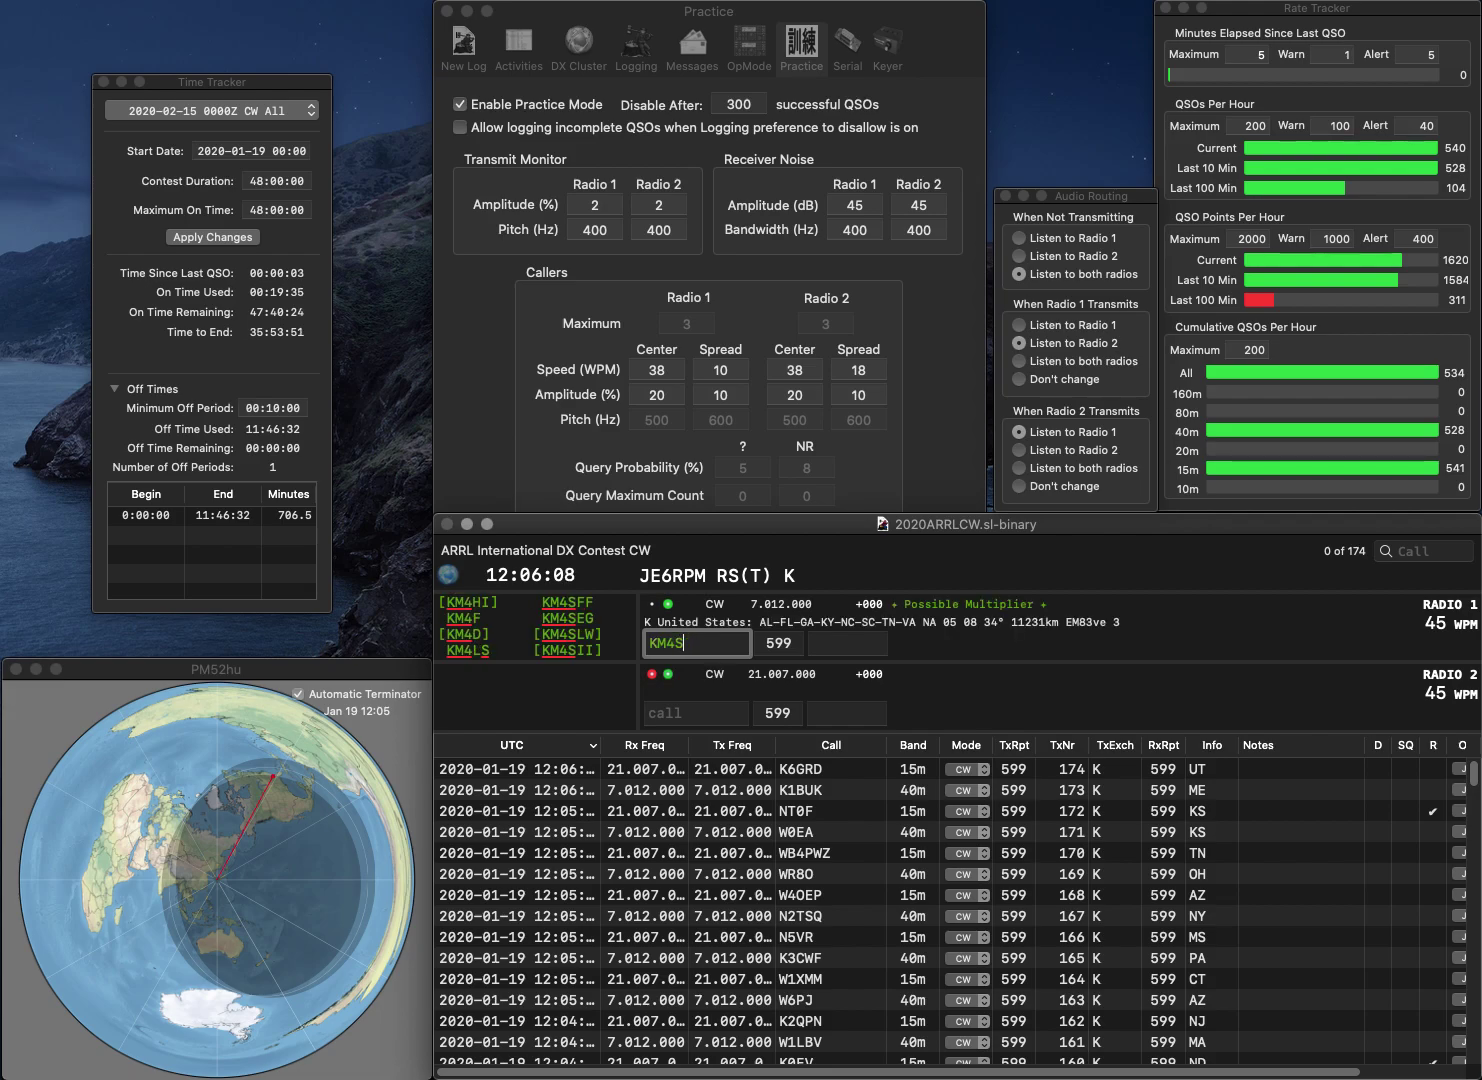
type("II")
key("Return")
type("RO")
key("Return")
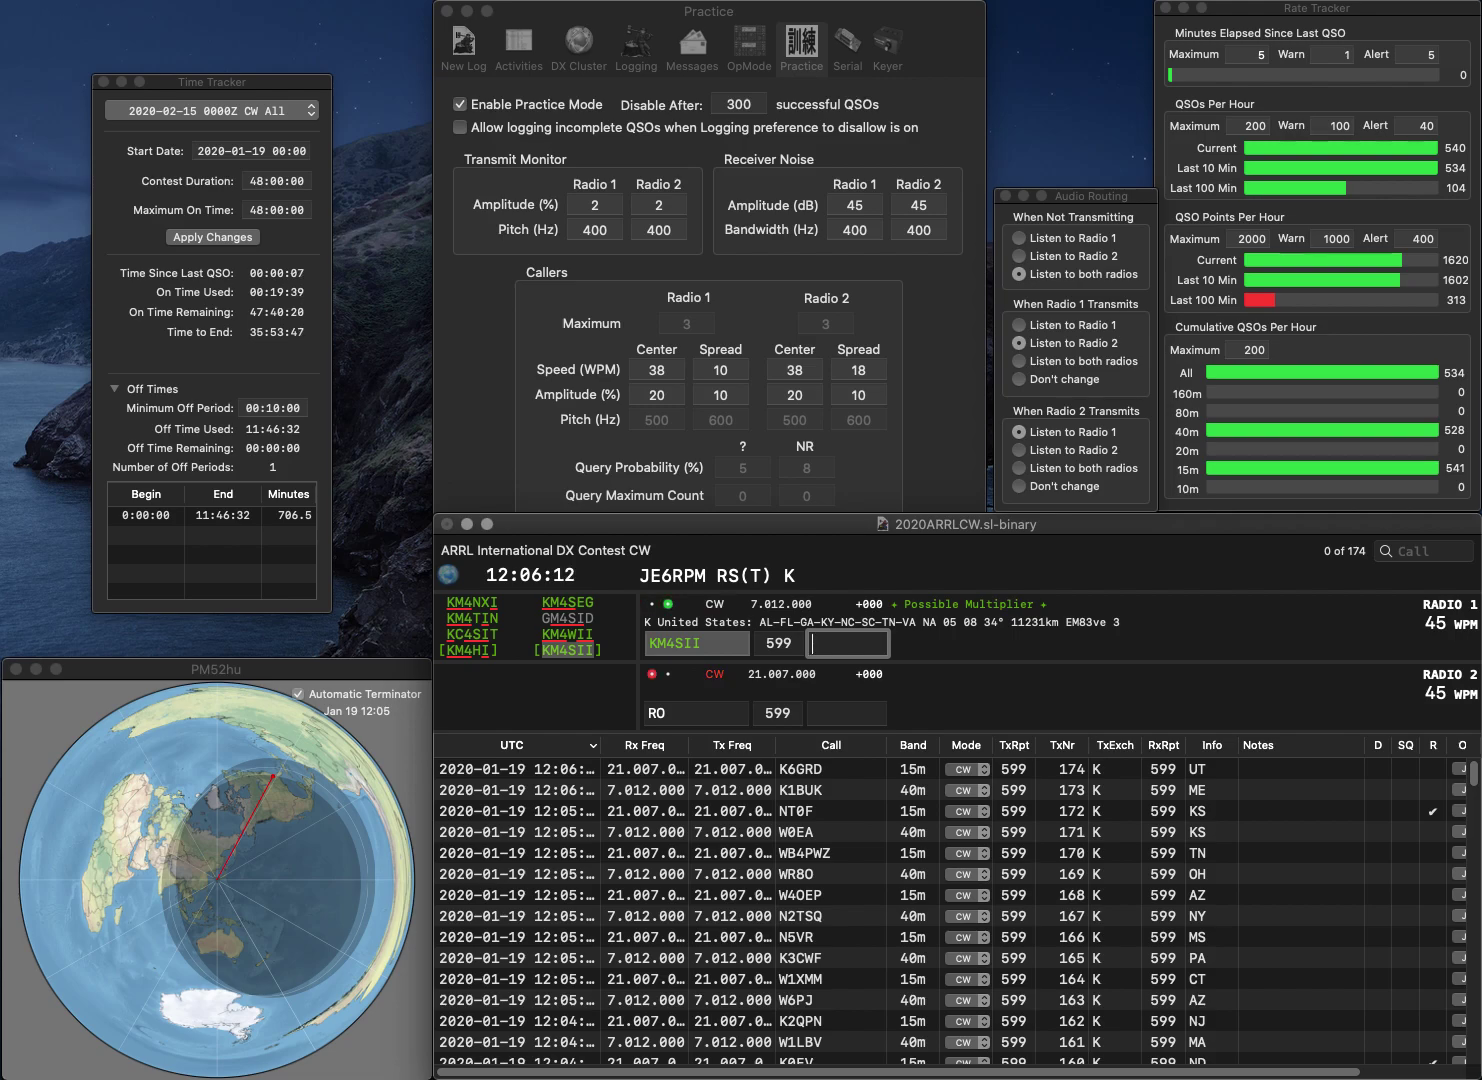
type("AL")
key("Return")
type("W6")
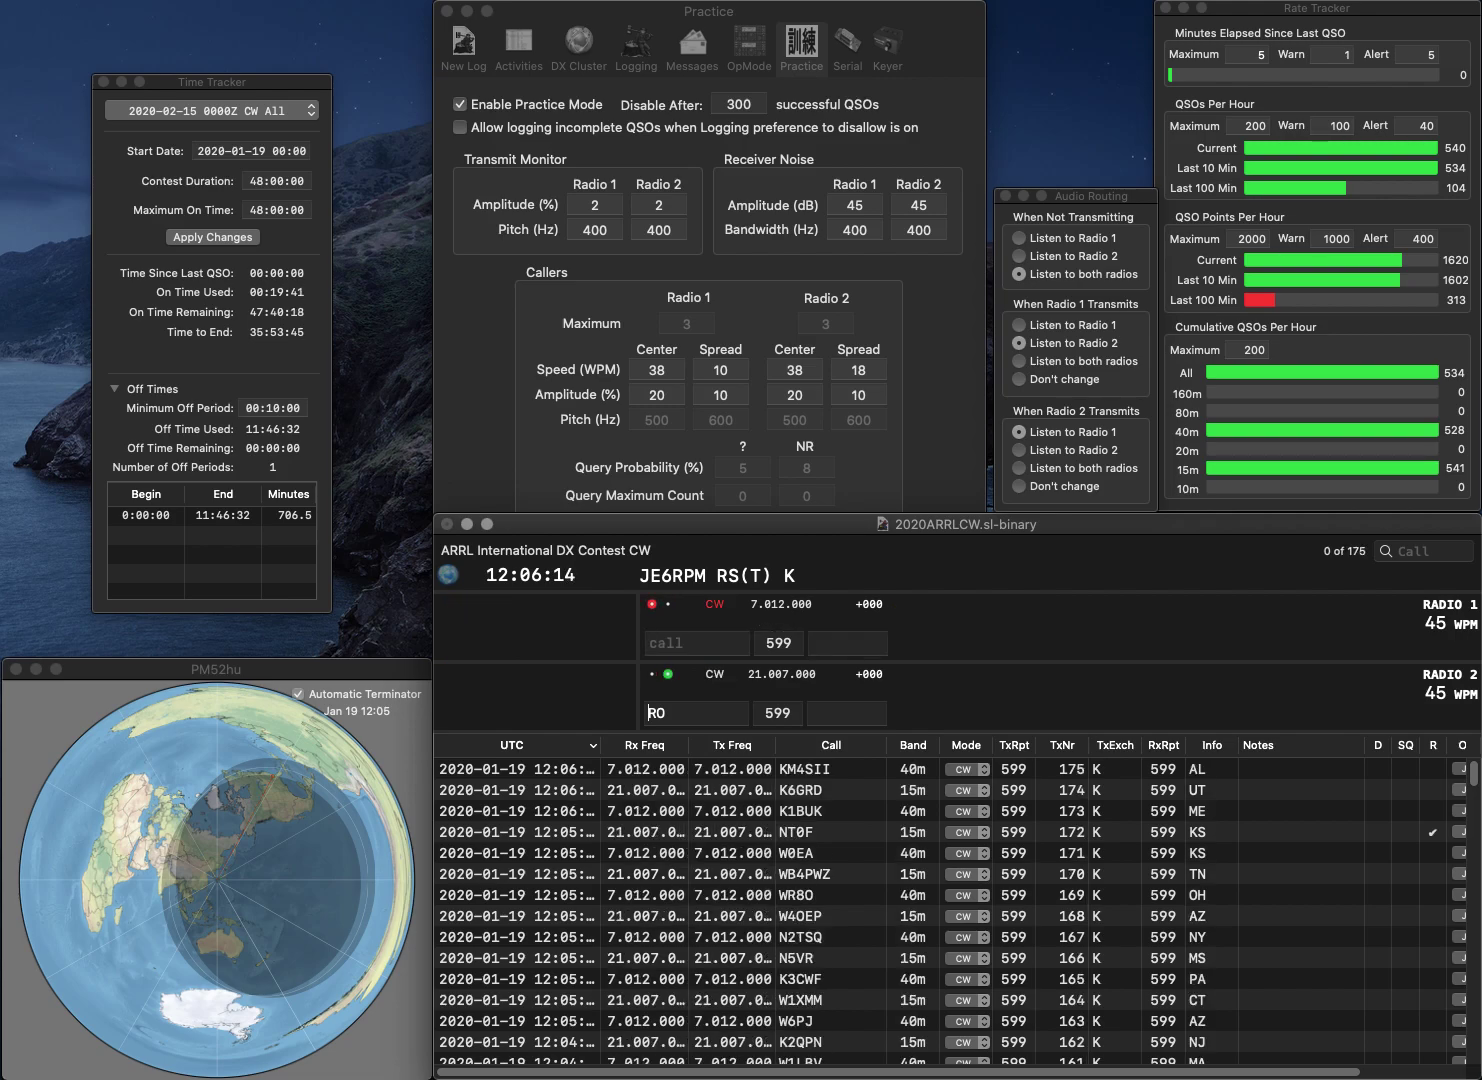
type("YN")
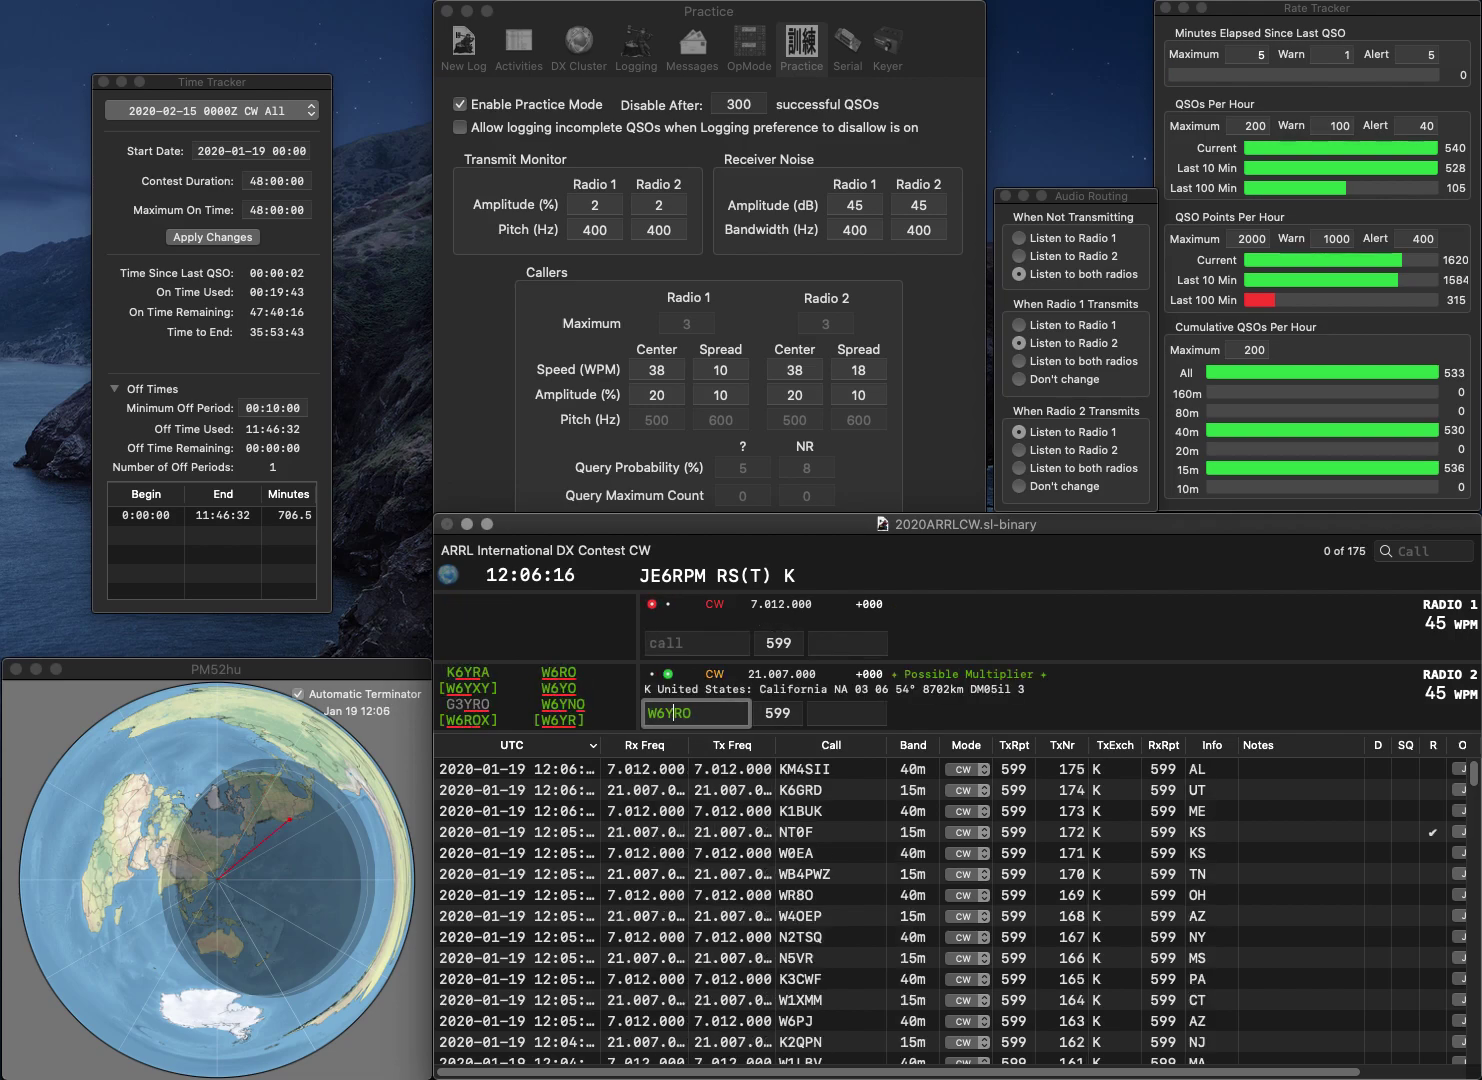
key("Delete")
key("Return")
type("2VS")
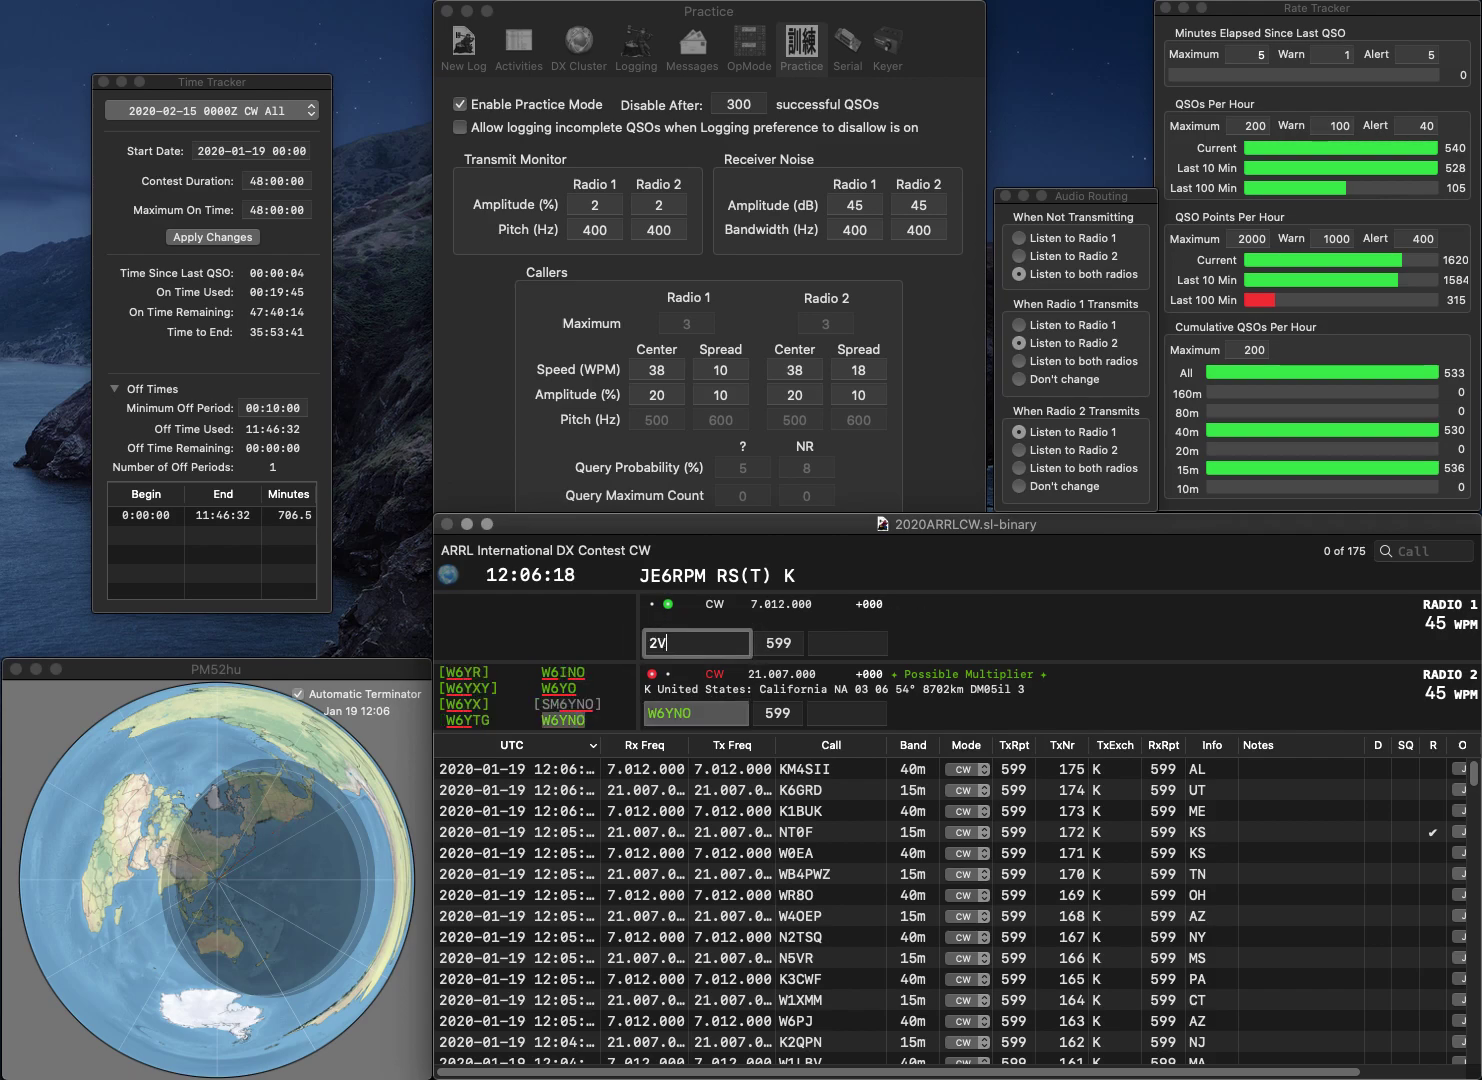
key("Left")
key("Left")
key("Left")
type("W")
key("Return")
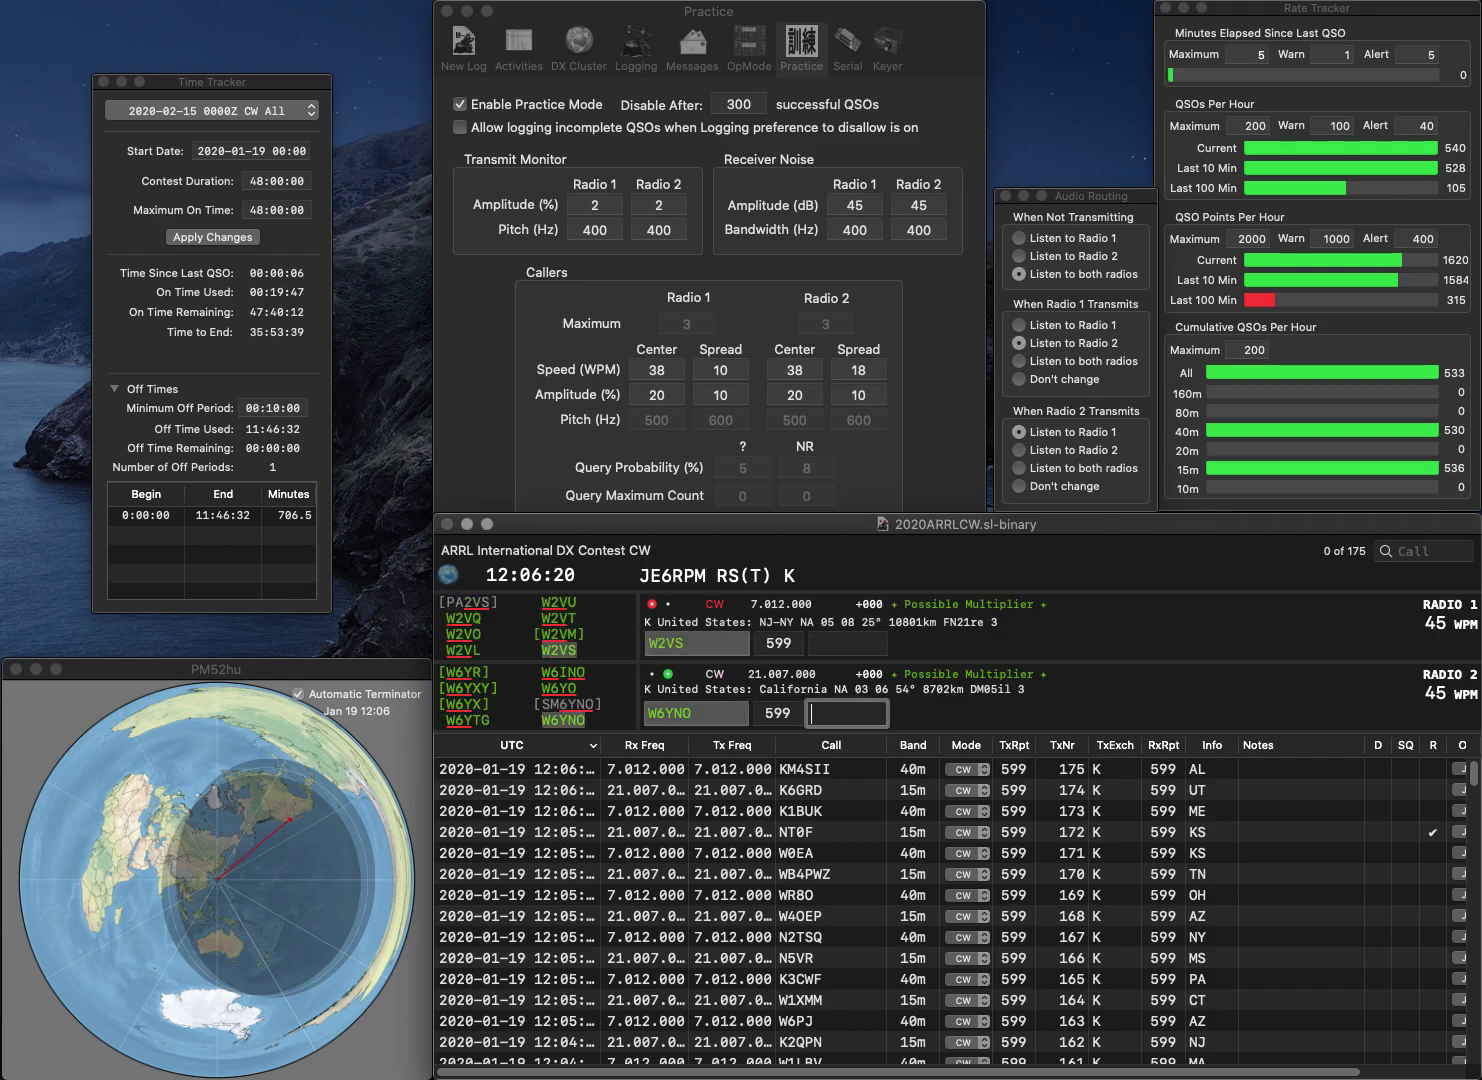
key("Return")
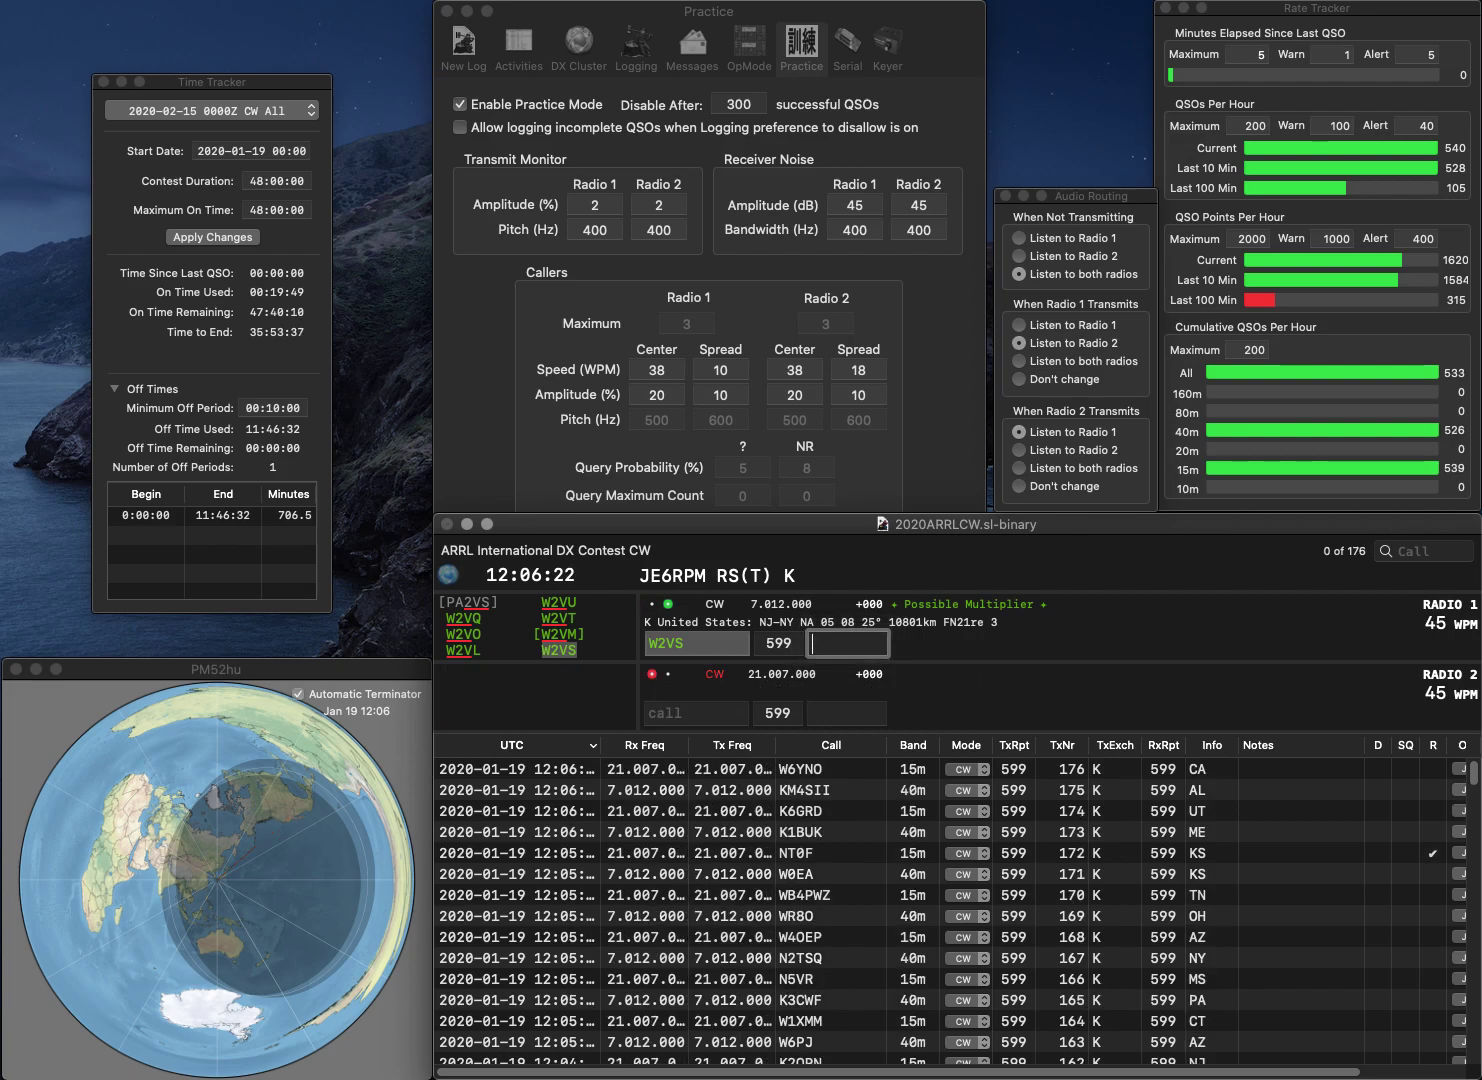
type("N")
- Answer and log K4DS on Radio 2 with exchange VA and NN7A on Radio 1 with exchange CO
type("4DS")
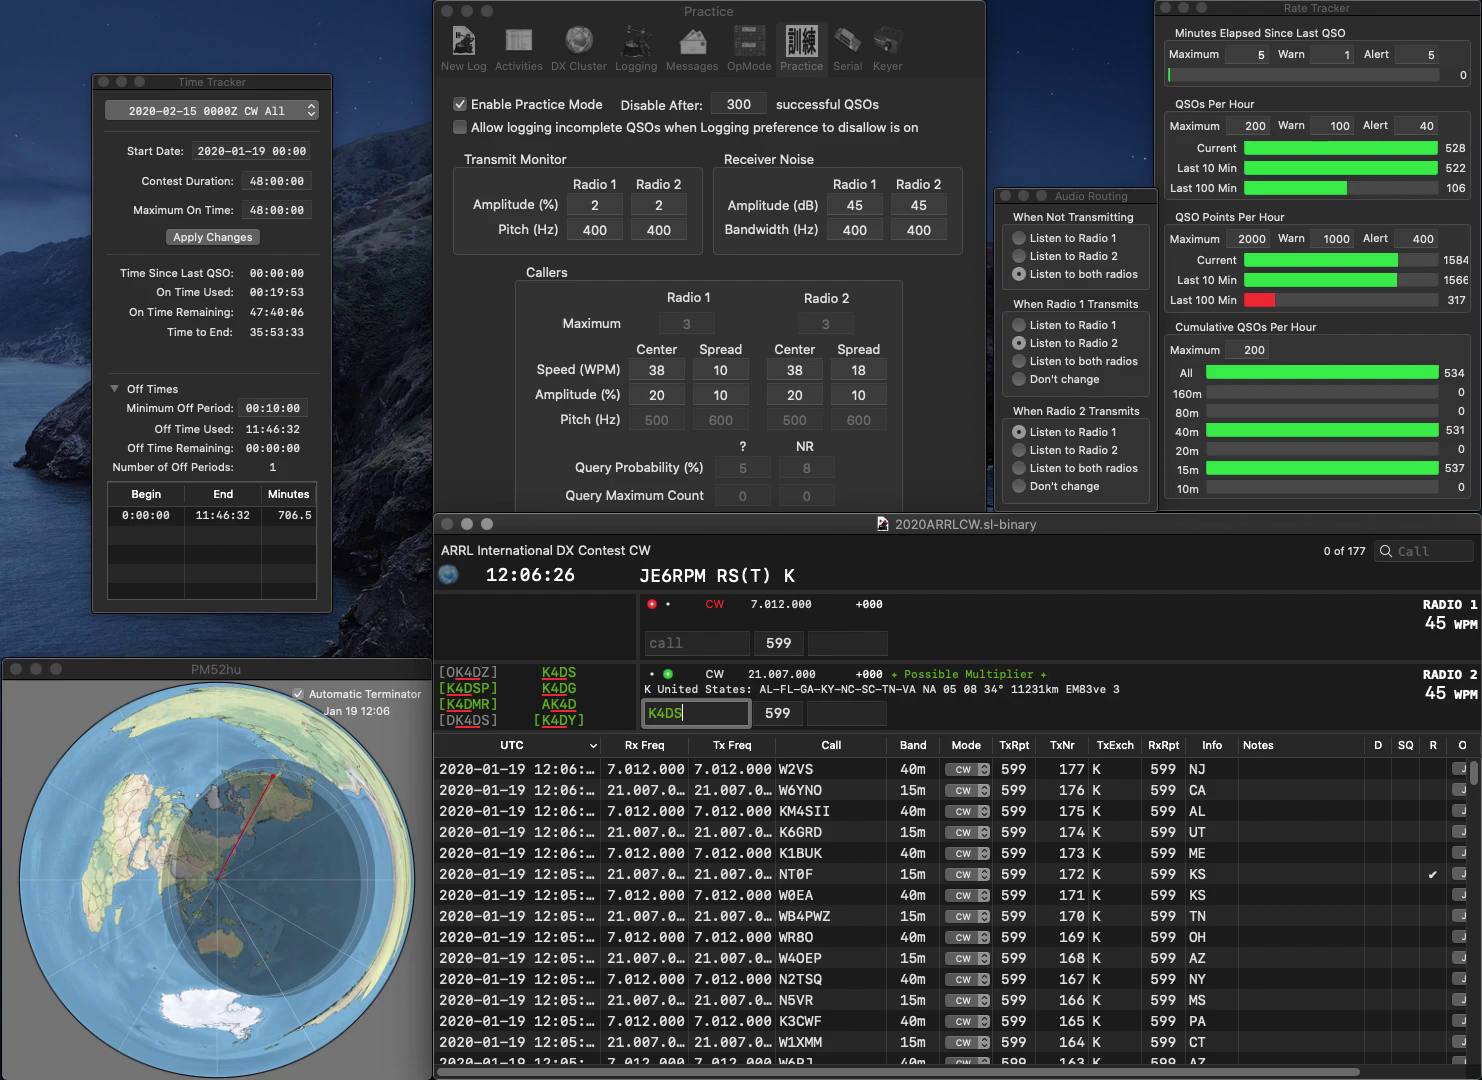
key("Return")
type("NN7A")
key("Return")
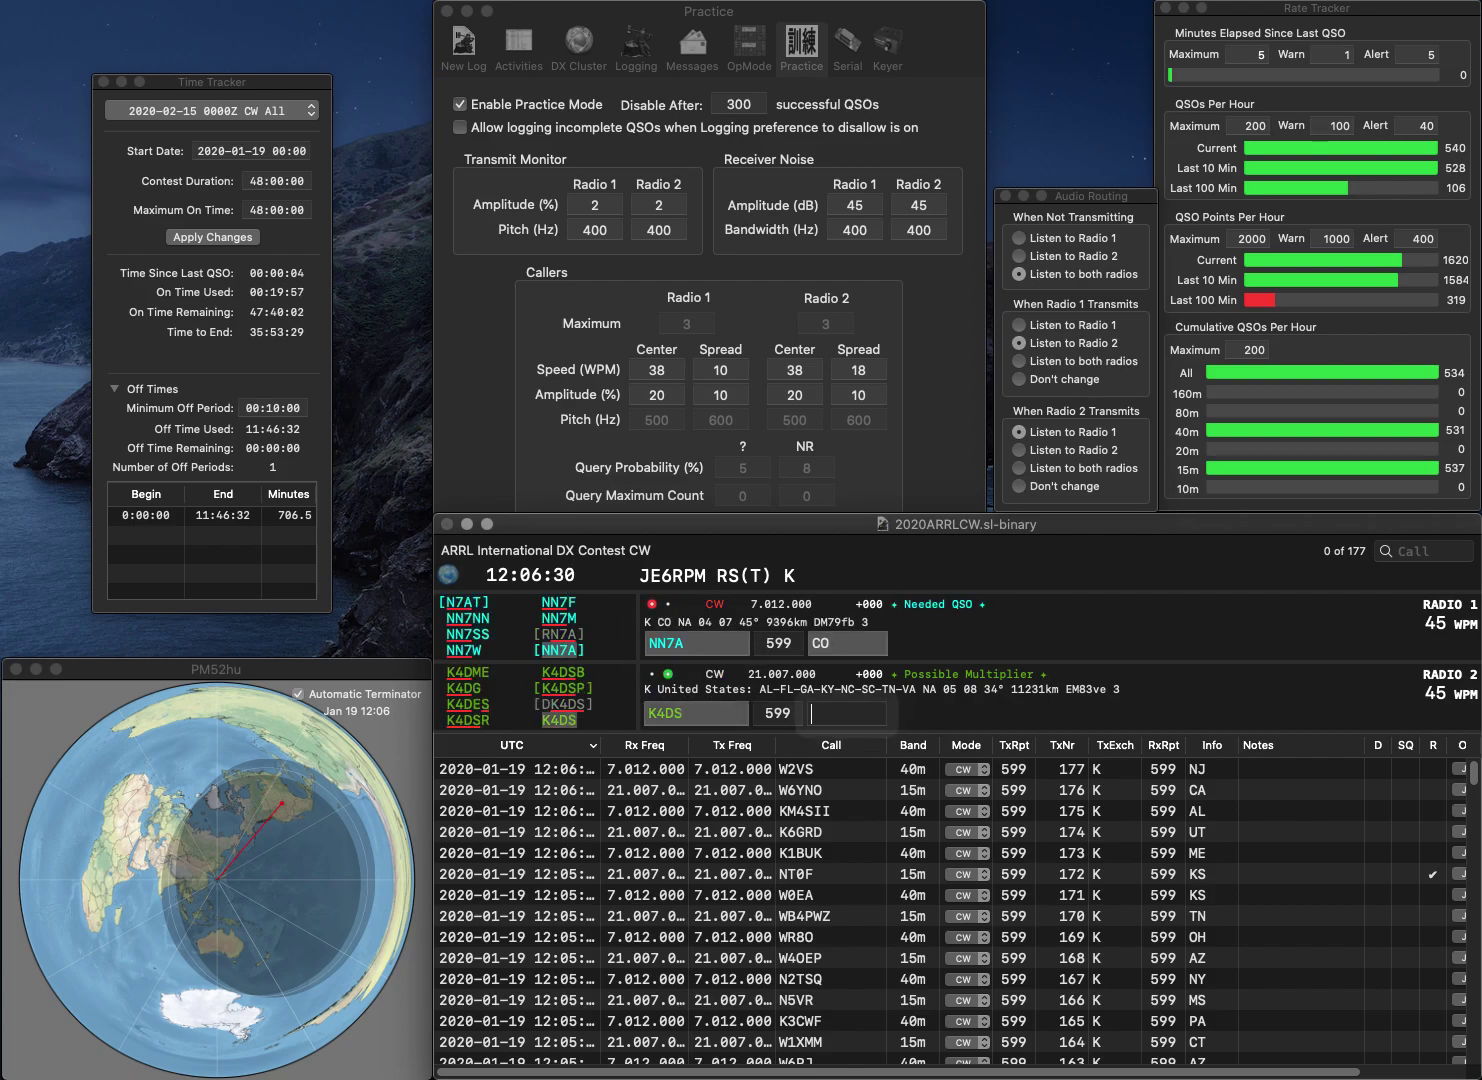
type("VA")
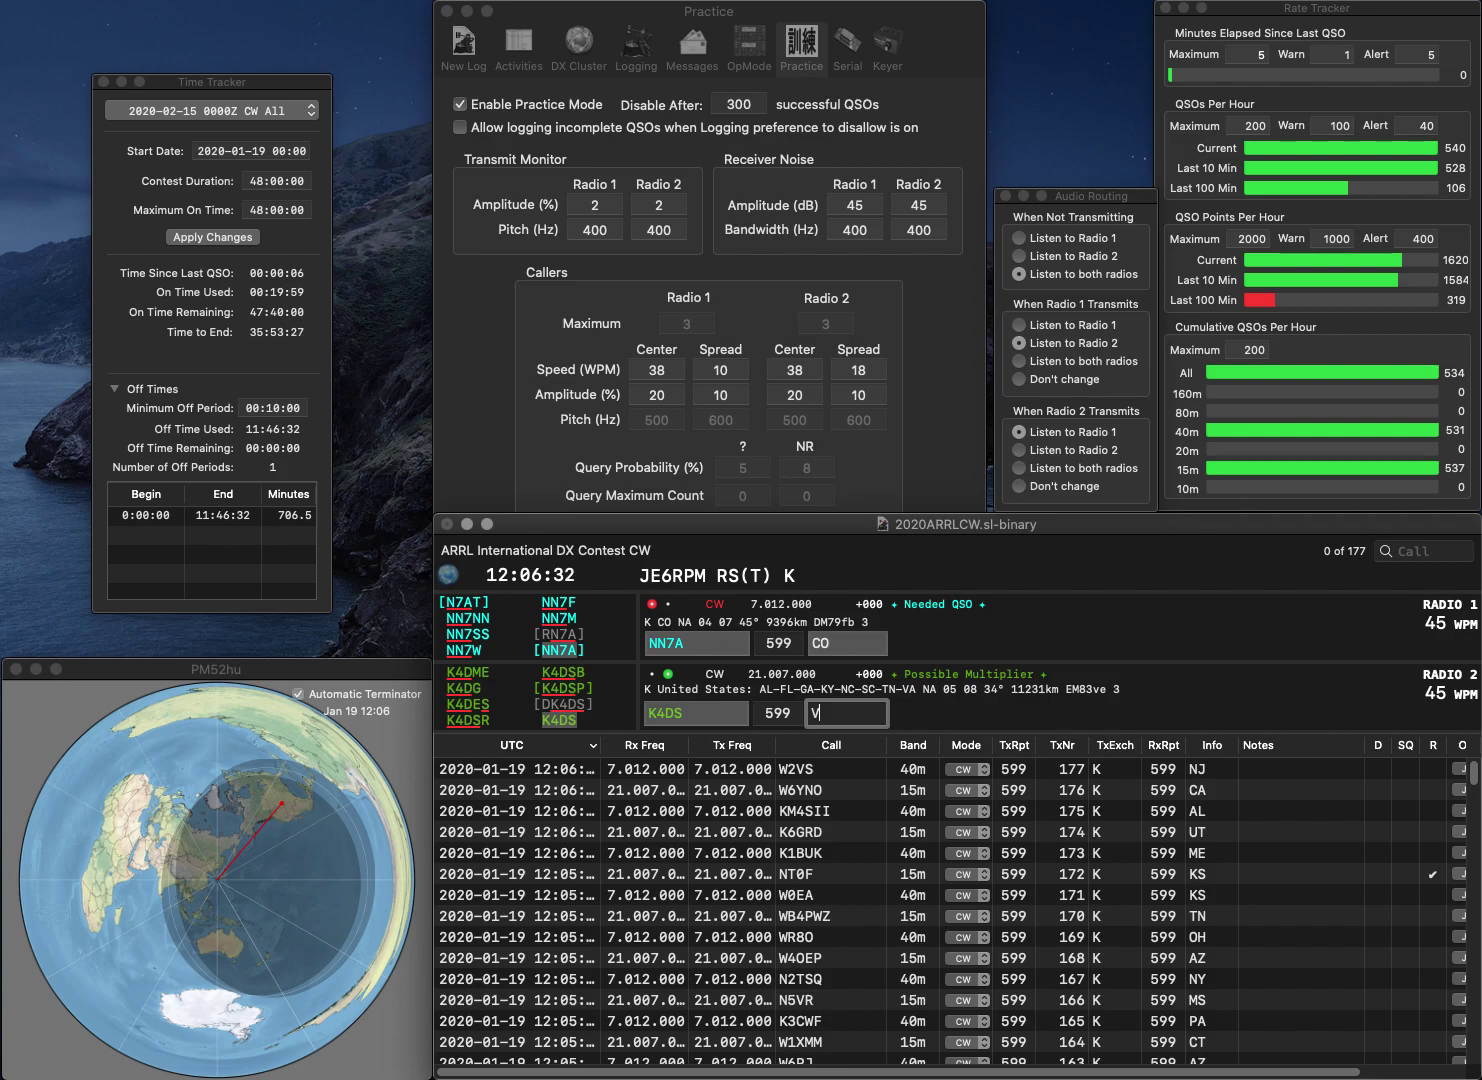
key("Return")
key("Return")
type("W")
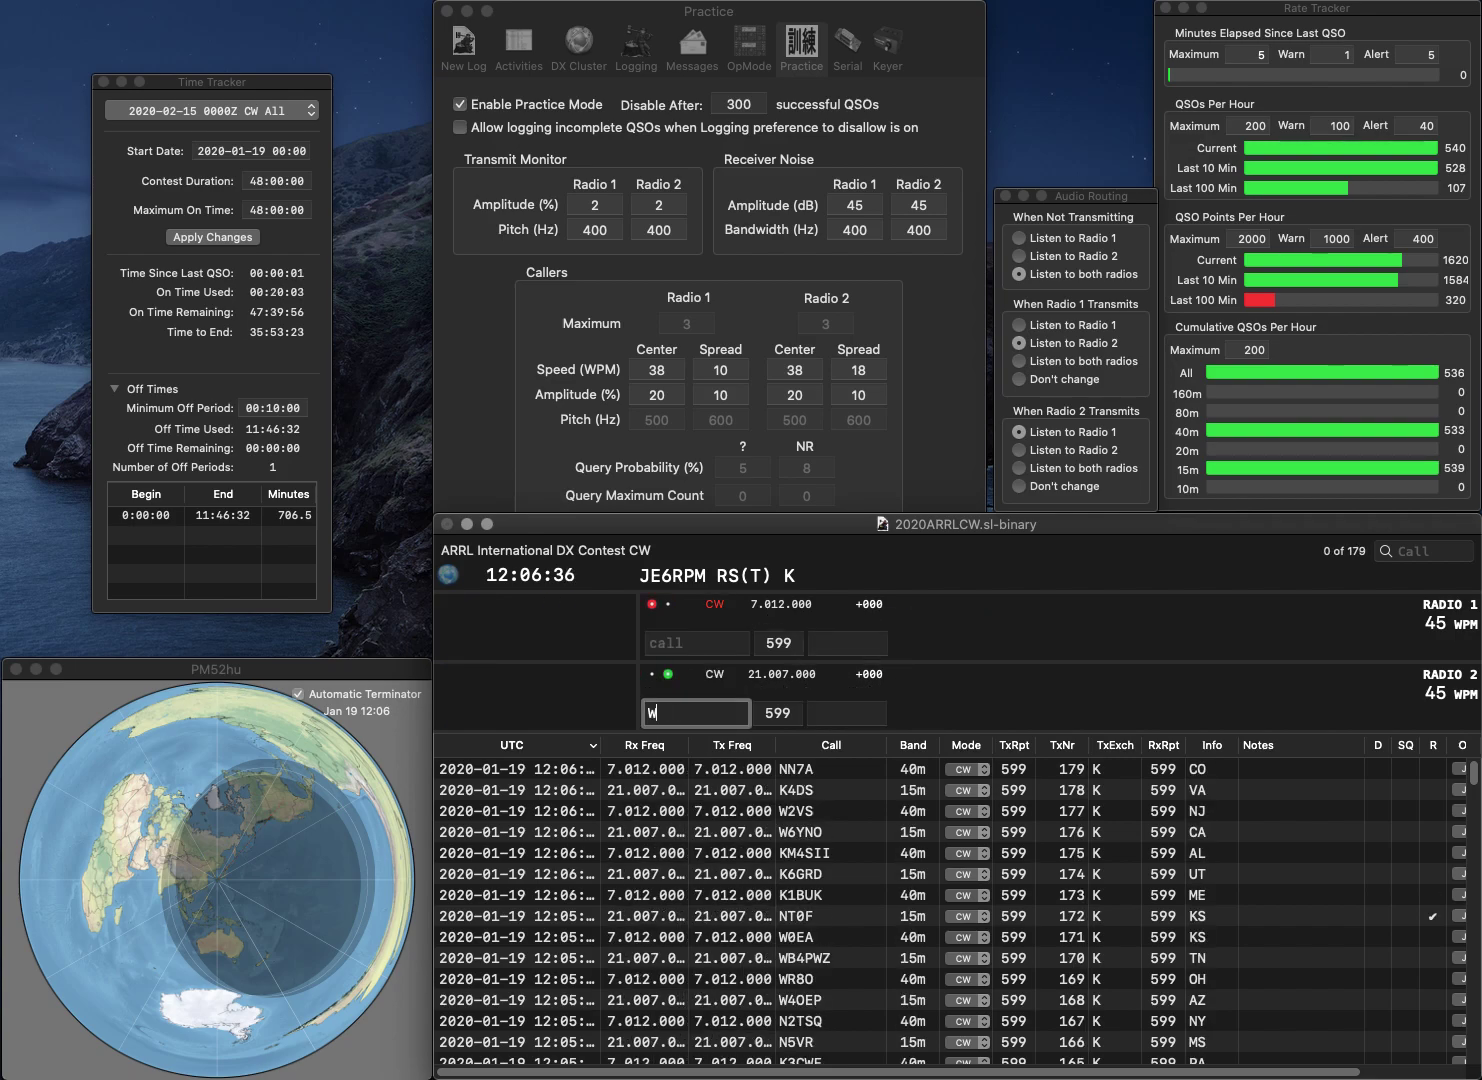
type("4ML")
key("Return")
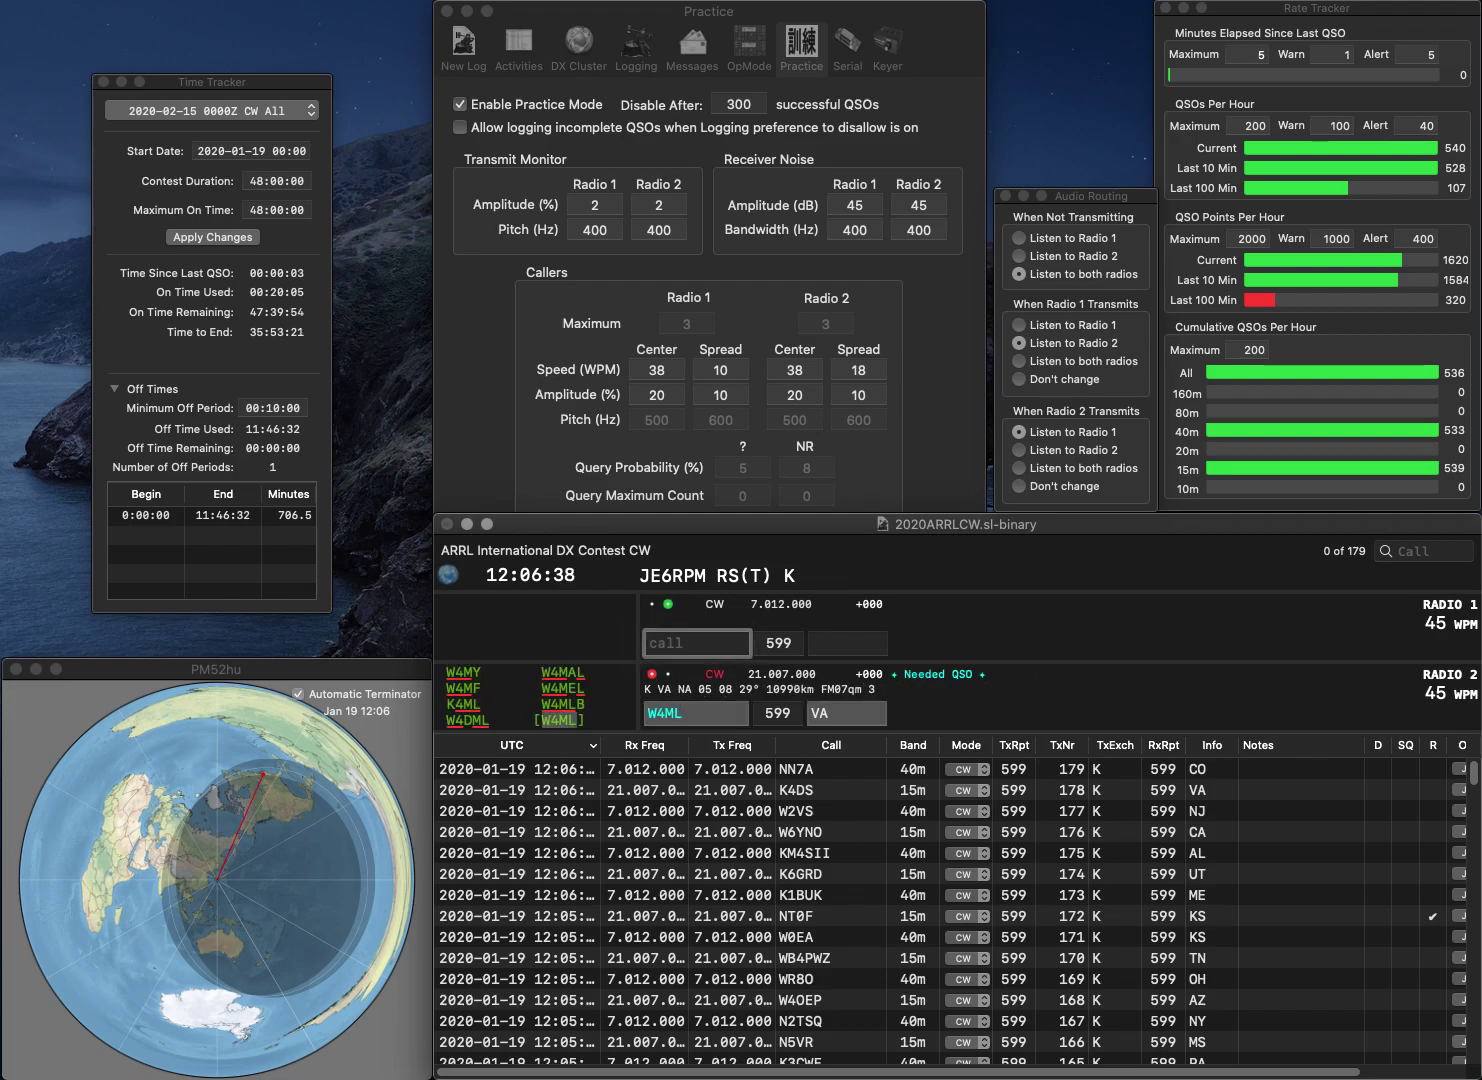
type("KE4YD")
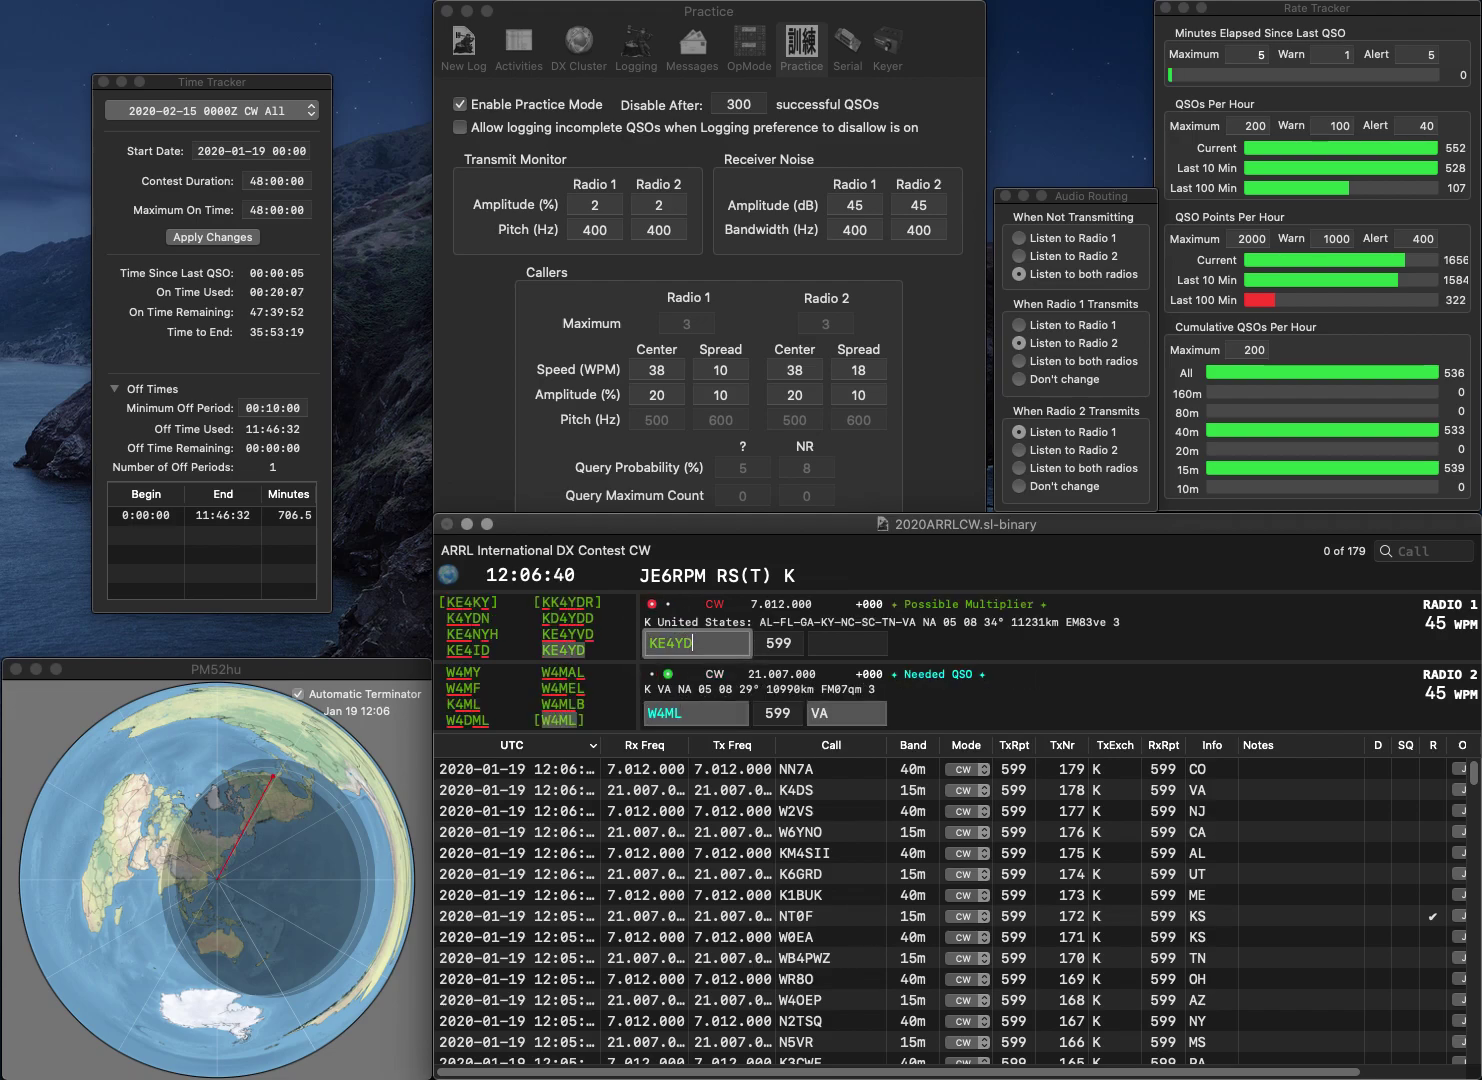
key("Return")
key("space")
key("Return")
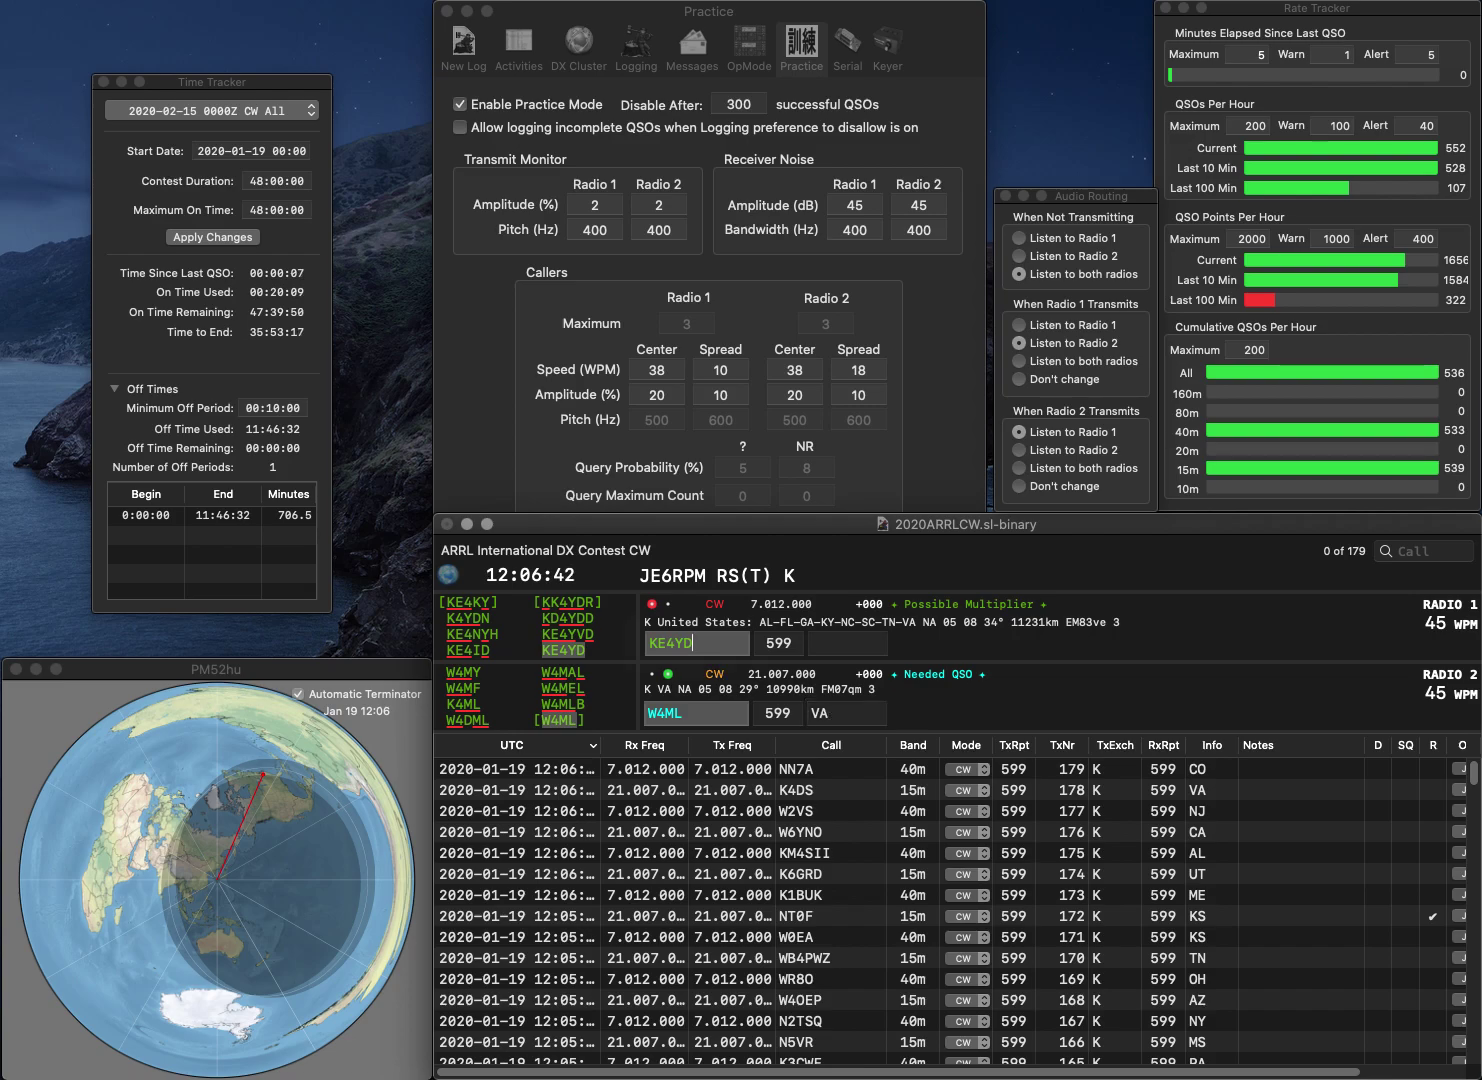
key("space")
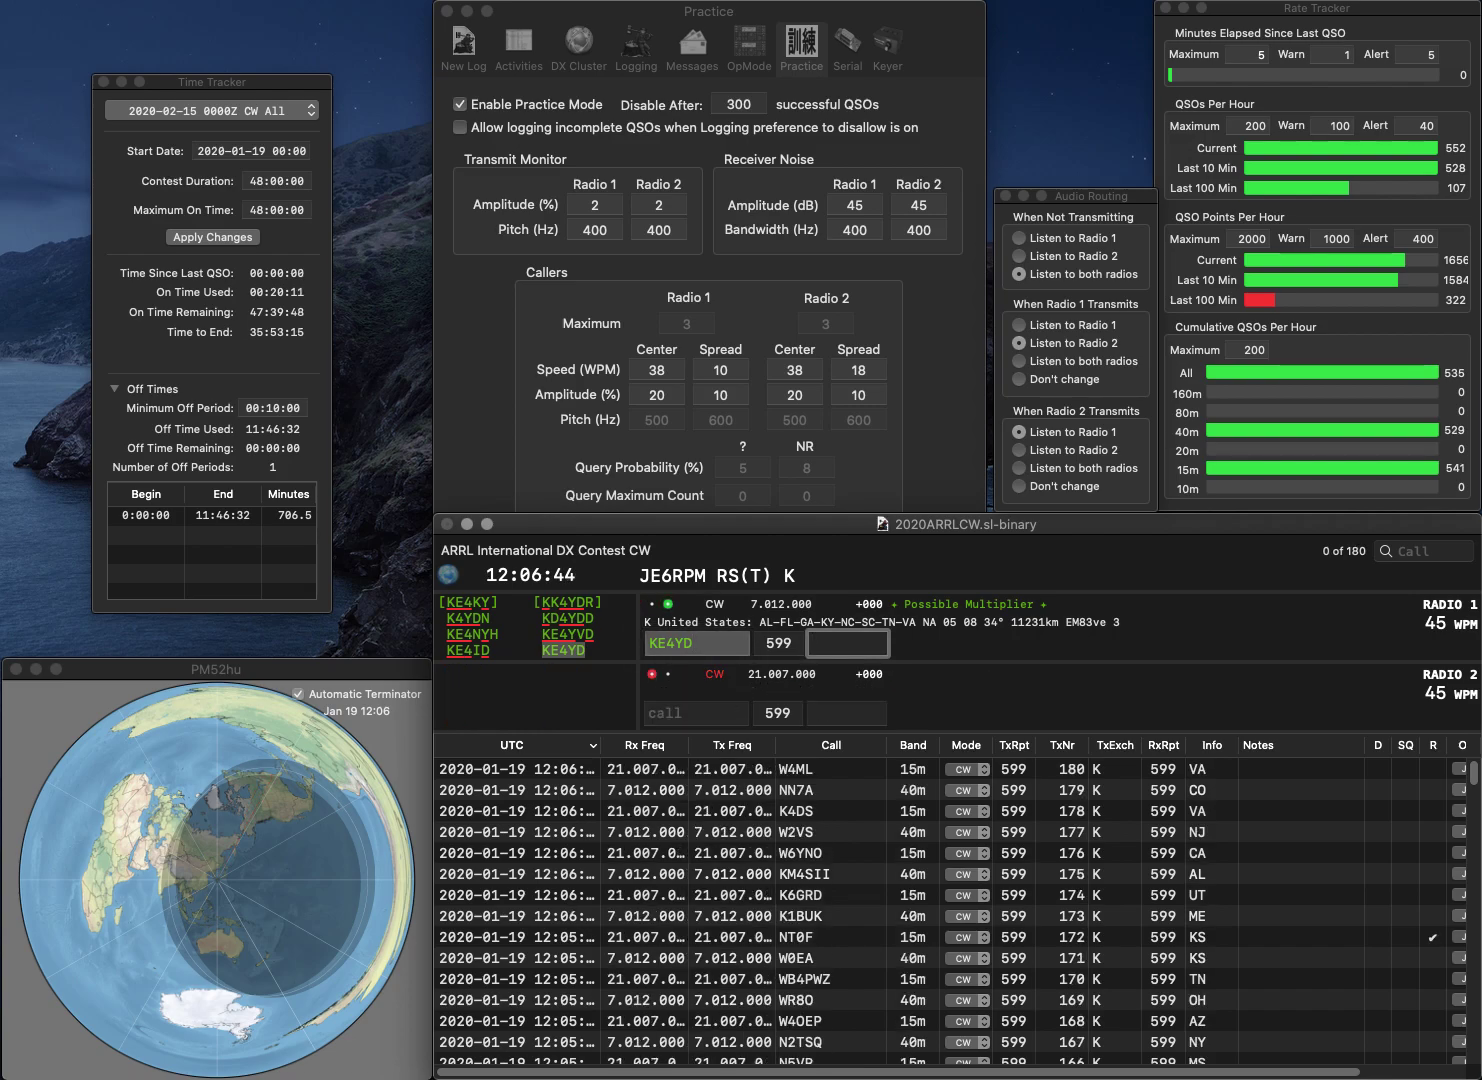
type("SC")
key("Return")
type("N8KS")
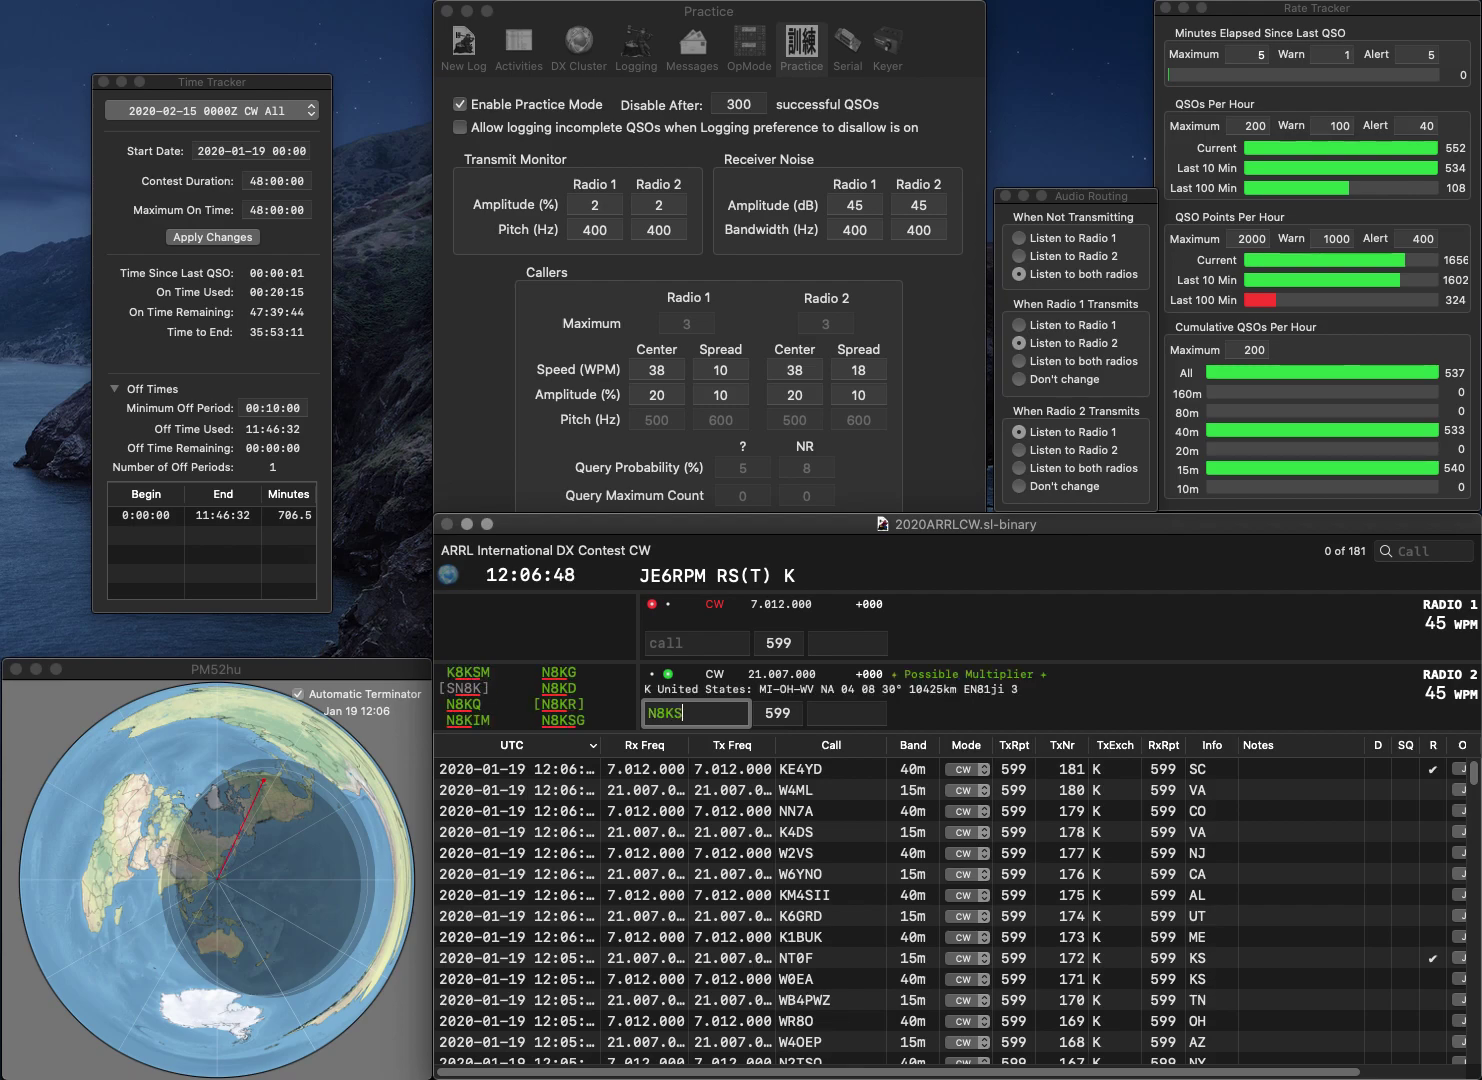
type("G")
key("Return")
type("KC8VWM")
key("Return")
key("space")
type("M")
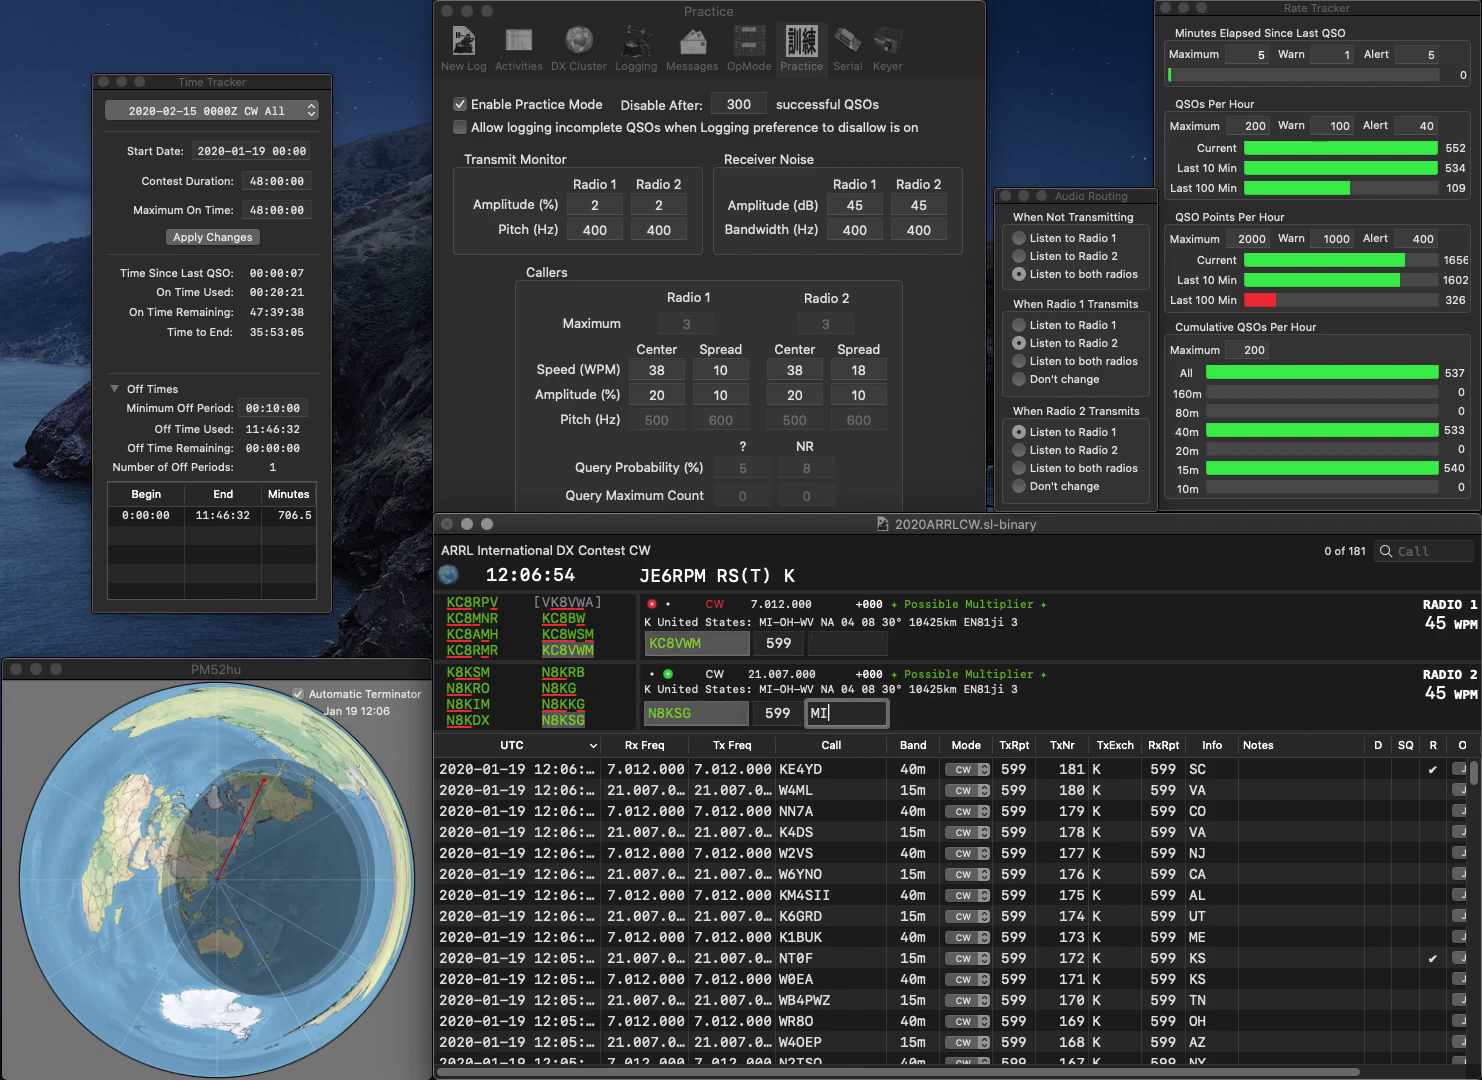
type("I")
key("Return")
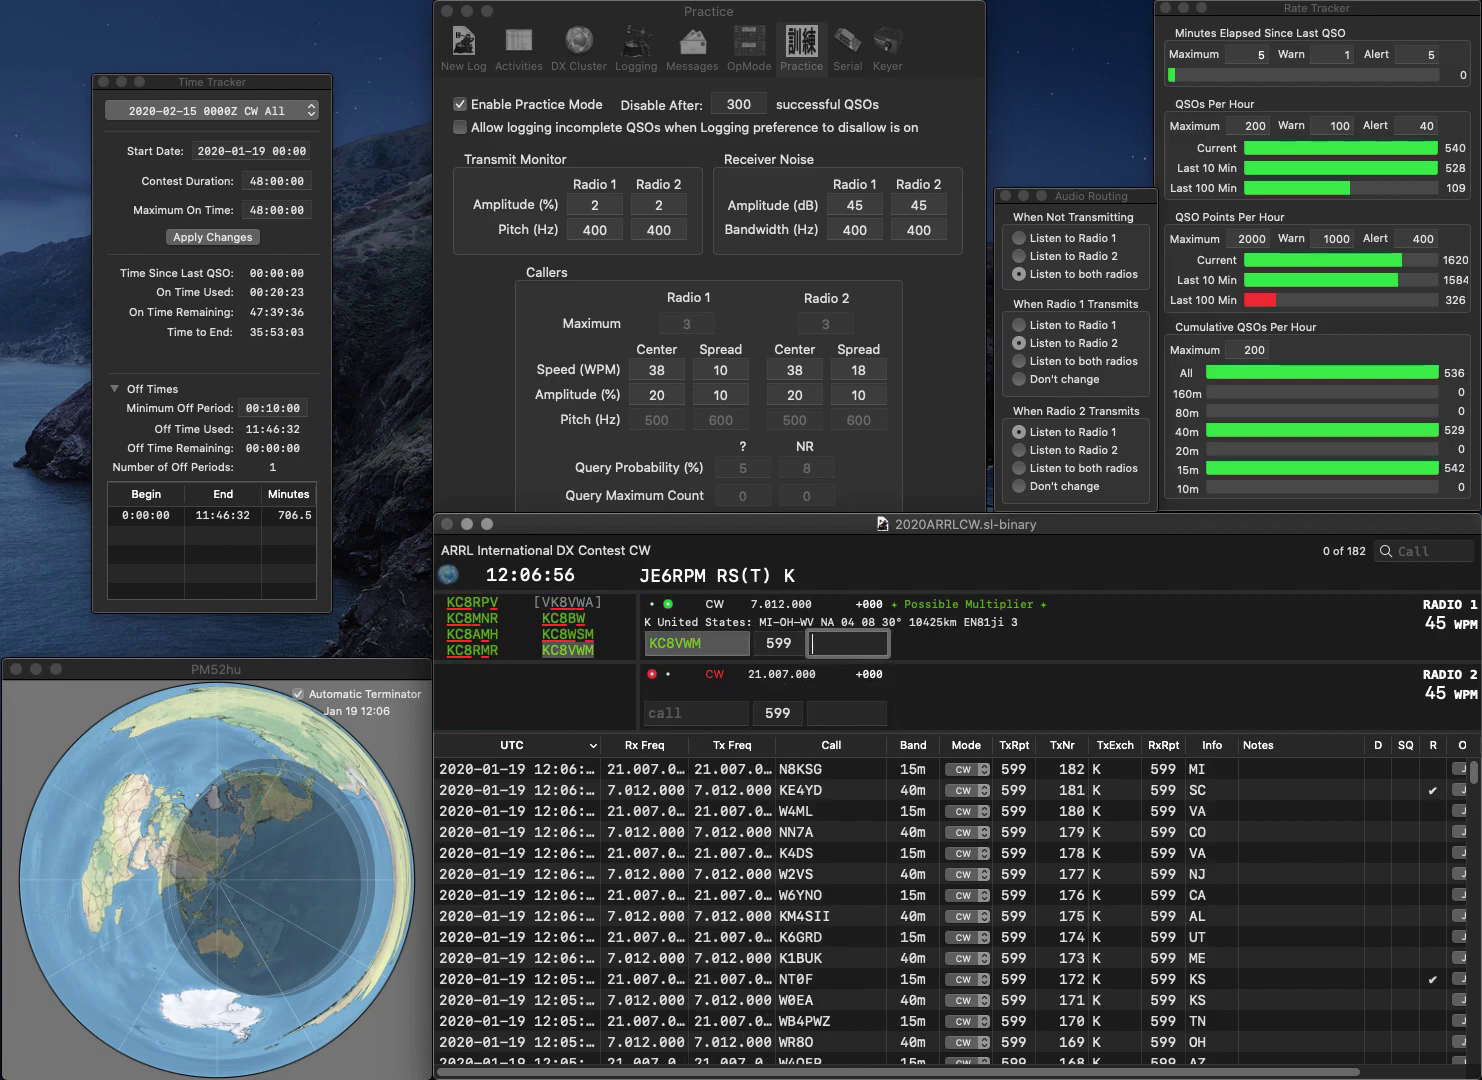
type("MI")
key("Return")
type("VE2CSP")
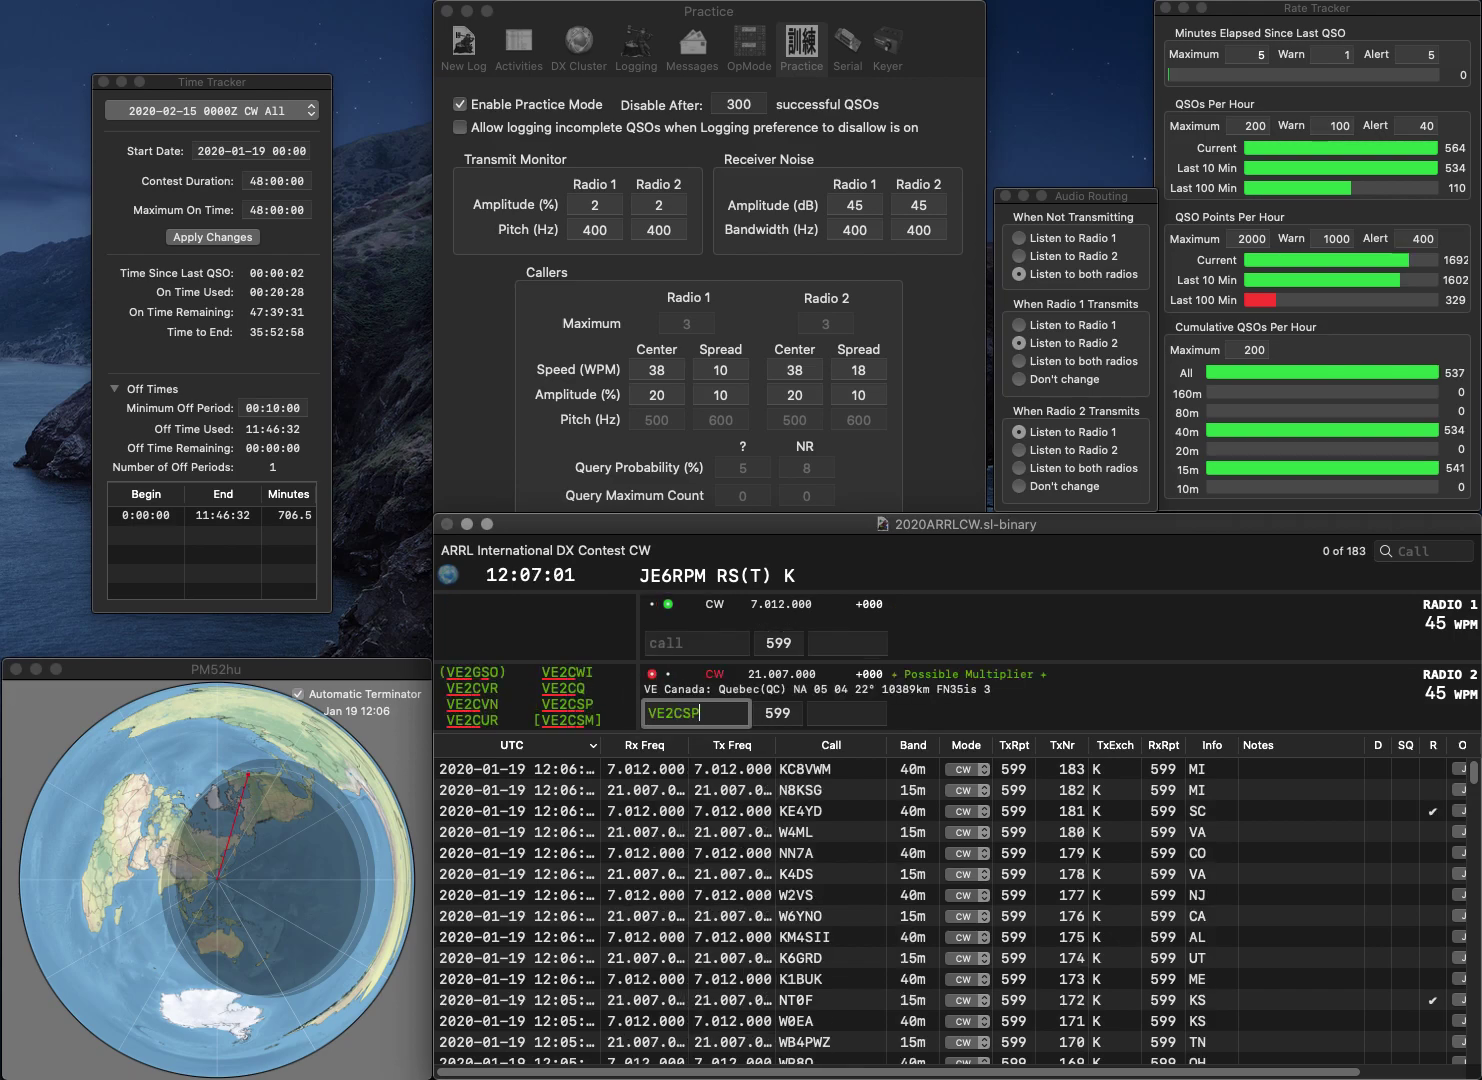
key("Return")
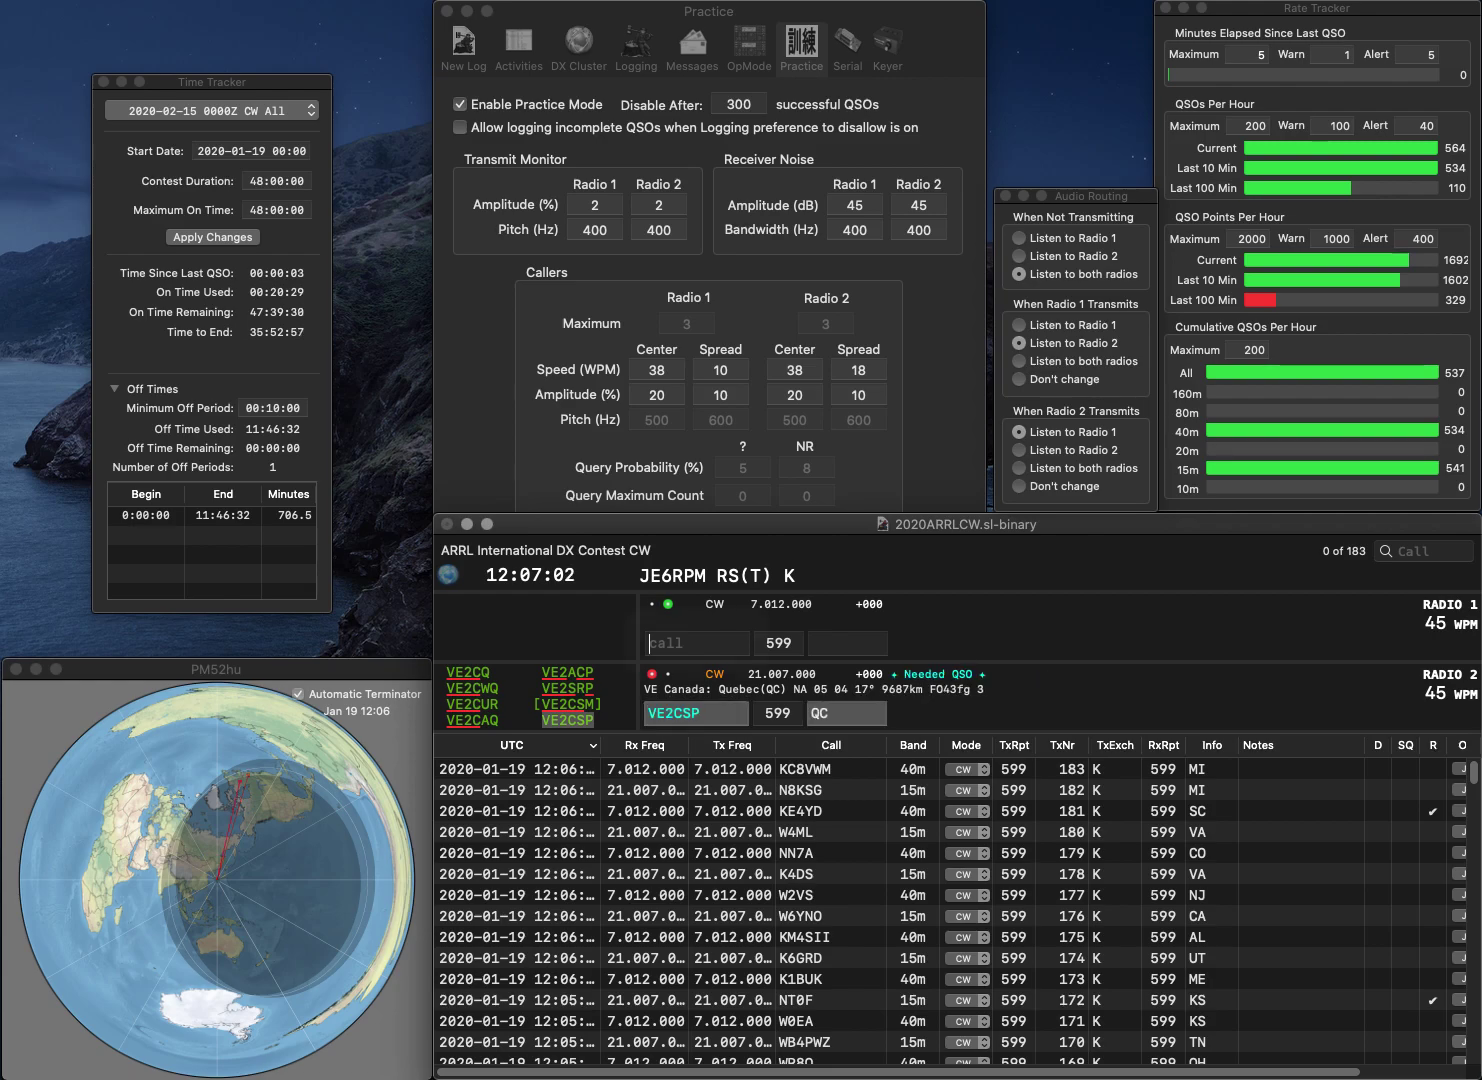
type("2SH")
type("Z")
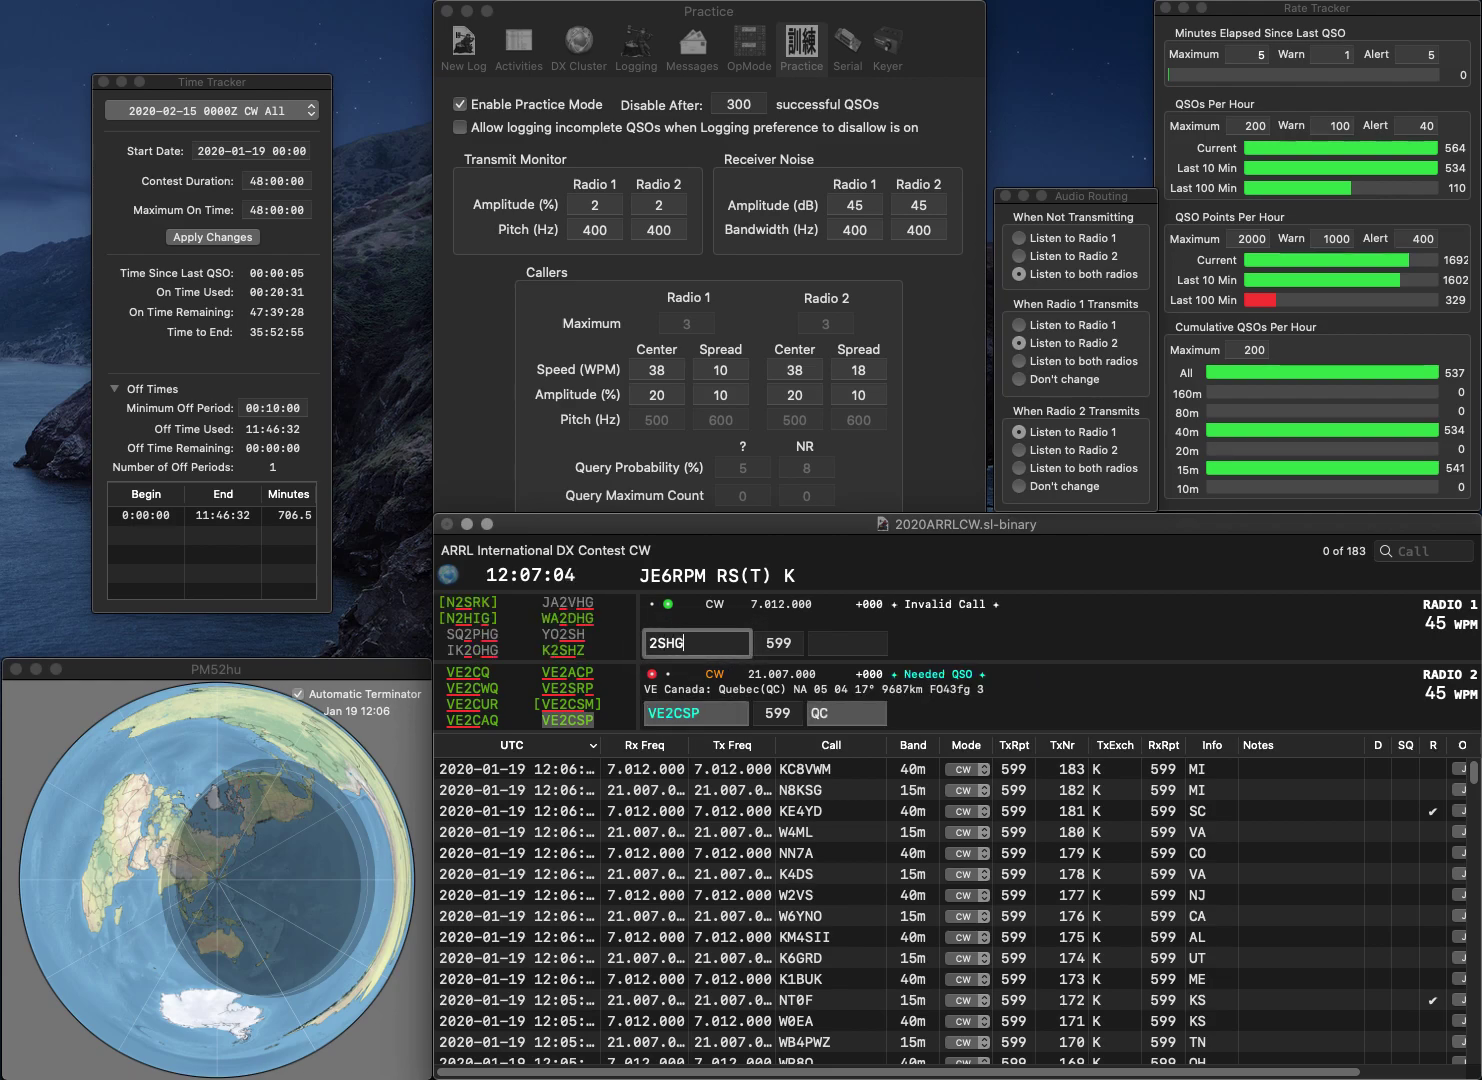
key("Home")
type("WB")
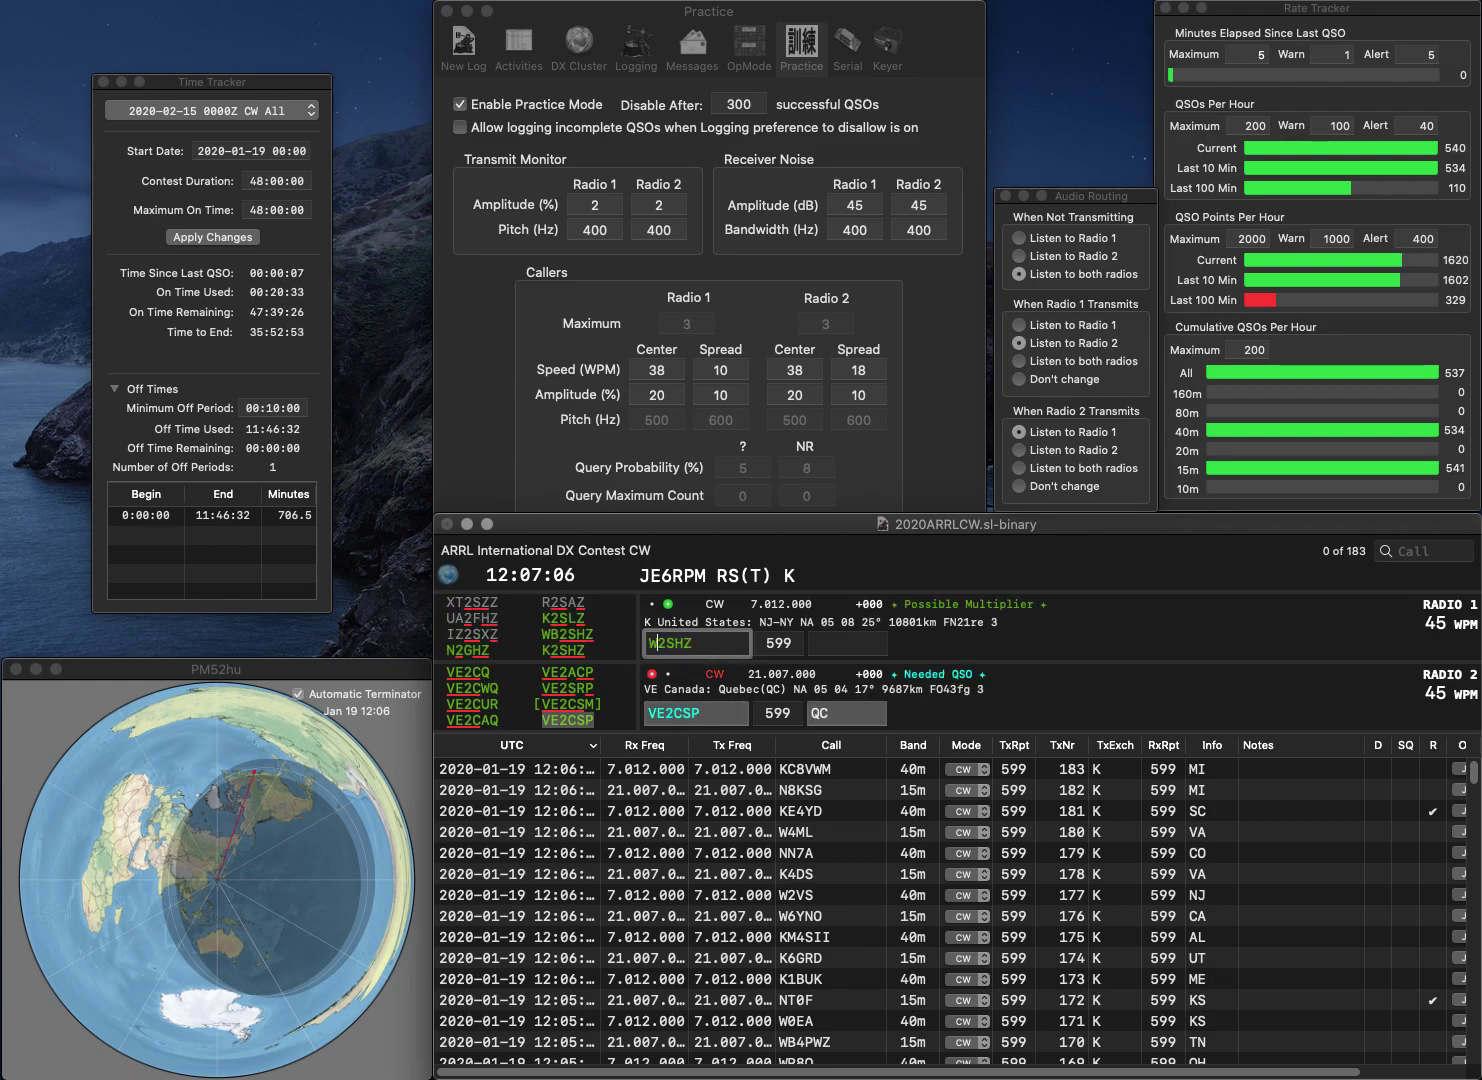
key("Return")
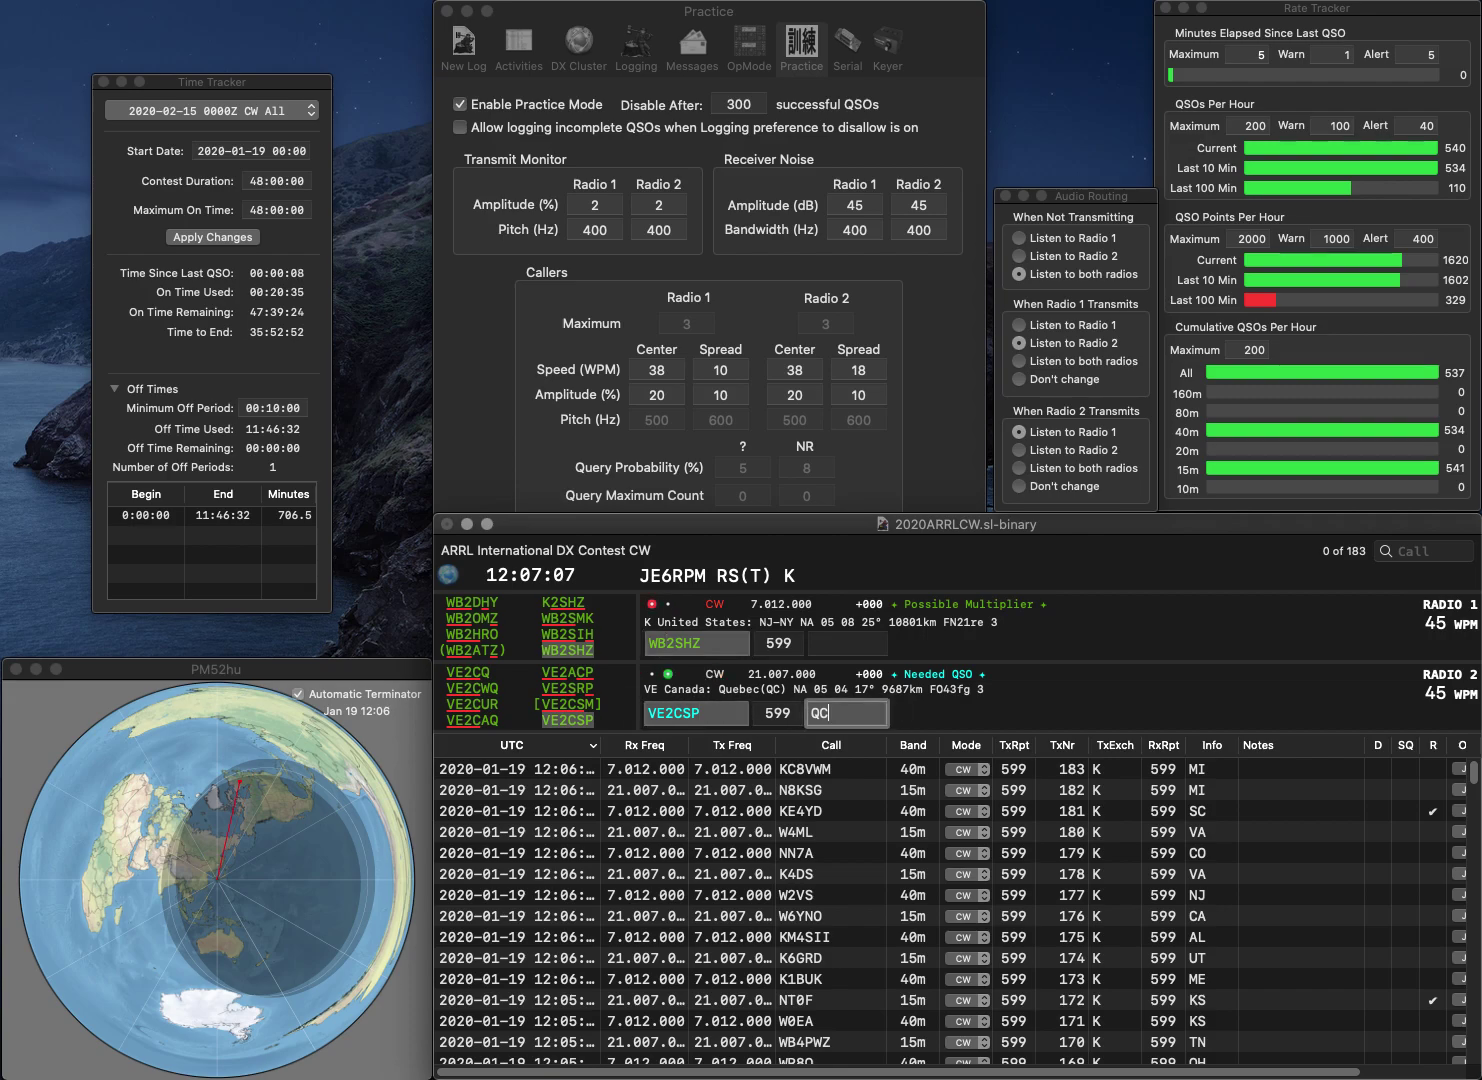
key("Return")
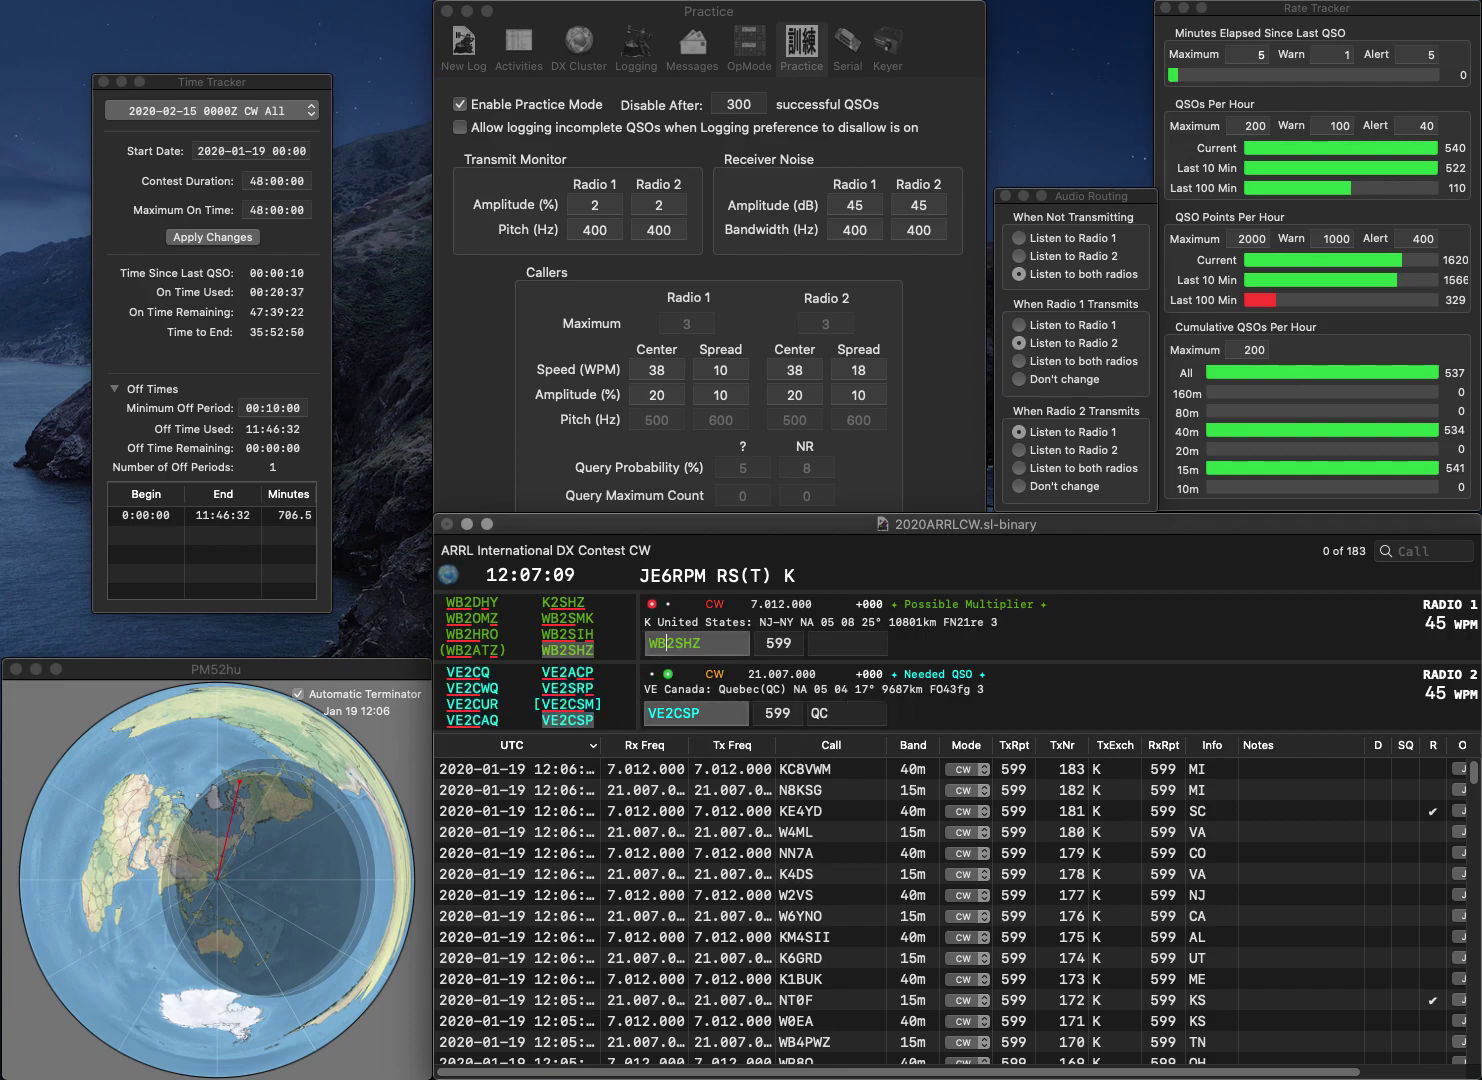
type("N")
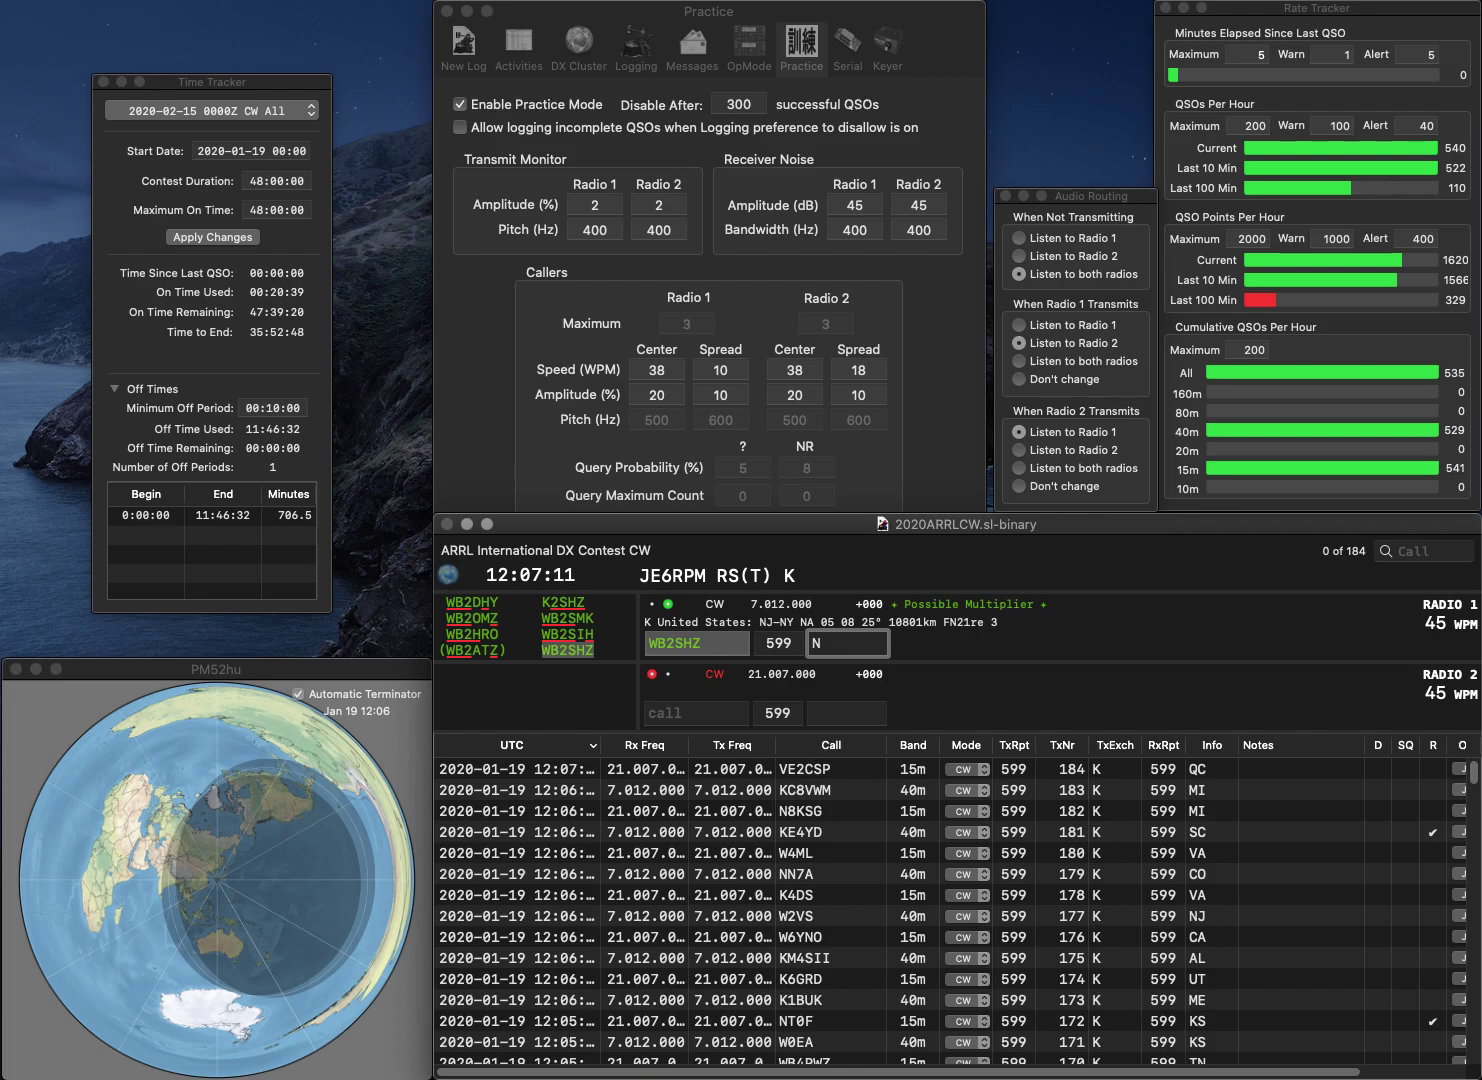
type("J")
key("Return")
type("W8HP")
key("Return")
type("K5NOF")
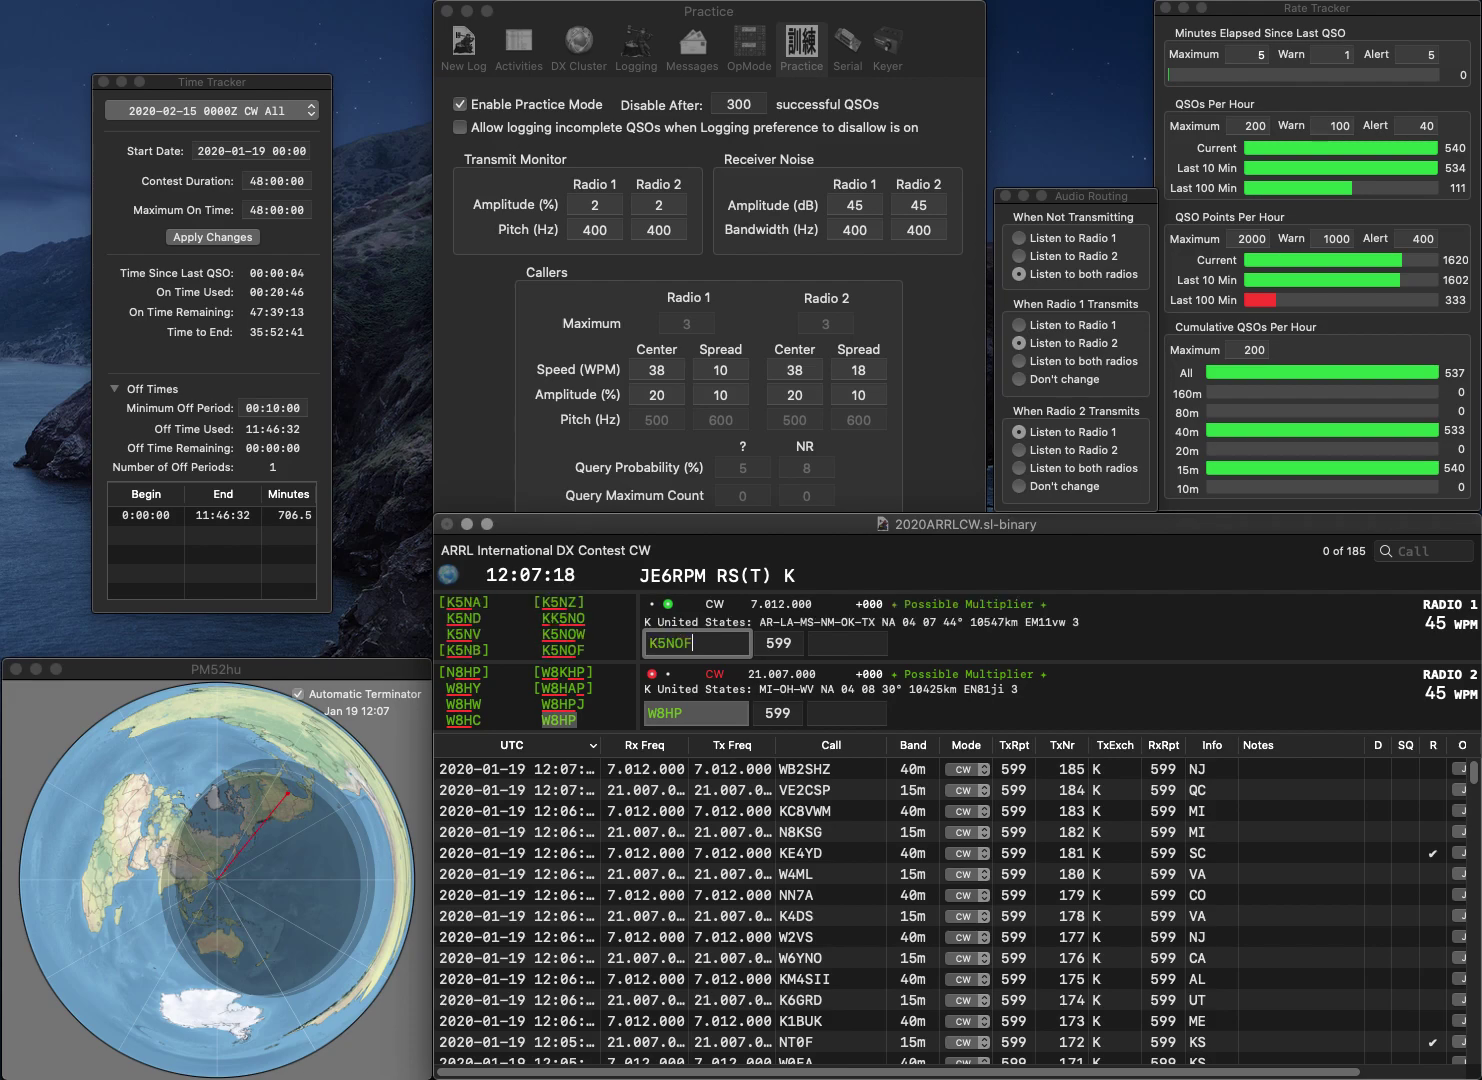
key("Return")
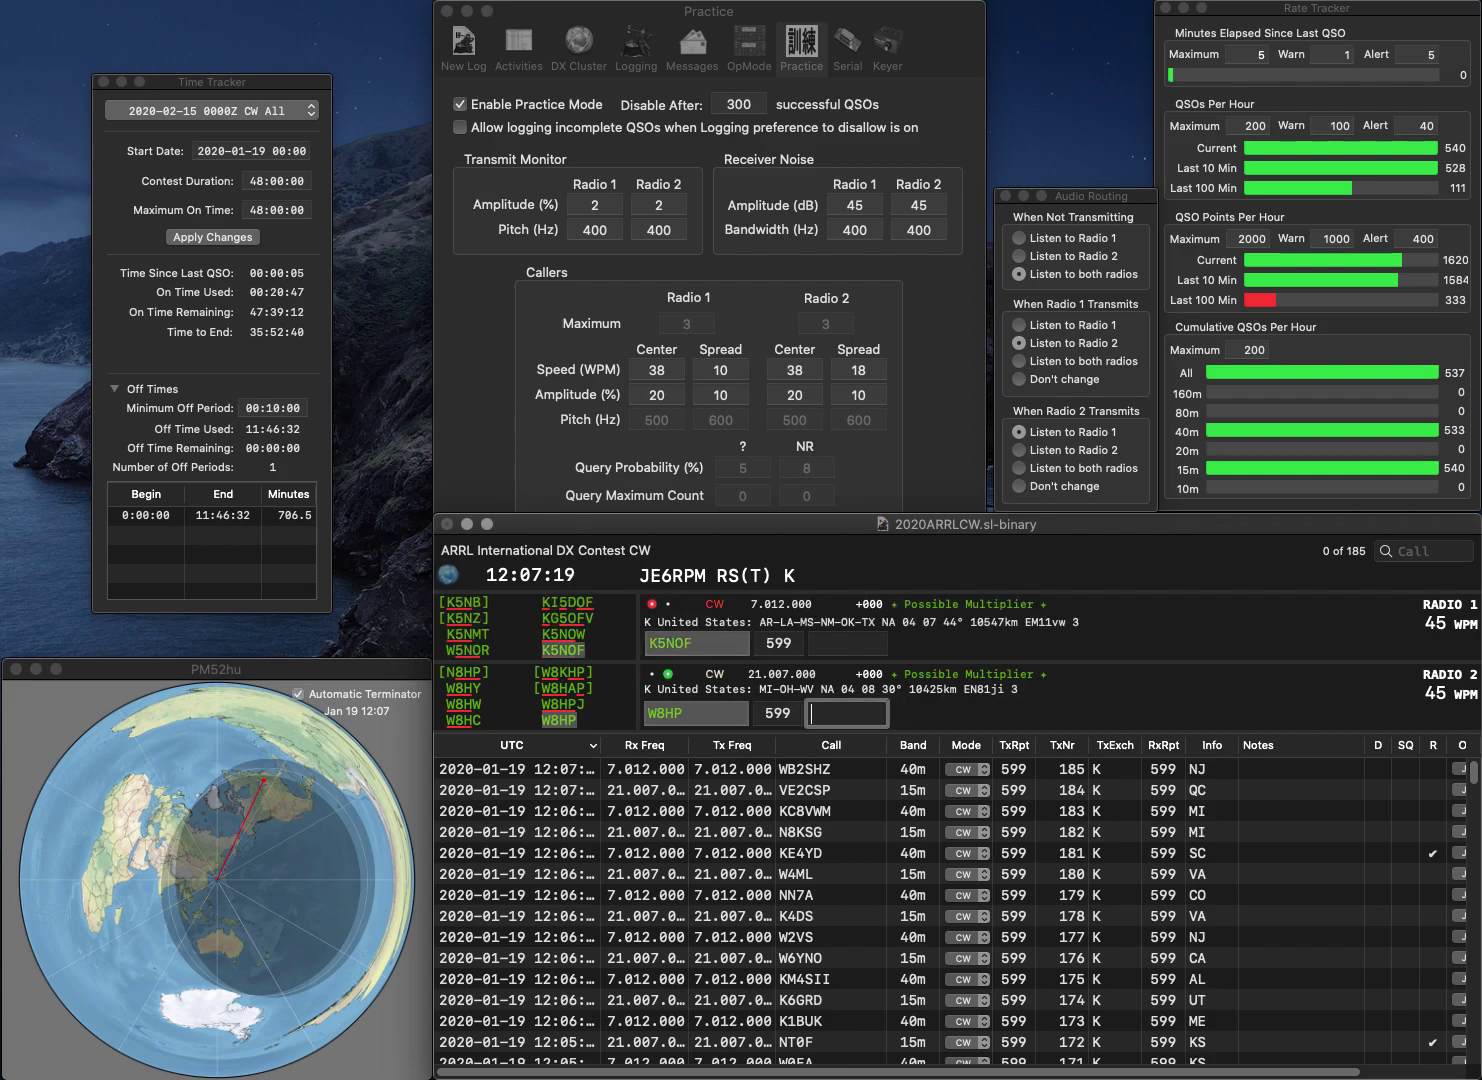
key("Return")
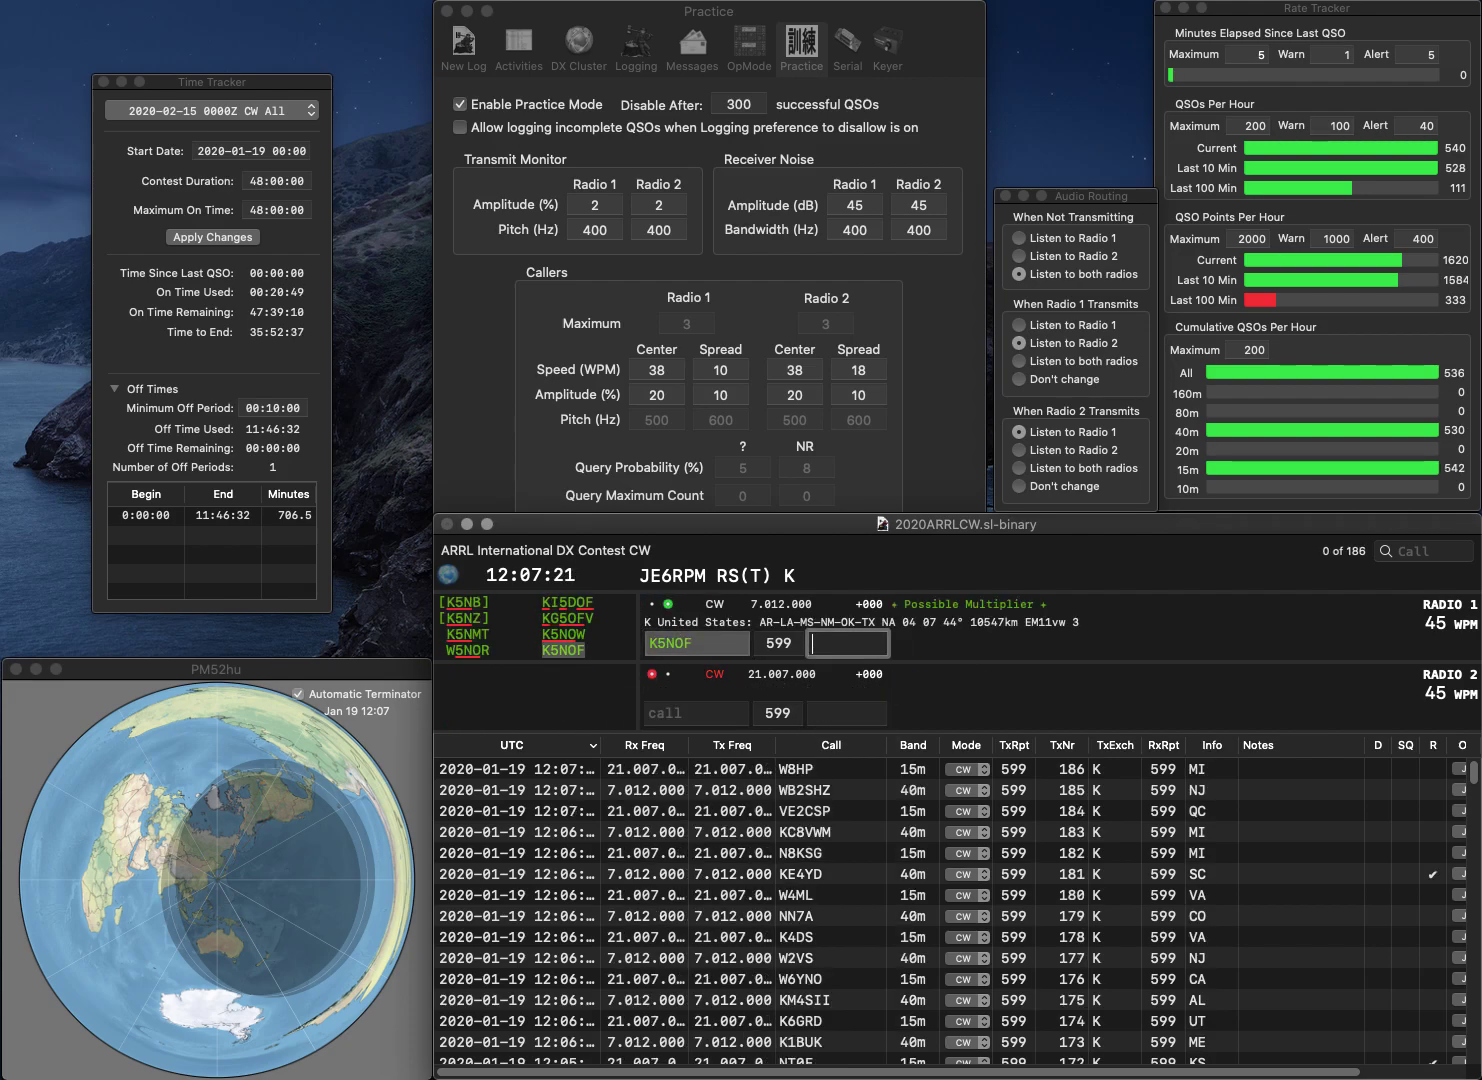
type("LA")
key("Return")
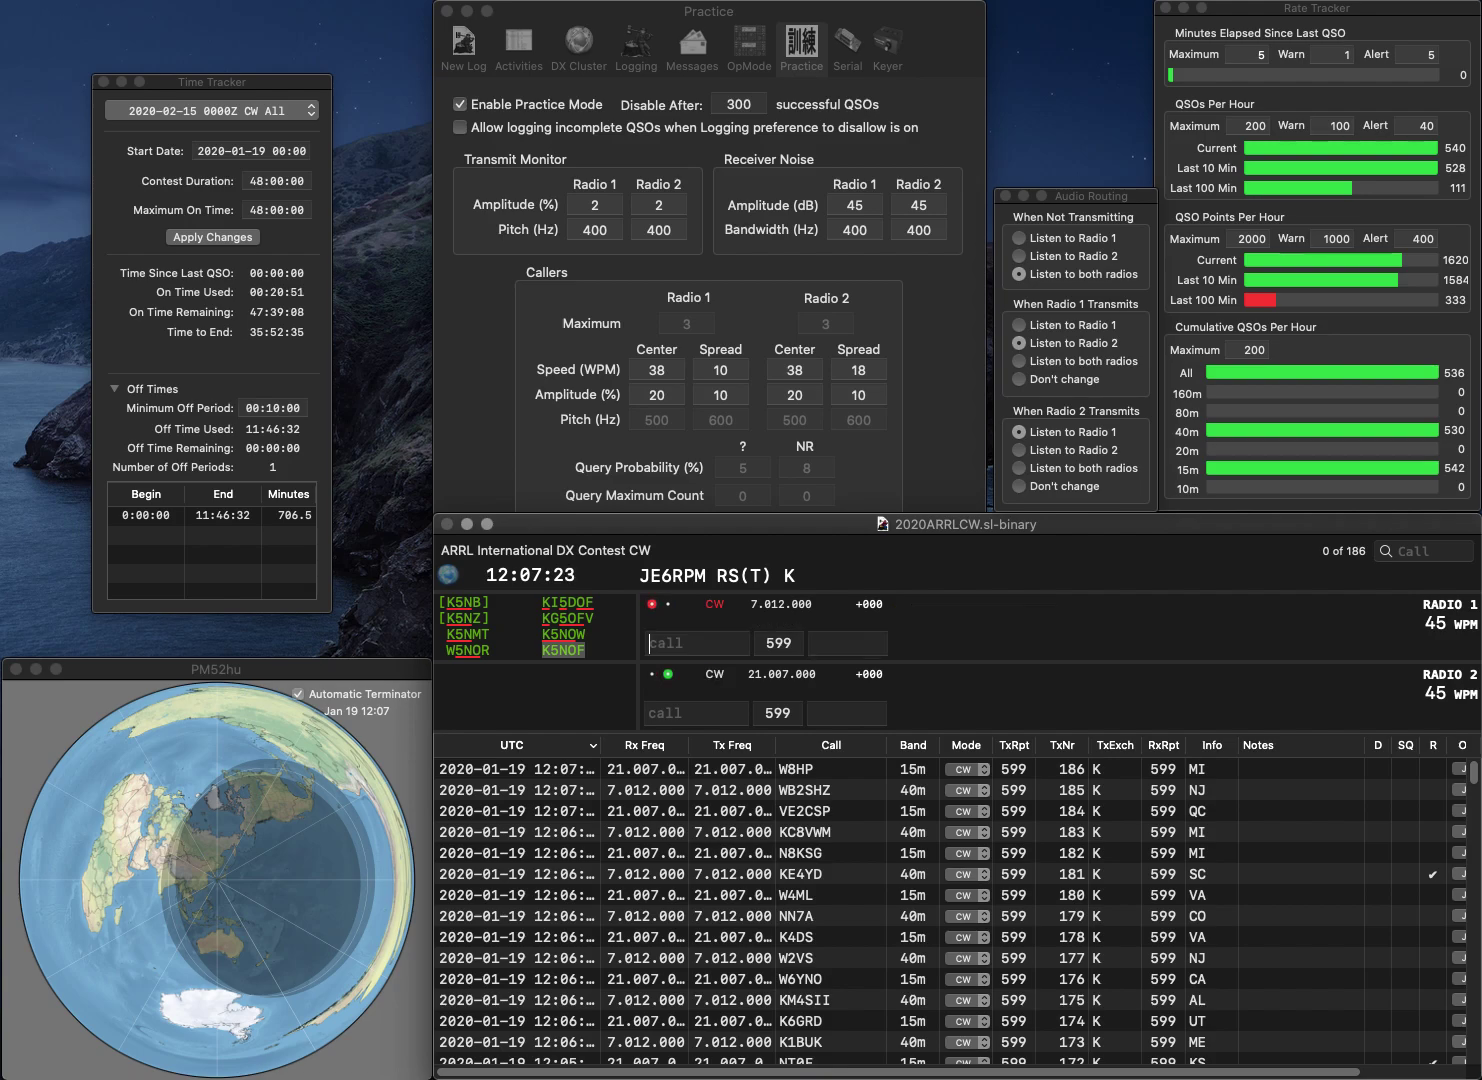
- Answer W6FB on Radio 2 and VO1MP on Radio 1
type("W")
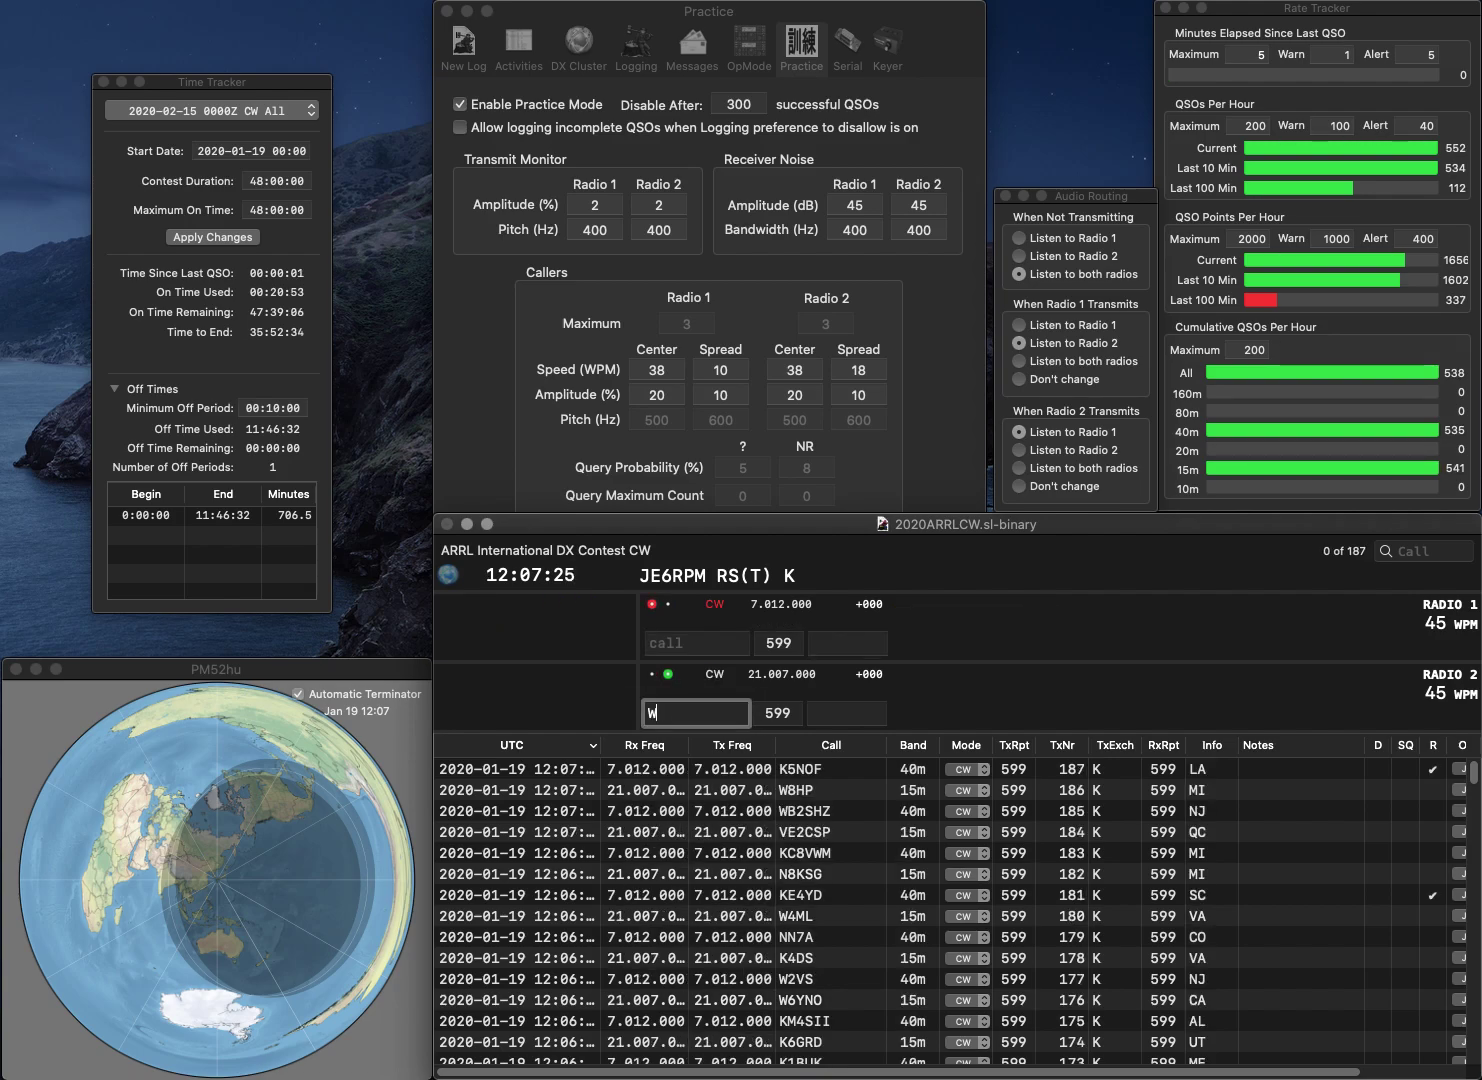
type("6FB")
key("Return")
type("VEO")
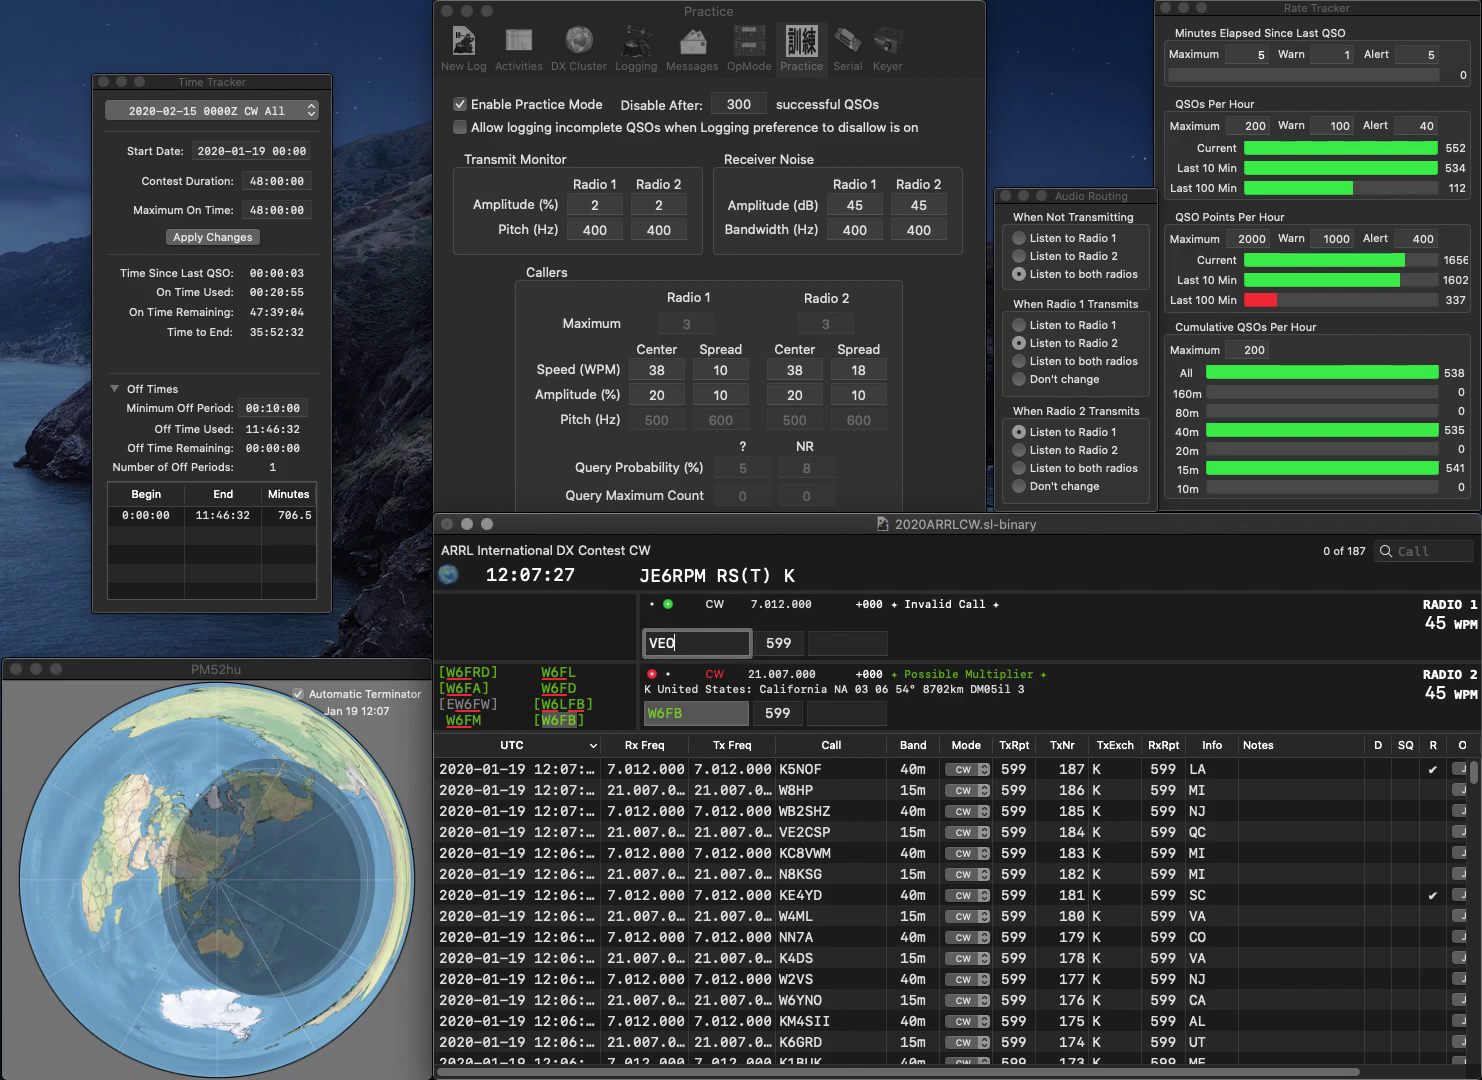
type("1MP")
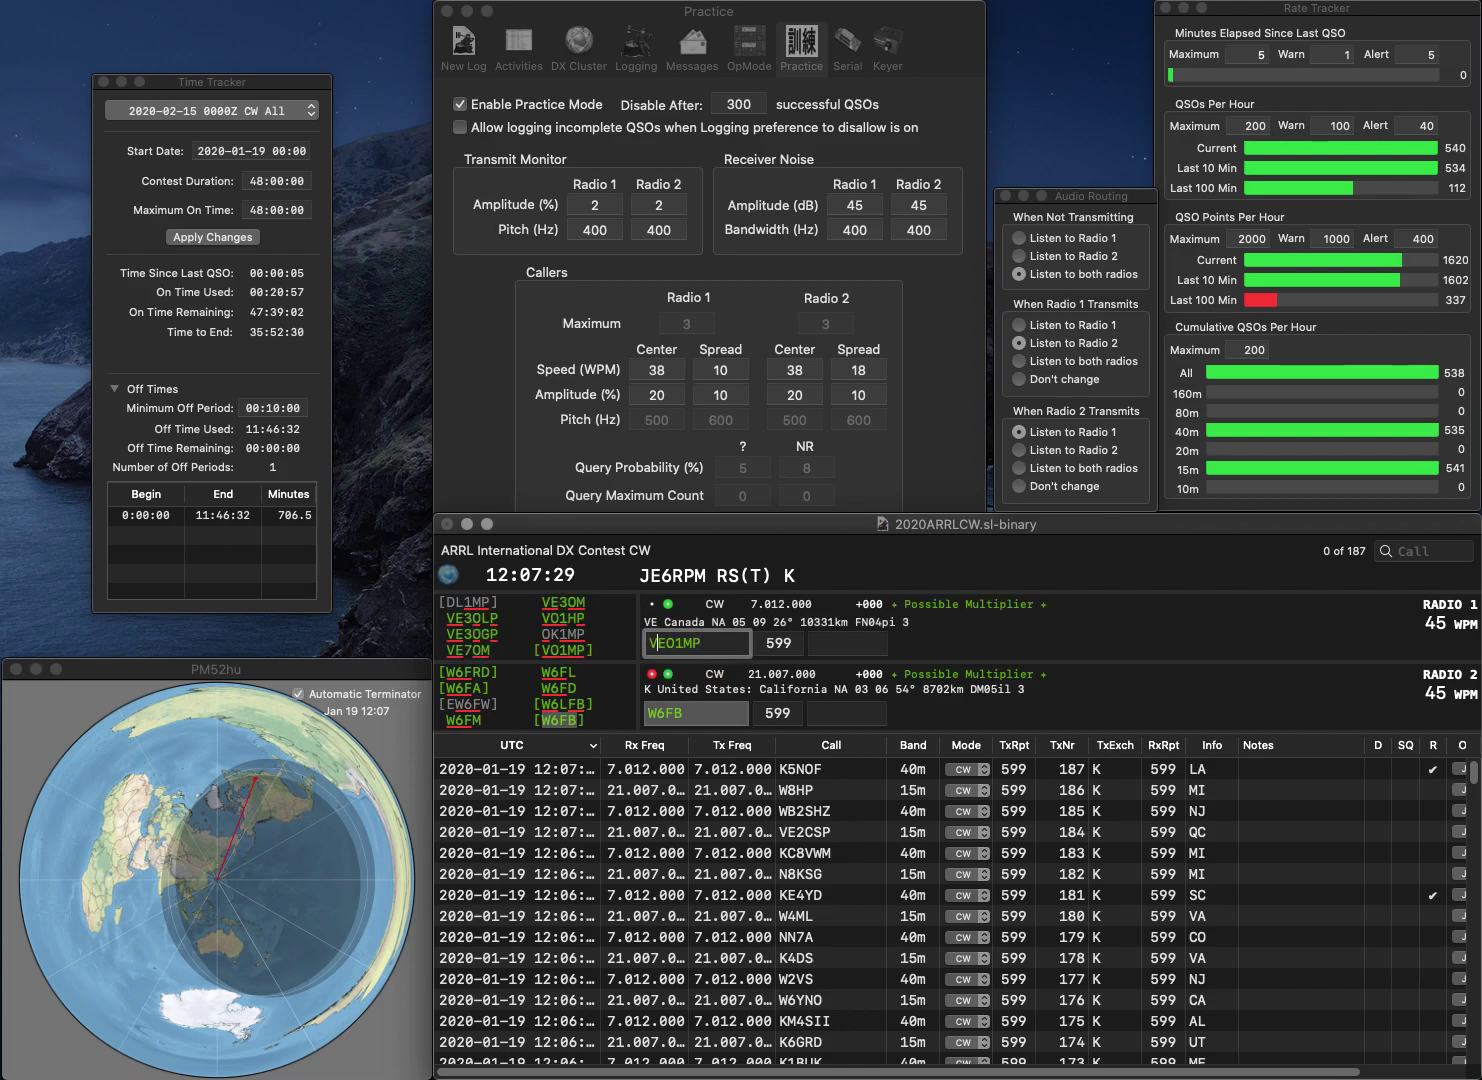
key("Delete")
key("Return")
- Correct the Radio 2 call to W6FD, and log VO1MP with exchange NF and W6FD with exchange CA
key("BackSpace")
type("D")
key("Return")
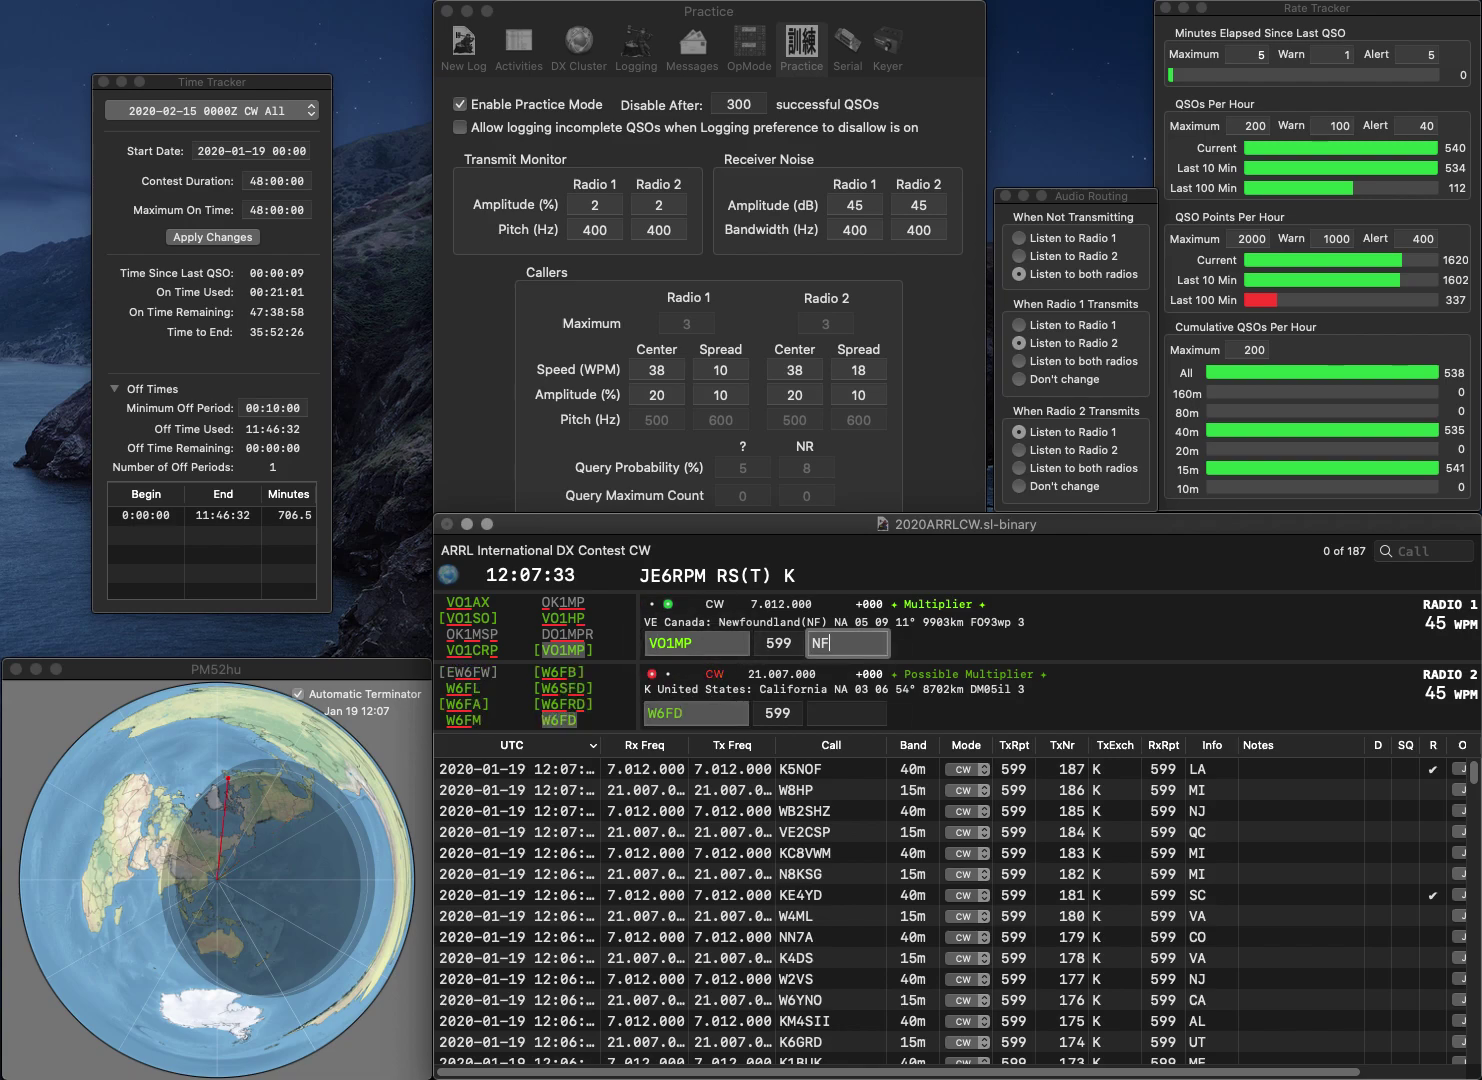
key("Return")
type("CA")
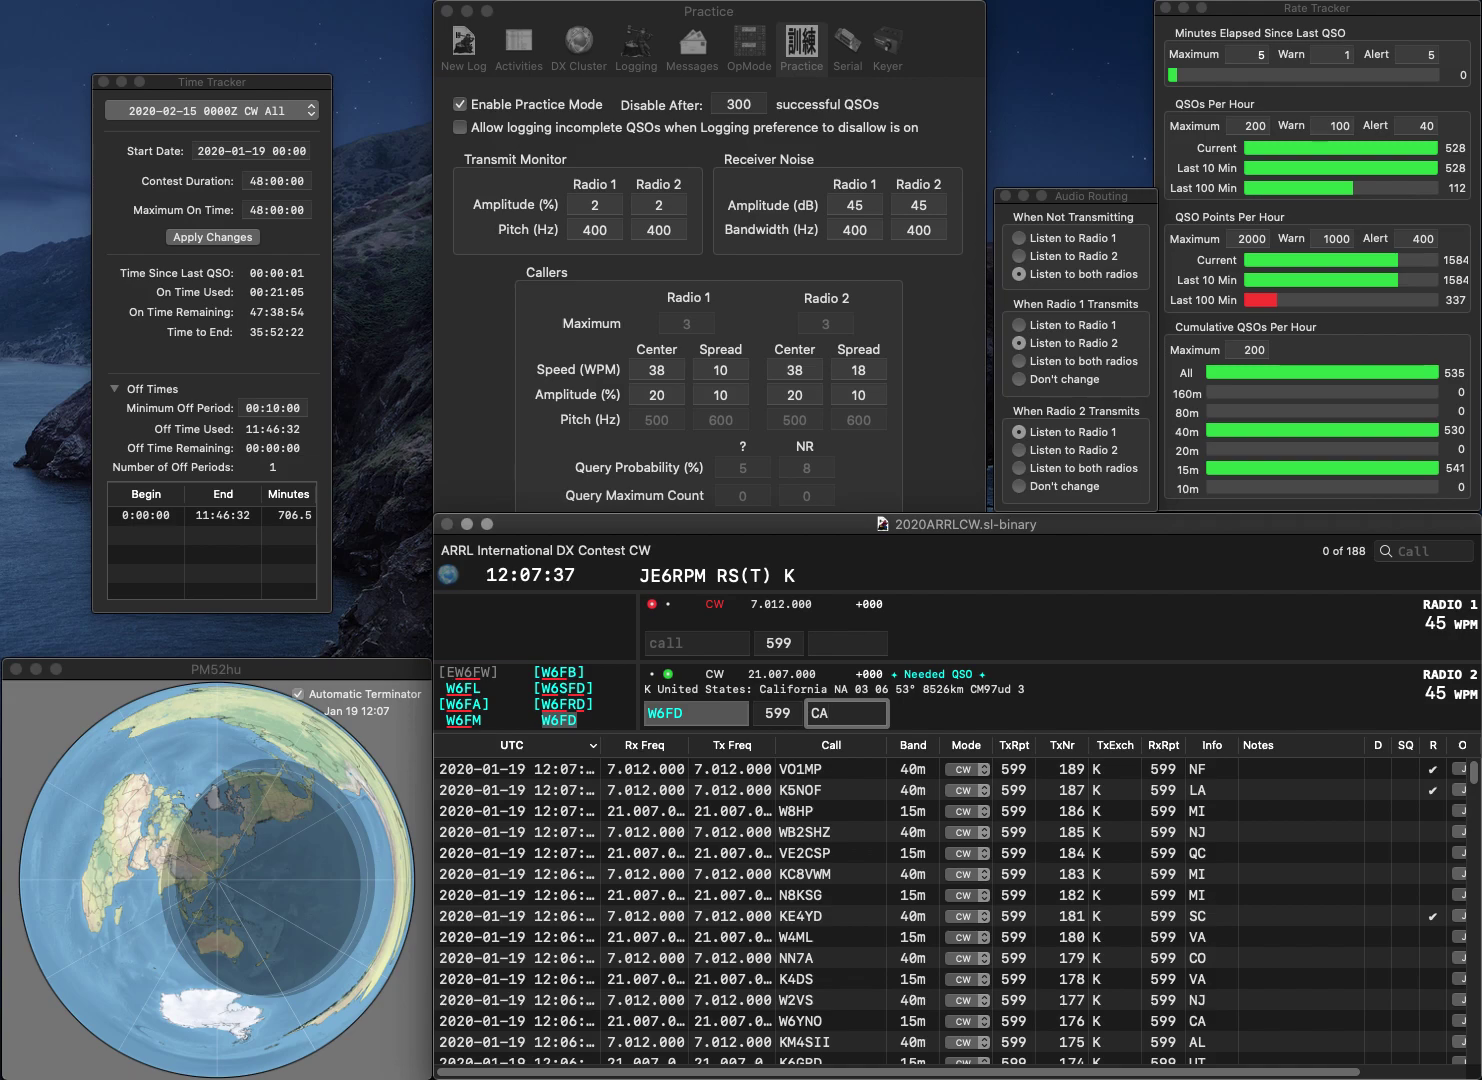
key("Return")
- Answer VA2FW on Radio 1, adding the missing 2 to the call
type("VAFW")
key("Left")
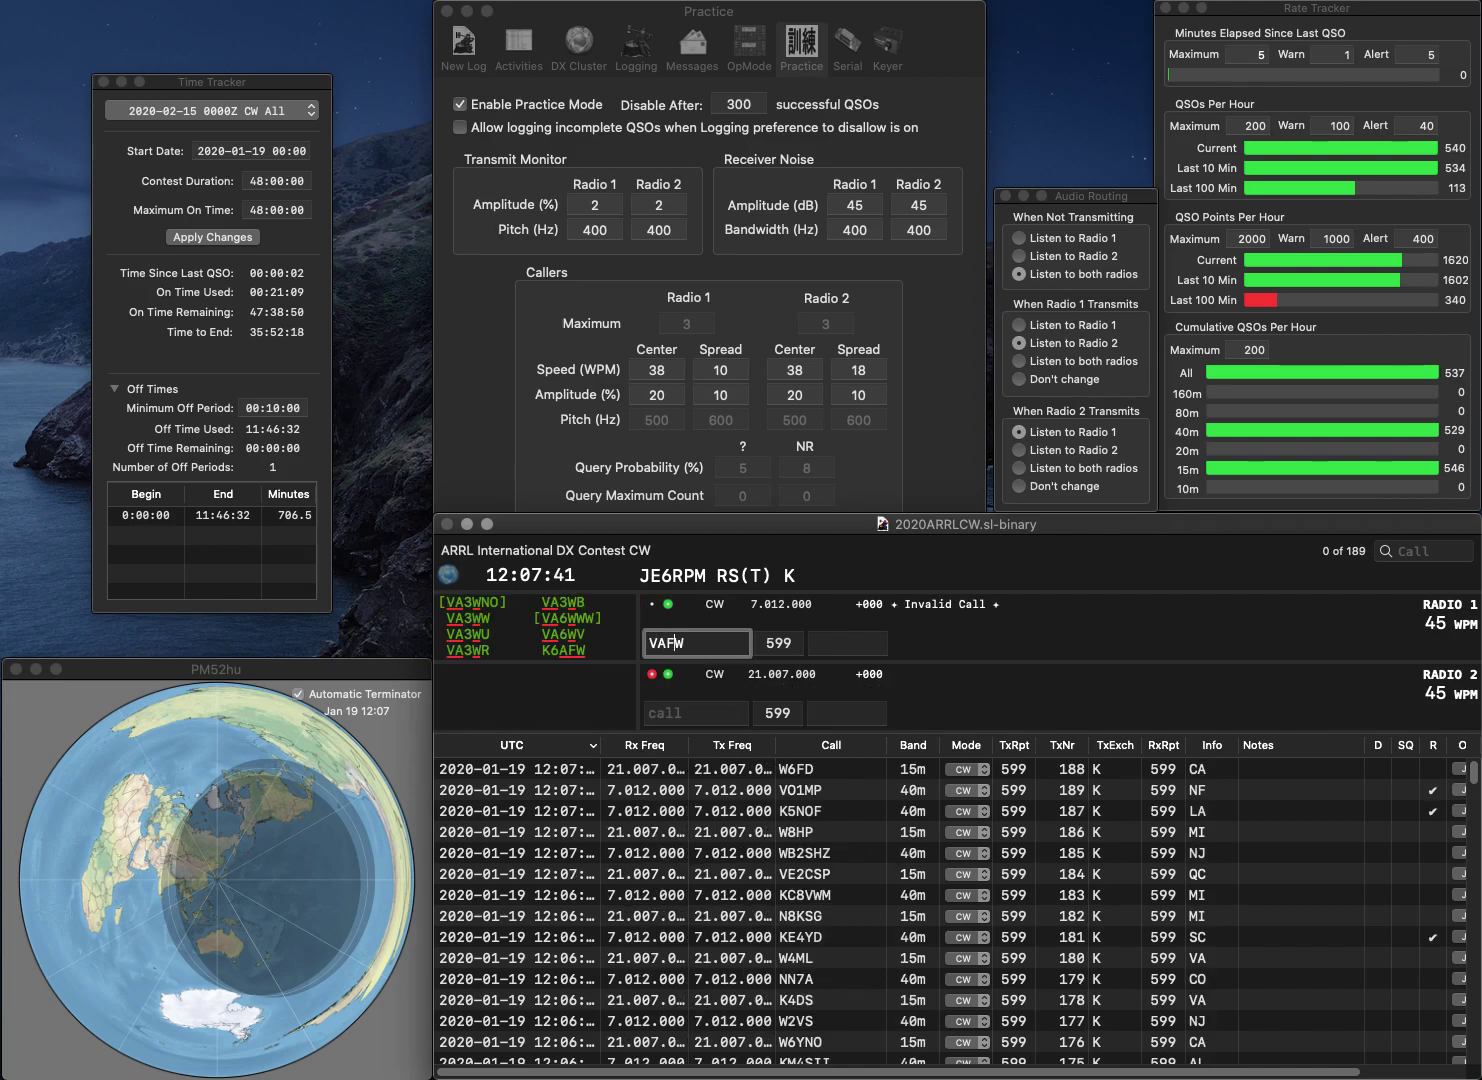
key("Left")
type("2")
key("Return")
type("KP4KE")
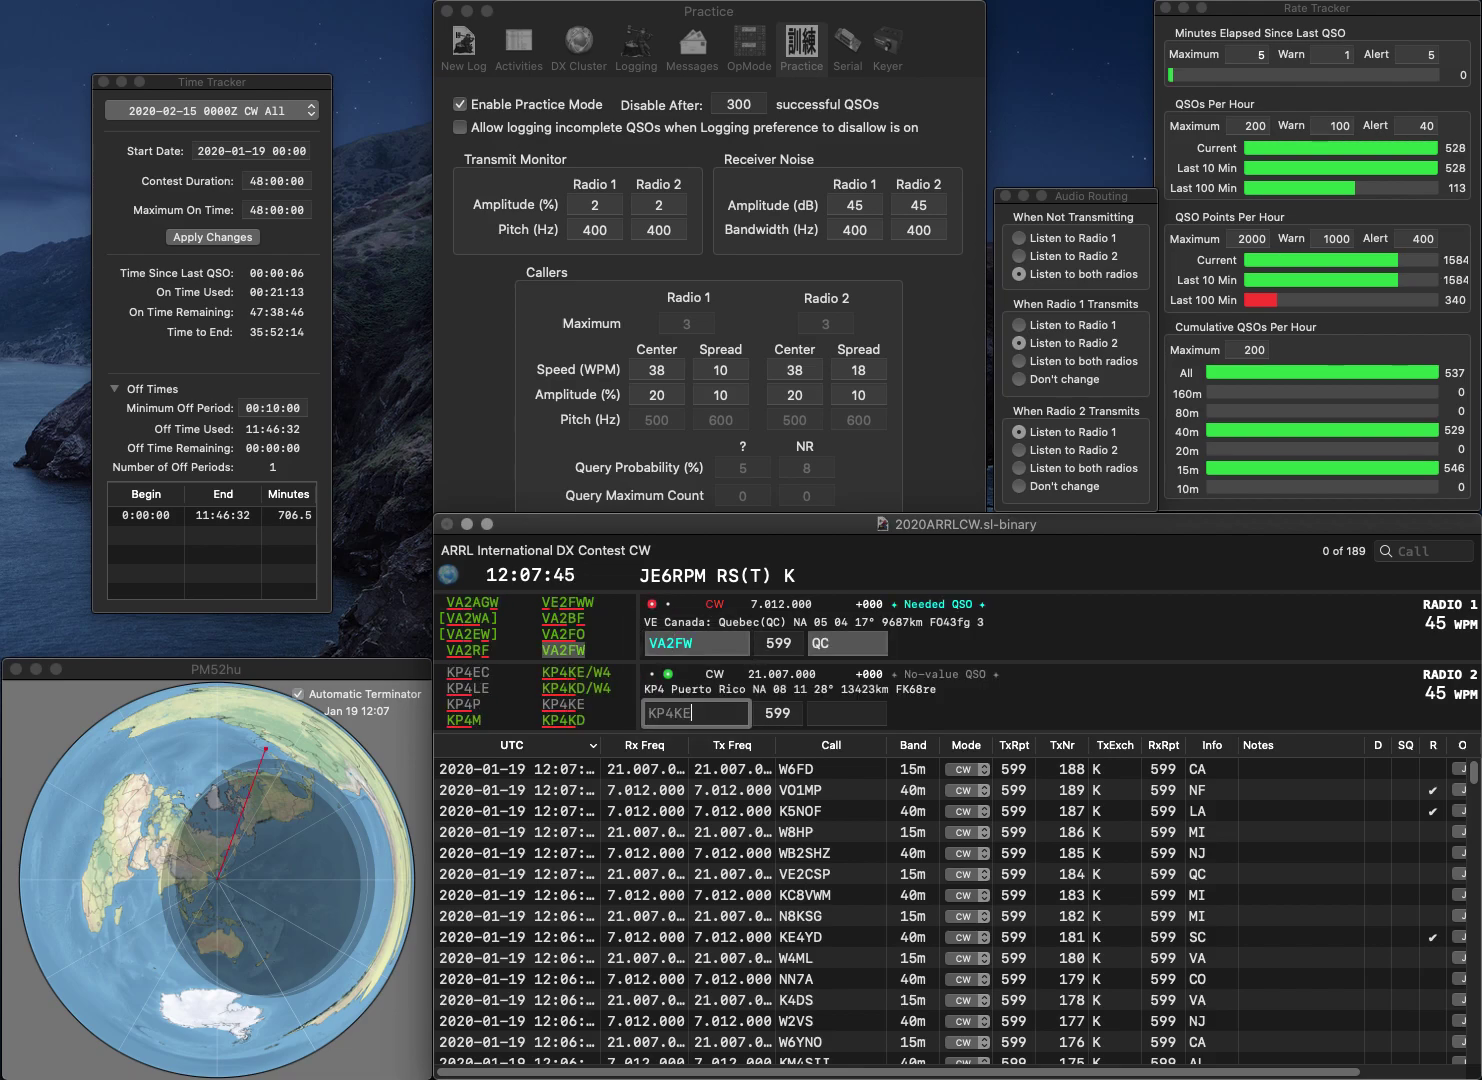
type("/W4")
key("Return")
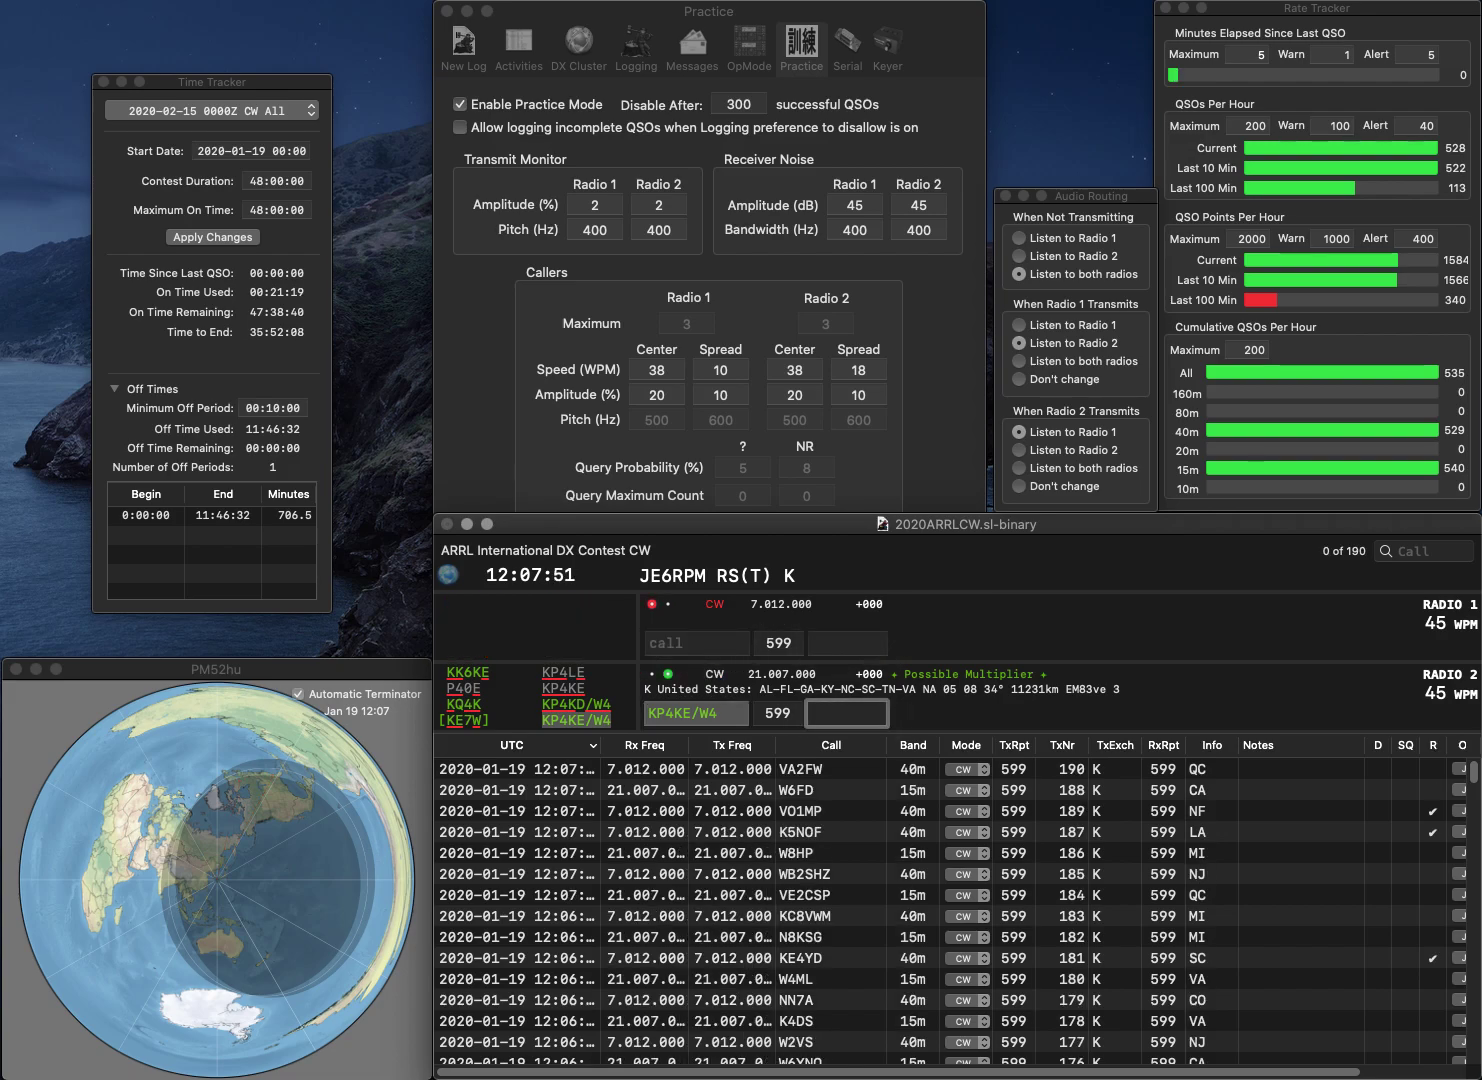
type("SC")
key("Return")
type("KE8JEO")
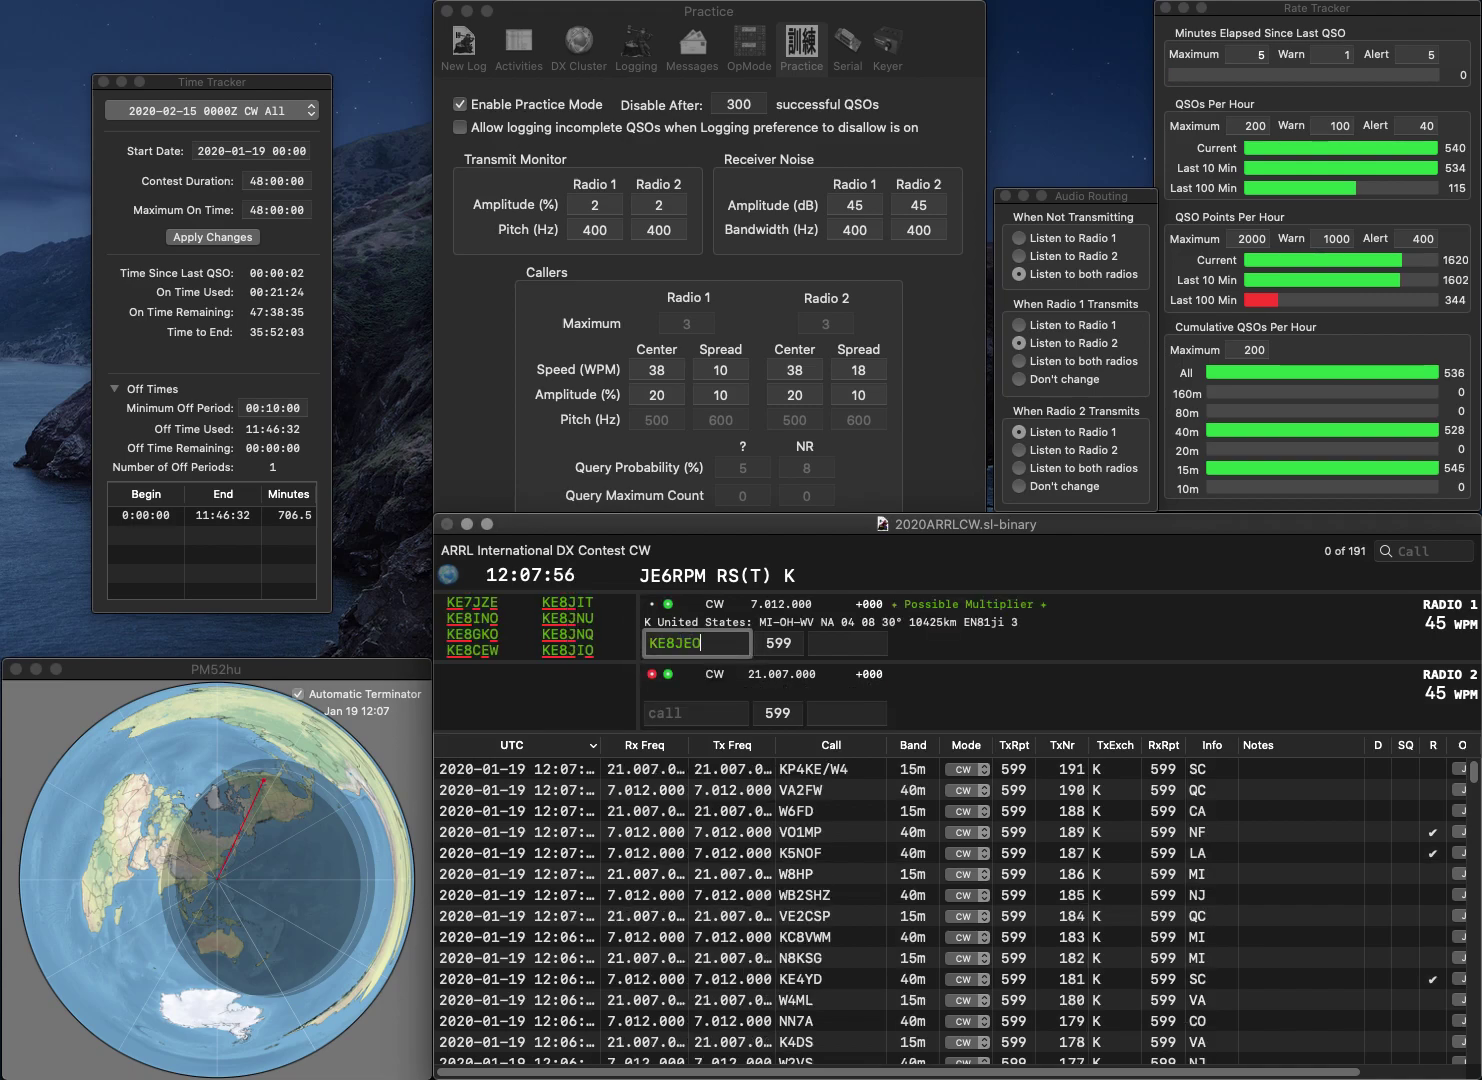
key("Return")
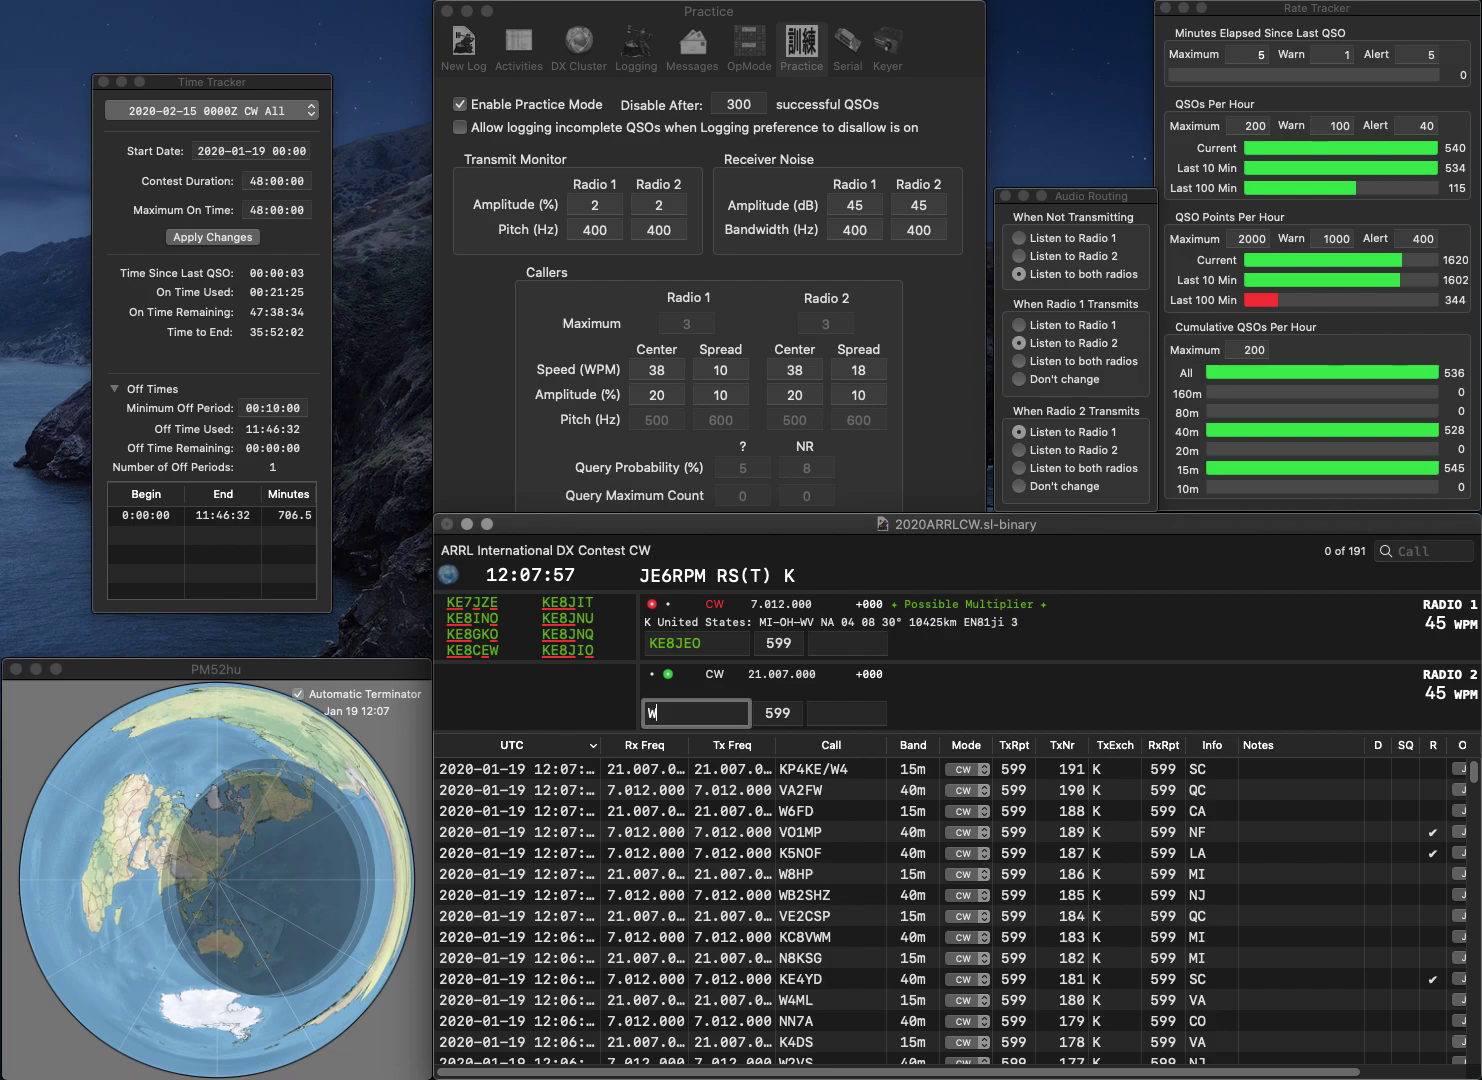
type("KYO")
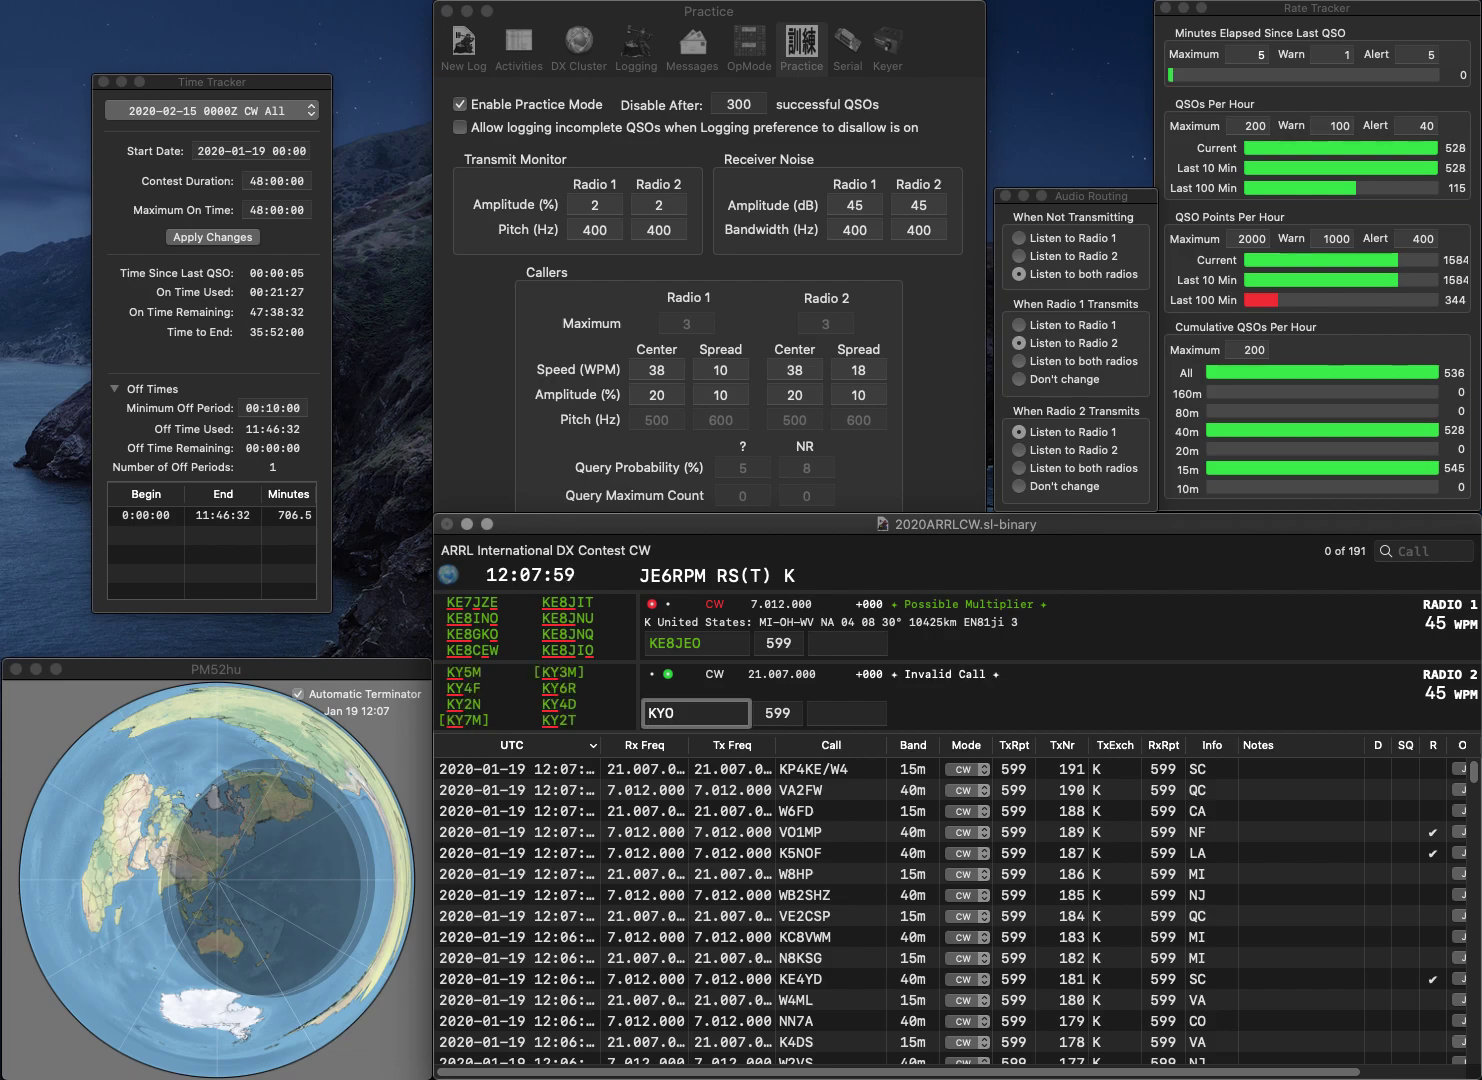
key("Return")
key("BackSpace")
key("BackSpace")
type("IO")
key("Return")
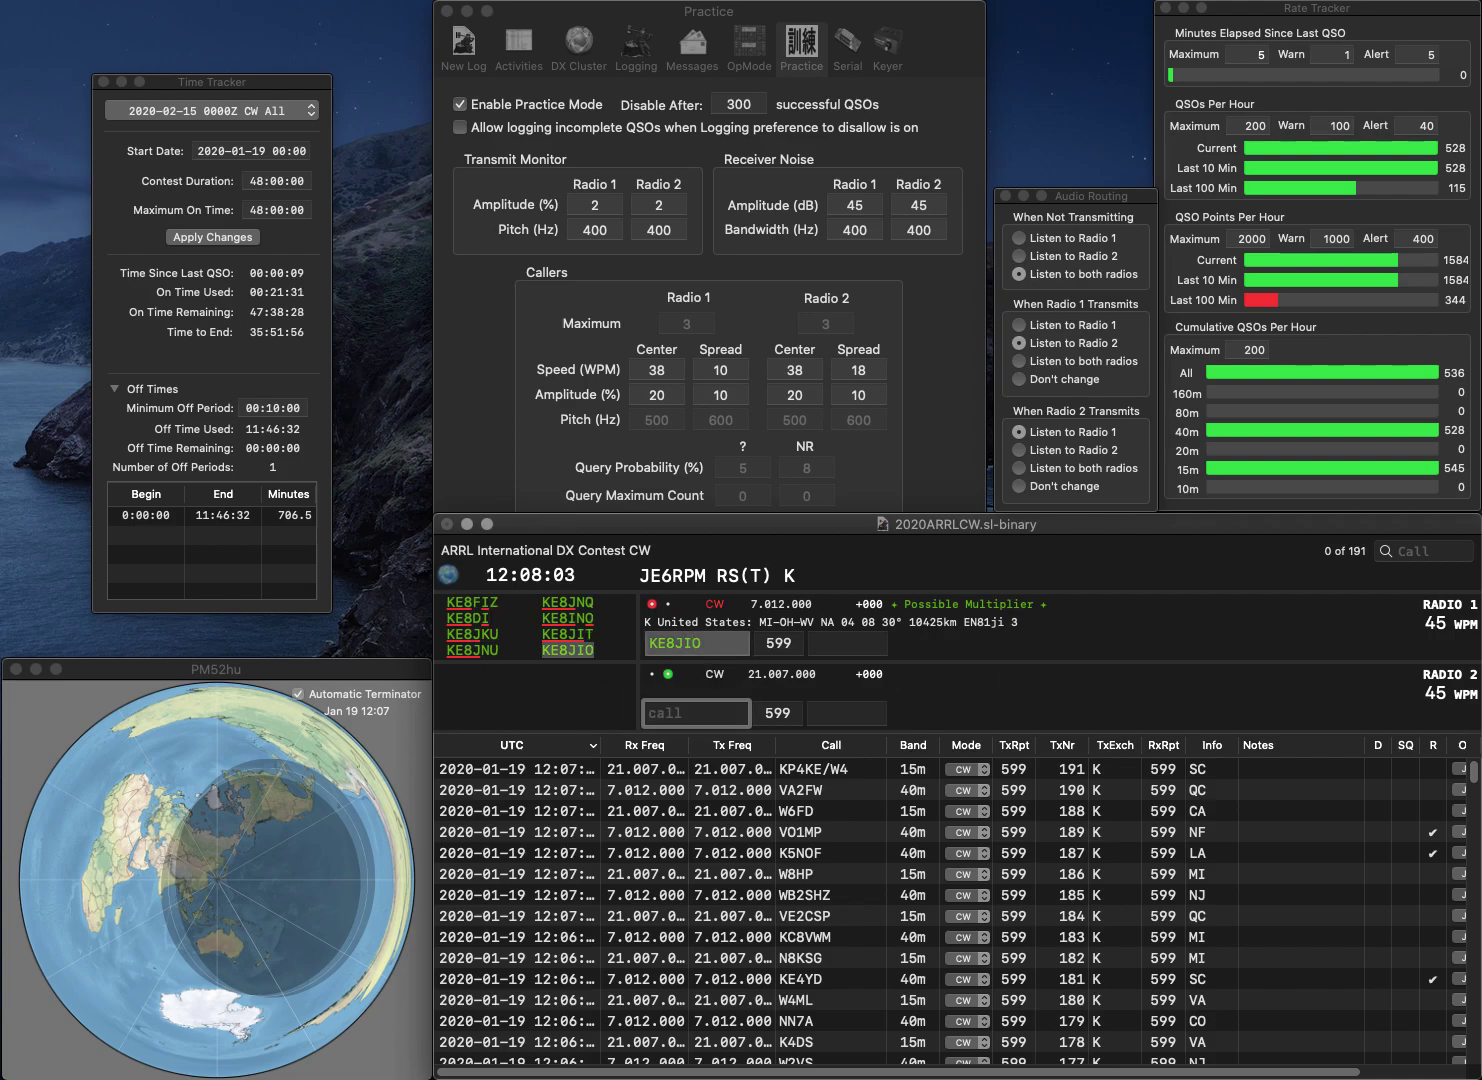
- Answer WA0QYM on Radio 2 and log KE8JIO on Radio 1 with exchange MI
type("WA0QY")
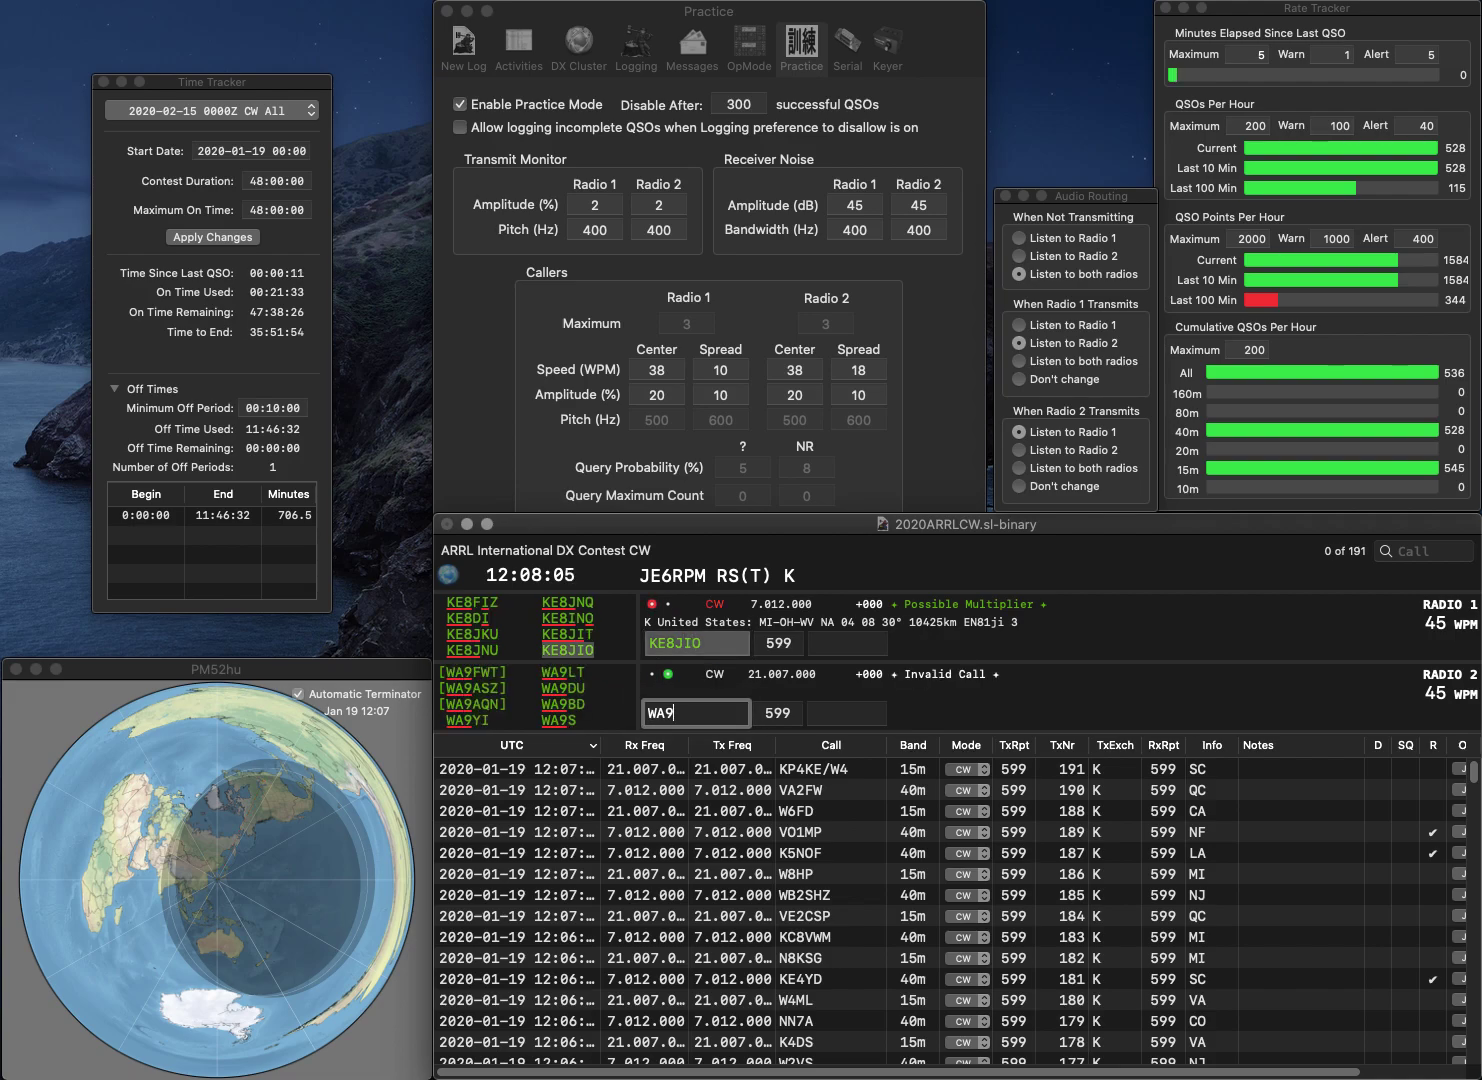
type("M")
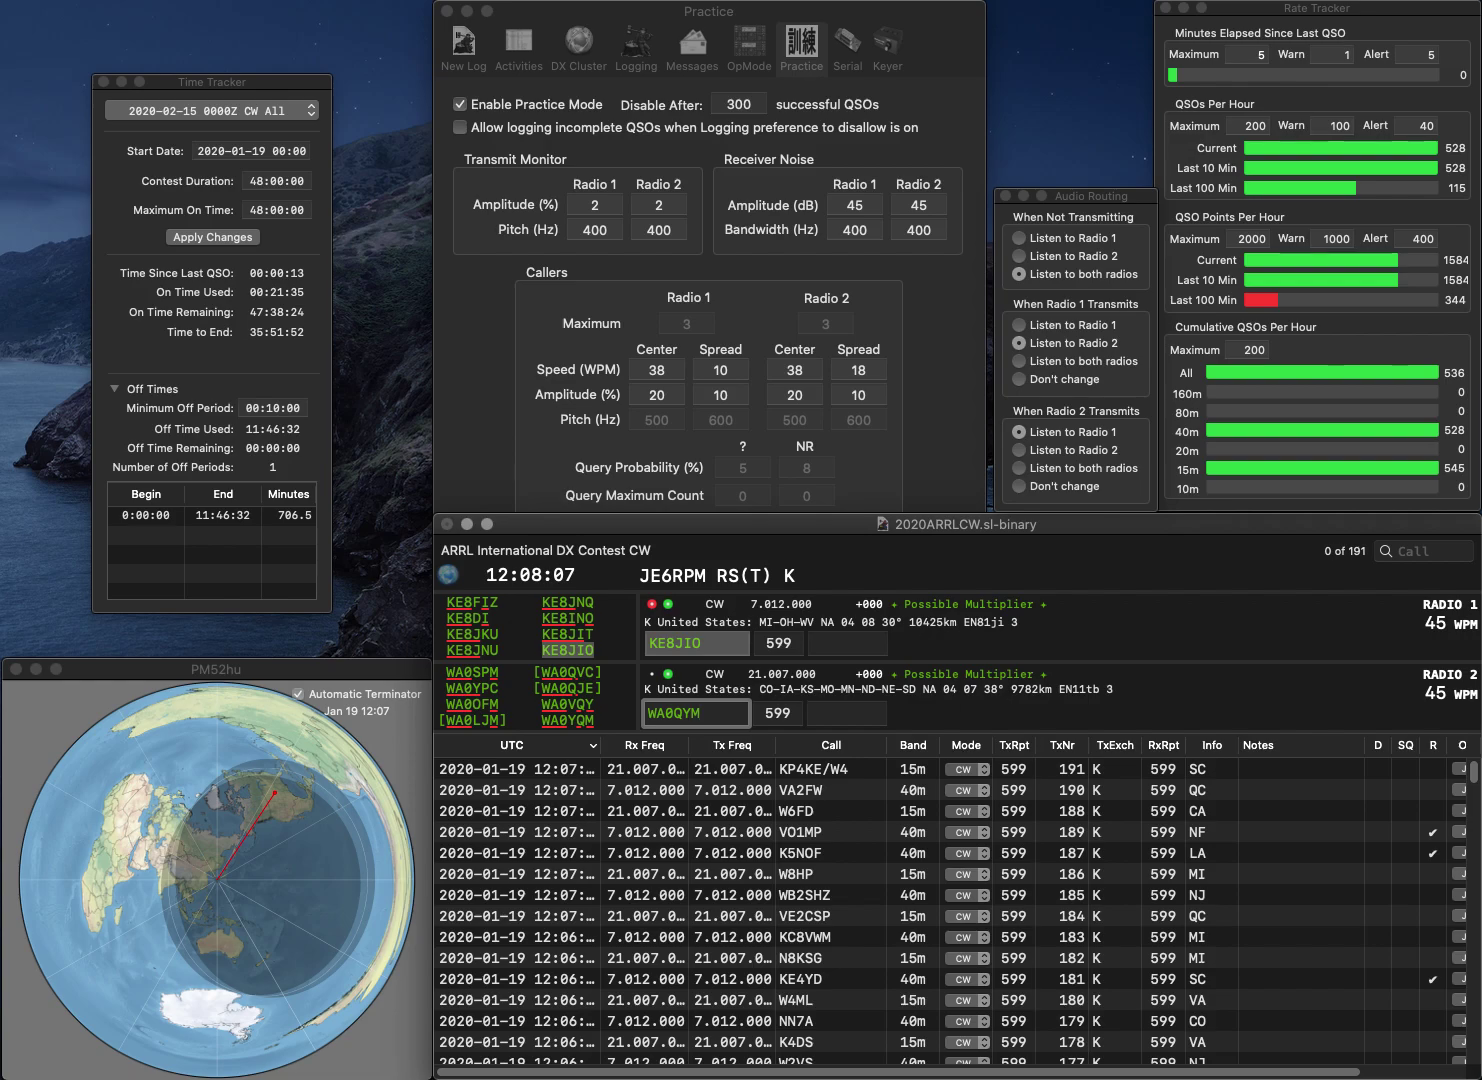
key("Return")
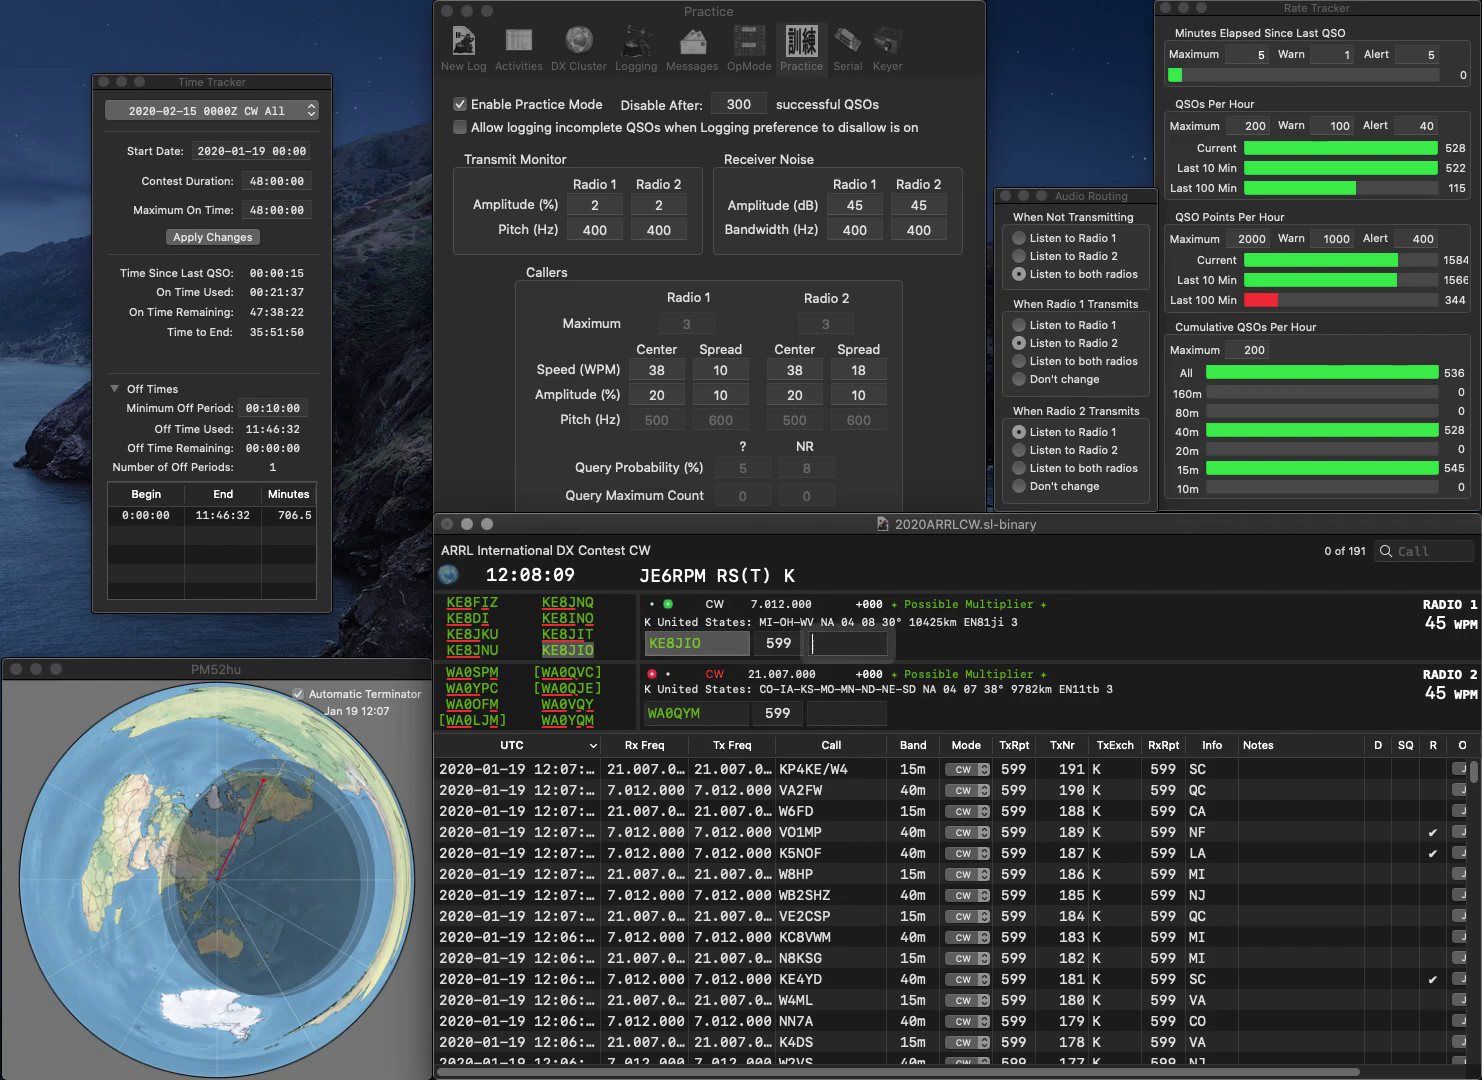
type("MI")
key("Return")
key("BackSpace")
key("BackSpace")
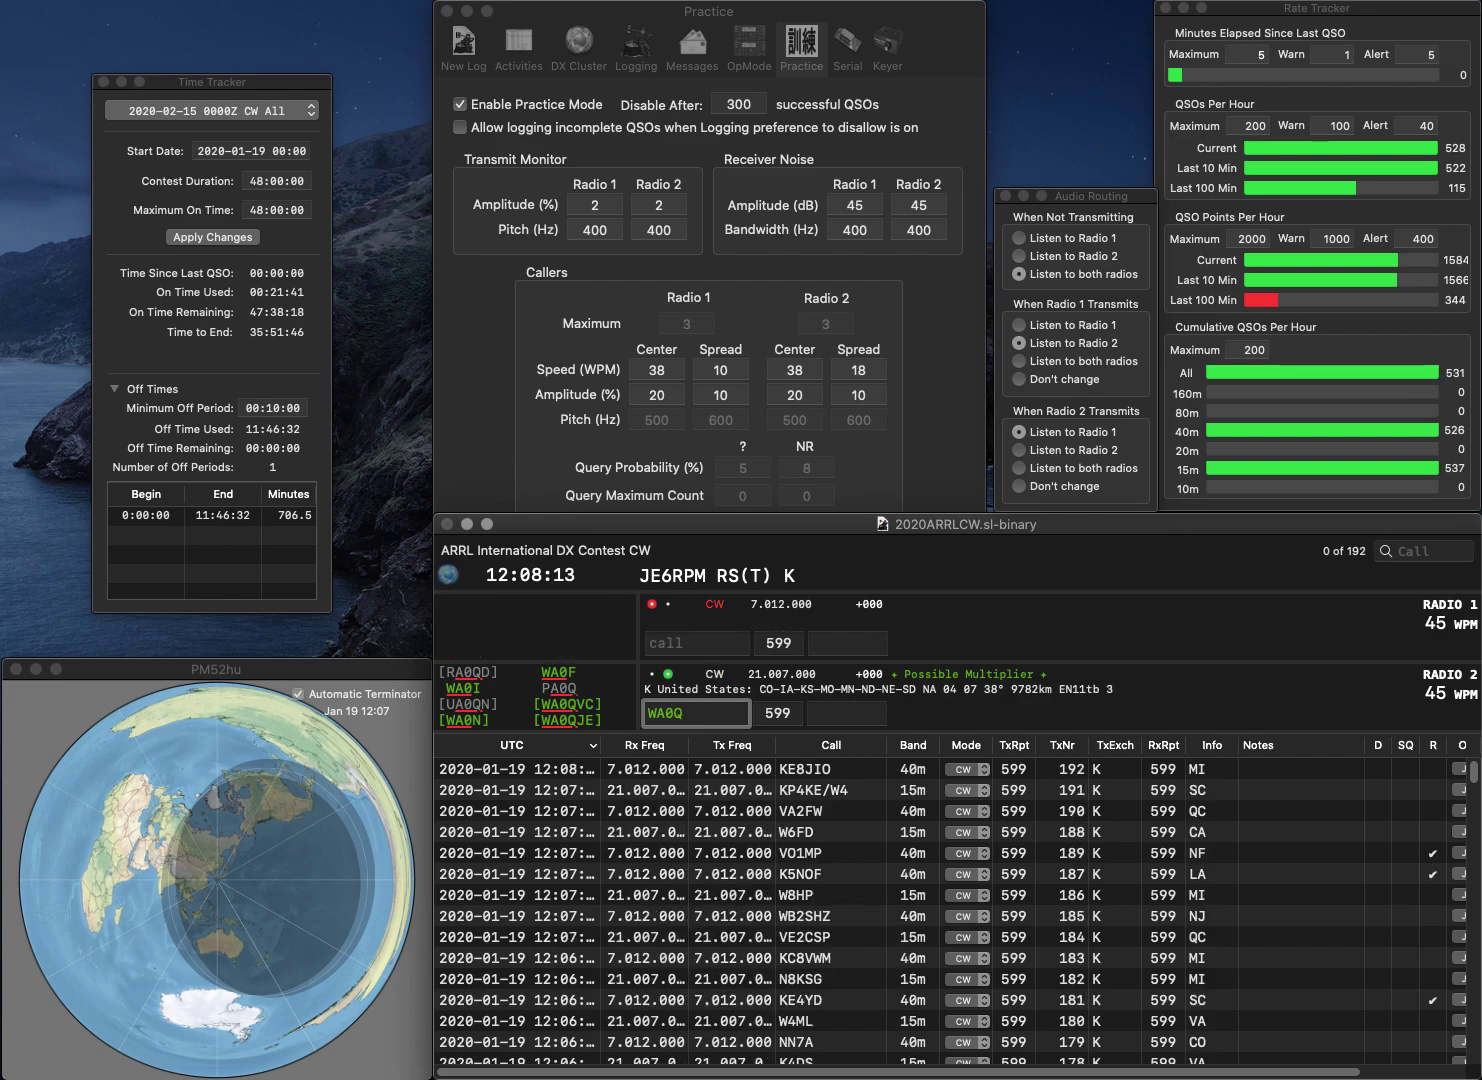
key("BackSpace")
type("Q")
key("BackSpace")
type("YQM")
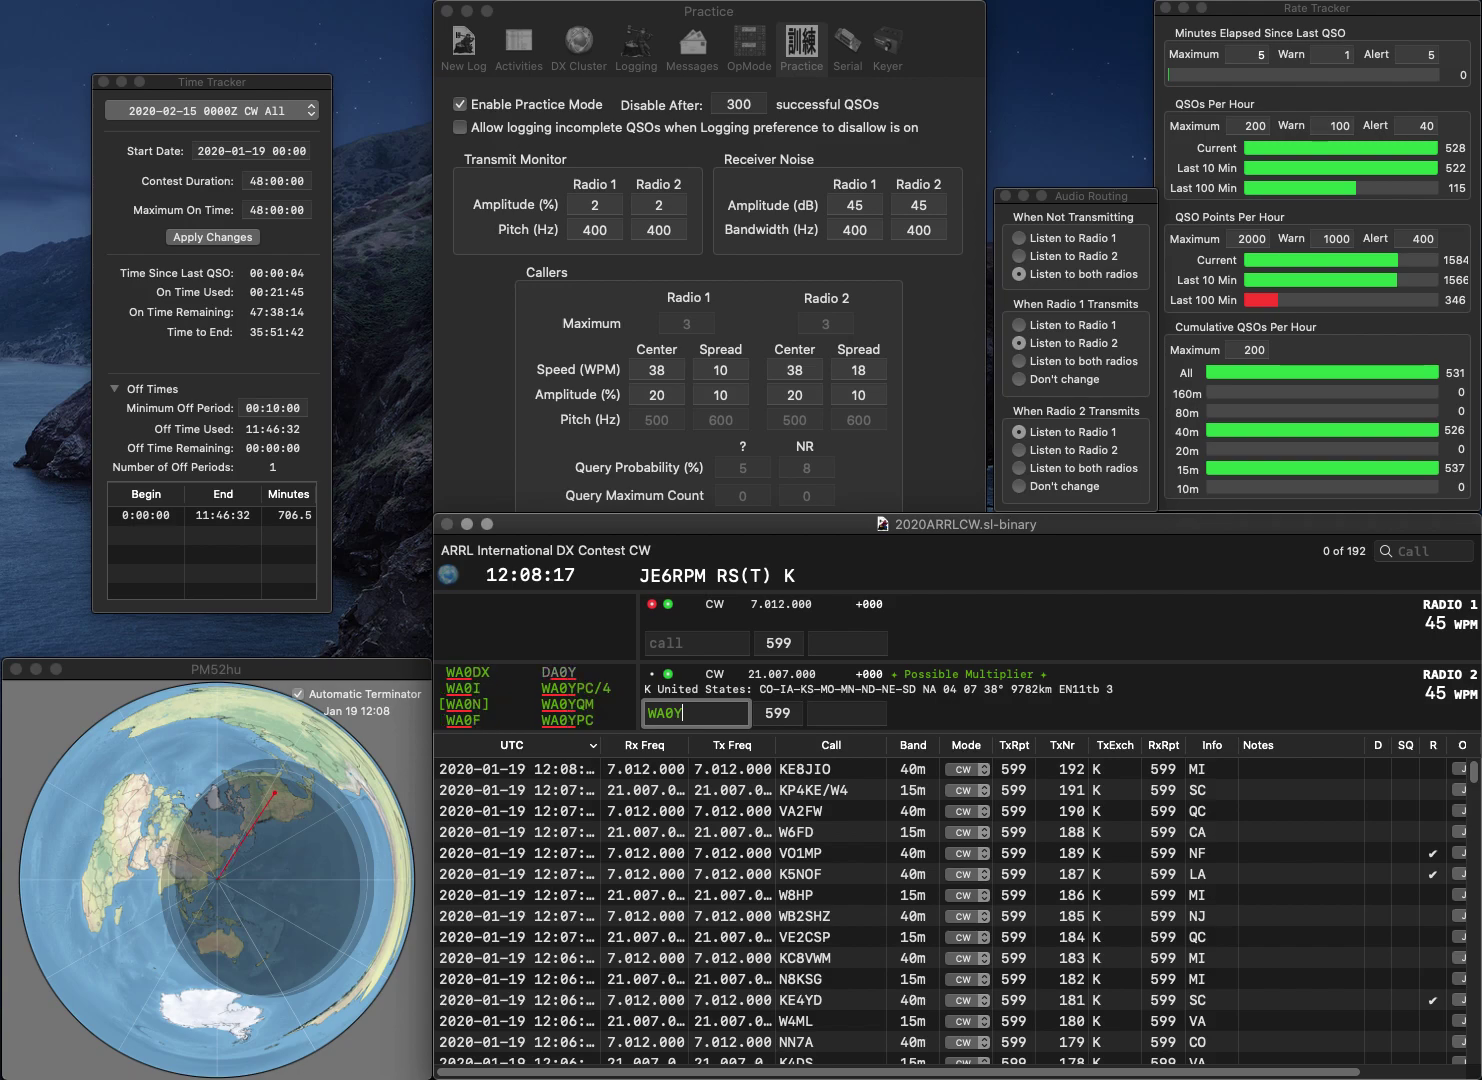
key("Return")
key("Return")
key("Return")
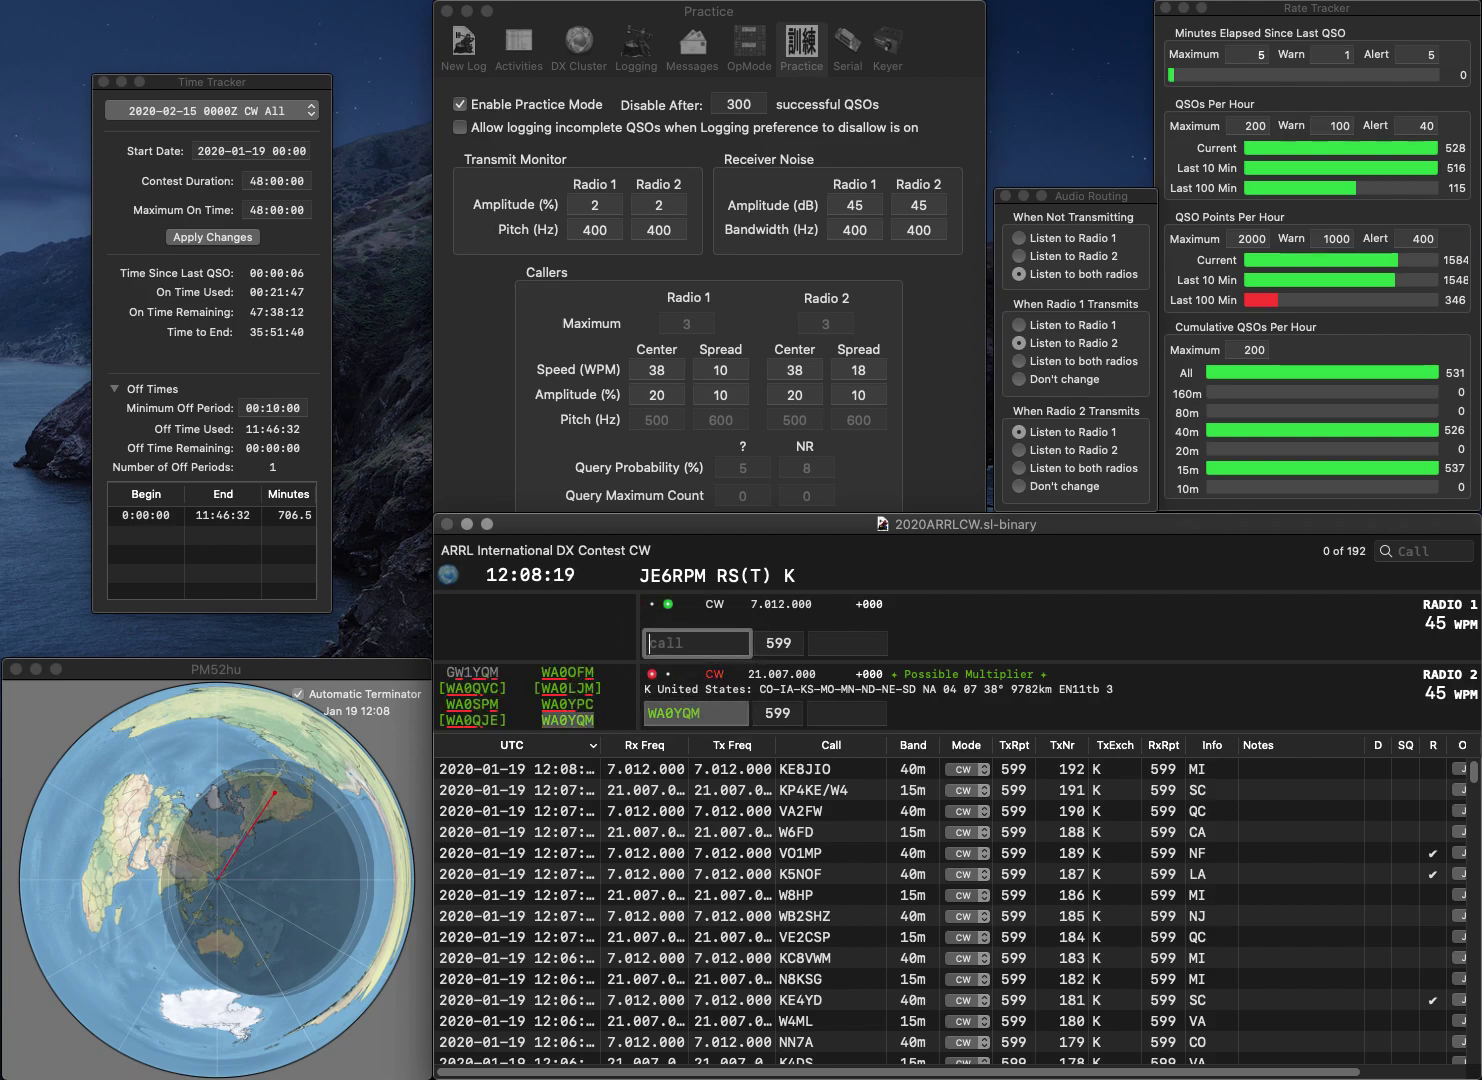
type("K")
key("BackSpace")
type("N56")
key("BackSpace")
key("BackSpace")
type("6AM")
key("Return")
key("space")
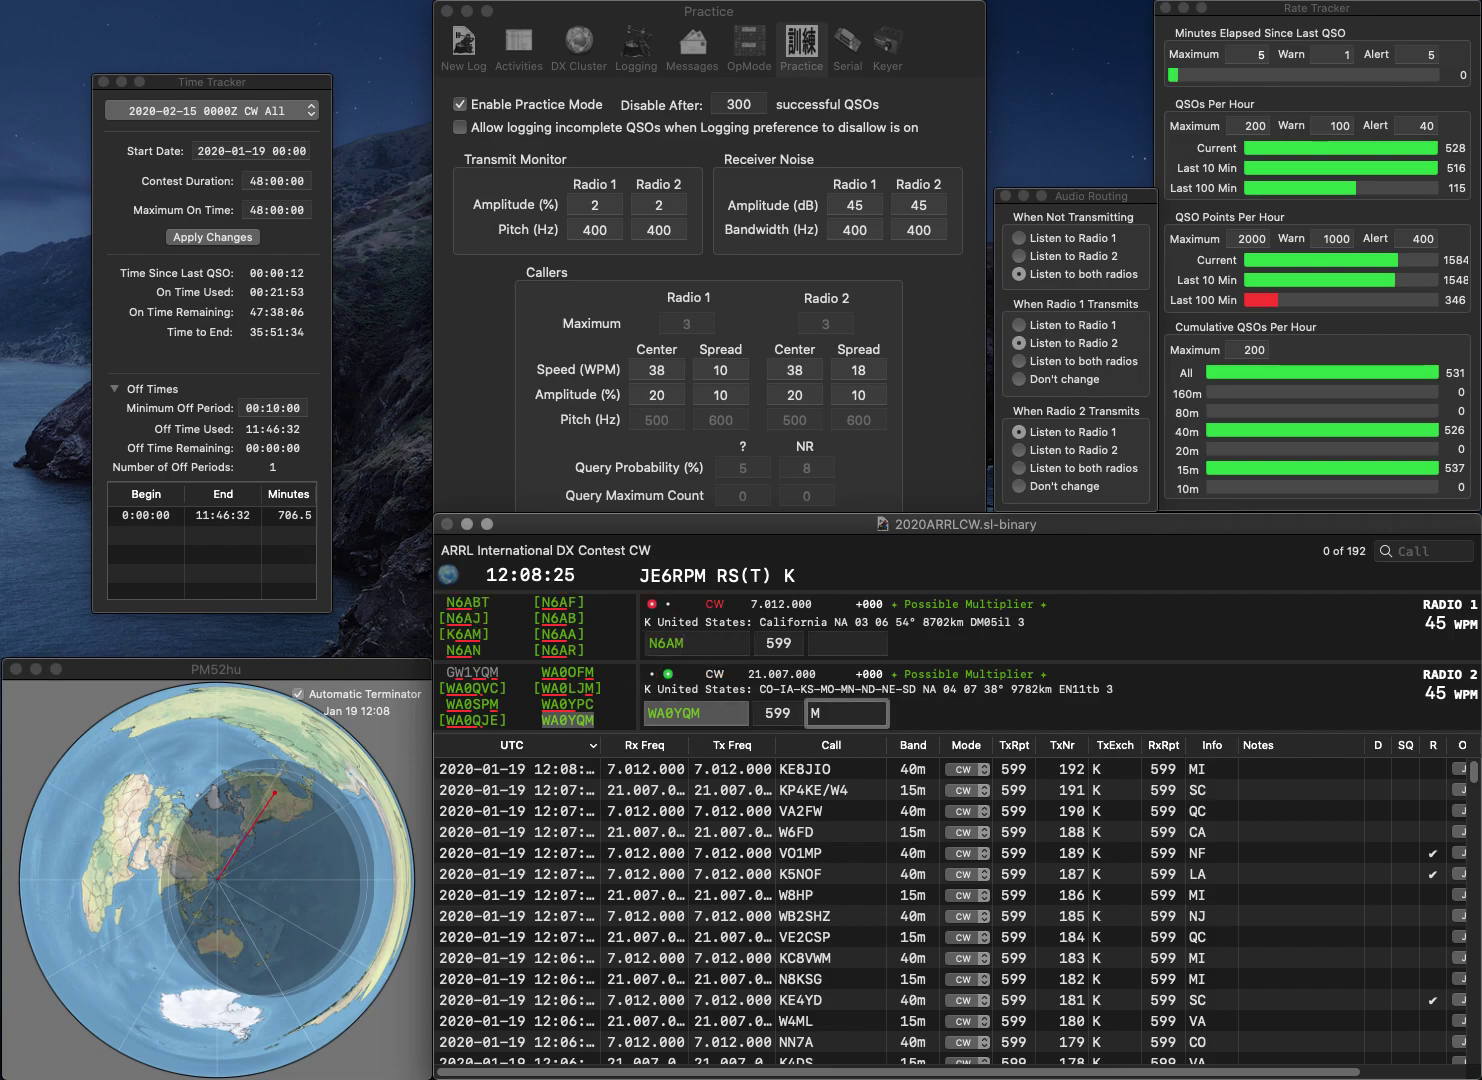
key("Return")
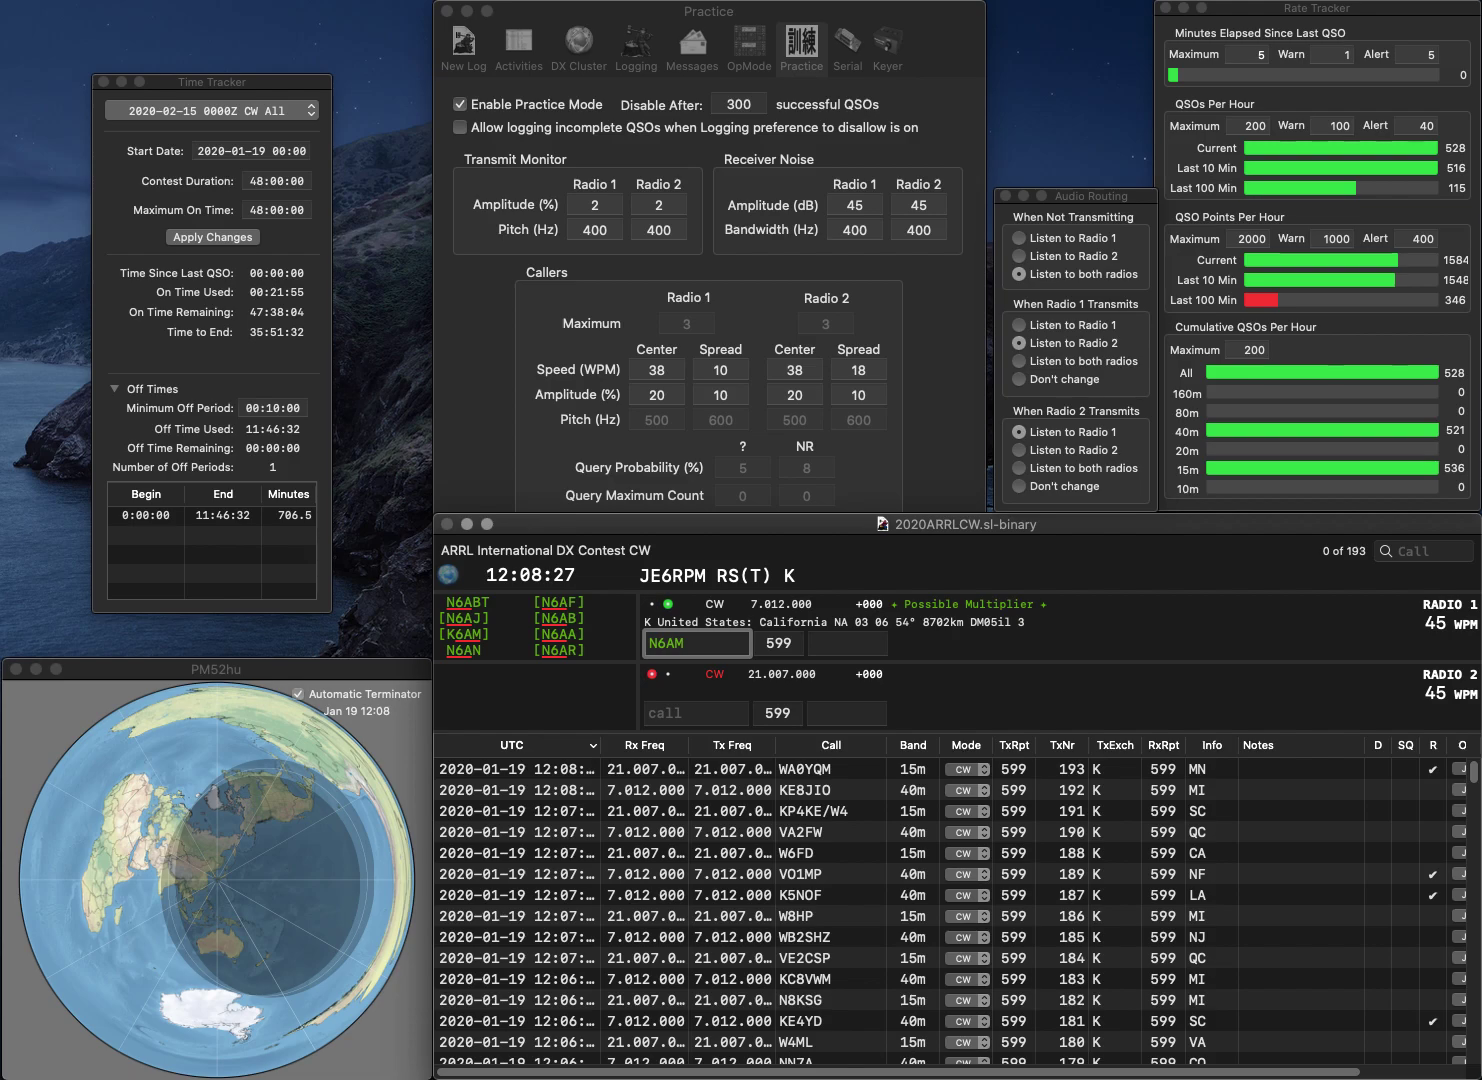
key("BackSpace")
type("QT")
key("Return")
type("W5N")
type("AL")
type("CA")
- Log N6AQT on Radio 1 with exchange CA and W5NAL on Radio 2 with exchange LA
key("space")
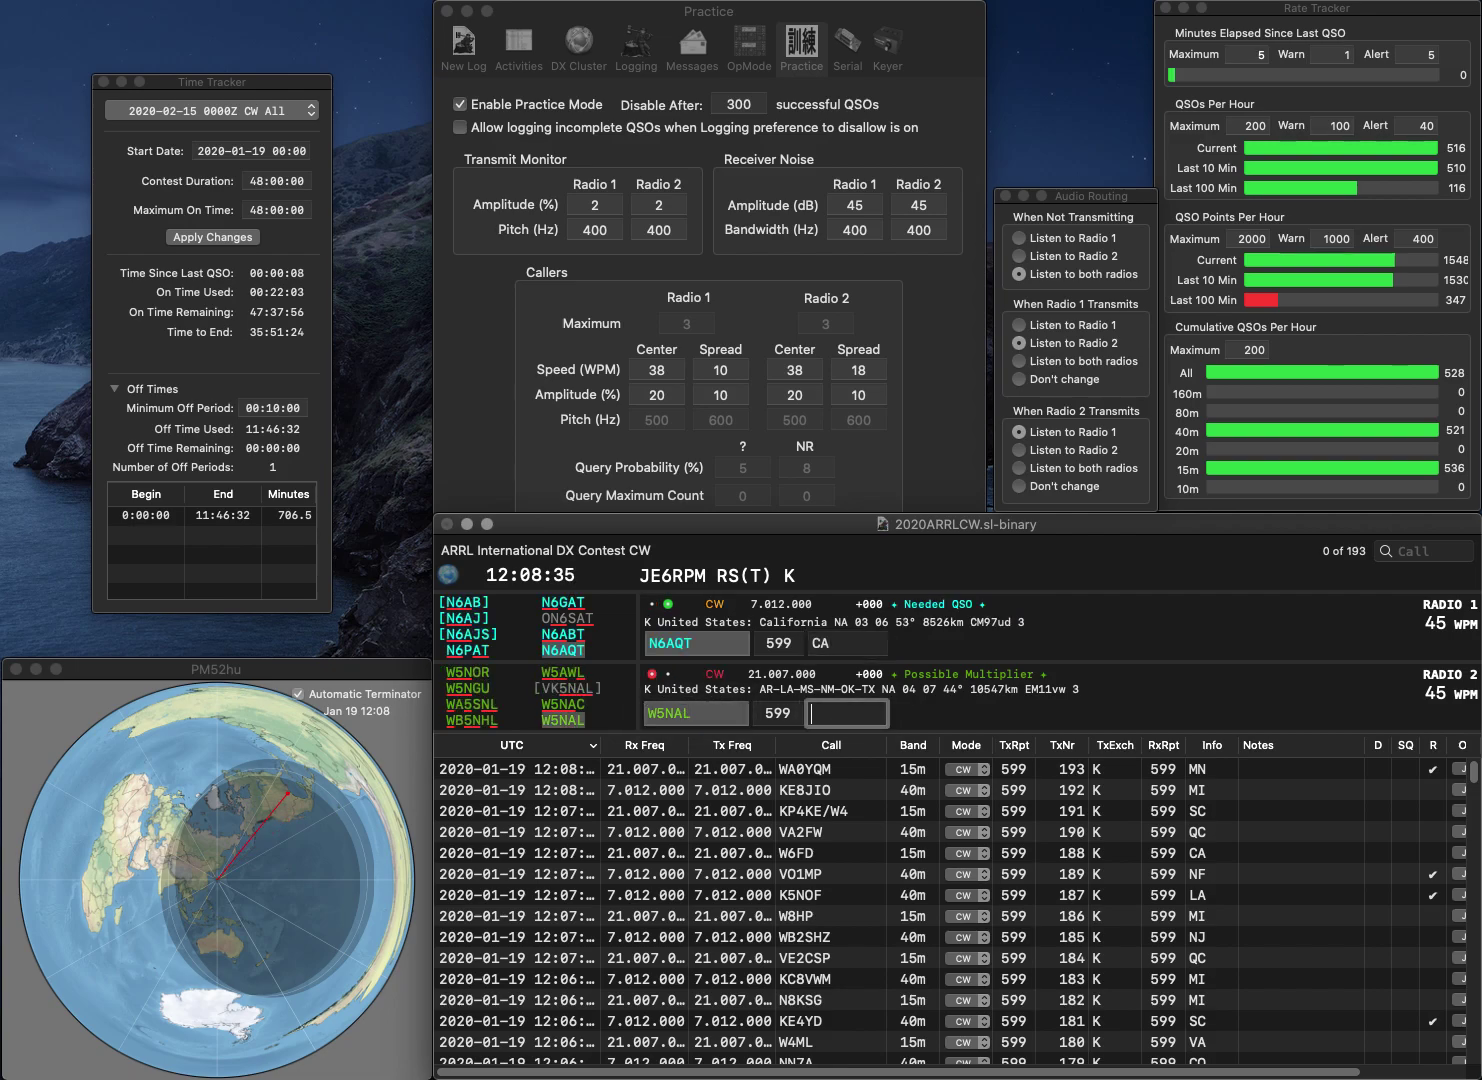
type("LA")
key("Return")
- Answer KU4LO on Radio 1 and KU0P on Radio 2
type("KU")
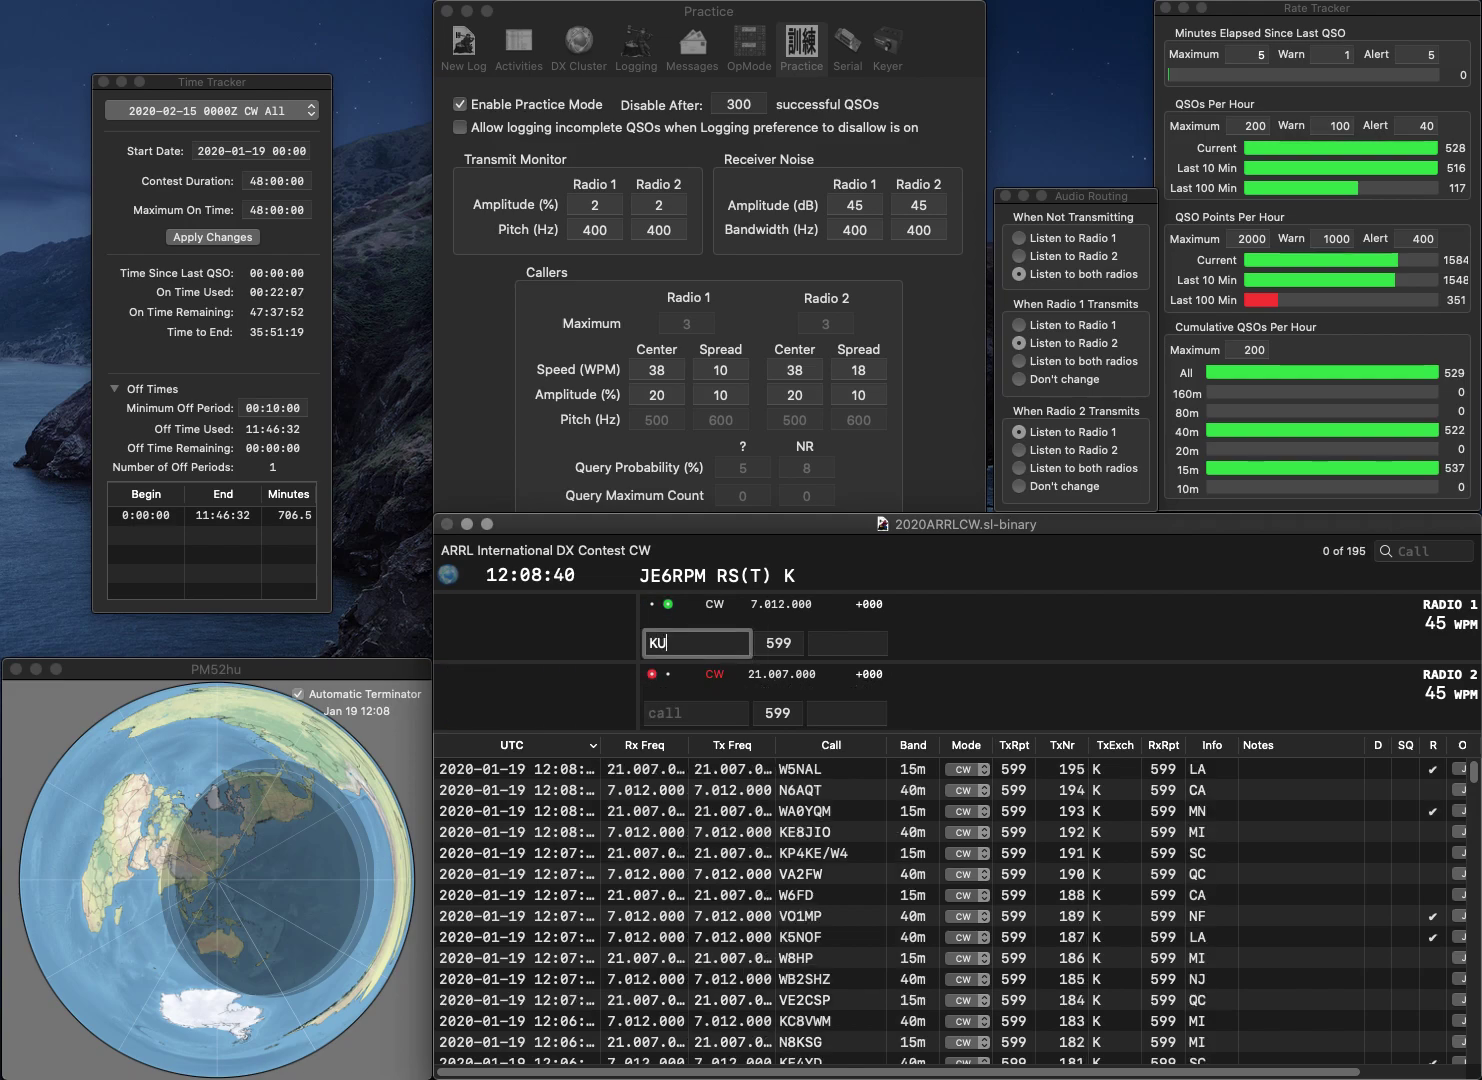
type("4LO")
key("Return")
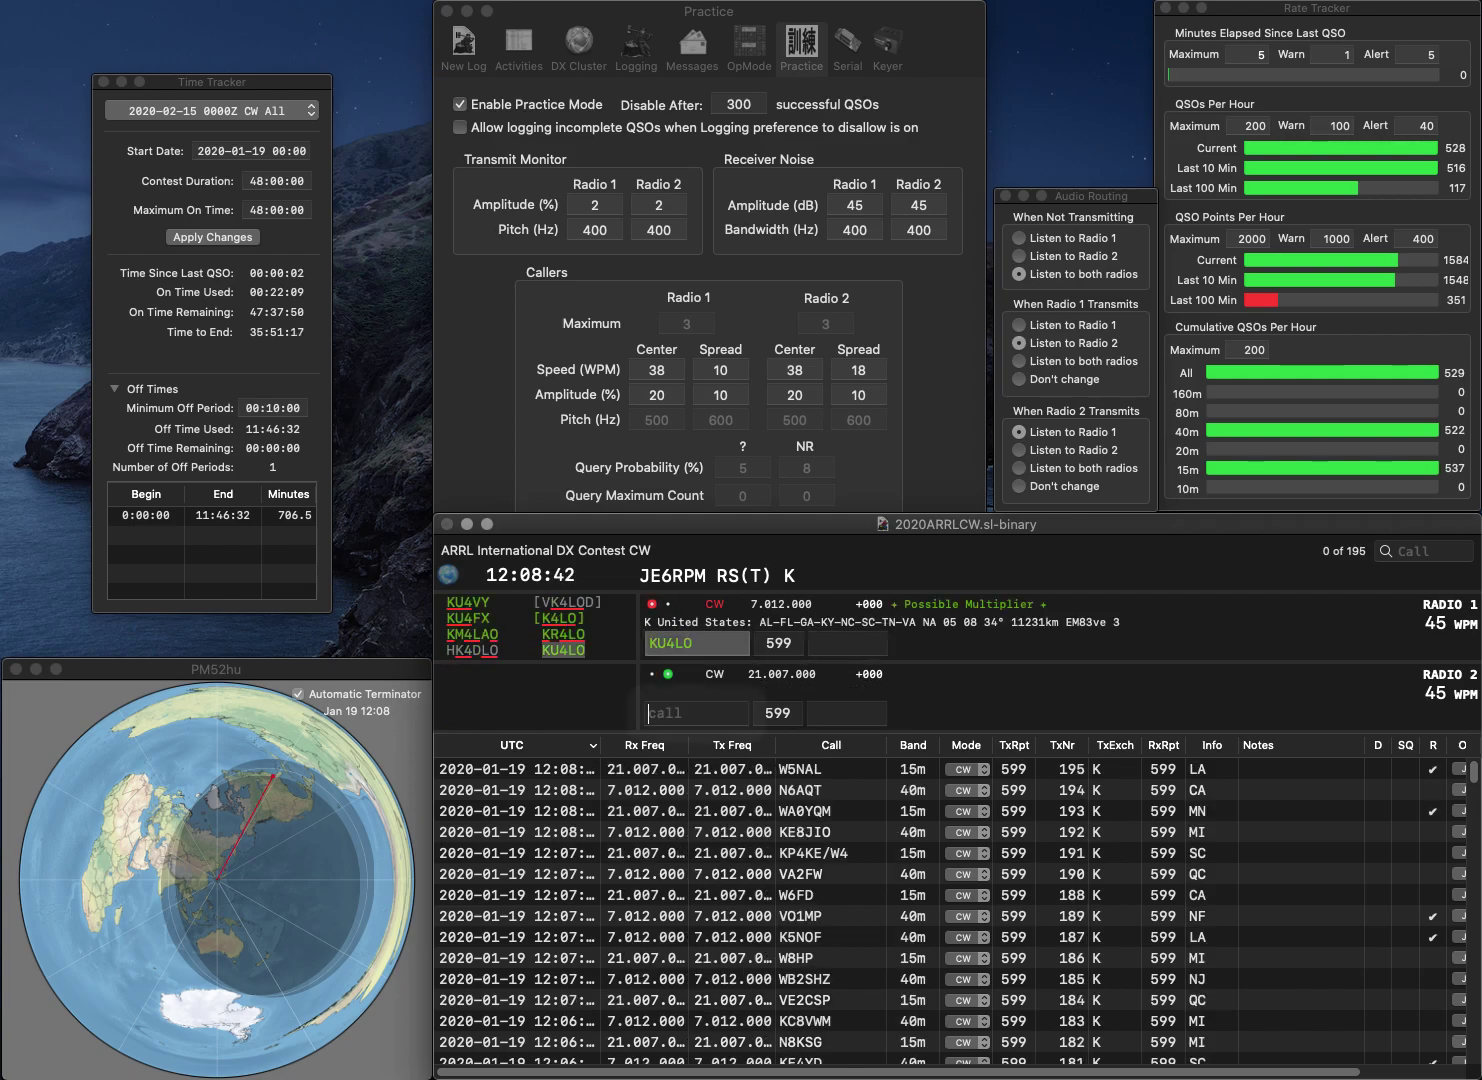
type("K0P")
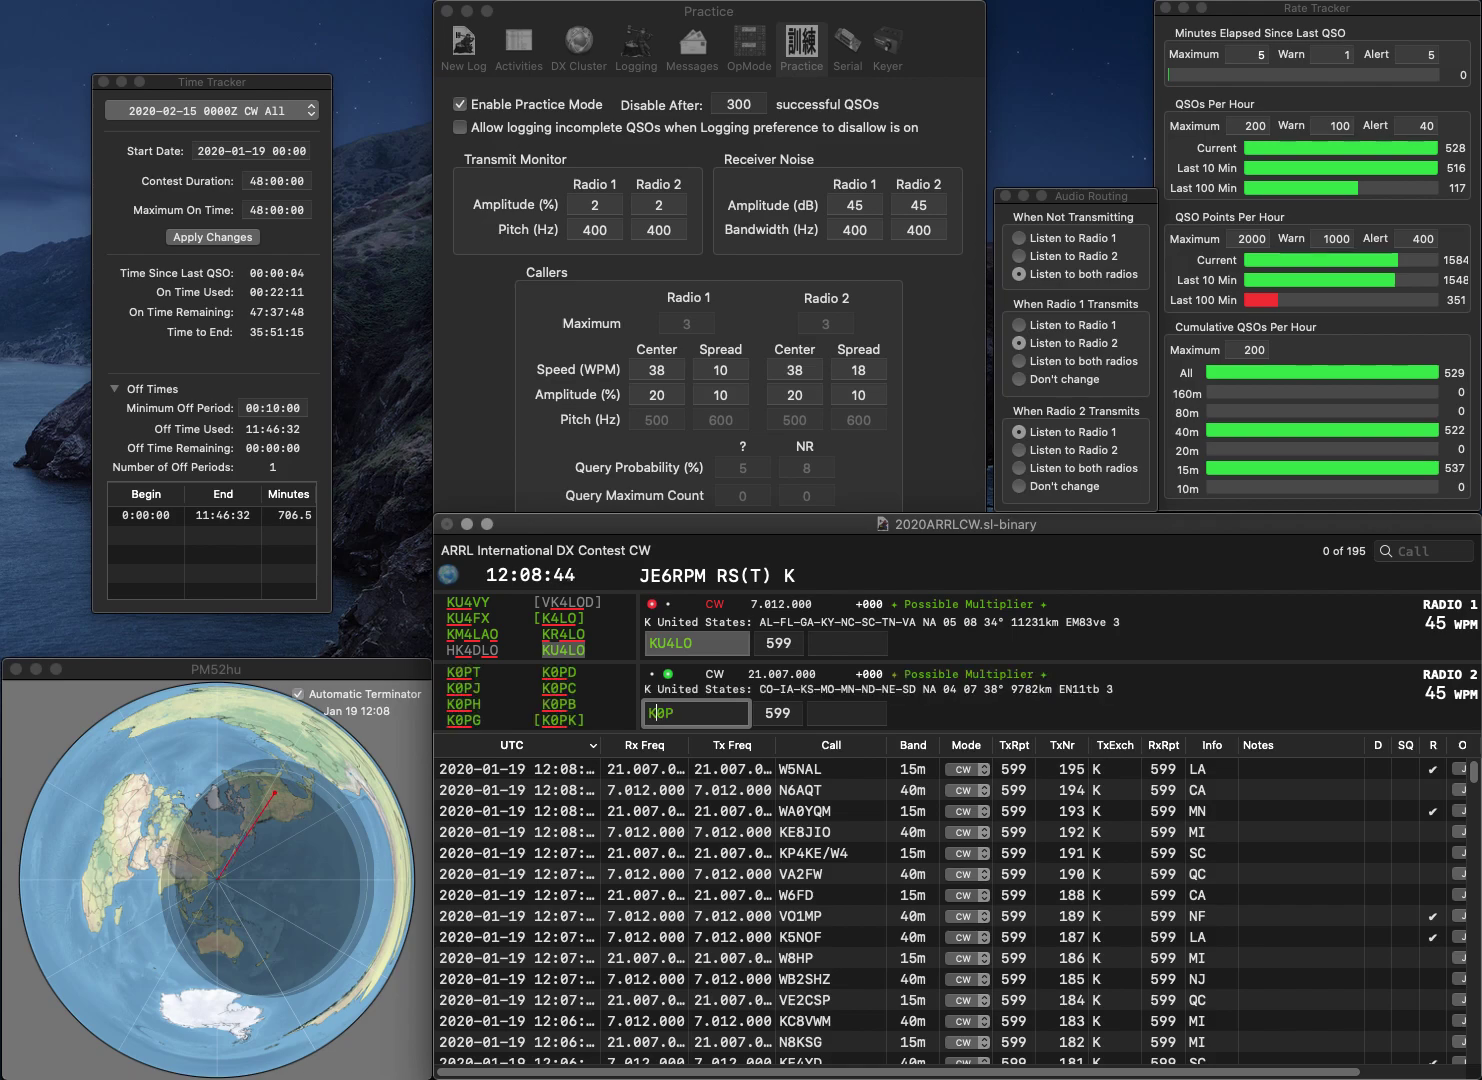
type("U")
key("Return")
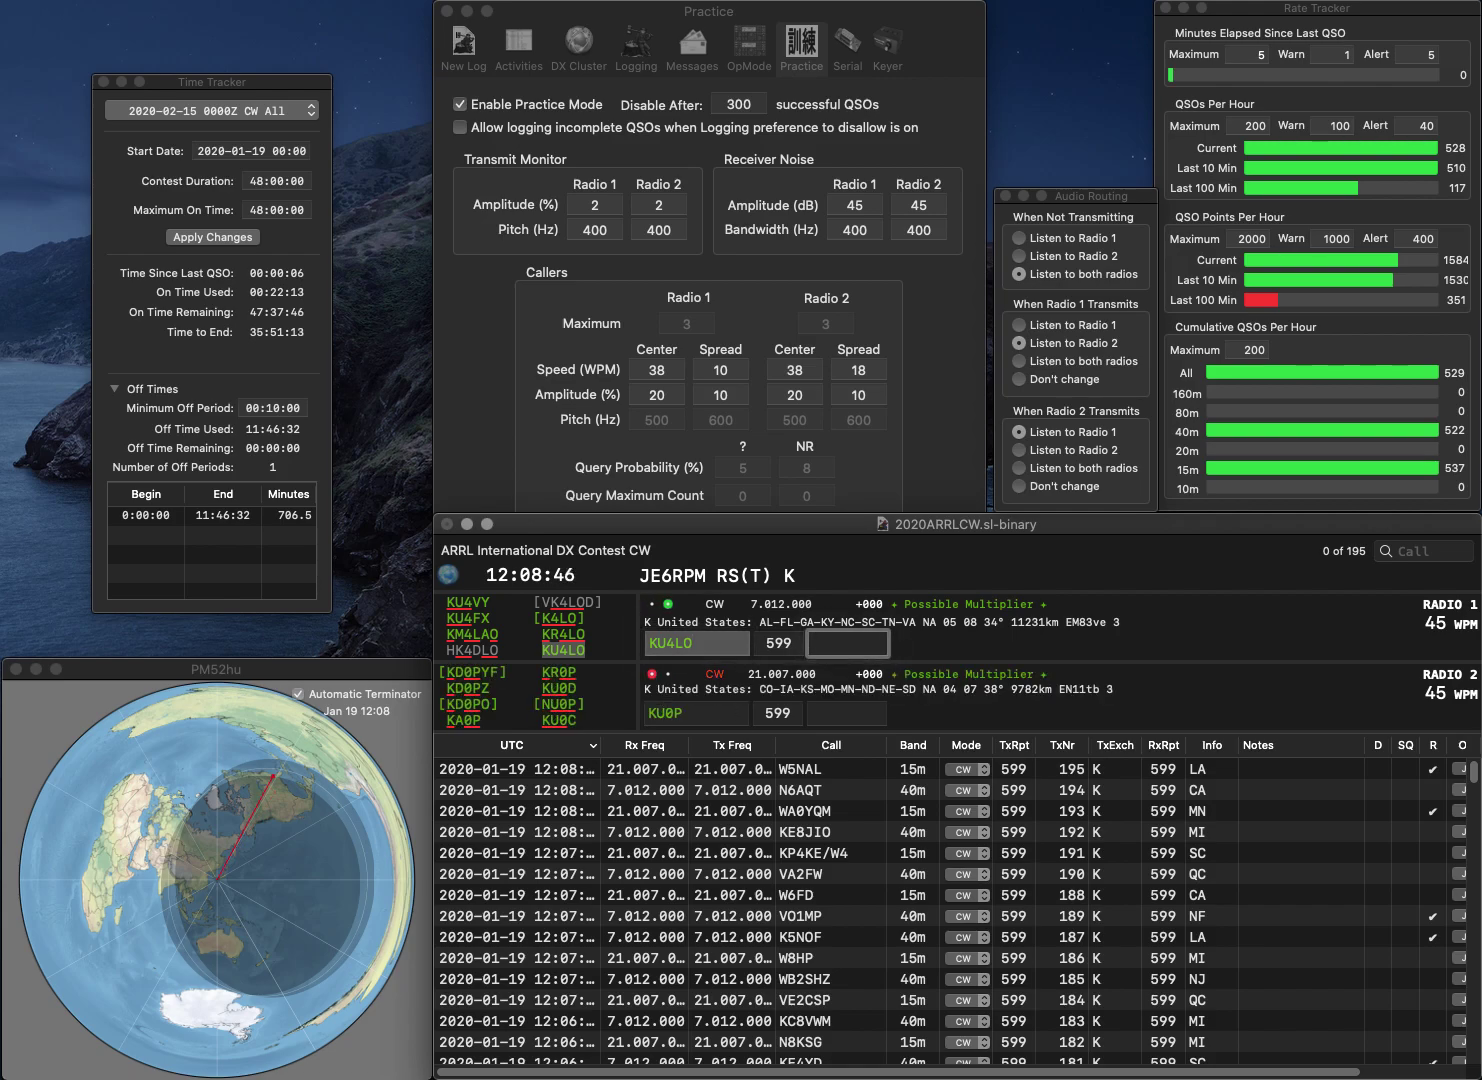
key("Return")
key("BackSpace")
type("V")
key("Left")
key("BackSpace")
type("N")
key("Return")
type("M4")
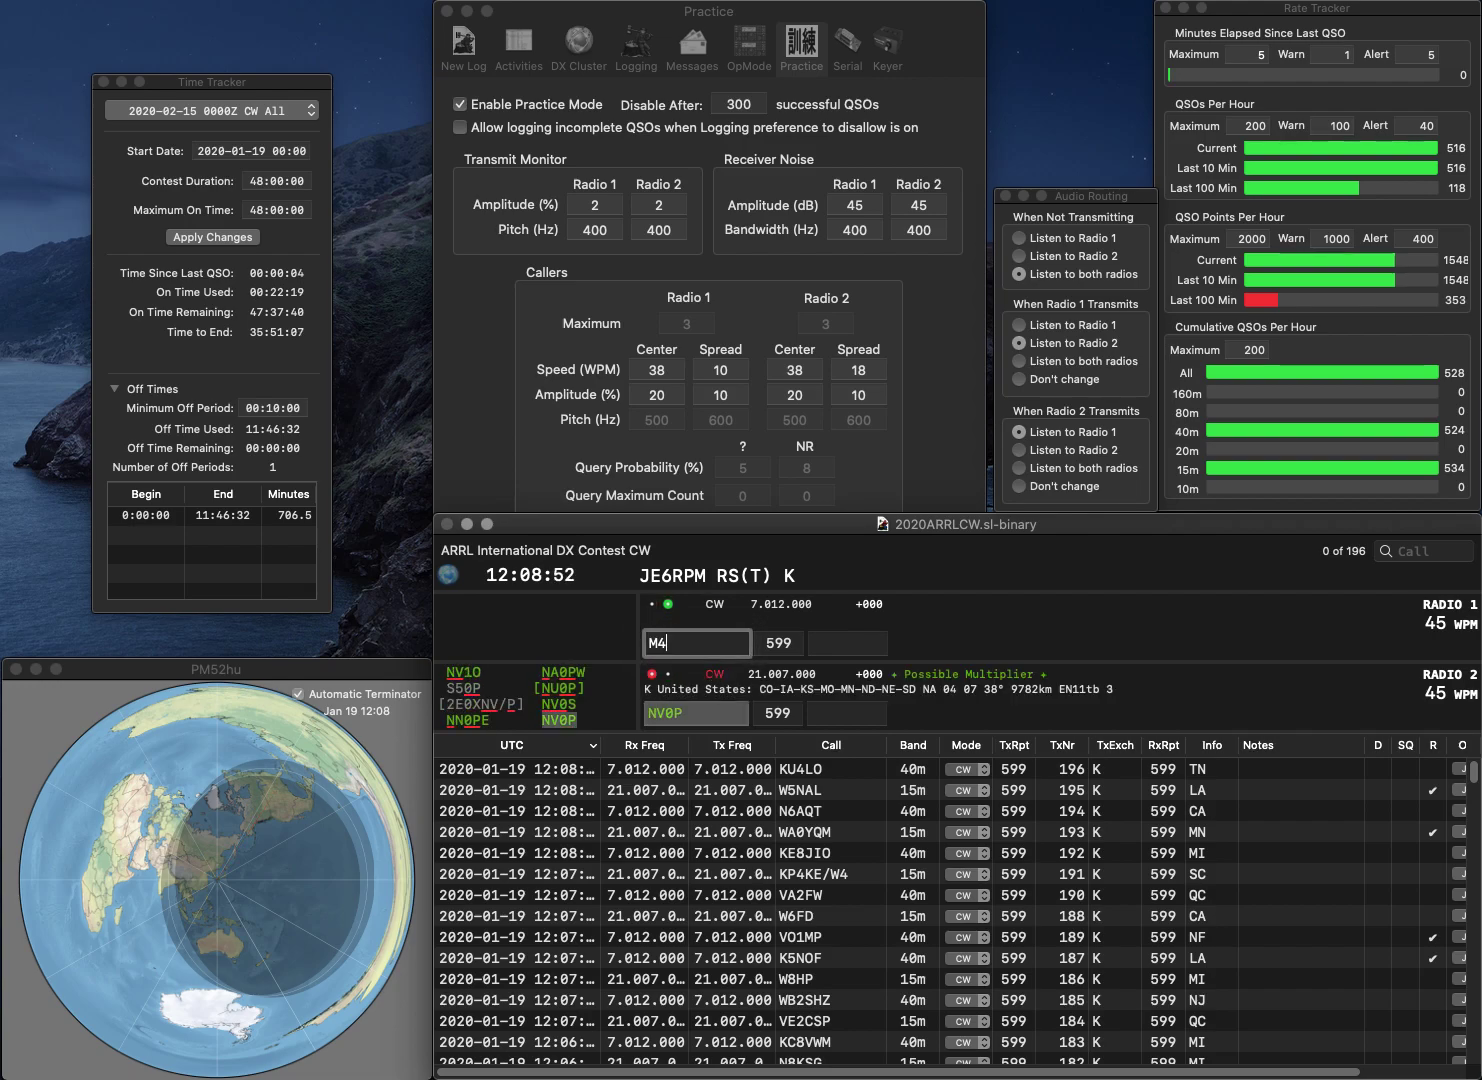
type("LMGK")
key("Return")
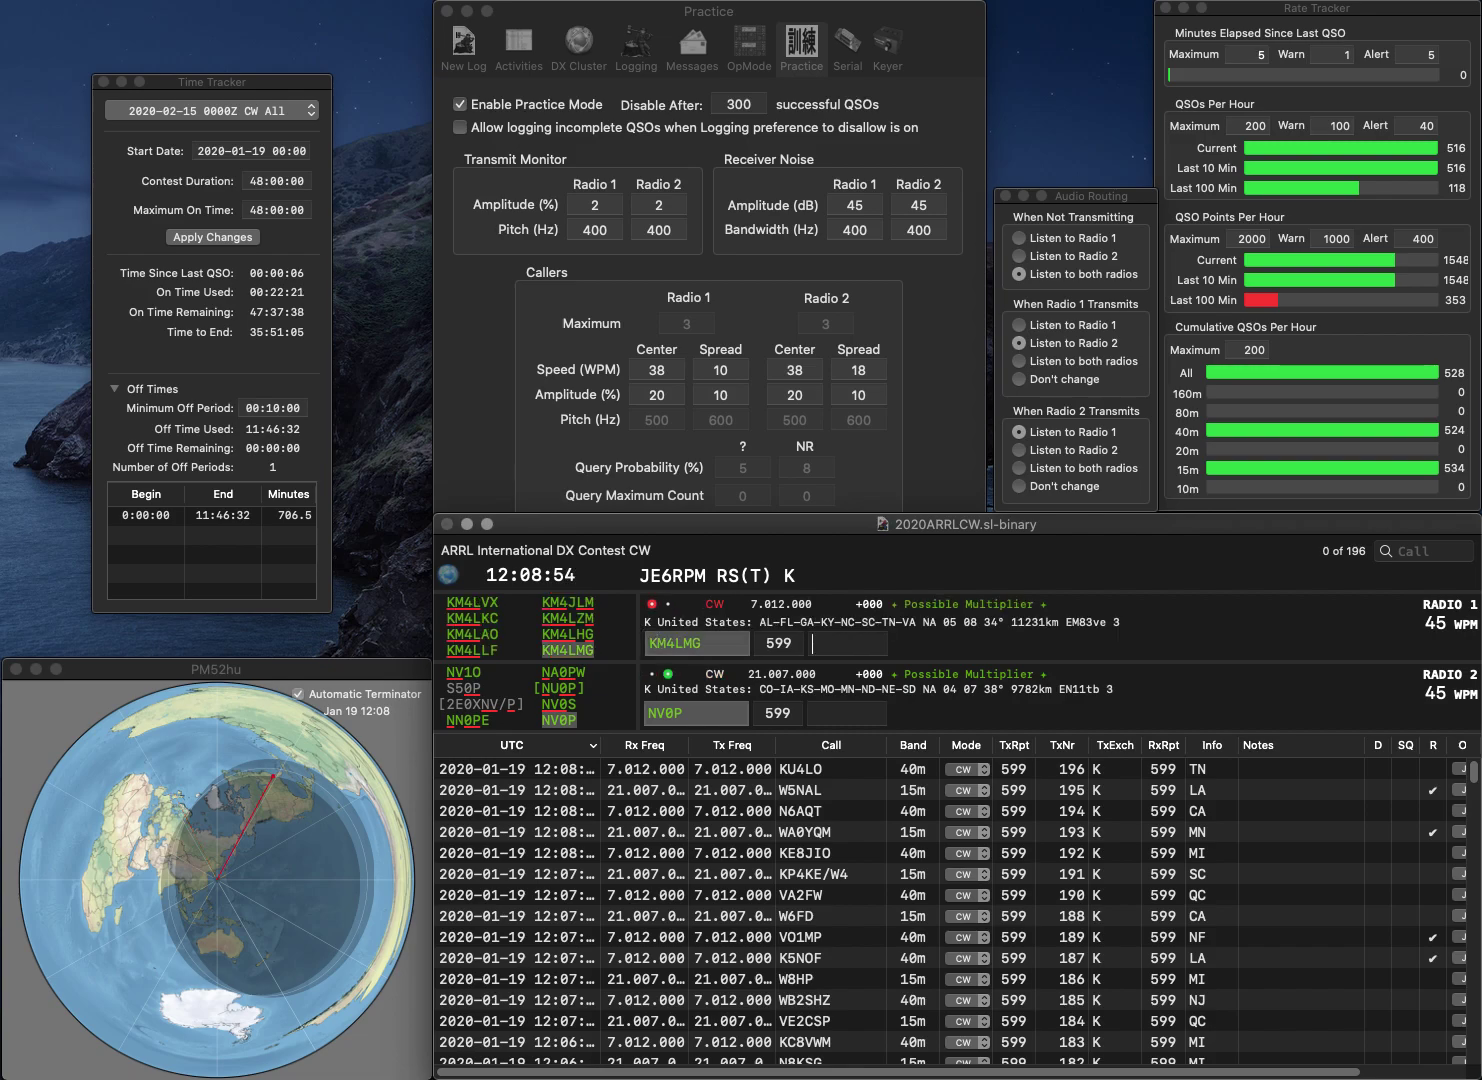
type("sd")
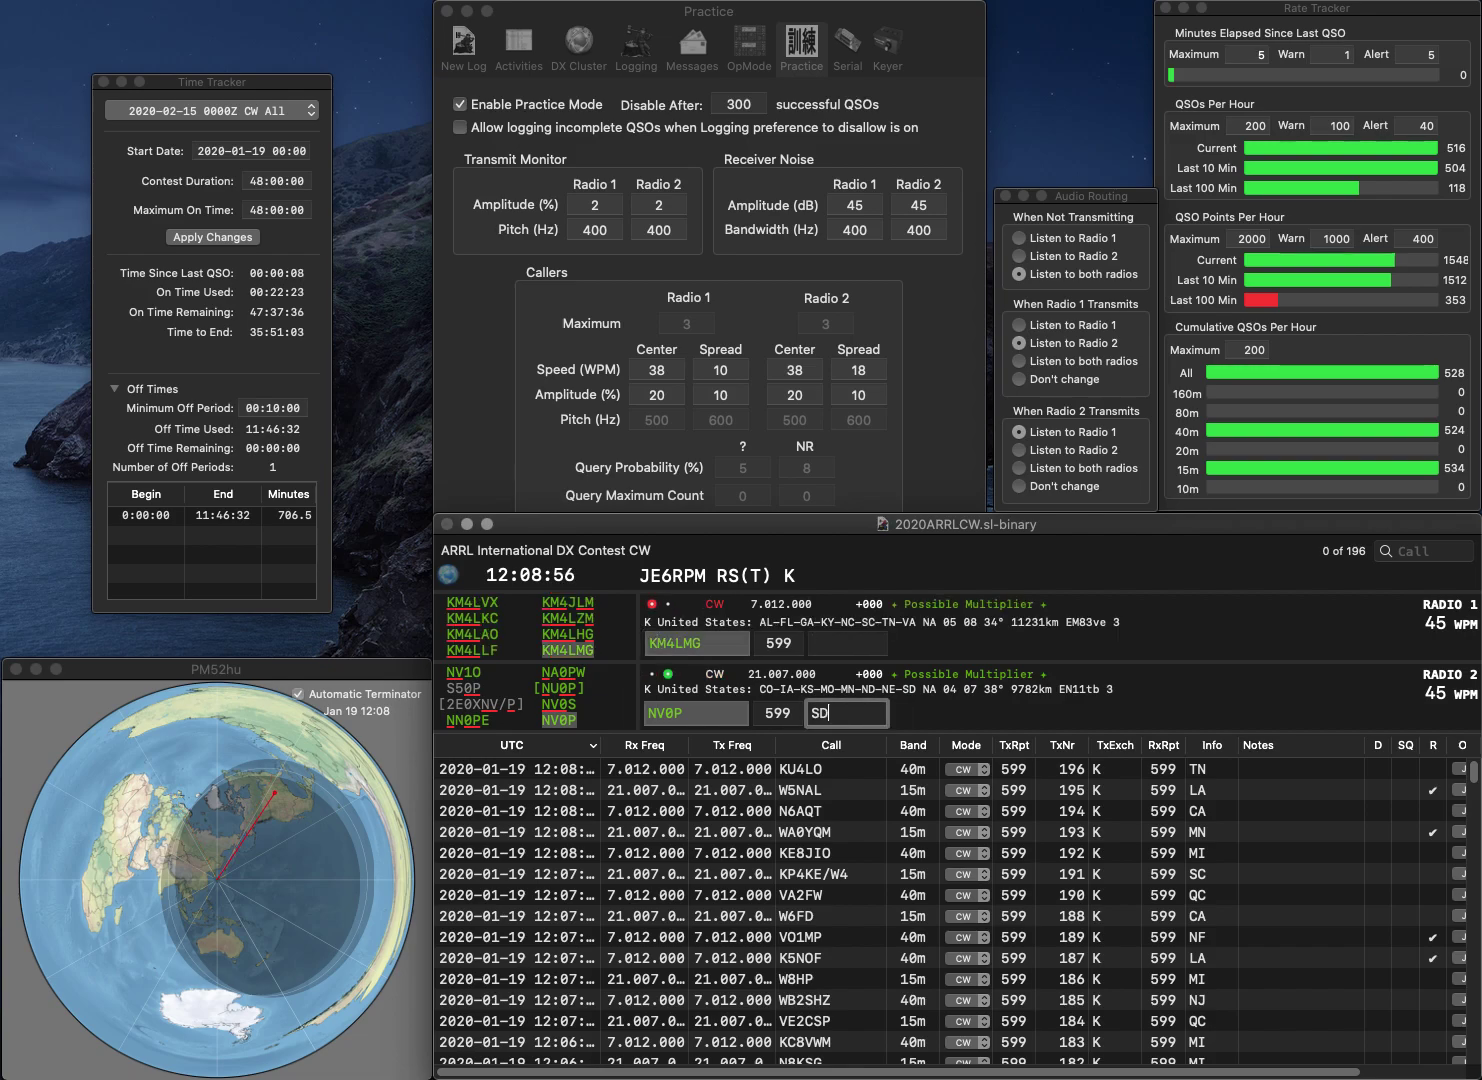
key("Return")
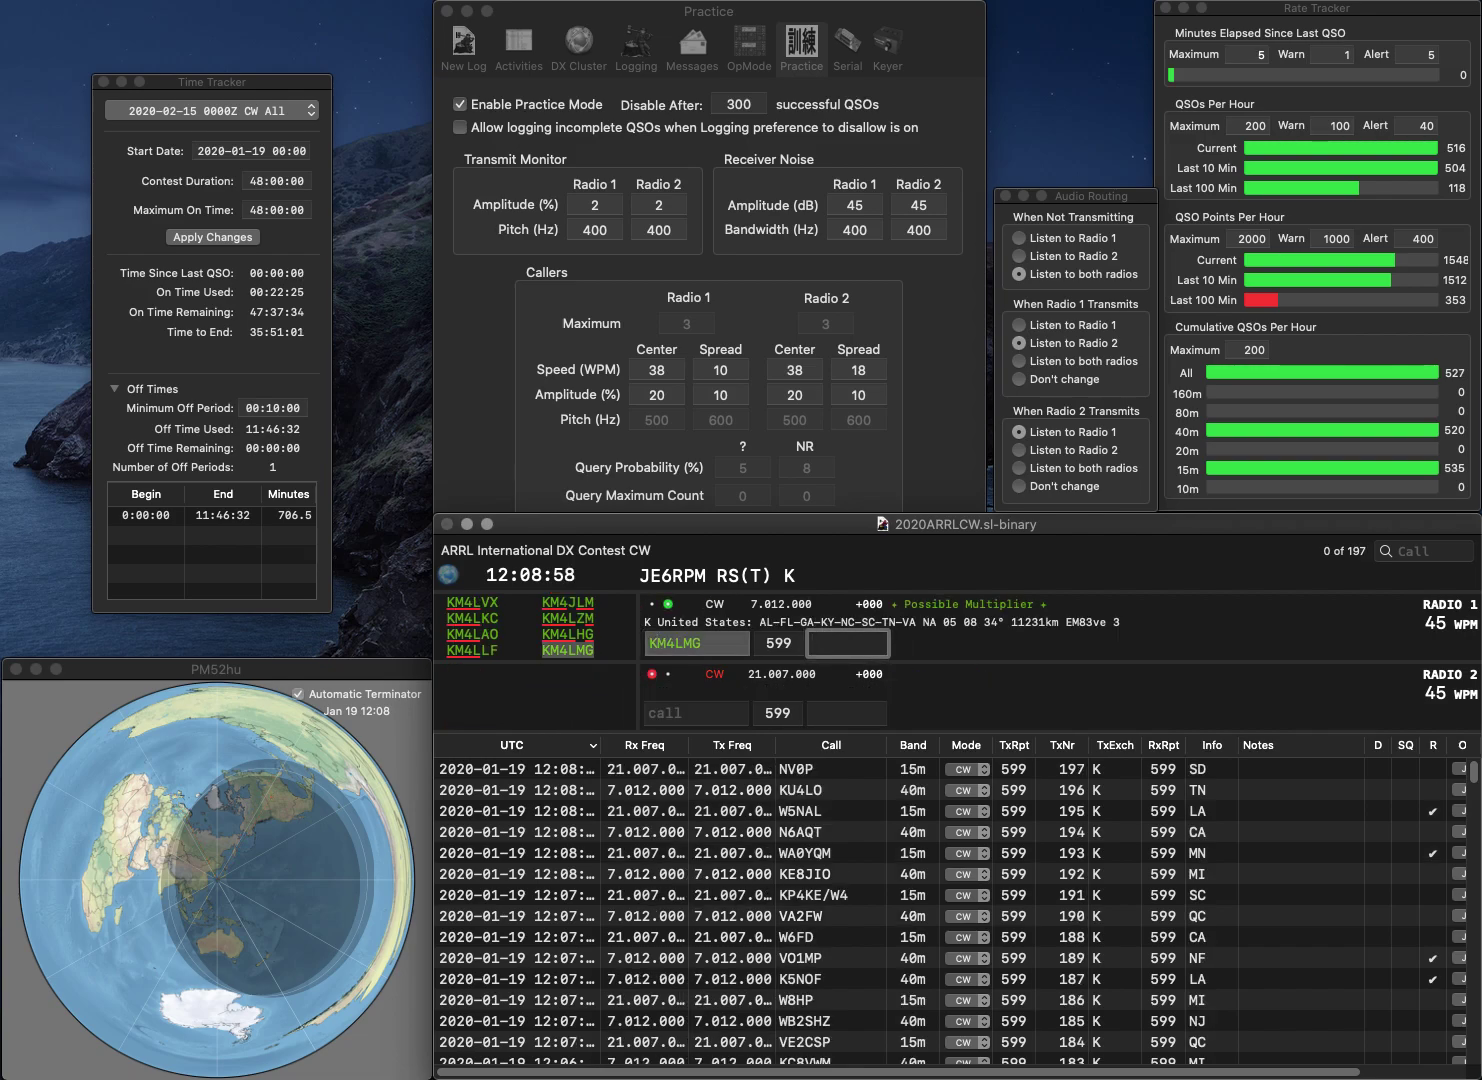
type("nc")
key("Return")
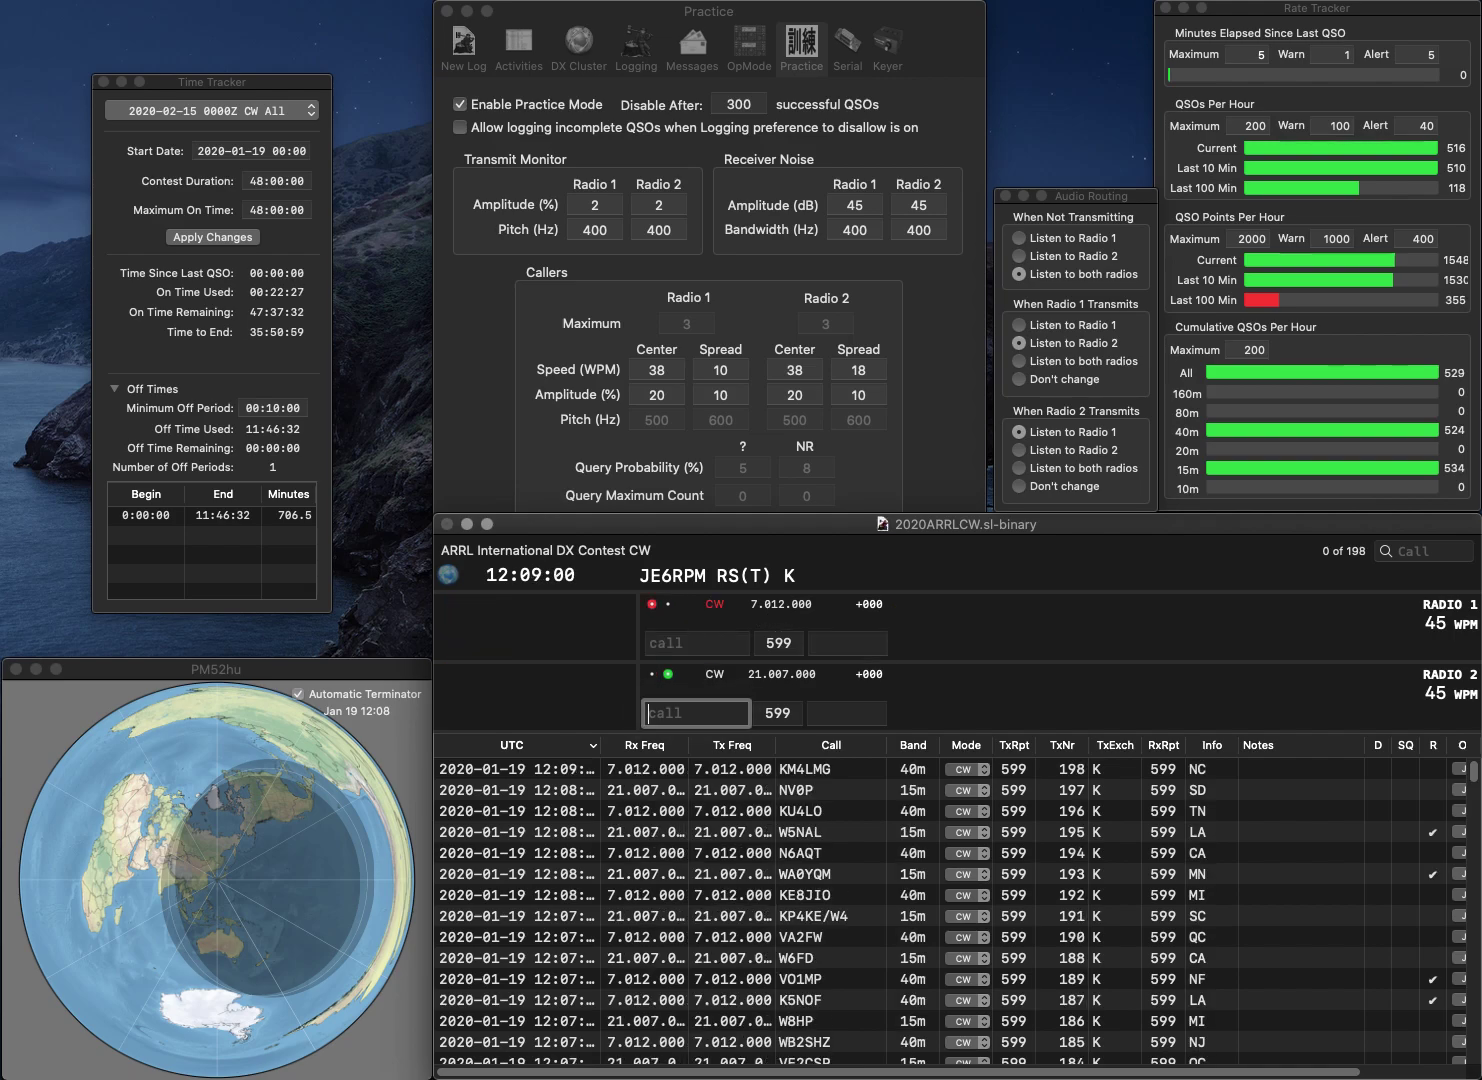
type("W0AK")
key("Return")
type("W1")
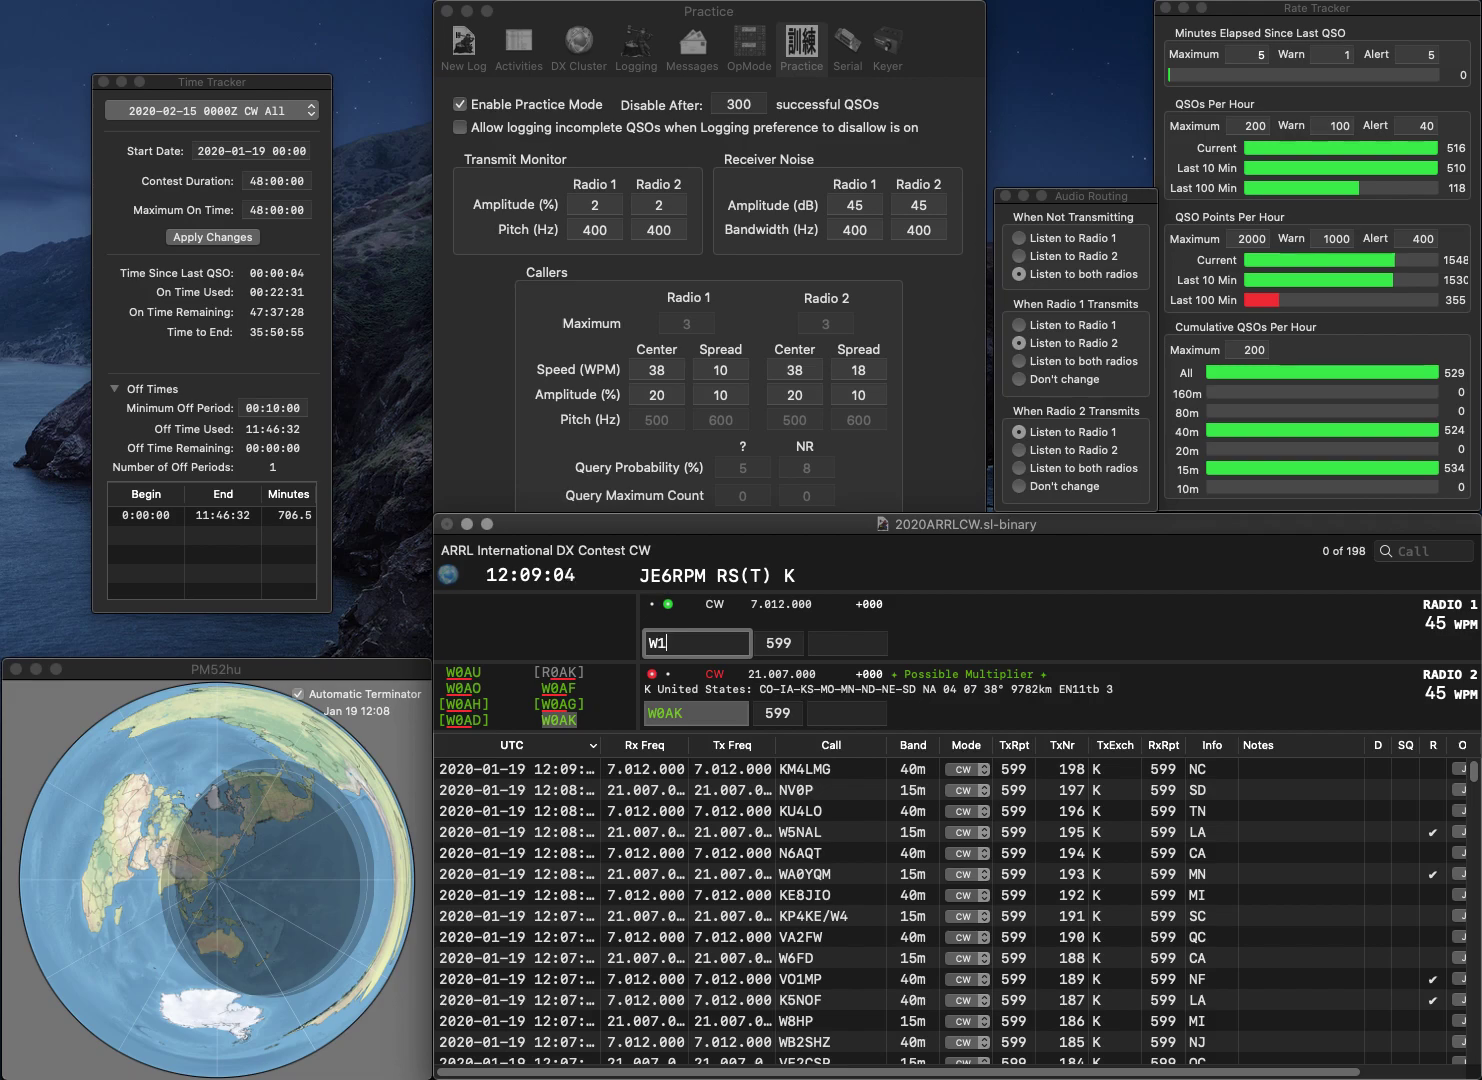
type("DQ")
key("Return")
key("backslash")
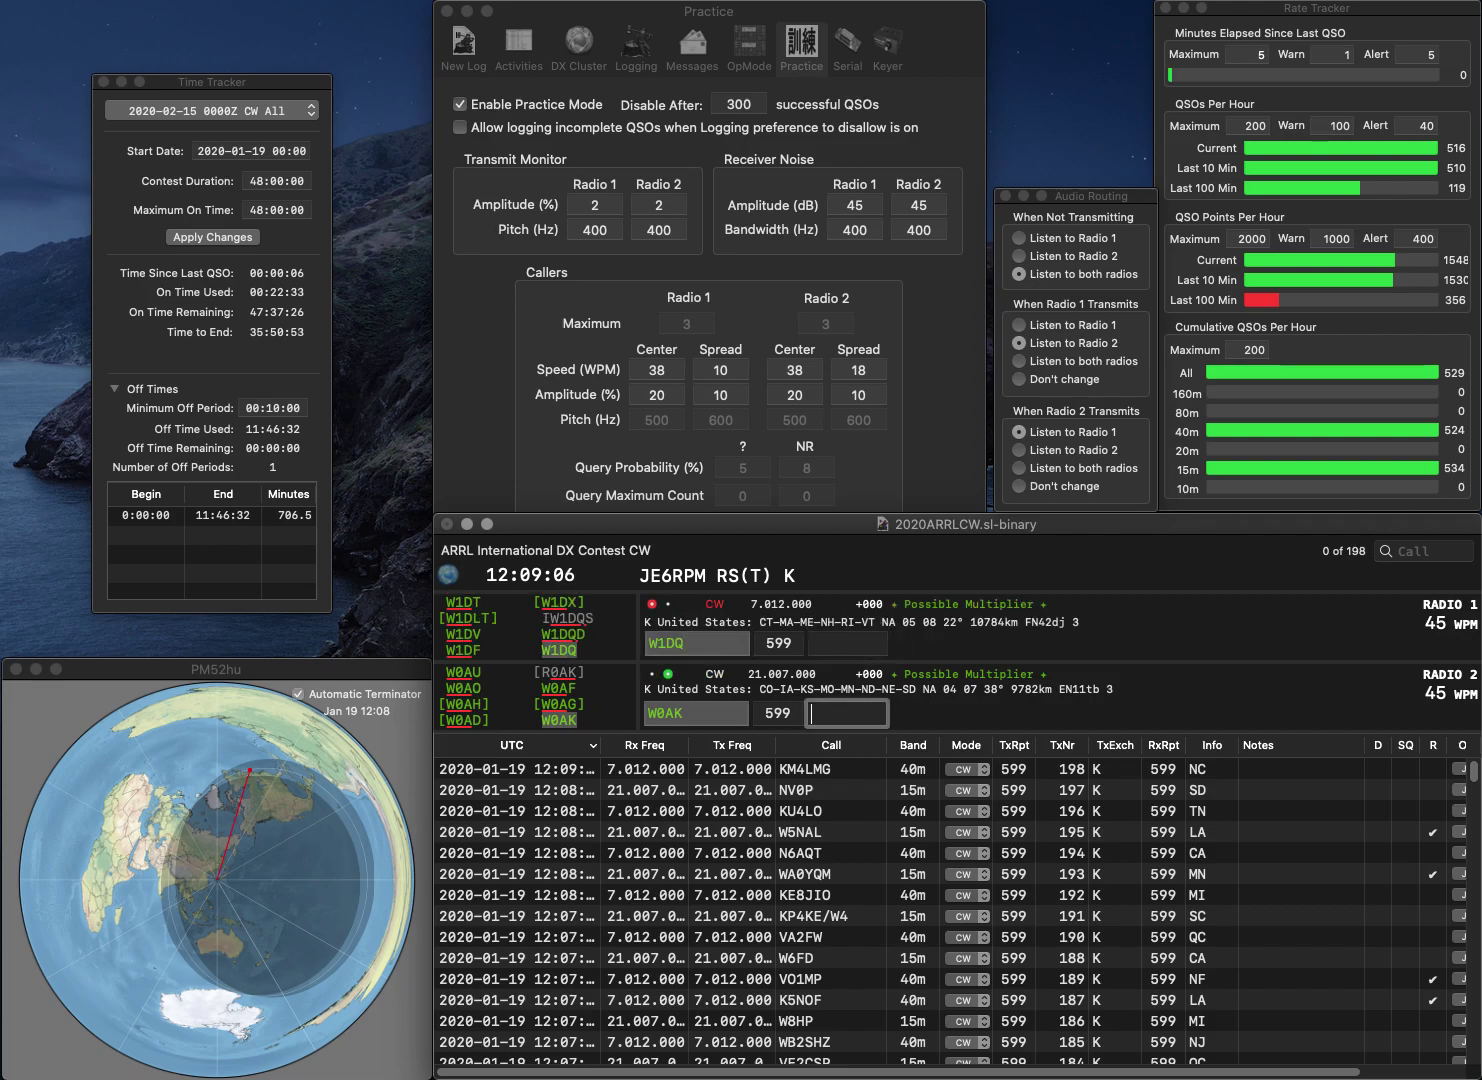
- Log W0AK on Radio 2 with exchange KS and W1DQ on Radio 1 with exchange VT
type("KS")
key("Return")
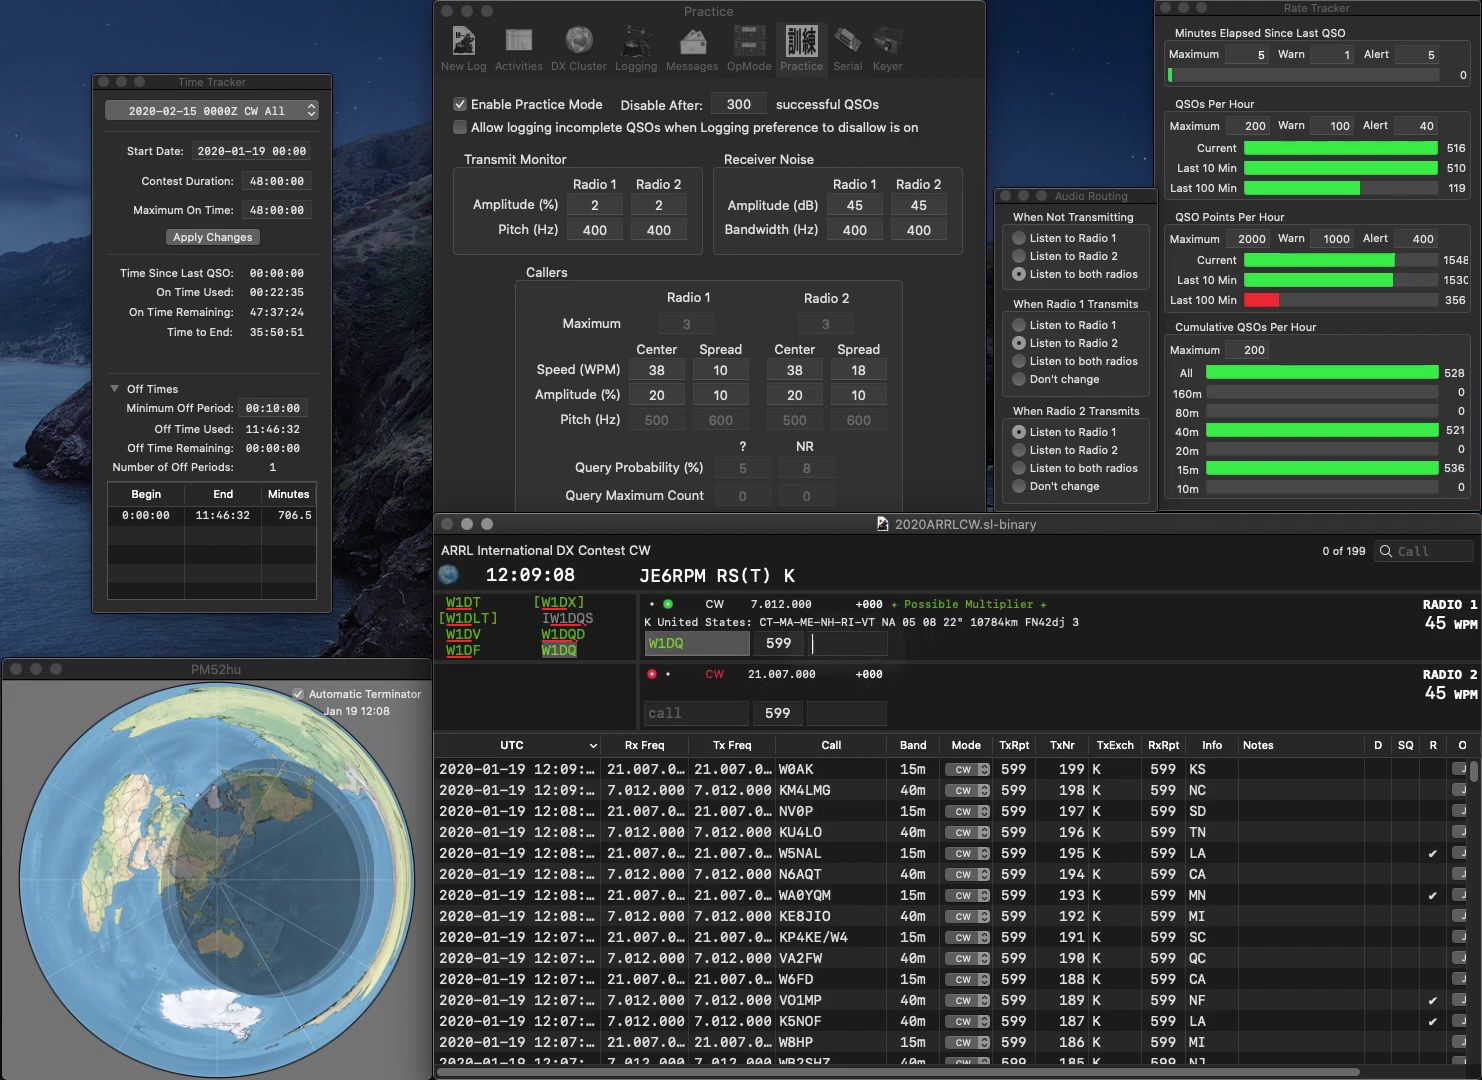
type("VT")
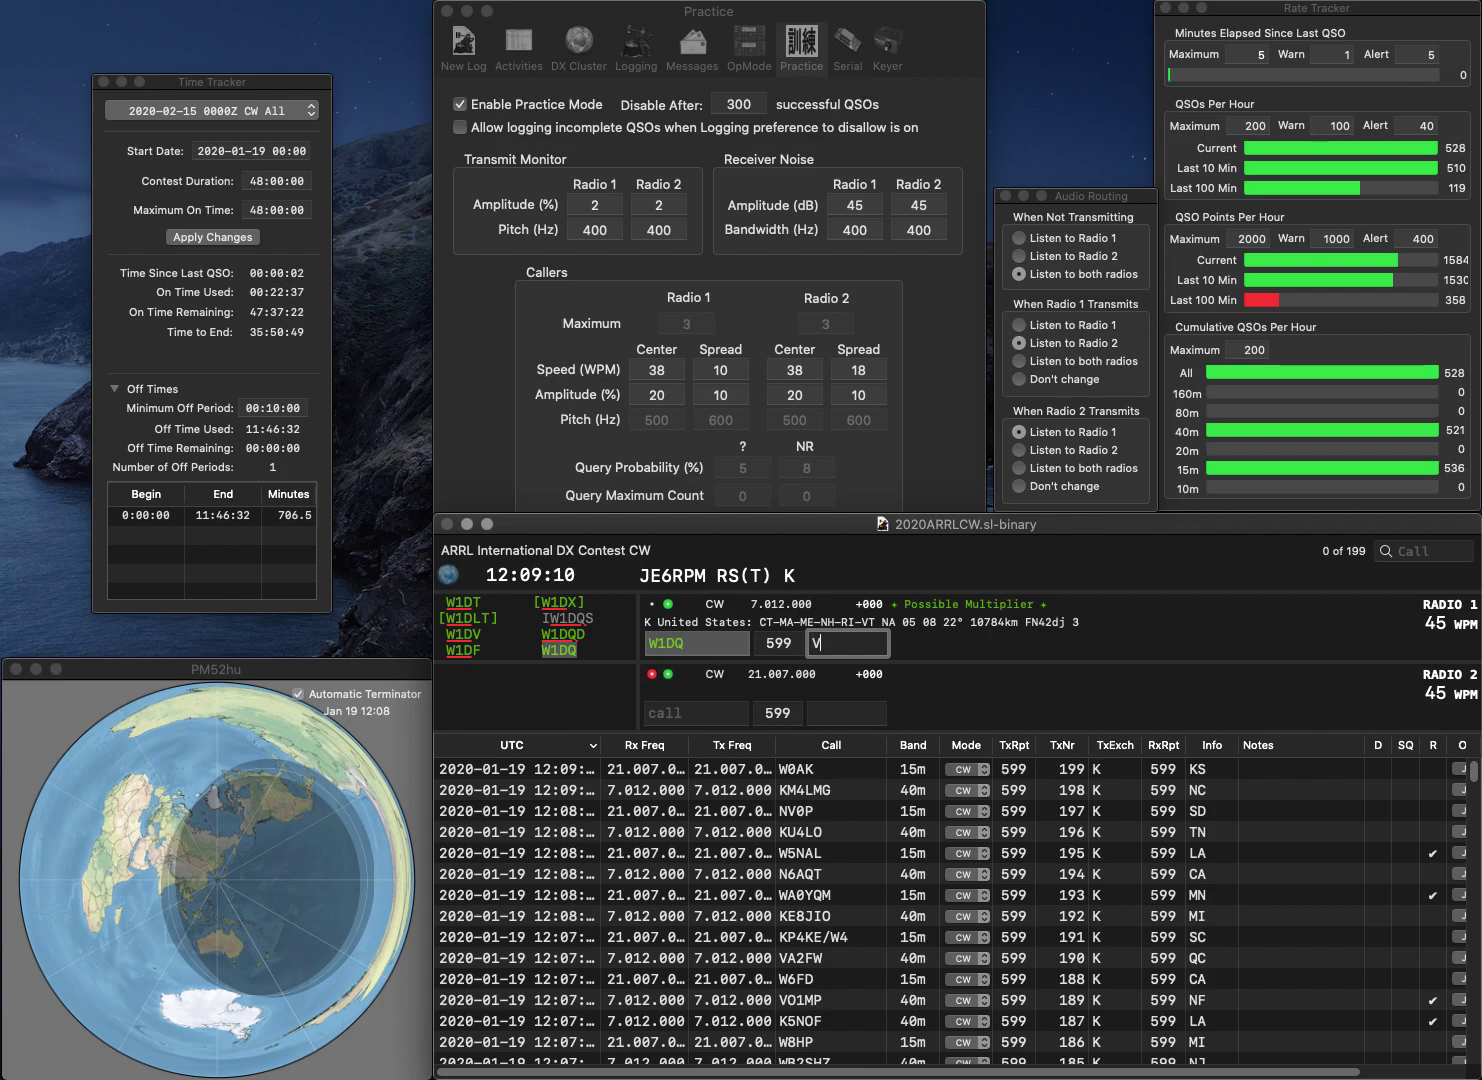
key("Return")
- Answer the partial call KX4 on Radio 2 and WF6Q on Radio 1
type("KX4")
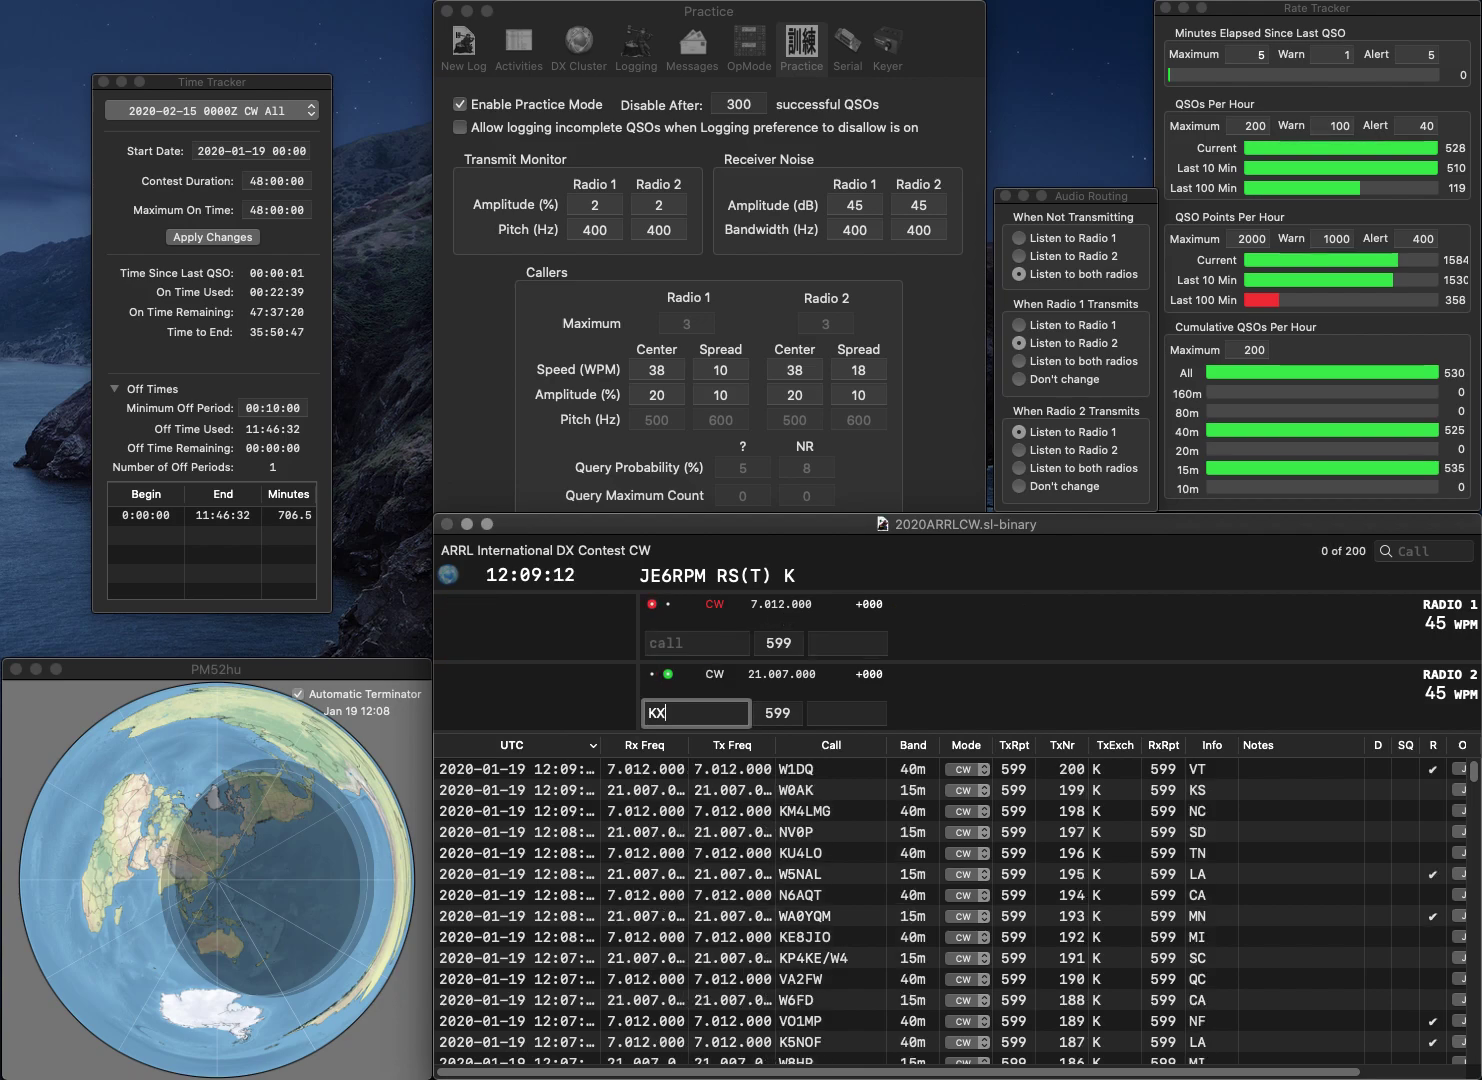
key("Return")
type("W")
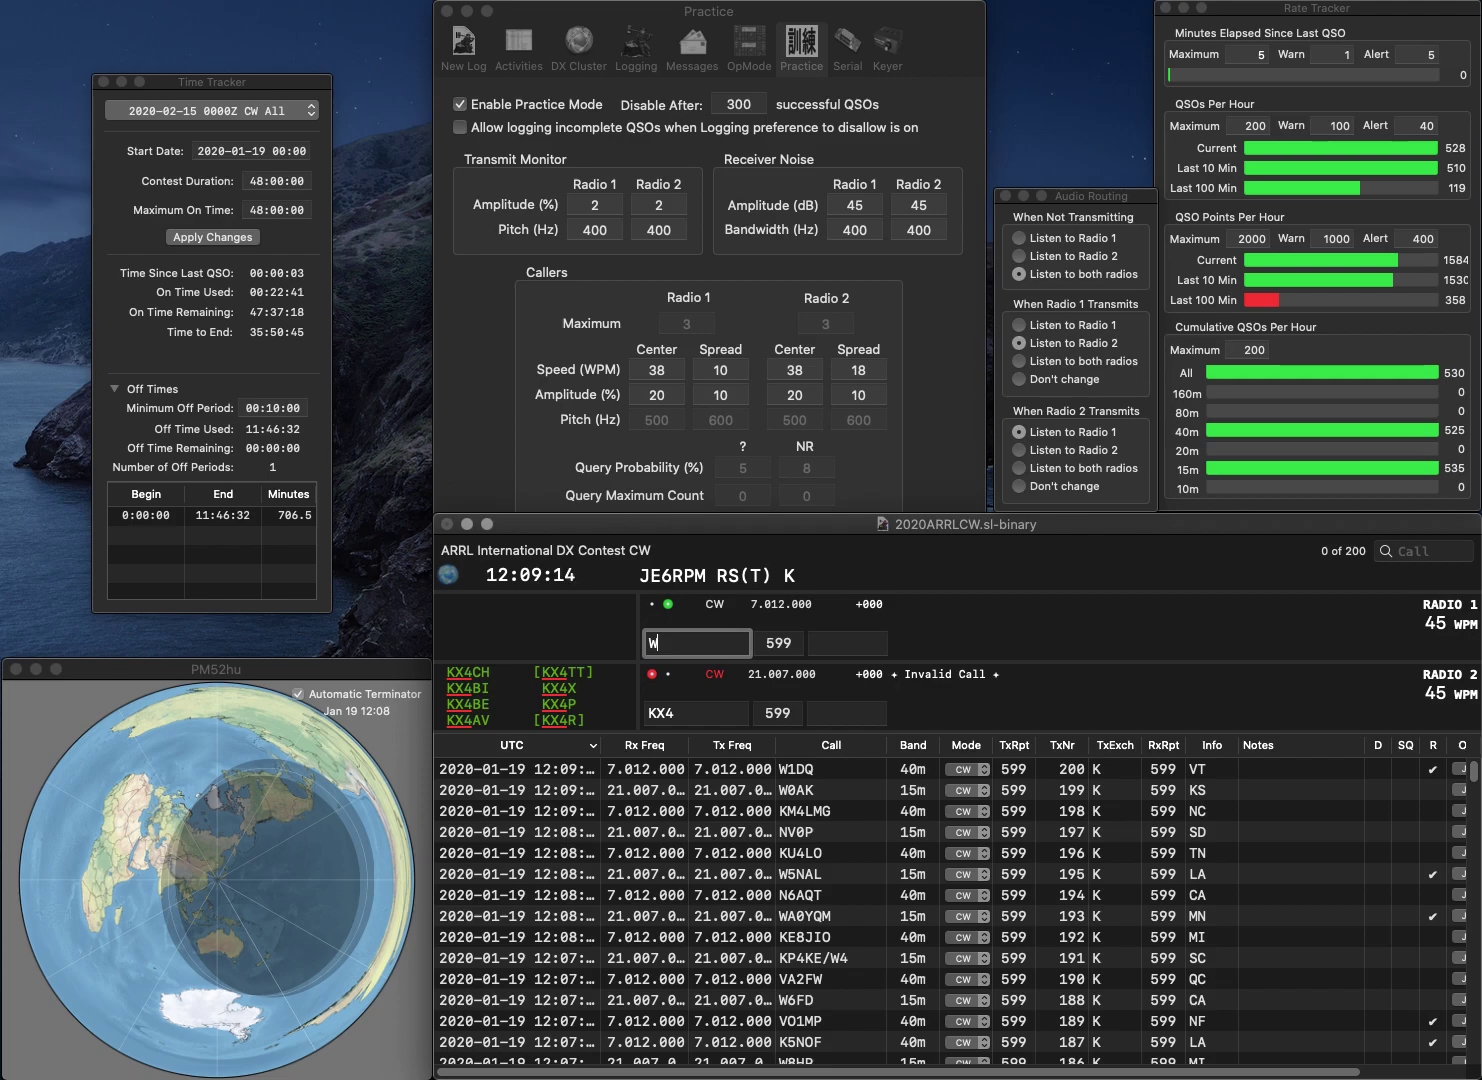
type("F6Q")
key("Return")
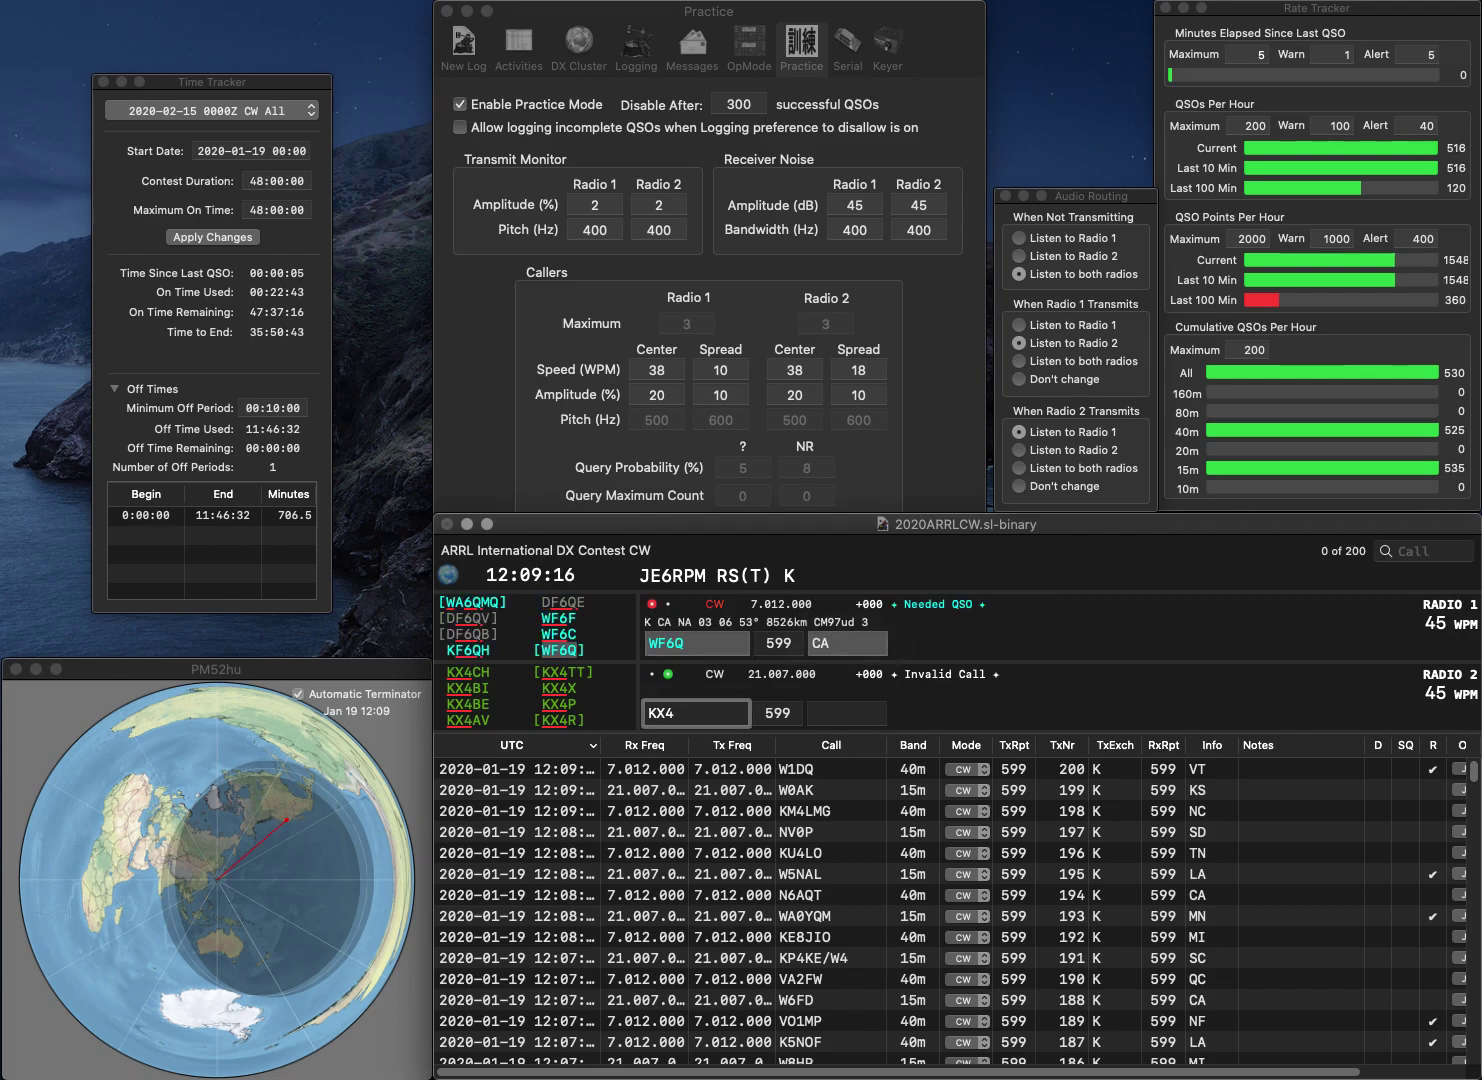
type("HUD")
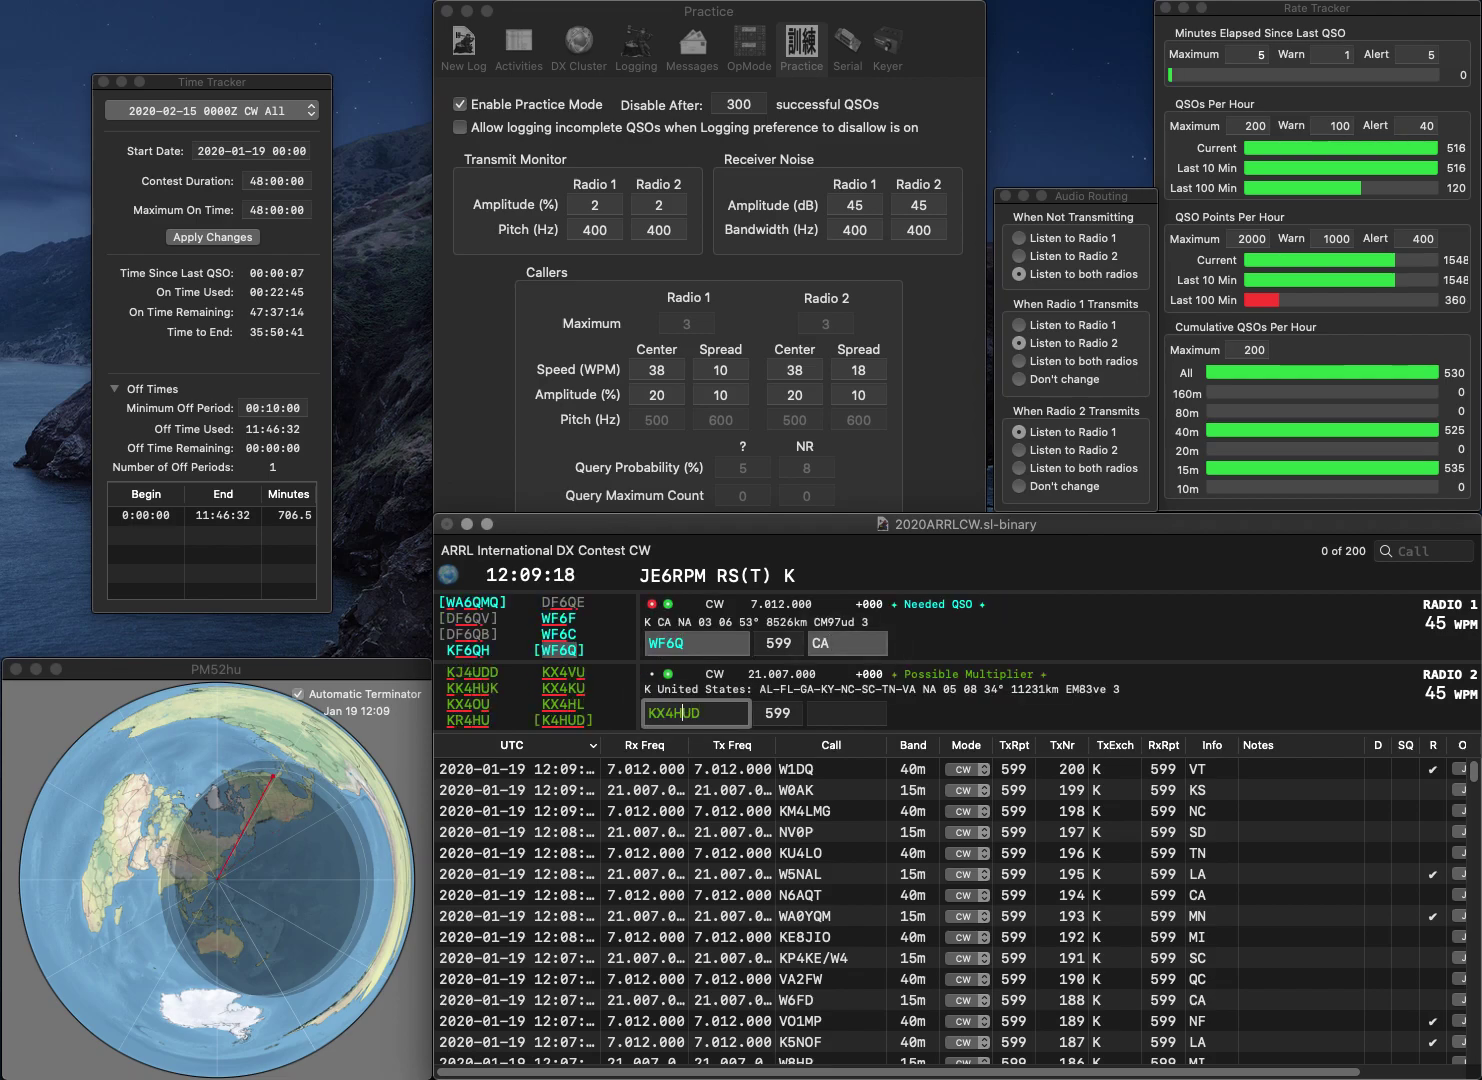
key("BackSpace")
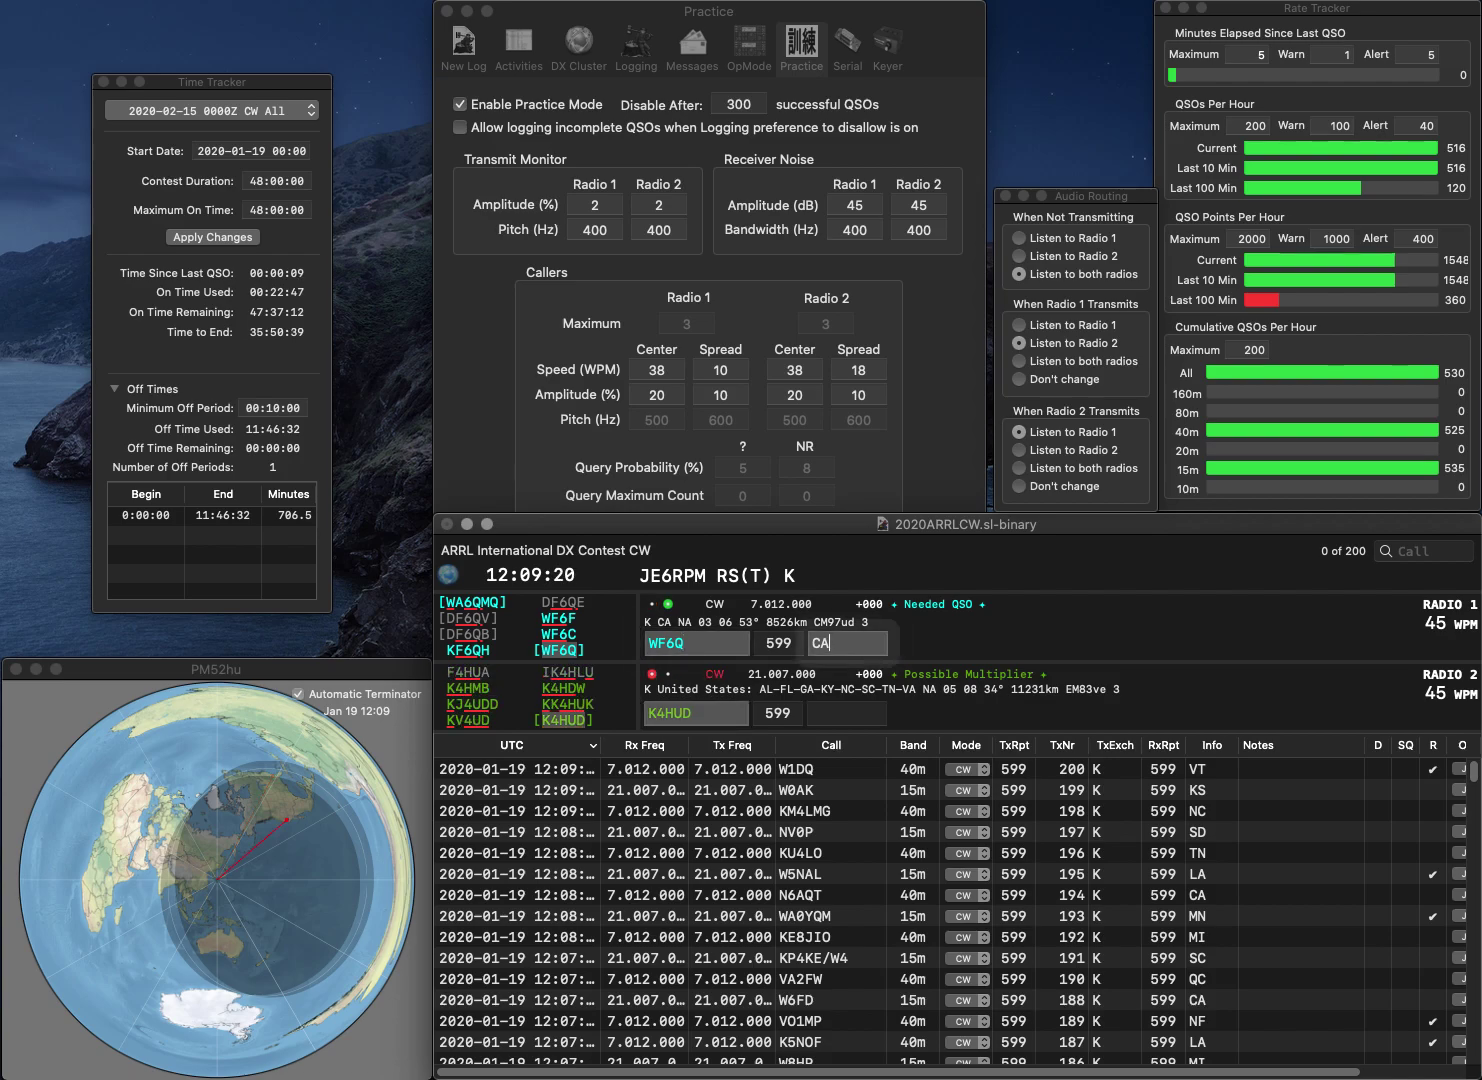
key("Return")
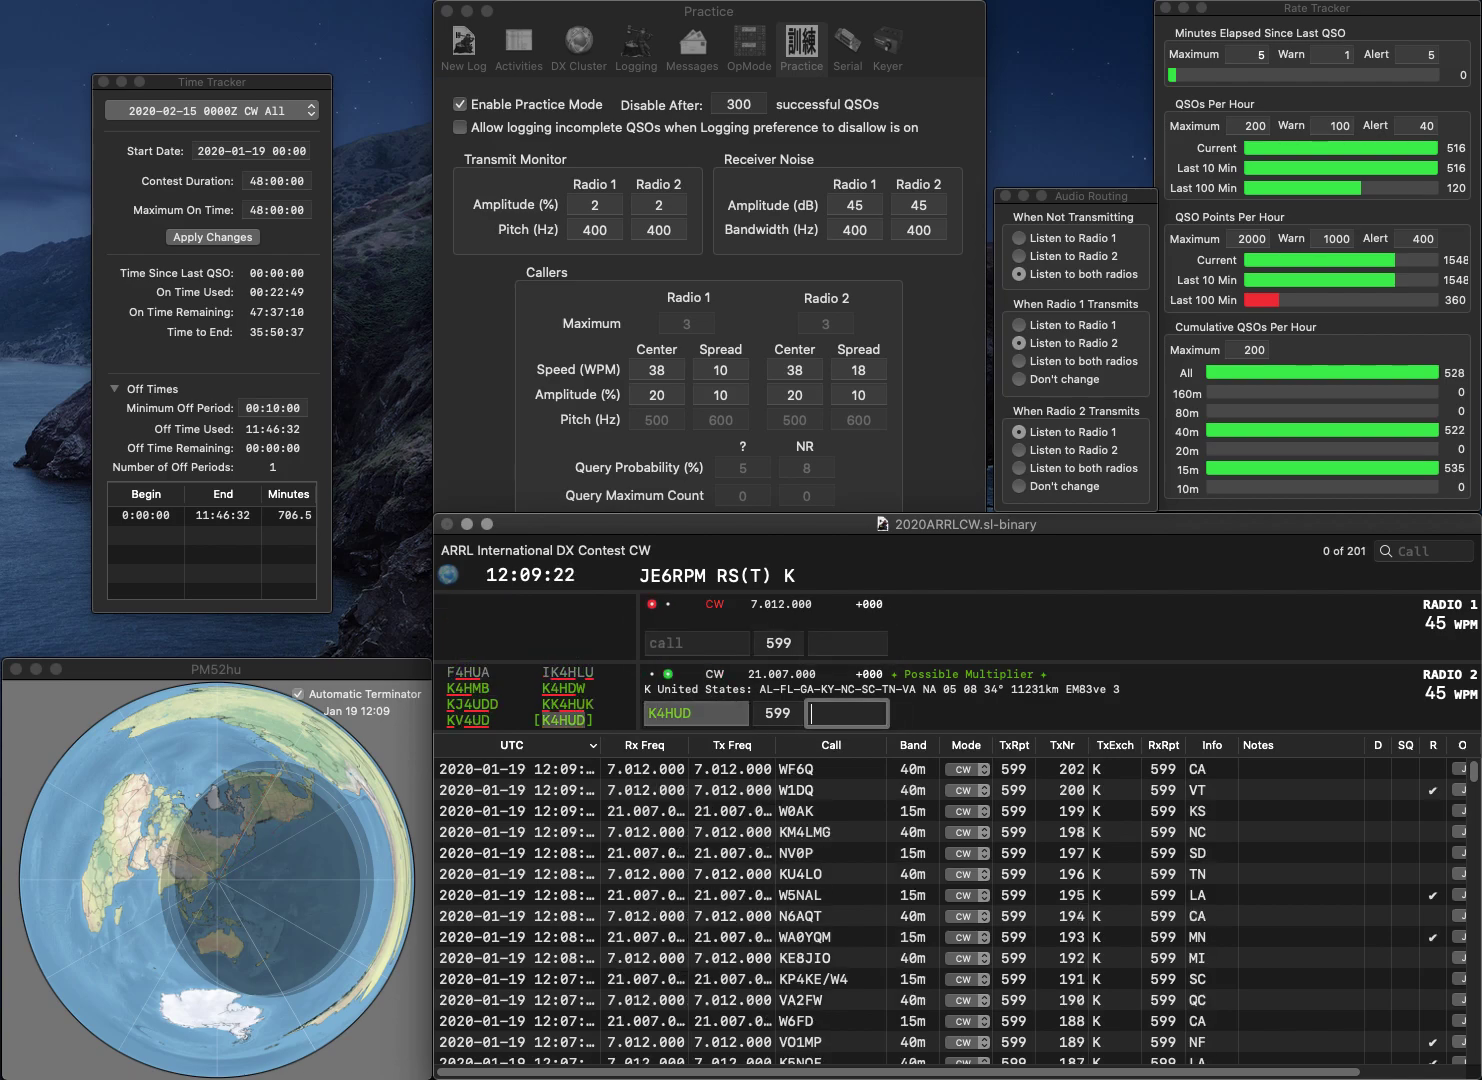
type("GA")
key("Return")
- Answer W8DOH on Radio 1 and KQ6CR on Radio 2
type("W8")
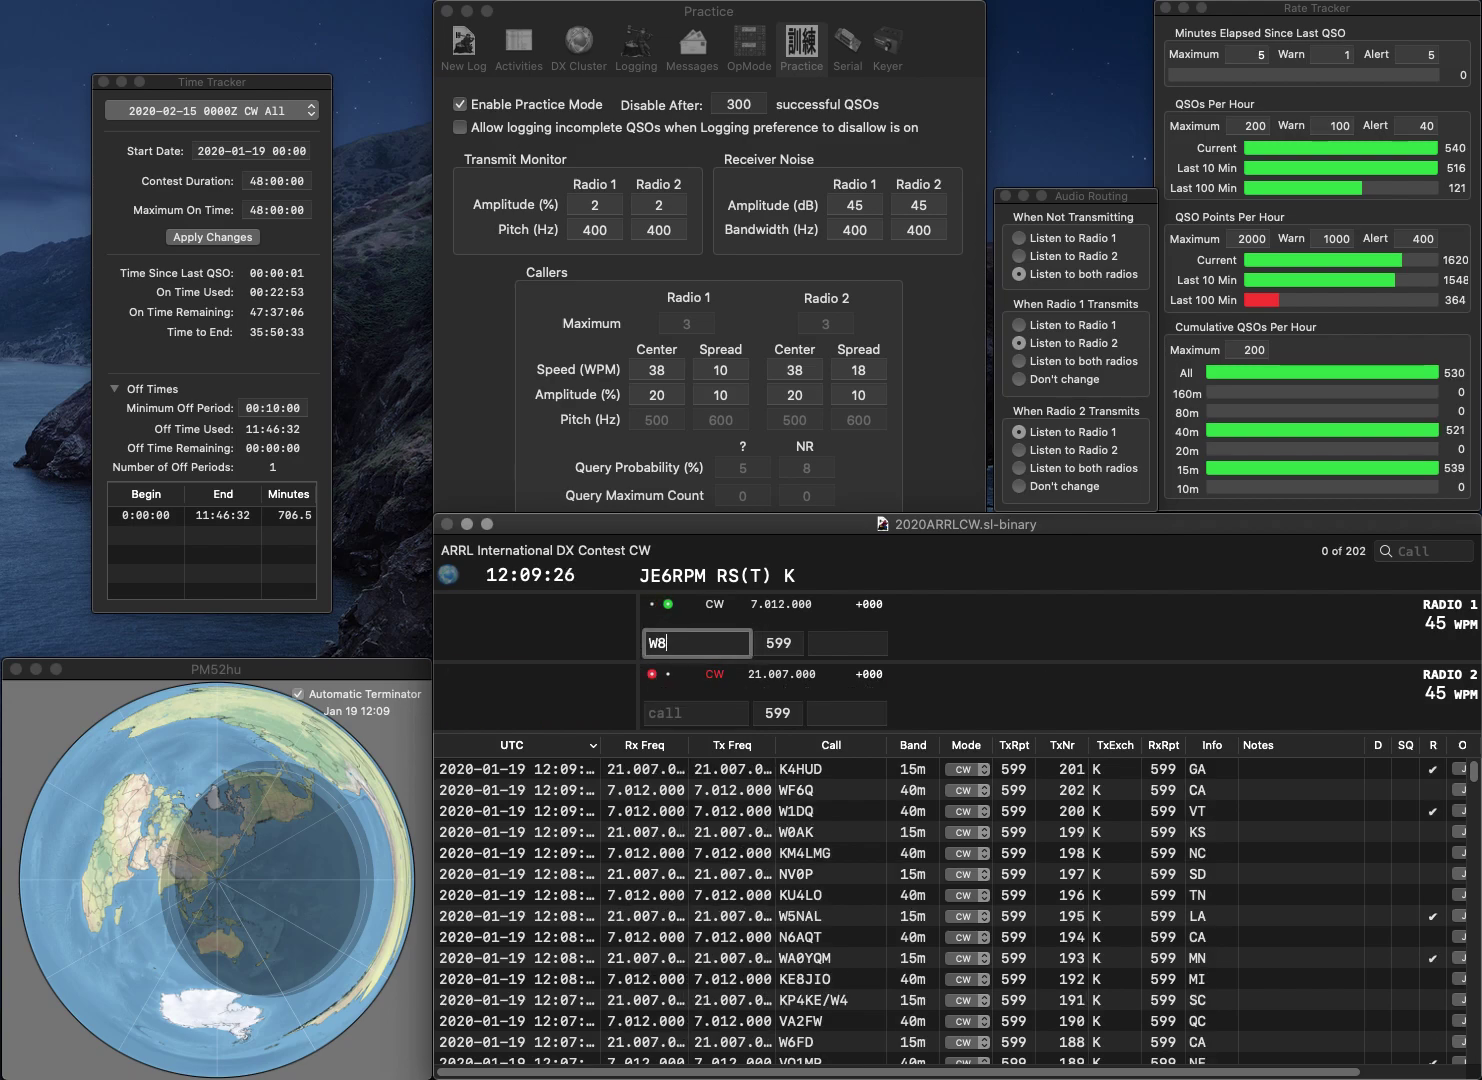
type("DOH")
key("Return")
type("K")
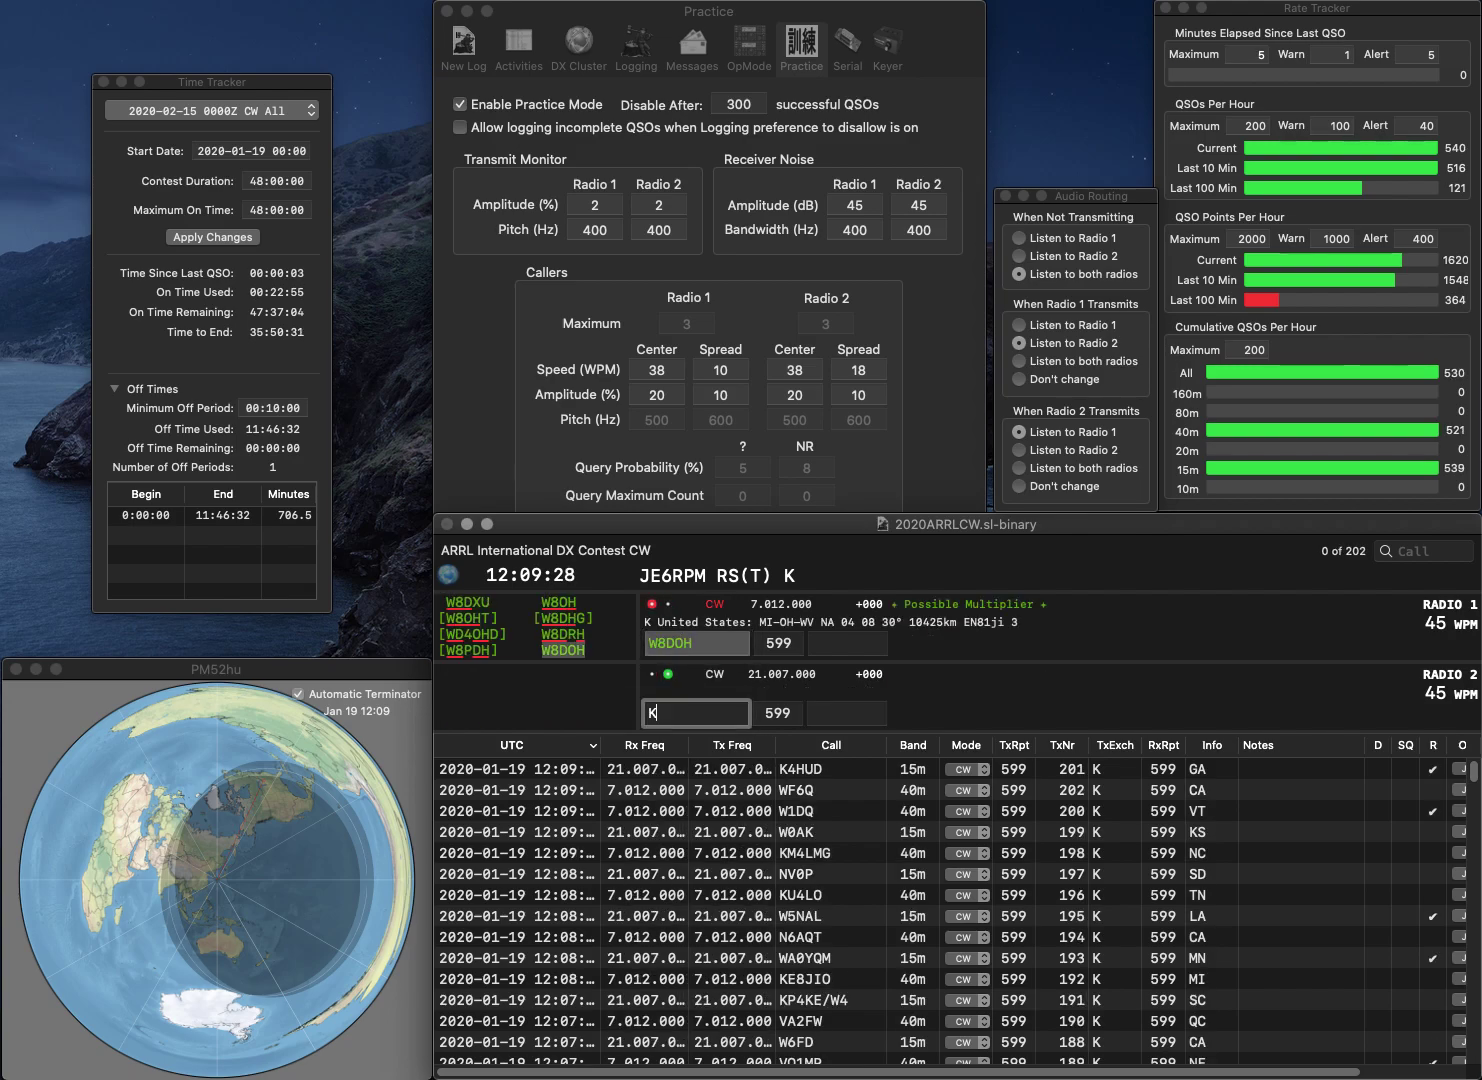
type("Q6CR")
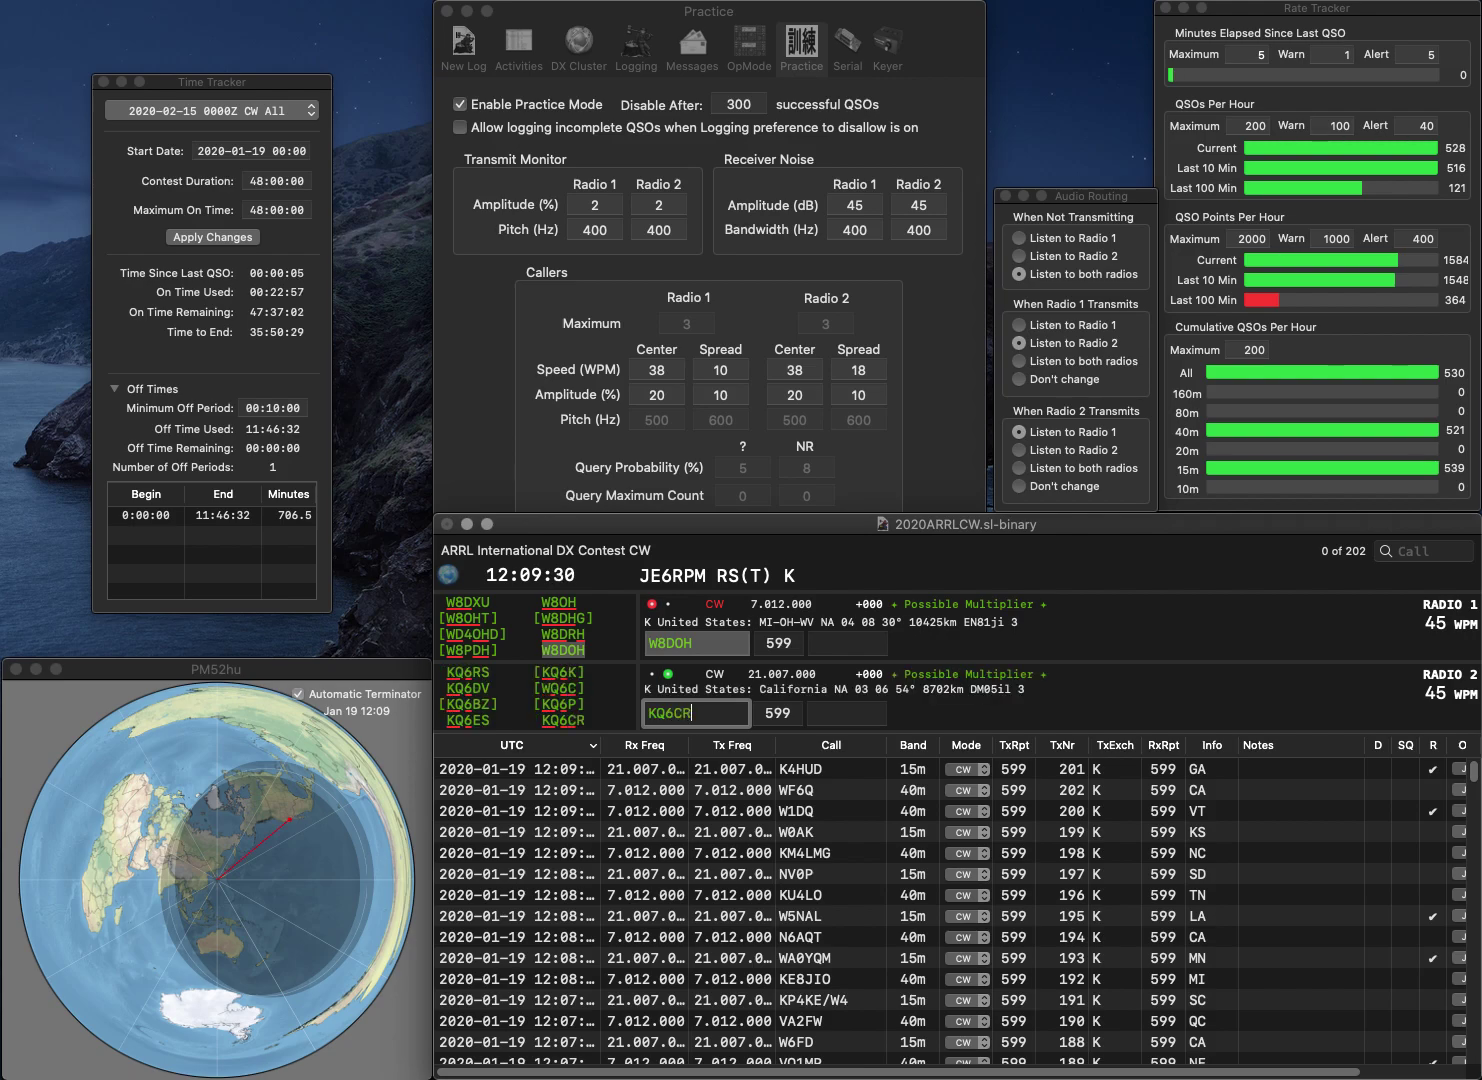
key("Return")
- Log W8DOH on Radio 1 with exchange OH and KQ6CR on Radio 2 with exchange CA
key("space")
type("OH")
key("Return")
type("C")
key("Return")
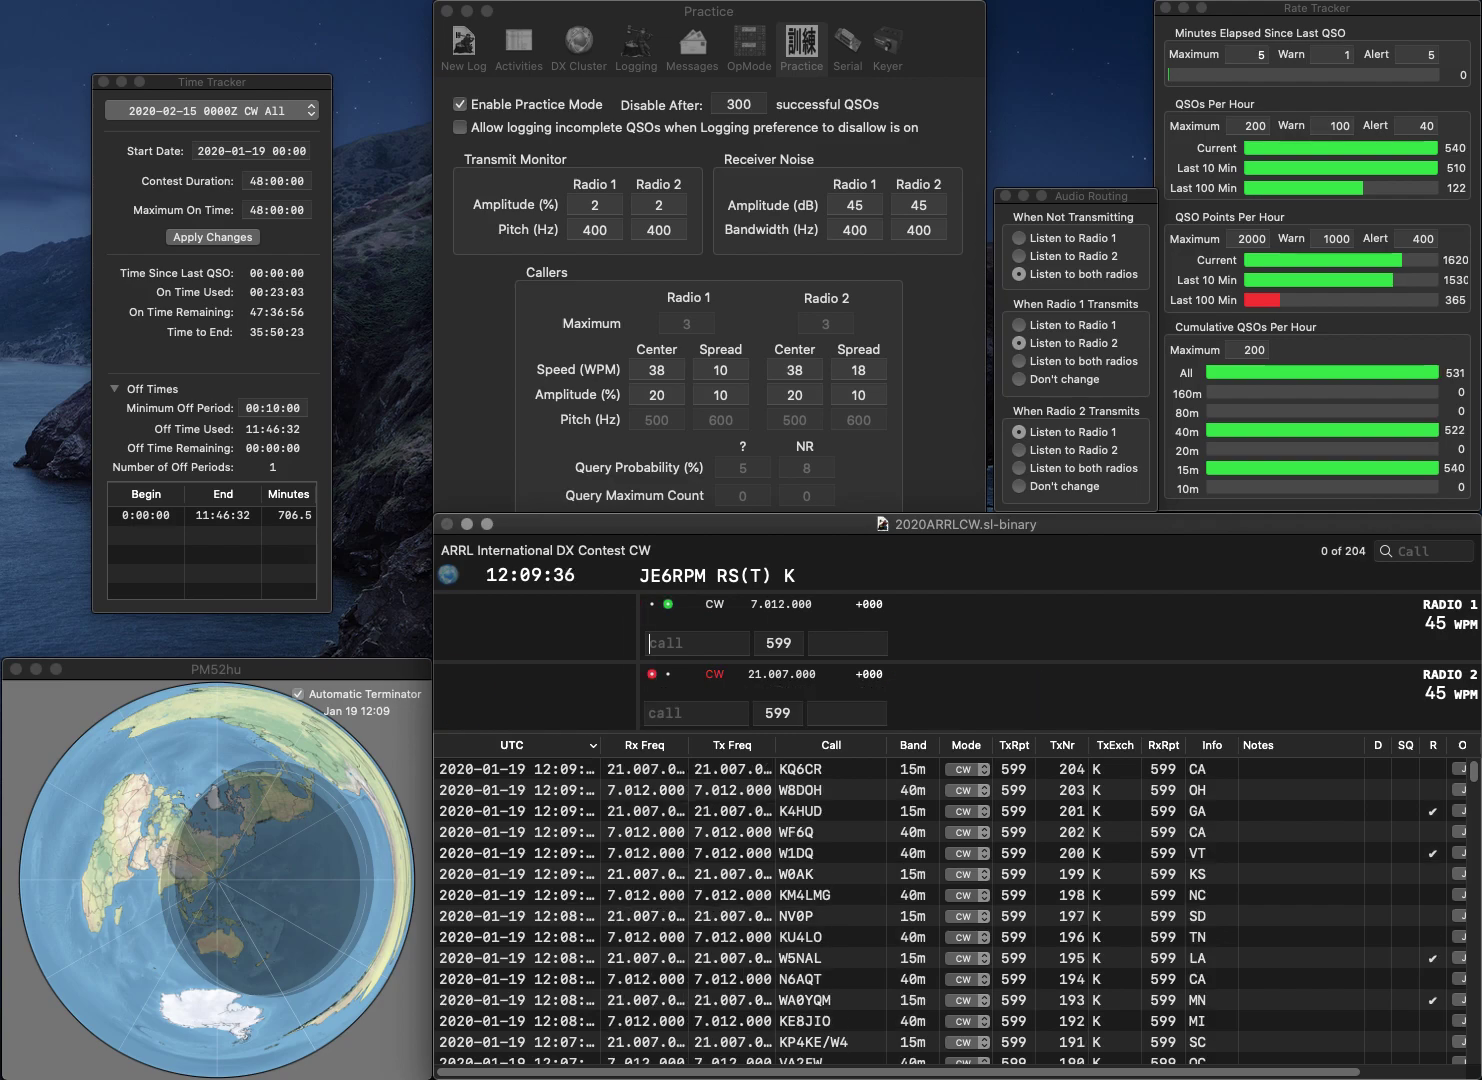
type("W5GOL")
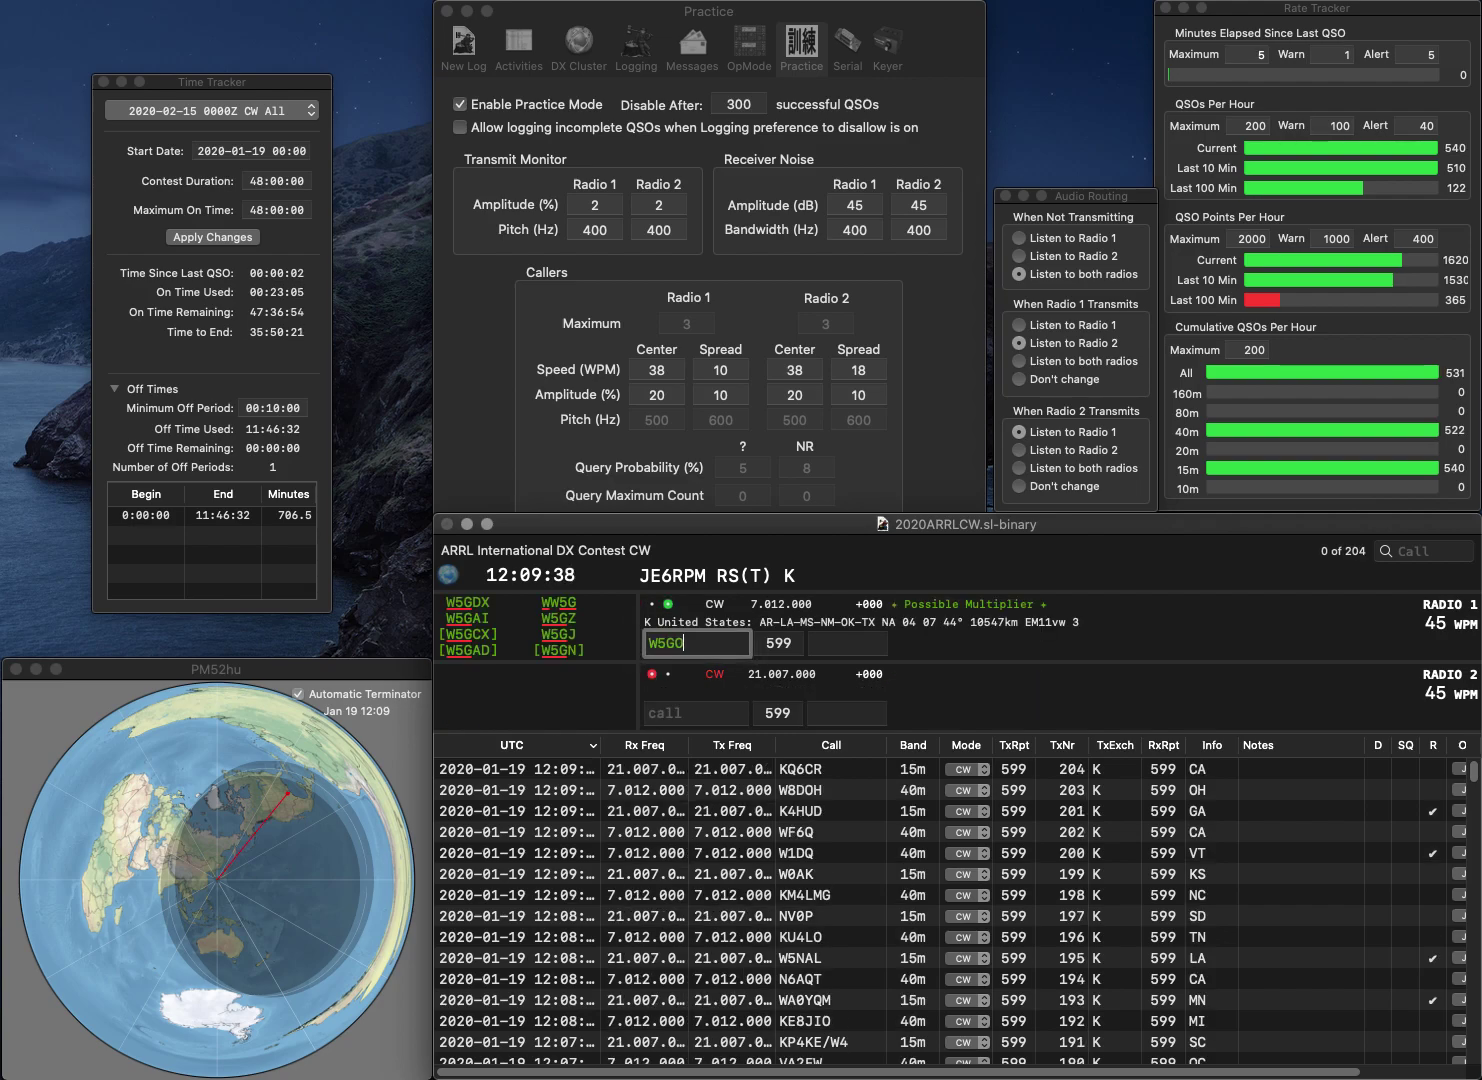
key("Return")
type("WB7AGN")
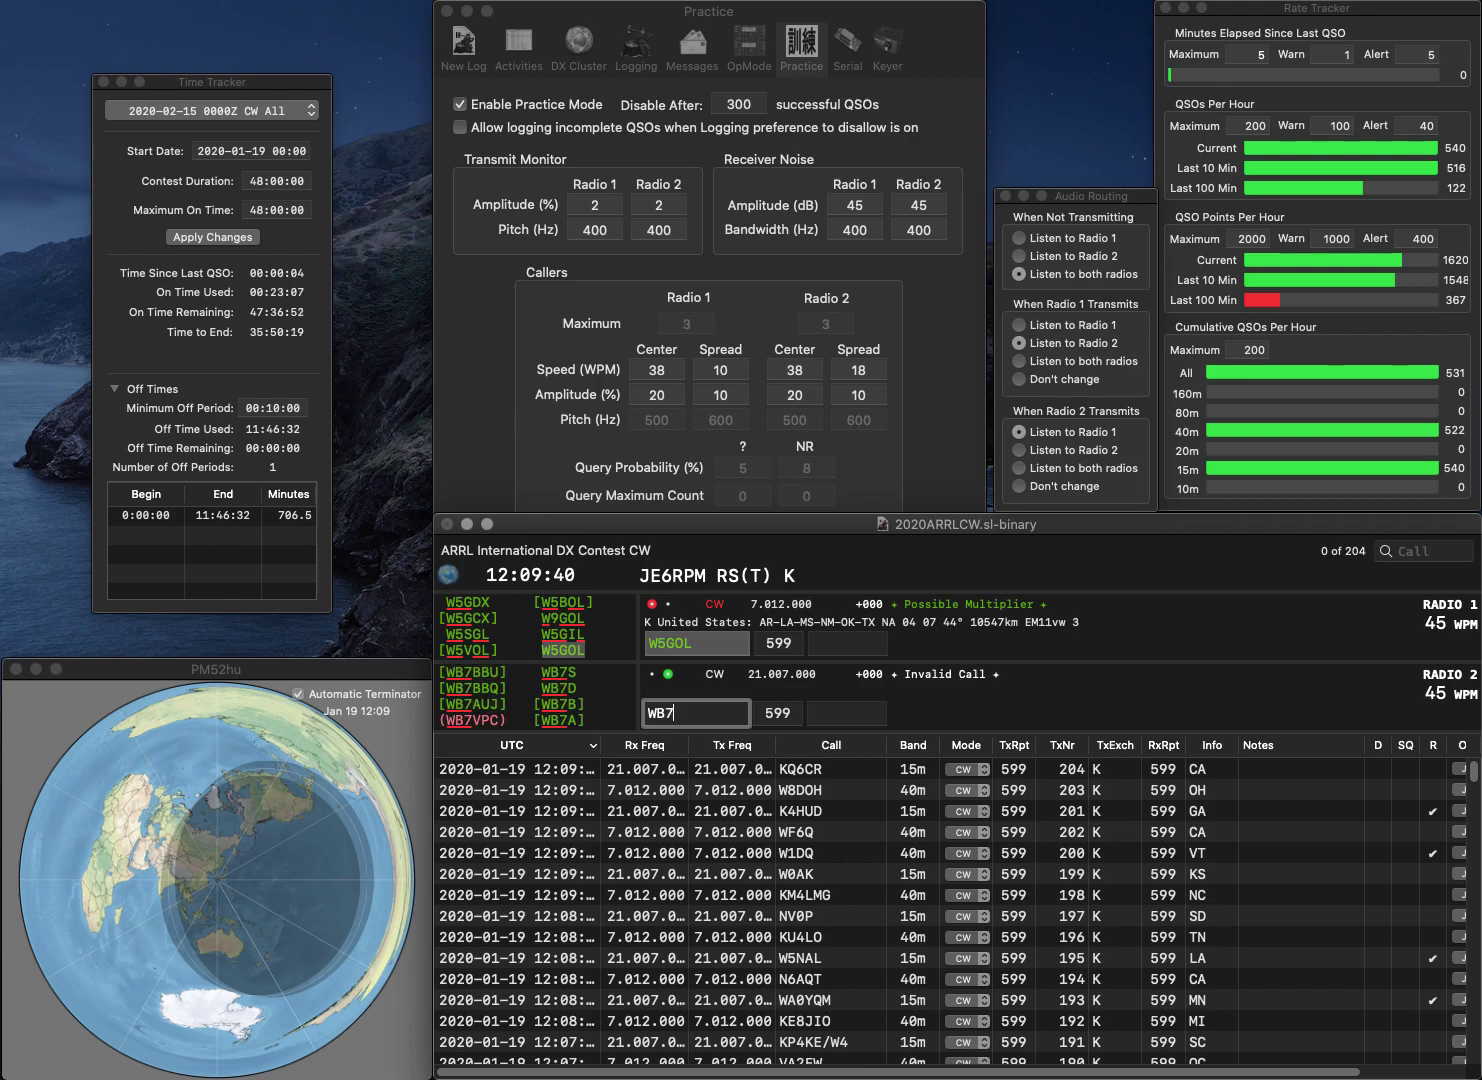
key("Return")
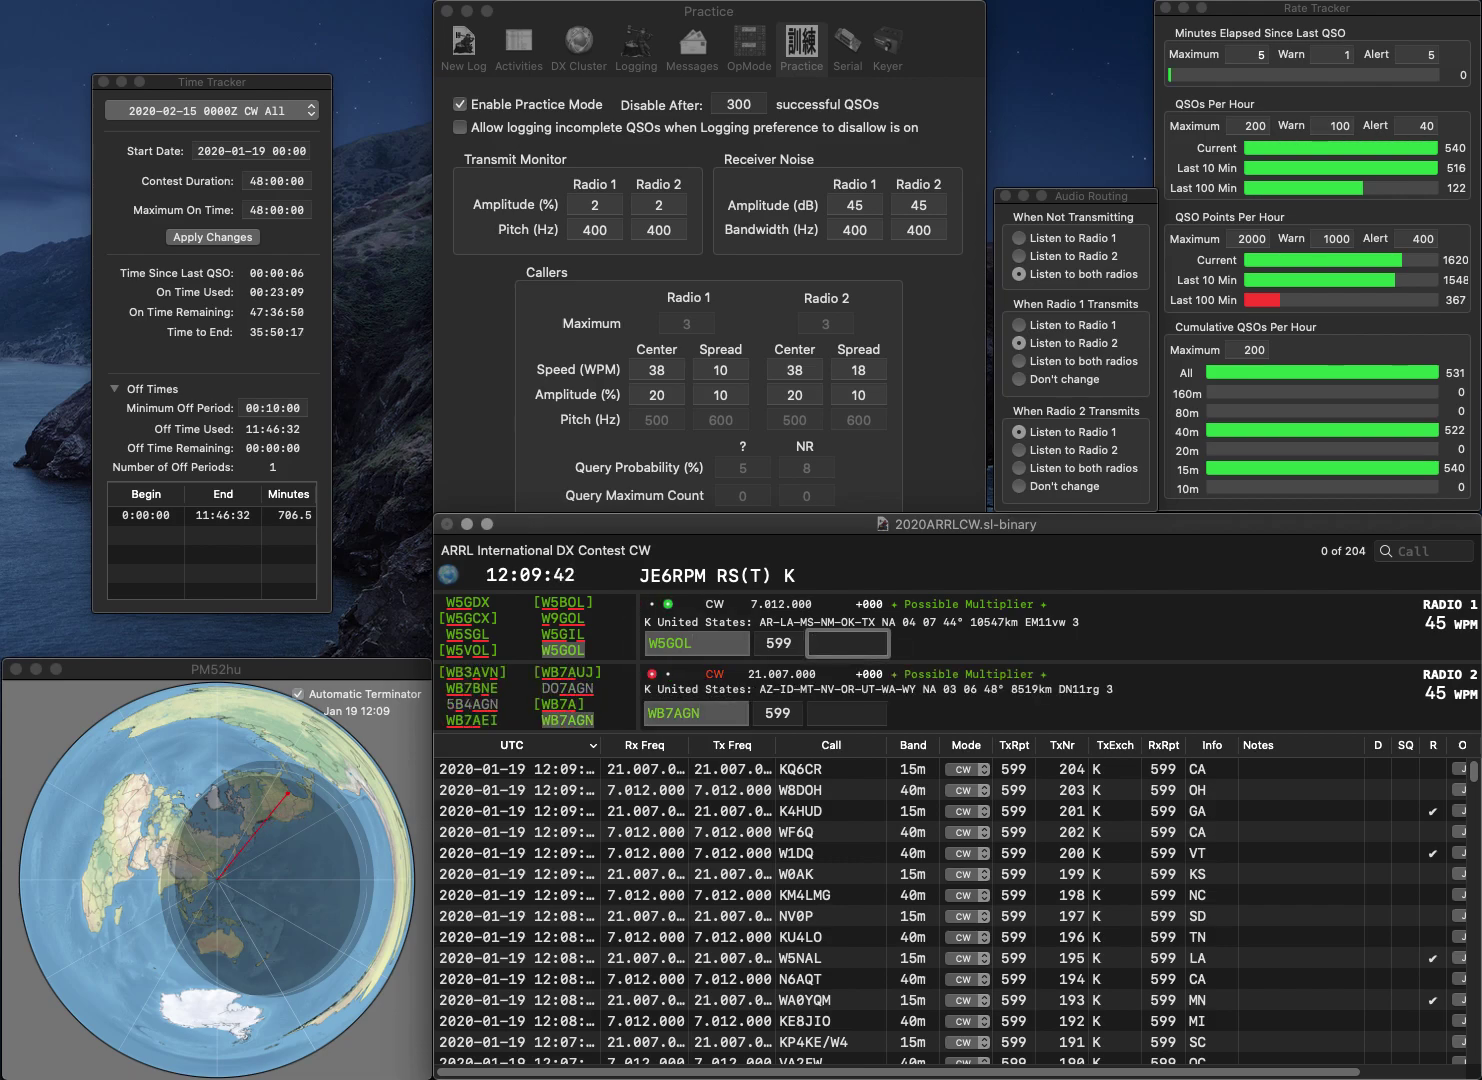
type("TX")
key("Return")
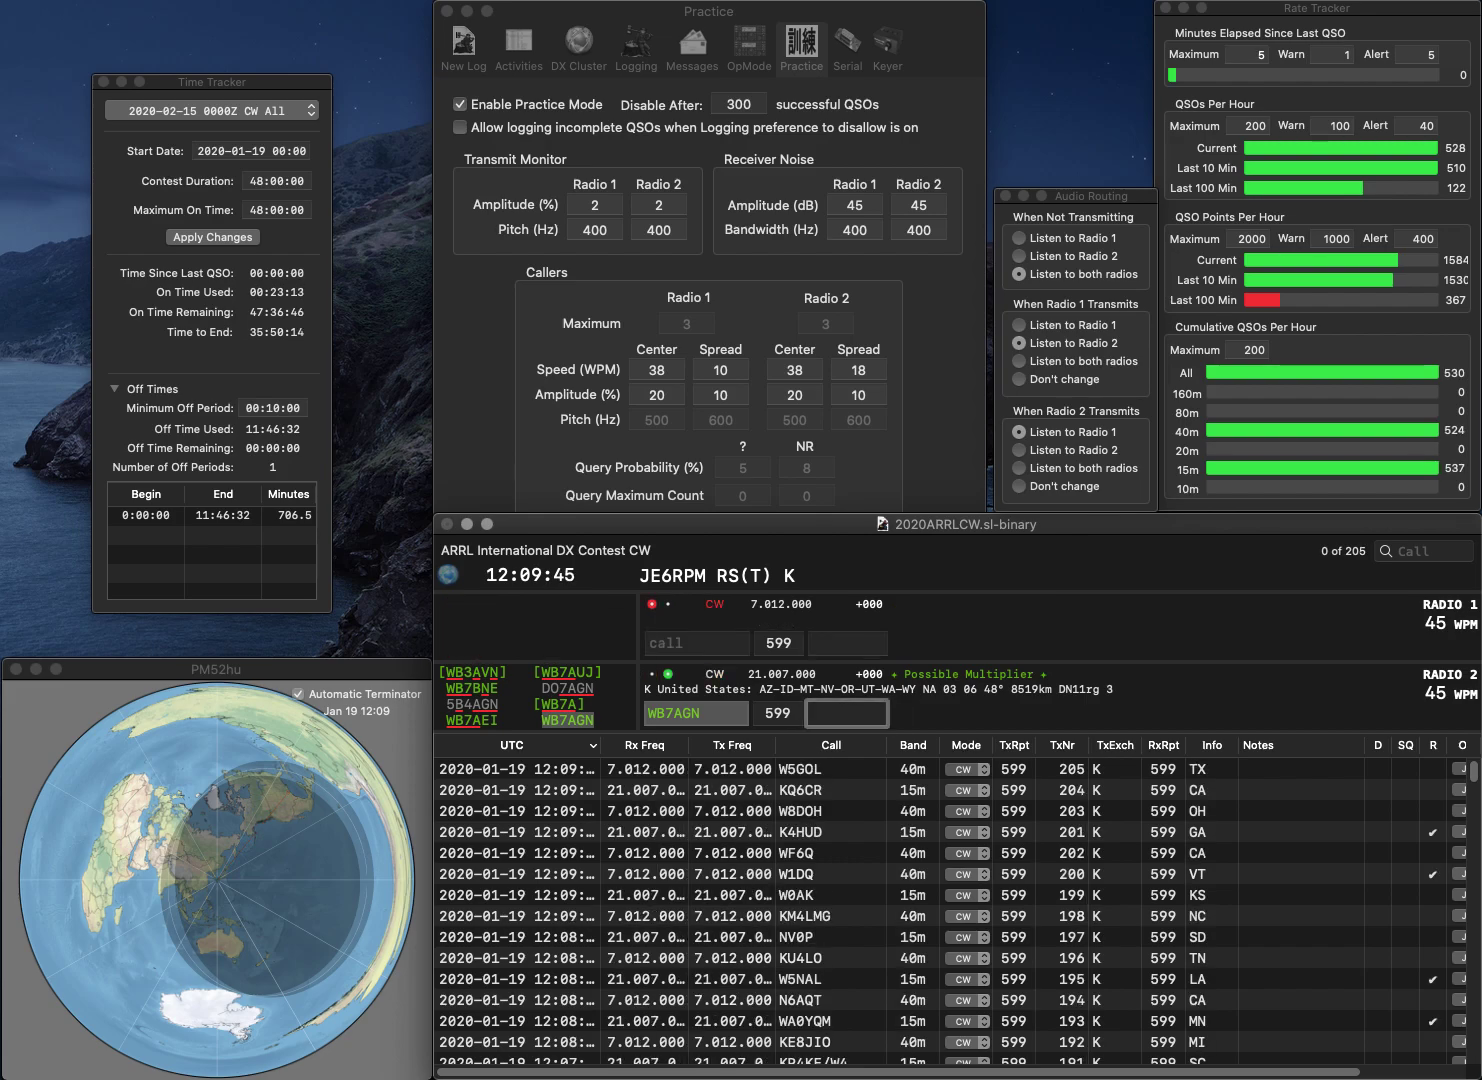
key("Return")
- Answer KF7F on Radio 1 and VE7ZSH on Radio 2
type("KF7F")
key("Return")
type("VE7ZSH")
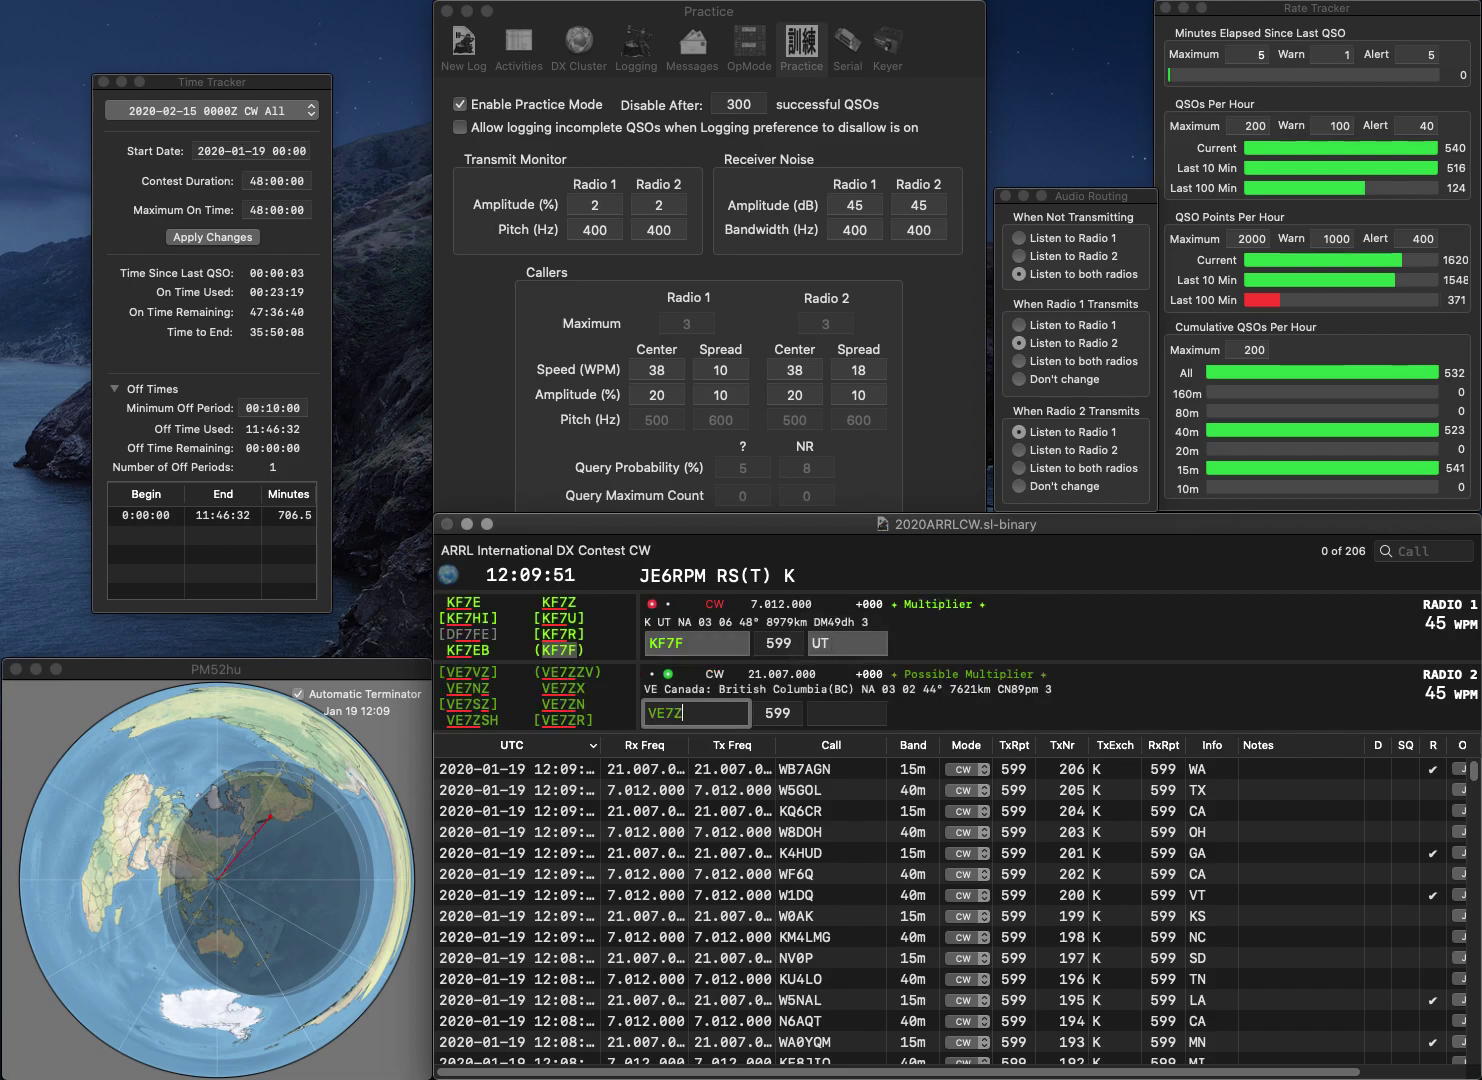
key("Return")
- Log KF7F on Radio 1 with exchange UT and VE7ZSH on Radio 2 with exchange BC
left_click(845, 643)
key("Return")
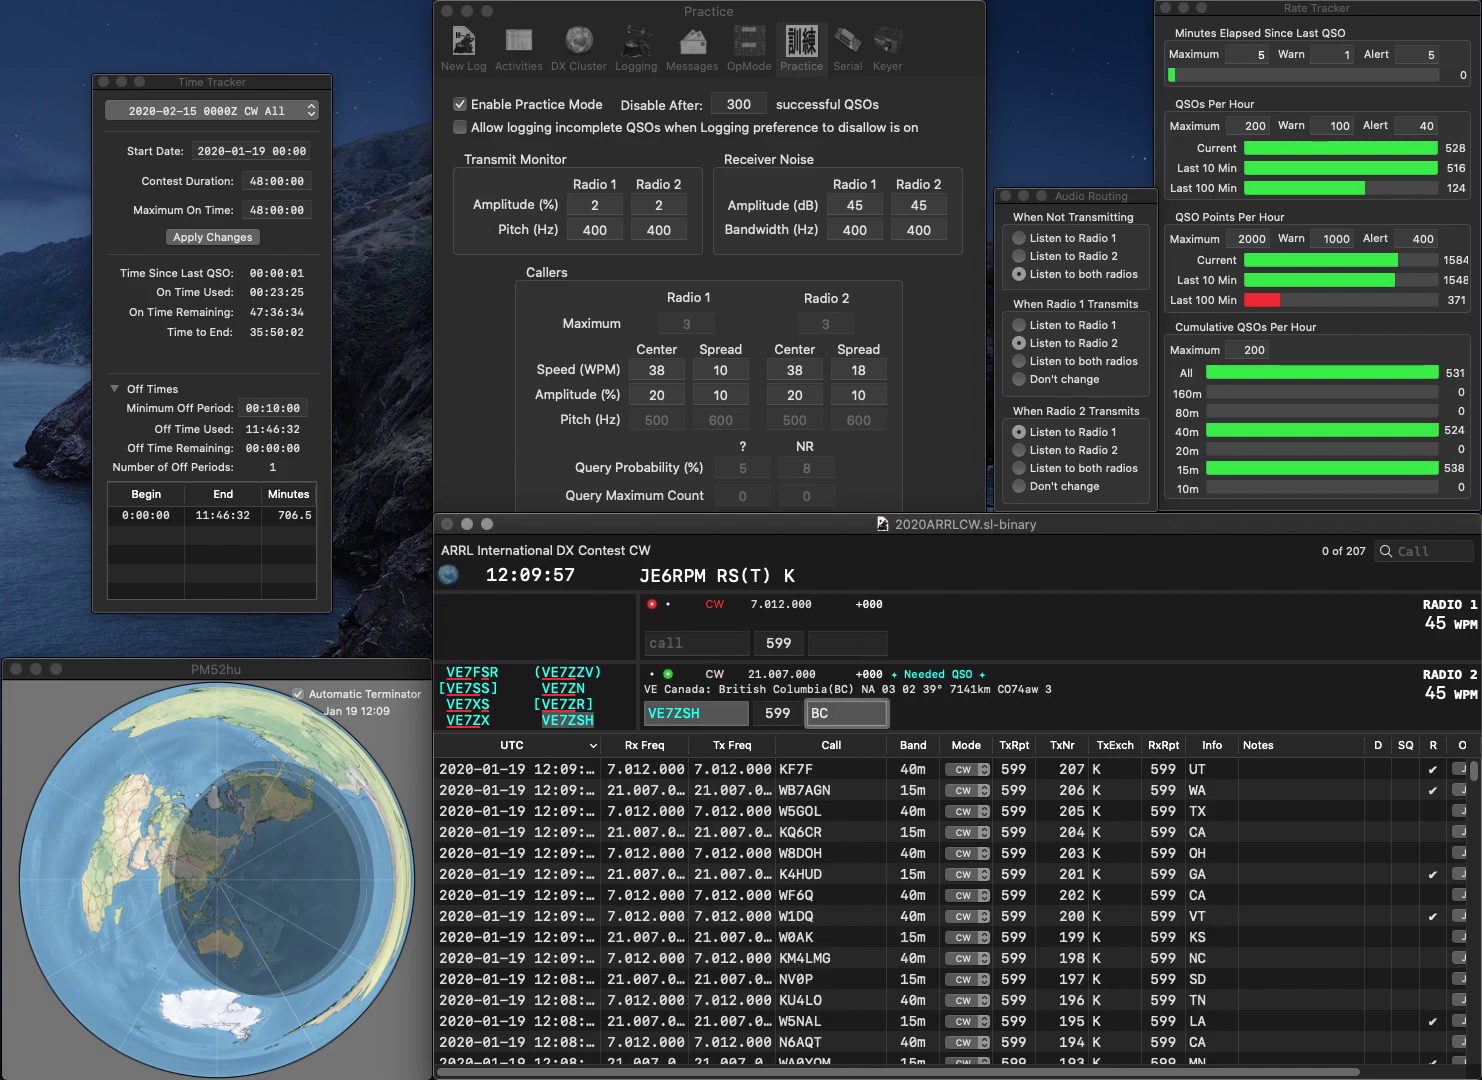
key("Return")
type("4N")
key("Return")
type("K8JYG")
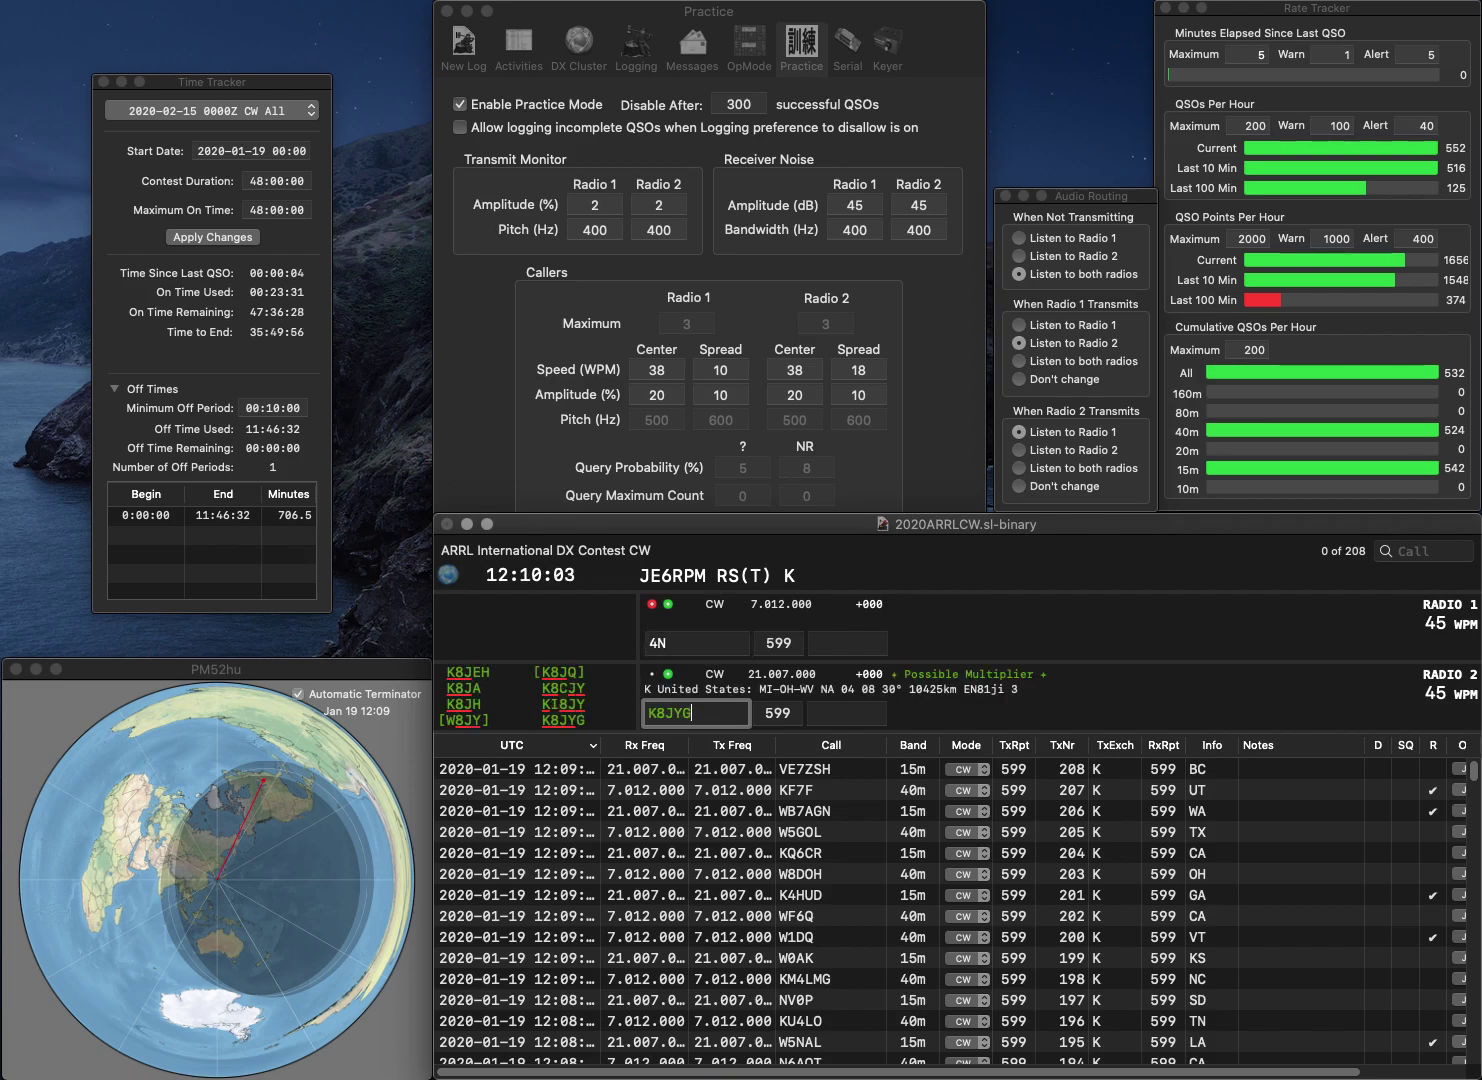
key("Return")
- Correct the Radio 1 call to K4NN and send it to the caller
type("K4")
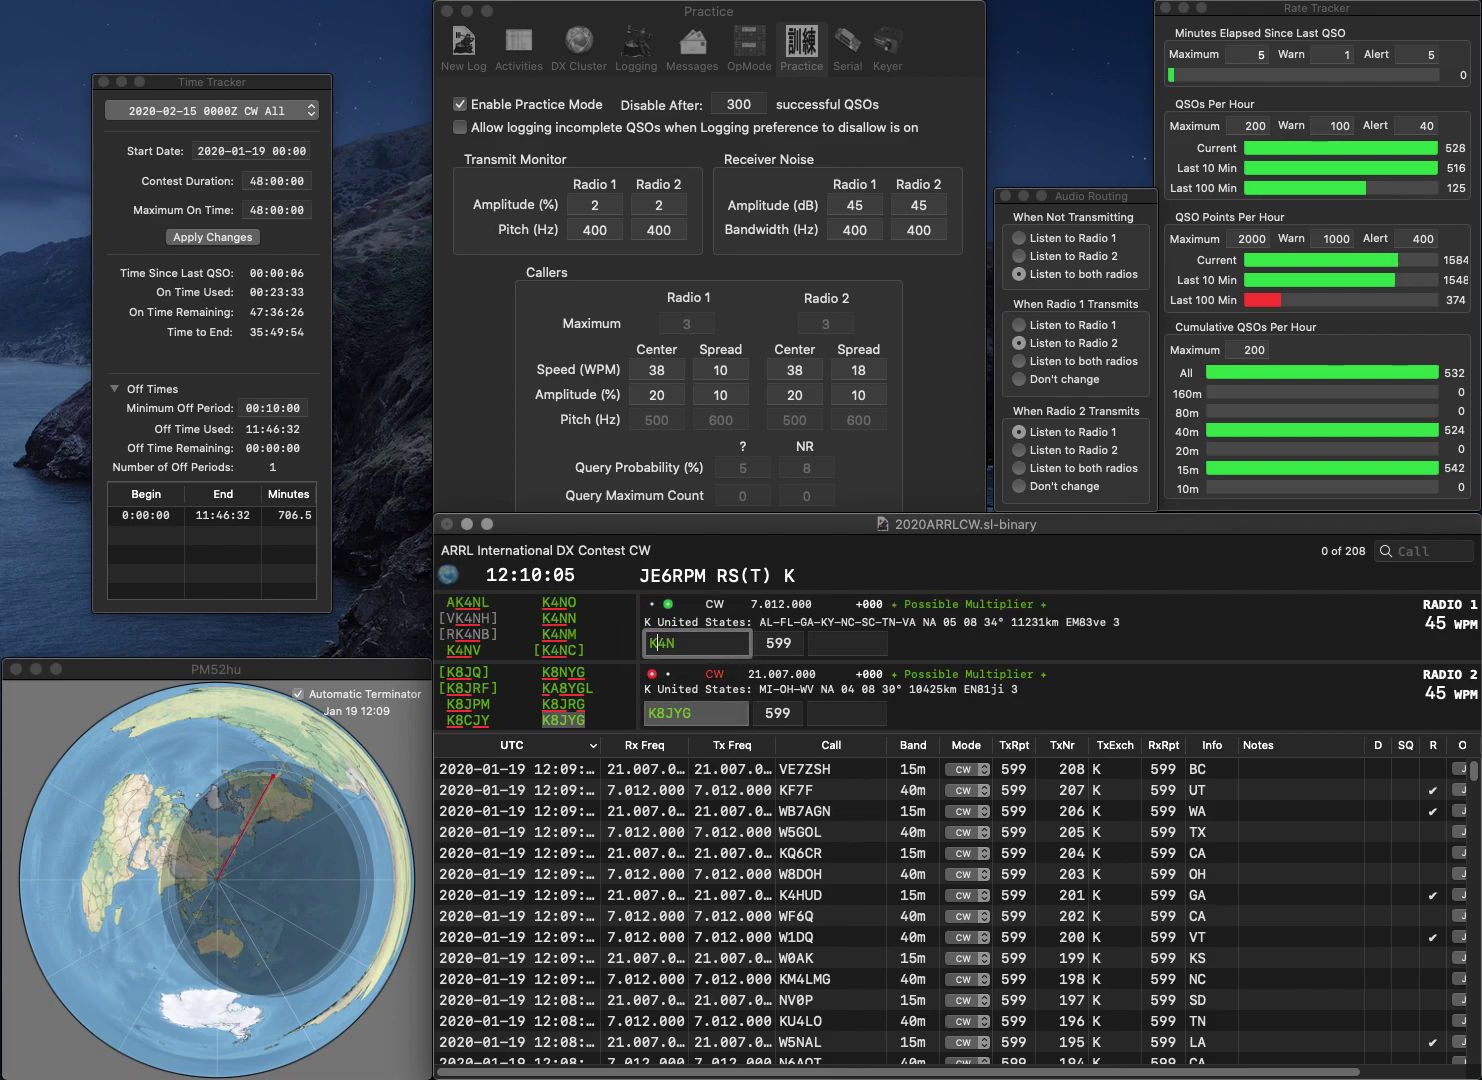
type("N")
key("Return")
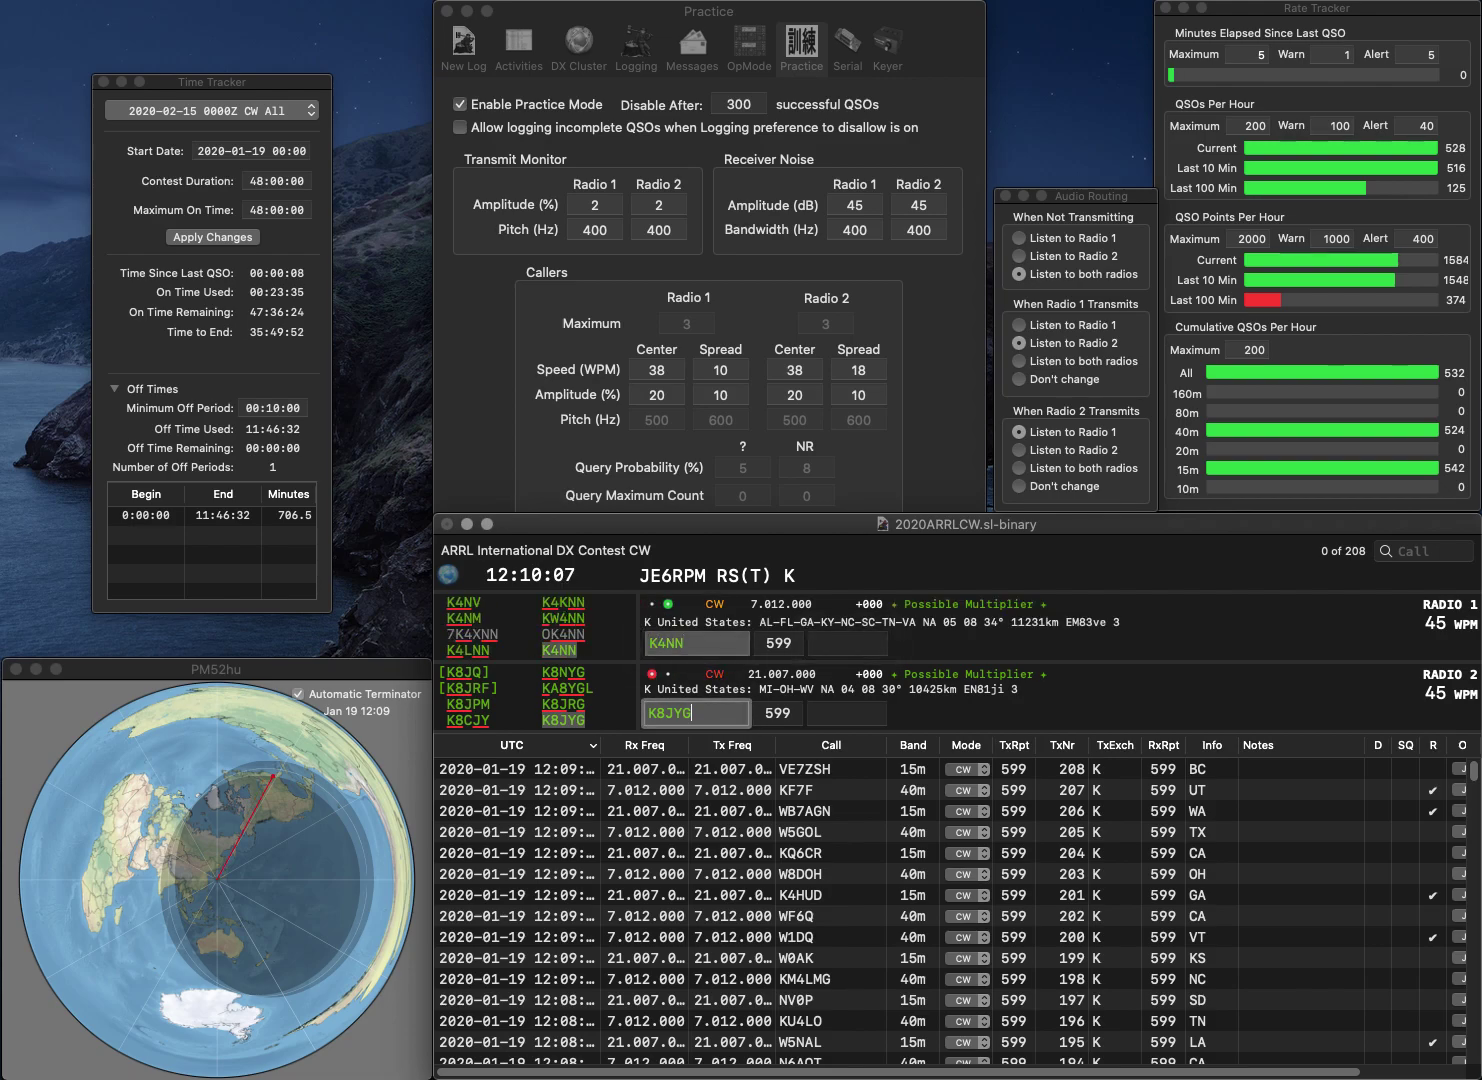
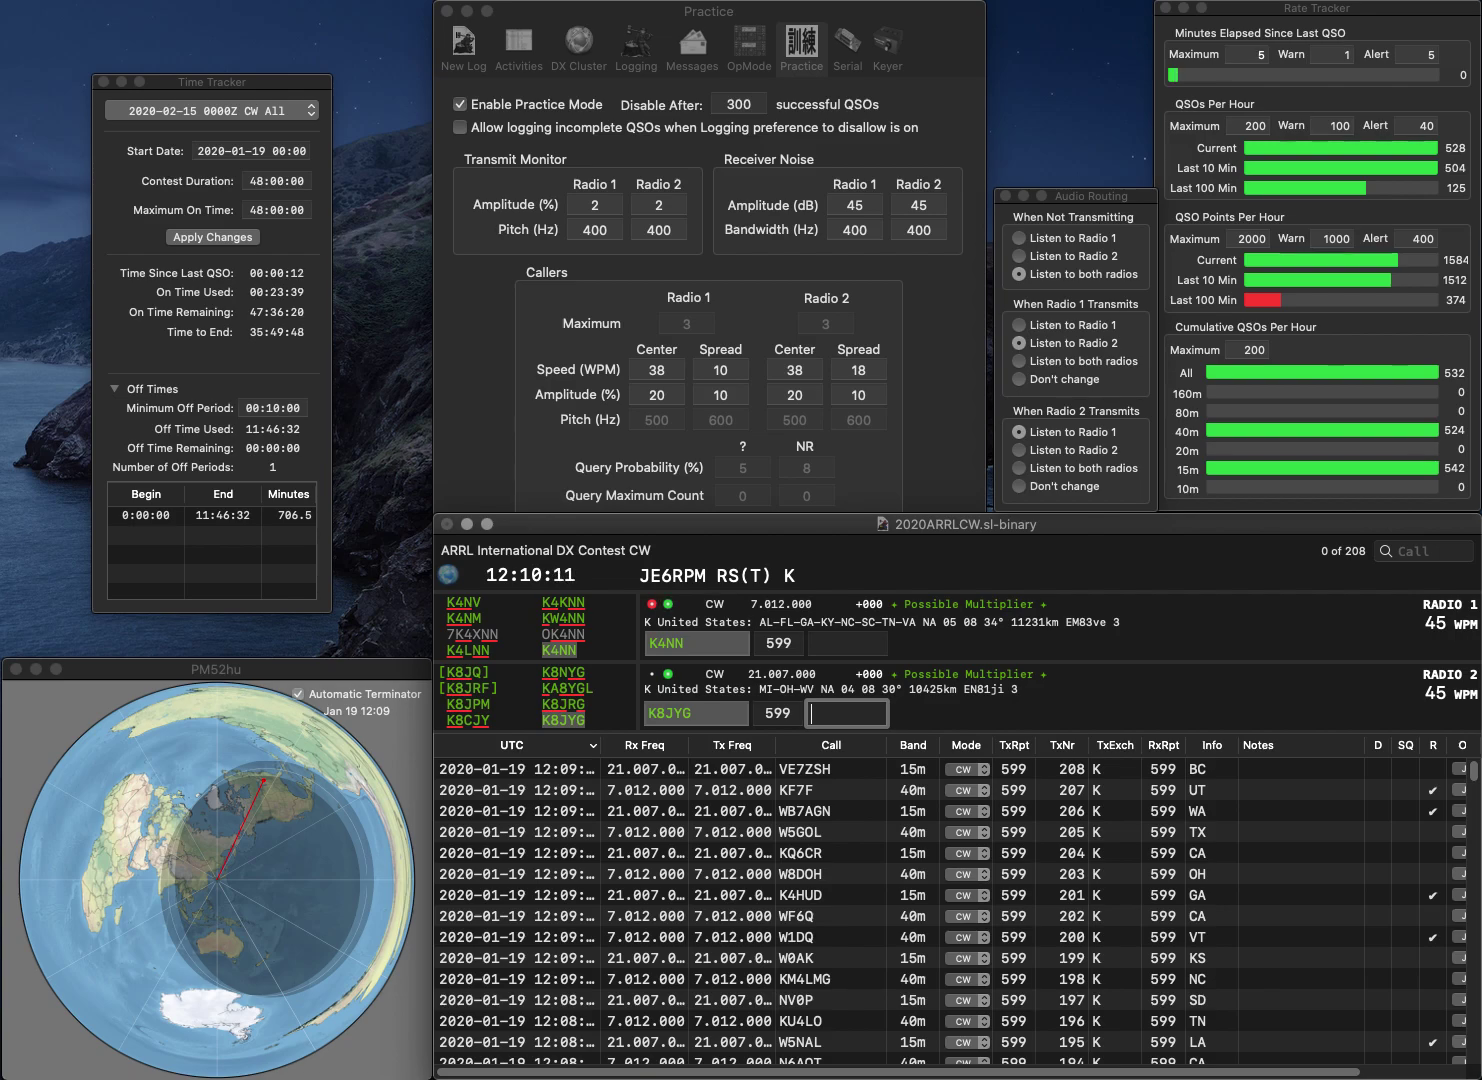
key("Return")
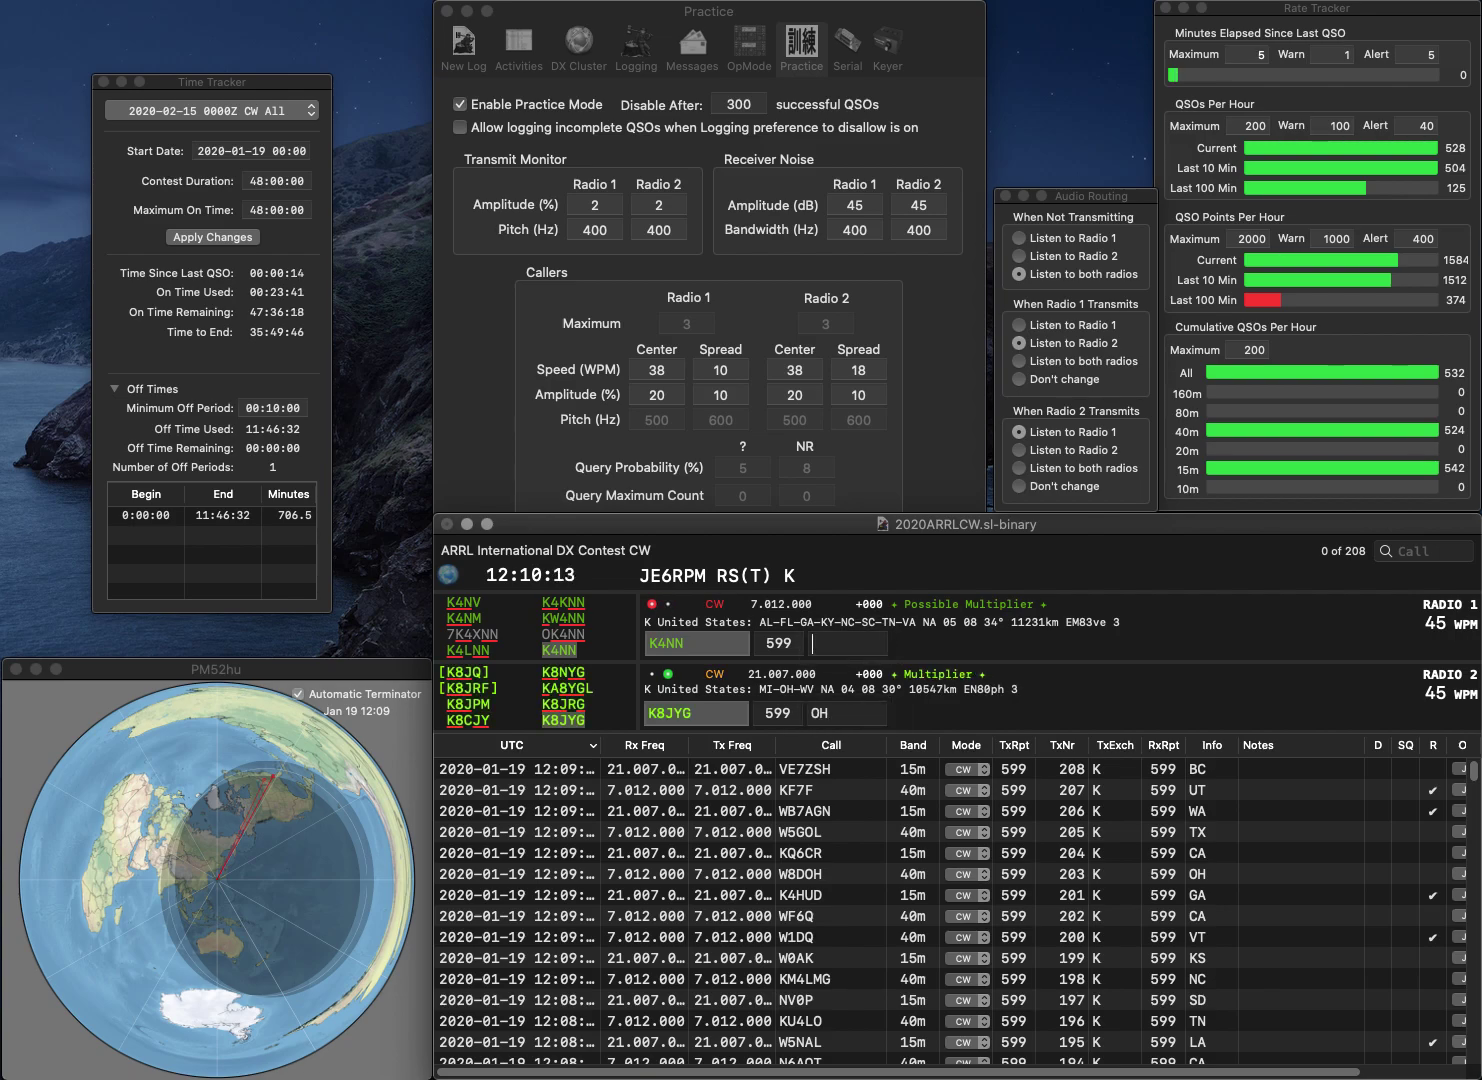
type("NC")
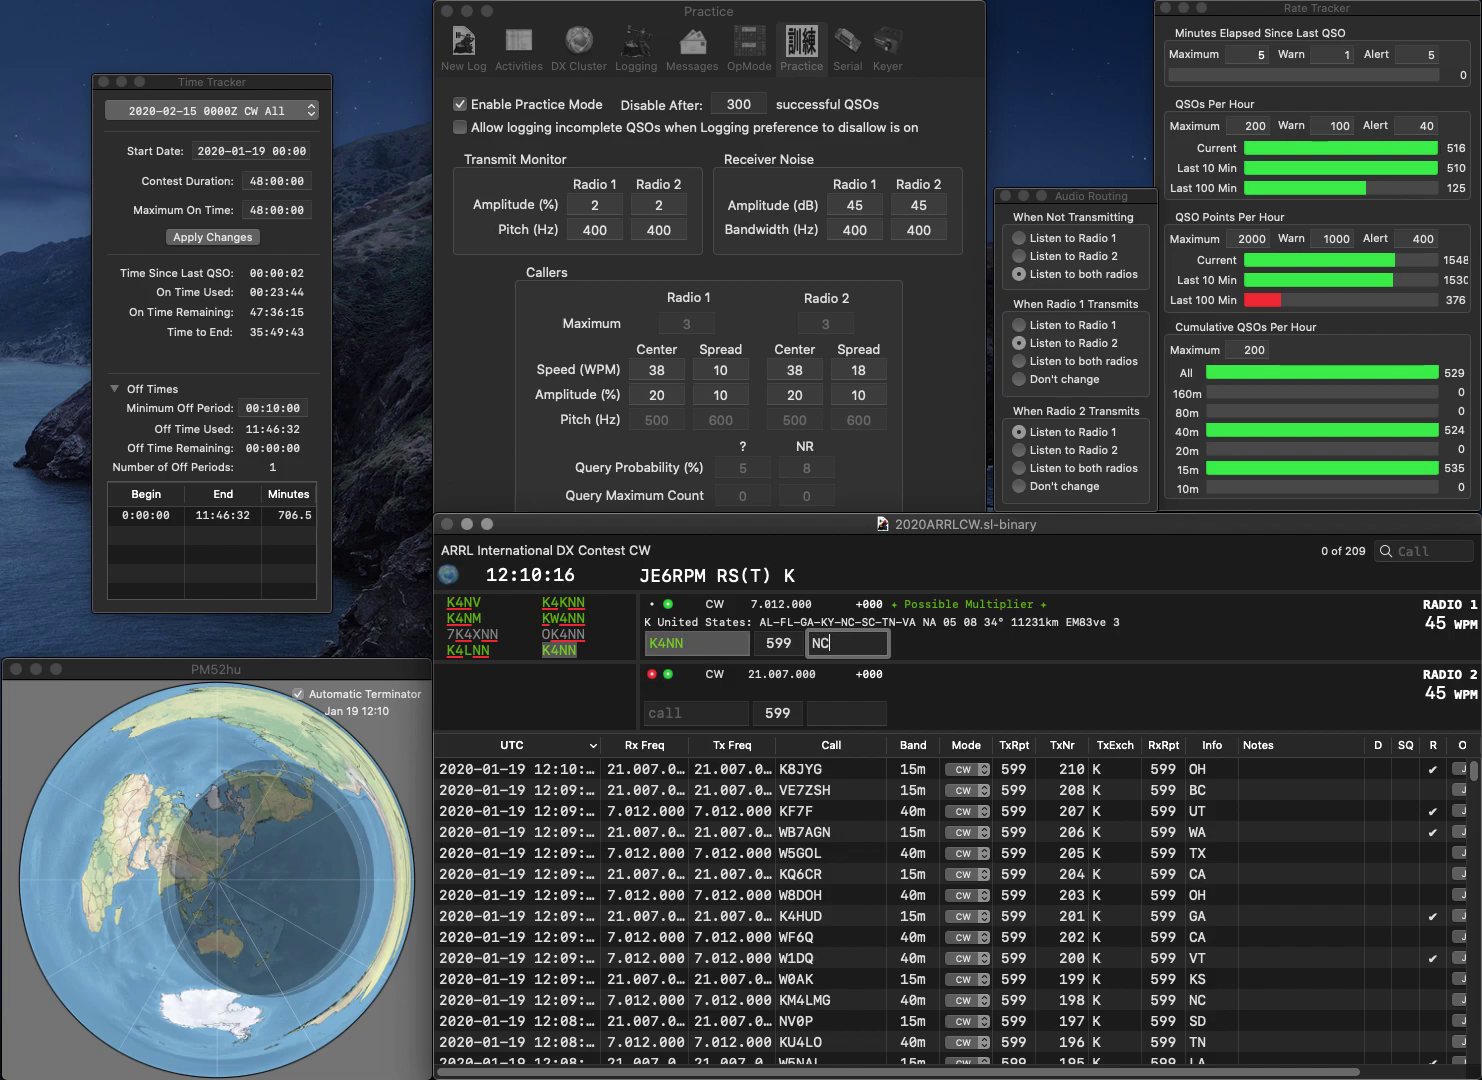
key("Return")
- Answer K9IZ on Radio 2 and W4HVH on Radio 1
type("K")
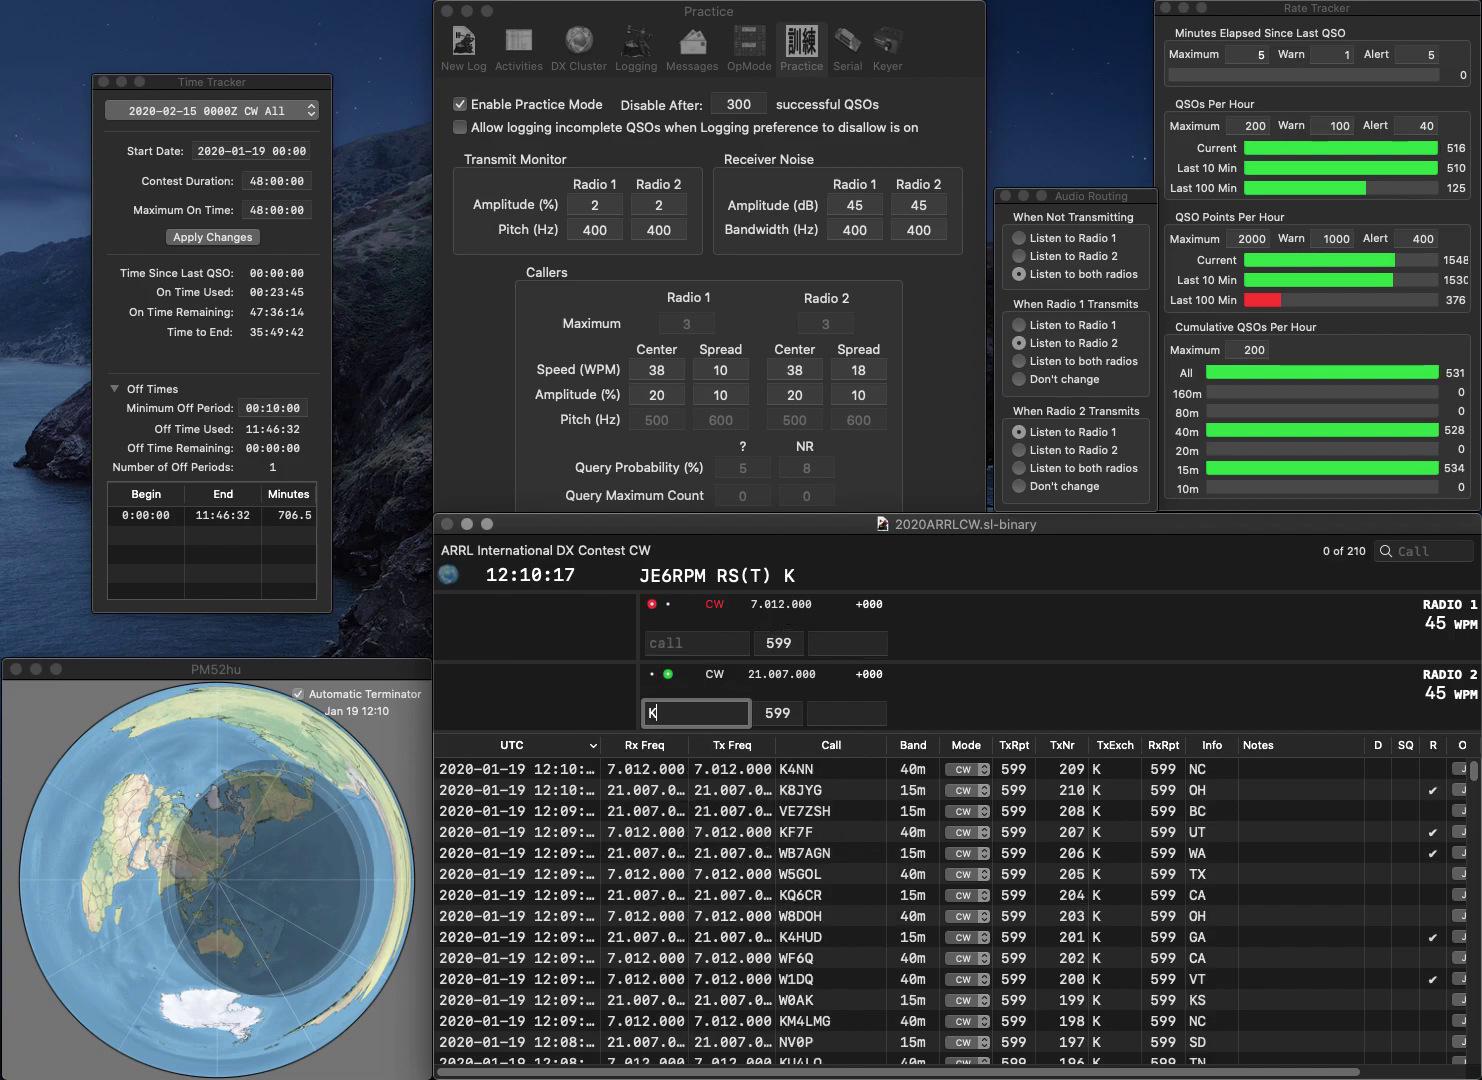
type("9IZ")
key("Return")
type("W")
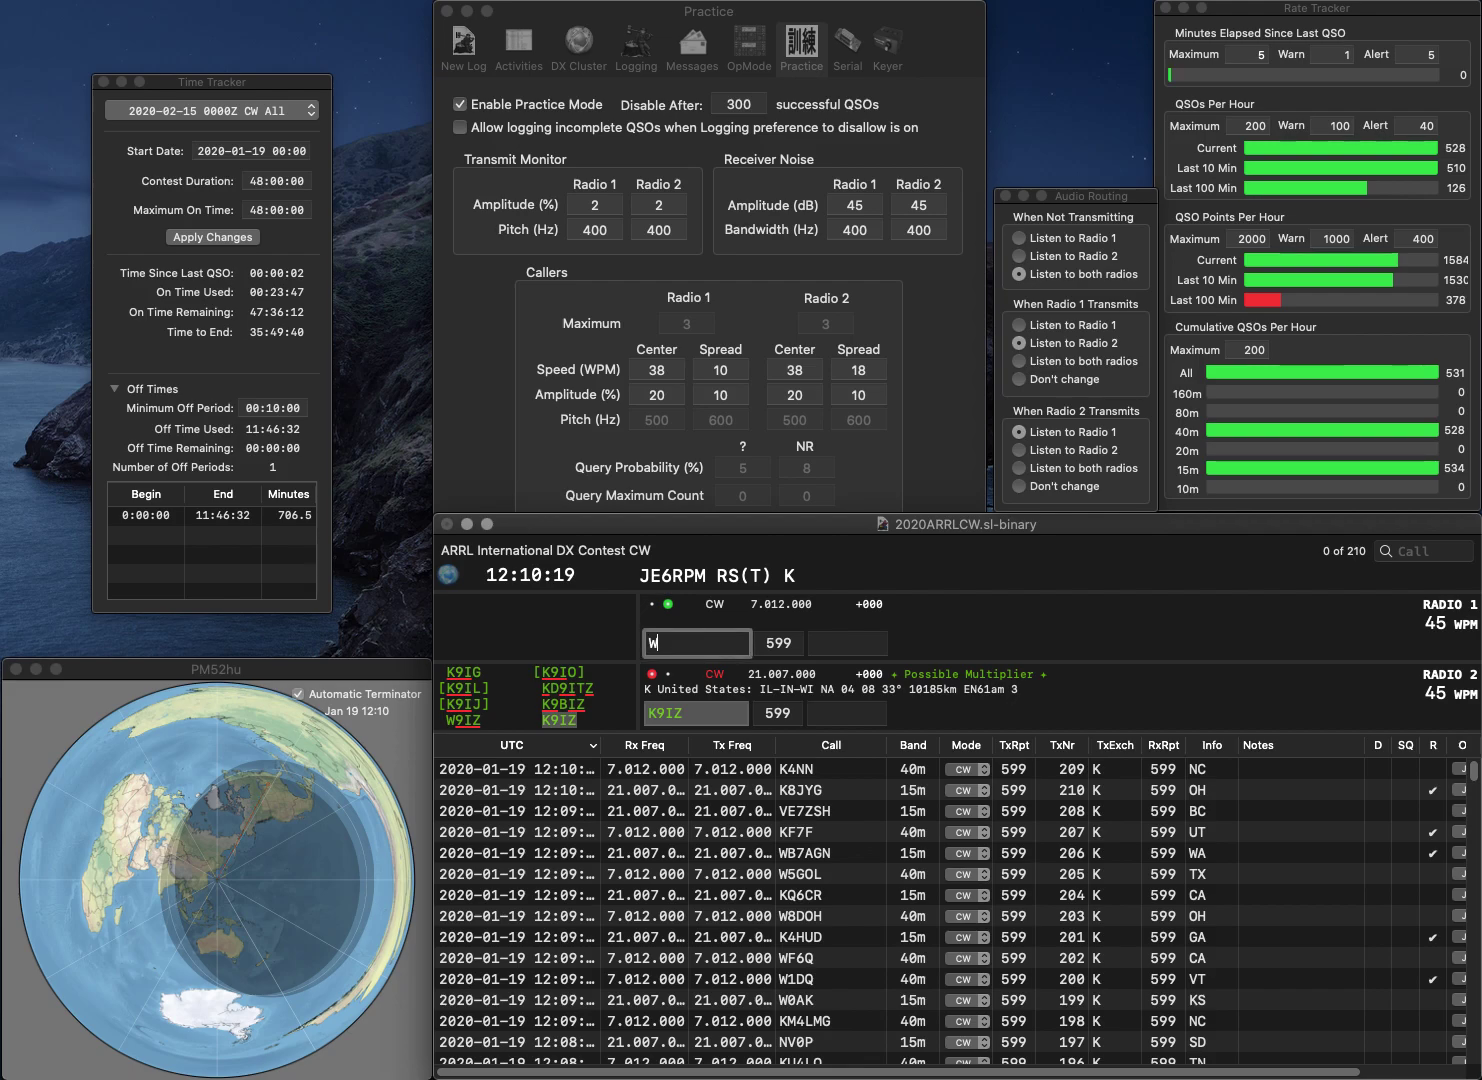
type("4HUV")
key("BackSpace")
type("H")
type("VH")
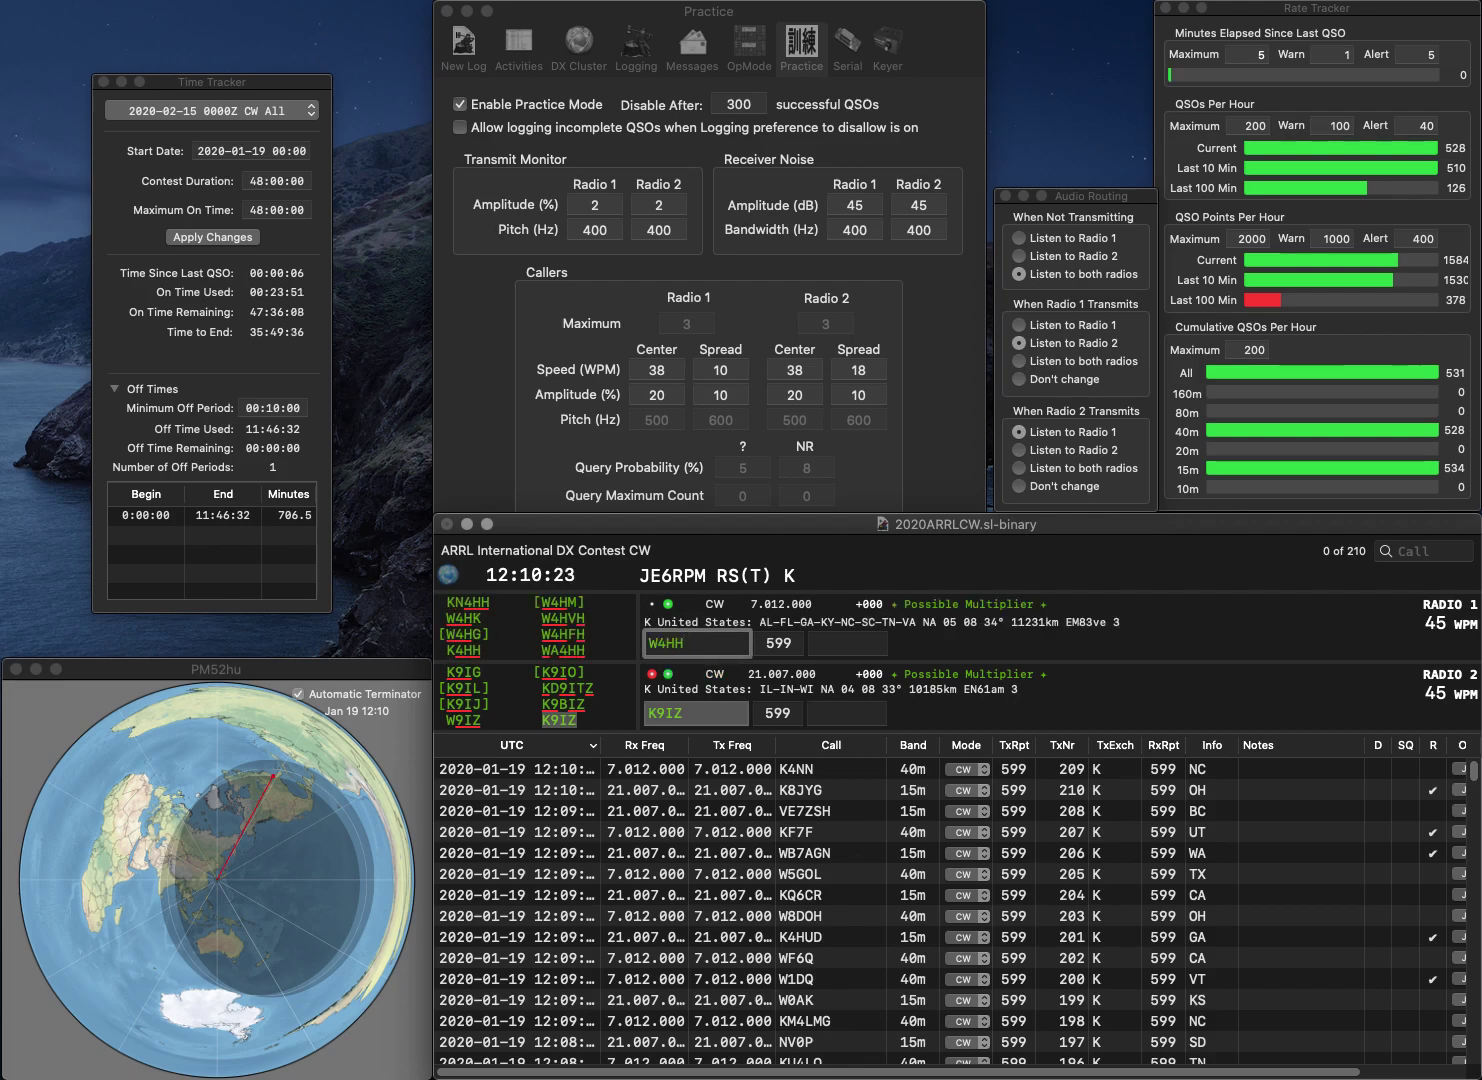
key("Return")
type("WI")
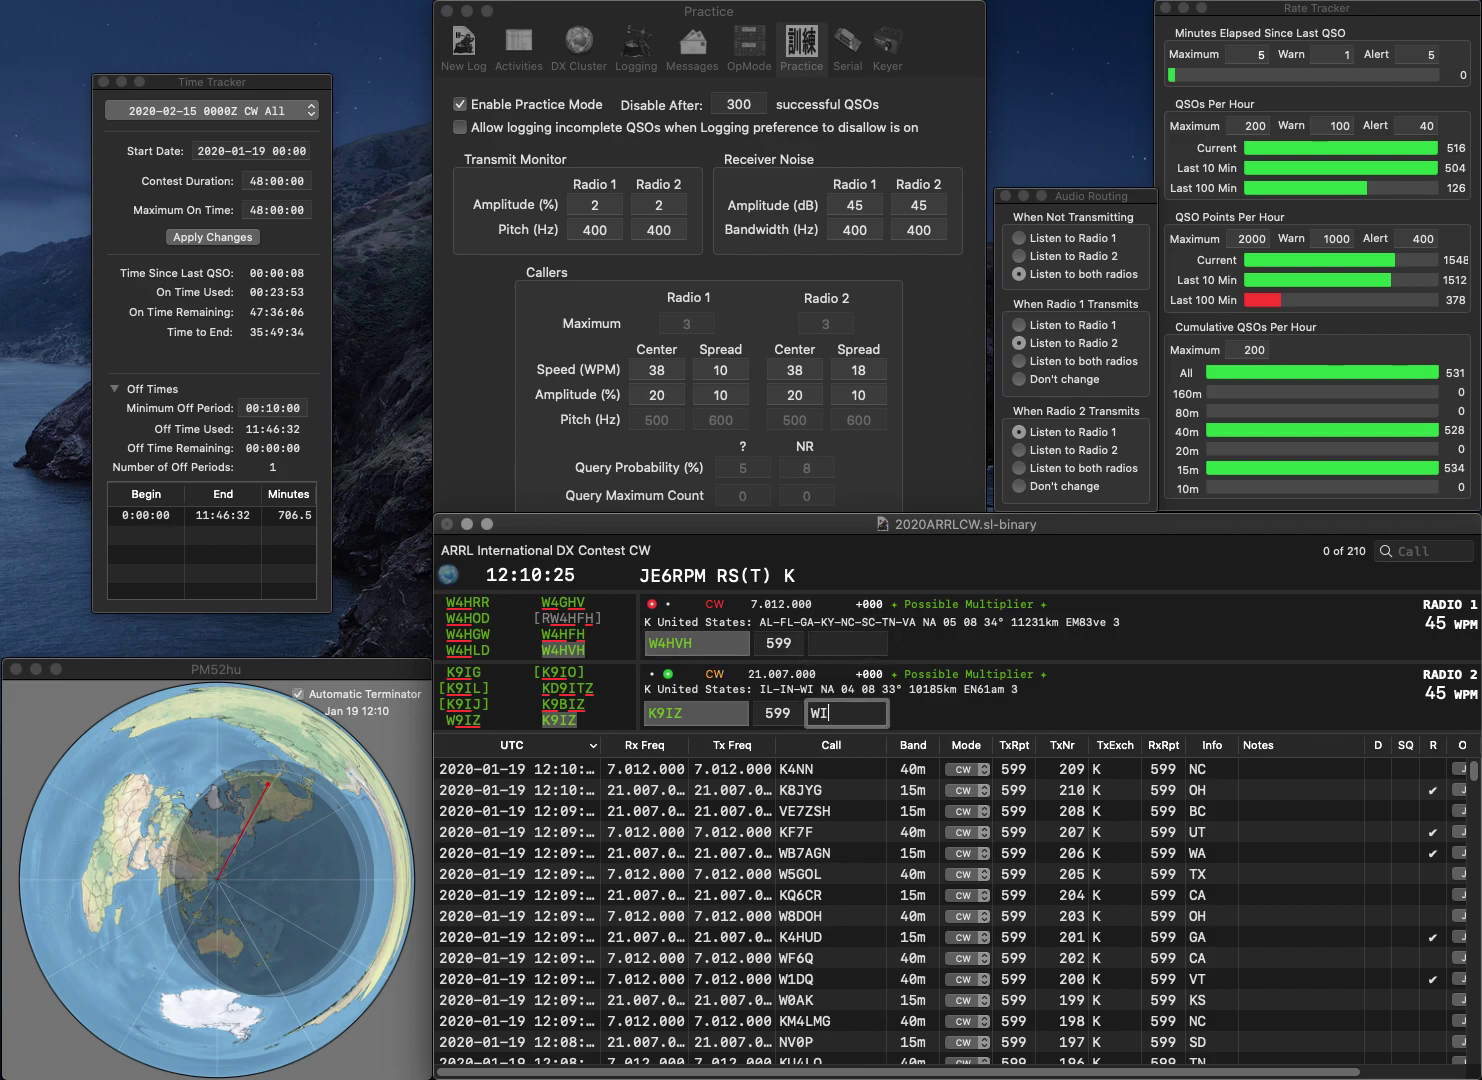
key("Up")
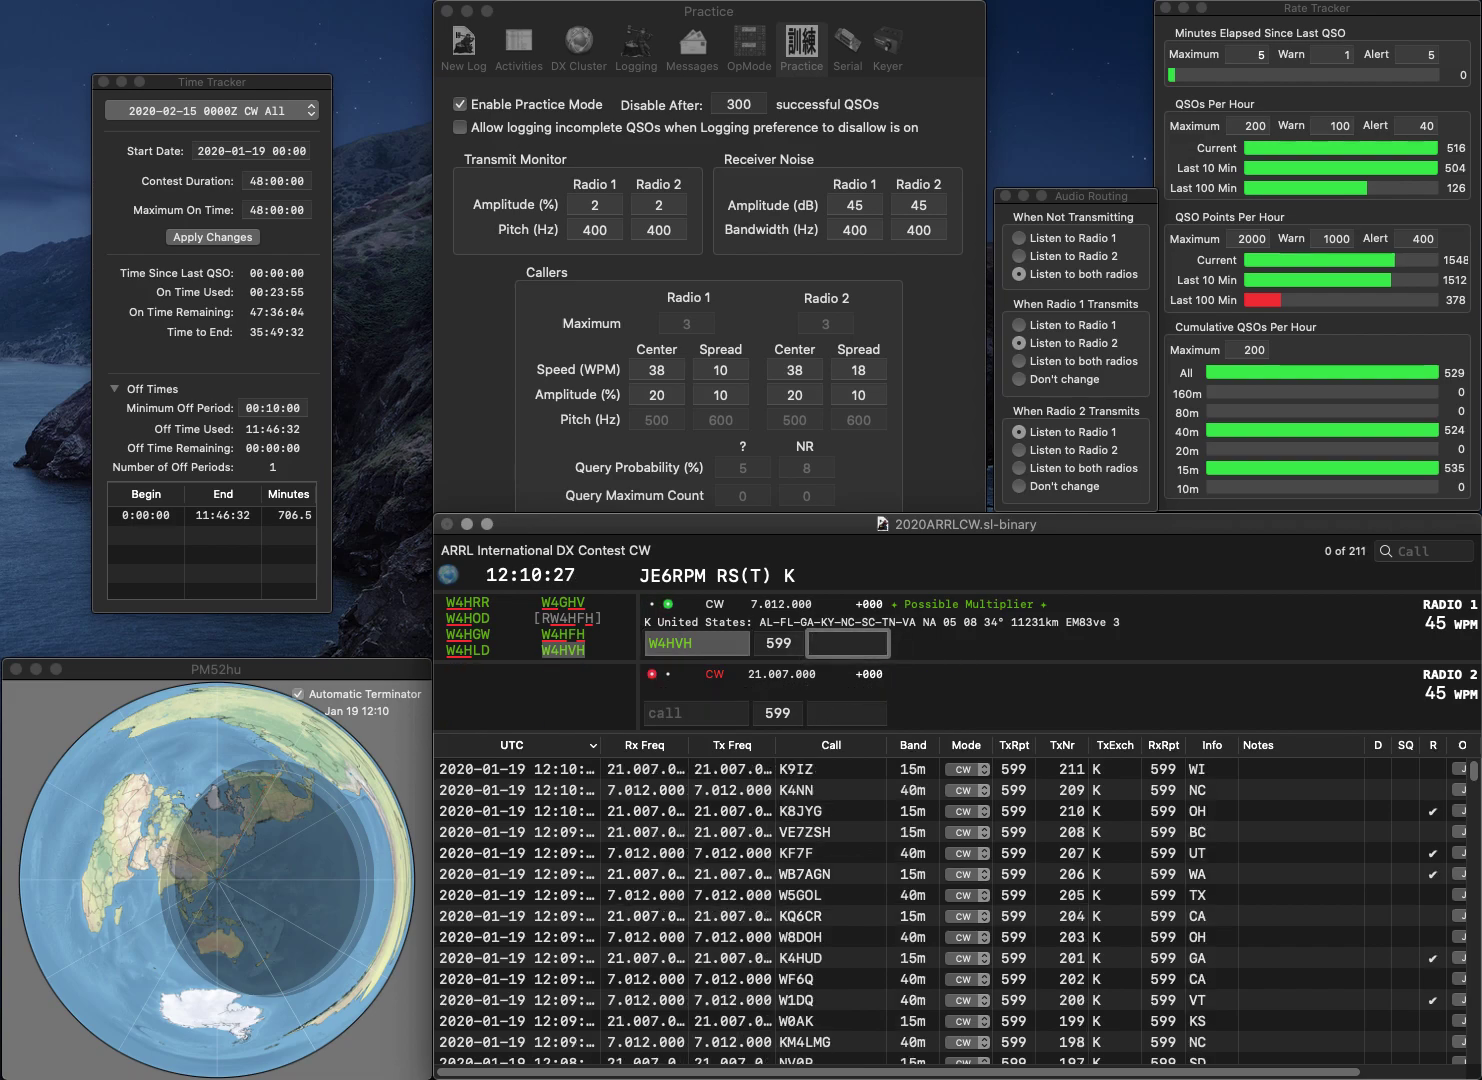
type("KY")
key("Return")
type("K9ABR")
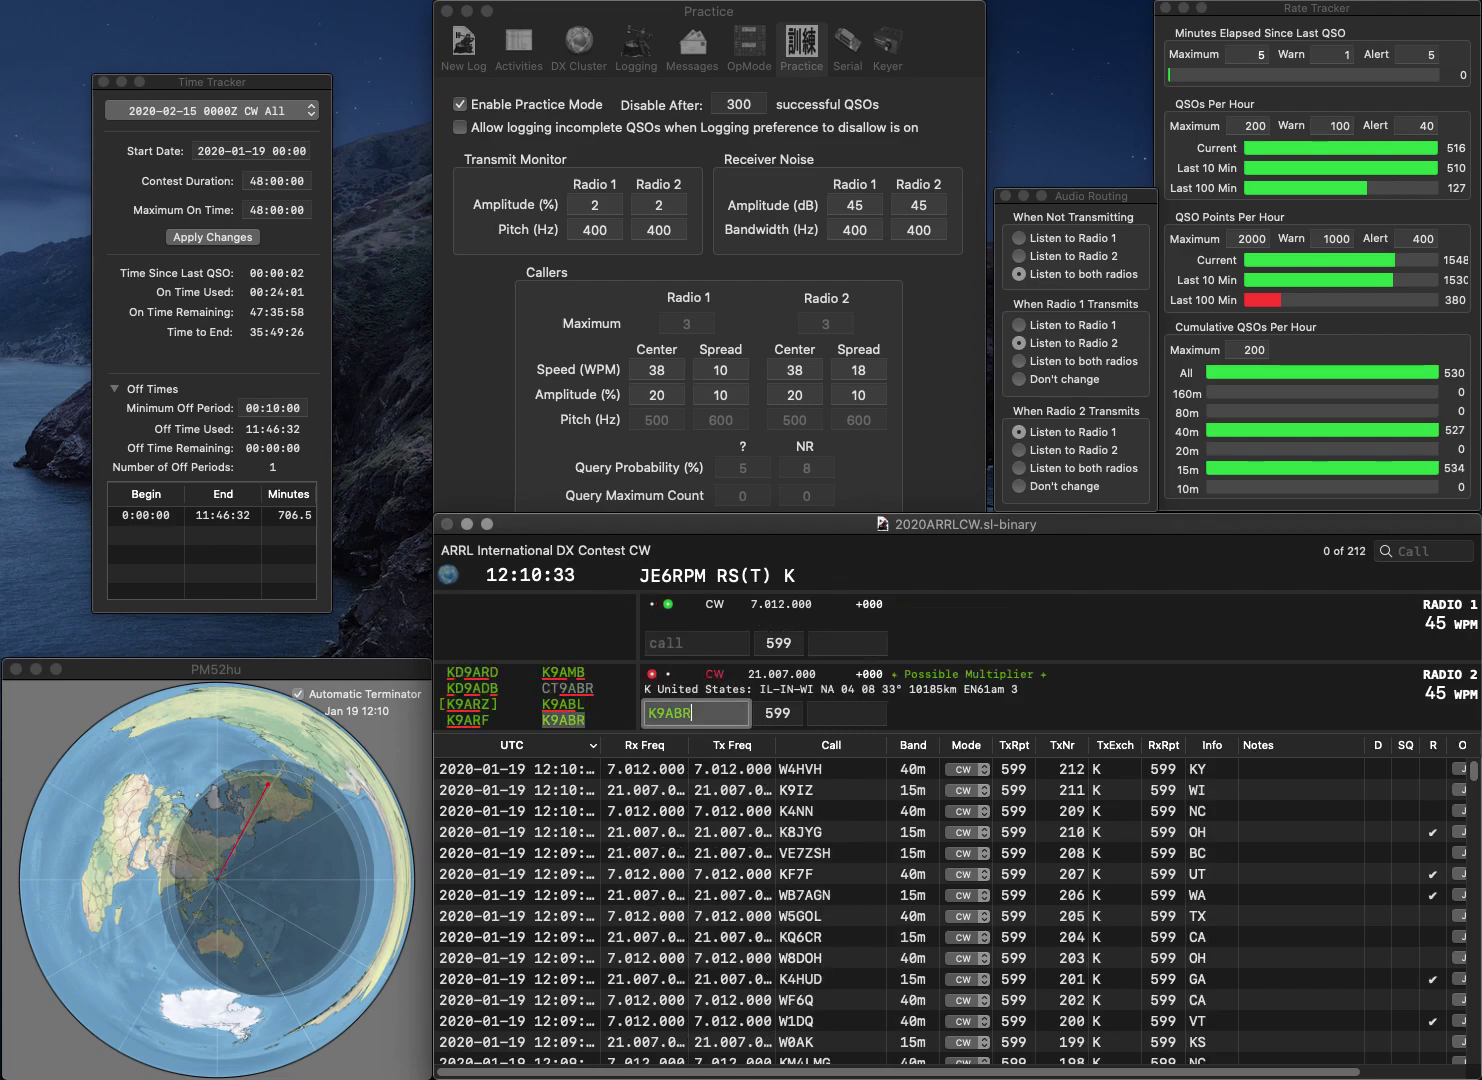
key("Return")
type("K3SEW")
key("Return")
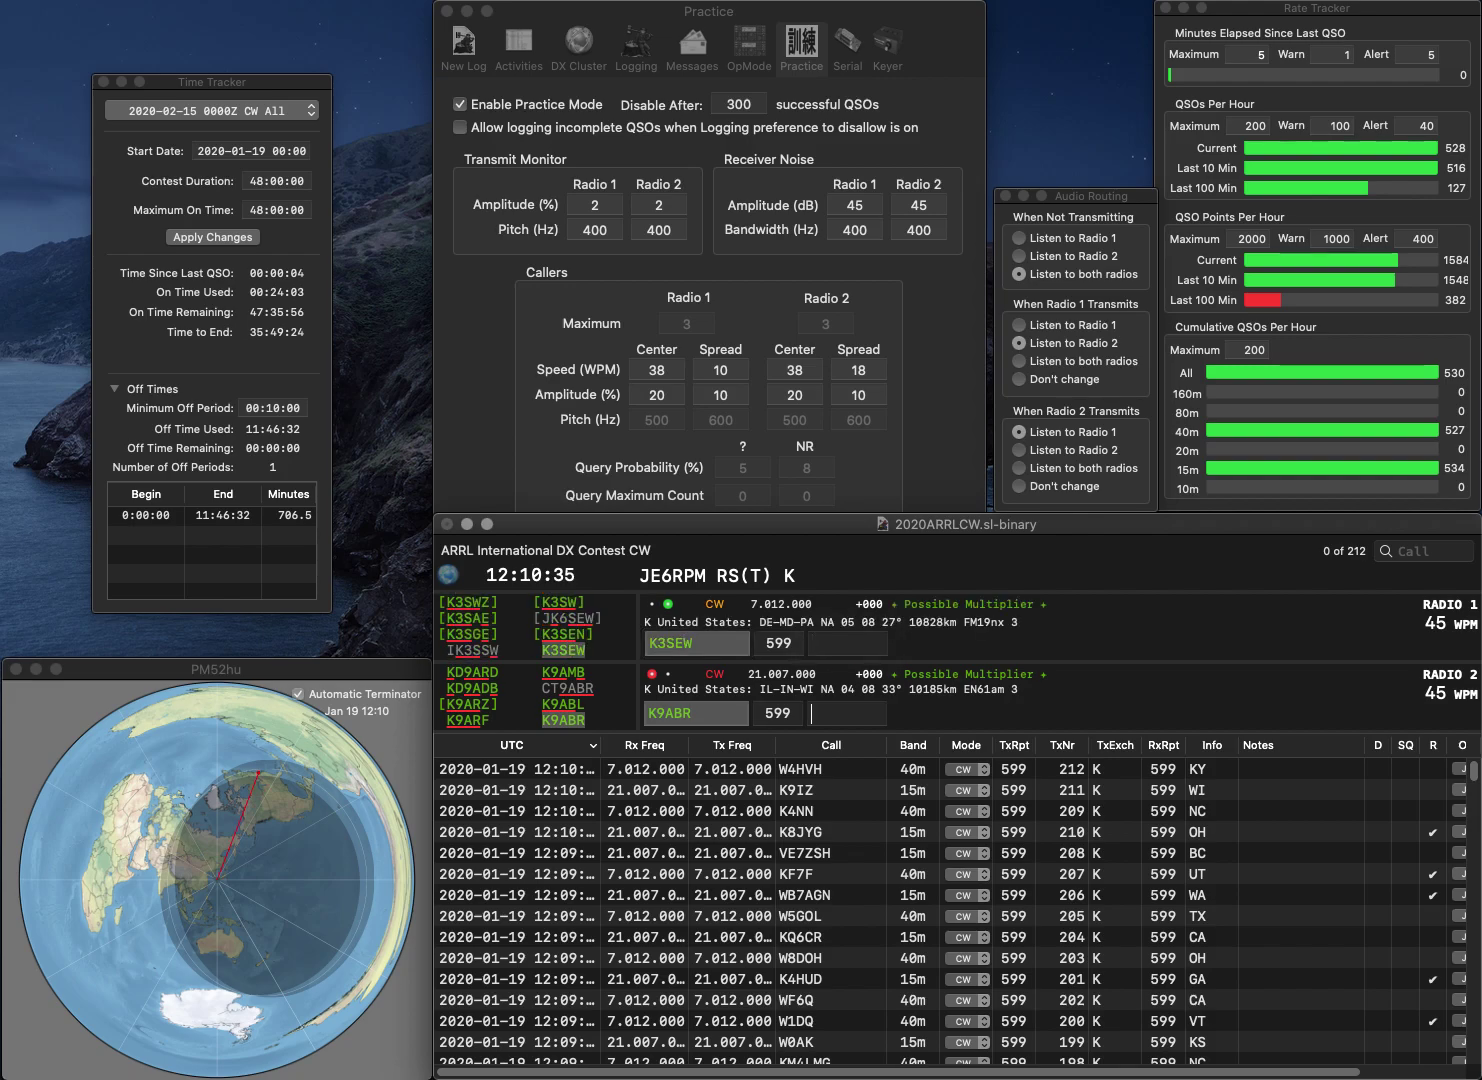
type("IL")
key("Return")
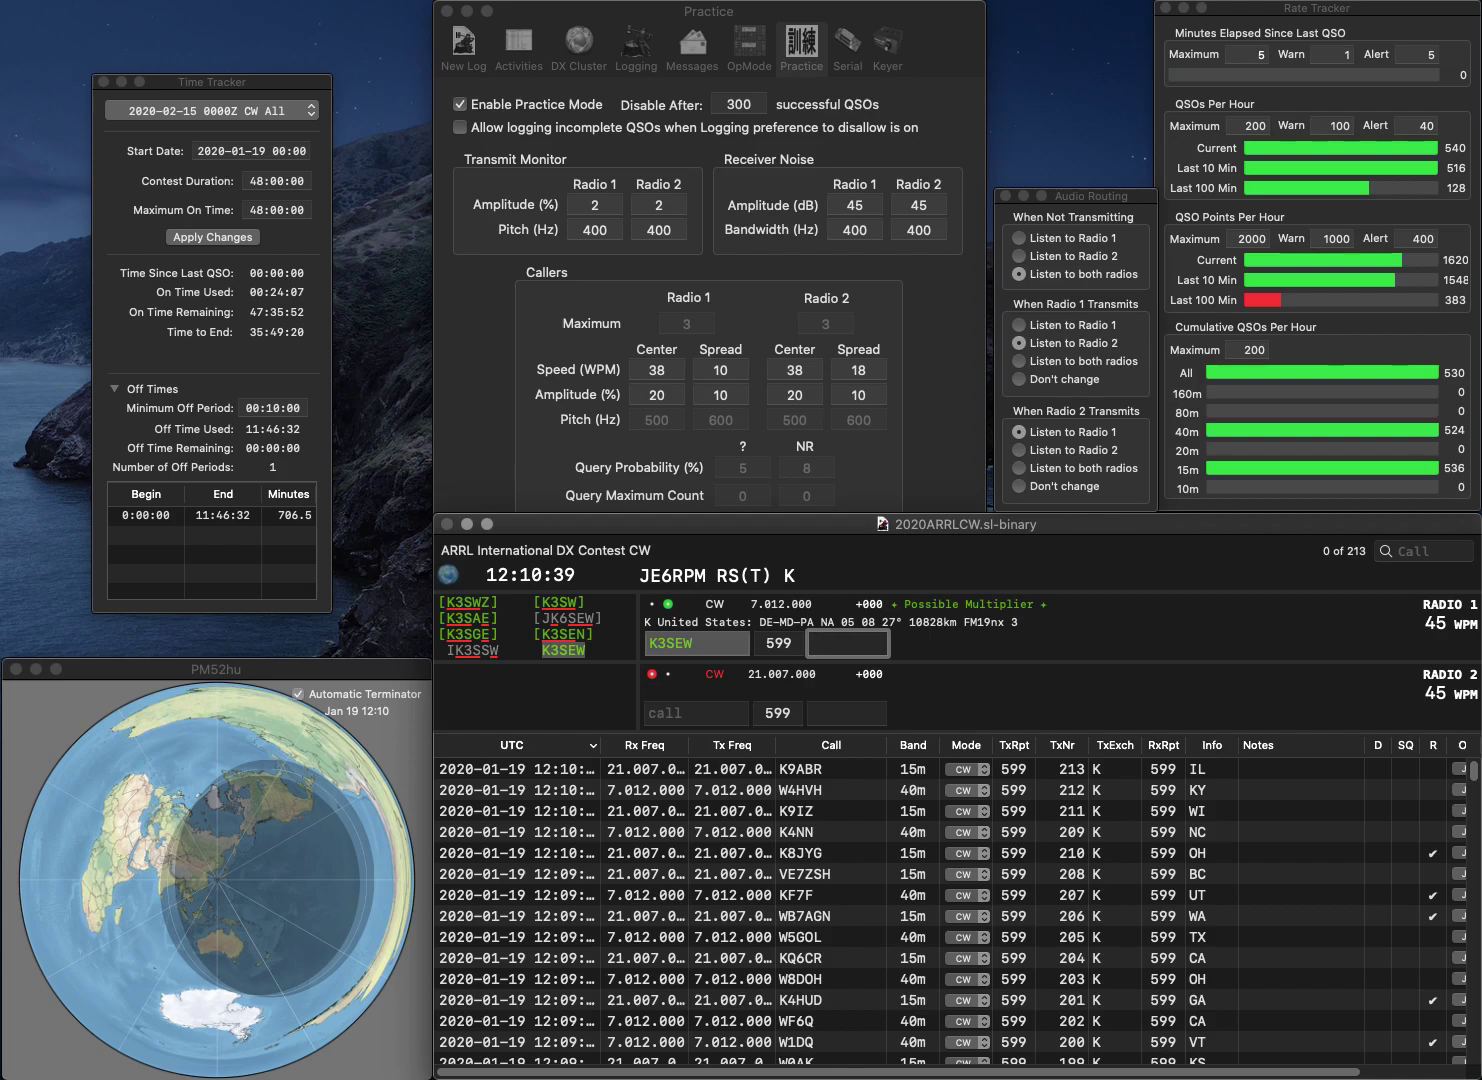
type("PA")
key("Return")
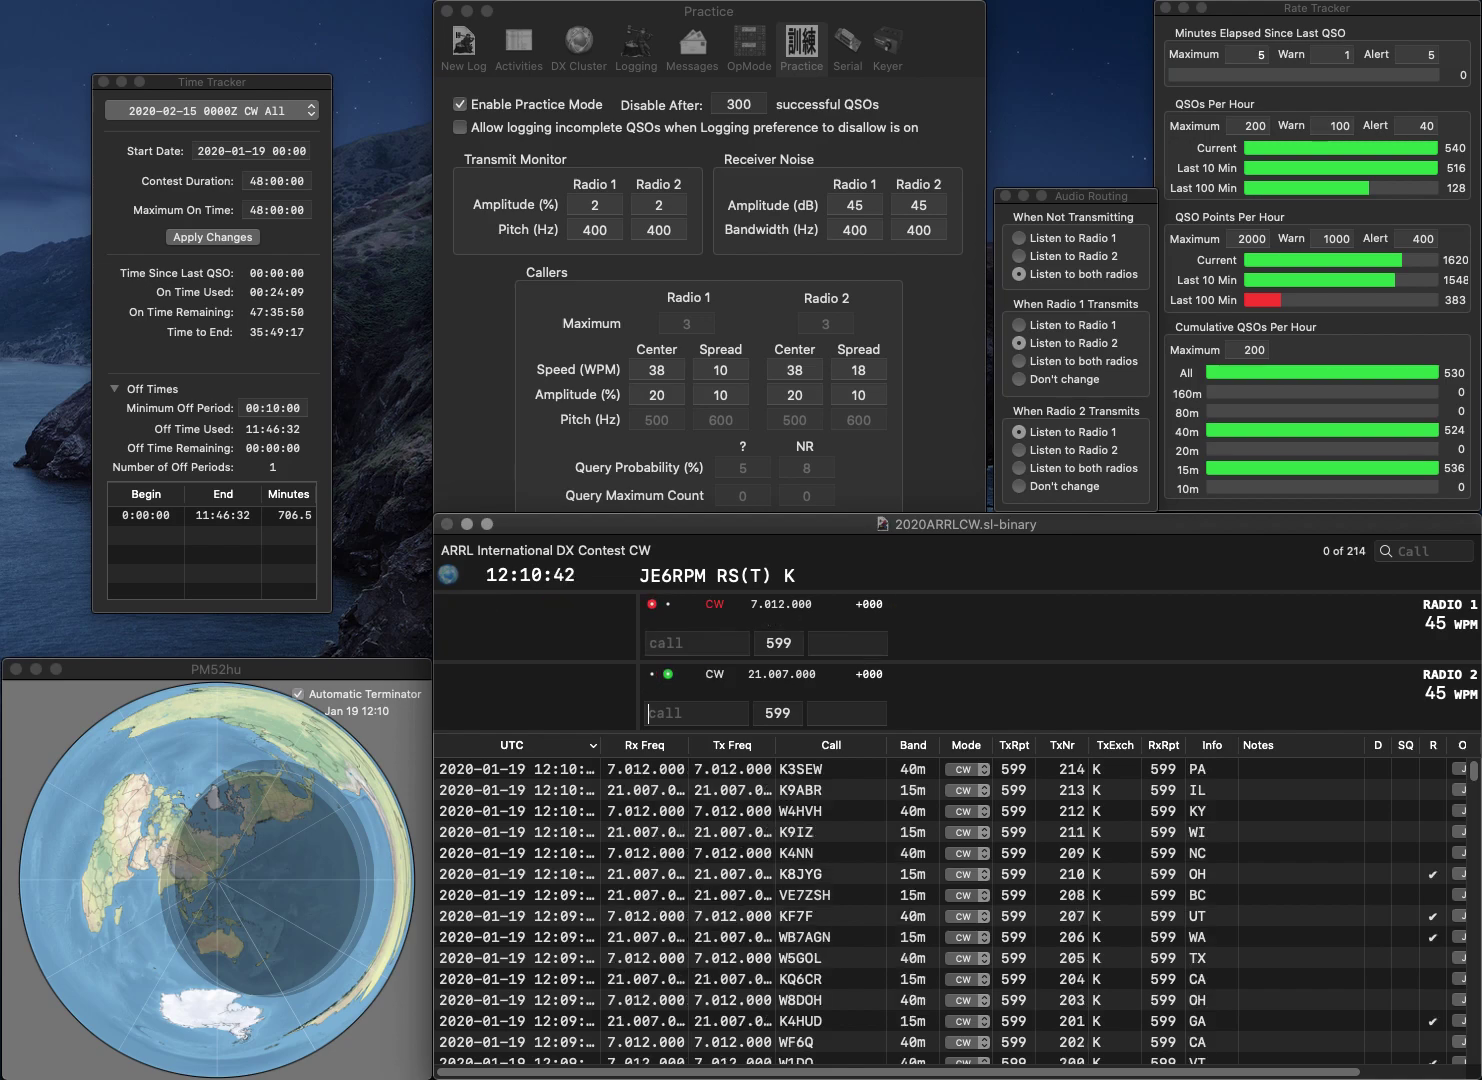
type("NO9Y")
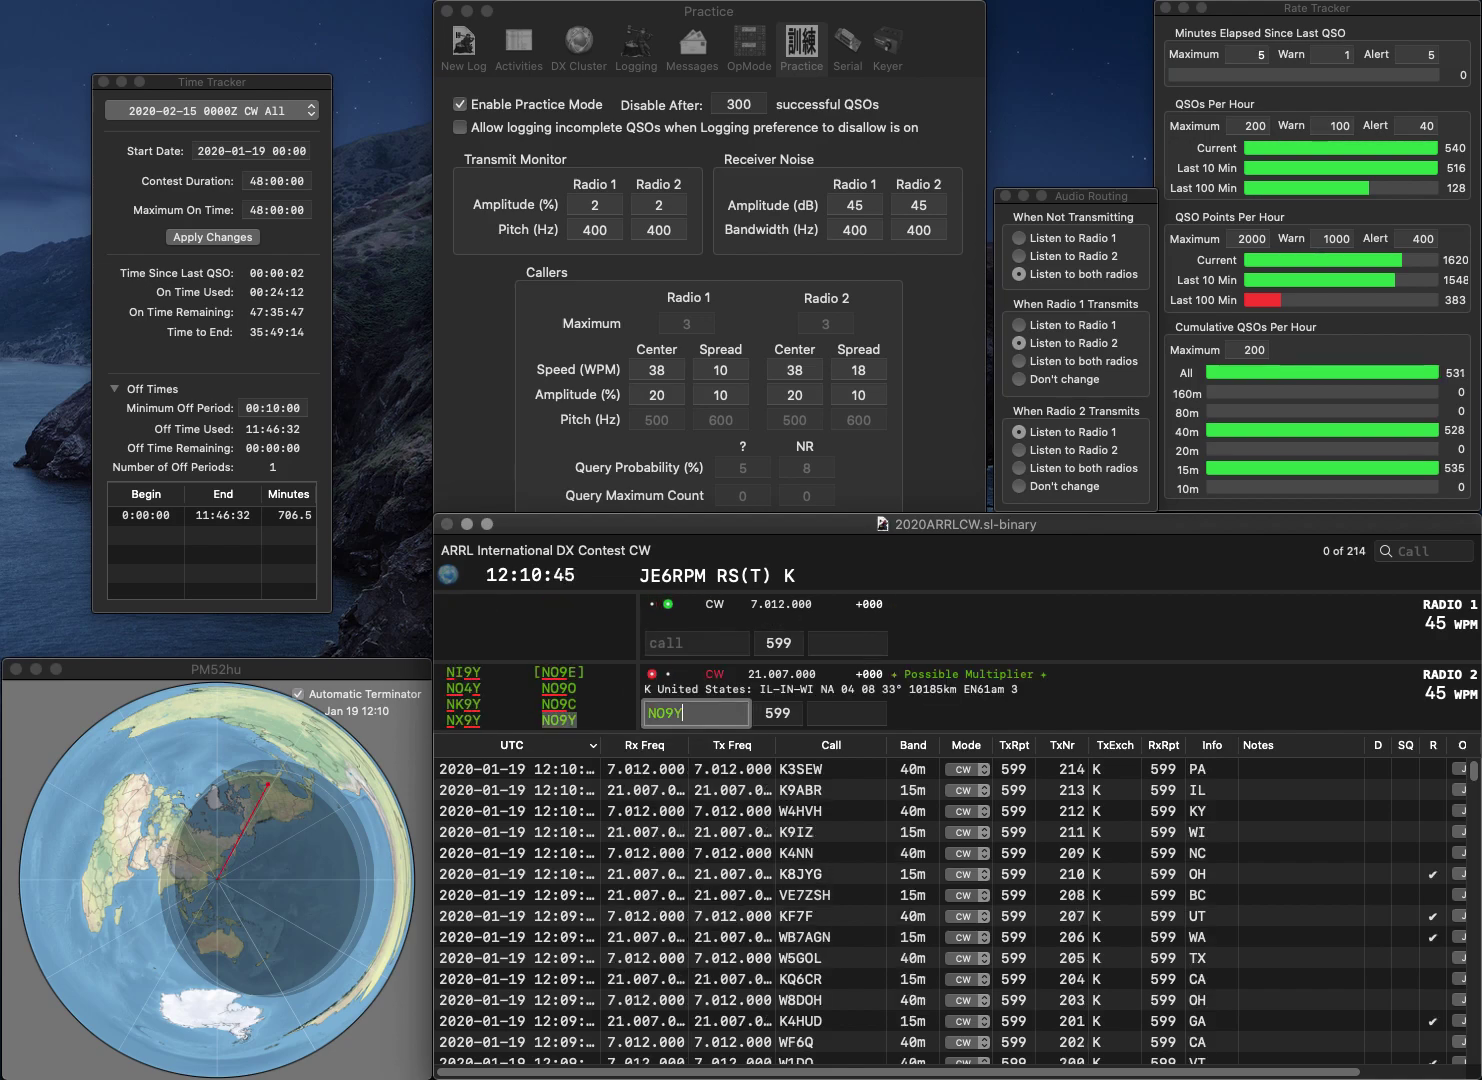
key("Return")
type("K4AB")
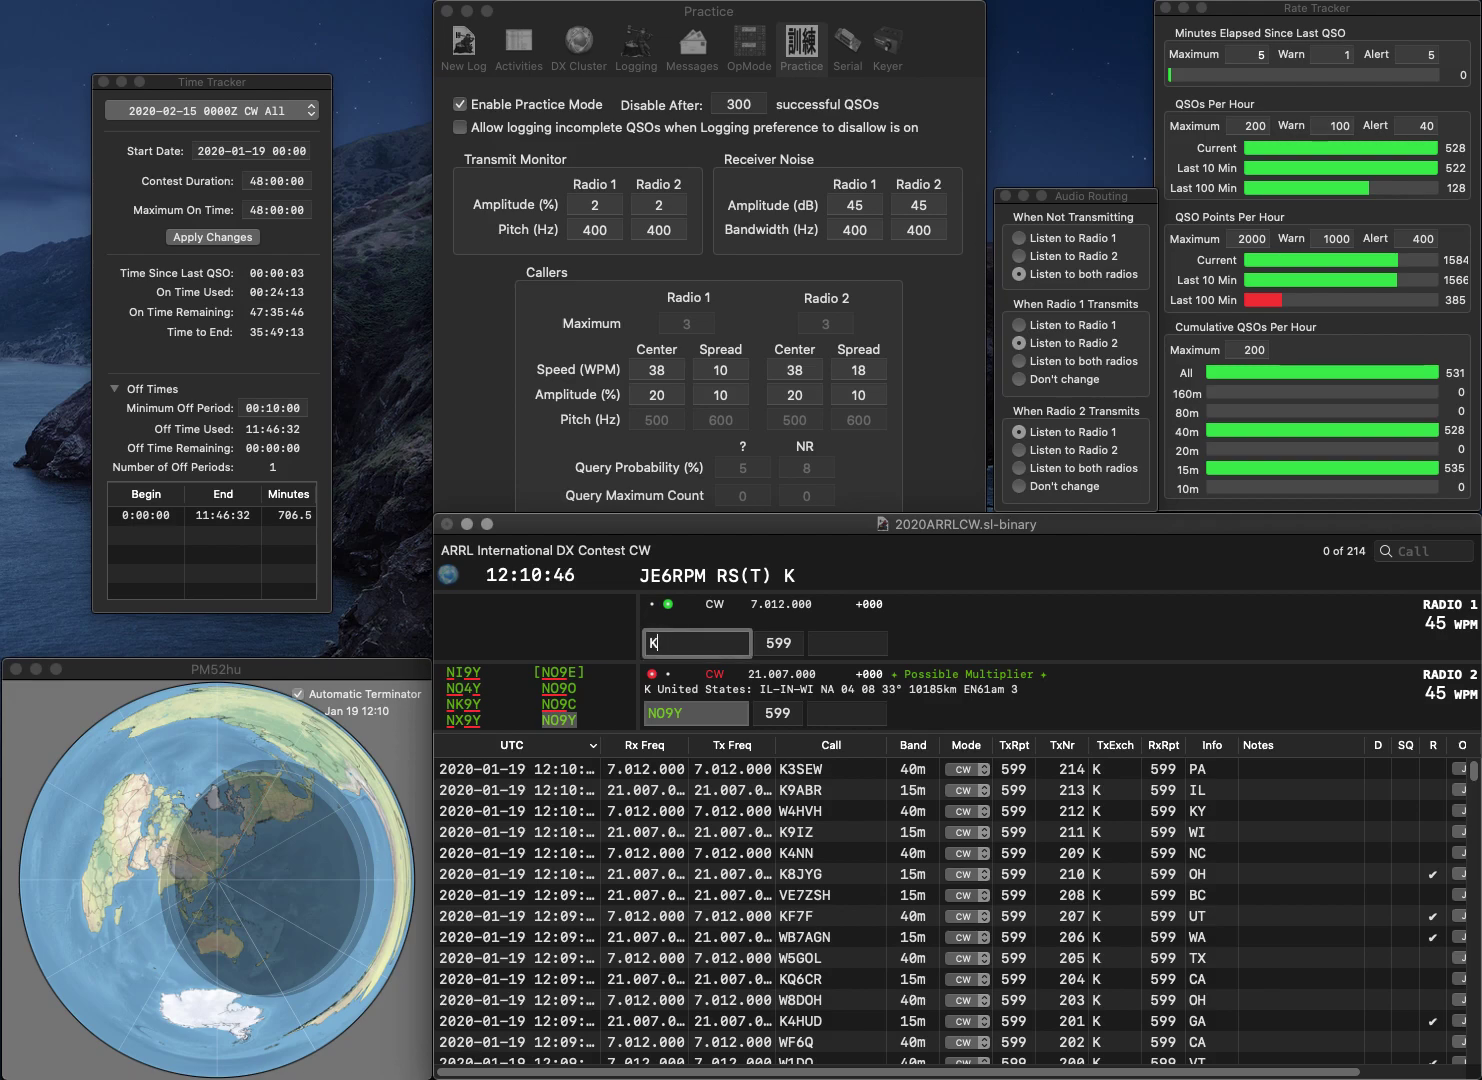
key("space")
type("AL")
key("Return")
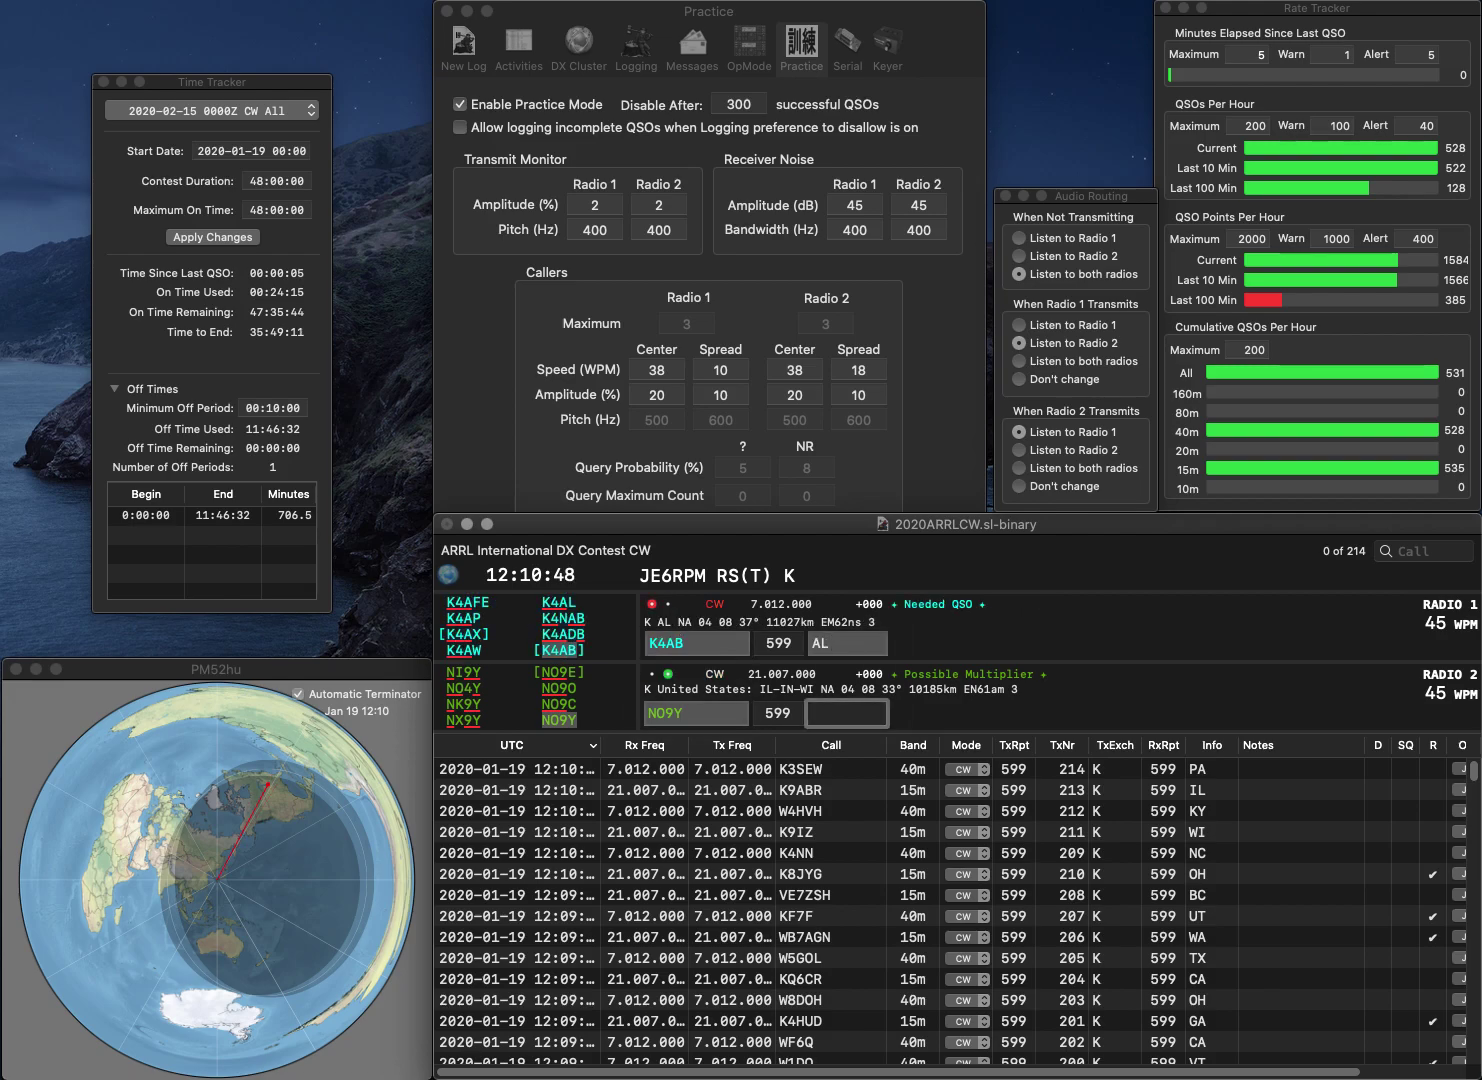
type("WI")
key("Return")
key("Return")
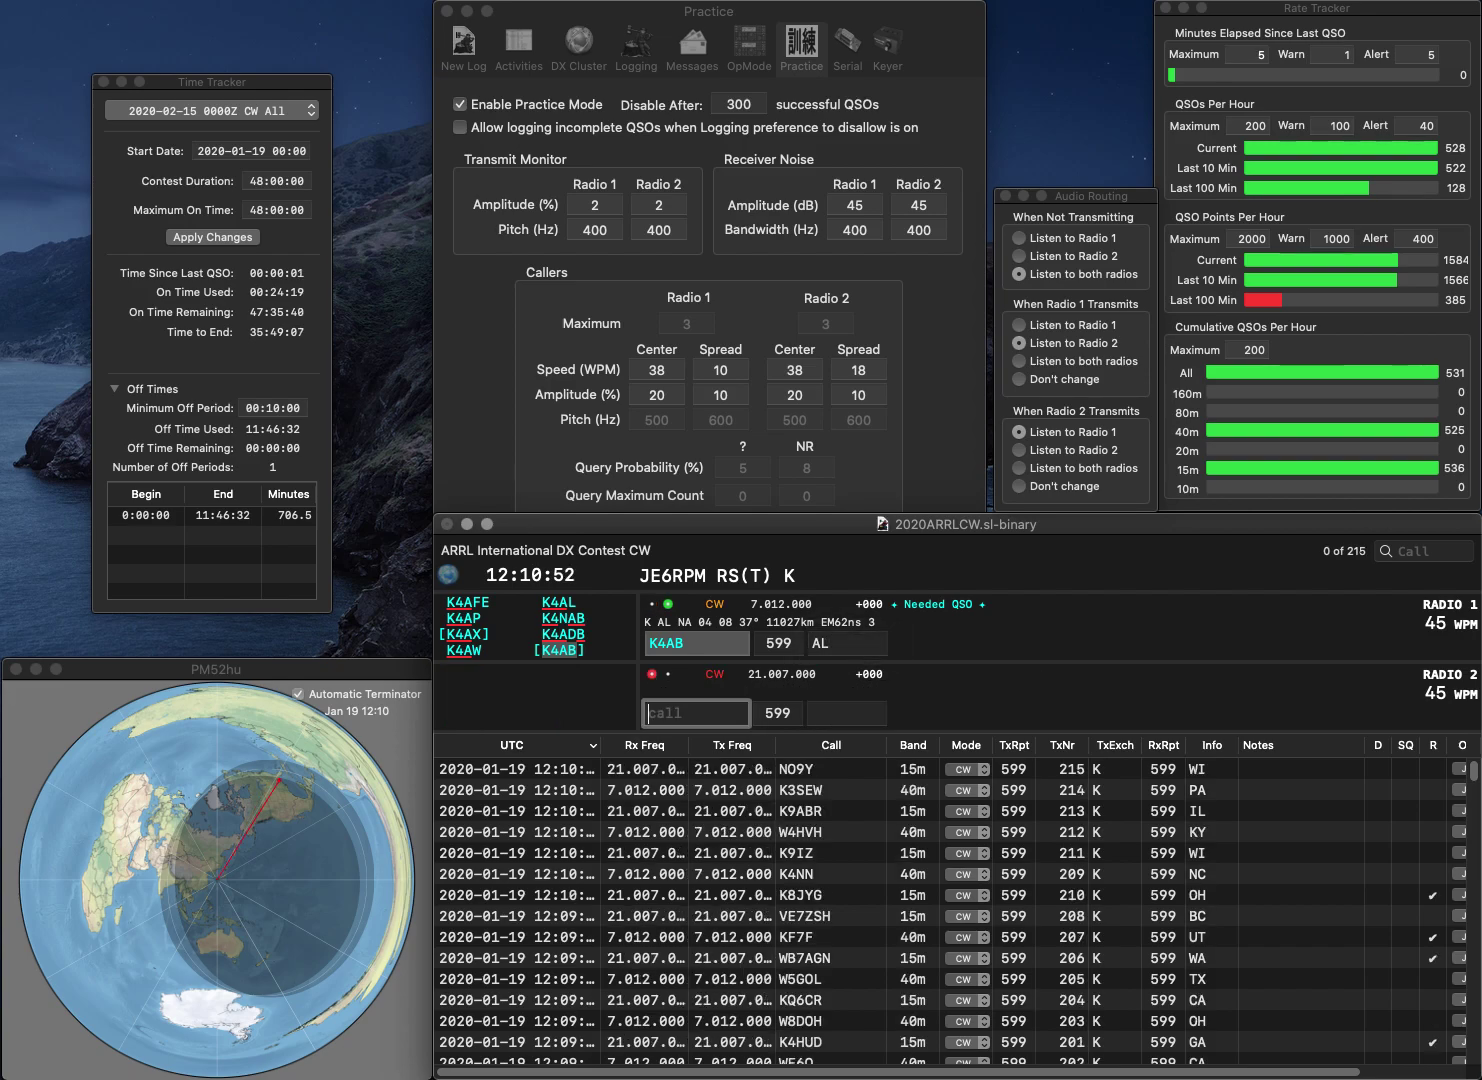
type("KD9KMV")
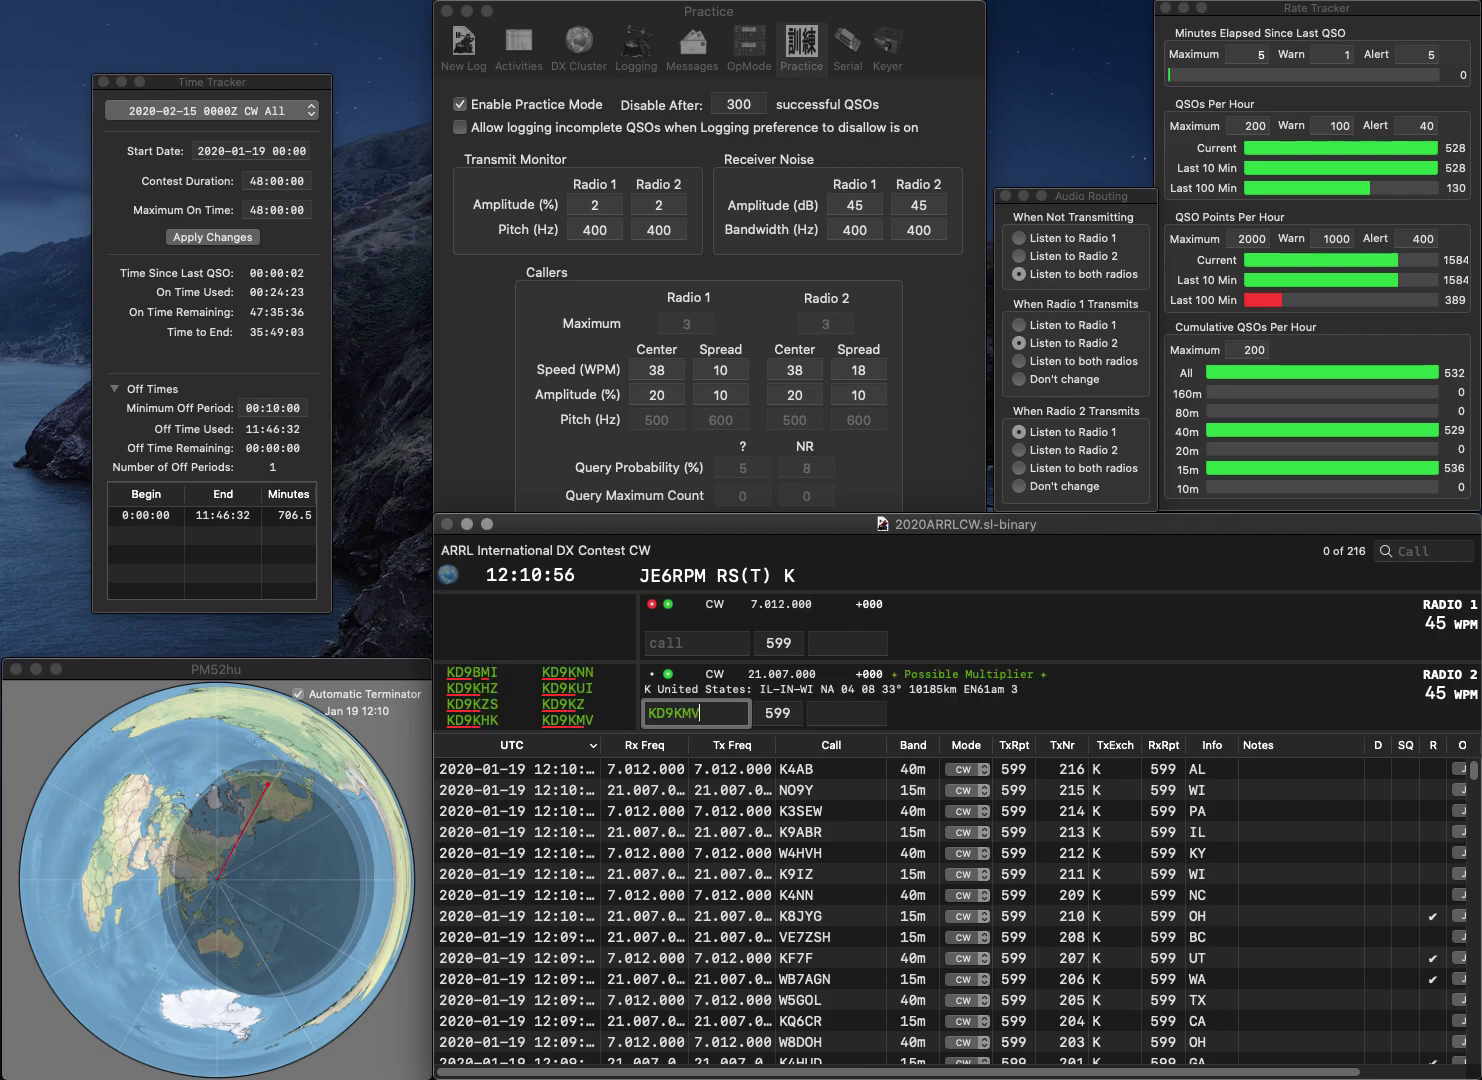
key("Return")
type("4RD")
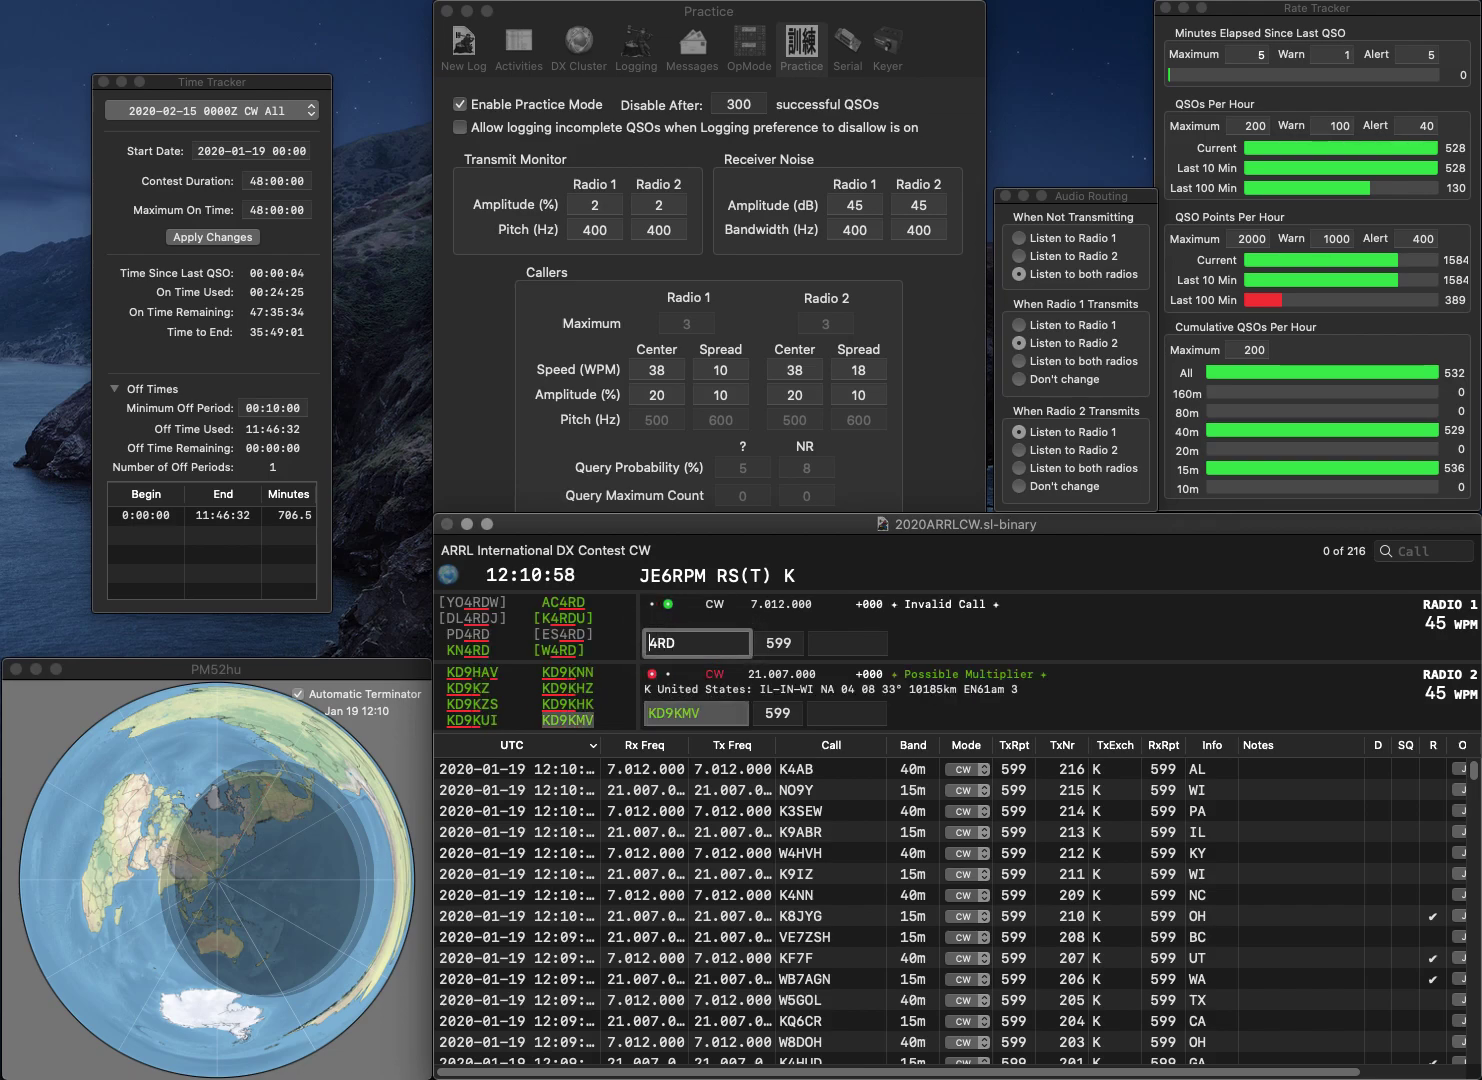
key("Return")
key("space")
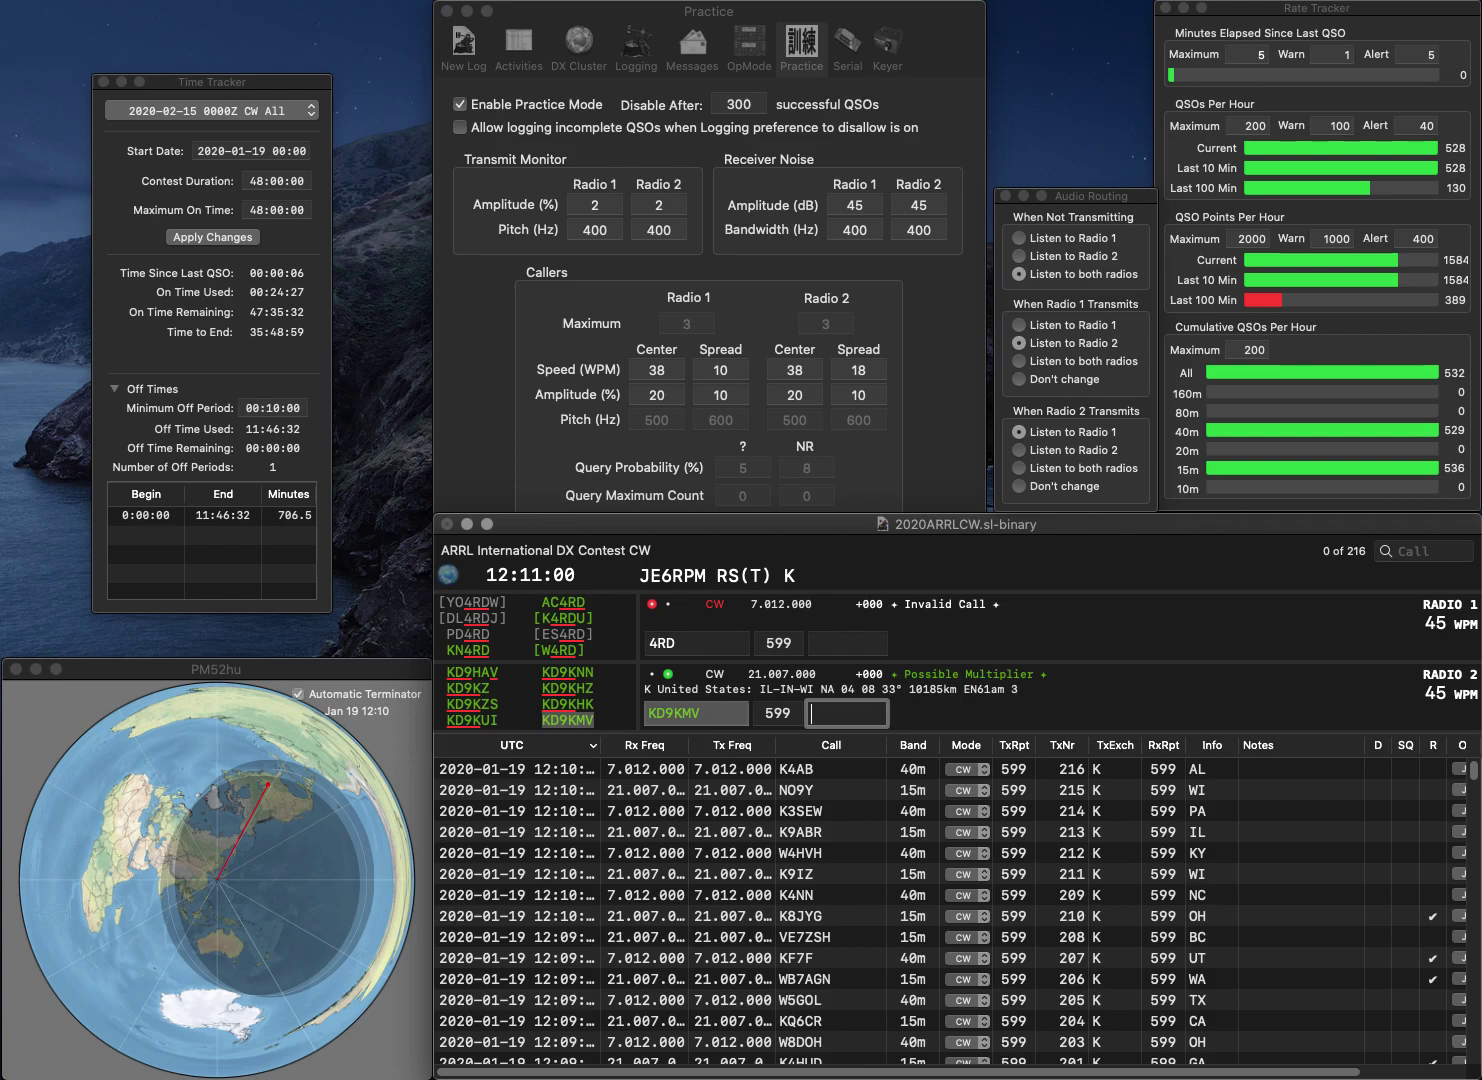
key("Return")
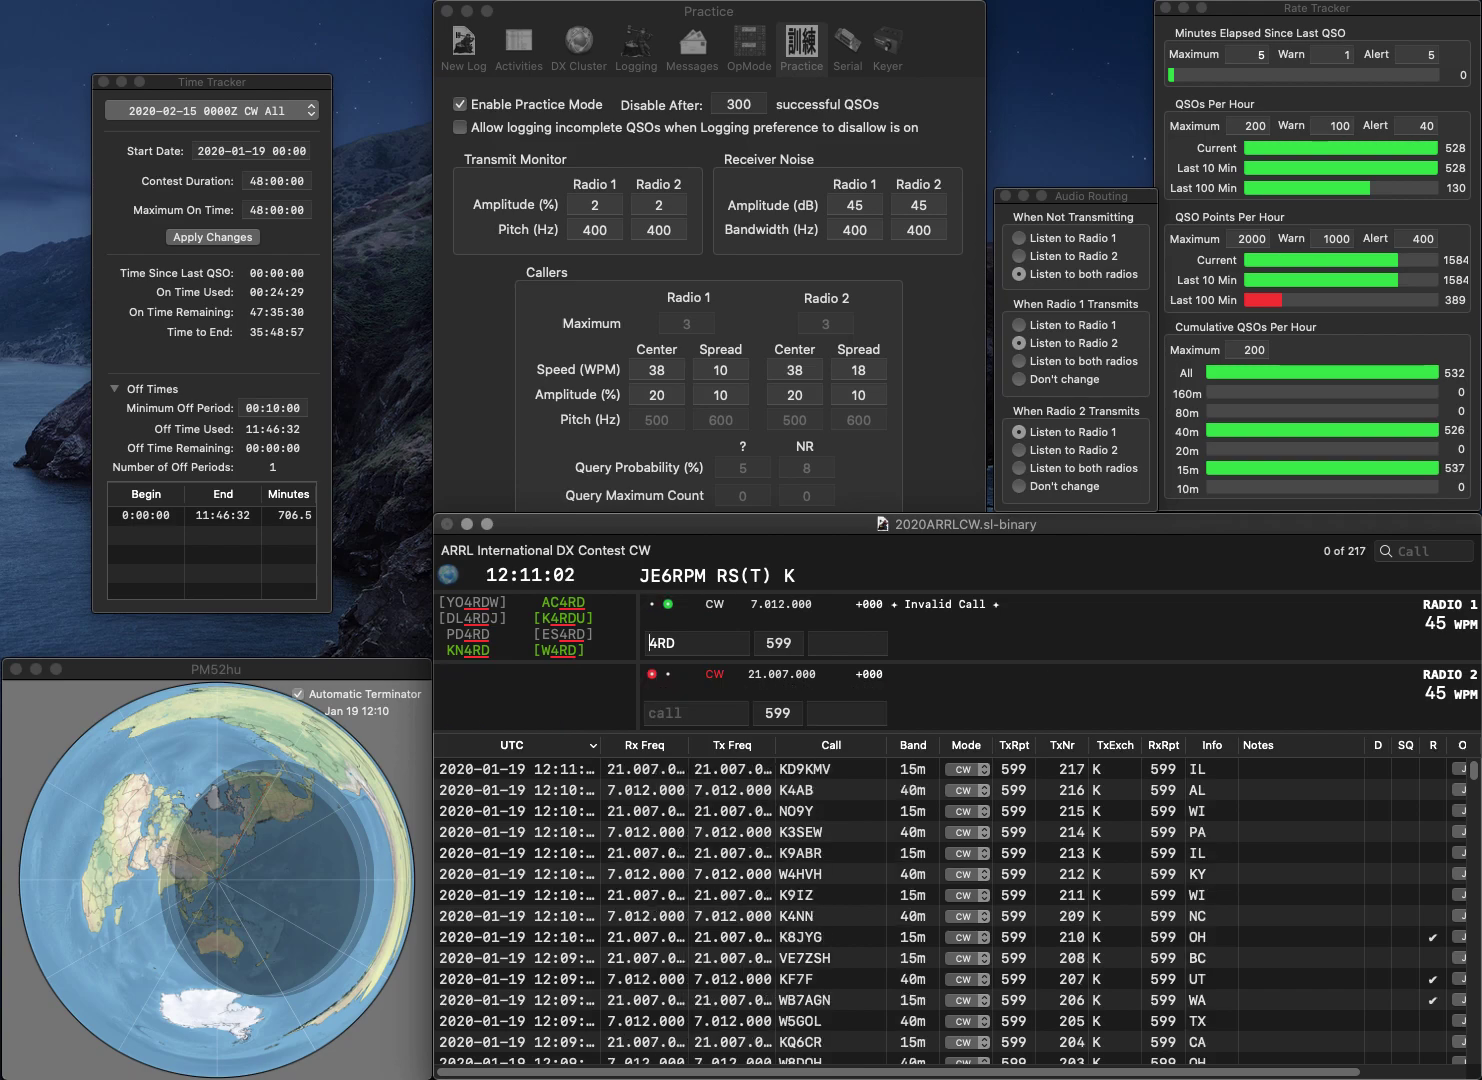
type("AC")
key("Return")
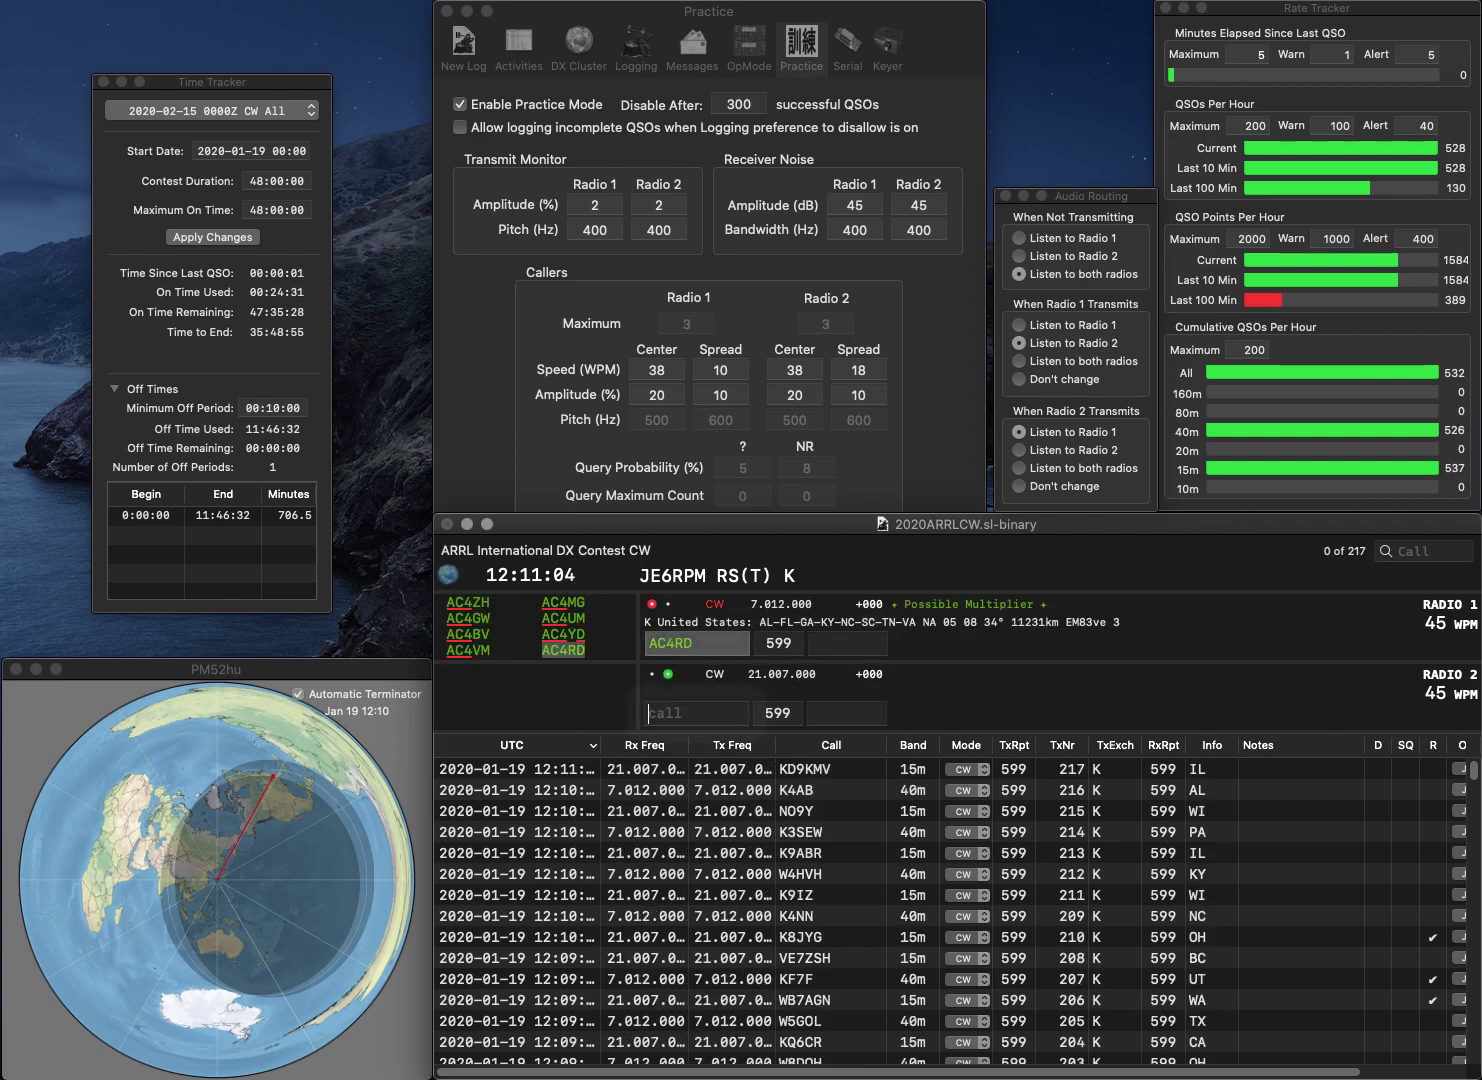
type("WILX")
key("Return")
type("NC")
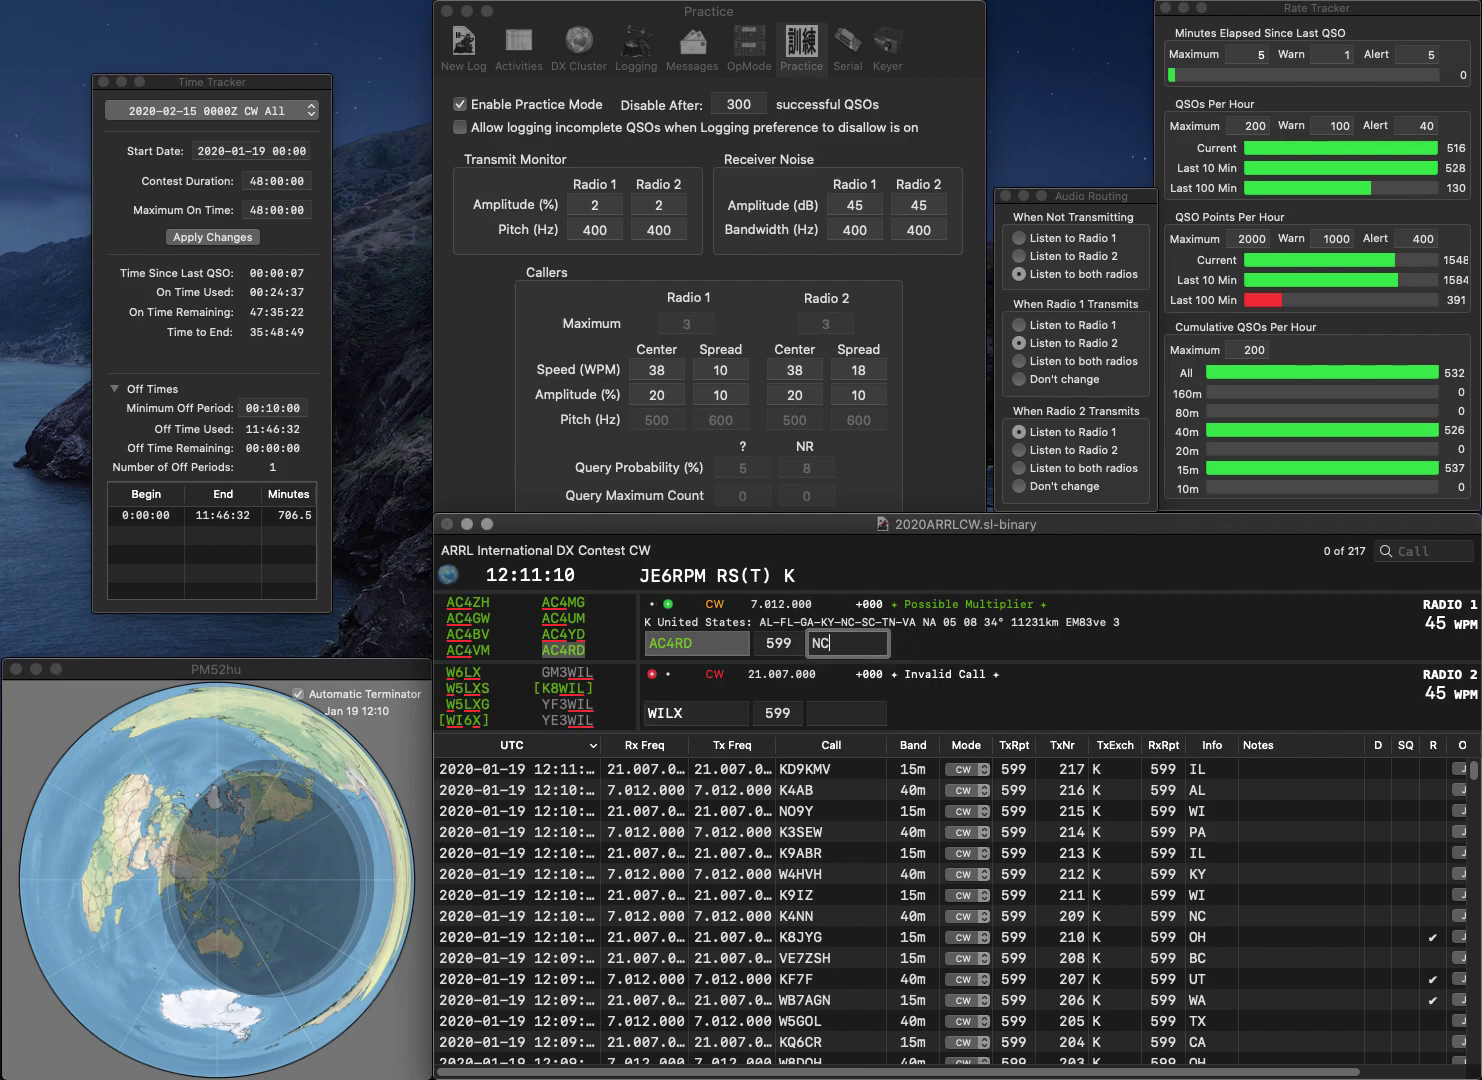
key("Return")
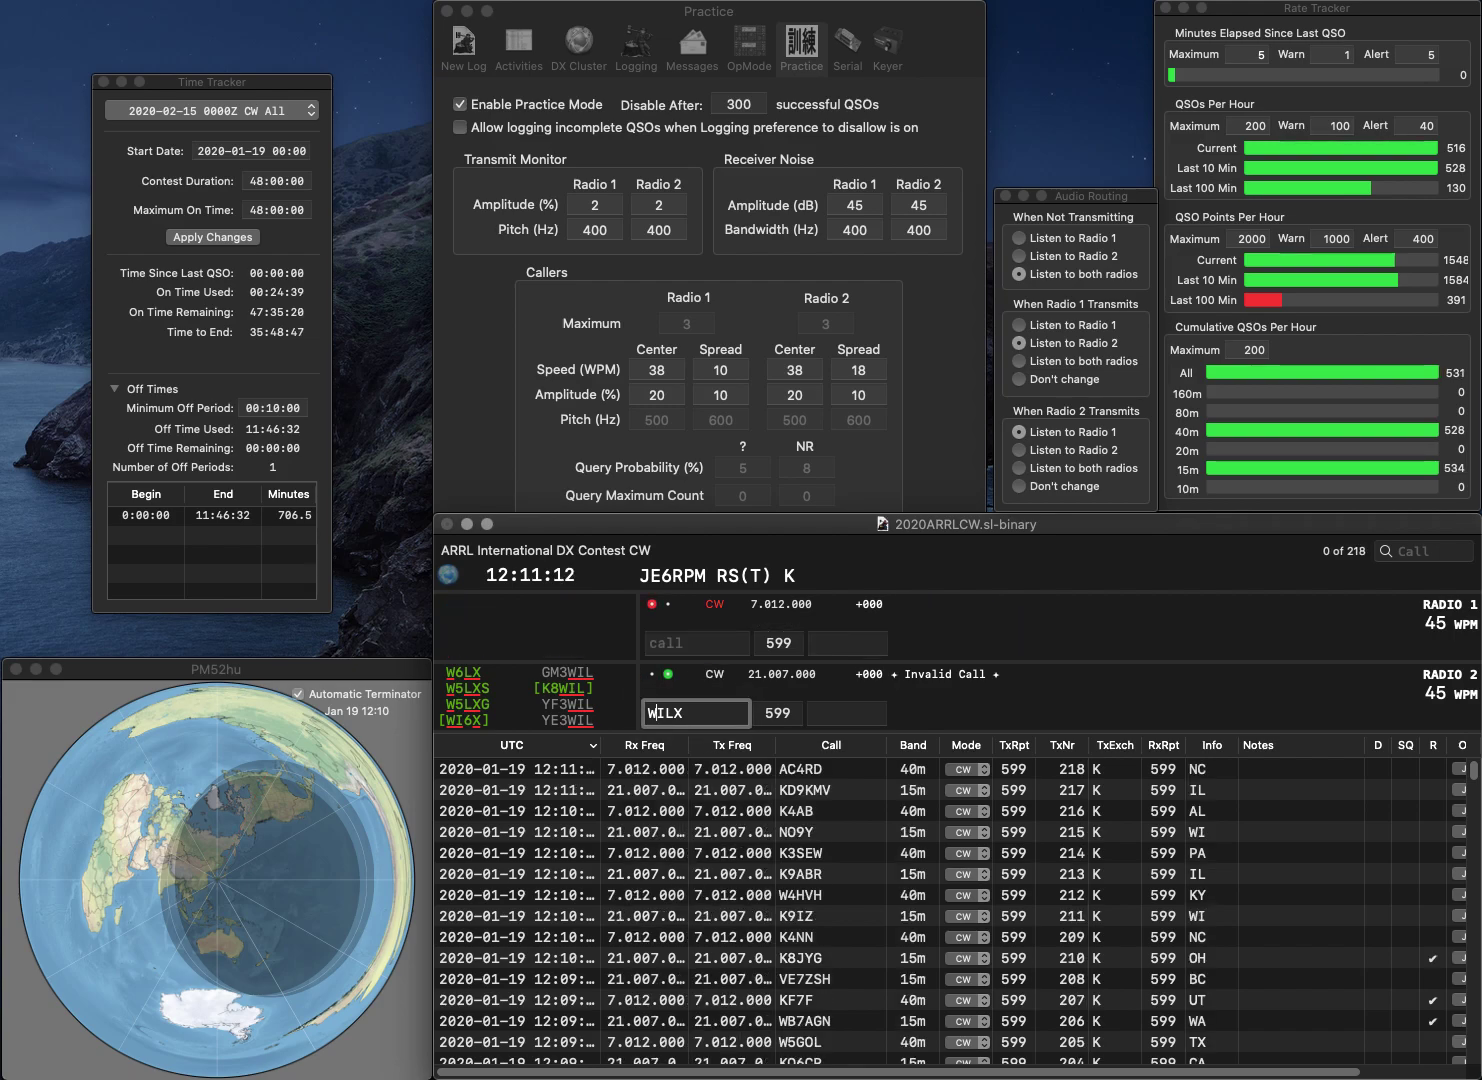
type("6")
key("BackSpace")
type("B3")
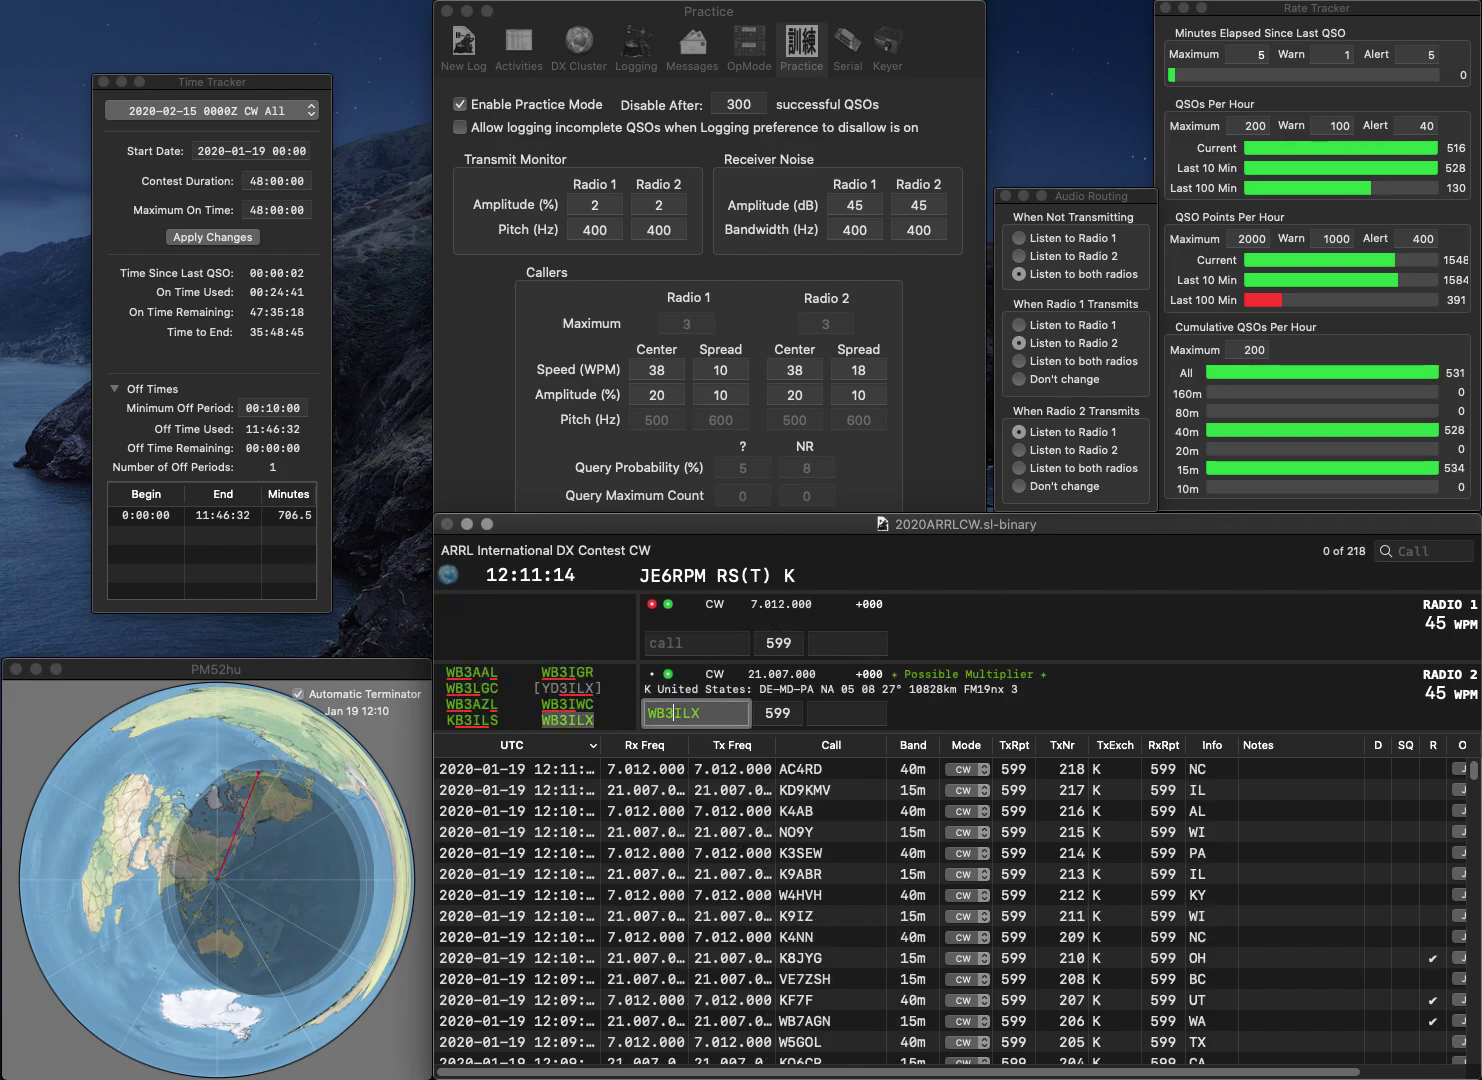
key("Return")
type("K5")
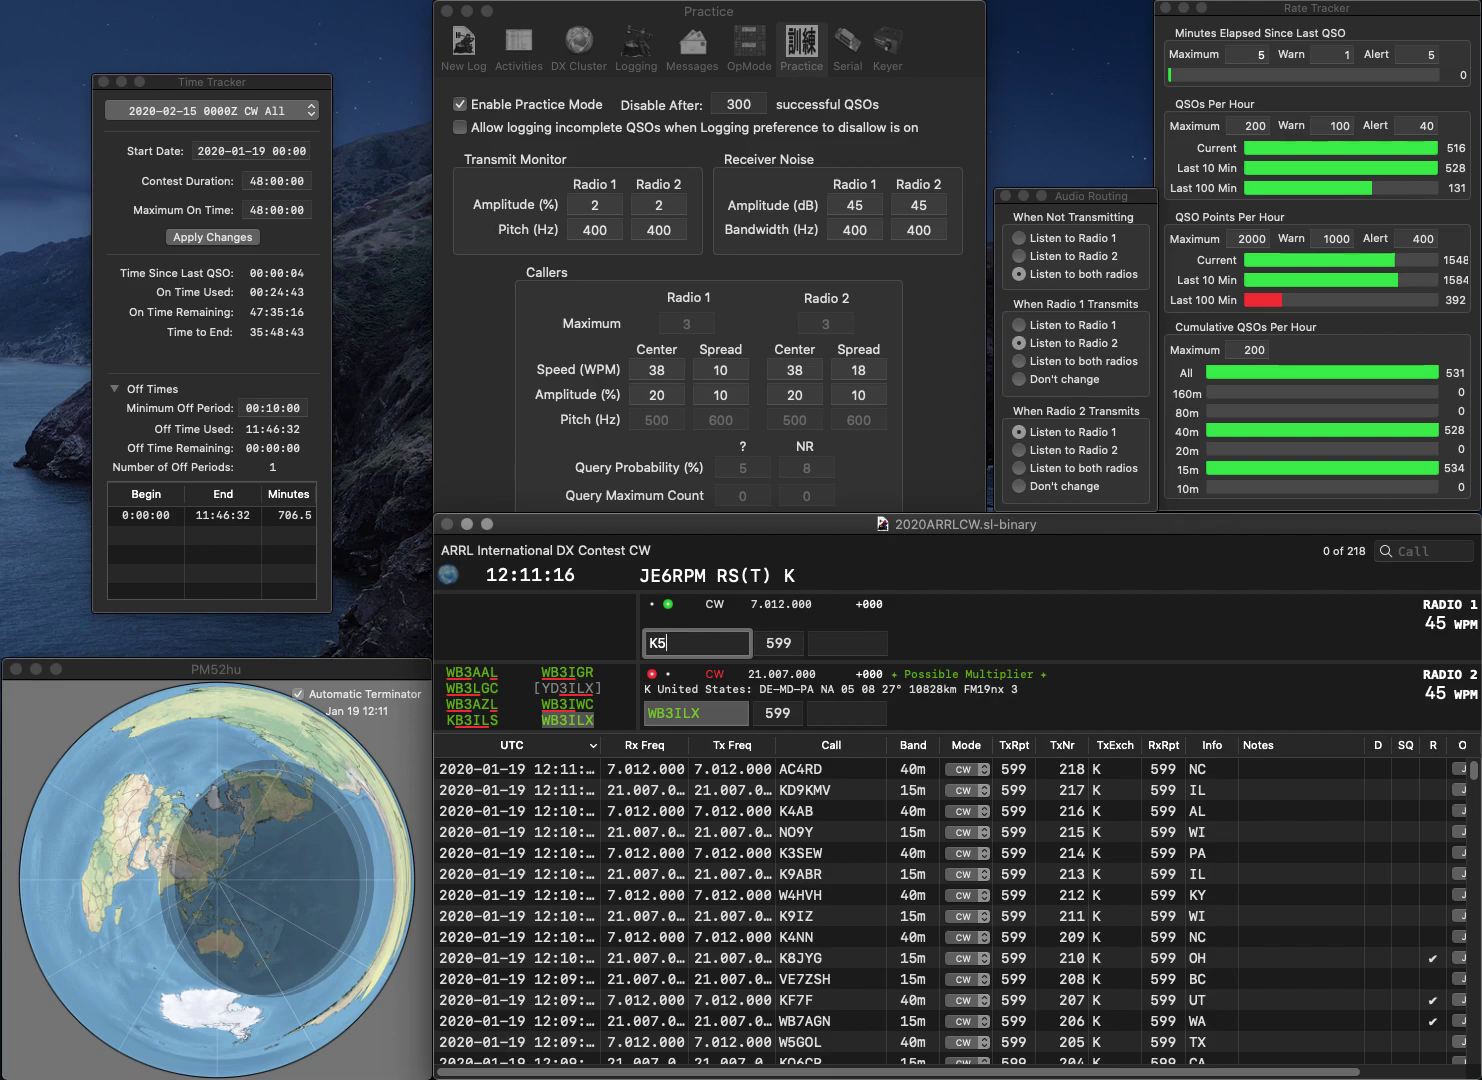
type("JK")
key("Return")
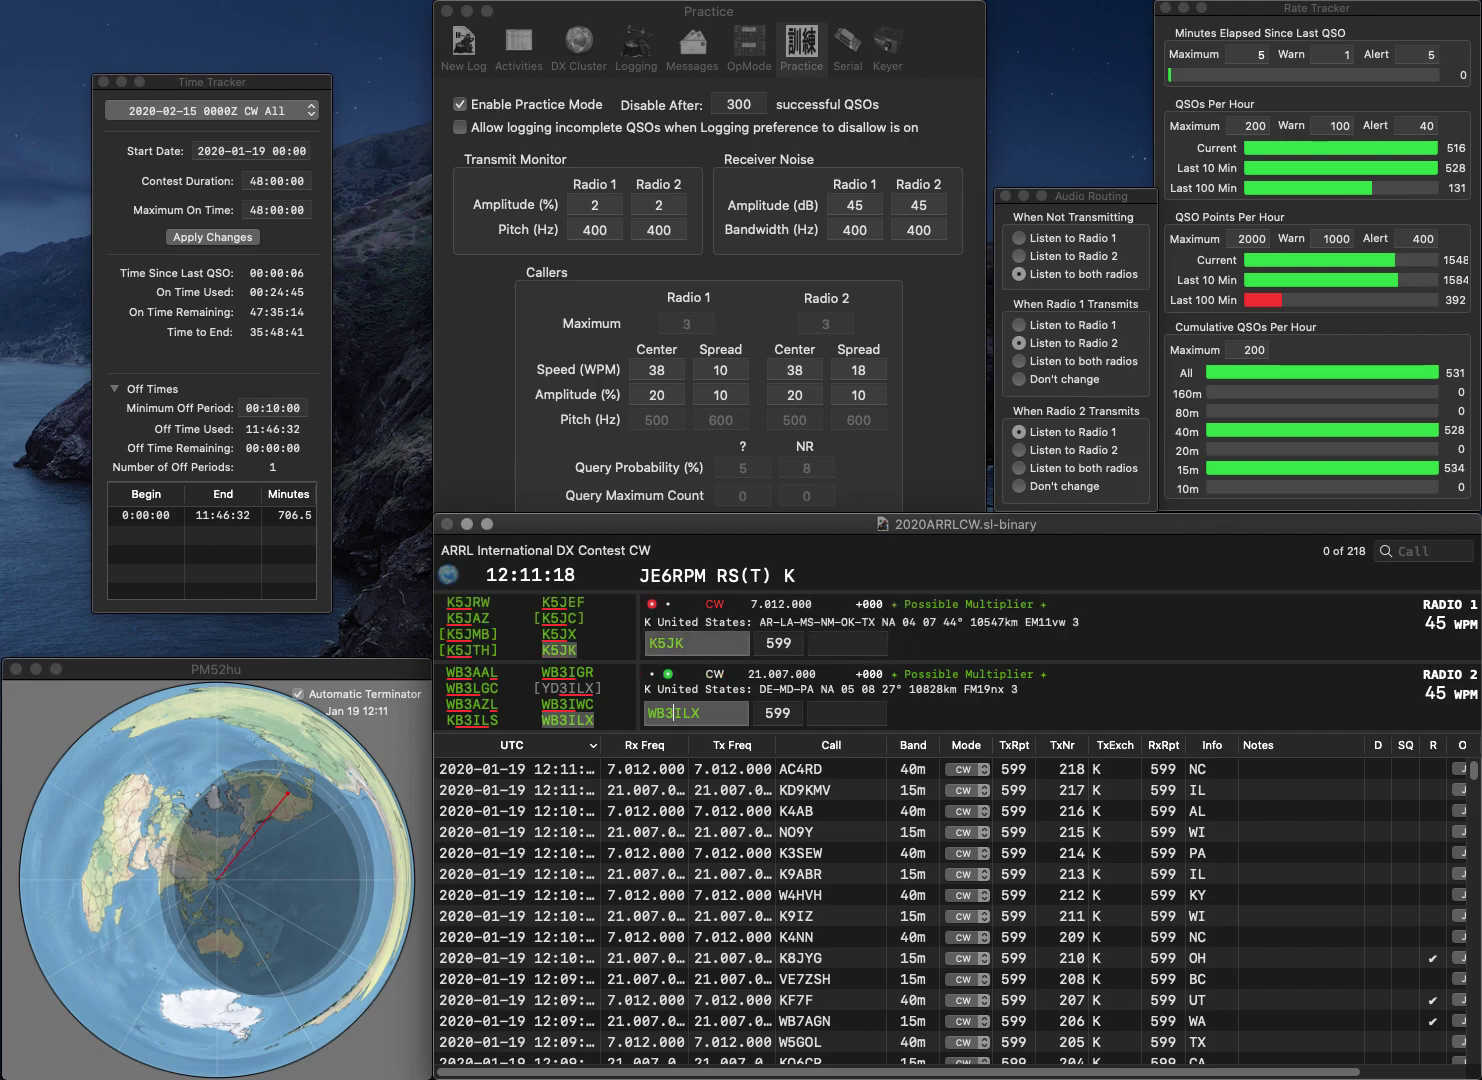
- Log WB3ILX on Radio 2 with exchange PA and K5JK on Radio 1 with exchange AR
key("Return")
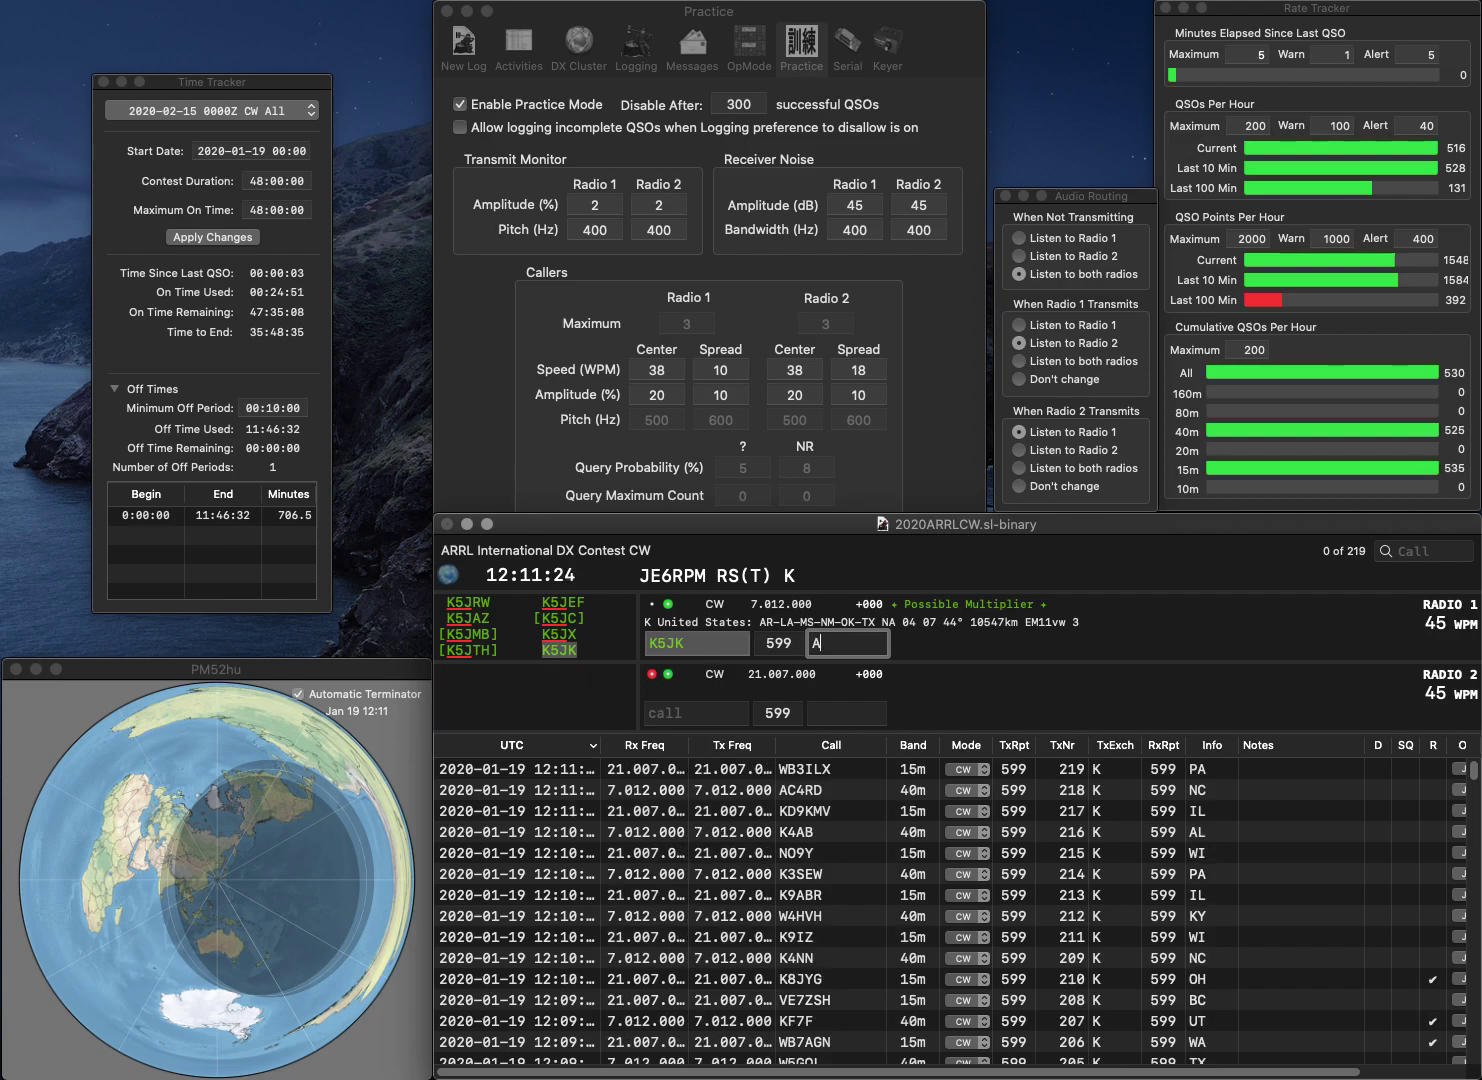
key("Return")
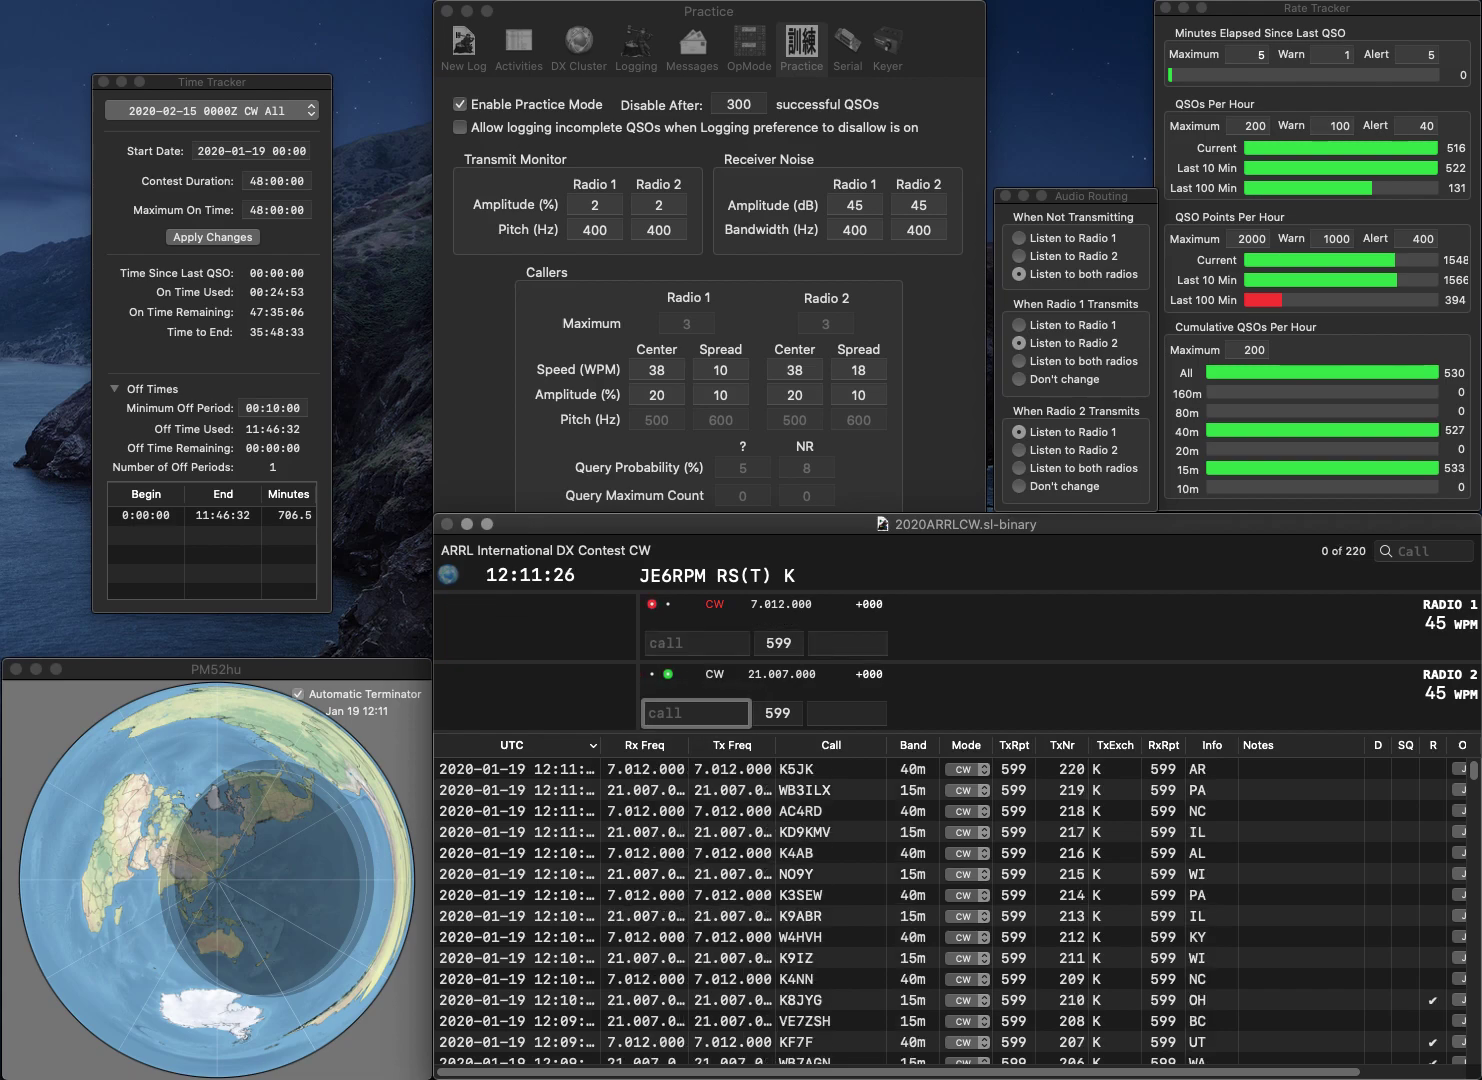
- Answer W4VG on Radio 2 and KA2EYH on Radio 1
type("W4VG")
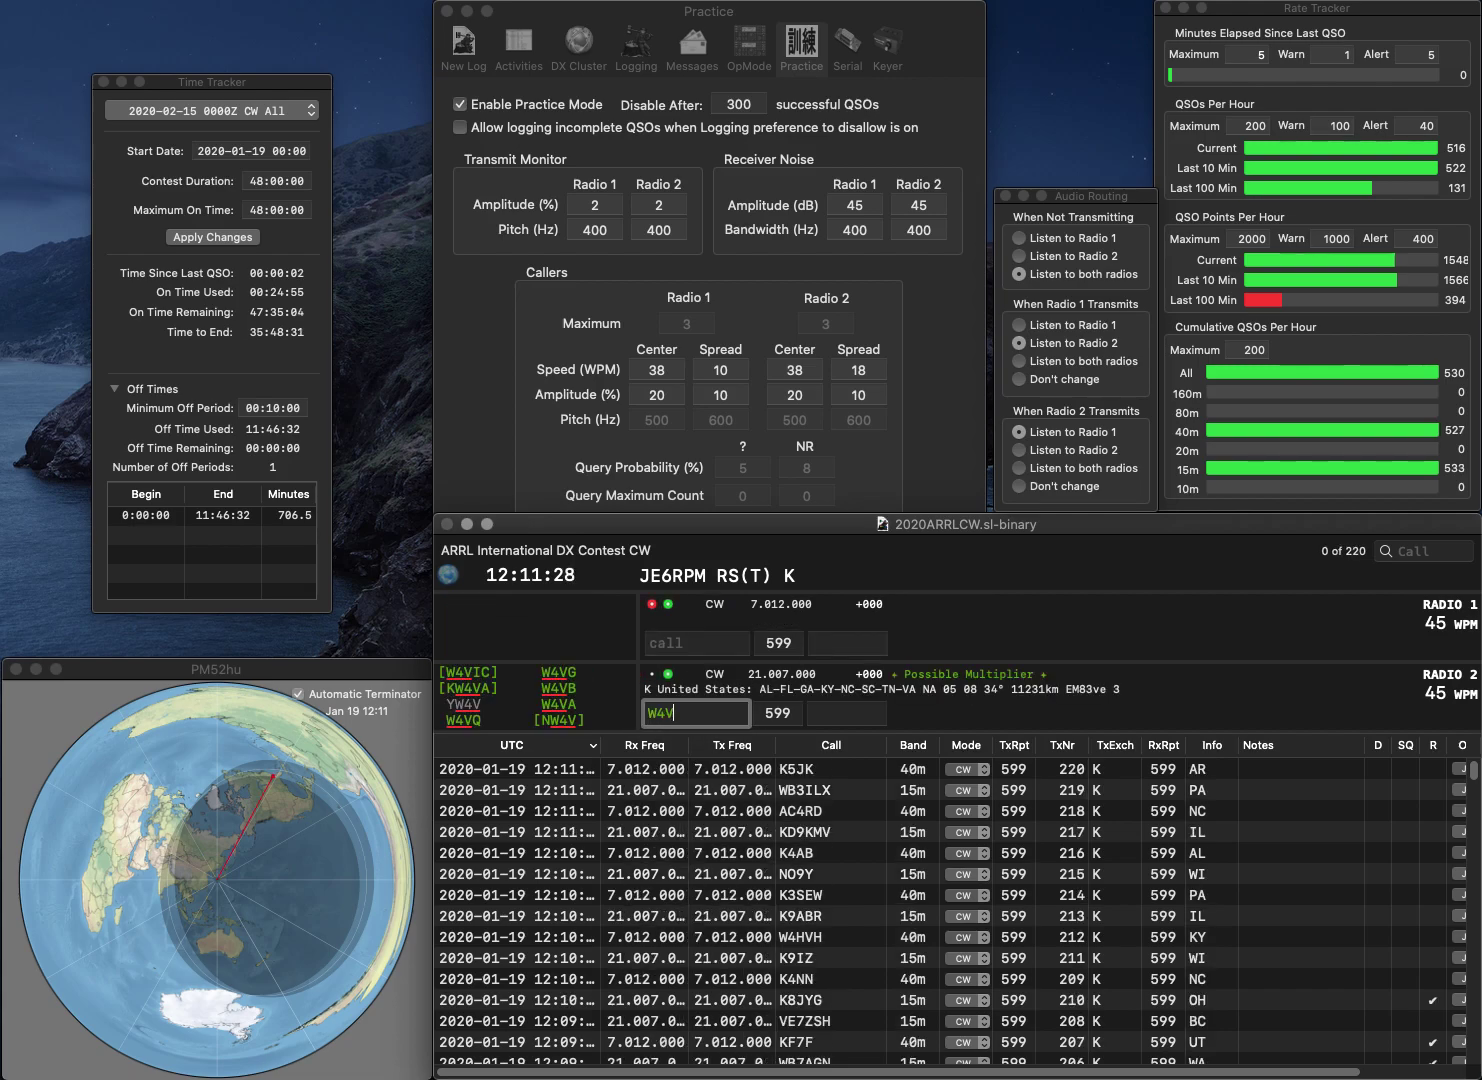
key("Return")
type("A2EYH")
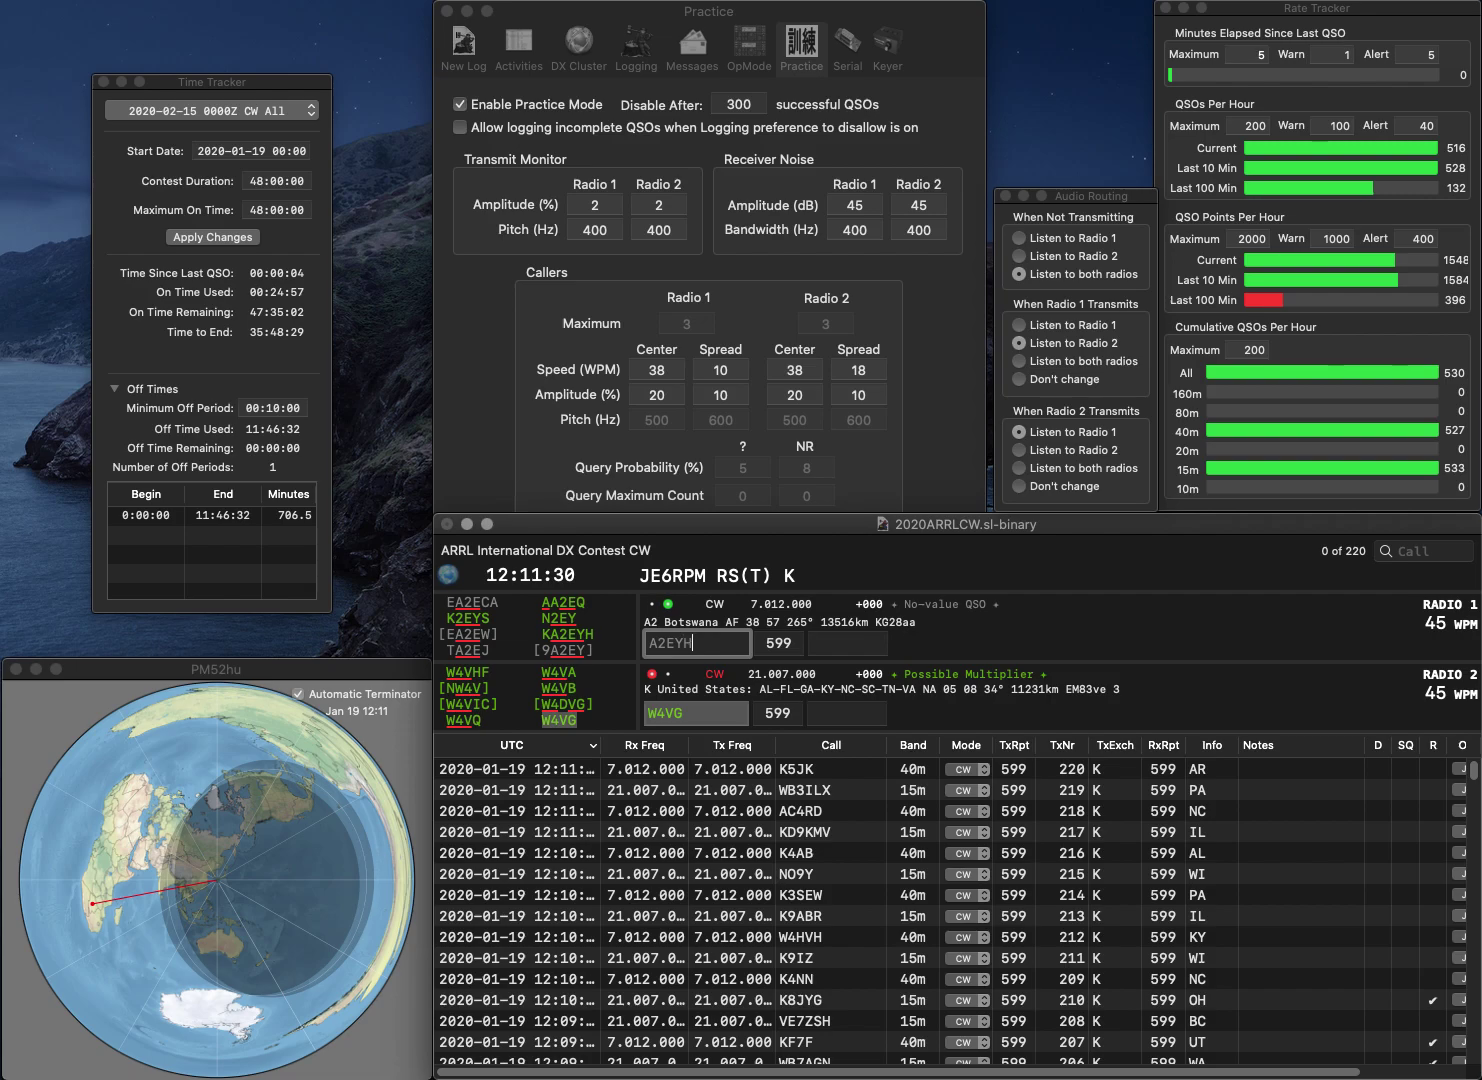
key("Home")
type("K")
key("Return")
key("Tab")
type("GA")
key("Return")
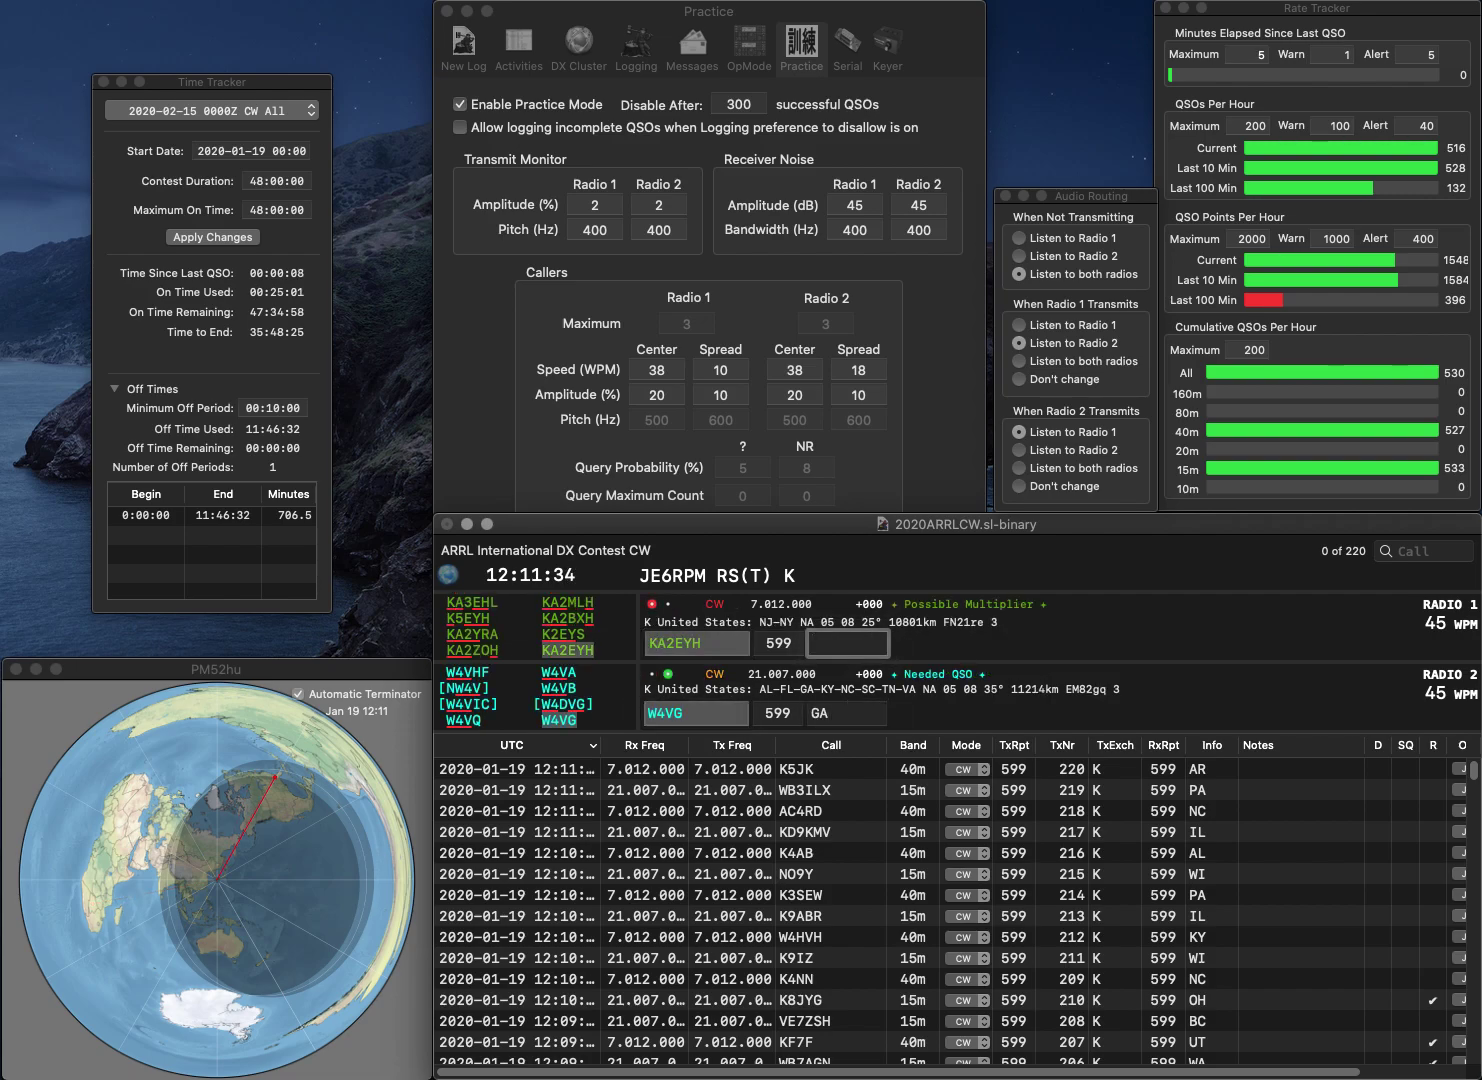
type("NJ")
key("Return")
- Answer W7OS on Radio 2 and AG1T on Radio 1
type("W7OS")
key("Return")
type("W")
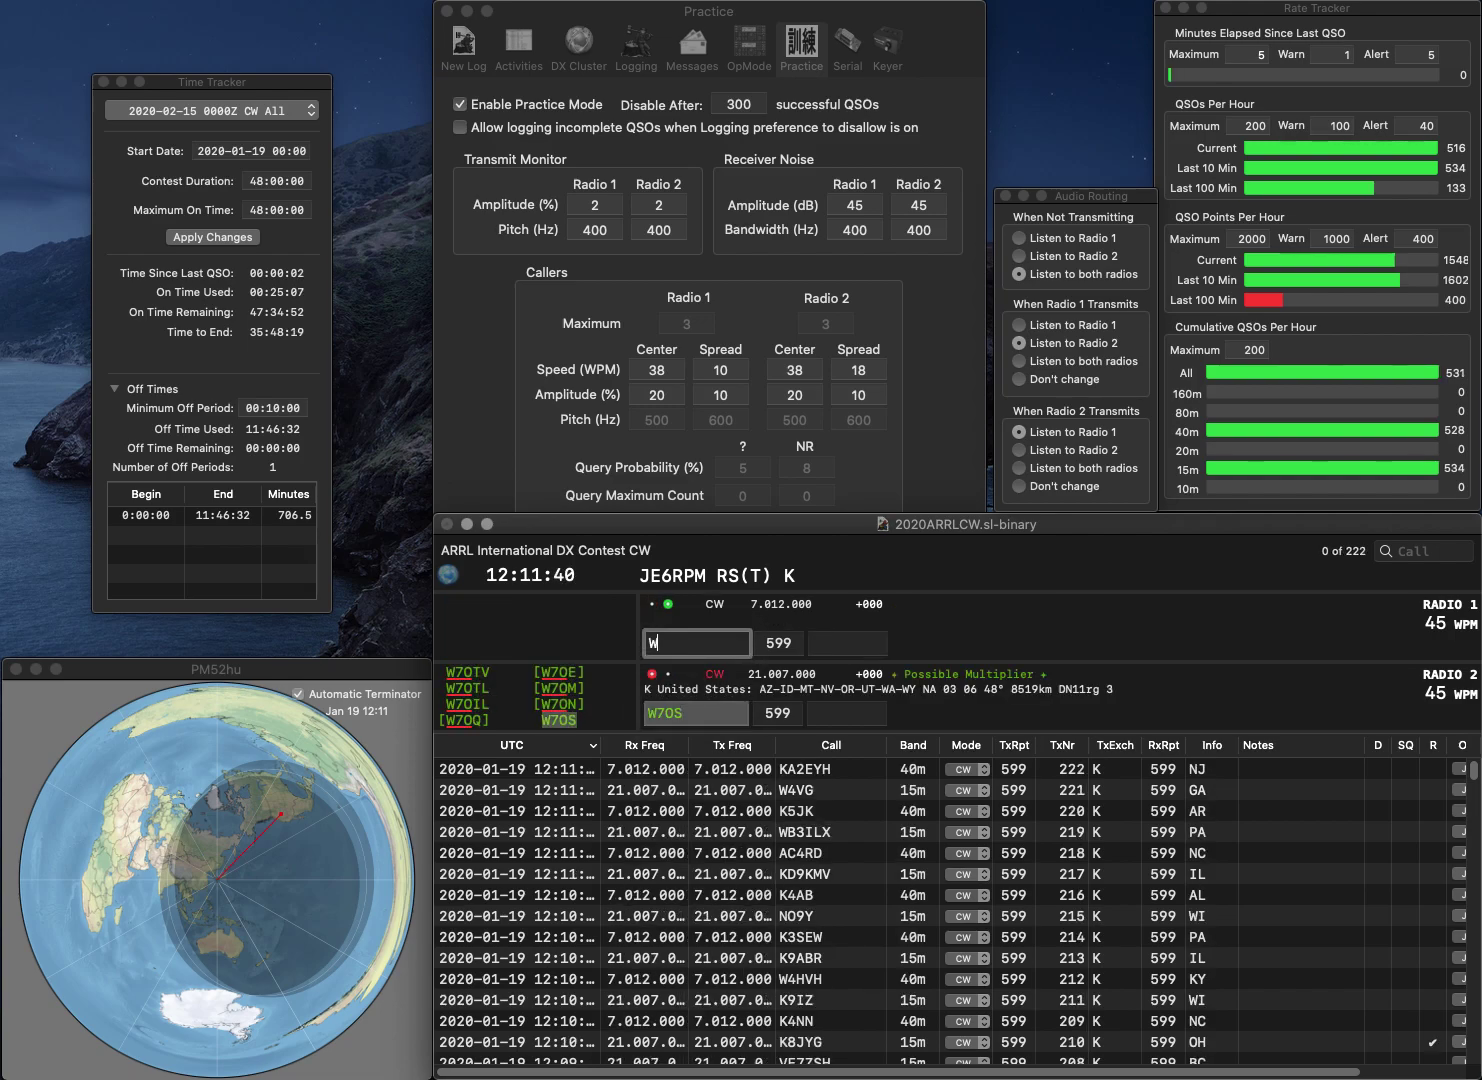
type("AG1T")
key("Home")
key("Delete")
key("Return")
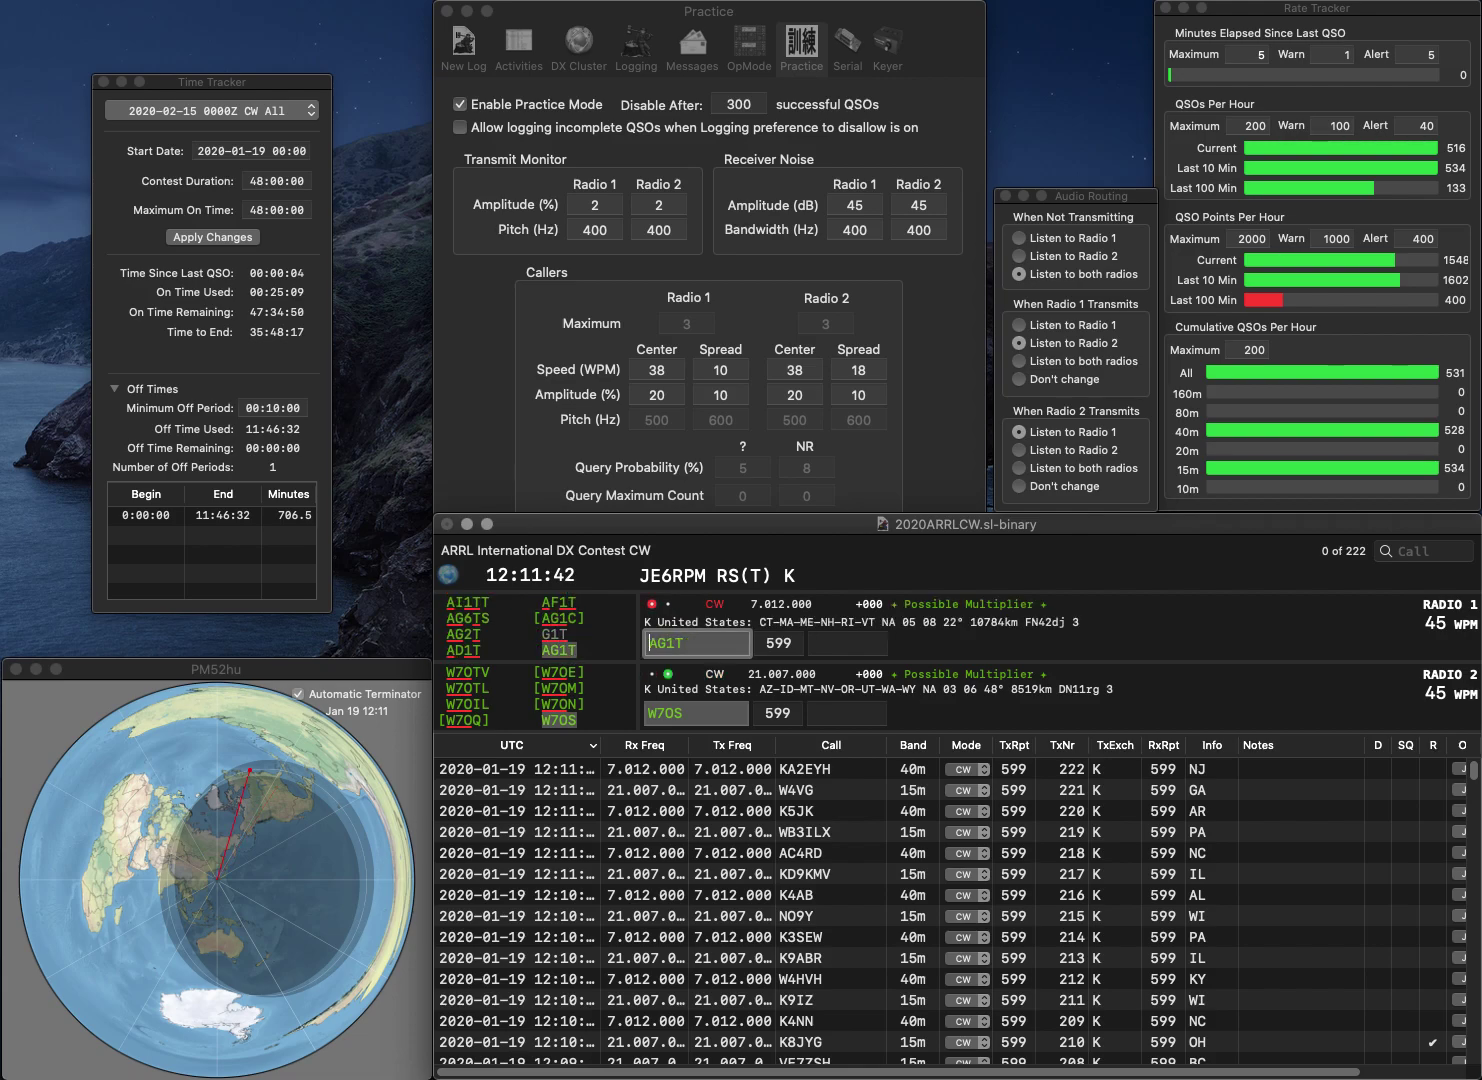
type("OR")
key("Return")
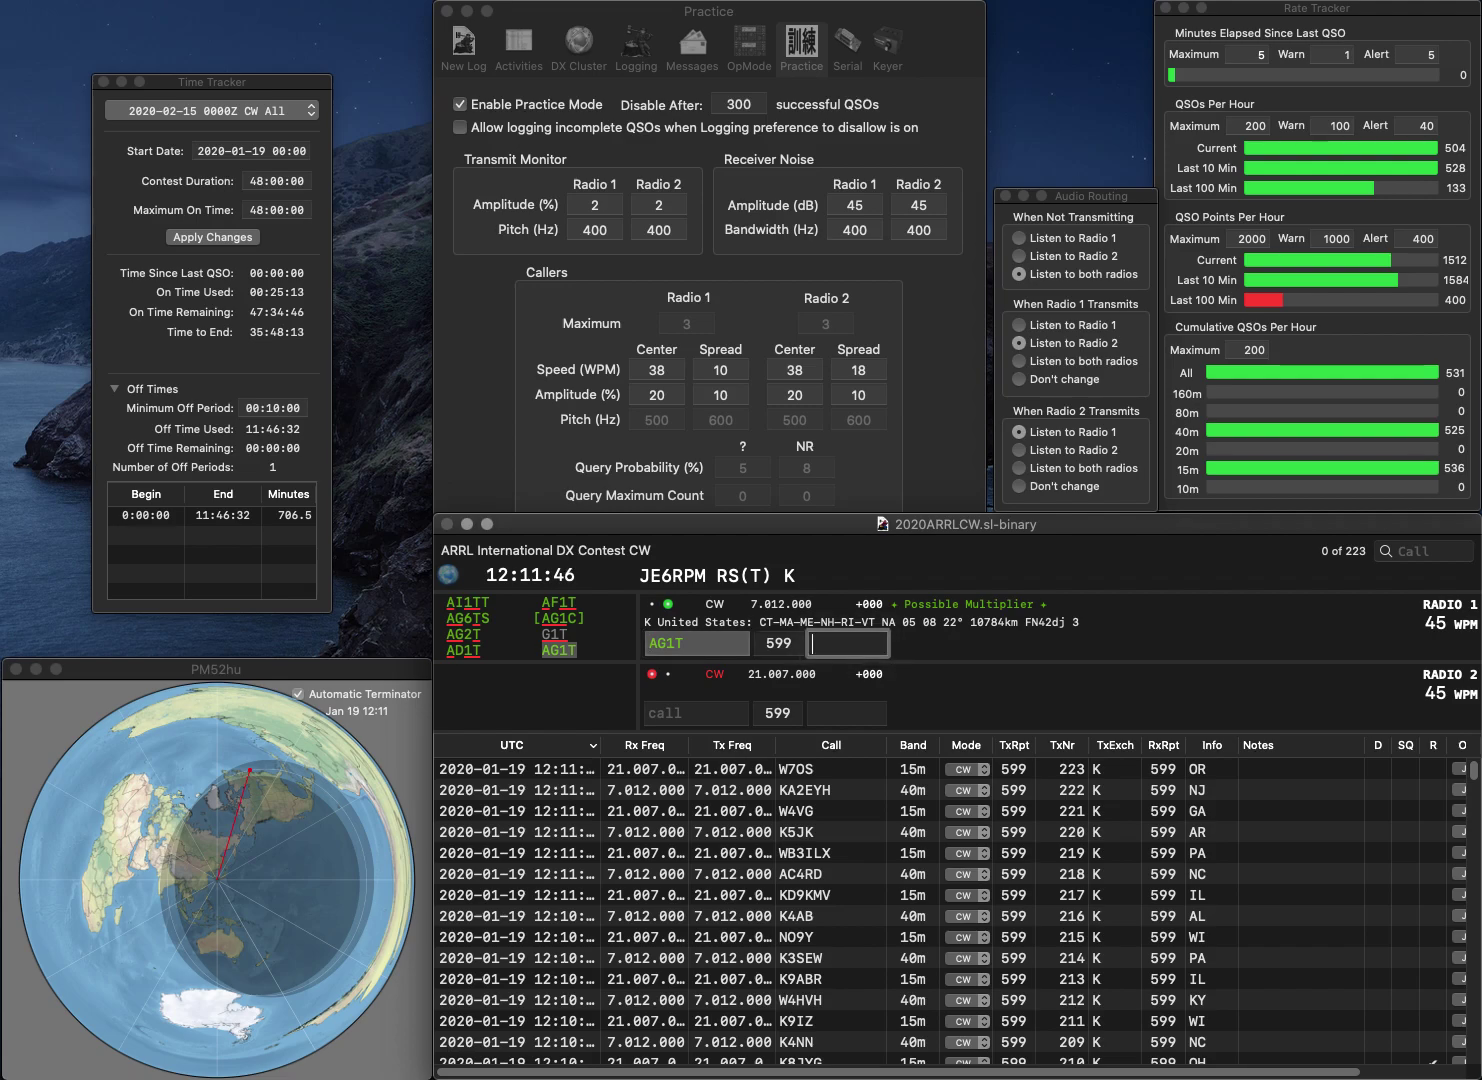
type("NH")
key("Return")
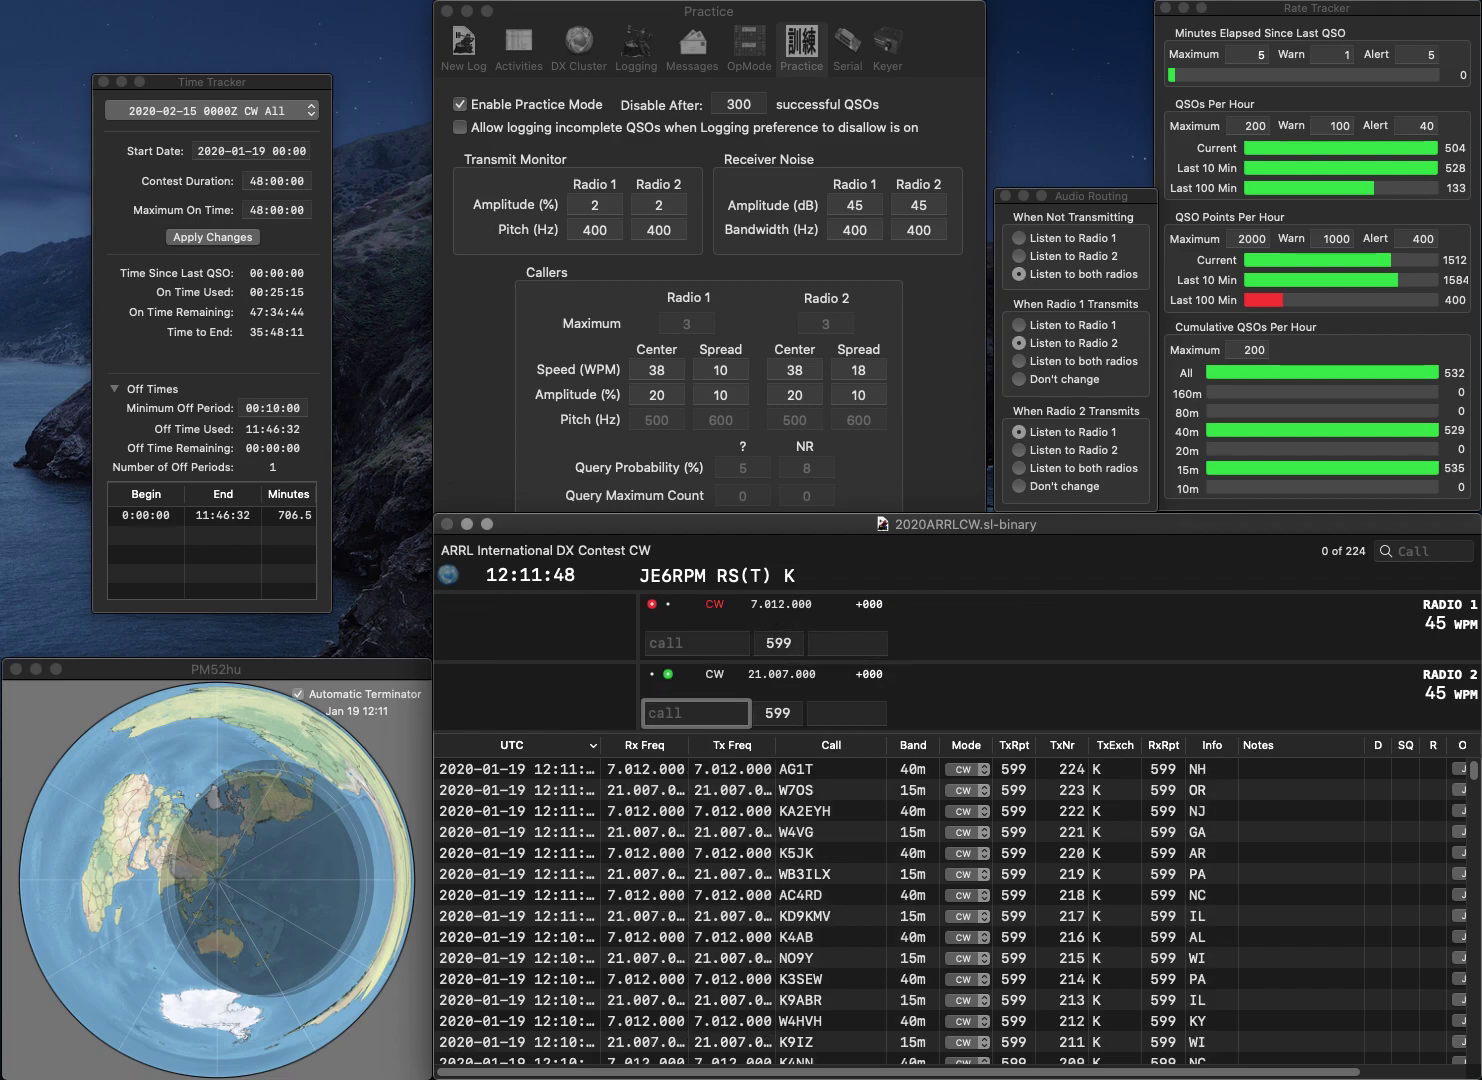
type("4AJA")
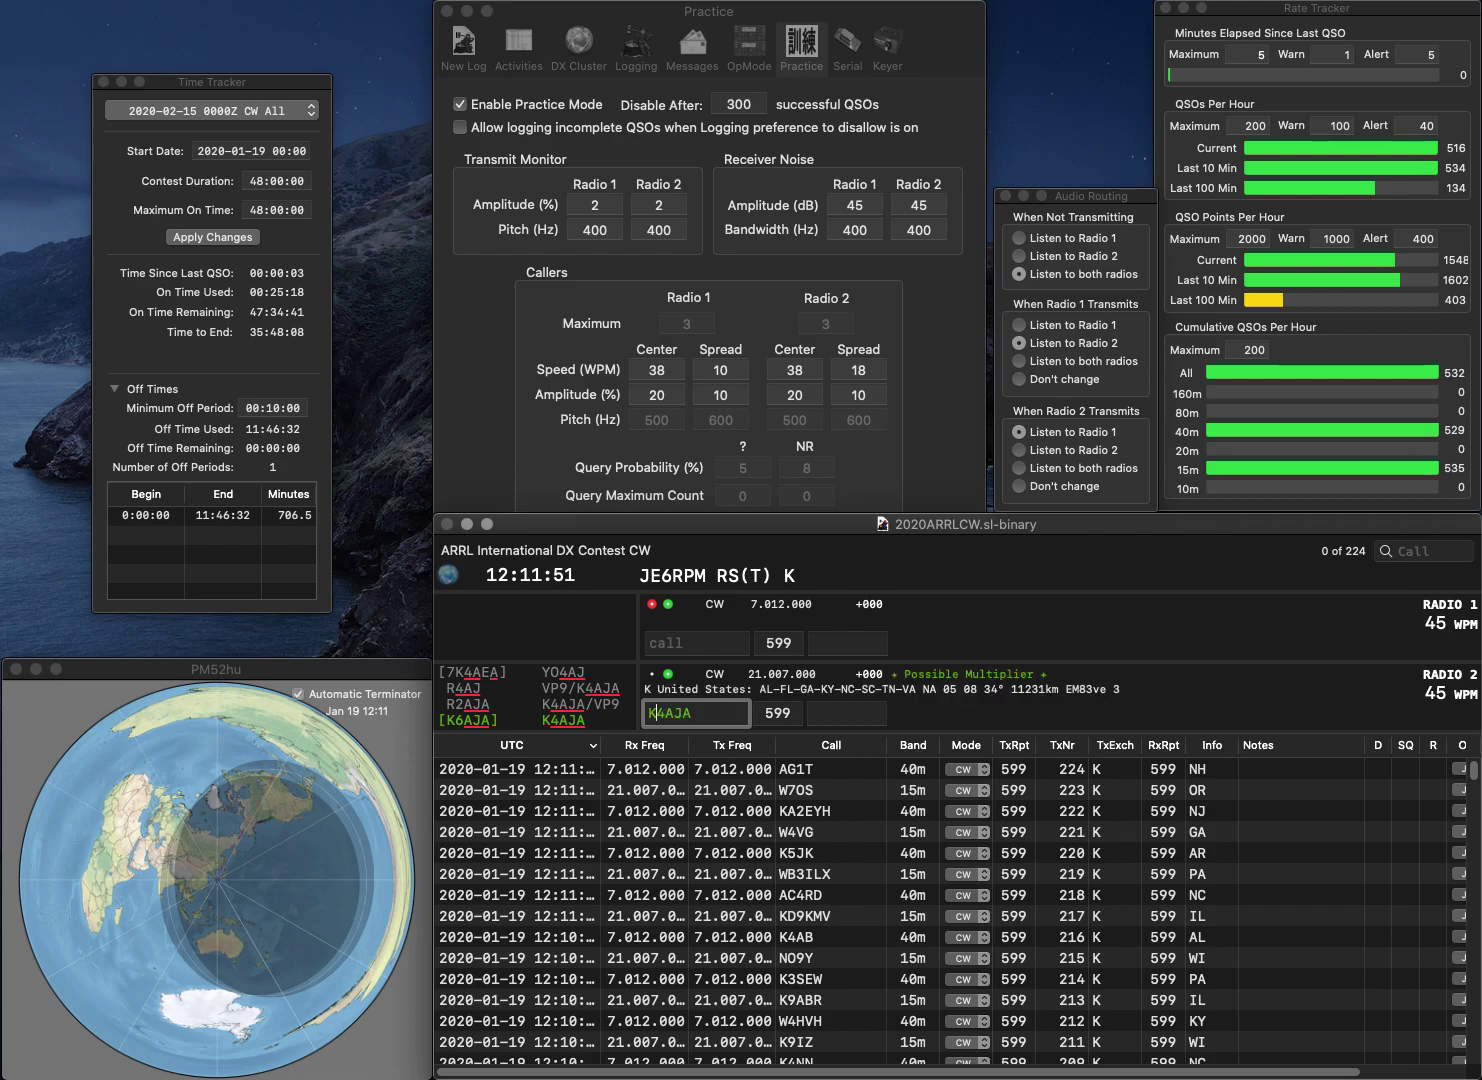
key("Home")
type("K")
key("Return")
type("K2DV")
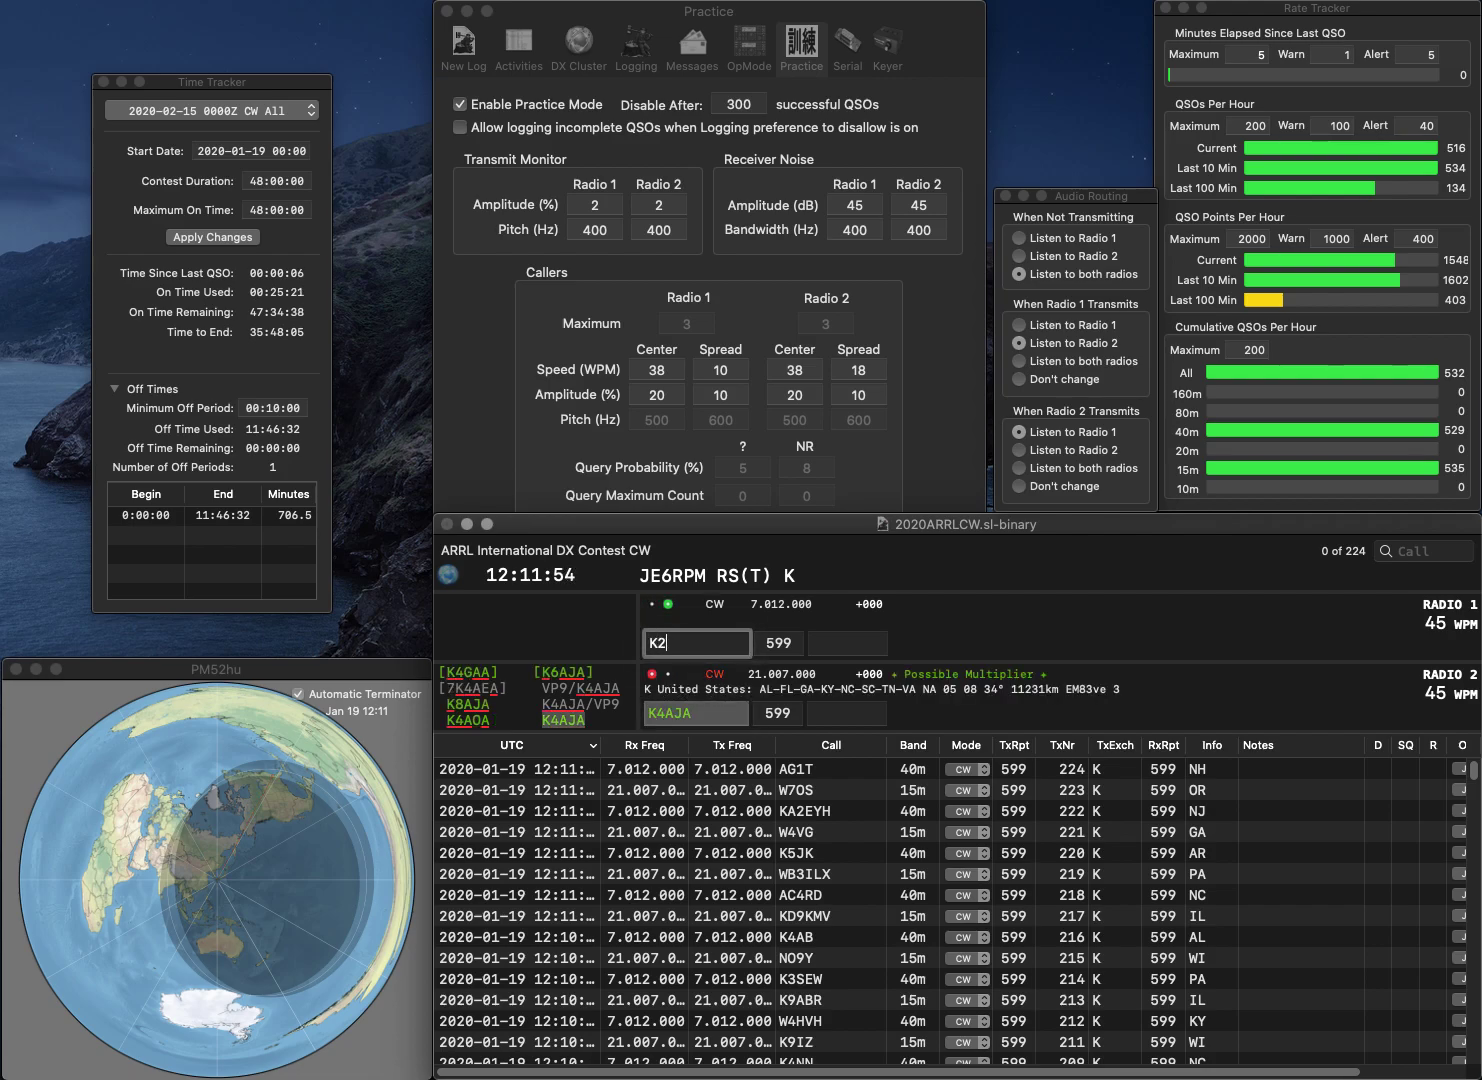
key("Return")
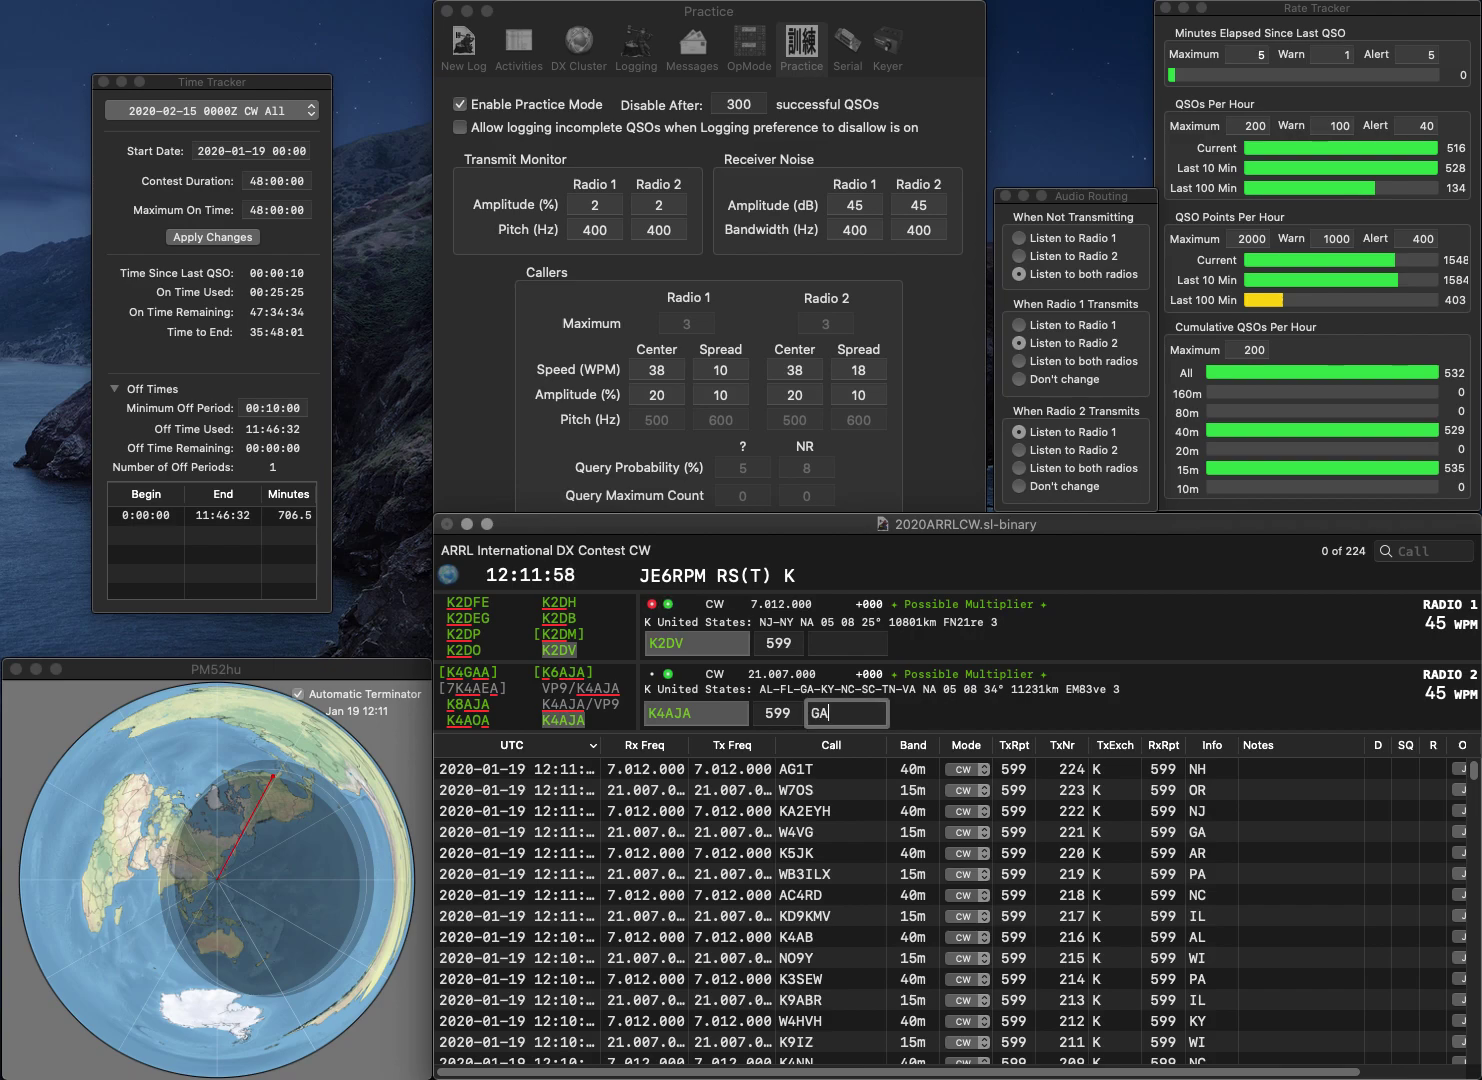
- Log K4AJA on Radio 2 with exchange GA and K2DV on Radio 1 with exchange NJ
key("Return")
type("NJ")
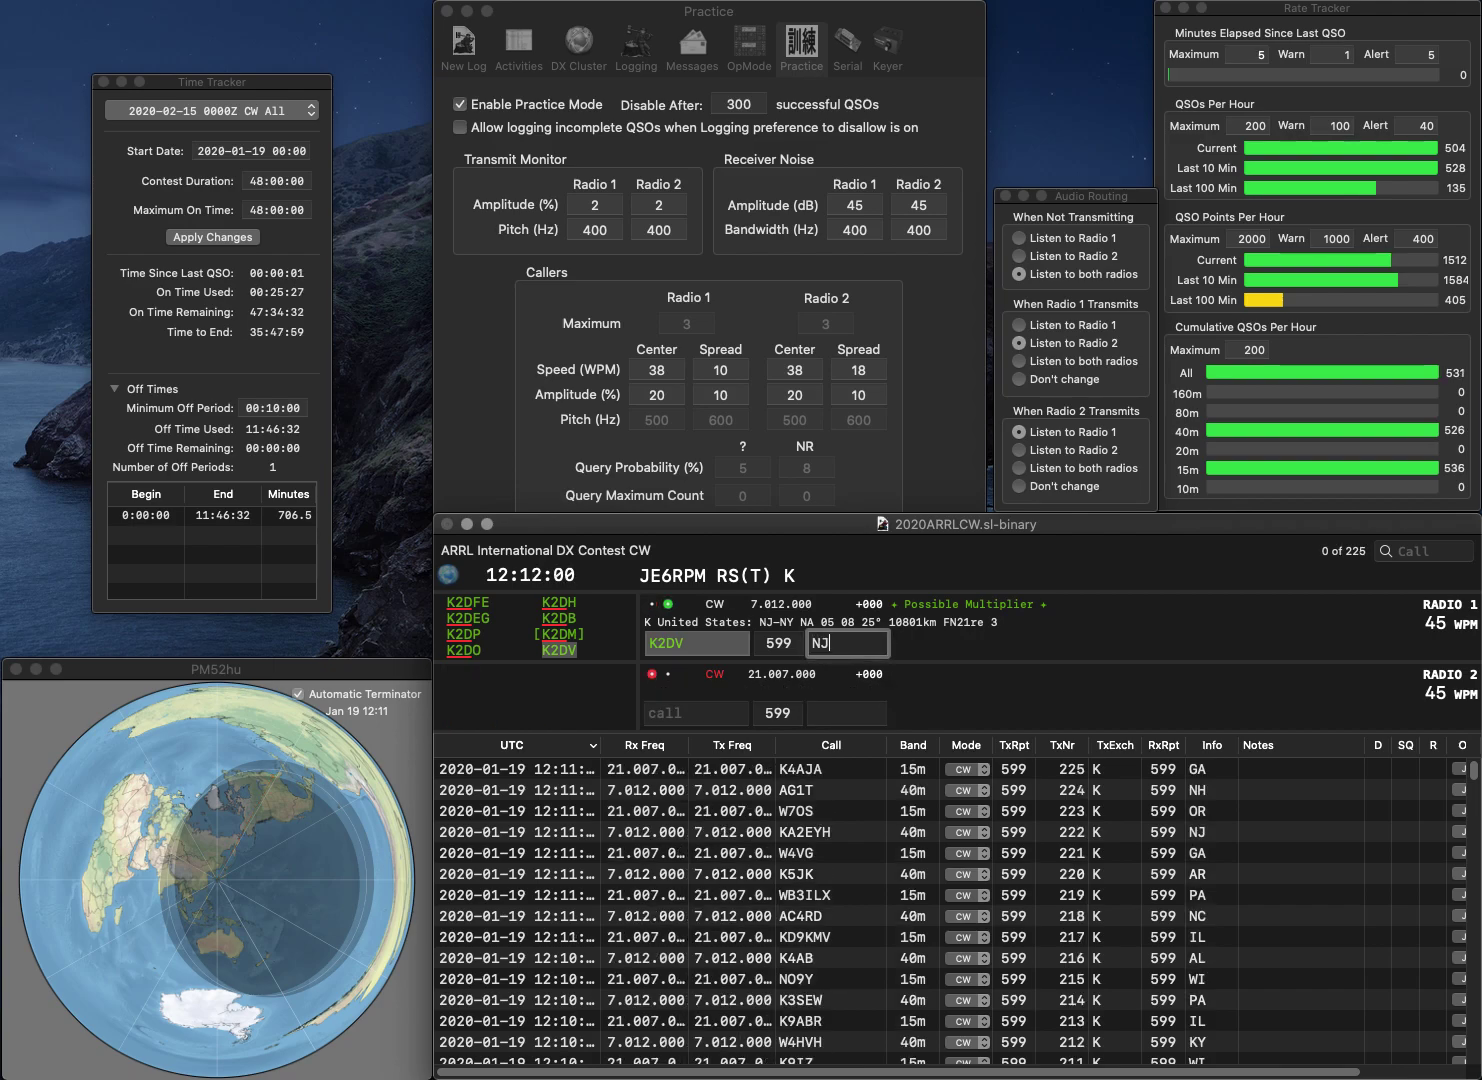
key("Return")
type("K")
key("BackSpace")
type("VE2PU")
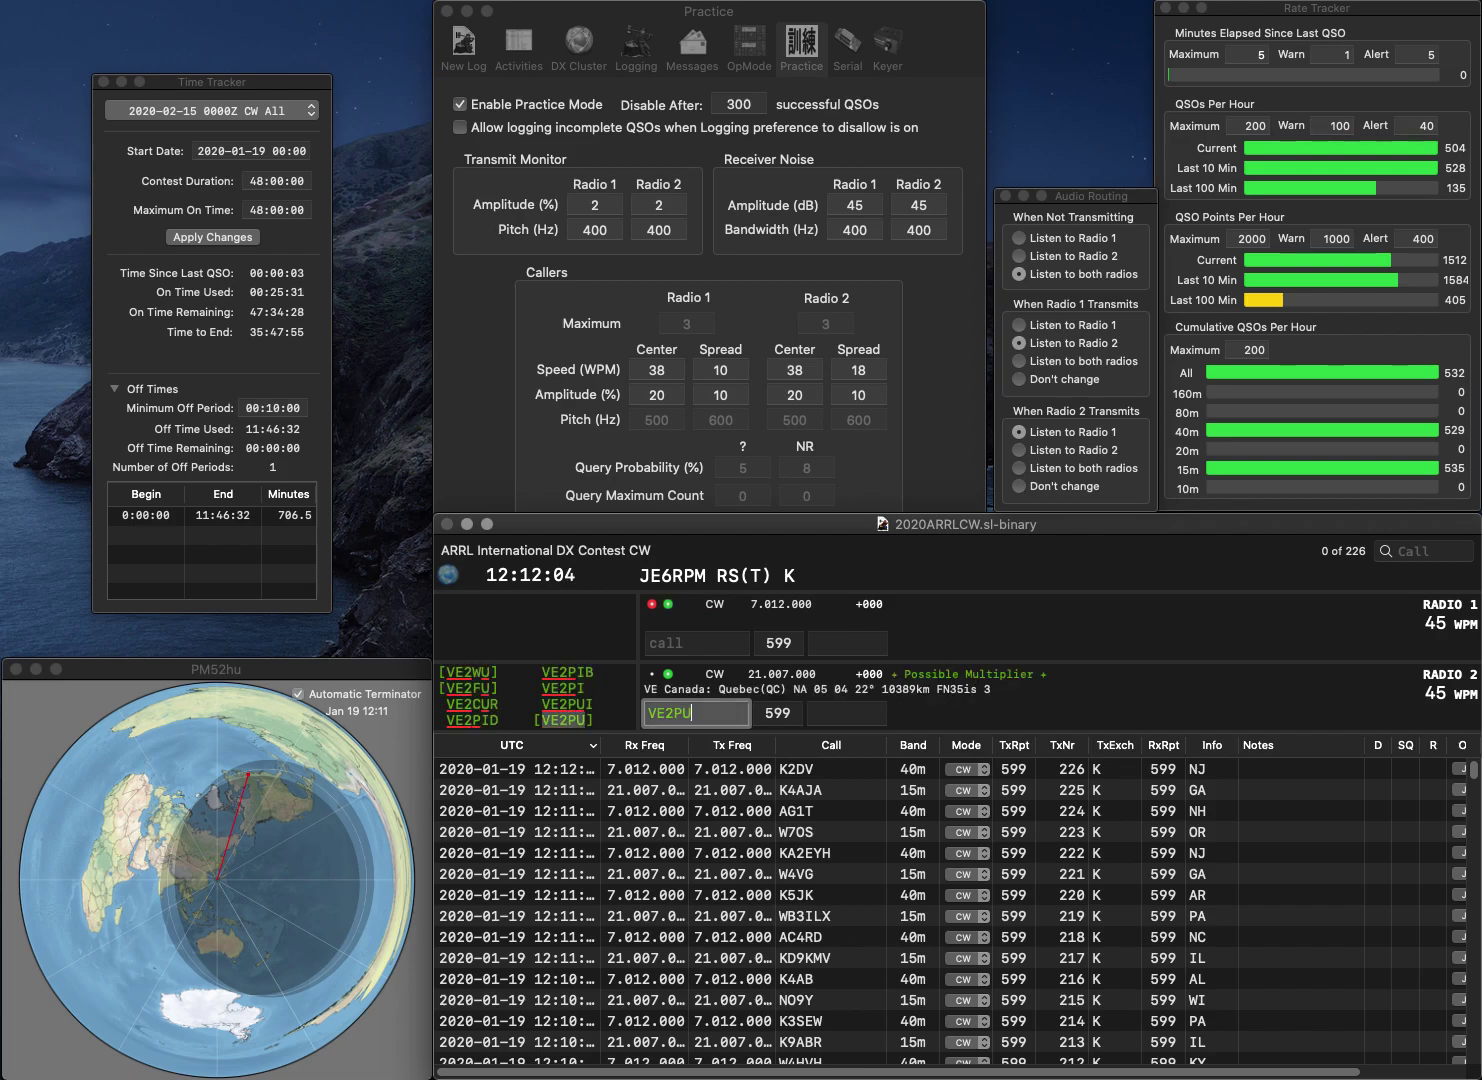
type("I")
key("Return")
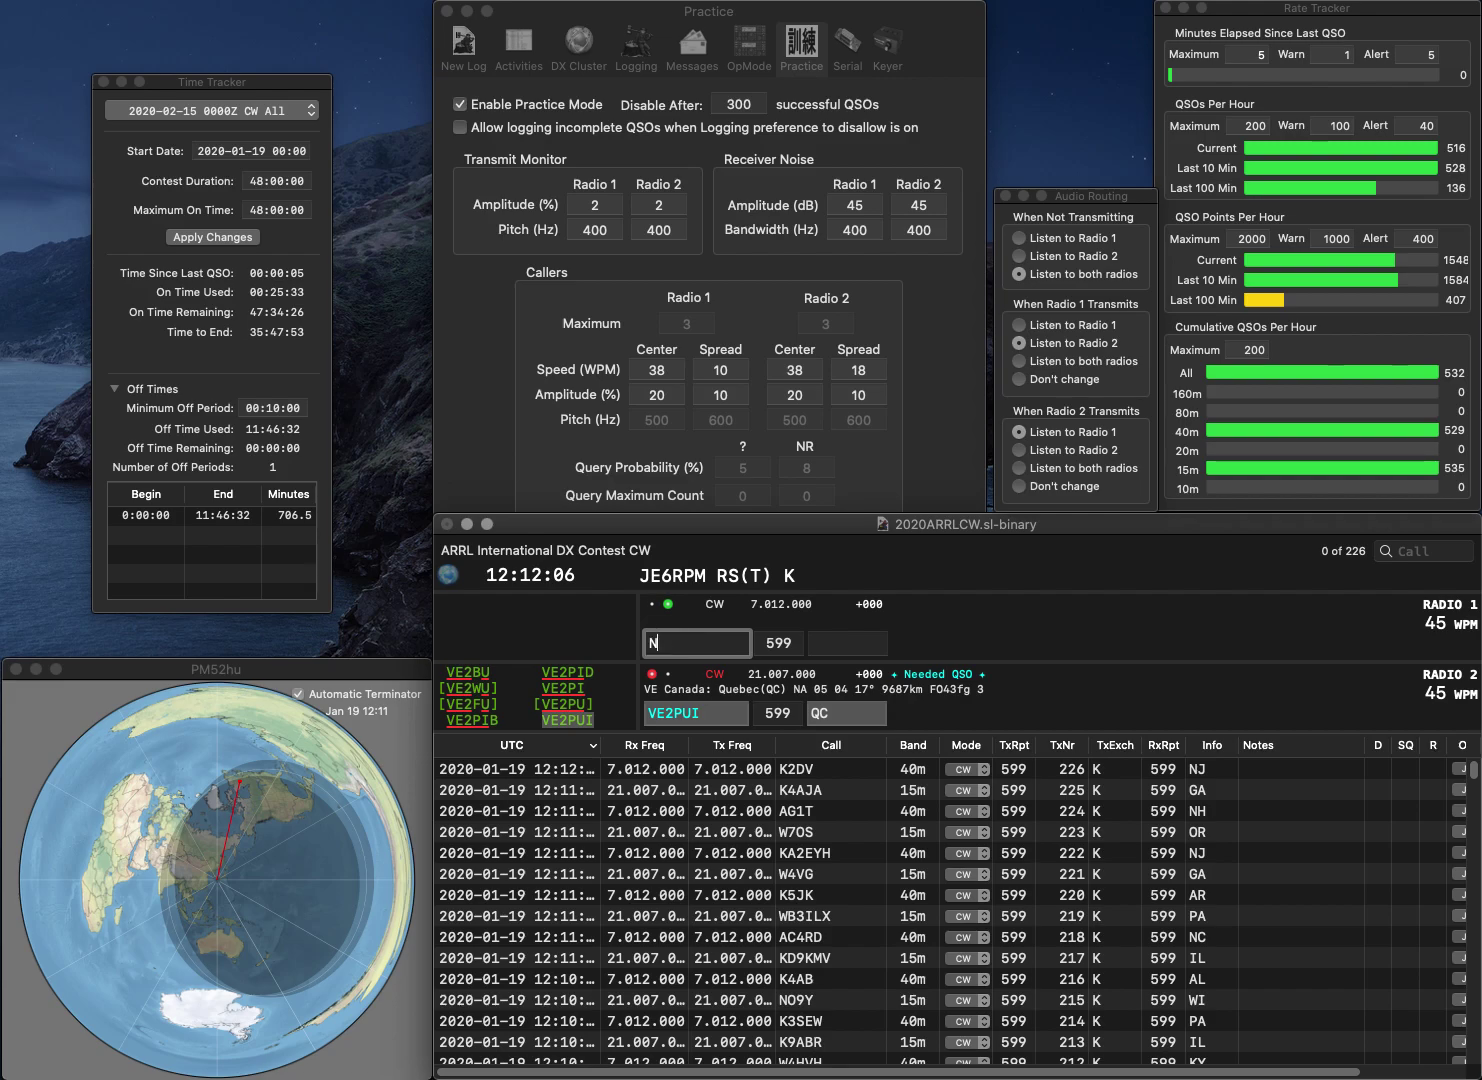
type("N0US")
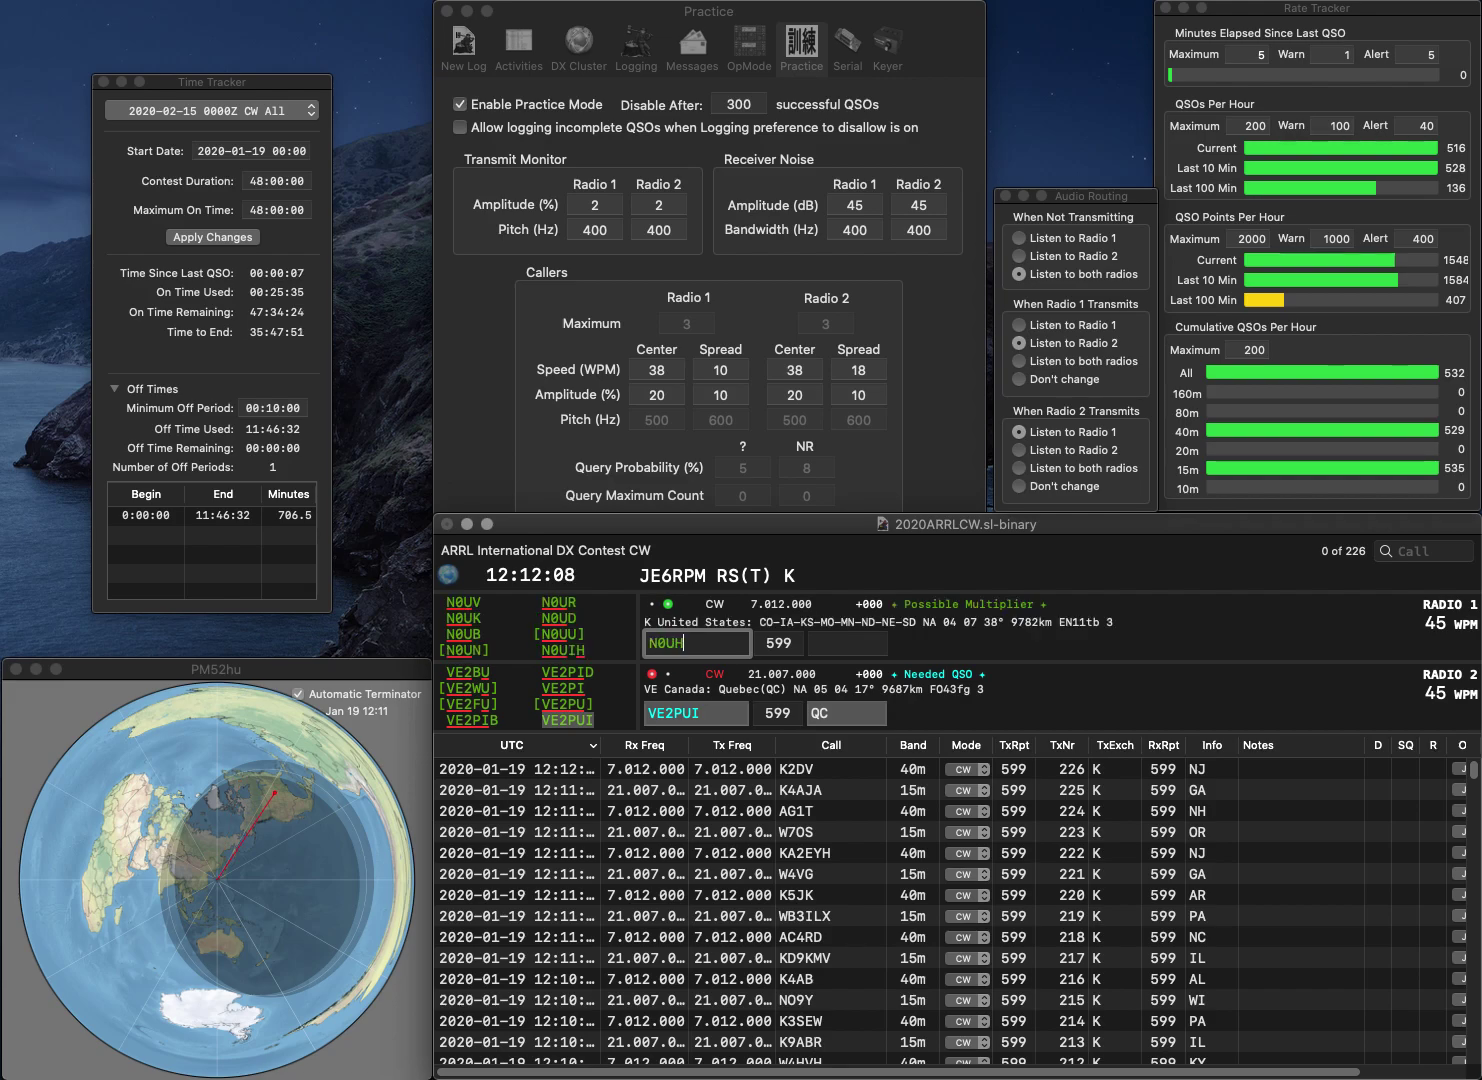
key("Return")
- Log VE2PUI on Radio 2 with exchange QC, and correct the Radio 1 caller to K0UH
key("Tab")
key("Return")
left_click(657, 643)
key("BackSpace")
type("K0US")
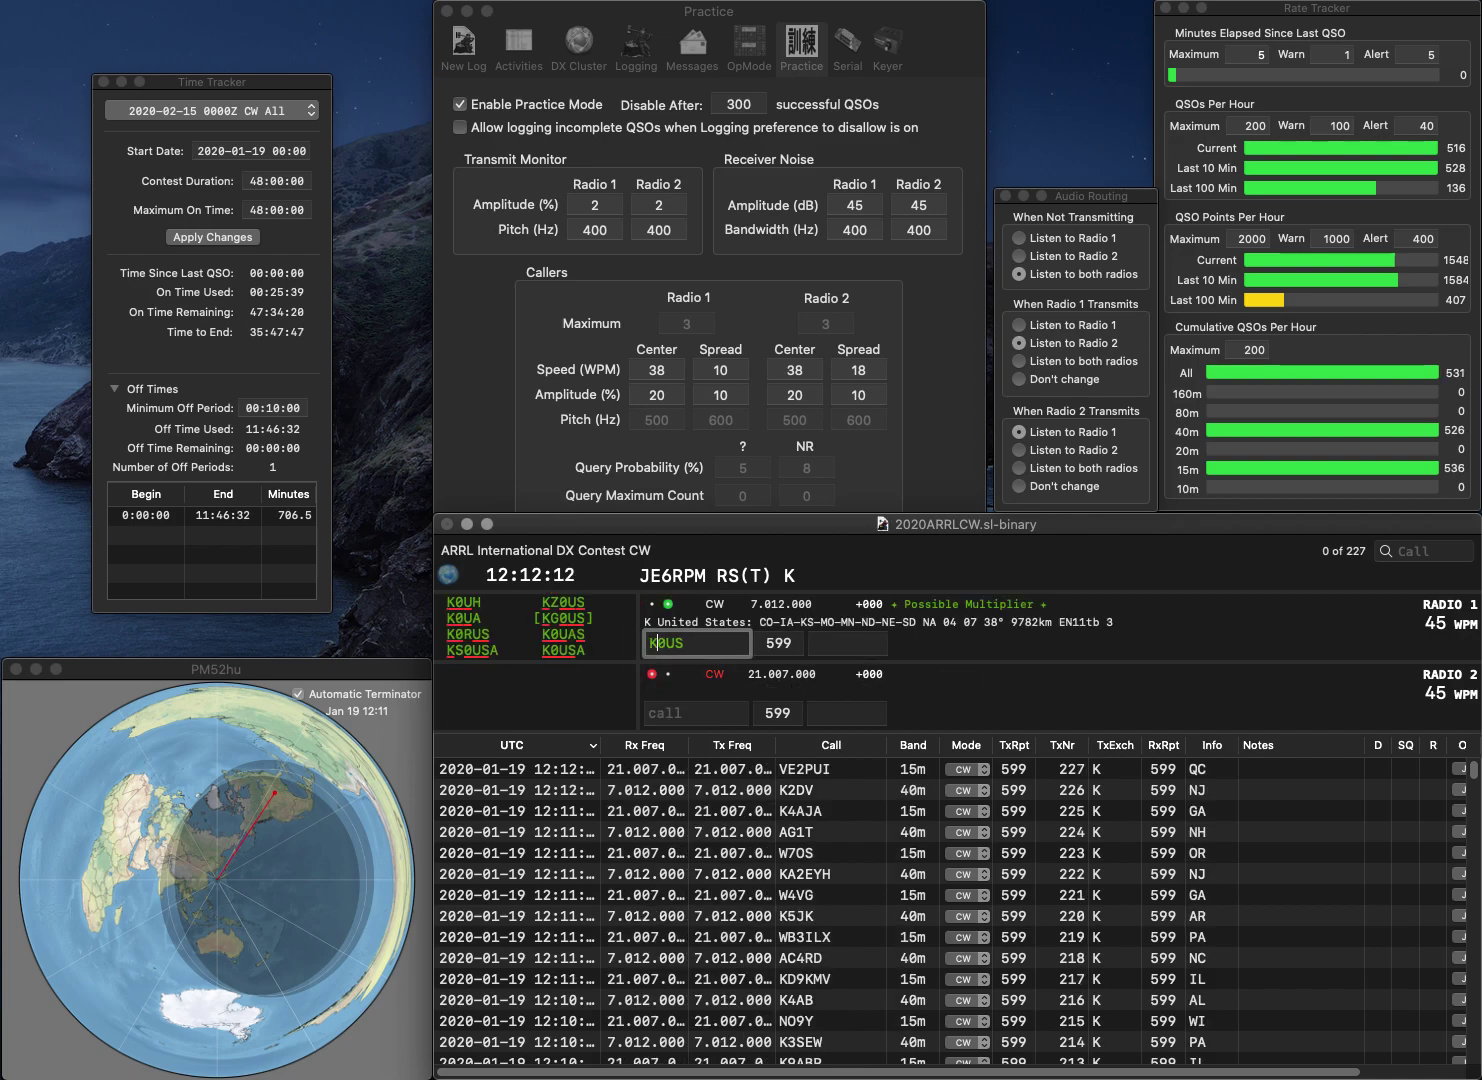
key("BackSpace")
type("H")
key("Return")
- Answer K0NXA on Radio 2
type("K0NXA")
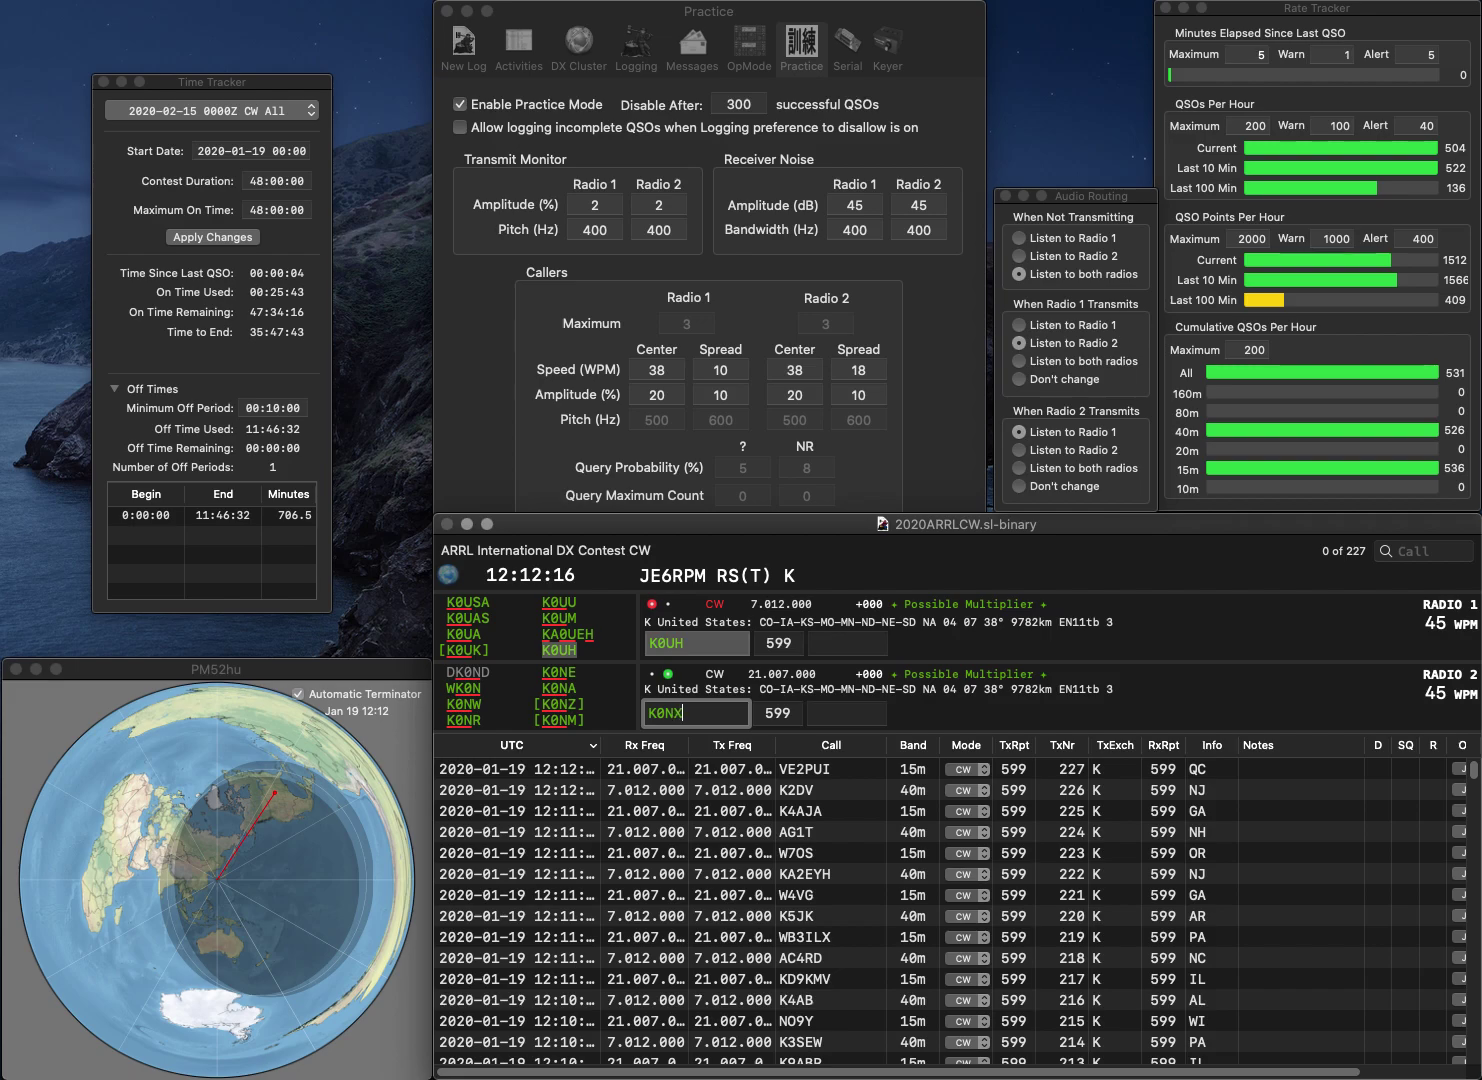
key("Return")
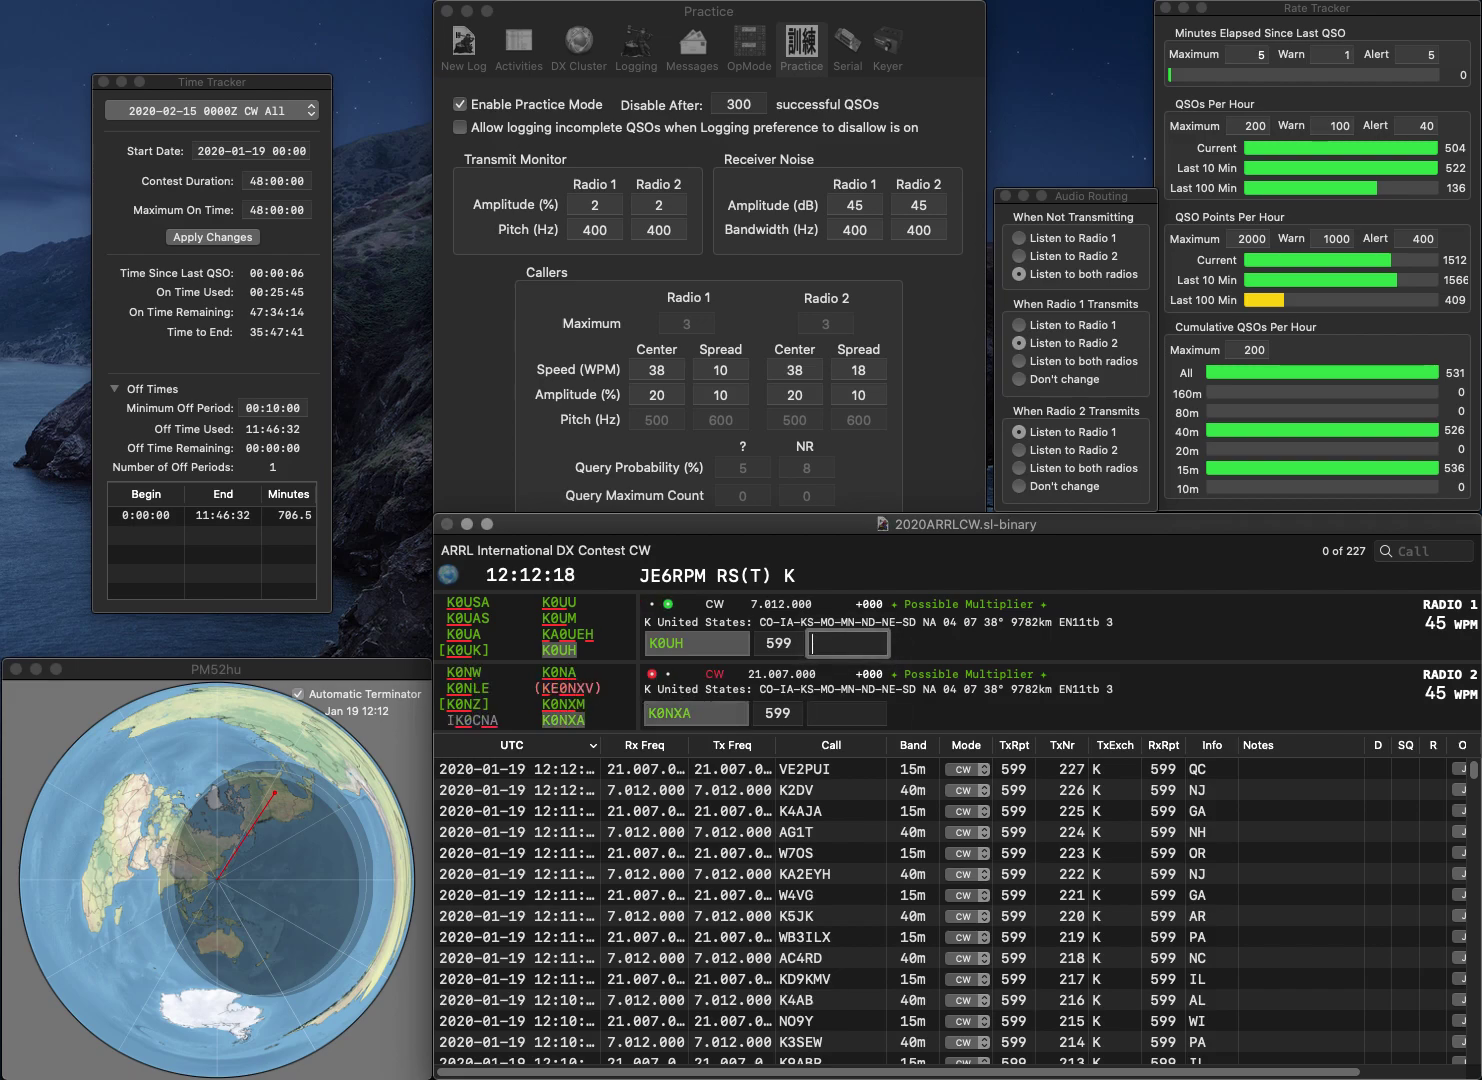
- Log K0UH on Radio 1 with exchange IA and K0NXA on Radio 2 with exchange NE
key("Return")
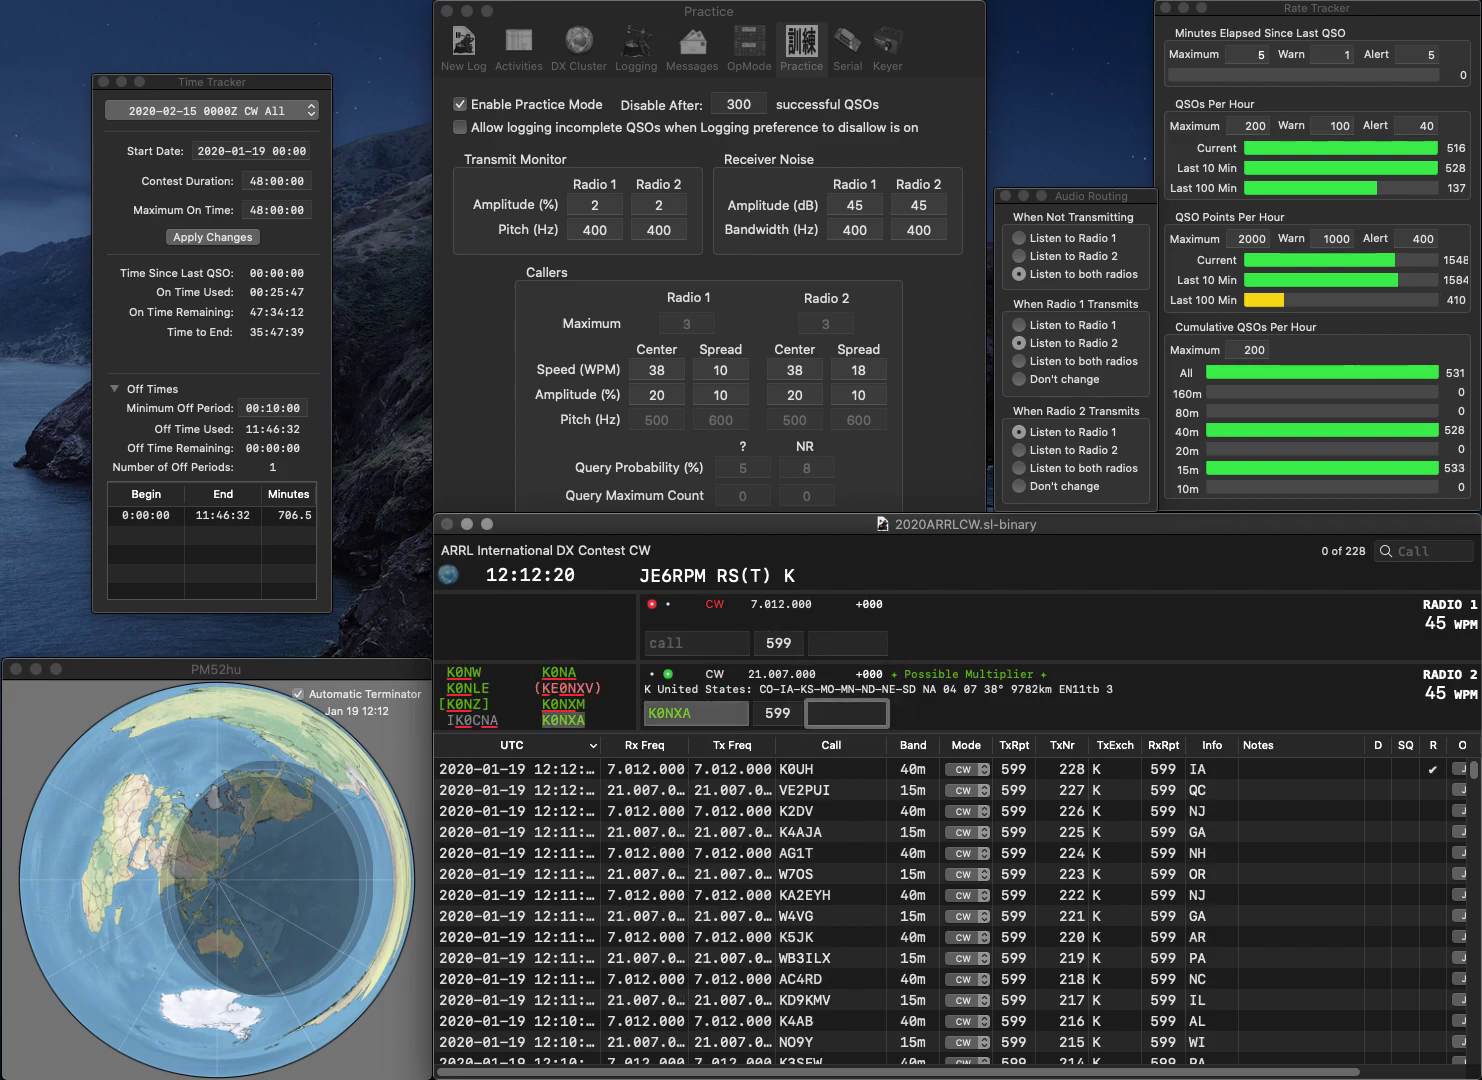
type("NE")
key("Return")
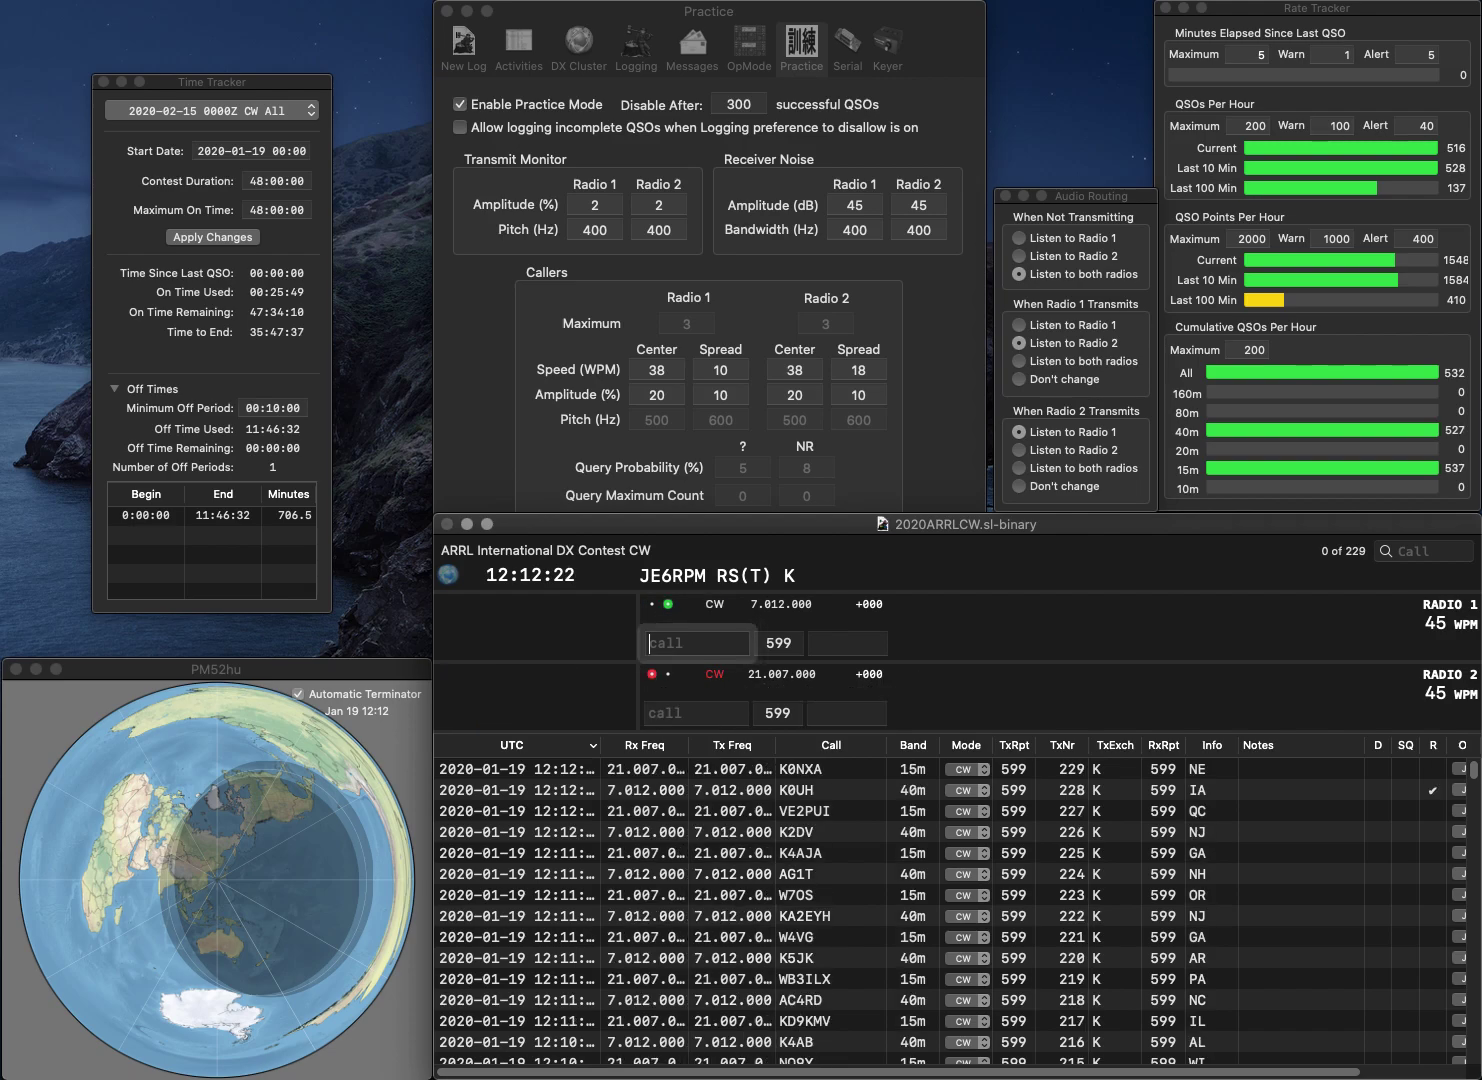
- Answer the partial call NXZ on Radio 1 and KX1W on Radio 2
type("NXZ")
key("Return")
type("KX")
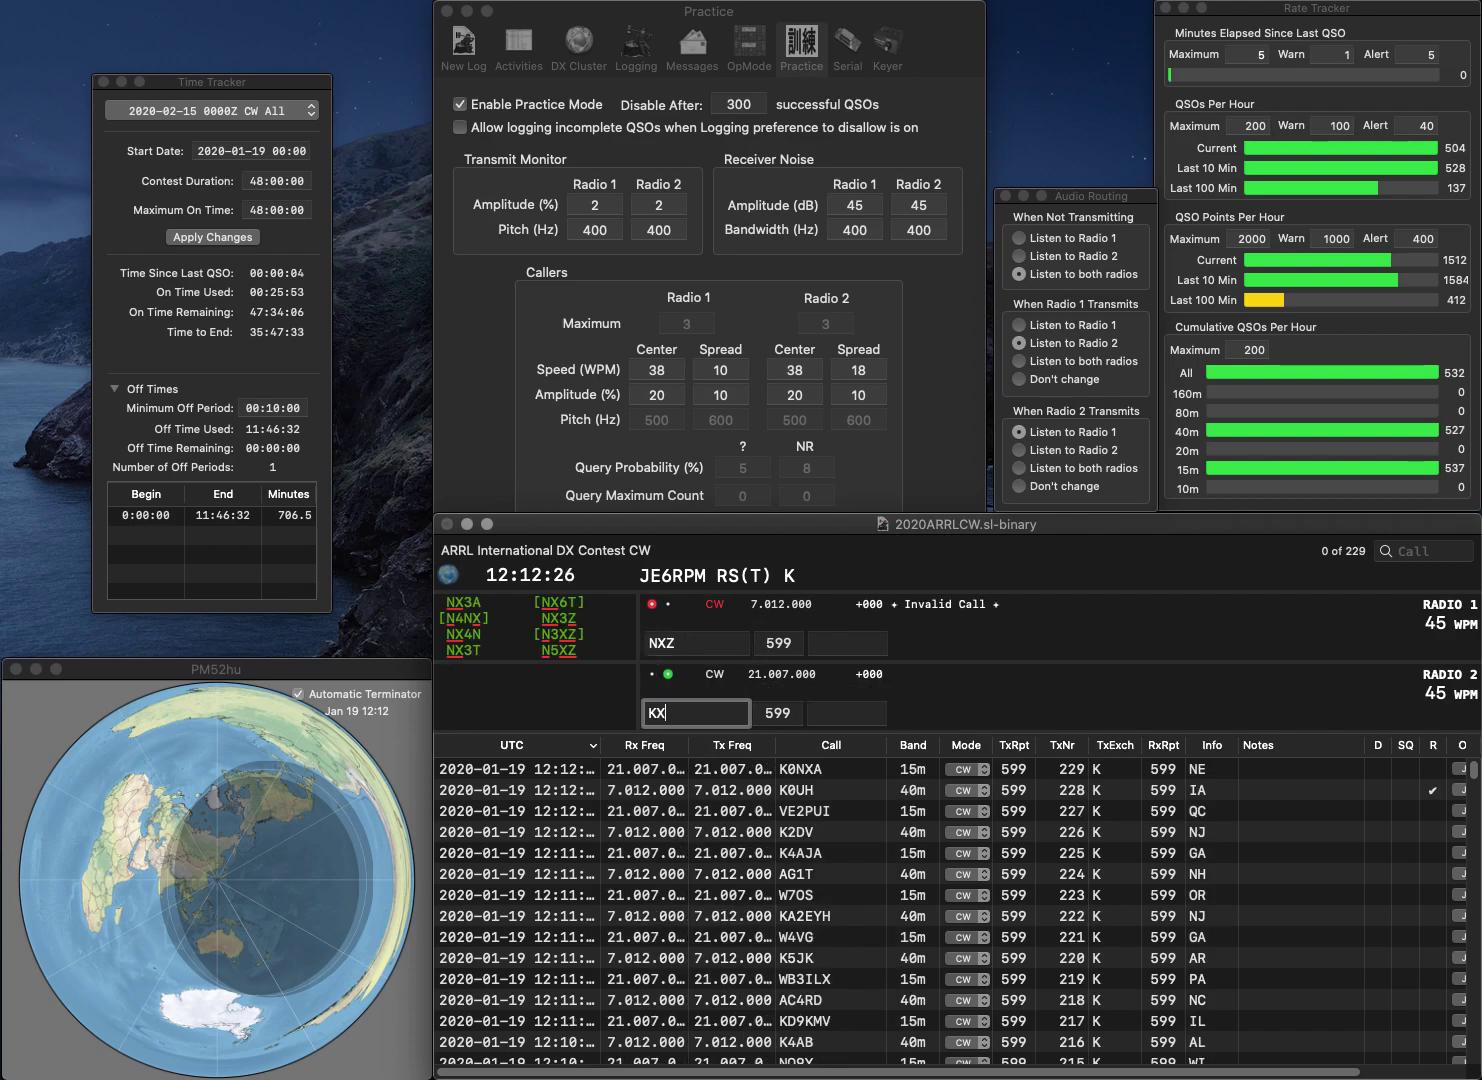
type("1W")
key("Return")
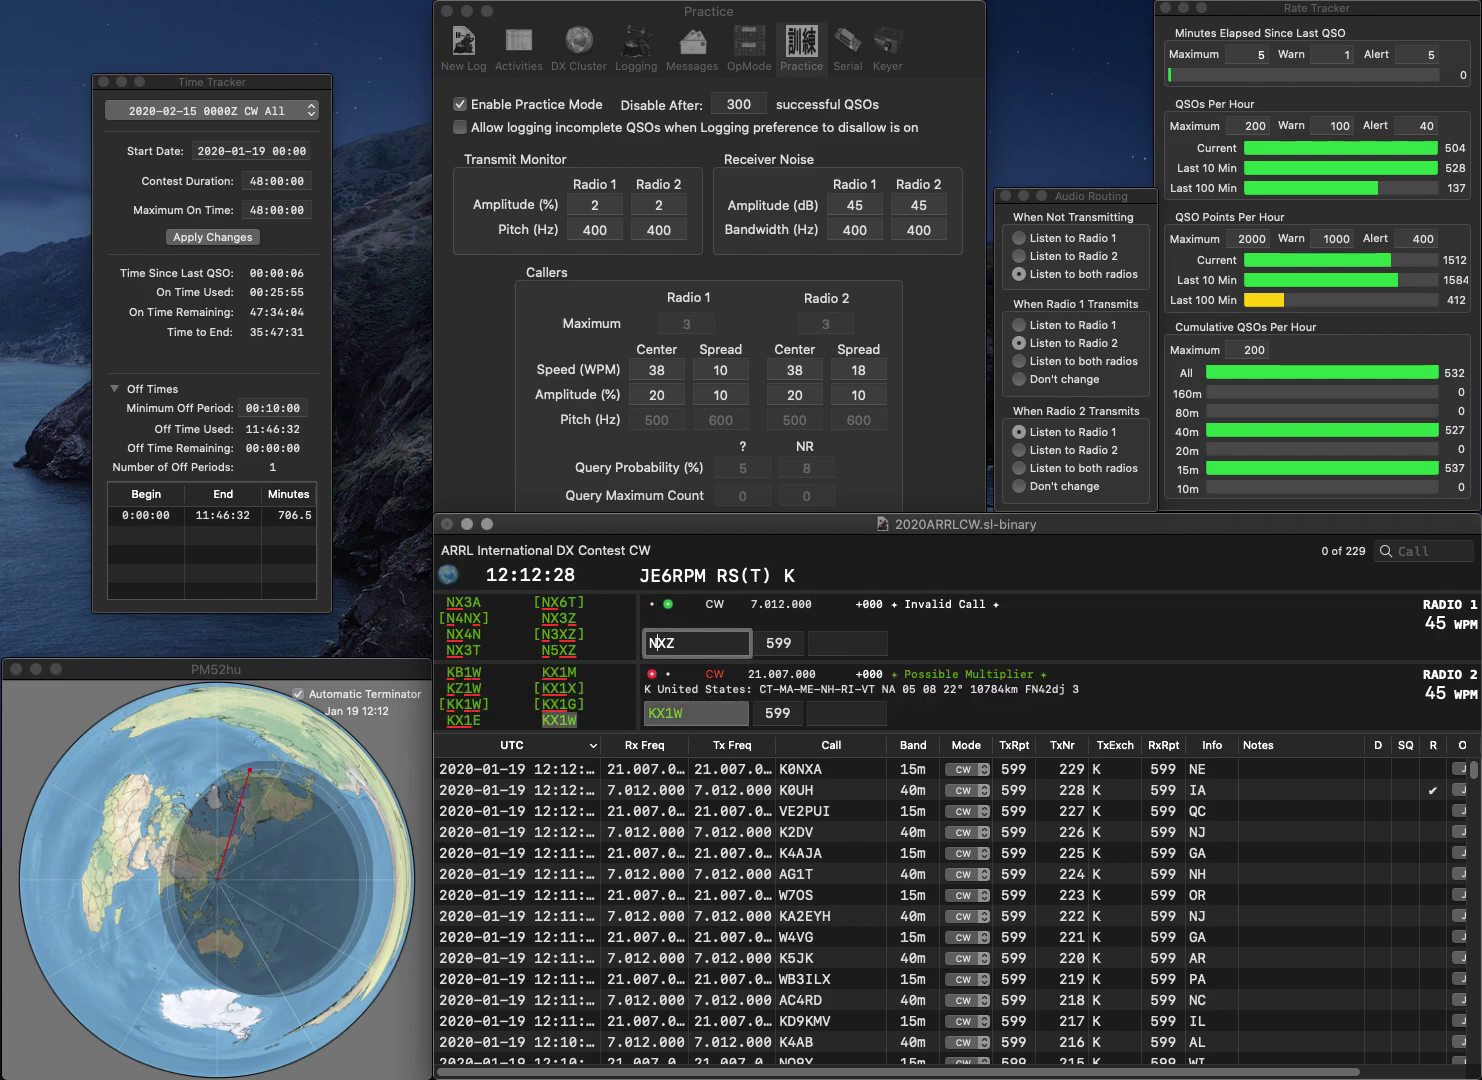
type("4")
type("F")
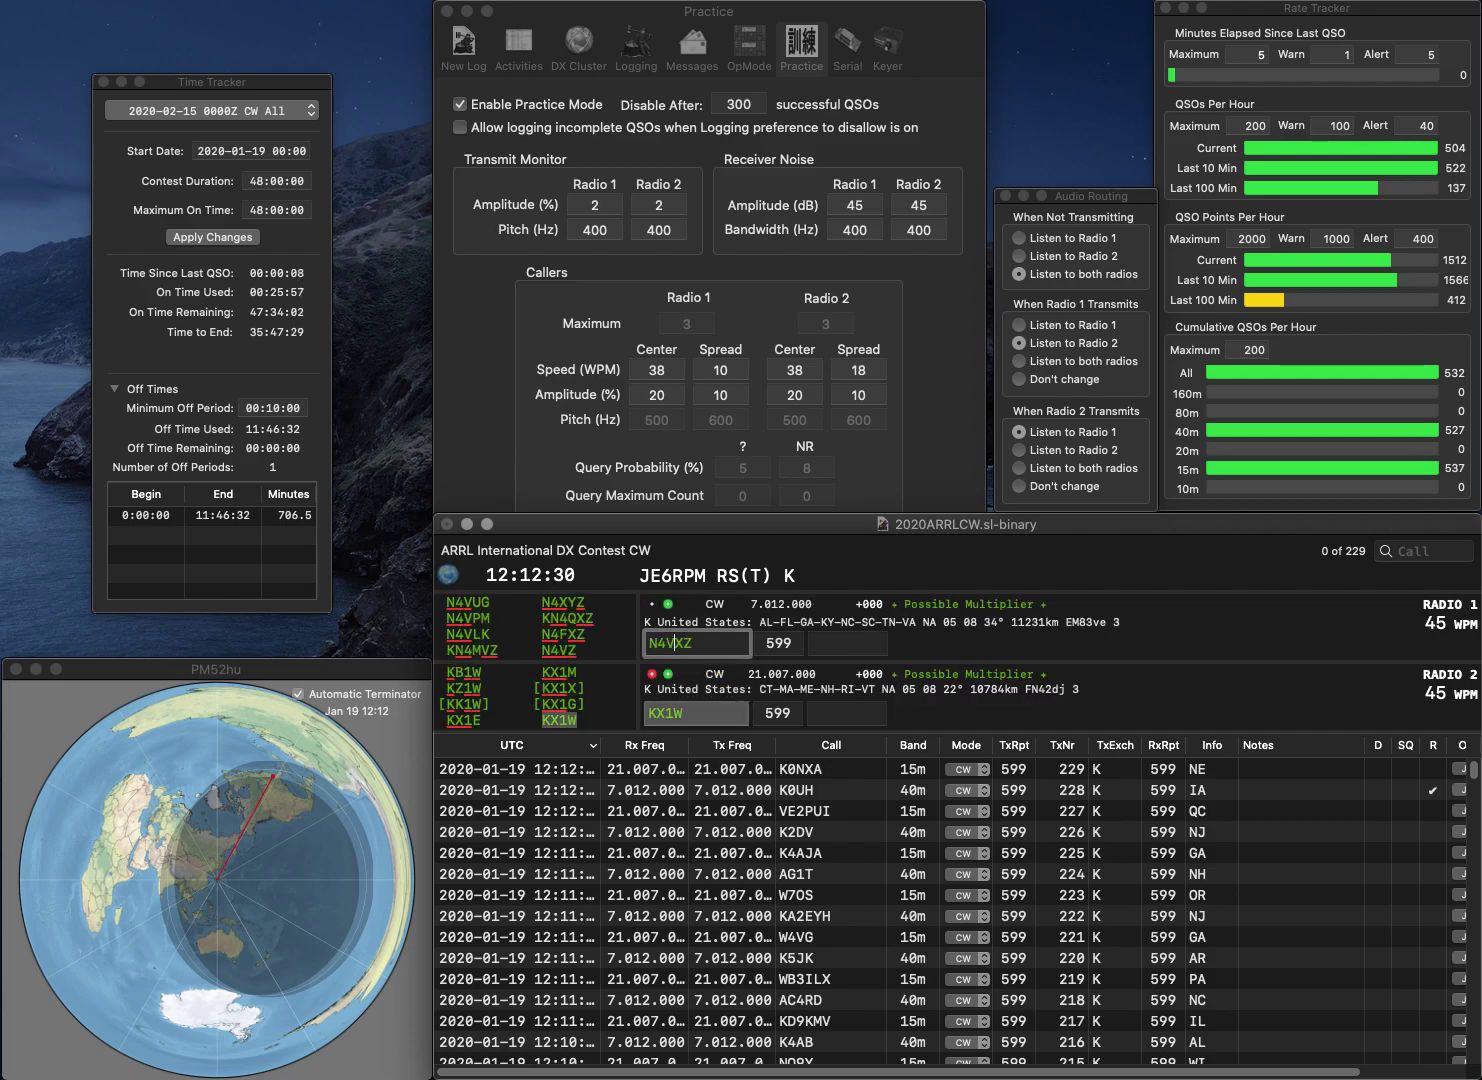
key("Return")
key("space")
type("MA")
key("Return")
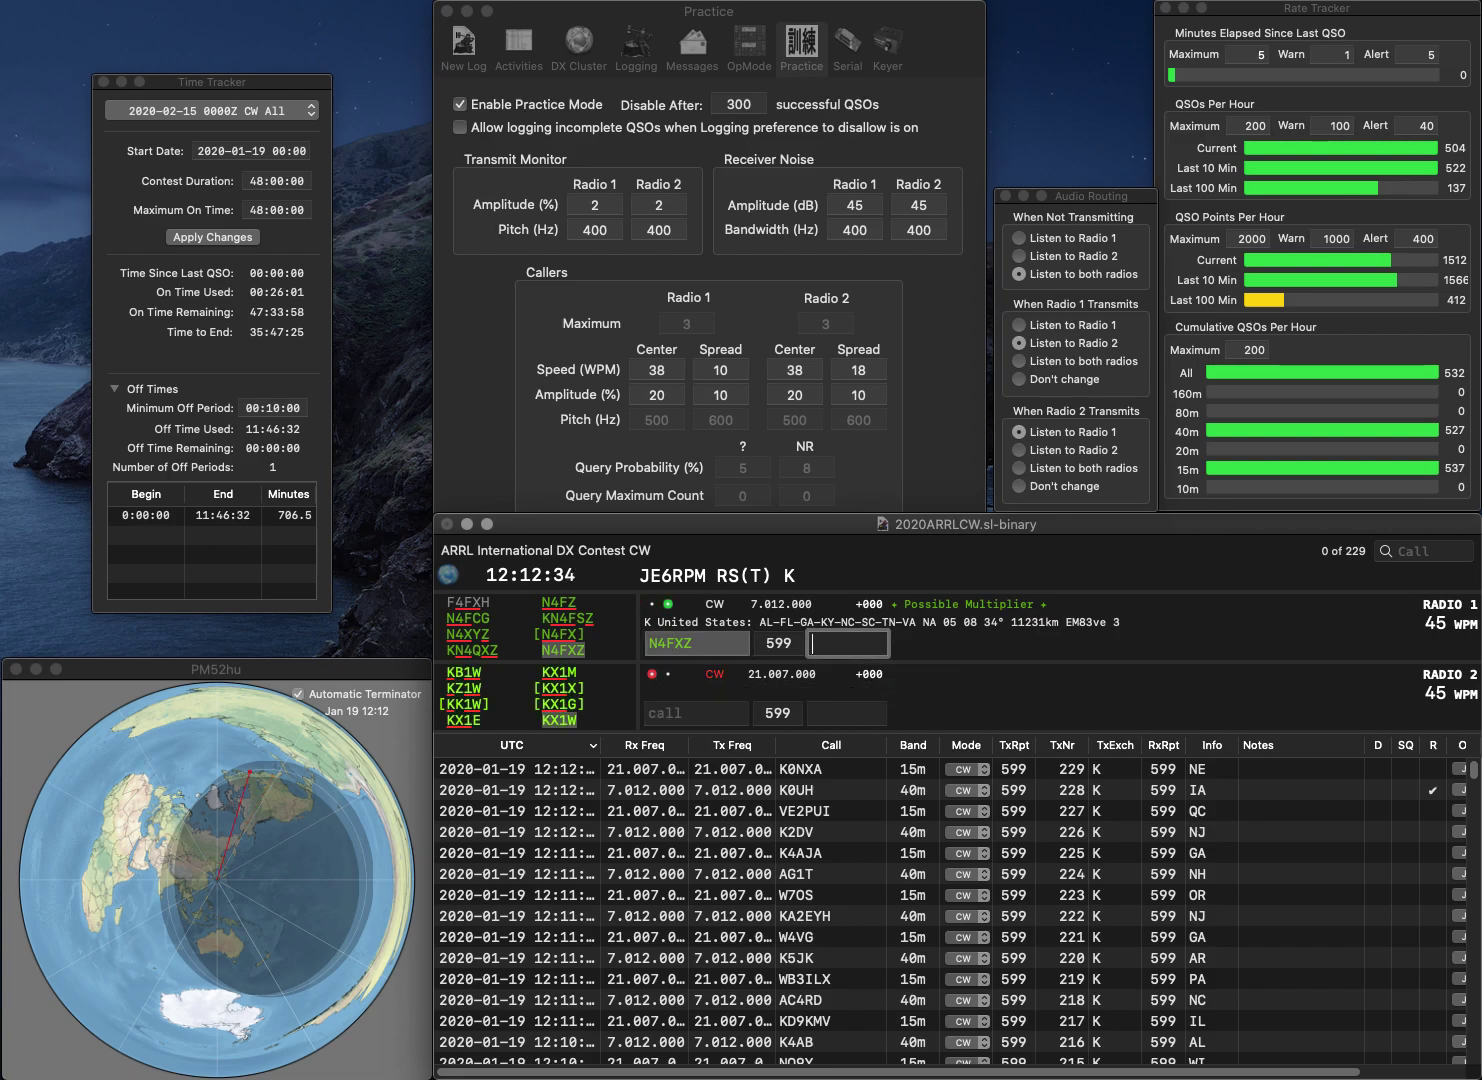
type("KY")
key("Return")
type("VE3")
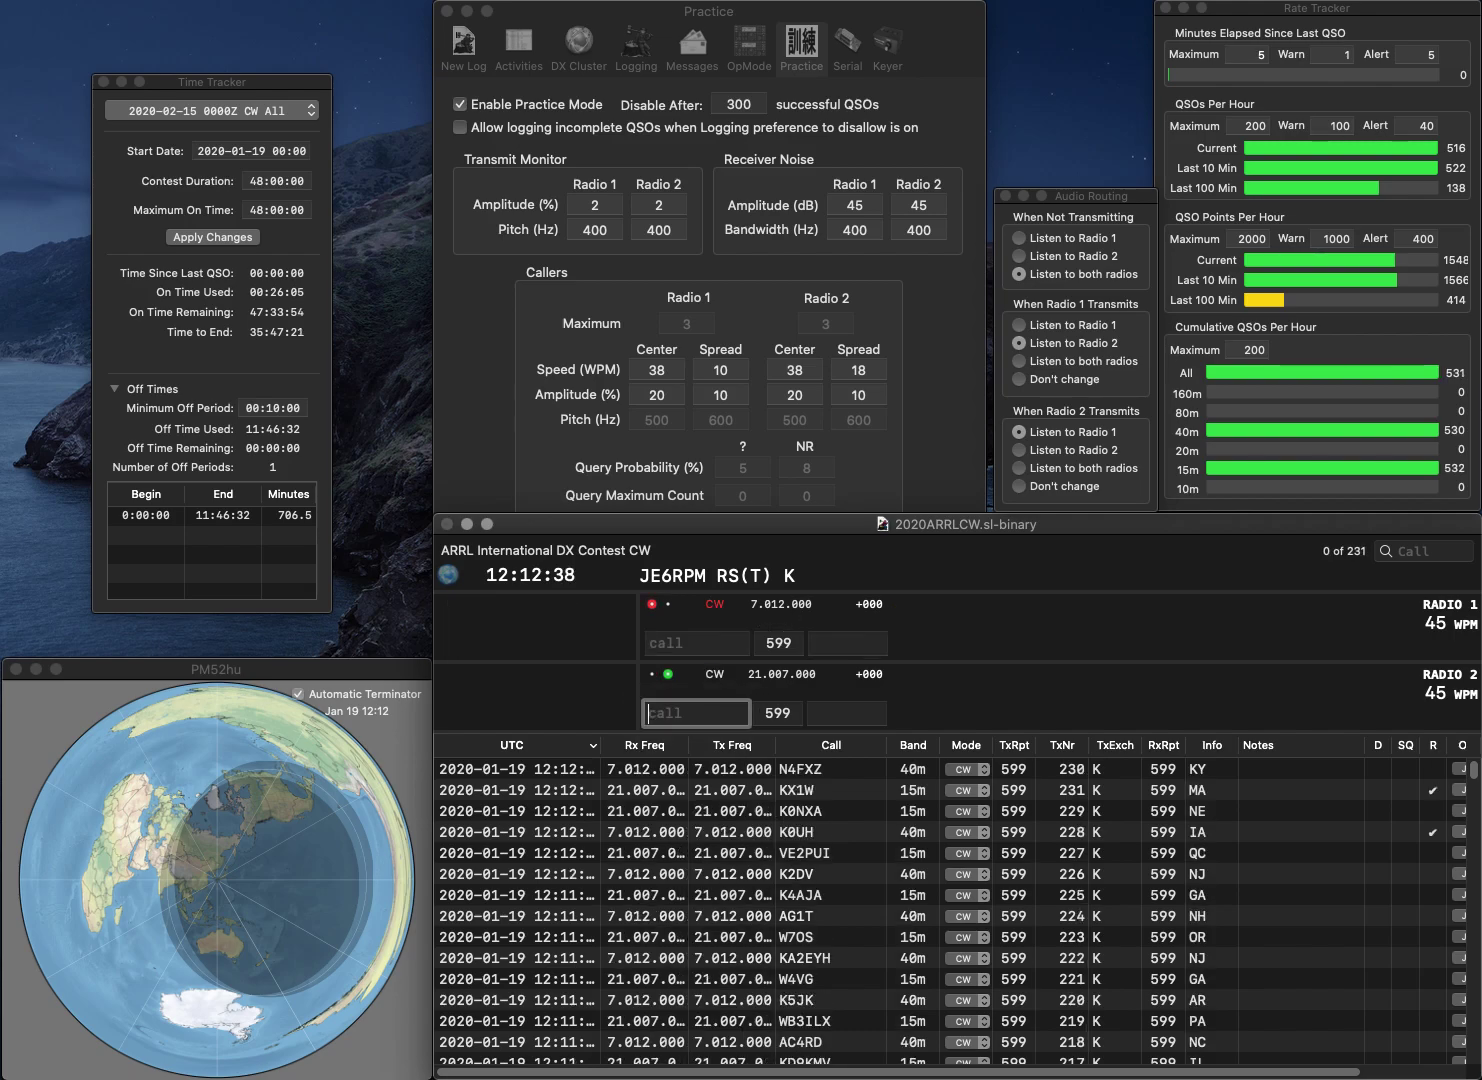
type("RC")
key("Return")
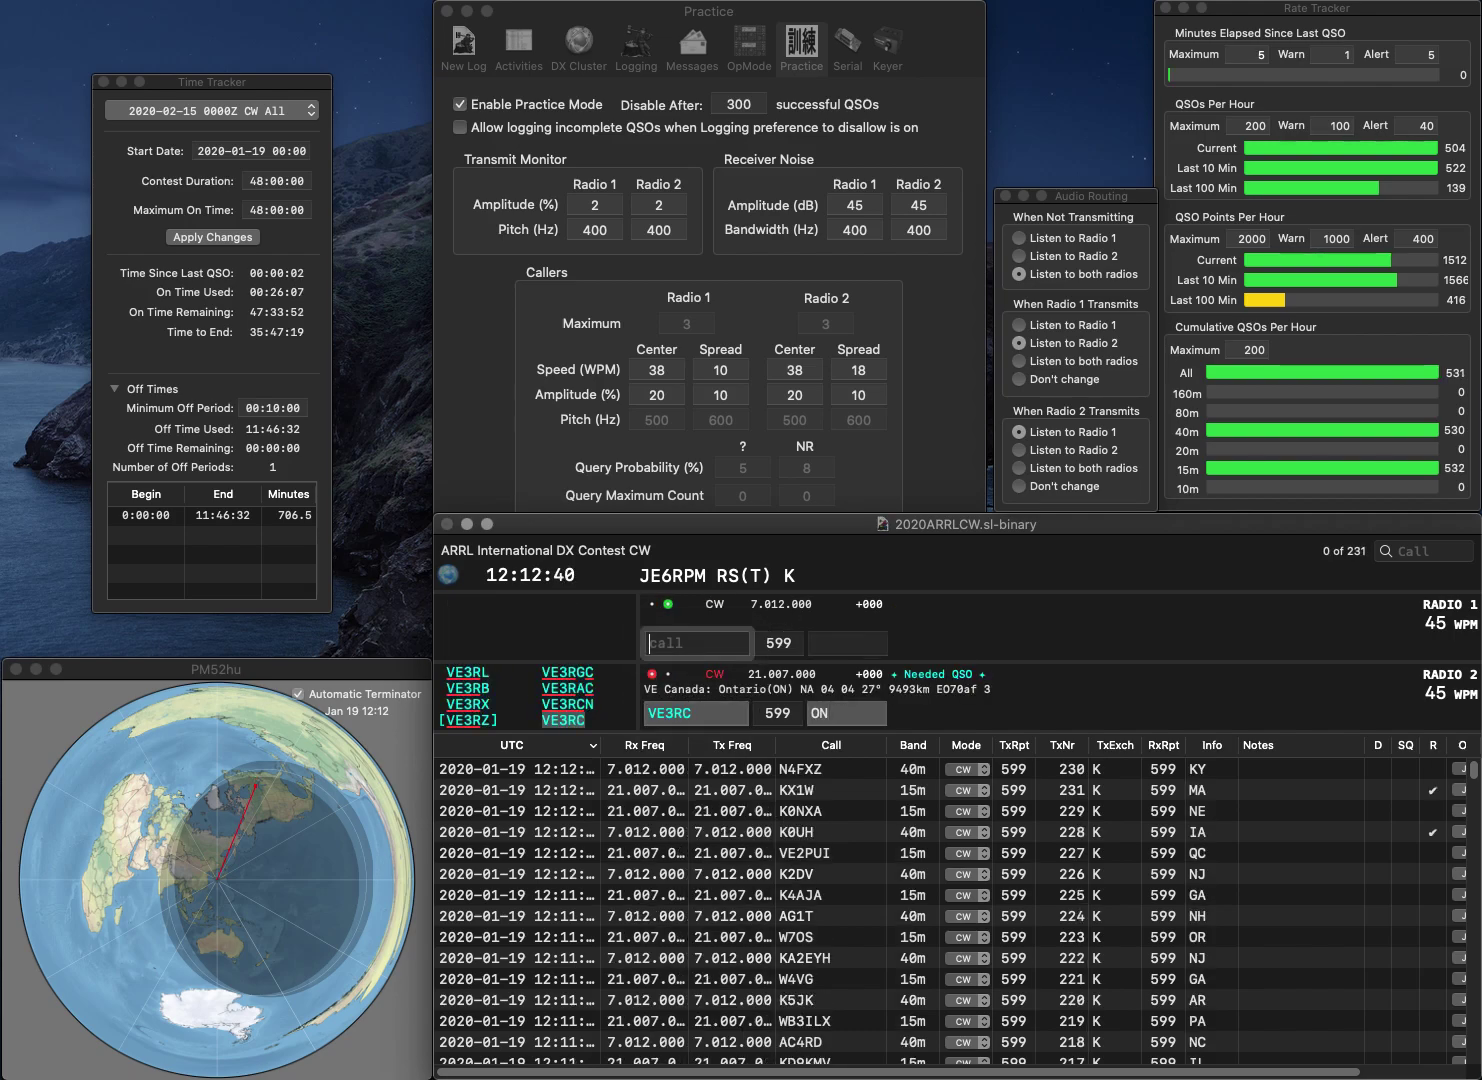
type("W8KHP")
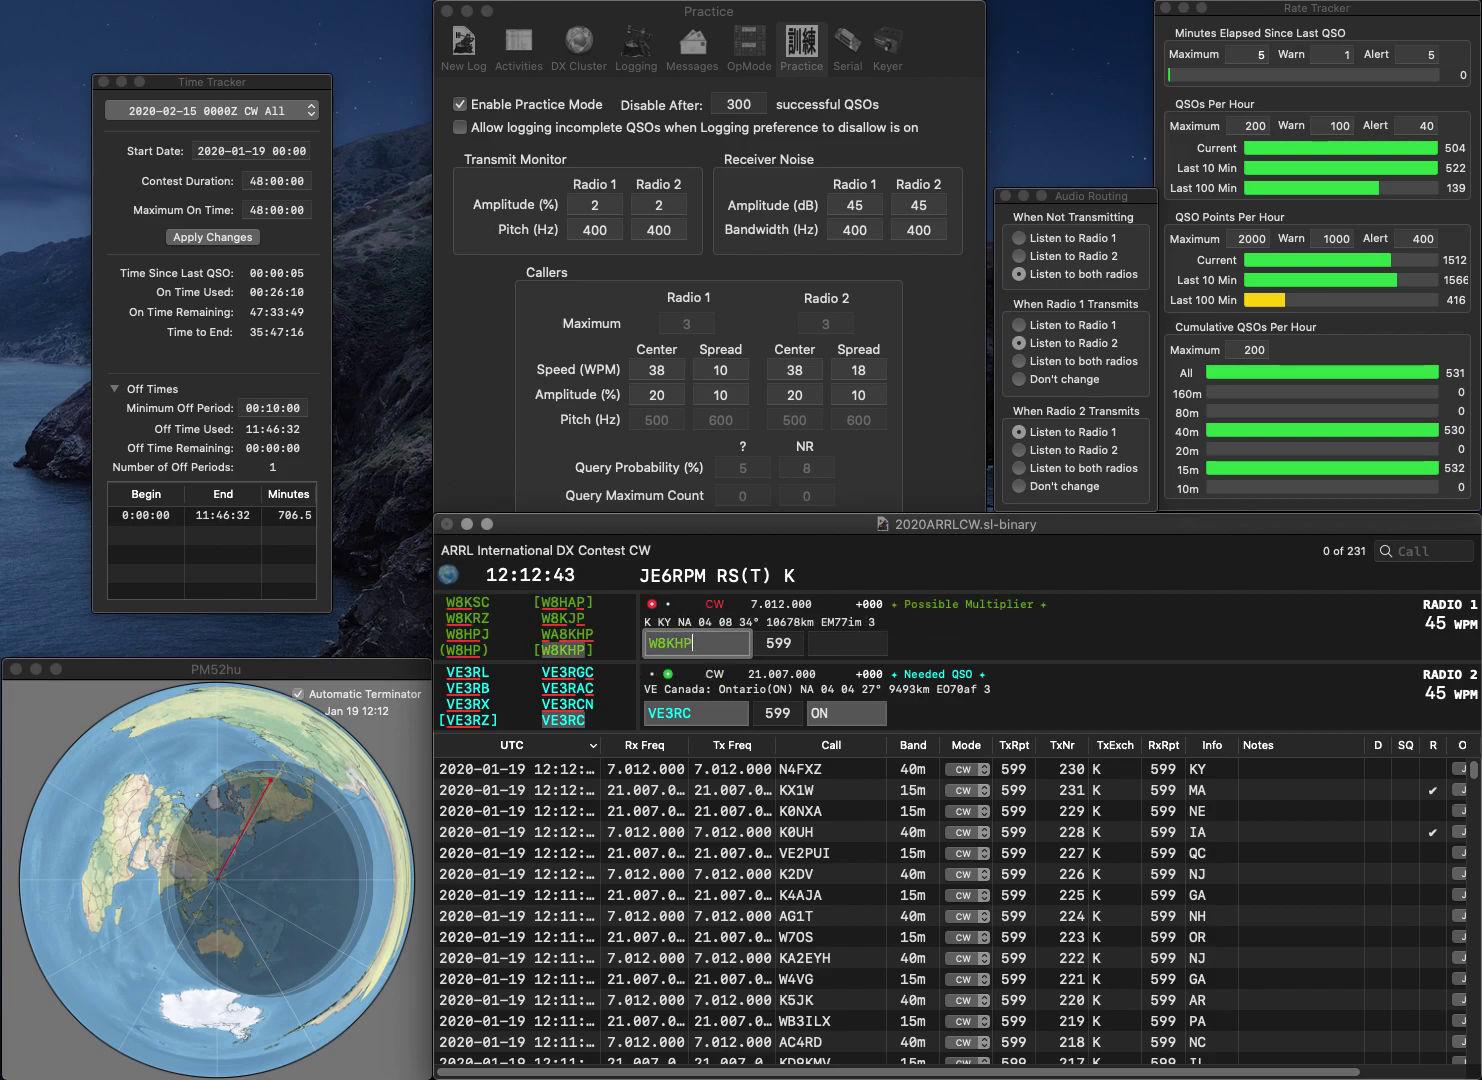
key("Return")
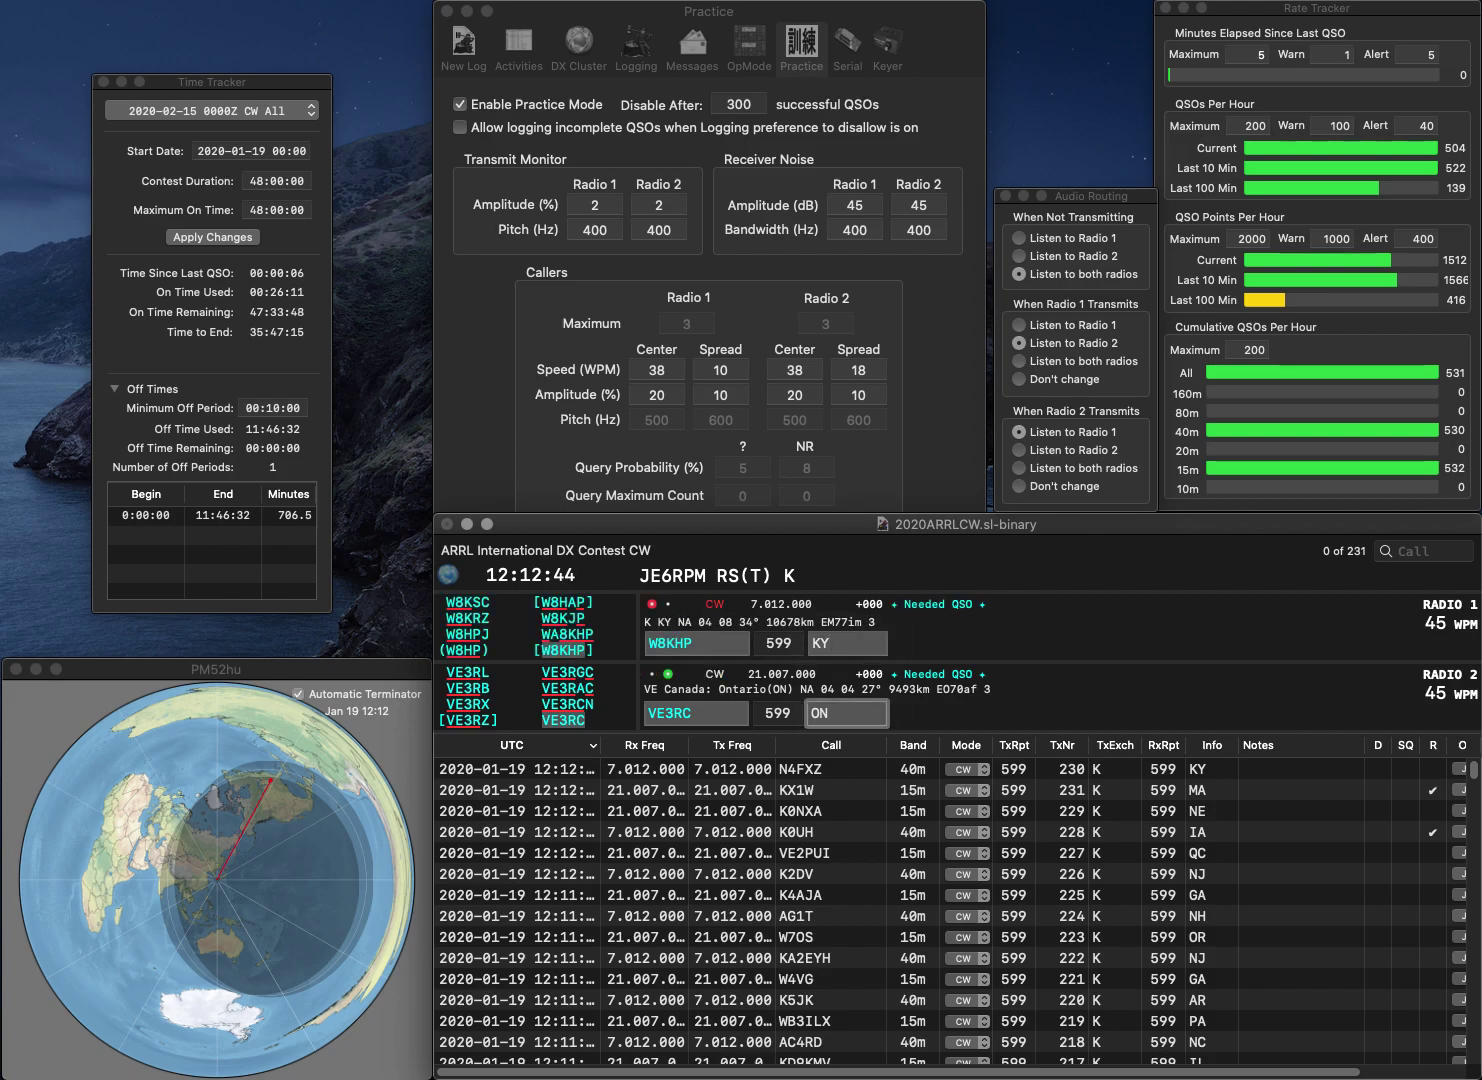
key("Return")
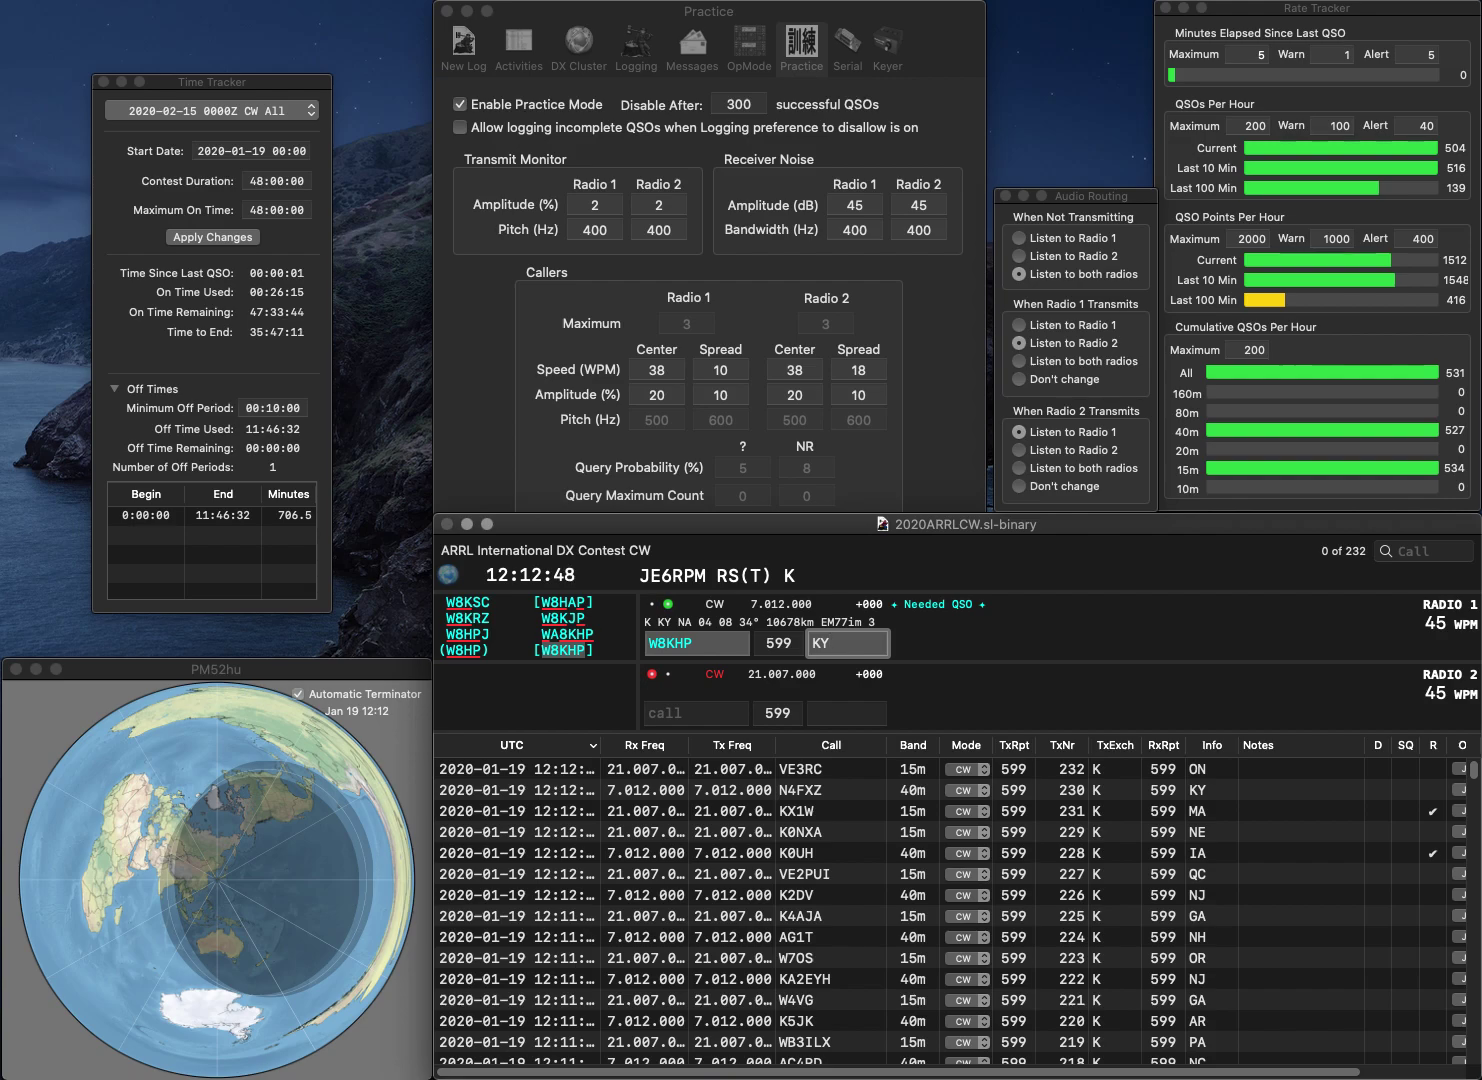
key("Return")
- Answer WX6V on Radio 2 and K8LEE on Radio 1
type("WX6V")
key("Return")
type("K8LEE")
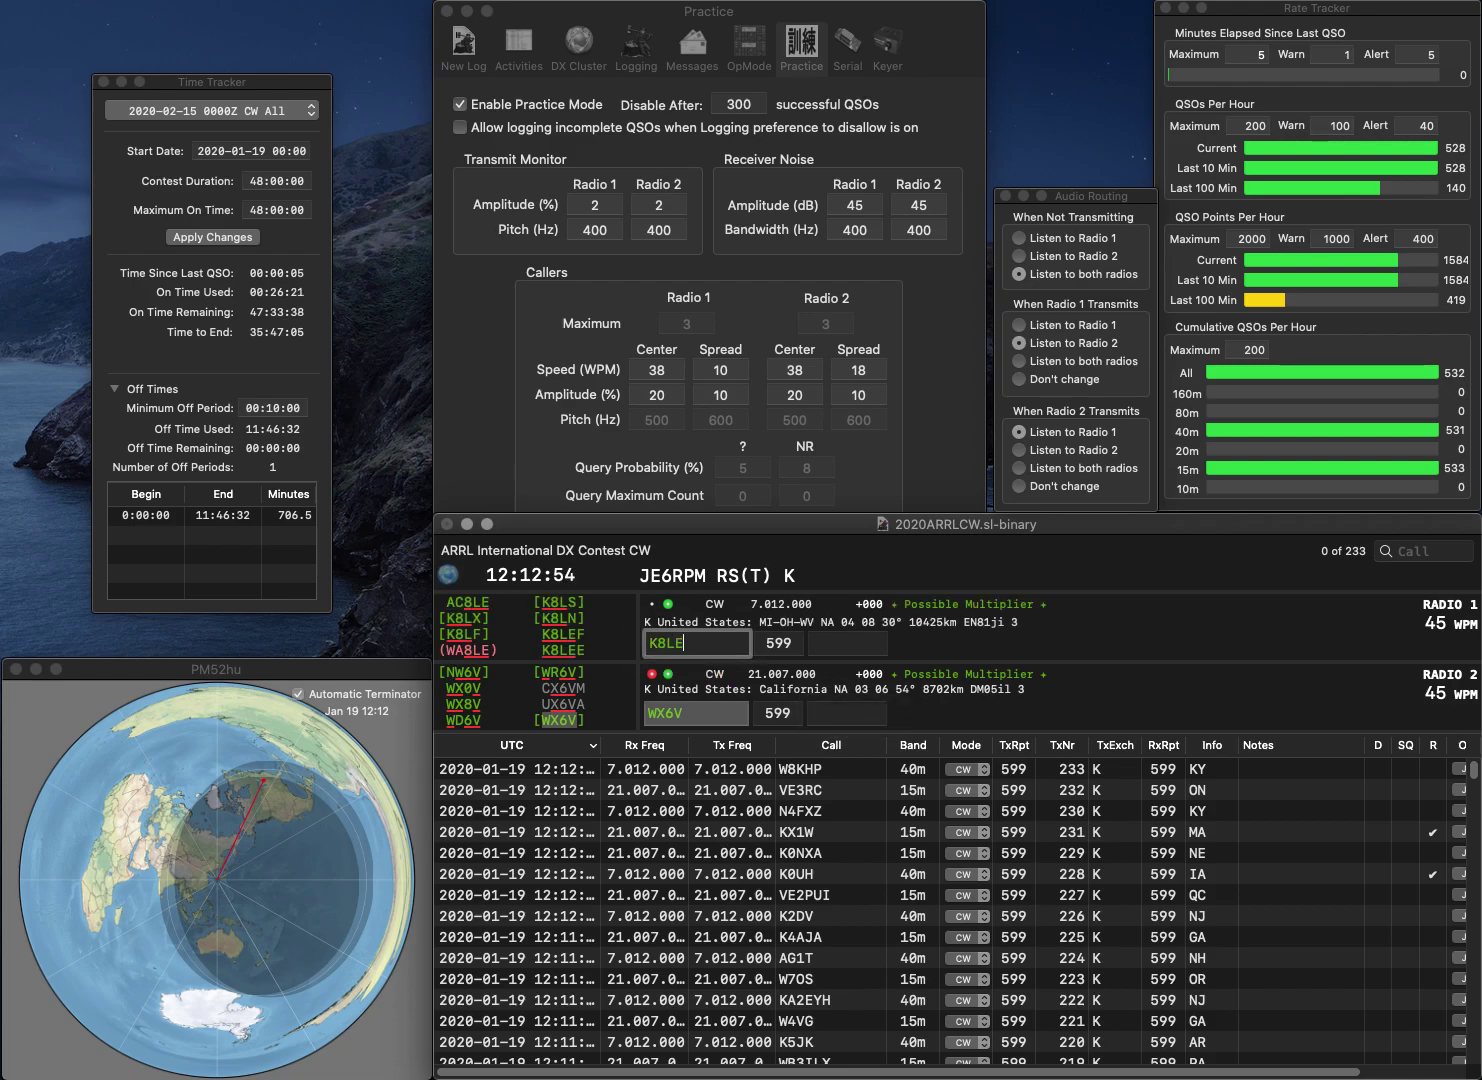
key("Return")
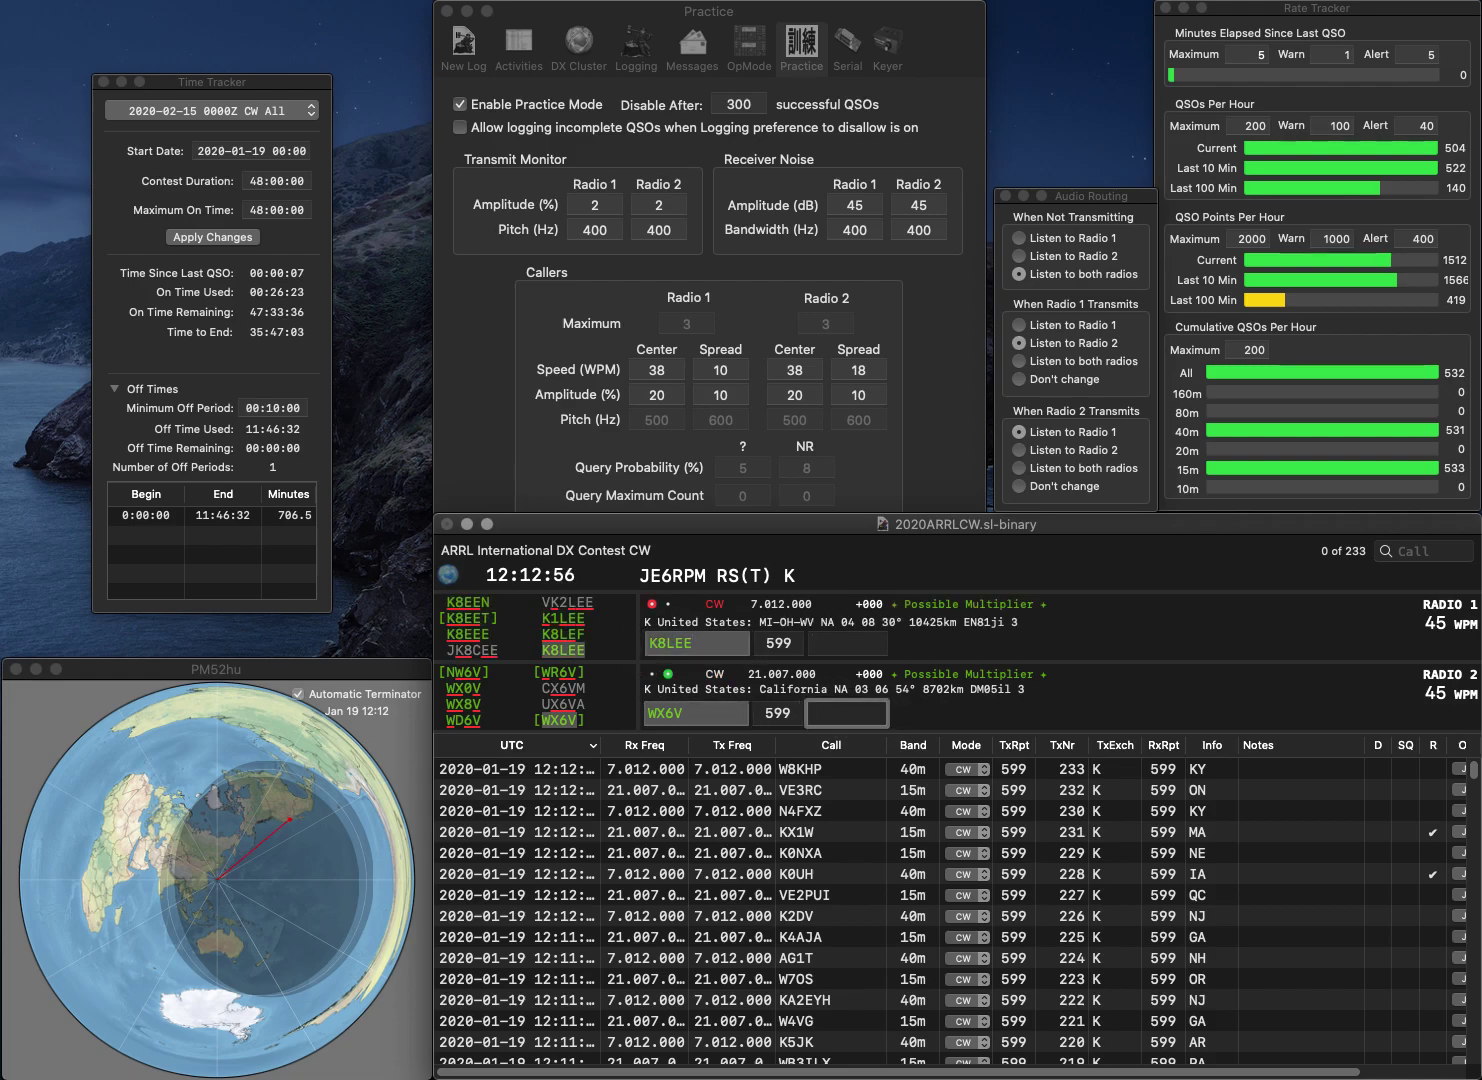
type("CA")
key("Return")
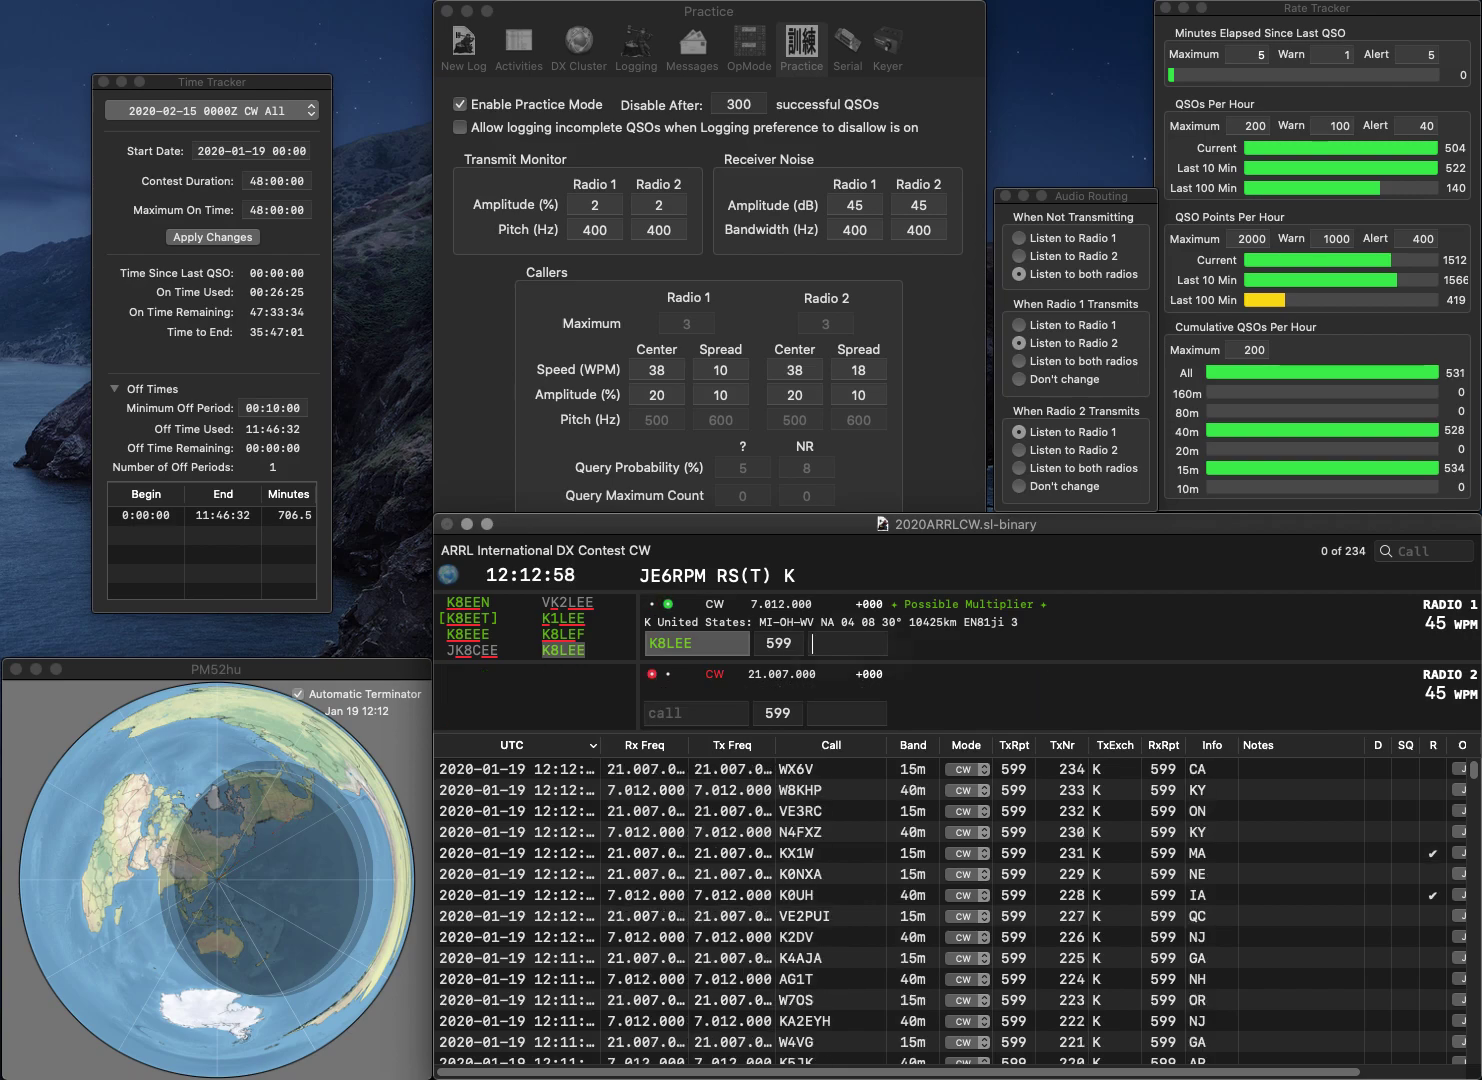
type("OH")
key("Return")
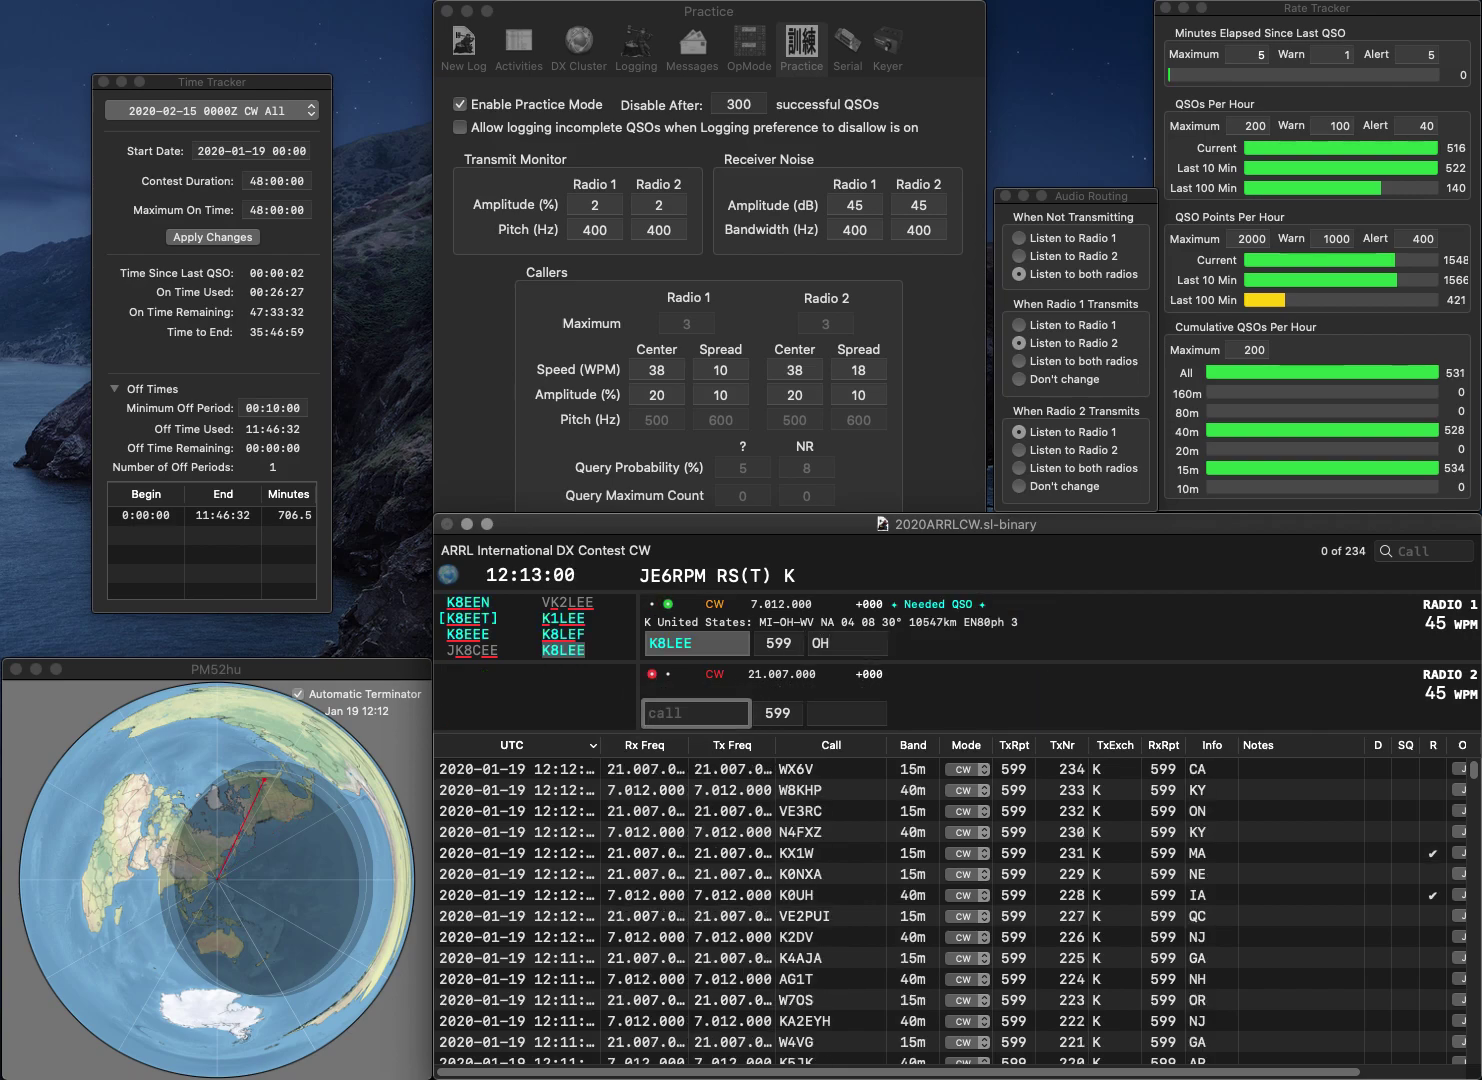
- Answer KA1AL on Radio 2 and N0UX on Radio 1
type("KA1AL")
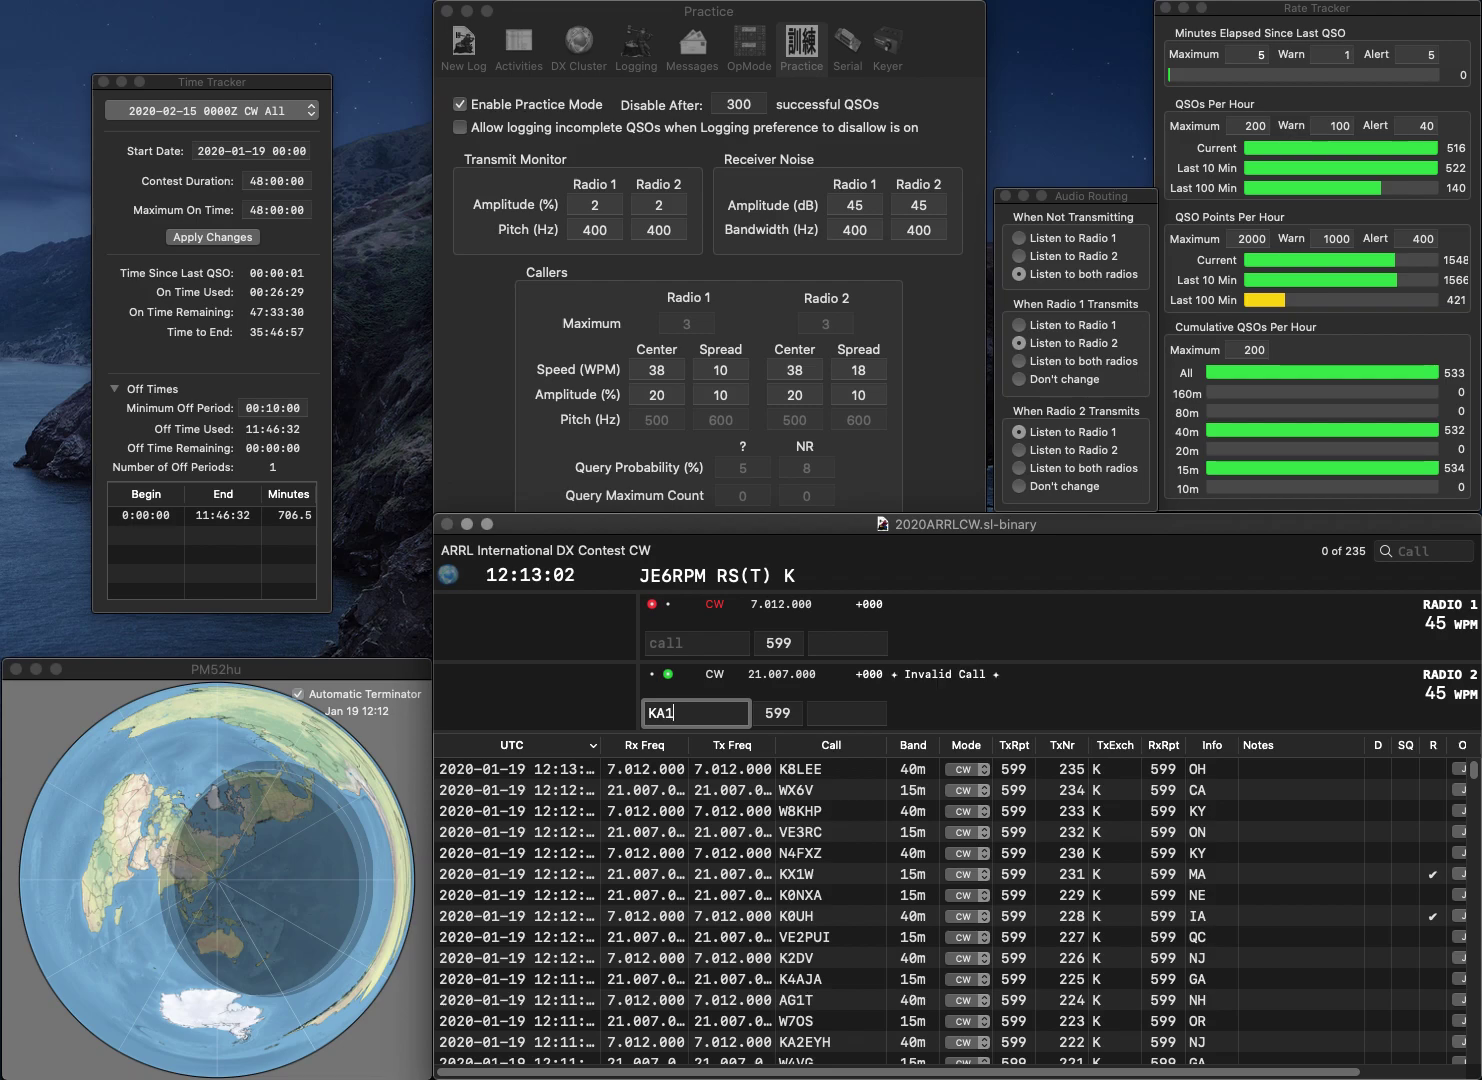
key("Return")
type("N0UX")
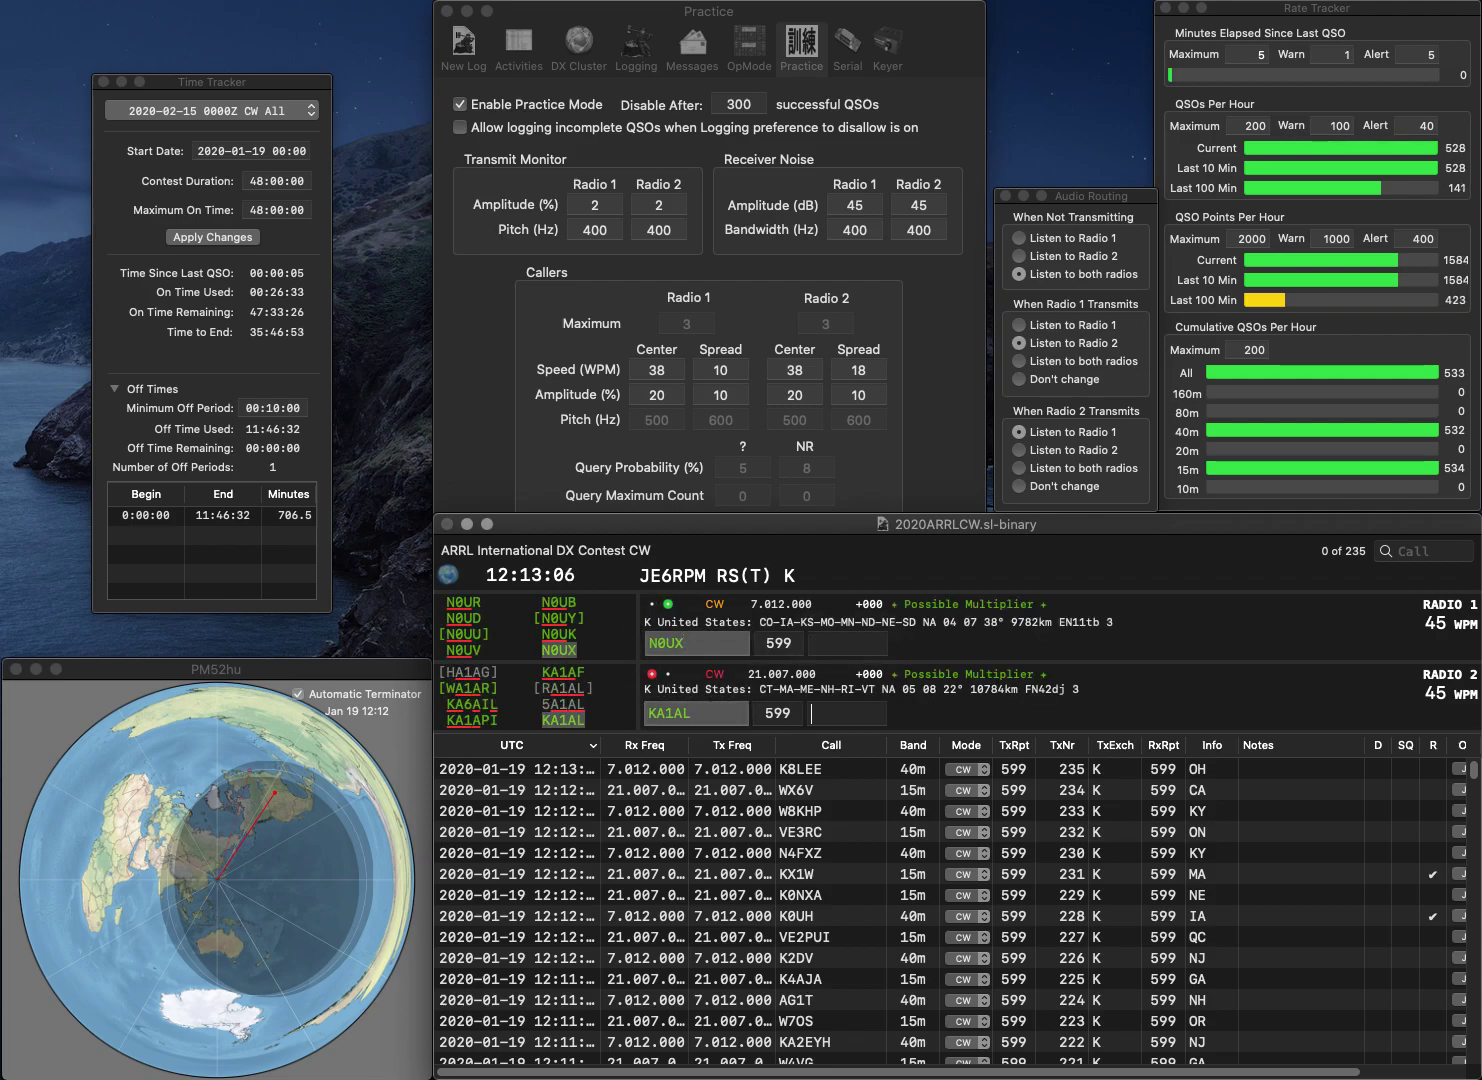
key("Return")
type("NH")
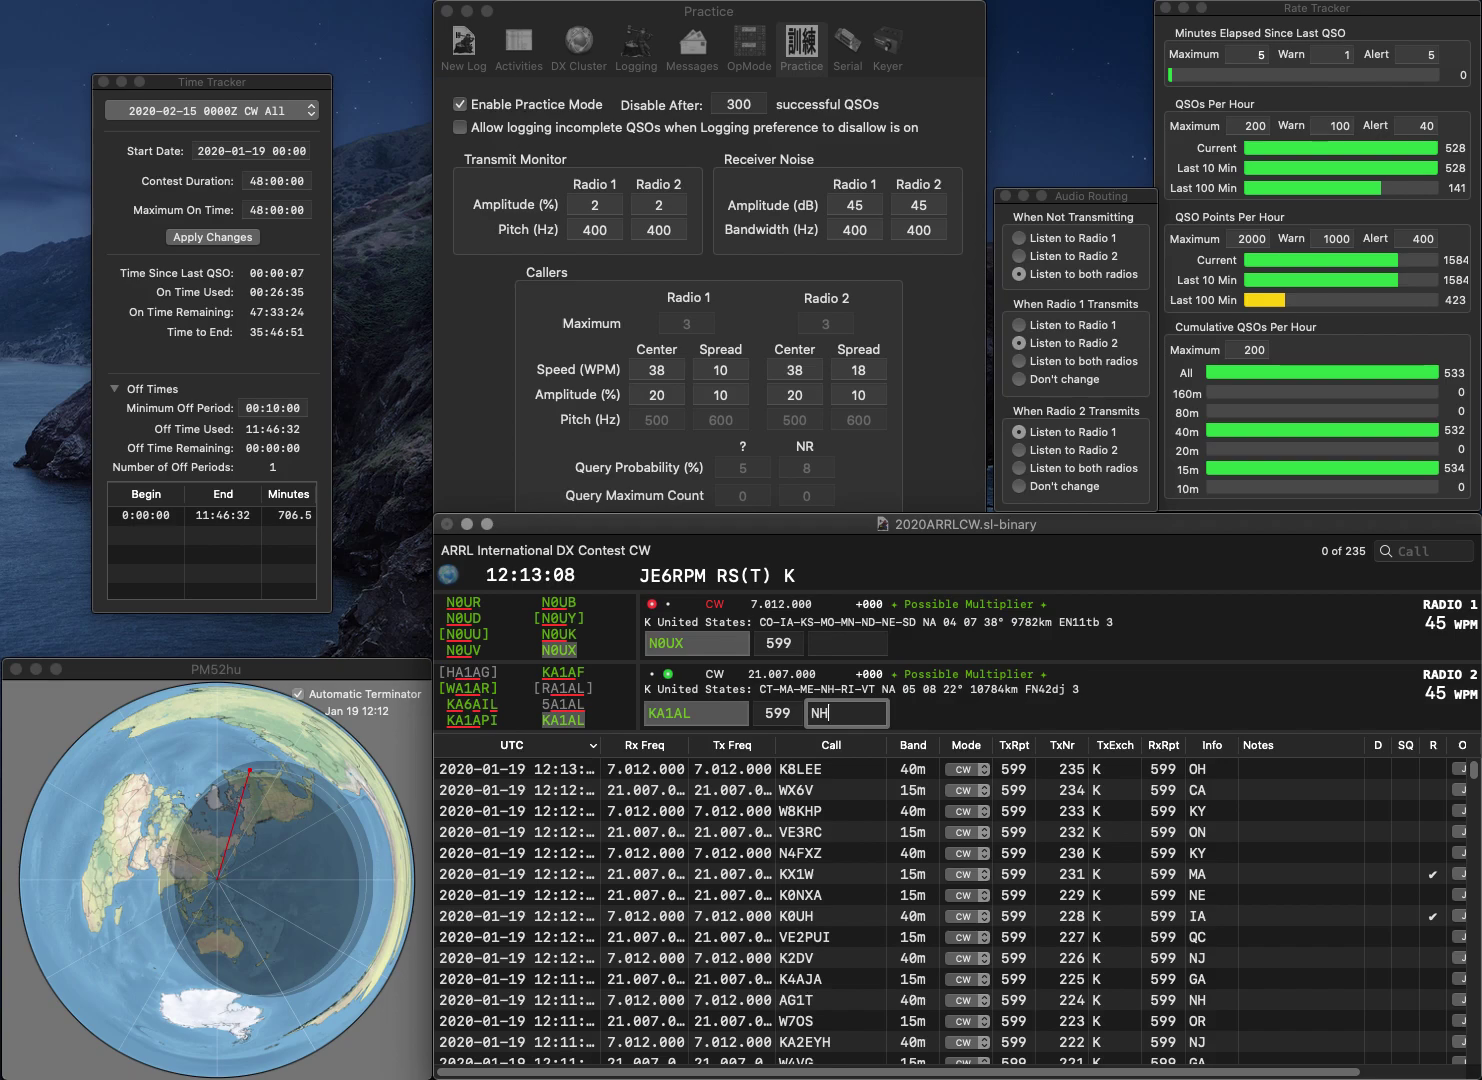
key("Return")
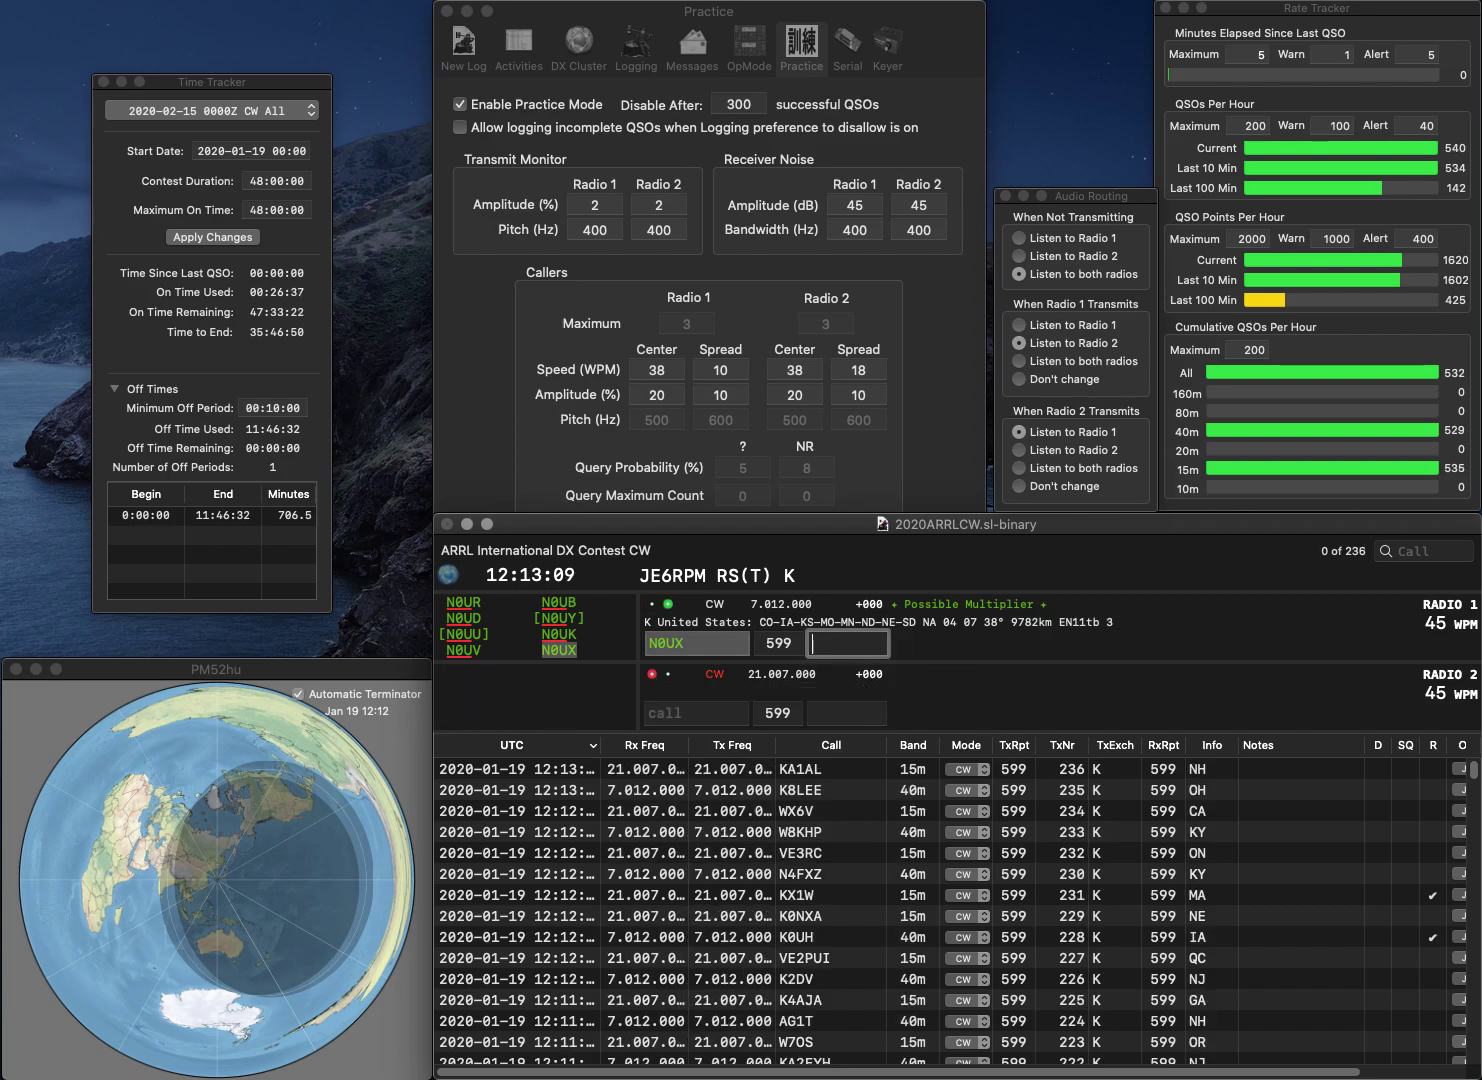
type("KS")
key("Return")
- Answer AB8RL on Radio 2 and WF3C on Radio 1
type("AB8RL")
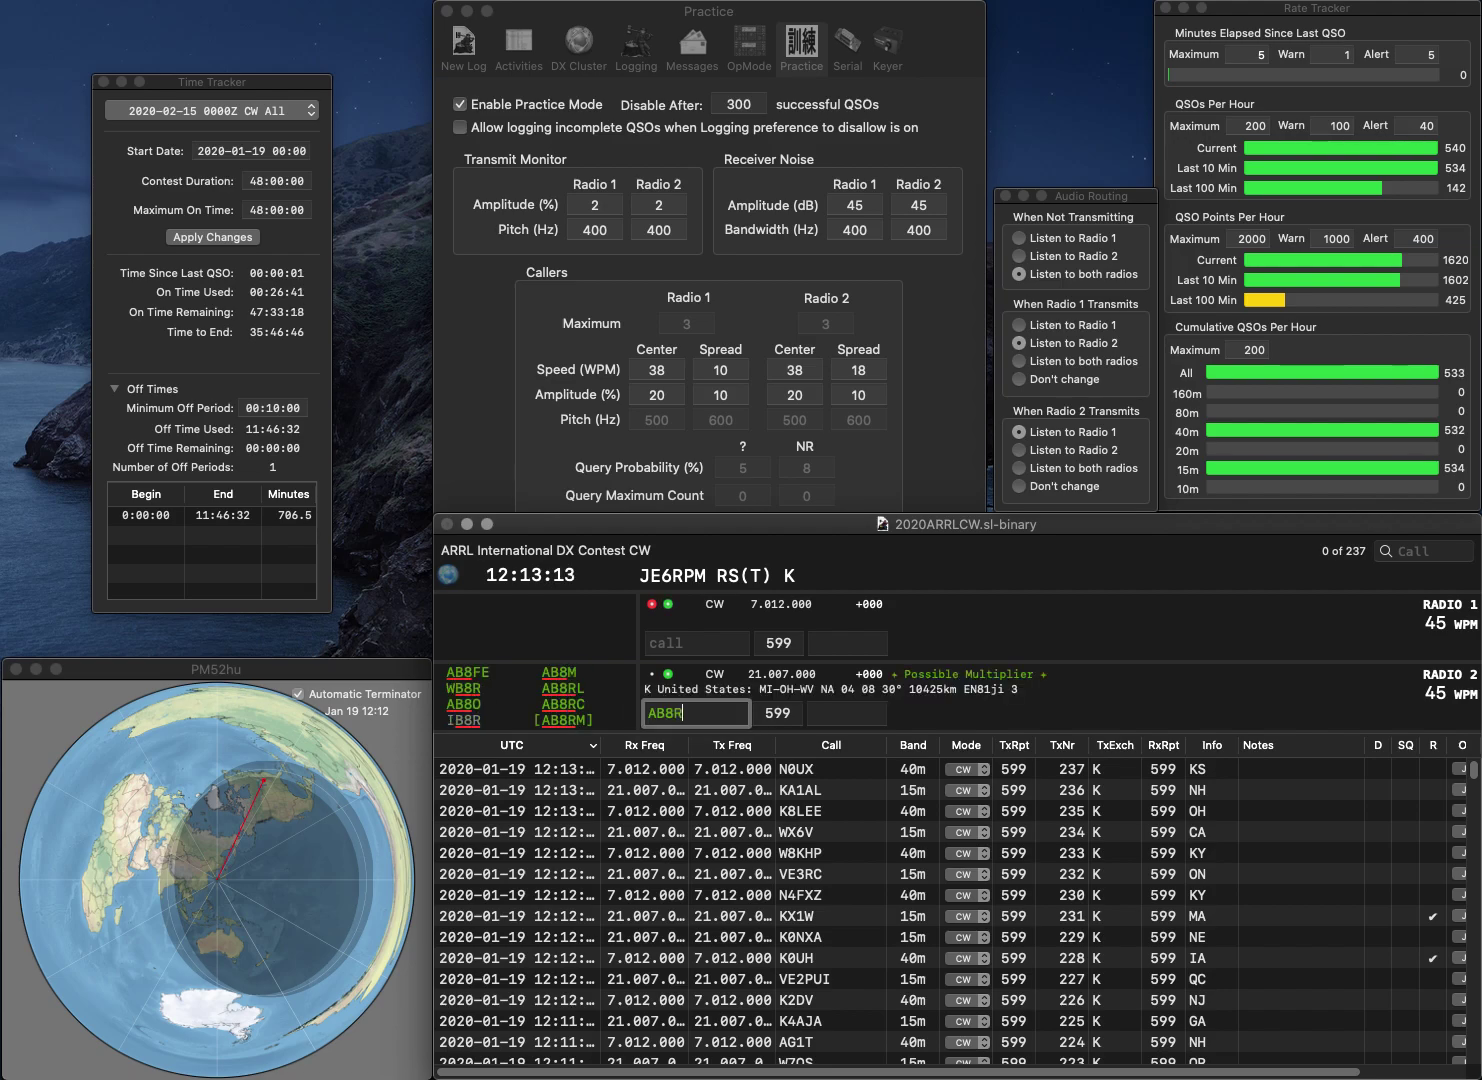
key("Return")
type("WF3C")
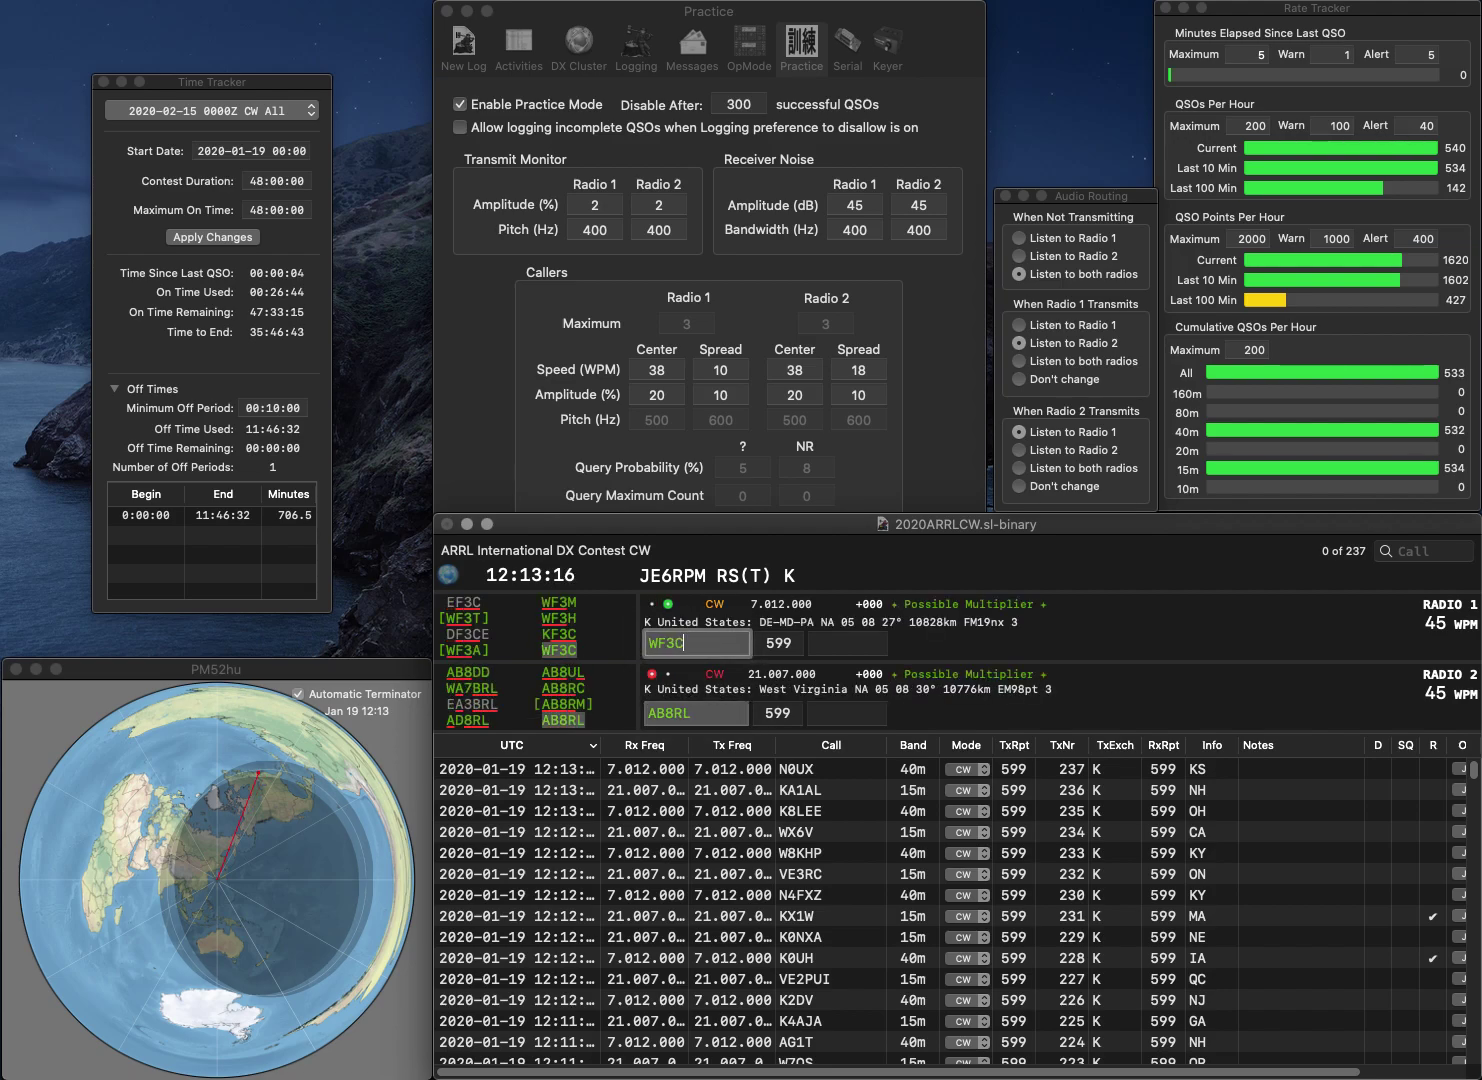
key("Return")
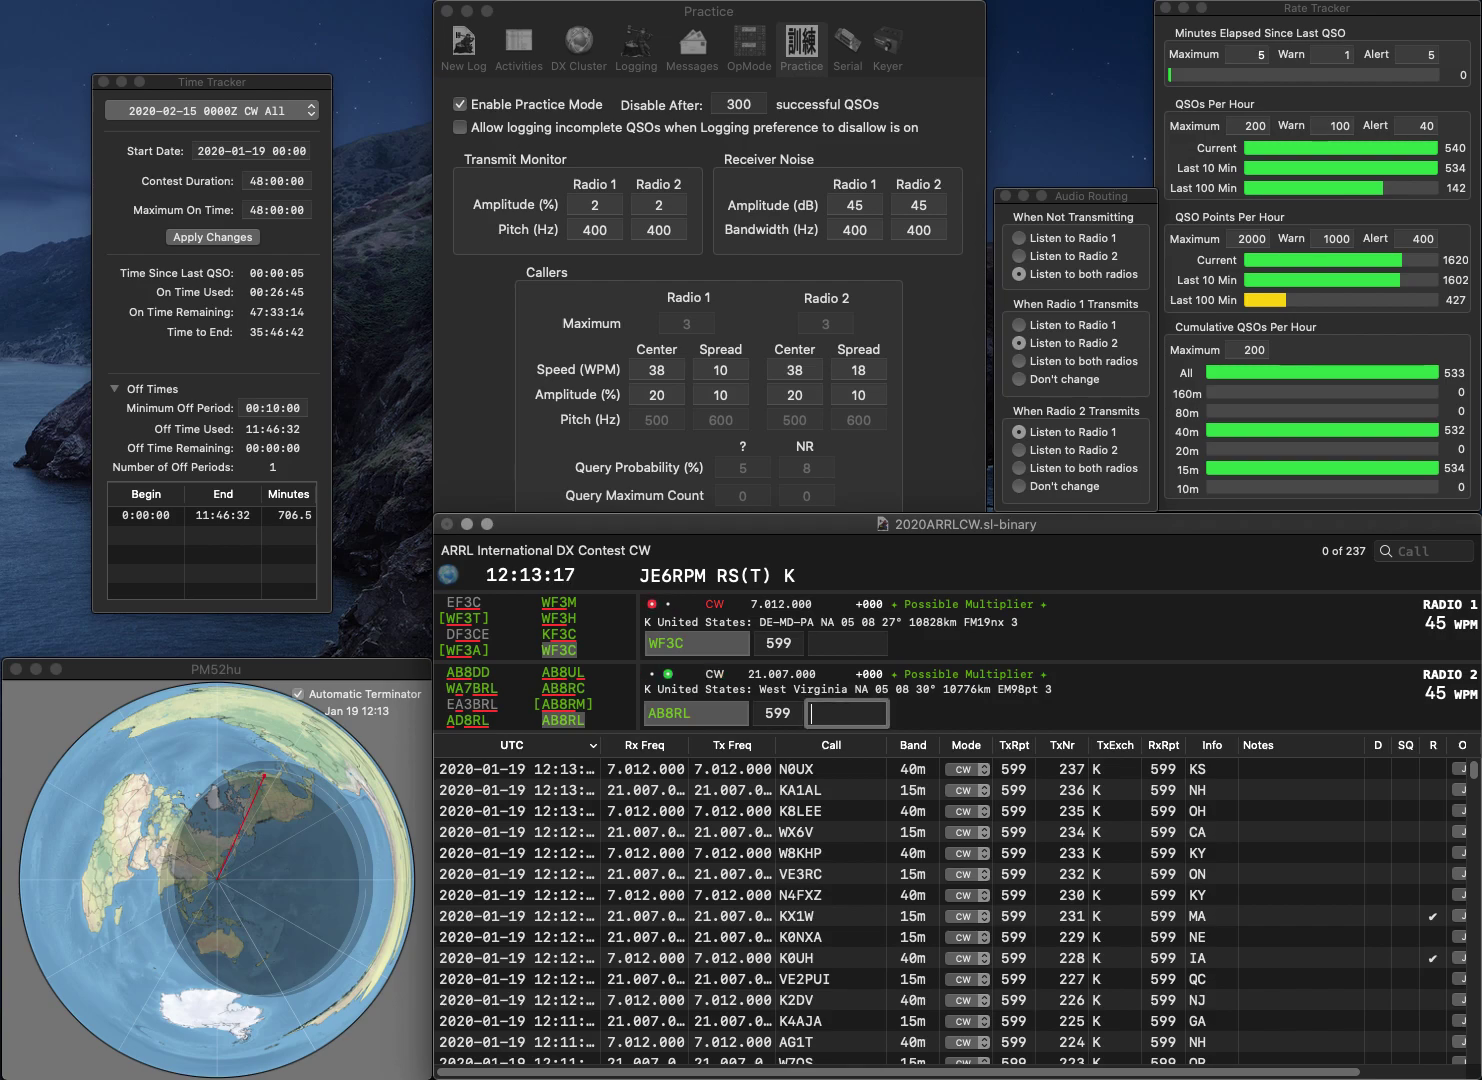
- Log AB8RL on Radio 2 with exchange CA and WF3C on Radio 1 with exchange MD
type("CA")
key("Return")
type("MD")
key("Return")
- Answer N9VD on Radio 2 and KD4ADC on Radio 1
type("N9")
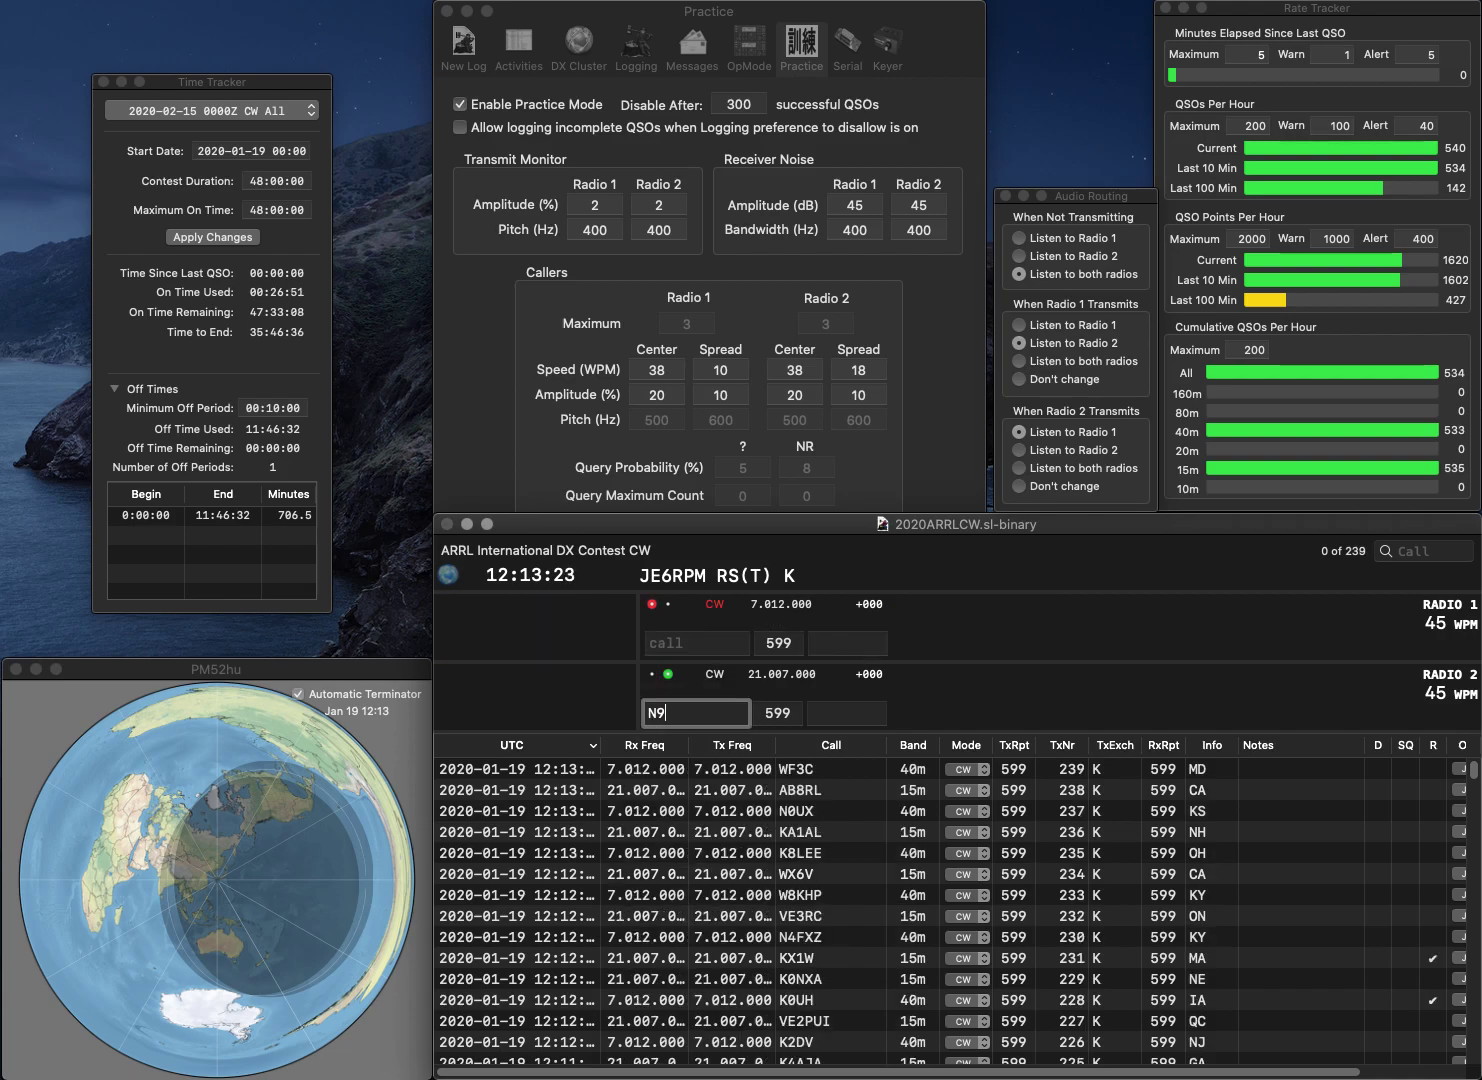
type("VD")
key("Return")
type("KD4ADC")
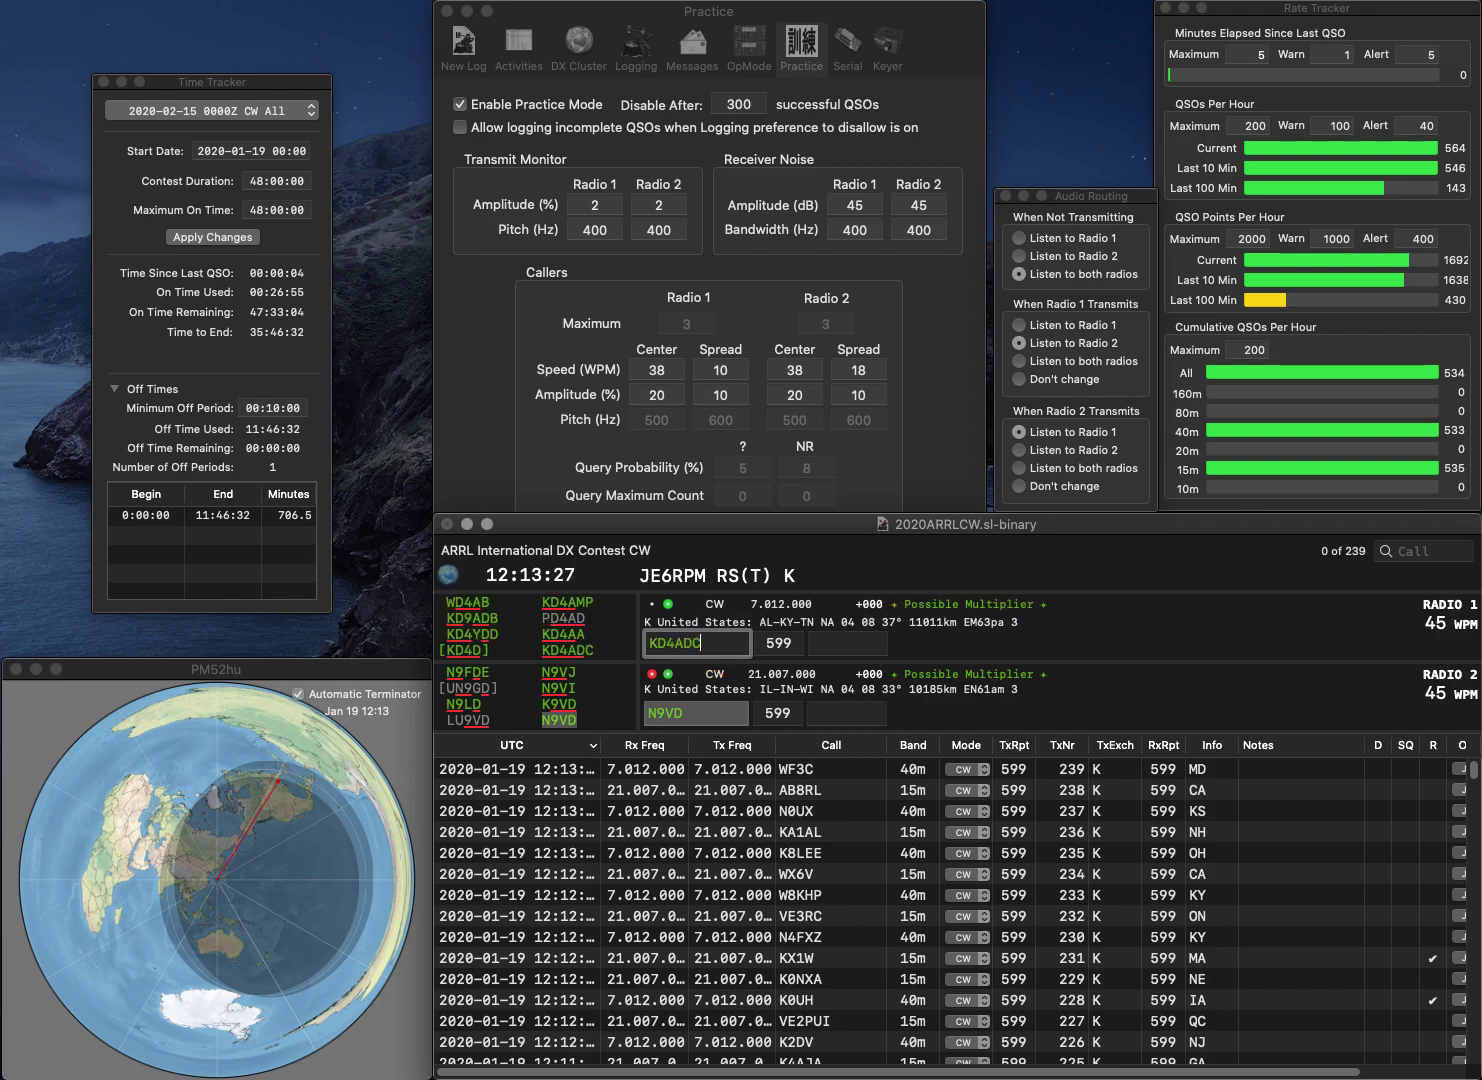
key("Return")
- Log N9VD on Radio 2 with exchange WI and KD4ADC on Radio 1 with exchange KY
type("WI")
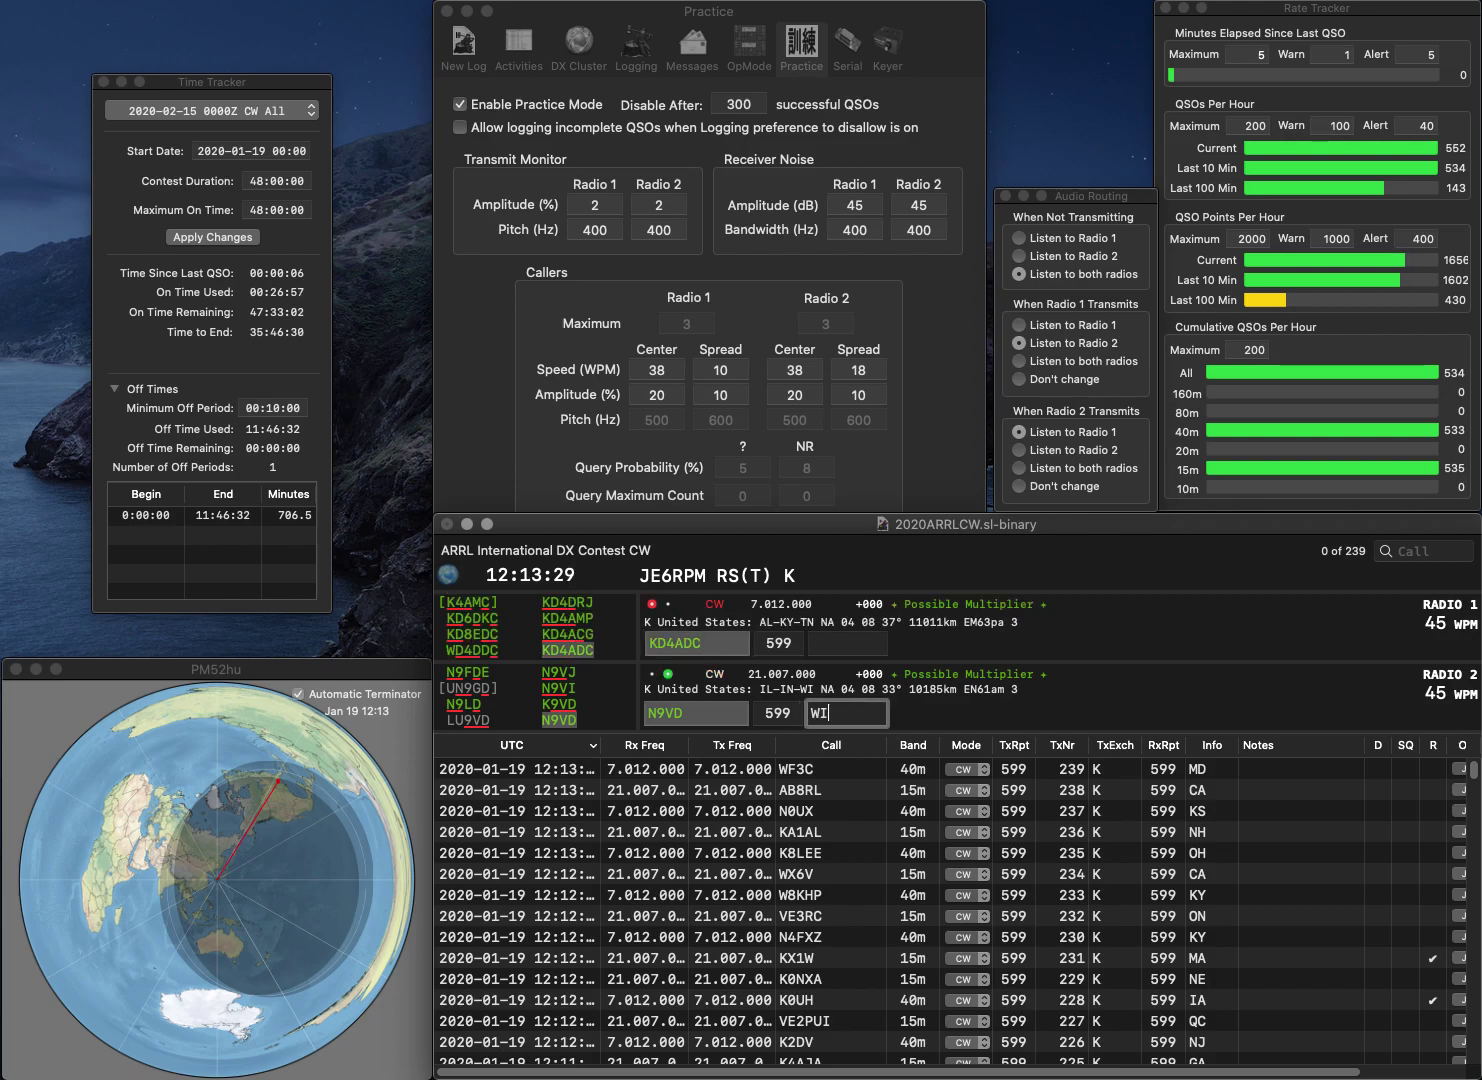
key("Return")
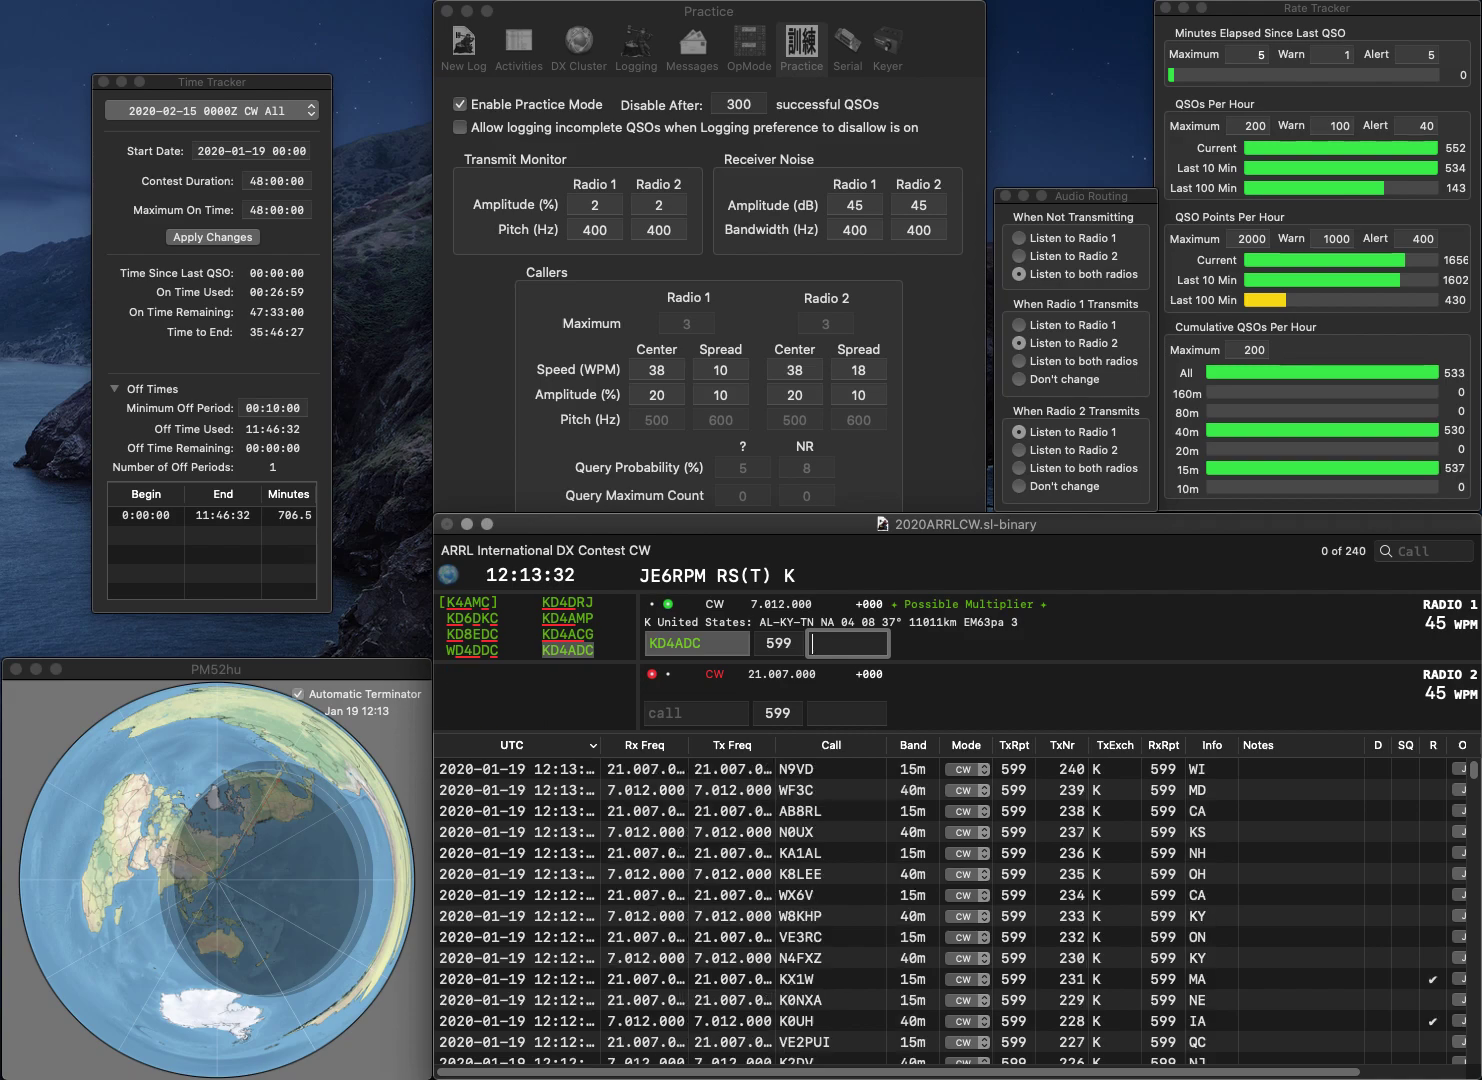
type("KY")
key("Return")
- Answer and log K7ARJ on Radio 2 with exchange ID and KM4DAY on Radio 1 with exchange FL
type("K7")
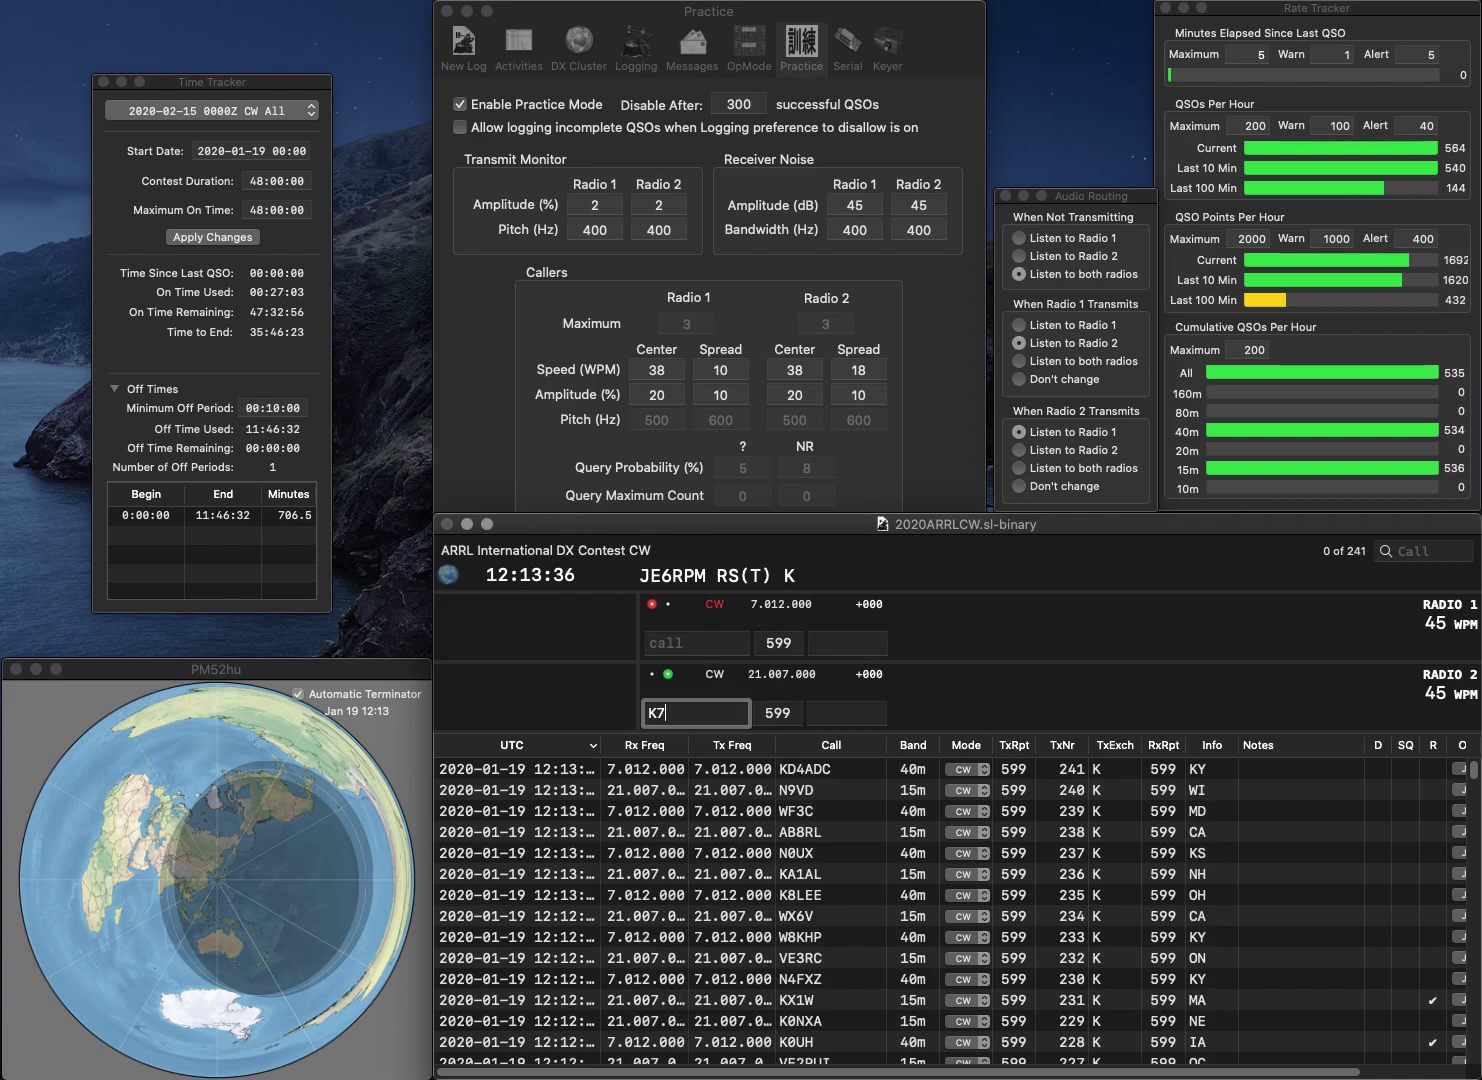
type("ARJ")
key("Return")
type("KM4DAY")
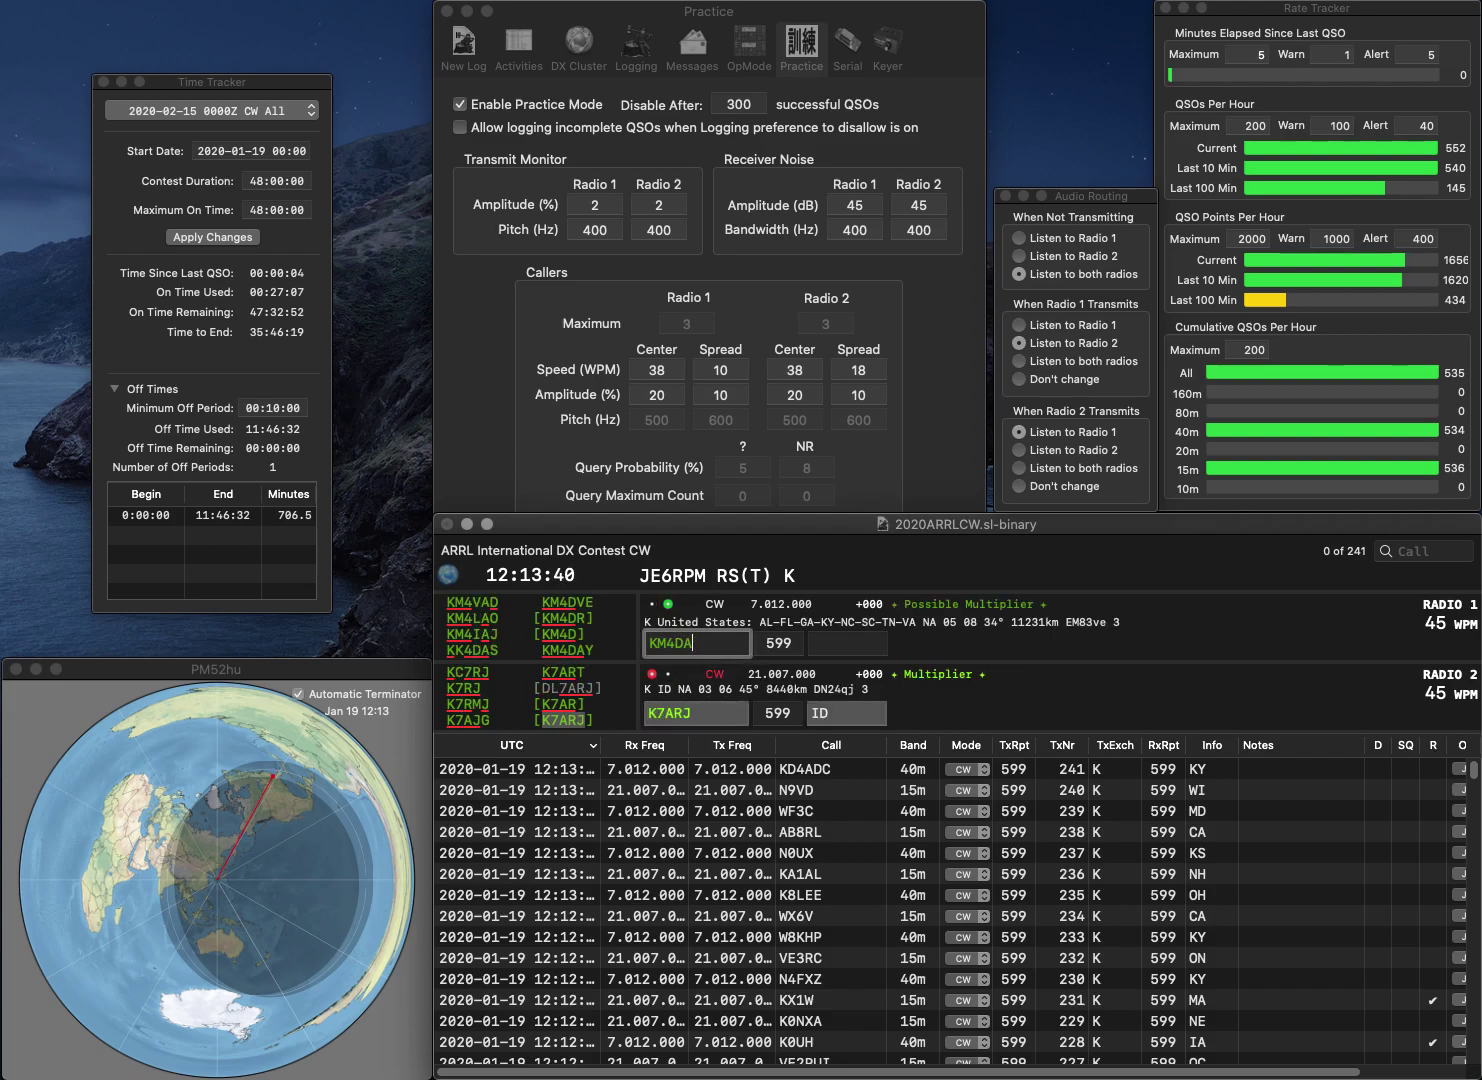
key("Return")
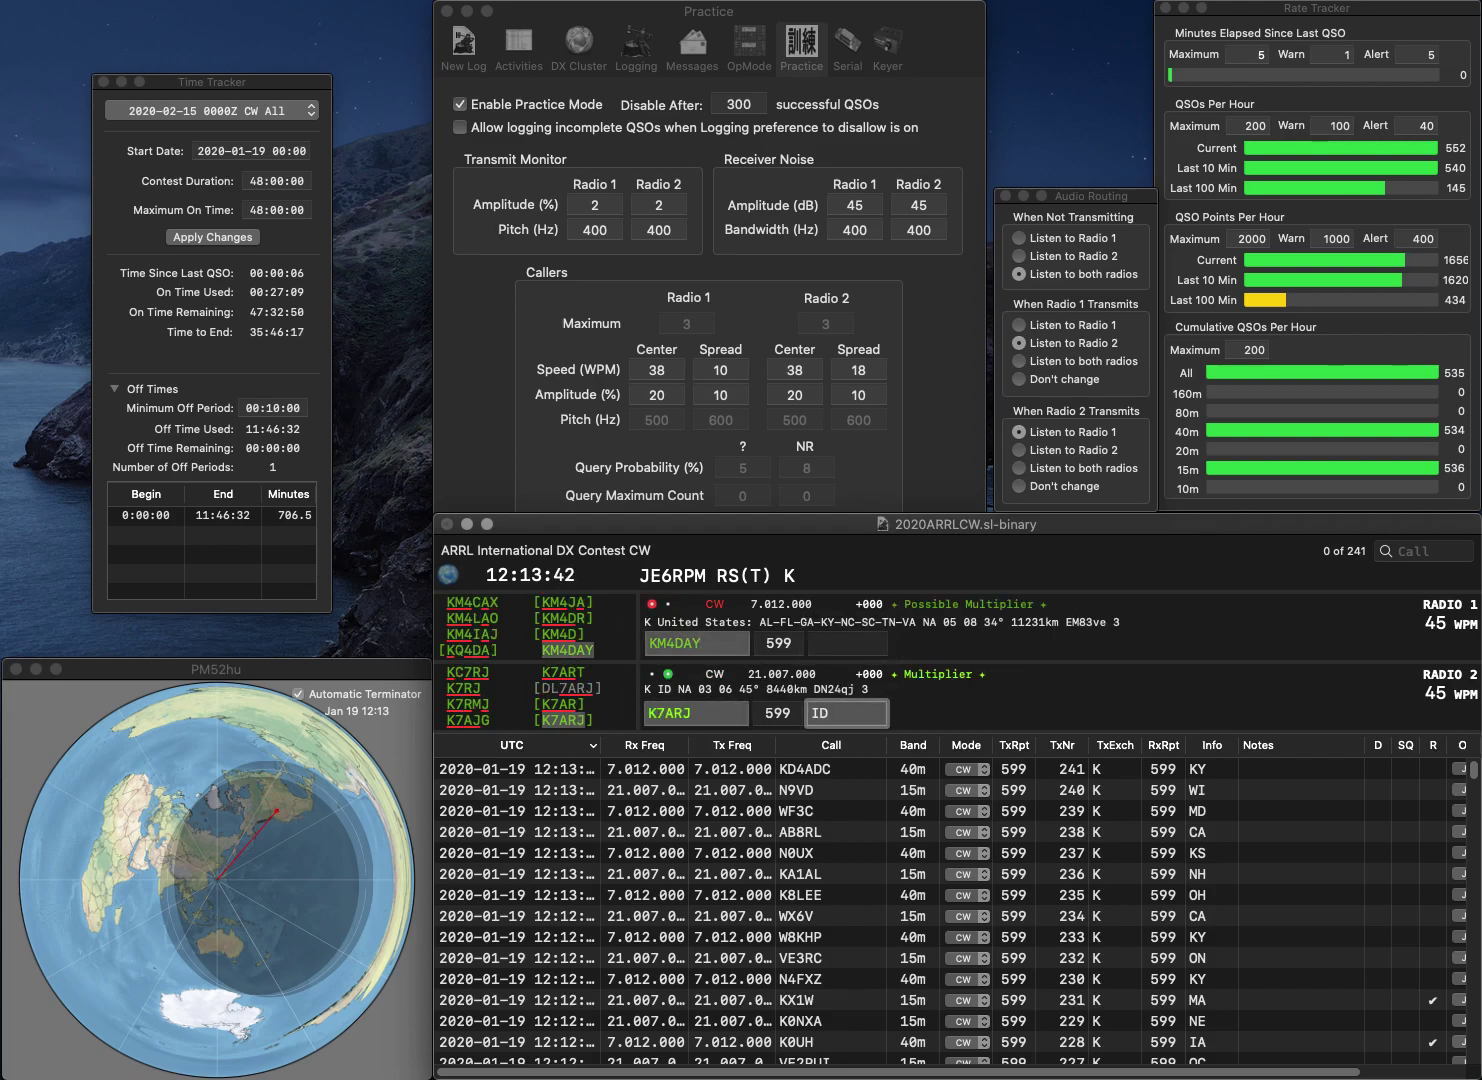
key("Return")
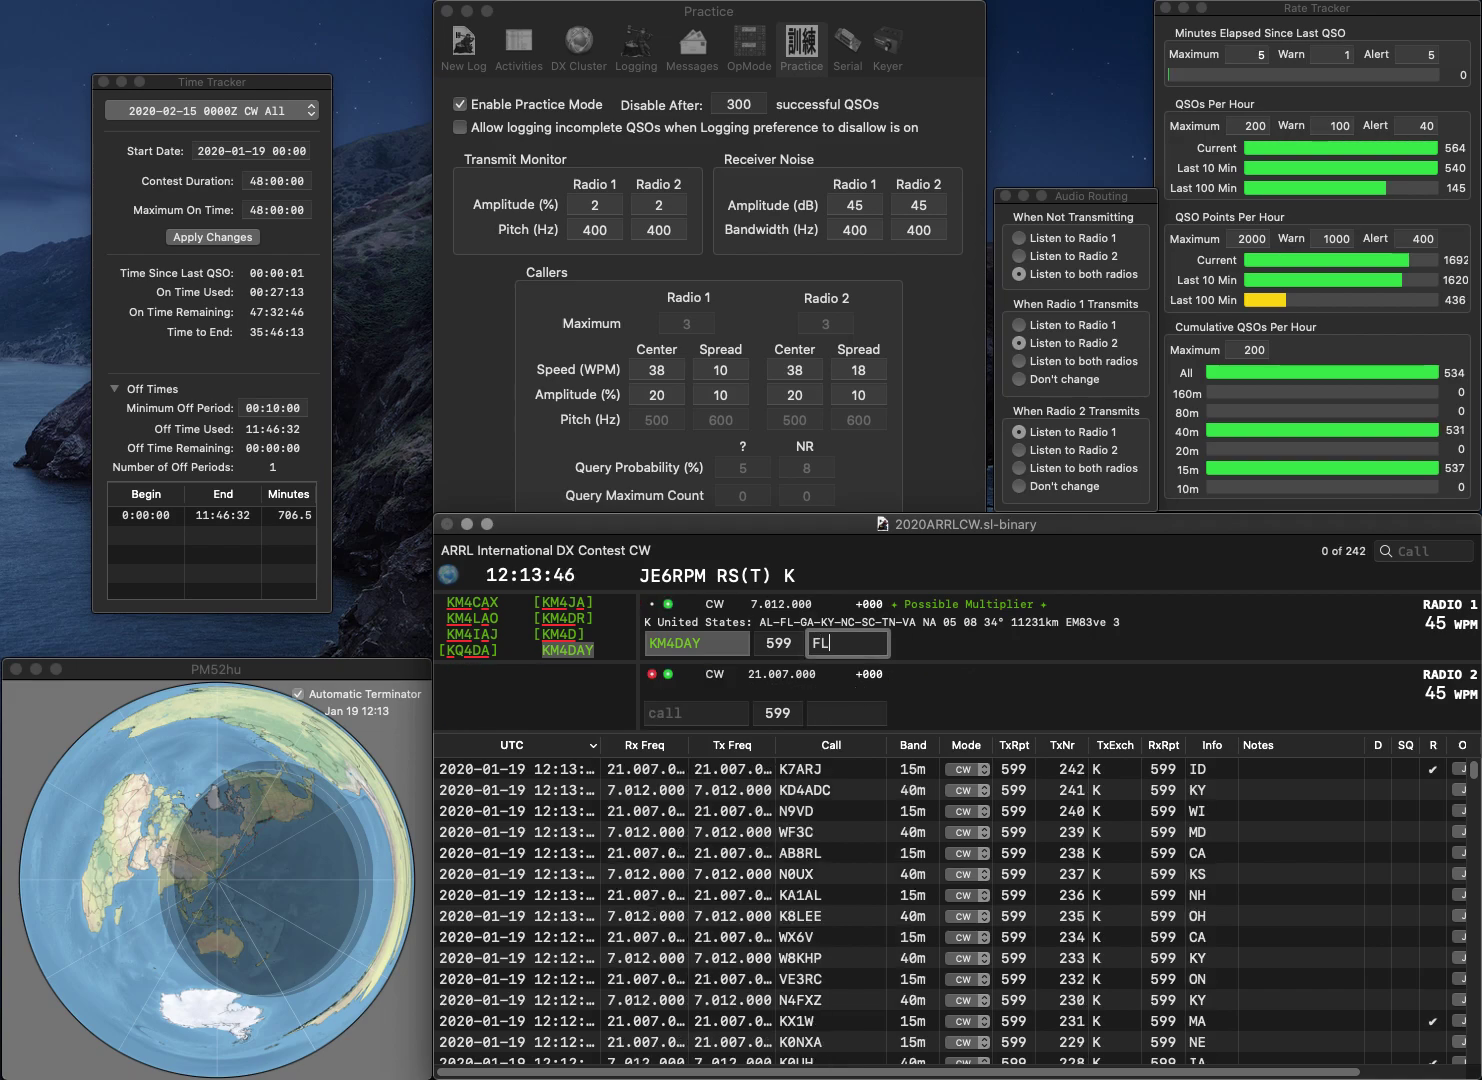
key("Return")
type("KG")
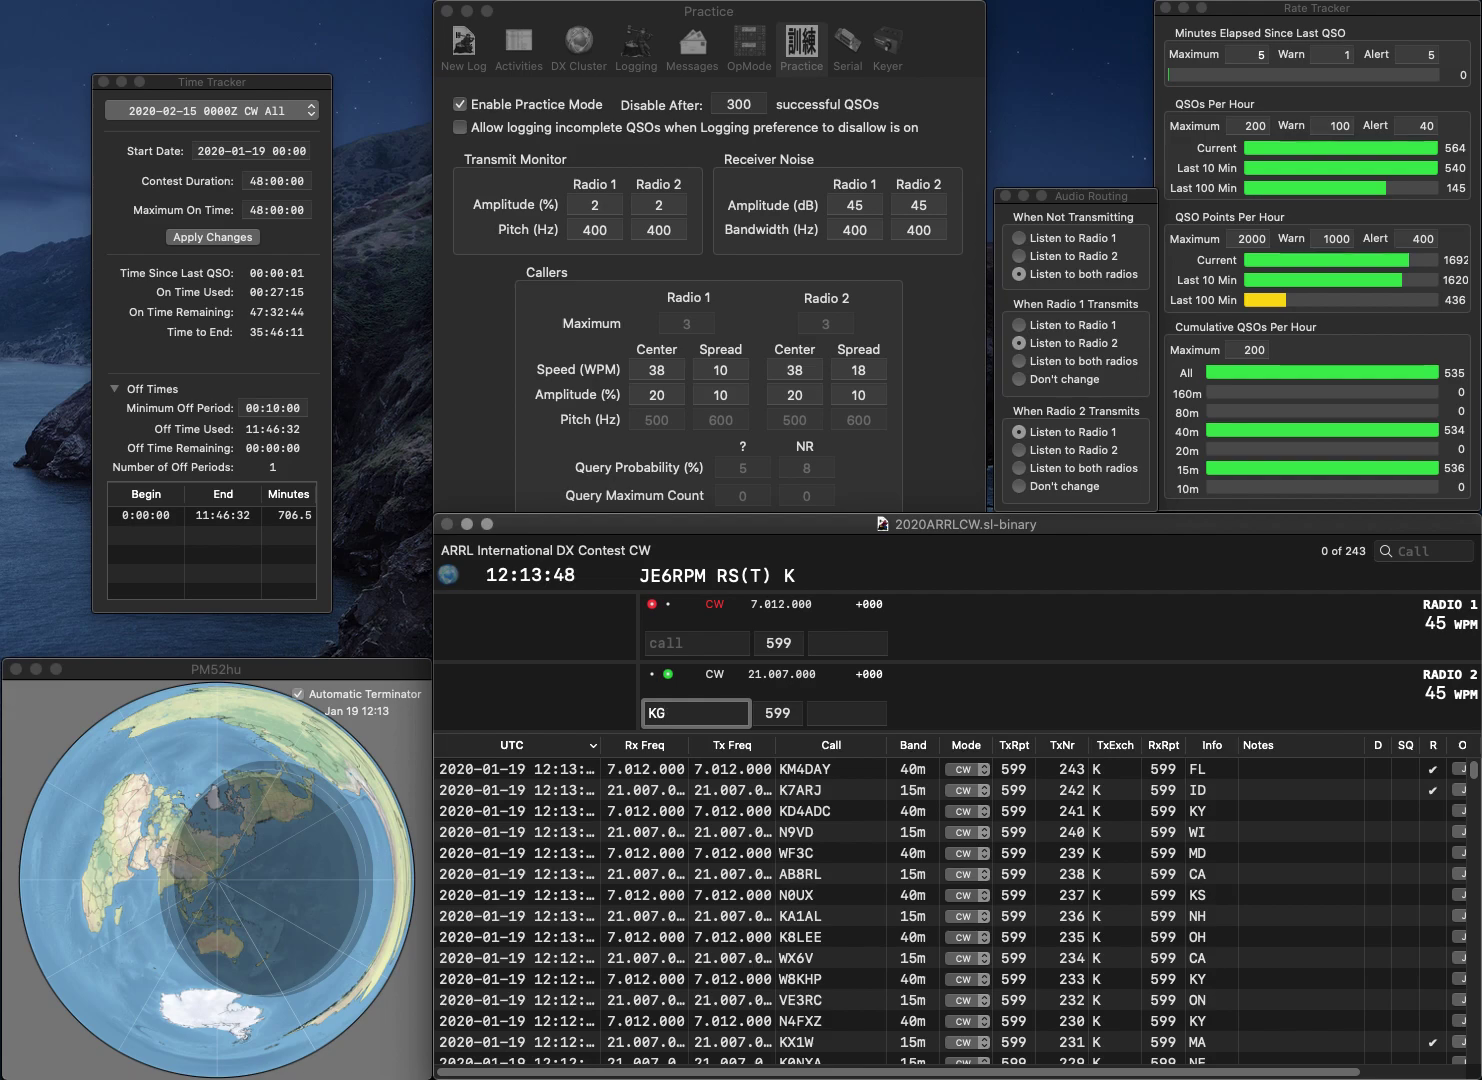
type("0WD")
key("Return")
type("G5")
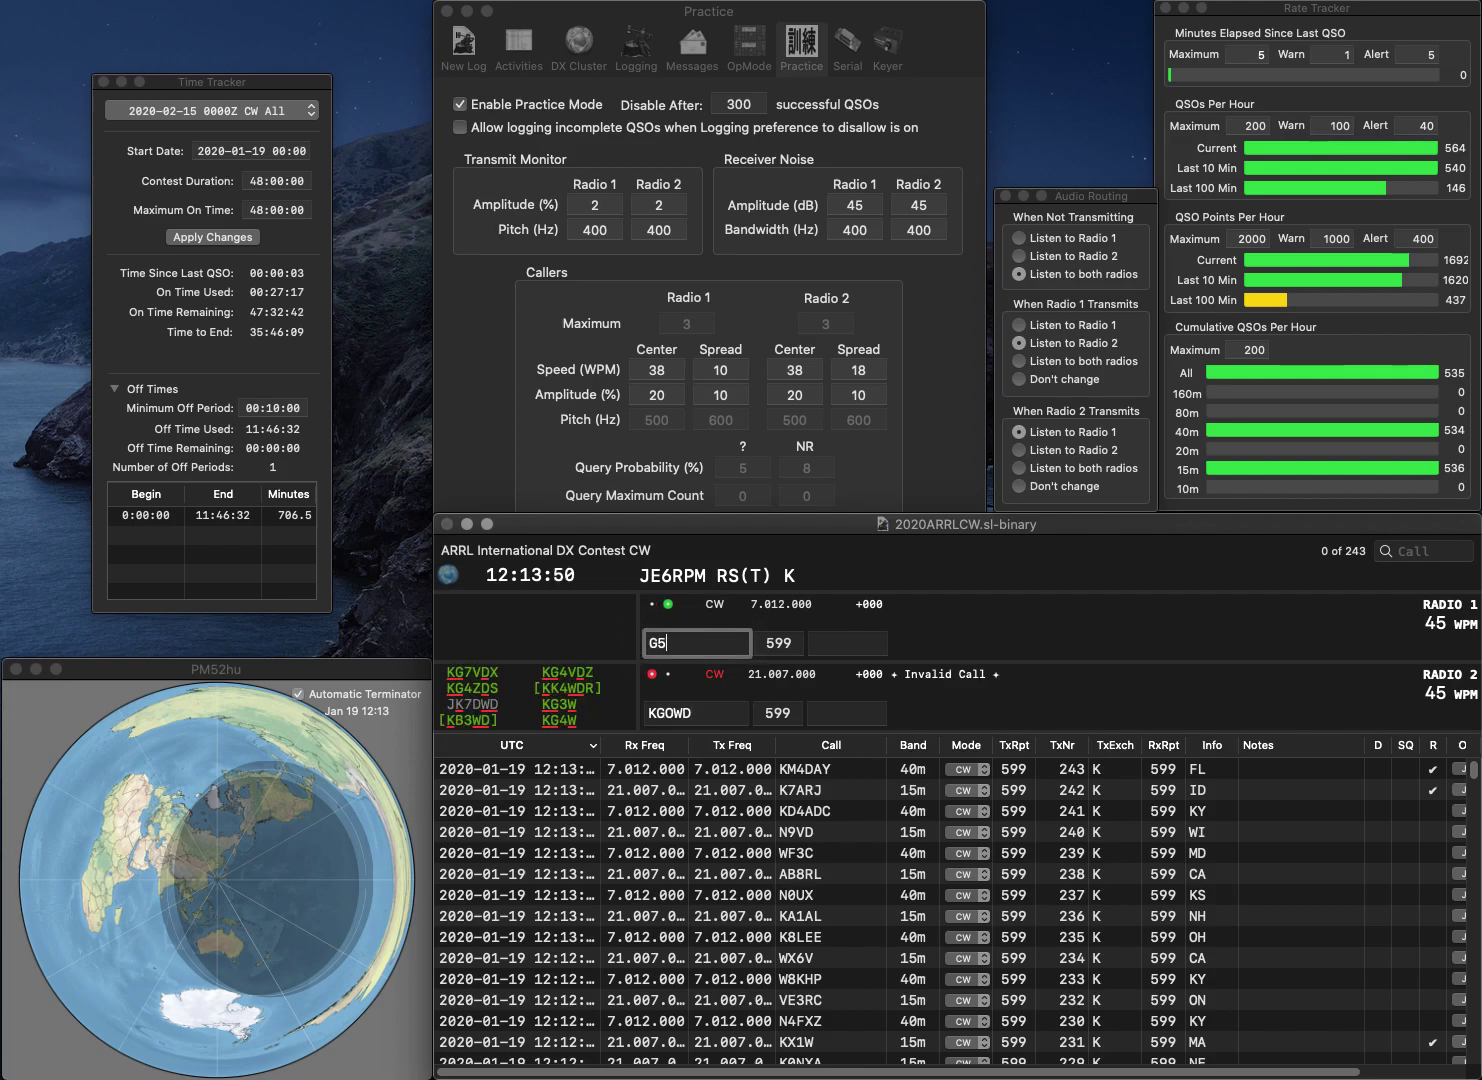
type("GJT")
left_click(649, 643)
type("K")
key("Return")
key("BackSpace")
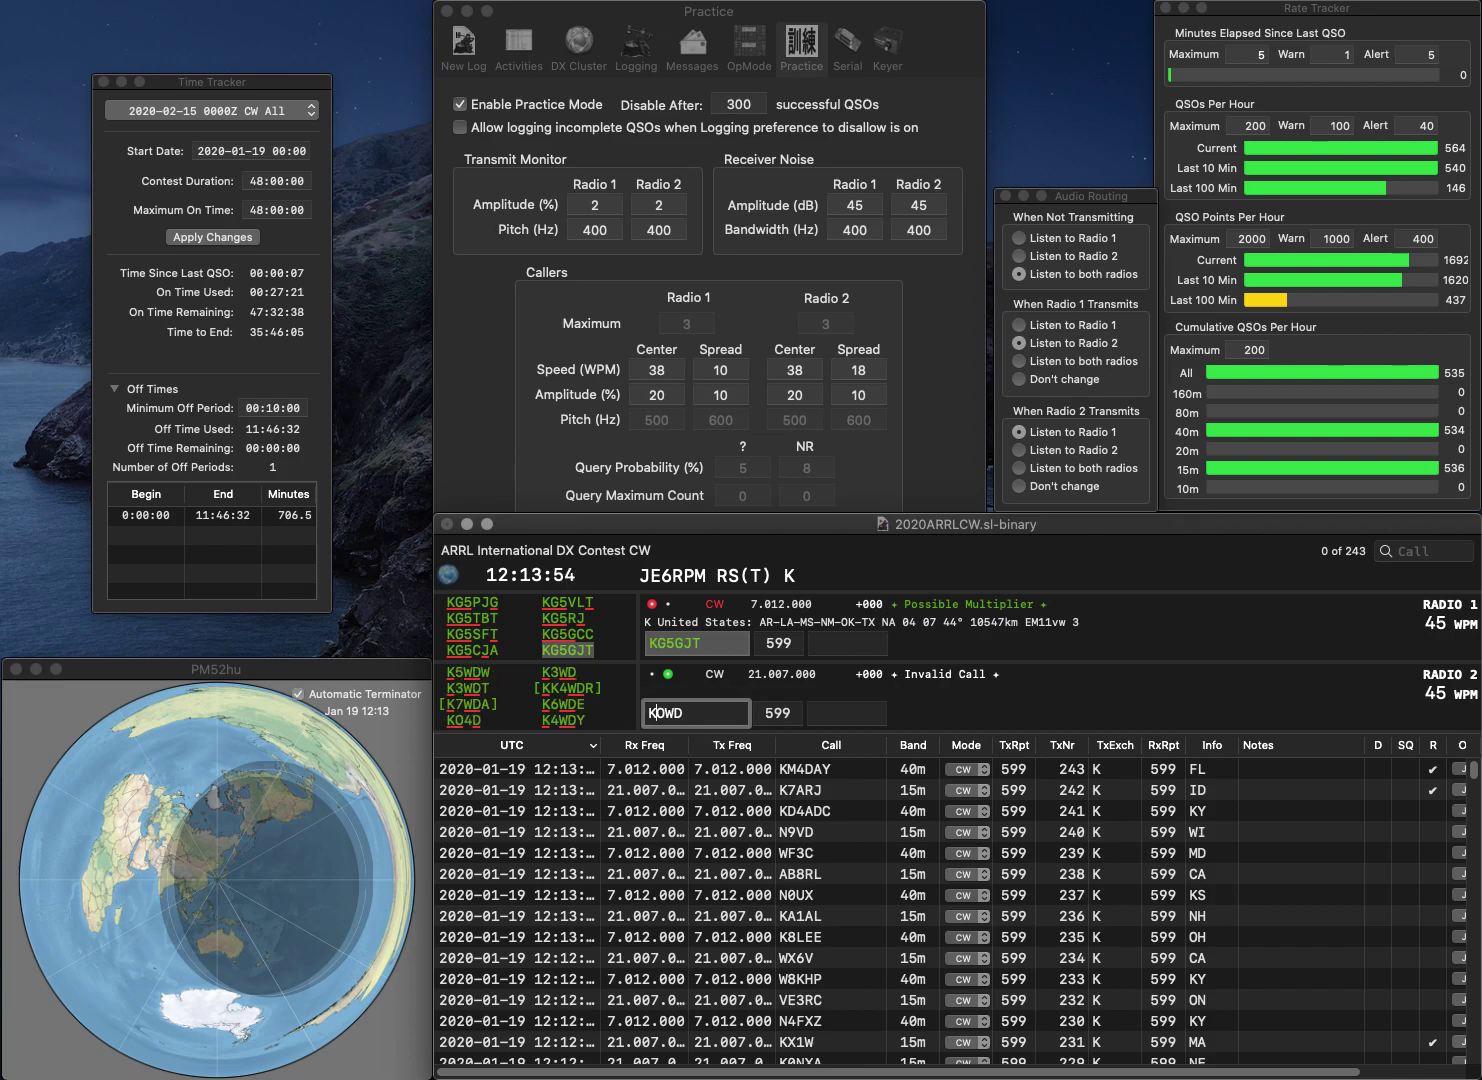
type("B9")
key("Return")
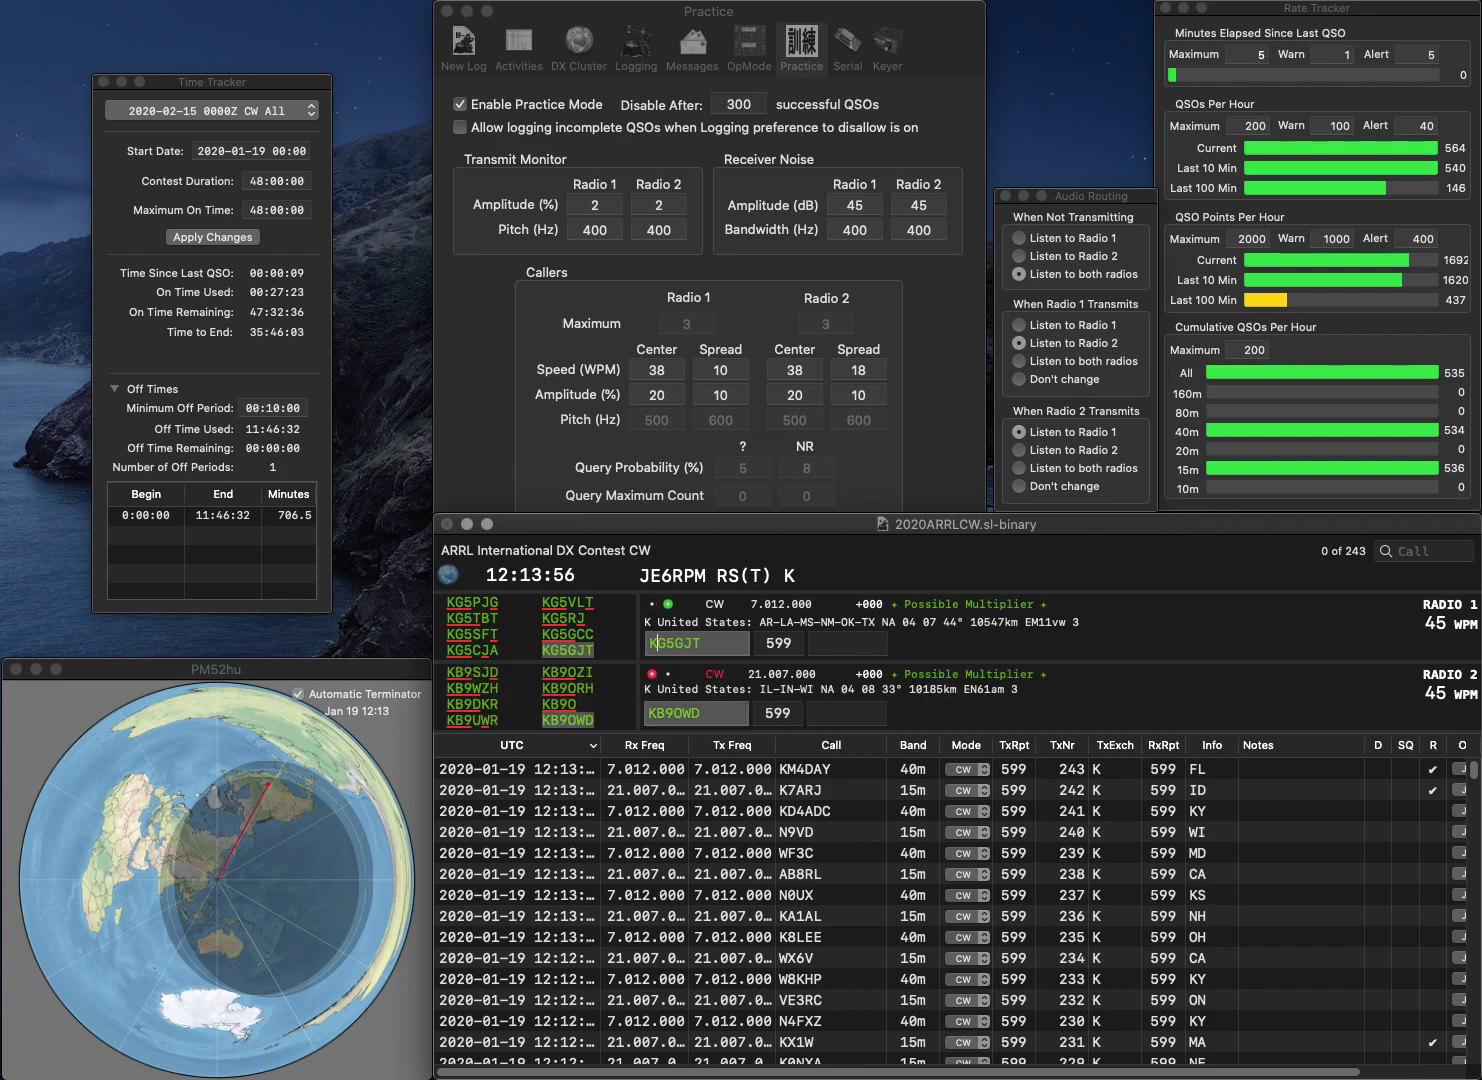
- Log KG5GJT on Radio 1 with exchange AR and KB9OWD on Radio 2 with exchange IN
key("Tab")
type("AR")
key("Return")
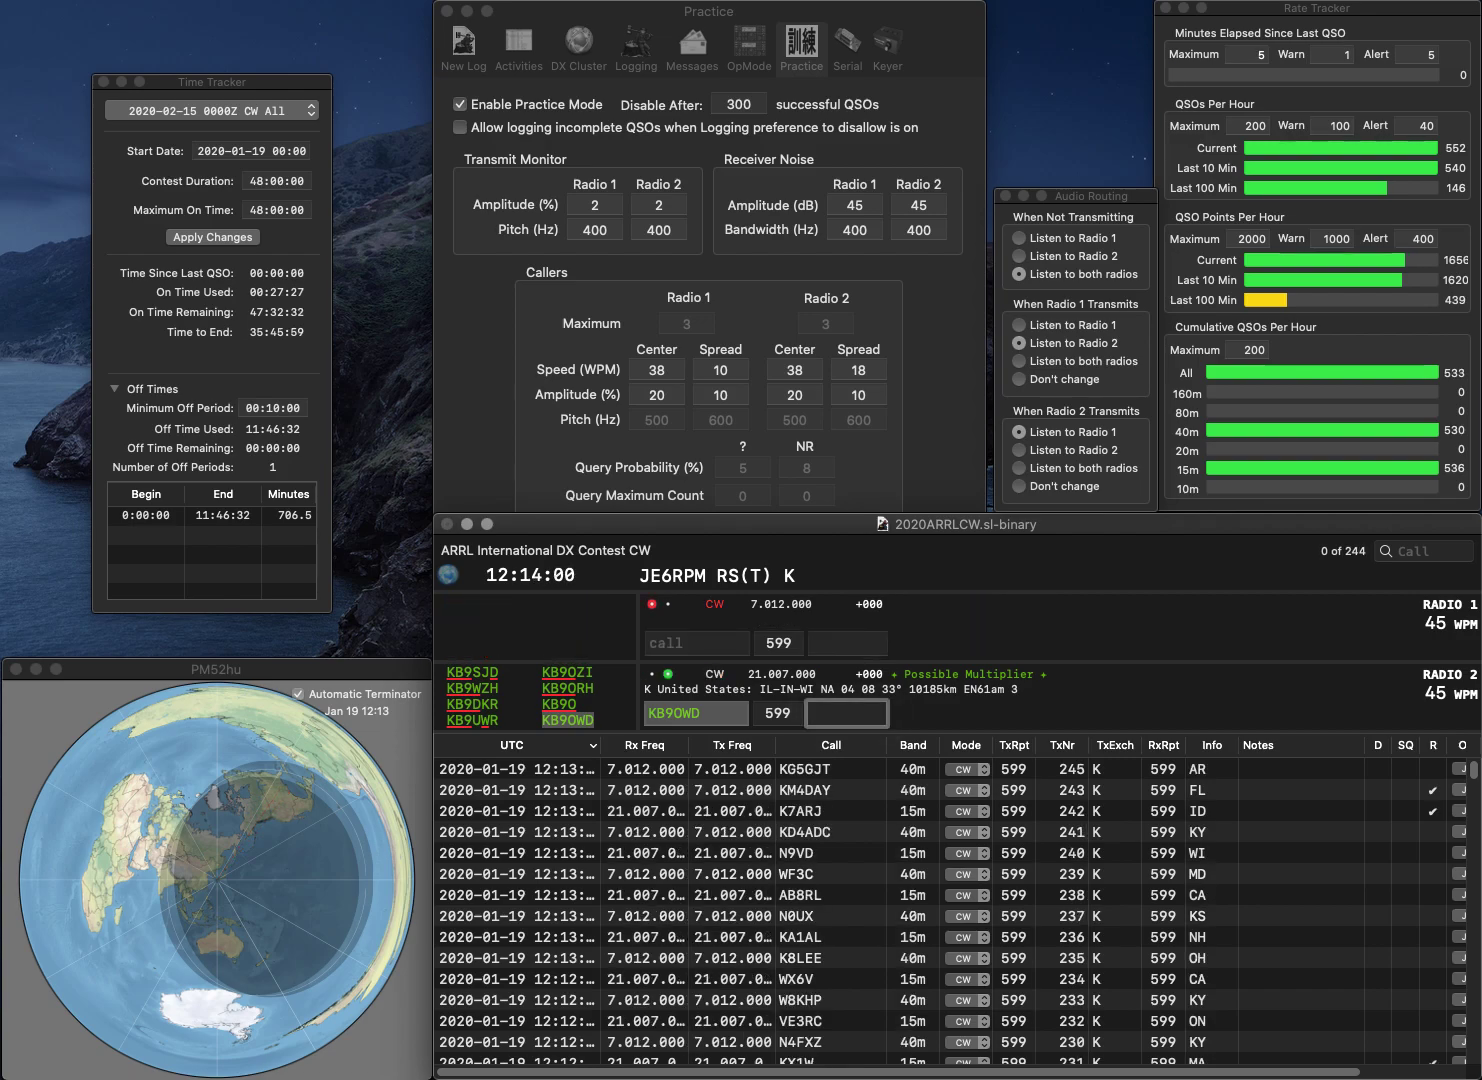
type("IN")
key("Return")
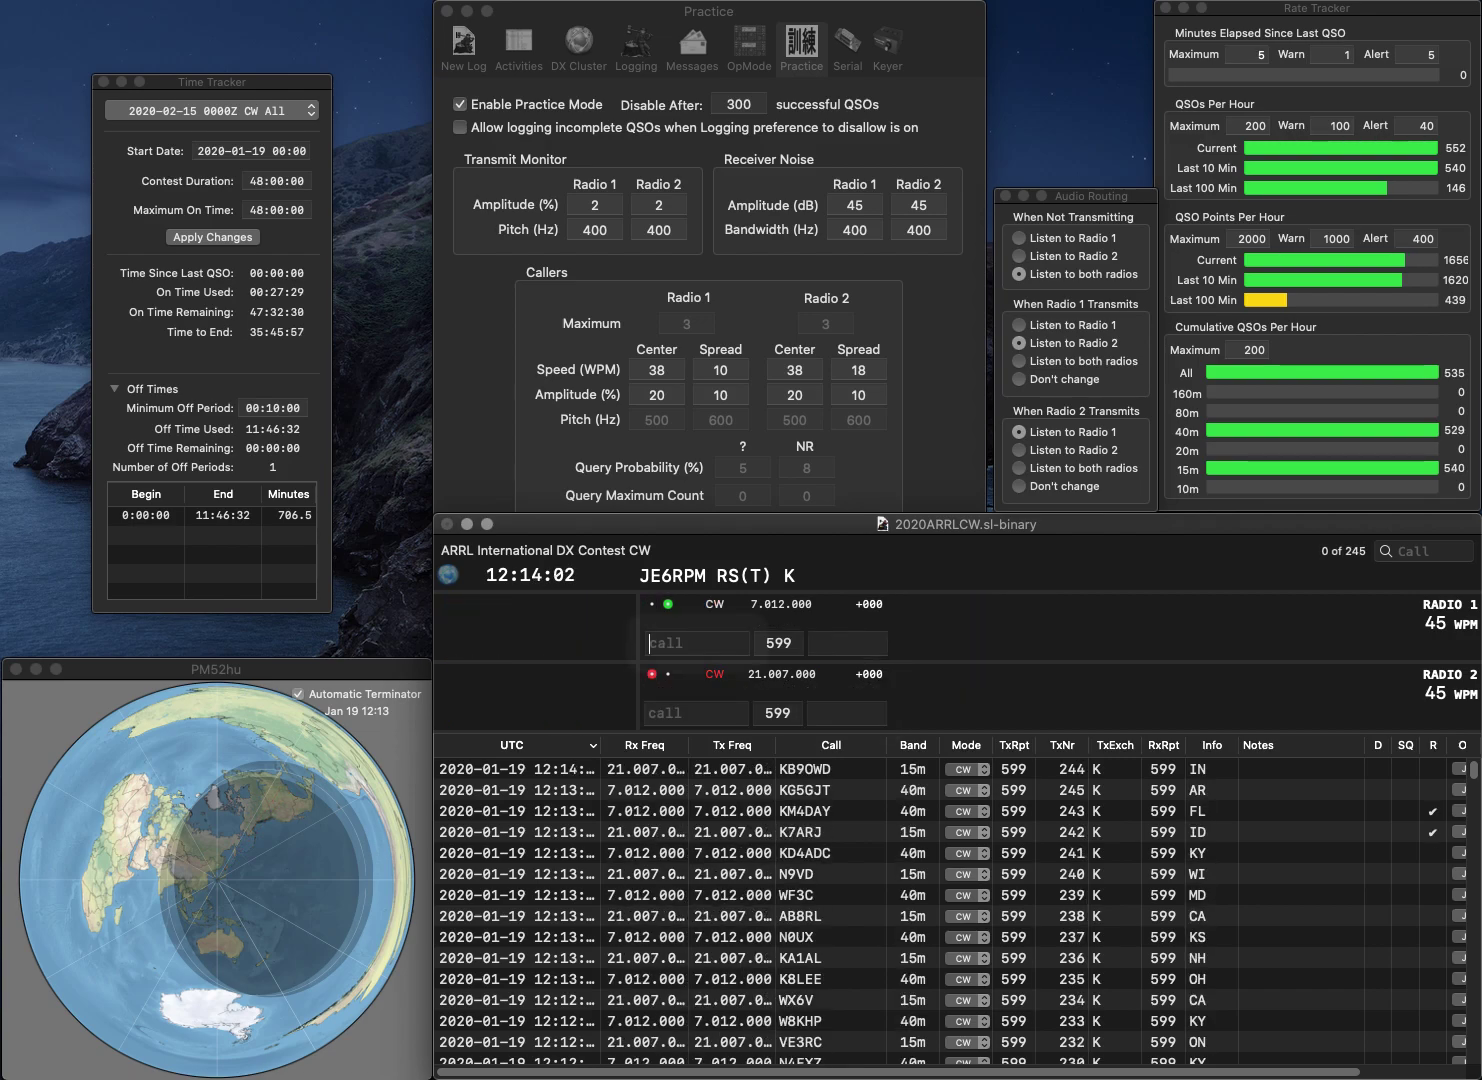
type("BW")
key("Return")
type("KF4NMK")
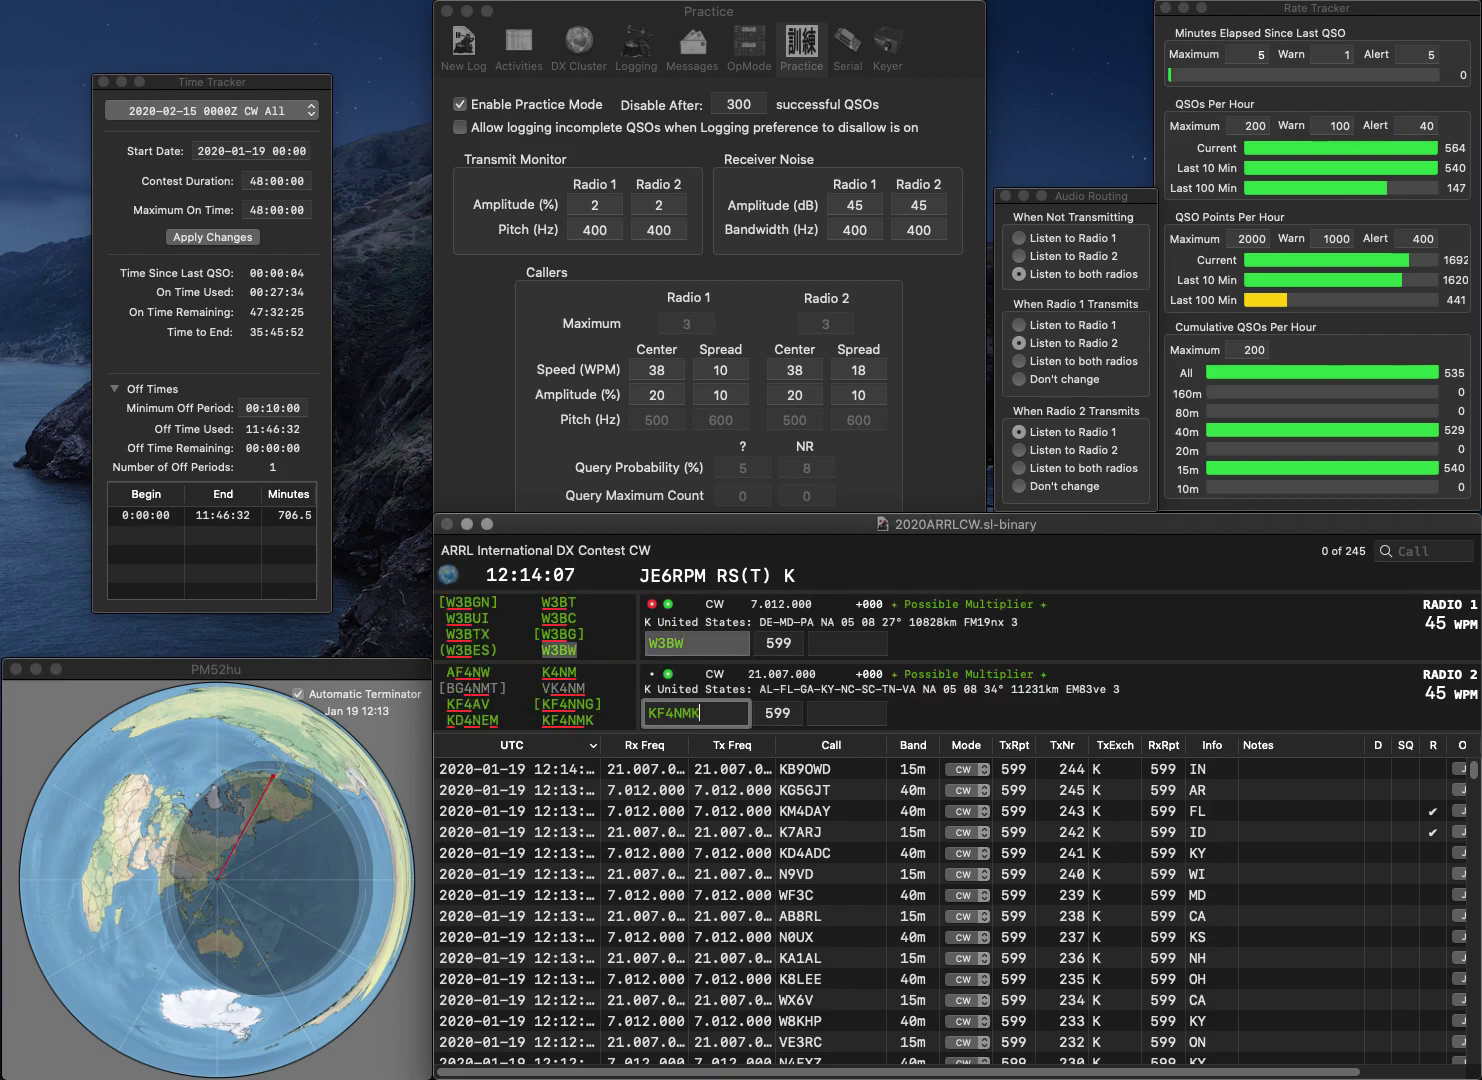
key("Return")
key("Tab")
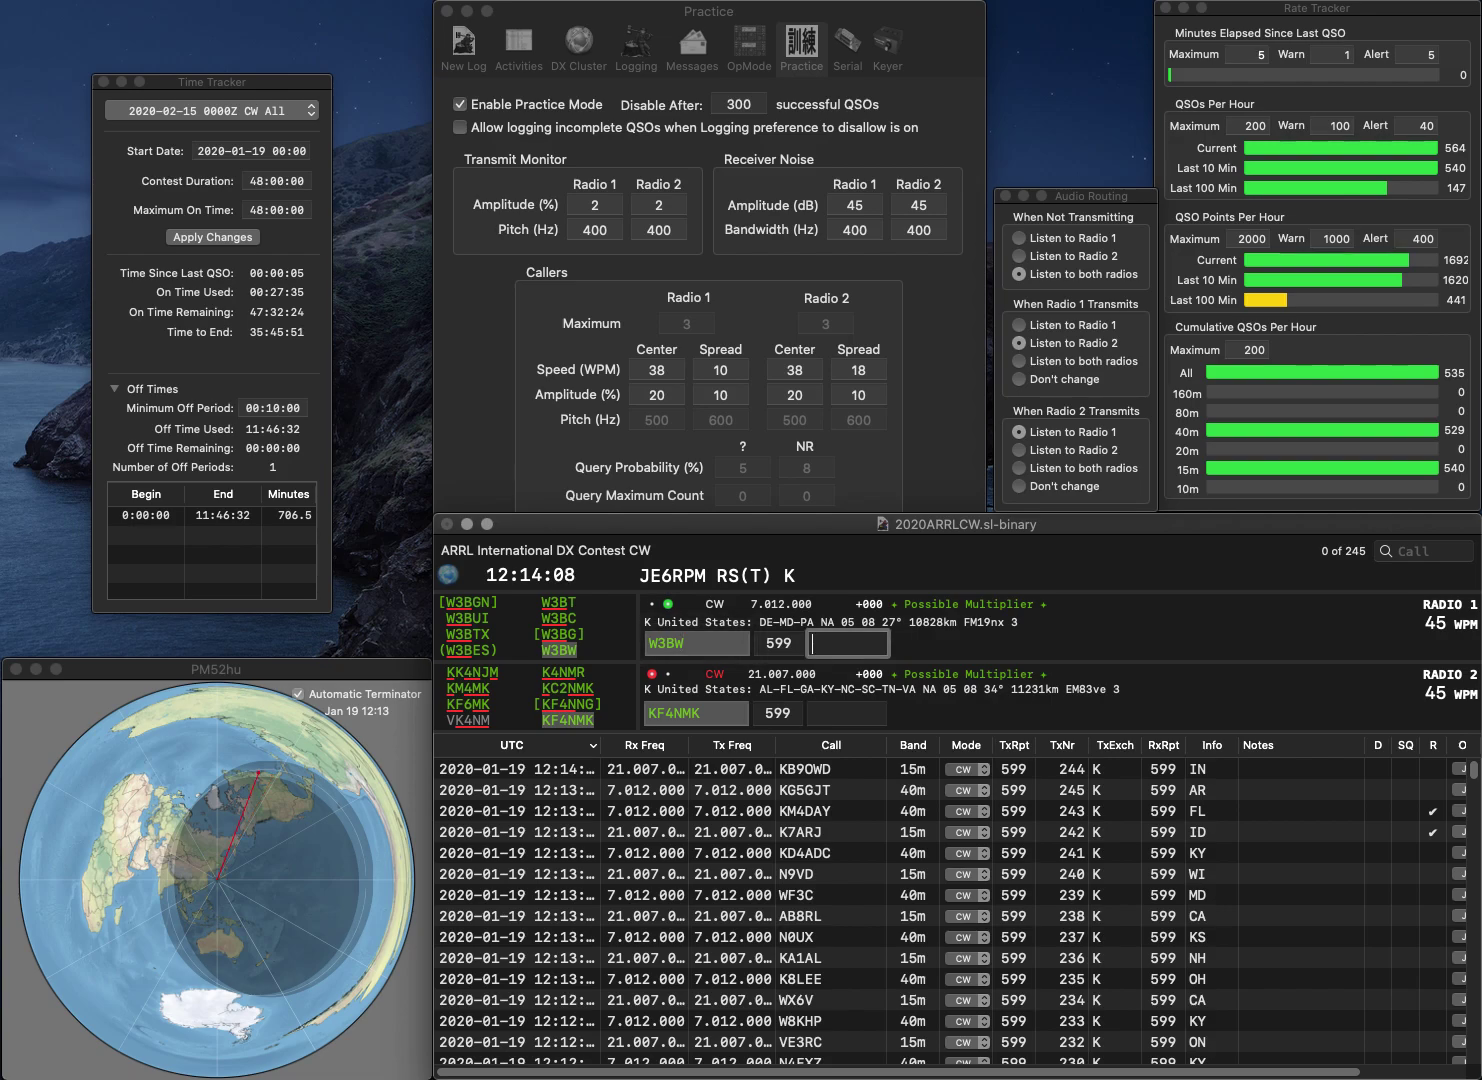
type("DE")
key("Return")
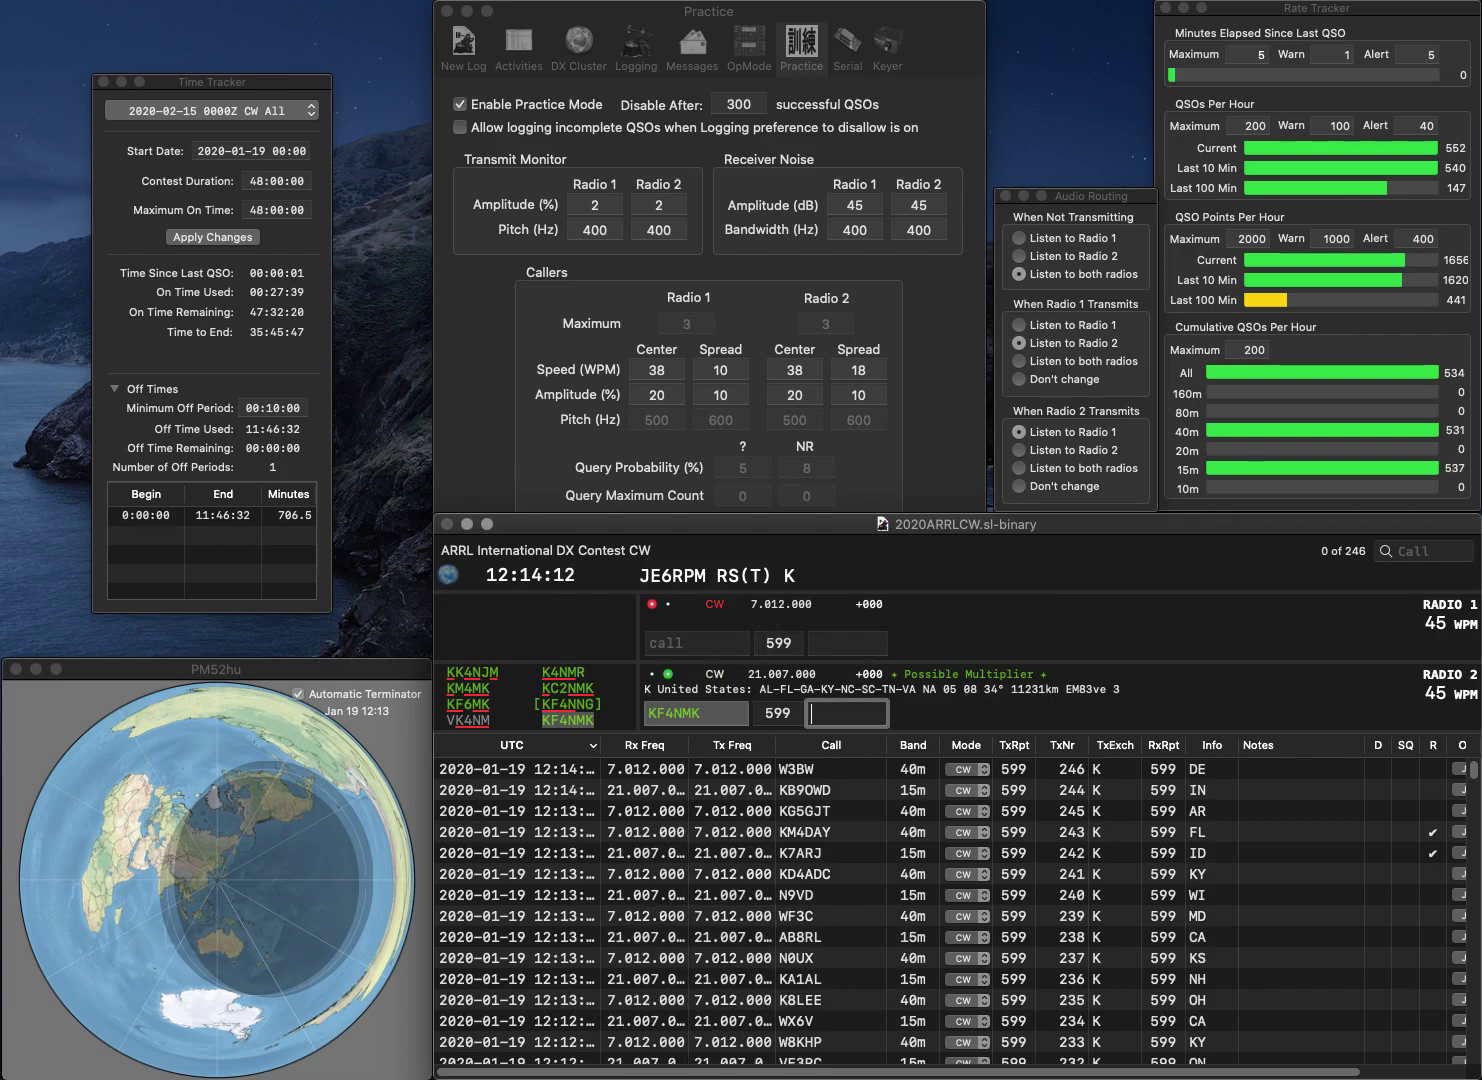
type("VA")
key("Return")
type("KB3RR")
key("Return")
type("KG5JCK")
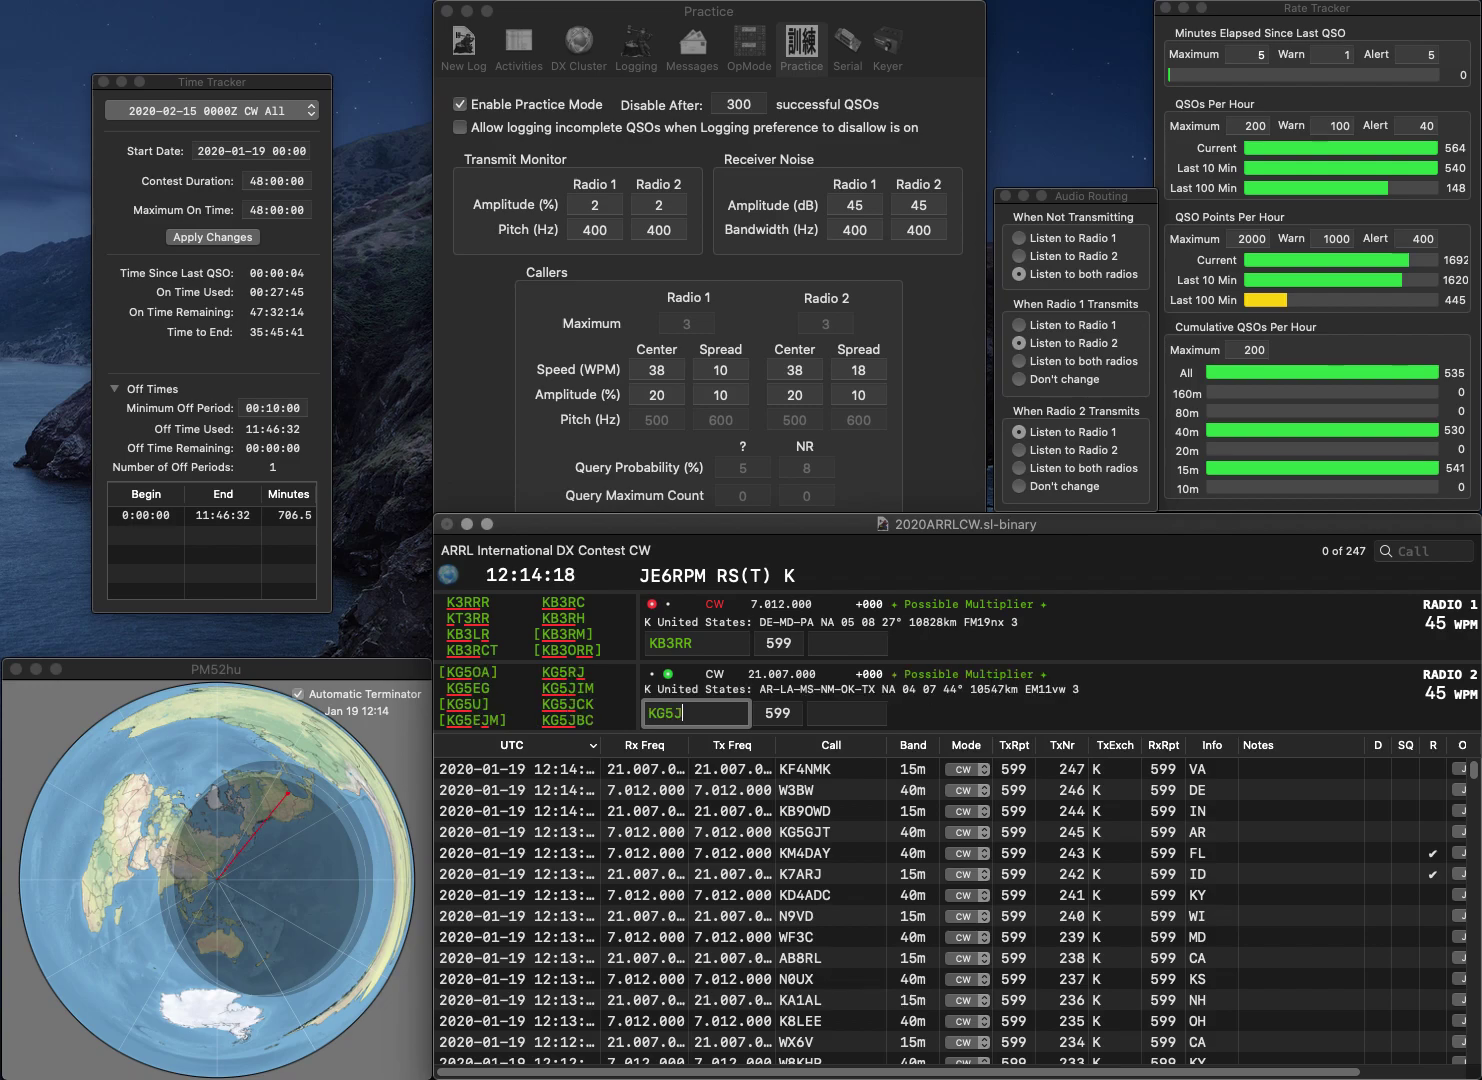
key("Return")
key("space")
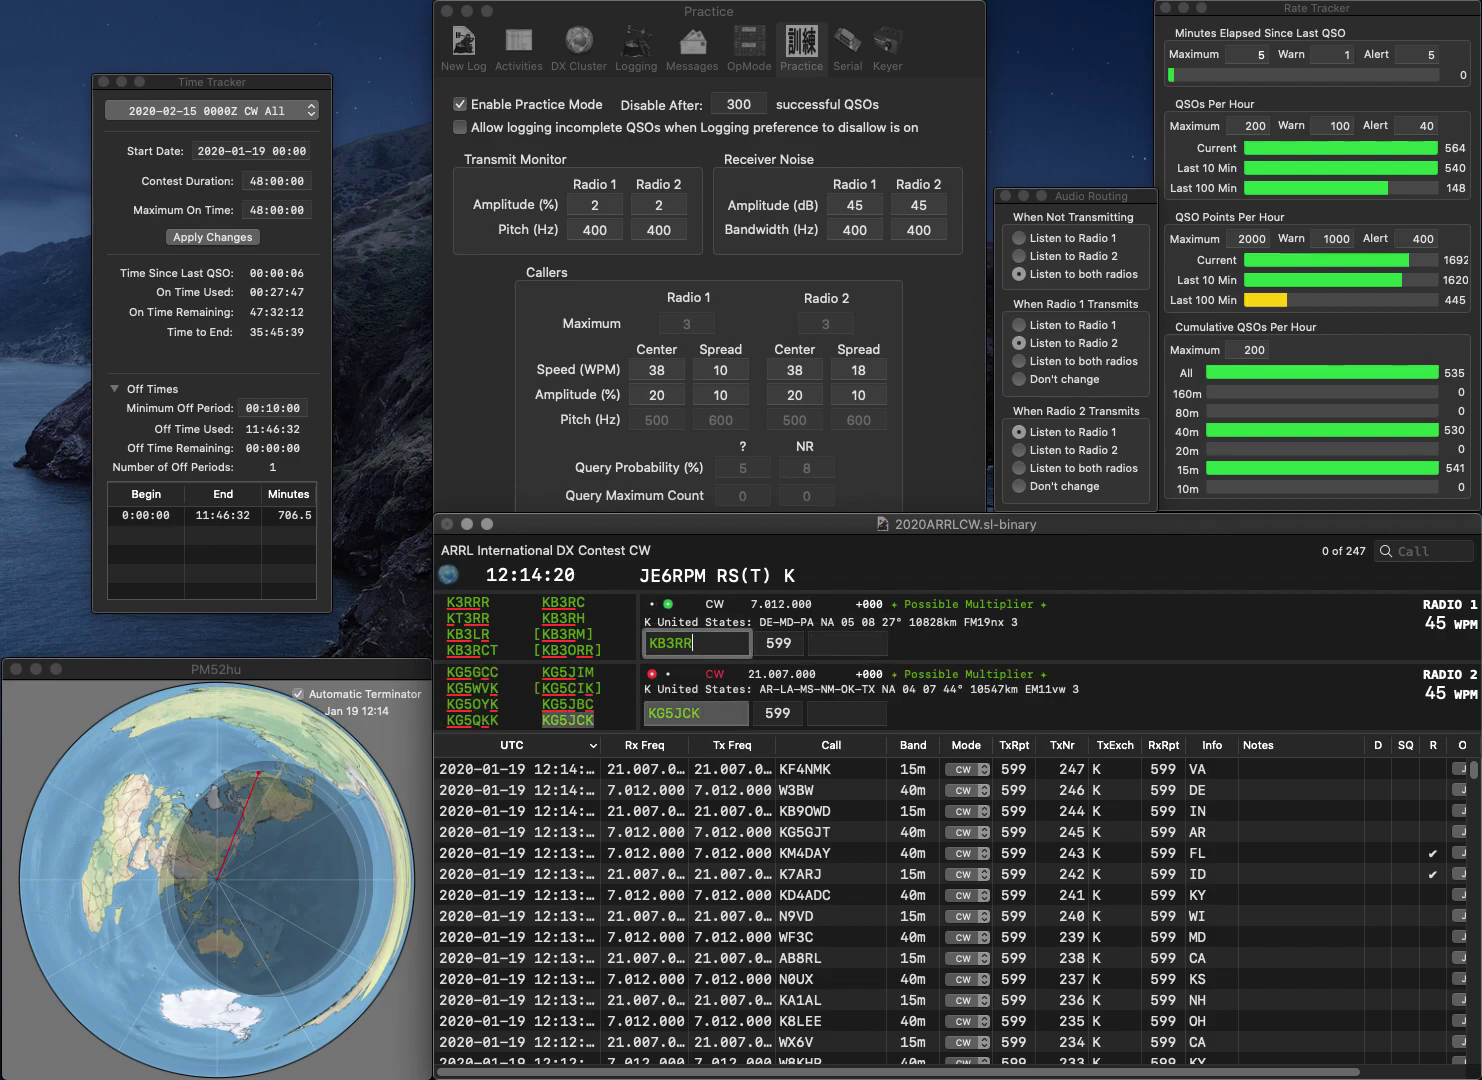
type("L")
key("Return")
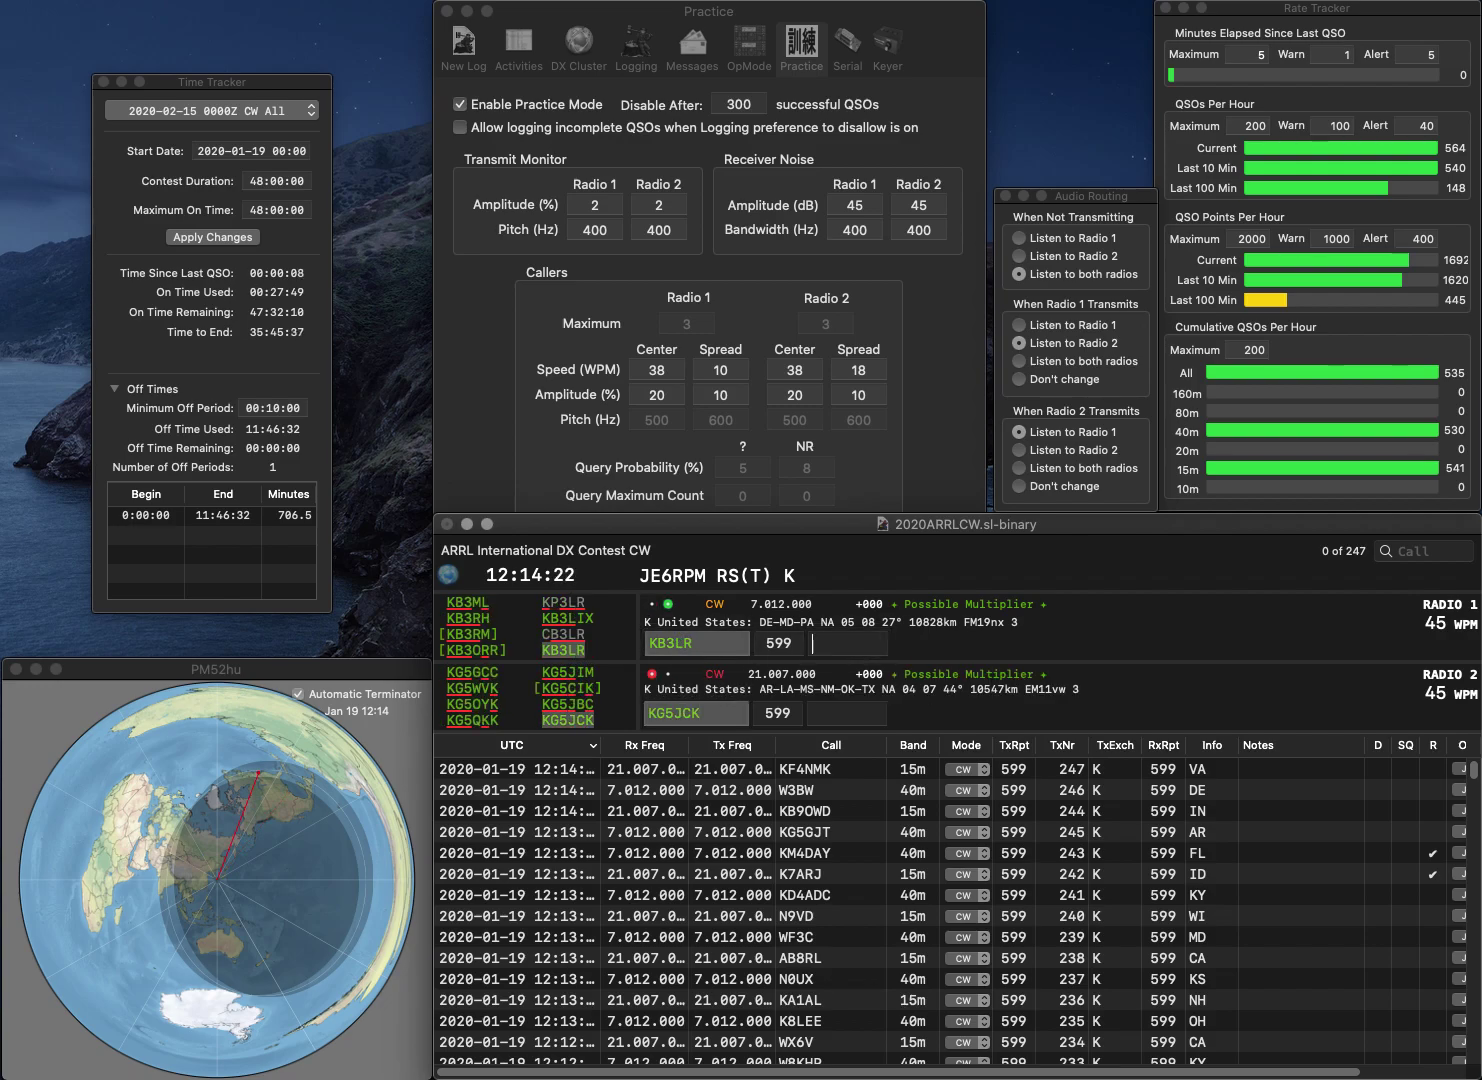
type("TX")
key("Return")
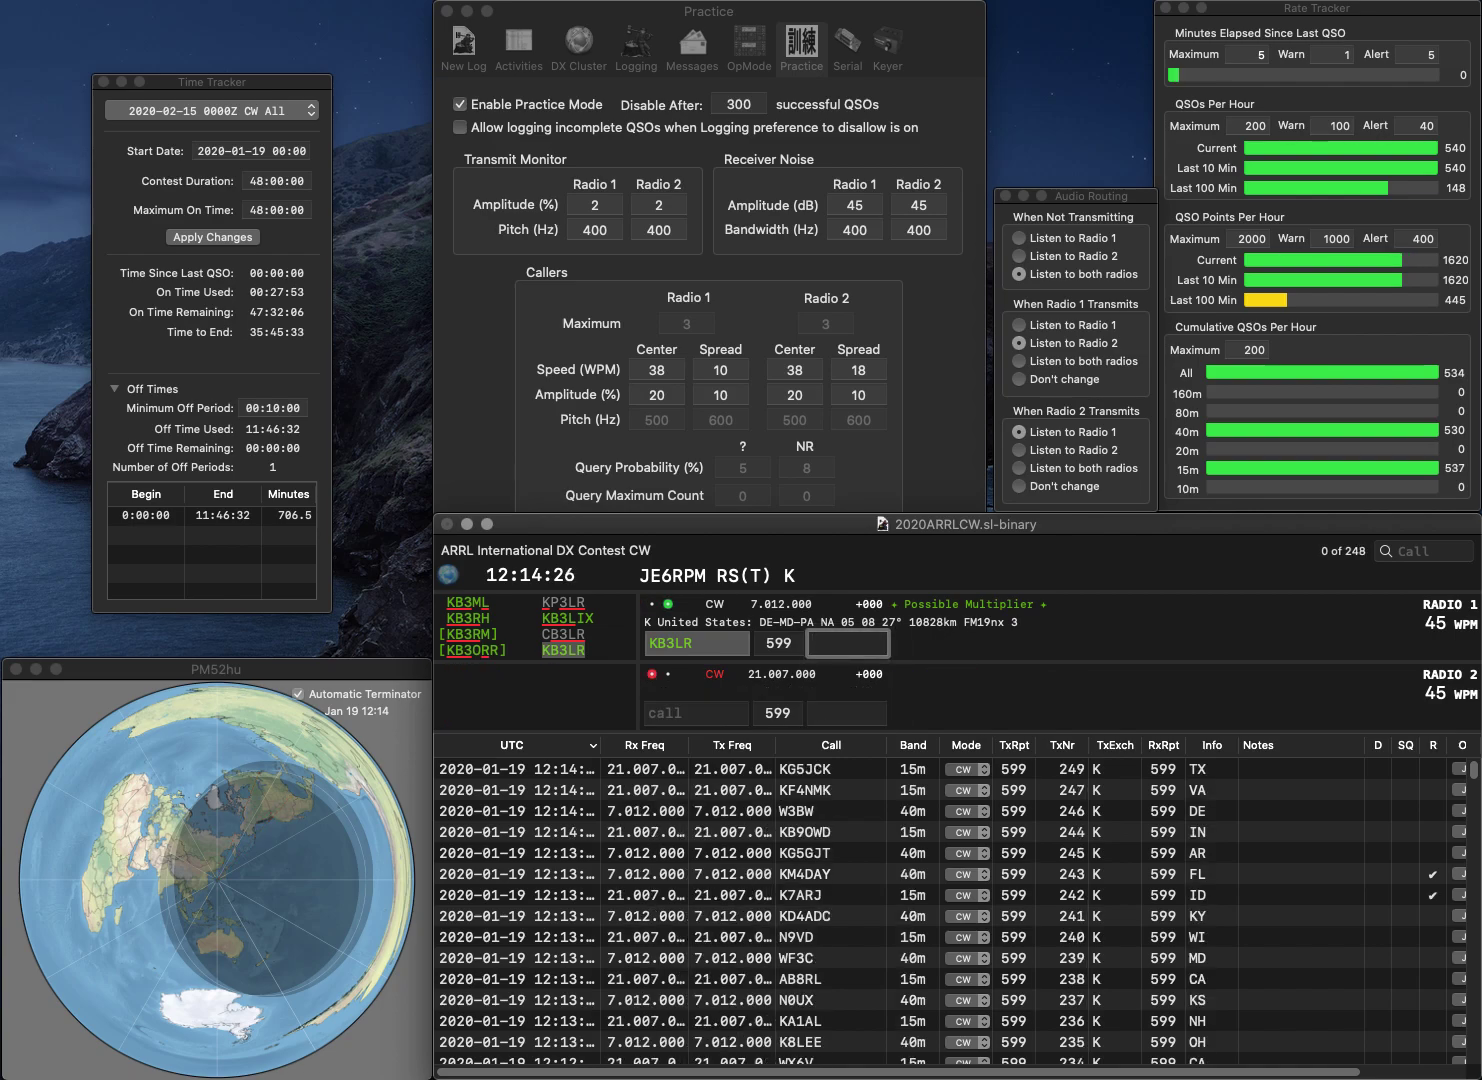
type("PA")
key("Return")
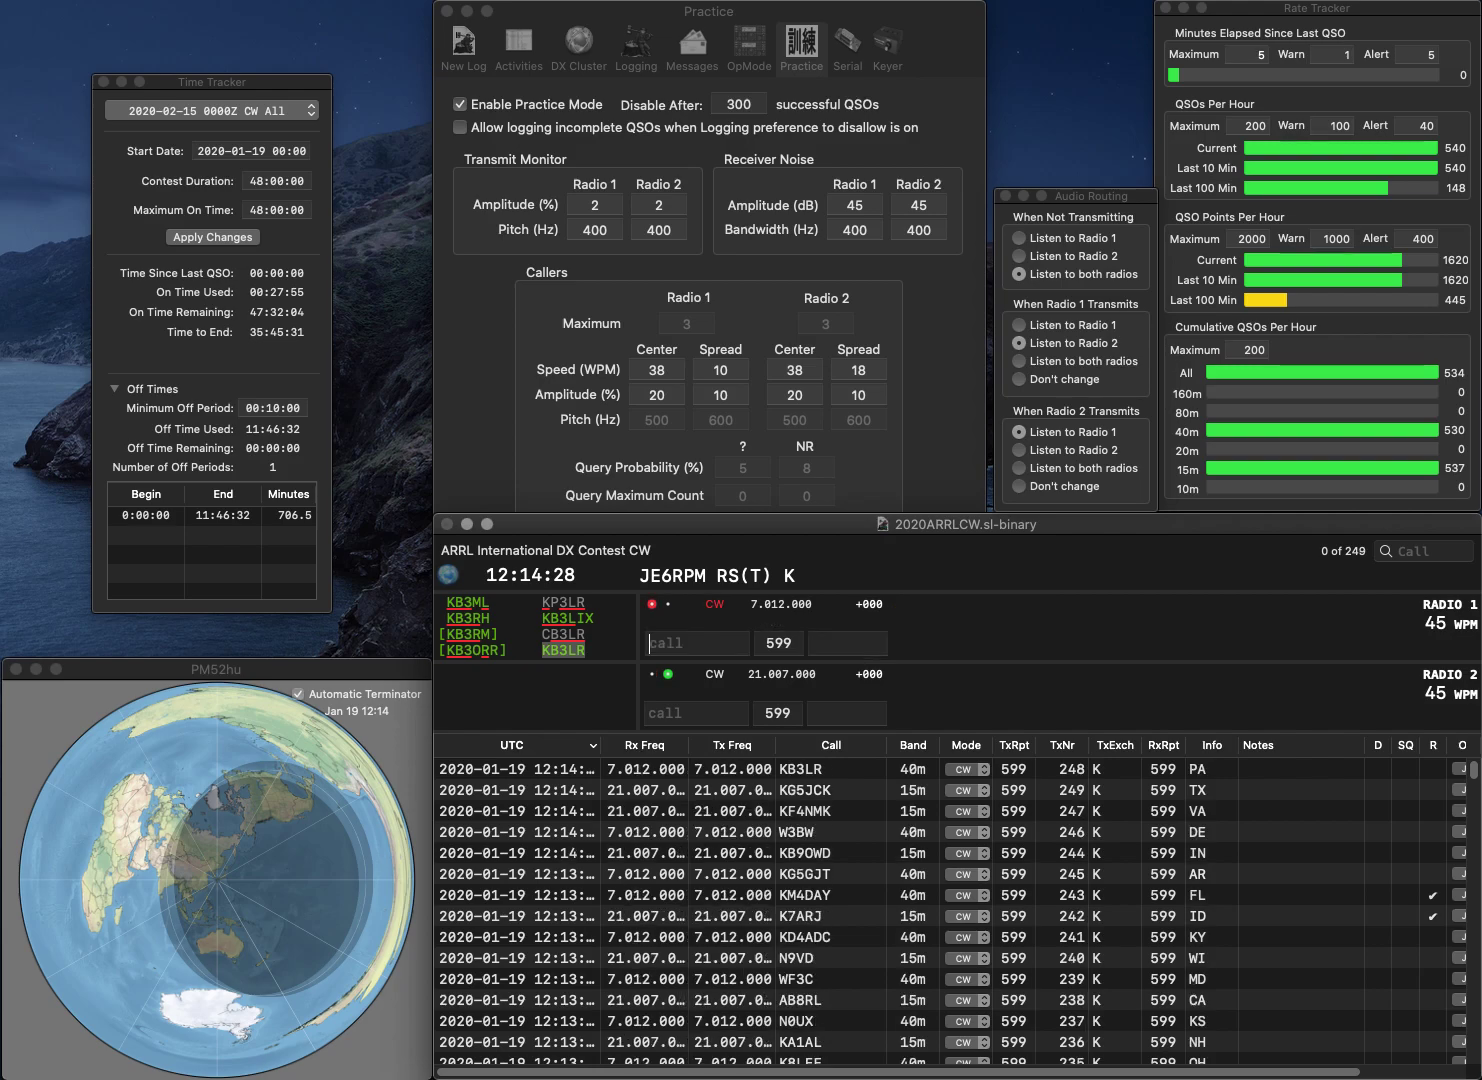
type("WA")
key("Return")
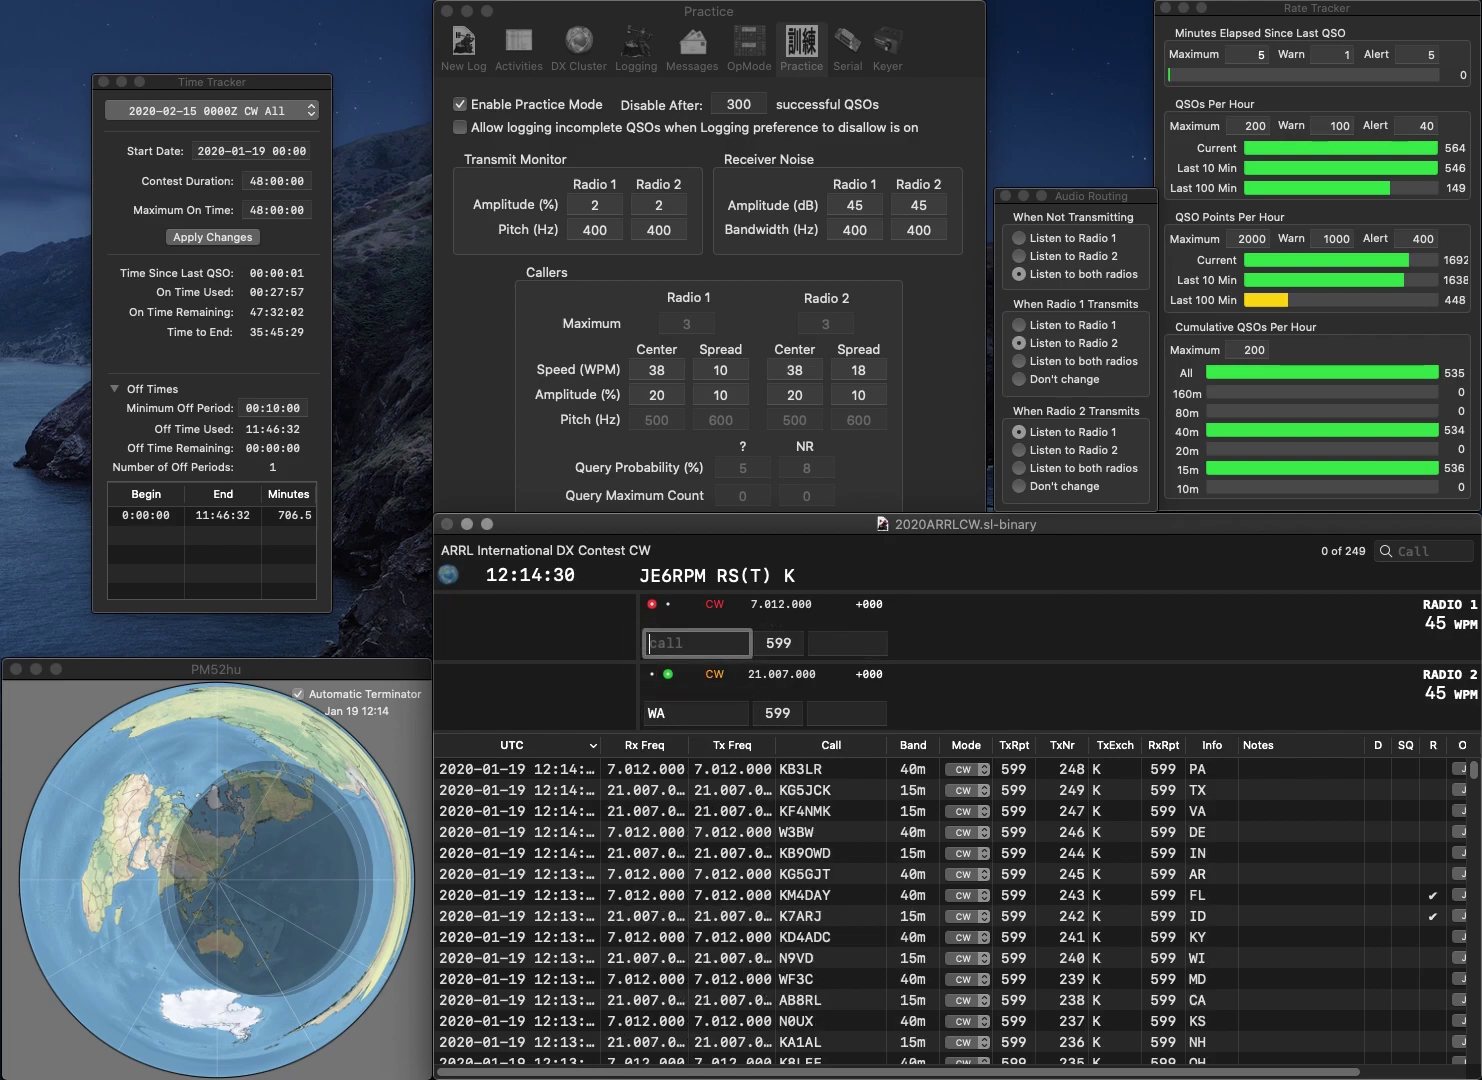
type("AK8A")
key("Return")
type("1Z")
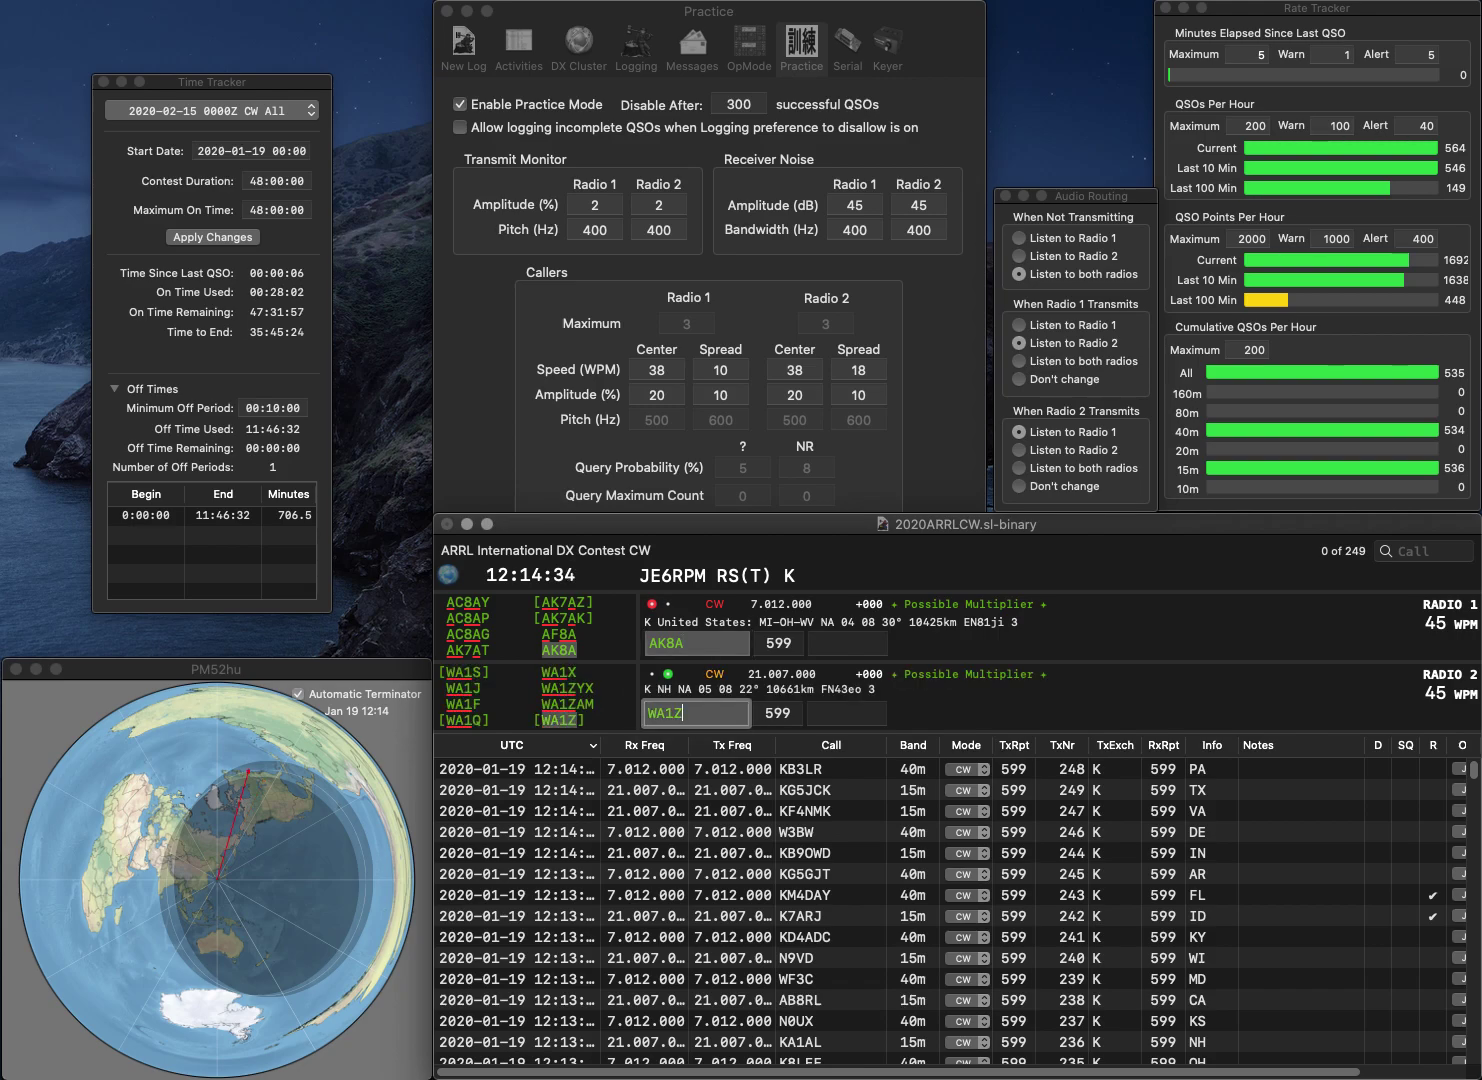
key("Return")
key("space")
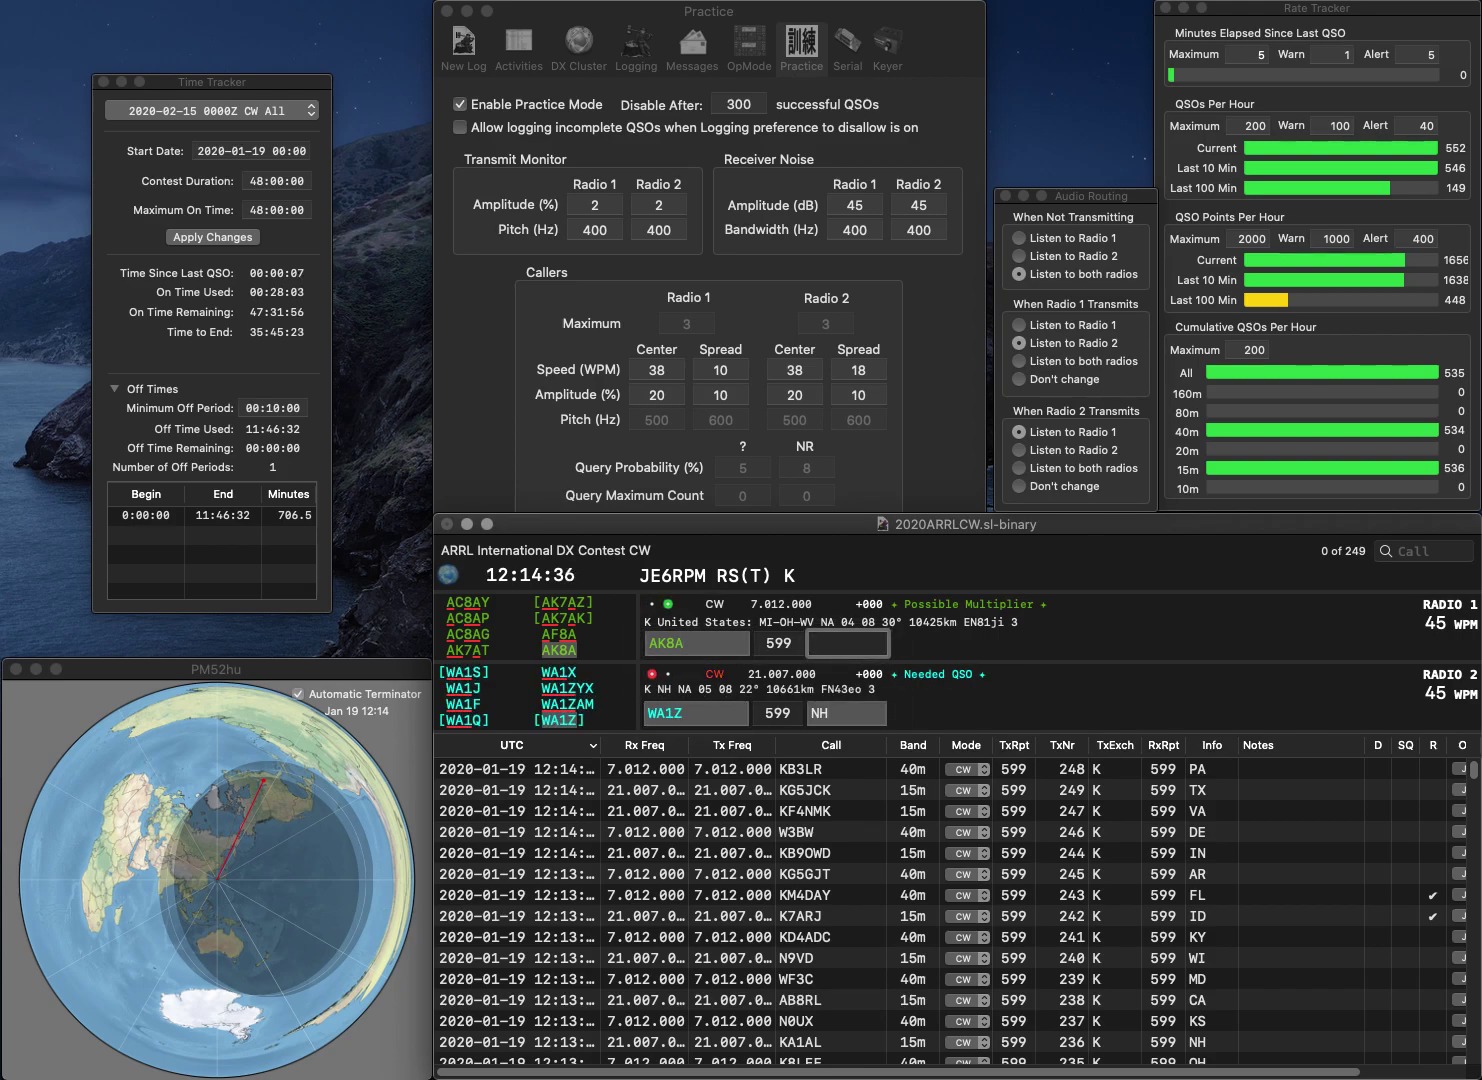
type("WV")
key("Return")
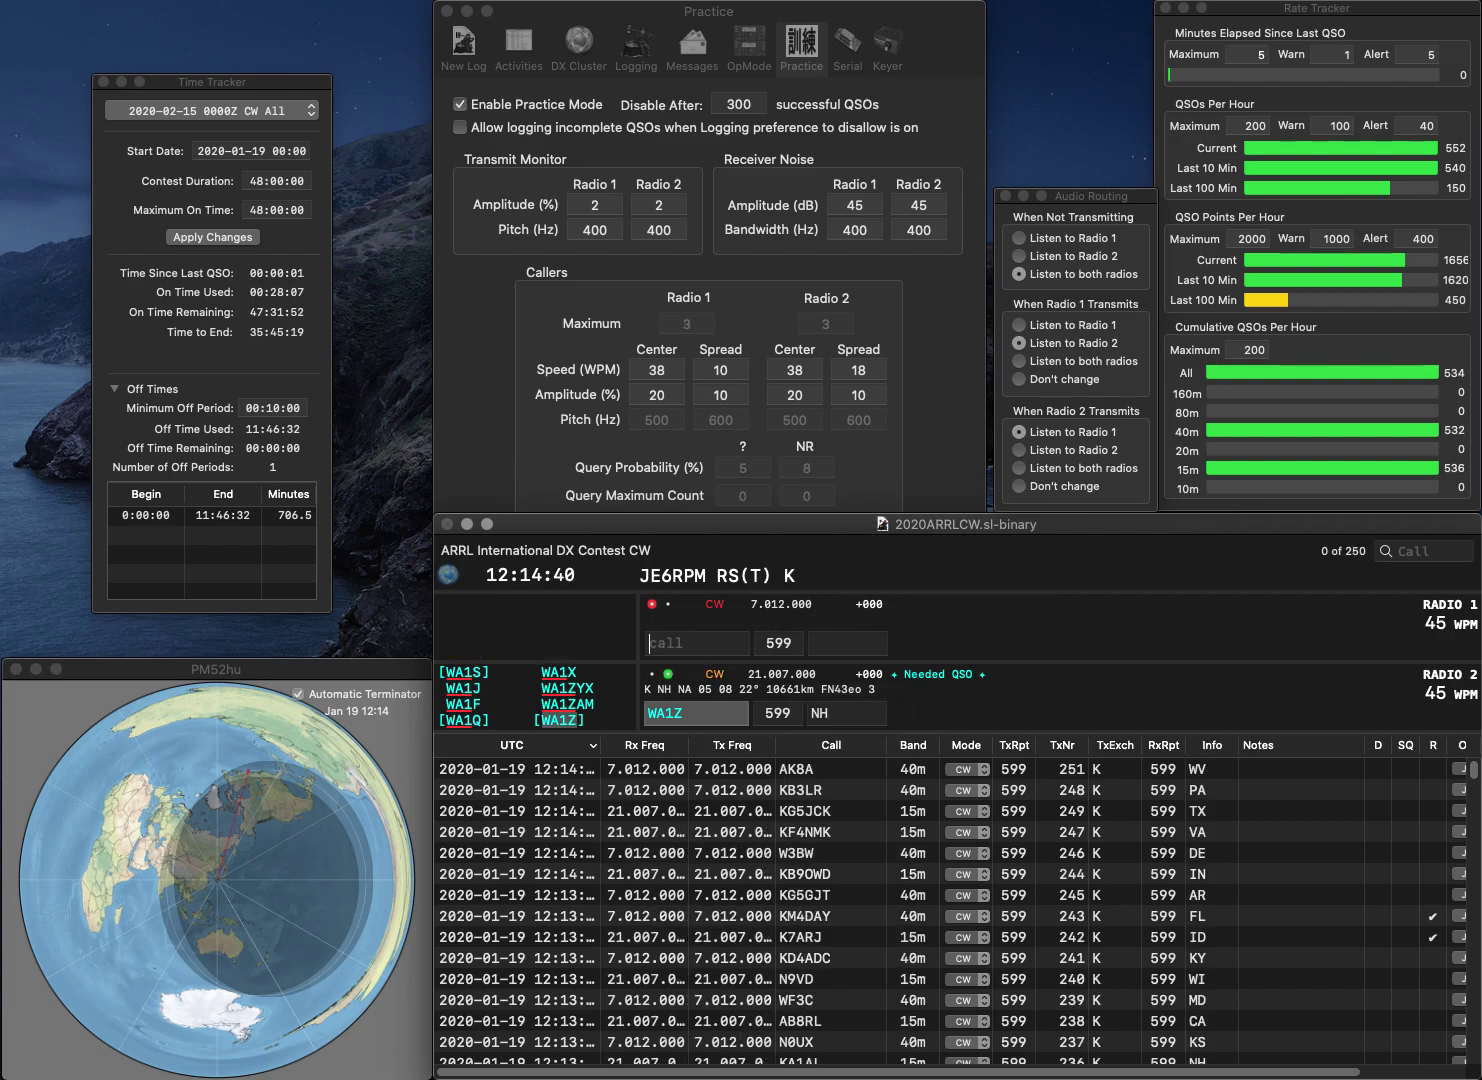
key("Return")
type("N0BPA")
key("Return")
type("1LOZ")
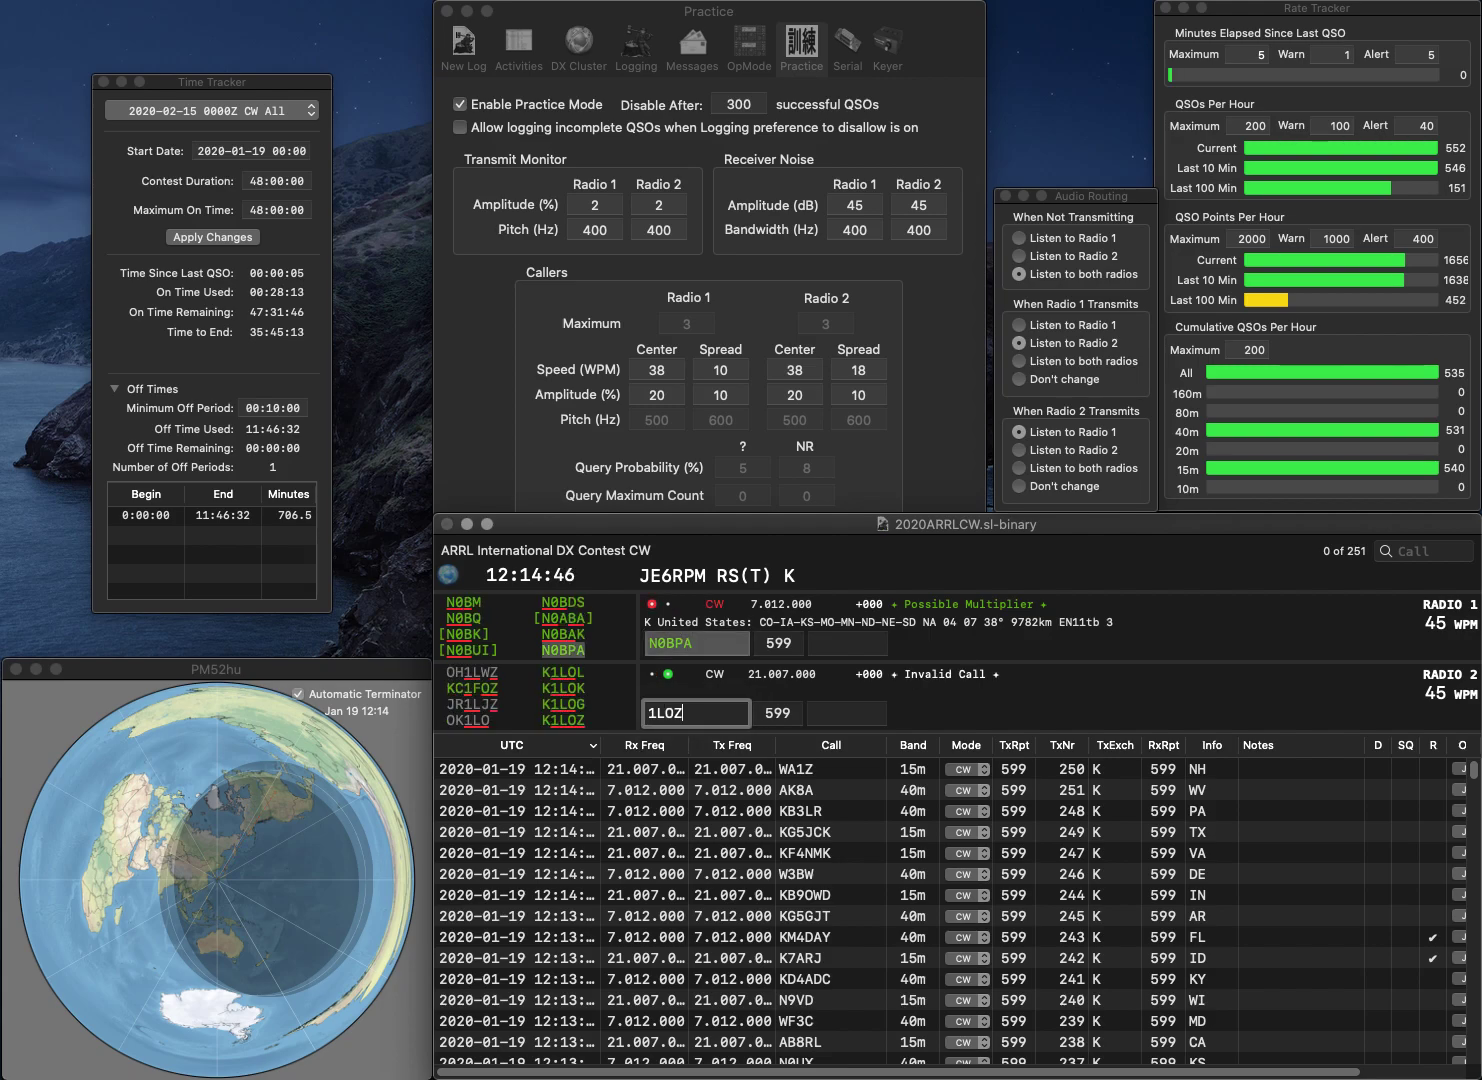
type("K")
key("Return")
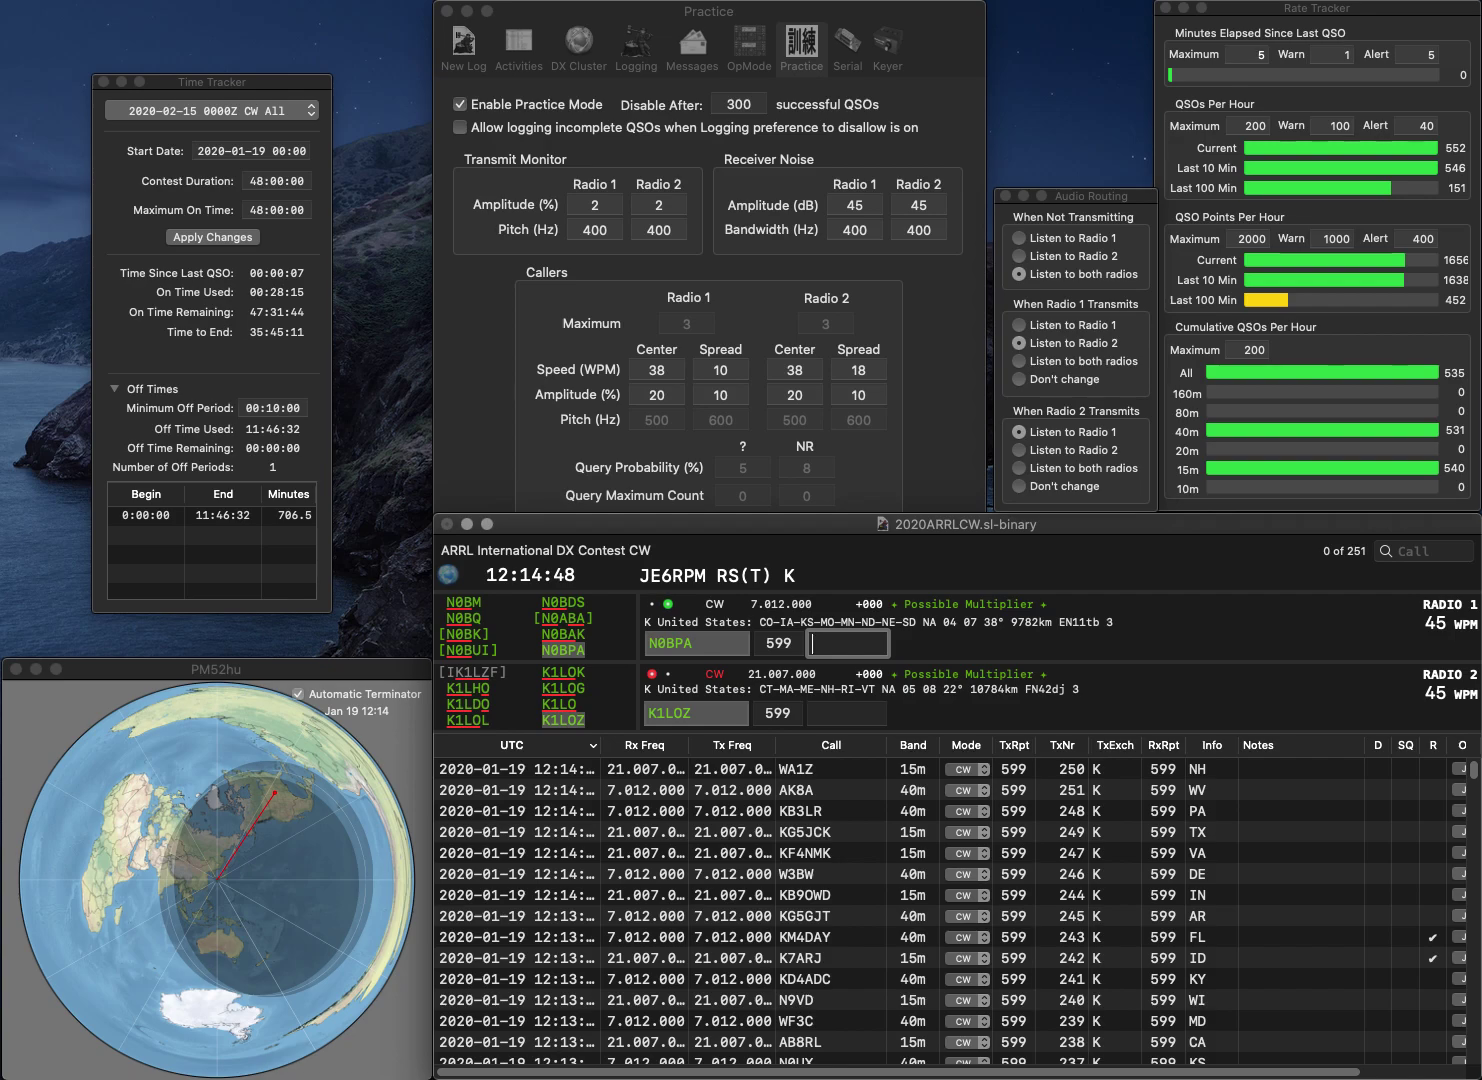
key("Return")
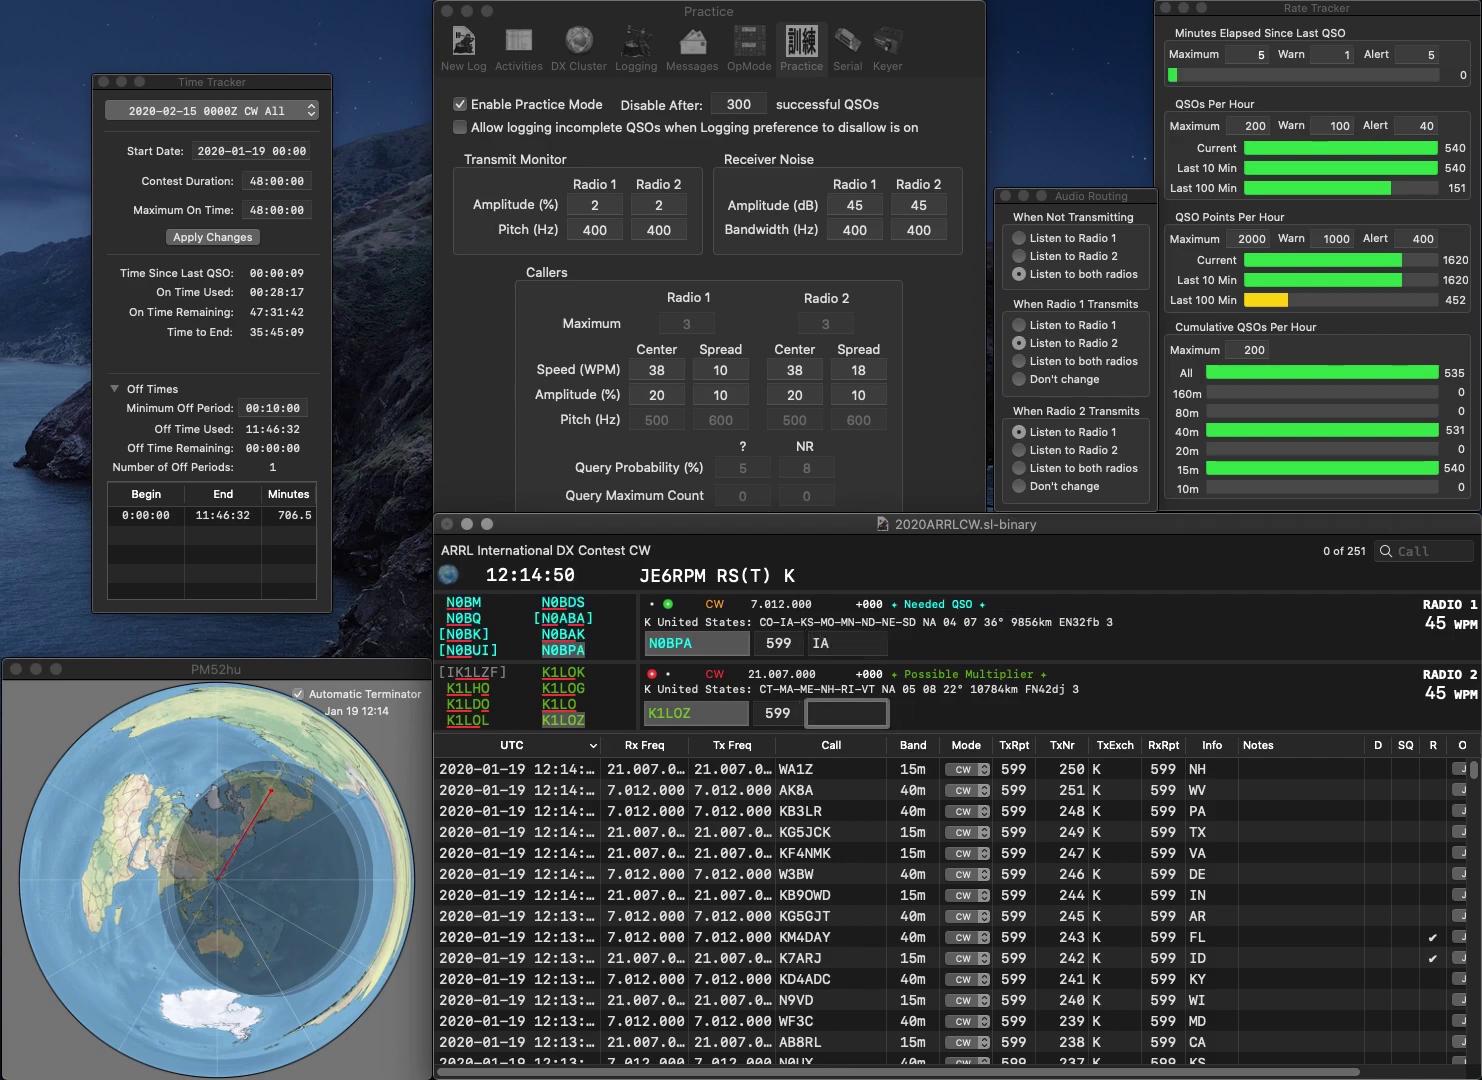
type("RI")
key("Return")
- Answer and log W8YV on Radio 1 with exchange MI and K8JYG on Radio 2 with exchange OH
type("W8YV")
key("Return")
type("K8JYG")
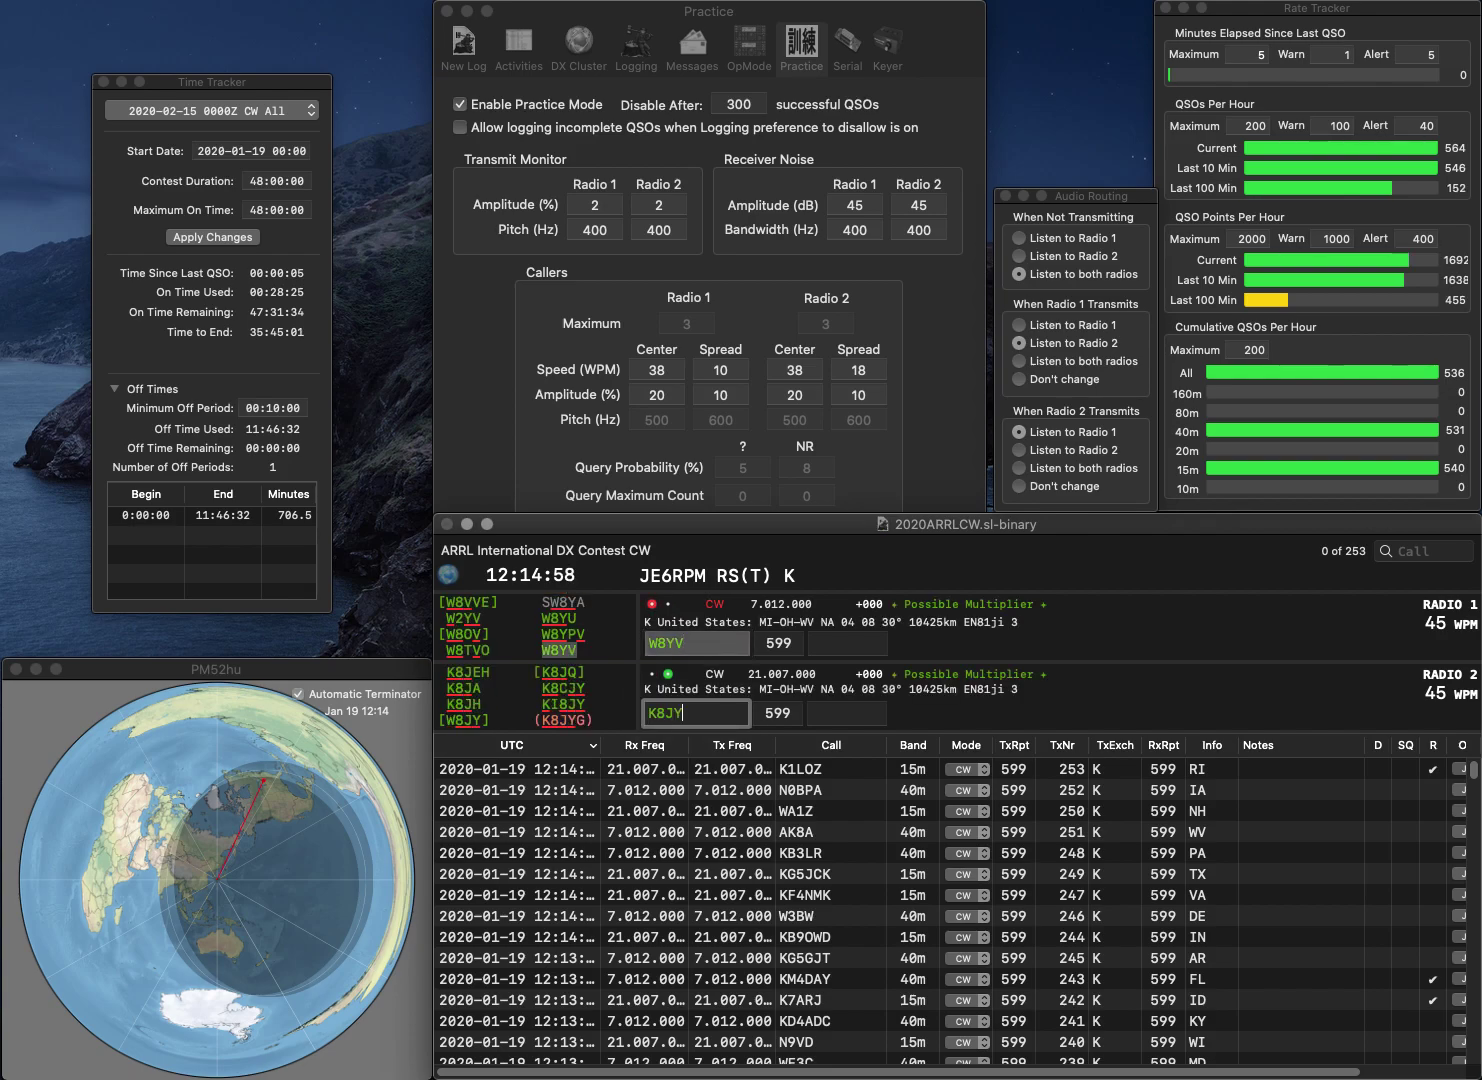
key("Return")
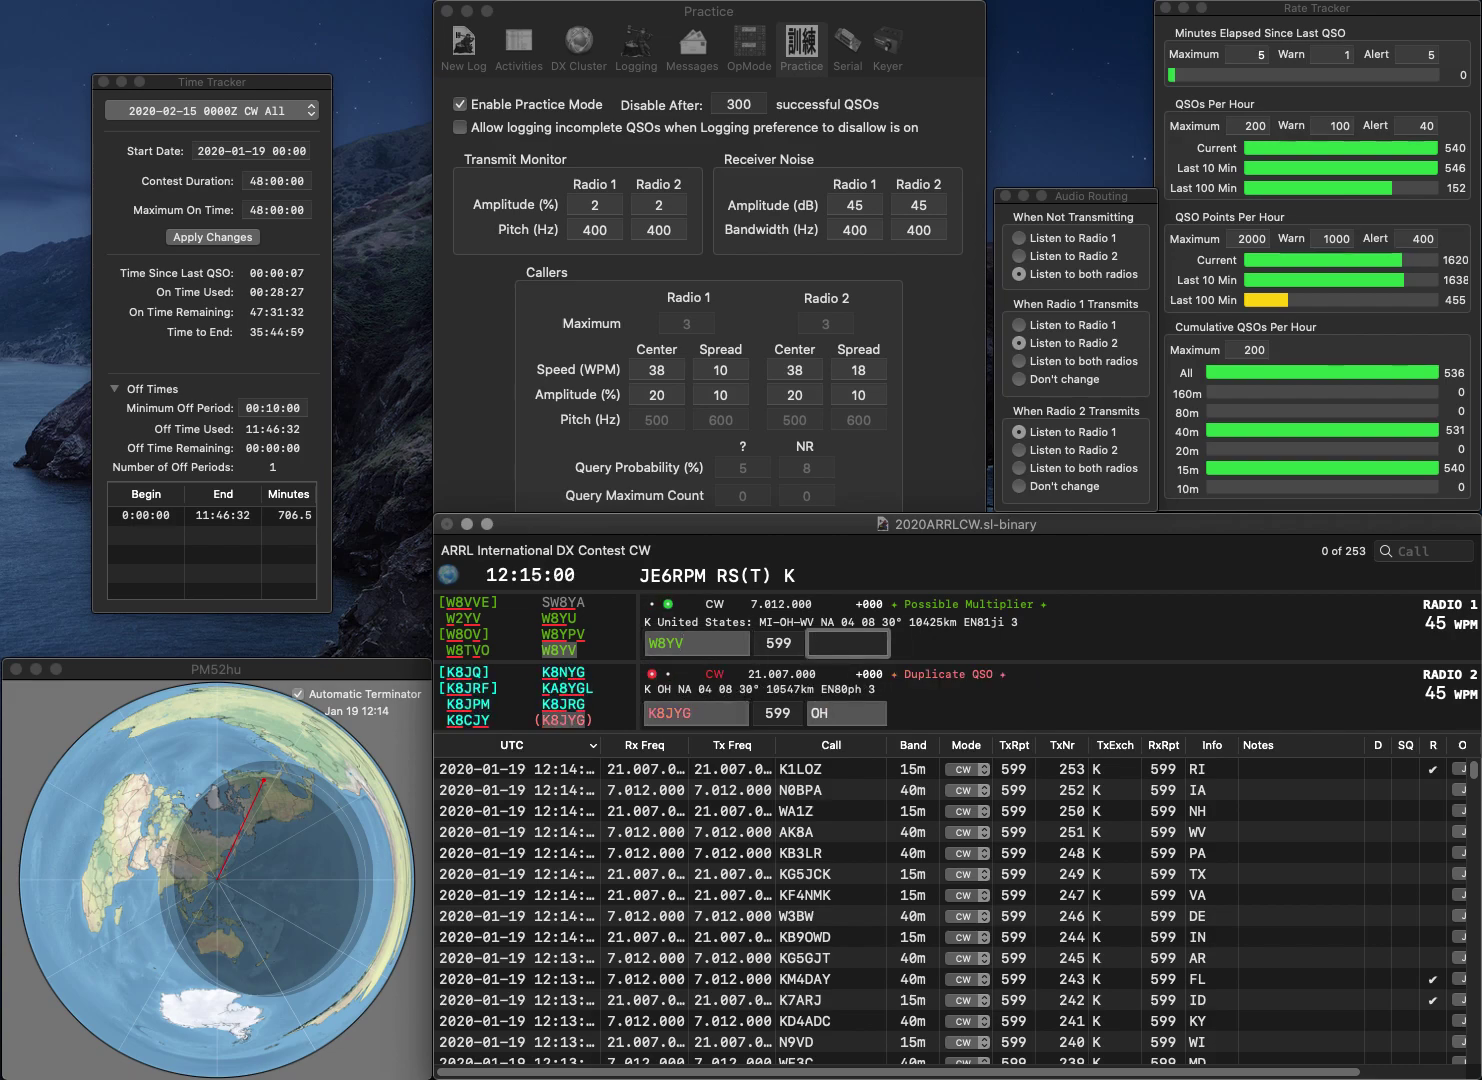
key("Return")
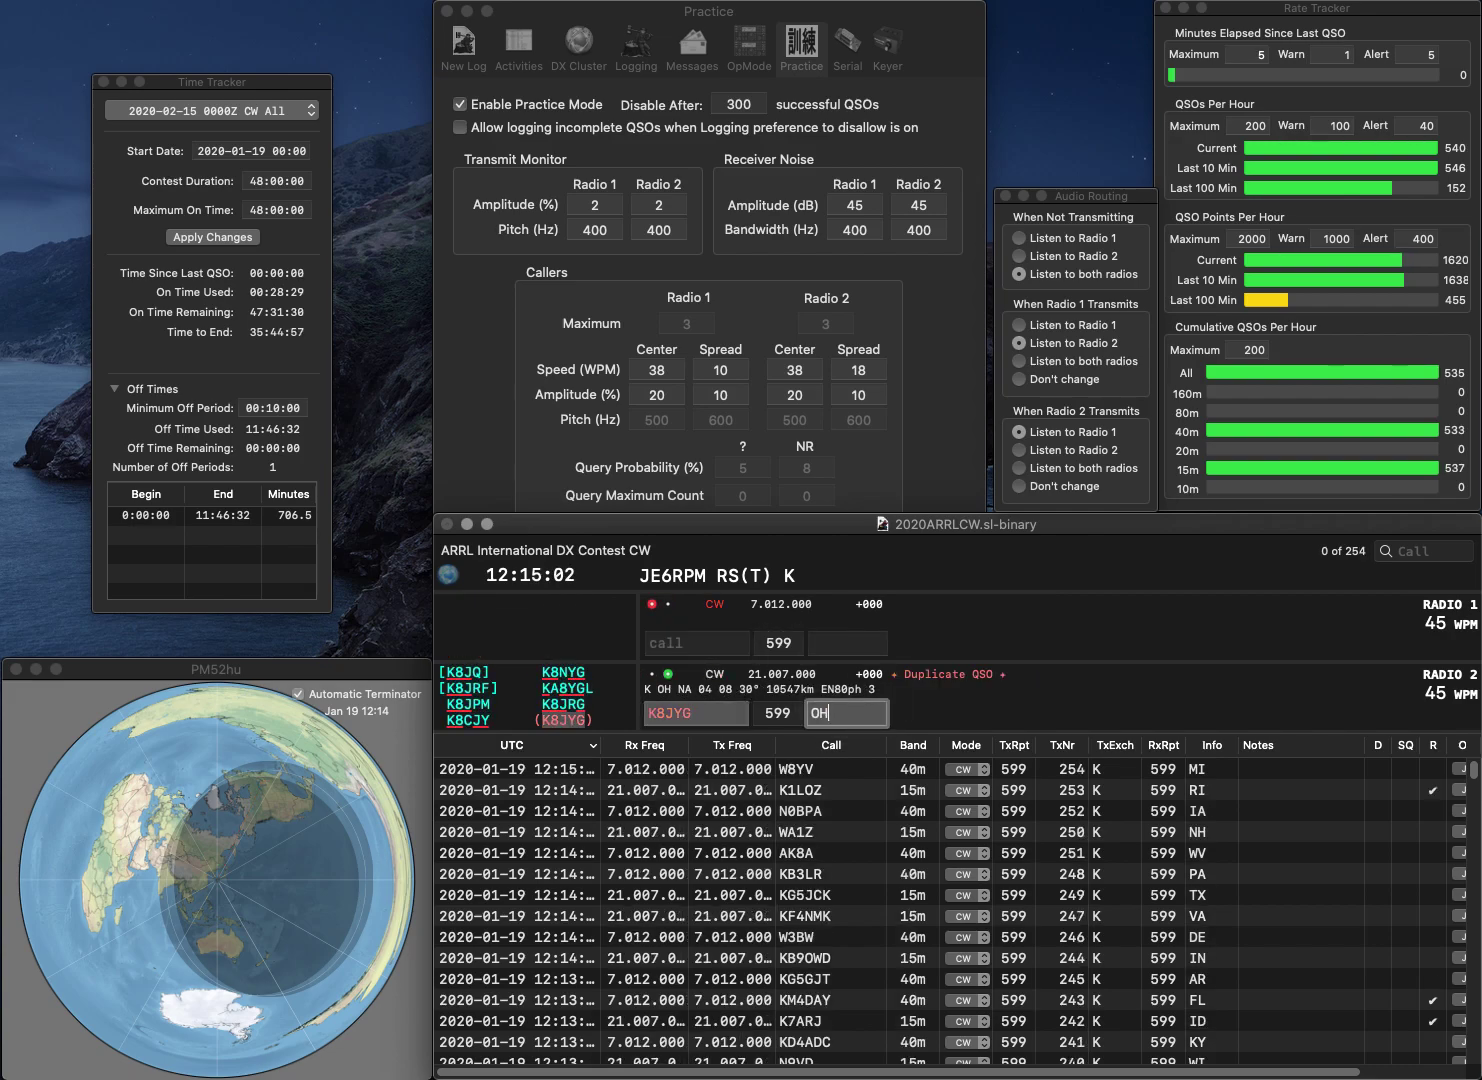
key("Return")
type("WA8Y")
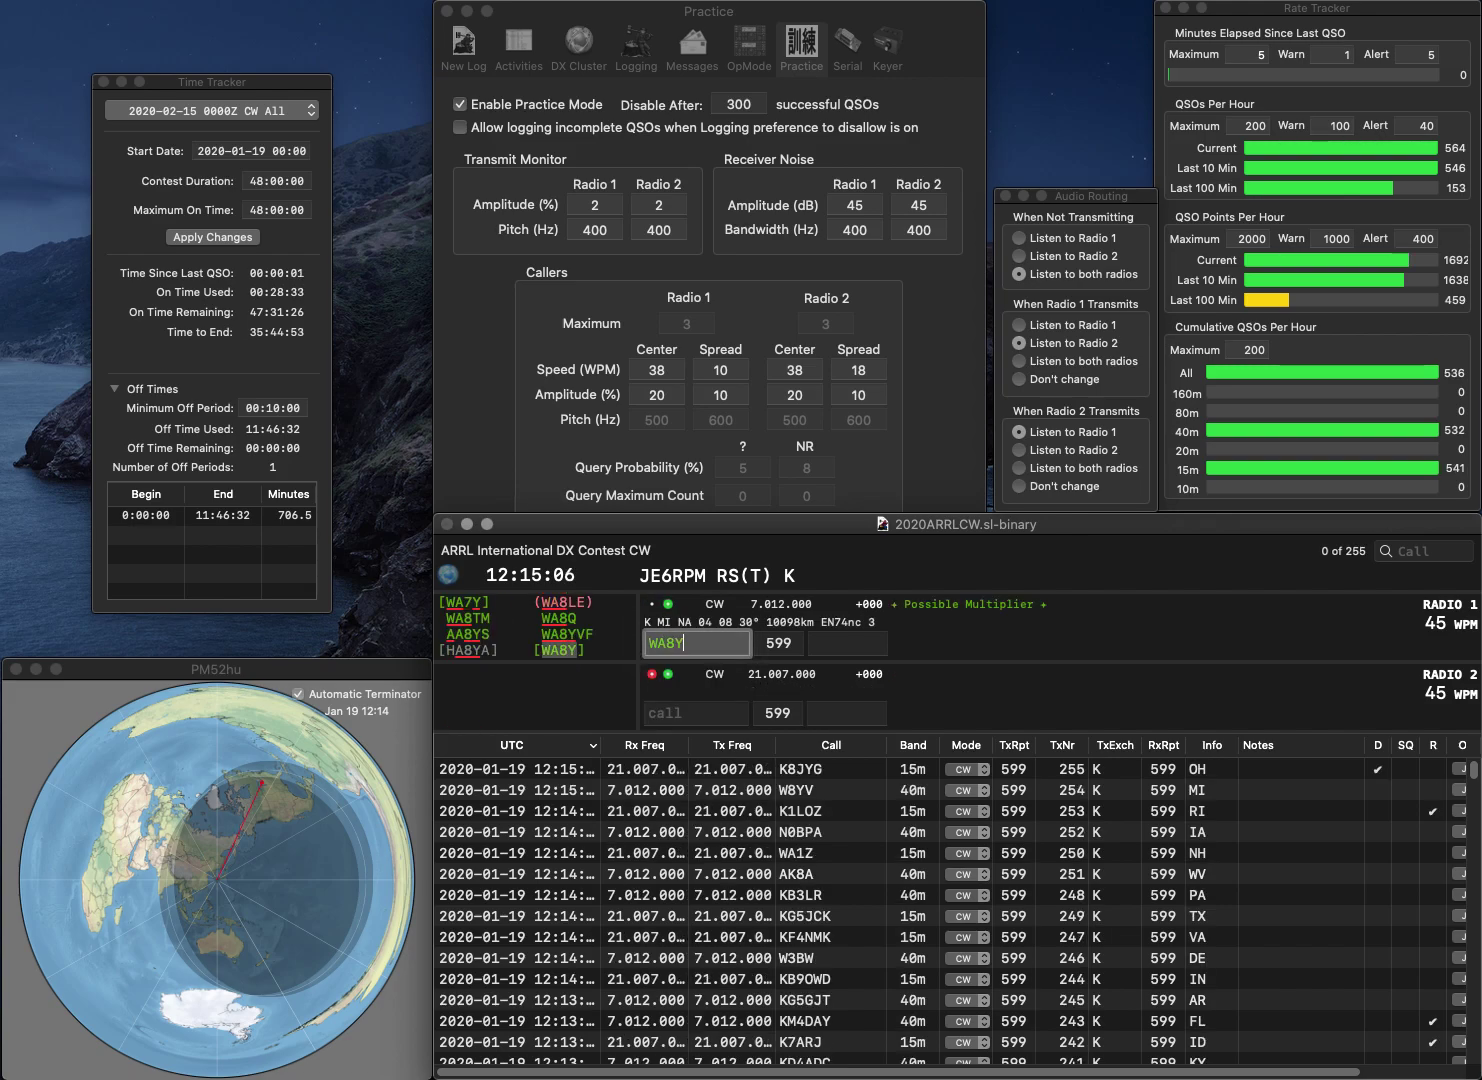
key("Return")
type("KG5IIS")
key("Return")
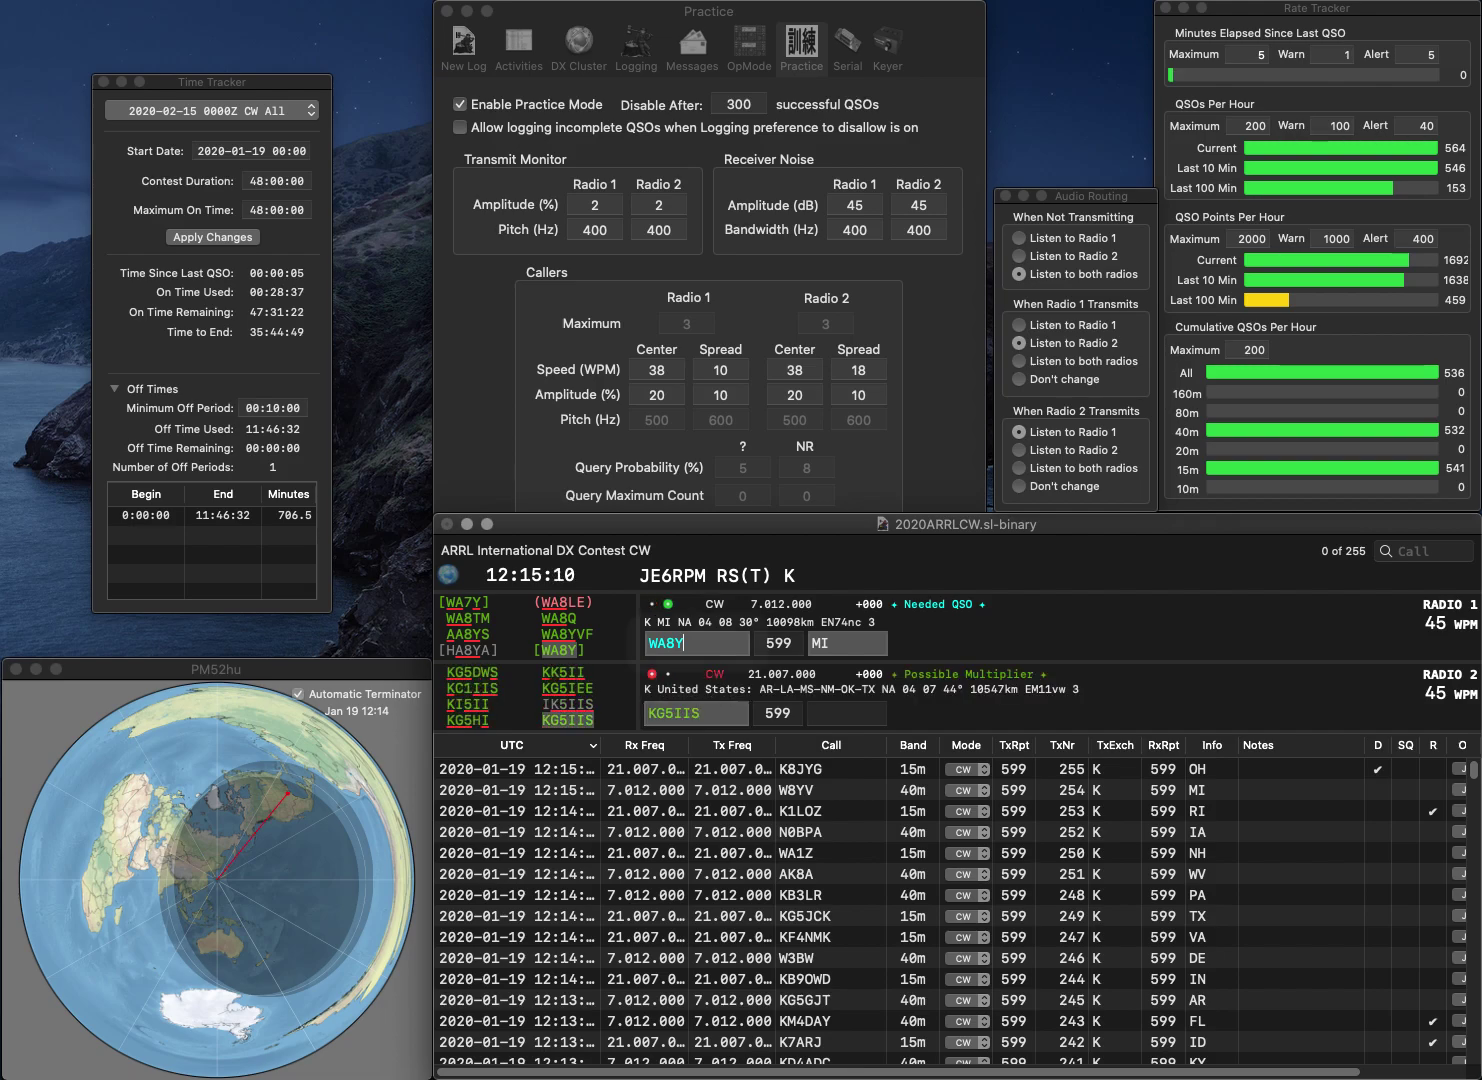
key("Return")
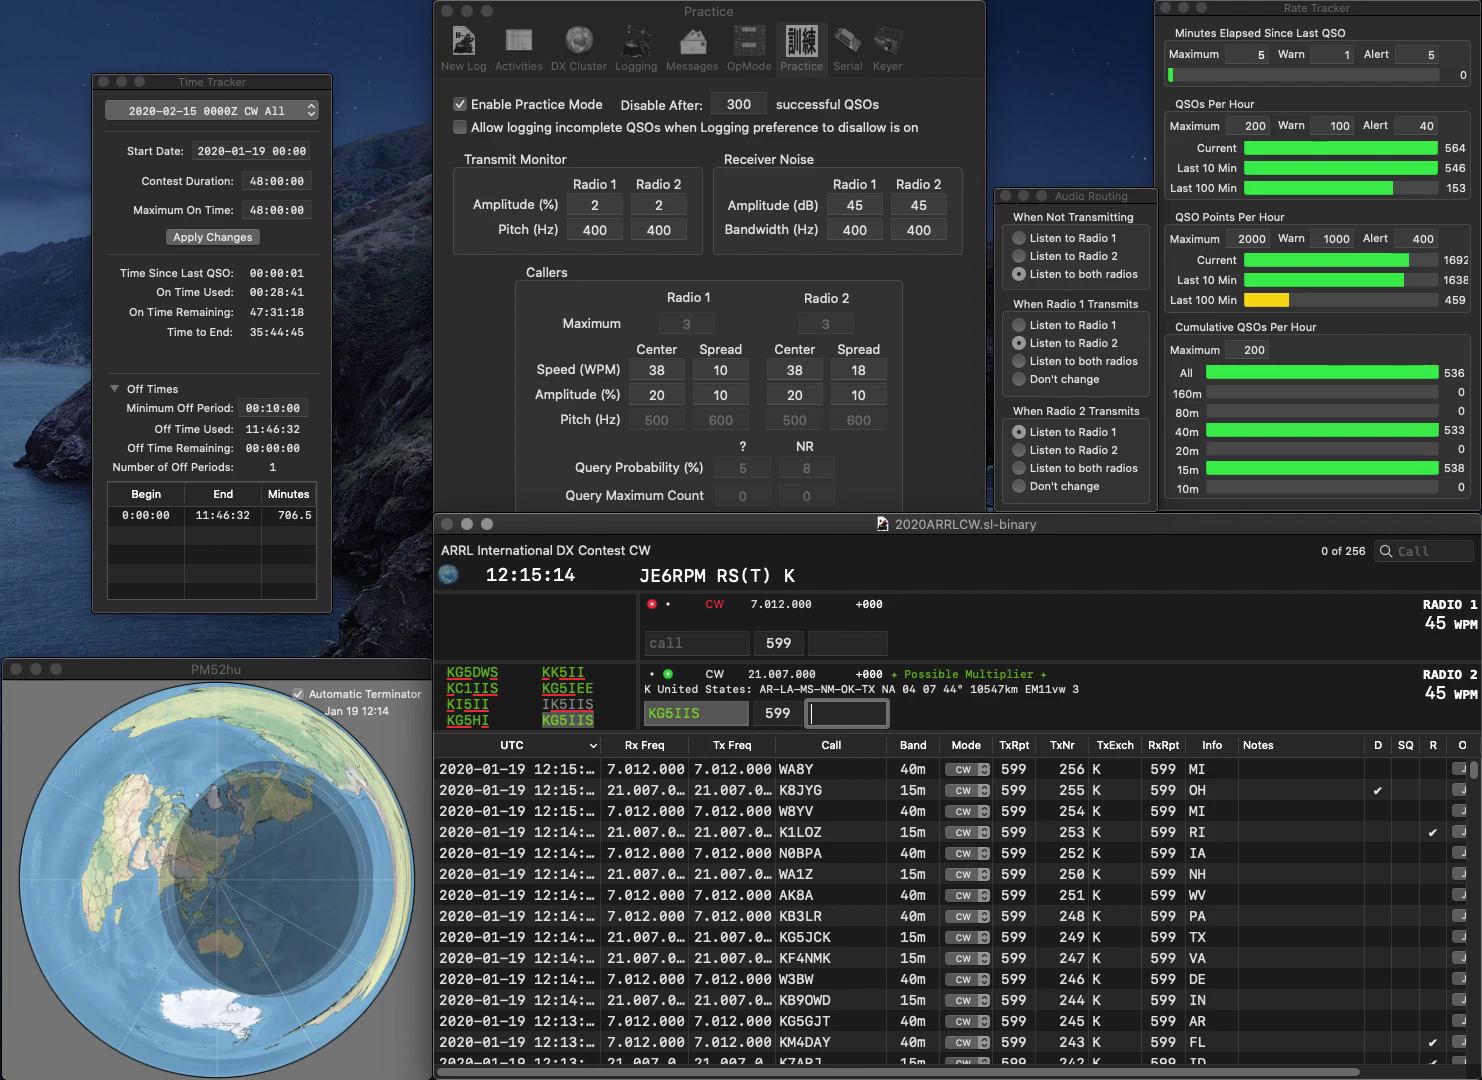
type("AR")
key("Return")
type("K")
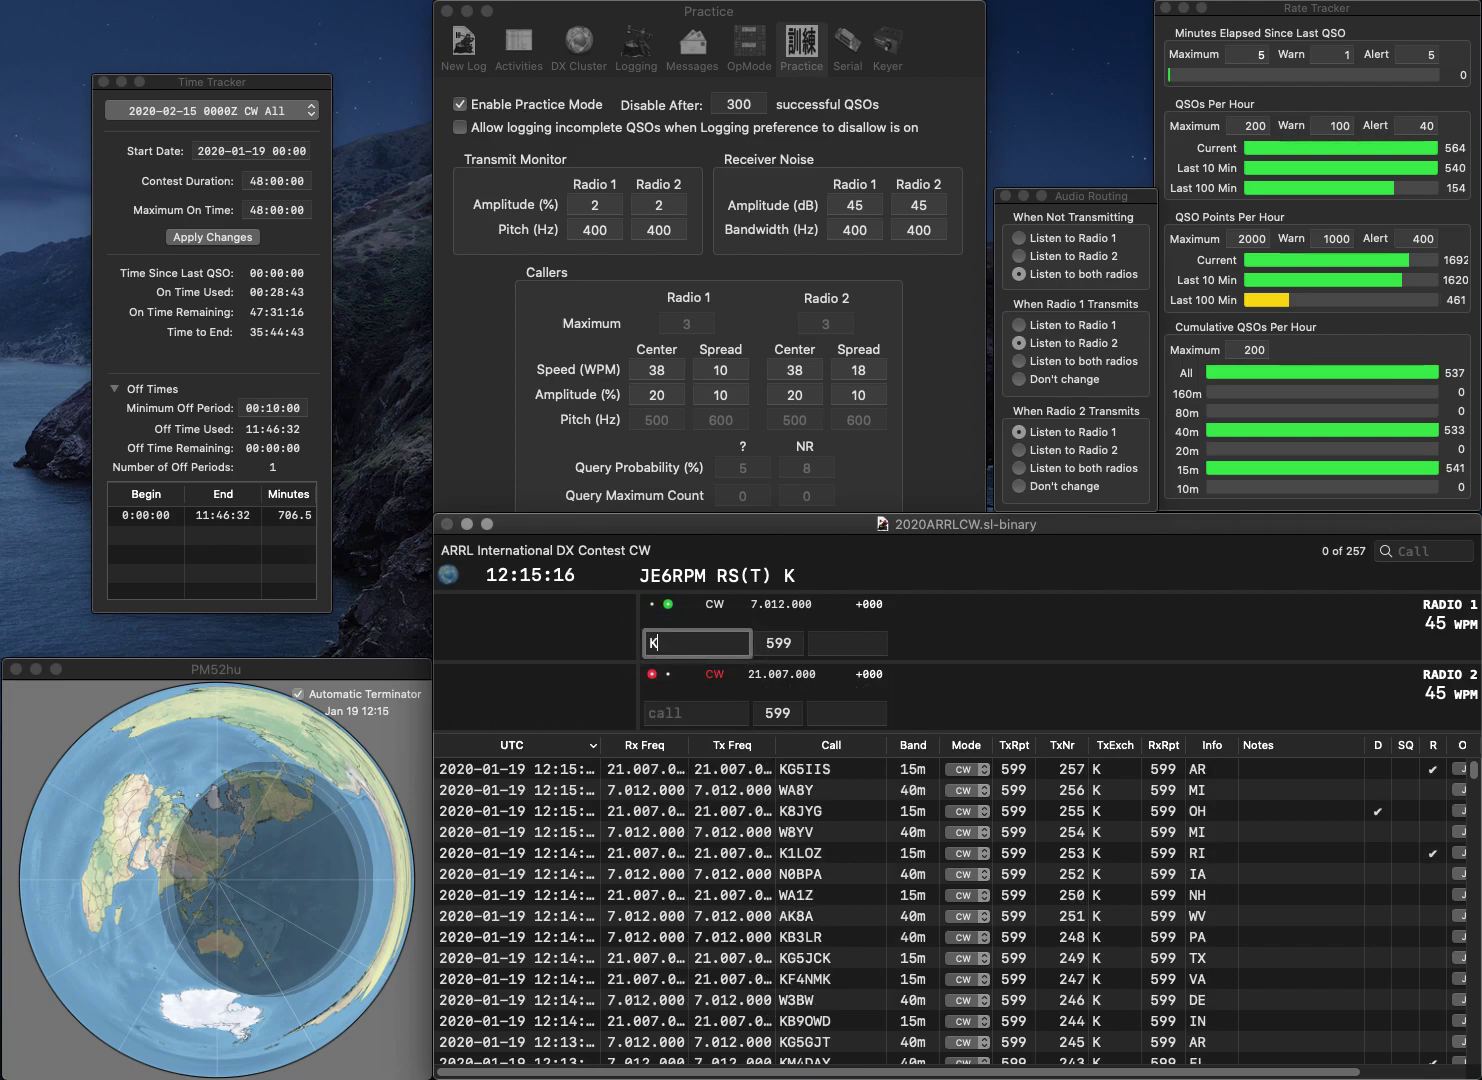
type("N4MQR")
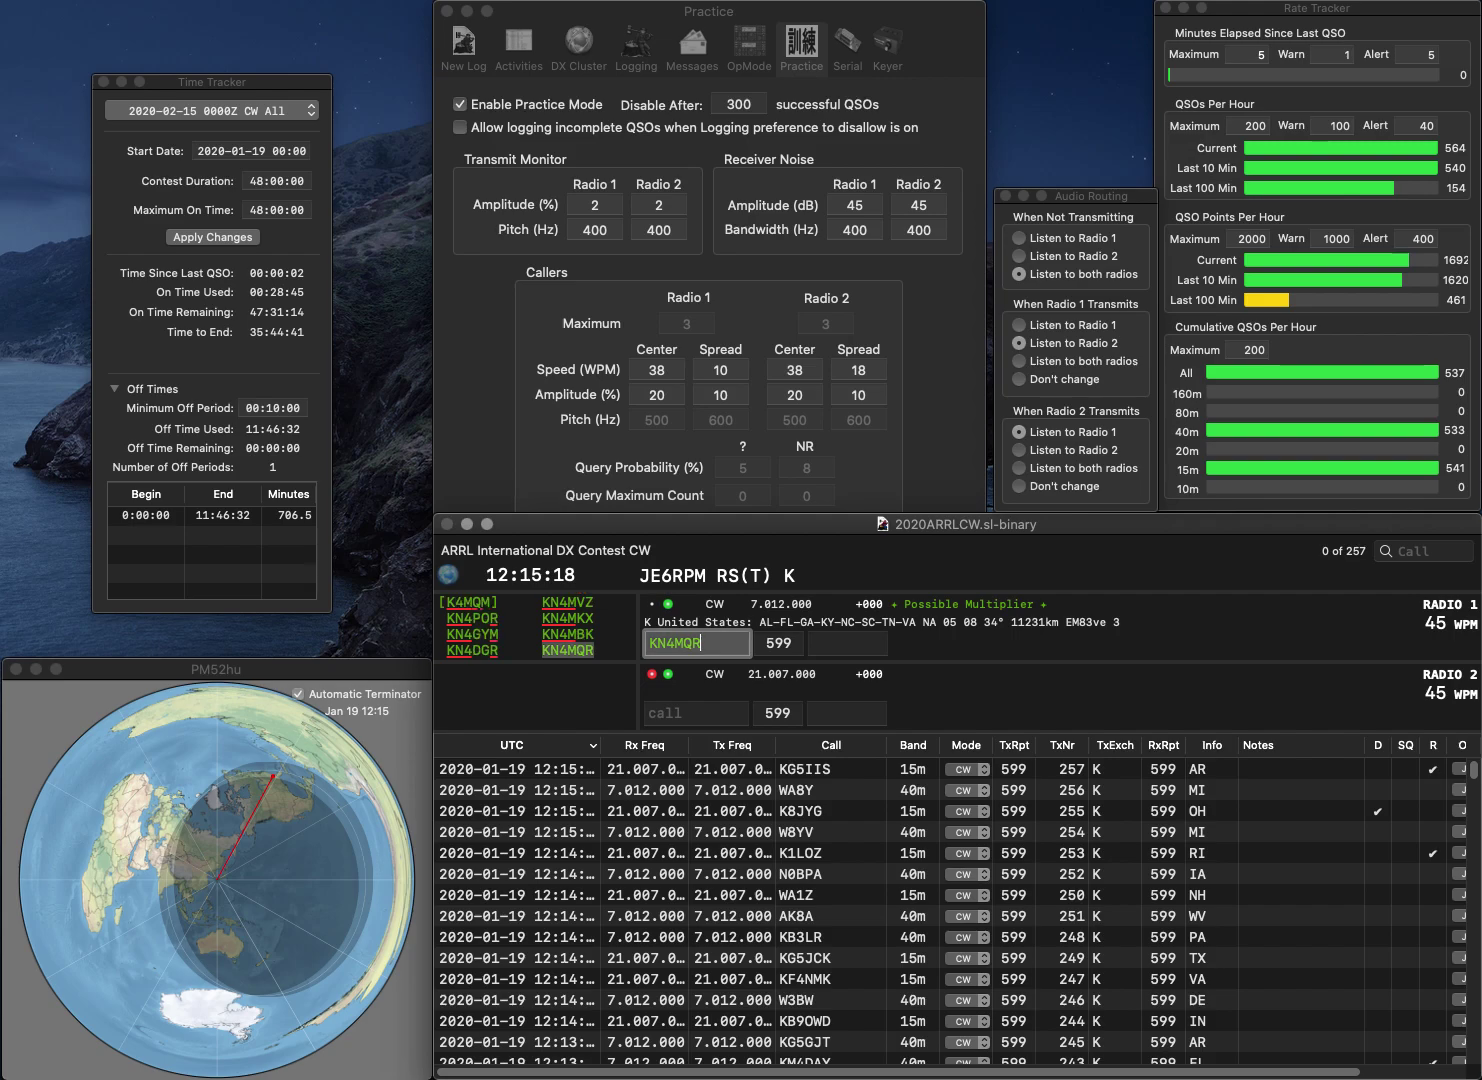
key("Return")
type("9P")
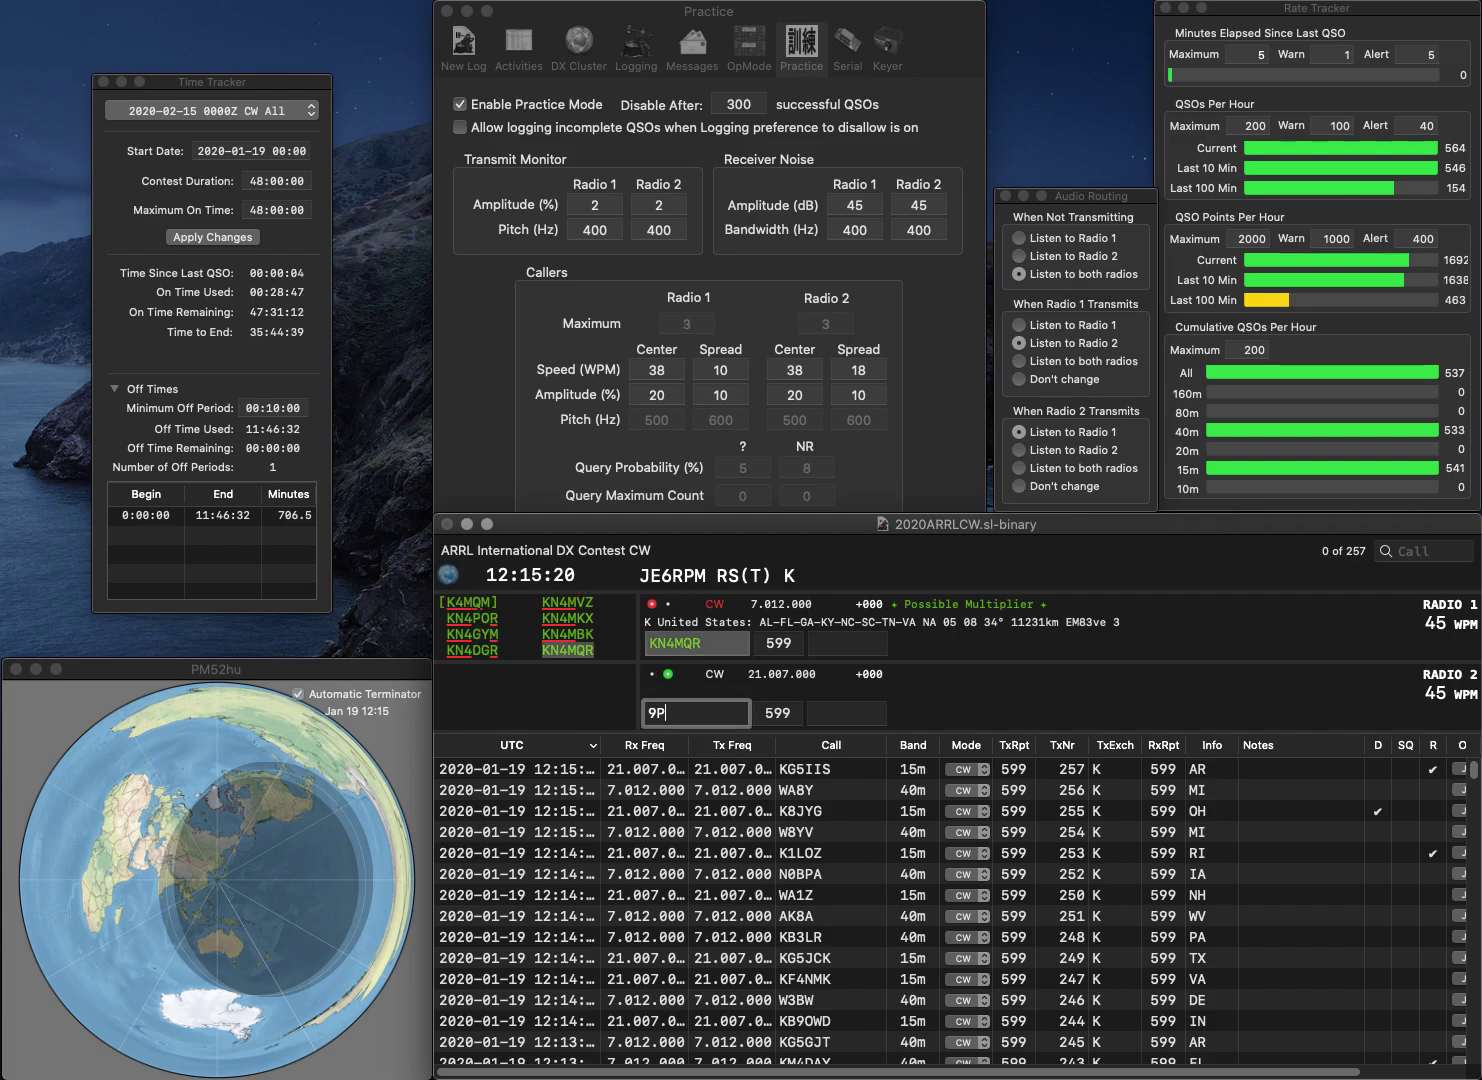
type("GAC")
key("Return")
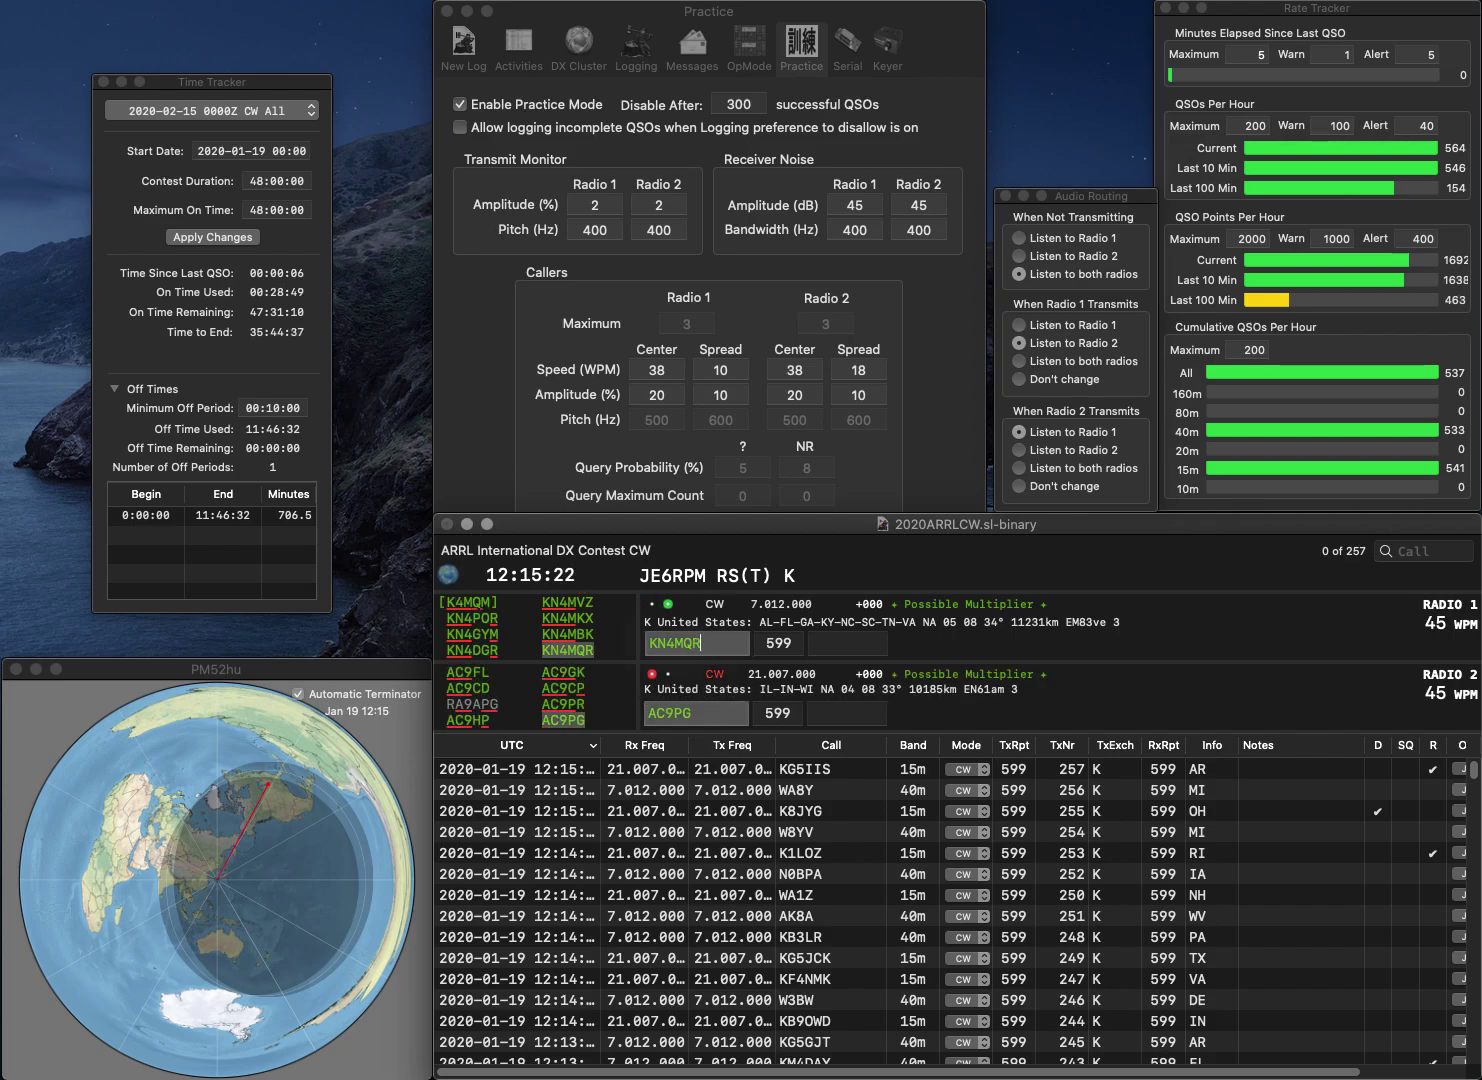
type("TN")
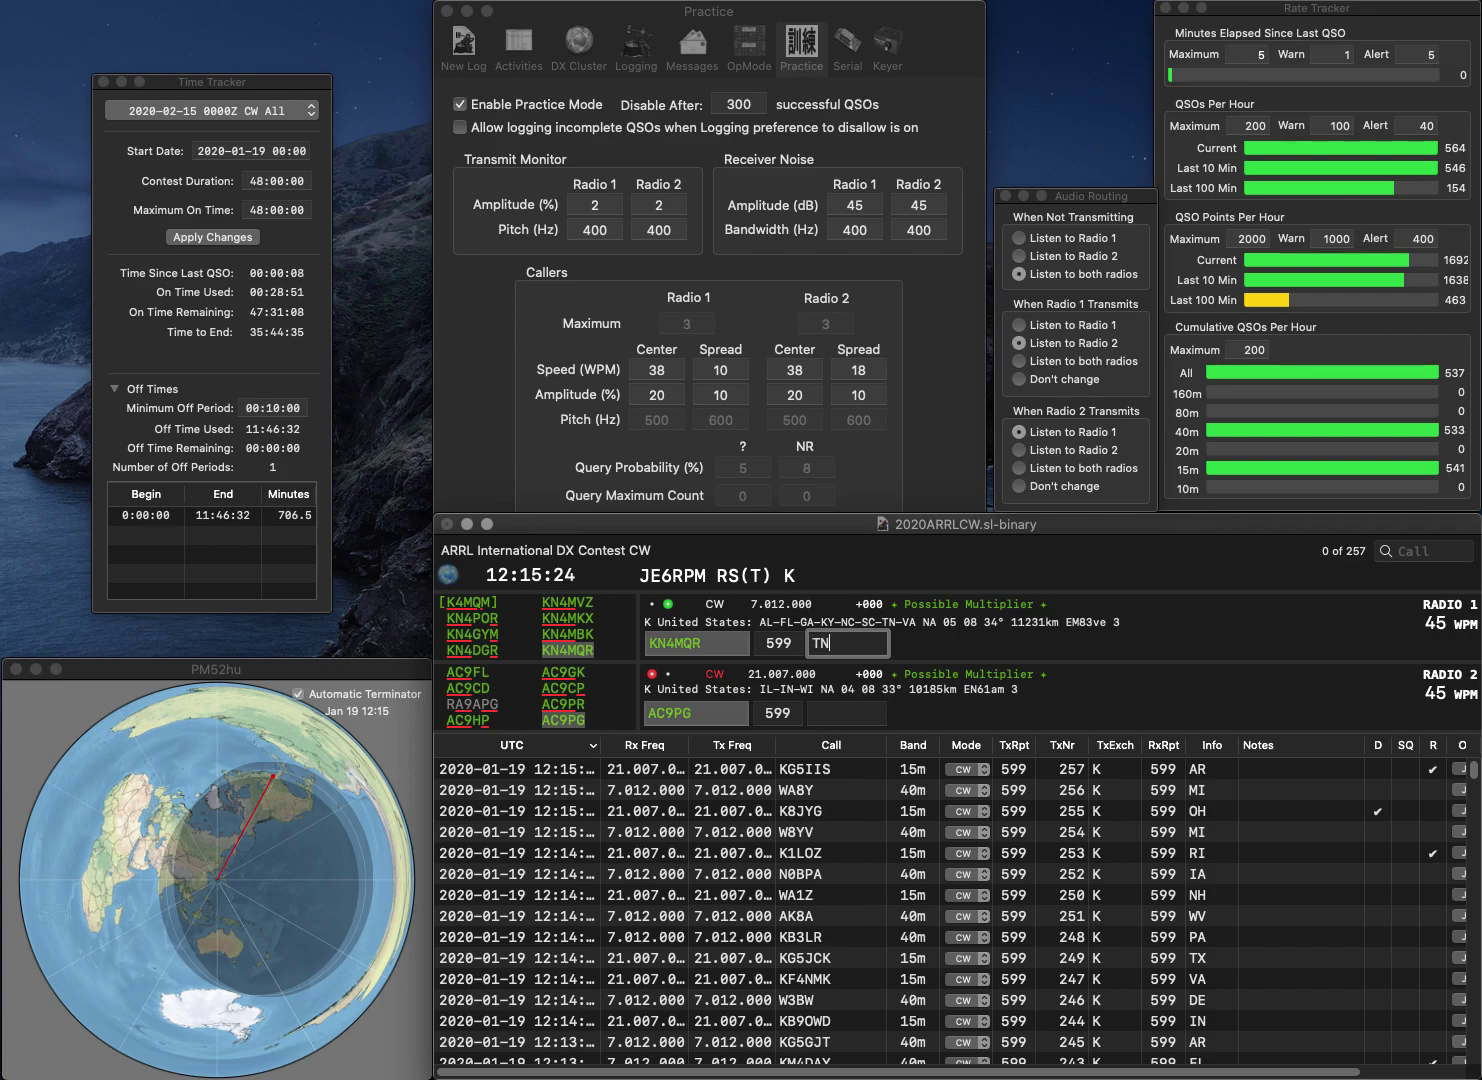
key("Return")
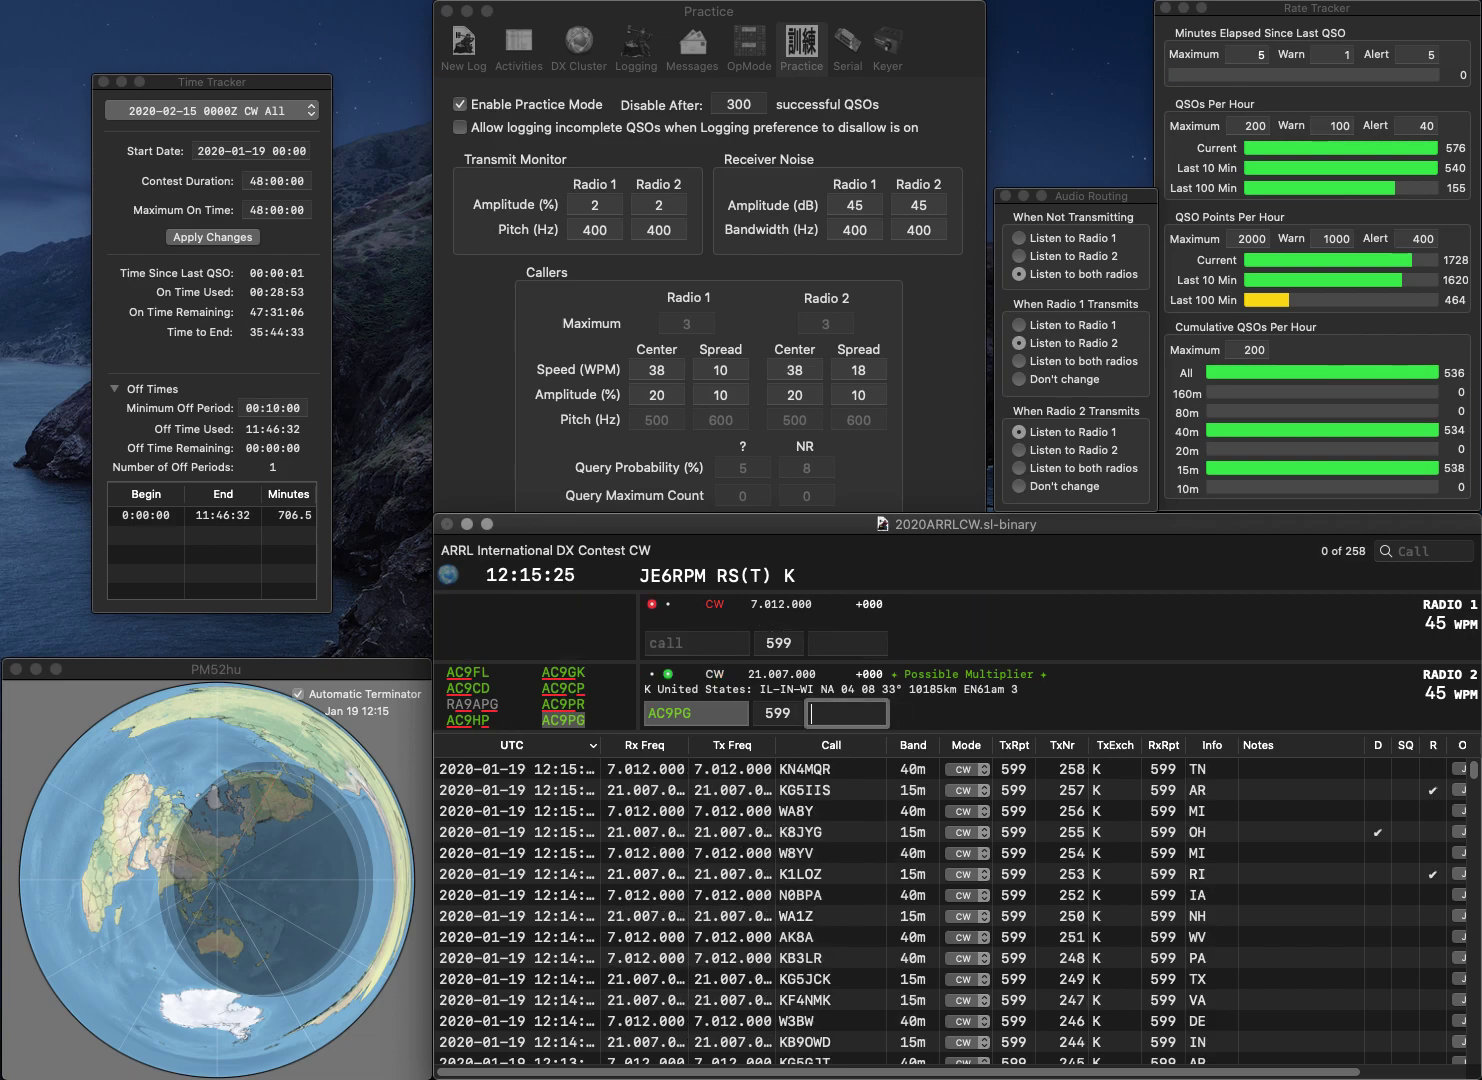
type("IL")
key("Return")
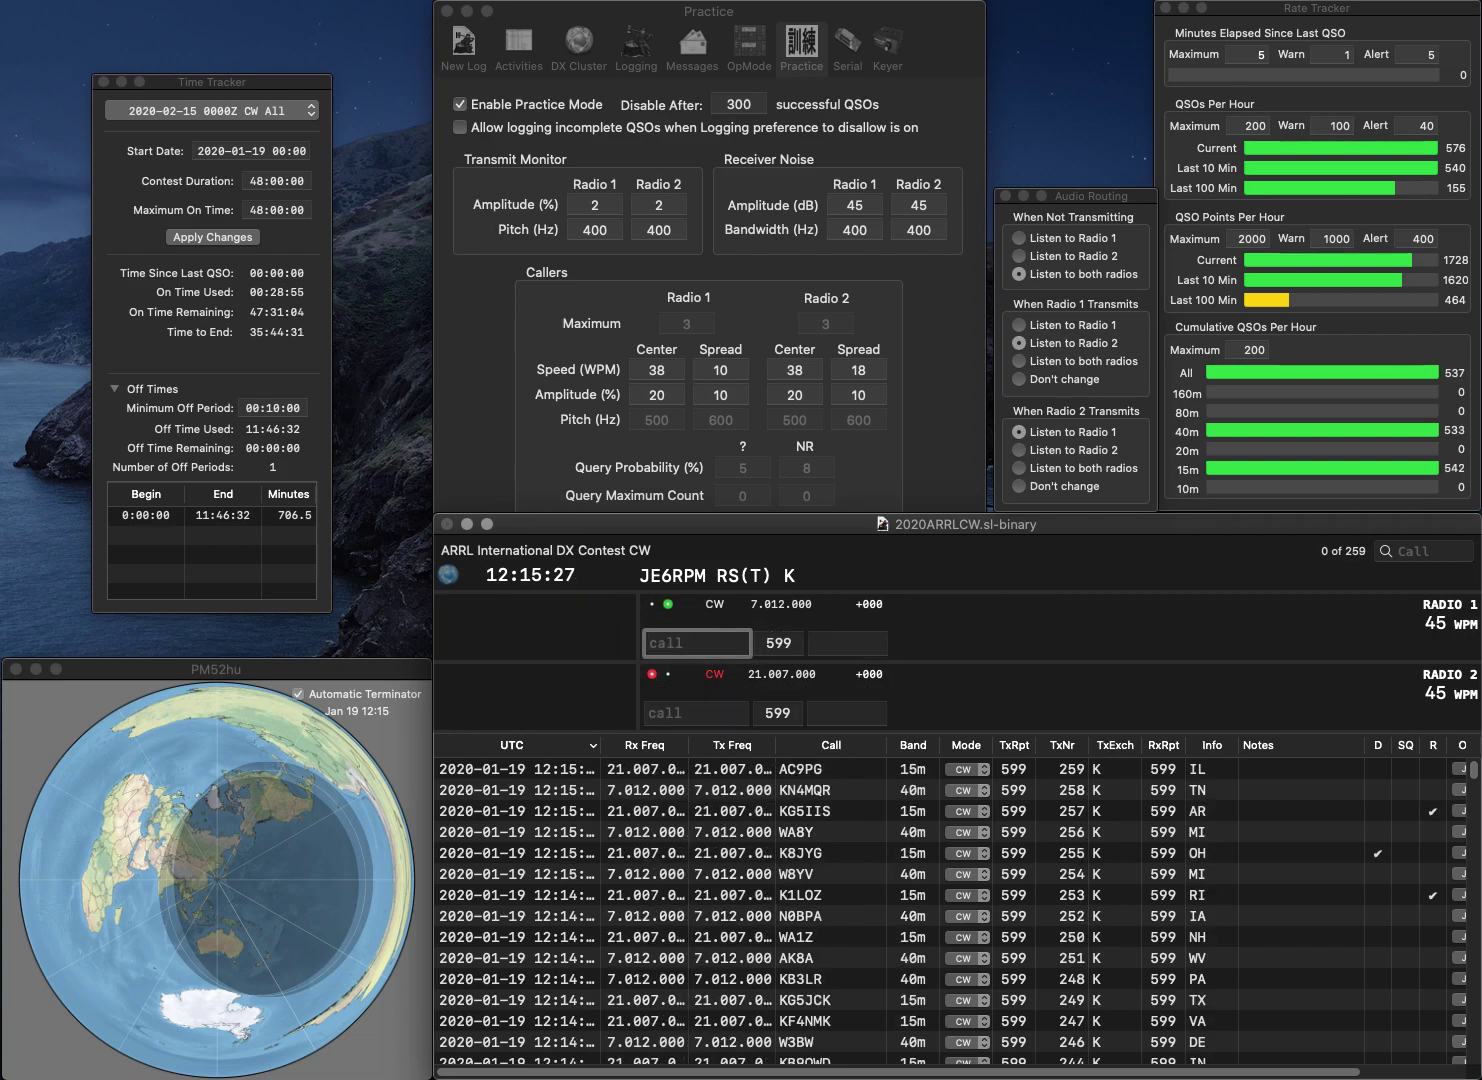
type("WA3")
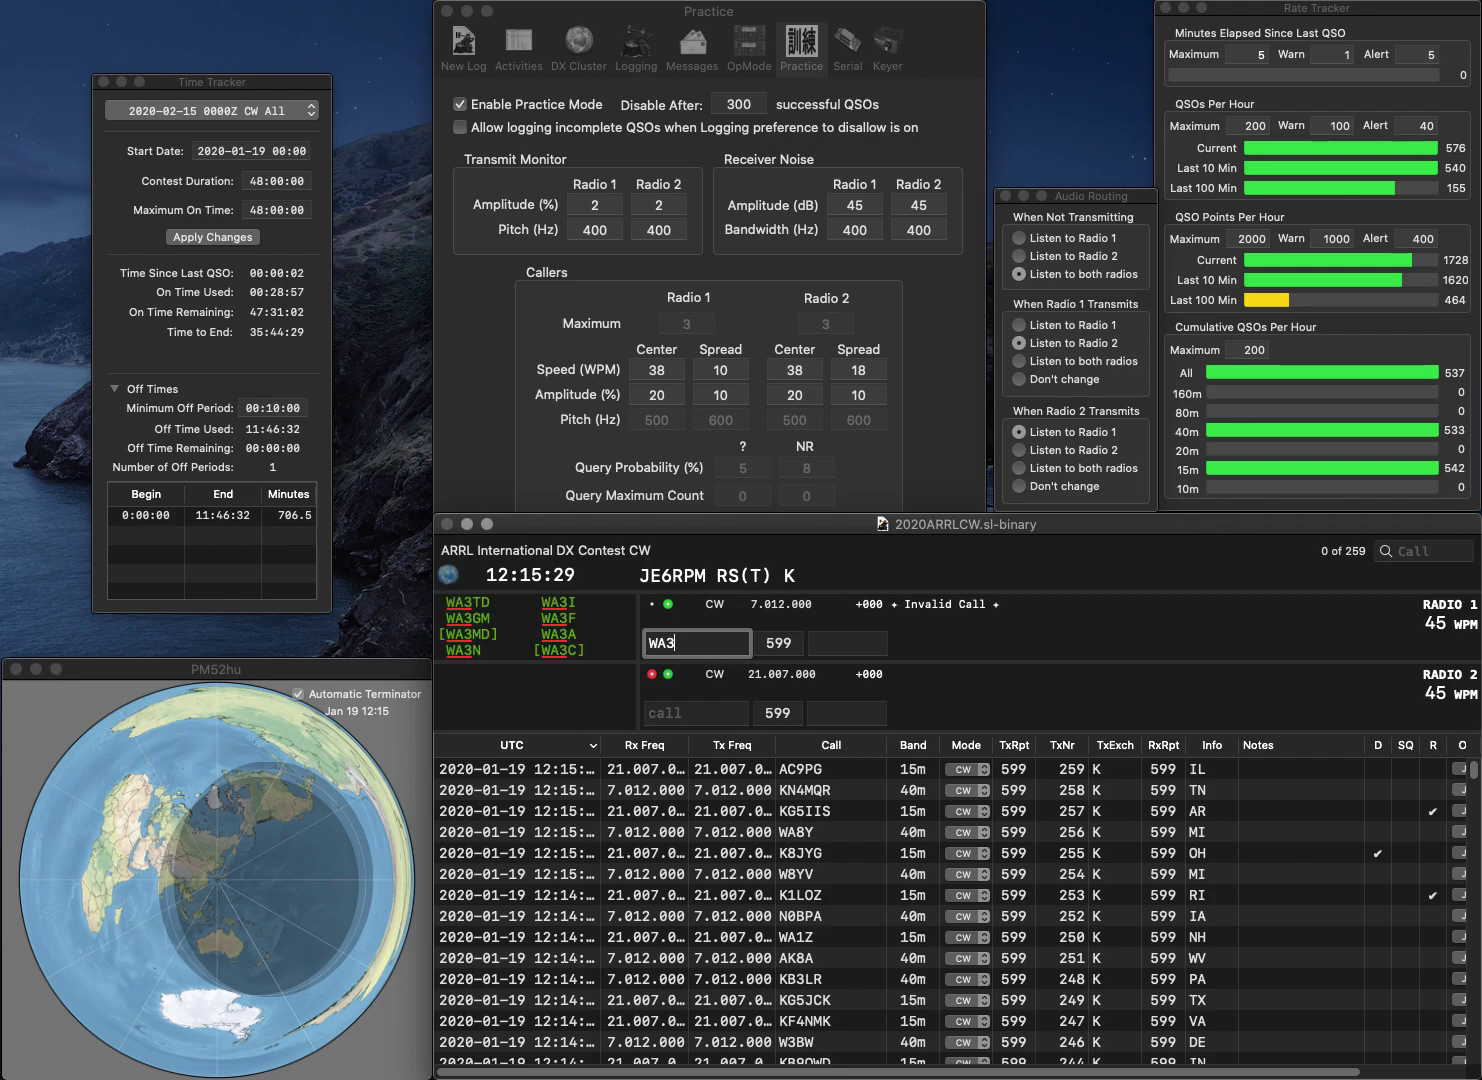
key("Return")
type("WB6IVF")
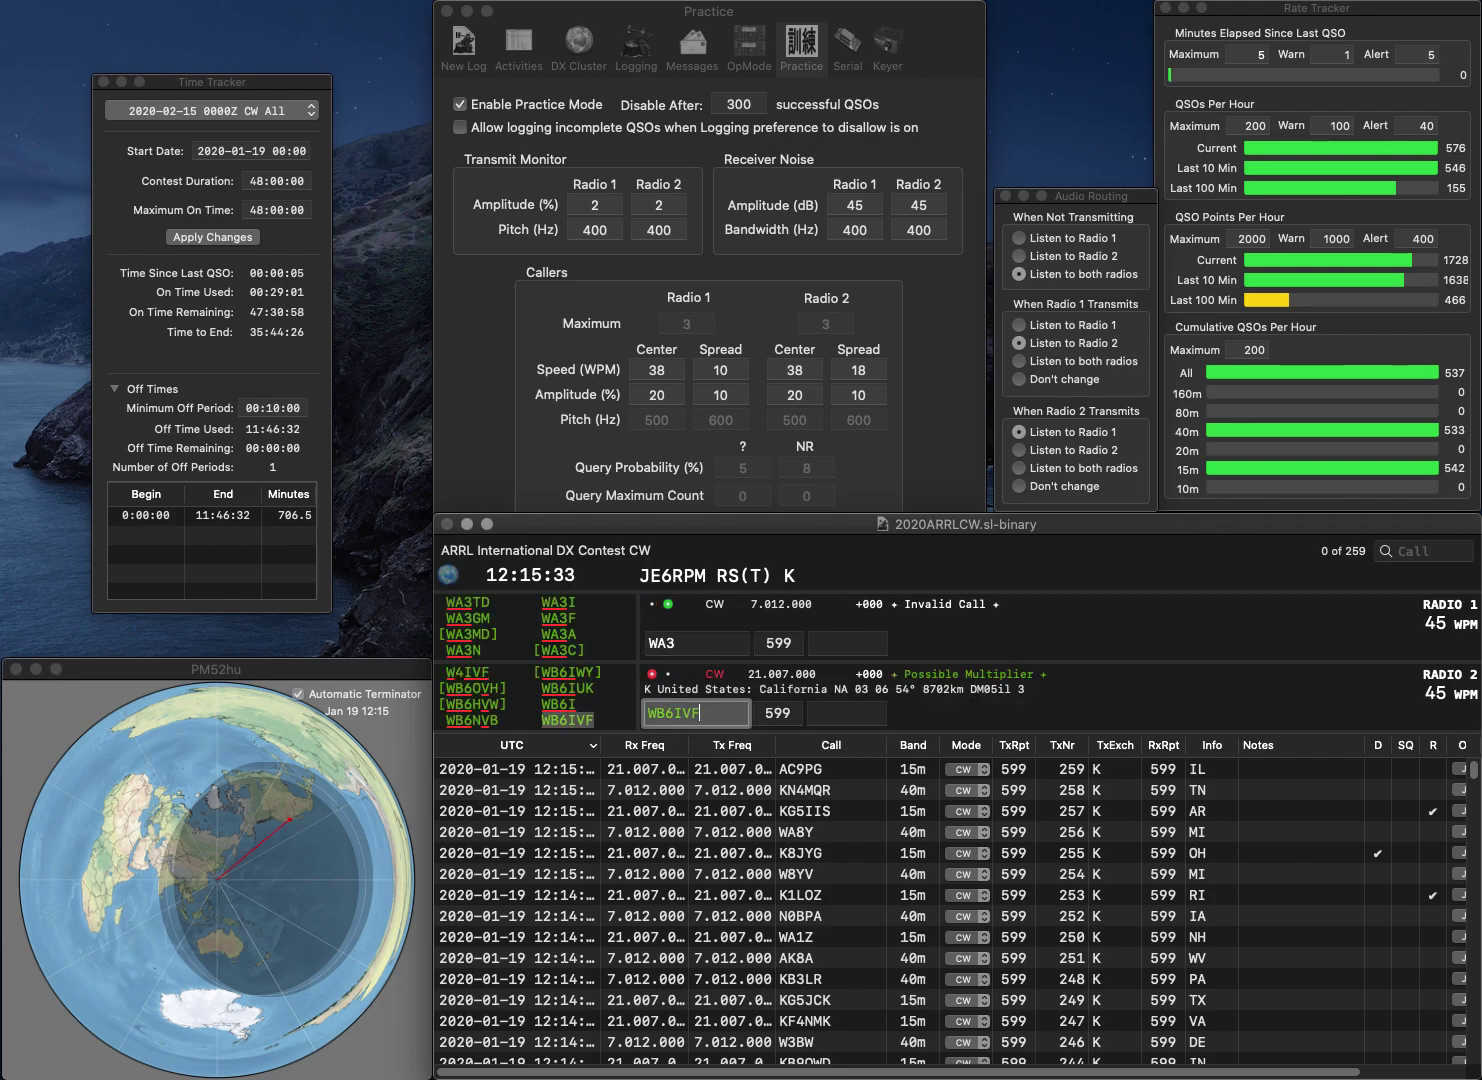
key("Return")
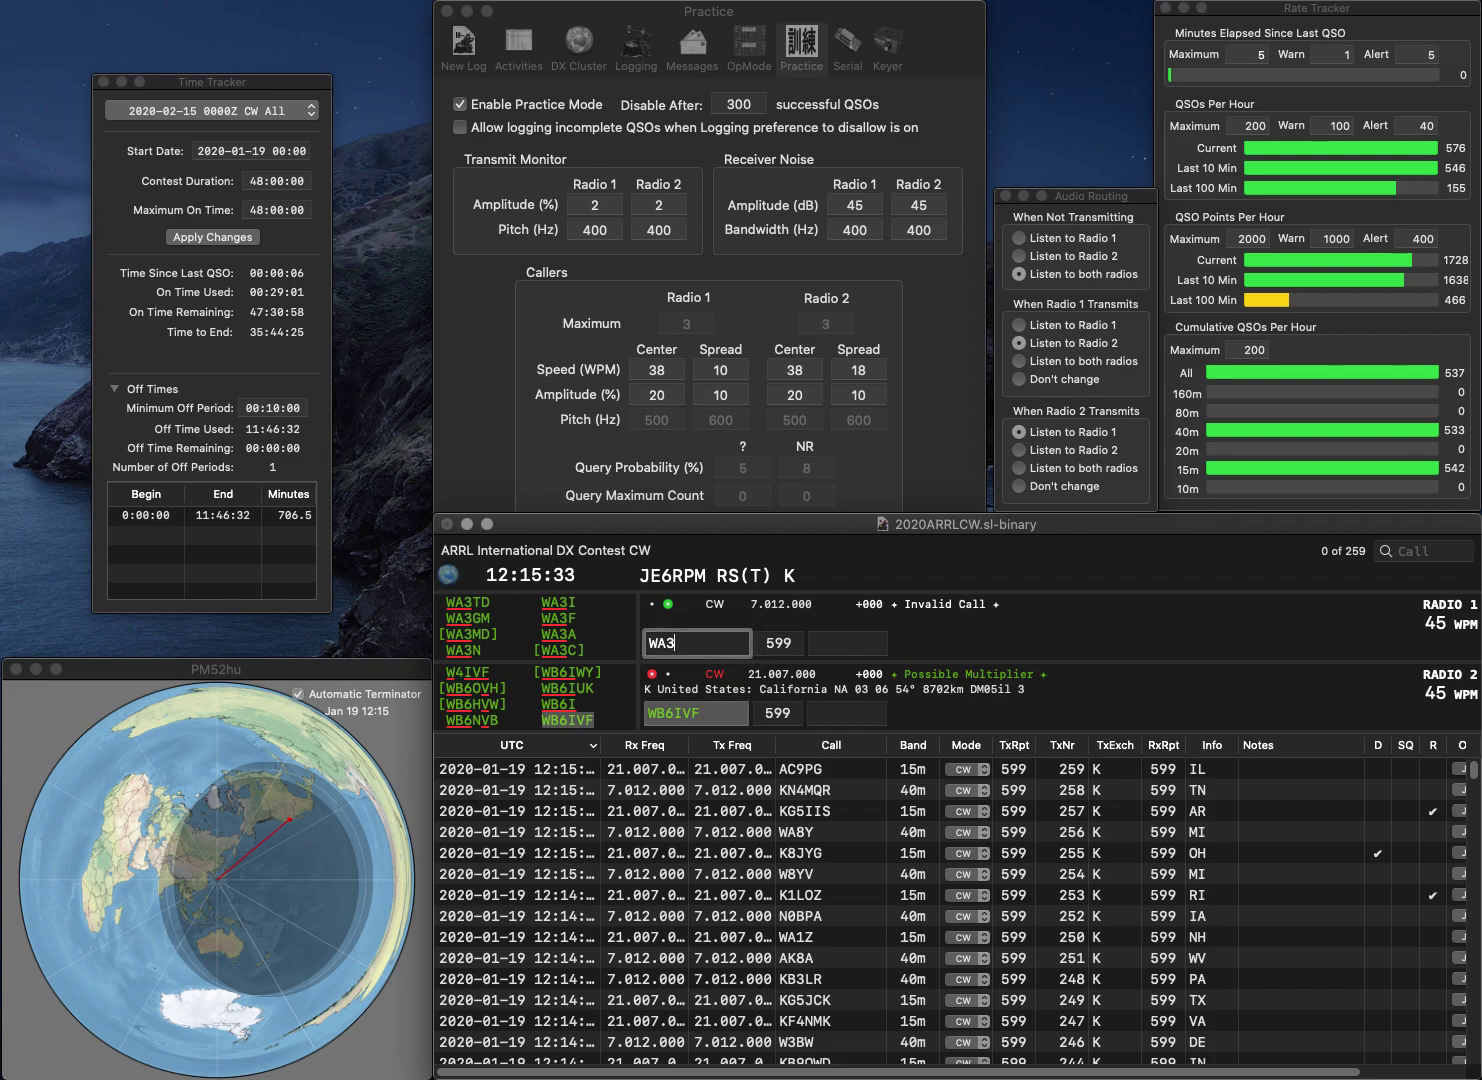
type("GGM")
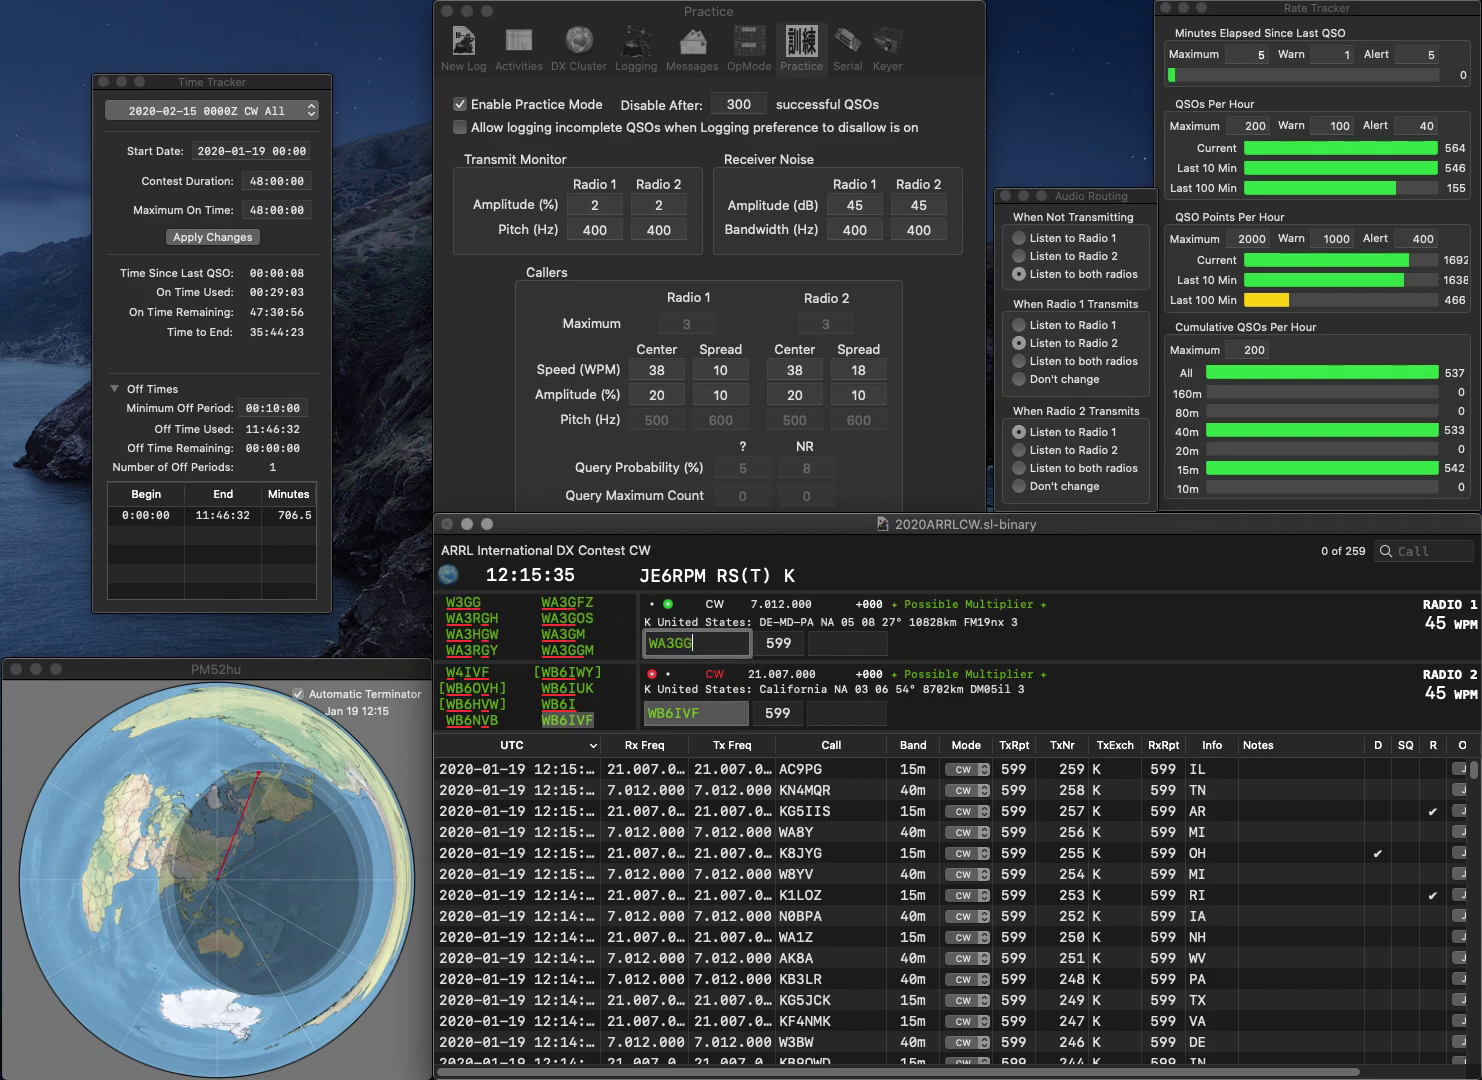
key("Return")
key("Return")
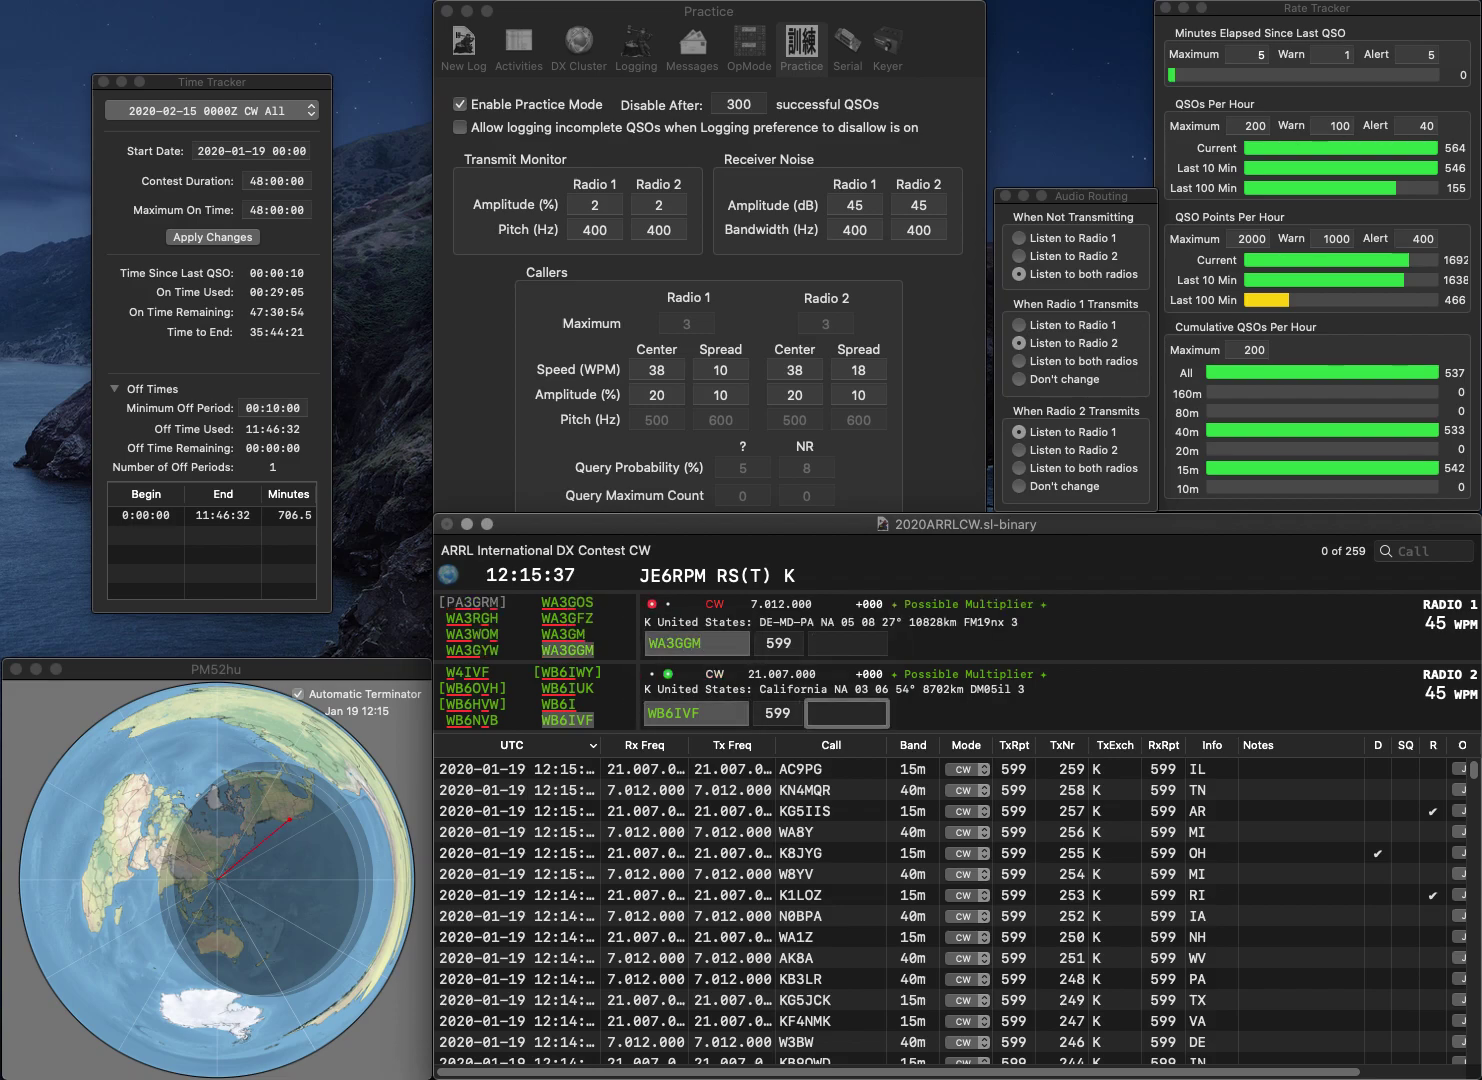
type("CA")
key("Return")
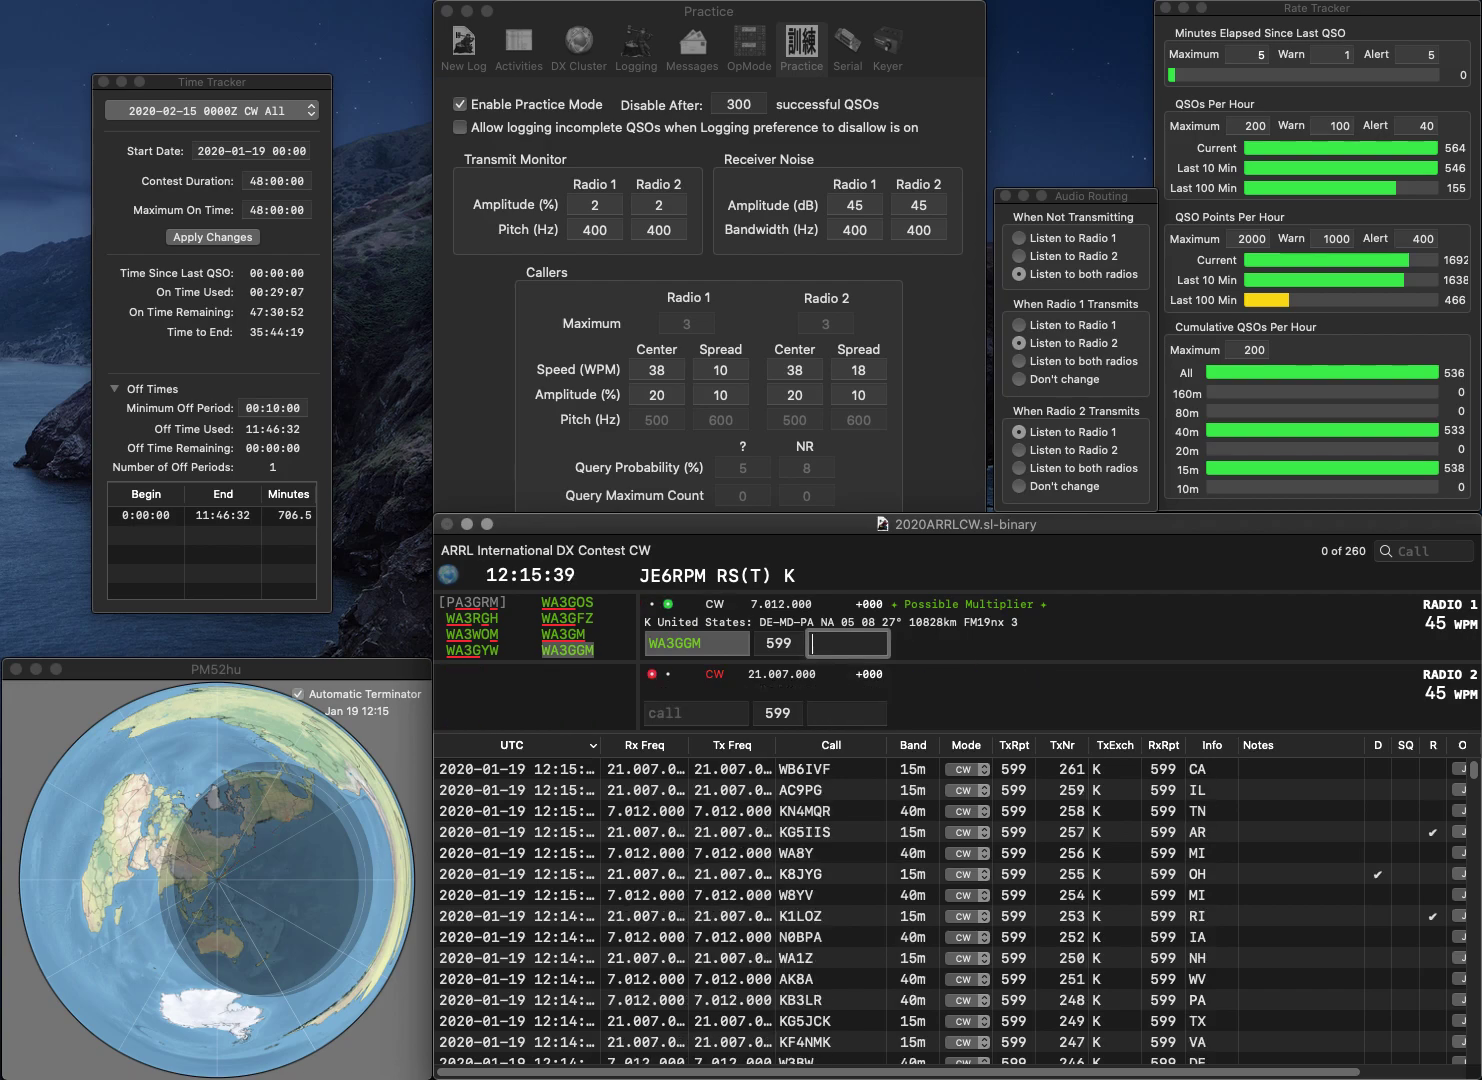
type("DE")
key("Return")
type("K1VO")
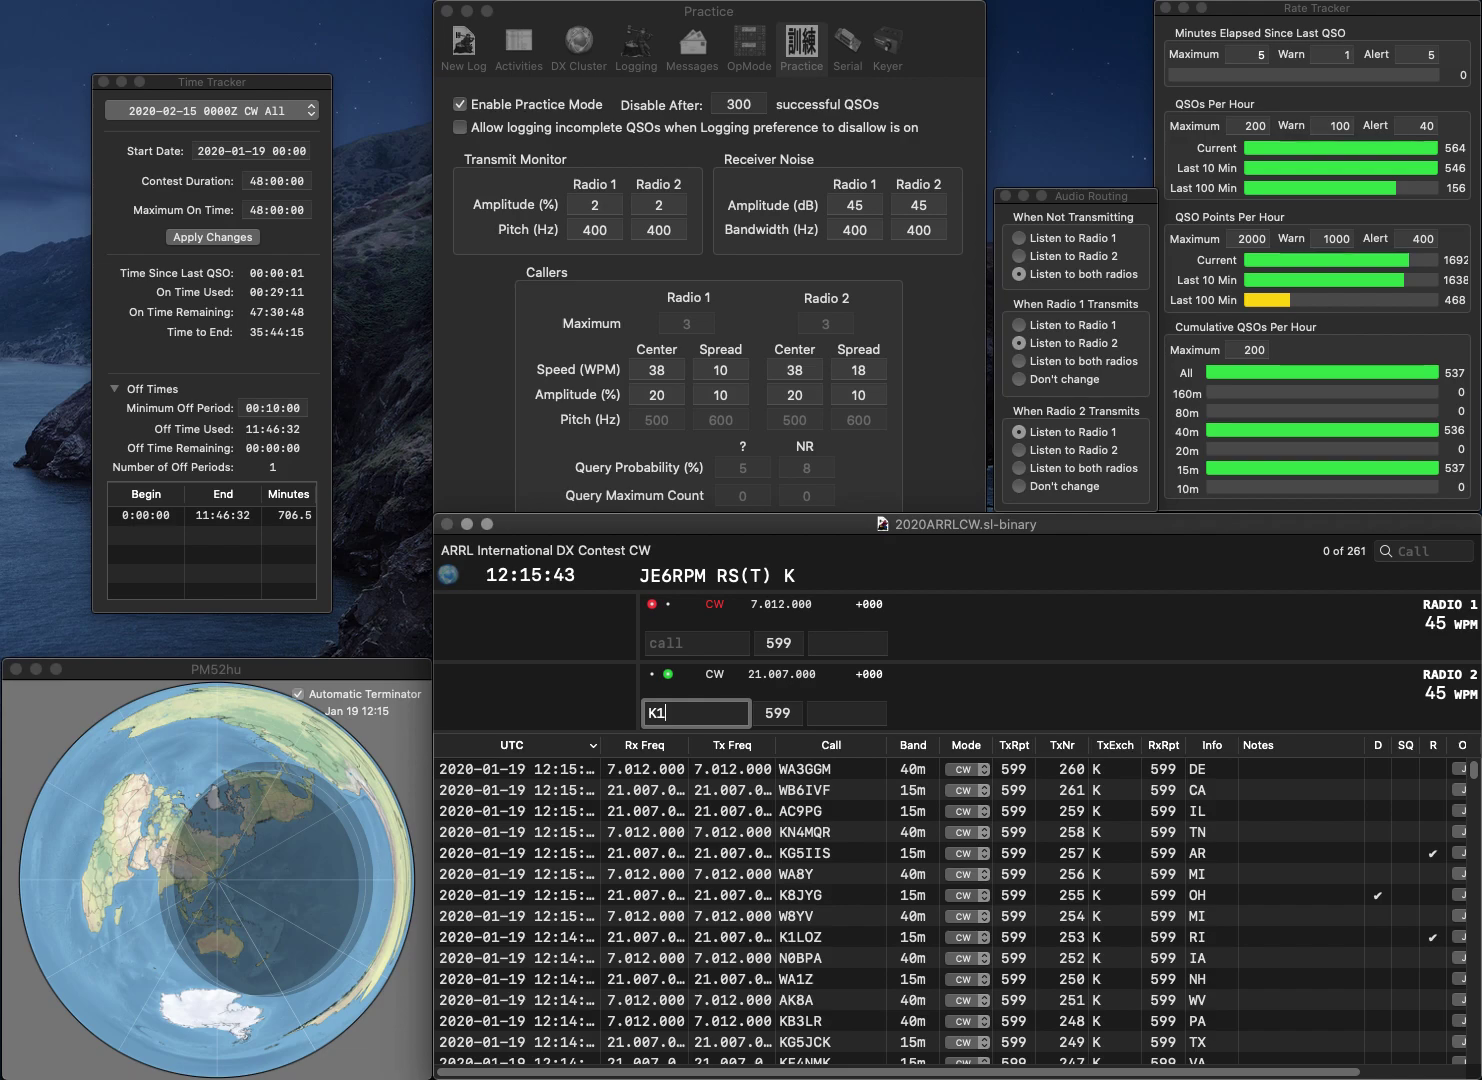
key("Return")
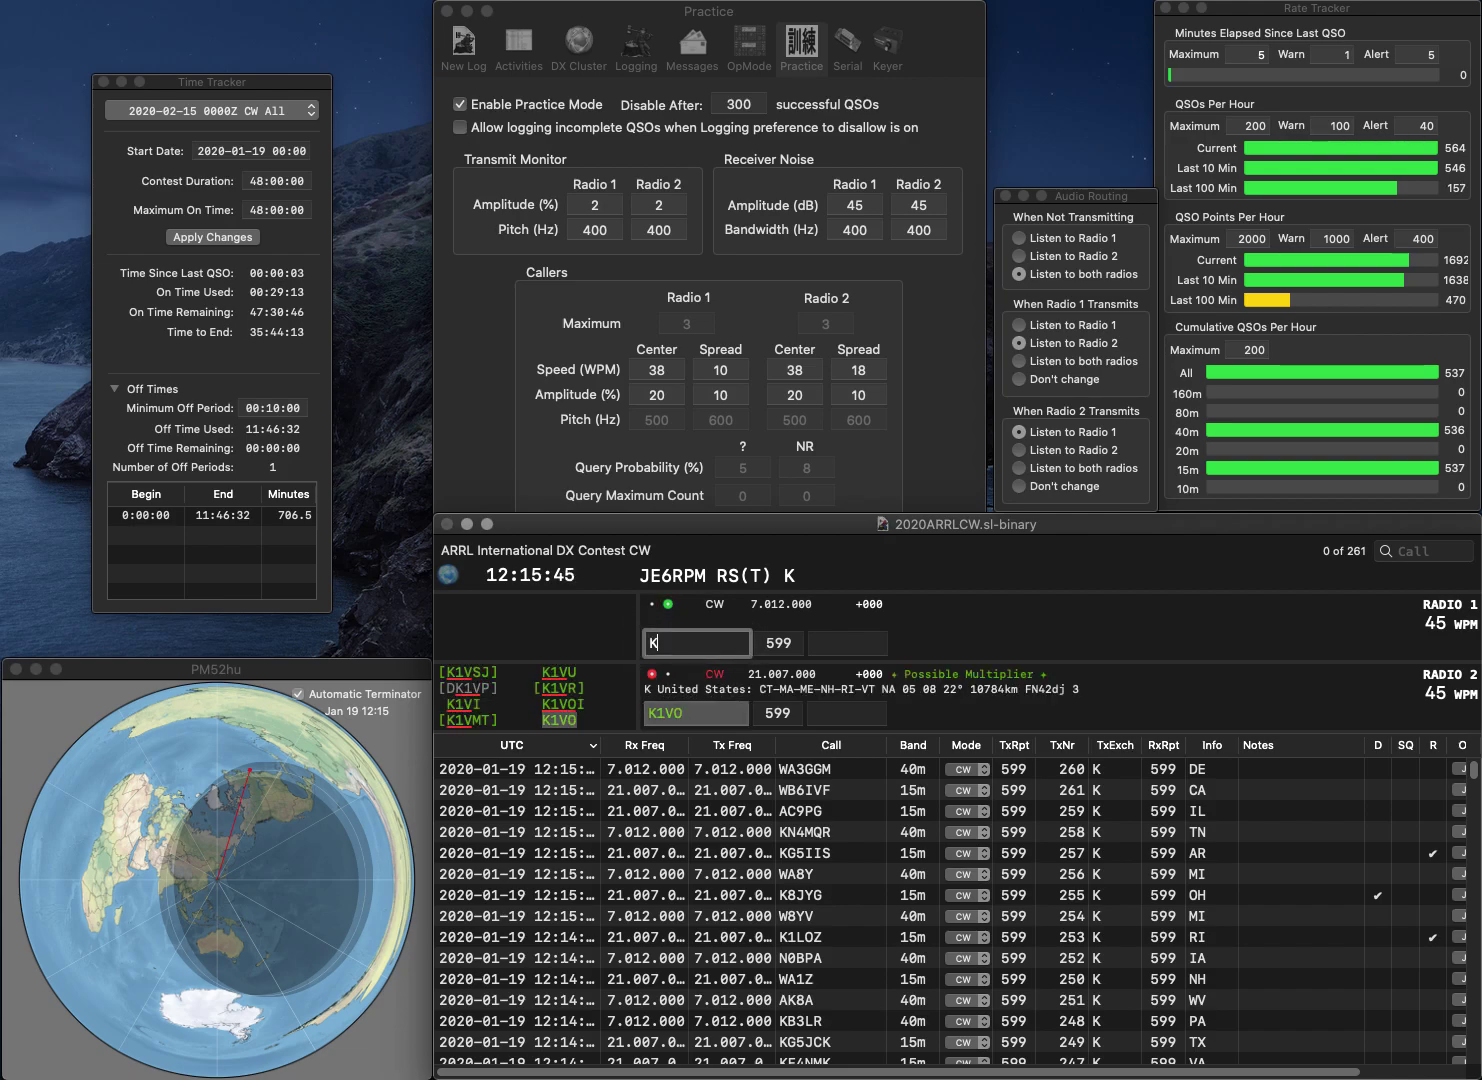
type("KD8VUD")
key("Return")
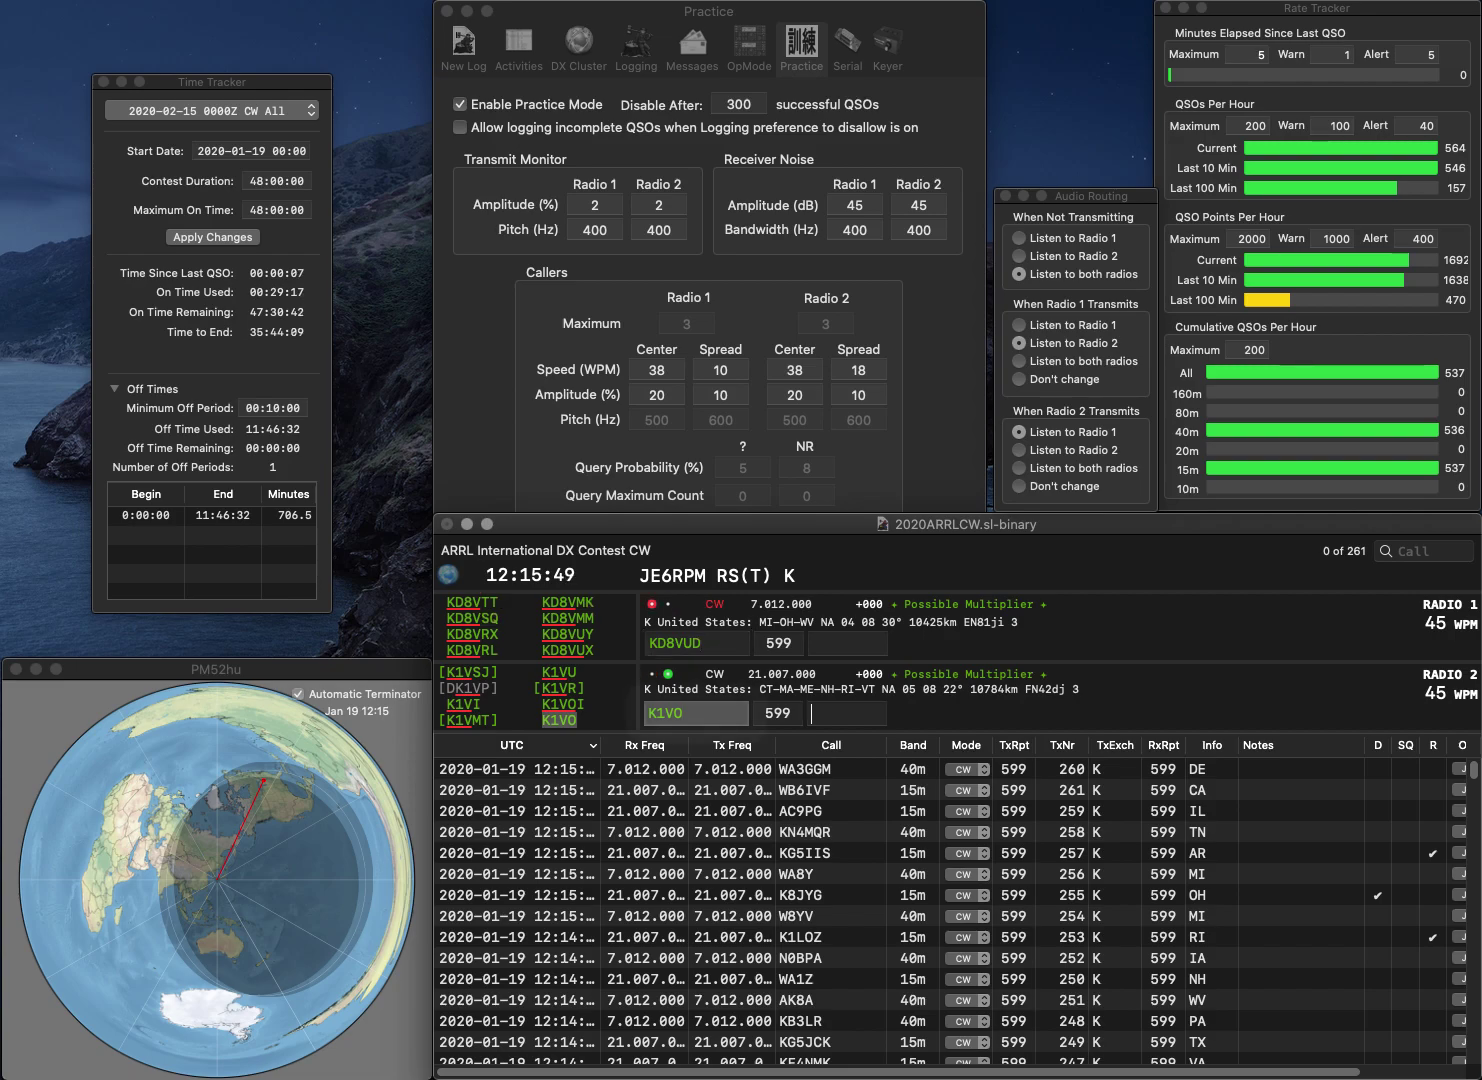
type("RI")
key("Return")
key("BackSpace")
key("BackSpace")
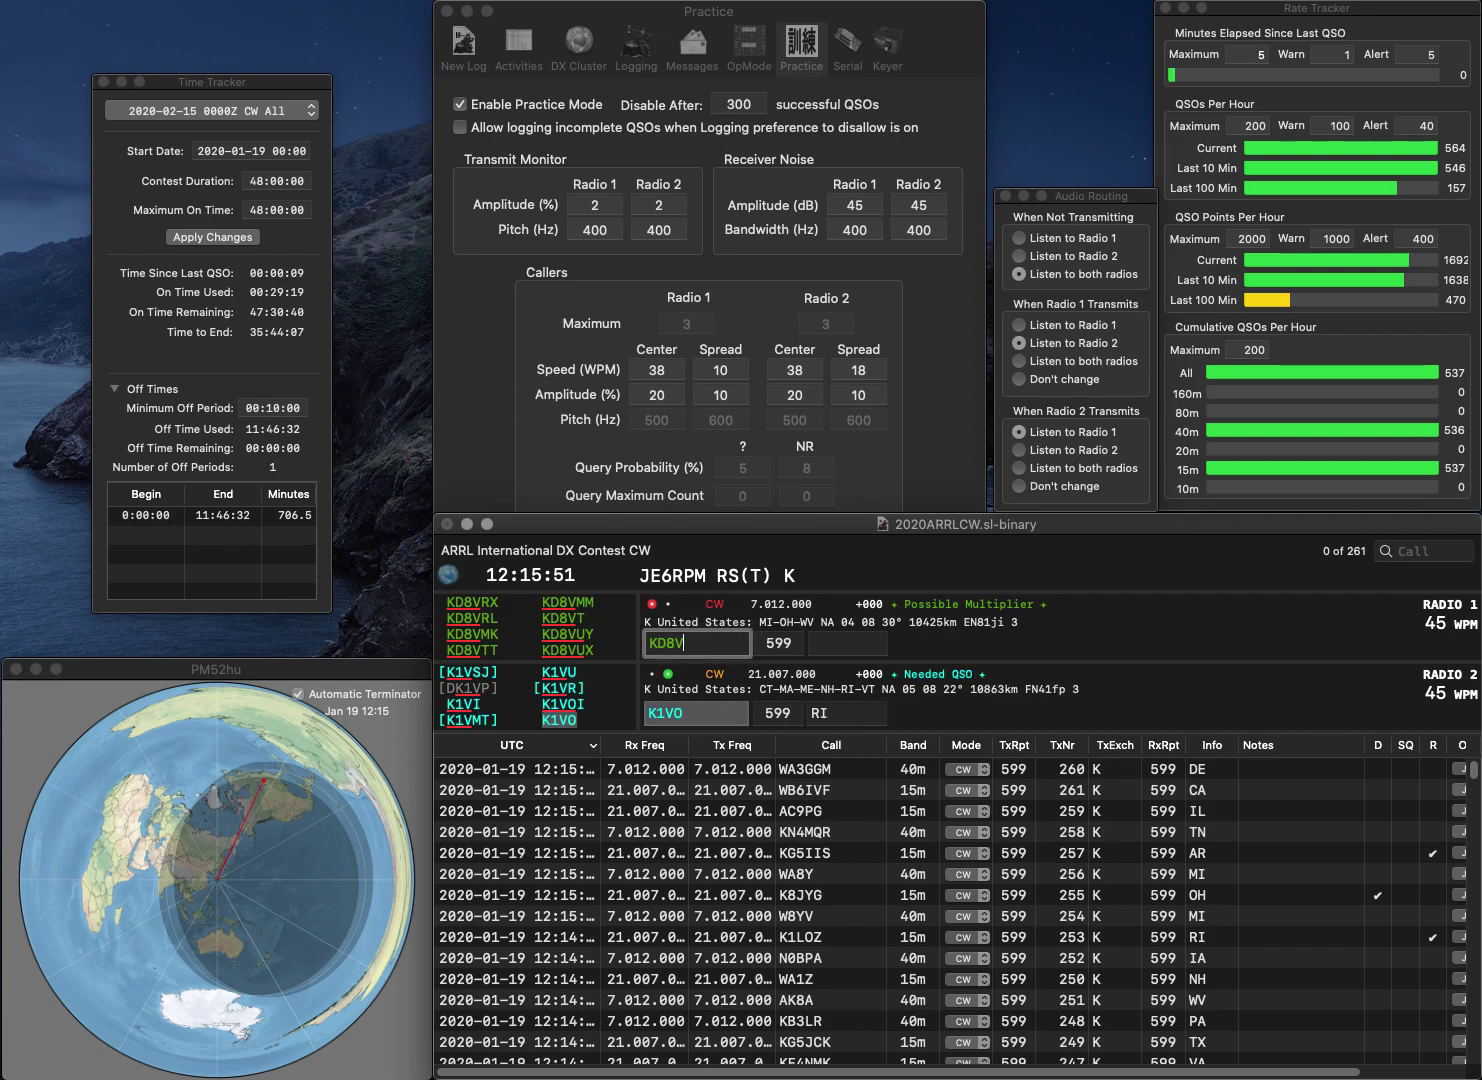
type("UX")
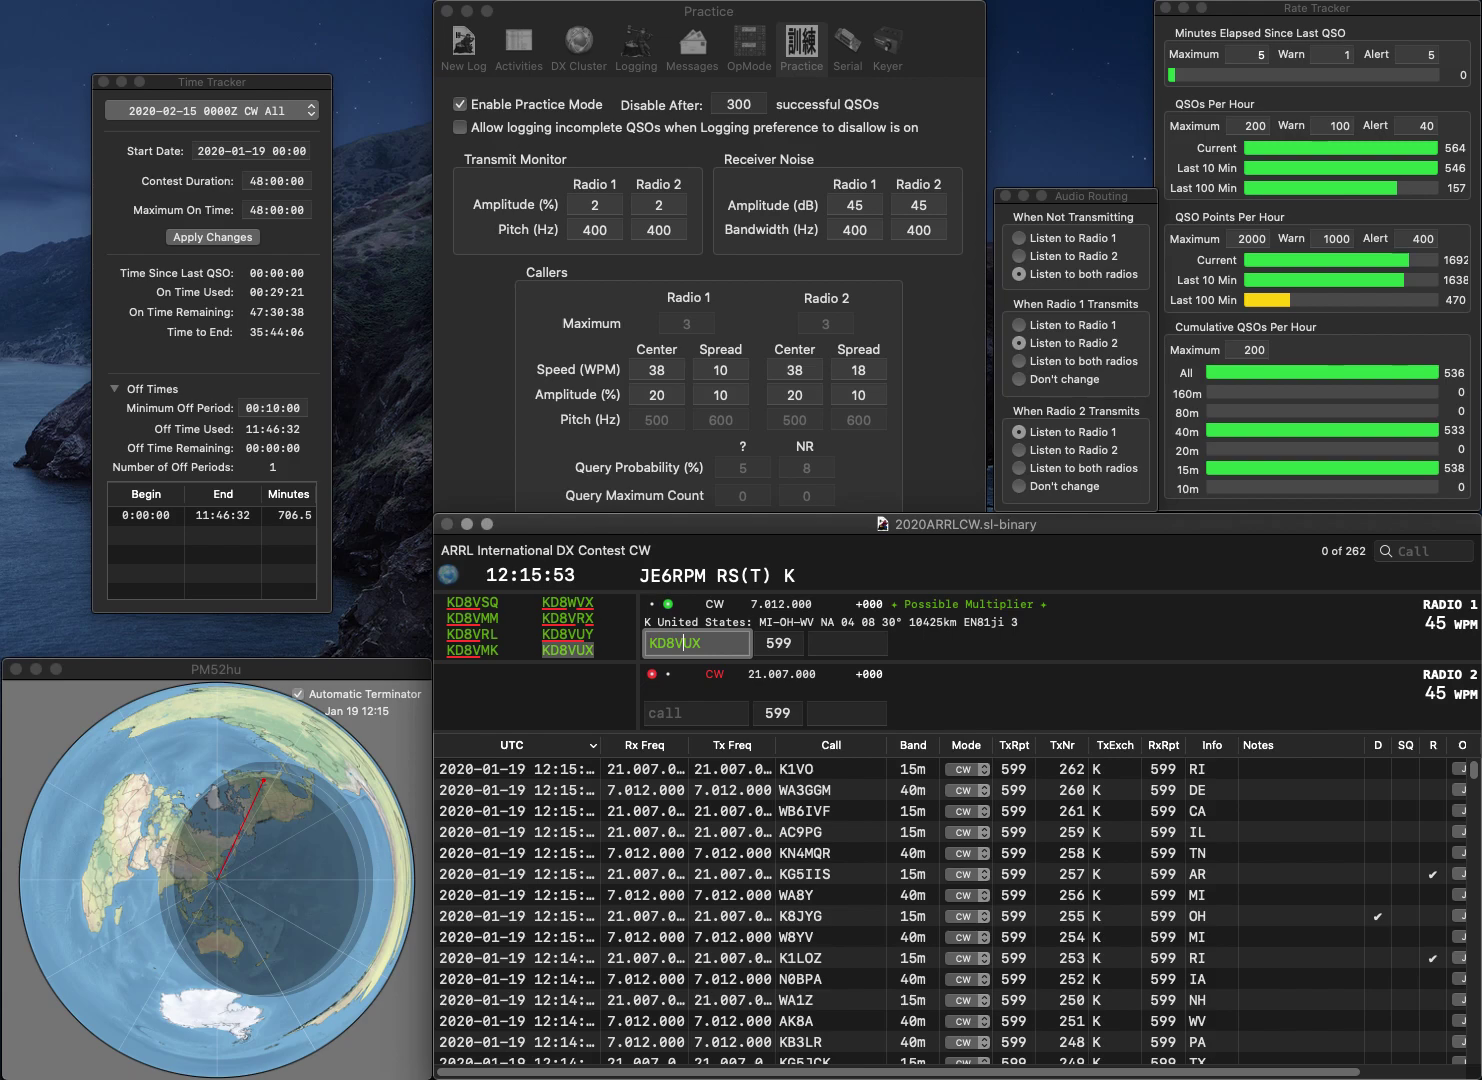
key("Return")
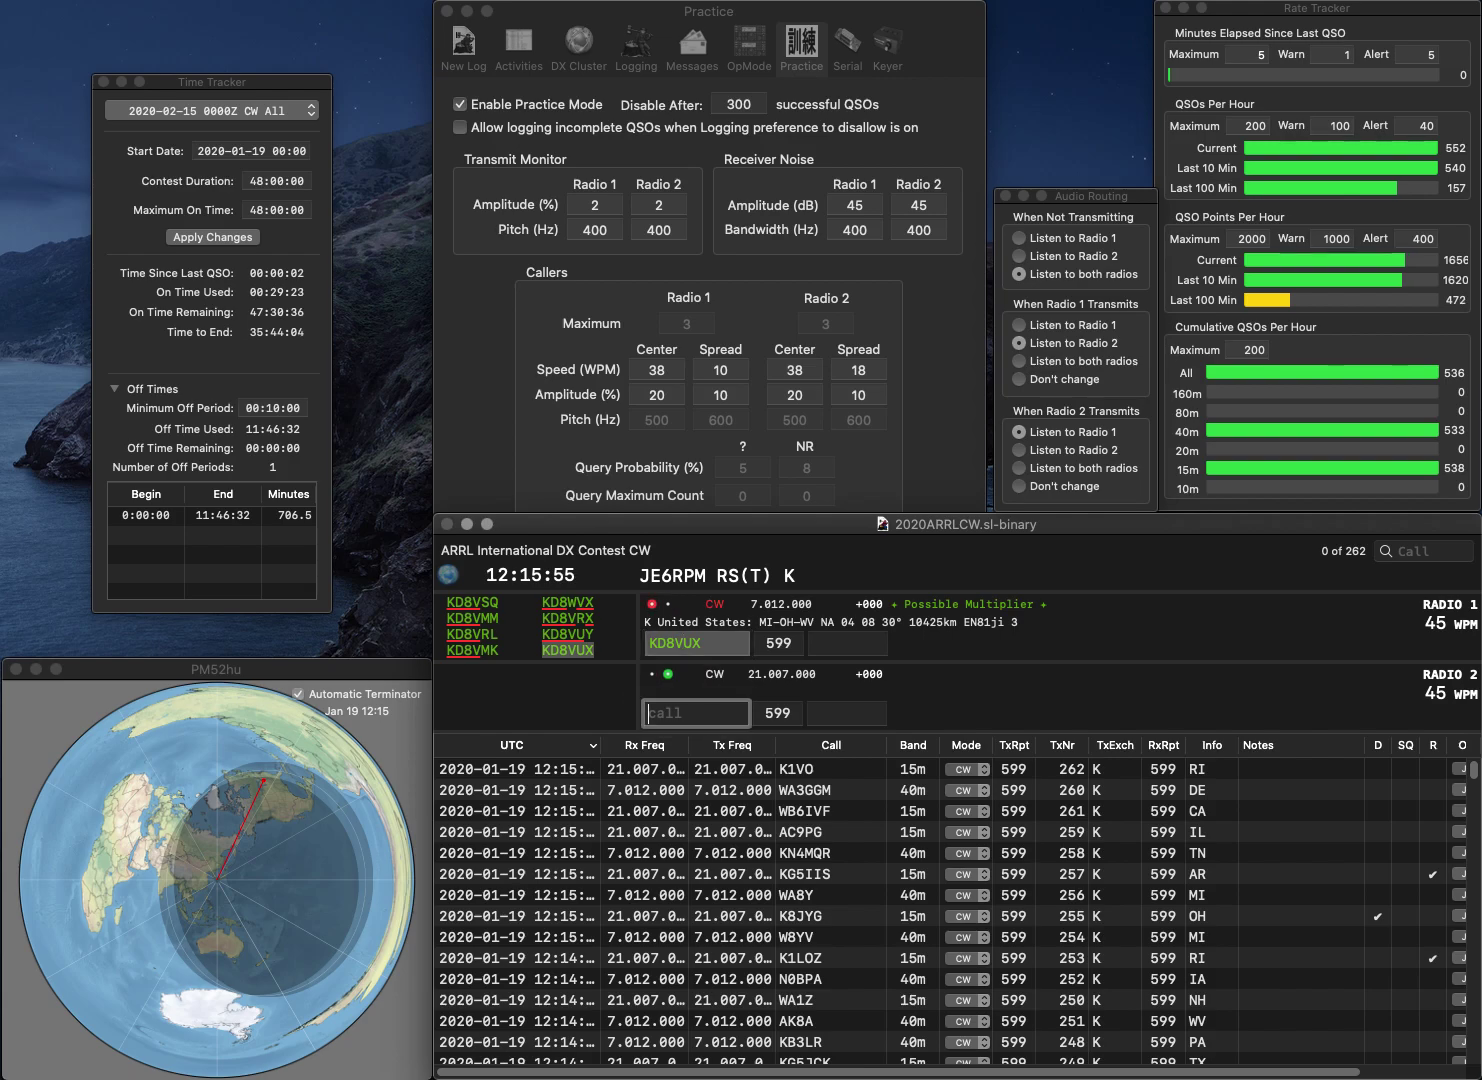
- Answer W7WES on Radio 2
type("W7")
type("WES")
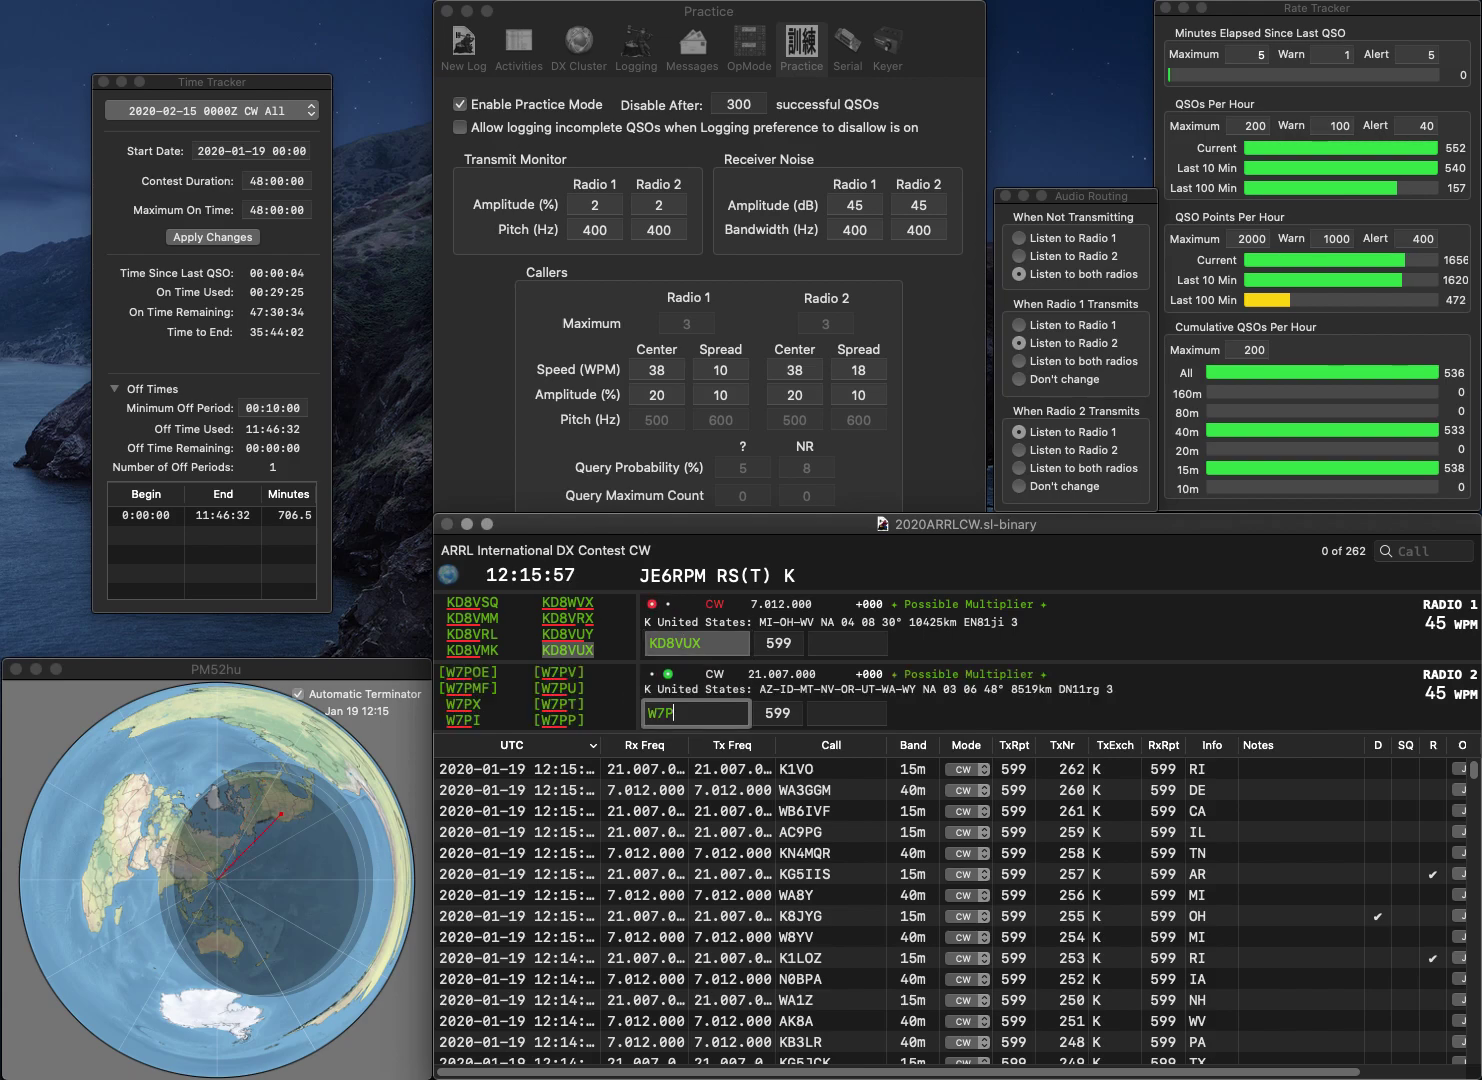
key("Return")
- Log KD8VUX on Radio 1 with exchange MI and W7WES on Radio 2 with exchange UT
key("Tab")
type("MI")
key("Return")
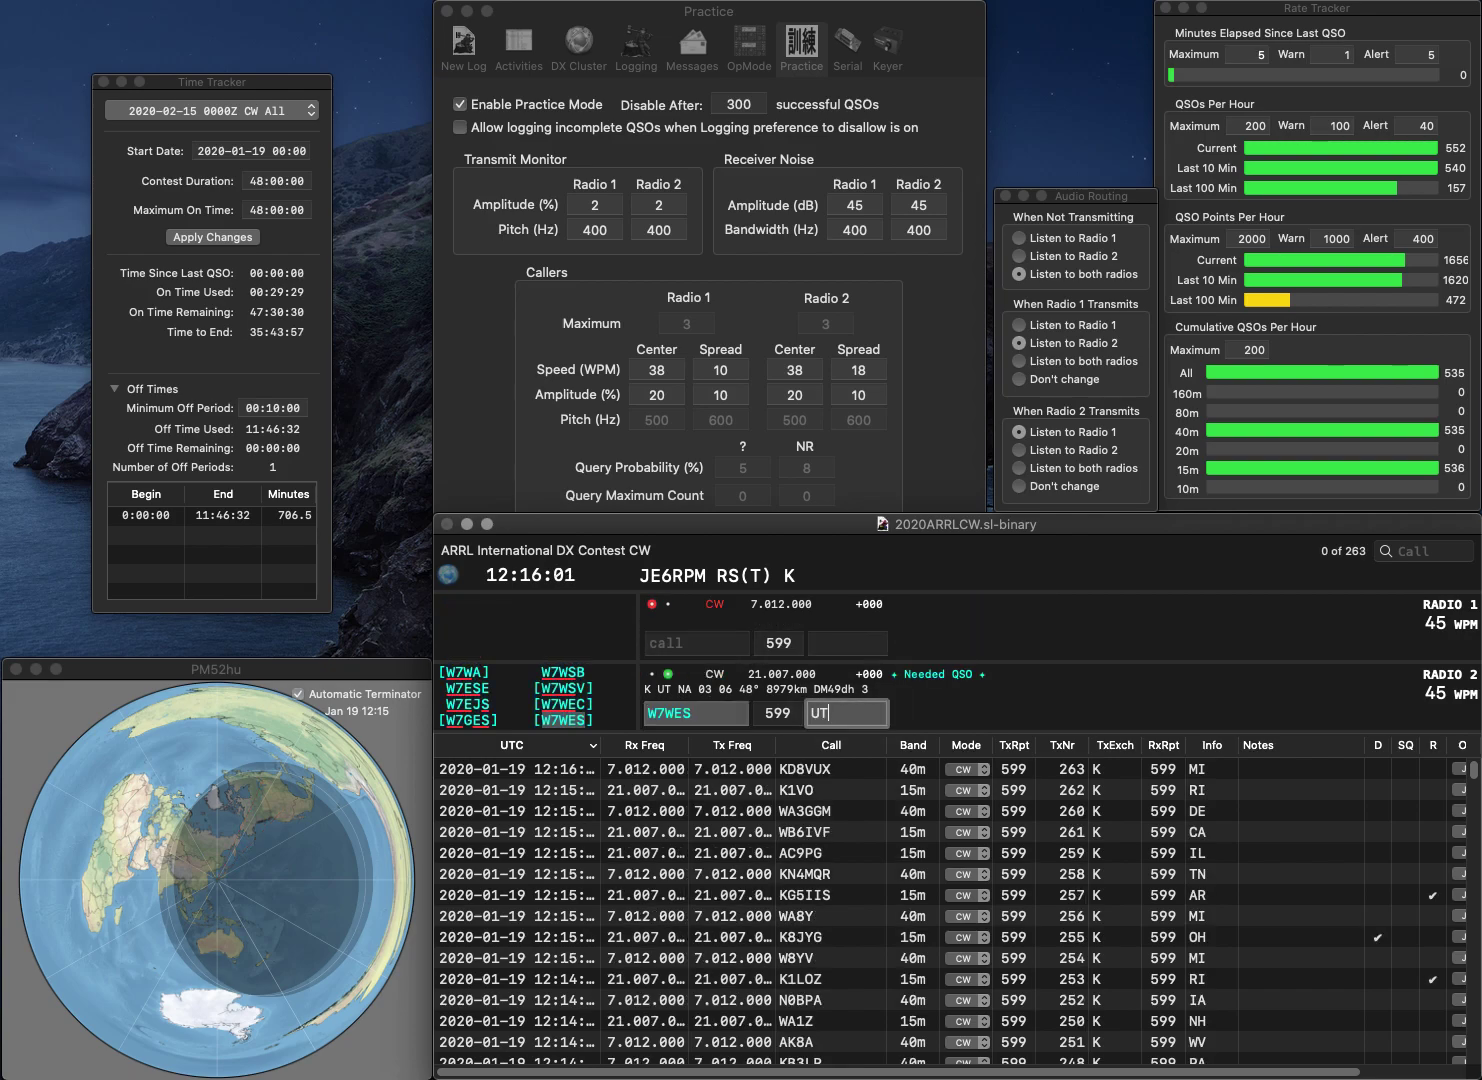
key("Return")
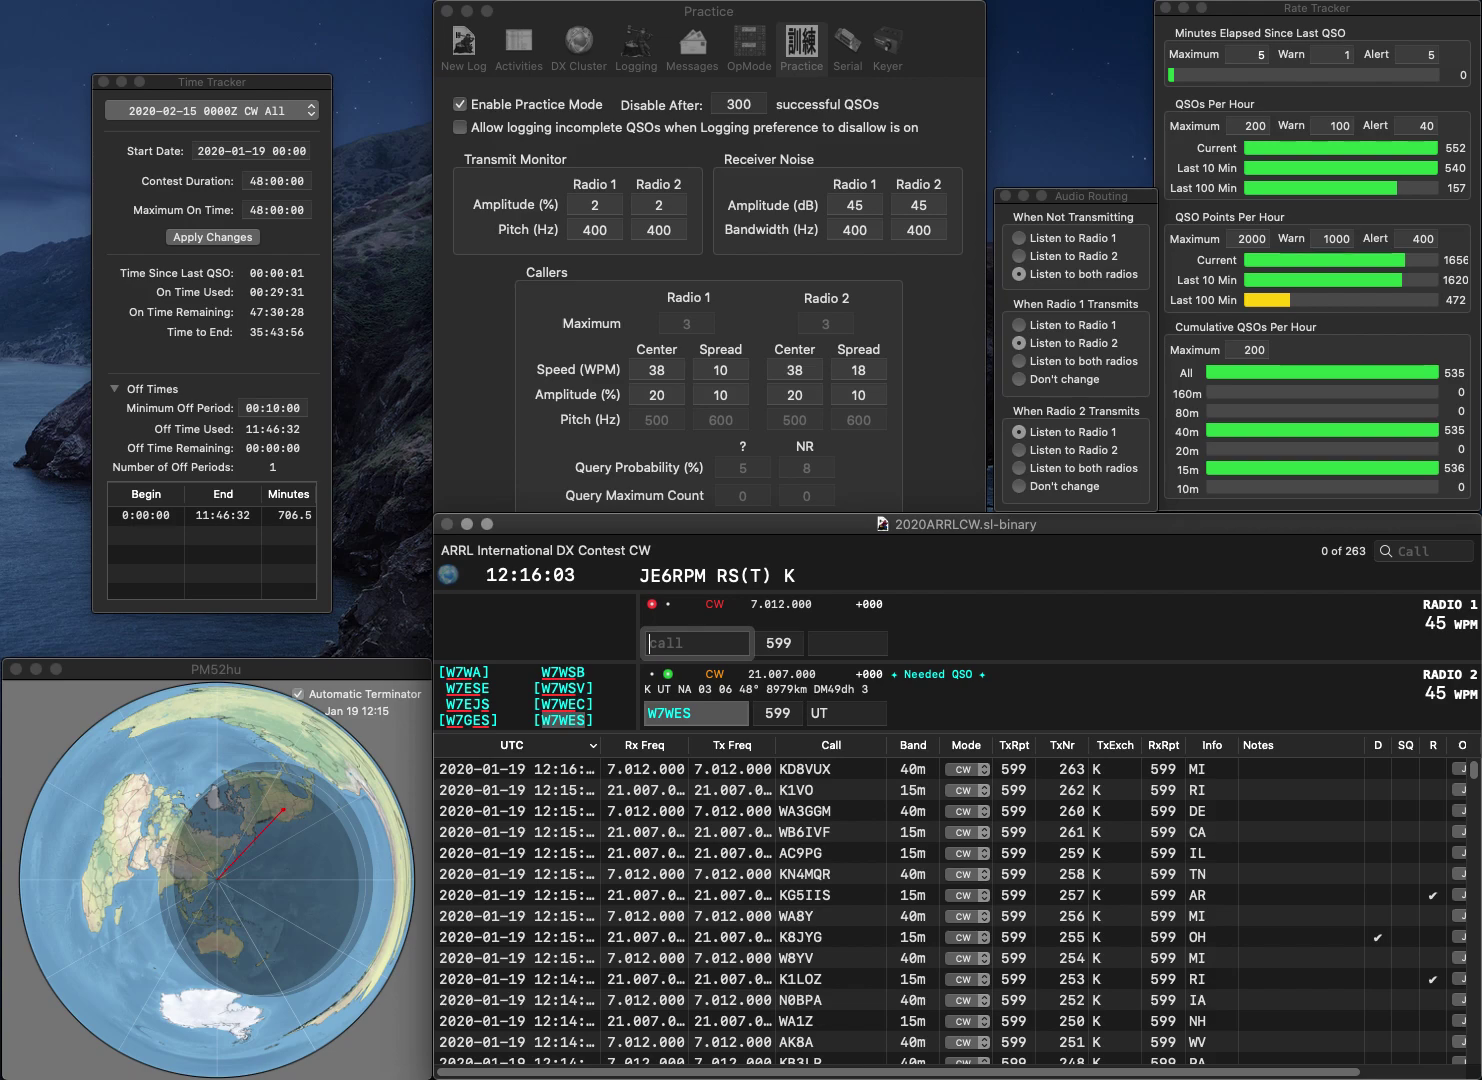
type("VE6KC")
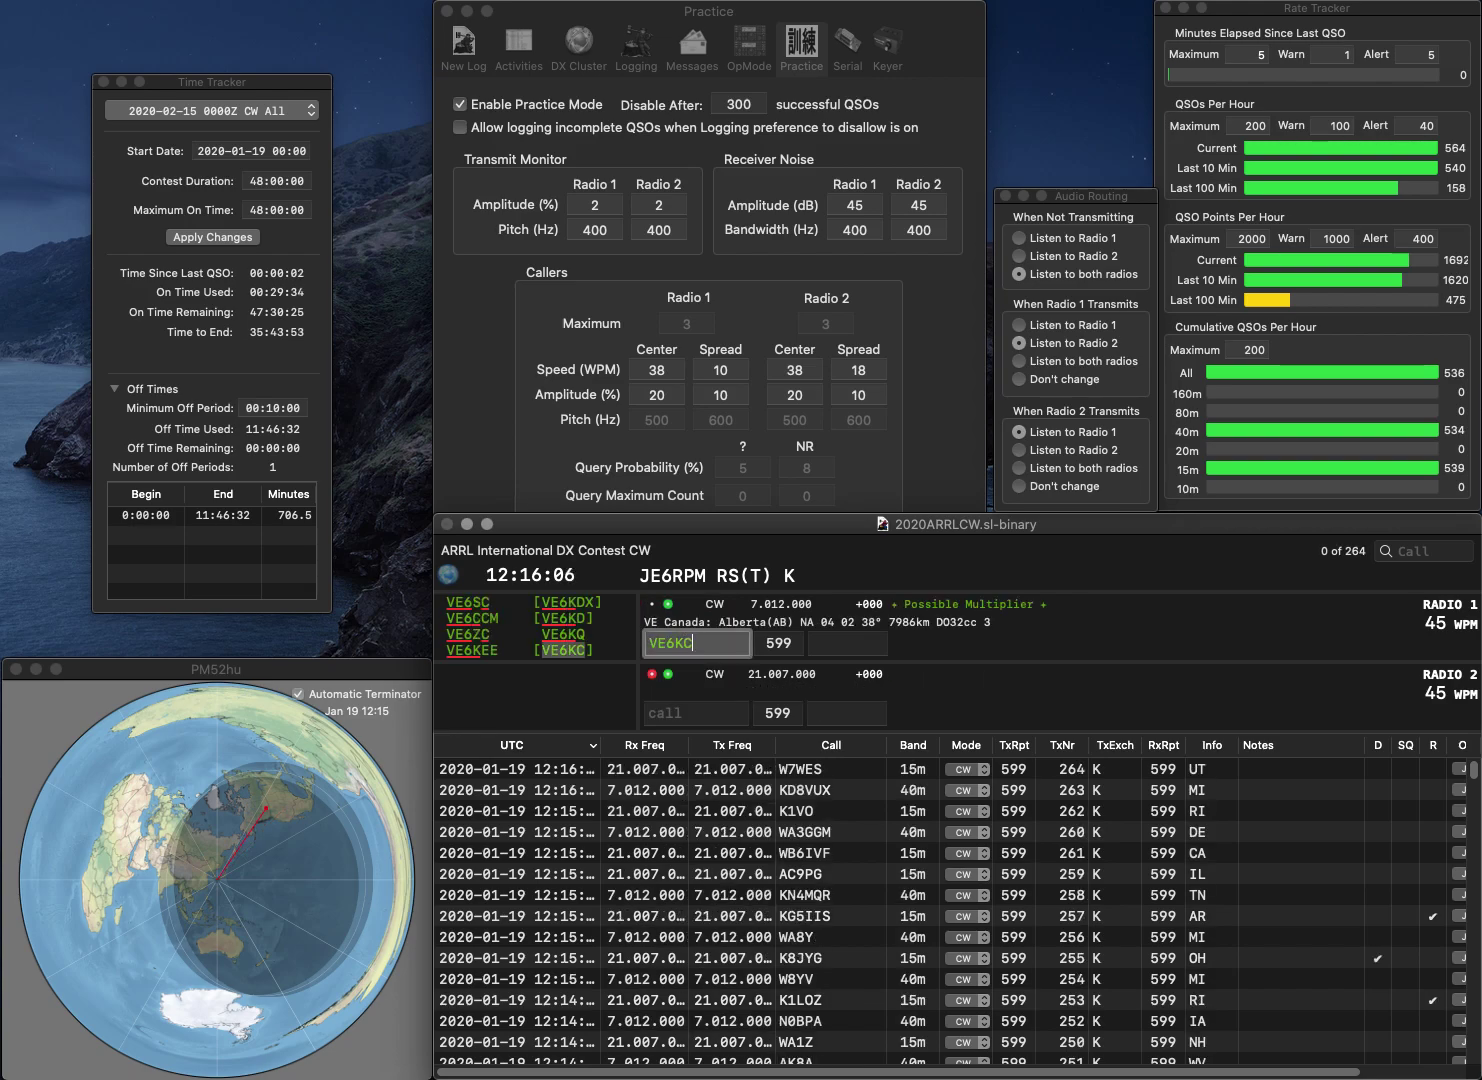
key("Return")
type("K")
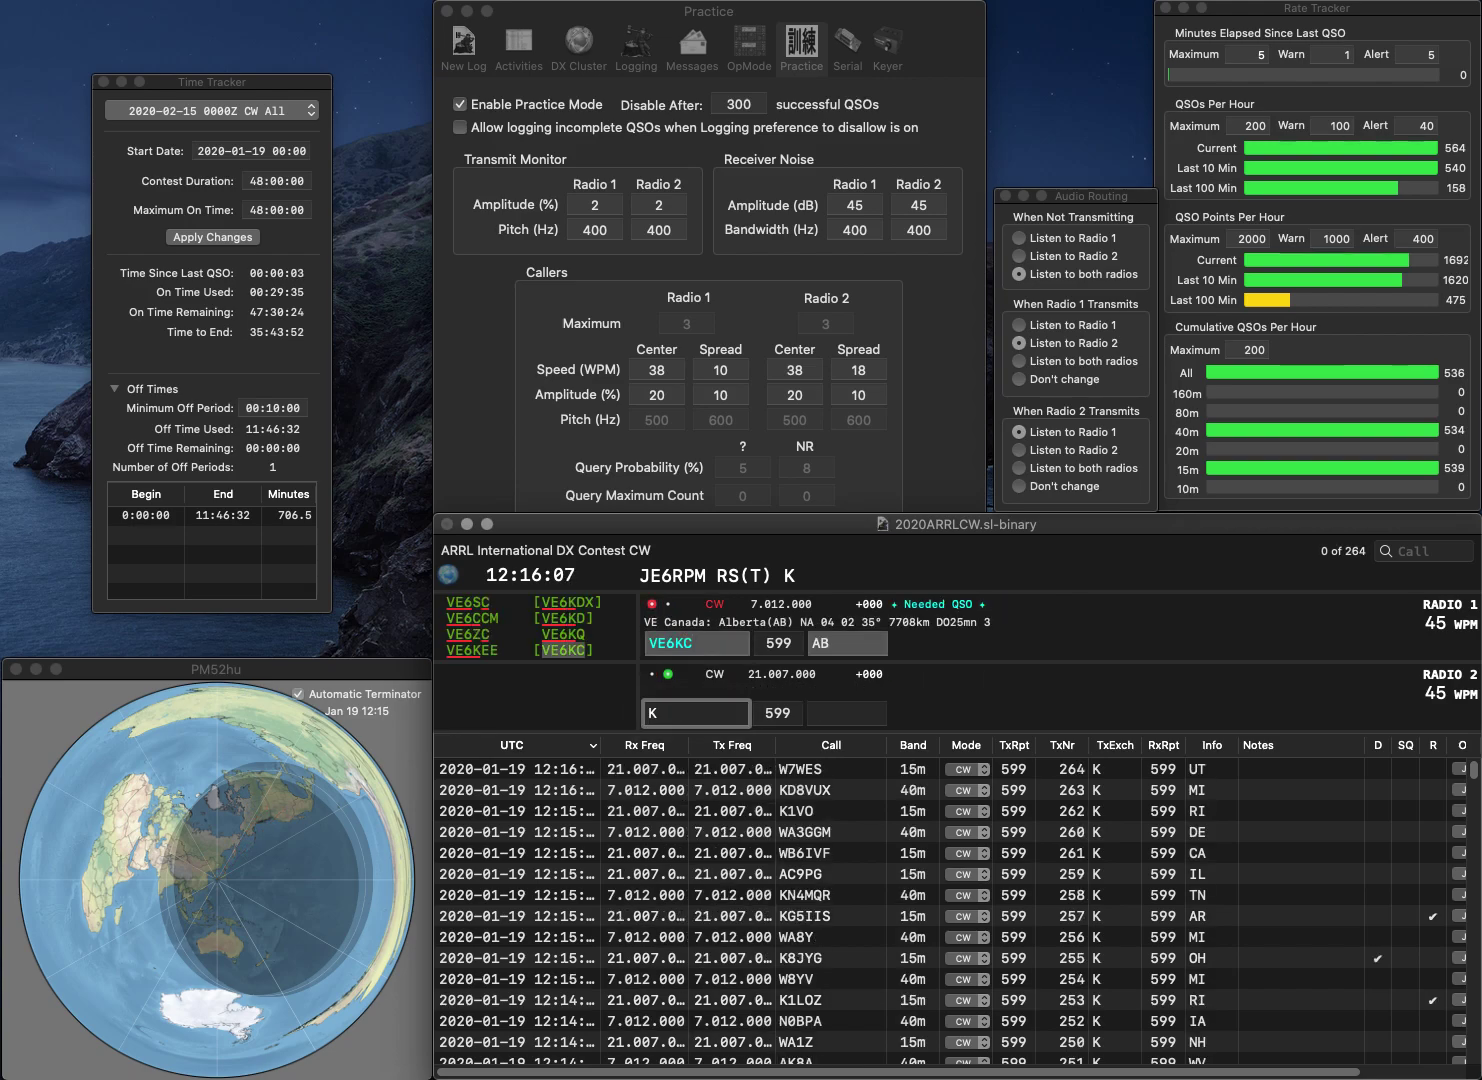
type("0ITC")
key("Return")
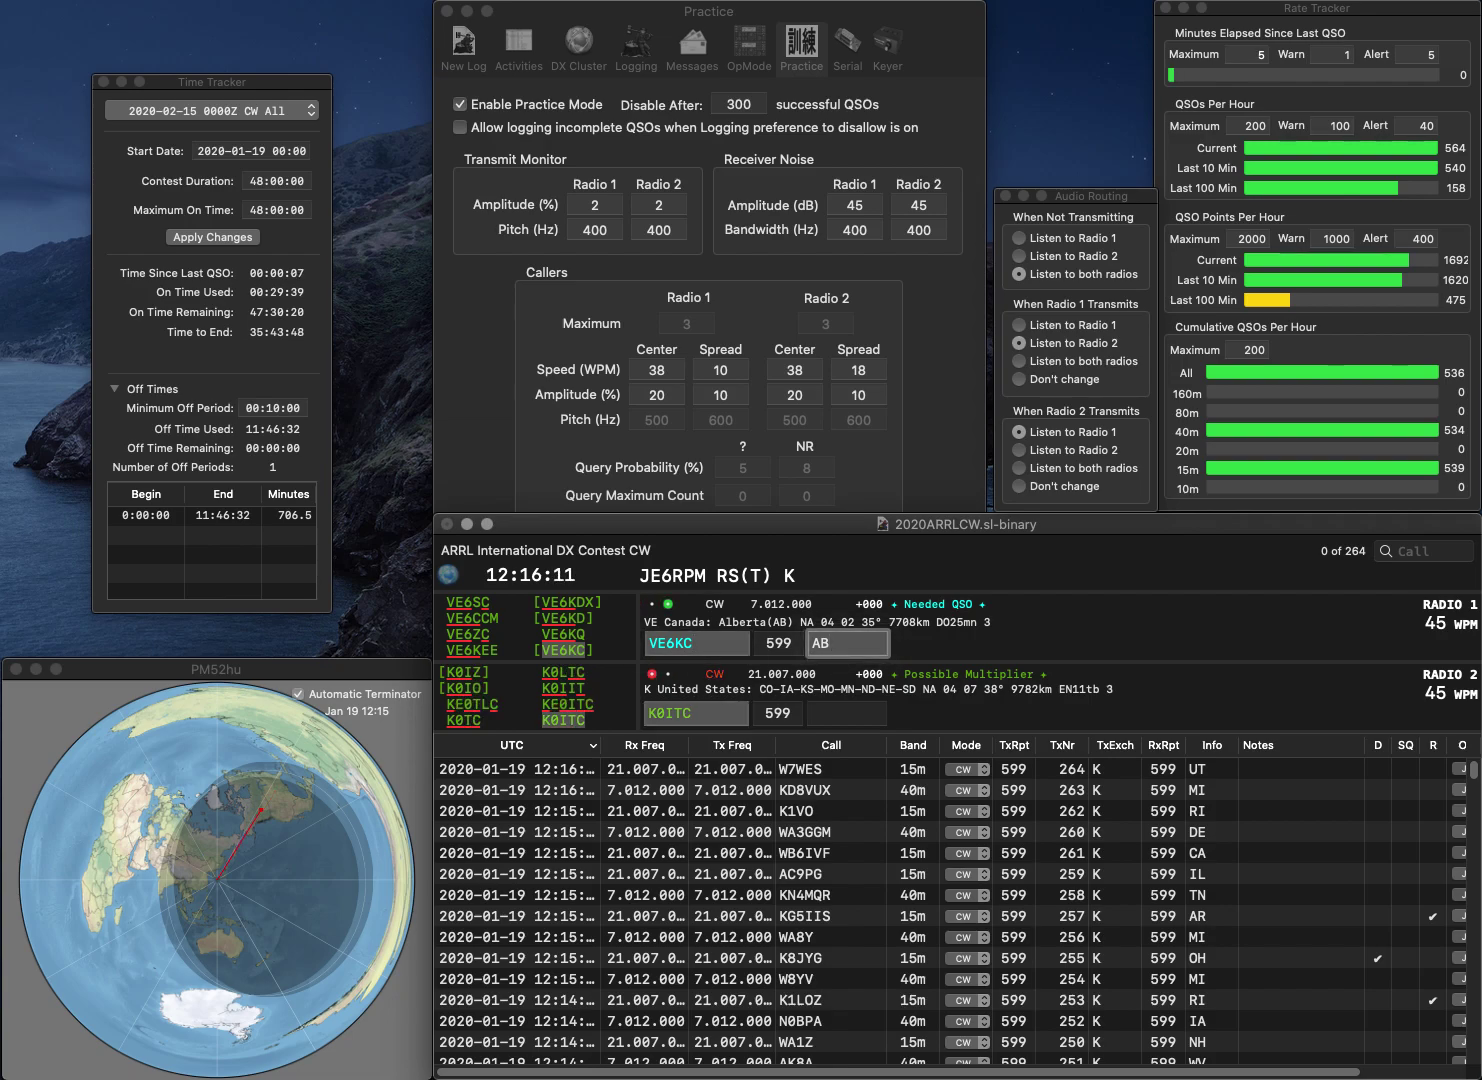
- Log VE6KC on Radio 1 with exchange AB and K0ITC on Radio 2 with exchange NE
key("Return")
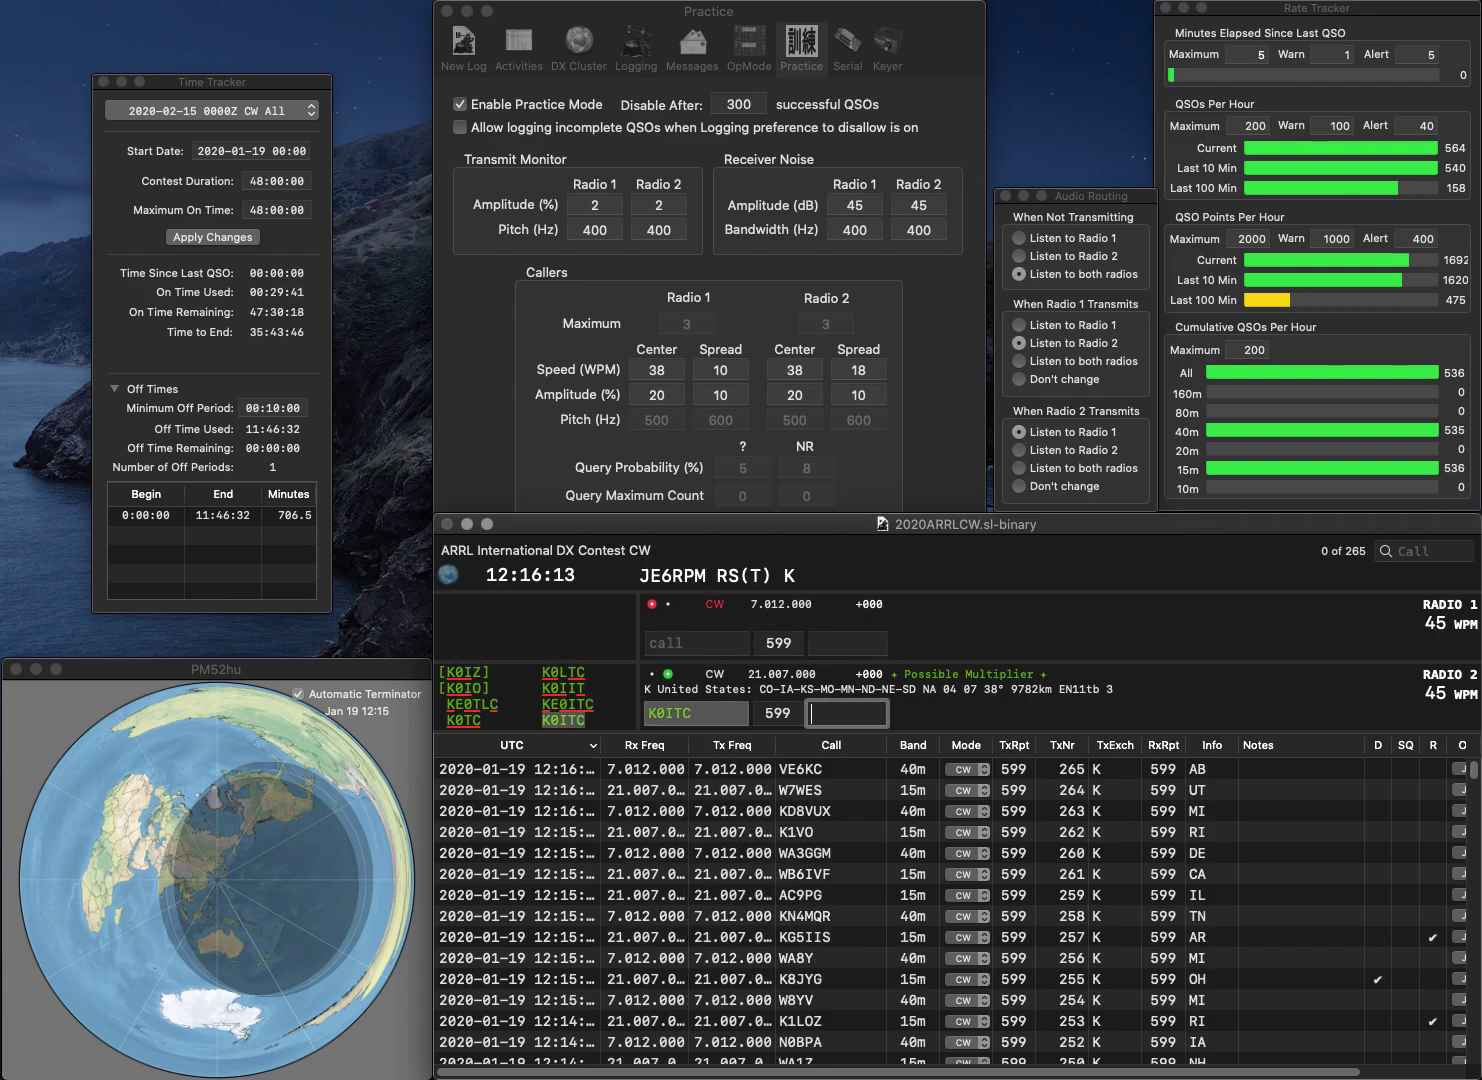
type("NE")
key("Return")
- Answer K1GJQ on Radio 1 with AZ as the received exchange, and answer N3OAW on Radio 2
type("K1")
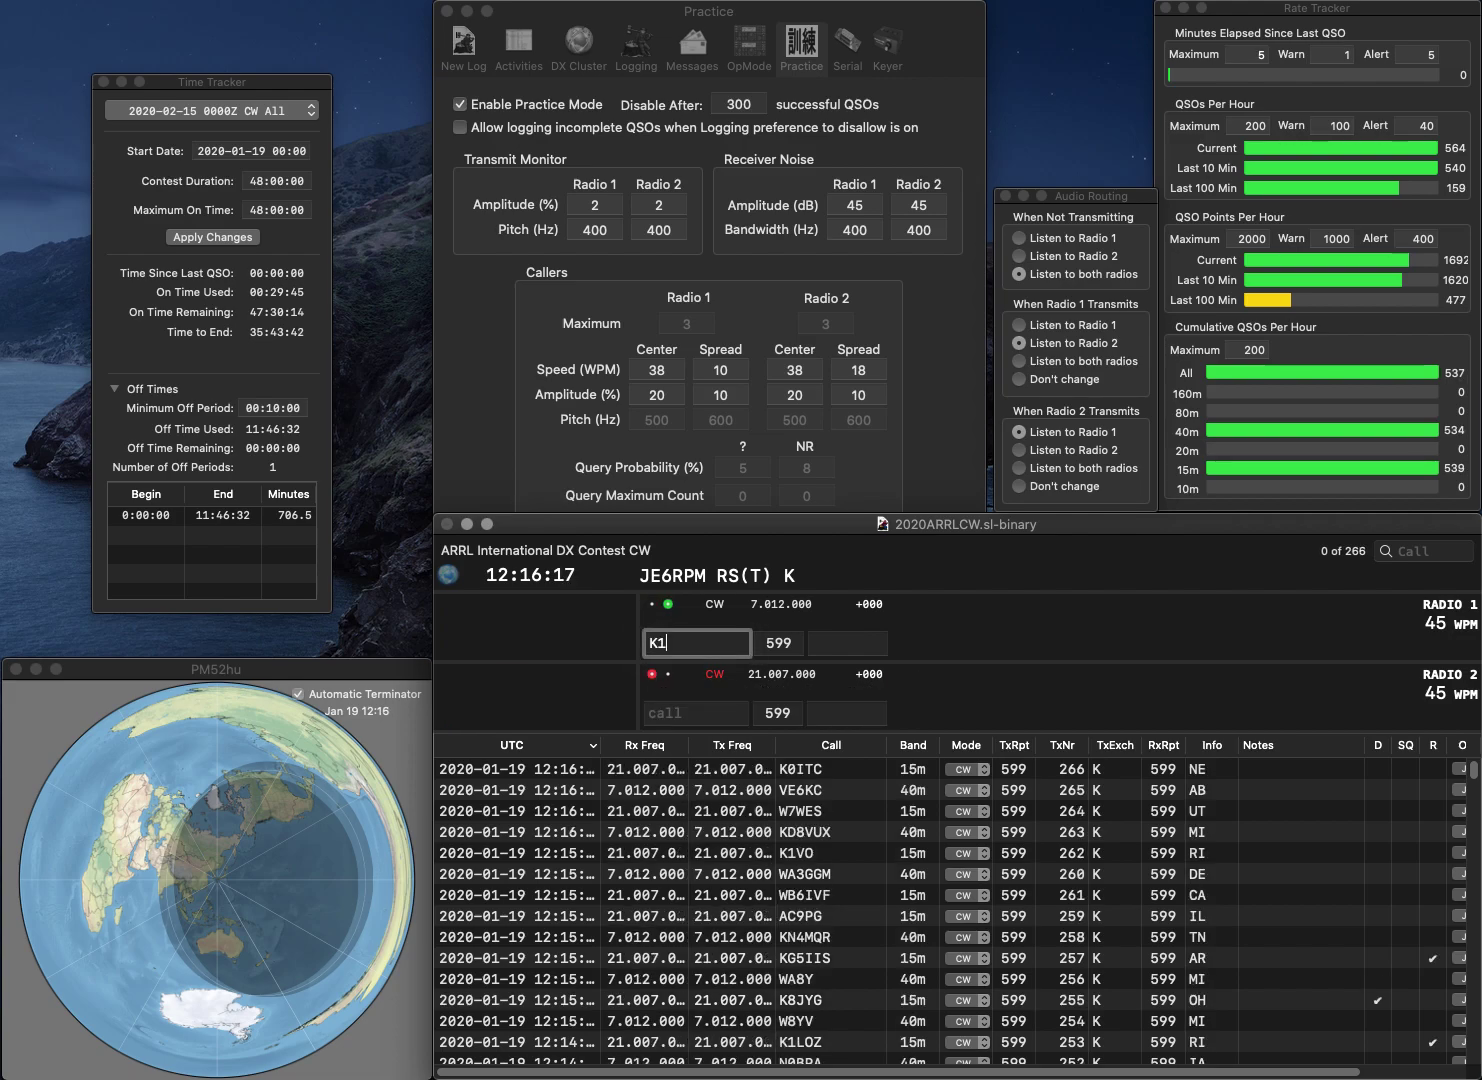
type("GJQ")
key("Return")
type("AZ")
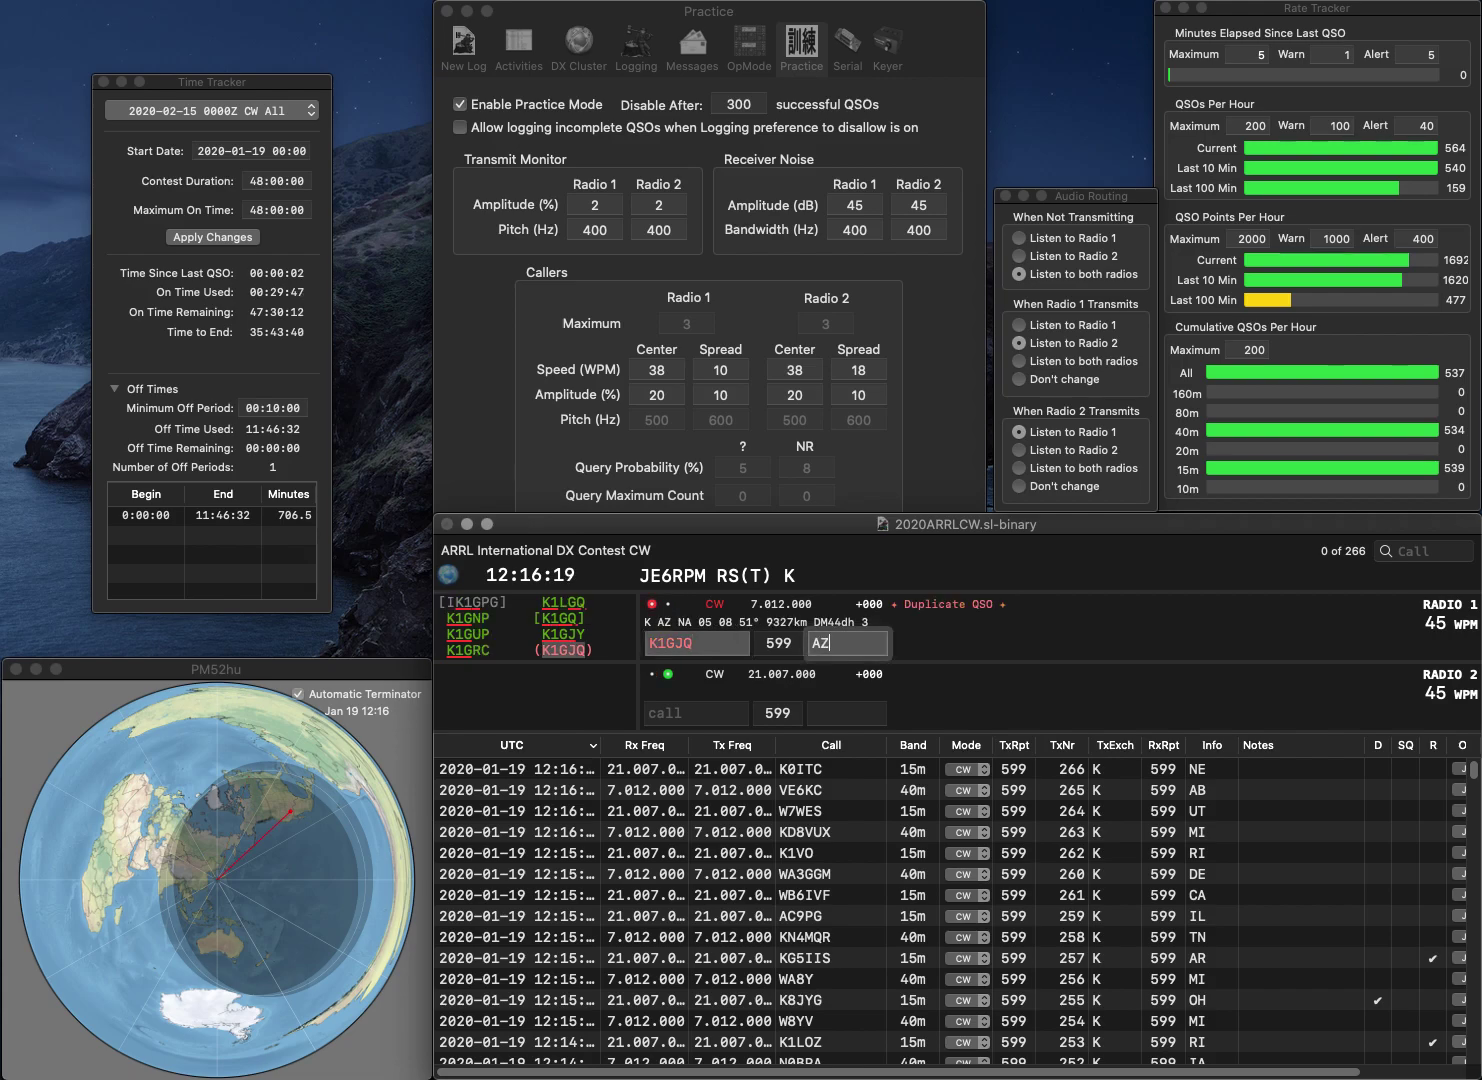
key("Down")
type("OAW")
type("N3")
key("Return")
key("Return")
key("Return")
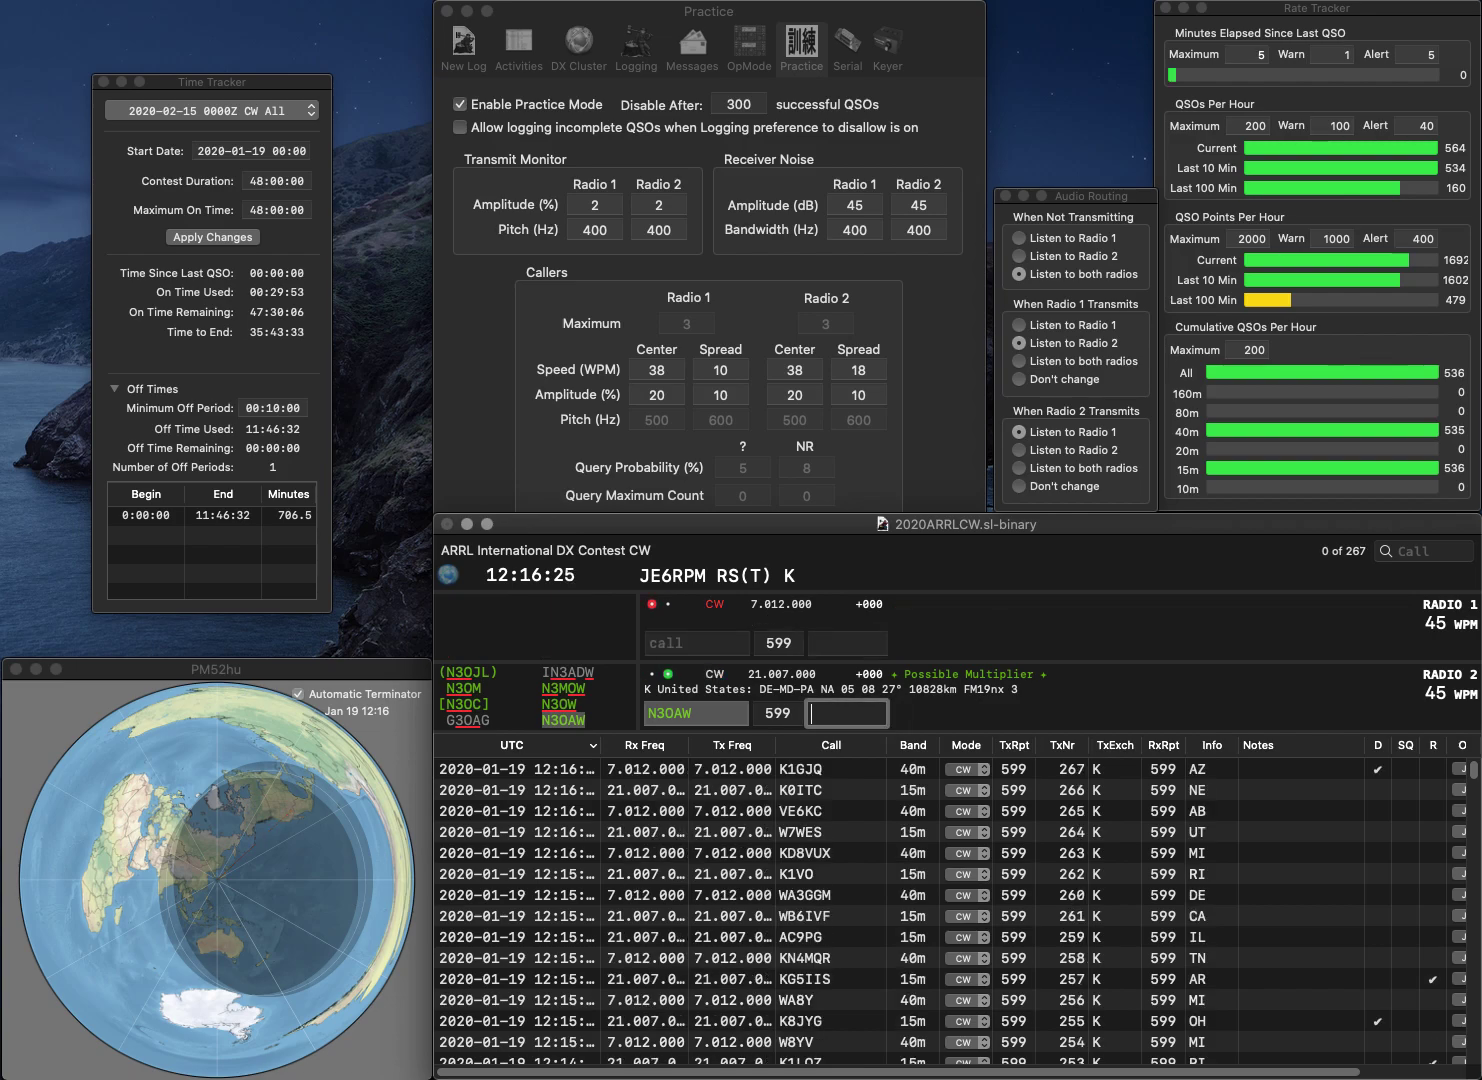
type("MD")
- Answer N8FMD on Radio 1 and KC9PYV on Radio 2, removing the stray leading N from the second call
key("Return")
type("N8FMD")
key("Return")
type("N")
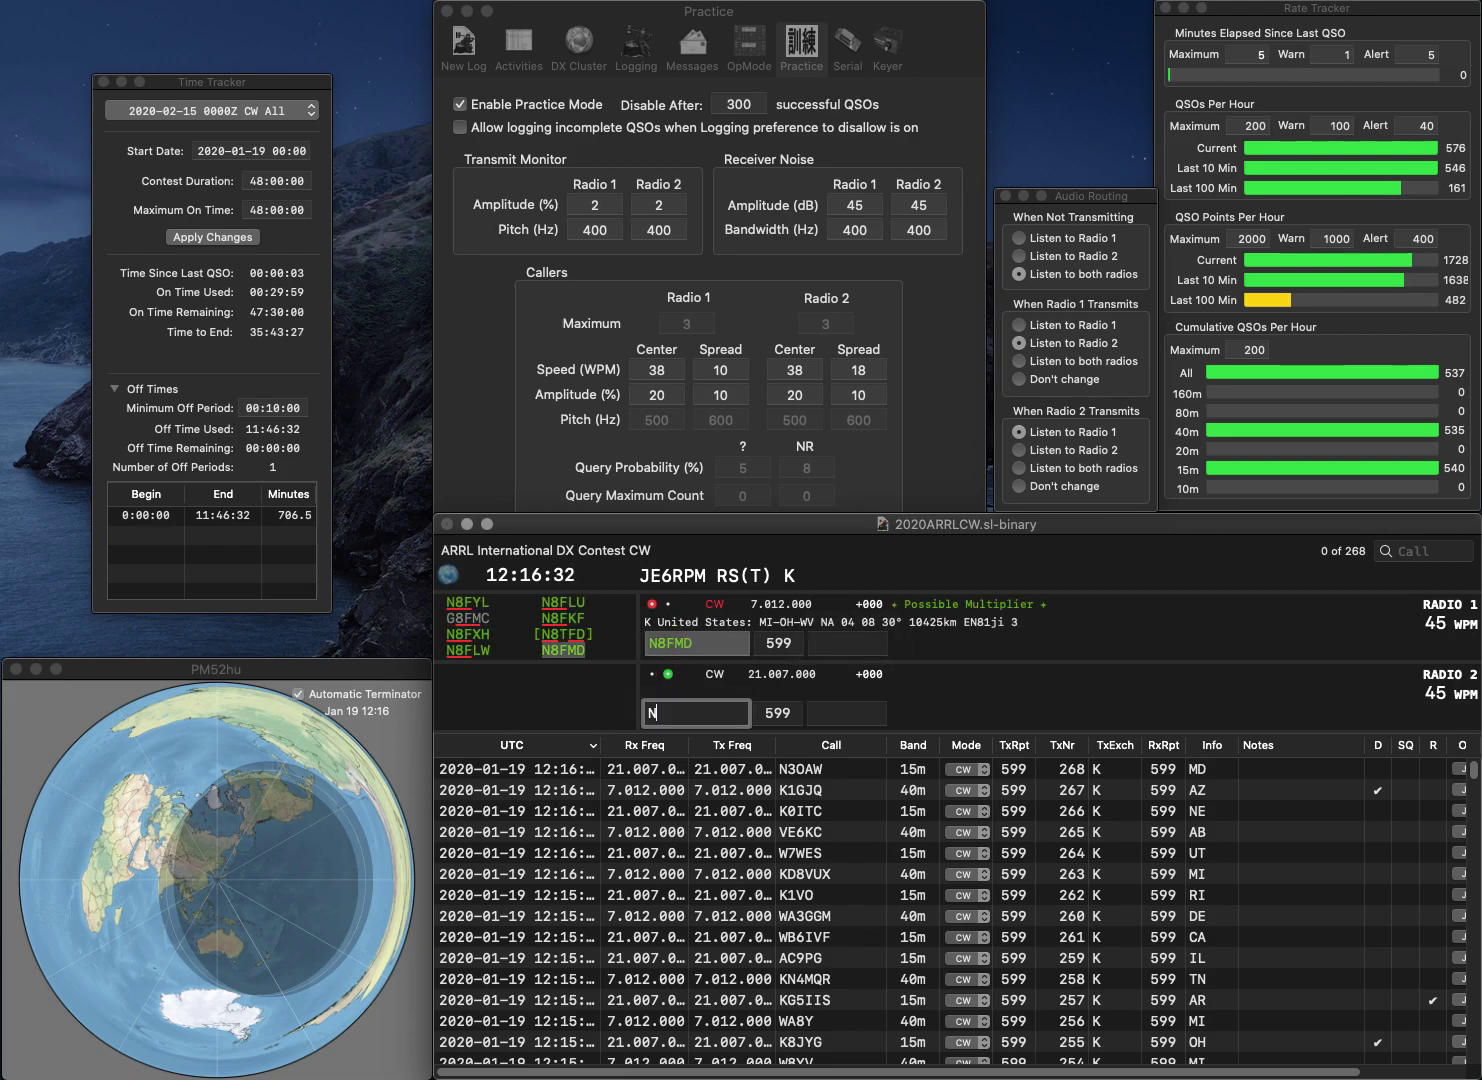
type("KC9PYV")
key("Home")
key("Delete")
key("Return")
type("MI")
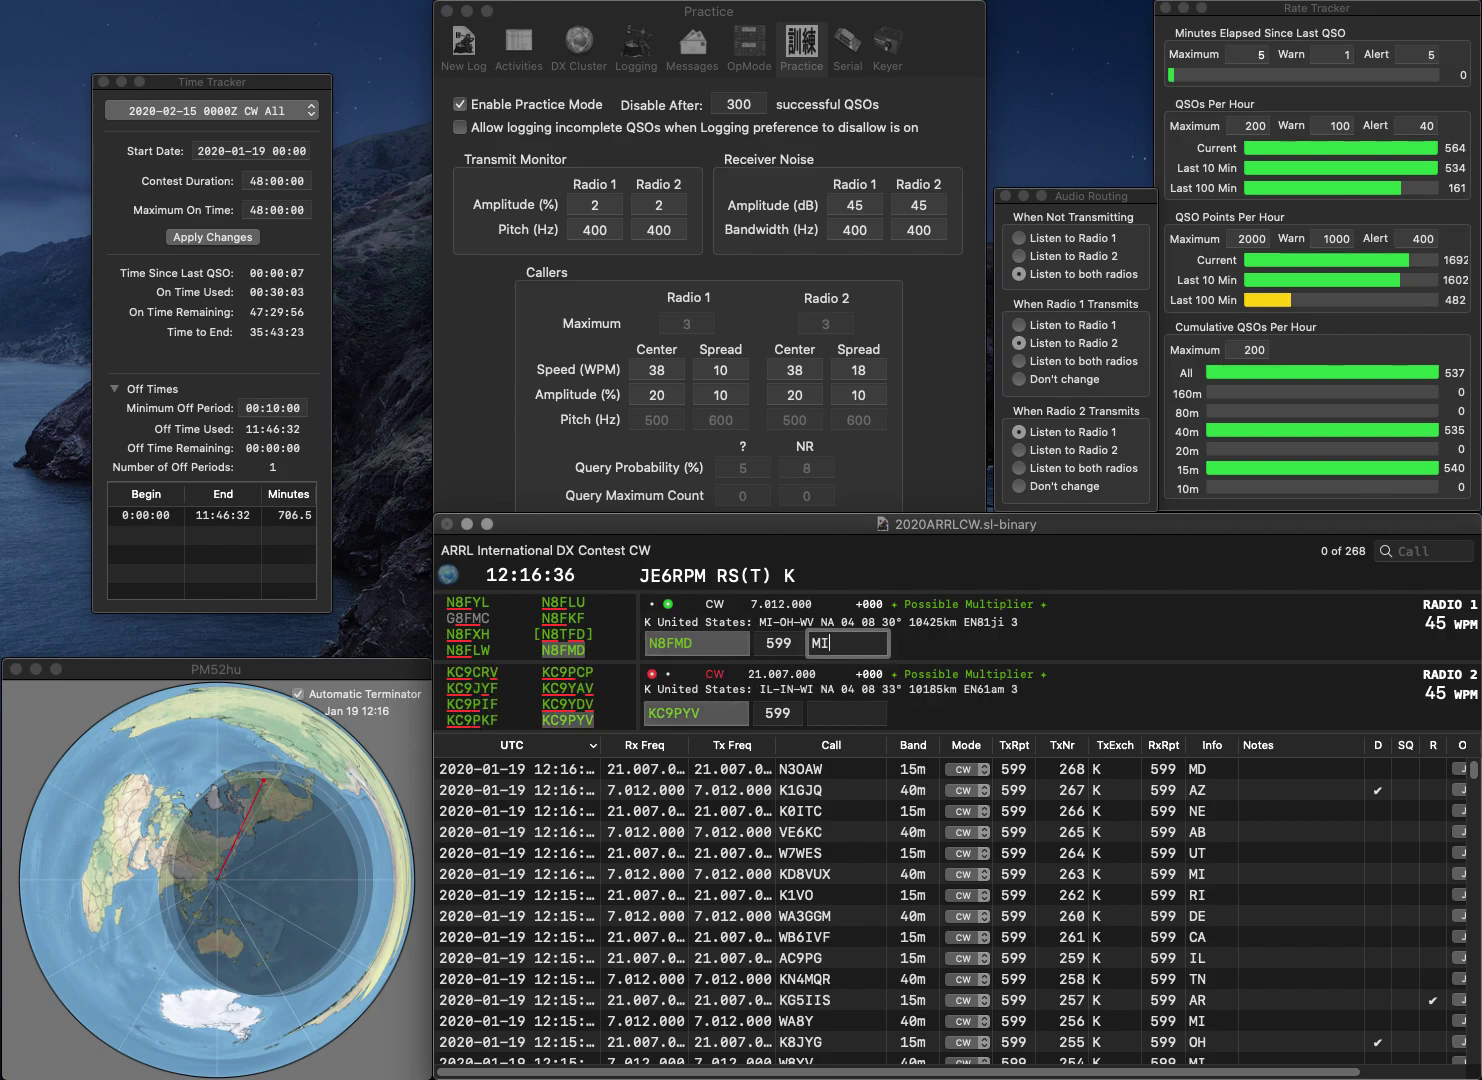
key("Return")
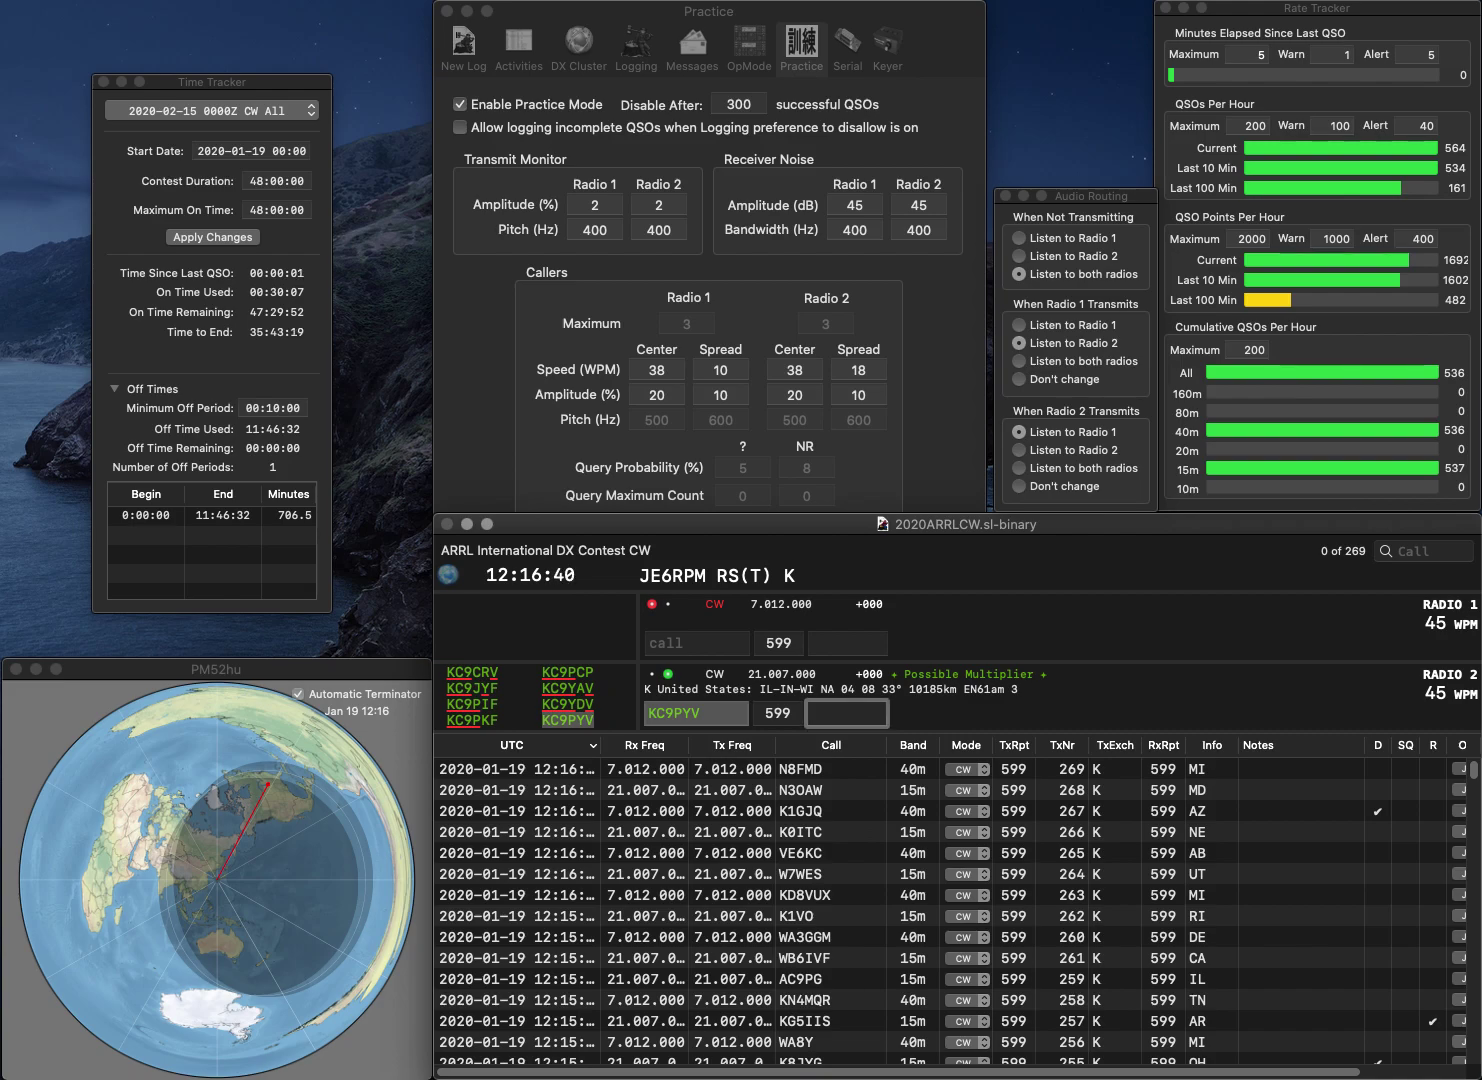
type("WI")
key("Return")
- Answer KC2TFX on Radio 1 and WA0JJC on Radio 2
type("KC2TF")
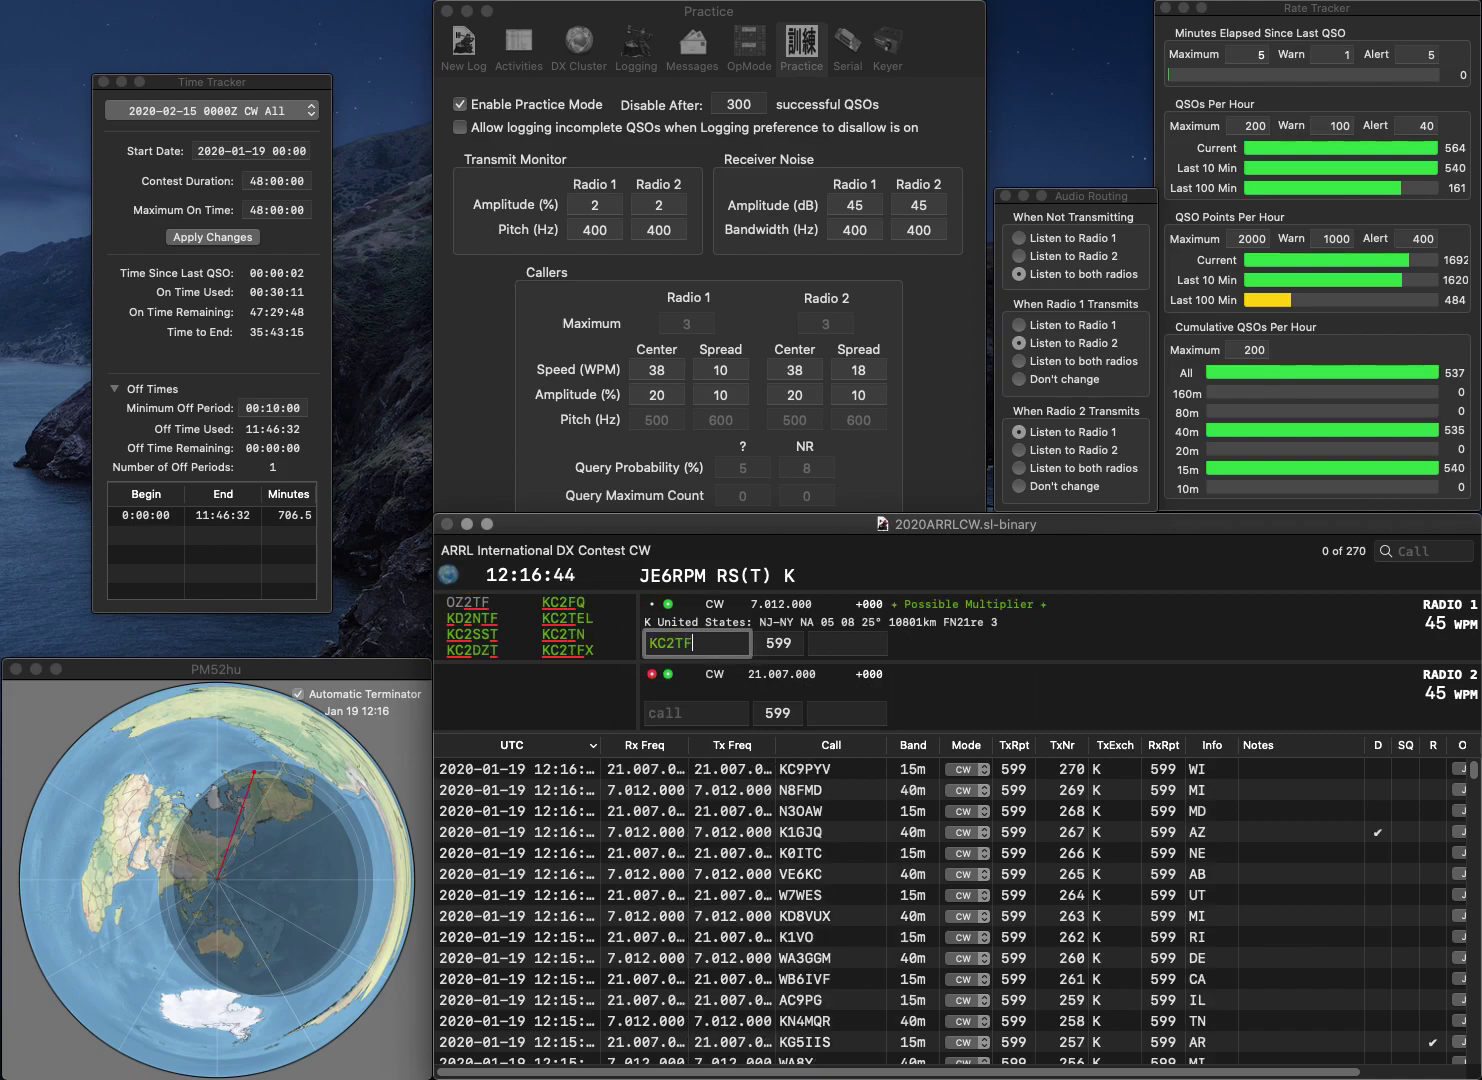
type("X")
key("Return")
type("W0JJC")
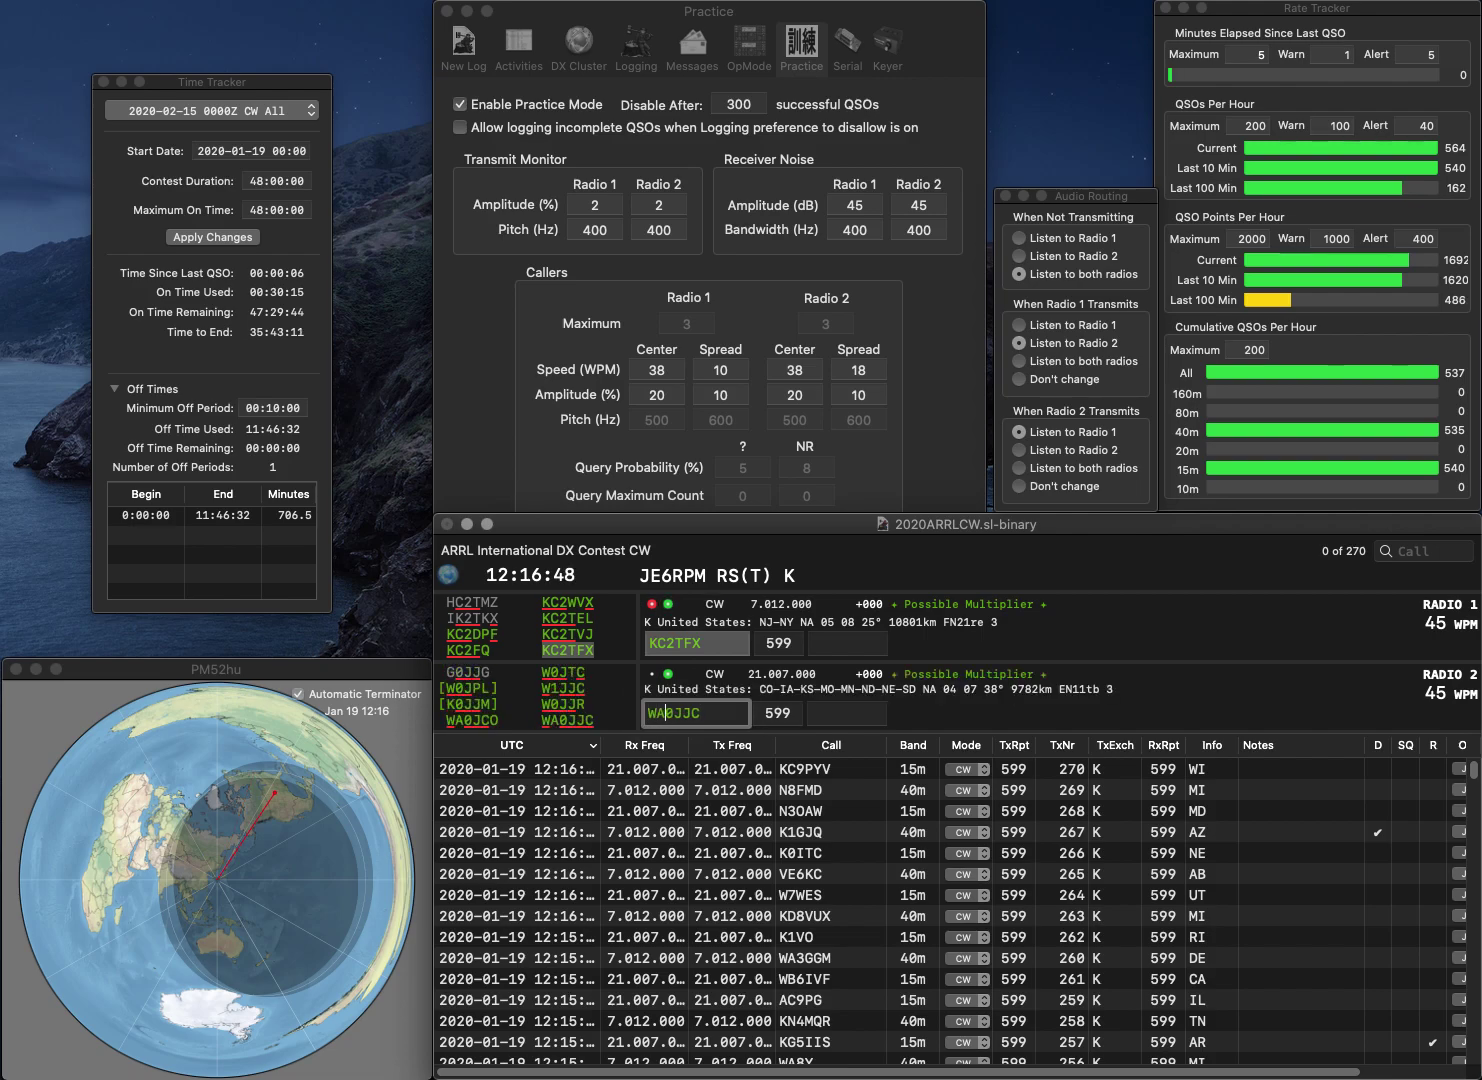
key("Return")
- Log KC2TFX on Radio 1 with exchange NJ and WA0JJC on Radio 2 with exchange SD
type("NJ")
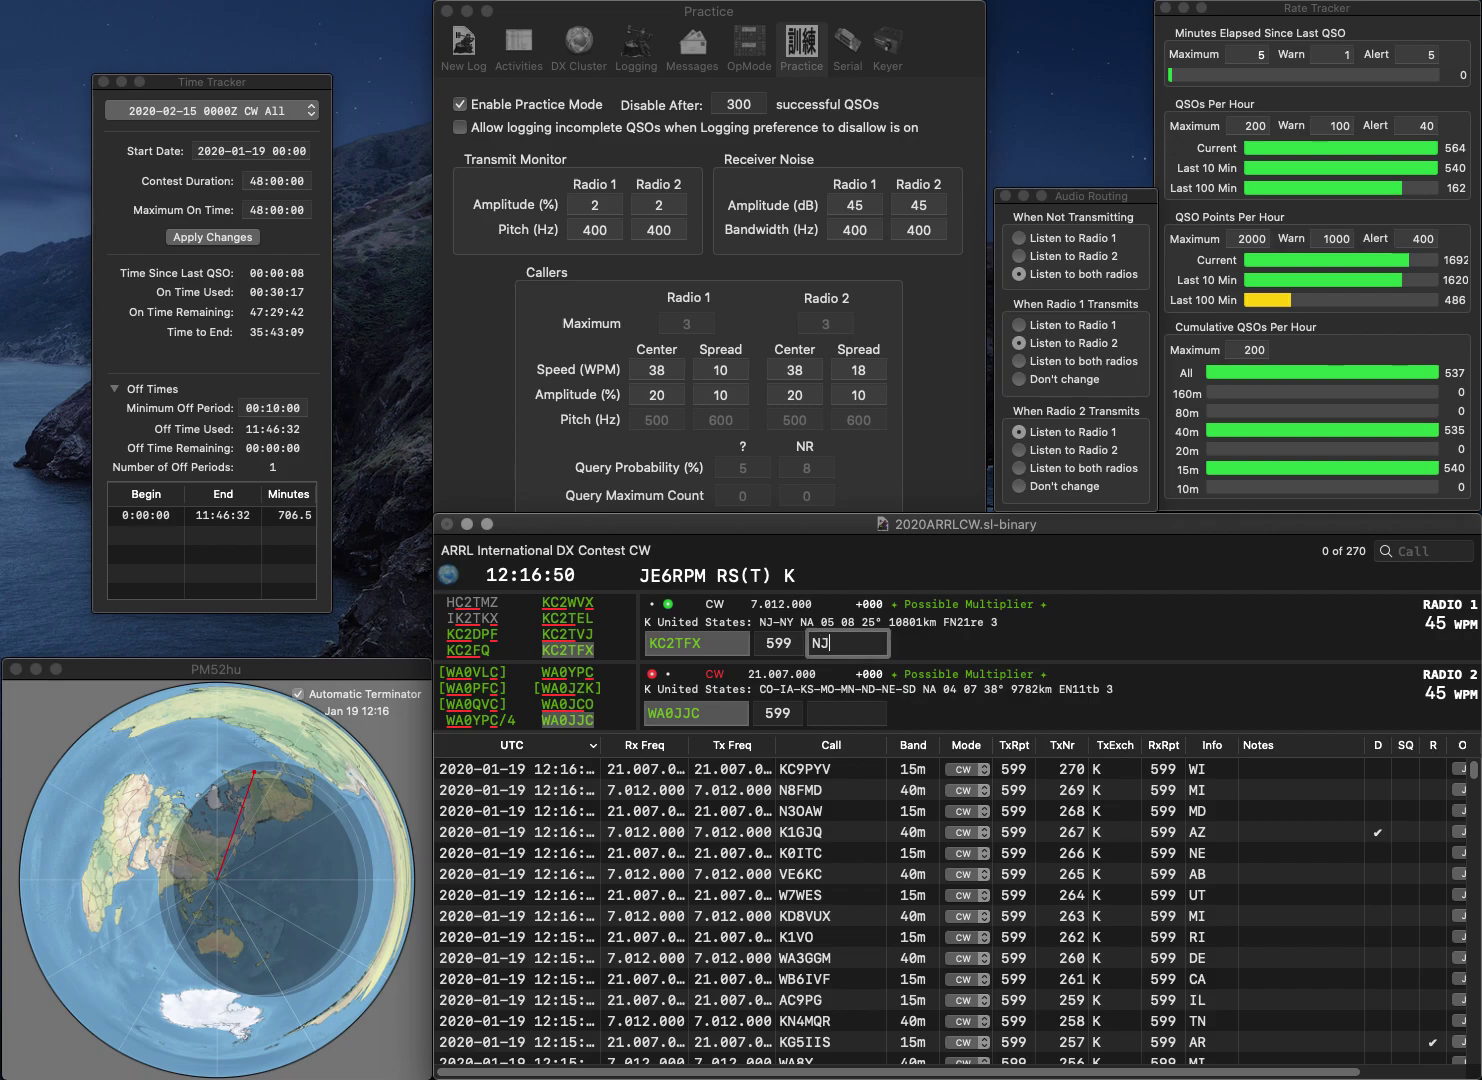
key("Return")
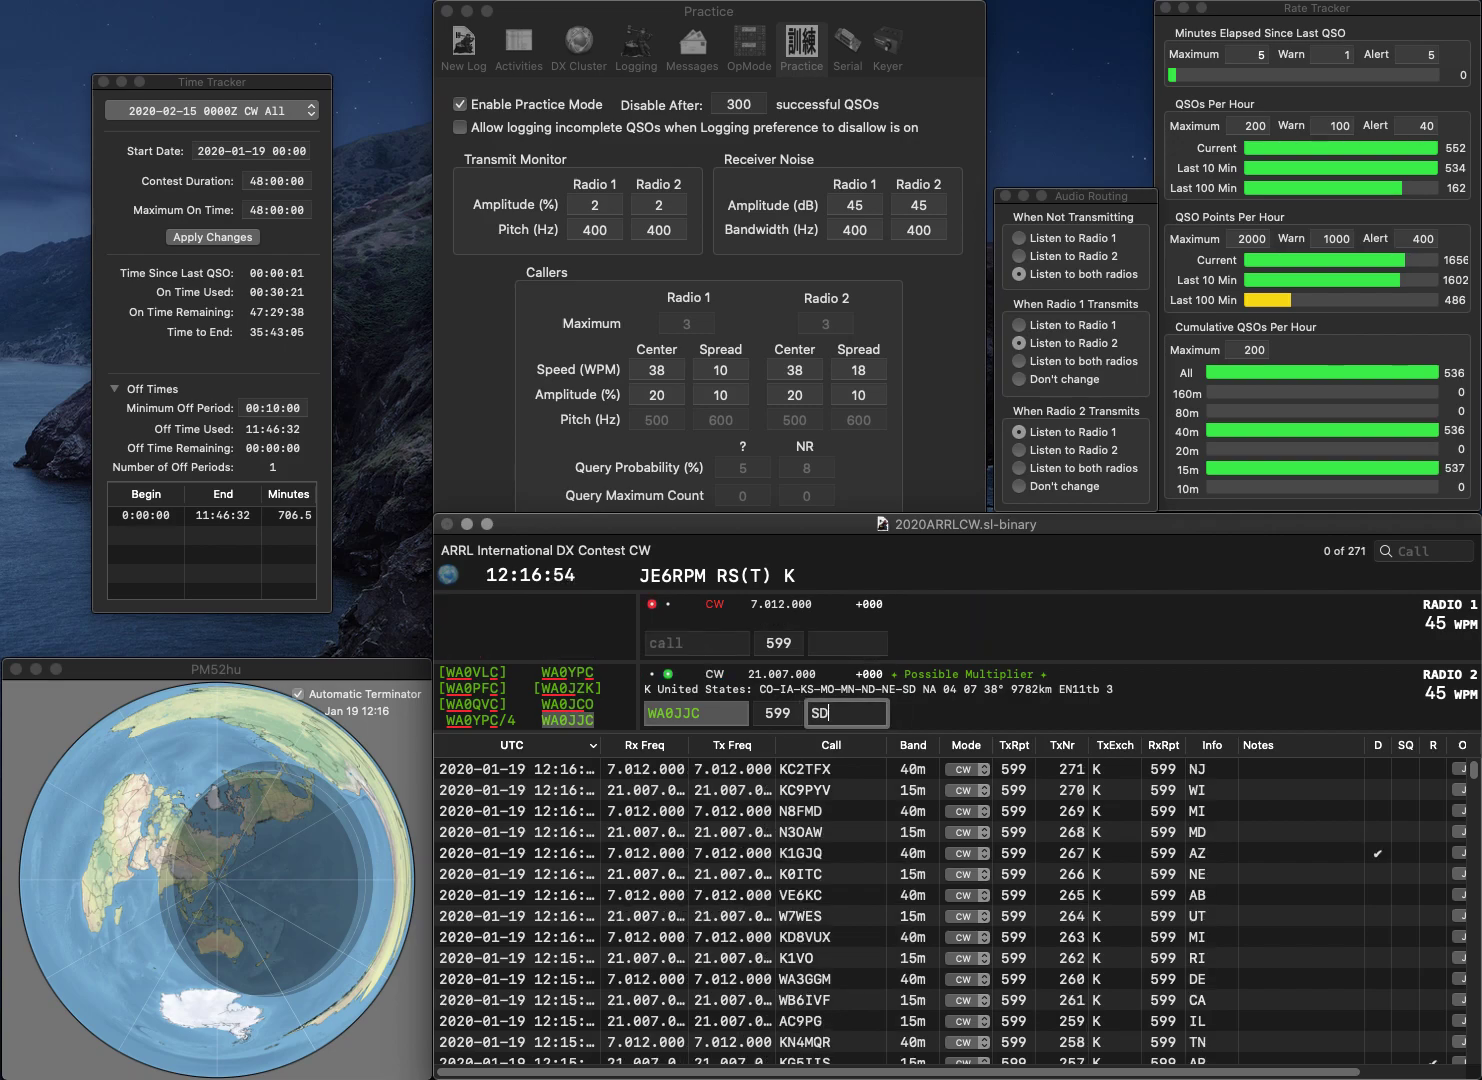
key("Return")
type("VE3")
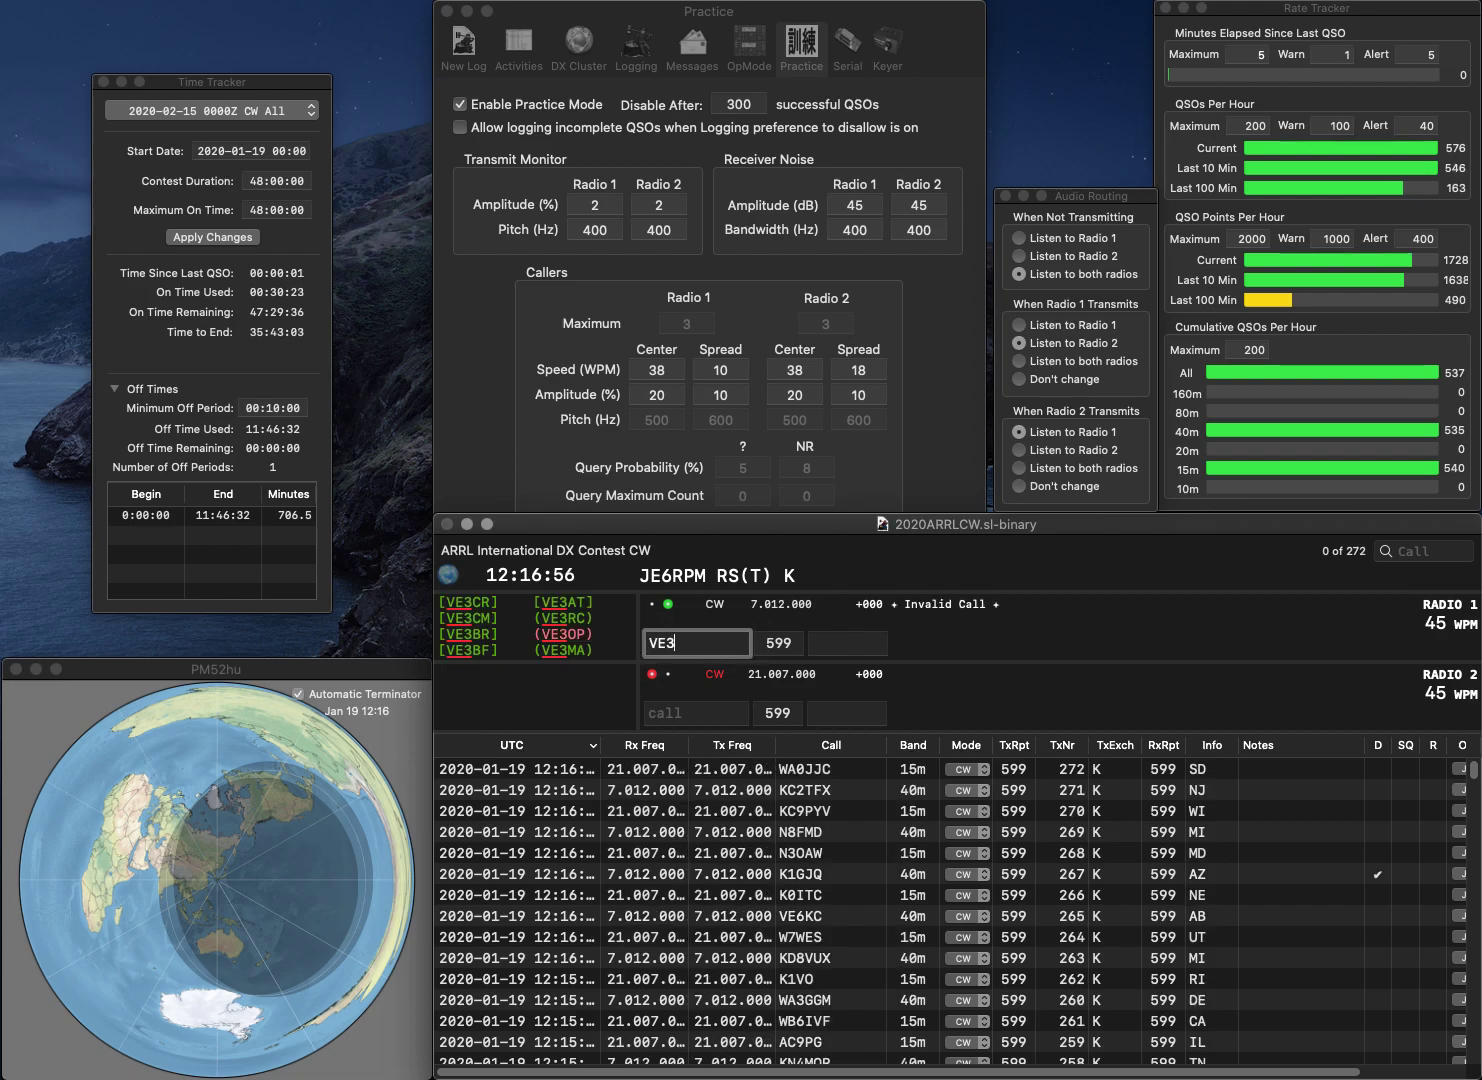
type("WZ")
key("Return")
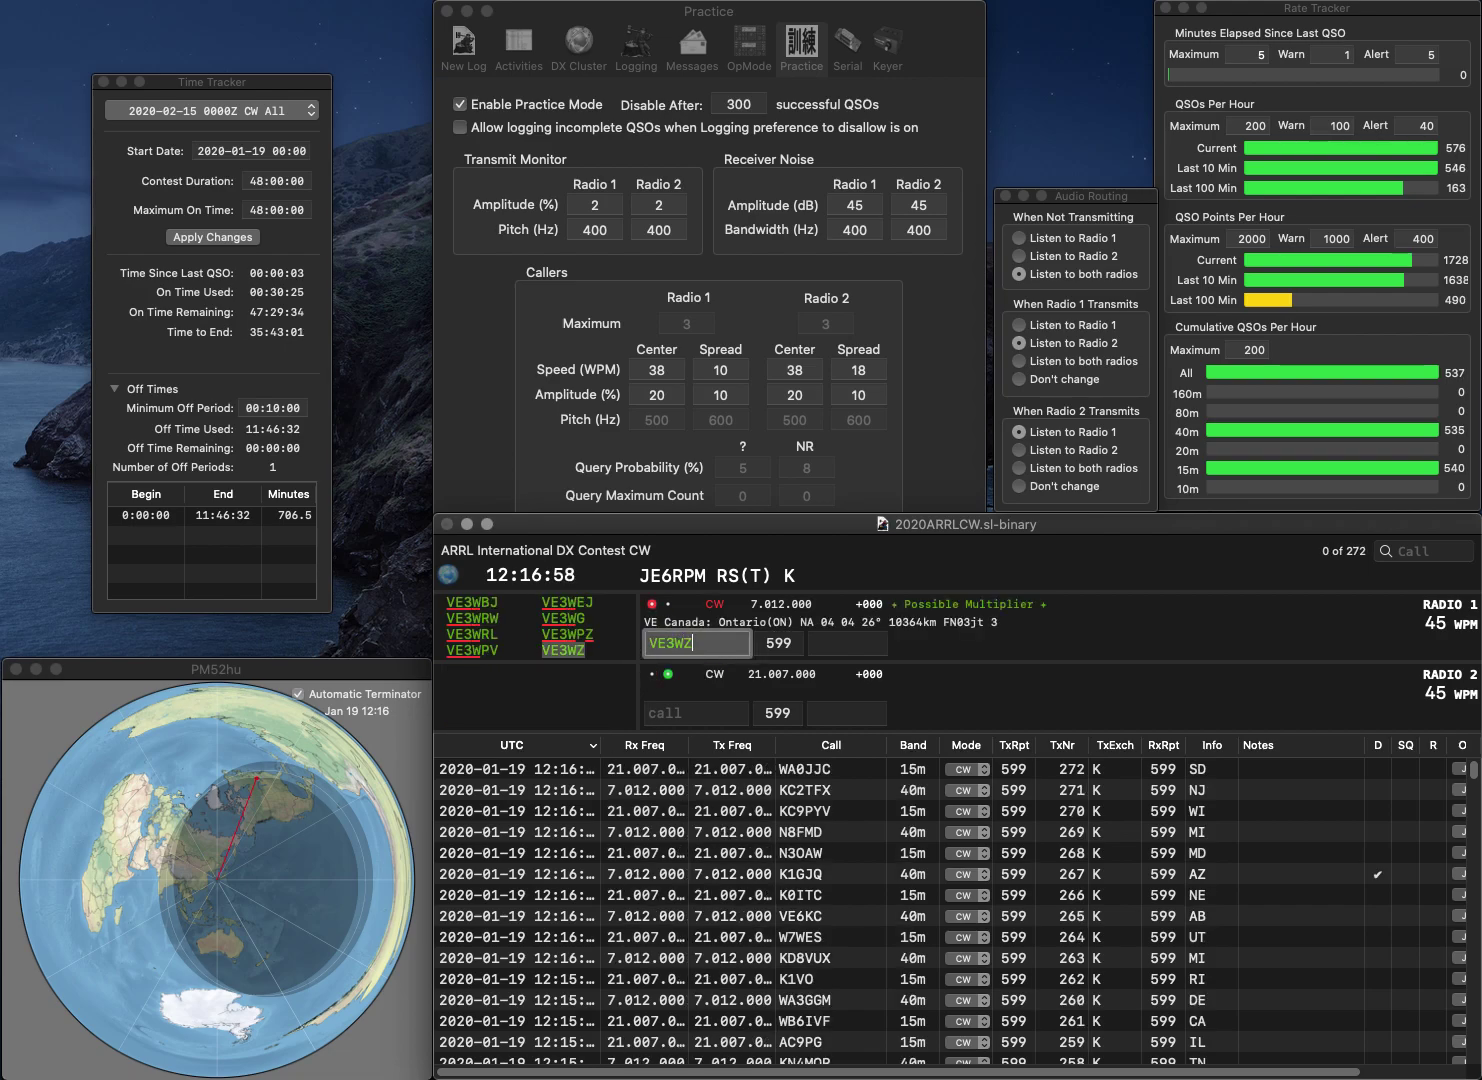
type("EV")
key("Left")
key("Left")
type("N3")
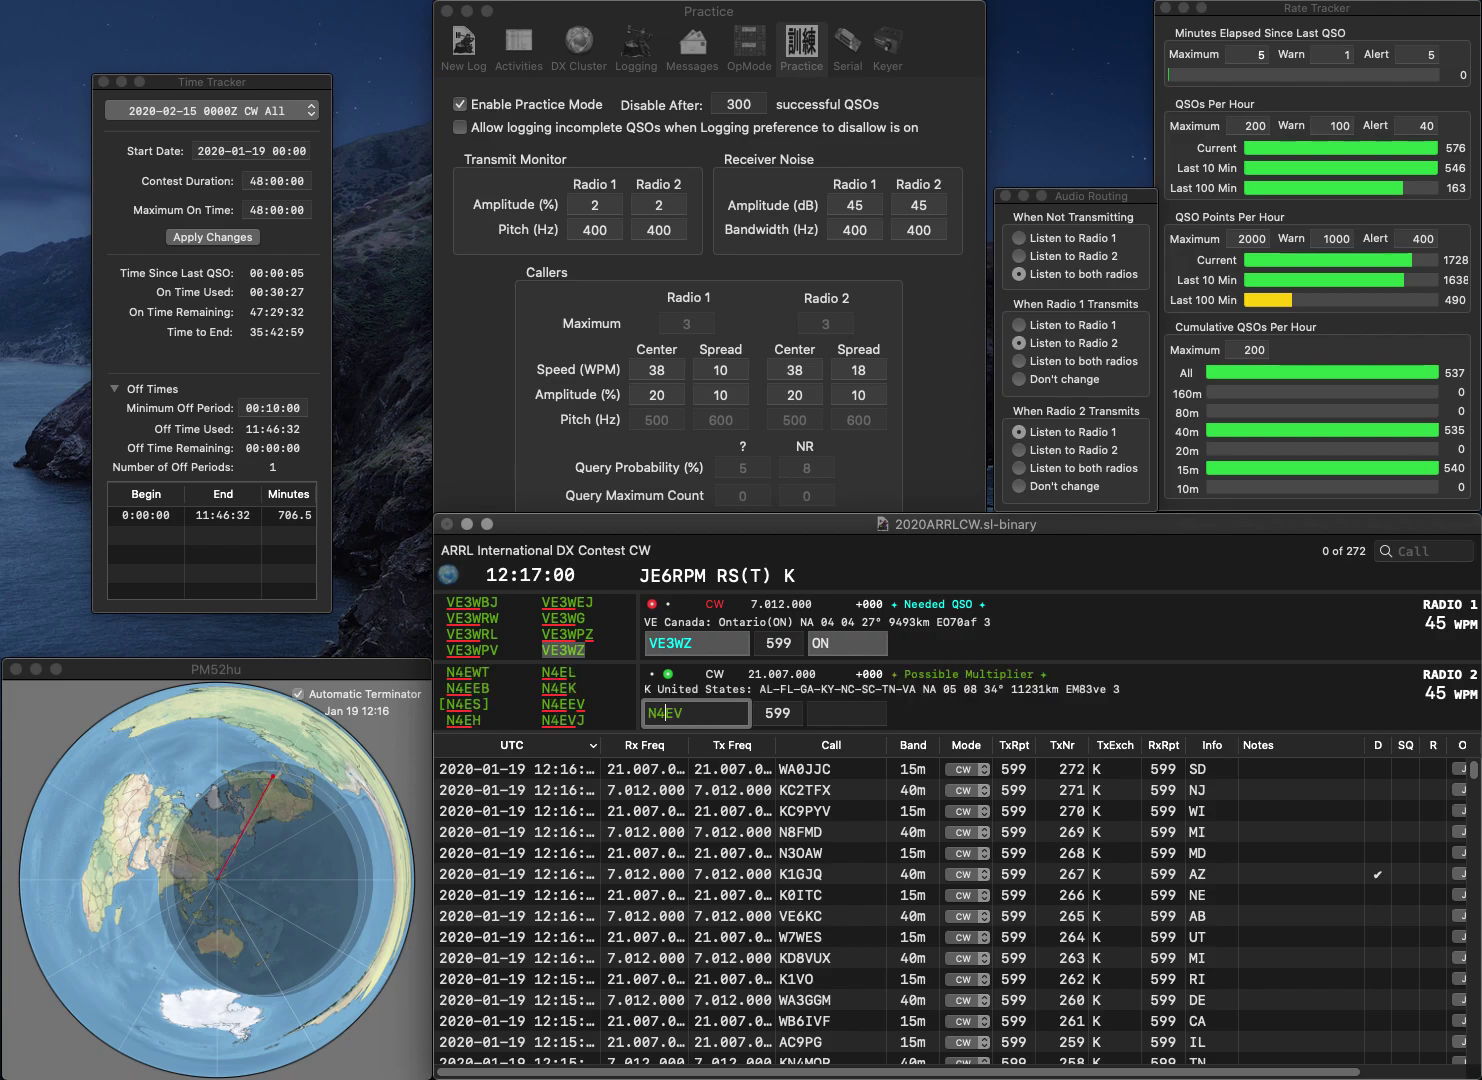
key("Return")
key("Tab")
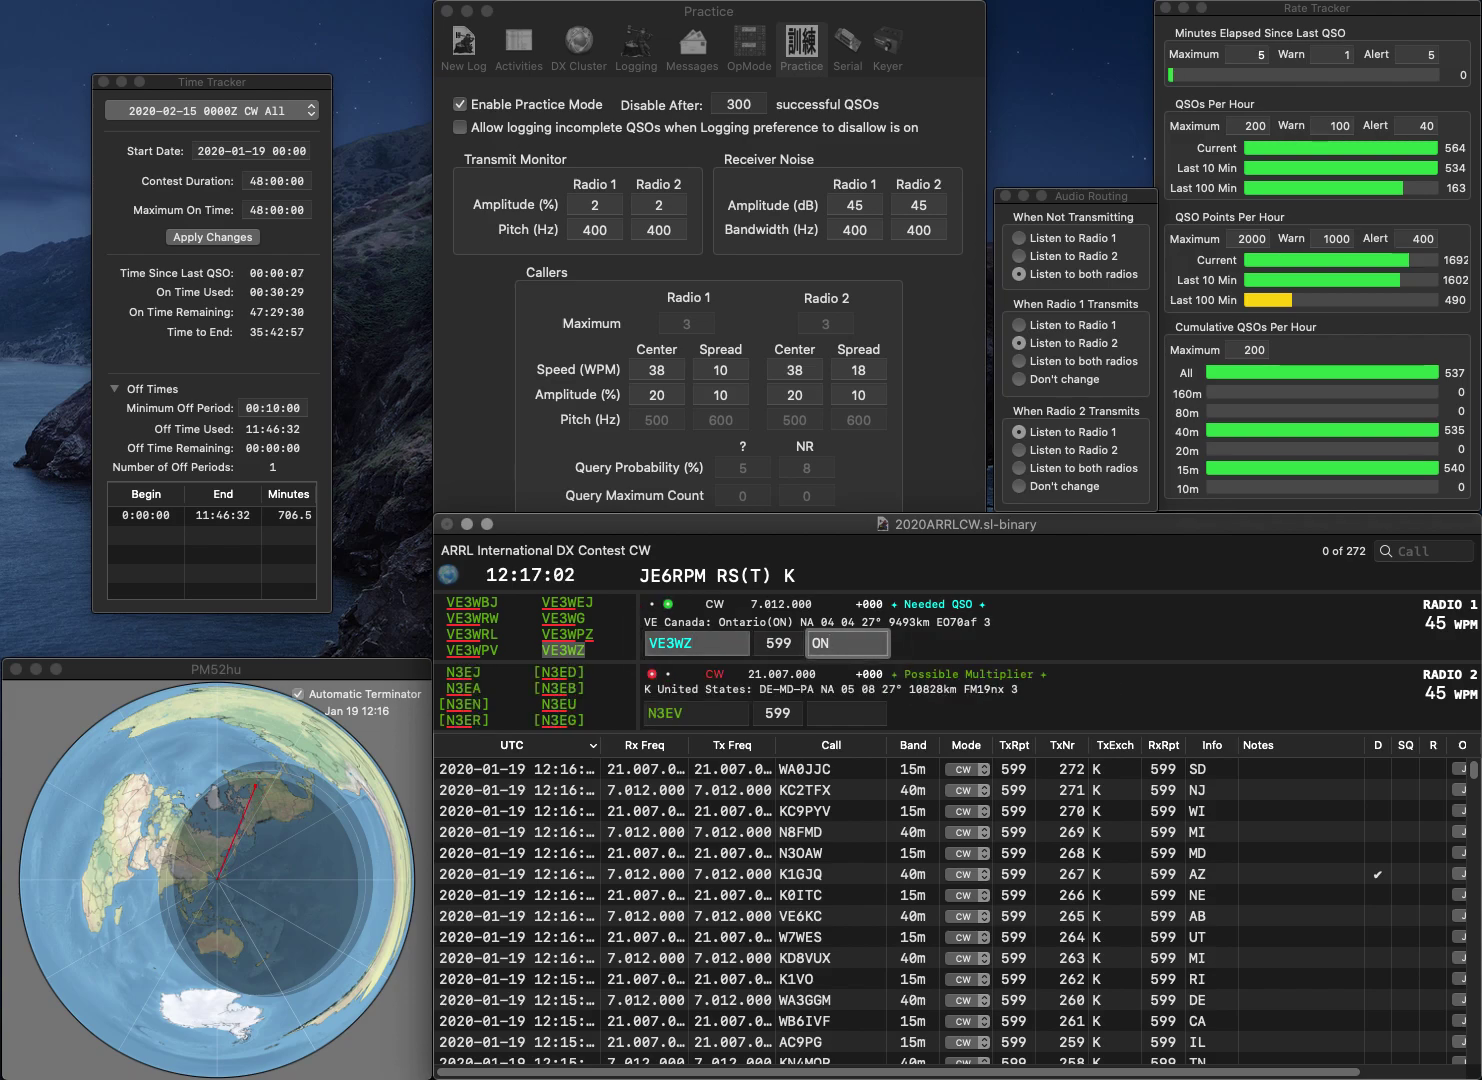
key("Return")
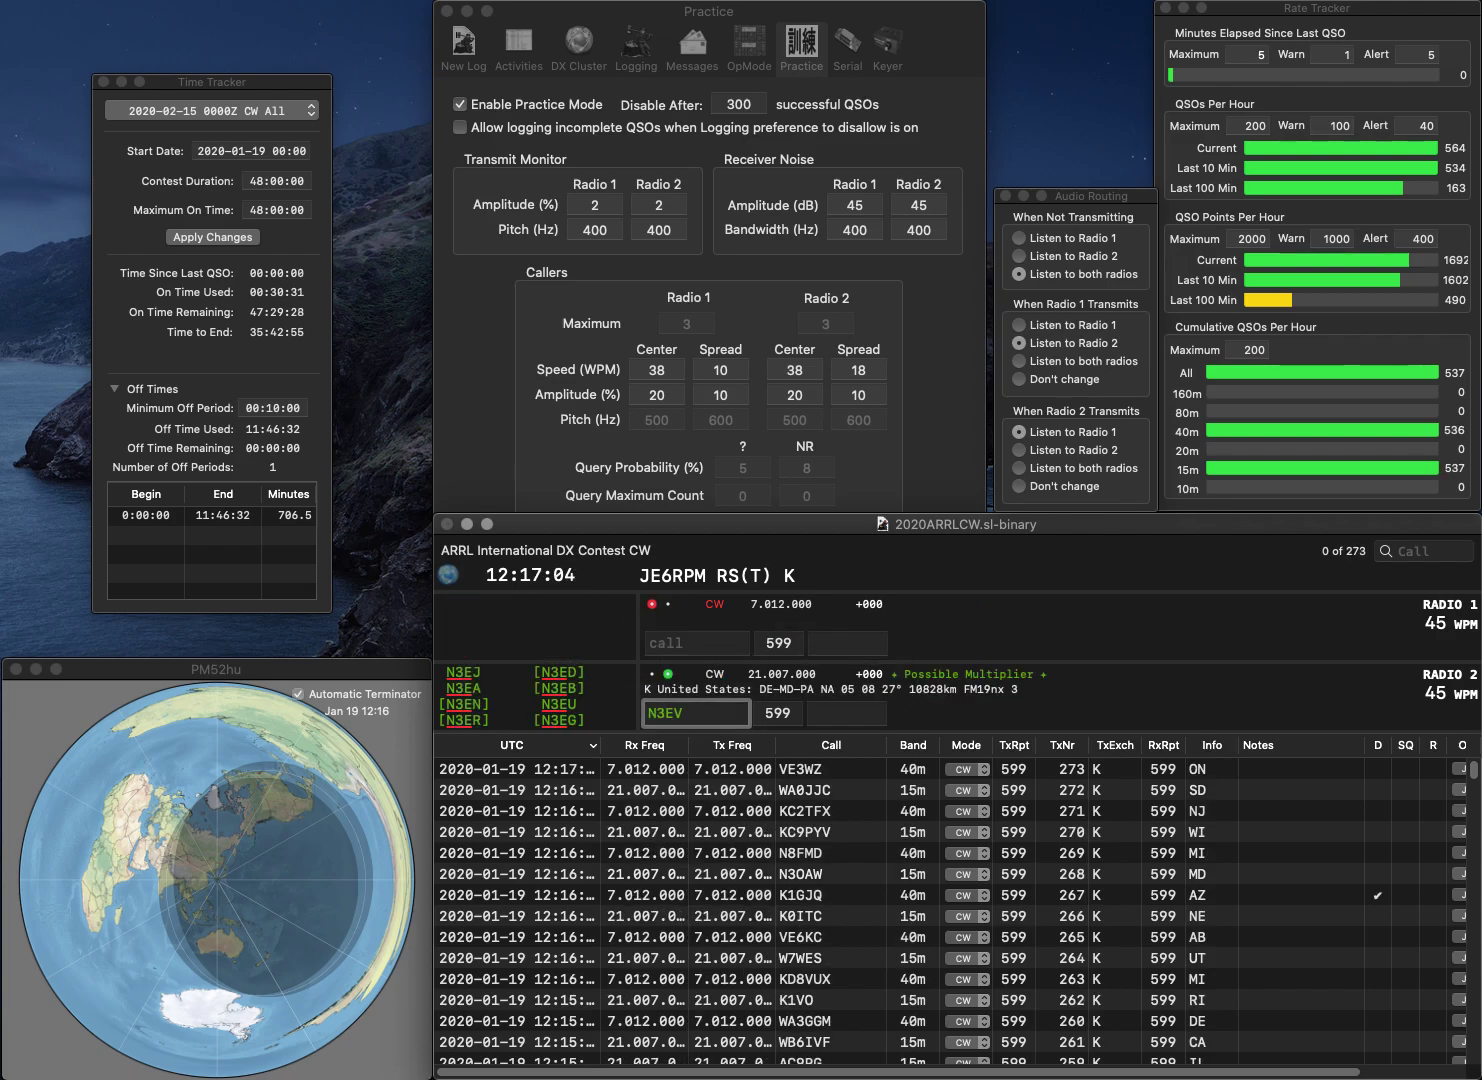
- Correct the Radio 2 call to N4EEV and answer WB2DNG on Radio 1
key("BackSpace")
type("4E")
key("Return")
type("WB2DNG")
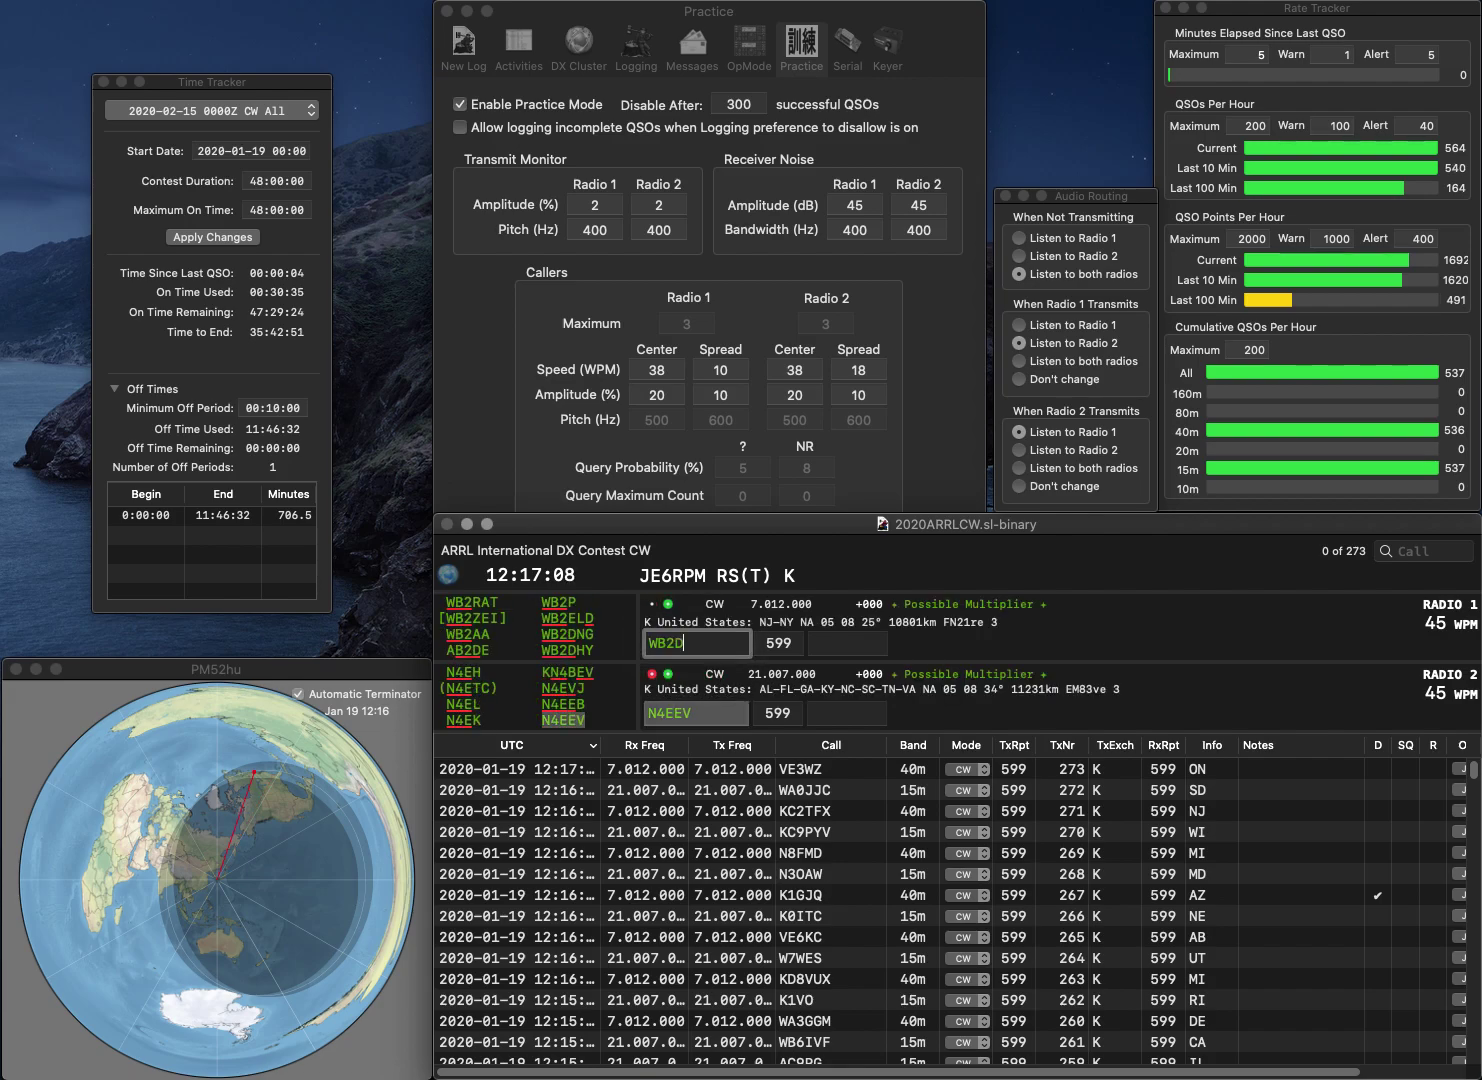
key("Return")
- Log N4EEV on Radio 2 with exchange SC and WB2DNG on Radio 1 with exchange NY
key("Tab")
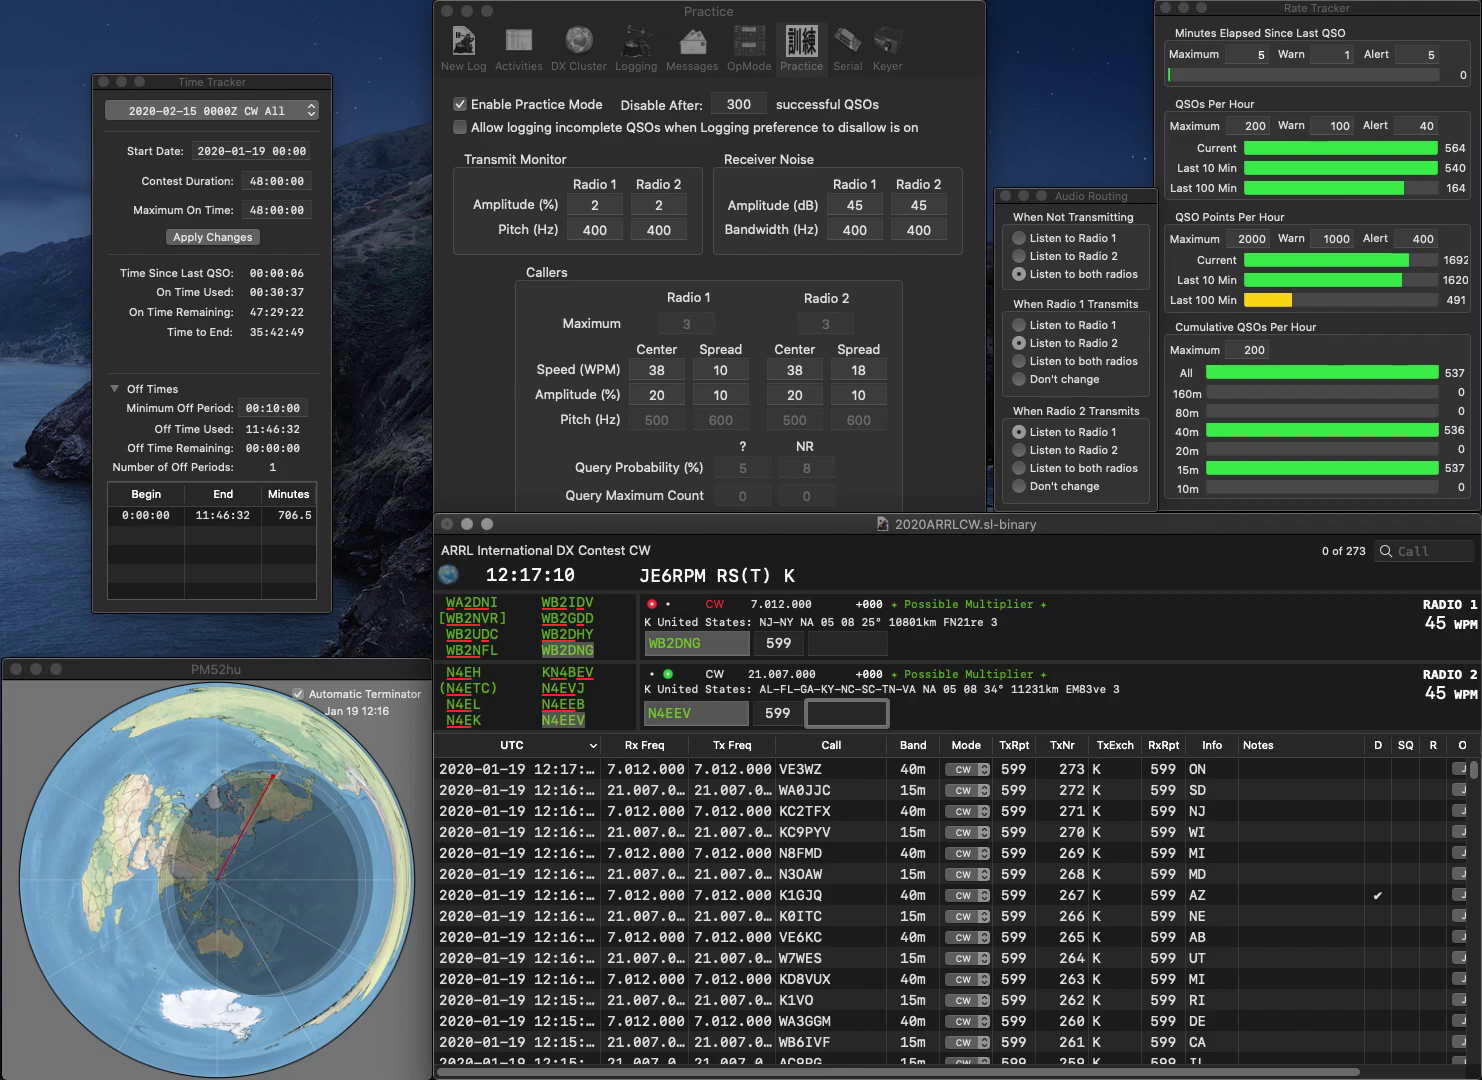
type("SC")
key("Return")
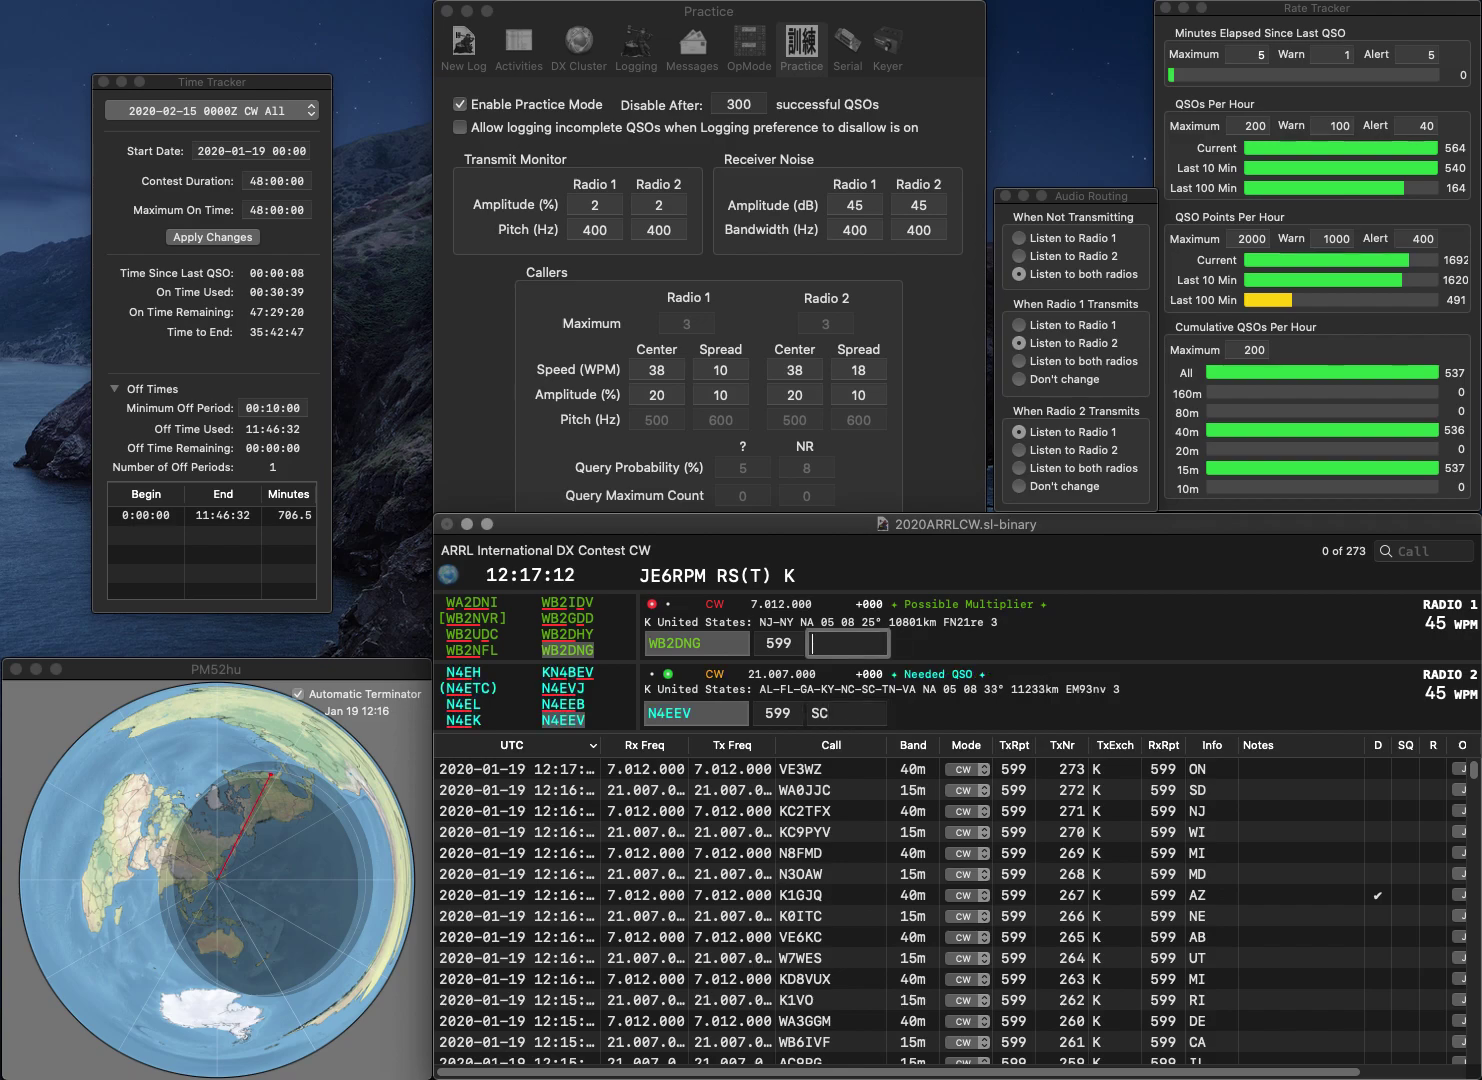
type("N")
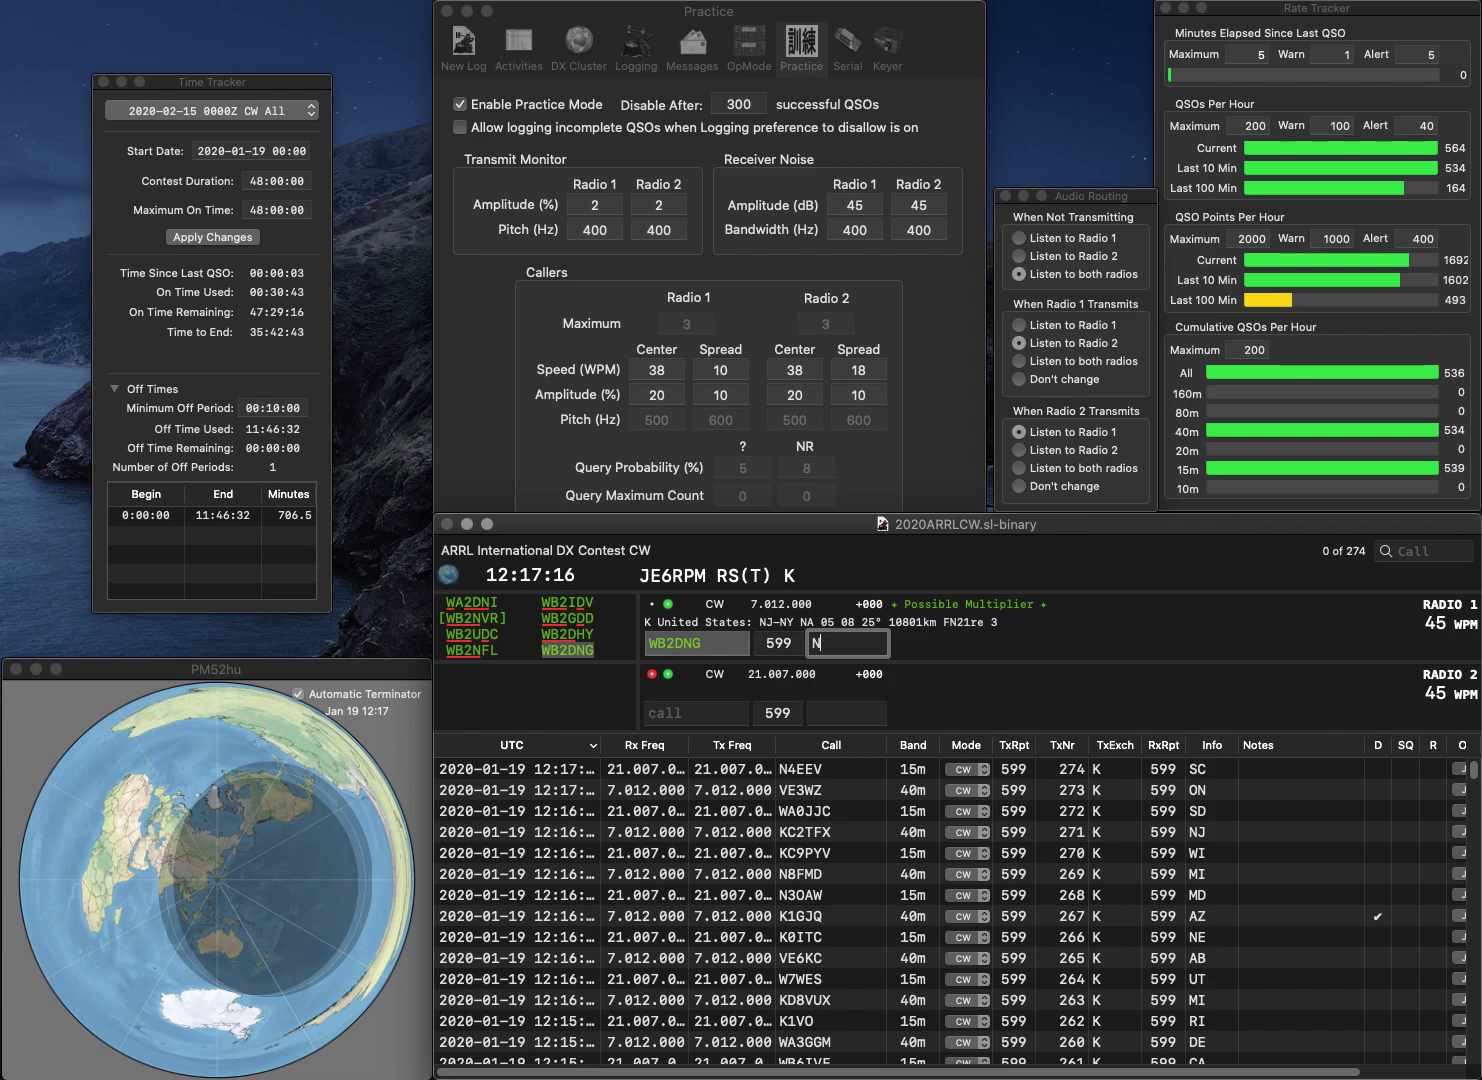
type("Y")
key("Return")
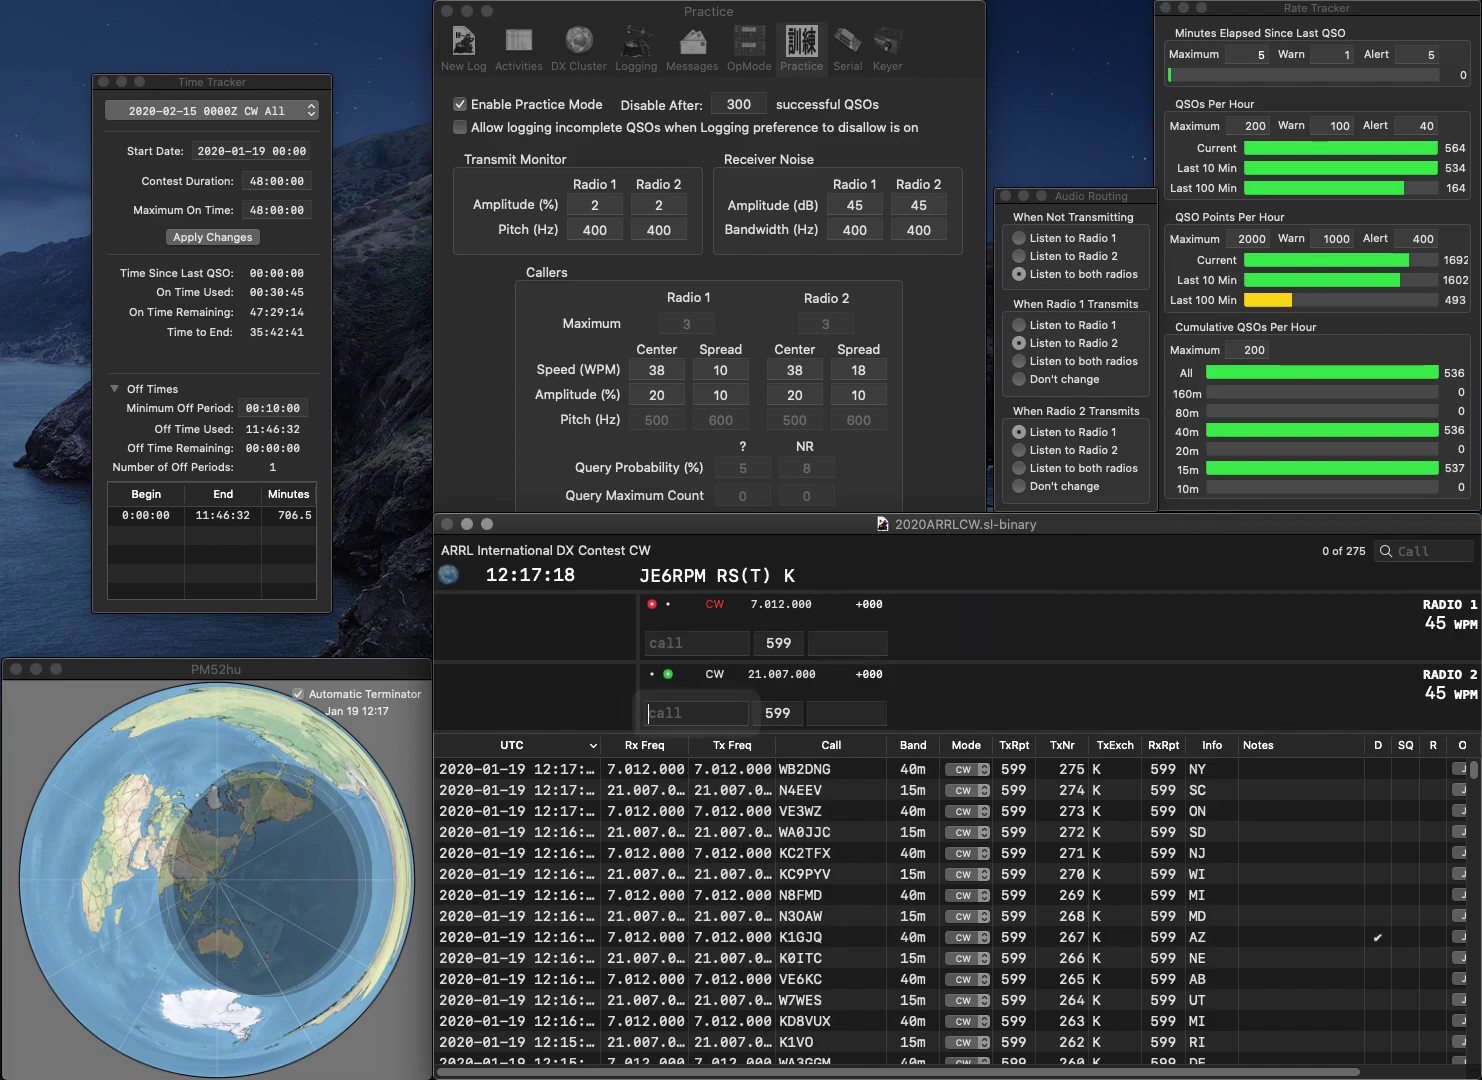
- Answer VE3NPO on Radio 2 and send the partial call WES on Radio 1
type("VE3NPO")
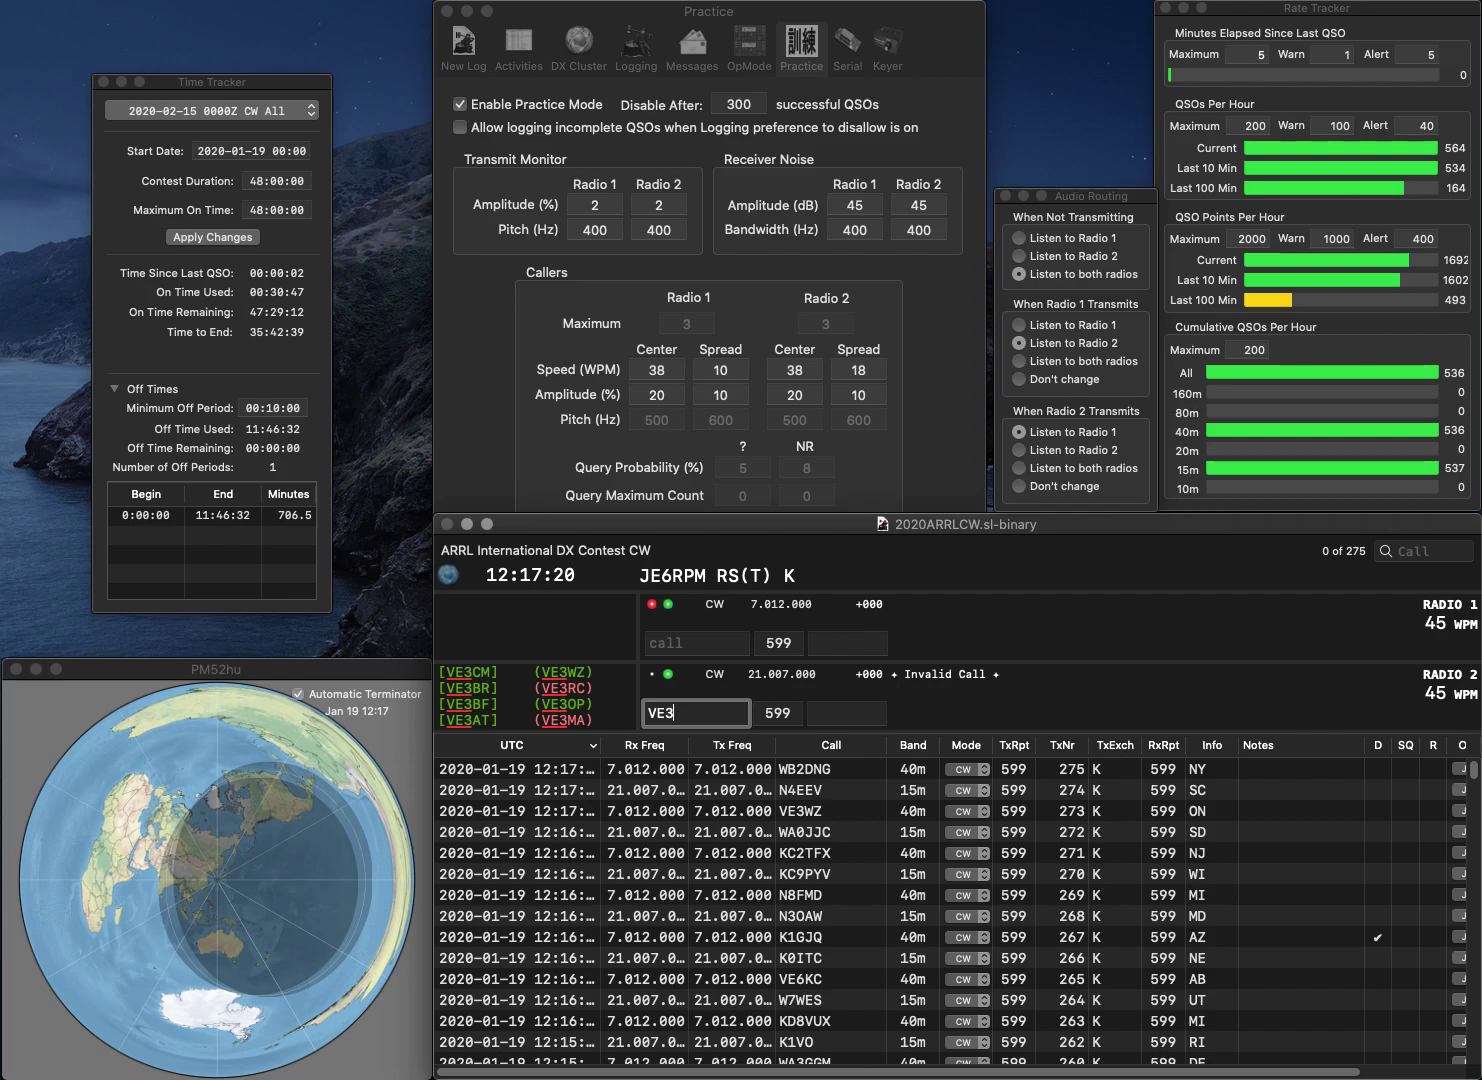
key("Return")
type("WES")
key("Return")
key("space")
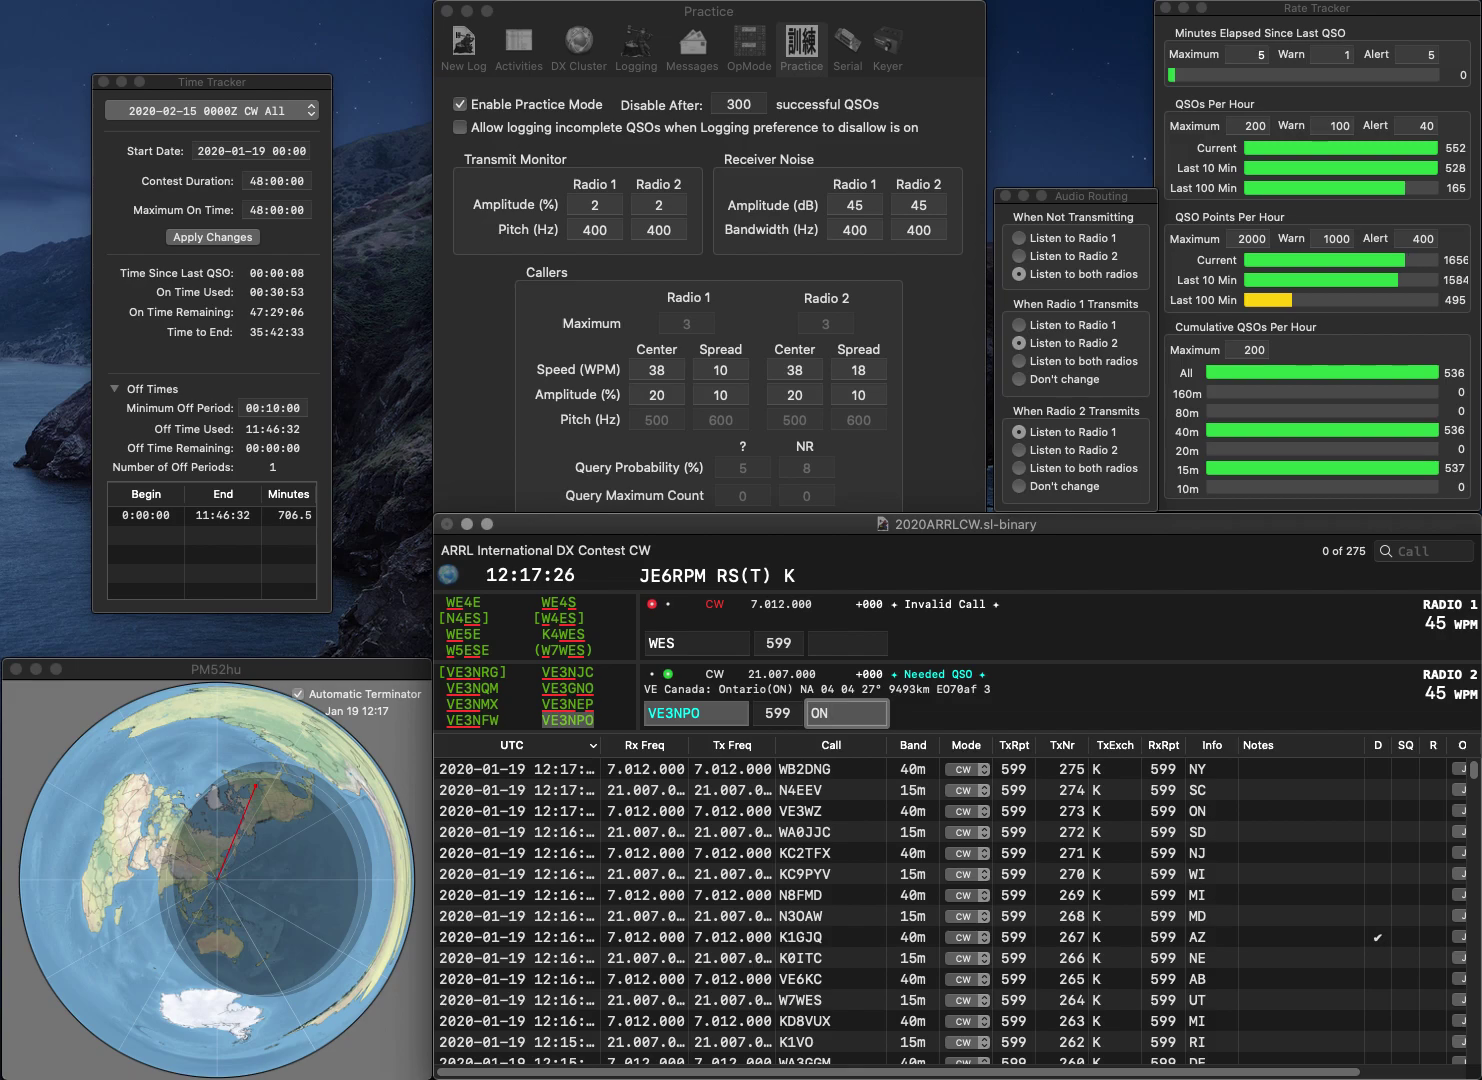
key("Return")
type("7")
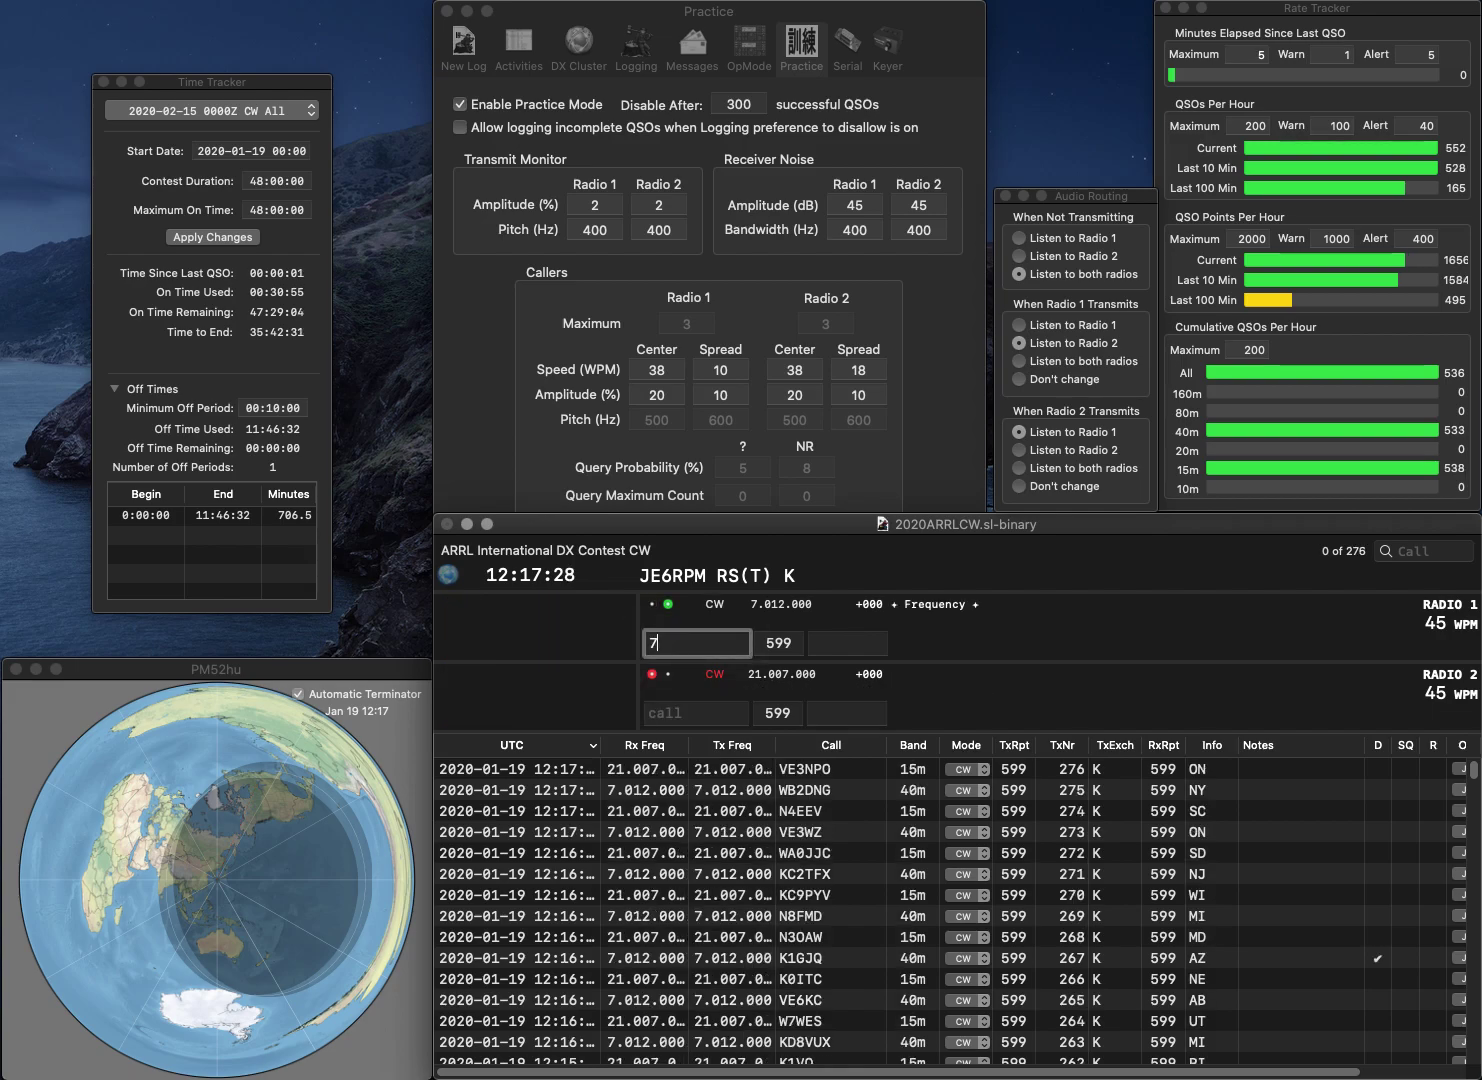
type("WES")
key("Home")
type("W")
key("Return")
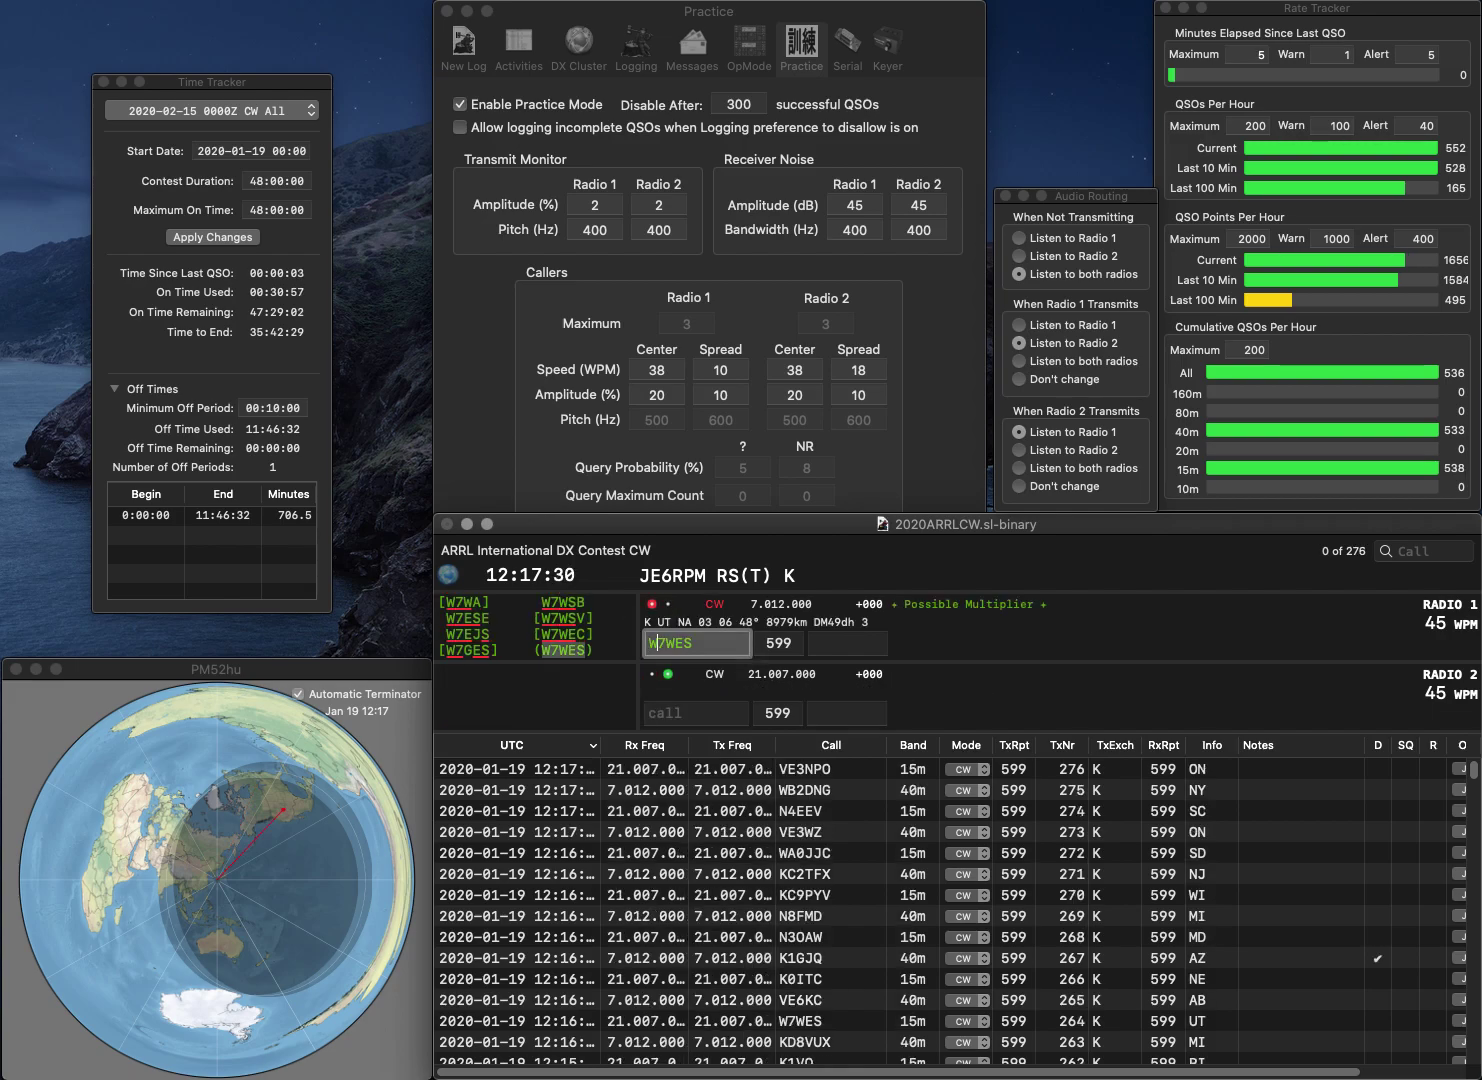
type("KF5ZNQ")
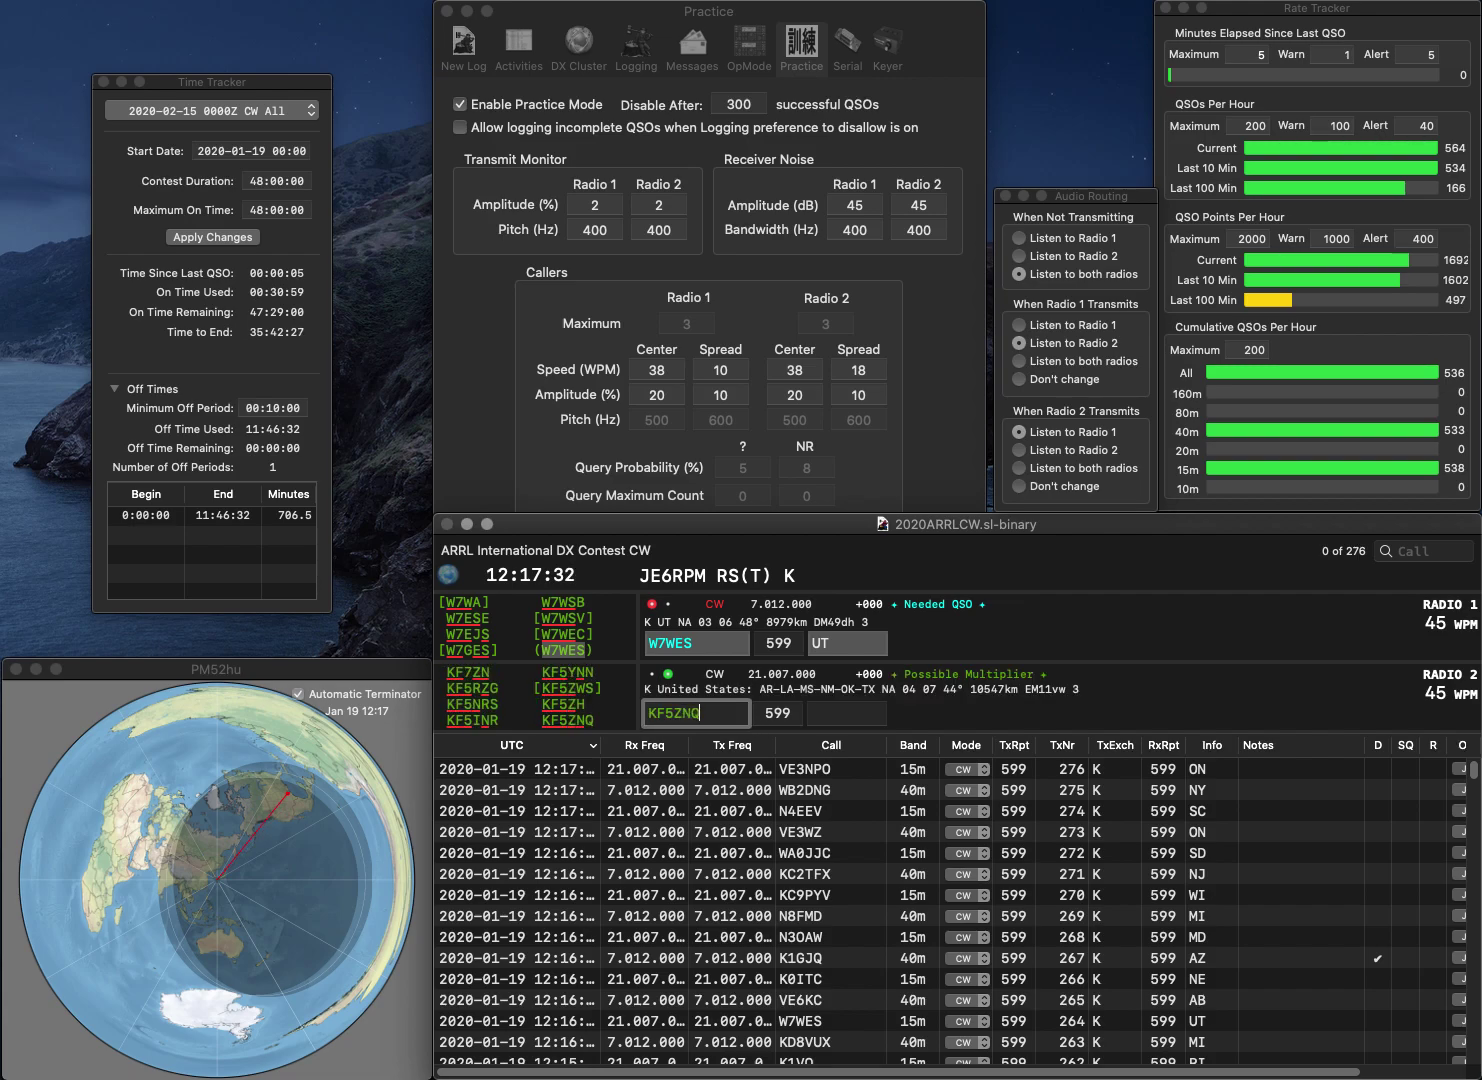
key("Return")
key("Return")
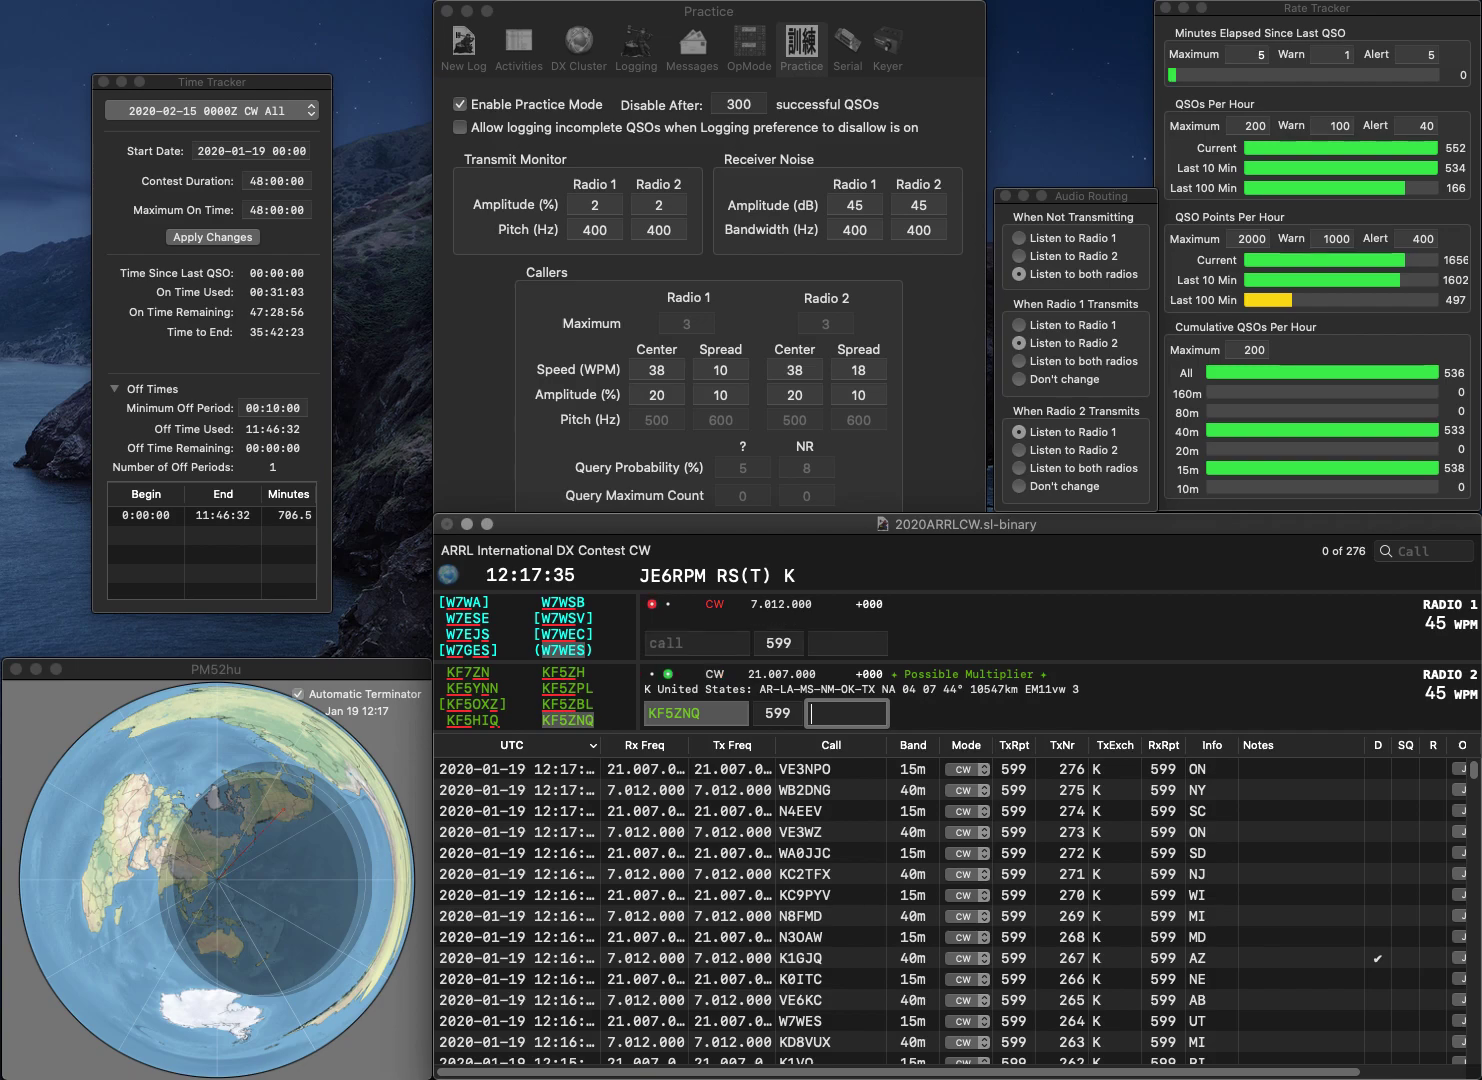
type("MS")
key("Return")
type("W7")
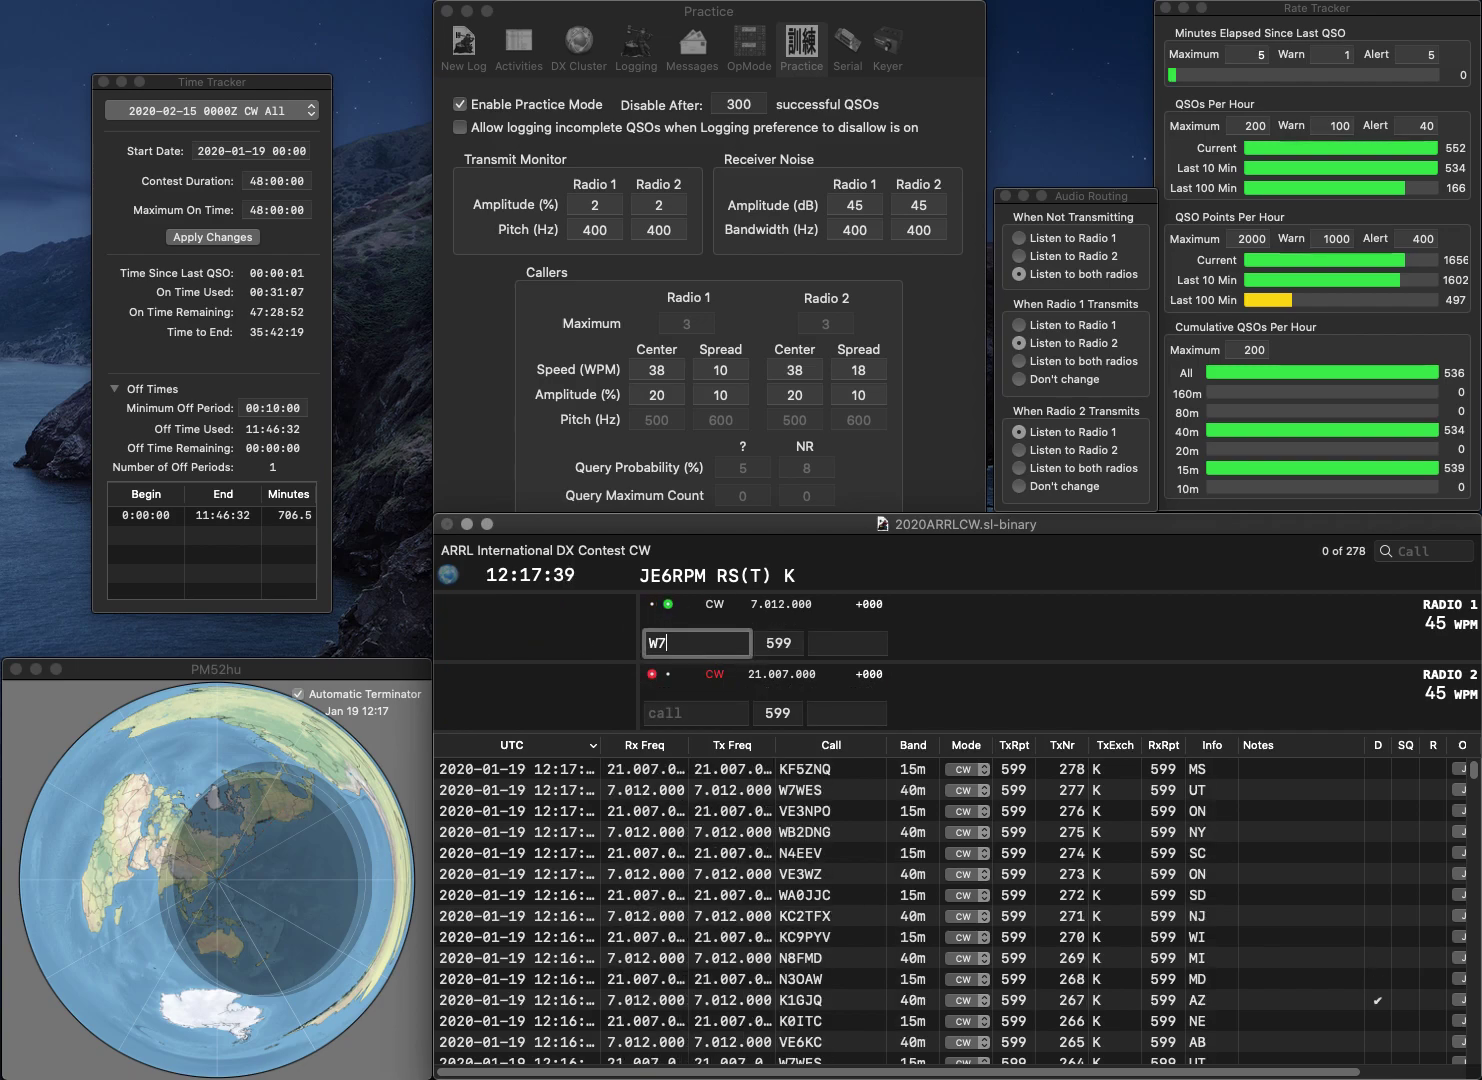
type("FIZ")
key("Return")
type("W1RS")
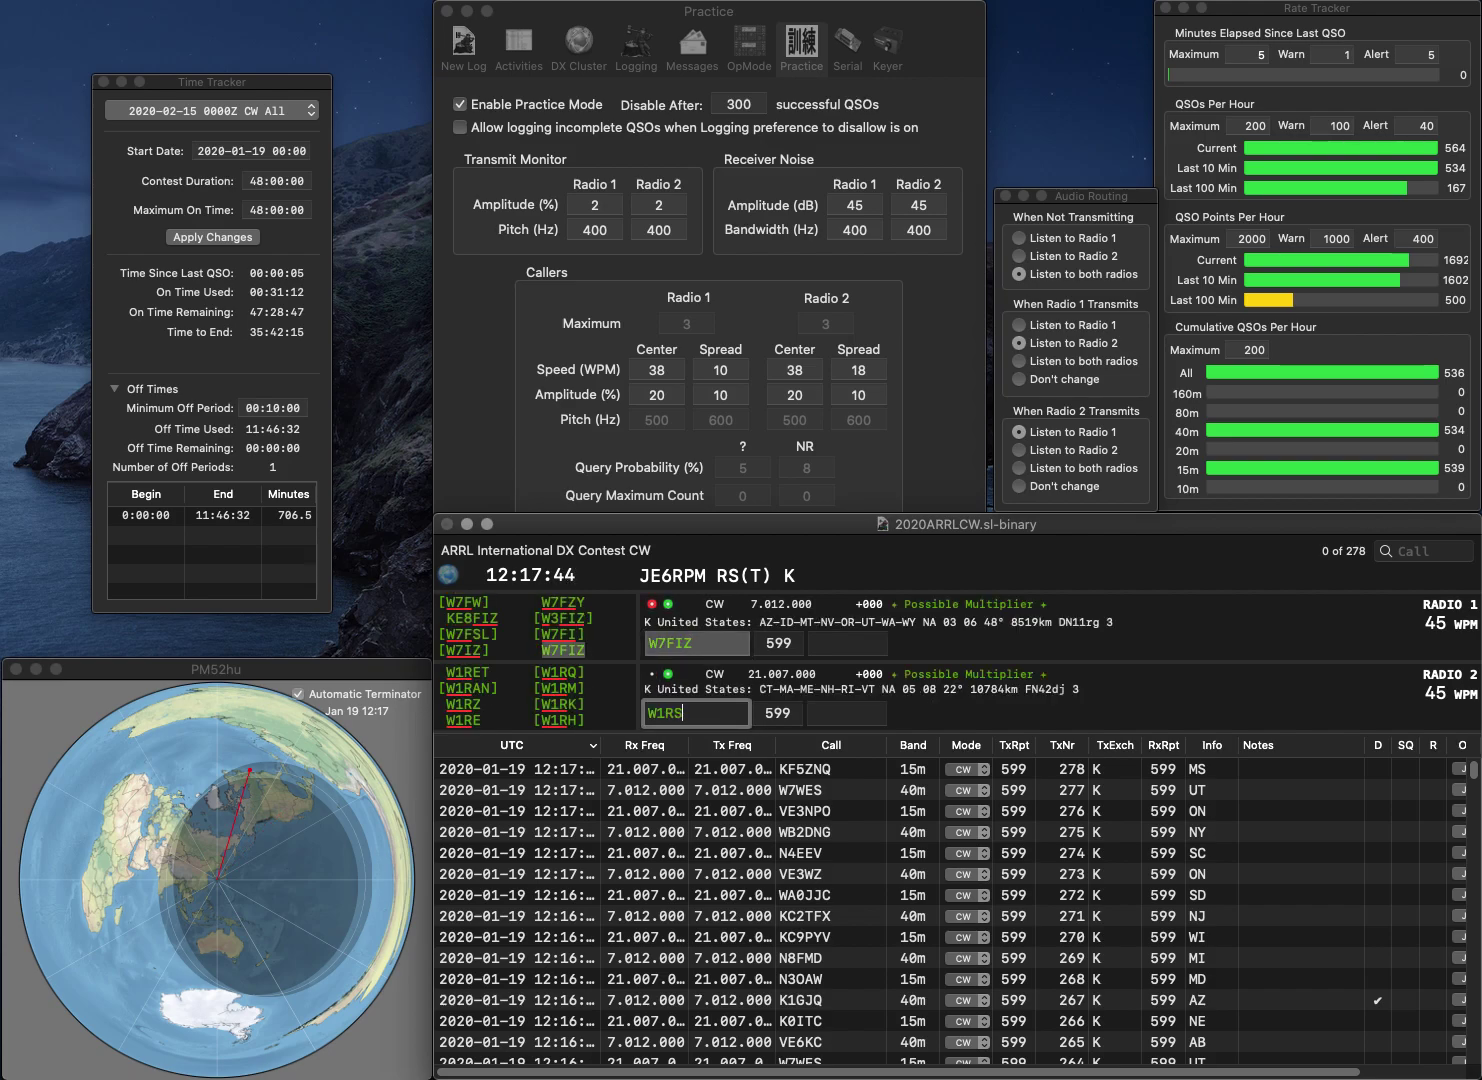
key("Return")
key("space")
type("M")
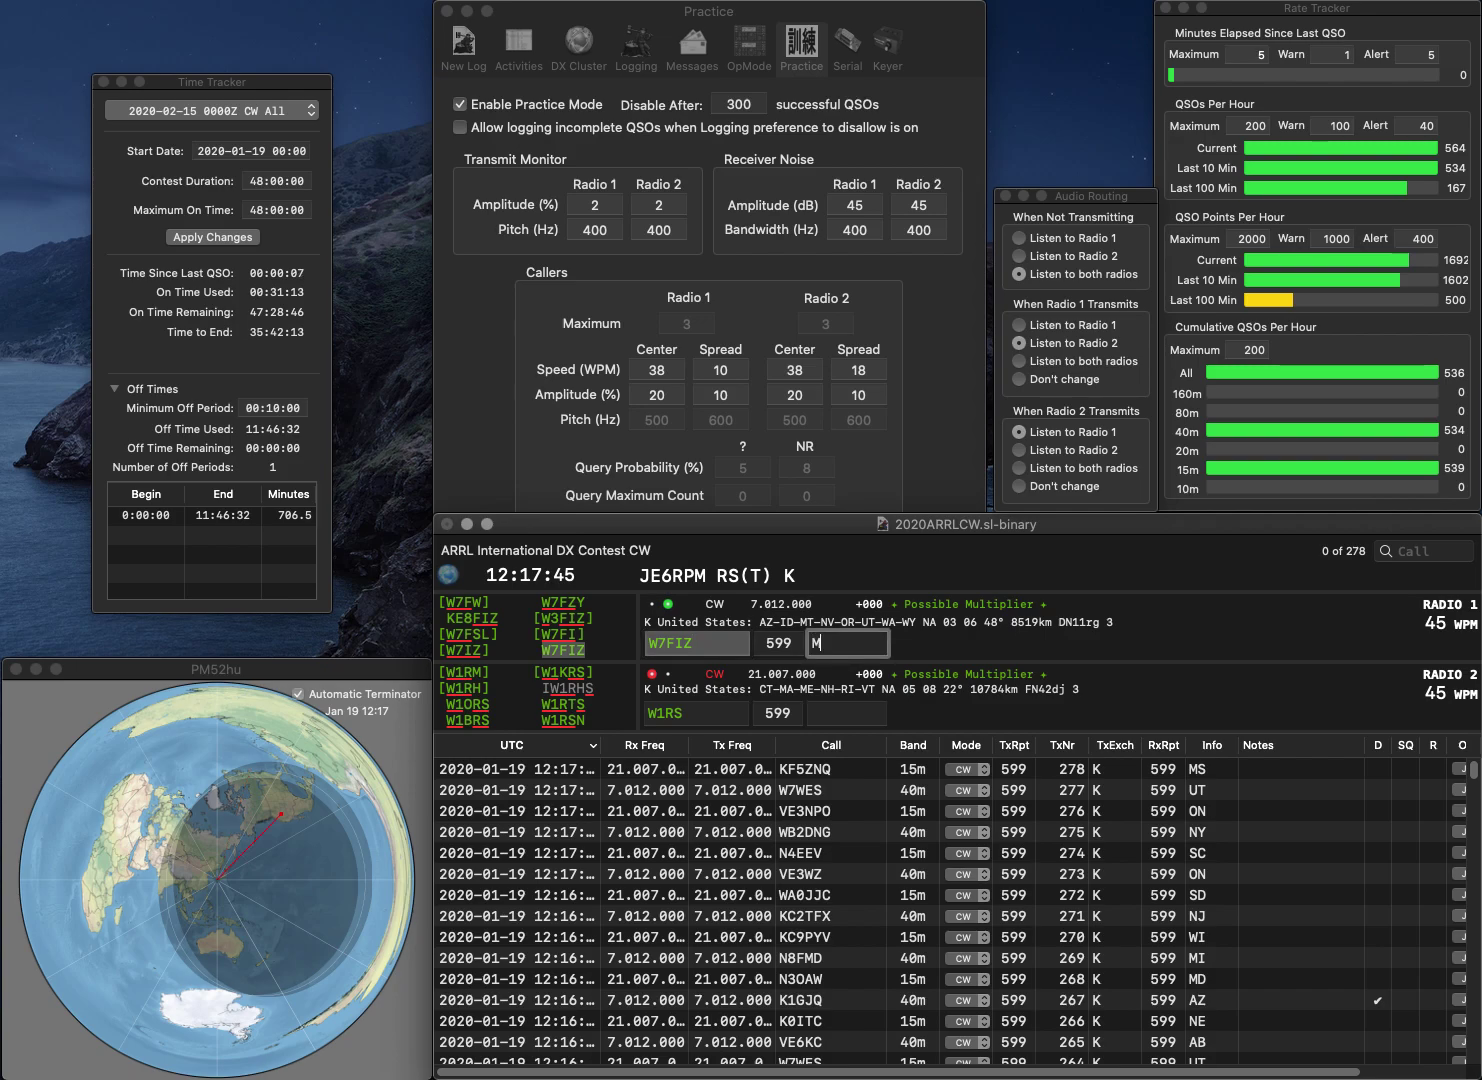
key("Return")
key("BackSpace")
key("BackSpace")
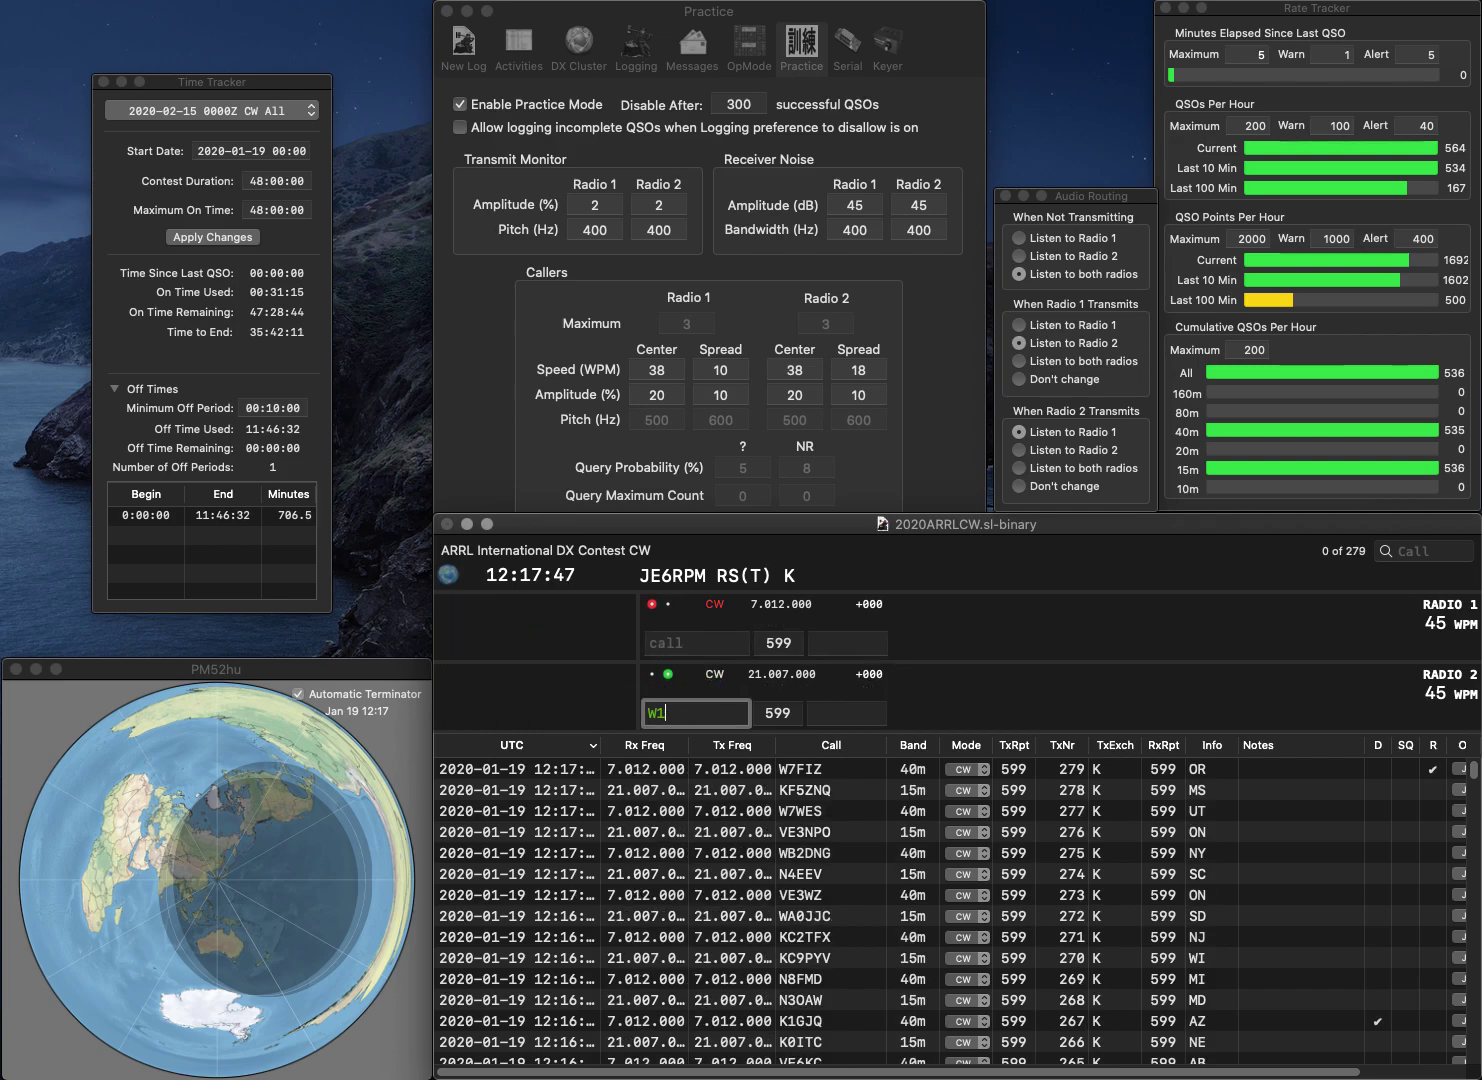
type("HI")
key("space")
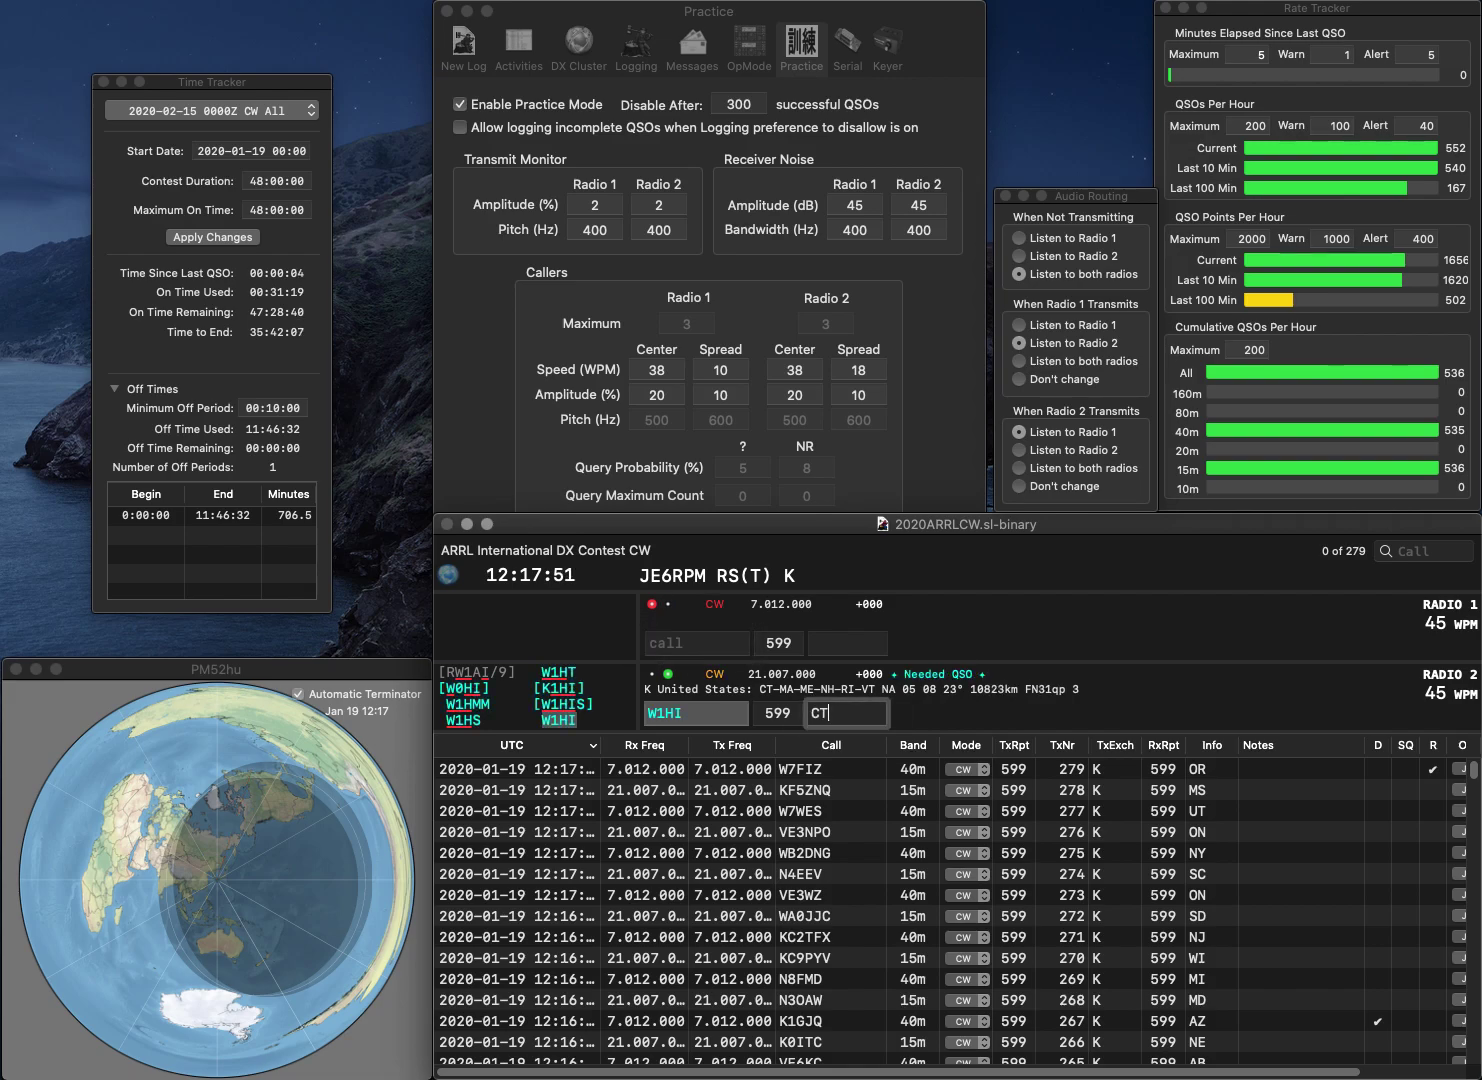
key("Return")
type("AI4MI")
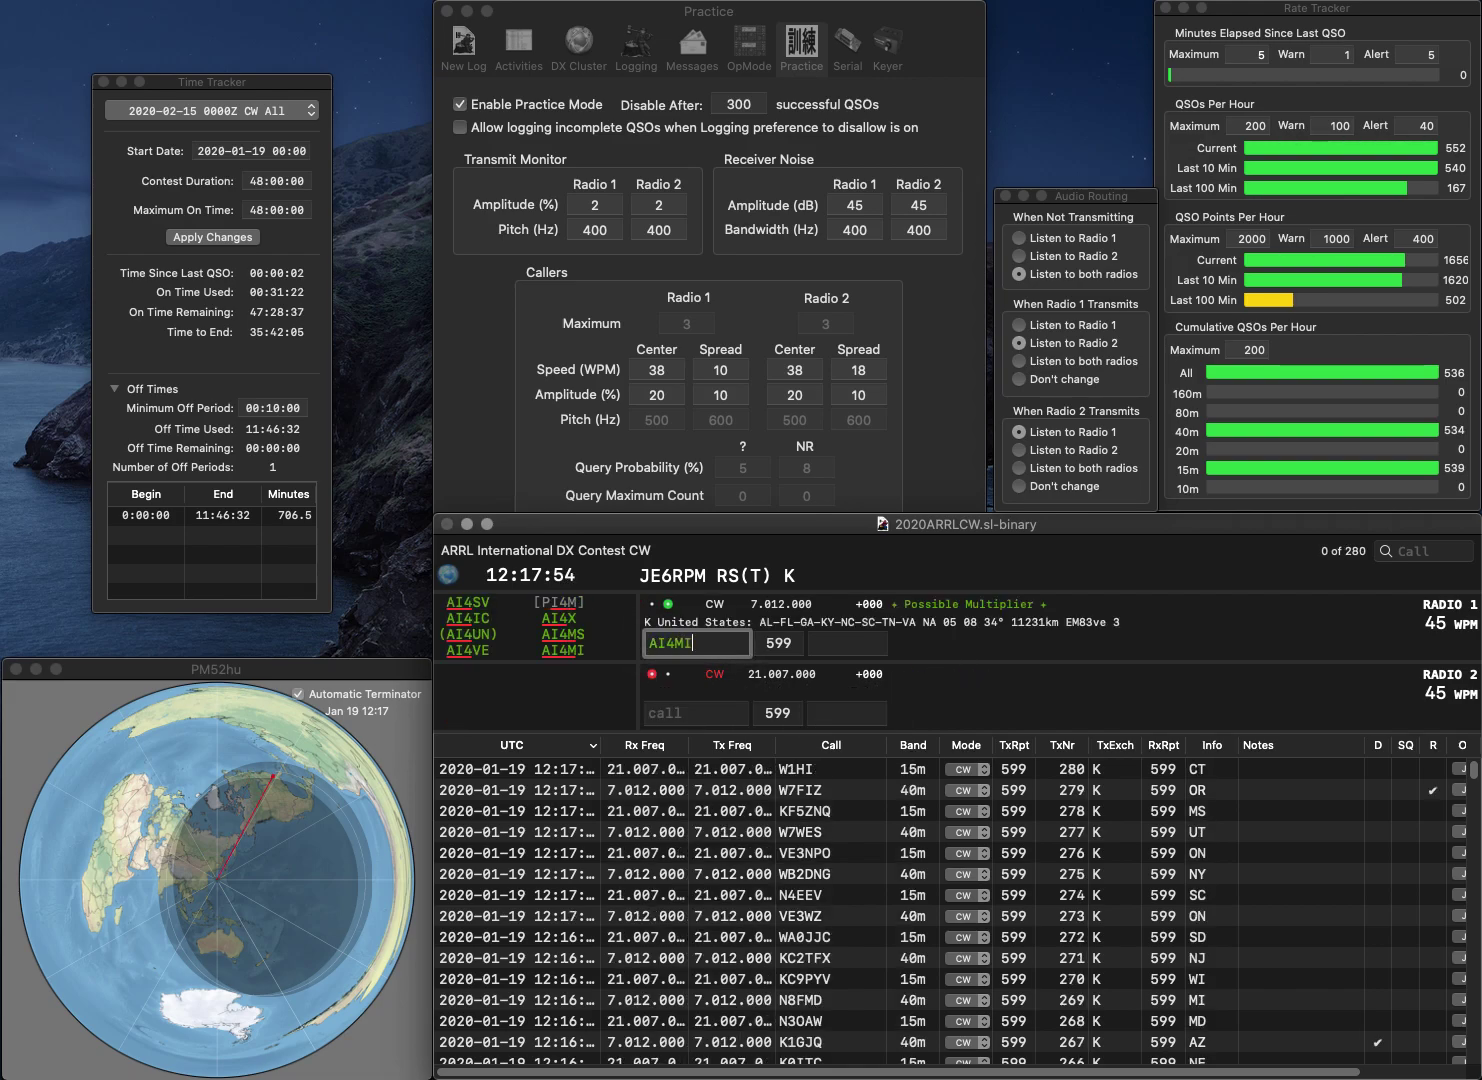
key("Return")
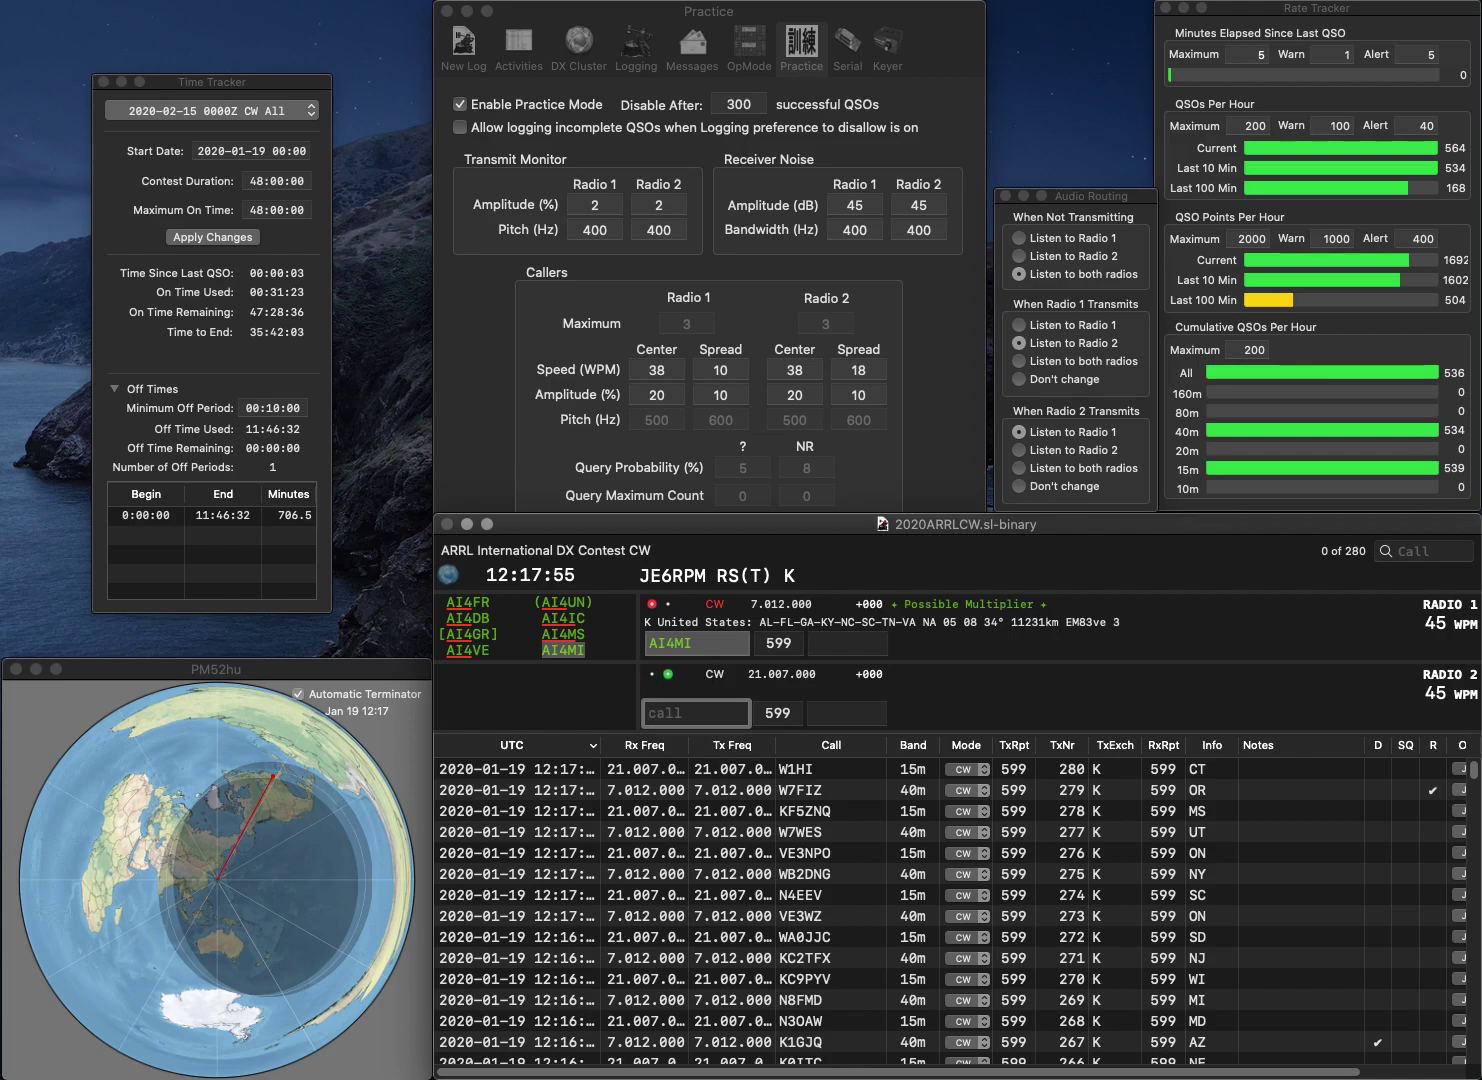
type("KF2TI")
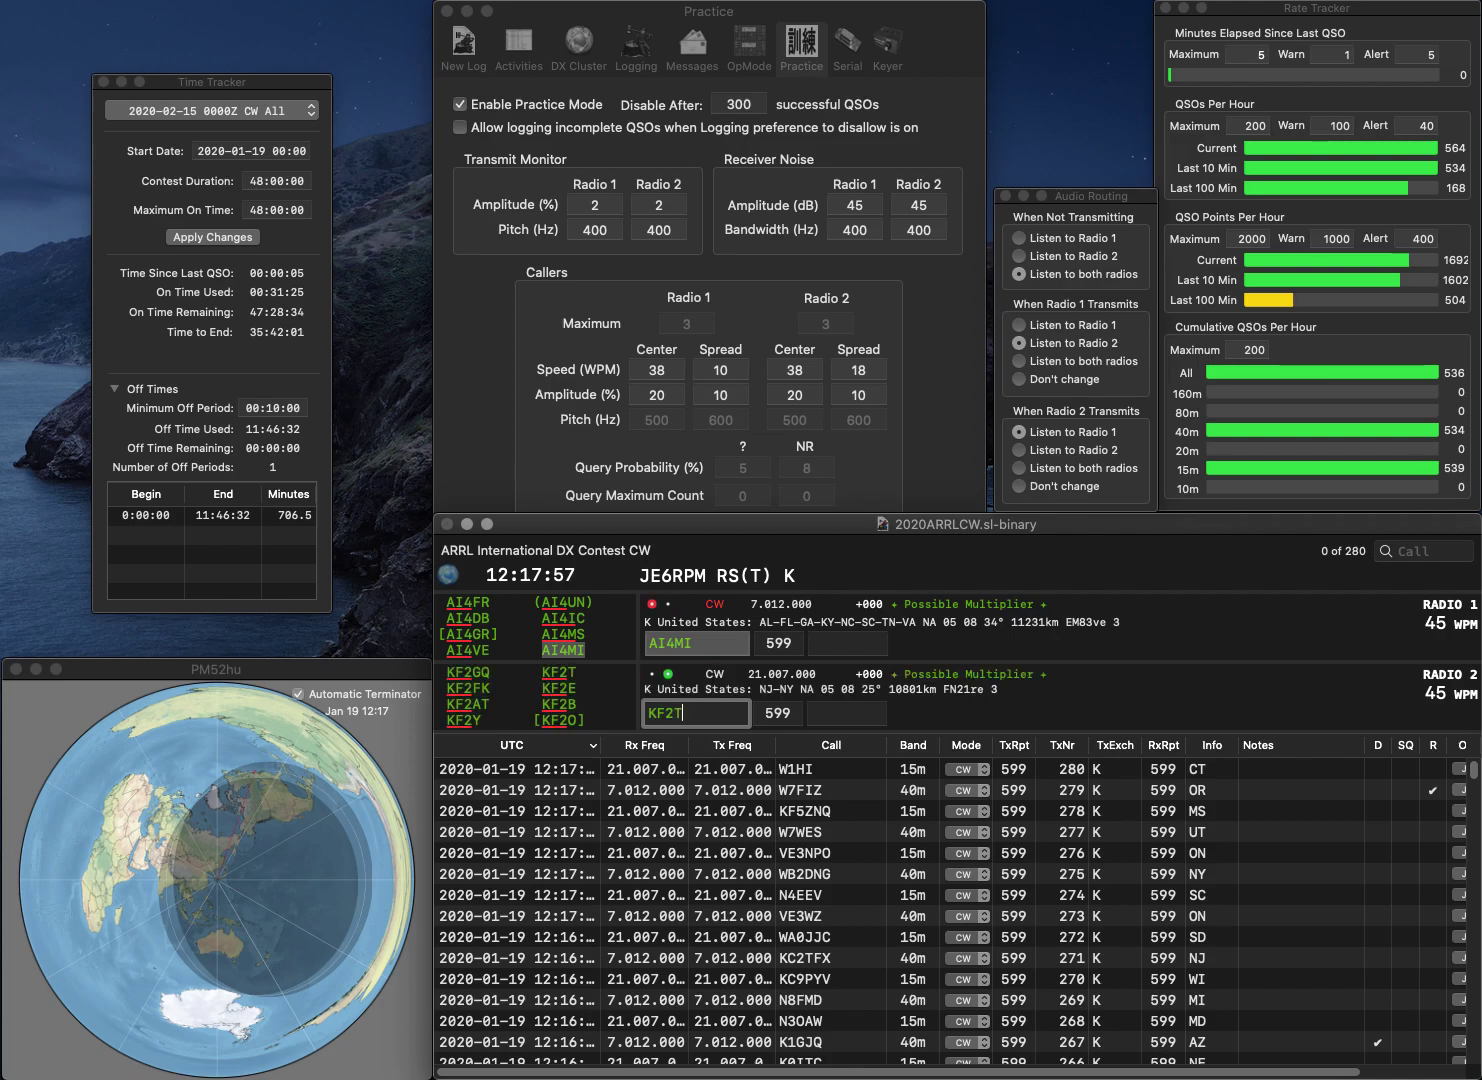
key("Return")
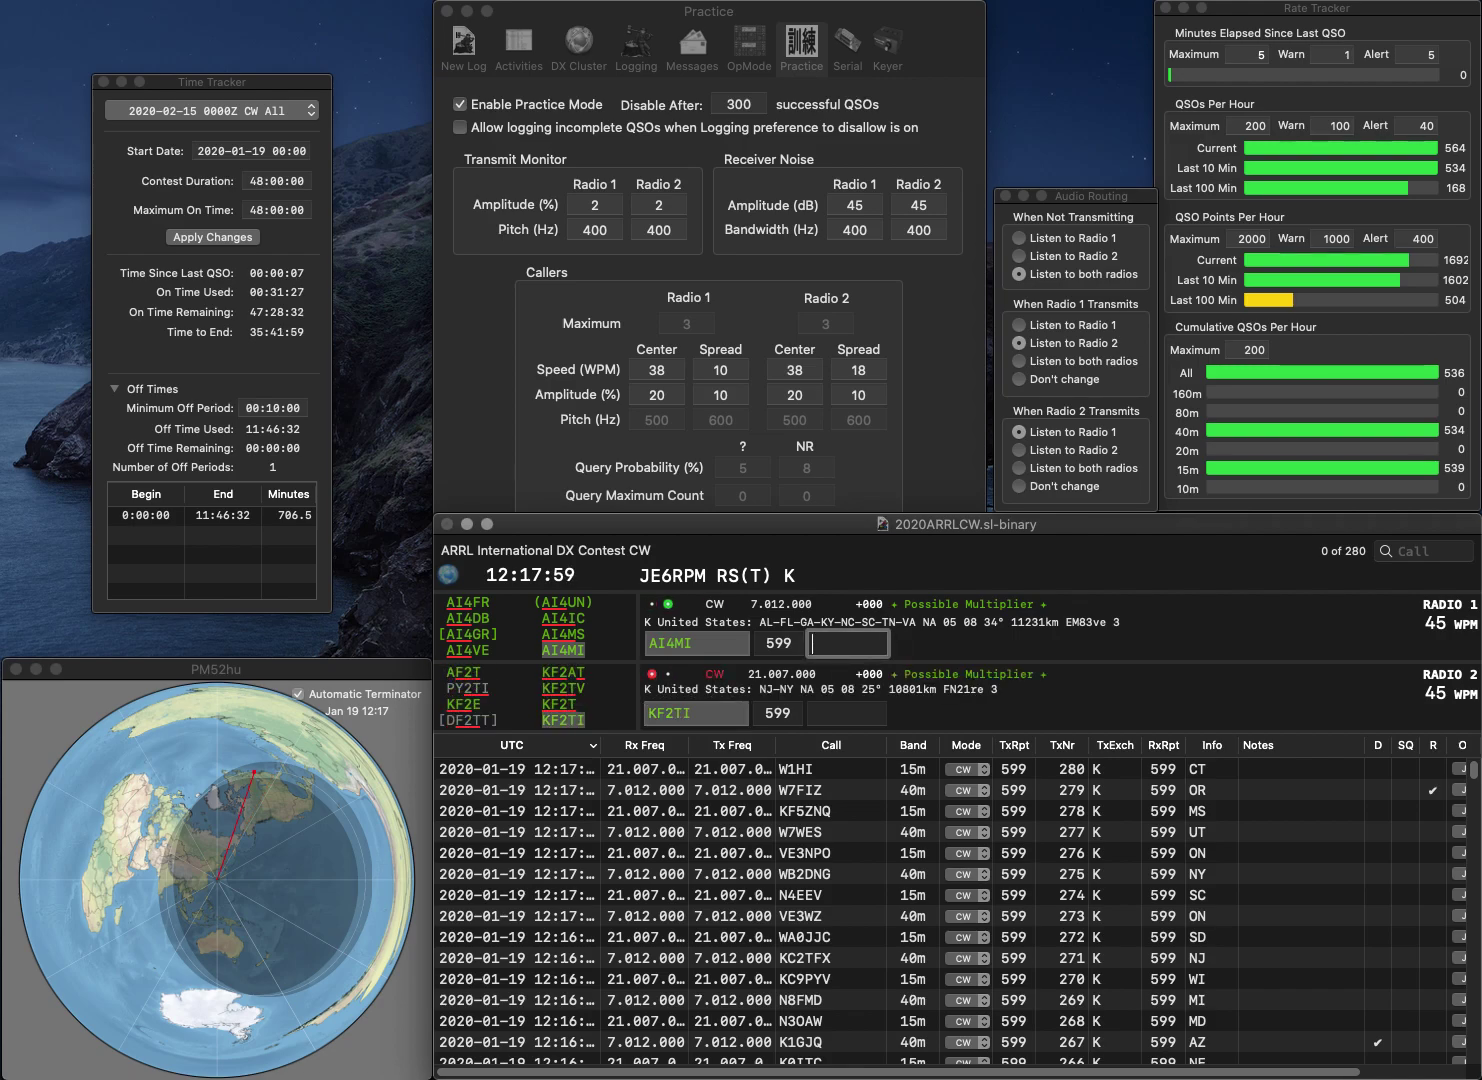
type("TN")
key("Return")
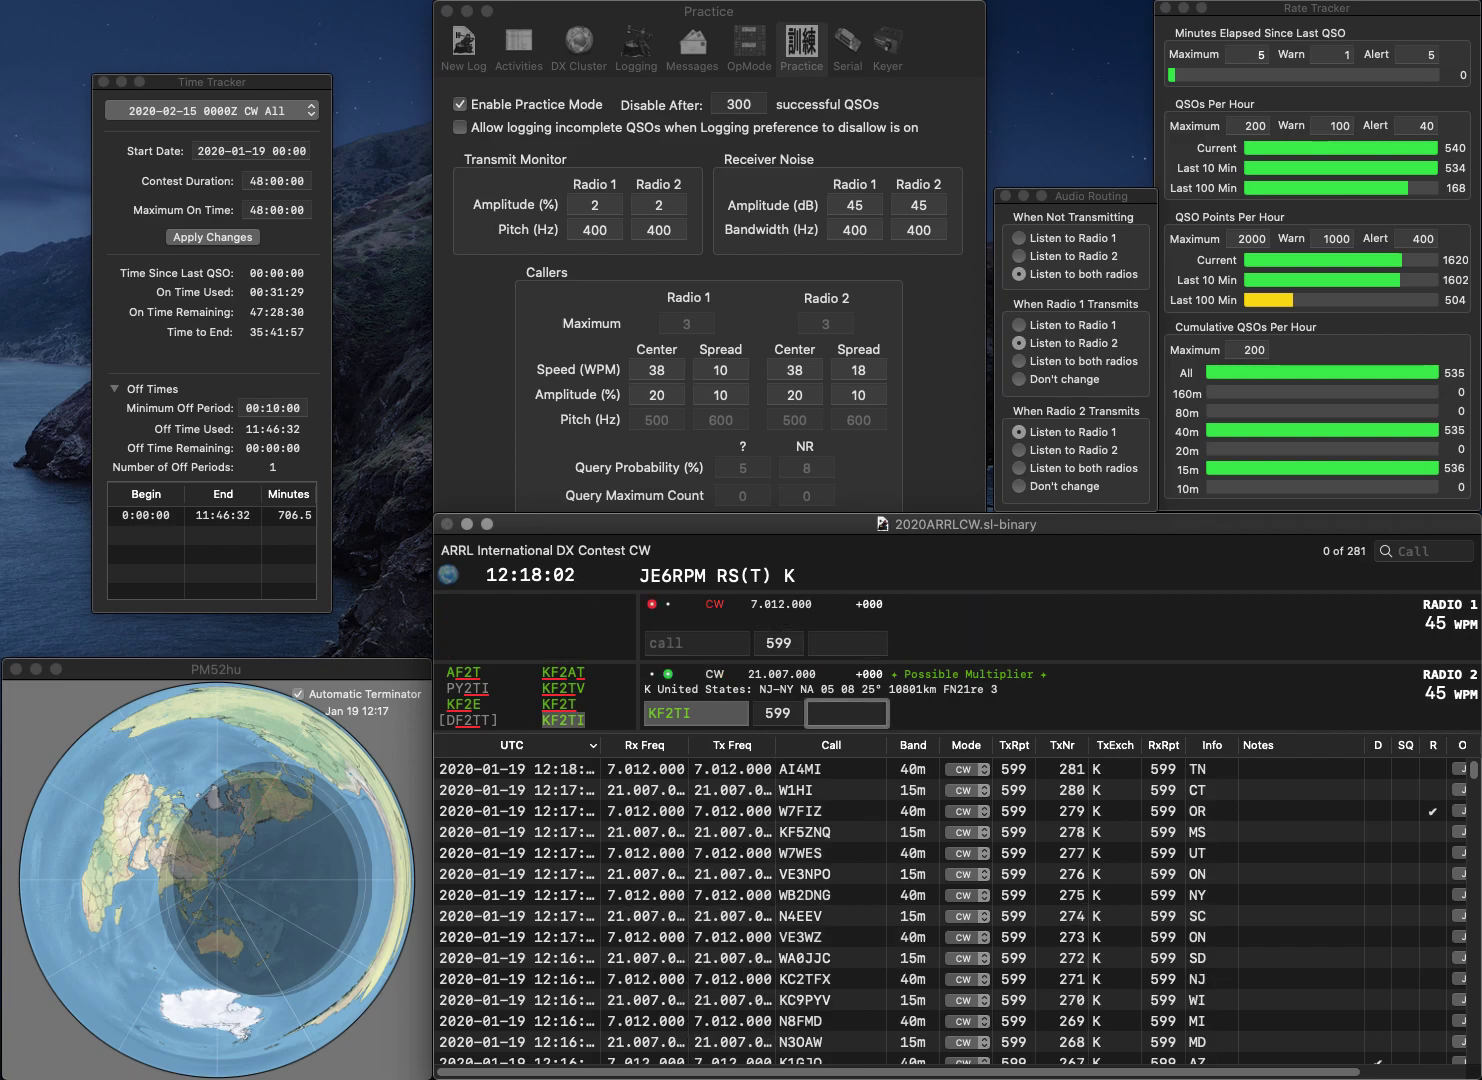
type("CH")
key("BackSpace")
key("BackSpace")
type("NY")
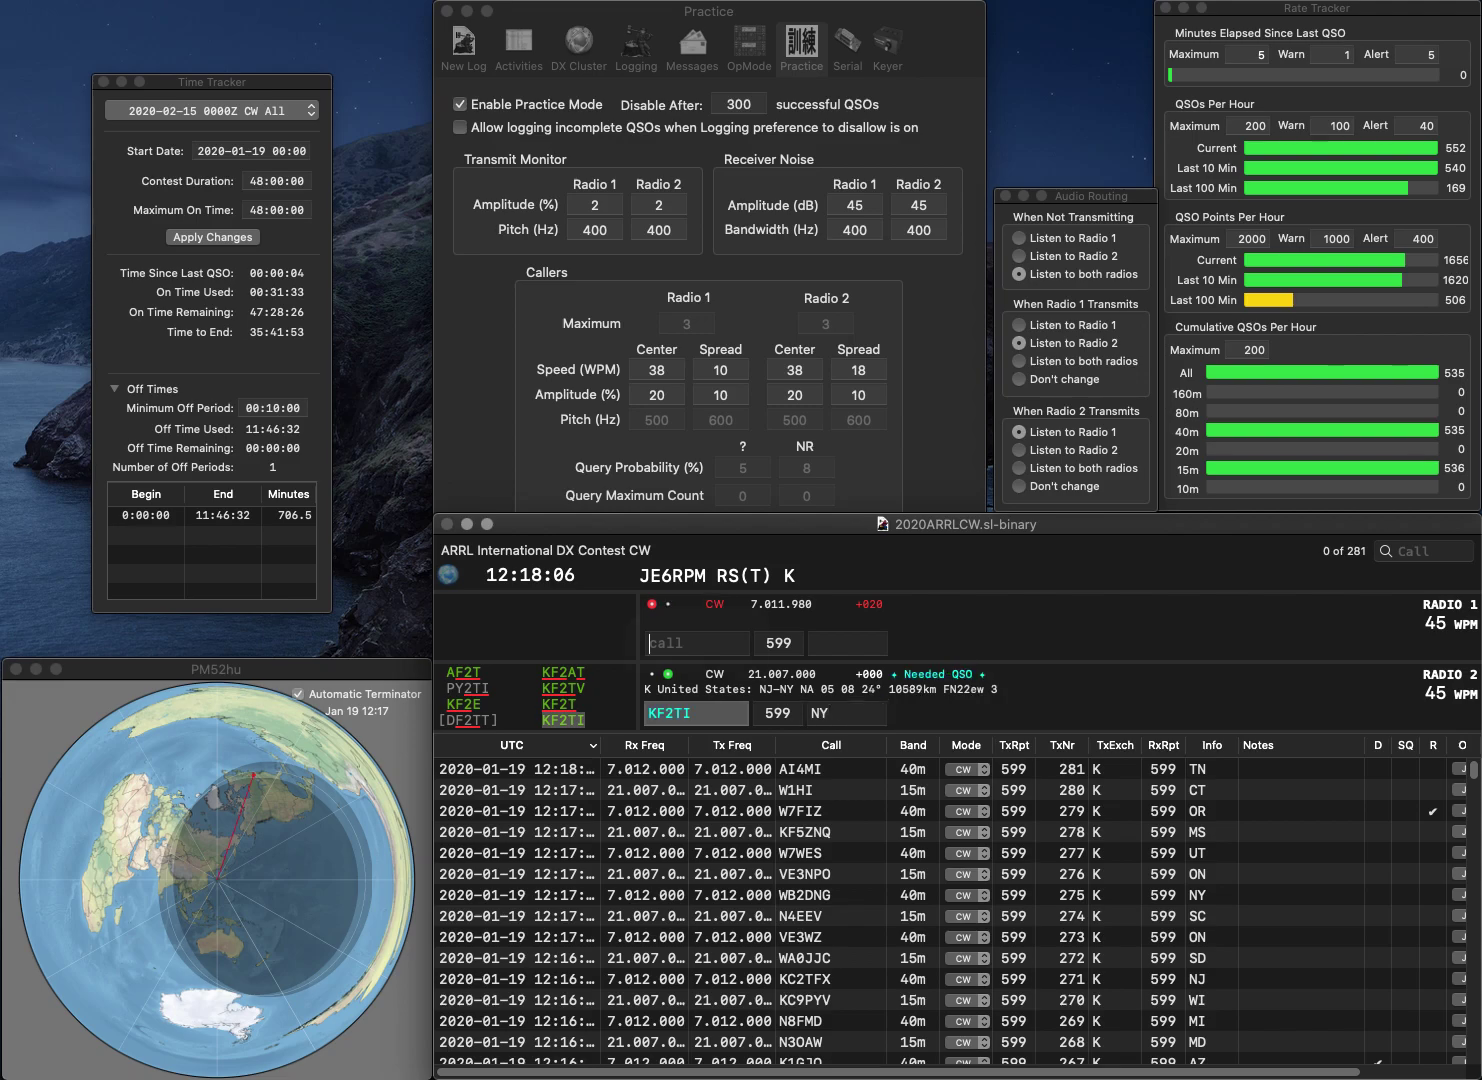
key("Return")
- Send the partial call AX on Radio 1 and answer NK3V on Radio 2
type("AX")
key("Return")
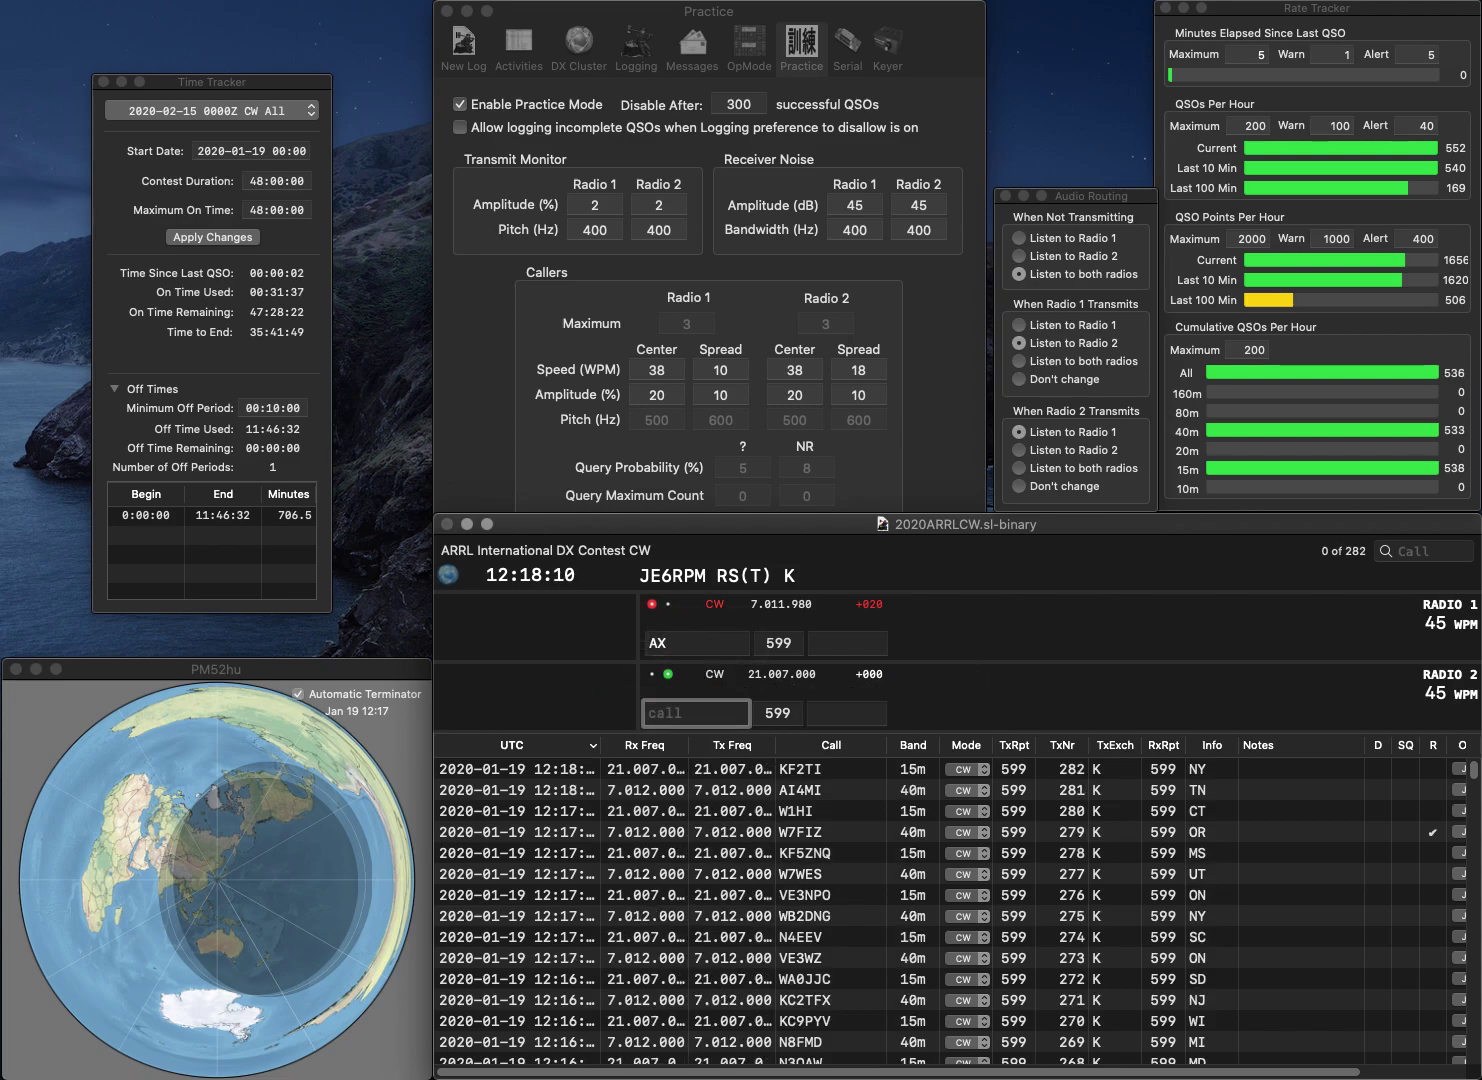
type("NK3V")
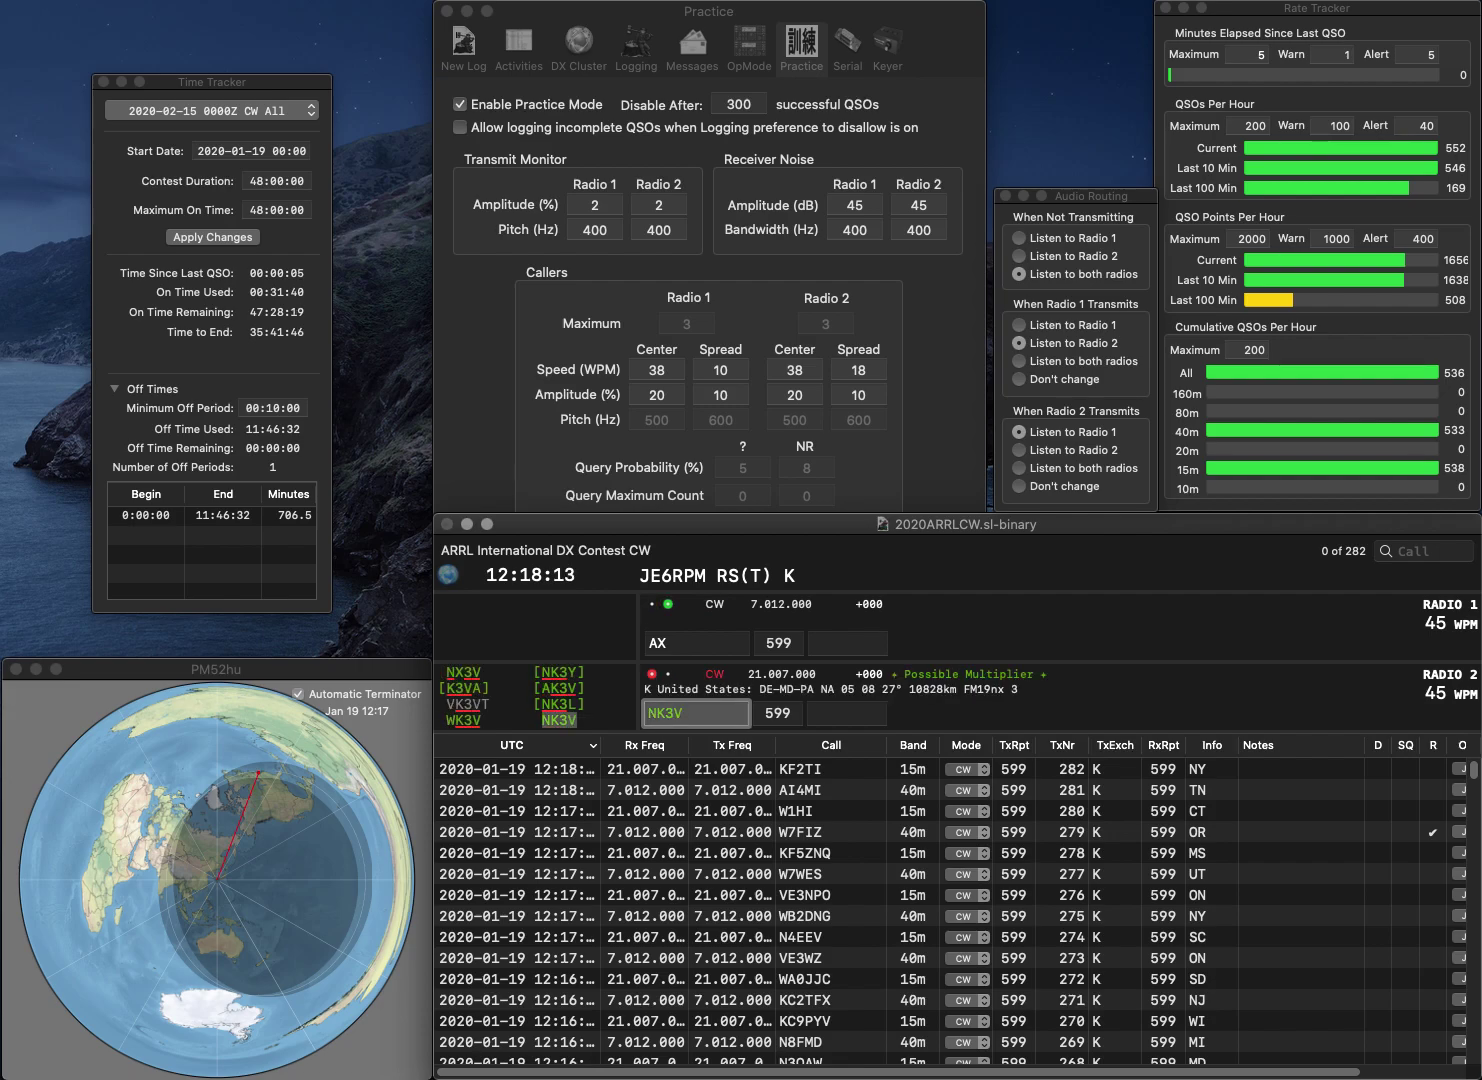
key("Return")
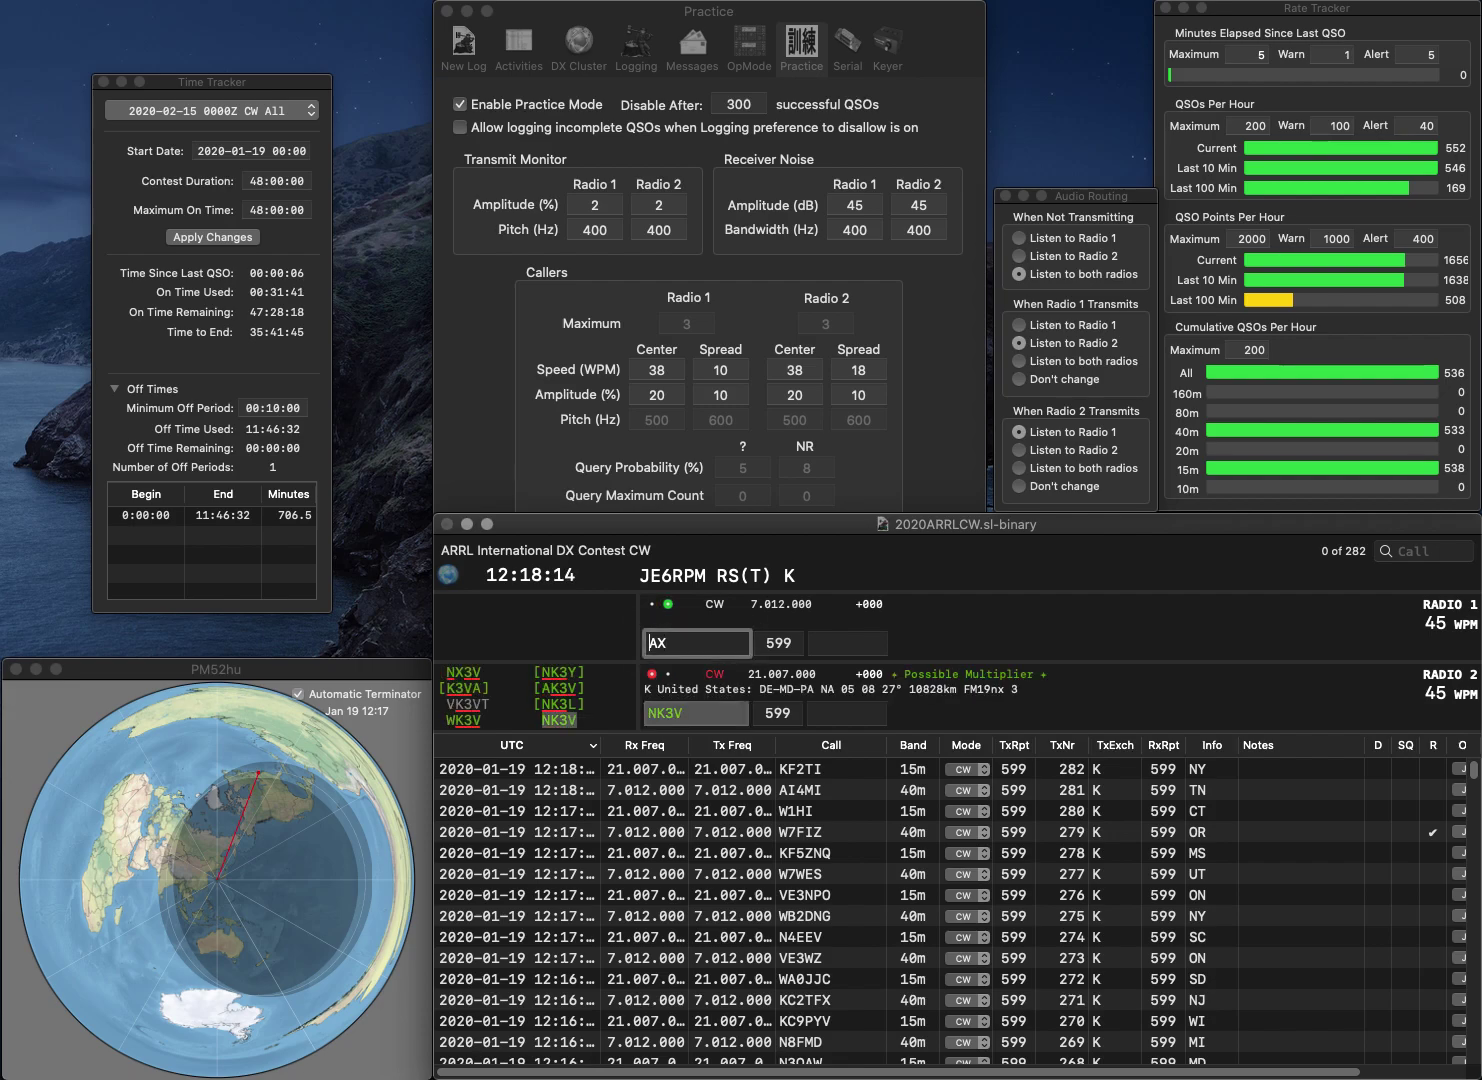
type("A")
key("Return")
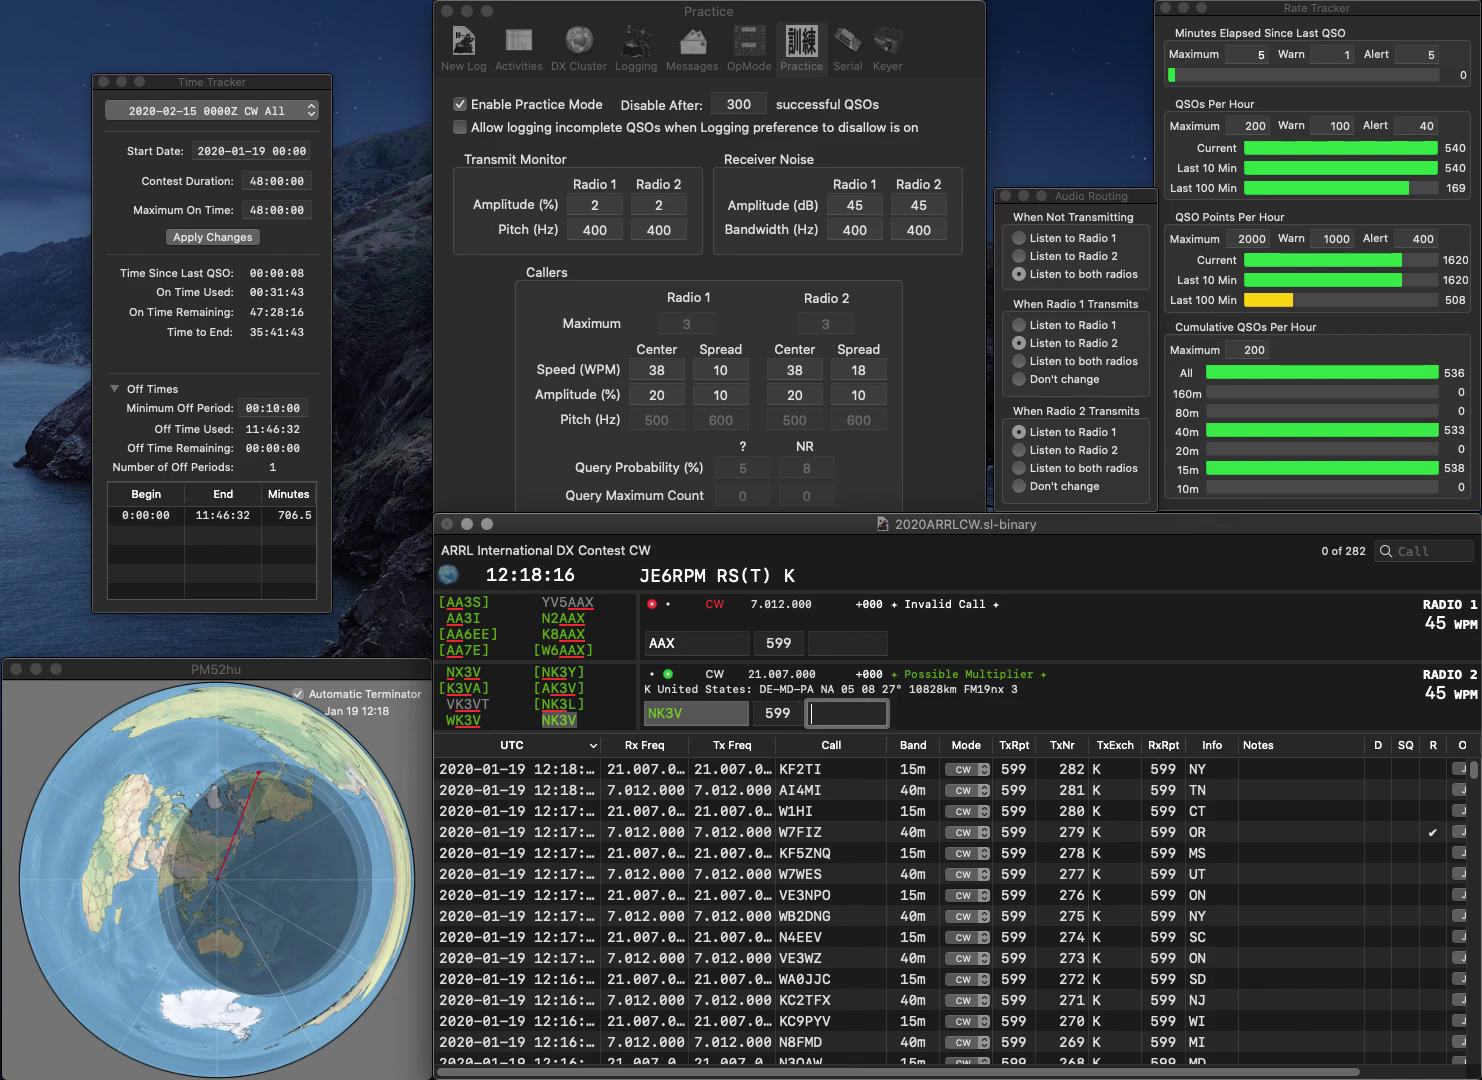
key("Return")
key("BackSpace")
type("W6")
key("Return")
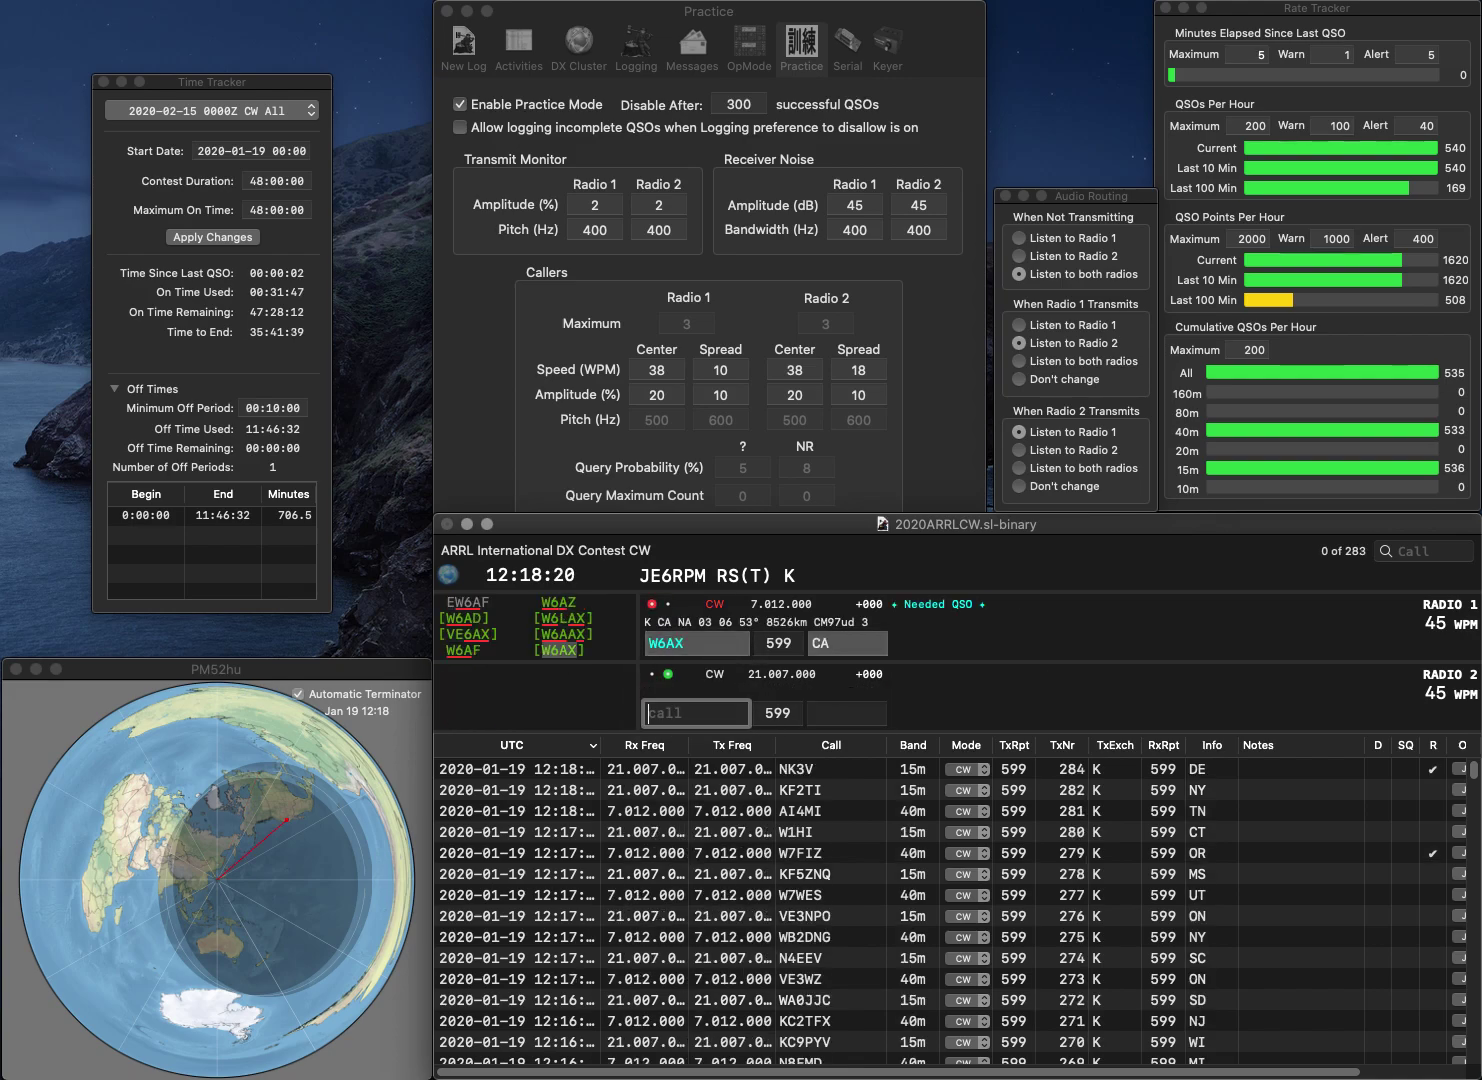
type("W6ST")
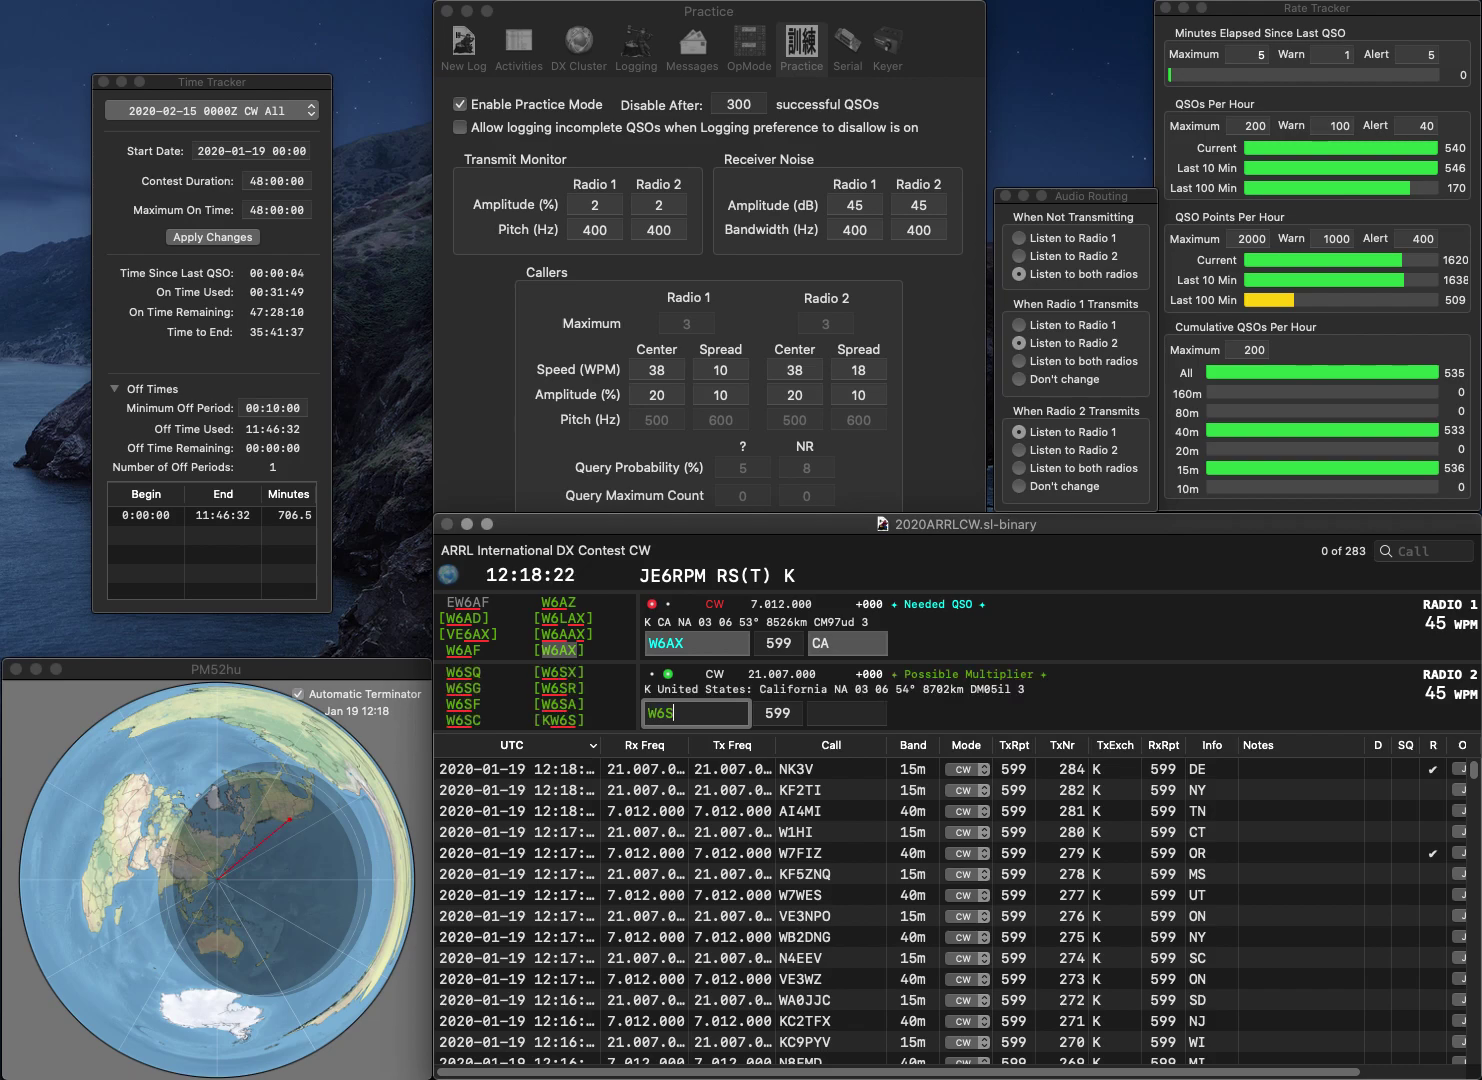
key("Return")
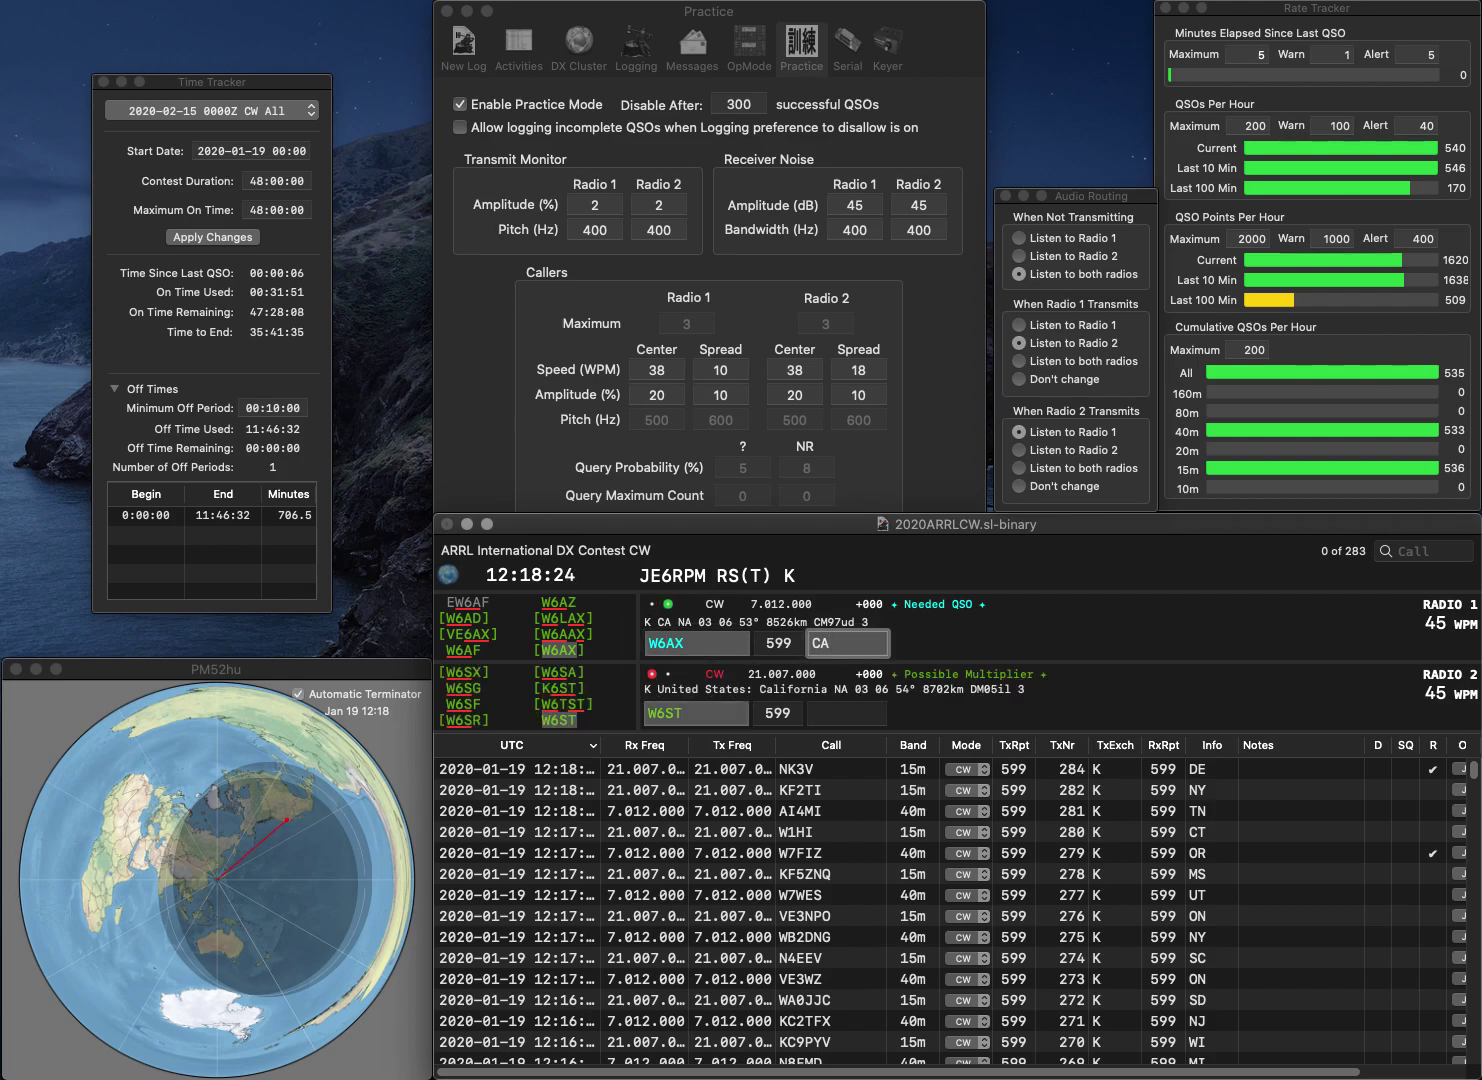
key("Return")
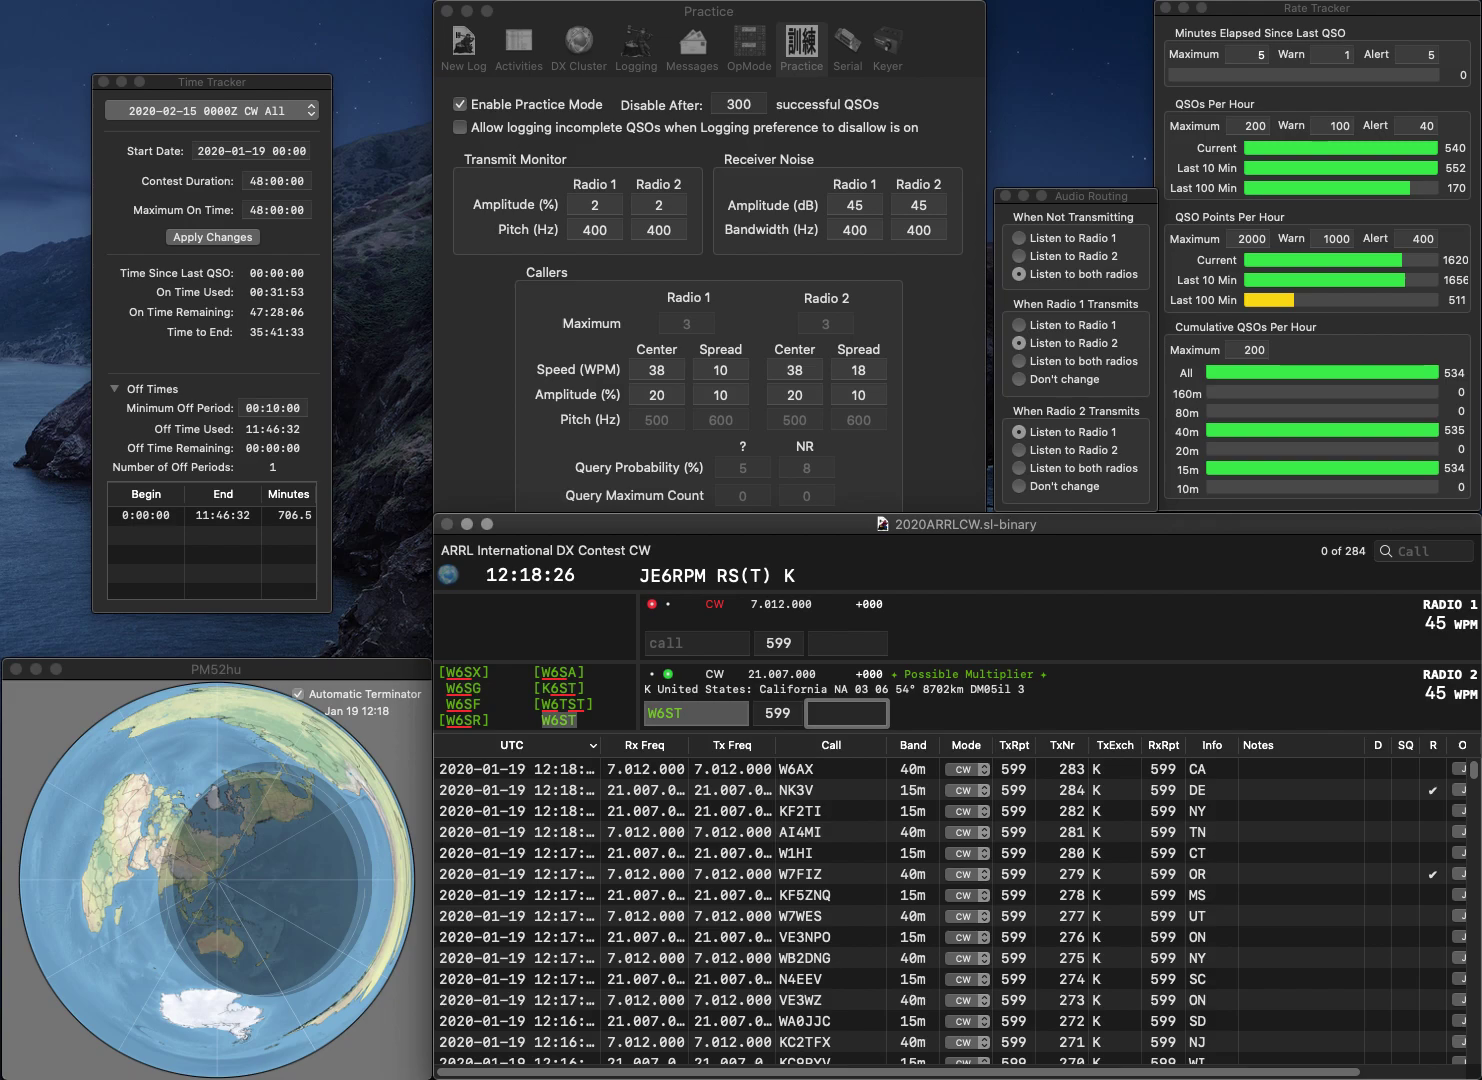
key("Return")
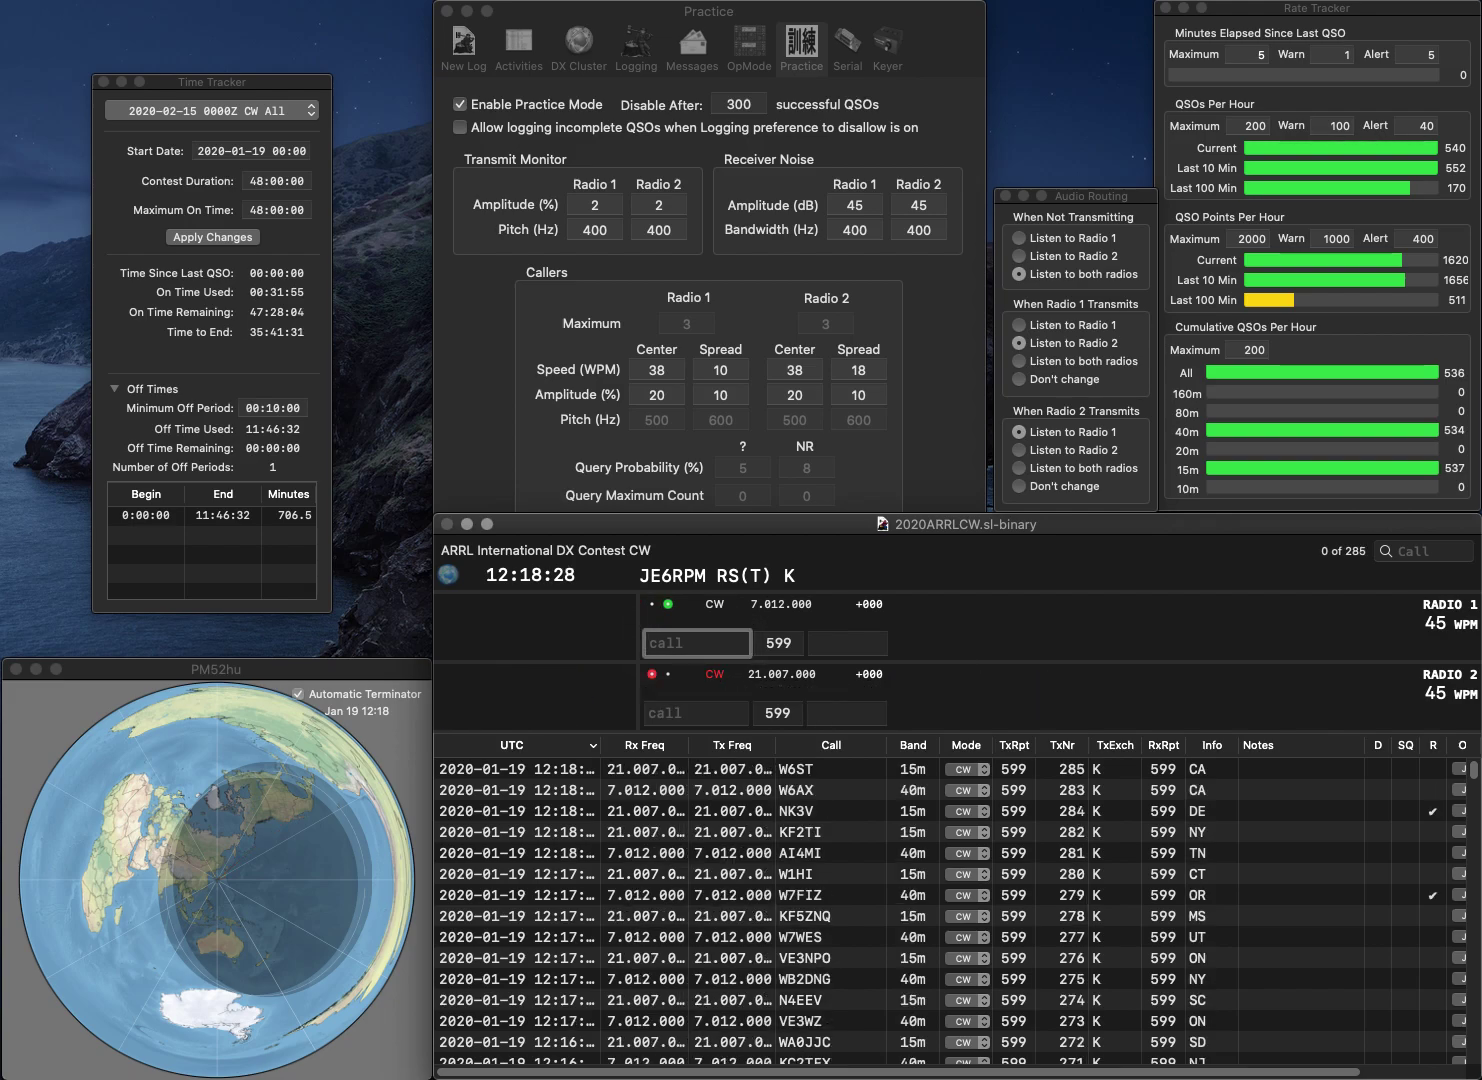
type("W6IGK")
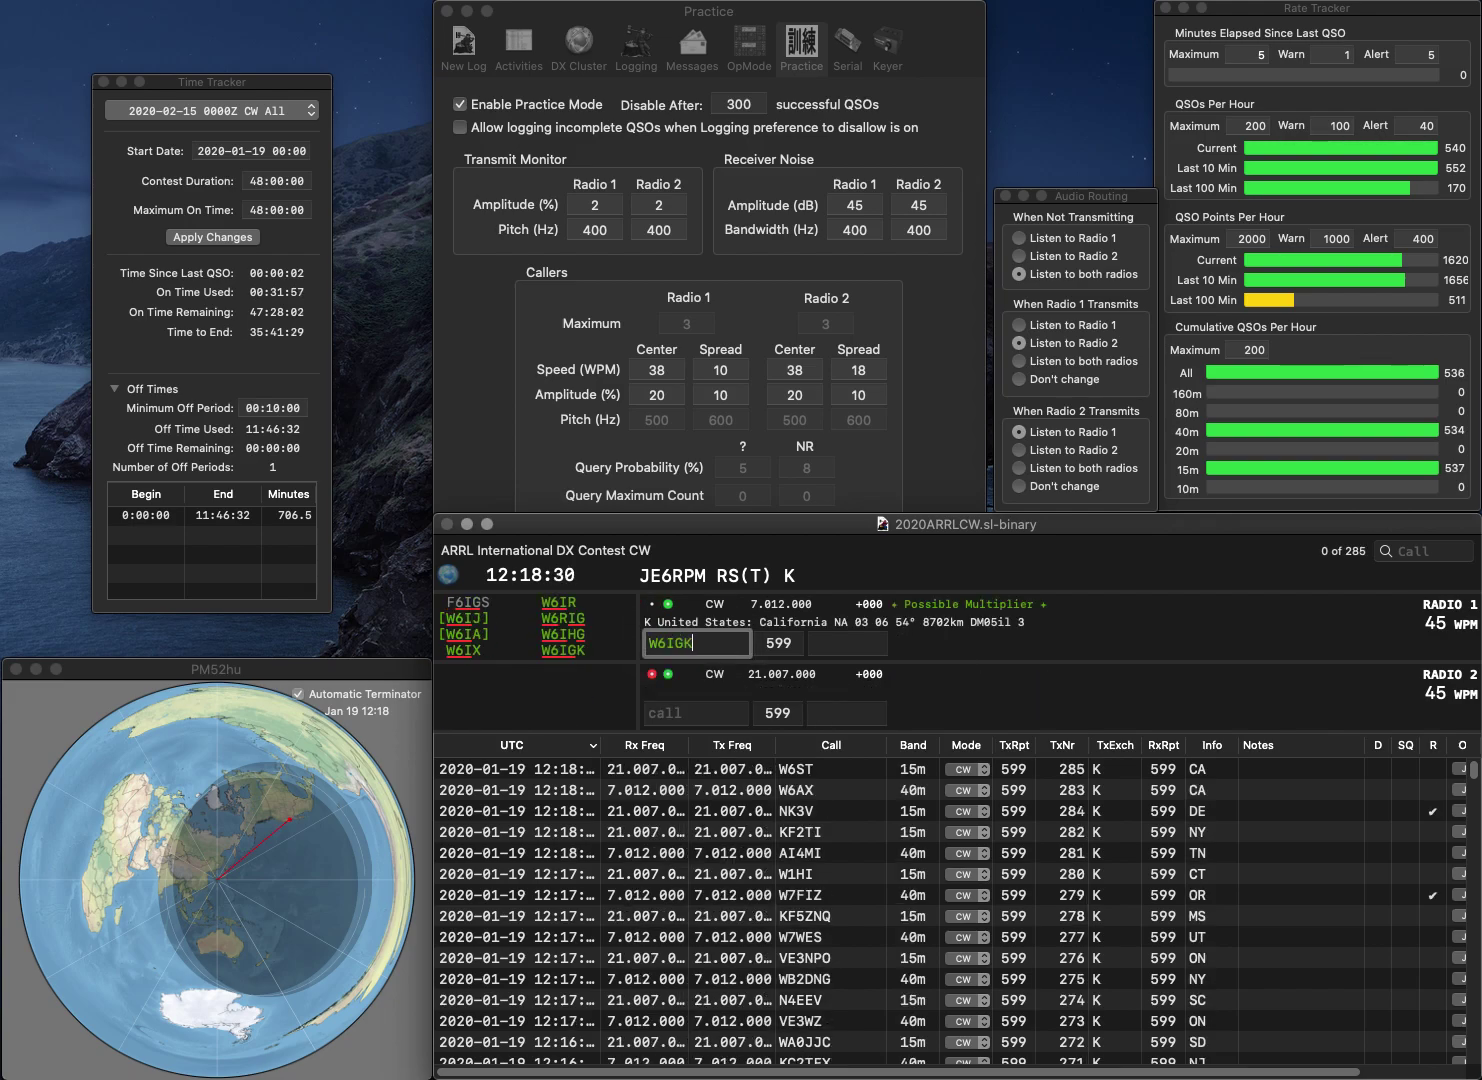
key("Return")
type("N8BI")
key("Return")
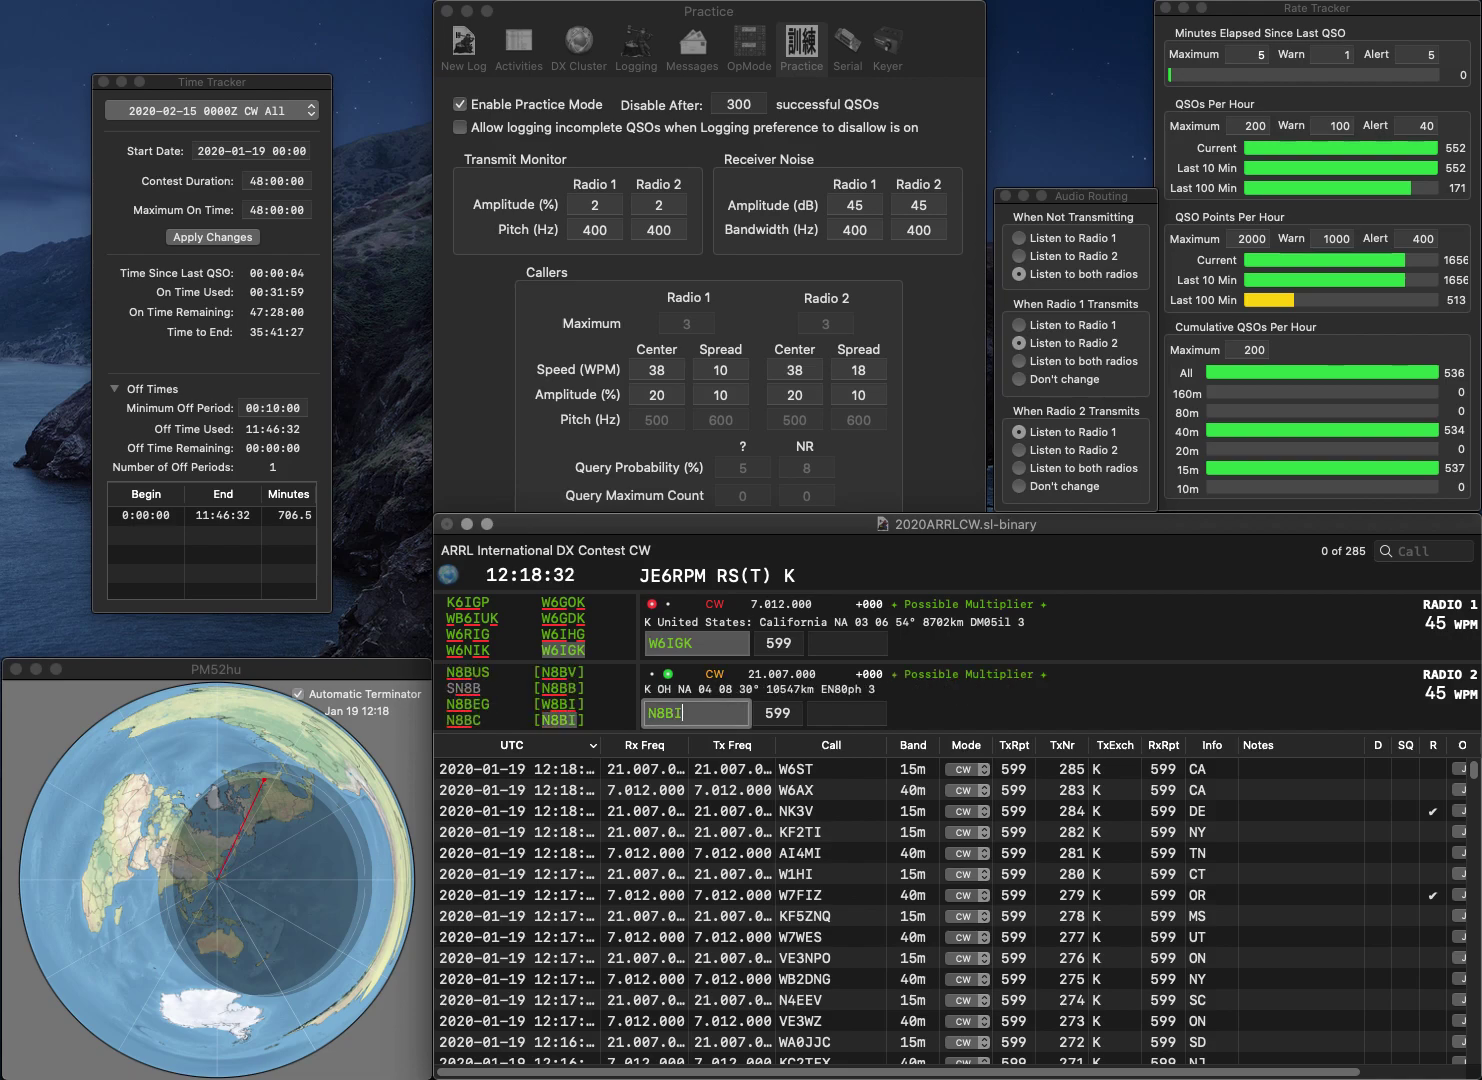
type("CA")
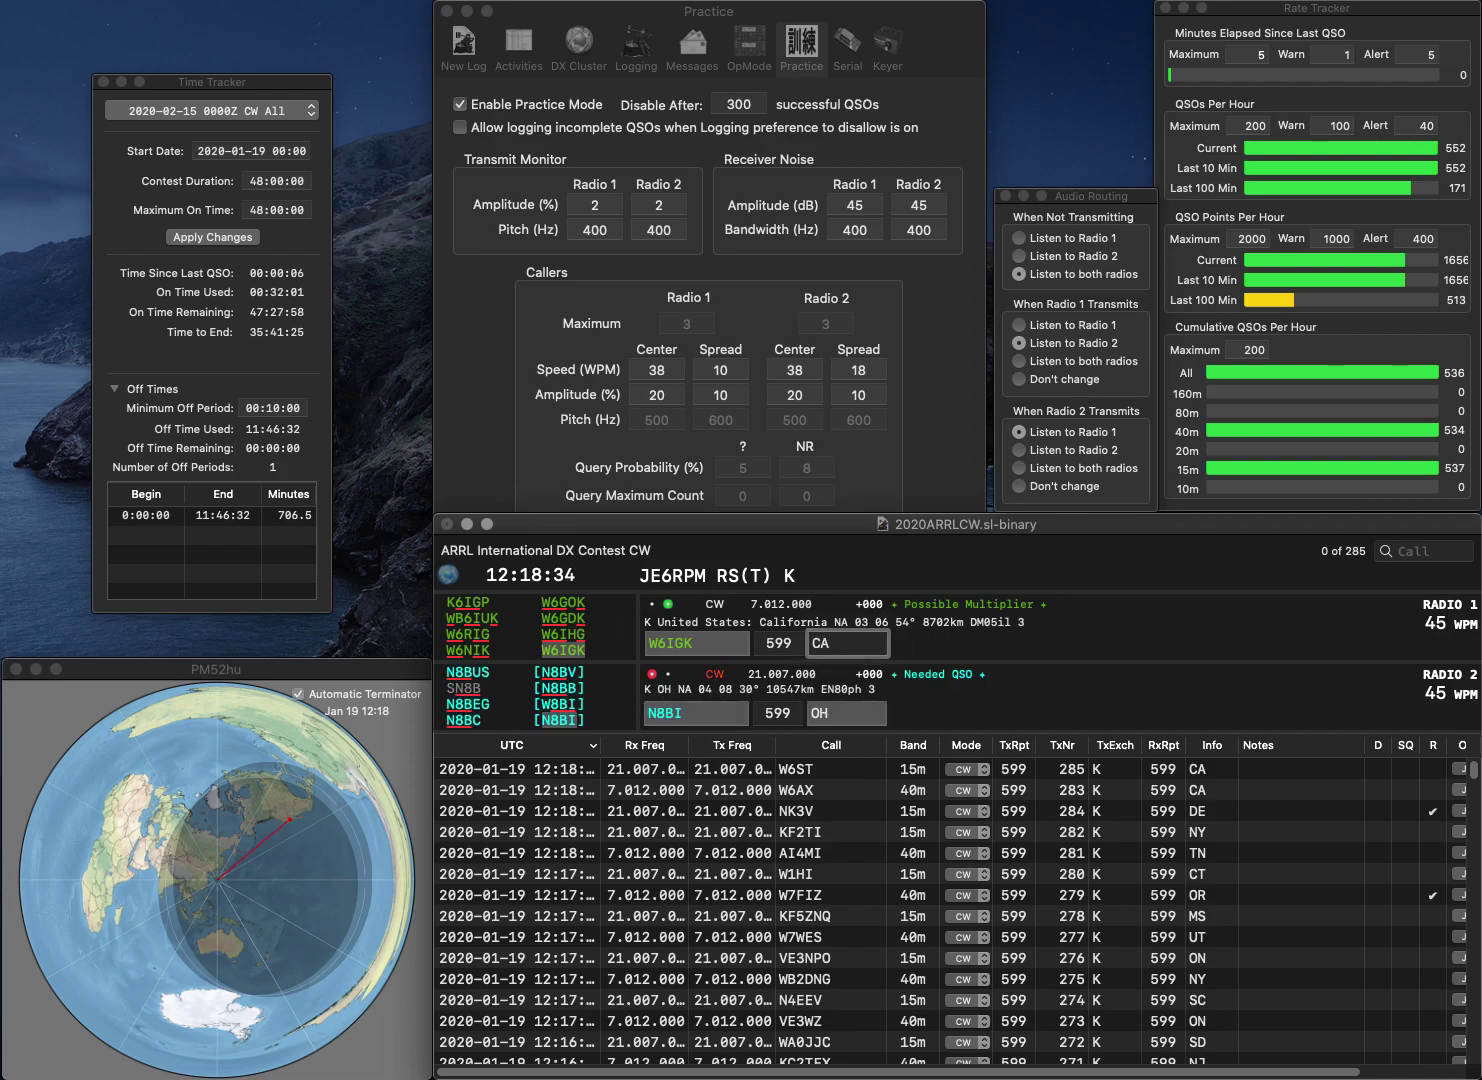
key("Return")
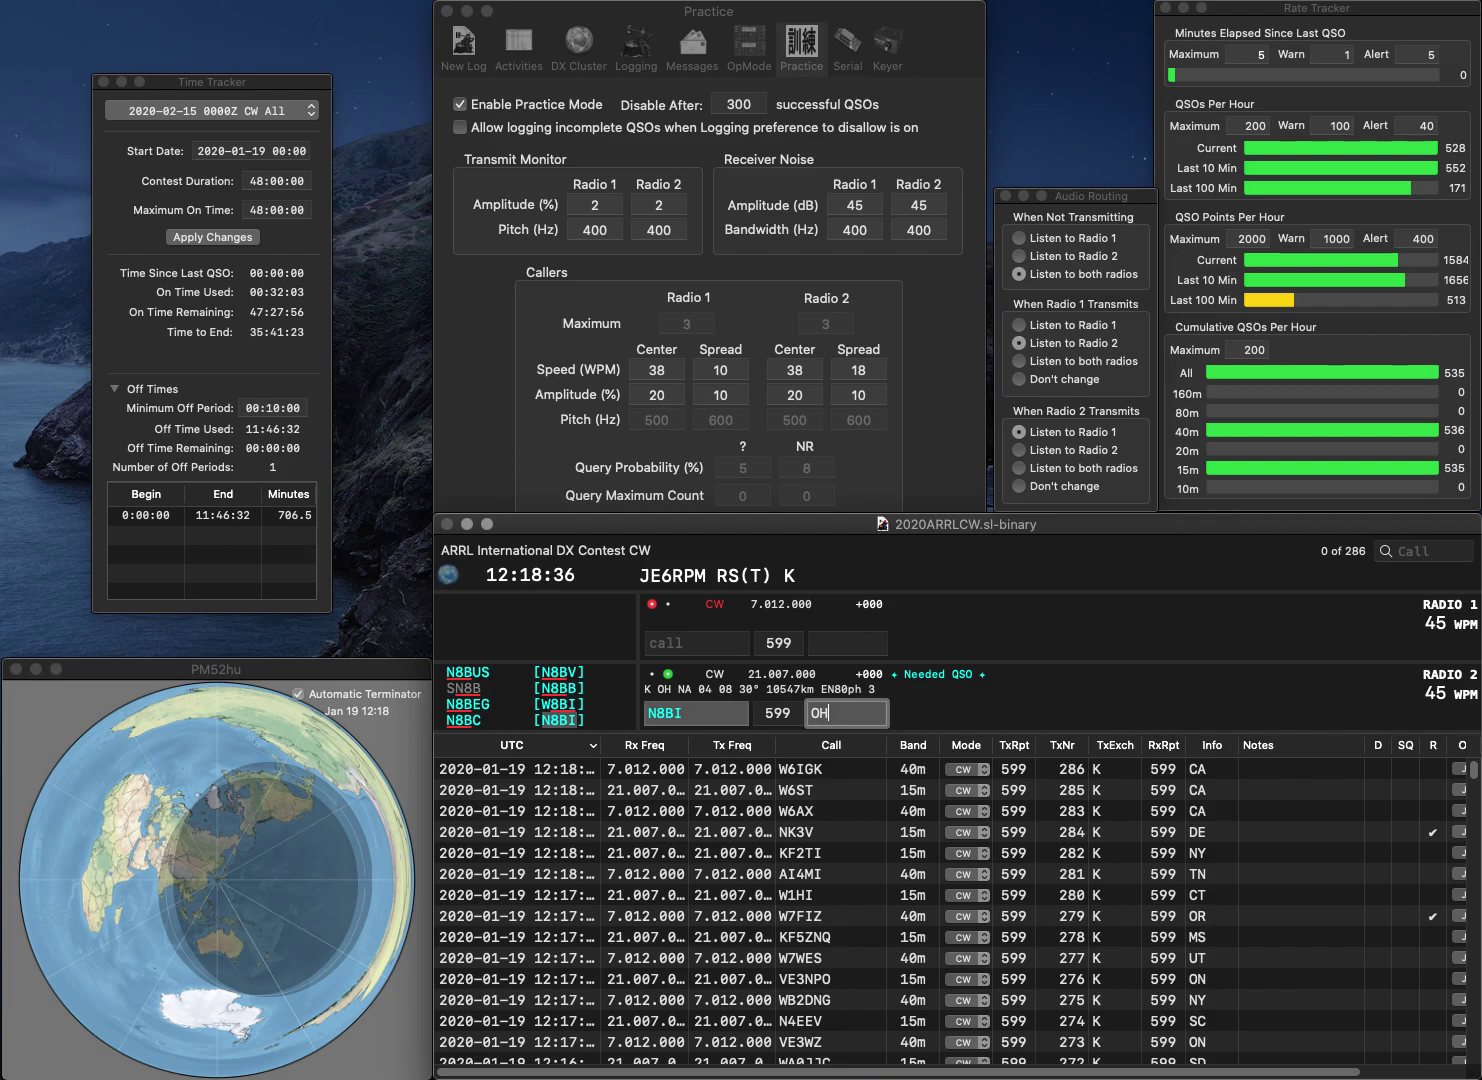
key("Return")
type("KB7")
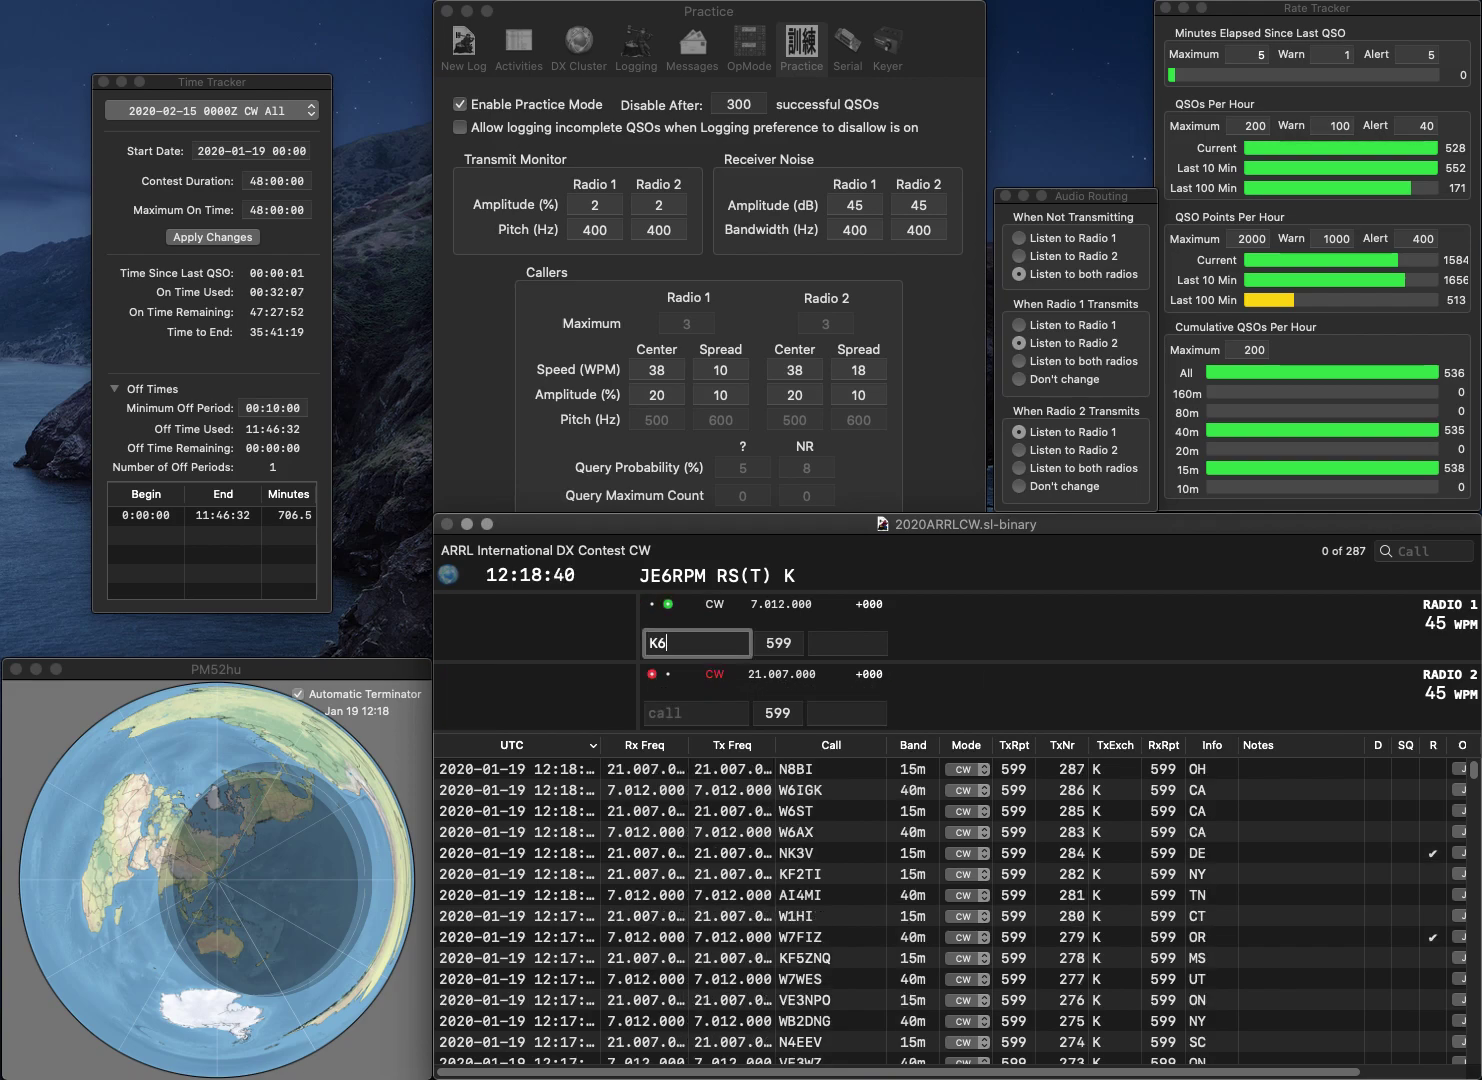
key("backslash")
type("9EHQ")
left_click(648, 713)
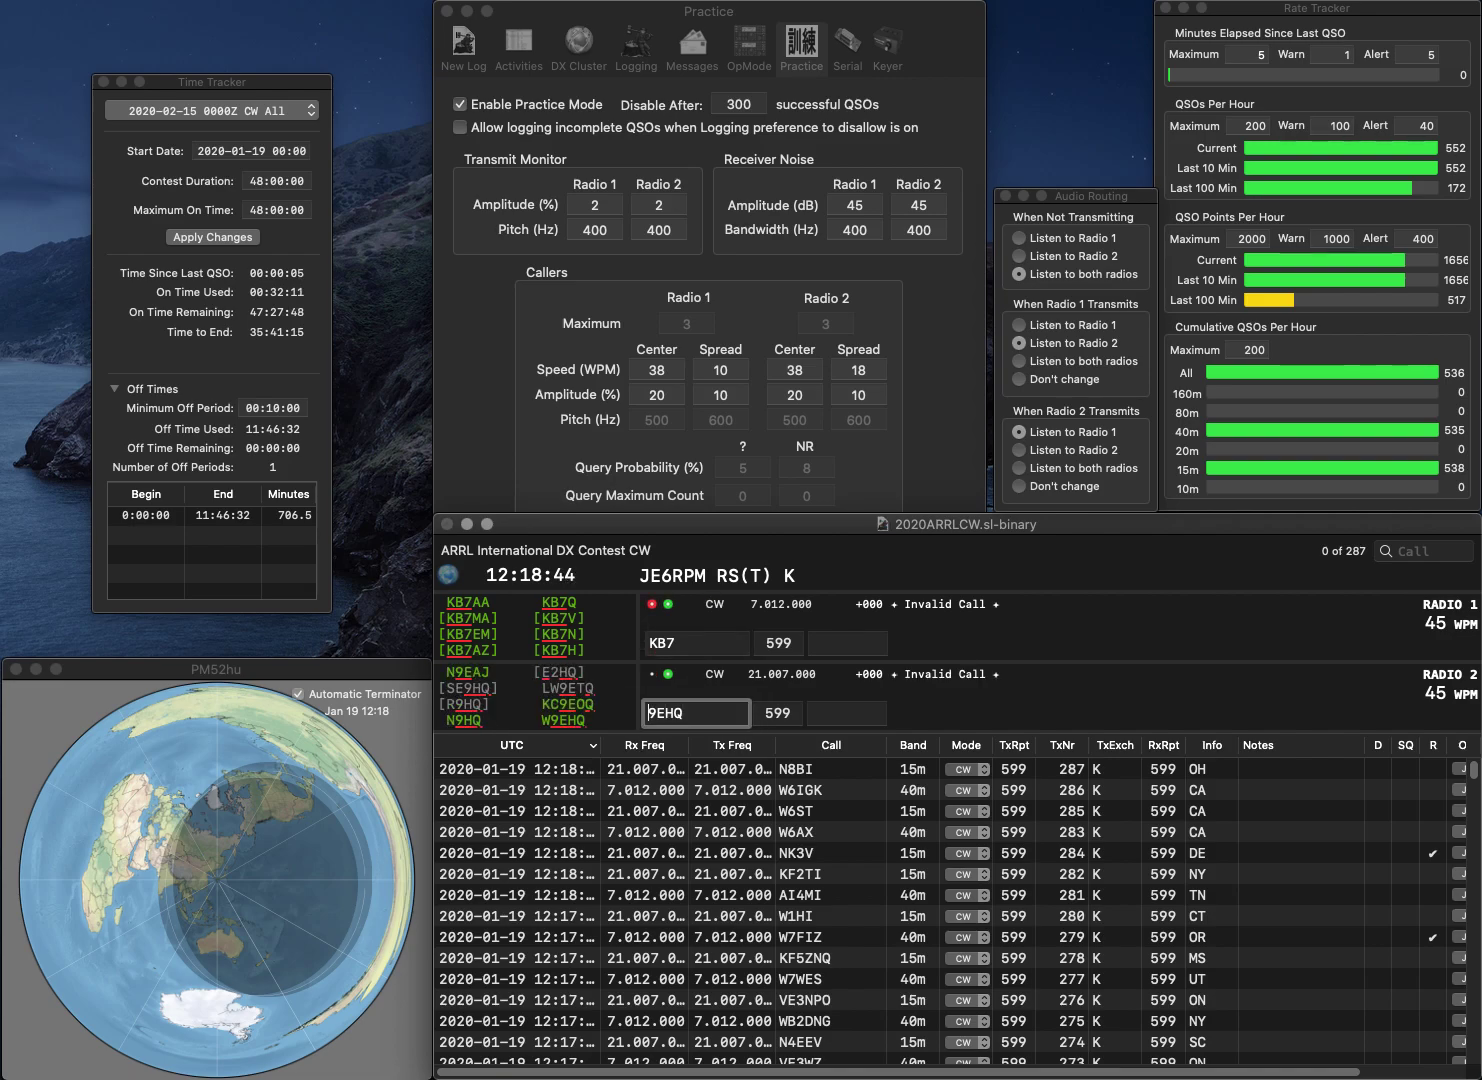
type("W")
key("Return")
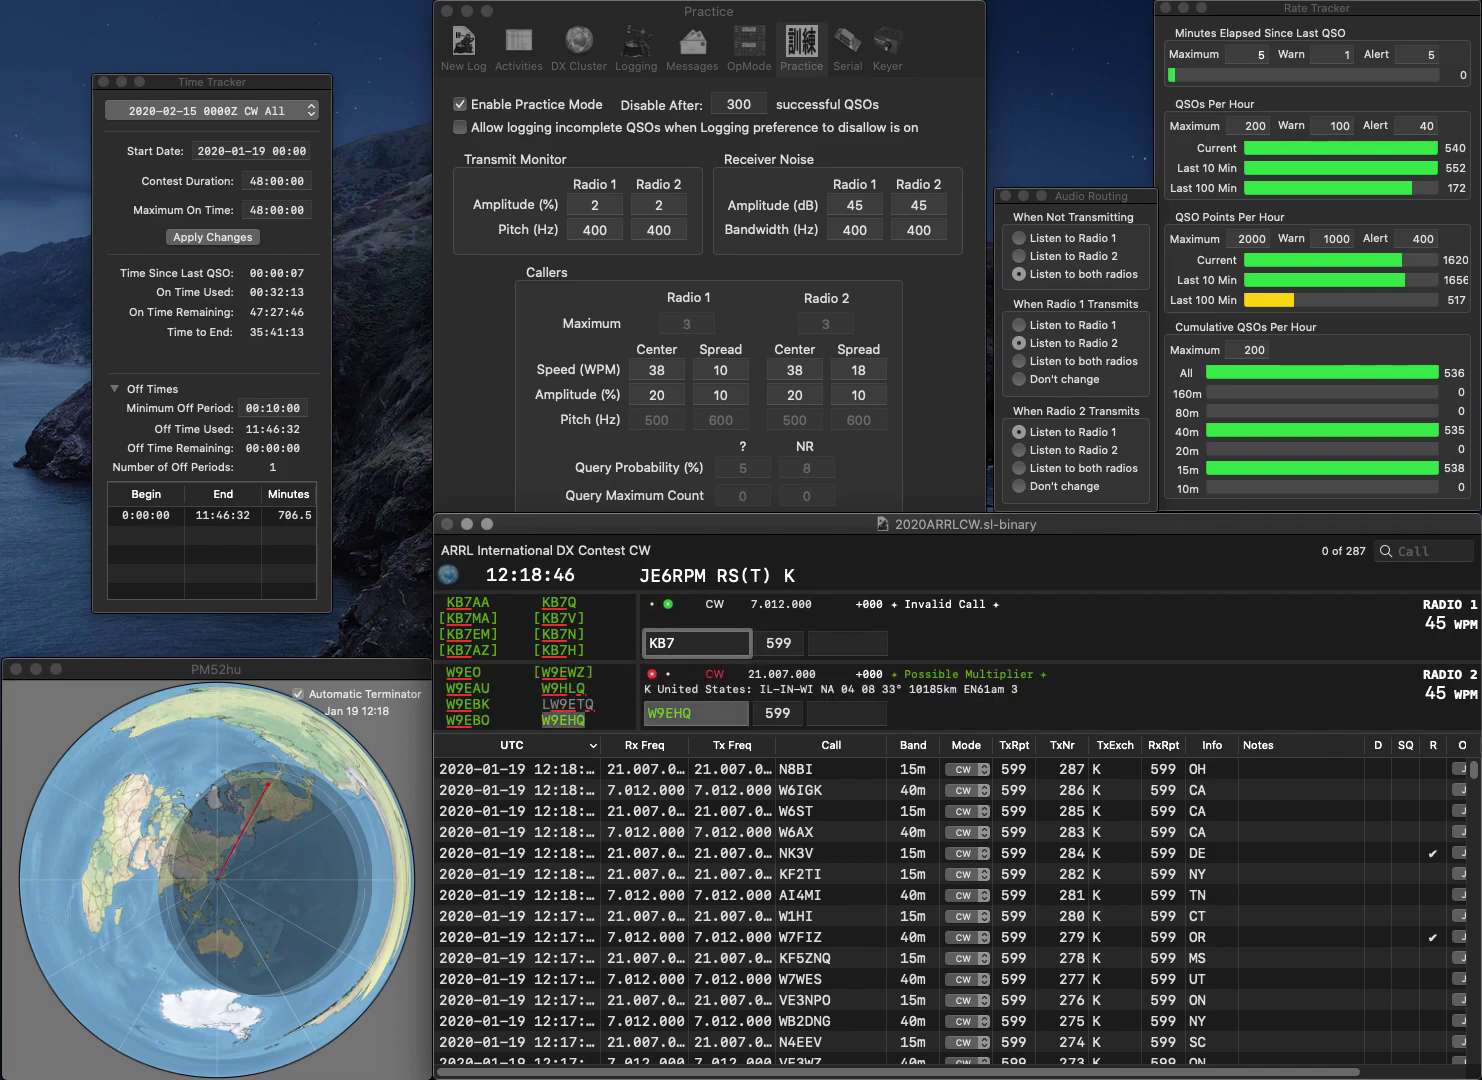
- Complete the Radio 1 call as KB7XL, then log W9EHQ with exchange IL and KB7XL with exchange NV
type("XL")
key("Return")
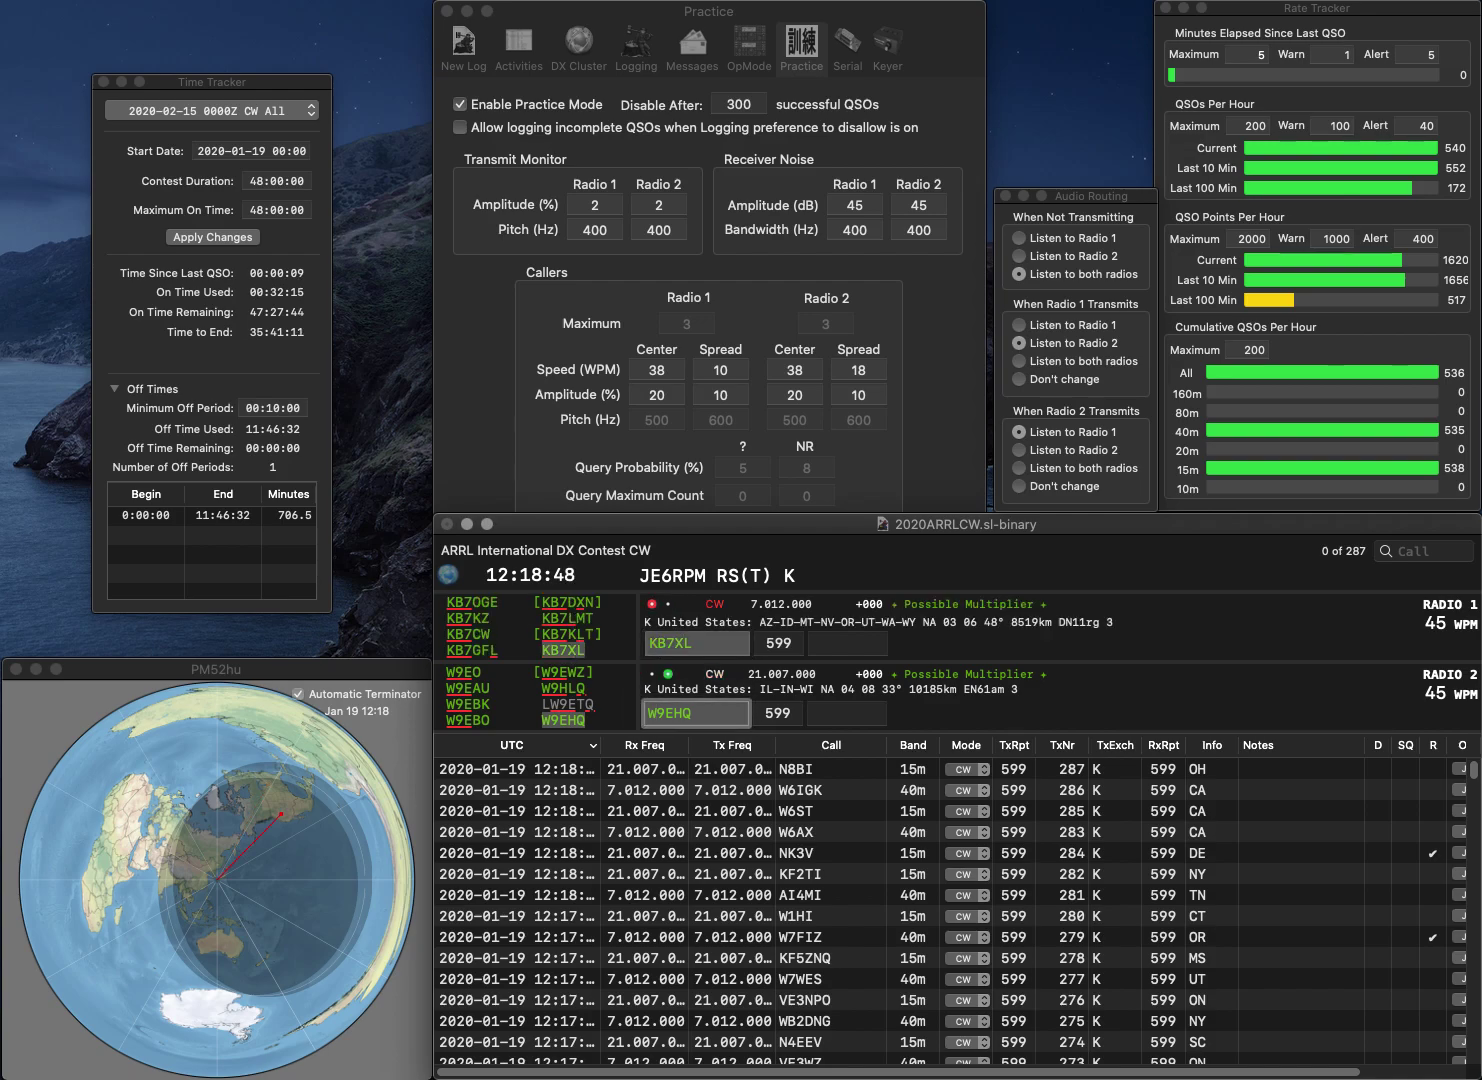
key("Return")
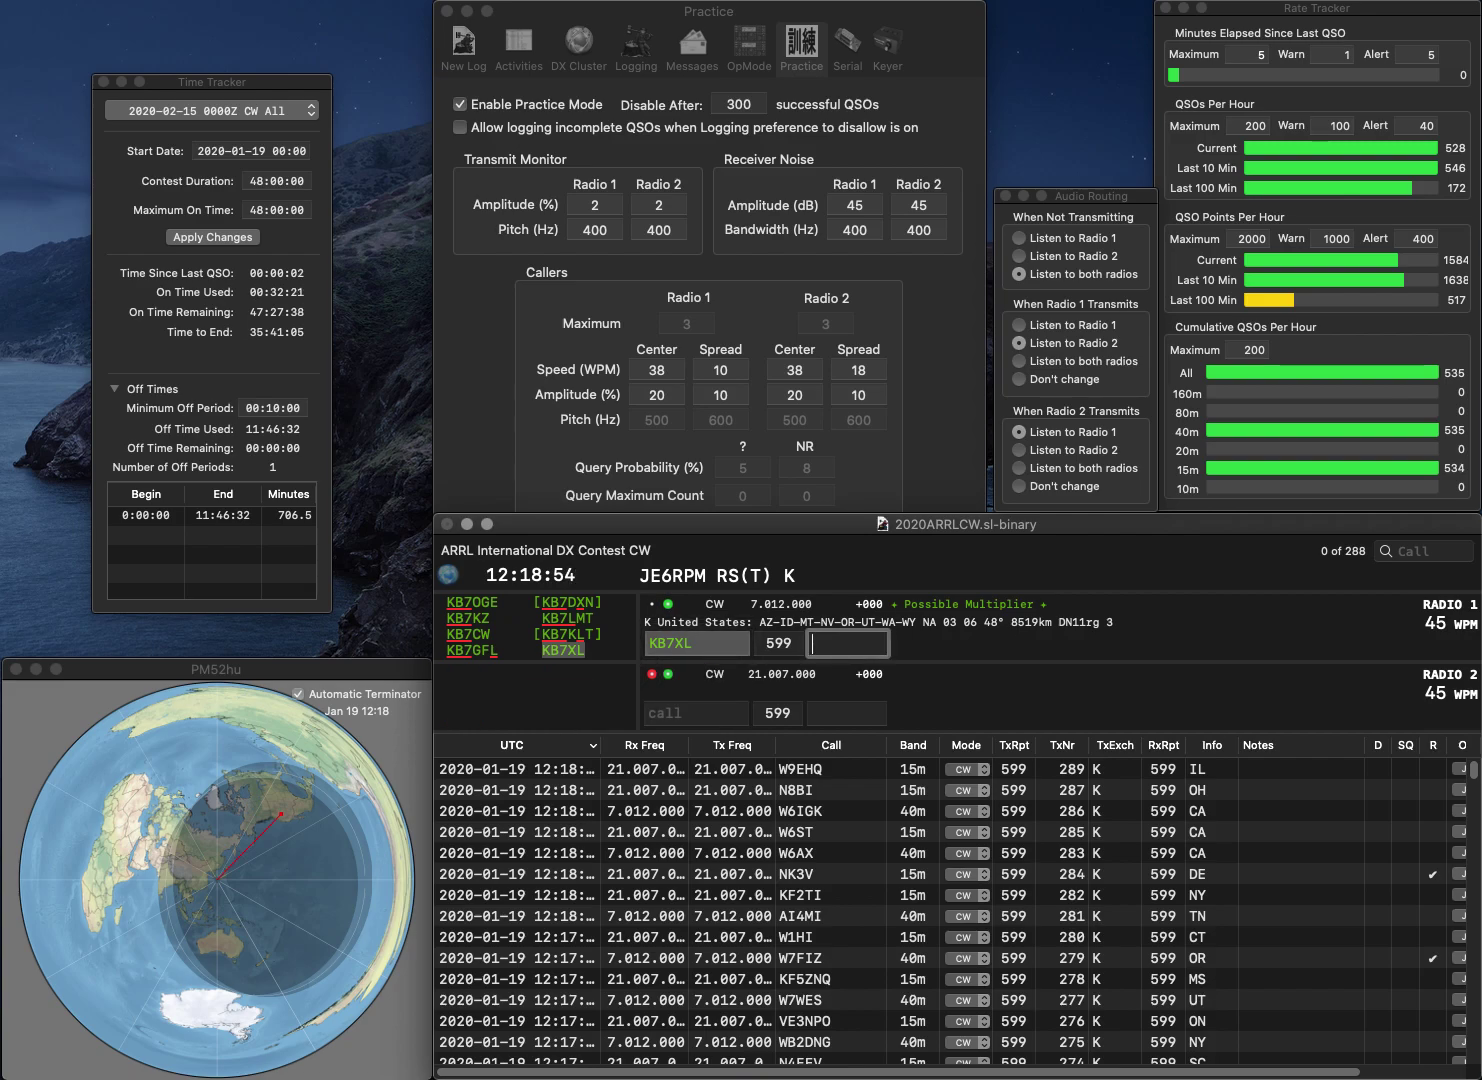
type("NV")
key("Return")
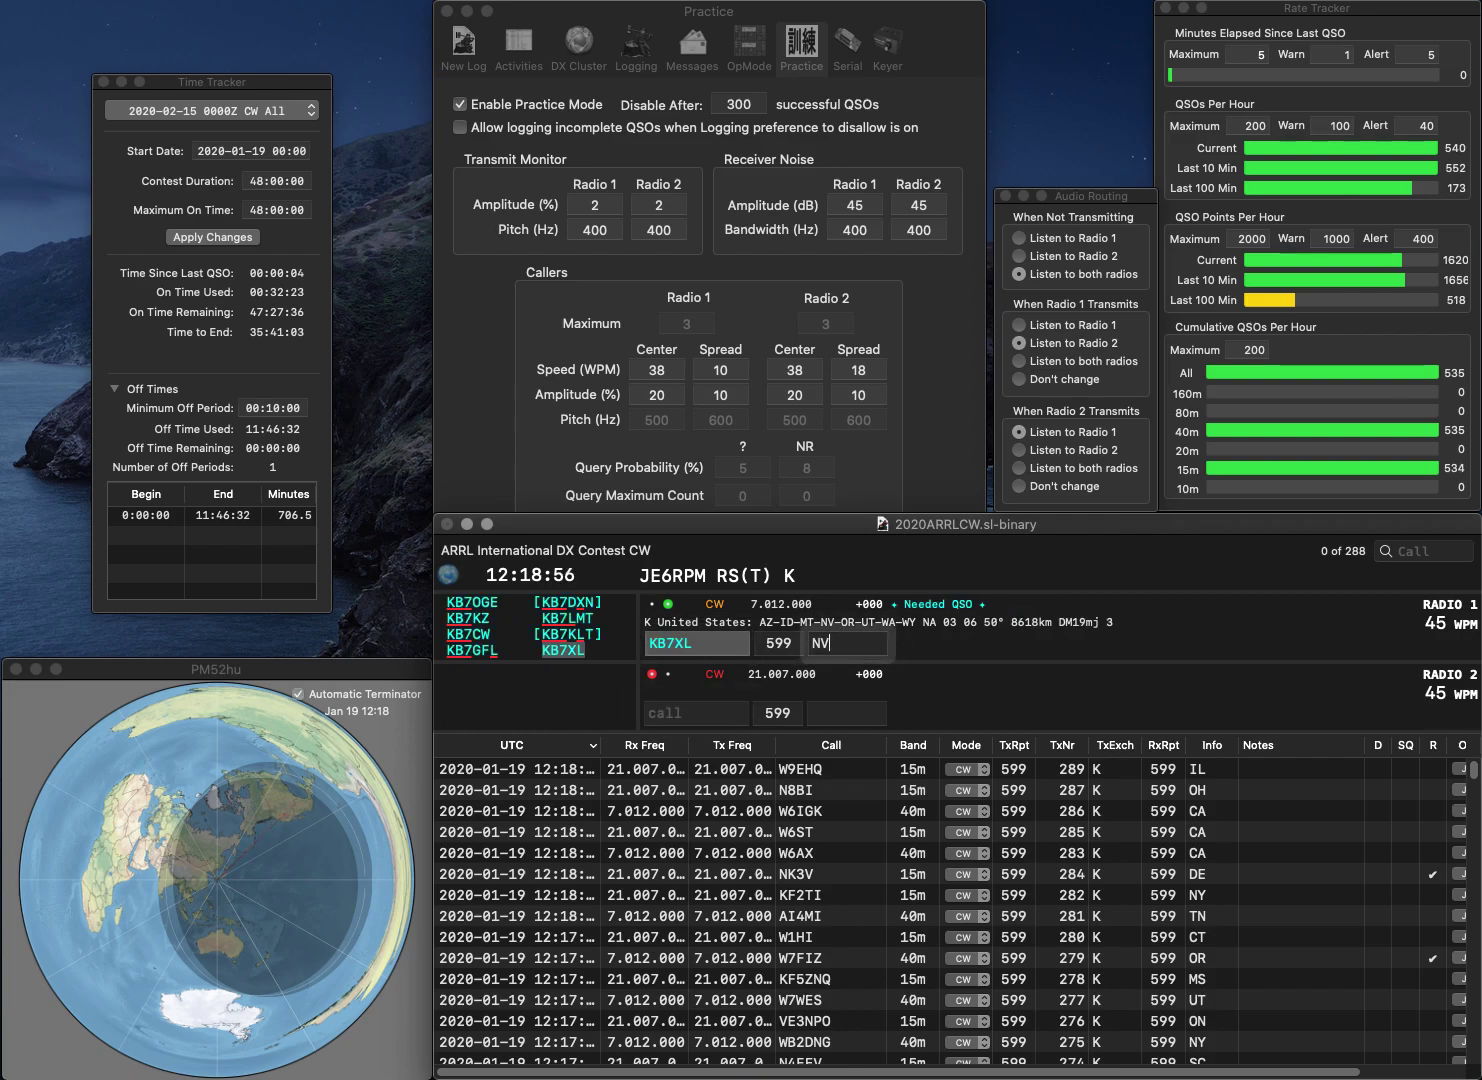
- Answer KD2MI on Radio 2 and W9BDN on Radio 1
type("N")
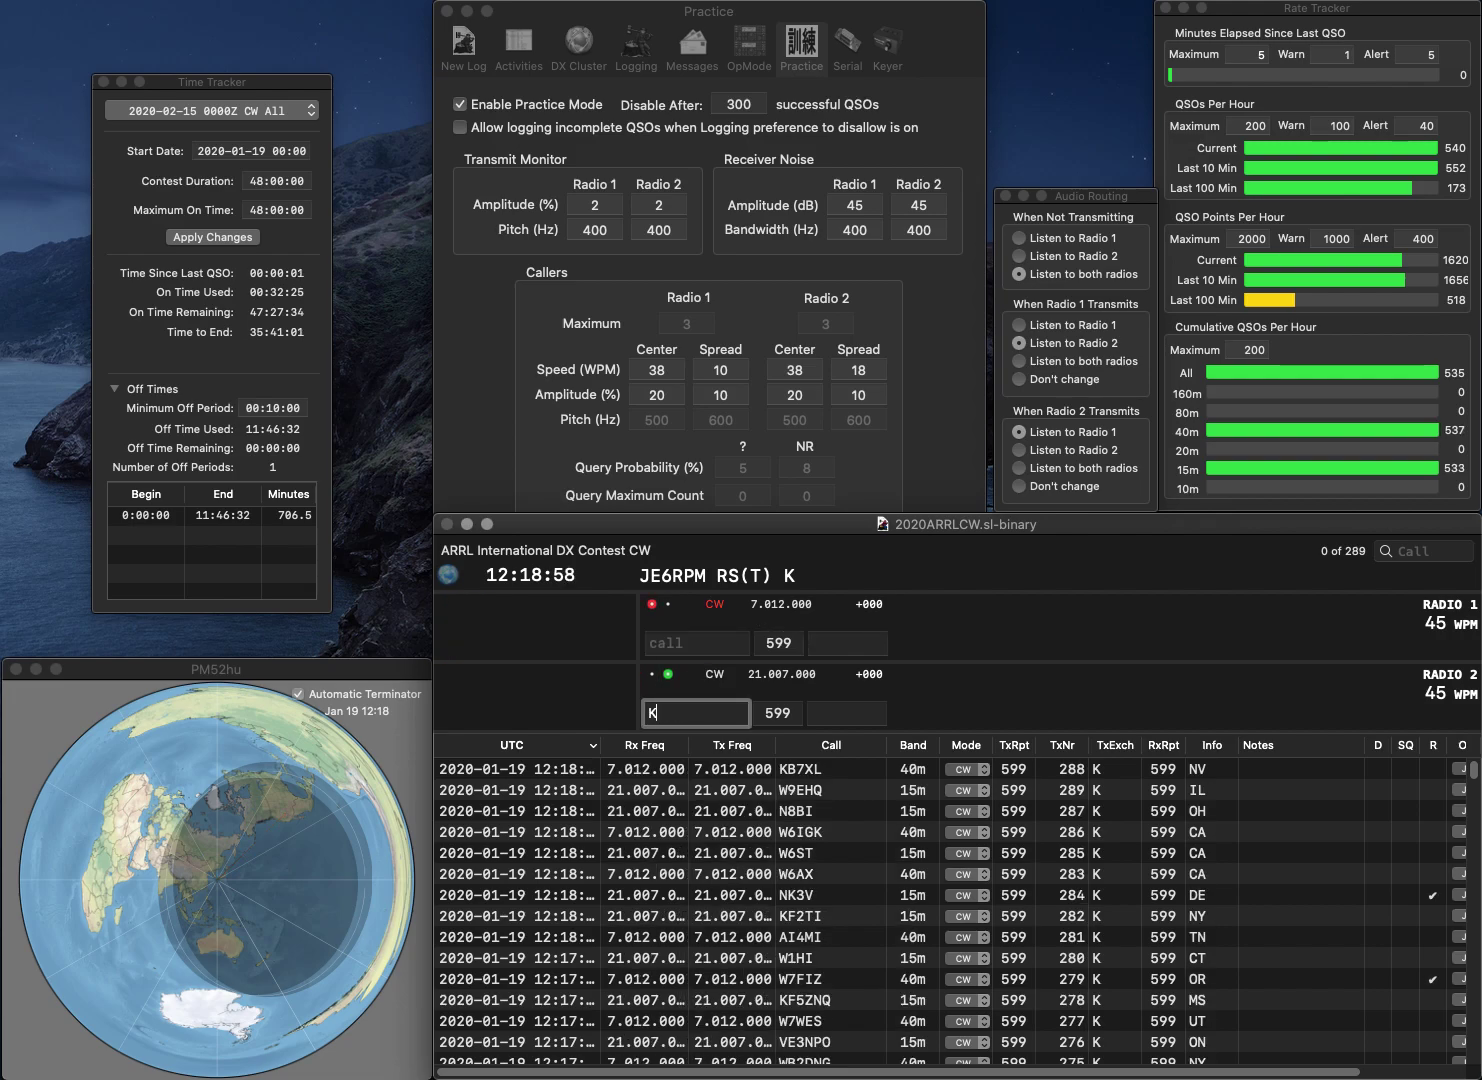
type("D2MI")
key("Return")
type("9BDN")
key("super+Left")
type("W")
key("Return")
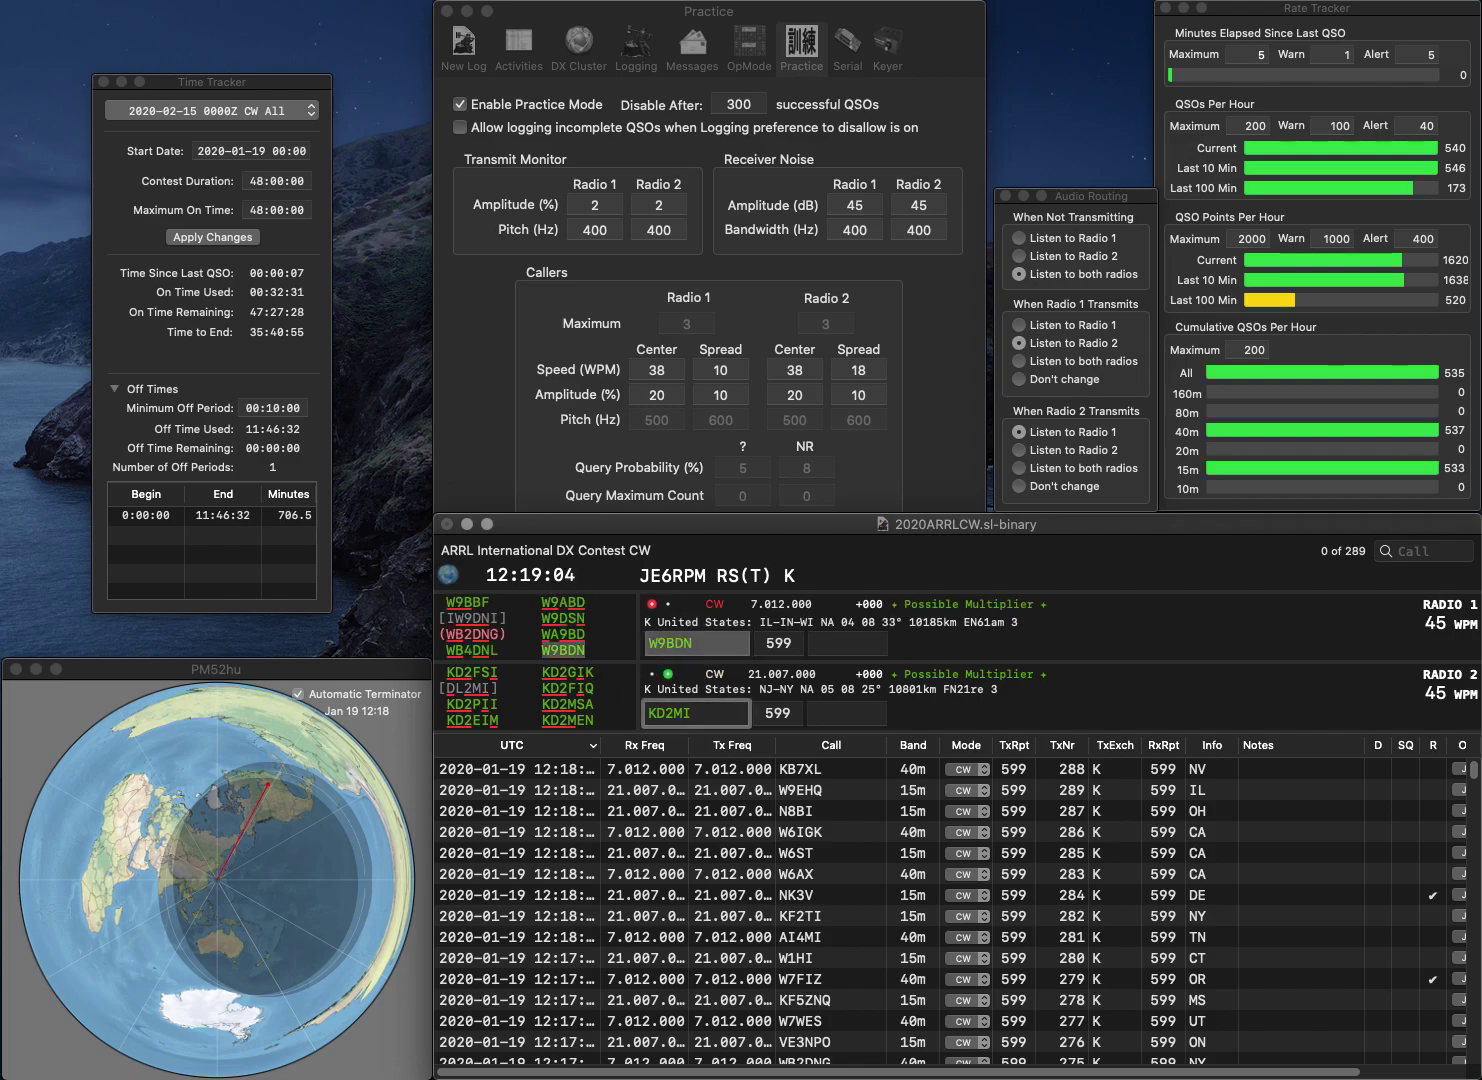
key("BackSpace")
type("SA")
key("space")
type("NY")
key("Return")
key("space")
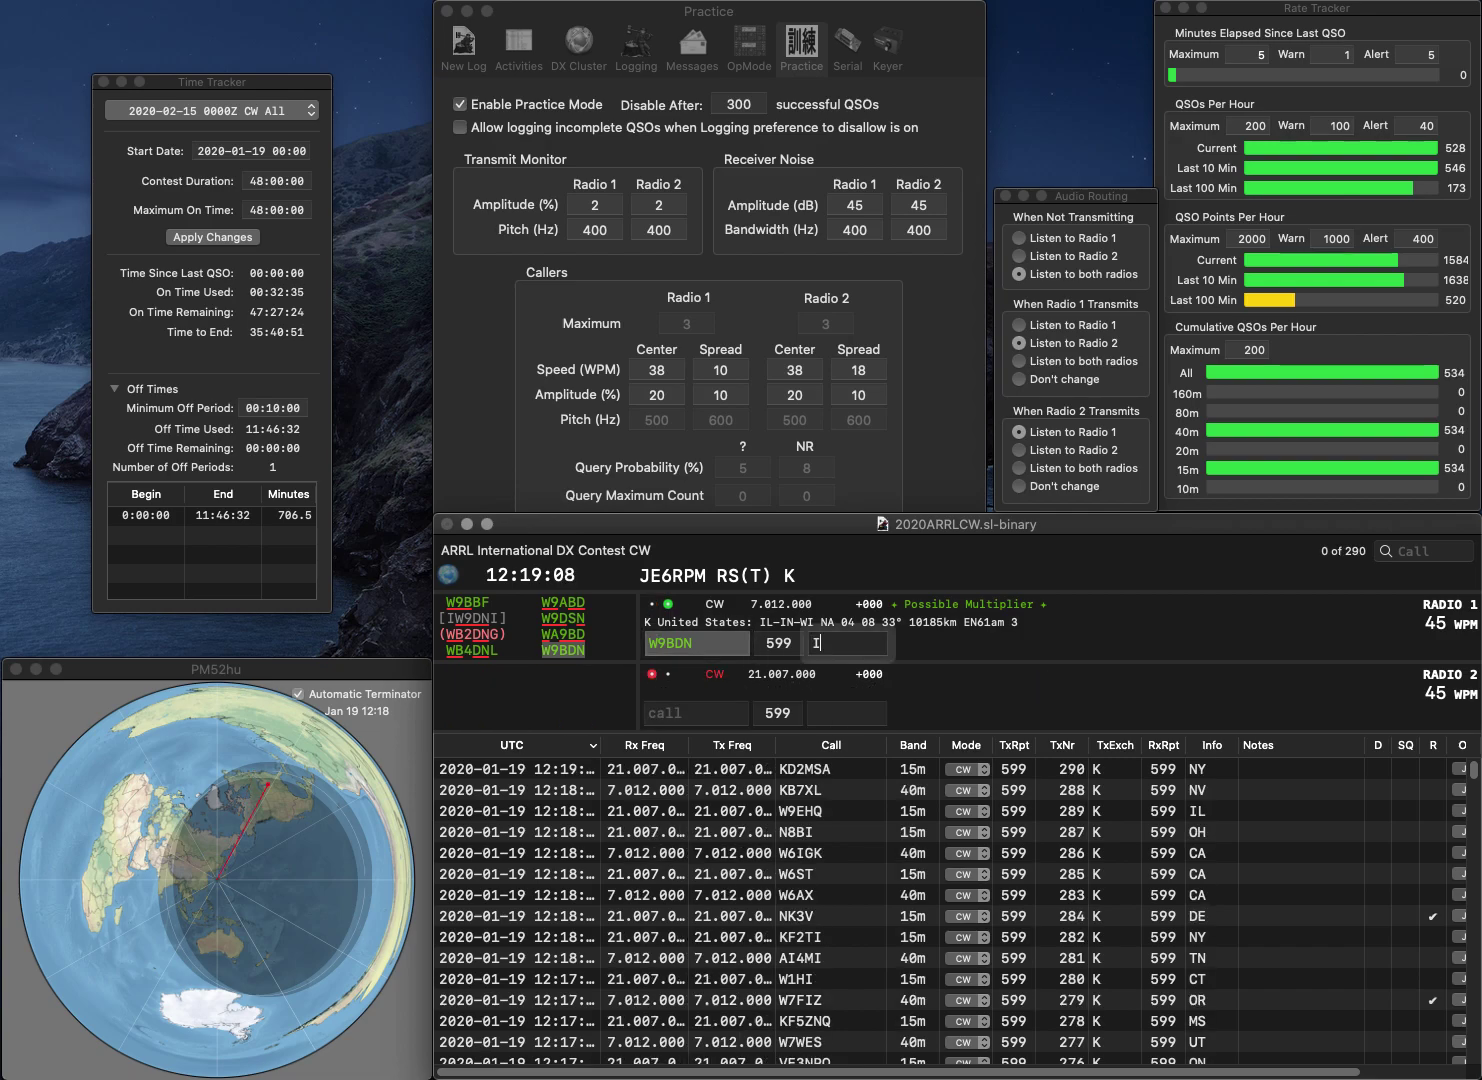
type("IL")
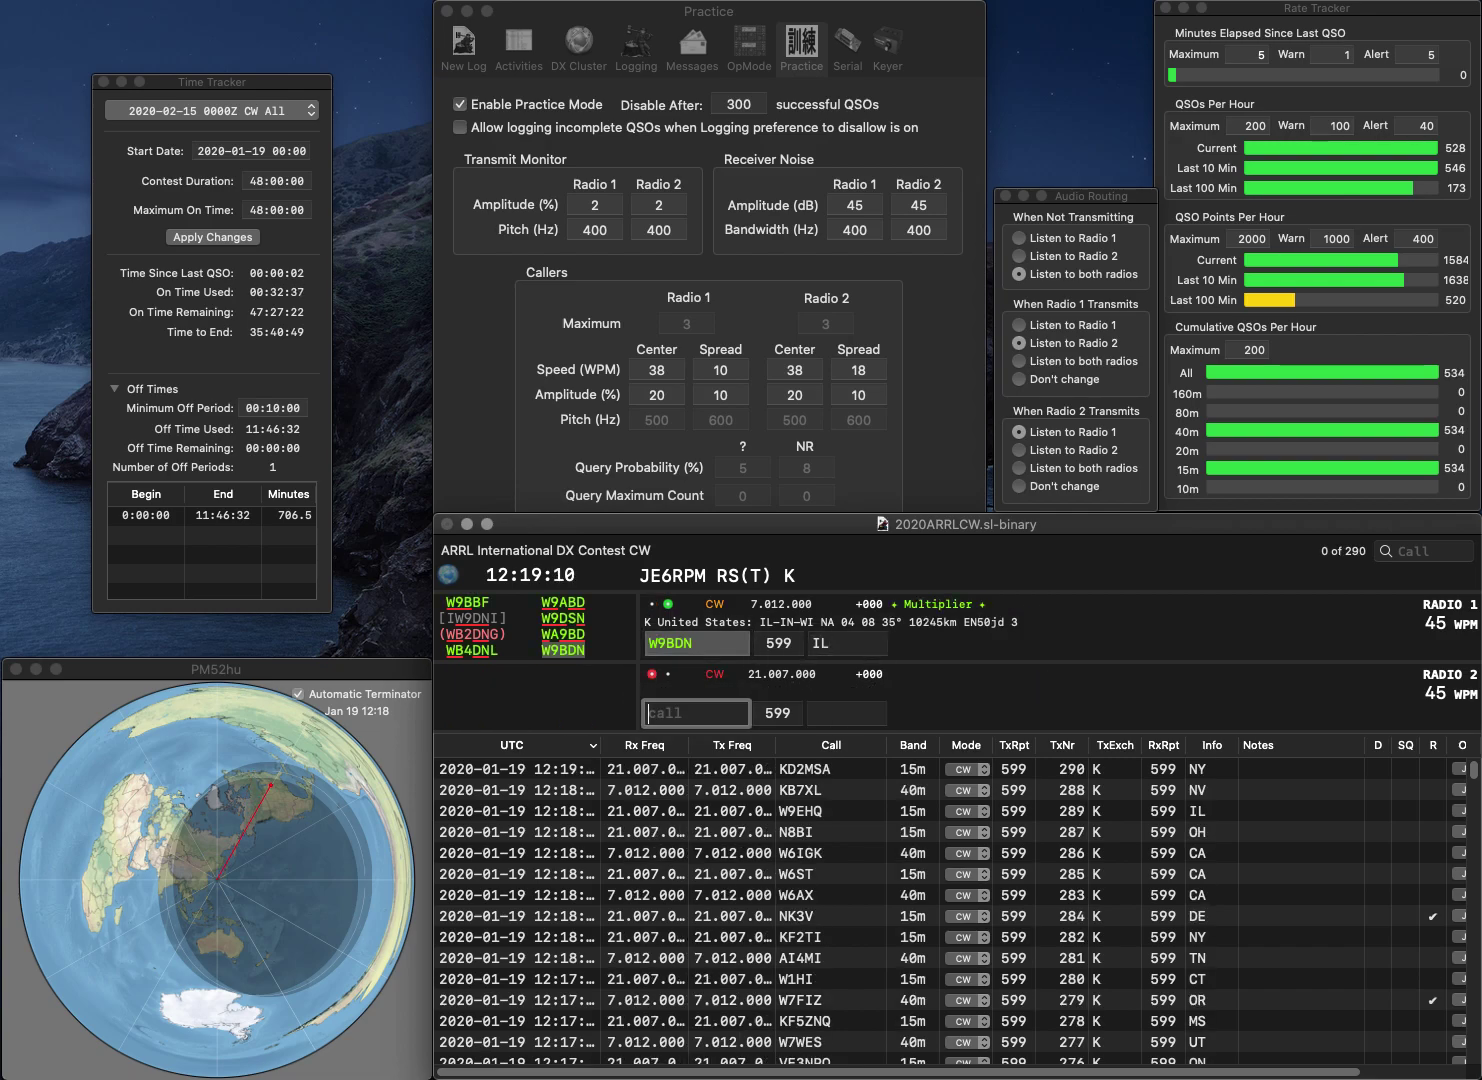
key("Return")
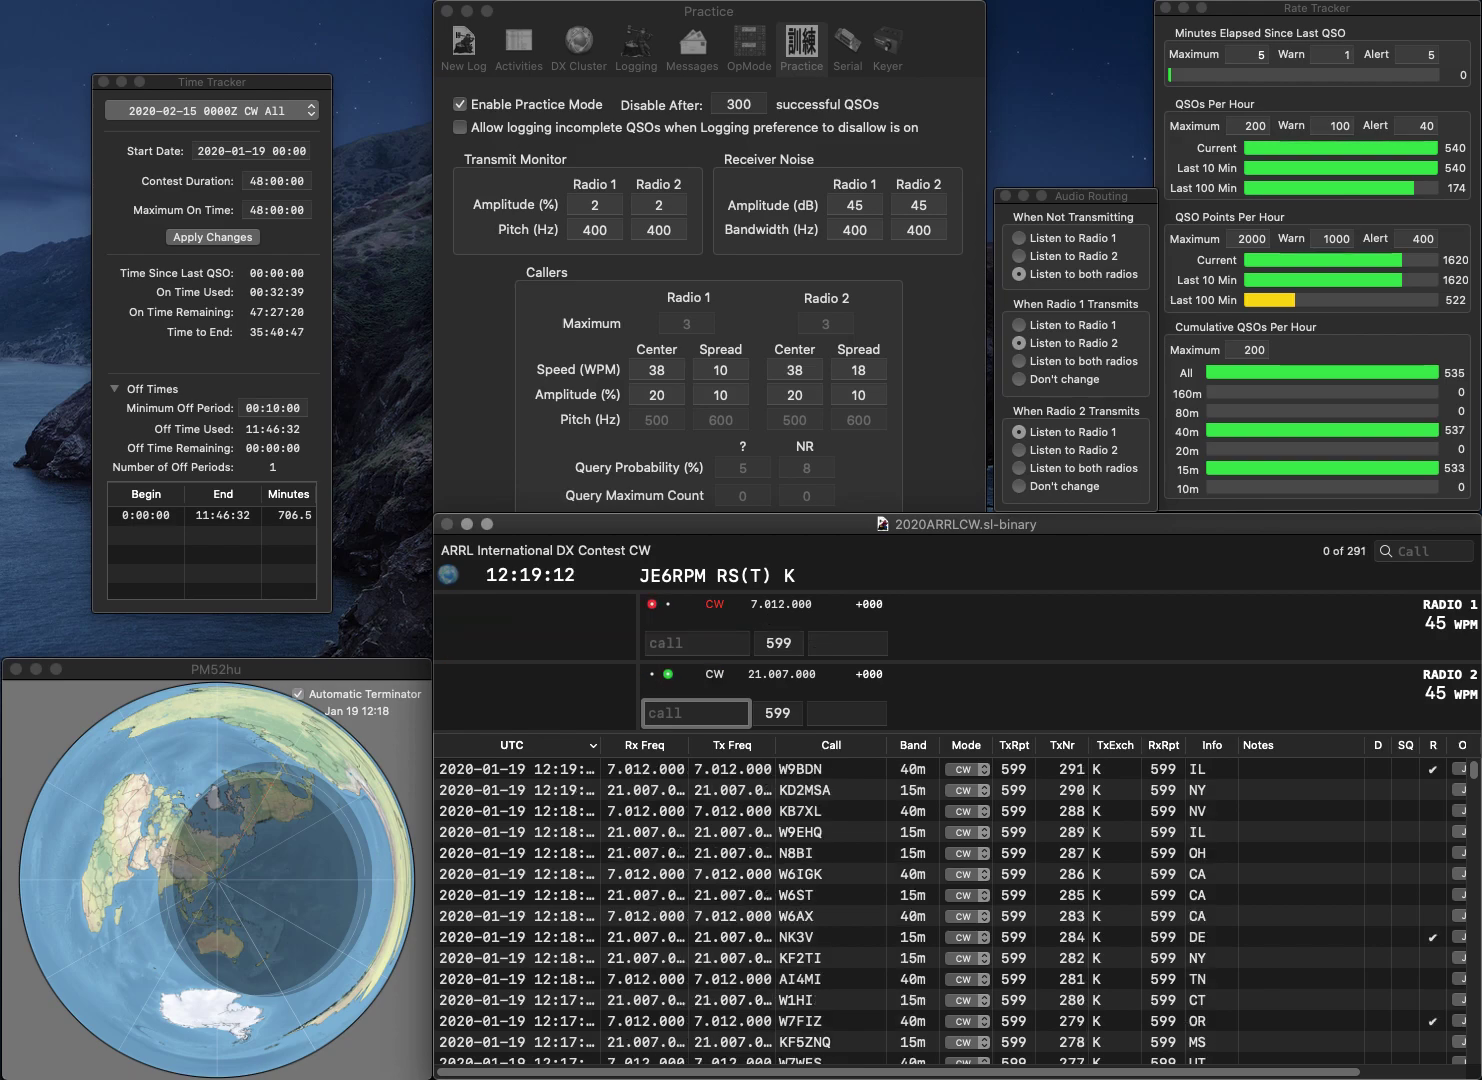
type("KD8CQC")
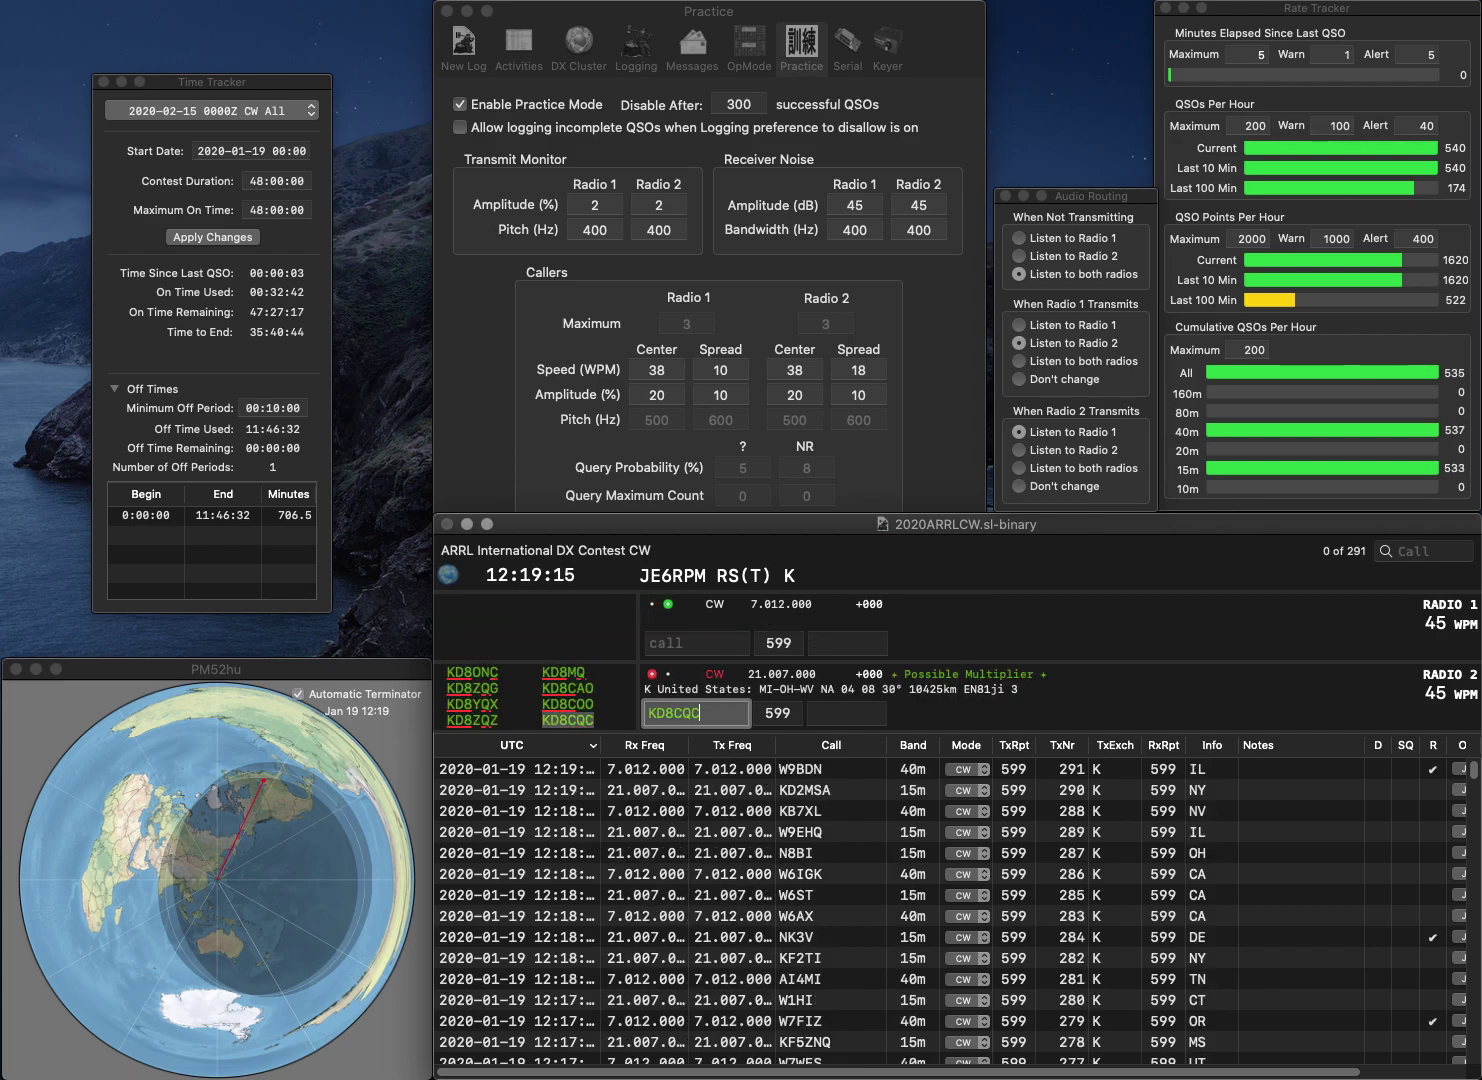
key("Return")
type("5")
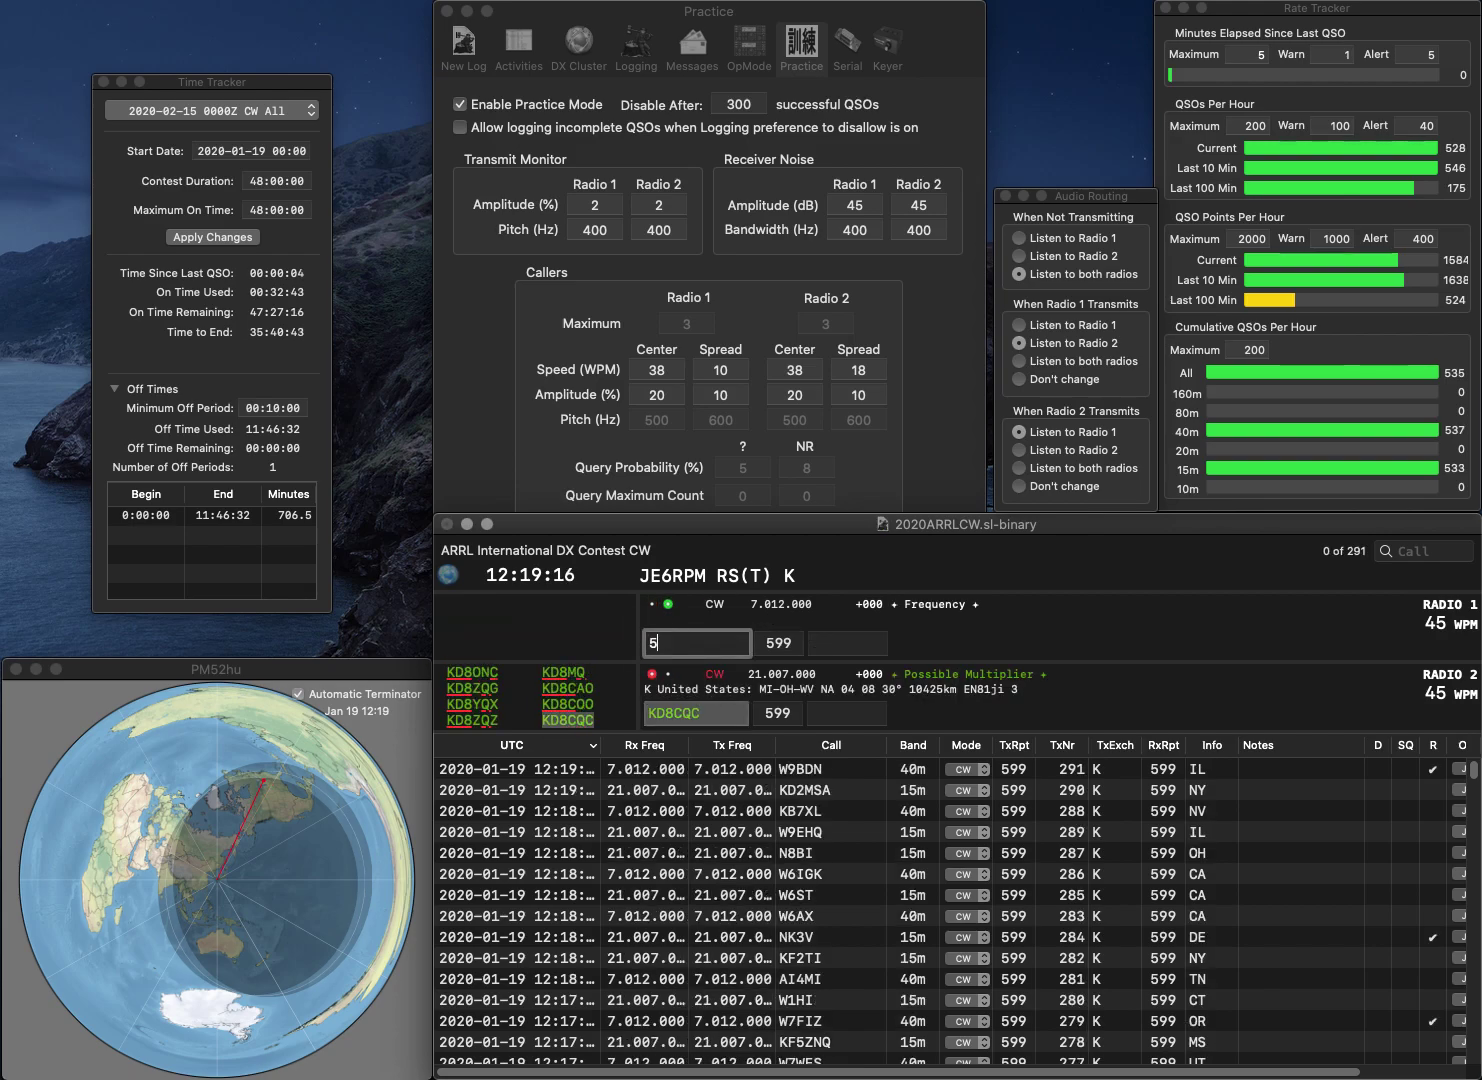
type("MRTKB5MRT")
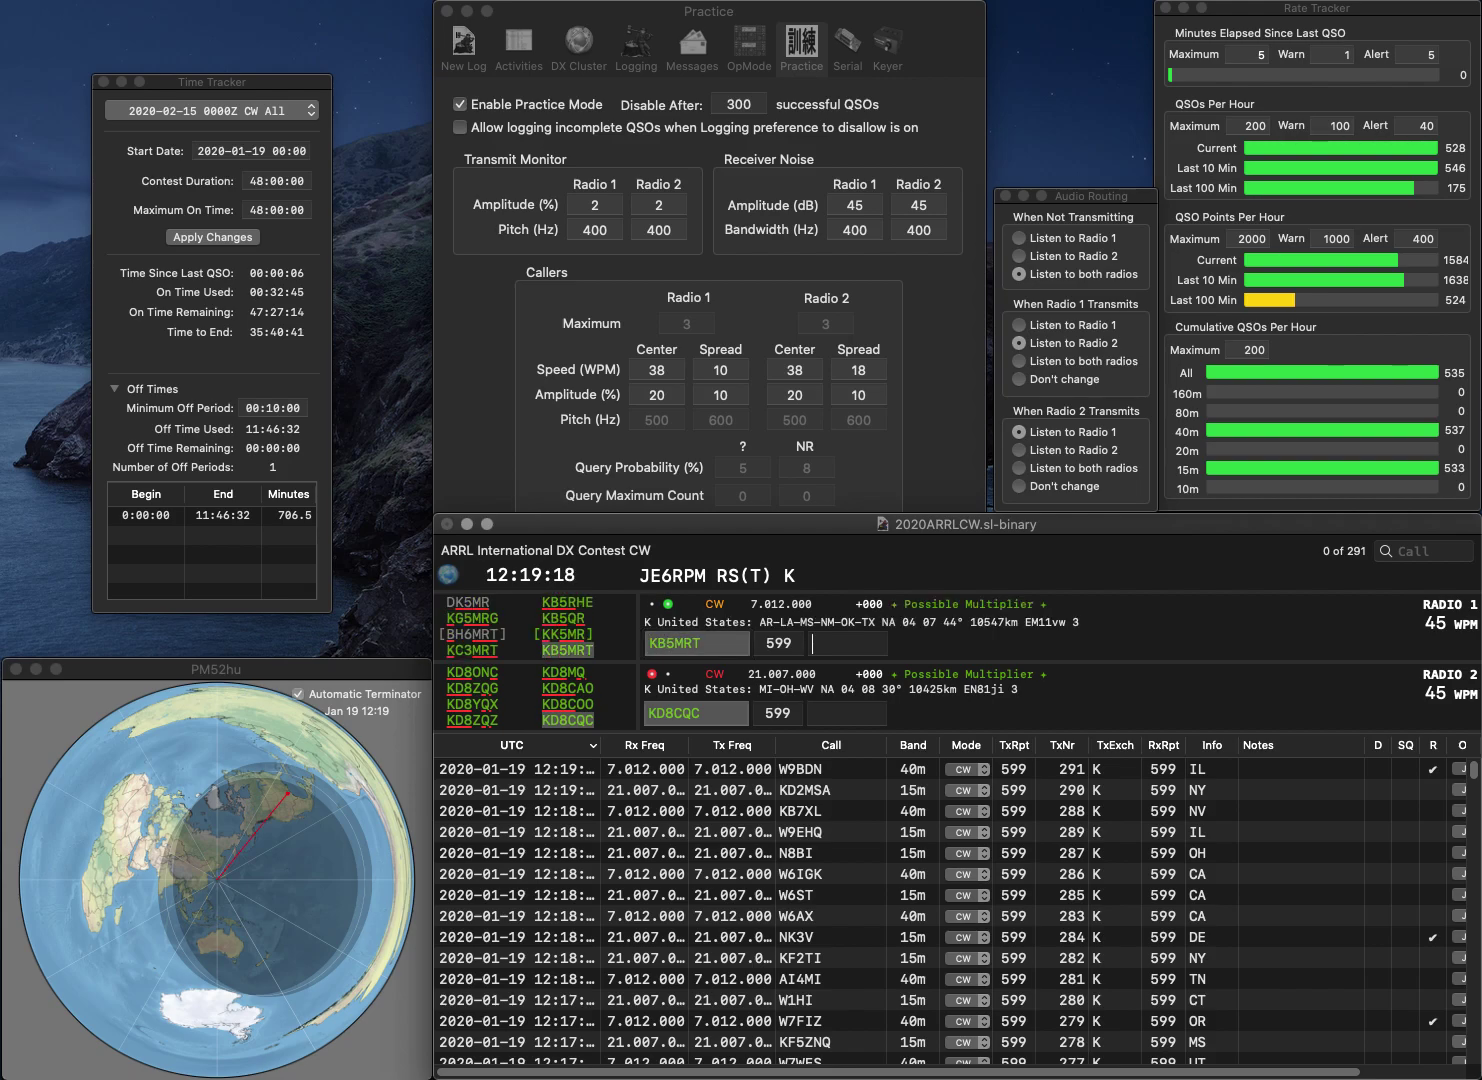
key("Return")
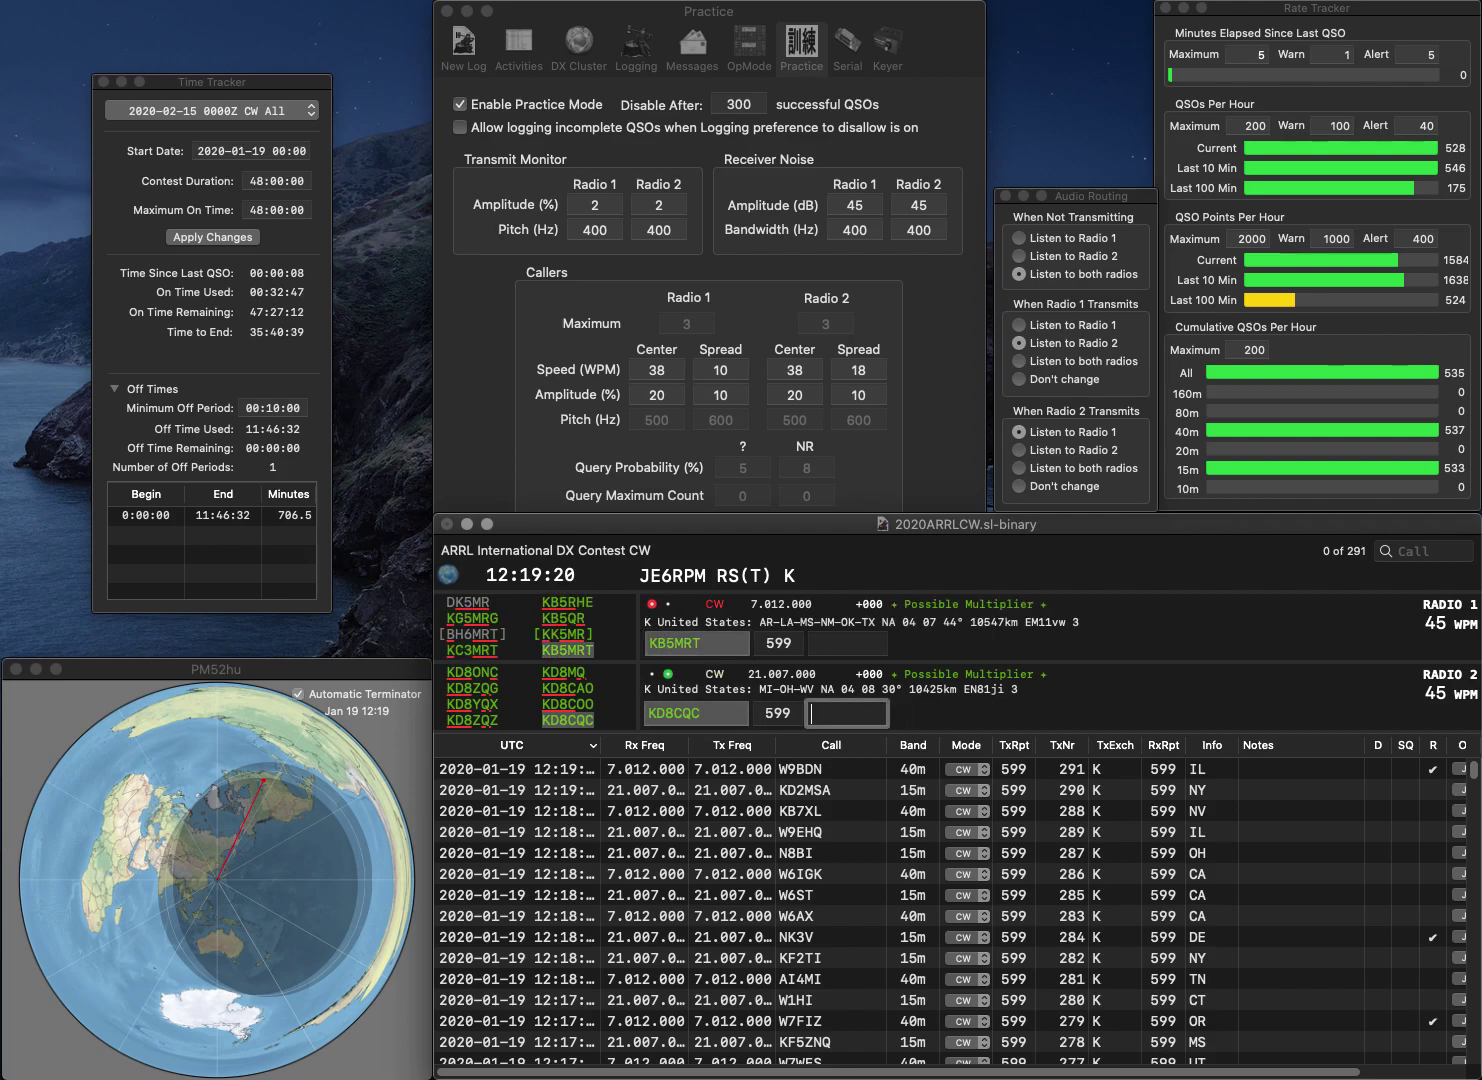
key("Return")
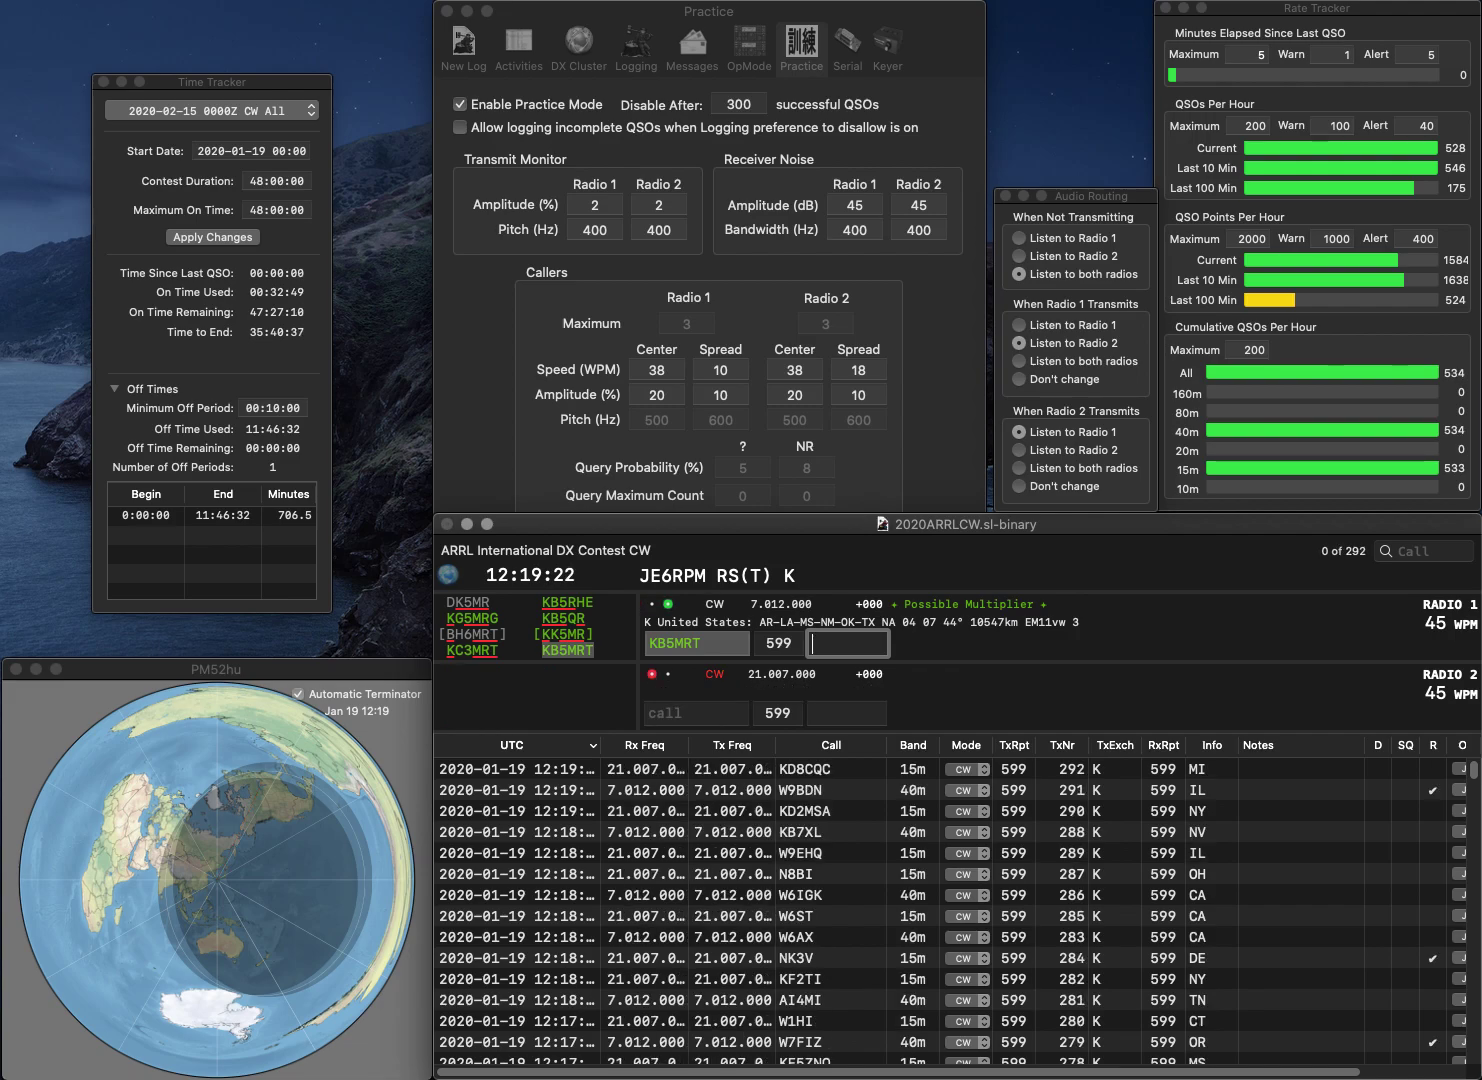
type("RA")
key("Return")
type("4XY")
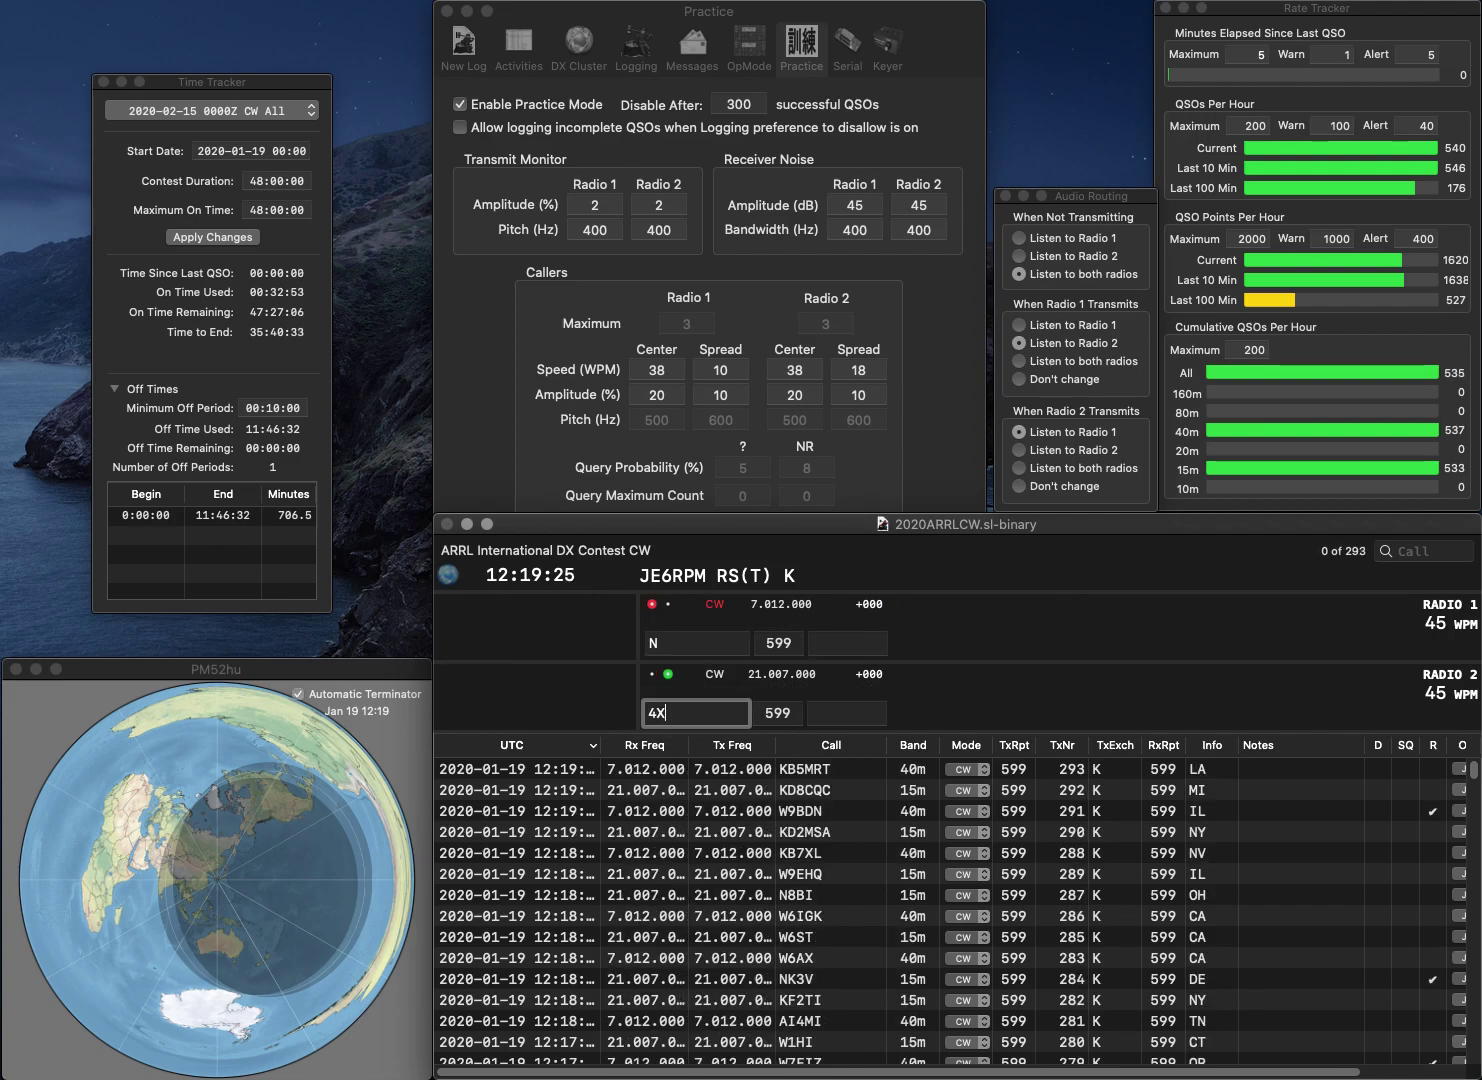
key("Left")
key("Left")
key("Left")
type("N")
key("Right")
key("Right")
key("Right")
type("Z")
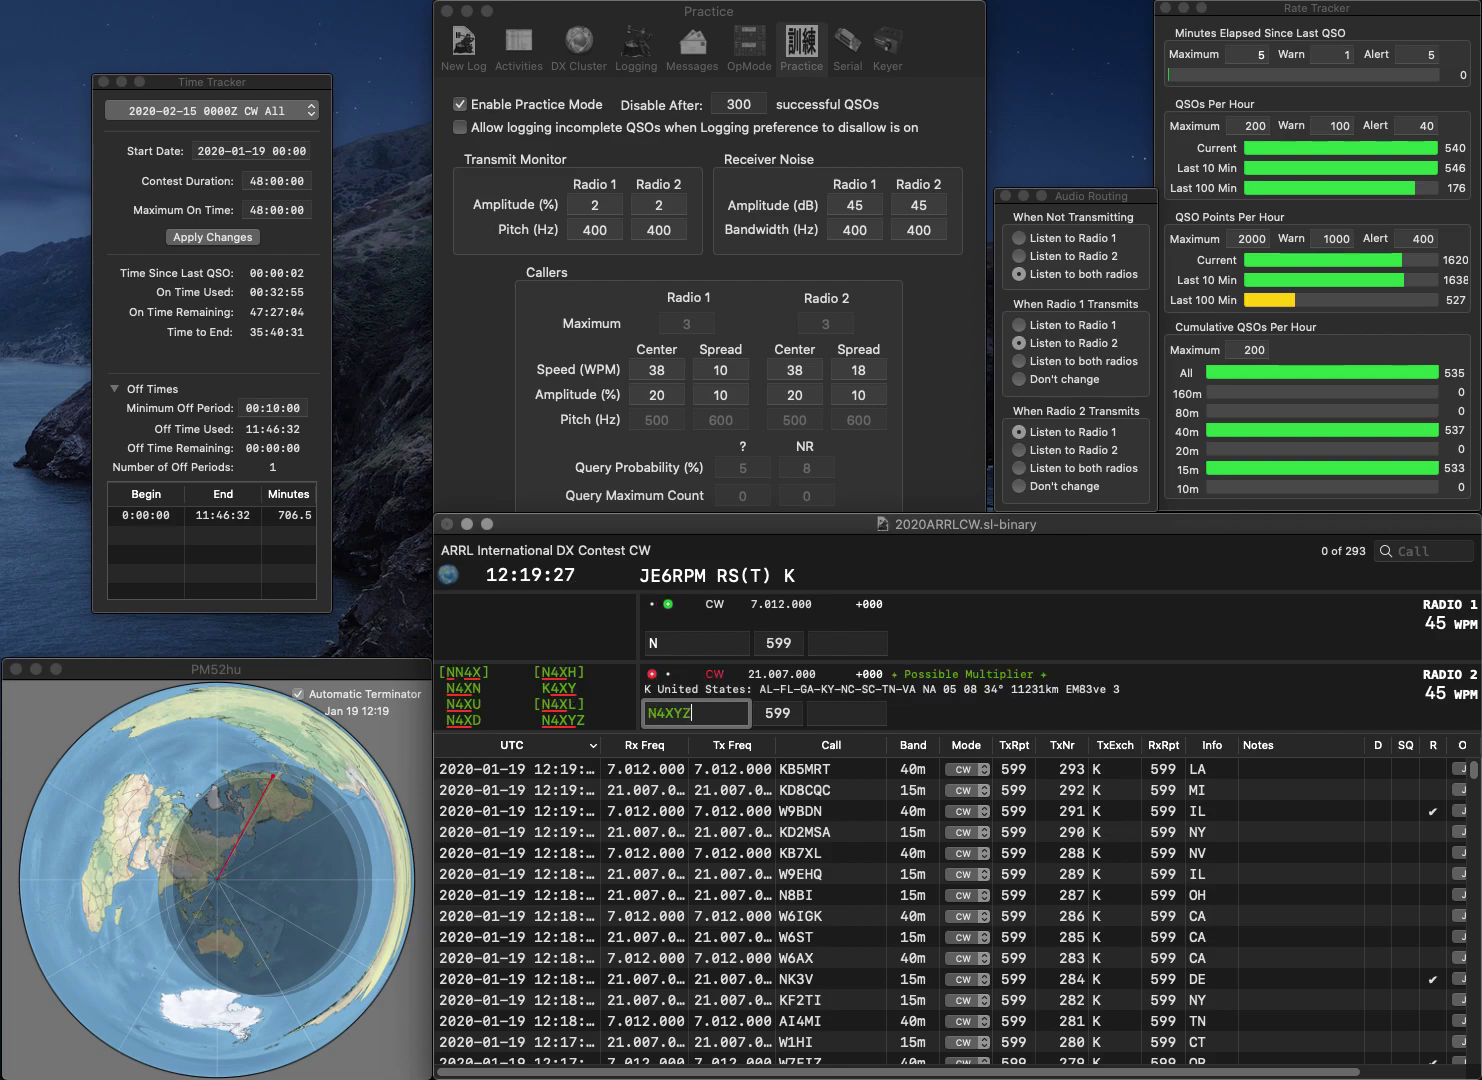
key("Return")
- Replace the partial entry on Radio 1 with W4WZ and answer the caller
type("N")
key("BackSpace")
type("WZ")
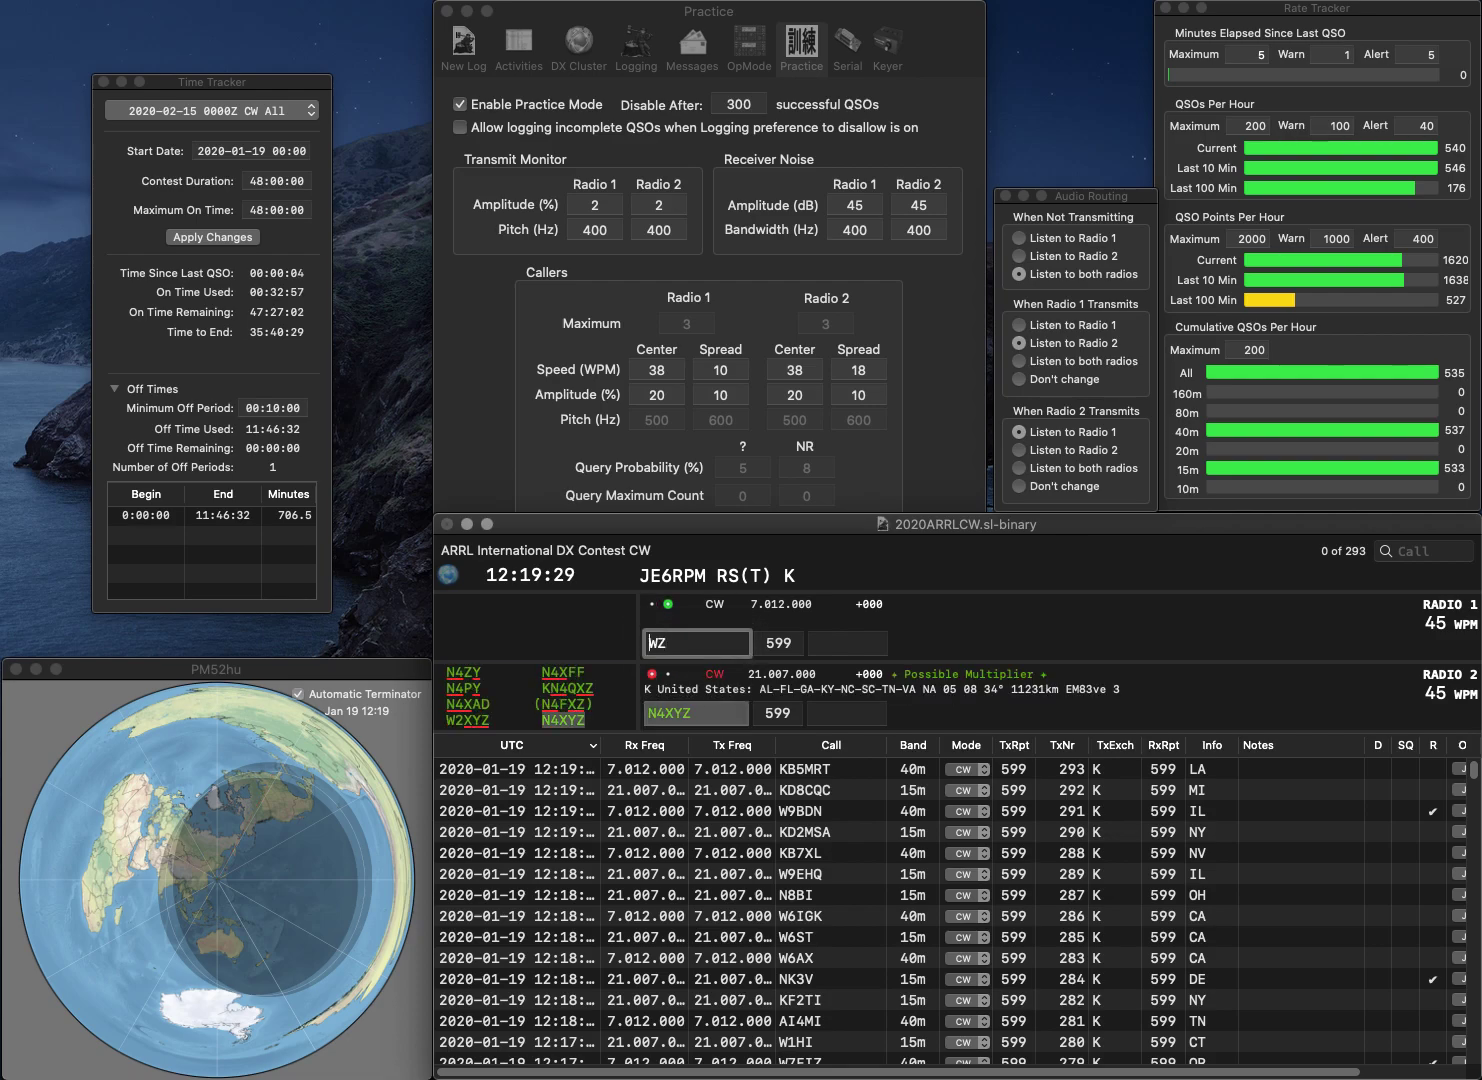
type("W4")
key("Return")
- Log N4XYZ on Radio 2 with exchange VA and correct the Radio 1 call to W5WZ
key("Down")
key("space")
type("VA")
key("Up")
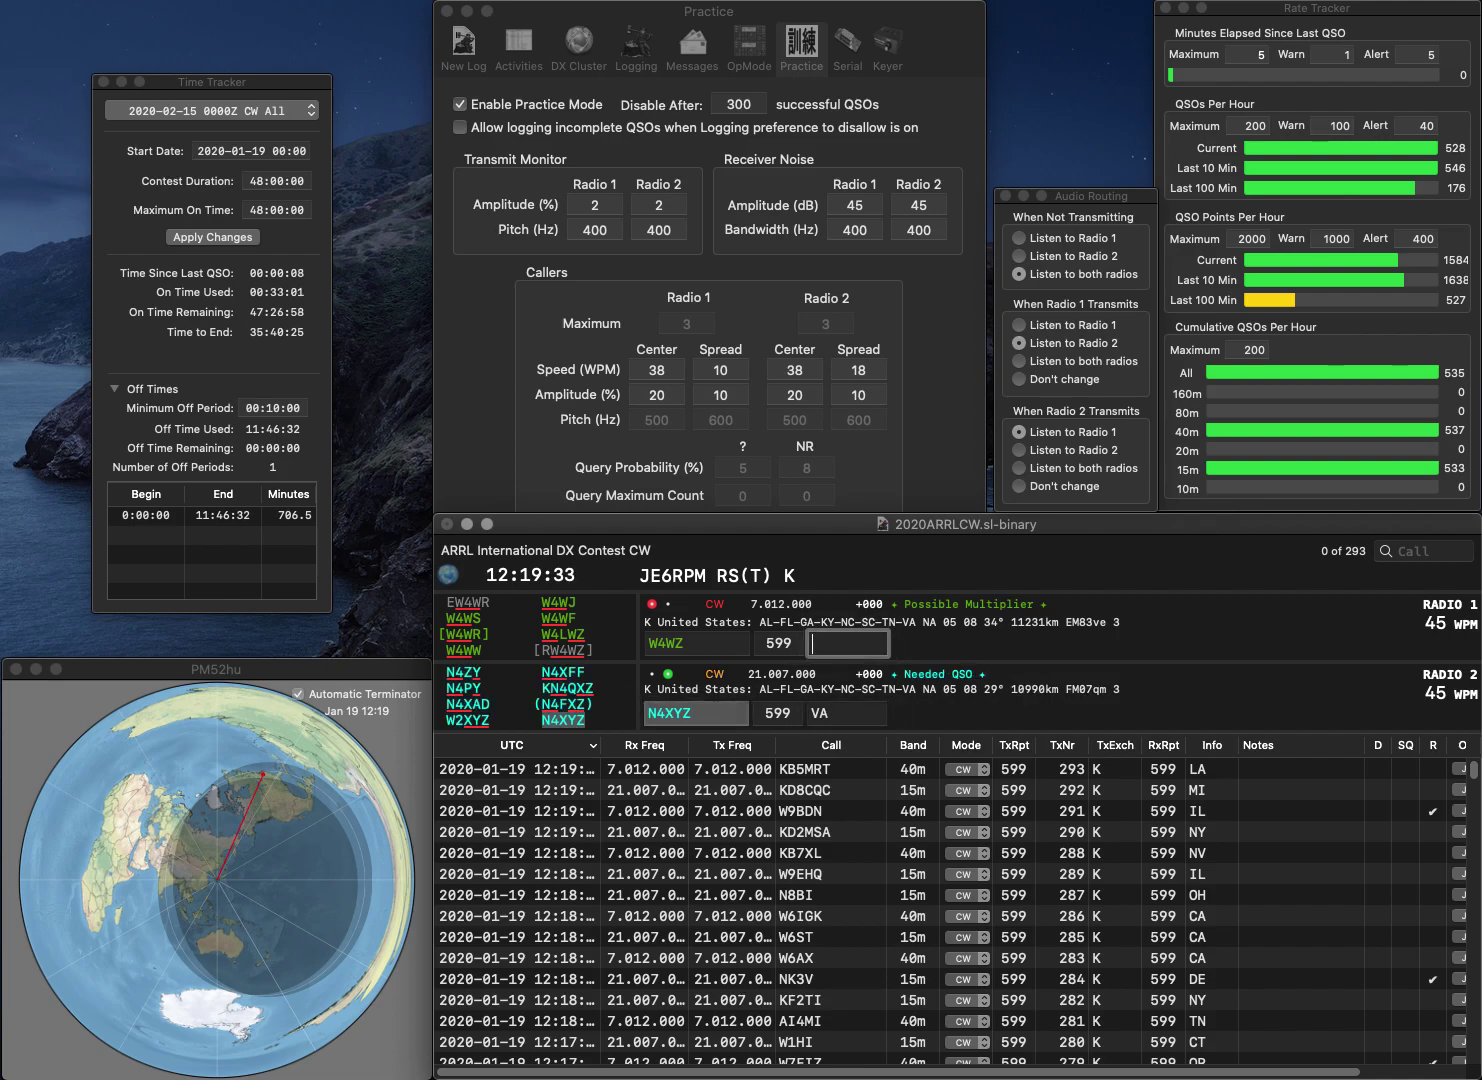
key("Left")
key("Left")
key("BackSpace")
type("5")
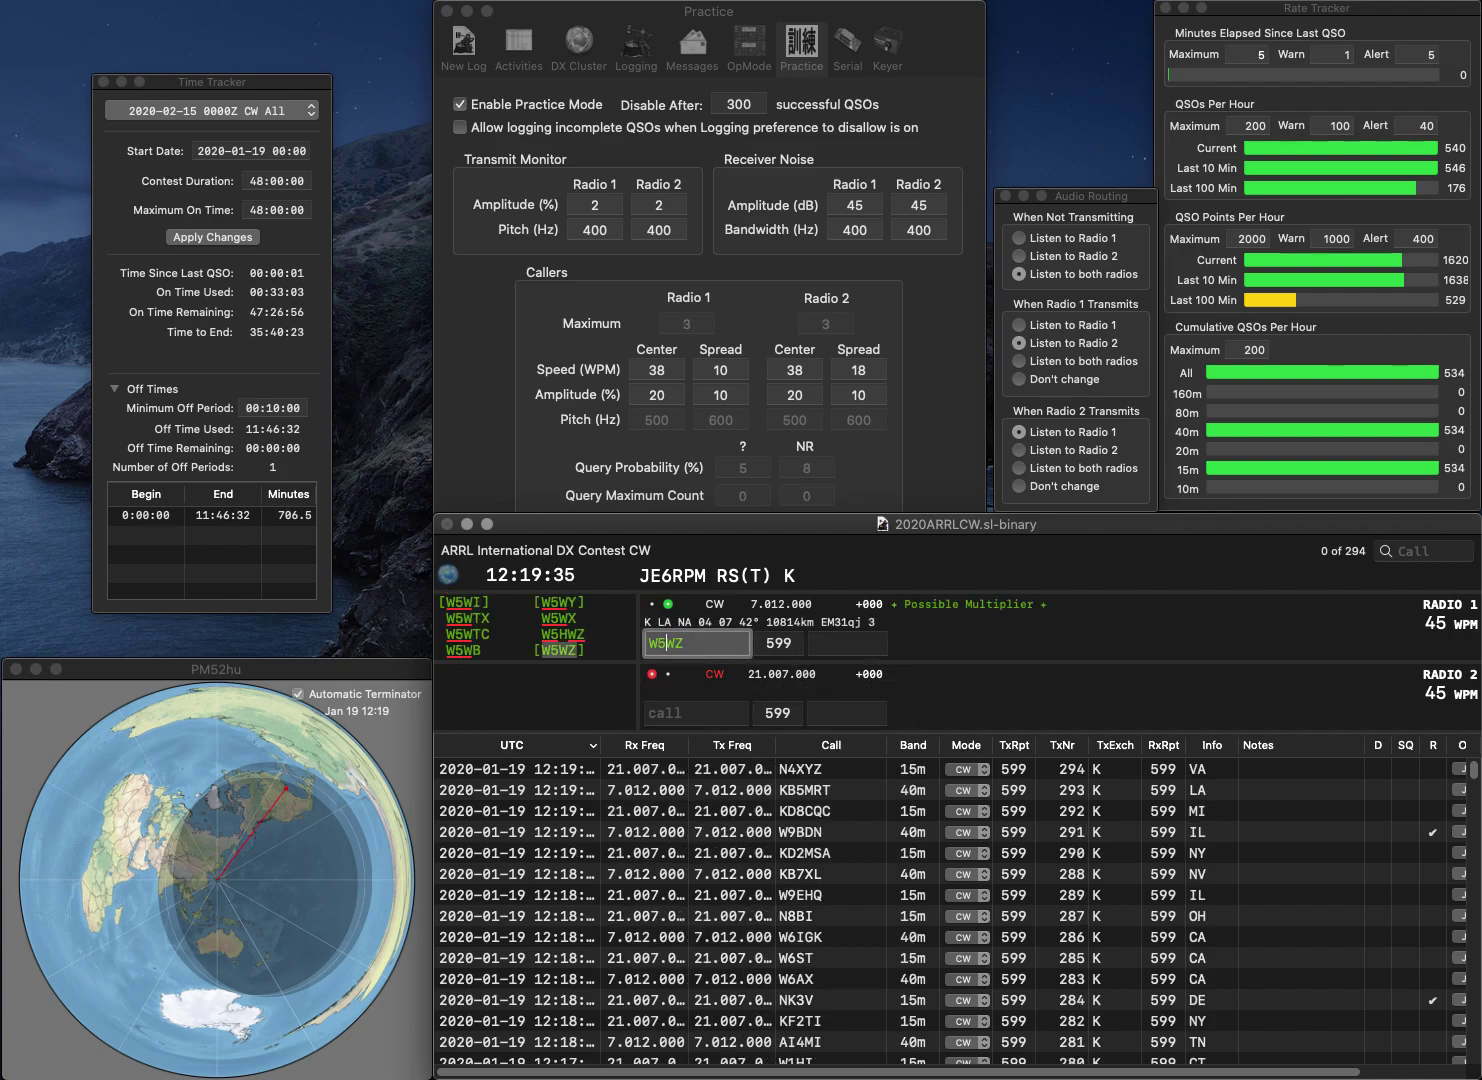
key("Return")
key("Down")
type("N1SRO")
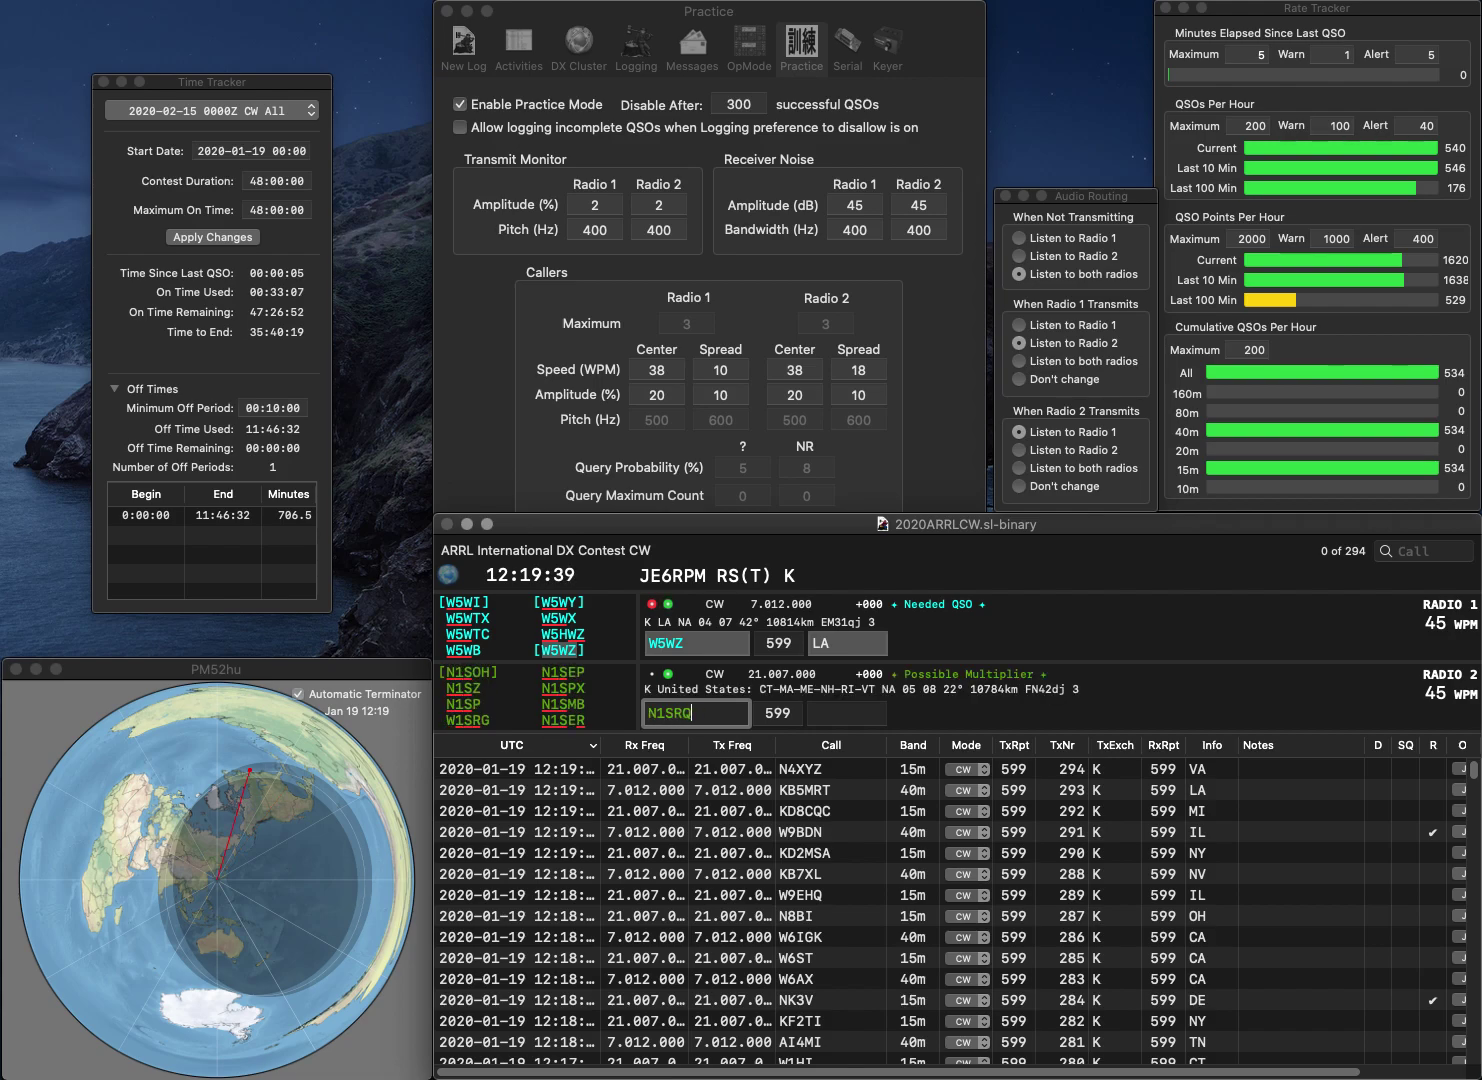
key("Up")
key("Return")
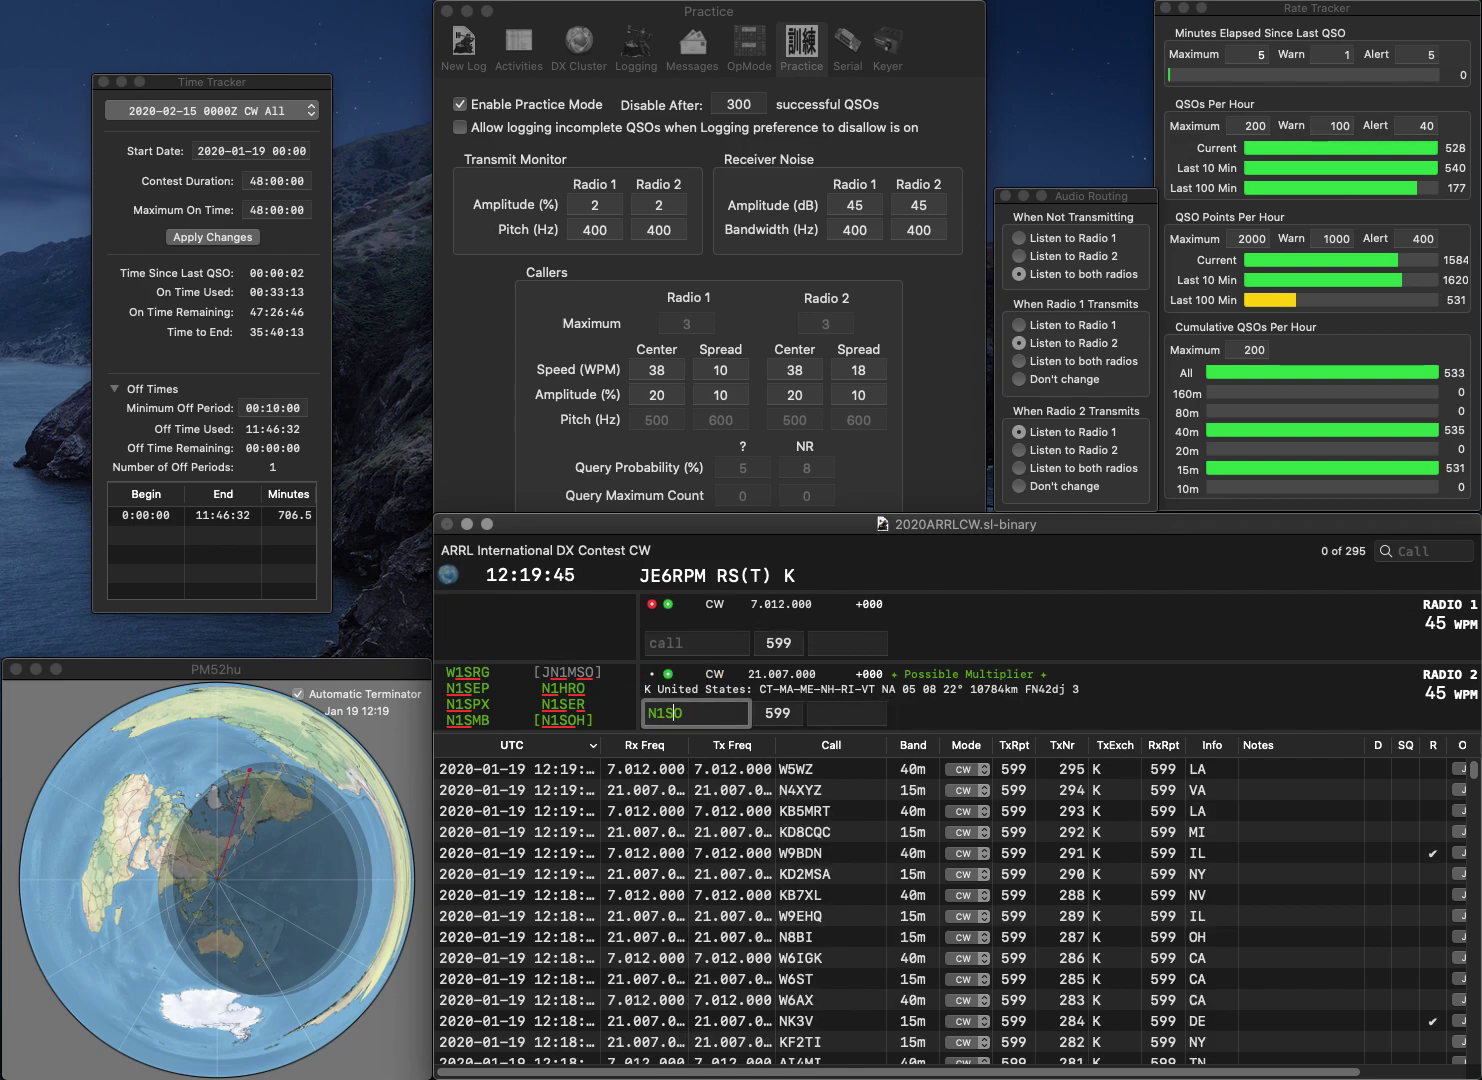
type("O")
key("Up")
key("Down")
key("BackSpace")
type("HR")
key("Return")
- Send the partial call 6CYR on Radio 1 and log N1HRO on Radio 2 with exchange MA
type("6CY")
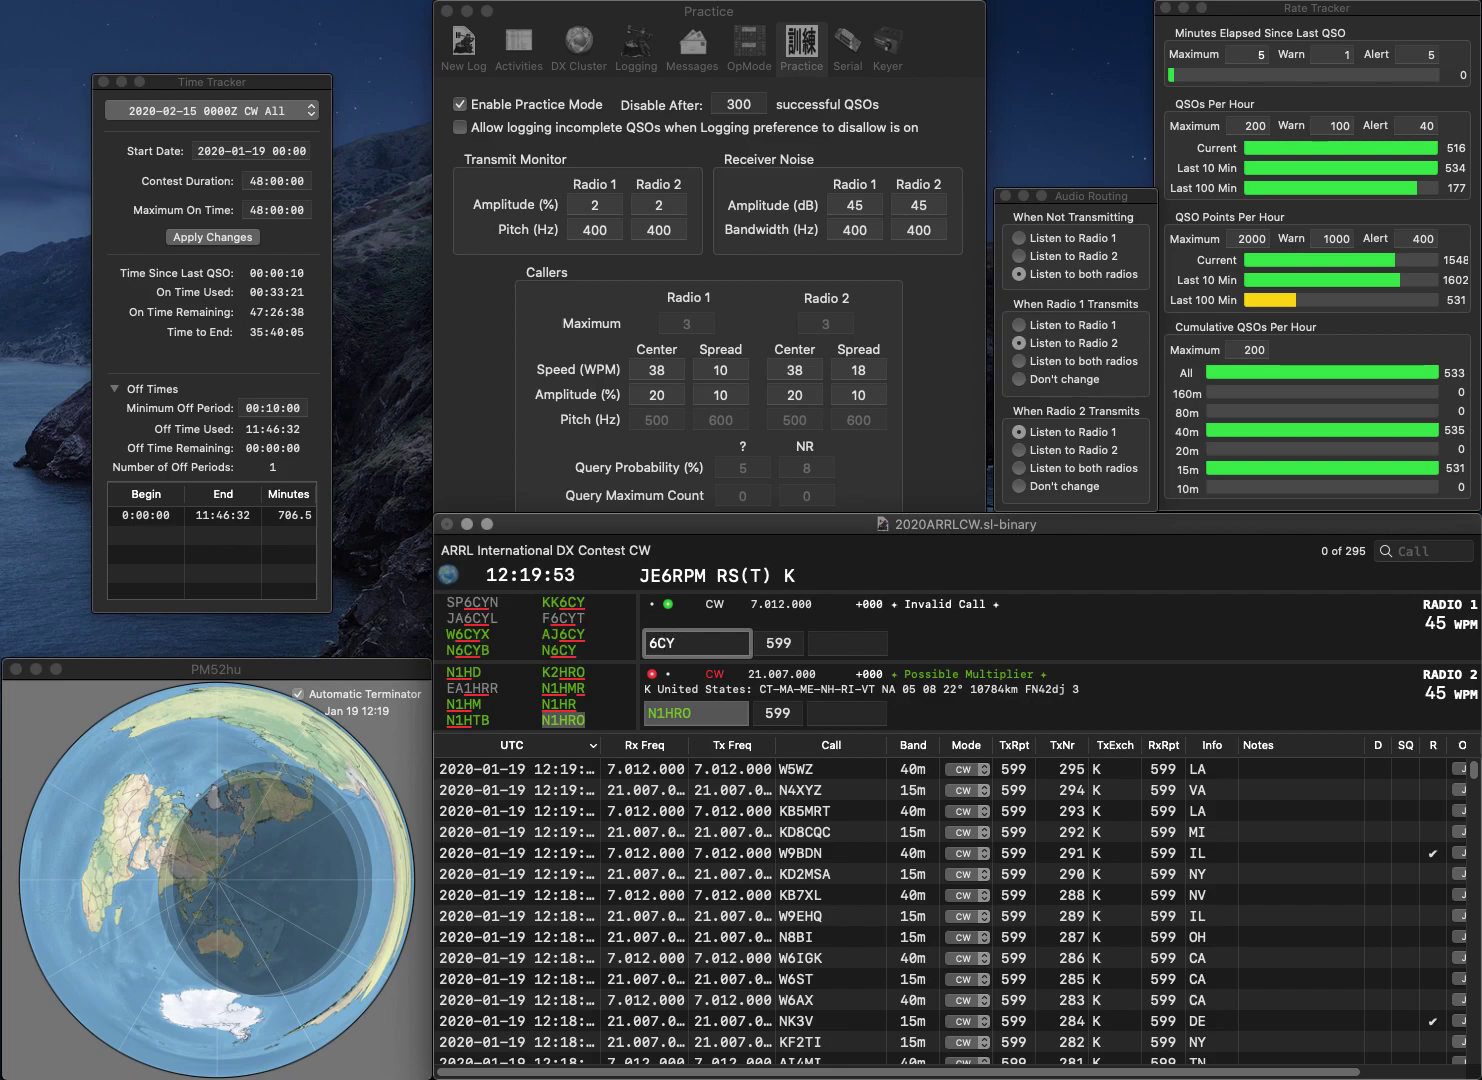
type("R")
key("Return")
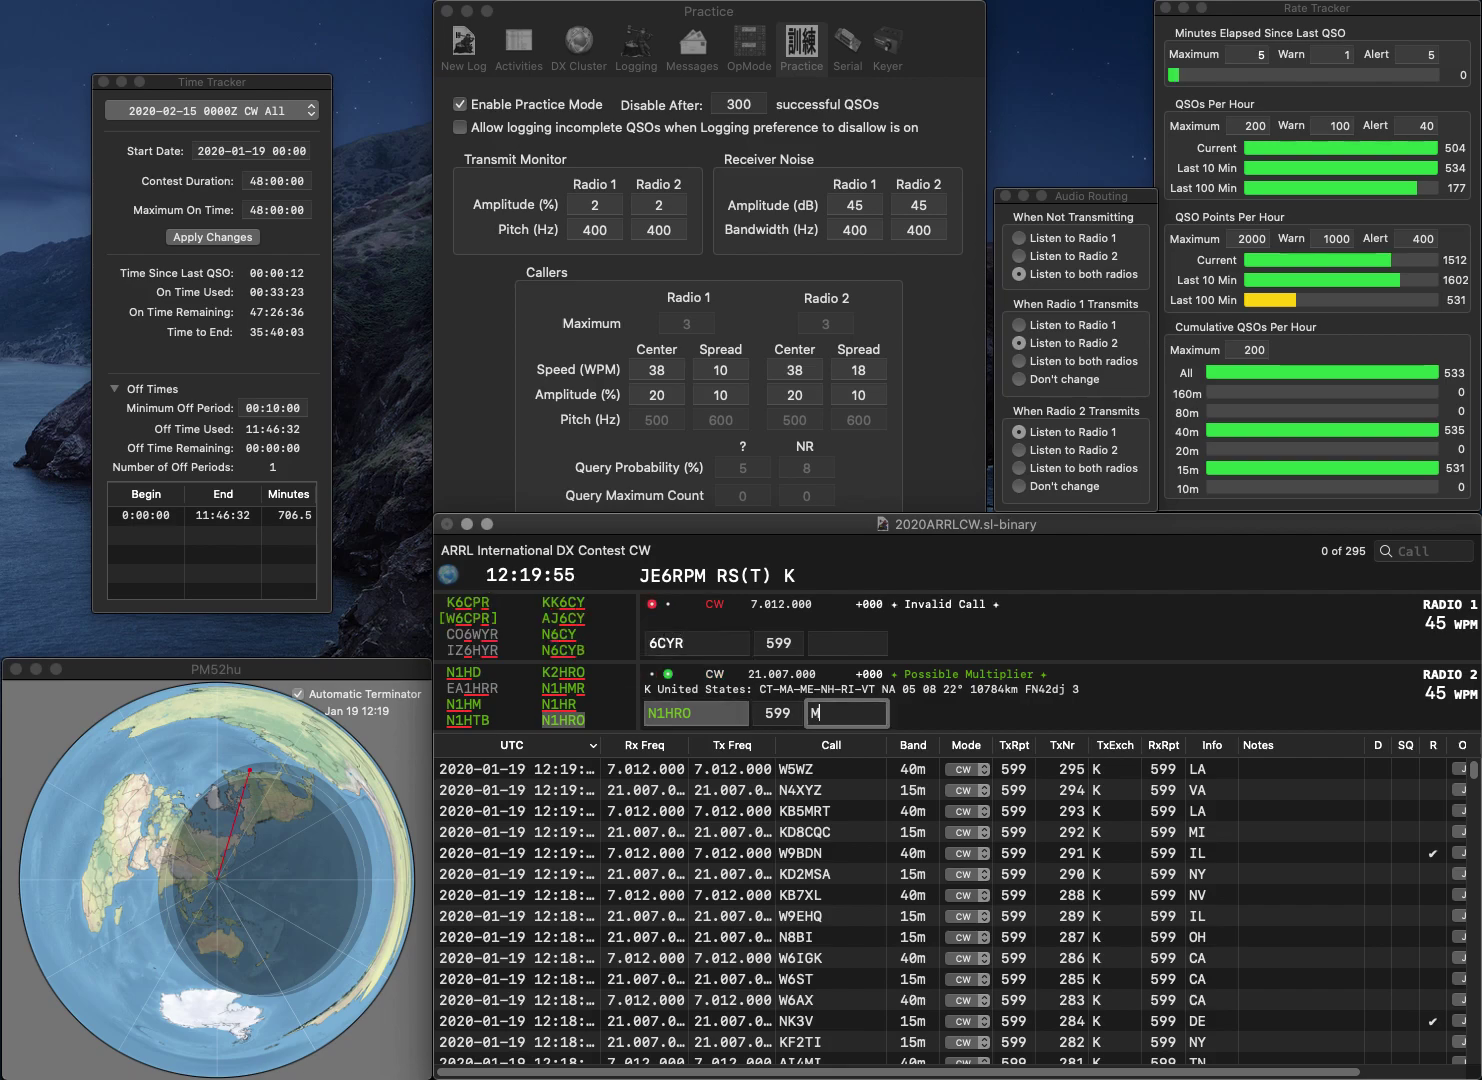
type("MA")
key("Return")
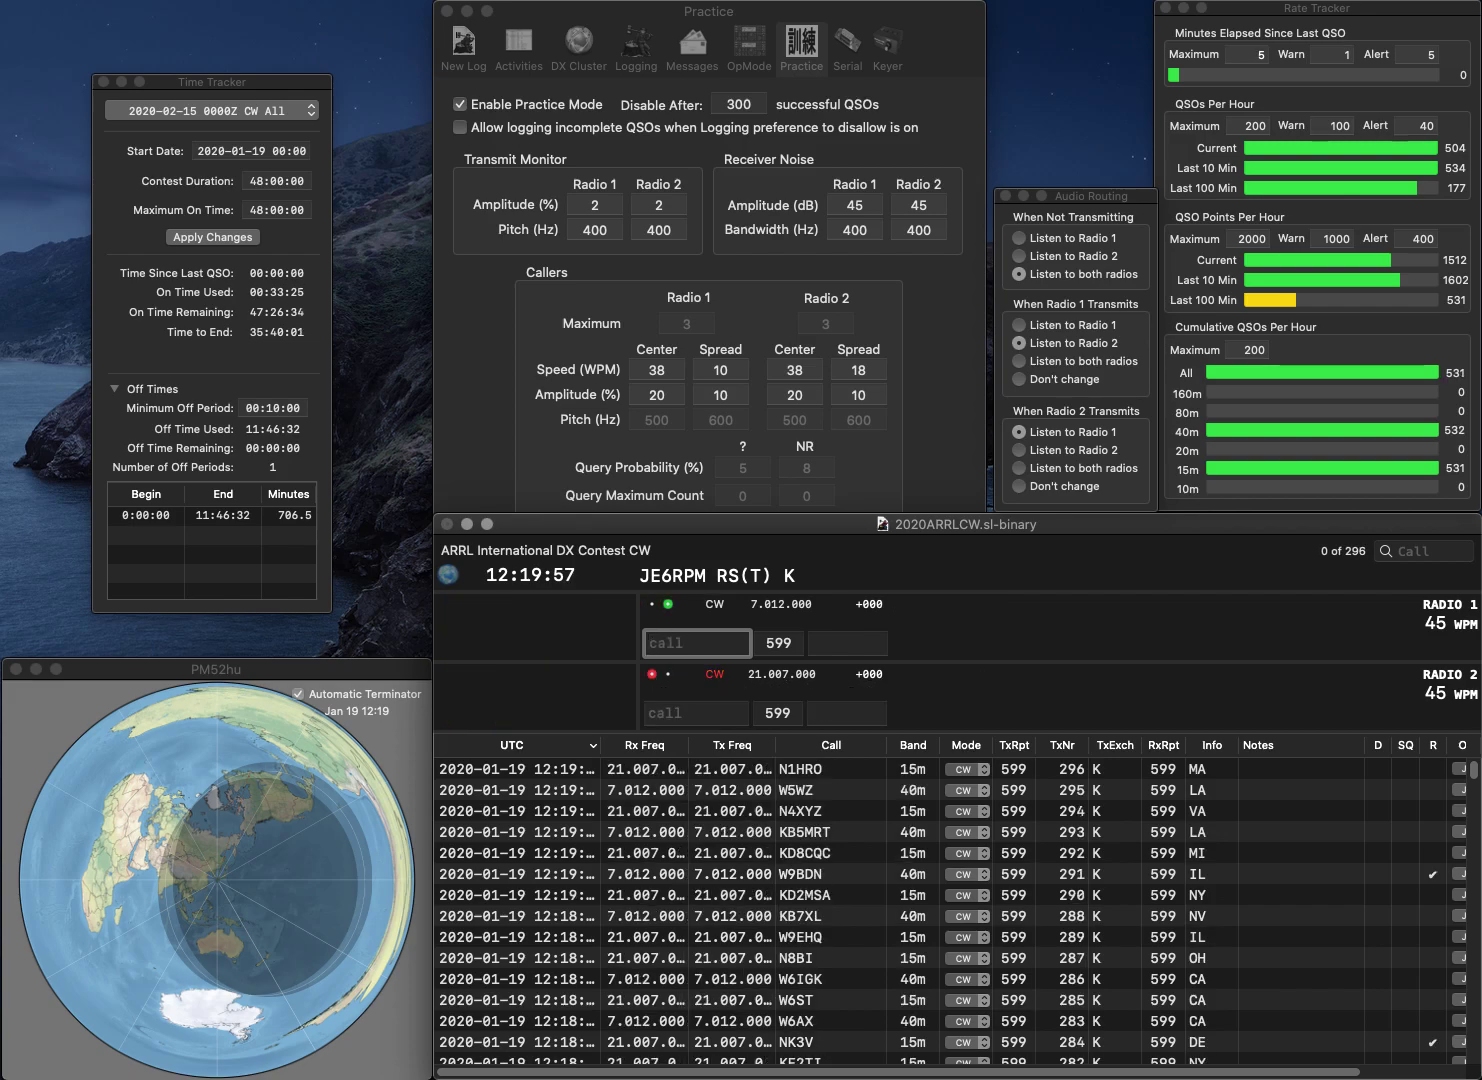
type("WA6YBR")
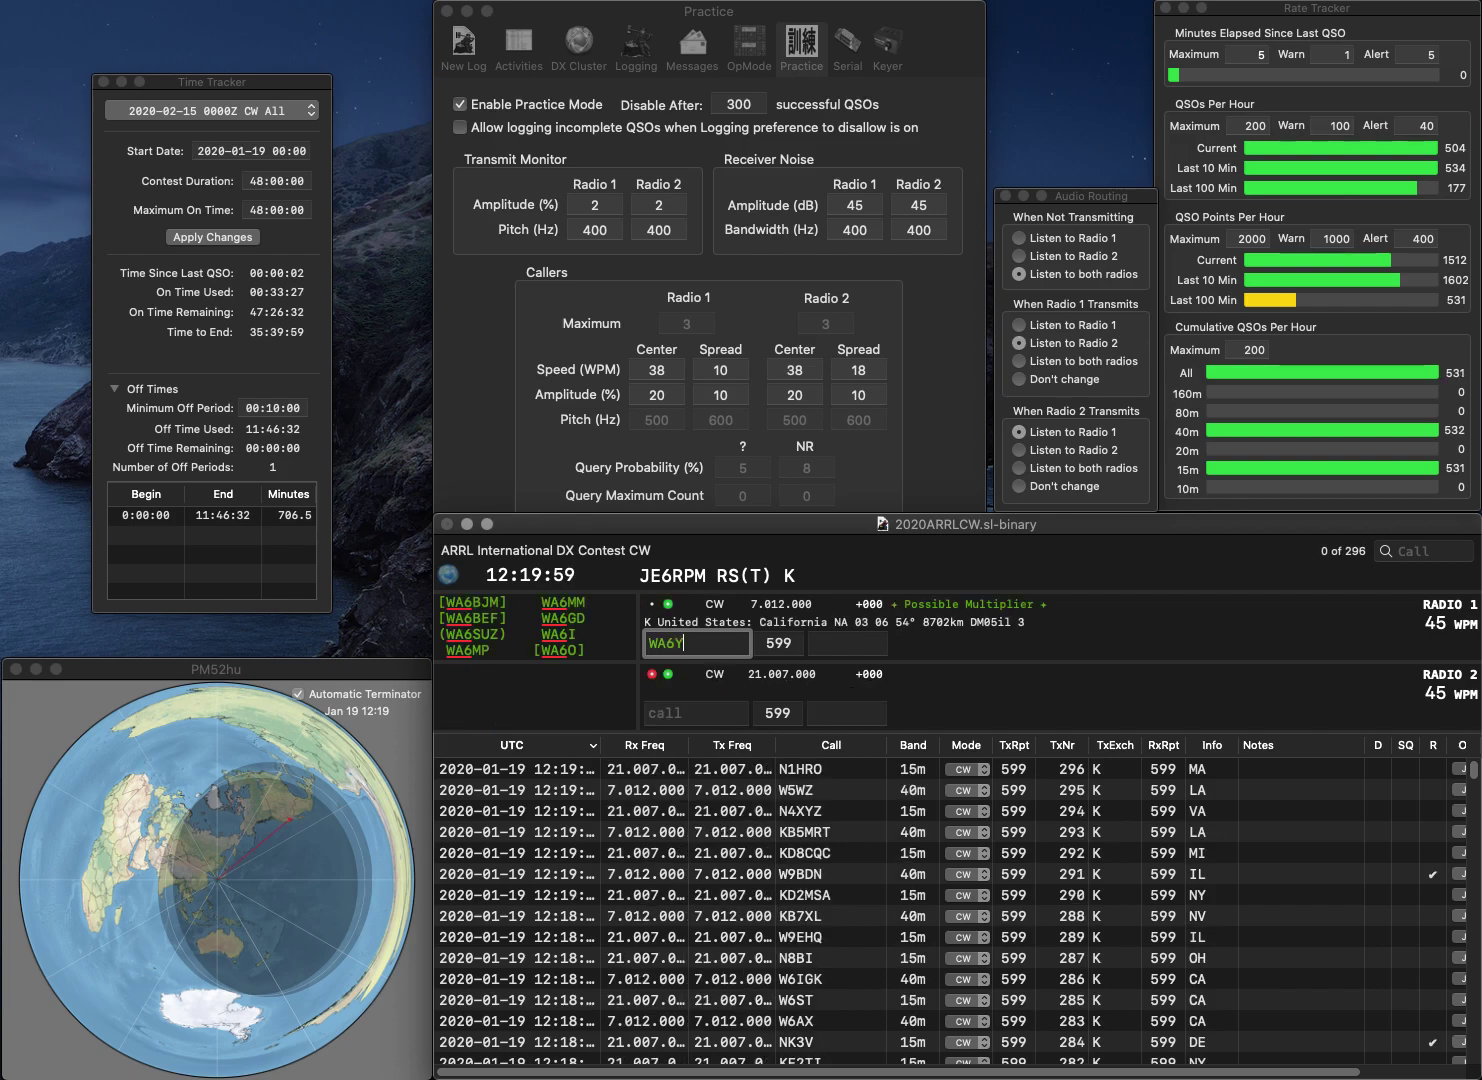
key("Return")
type("02")
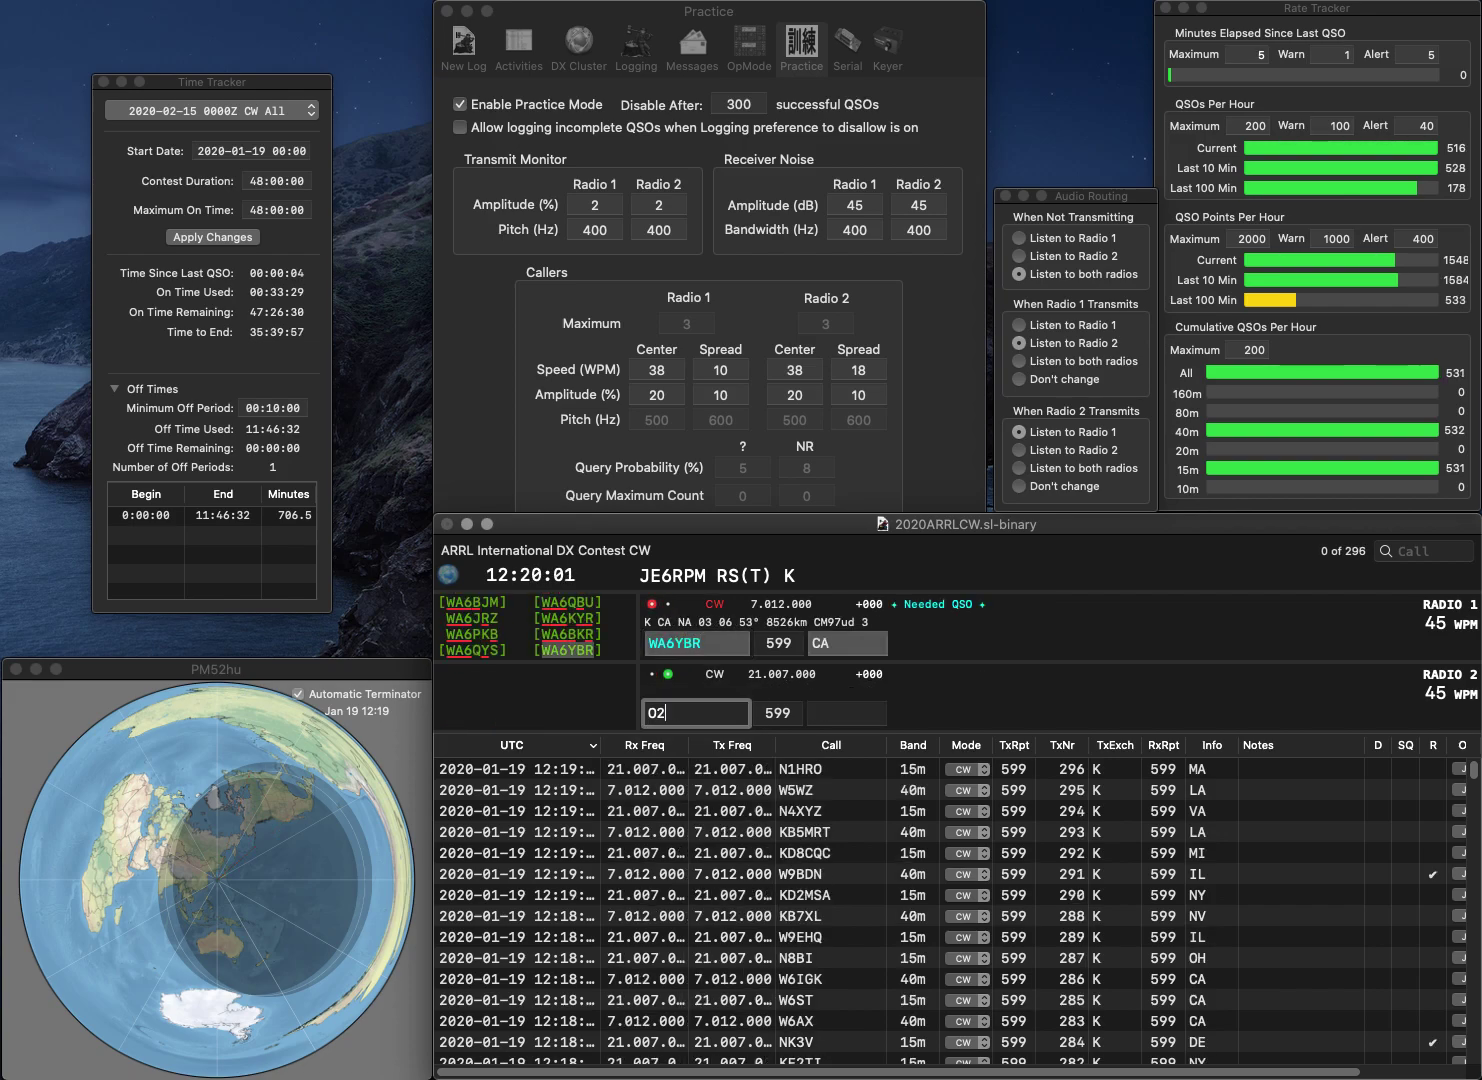
type("T")
key("Home")
type("N")
key("Return")
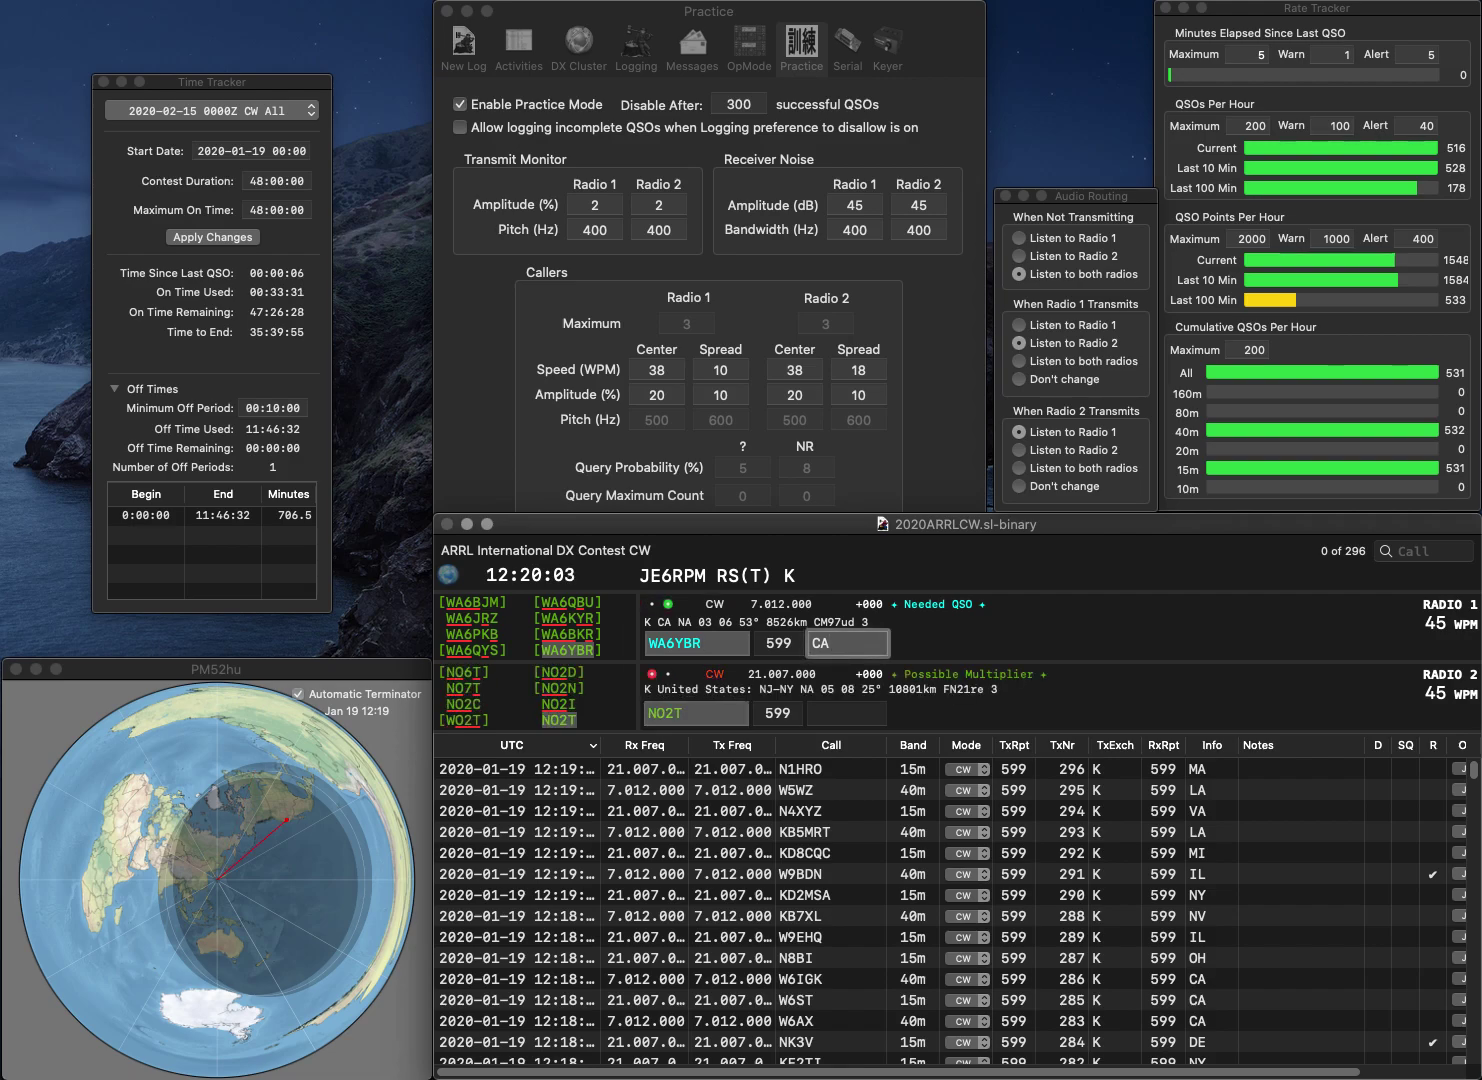
key("Return")
type("N")
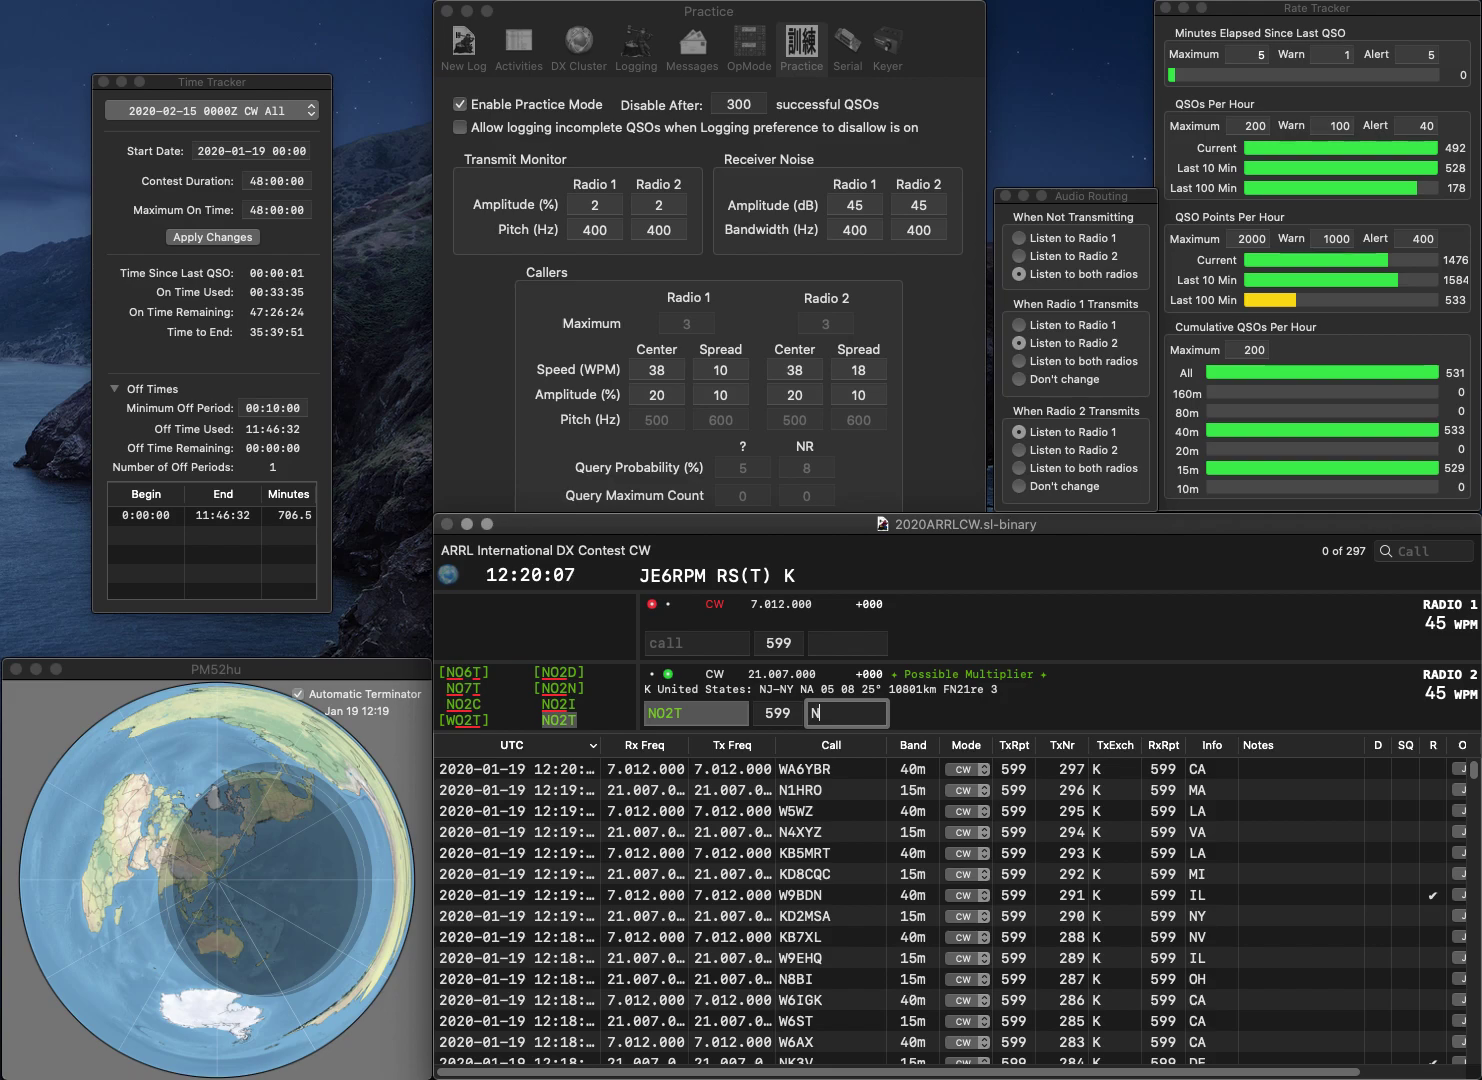
type("J")
key("Return")
type("K")
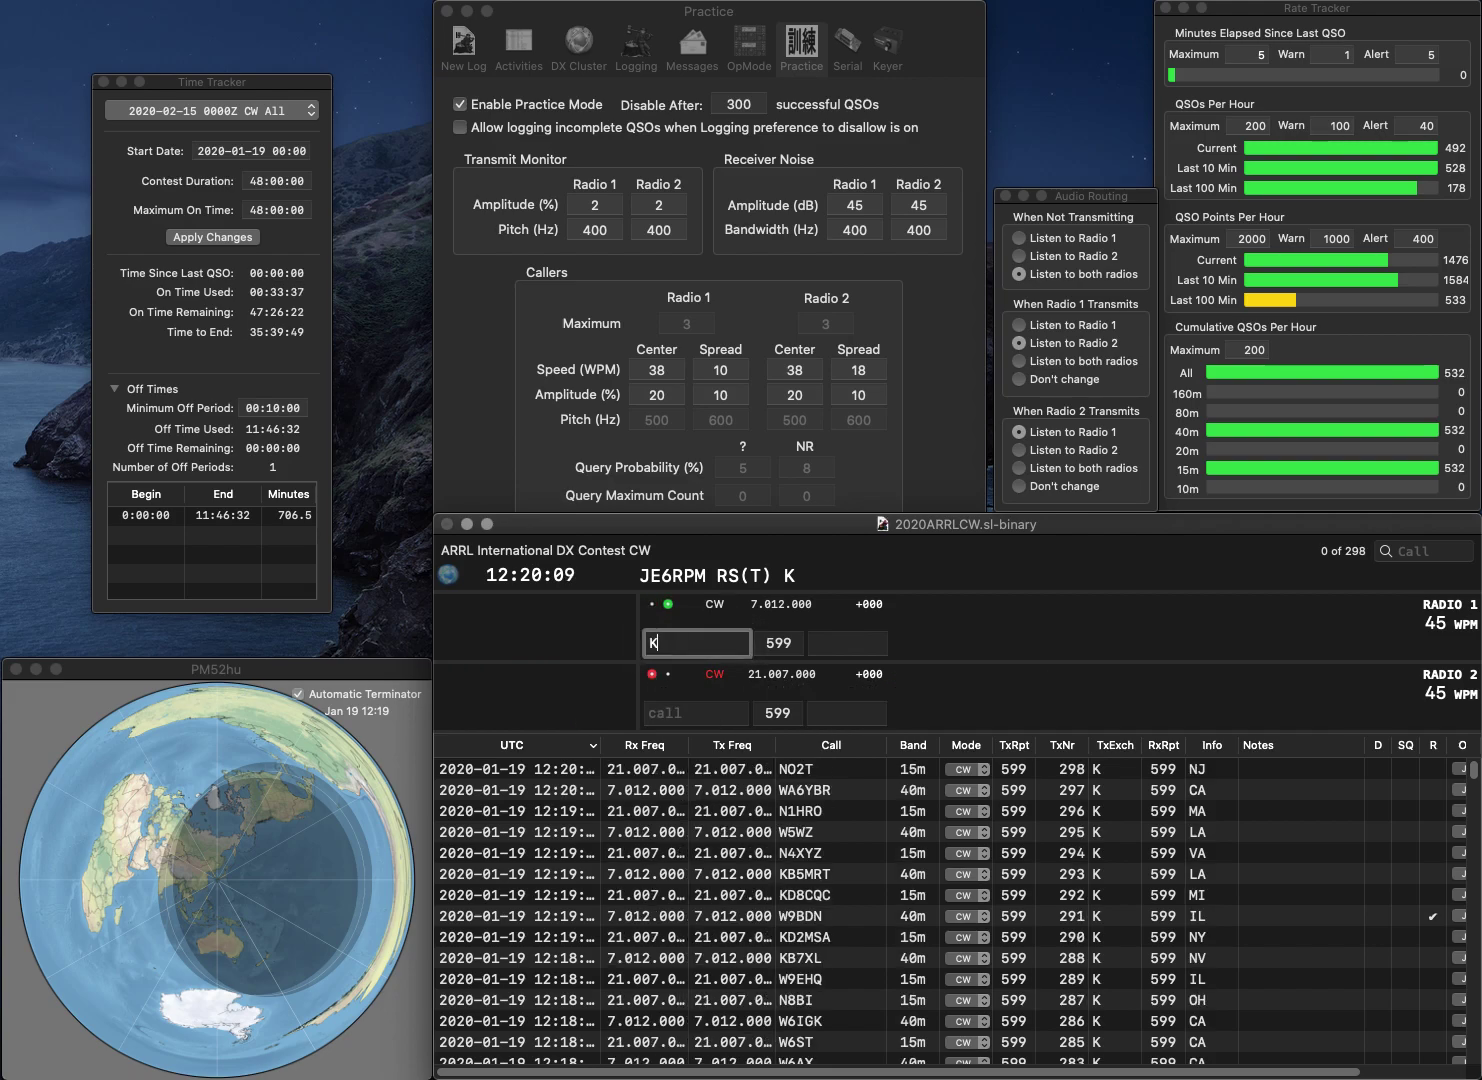
type("RT")
key("Return")
type("K0SX")
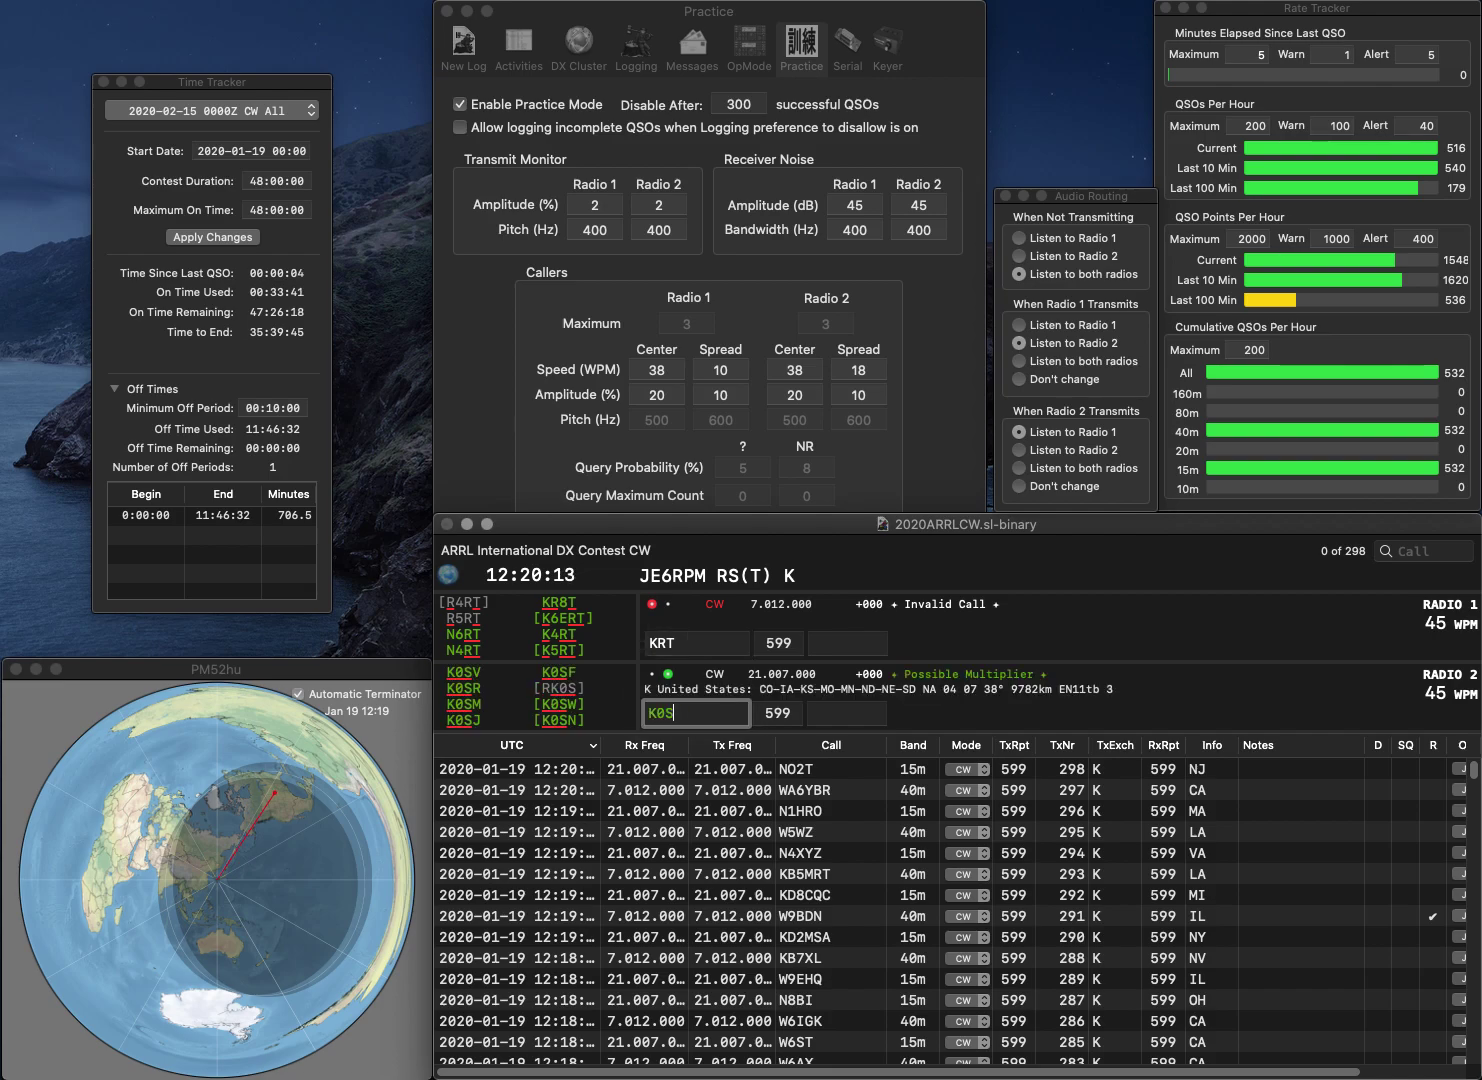
key("Return")
- Correct the Radio 1 call to KJ6TRT, answer the caller, and log K0SX on Radio 2 with exchange MN
type("J6")
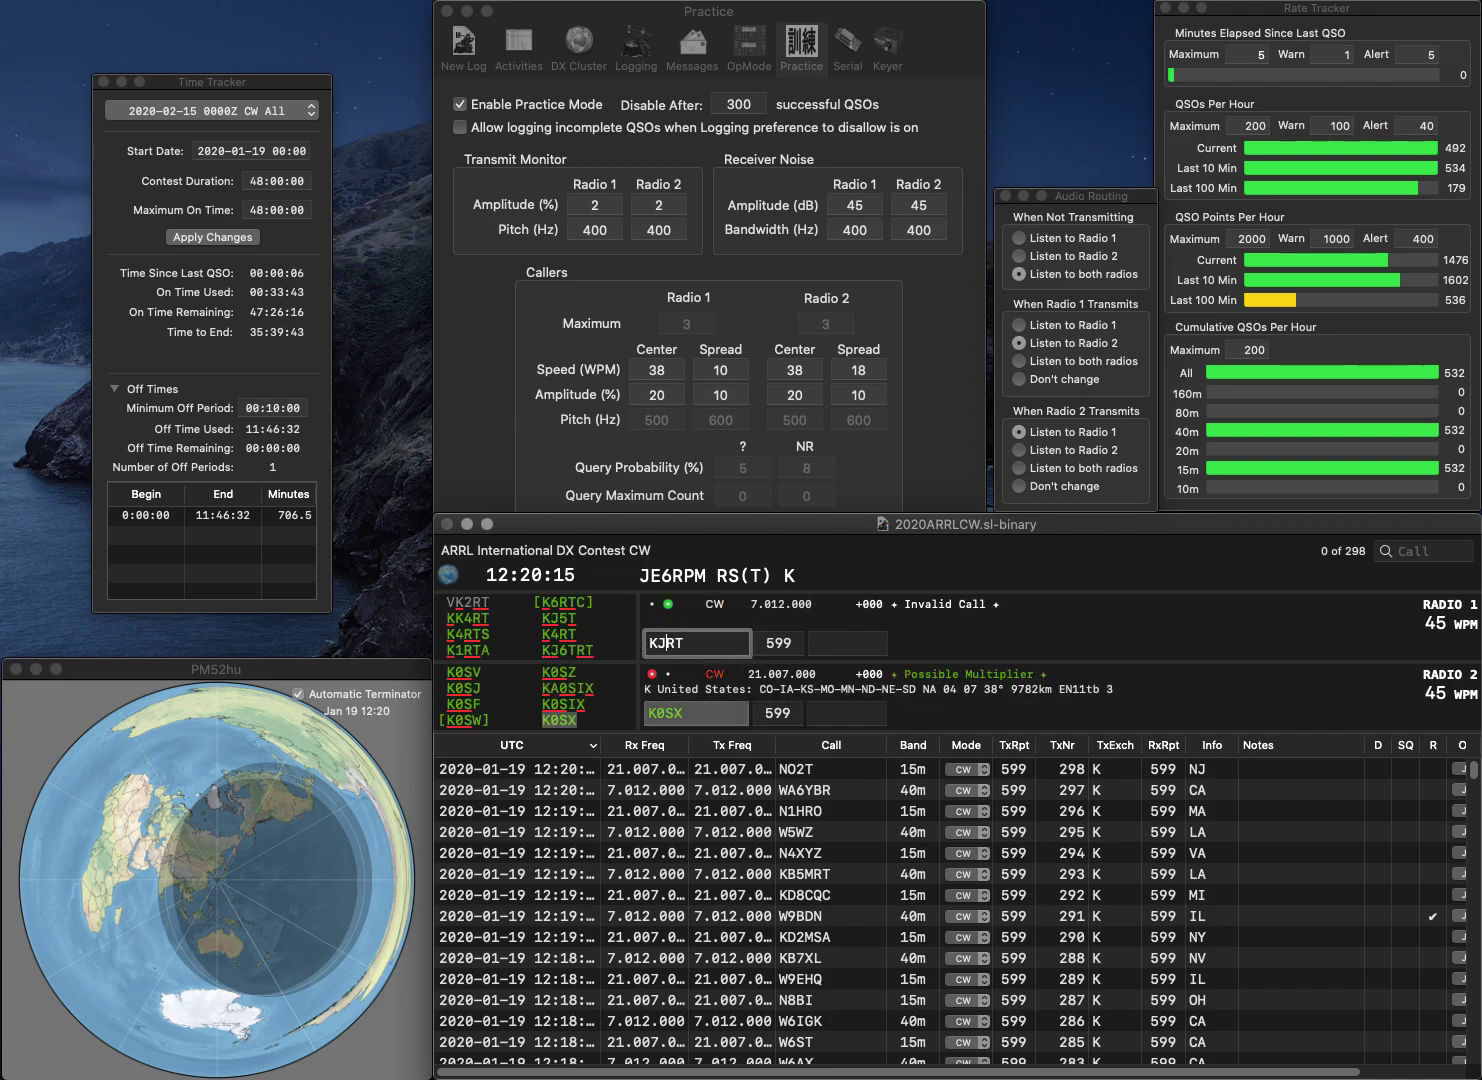
type("T")
key("Return")
key("Tab")
type("MN")
key("Return")
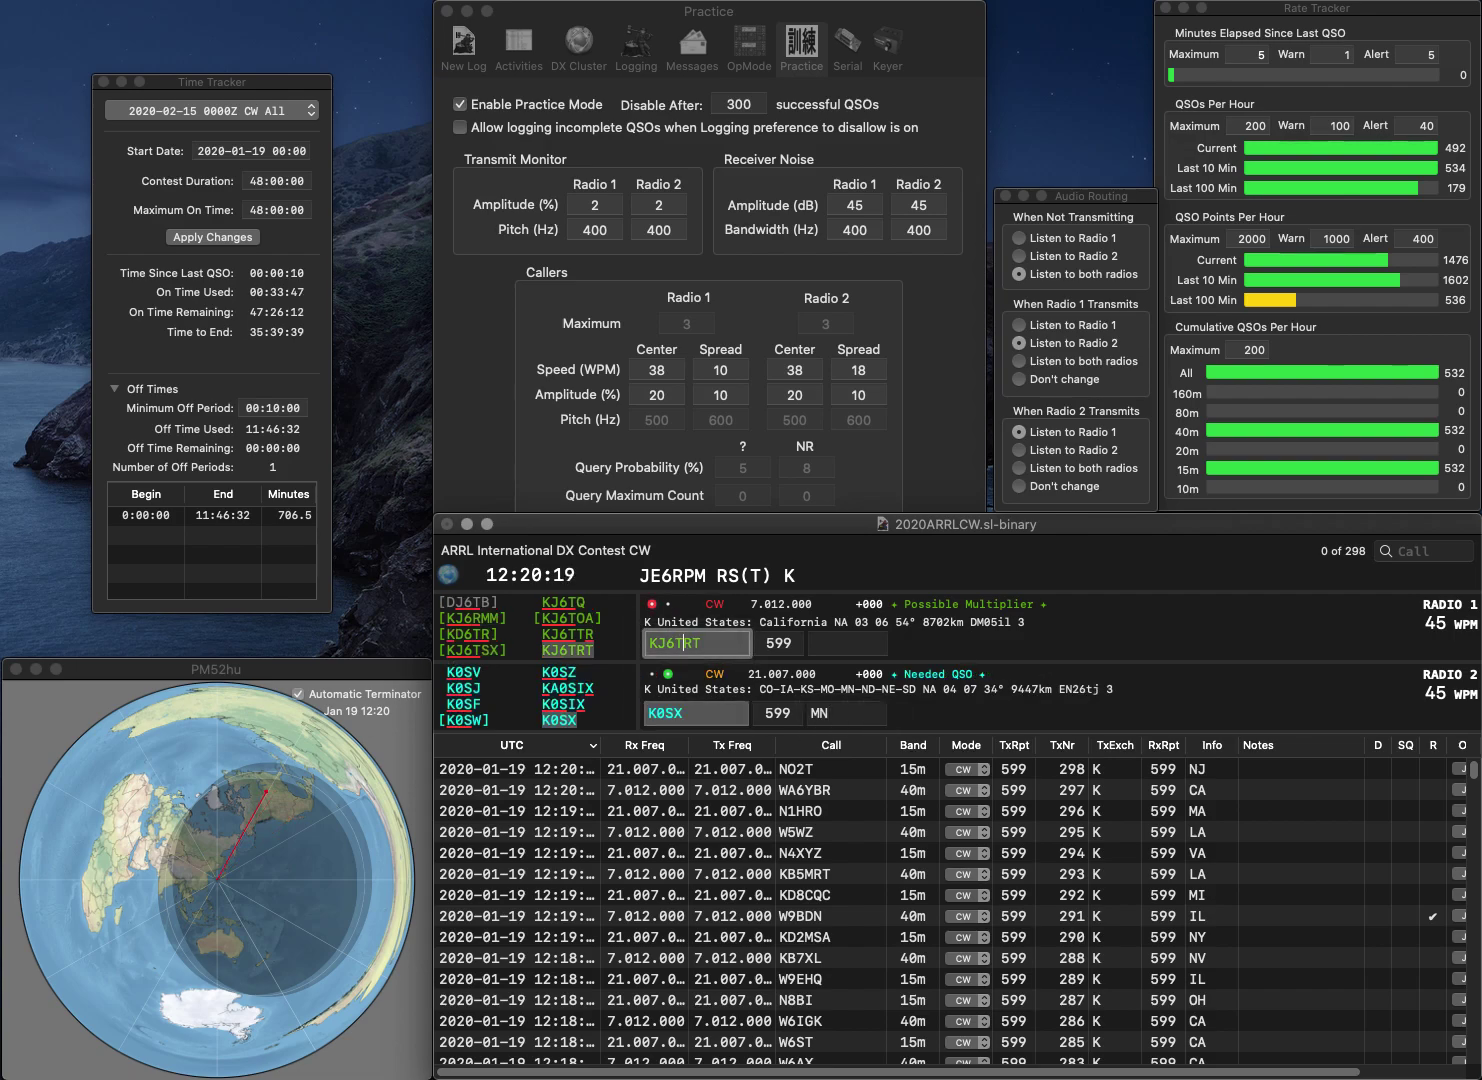
key("Tab")
type("CA")
key("Return")
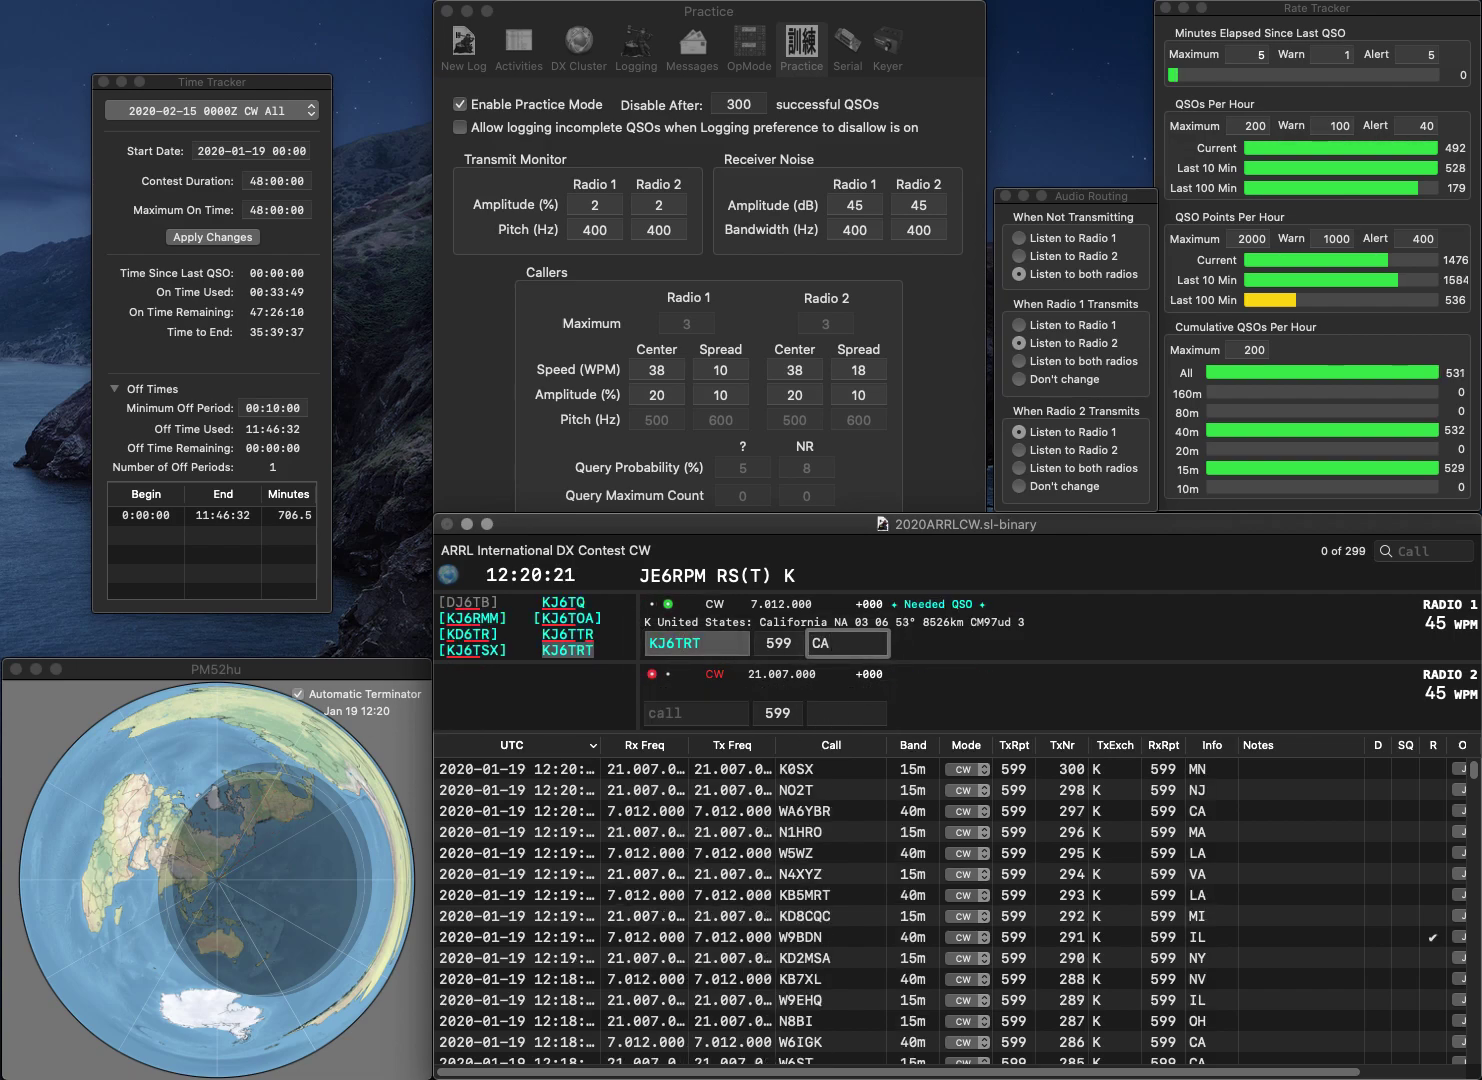
key("Return")
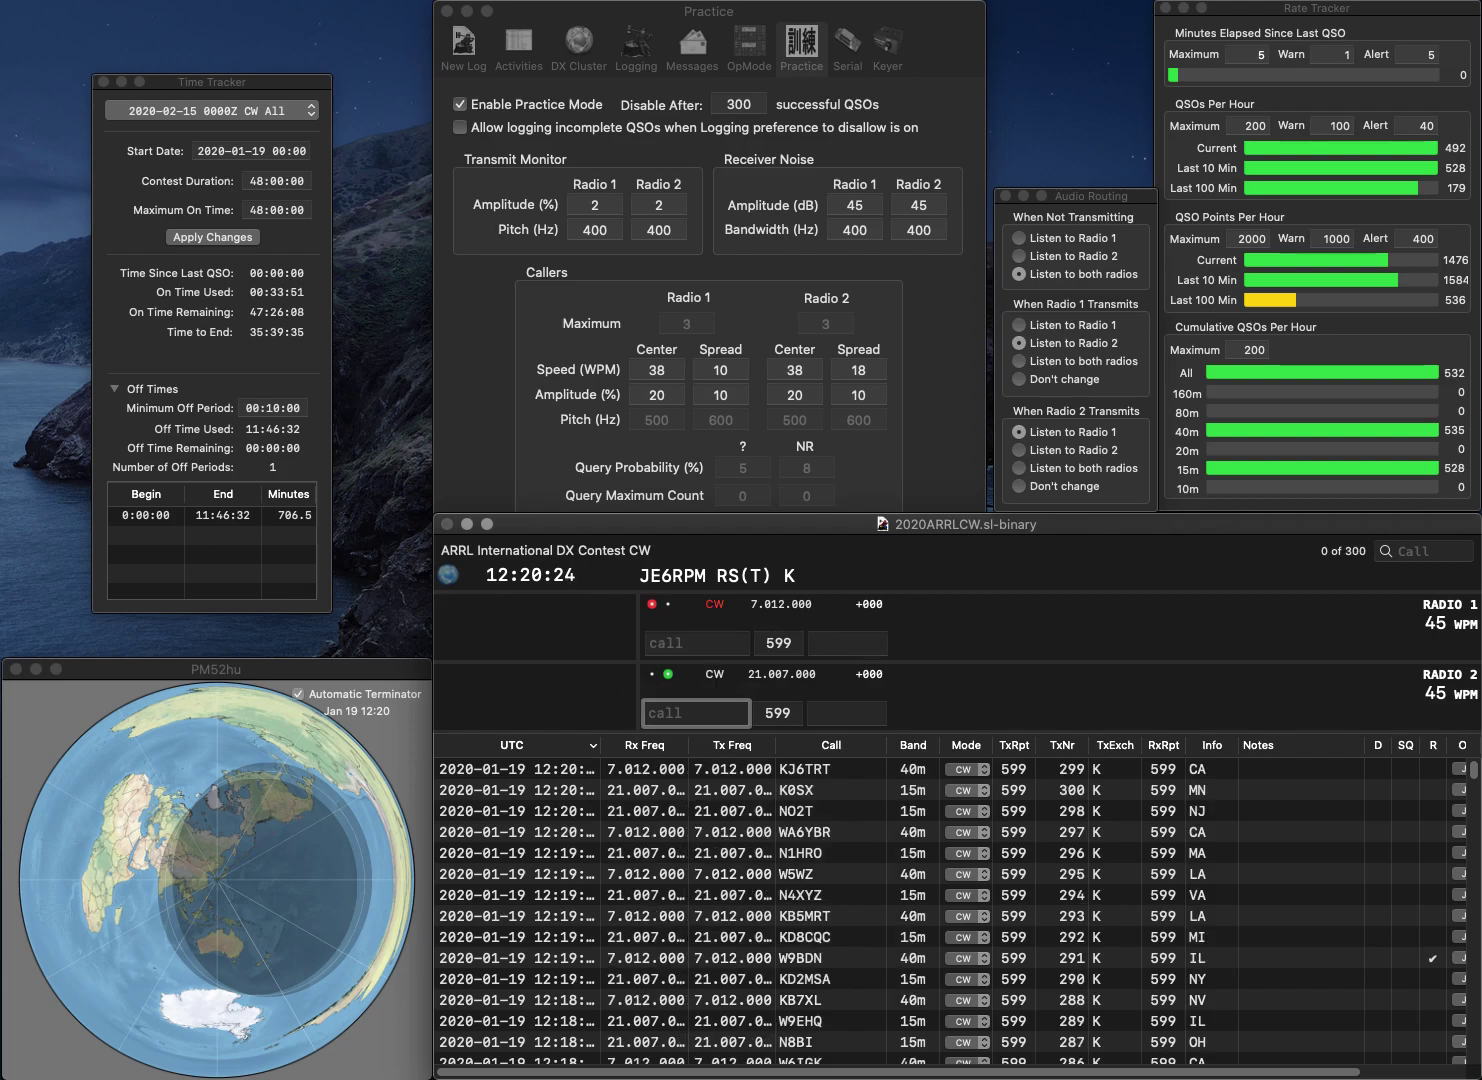
- Answer NR5NN on Radio 2 and WI3T on Radio 1
type("NR5NN")
key("Return")
type("WI")
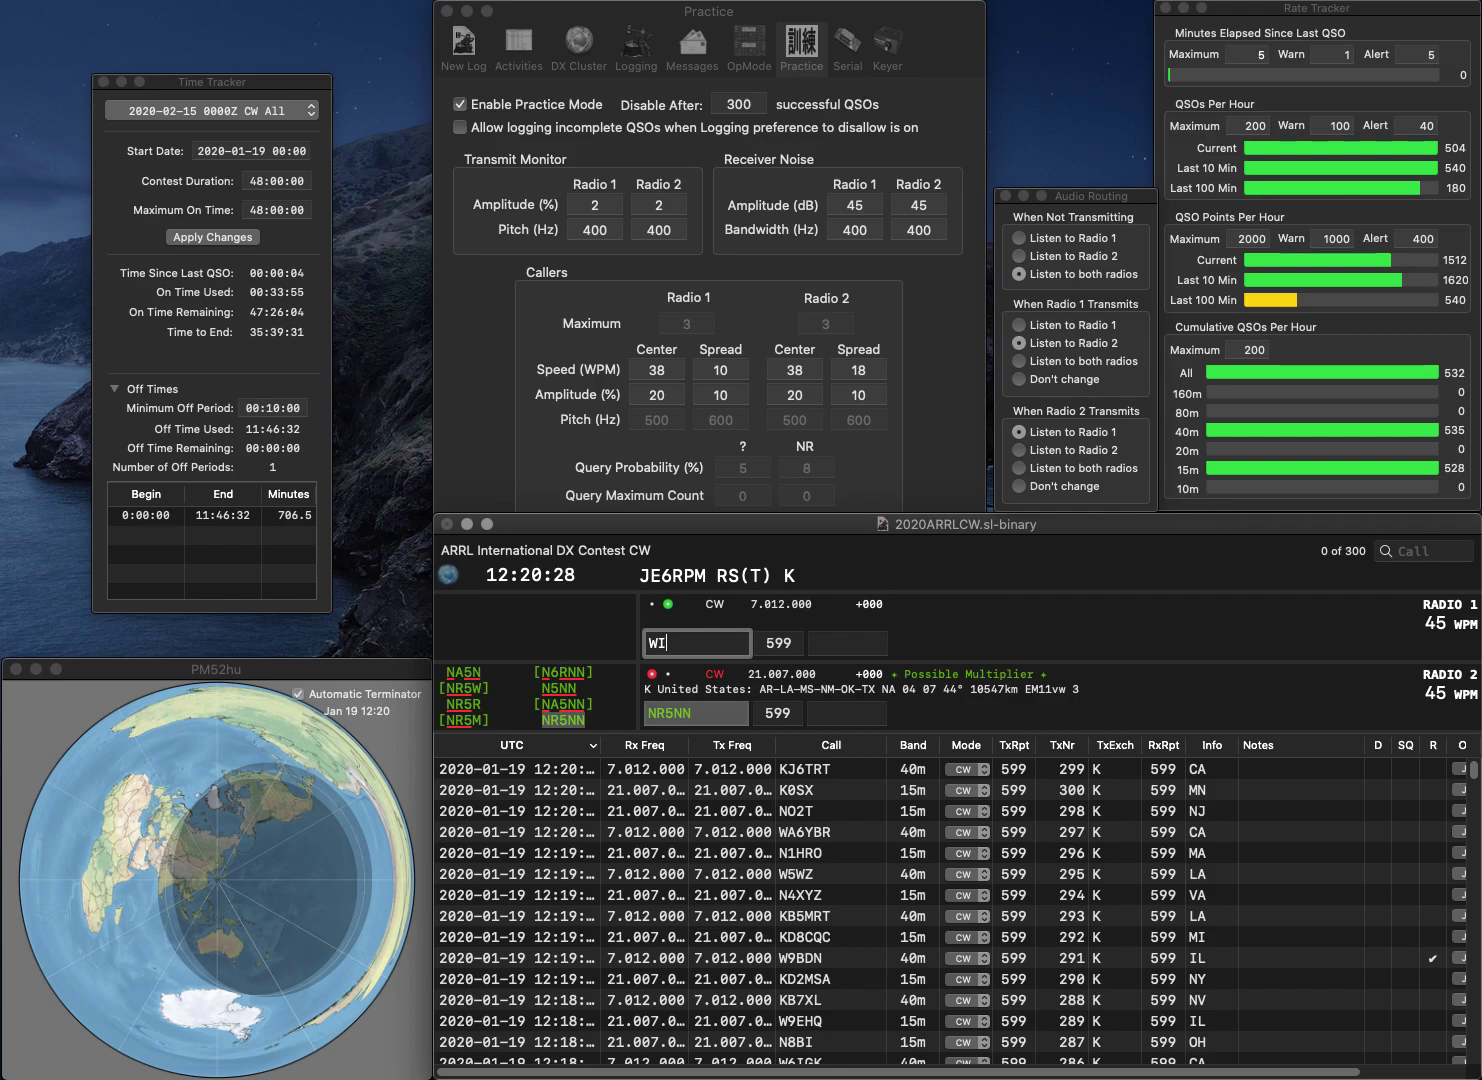
type("3T")
key("Return")
- Log NR5NN on Radio 2 with exchange MS and turn off practice mode
type("MS")
key("Return")
left_click(461, 105)
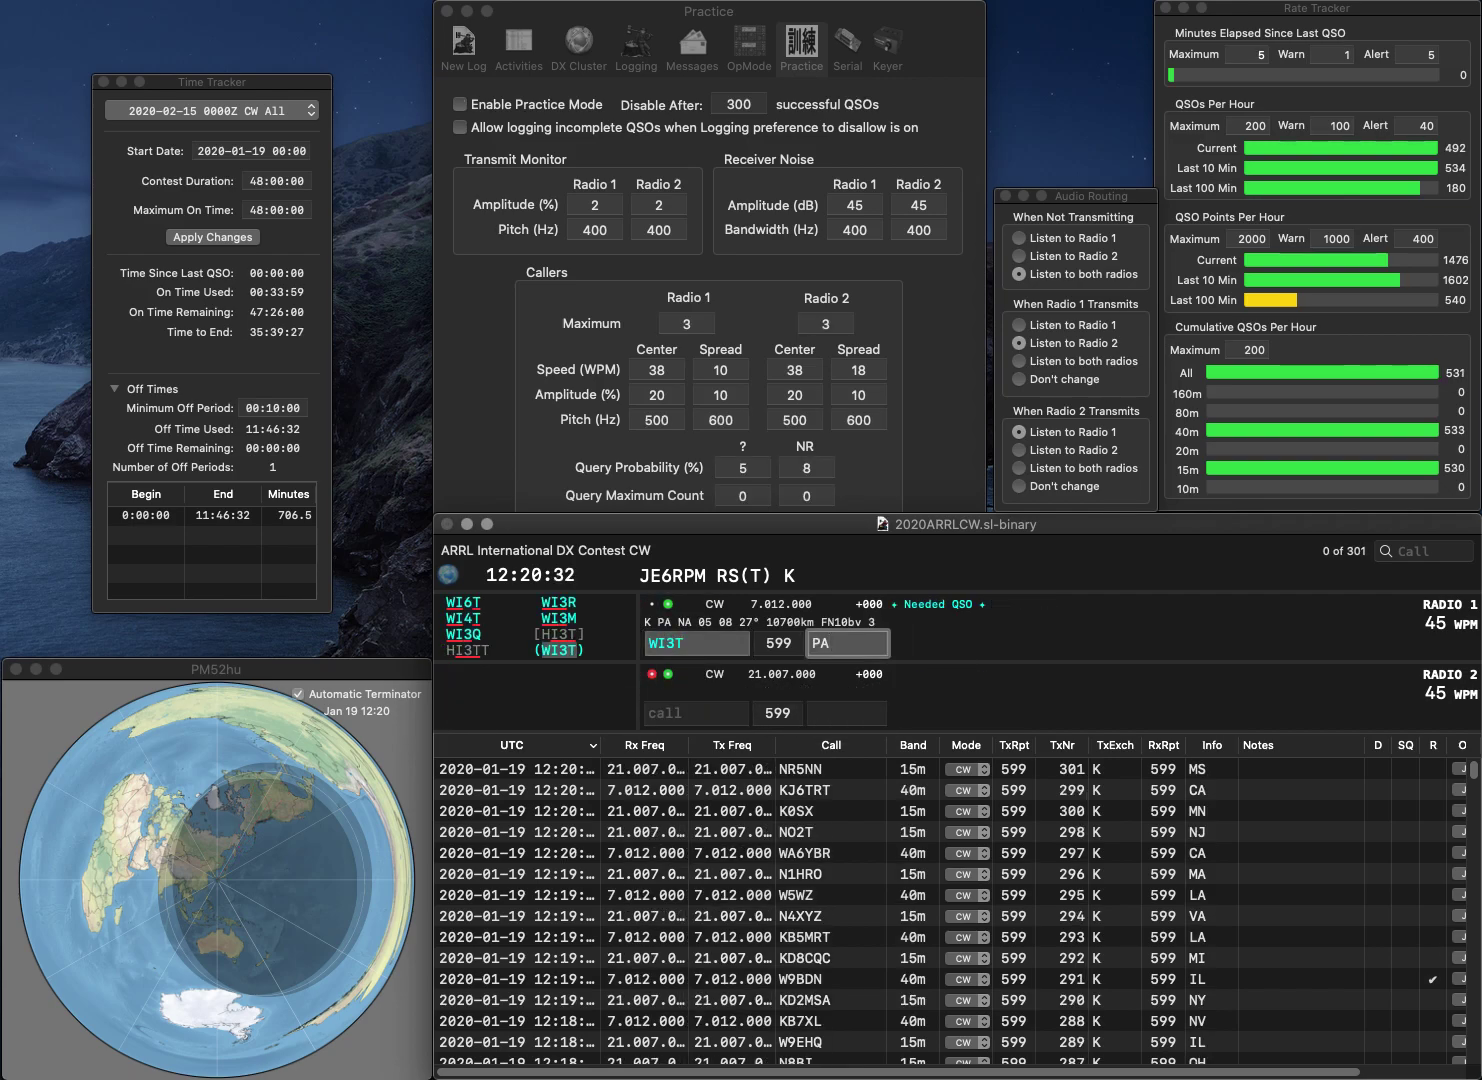